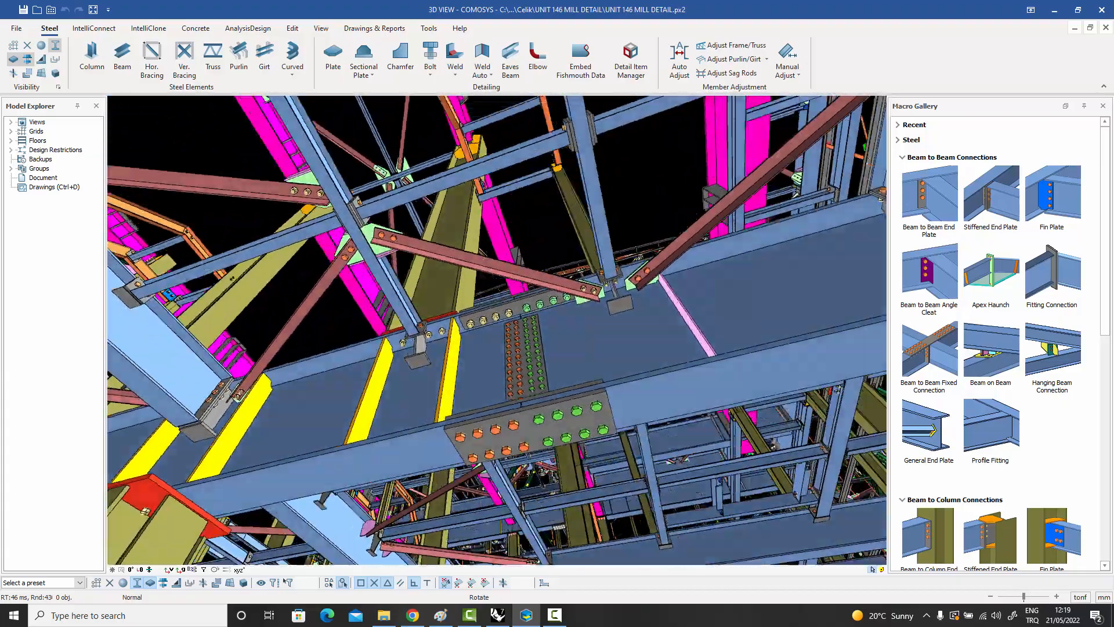
Examine the bolted girder splices, web stiffeners and horizontal bracing connections of the mill's floor framing from several angles.
middle_drag(475, 348, 574, 354)
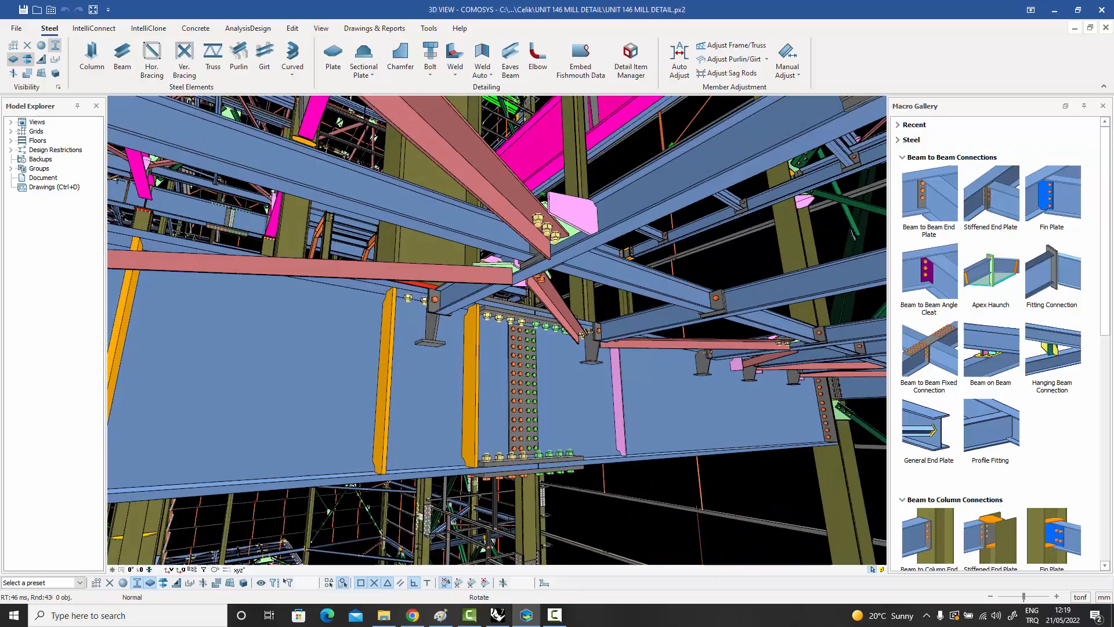
middle_drag(522, 325, 624, 426)
middle_drag(707, 343, 668, 313)
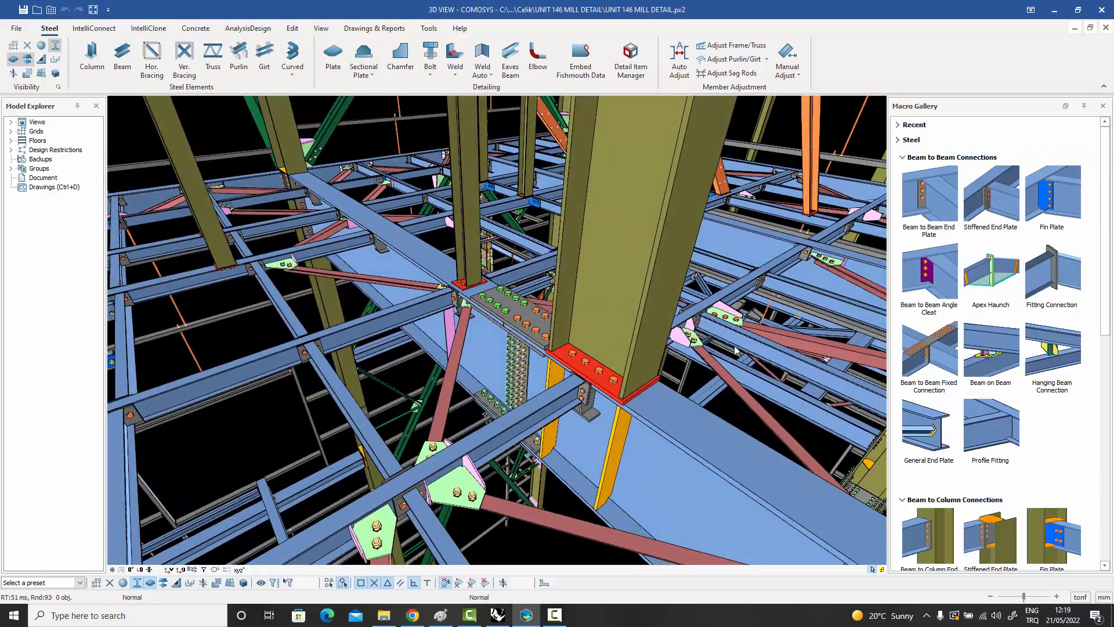
middle_drag(735, 350, 780, 402)
middle_drag(638, 350, 685, 400)
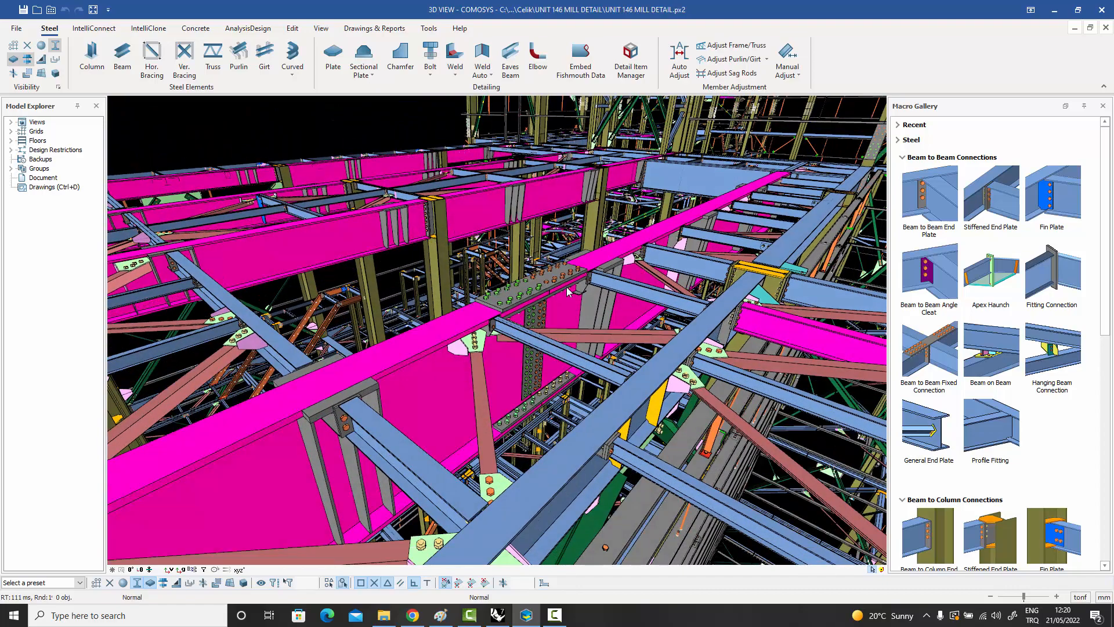
middle_drag(724, 325, 608, 409)
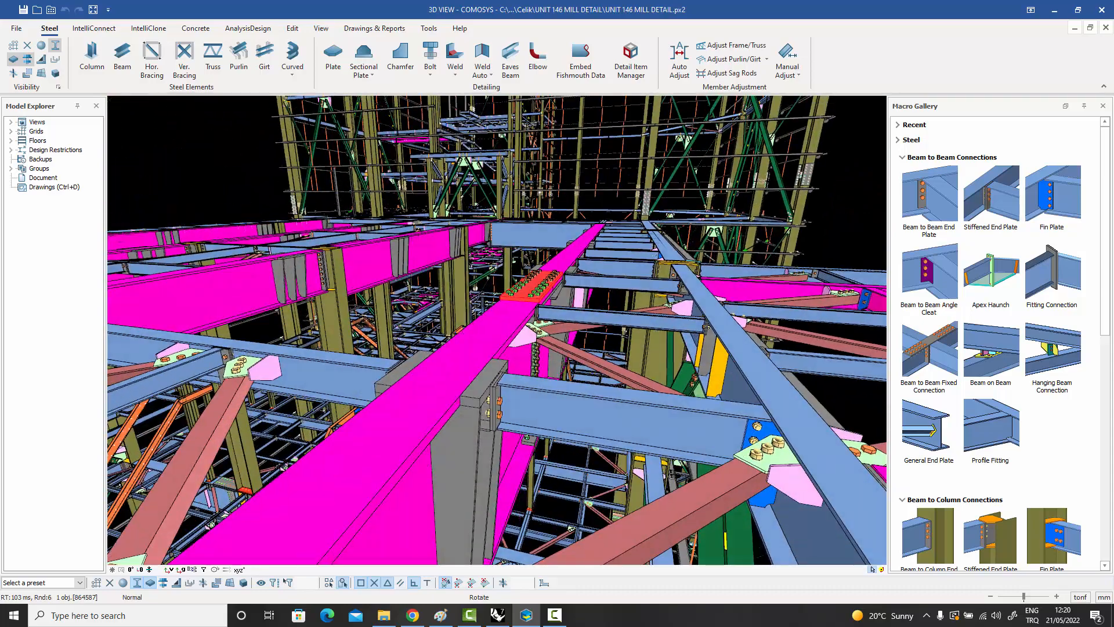
Examine the mill's floor levels along the magenta girder and the gusset plate joining the green brace to the column.
scroll(491, 198, up, 8)
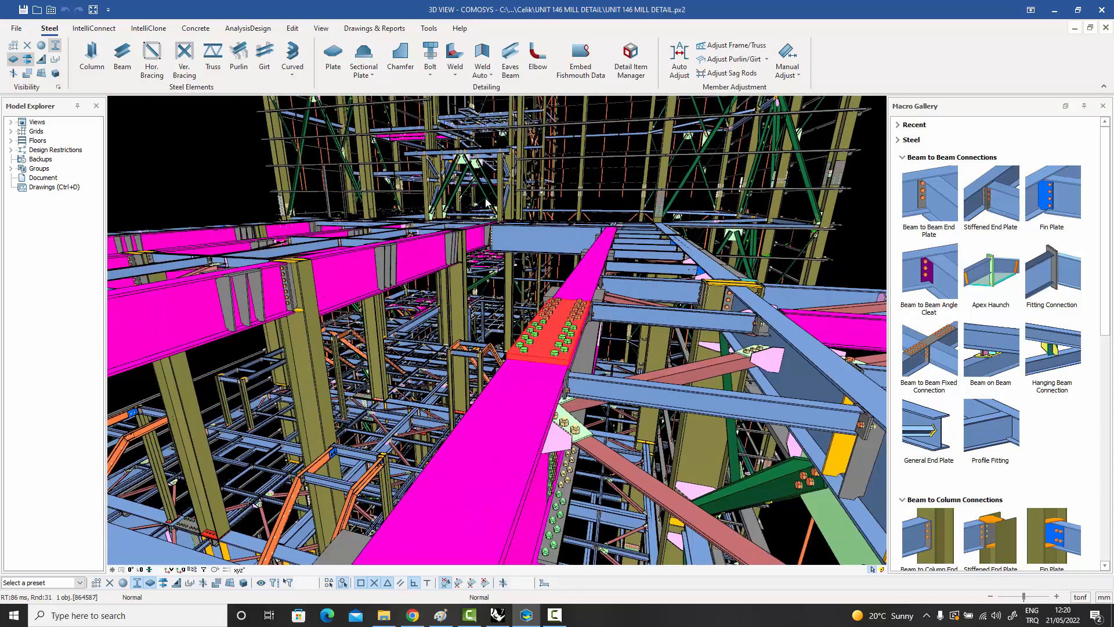
scroll(475, 204, up, 10)
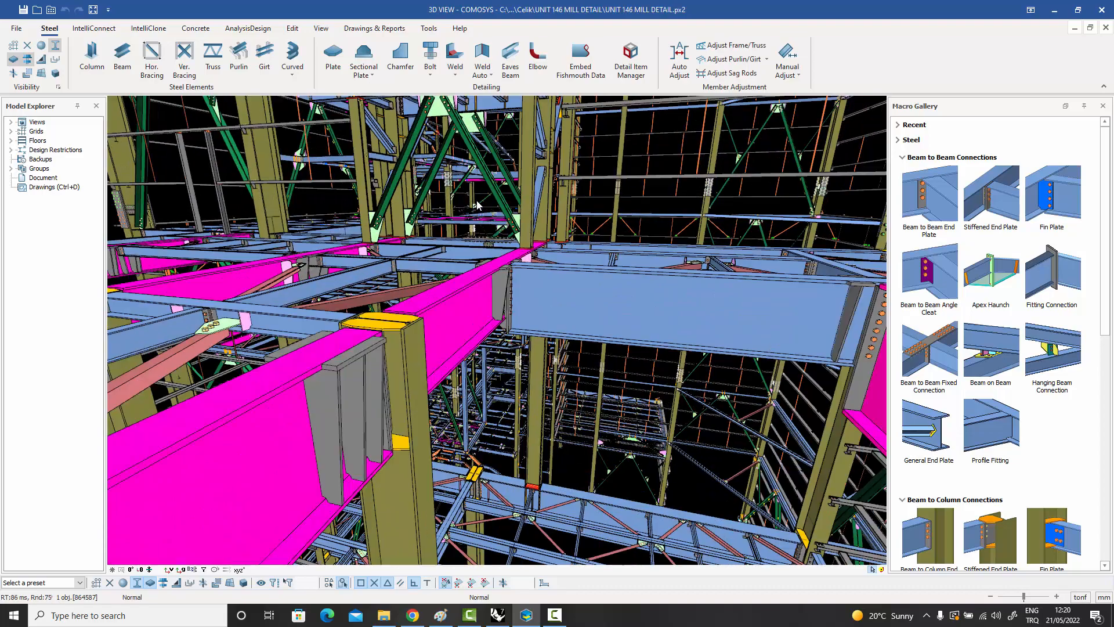
scroll(465, 209, up, 10)
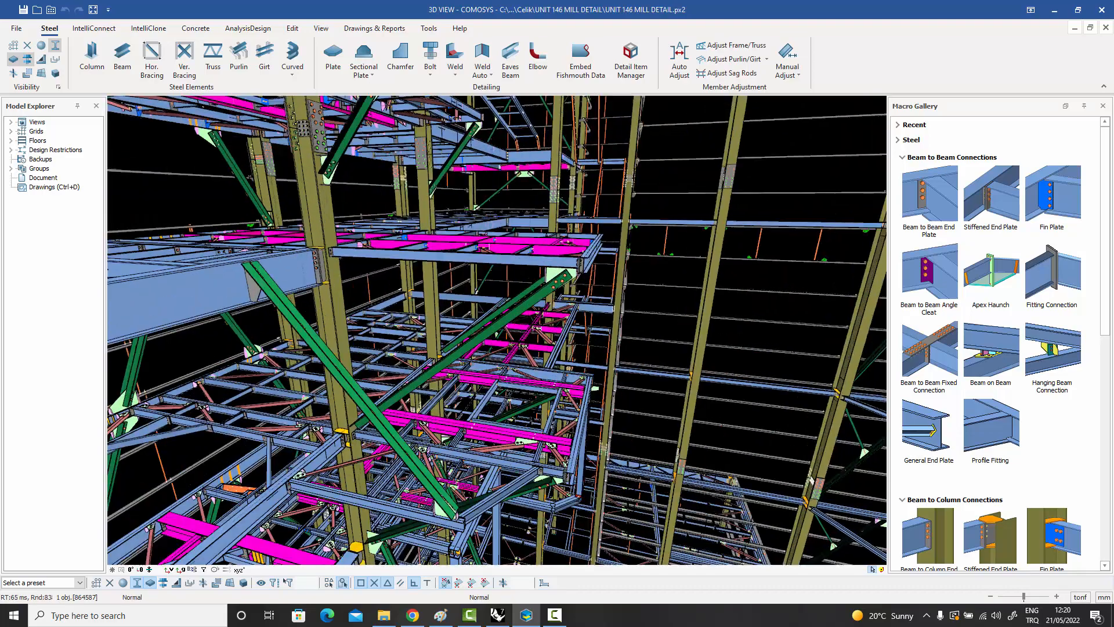
scroll(465, 209, up, 10)
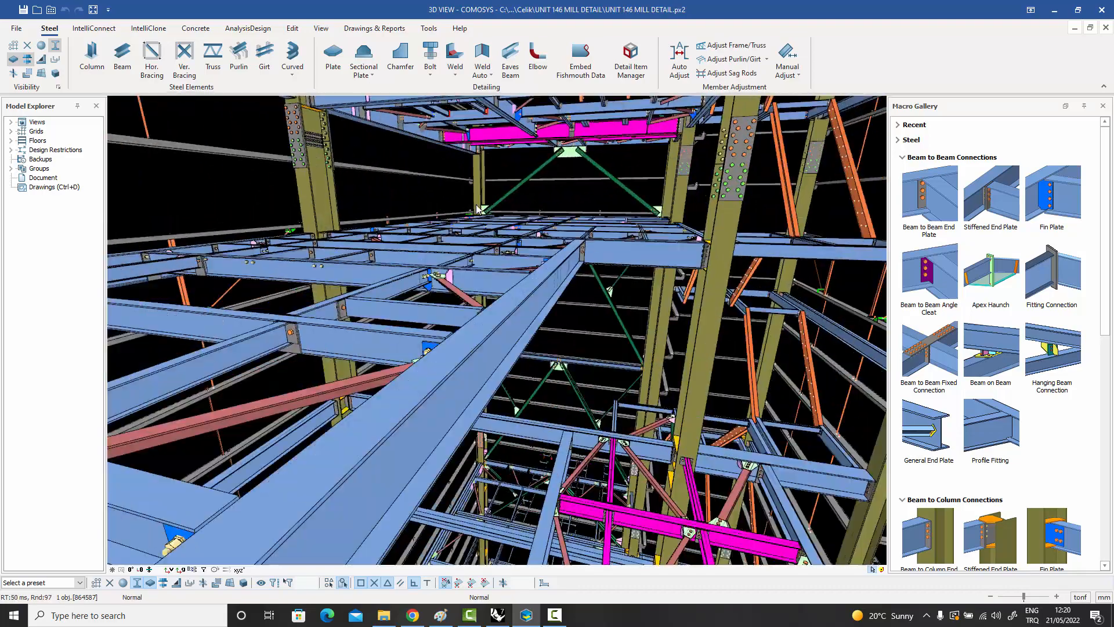
scroll(493, 210, up, 8)
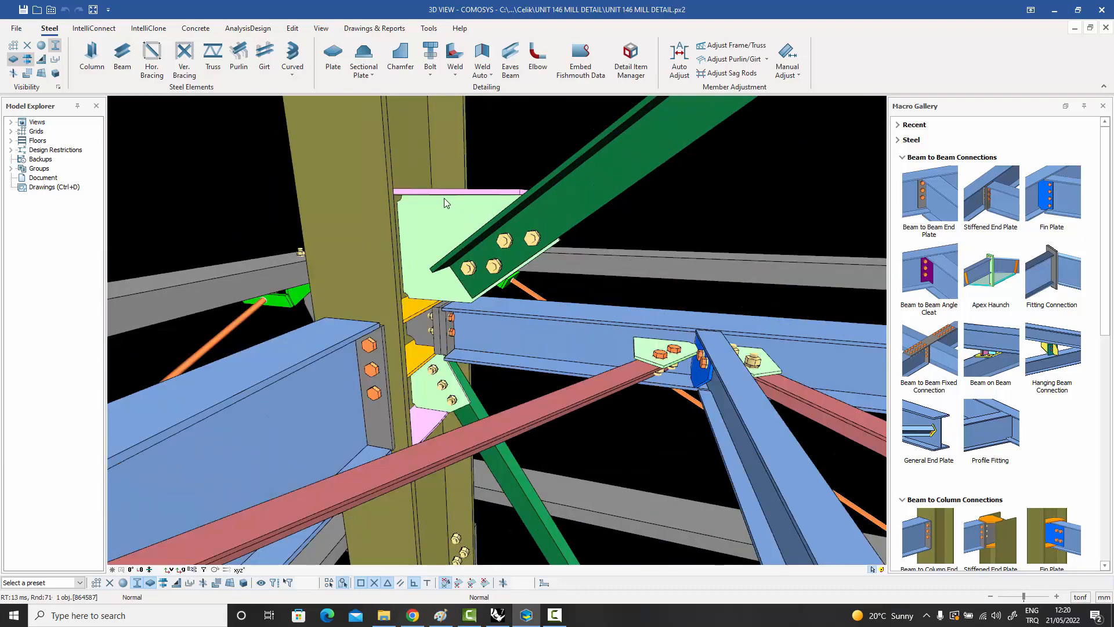
click(458, 218)
middle_drag(489, 221, 277, 231)
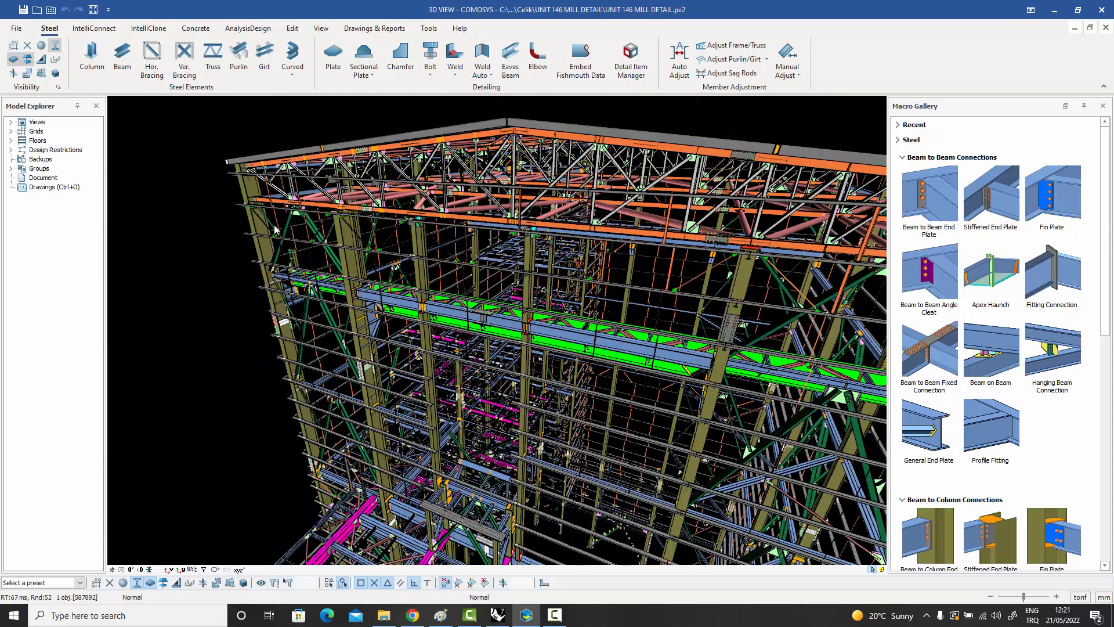
Examine the roof truss gusset plates and the bolted plate on top of the green crane girder's end.
scroll(524, 199, up, 10)
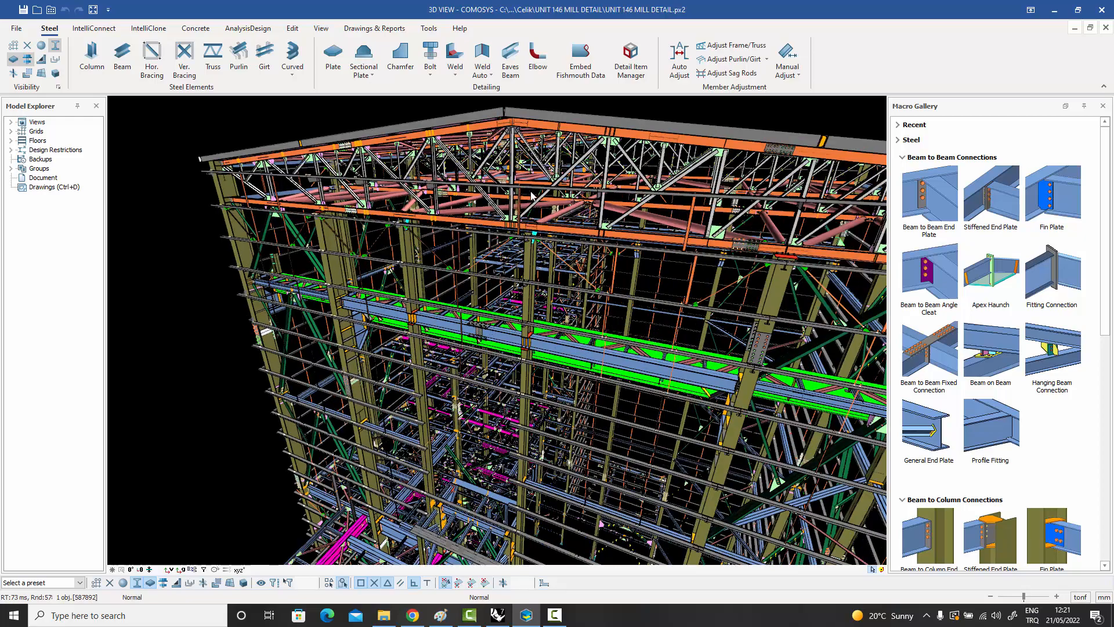
scroll(535, 185, up, 10)
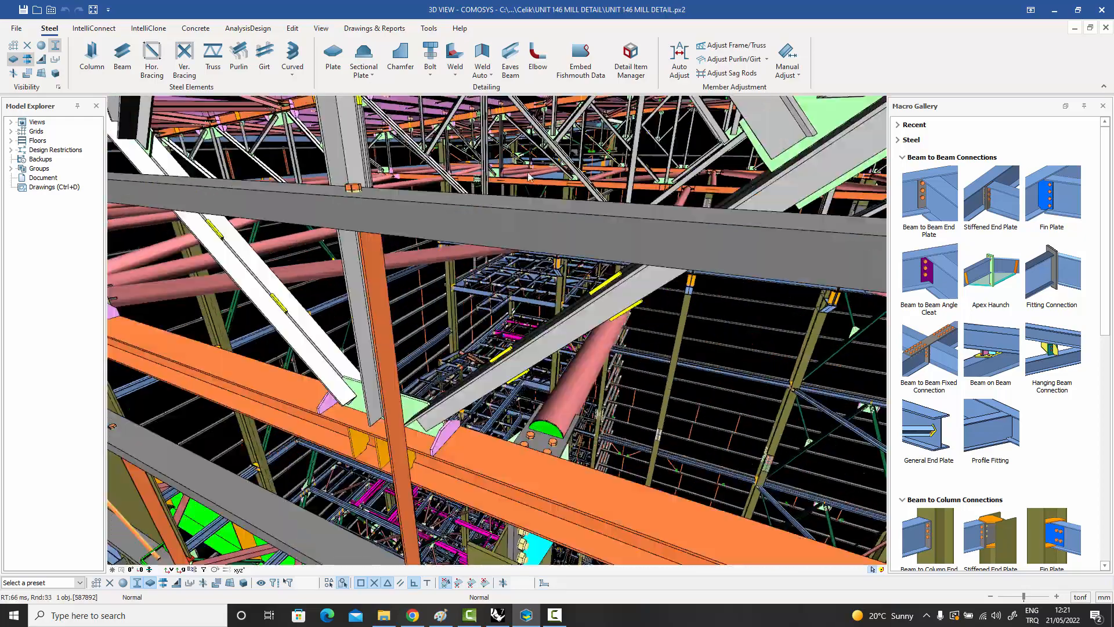
scroll(505, 173, up, 8)
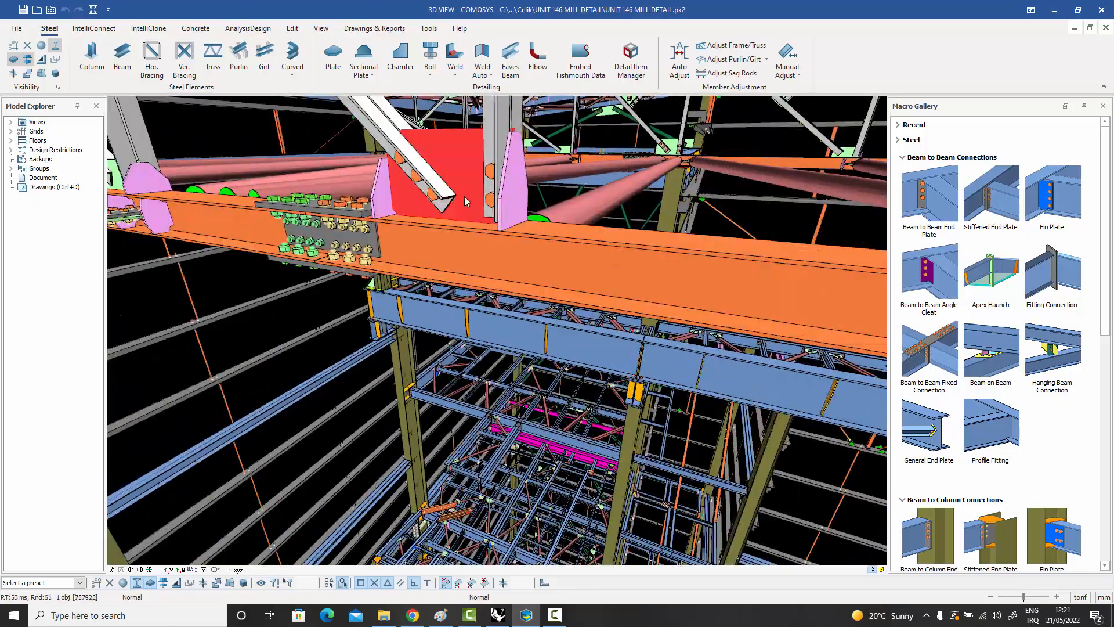
middle_drag(463, 214, 835, 238)
middle_drag(412, 216, 365, 195)
scroll(310, 204, up, 10)
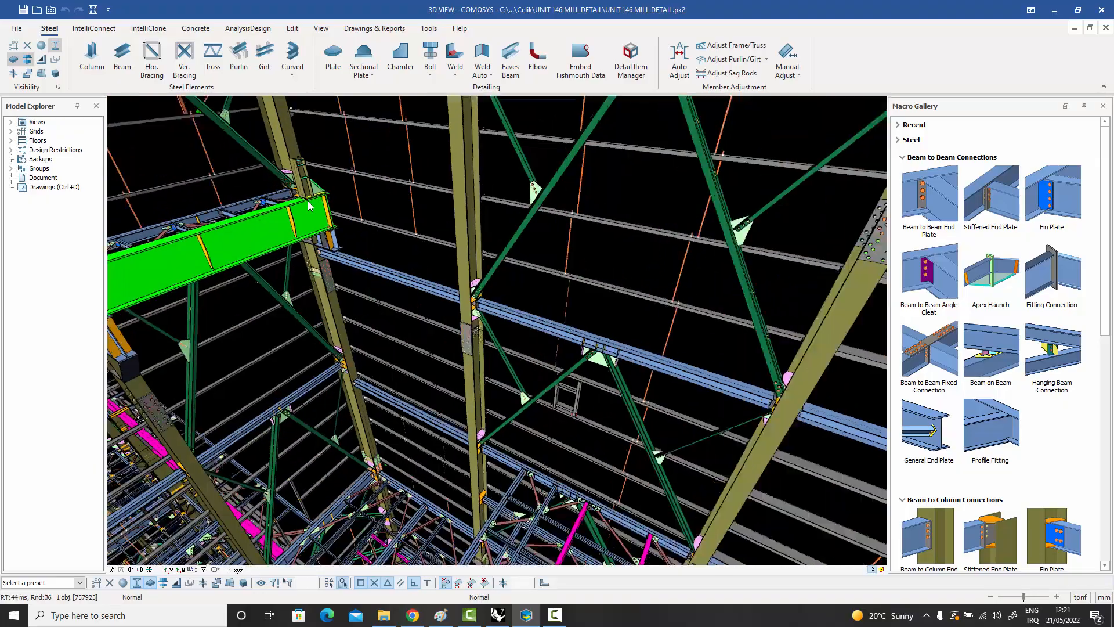
scroll(311, 198, up, 3)
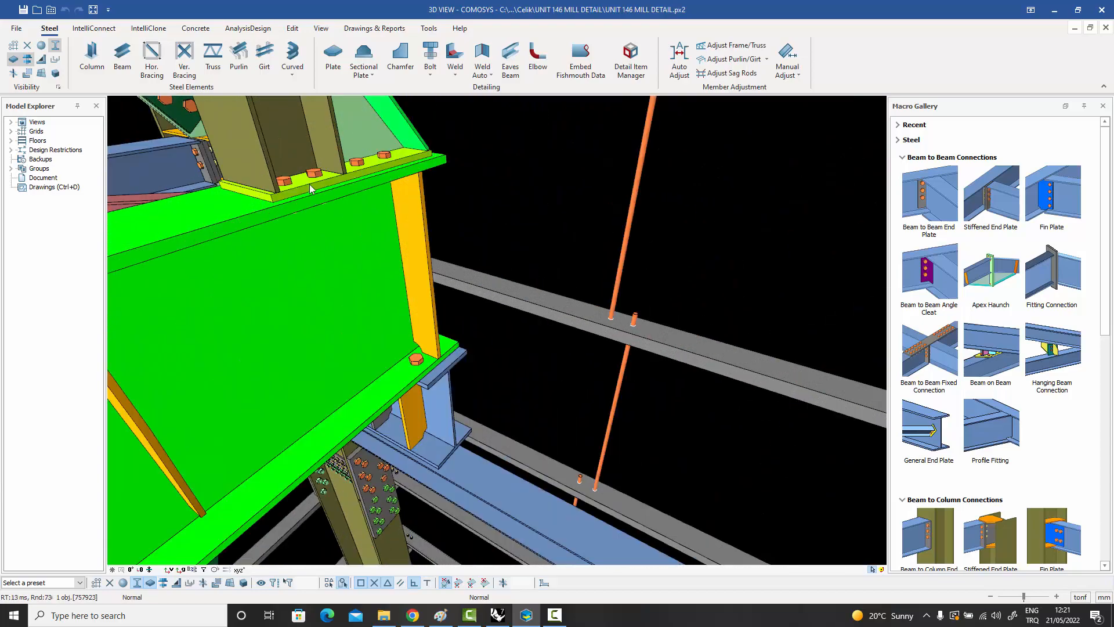
mouse_move(345, 196)
middle_down()
mouse_move(279, 201)
mouse_move(194, 172)
mouse_move(219, 185)
mouse_move(250, 168)
mouse_move(326, 181)
mouse_move(348, 204)
middle_up()
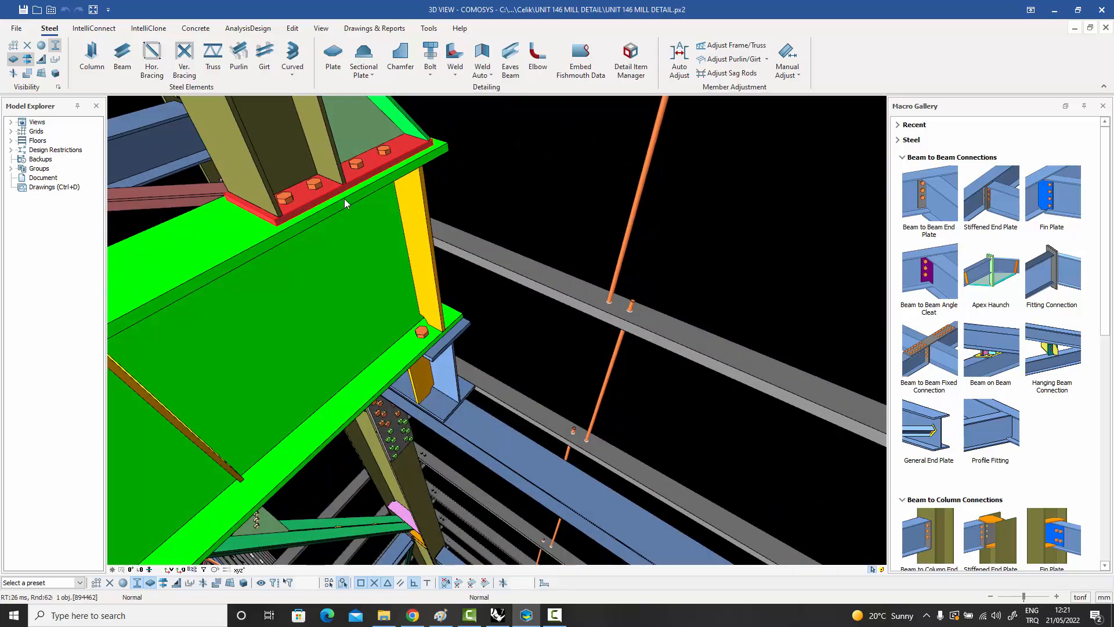
Examine the wall and roof bracing around the crane girder and the pink stiffener plate near the column's top.
scroll(345, 202, down, 6)
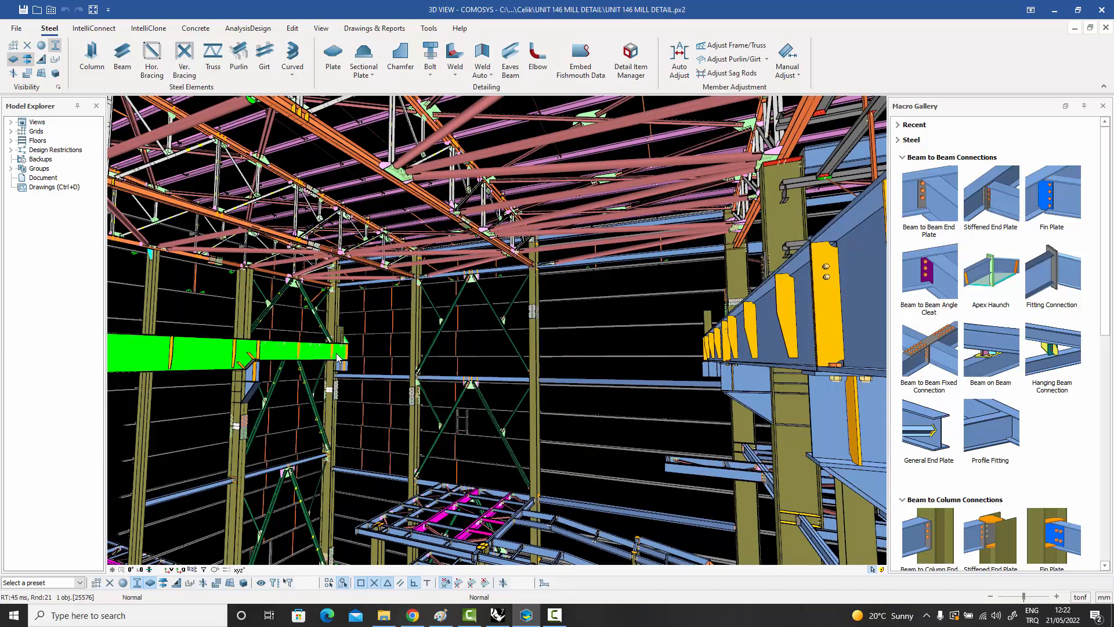
scroll(341, 358, up, 3)
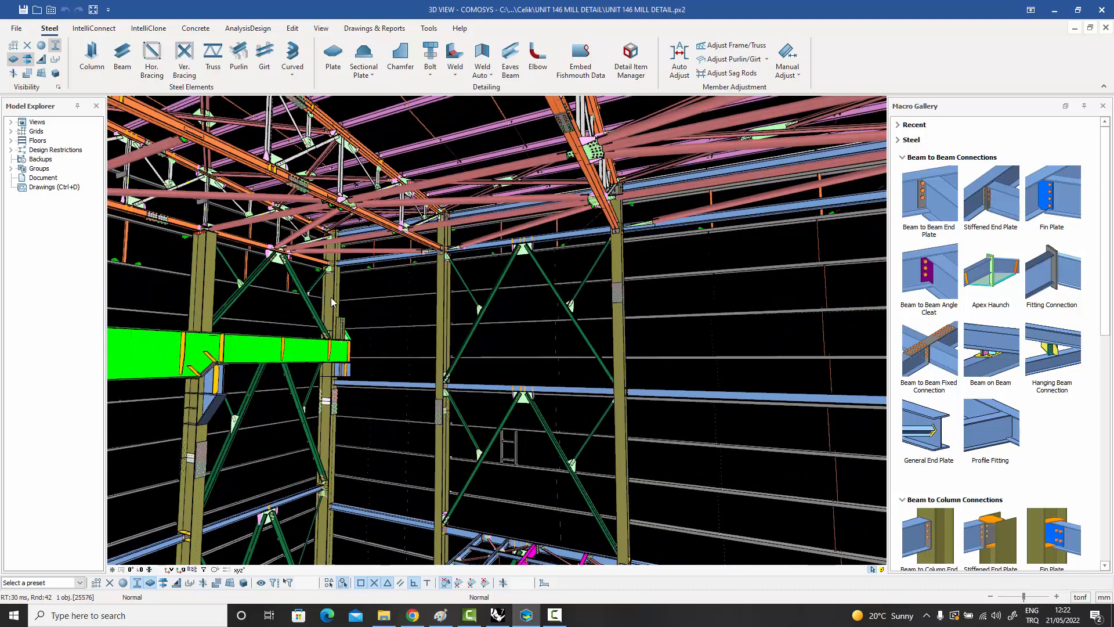
scroll(331, 301, up, 5)
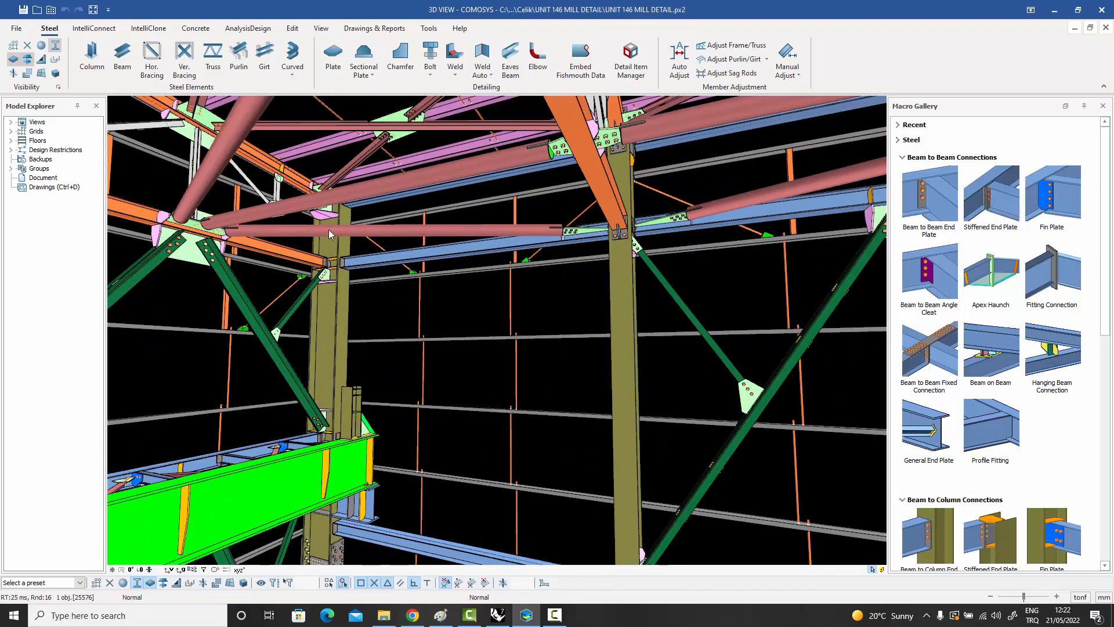
scroll(329, 234, up, 5)
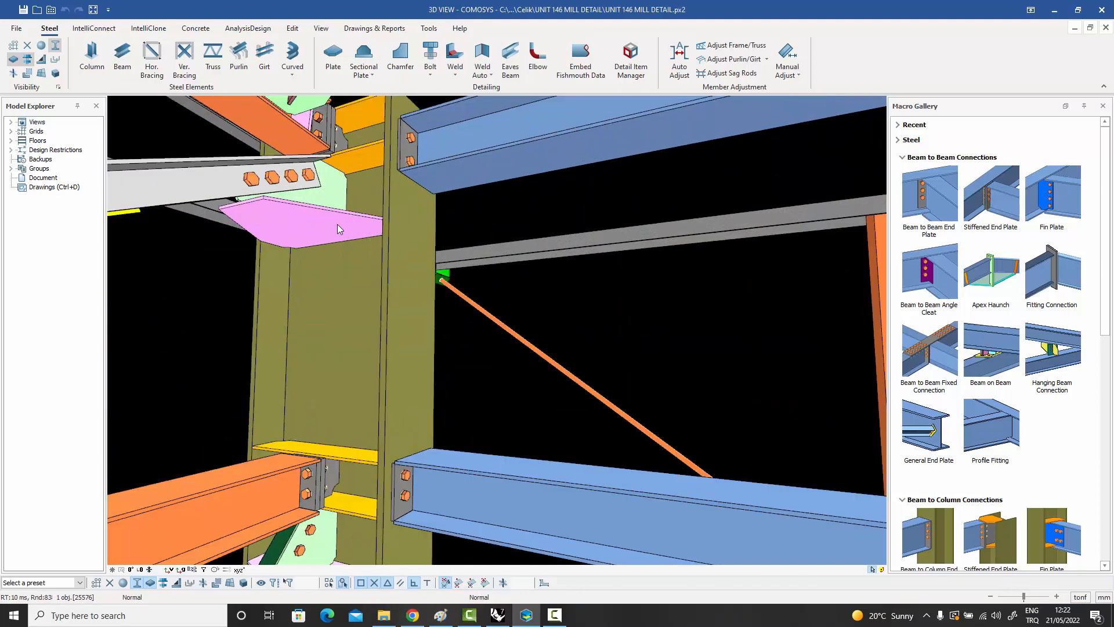
click(329, 227)
mouse_move(305, 232)
middle_down()
mouse_move(360, 247)
mouse_move(464, 314)
mouse_move(549, 348)
mouse_move(522, 372)
mouse_move(476, 359)
mouse_move(406, 325)
mouse_move(377, 261)
mouse_move(336, 232)
mouse_move(232, 221)
mouse_move(305, 229)
middle_up()
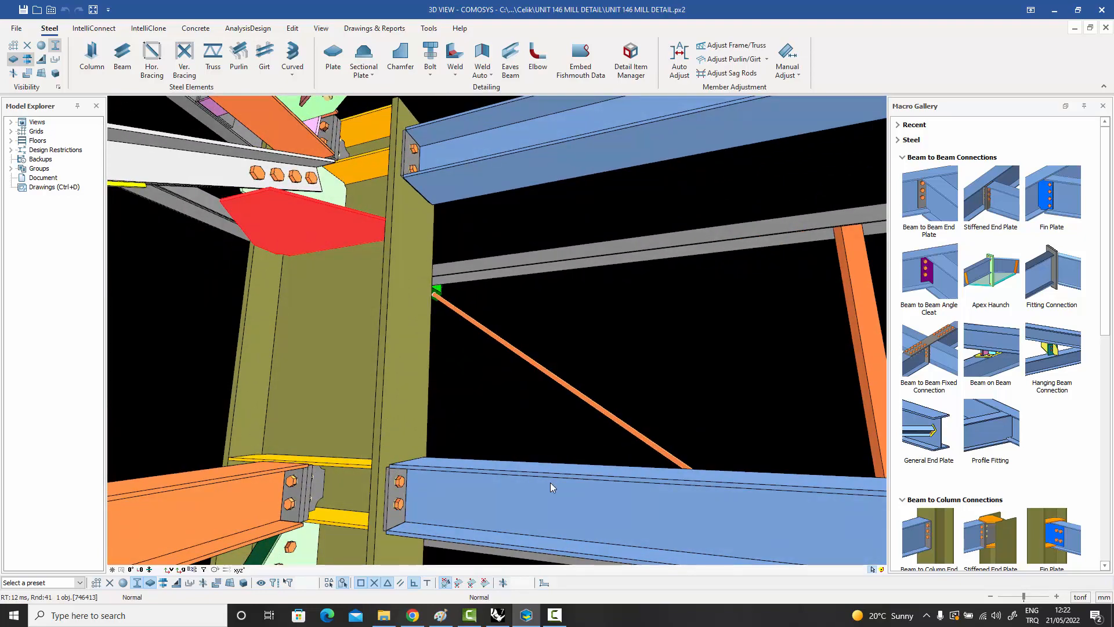
Examine the sloping walkway framing outside the mill and the floor beams, stairs and bracing inside the building.
scroll(550, 482, down, 5)
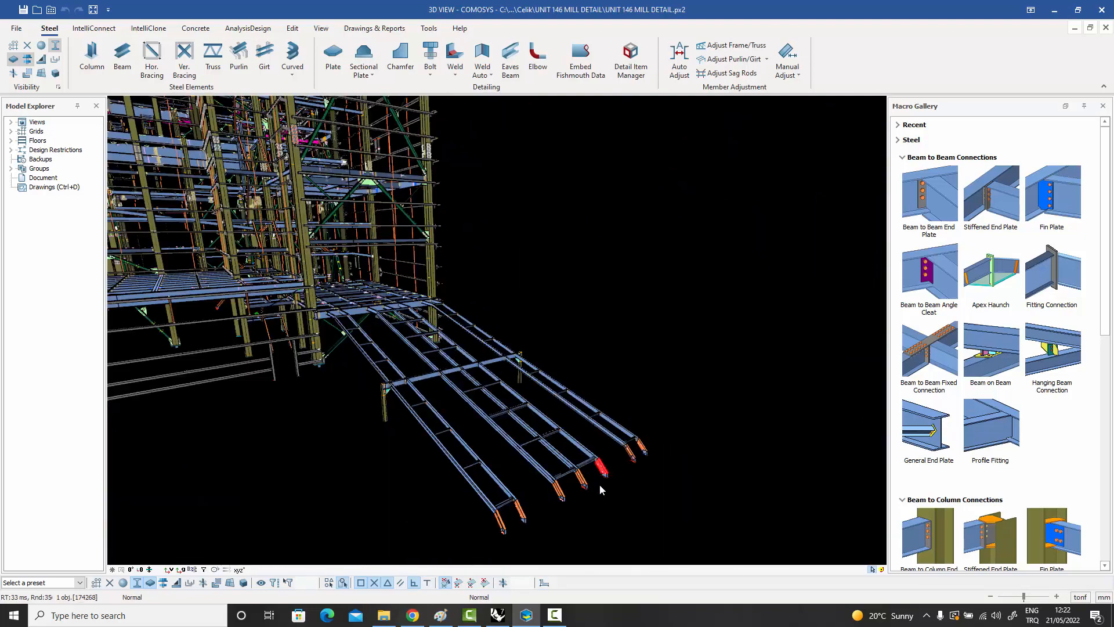
scroll(600, 484, up, 5)
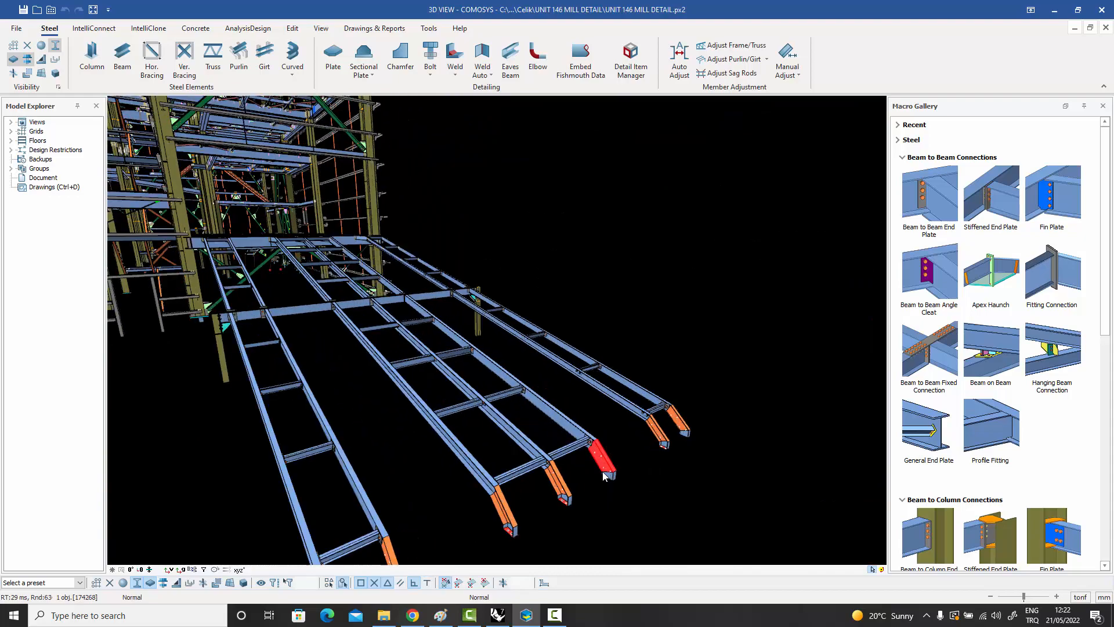
middle_drag(604, 471, 533, 471)
scroll(518, 333, up, 6)
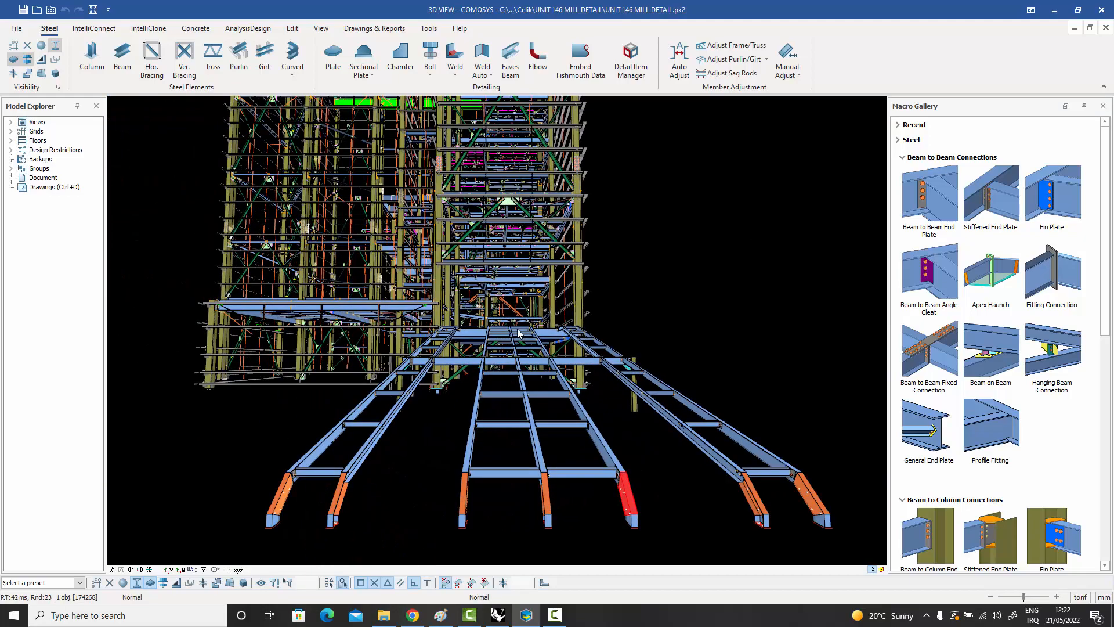
scroll(512, 324, up, 6)
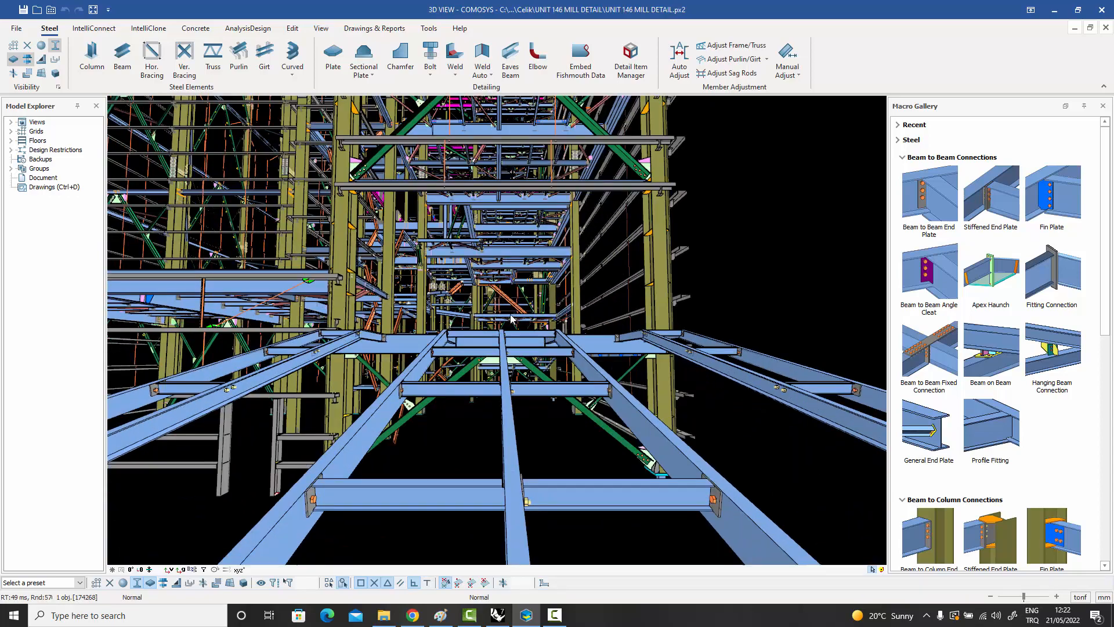
scroll(510, 350, up, 6)
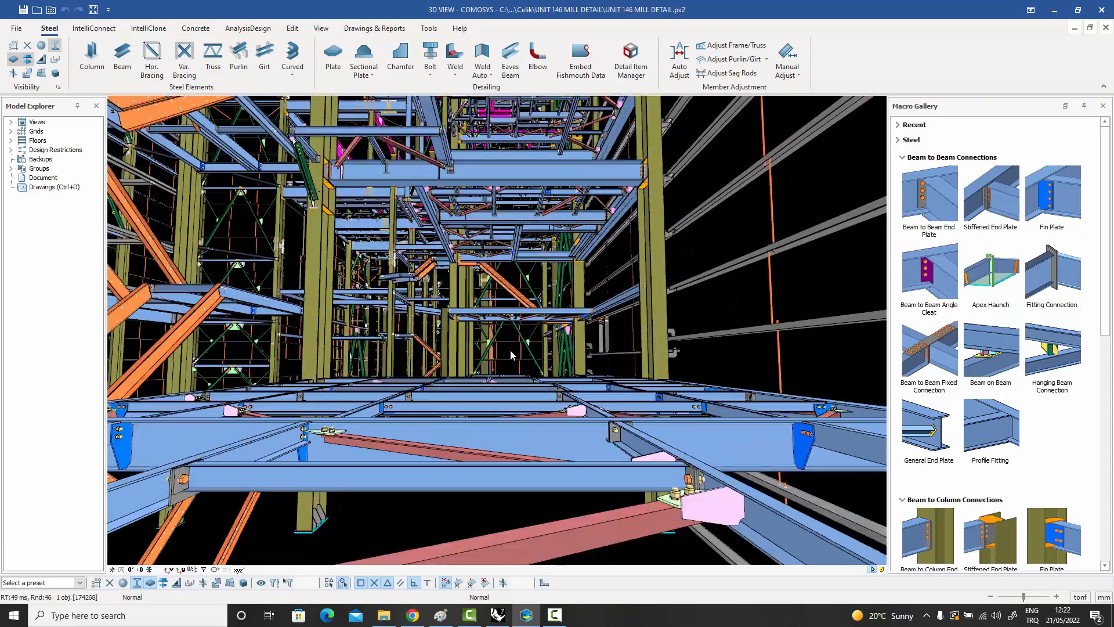
scroll(512, 378, up, 5)
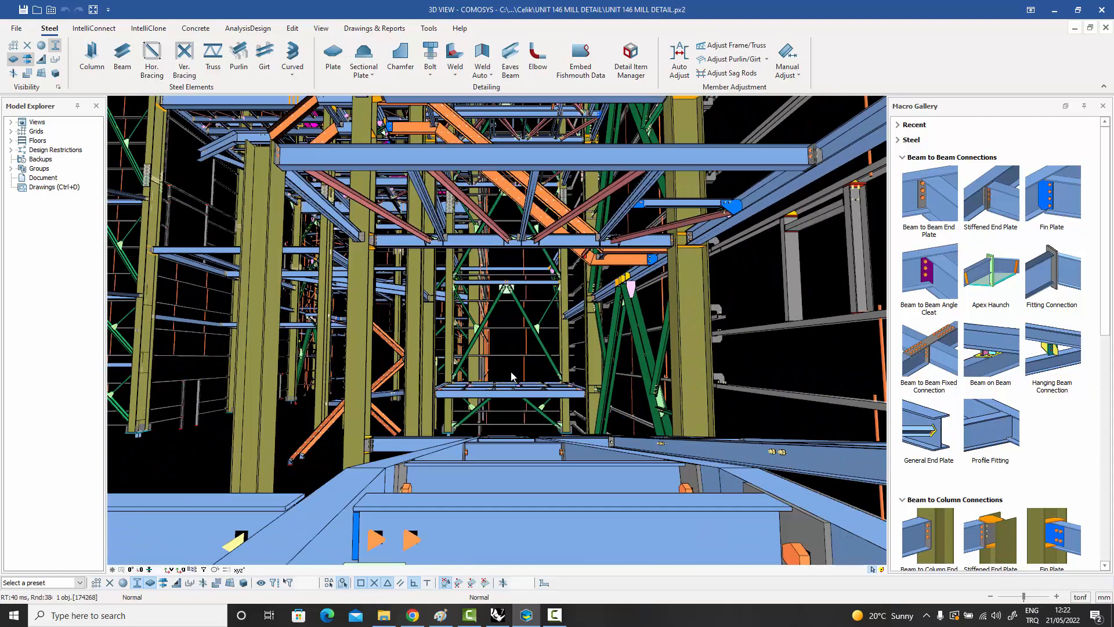
scroll(511, 379, up, 4)
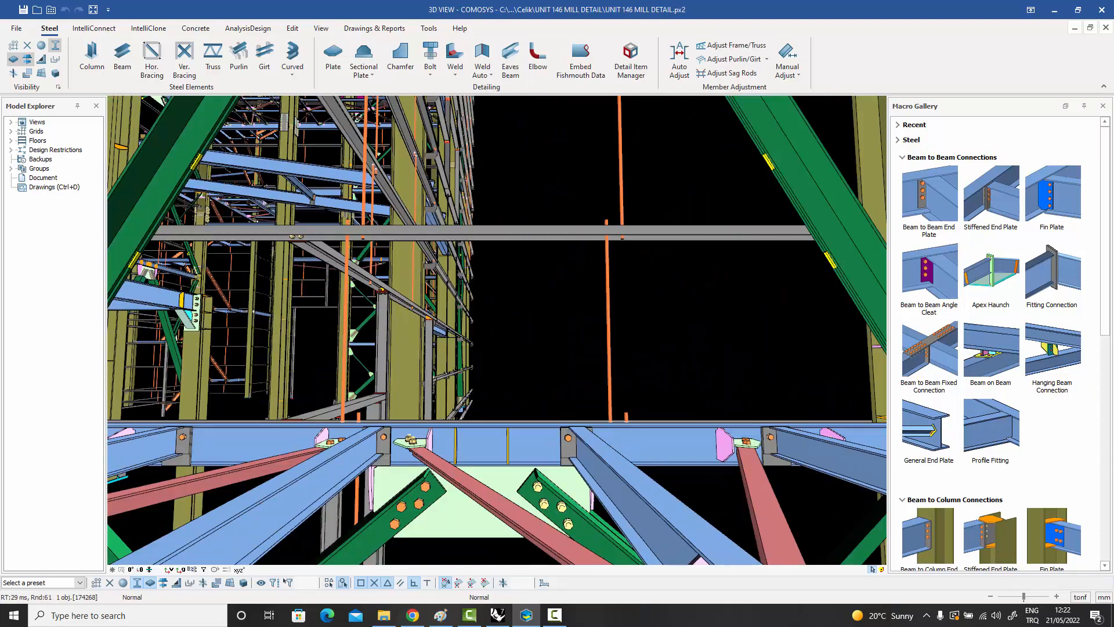
scroll(503, 378, up, 5)
scroll(427, 440, up, 2)
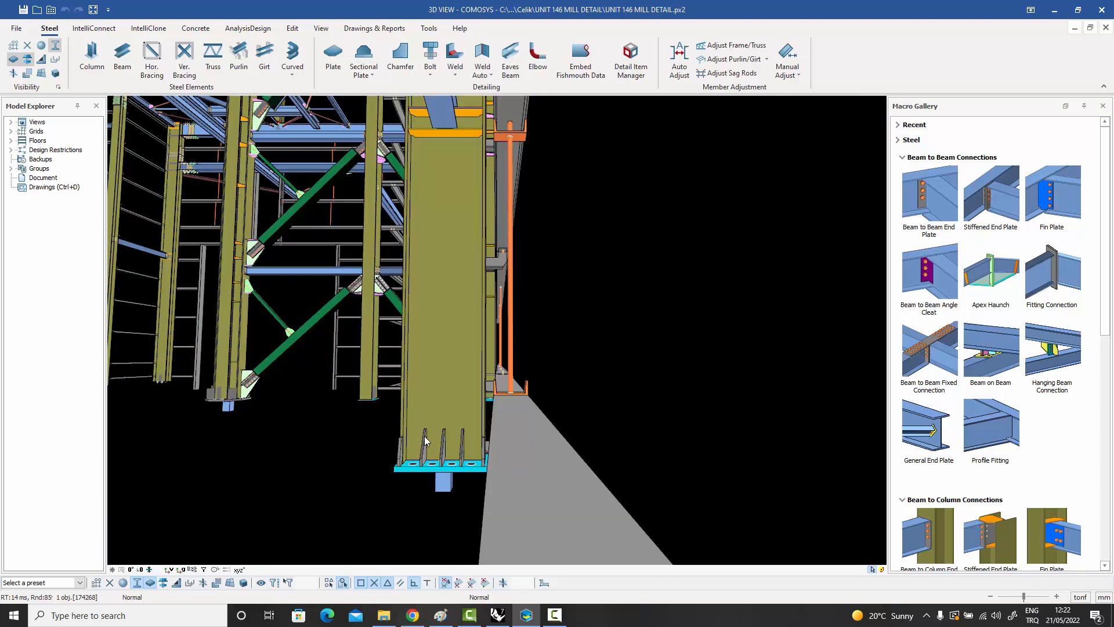
Examine the column base plate with its stiffeners and shear key, and the adjoining wall girts, from below and the side.
middle_drag(421, 456, 556, 439)
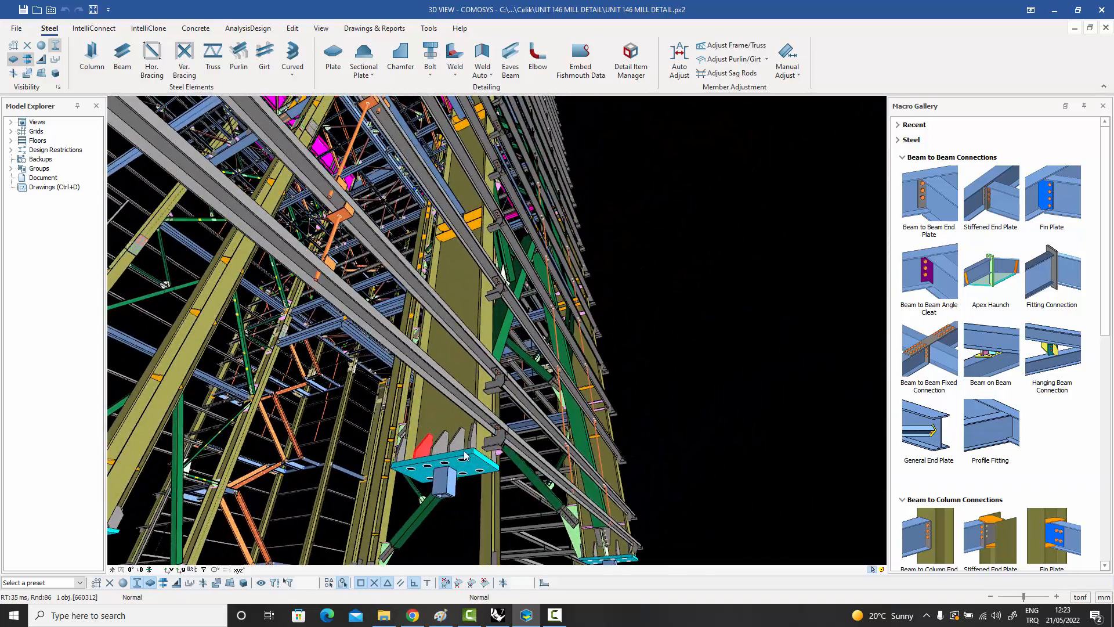
scroll(464, 455, up, 5)
scroll(439, 430, down, 5)
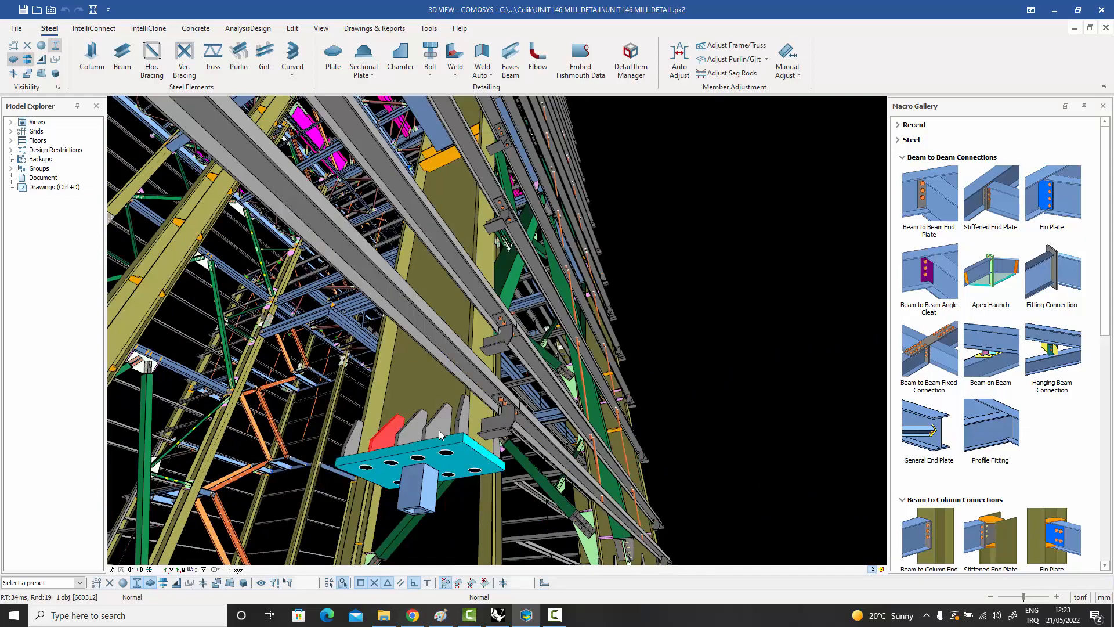
middle_drag(420, 315, 285, 571)
middle_drag(410, 441, 400, 378)
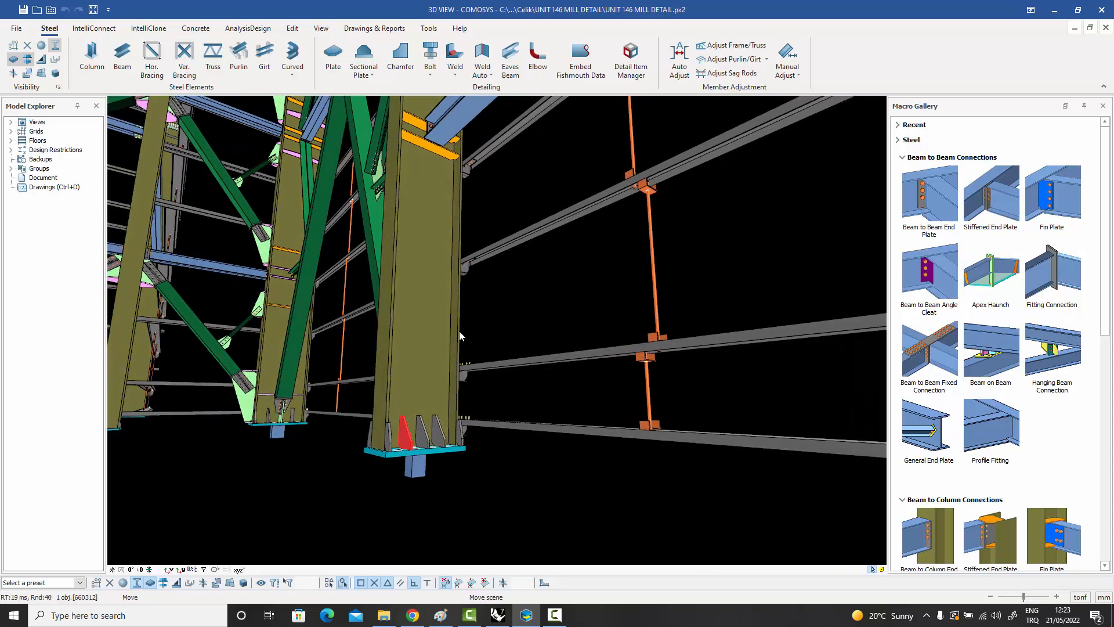
middle_drag(460, 336, 513, 359)
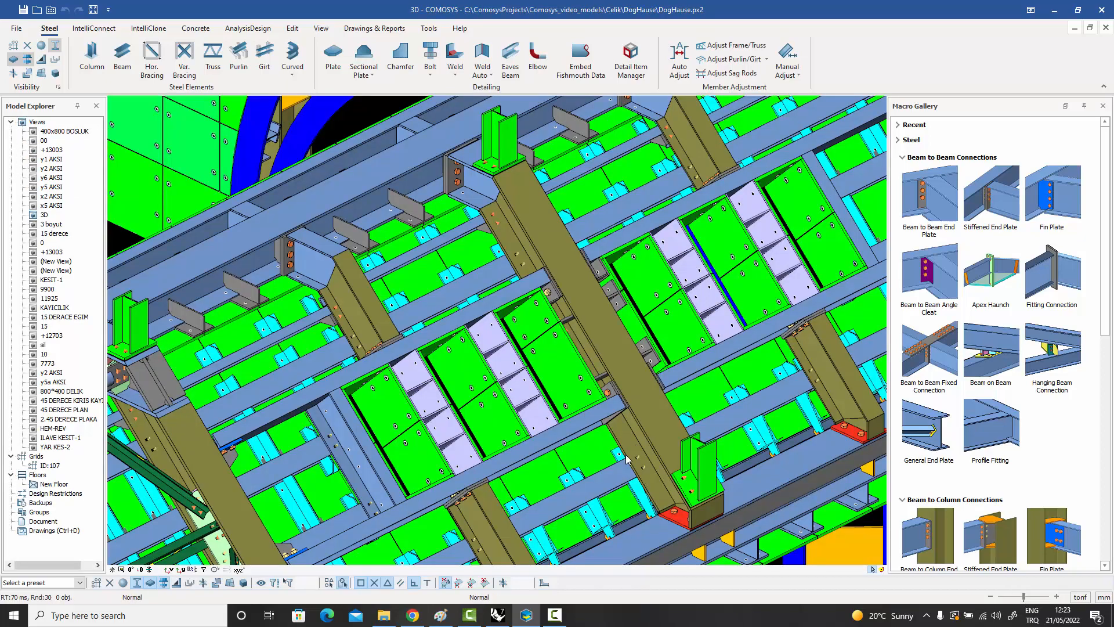
Examine the DogHause model's green cladding plates, blue curved ribs and platform, and the structure as a whole.
middle_drag(613, 392, 676, 336)
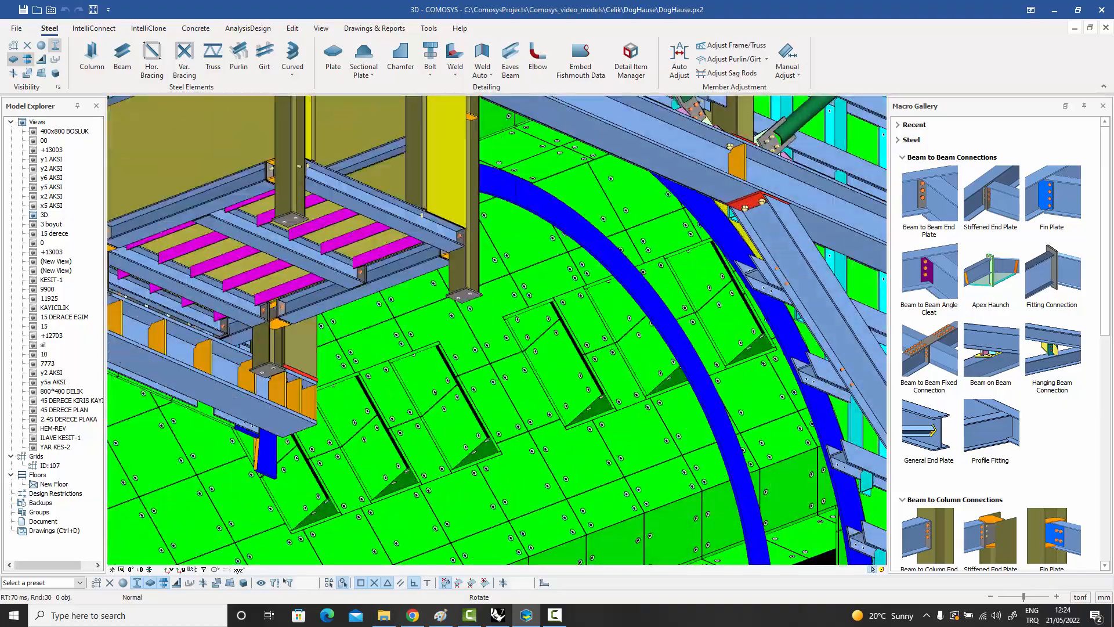
middle_drag(677, 336, 598, 380)
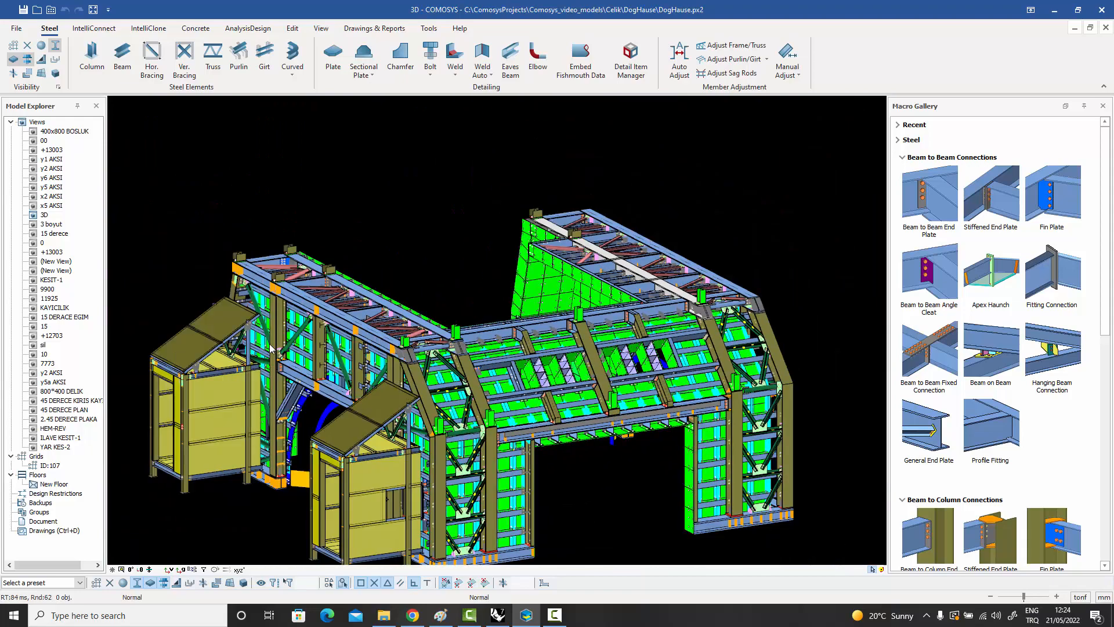
Examine the DogHause wall bracing, the bolted roof bracing gussets and the bracket plates along the green cladding edge.
scroll(270, 348, up, 8)
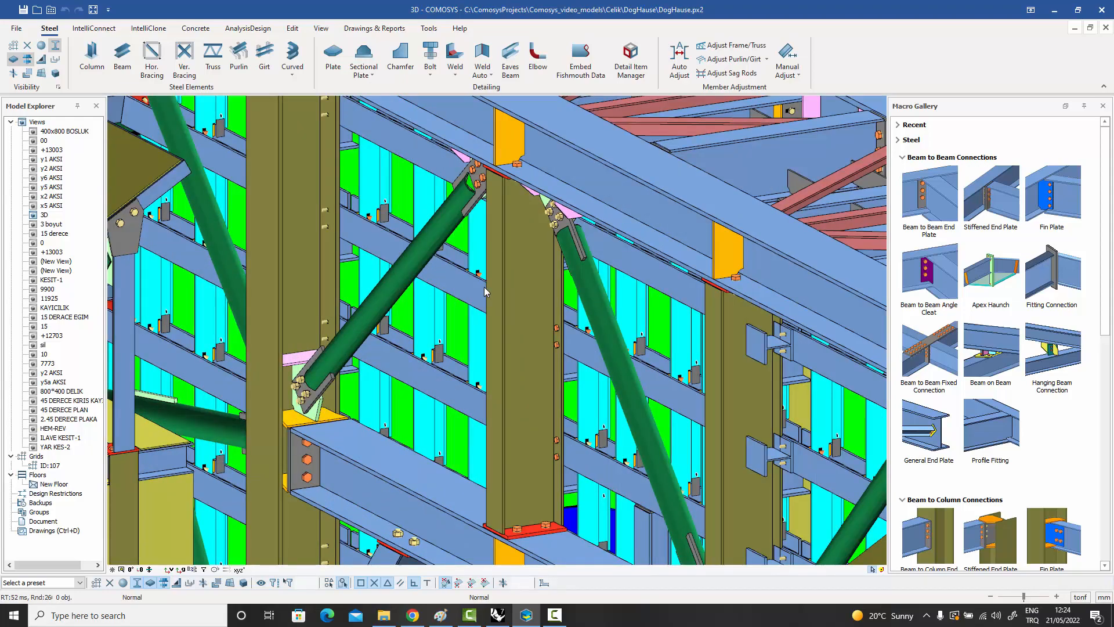
middle_drag(484, 287, 256, 485)
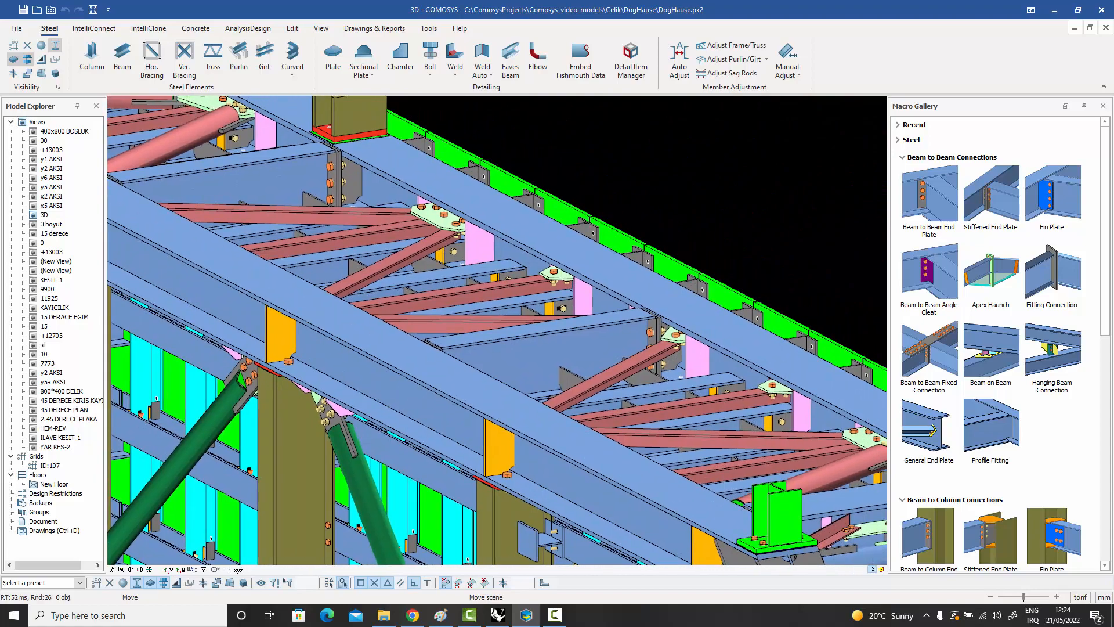
scroll(536, 203, up, 3)
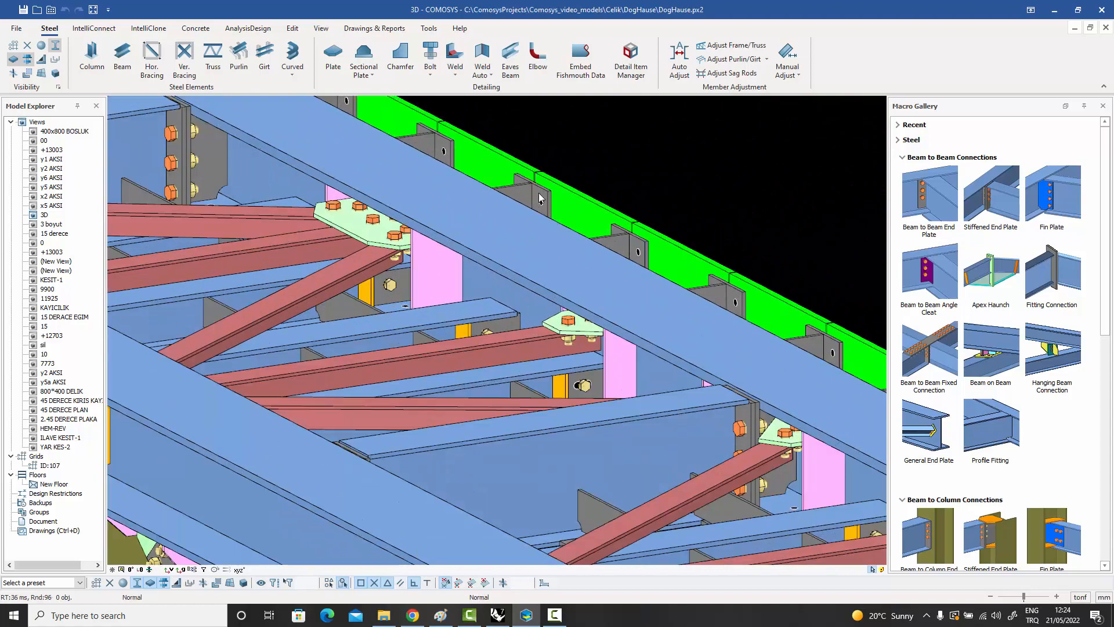
mouse_move(535, 203)
middle_down()
mouse_move(444, 213)
mouse_move(334, 203)
mouse_move(522, 212)
middle_up()
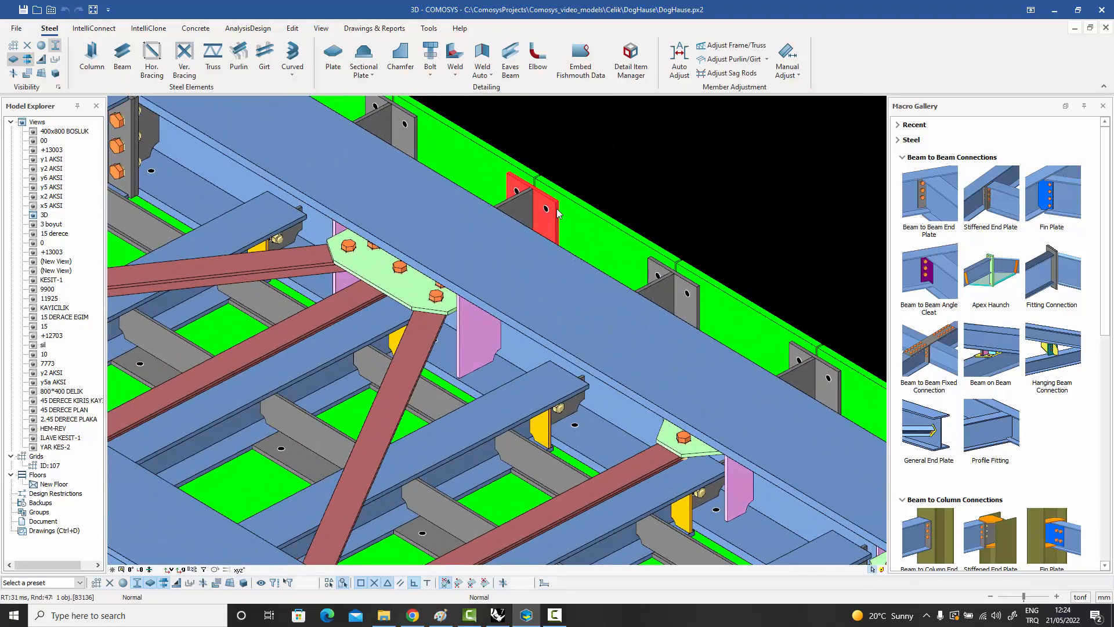
scroll(557, 212, down, 10)
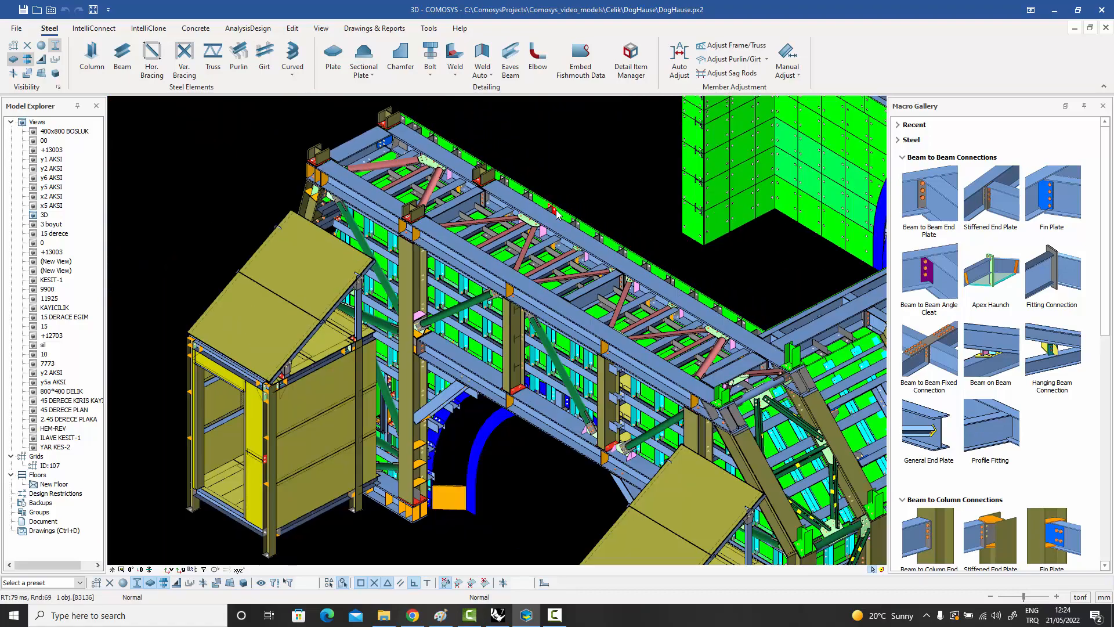
scroll(556, 214, down, 5)
Examine the stiffened column and its base beside the blue curved rib, including the small beam brackets attached to the rib.
scroll(493, 342, up, 10)
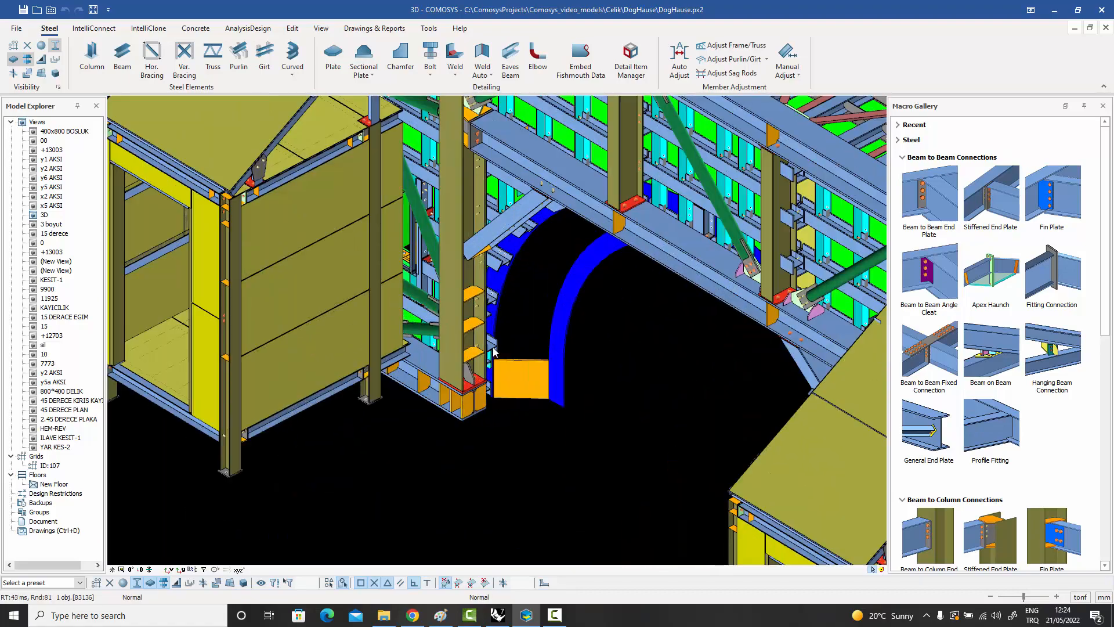
scroll(494, 342, up, 3)
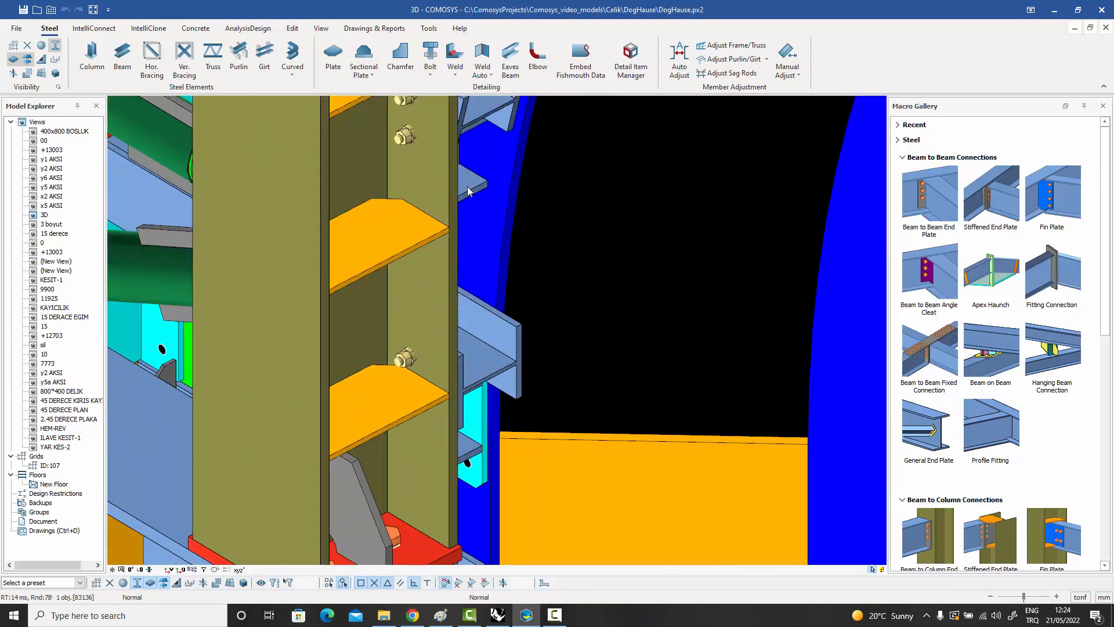
mouse_move(509, 211)
middle_down()
mouse_move(466, 213)
mouse_move(508, 208)
middle_up()
scroll(508, 208, down, 10)
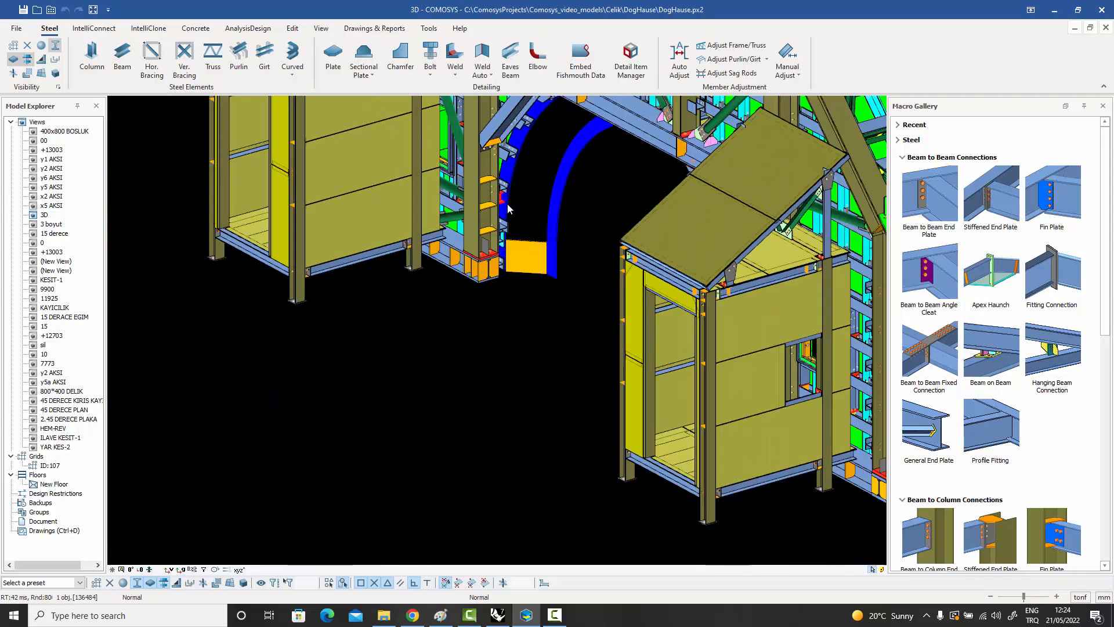
scroll(508, 208, down, 3)
Examine the sloped roof framing with its openings and the green diagonal bracing and gussets along the adjoining wall.
middle_drag(643, 207, 511, 338)
scroll(629, 306, up, 3)
scroll(620, 299, up, 6)
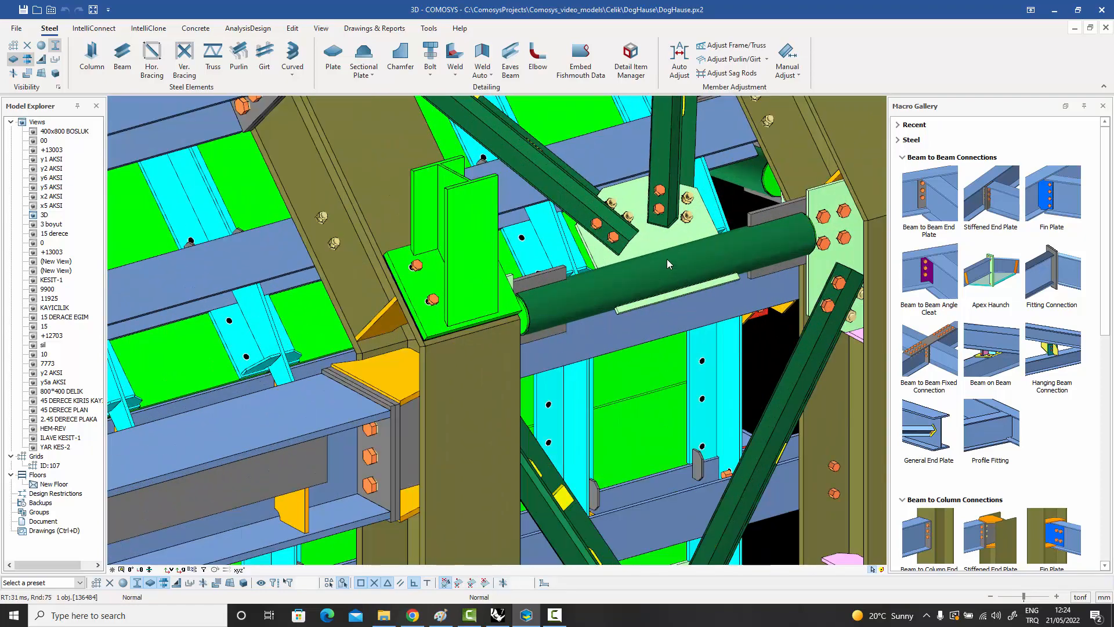
middle_drag(667, 259, 684, 311)
click(687, 315)
middle_drag(556, 159, 650, 371)
scroll(651, 395, down, 2)
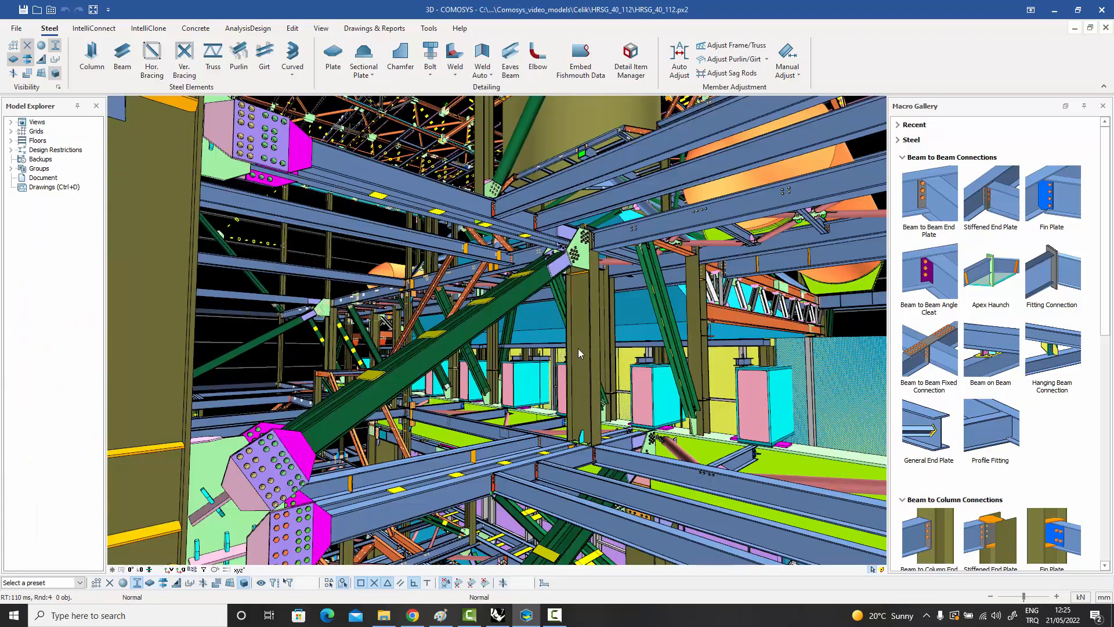
Examine the bolted gusset connection where the large green brace meets the column and beams in the HRSG_40_112 model.
scroll(576, 275, up, 4)
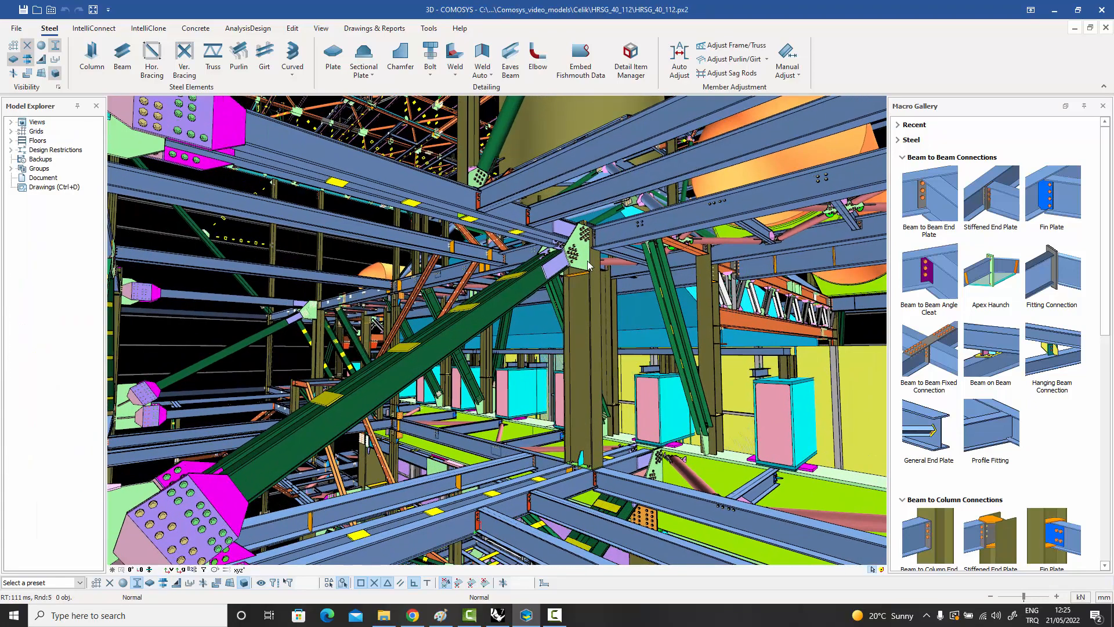
scroll(576, 275, up, 4)
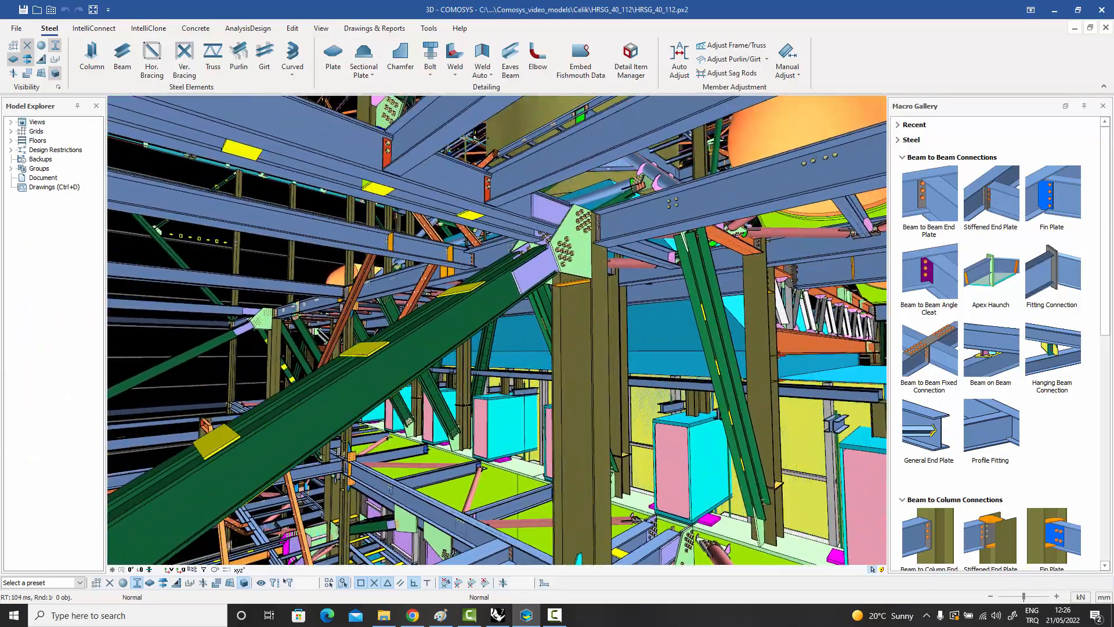
scroll(566, 254, up, 3)
click(556, 247)
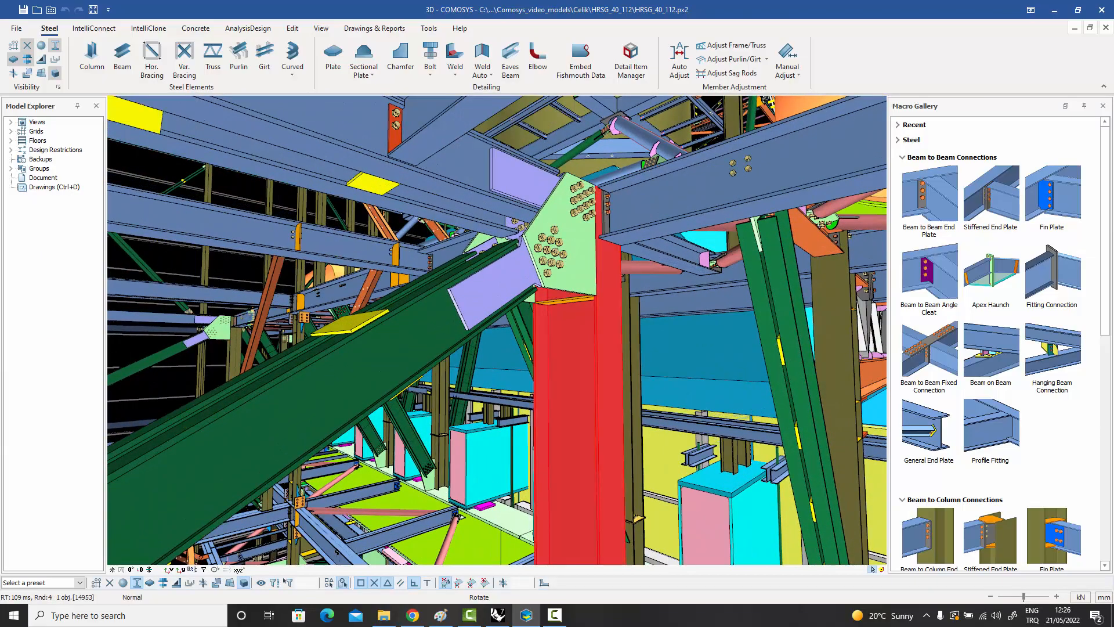
middle_drag(556, 247, 582, 200)
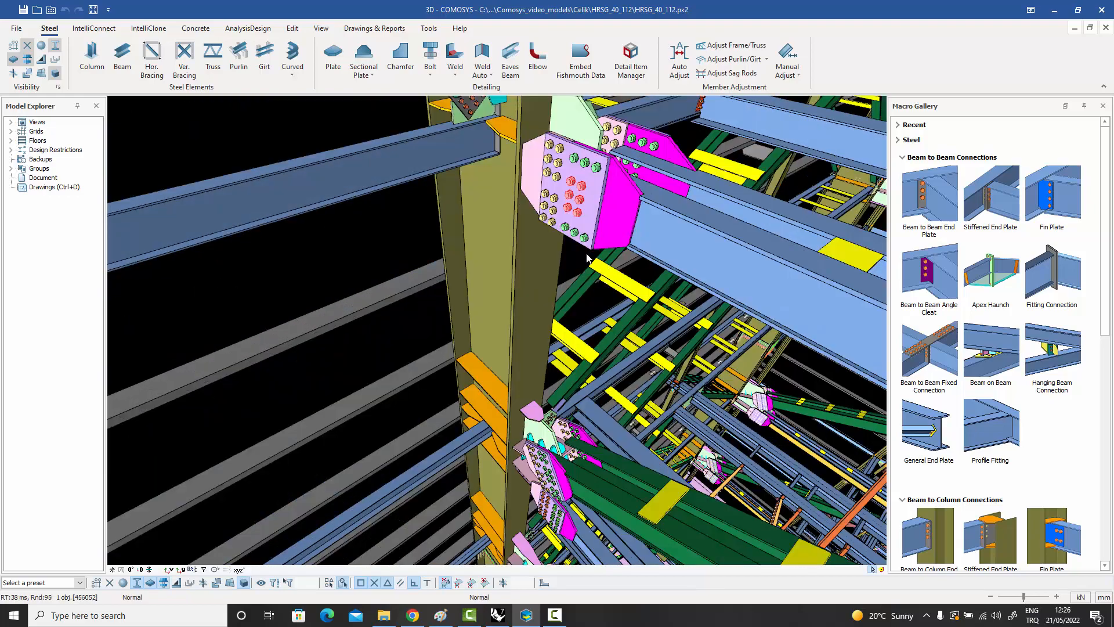
middle_drag(587, 258, 521, 411)
middle_drag(613, 314, 650, 250)
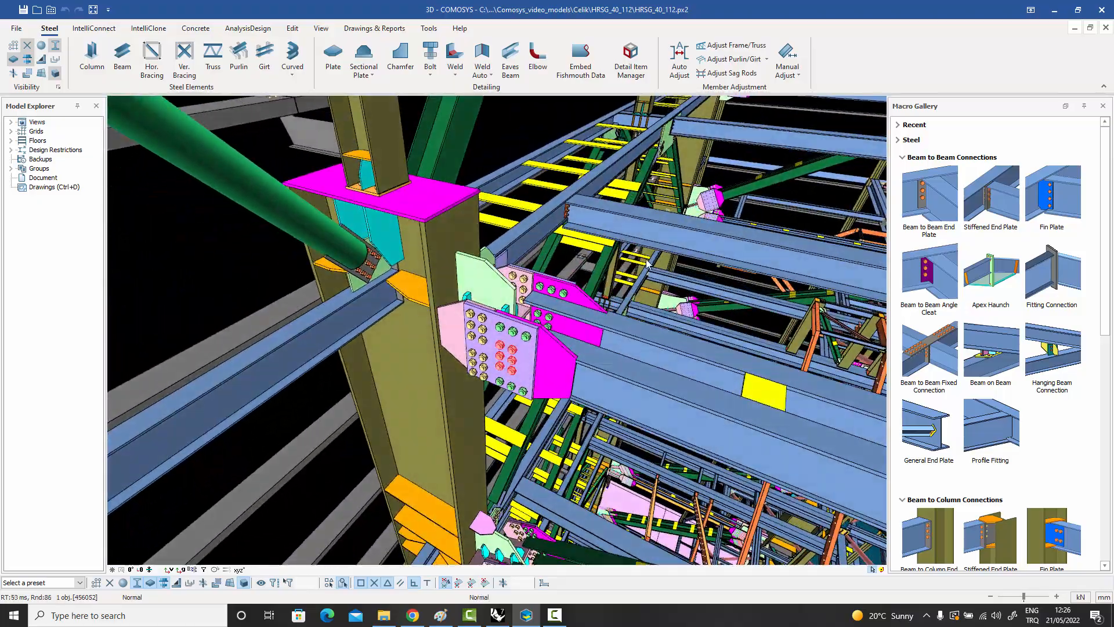
Examine the tall column's bolted splice and the brace and beam gusset connections above and below it.
scroll(648, 264, up, 5)
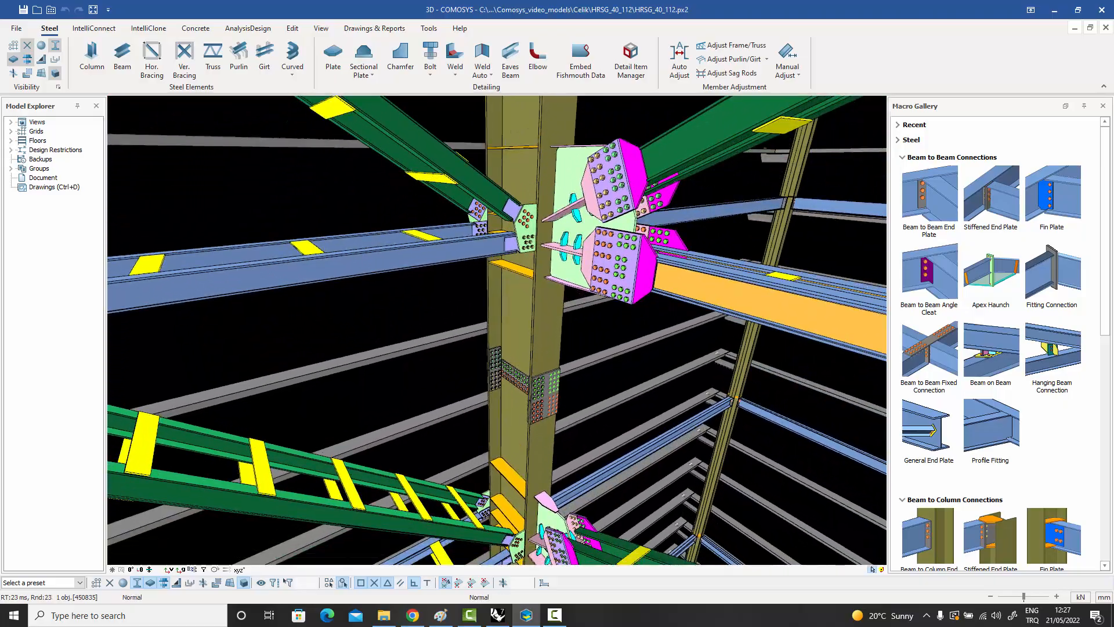
middle_drag(615, 510, 631, 230)
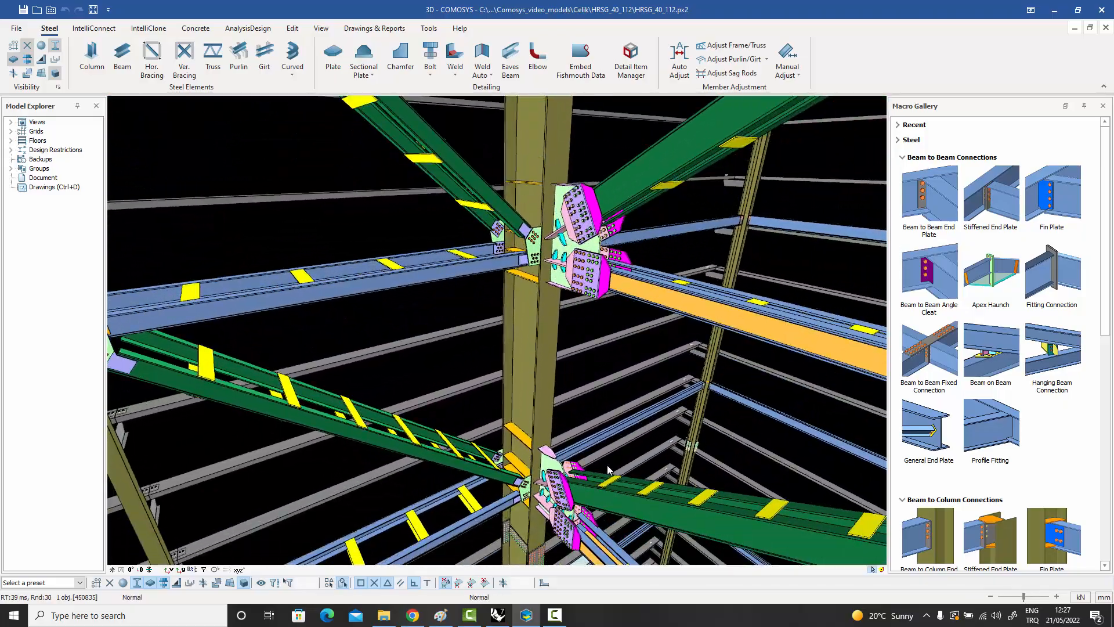
middle_drag(609, 470, 603, 348)
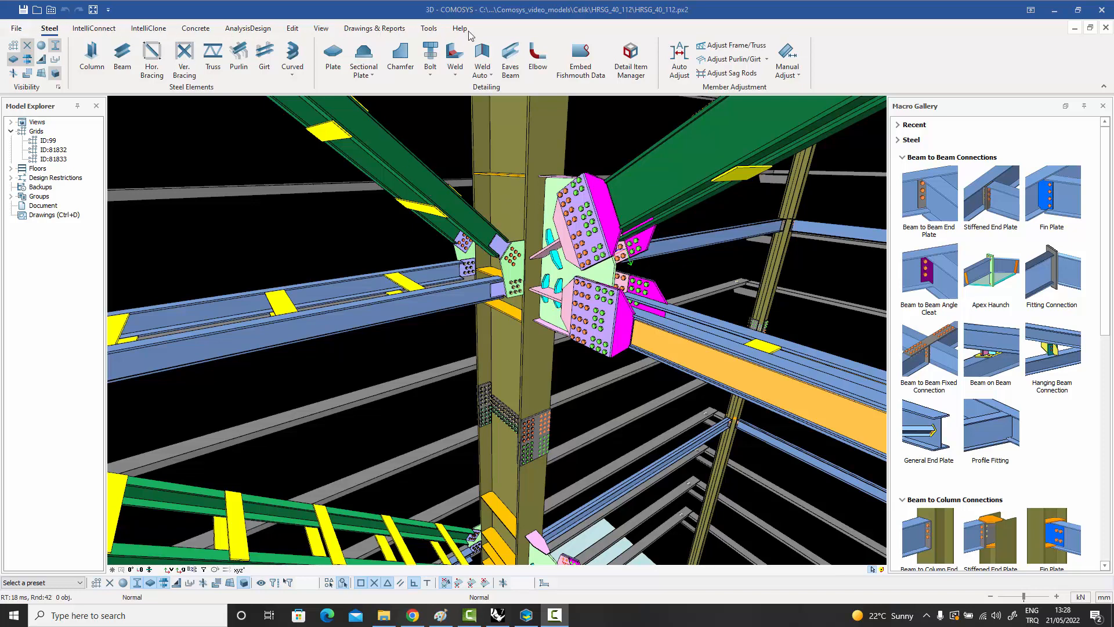
View the project file commands and the recent projects list, and return to the HRSG_40_112 model.
click(16, 29)
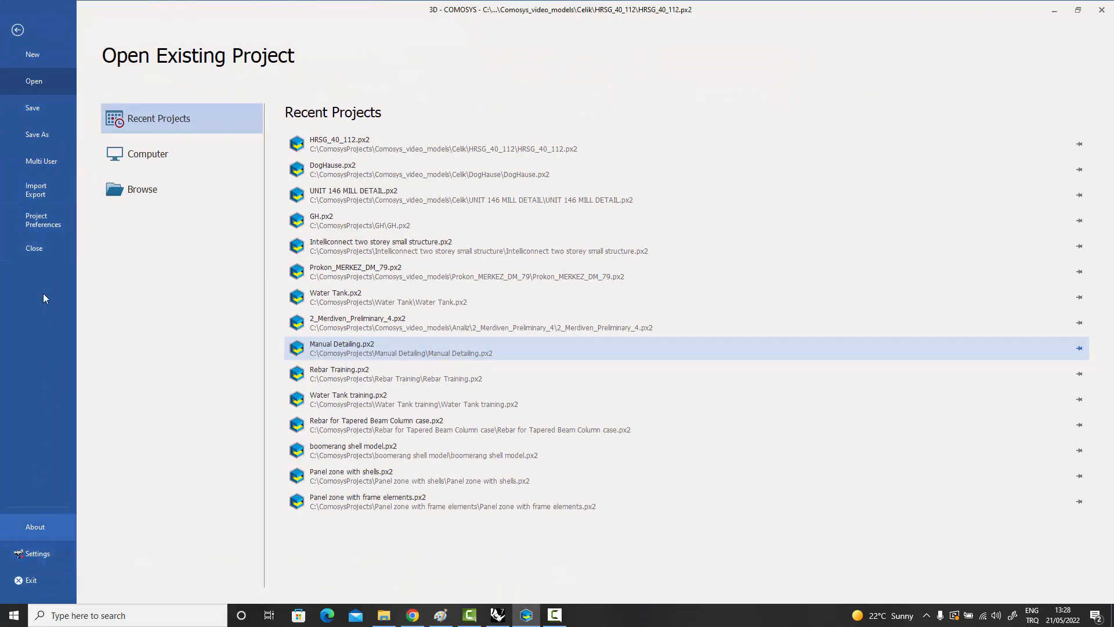
click(18, 30)
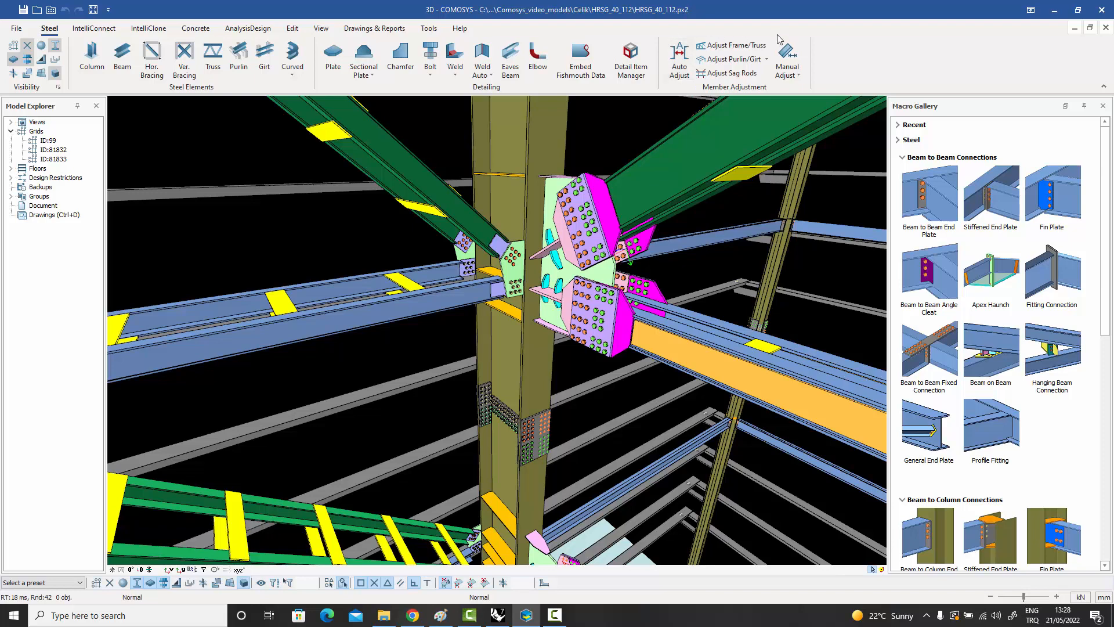
Hide and show the profiles, plates and bolts one type at a time to demonstrate the visibility controls.
click(55, 47)
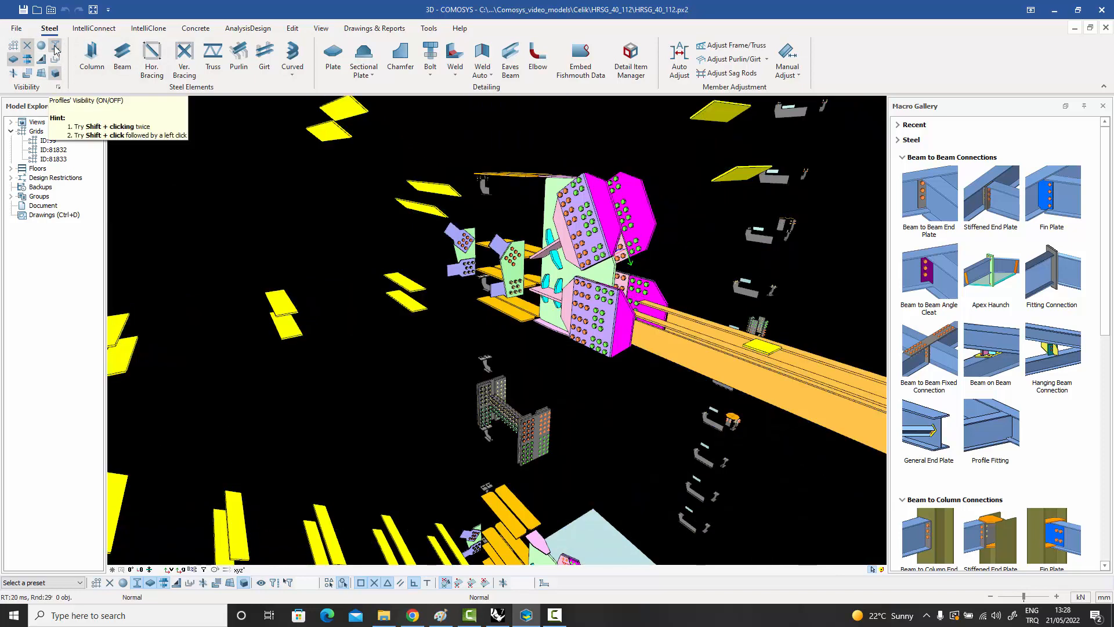
click(55, 46)
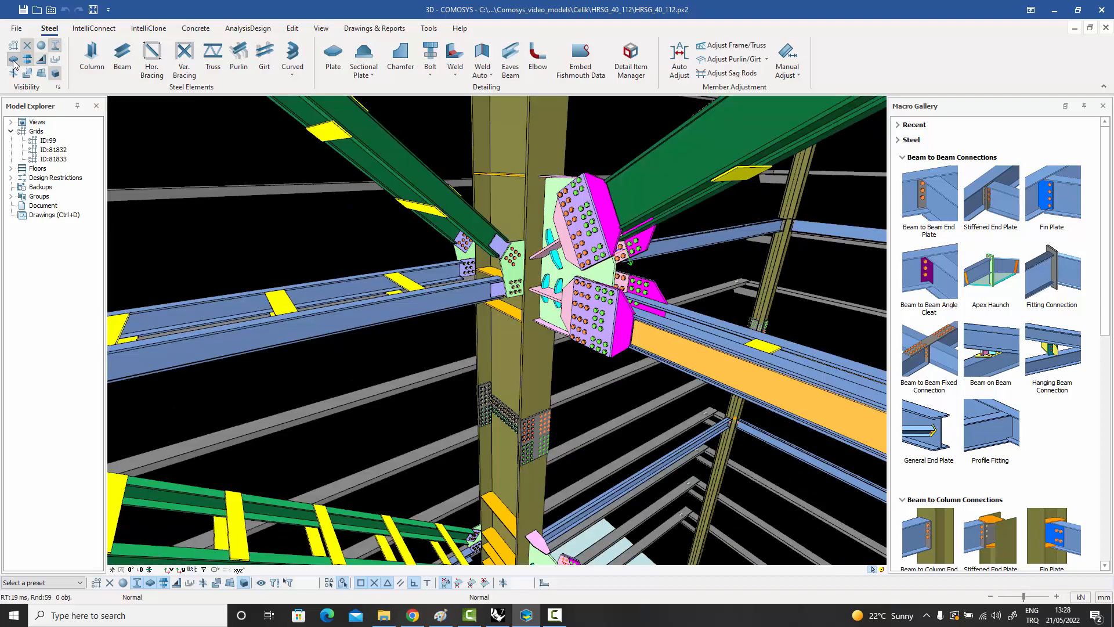
click(12, 61)
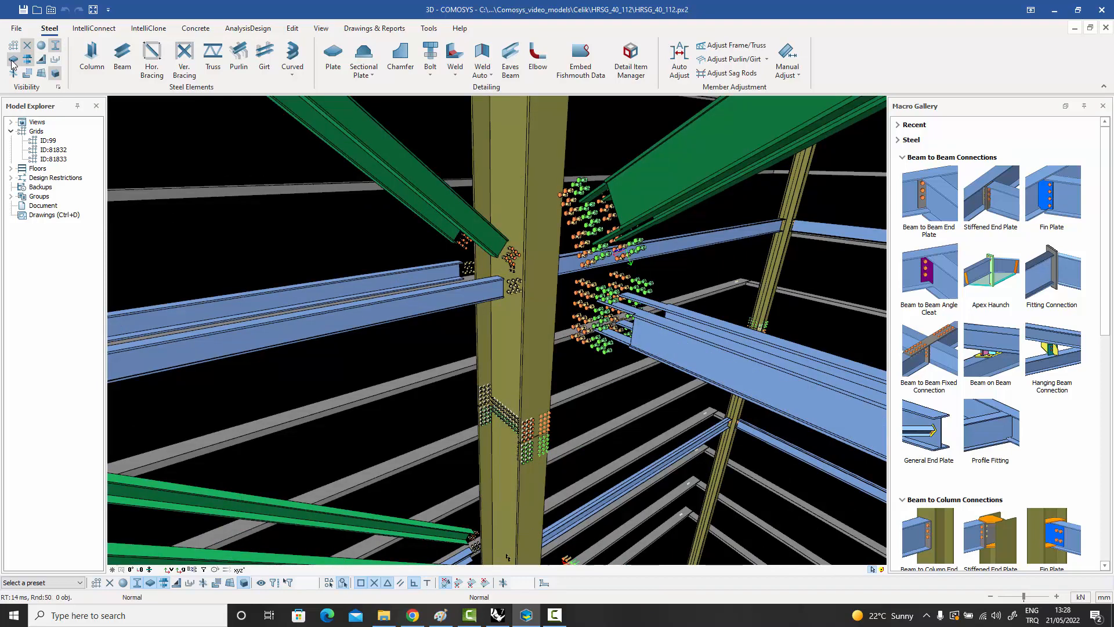
click(11, 60)
click(29, 60)
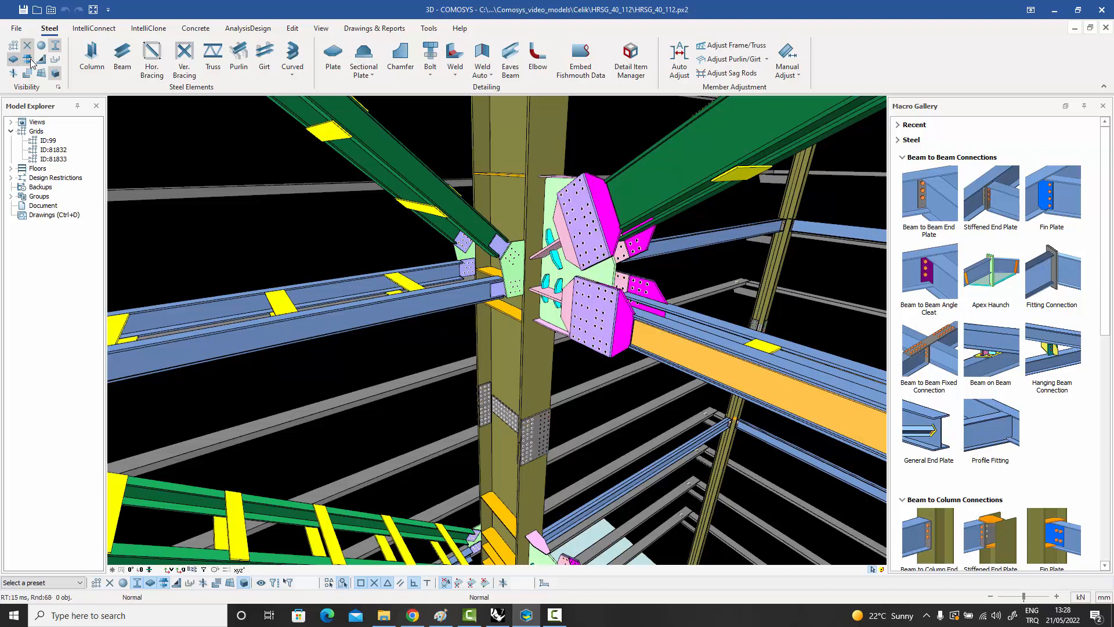
click(30, 59)
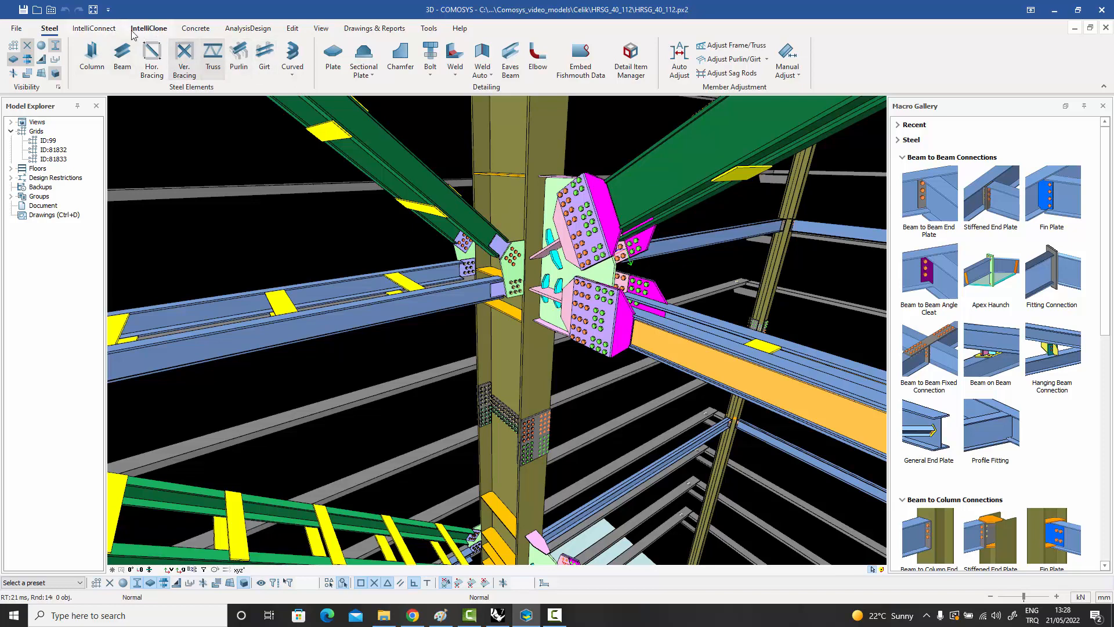
Review the IntelliConnect wizards and tools alongside the IntelliClone joint cloning and history-based detailing commands.
click(96, 29)
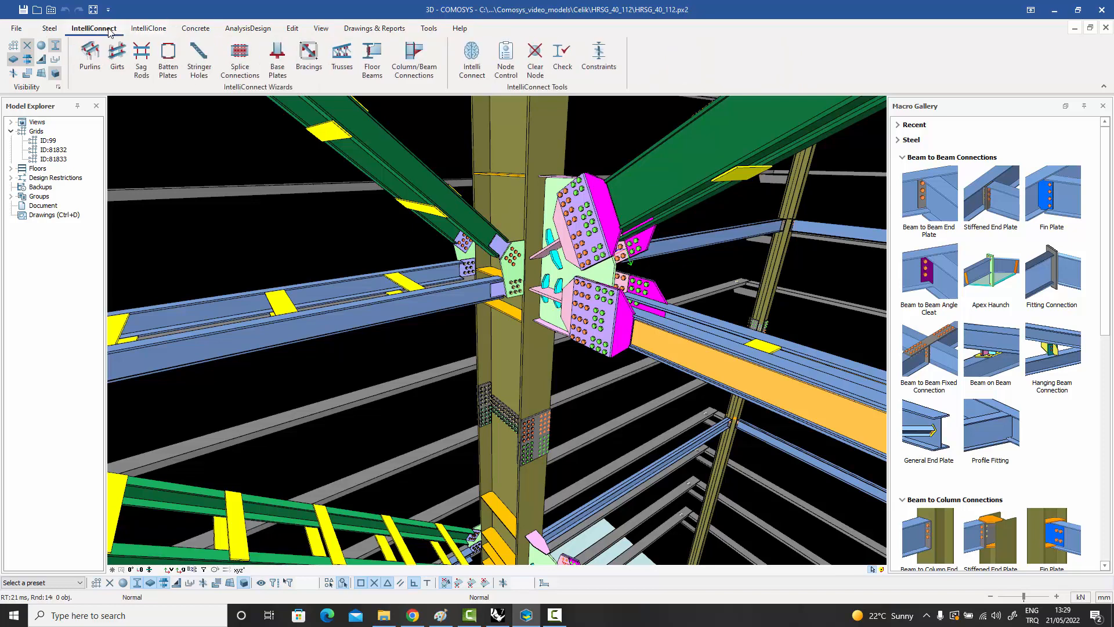
click(147, 29)
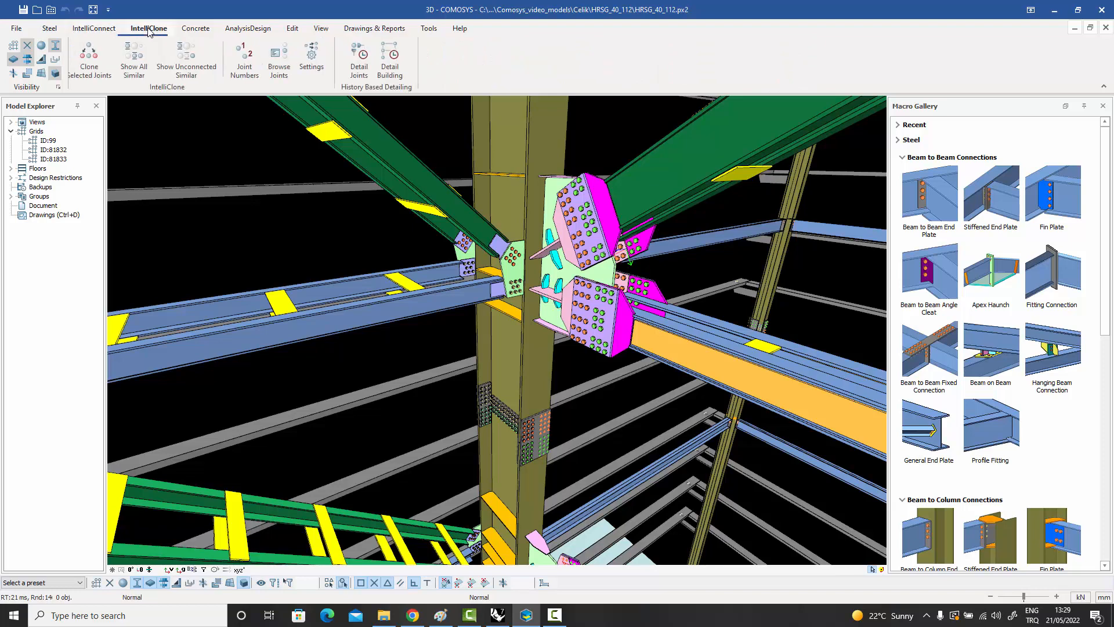
click(100, 30)
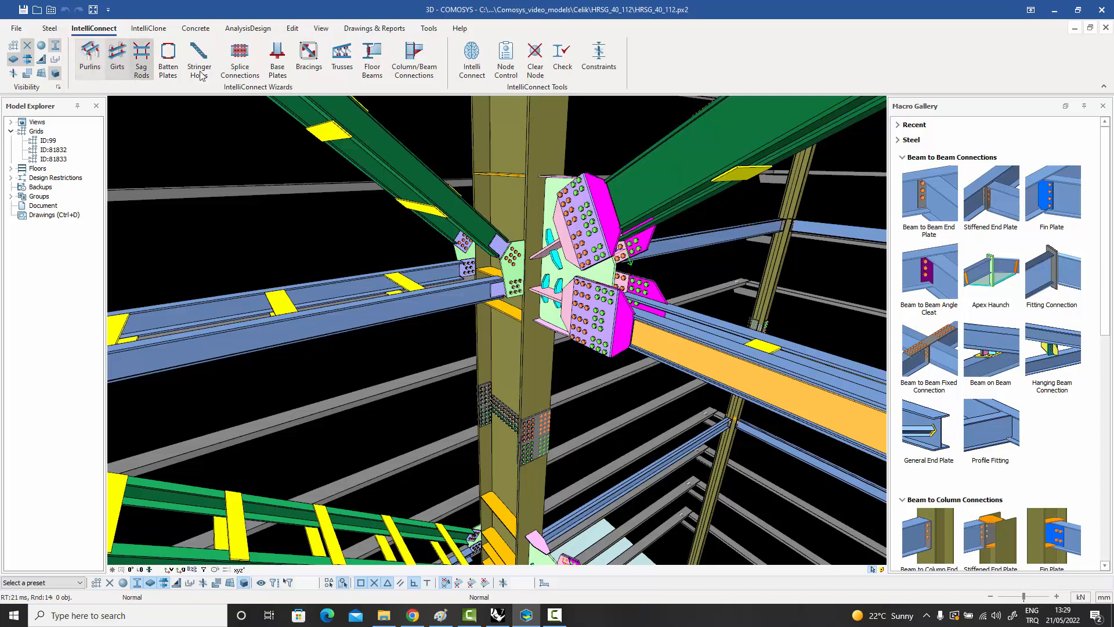
click(154, 32)
click(100, 30)
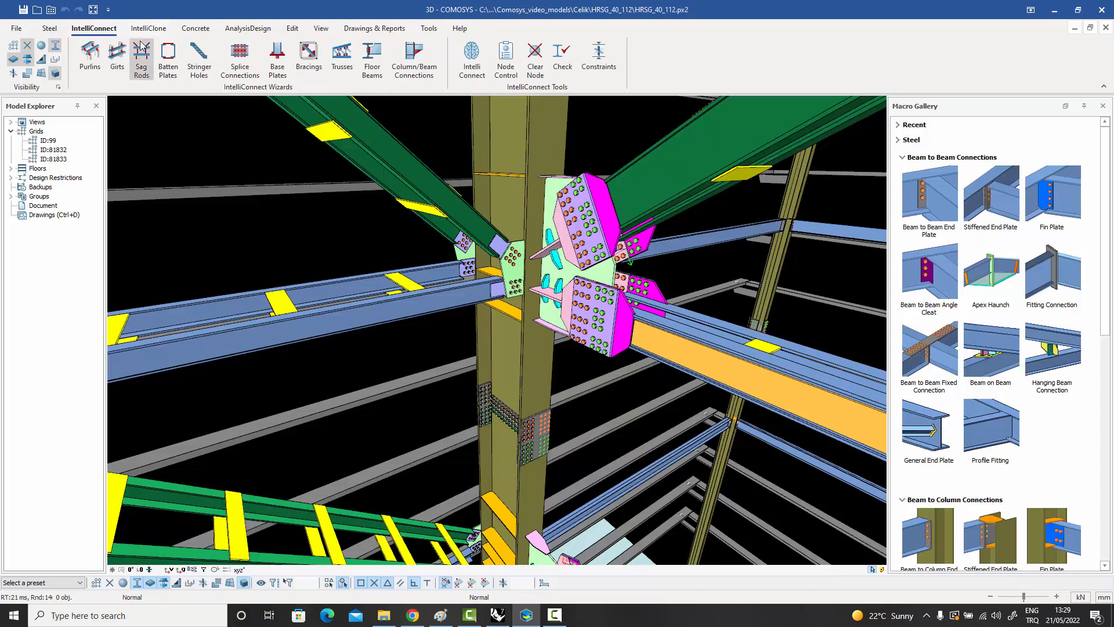
click(146, 29)
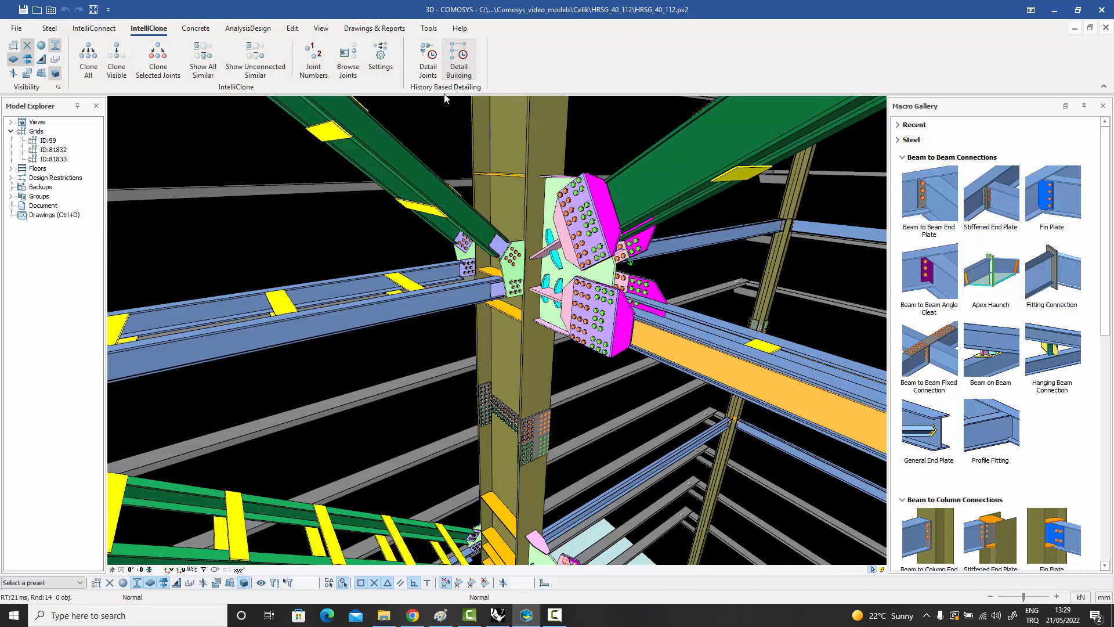
Review the command sets for concrete and rebar, analysis and design, editing, model views, and drawings and reports.
click(196, 29)
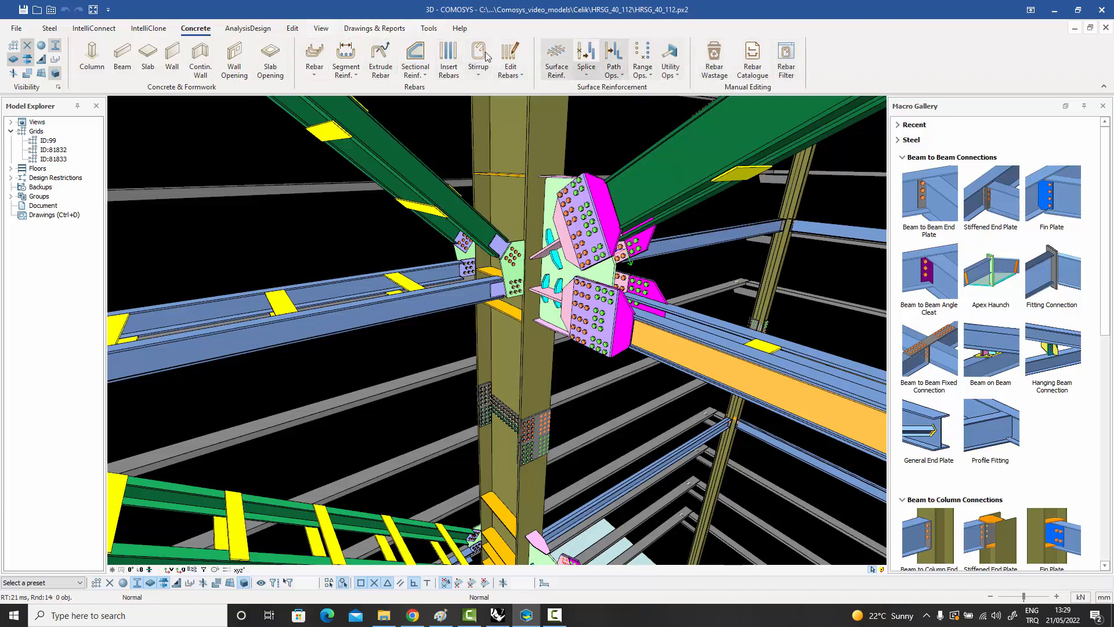
click(247, 29)
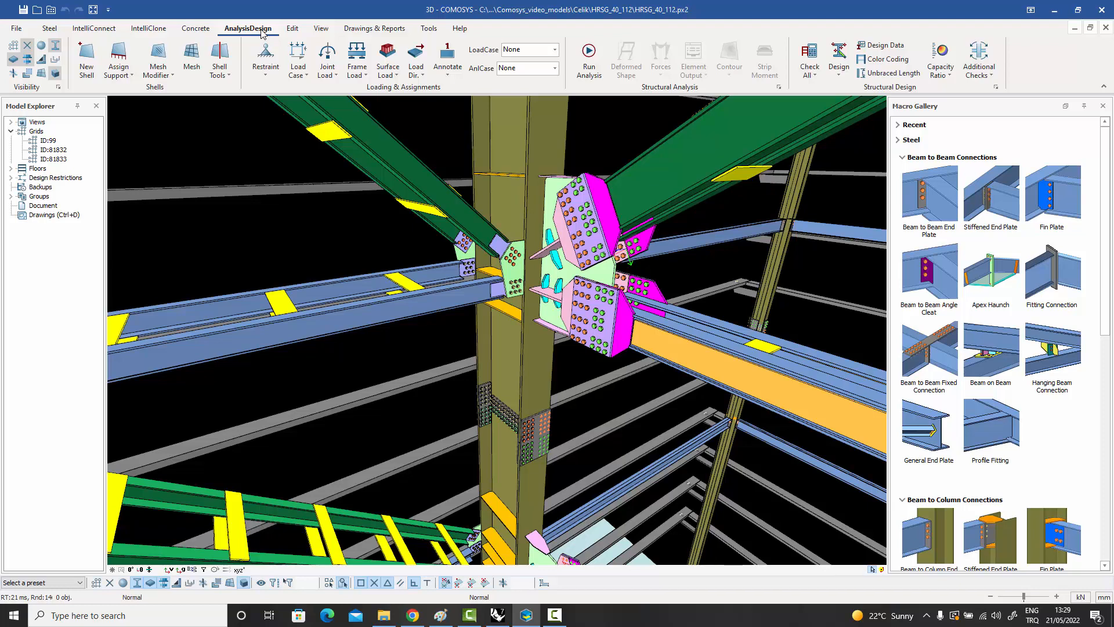
click(293, 29)
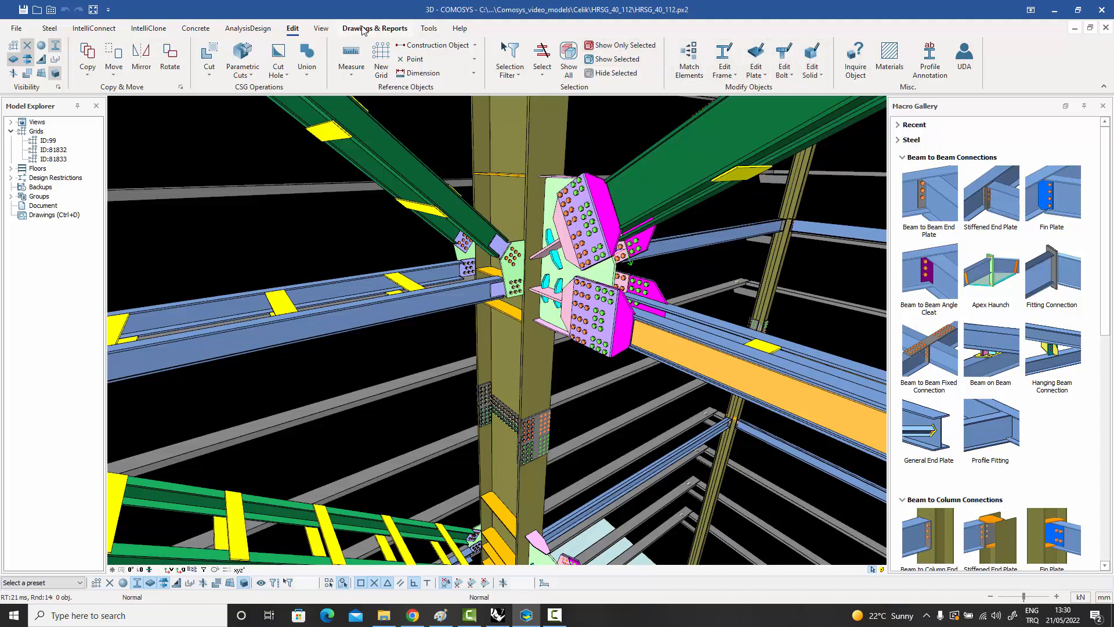
click(325, 30)
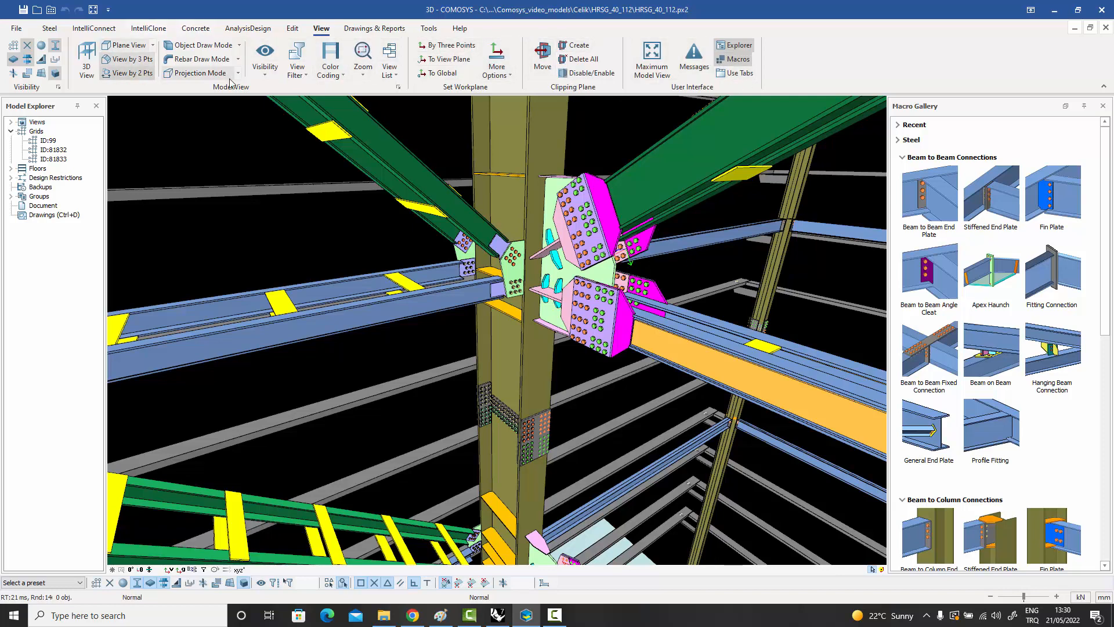
click(386, 29)
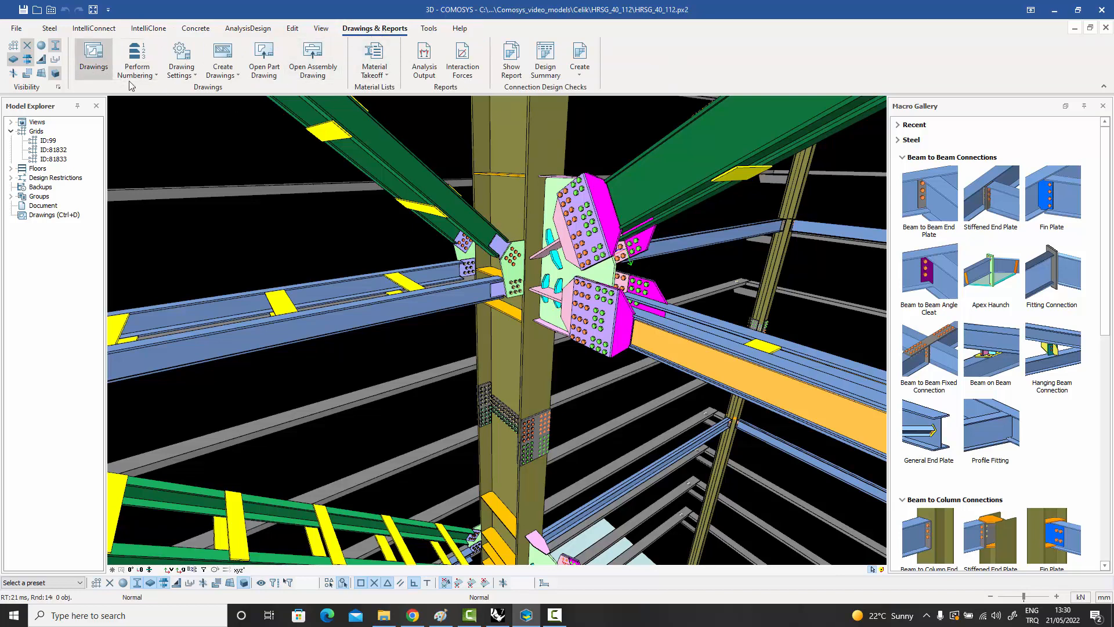
View the available drawing creation types, and review the Tools command set for databases, diagnostics and work schedule management.
click(238, 76)
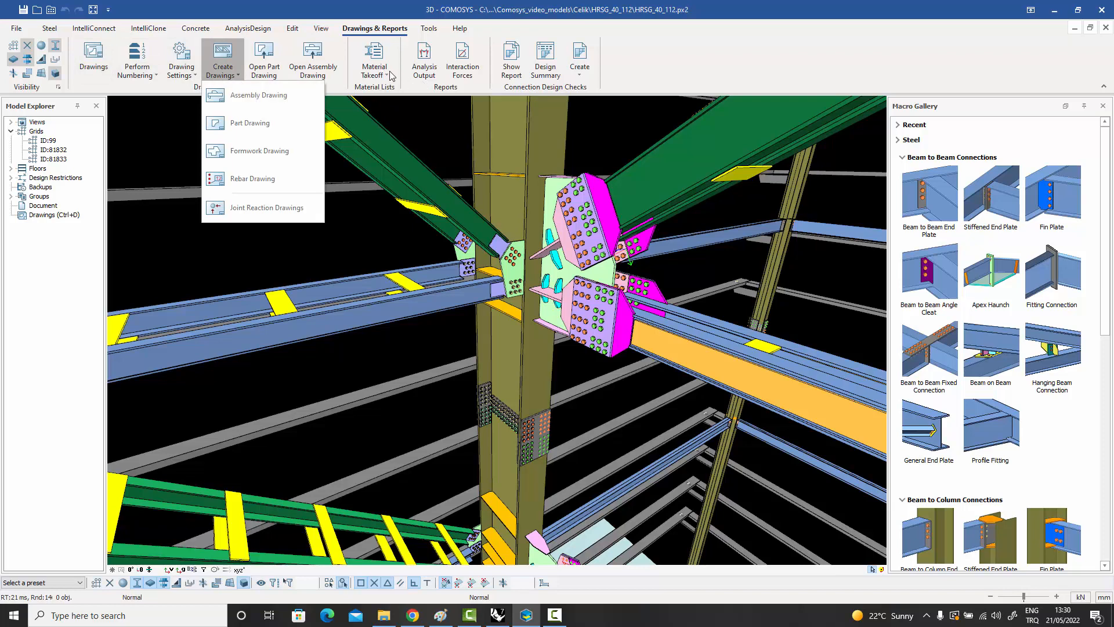
click(650, 77)
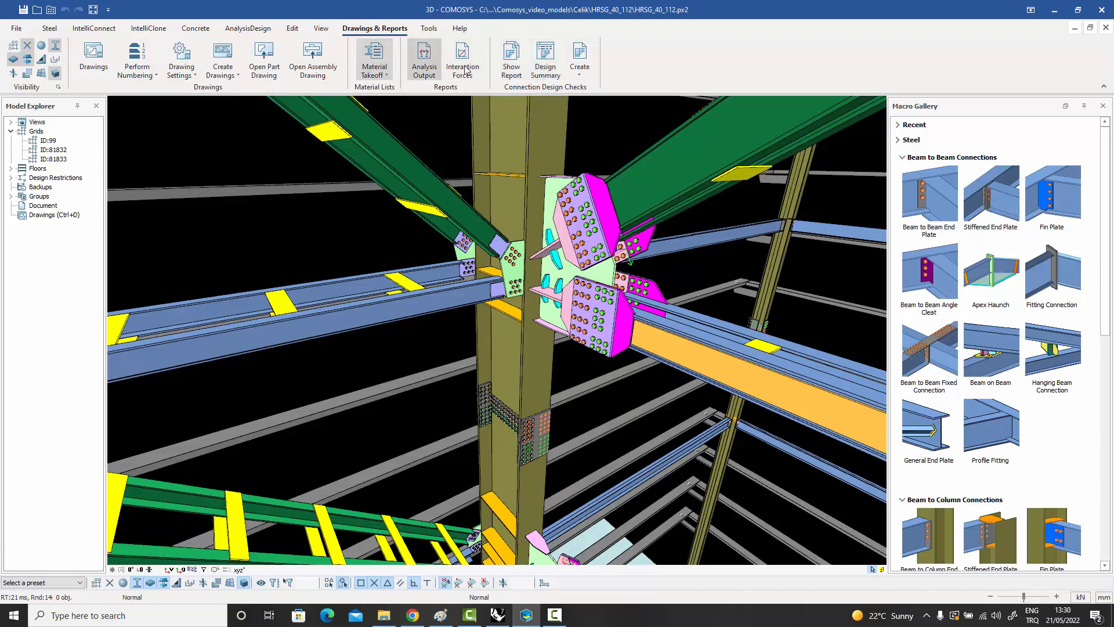
click(433, 29)
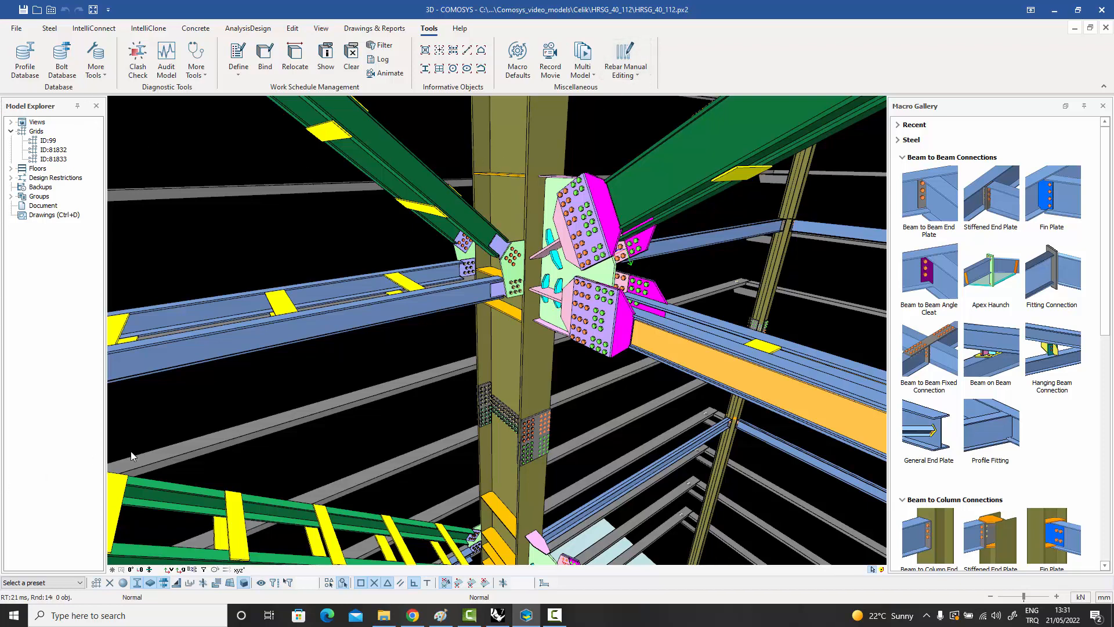
Expand the Views list in the Model Explorer, look through the saved elevation and plan views, and collapse it.
double_click(19, 124)
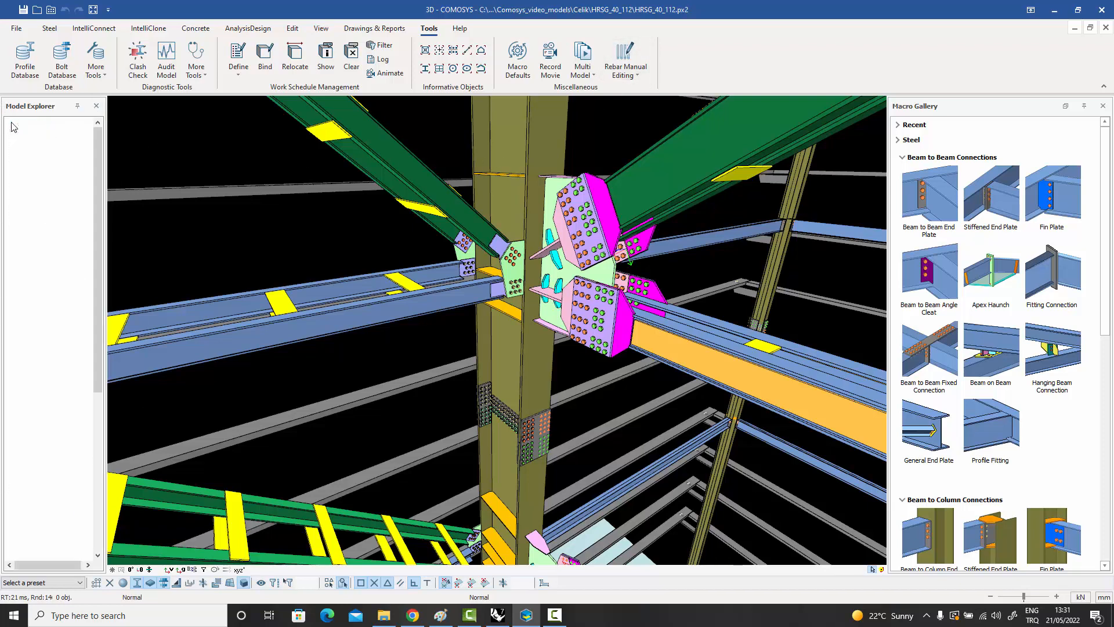
drag(101, 152, 116, 346)
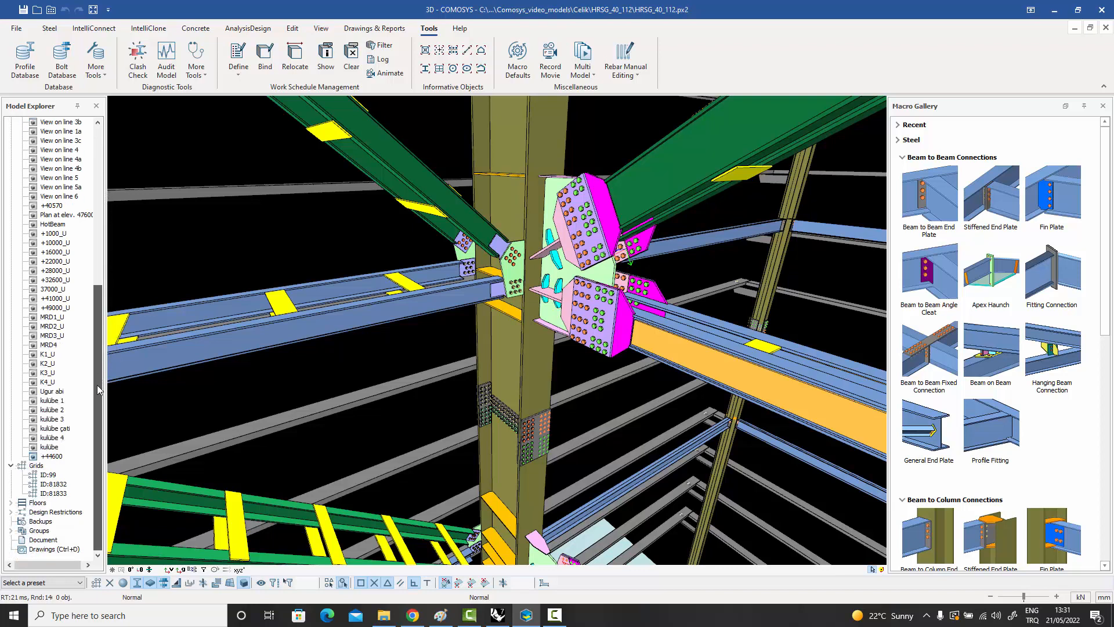
drag(100, 372, 87, 149)
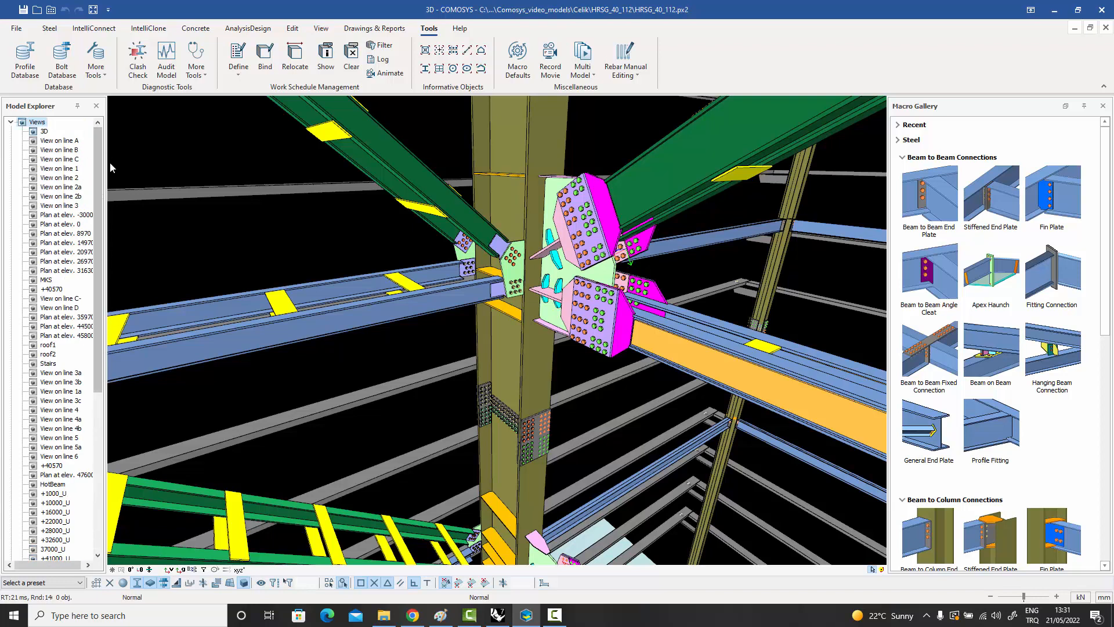
click(11, 122)
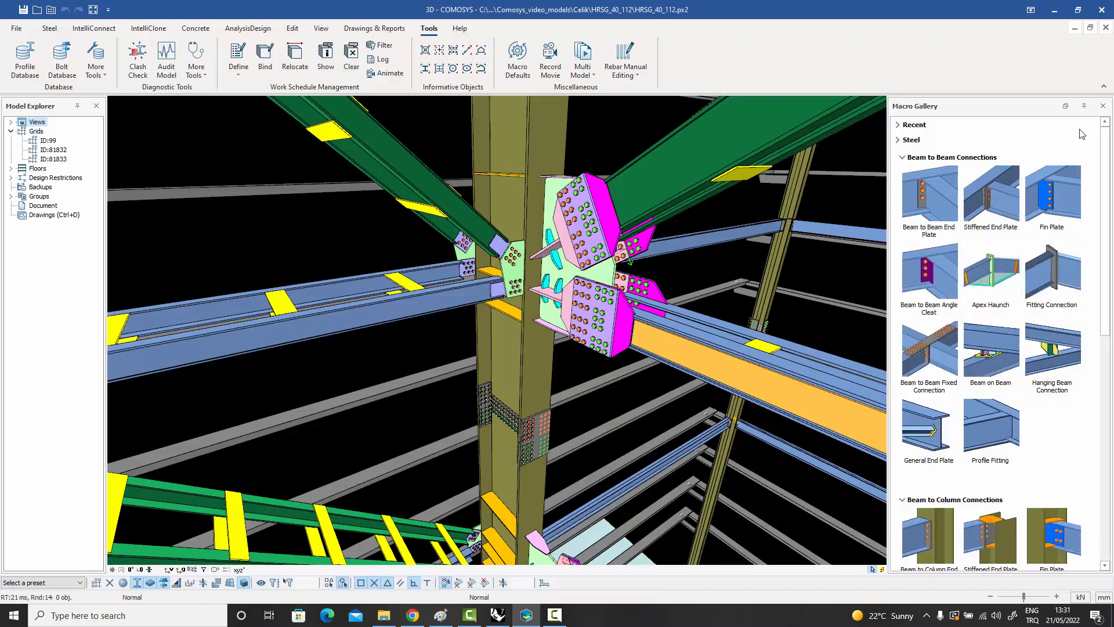
Look through the Beam to Beam and Beam to Column connection macros in the Macro Gallery.
click(1106, 159)
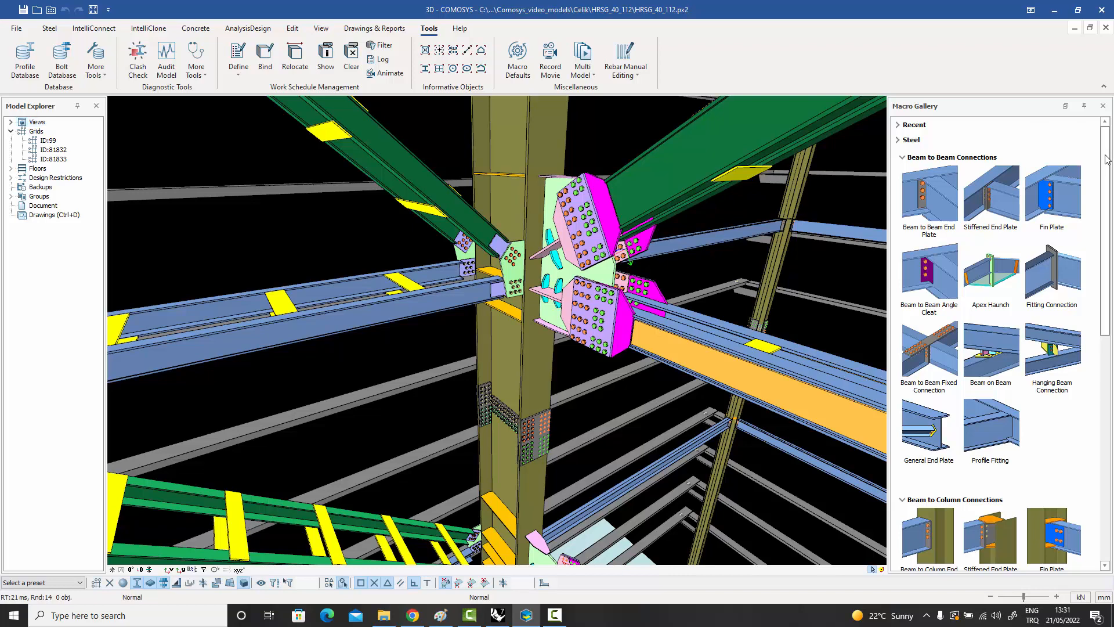
drag(1106, 159, 1106, 168)
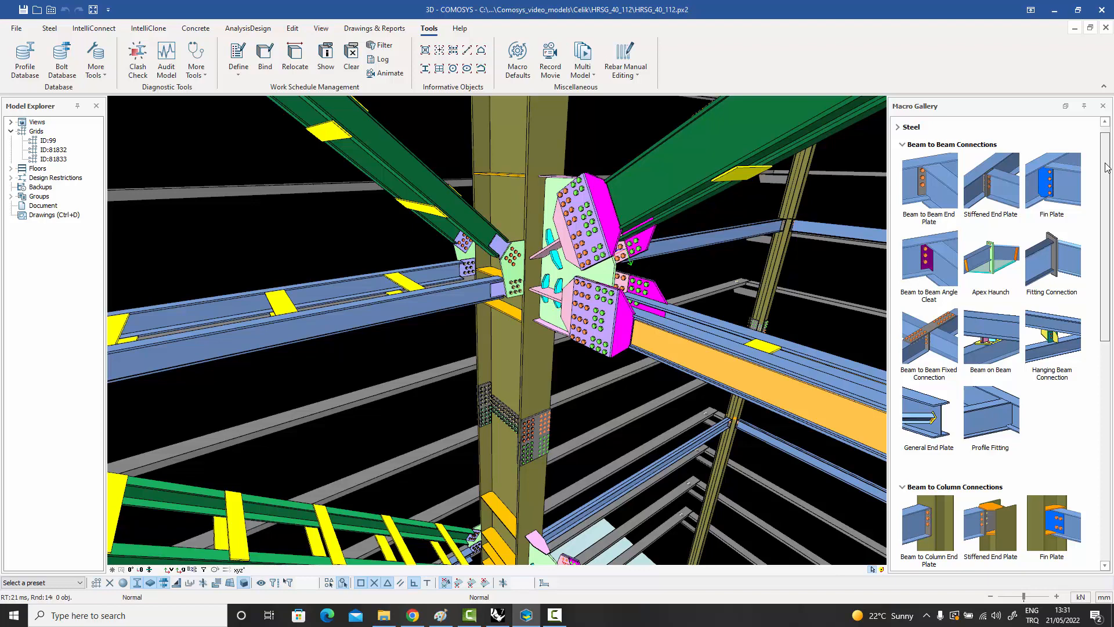
scroll(1107, 167, down, 3)
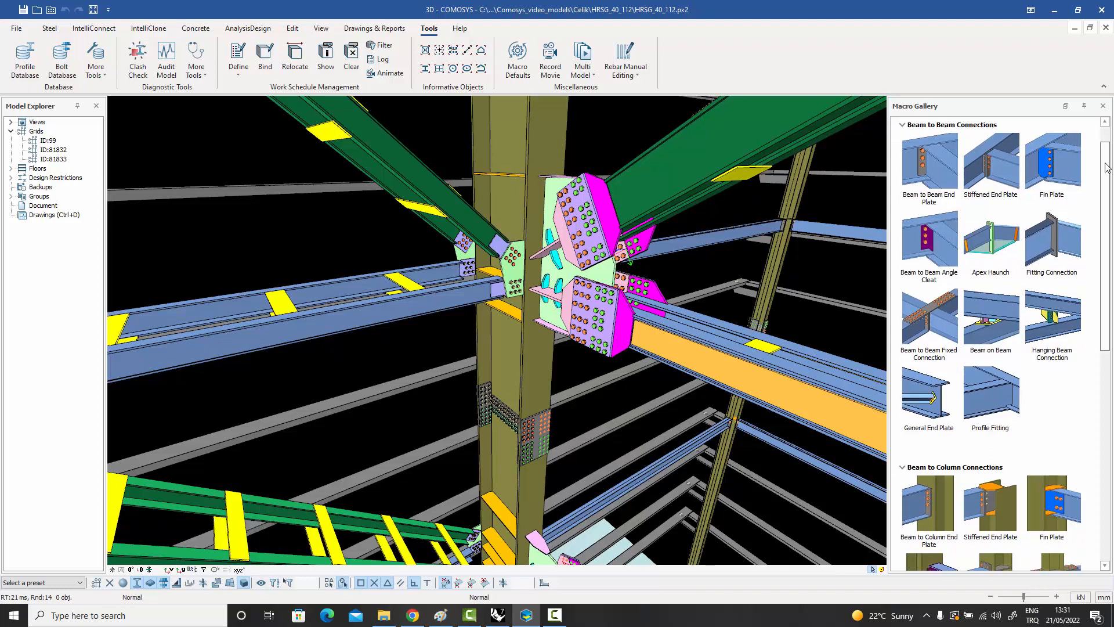
scroll(1107, 167, up, 3)
scroll(1107, 168, down, 5)
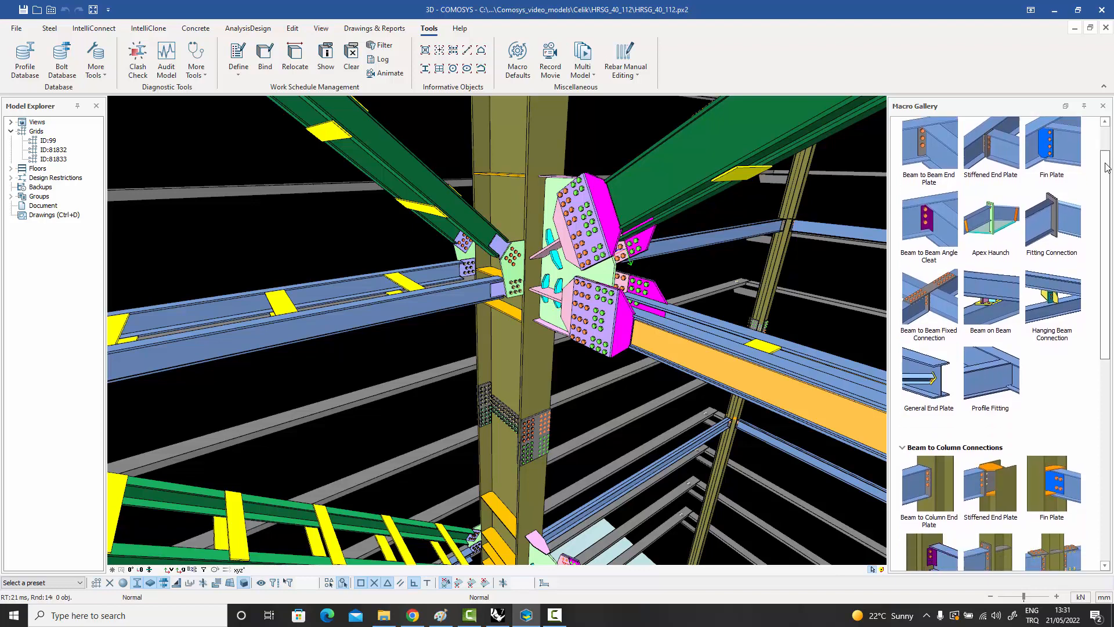
scroll(1105, 165, down, 12)
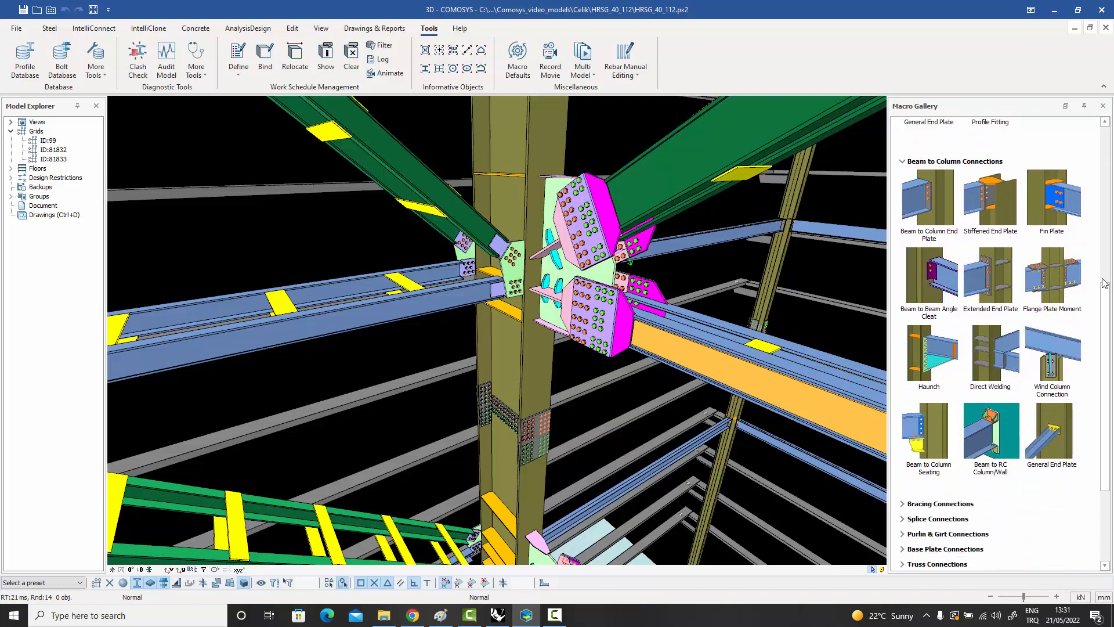
drag(1104, 283, 1105, 376)
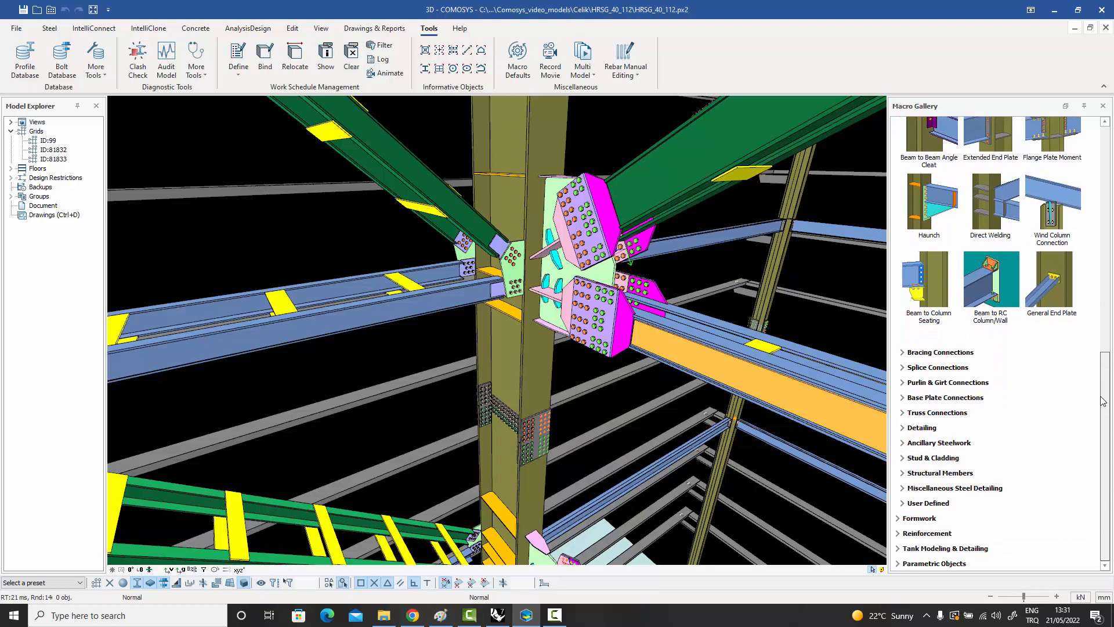
Expand and review the Bracing, Splice, and Purlin & Girt connection macros in the gallery.
click(924, 354)
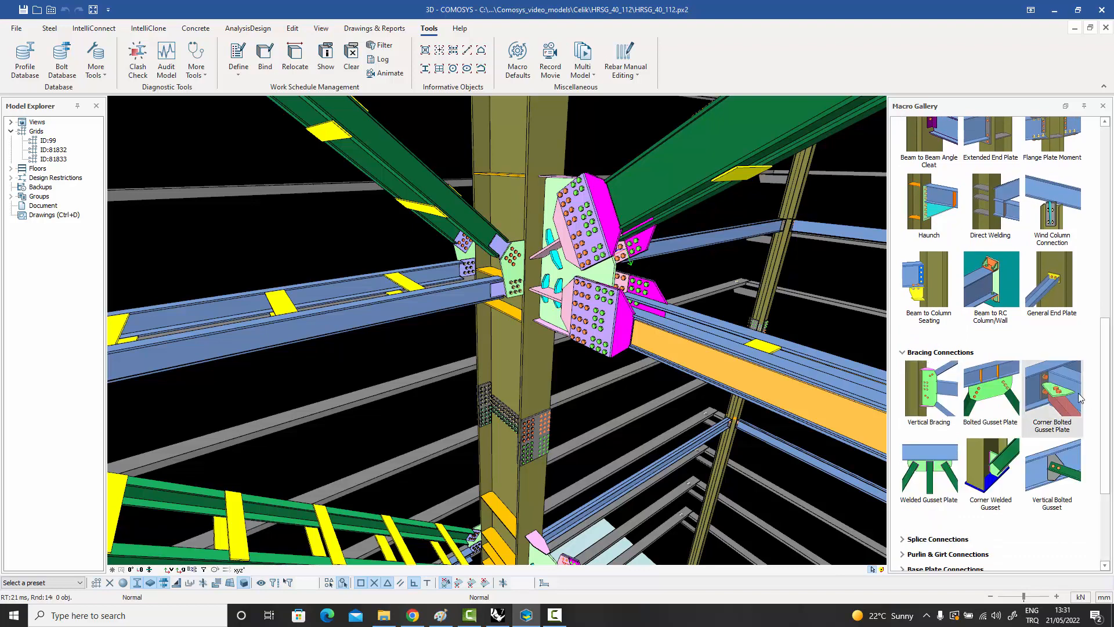
drag(1106, 450, 1108, 470)
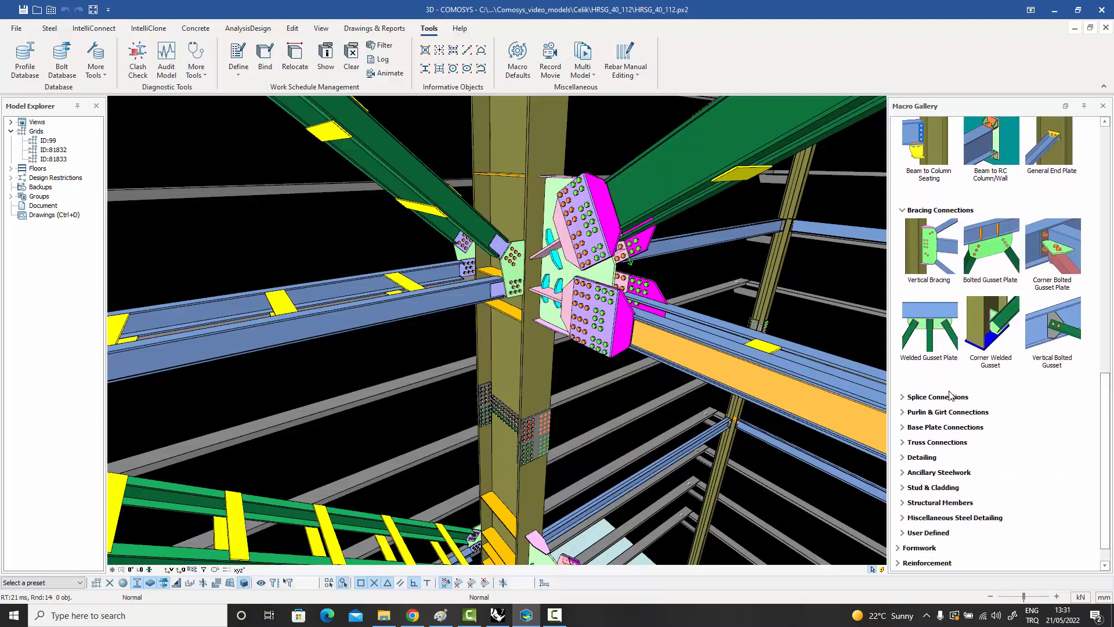
click(939, 397)
drag(1105, 425, 1107, 509)
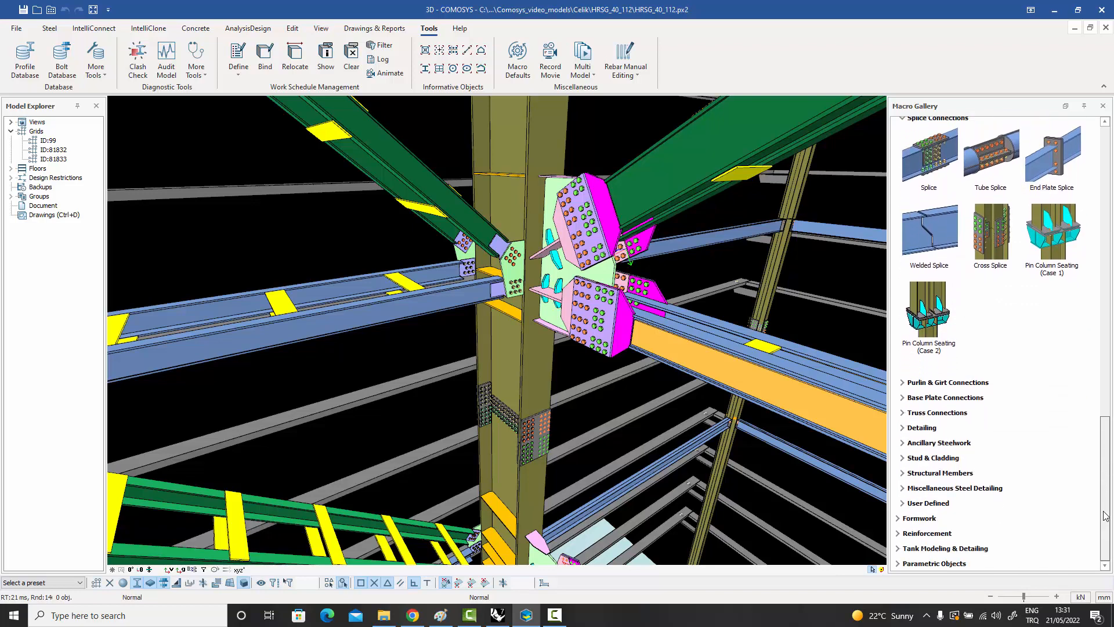
click(956, 385)
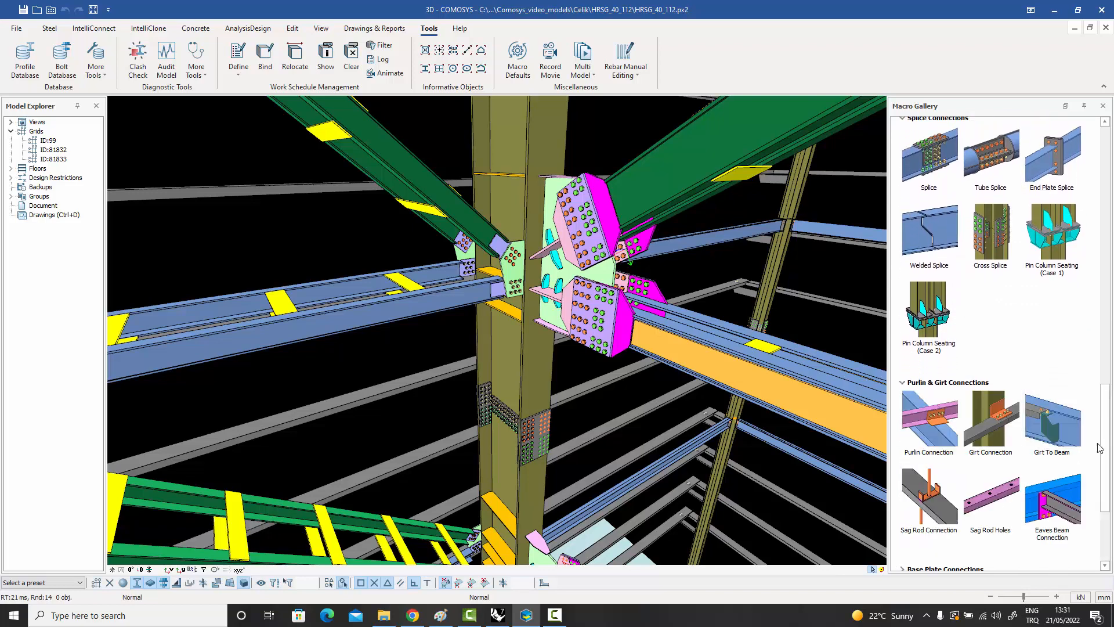
scroll(1105, 509, down, 3)
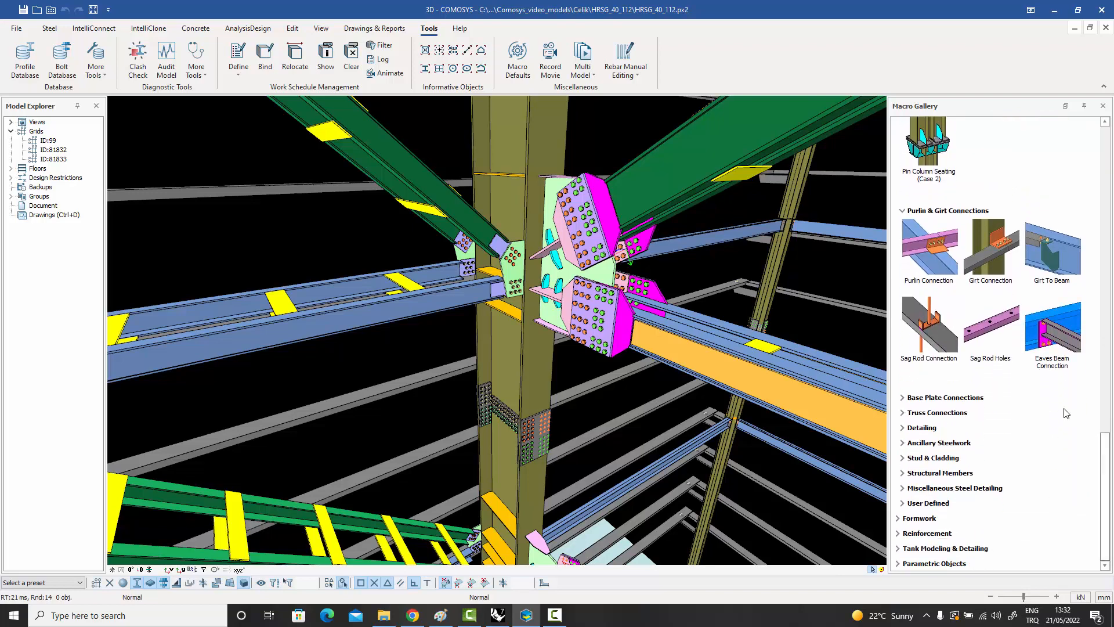
Expand the Base Plate Connections and Truss Connections categories and review their macros.
click(963, 399)
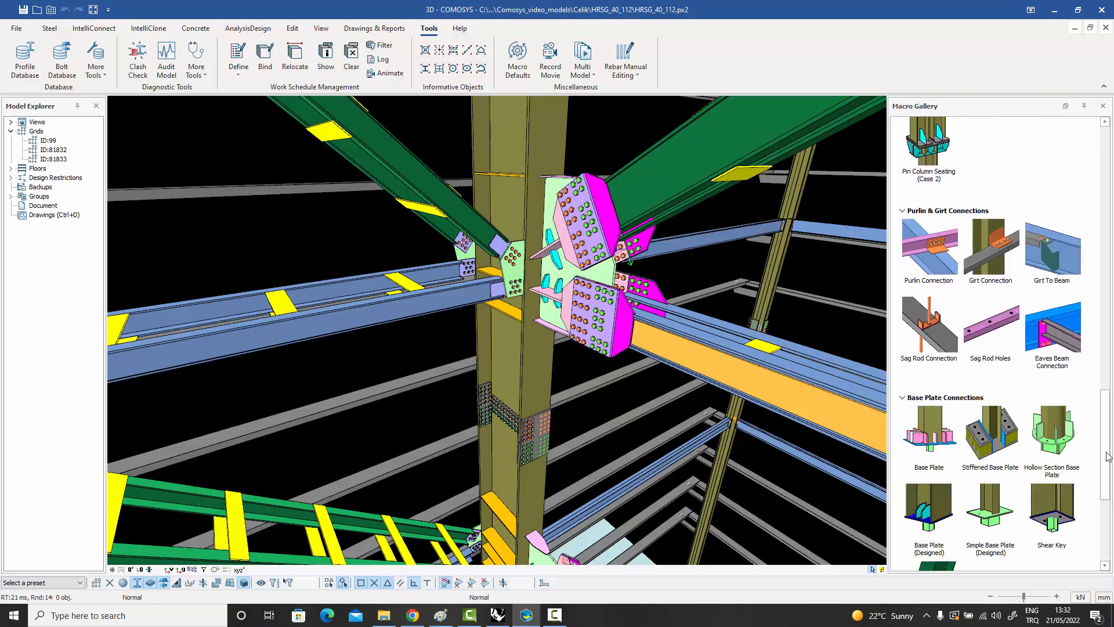
scroll(1108, 455, down, 5)
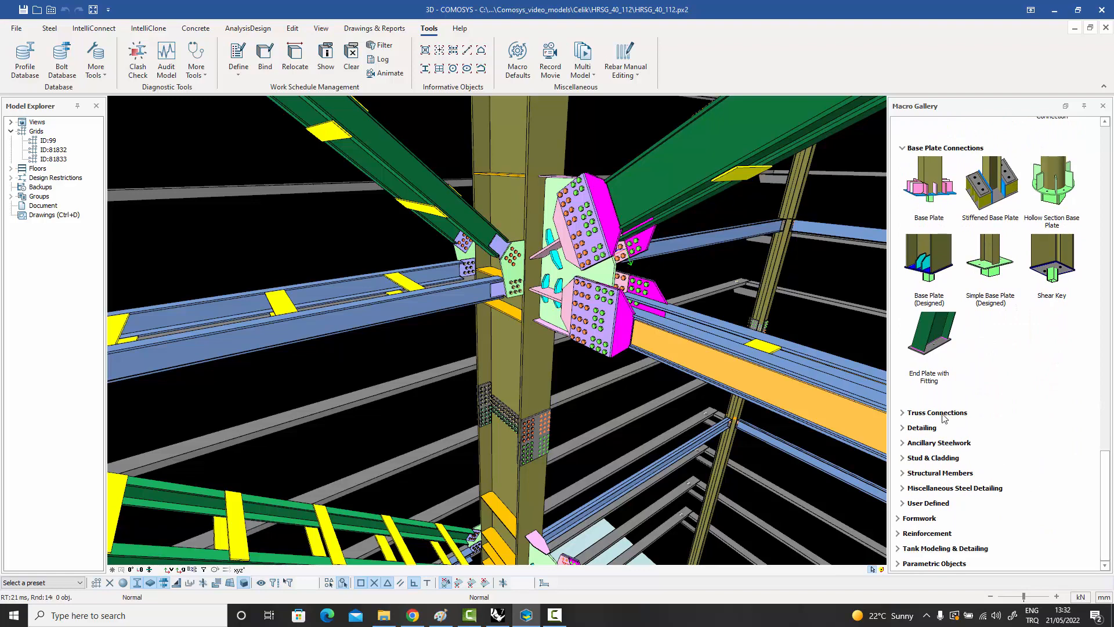
click(944, 417)
scroll(1109, 490, down, 2)
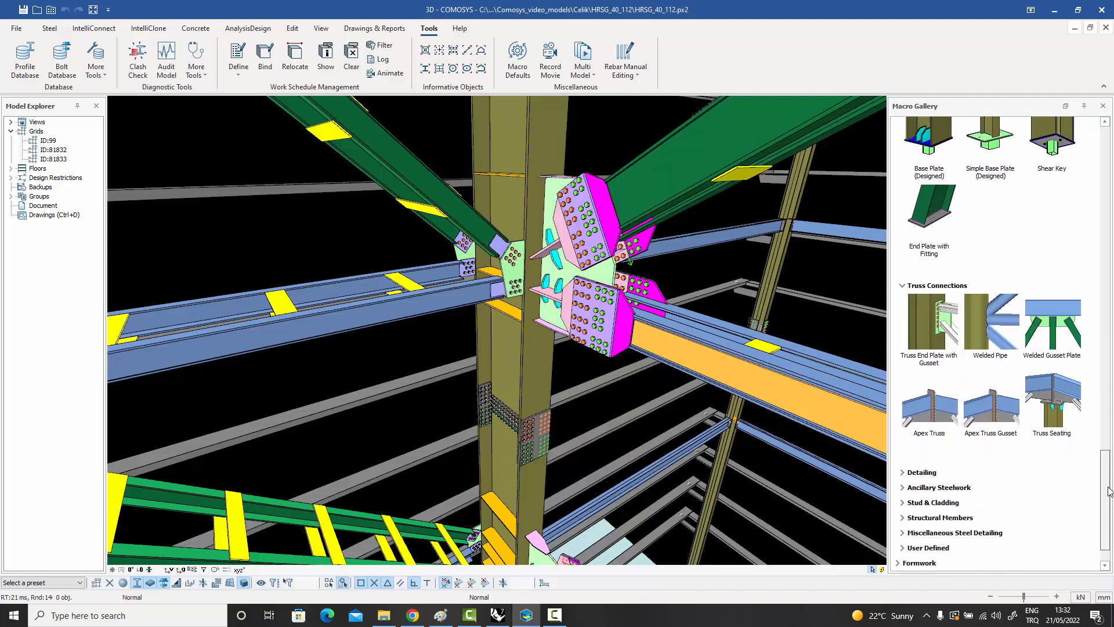
scroll(1108, 490, down, 1)
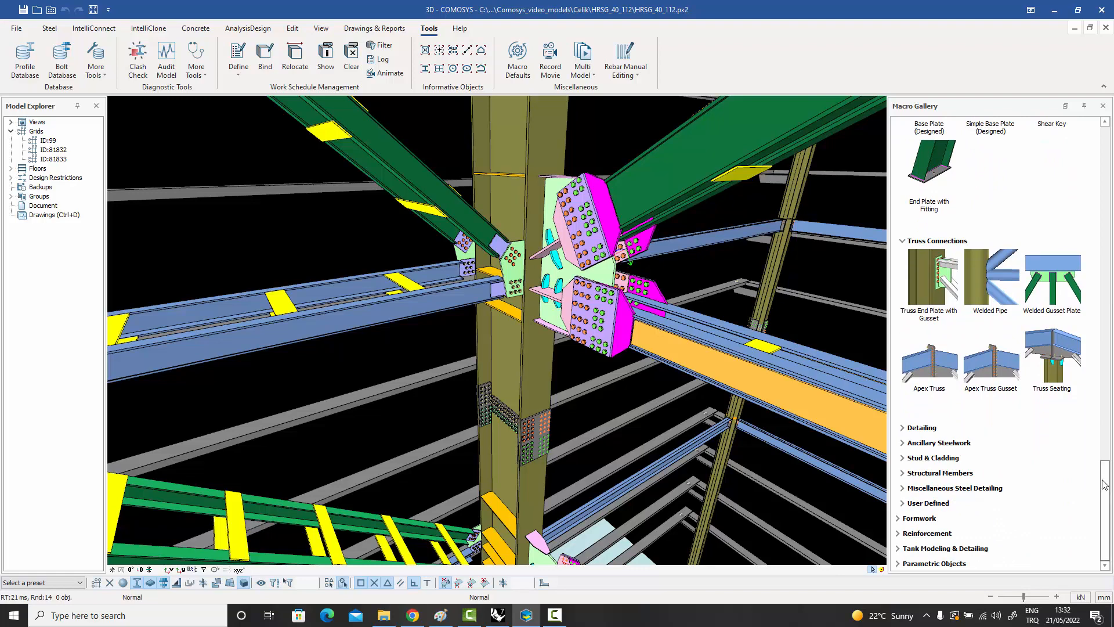
Expand the Detailing and Ancillary Steelwork categories and review macros from stiffeners and weld preparations to ladders and handrails.
click(923, 429)
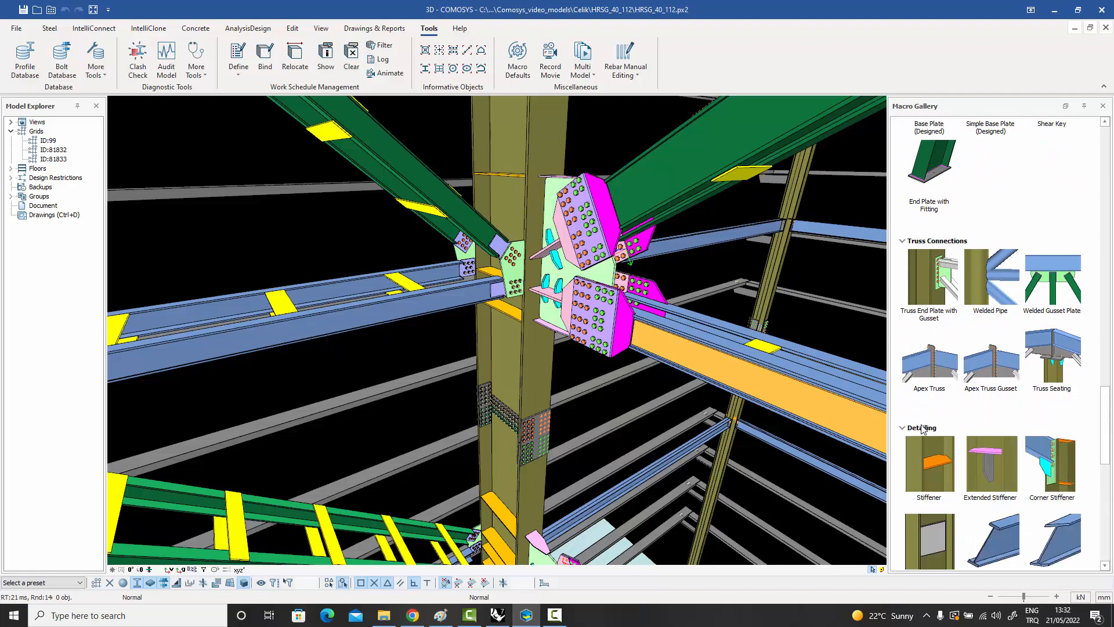
drag(1106, 438, 1110, 533)
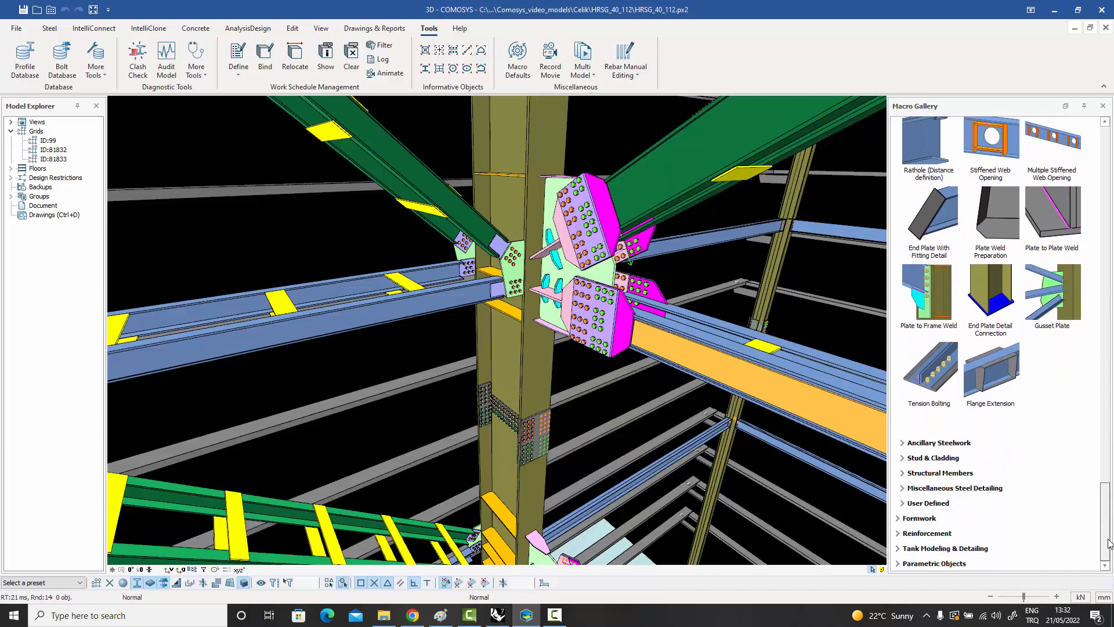
click(950, 444)
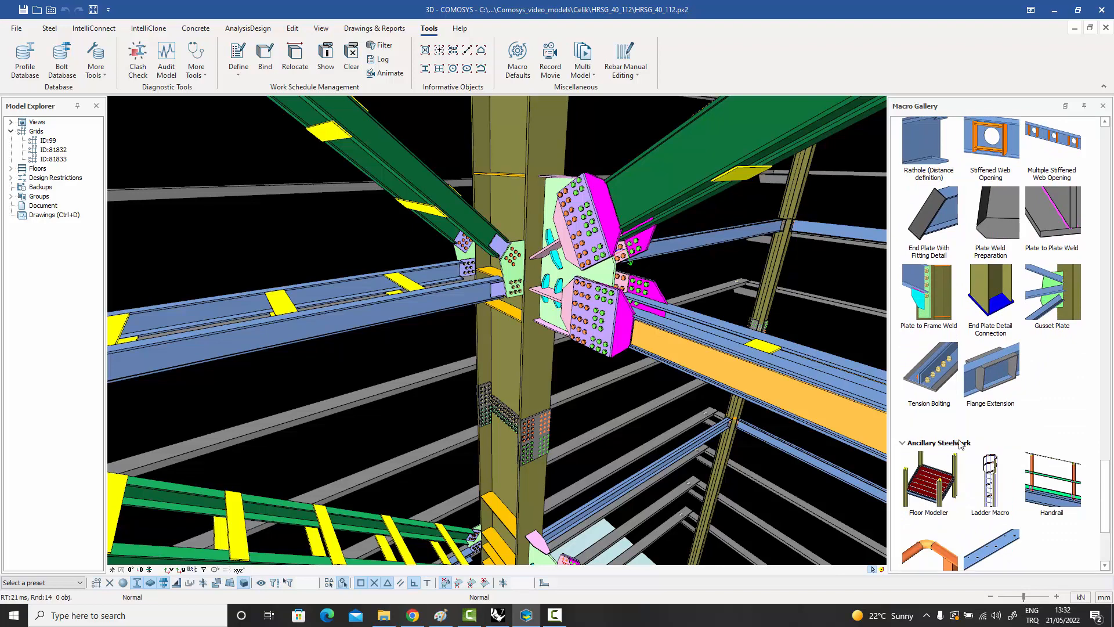
drag(1107, 474, 1108, 519)
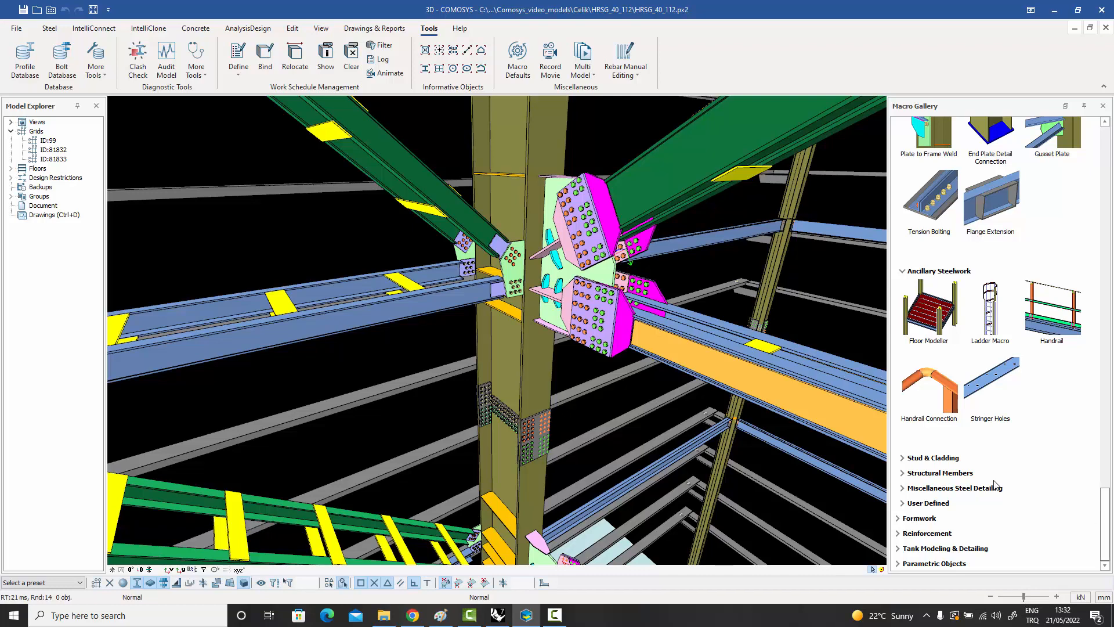
Expand the Stud & Cladding and Structural Members categories and review the cladding, flashing, truss, girt and purlin macros.
click(941, 458)
drag(1107, 485, 1111, 510)
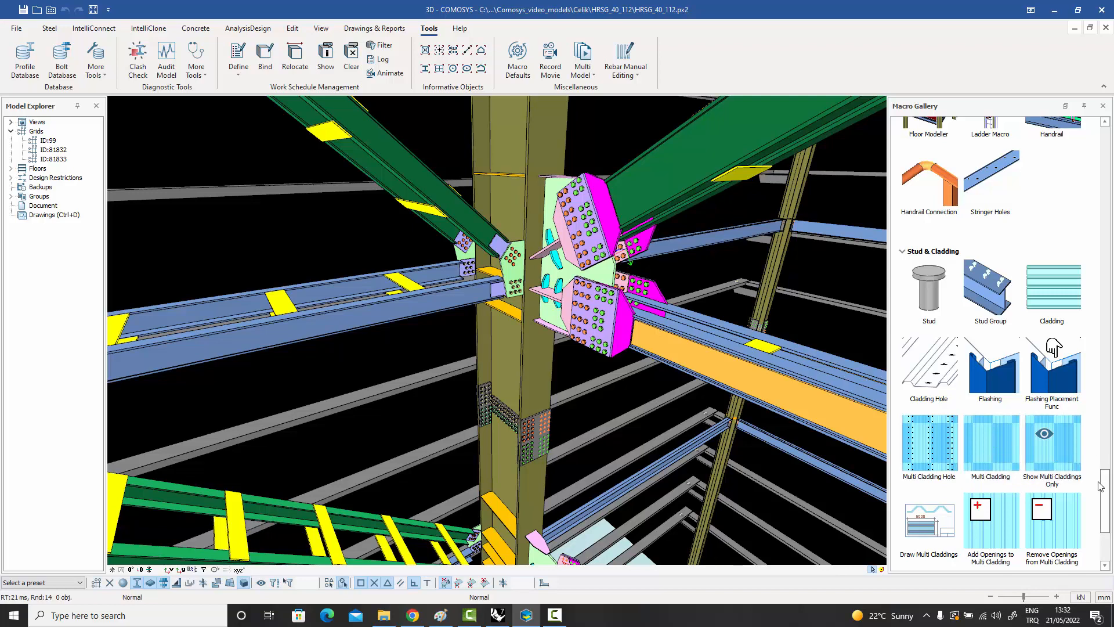
scroll(1107, 494, down, 3)
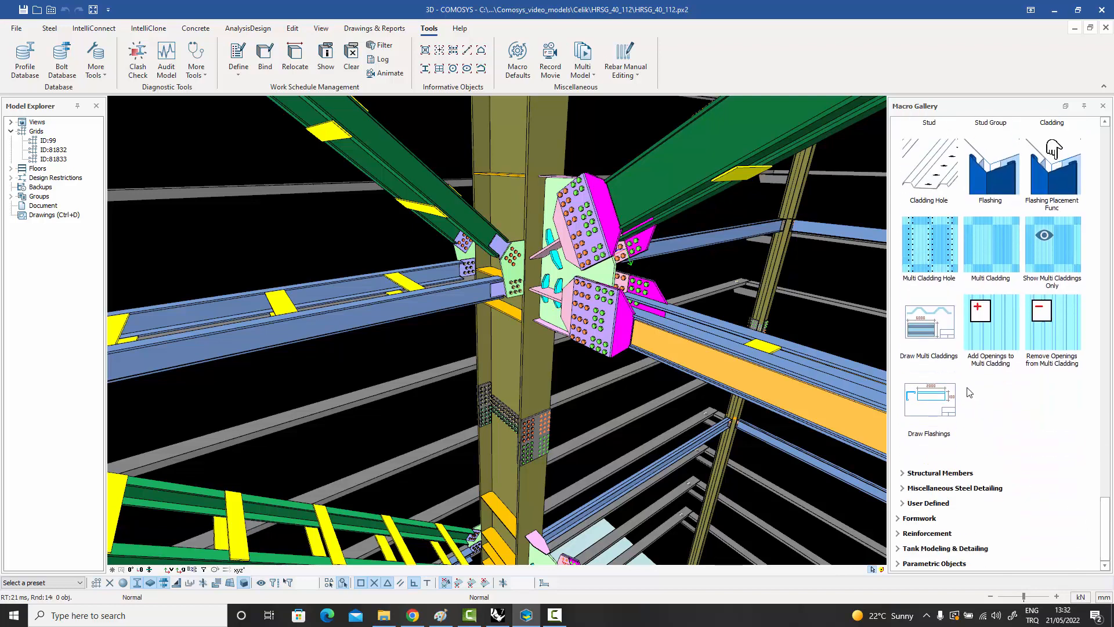
click(939, 473)
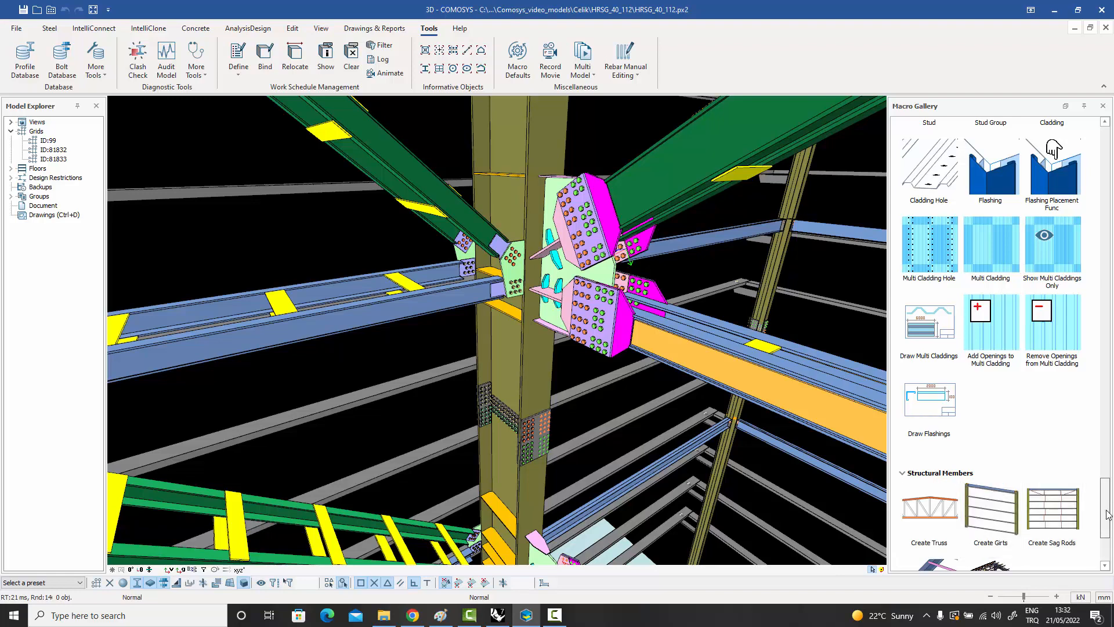
scroll(1107, 509, down, 3)
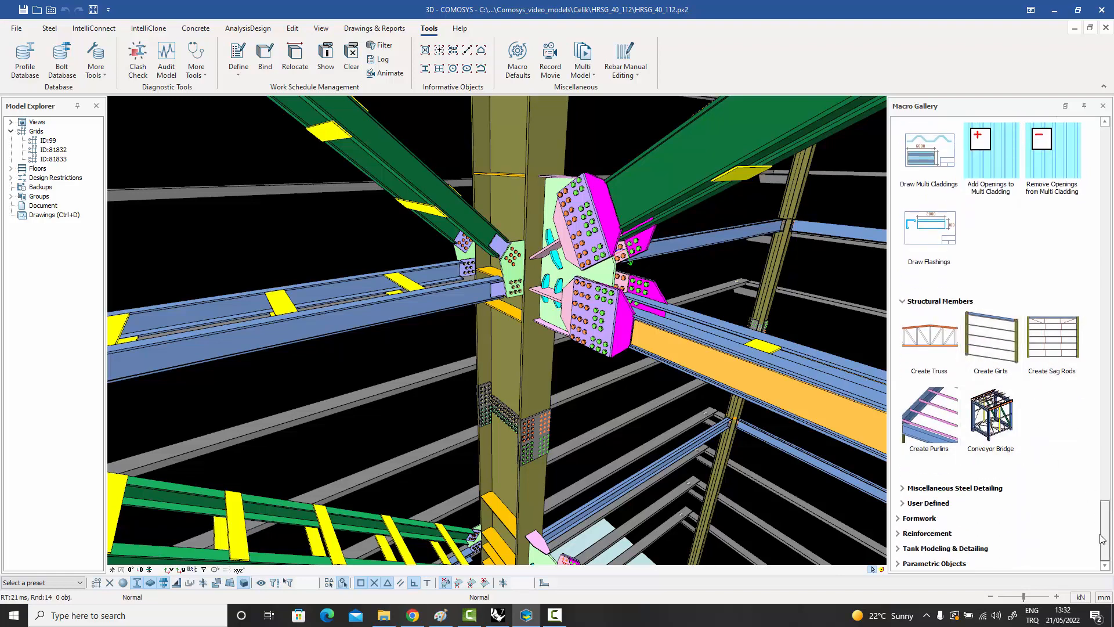
Expand the Miscellaneous Steel Detailing, User Defined and Formwork categories and review their contents.
click(988, 489)
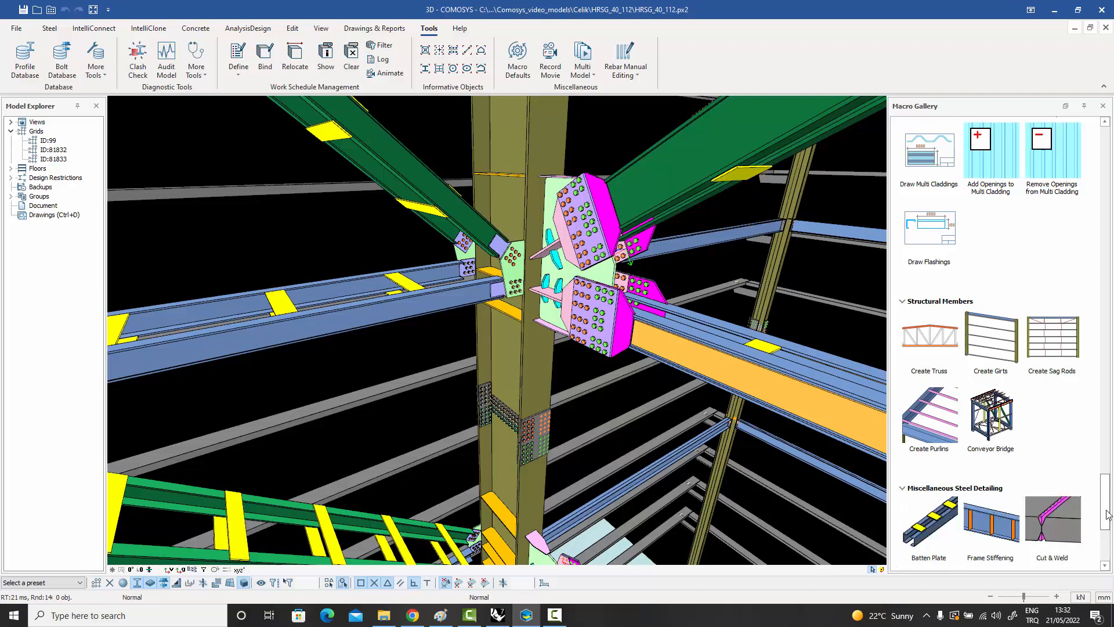
drag(1107, 514, 1107, 548)
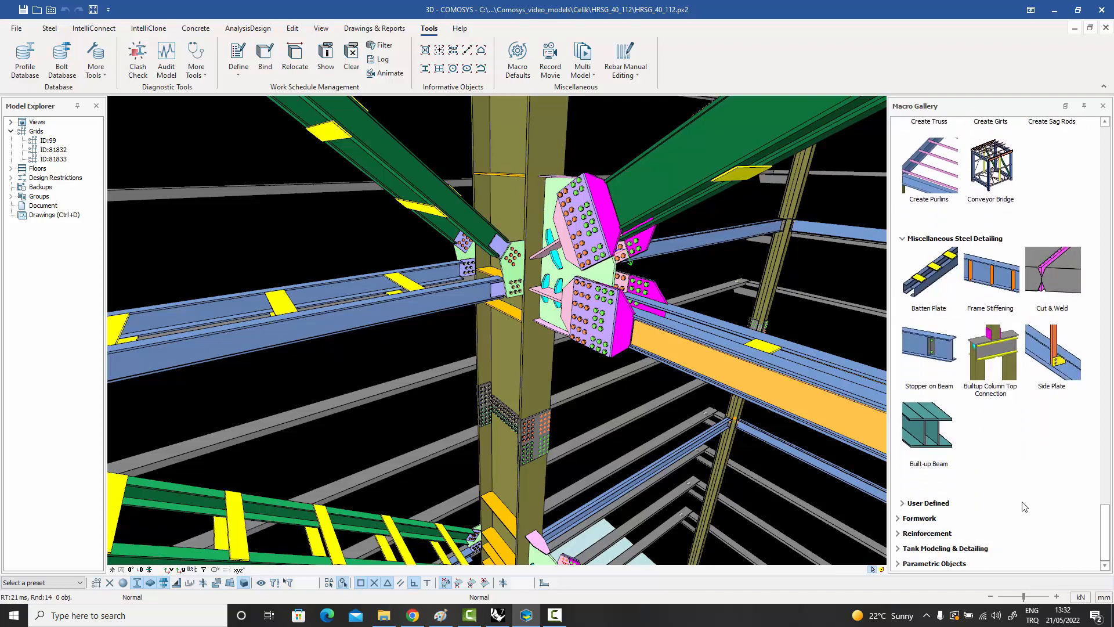
click(929, 503)
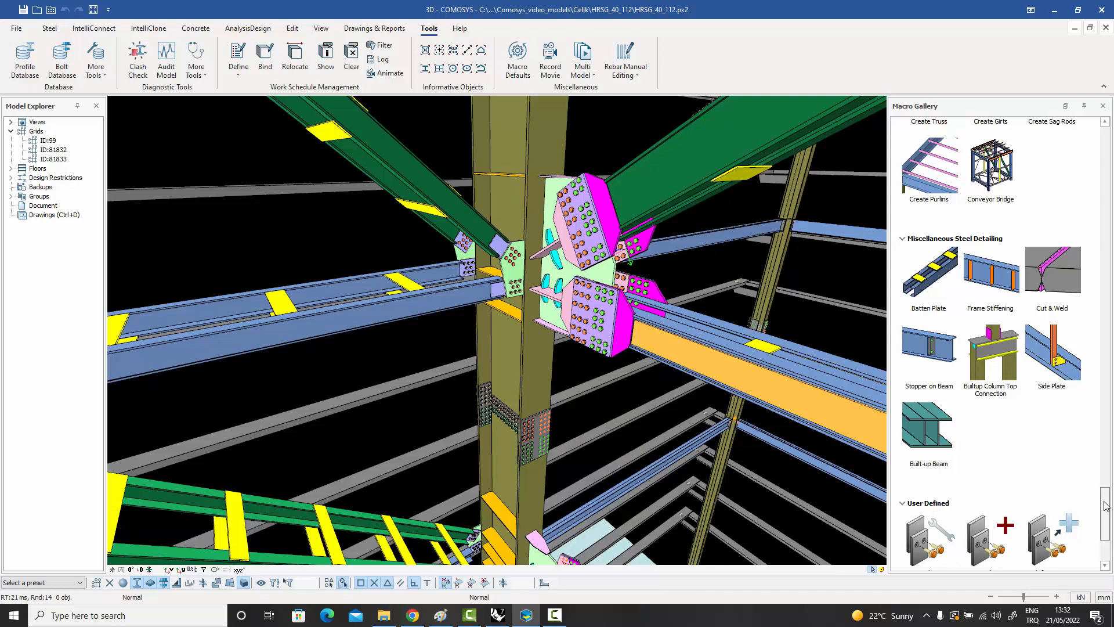
drag(1106, 505, 1107, 535)
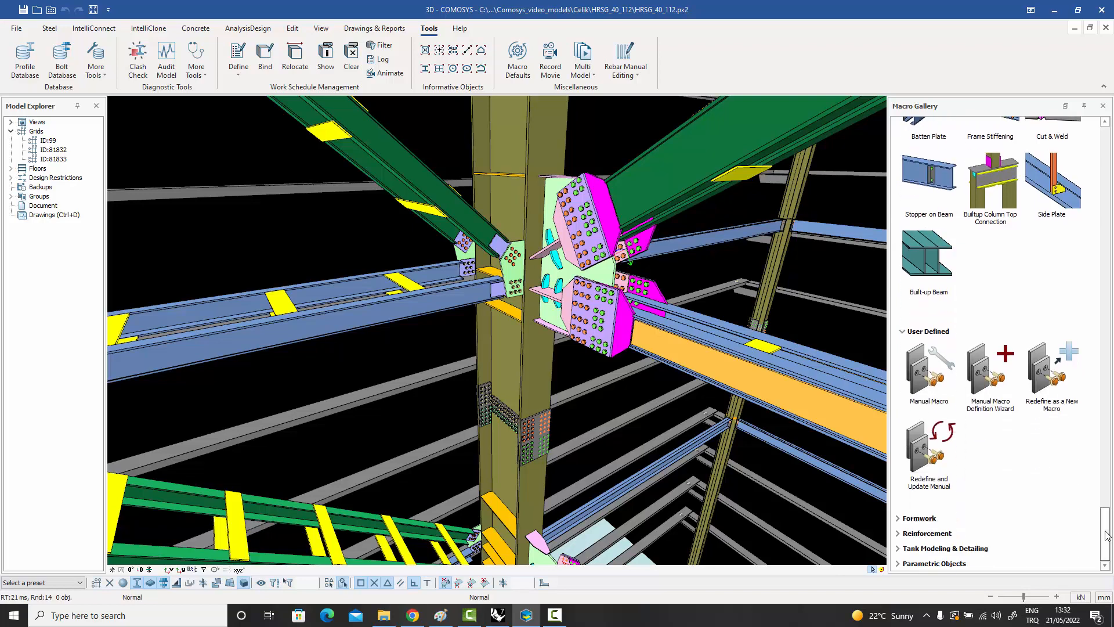
click(919, 518)
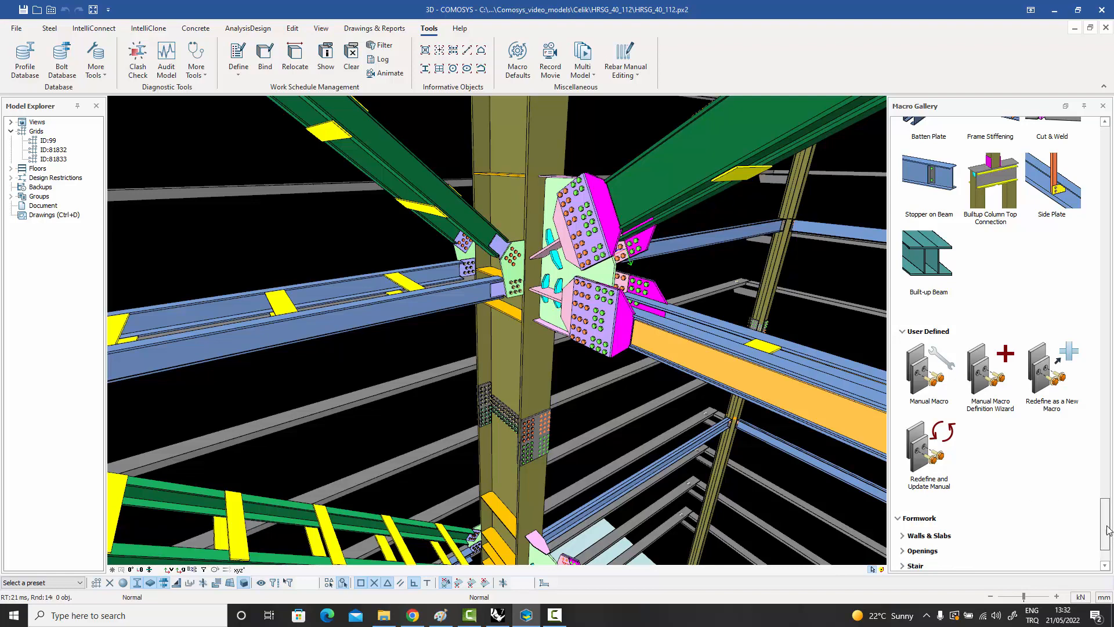
drag(1107, 524, 1107, 534)
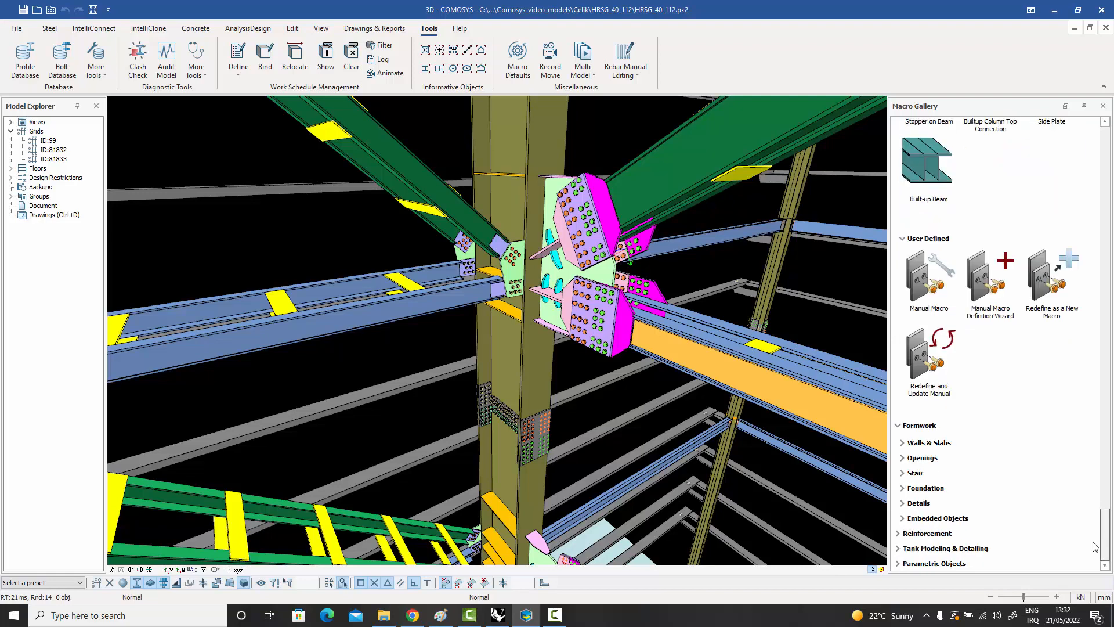
Expand the Walls & Slabs, Openings and Stair groups under Formwork and review their macros.
click(930, 443)
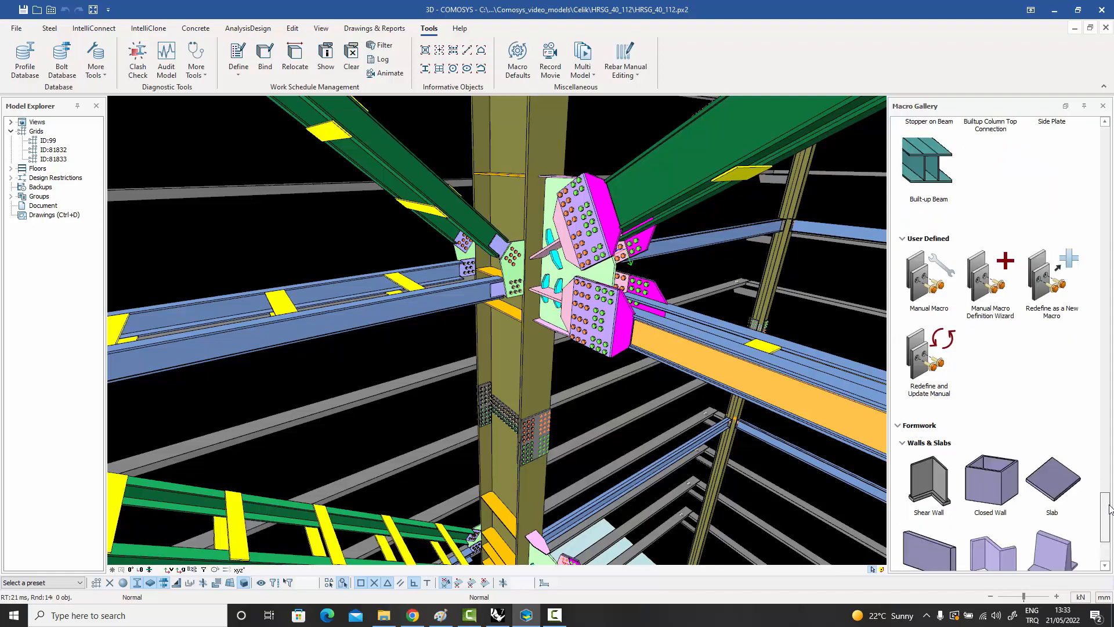
drag(1109, 510, 1109, 537)
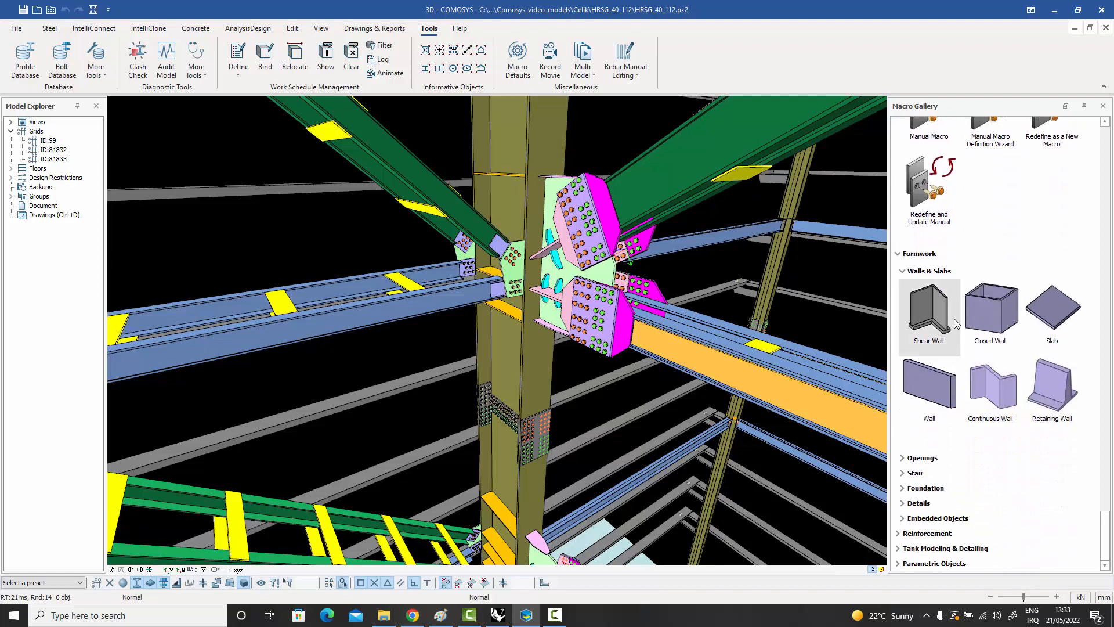
click(923, 457)
drag(1105, 523, 1105, 535)
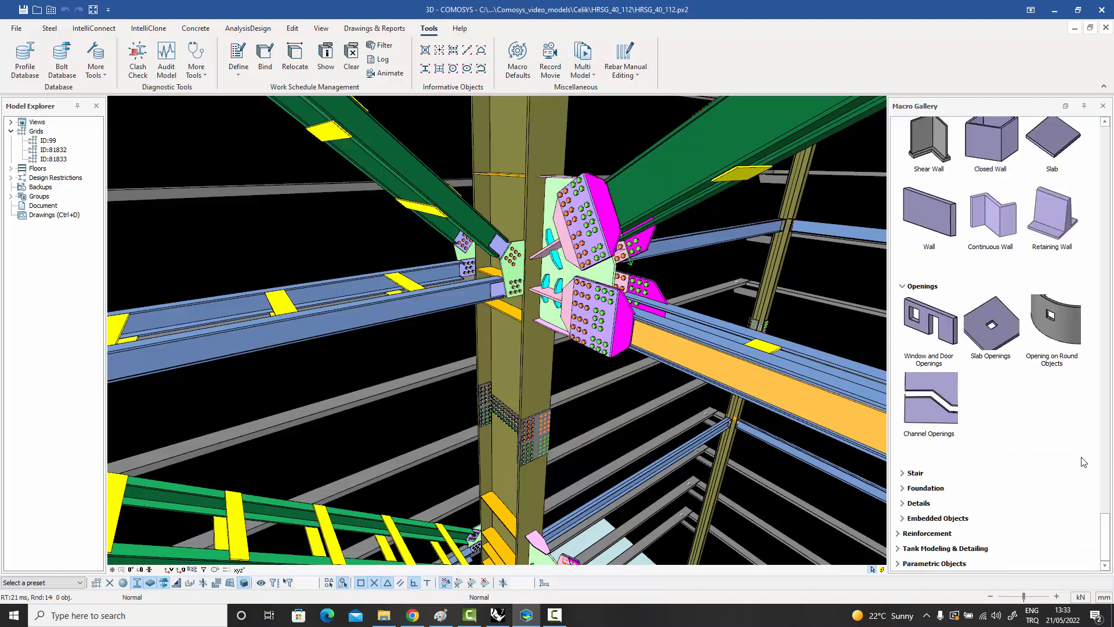
click(915, 473)
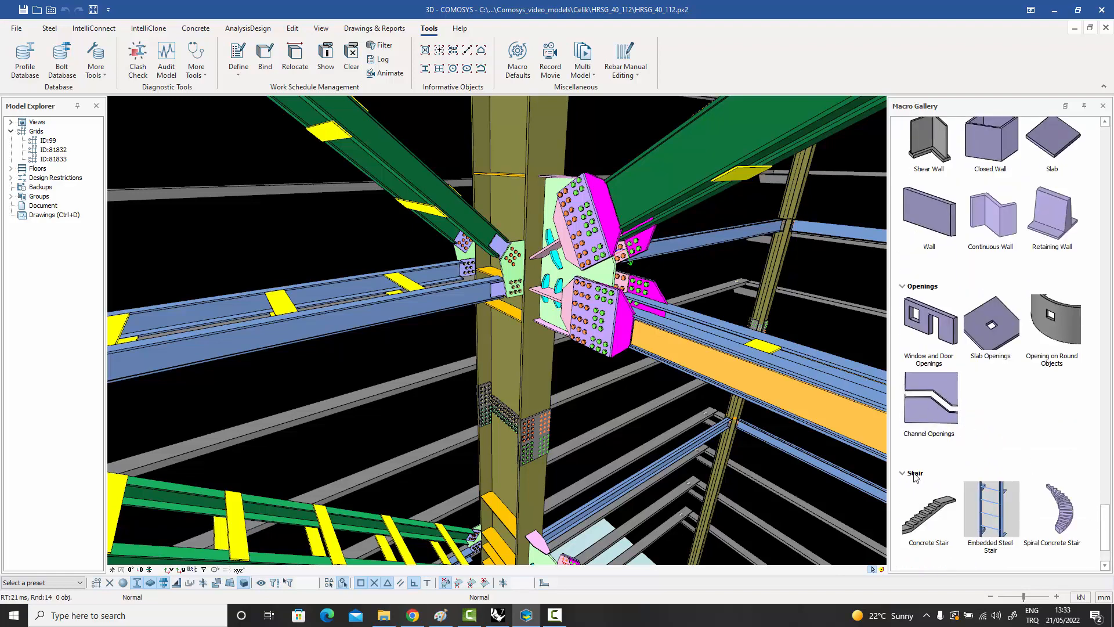
drag(1107, 531, 1109, 545)
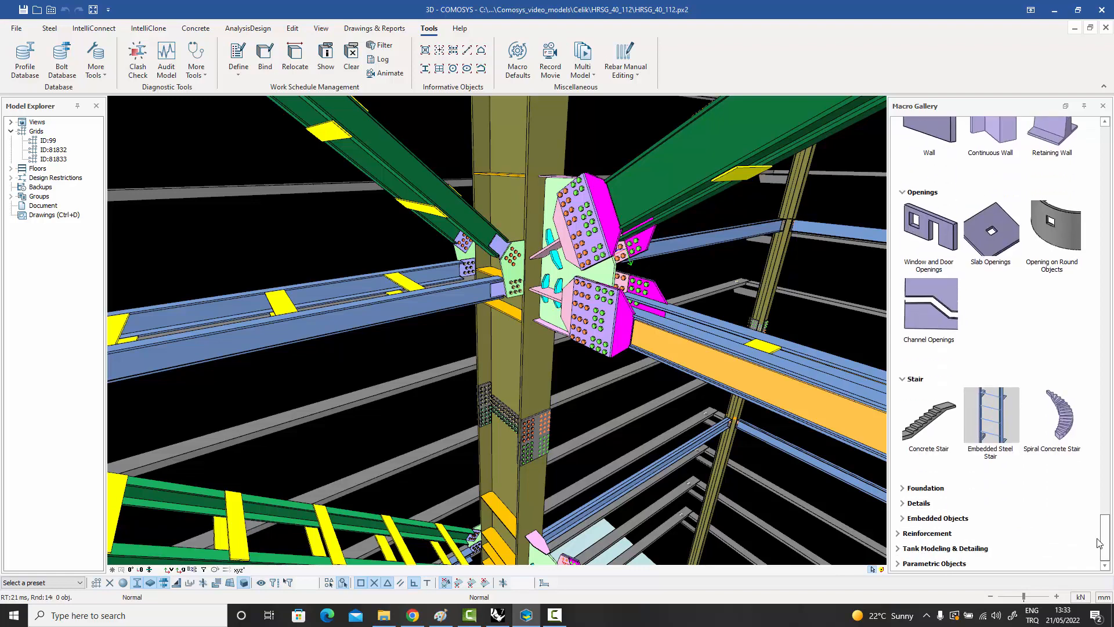
Expand the Foundation, Details and Embedded Objects groups under Formwork and review their macros.
click(936, 491)
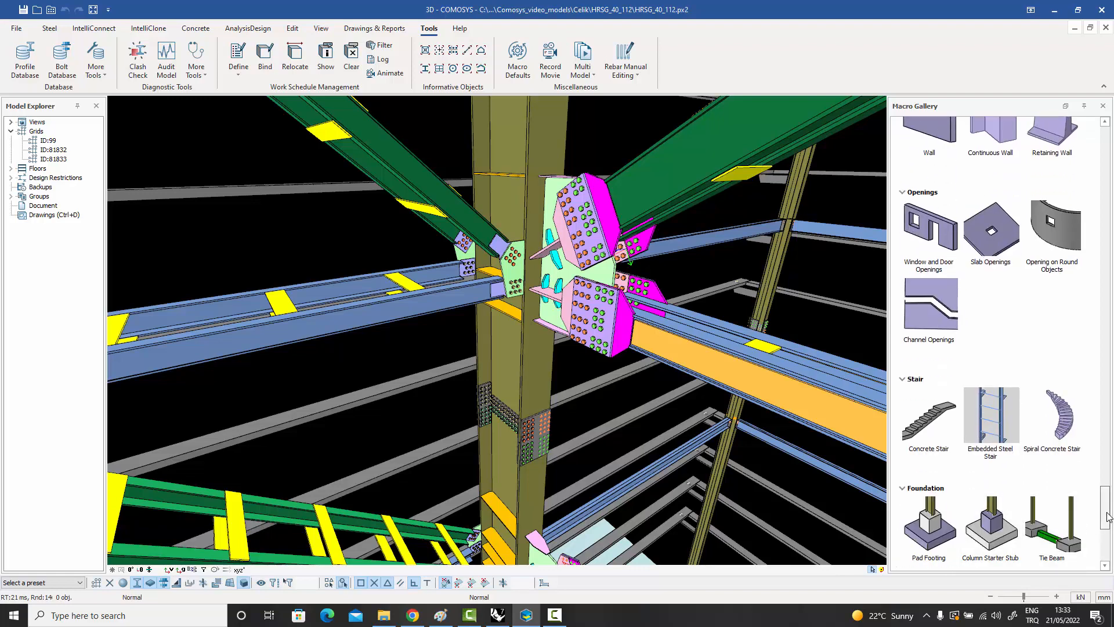
drag(1108, 517, 1109, 551)
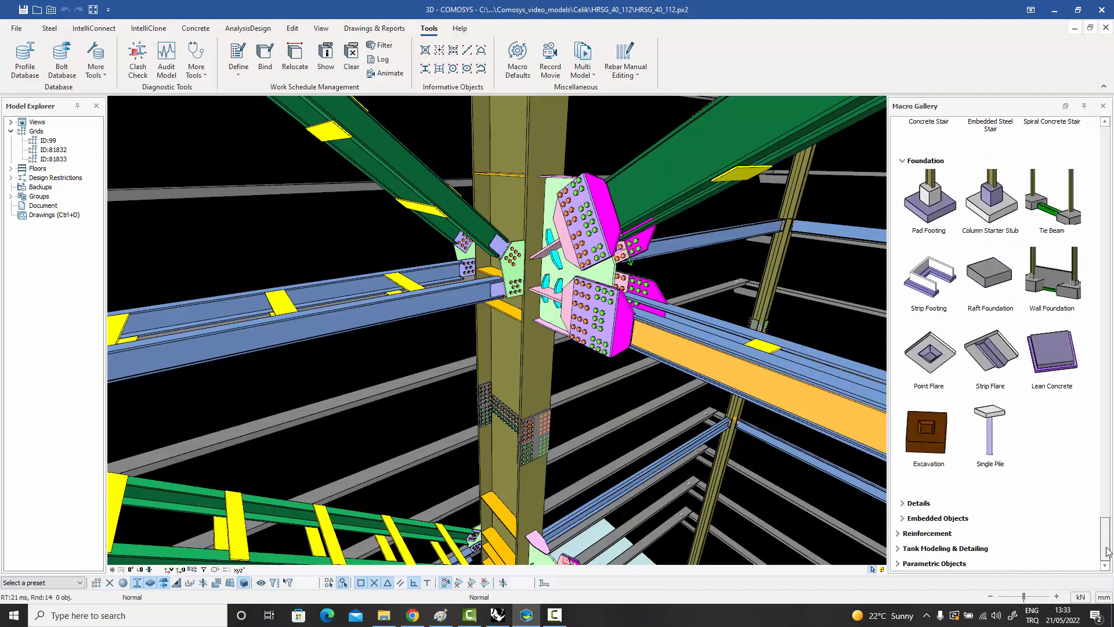
click(913, 505)
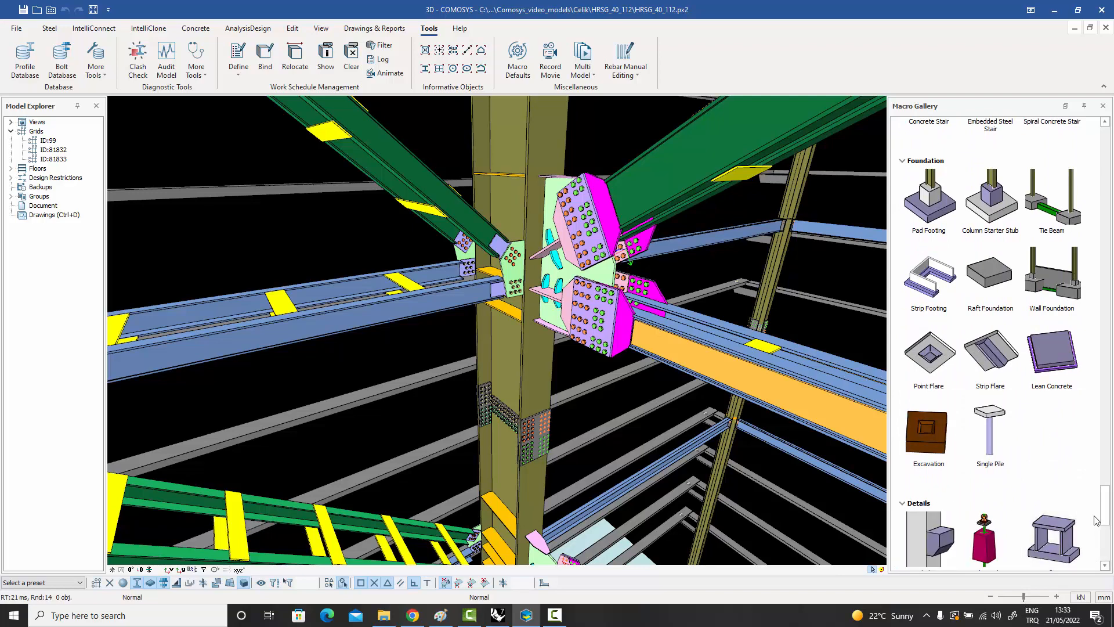
drag(1108, 507, 1108, 534)
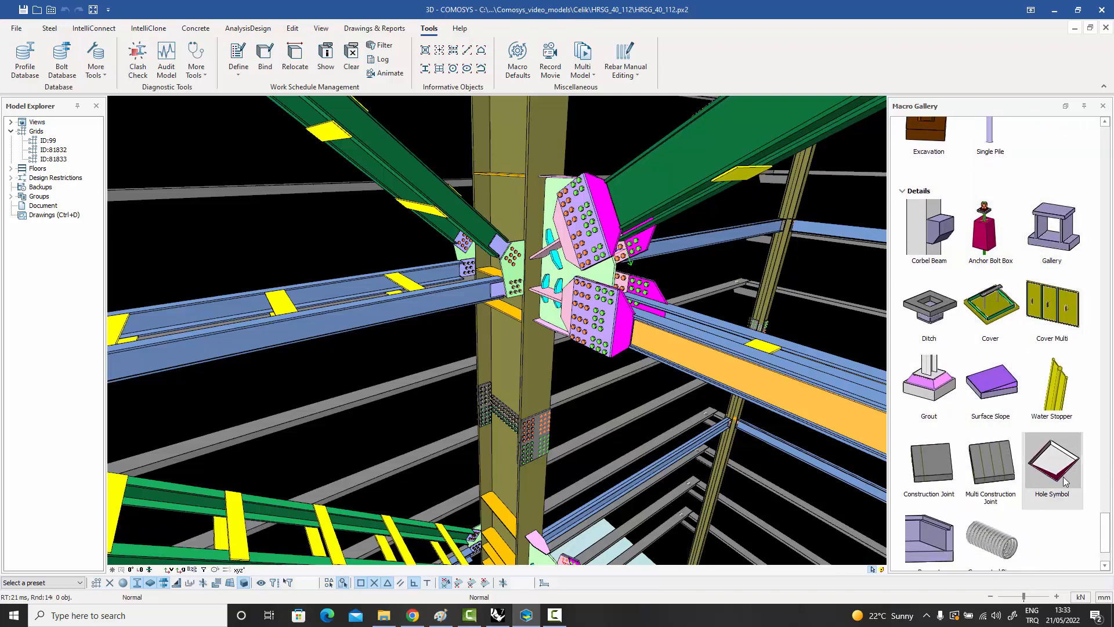
drag(1107, 534, 1107, 548)
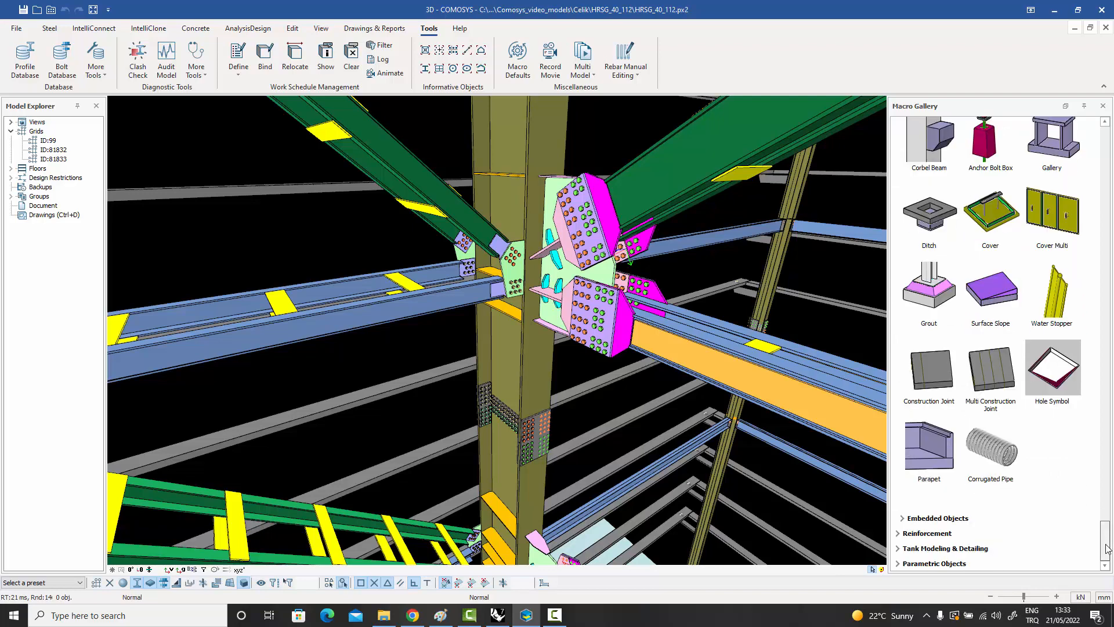
click(955, 519)
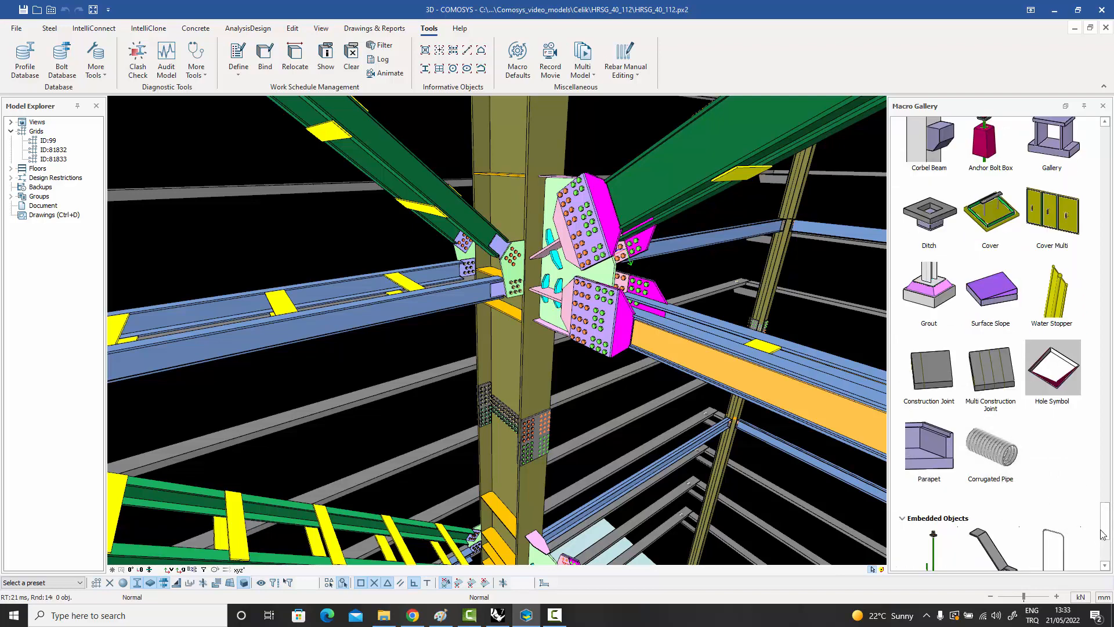
drag(1107, 527, 1107, 548)
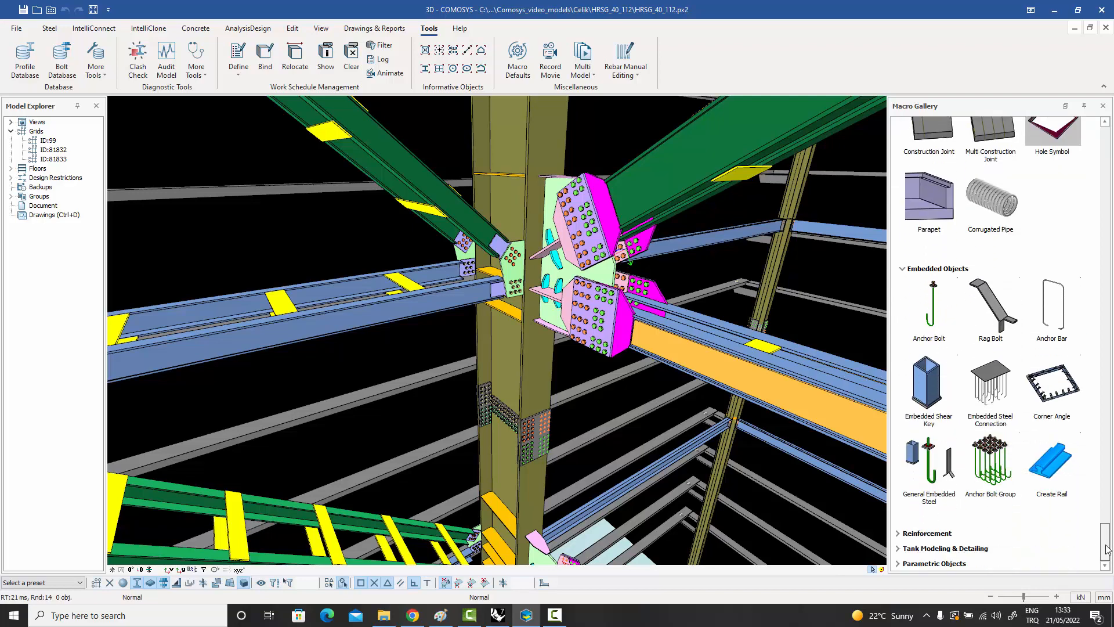
Expand the Reinforcement category and review its Basic Rebar Macros and Container Rebar Macros.
click(945, 534)
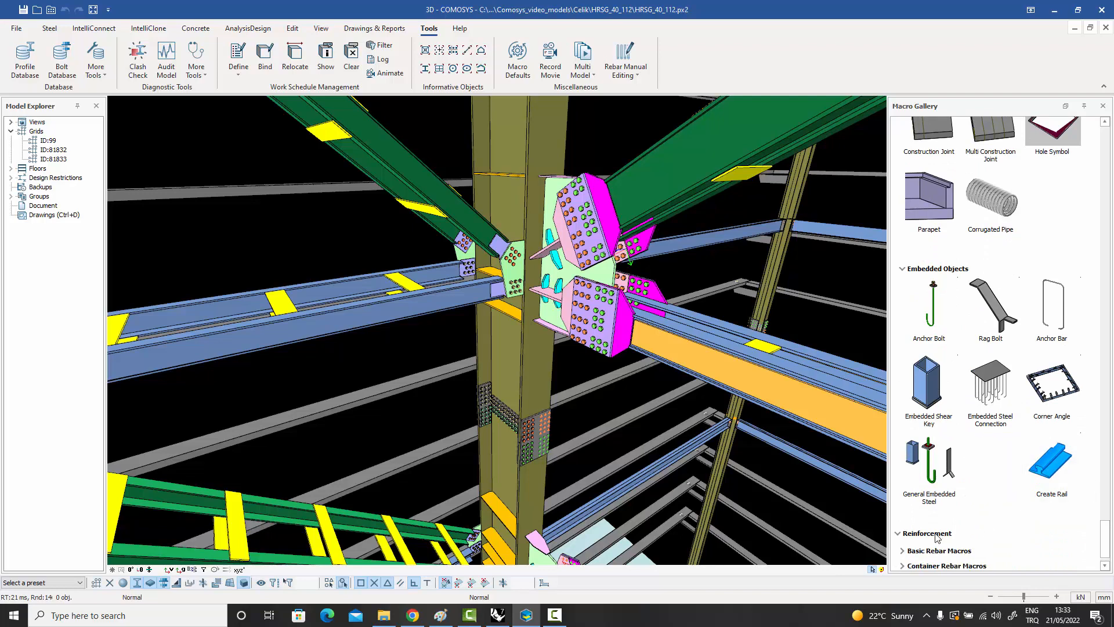
drag(1109, 540, 1109, 554)
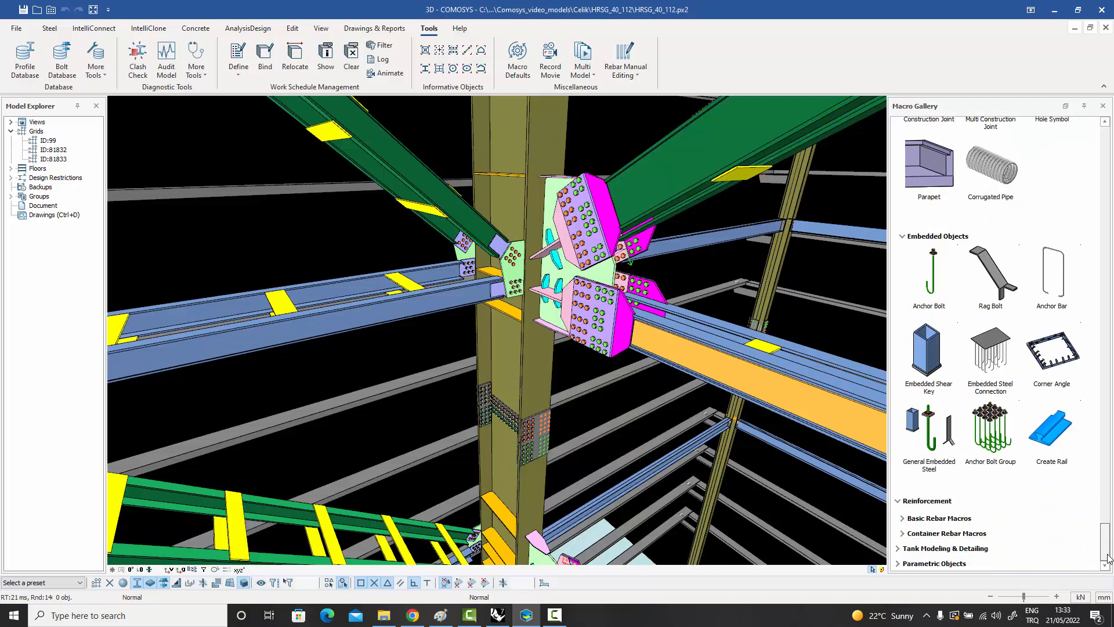
click(936, 518)
drag(1107, 514, 1107, 538)
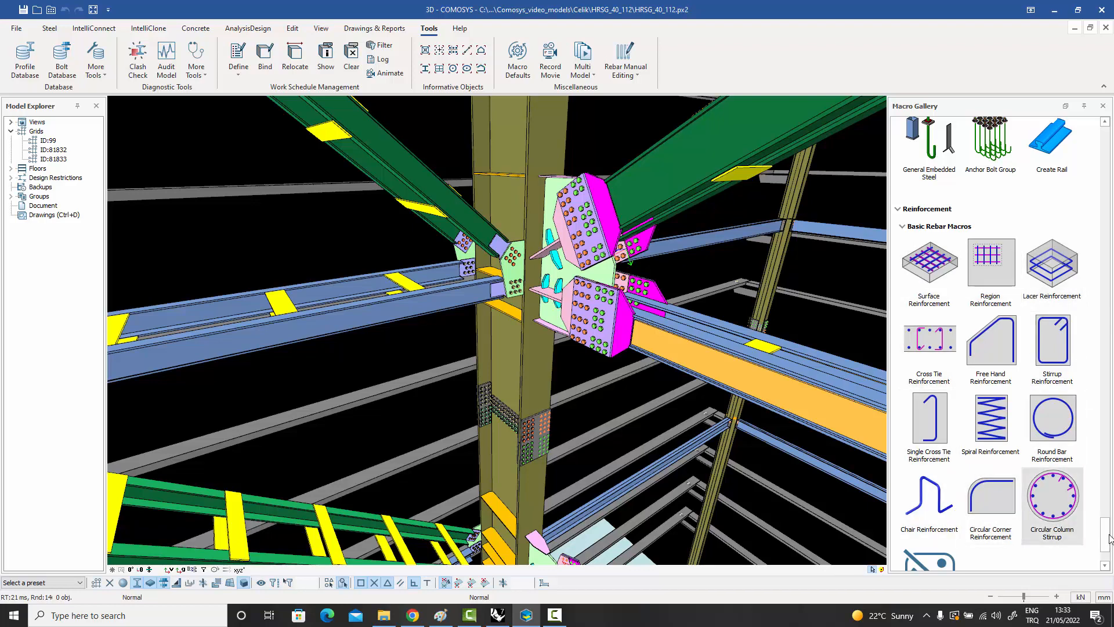
drag(1109, 538, 1110, 547)
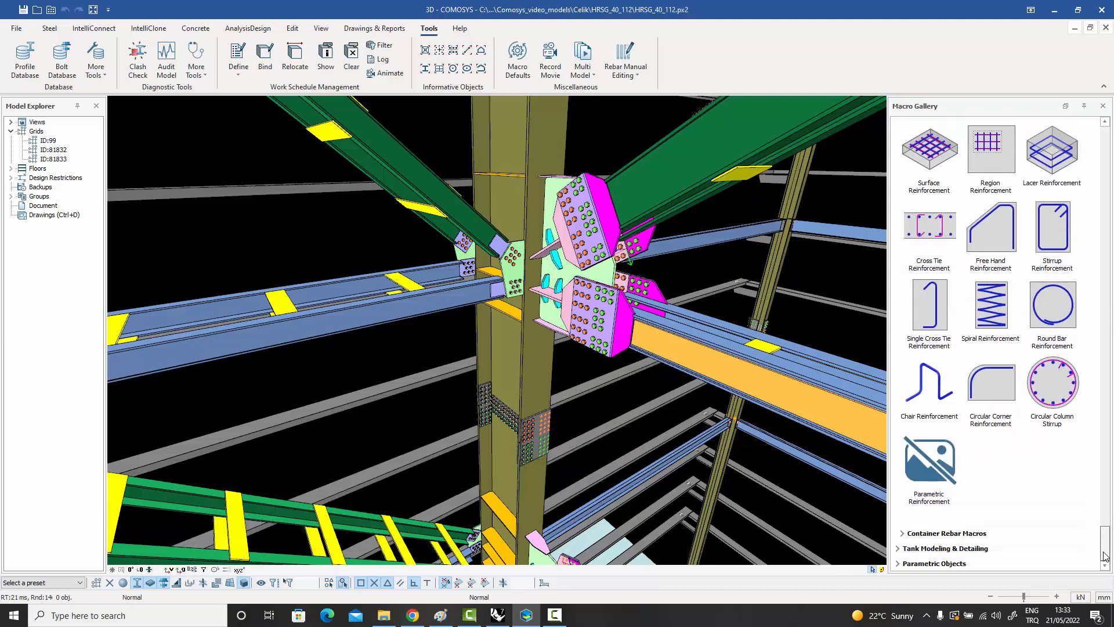
click(961, 533)
scroll(986, 505, down, 6)
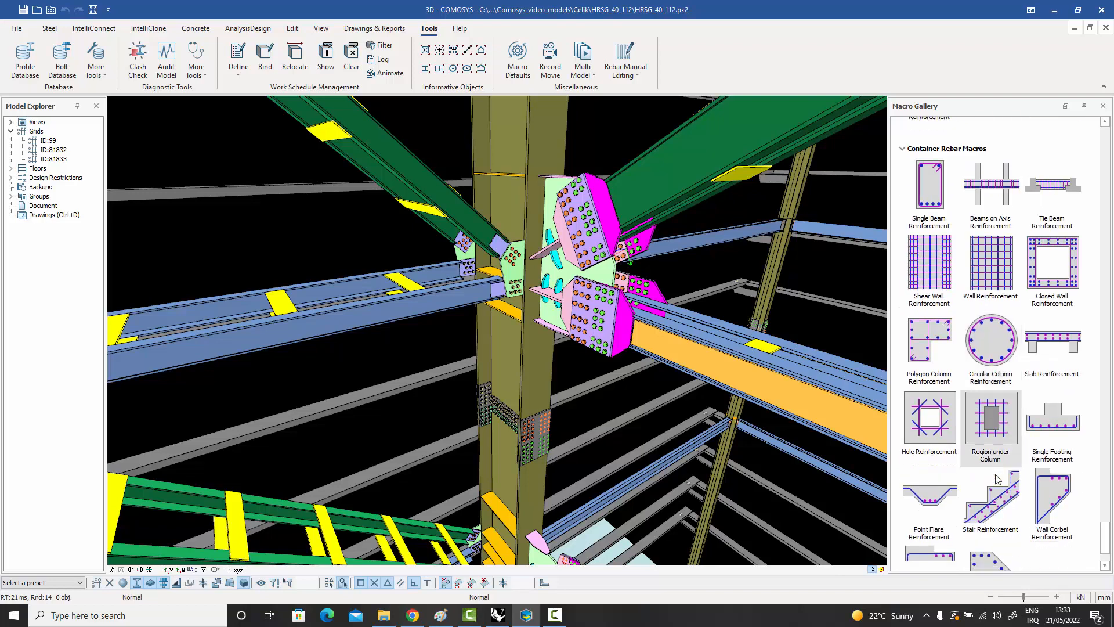
scroll(997, 479, up, 1)
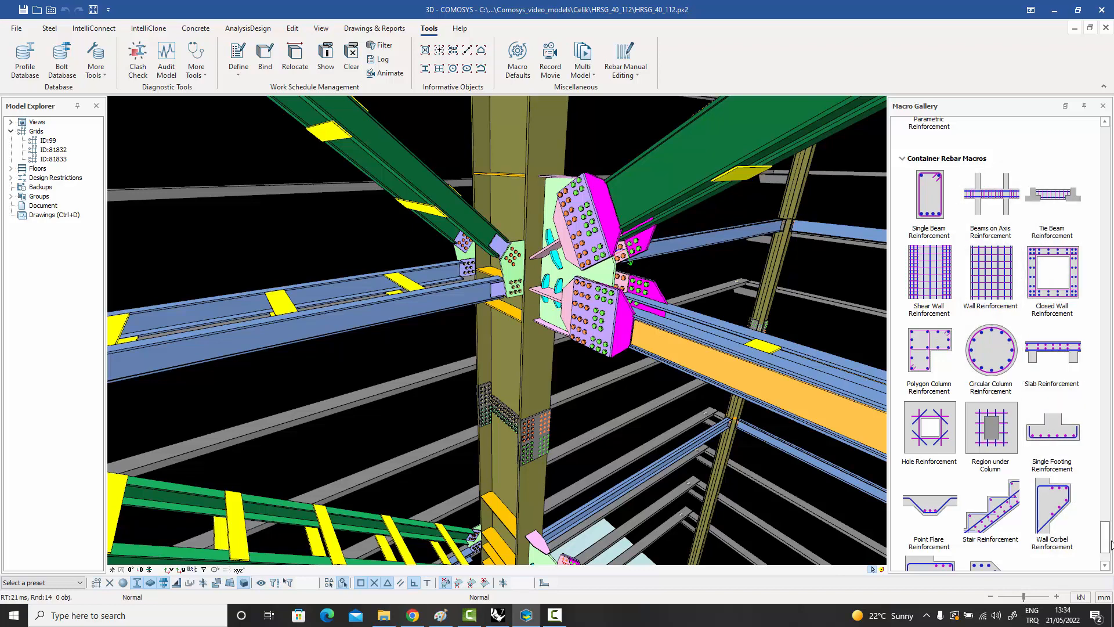
drag(1109, 545, 1109, 556)
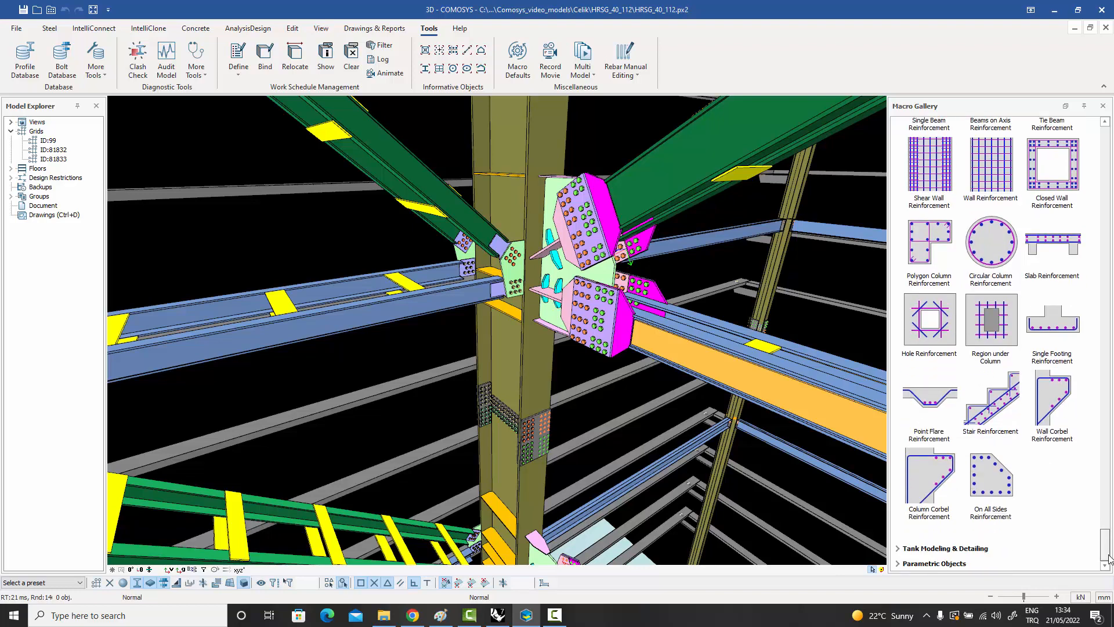
Expand the Tank Modeling & Detailing category and review its Basic and Advanced Tank Modeling macros.
click(946, 549)
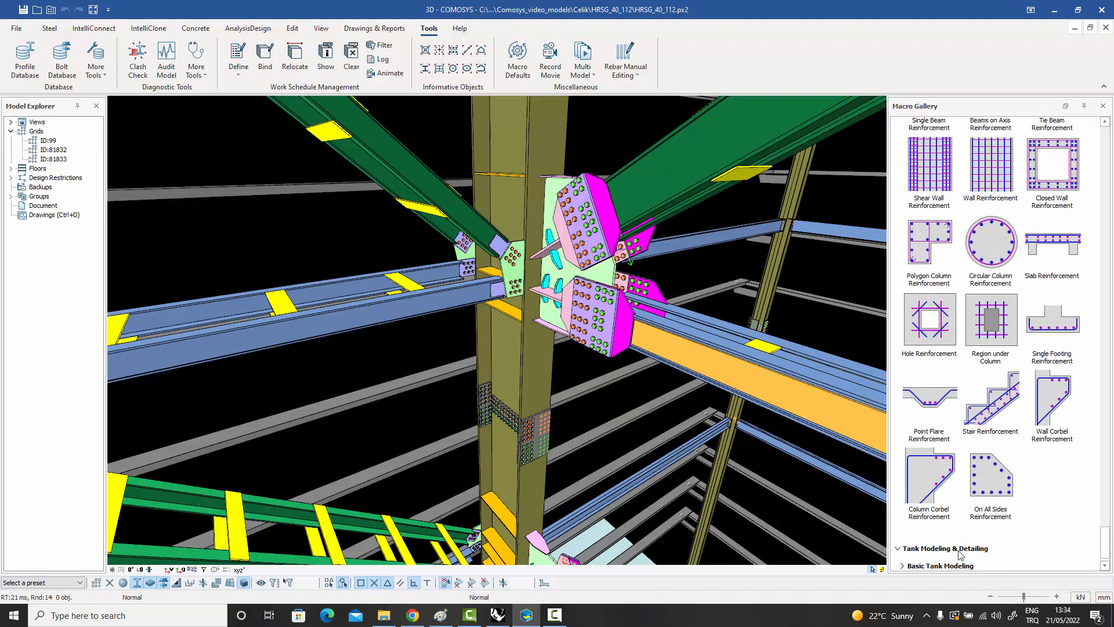
scroll(1102, 545, down, 1)
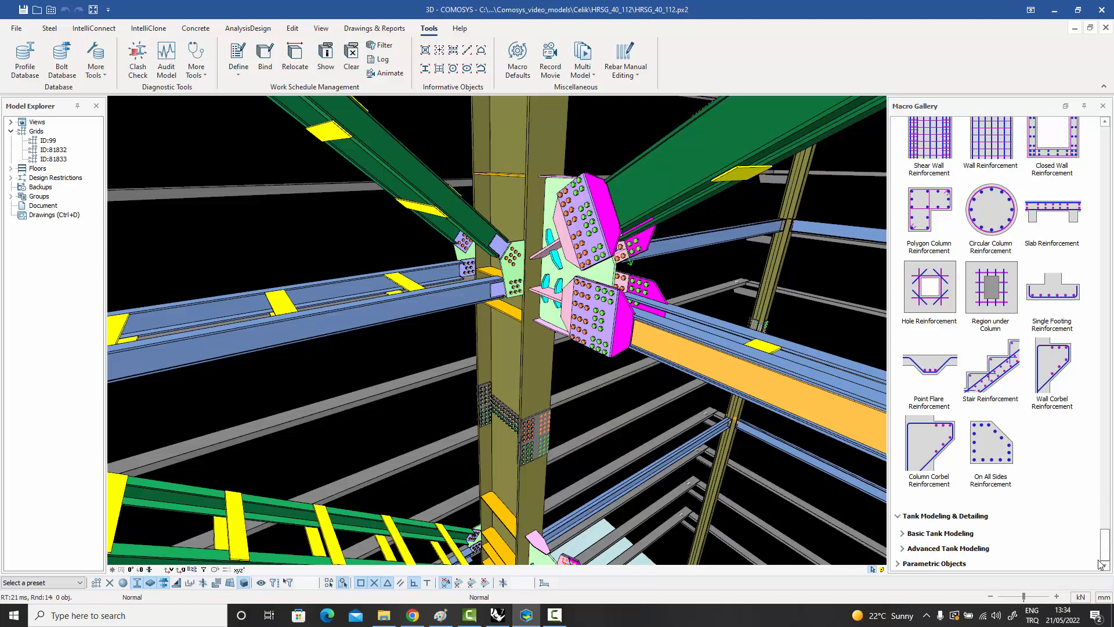
click(943, 533)
scroll(977, 525, down, 5)
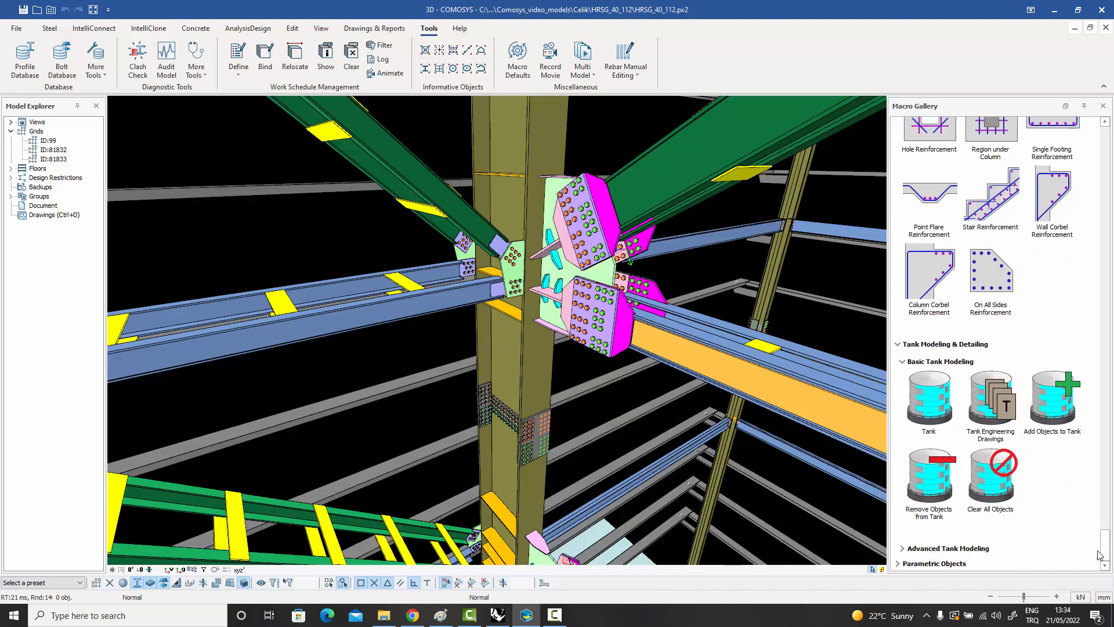
click(950, 551)
scroll(947, 557, down, 10)
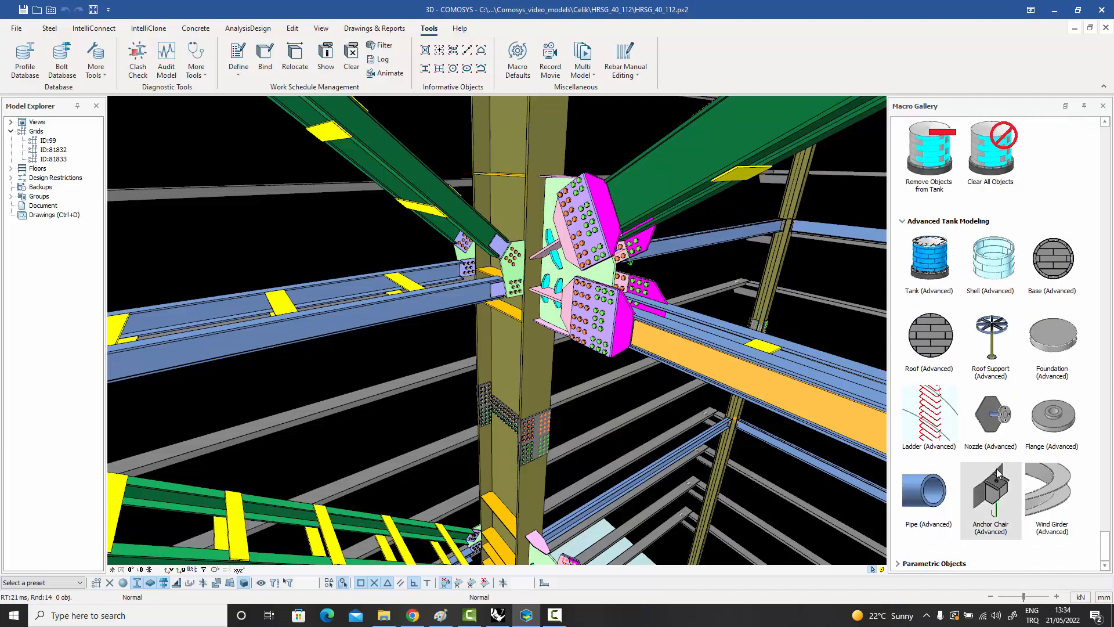
Expand the Parametric Objects category and review its Parametric Solids, Cuts, Surfaces and Paths.
click(935, 563)
click(932, 518)
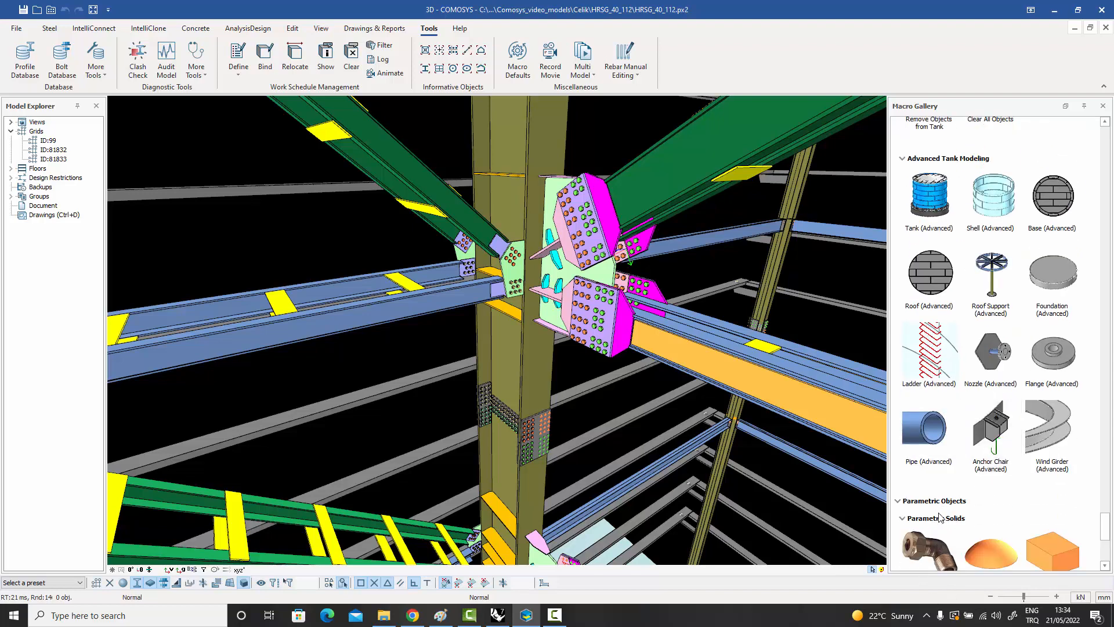
scroll(941, 511, down, 3)
scroll(984, 481, down, 2)
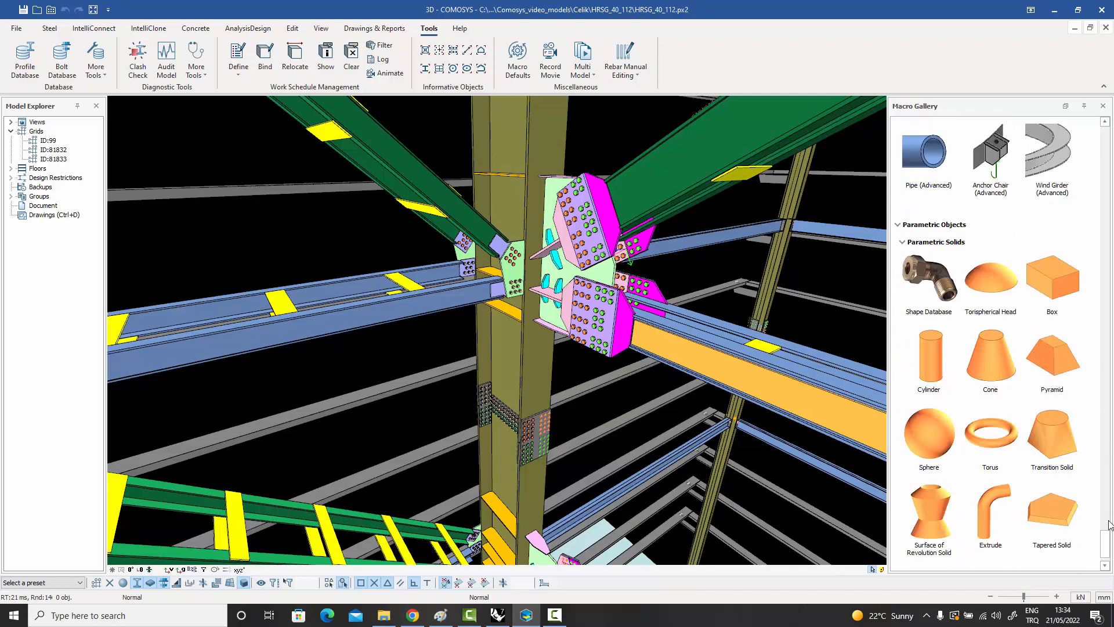
scroll(1108, 540, down, 1)
click(933, 535)
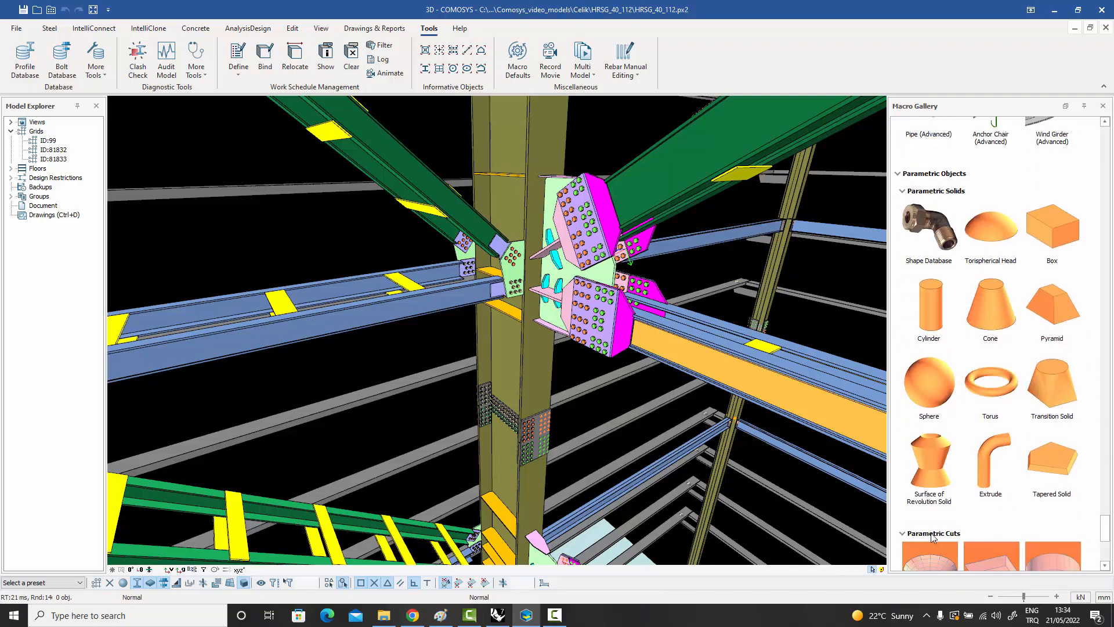
scroll(1091, 536, down, 6)
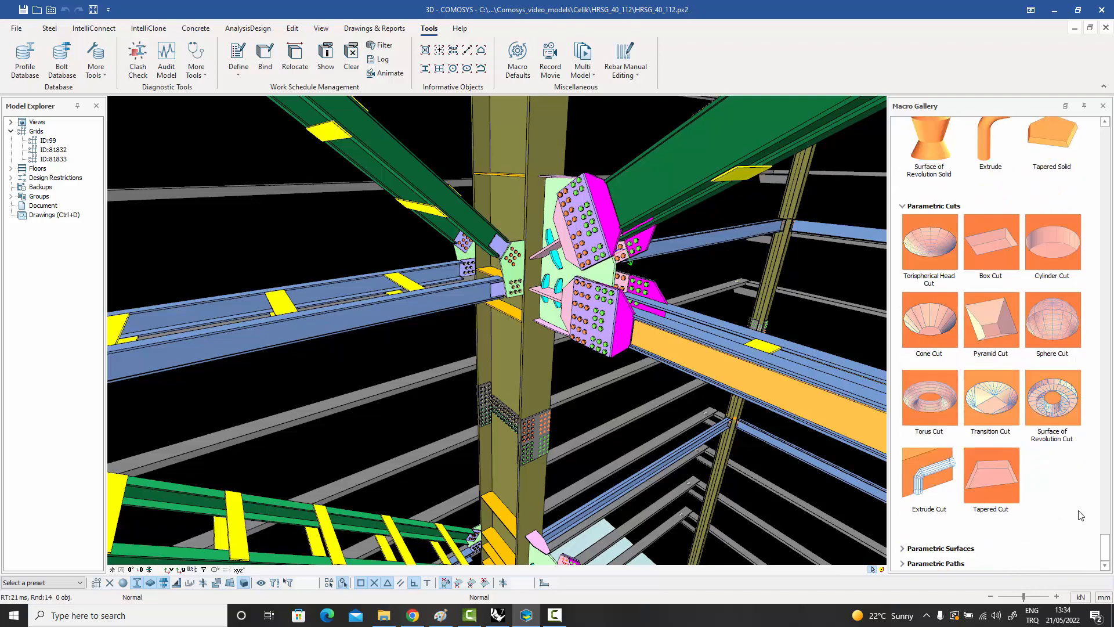
click(925, 549)
scroll(984, 538, down, 3)
click(929, 563)
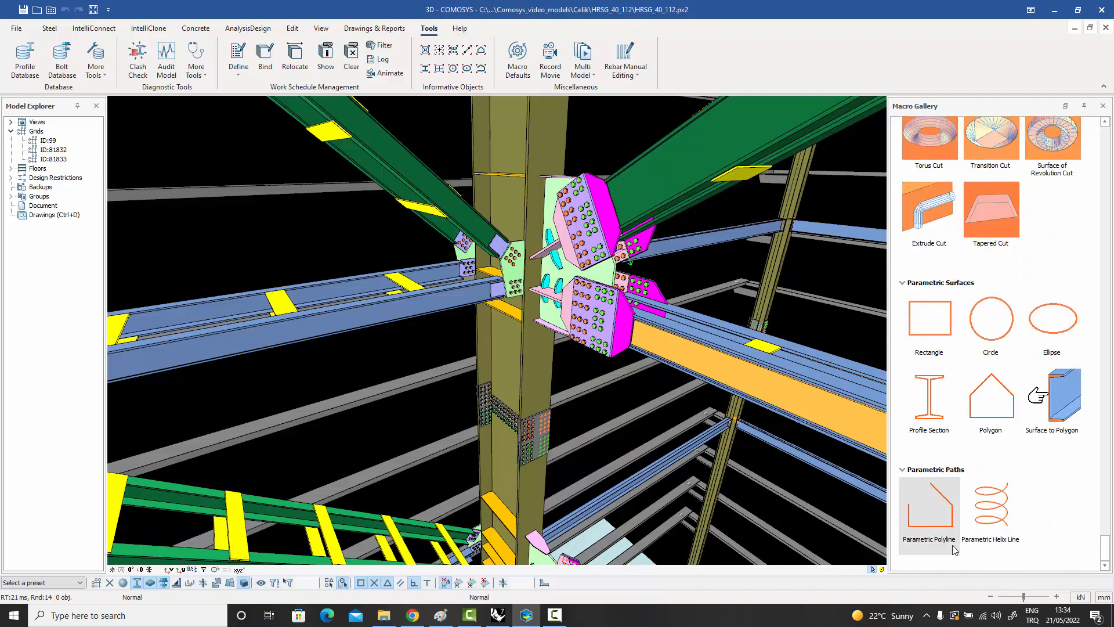
Return to the Steel connection macros at the start of the Macro Gallery.
scroll(1061, 496, up, 4)
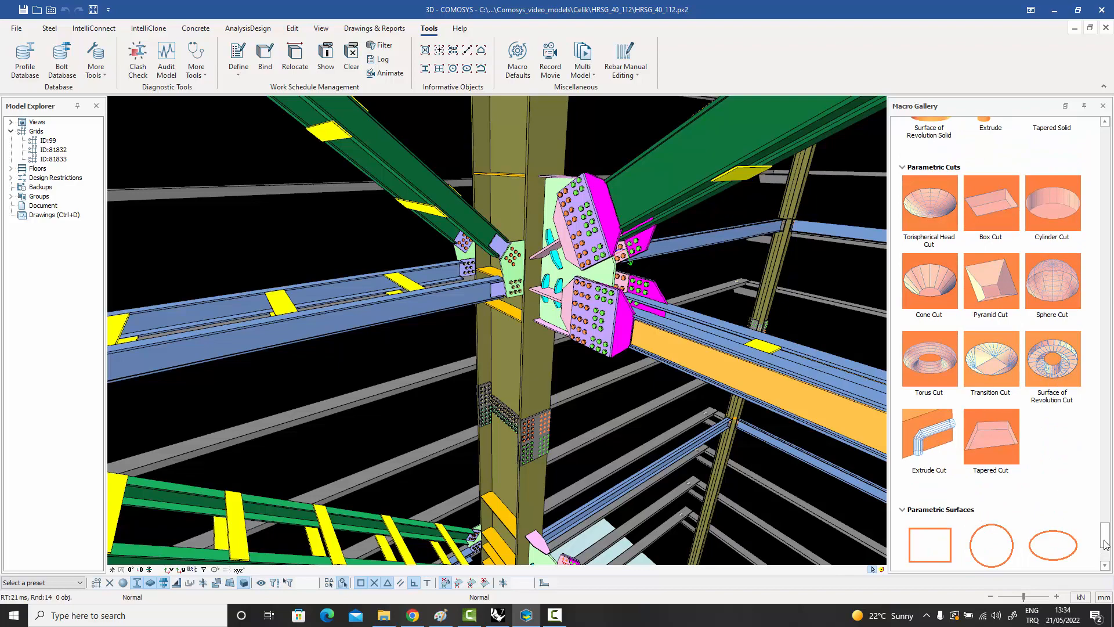
drag(1106, 543, 1111, 141)
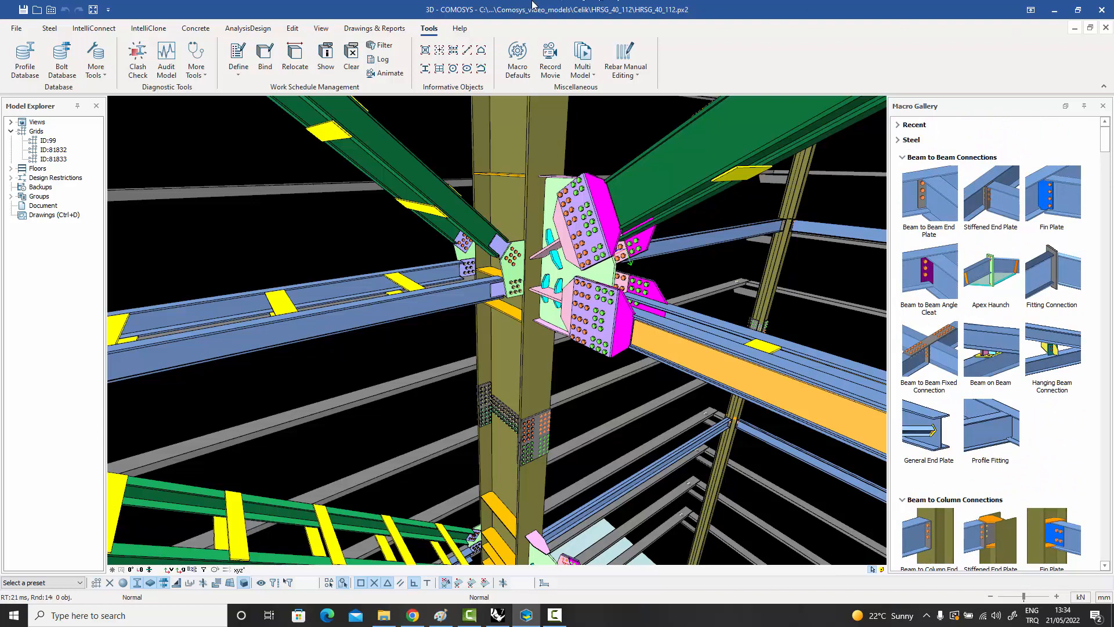
click(208, 29)
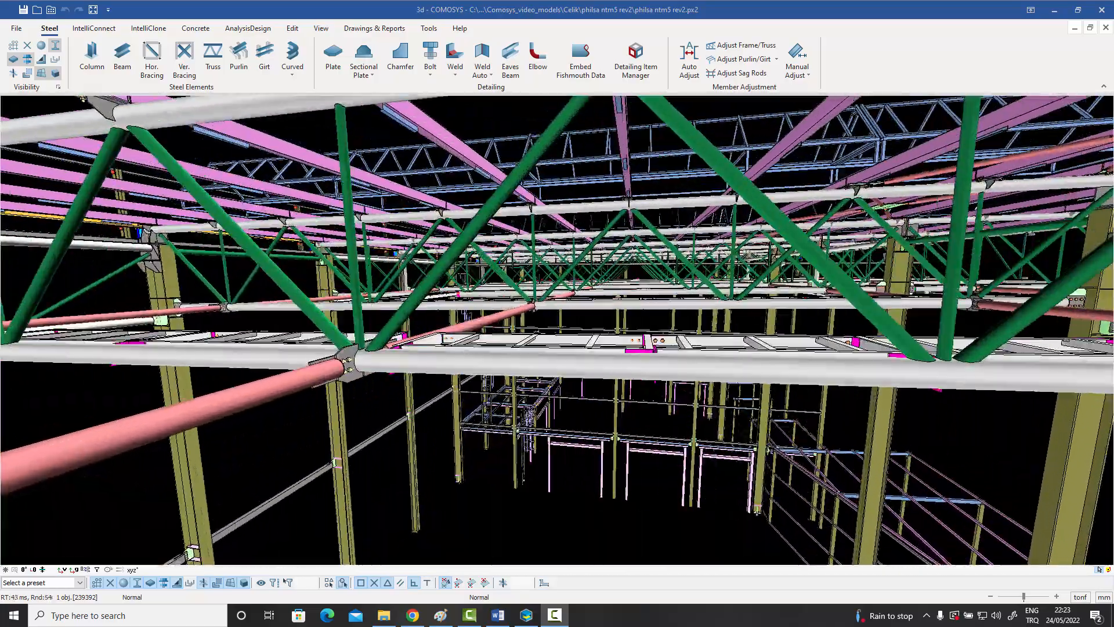
Move through the philsa ntm5 rev2 model to examine its tubular roof trusses, purlins and member connections.
scroll(638, 281, up, 10)
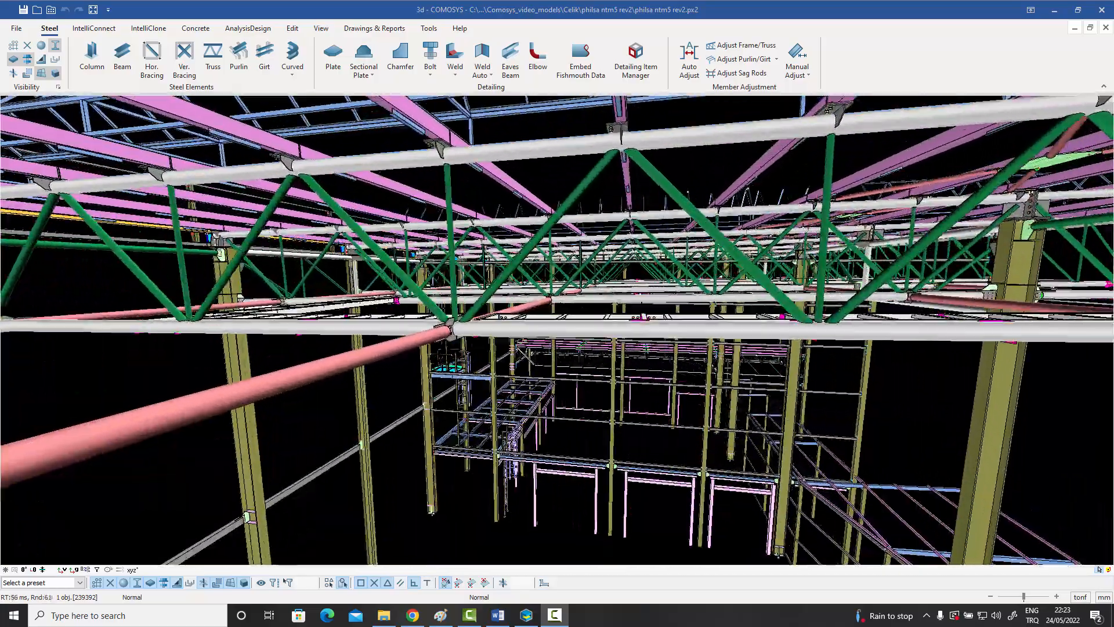
scroll(637, 281, up, 10)
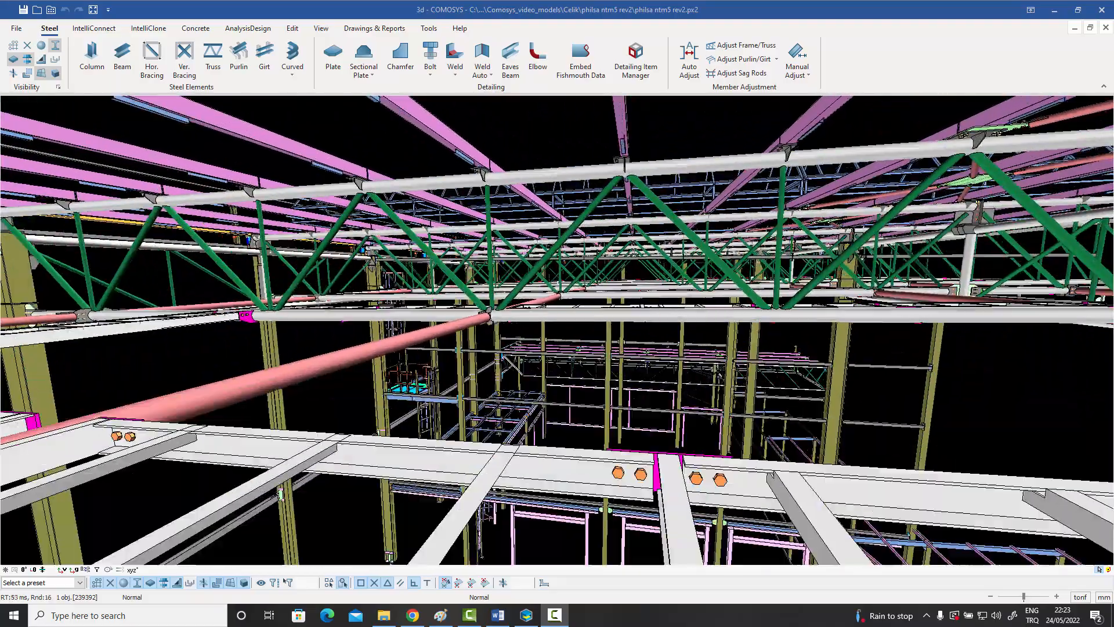
scroll(637, 281, up, 10)
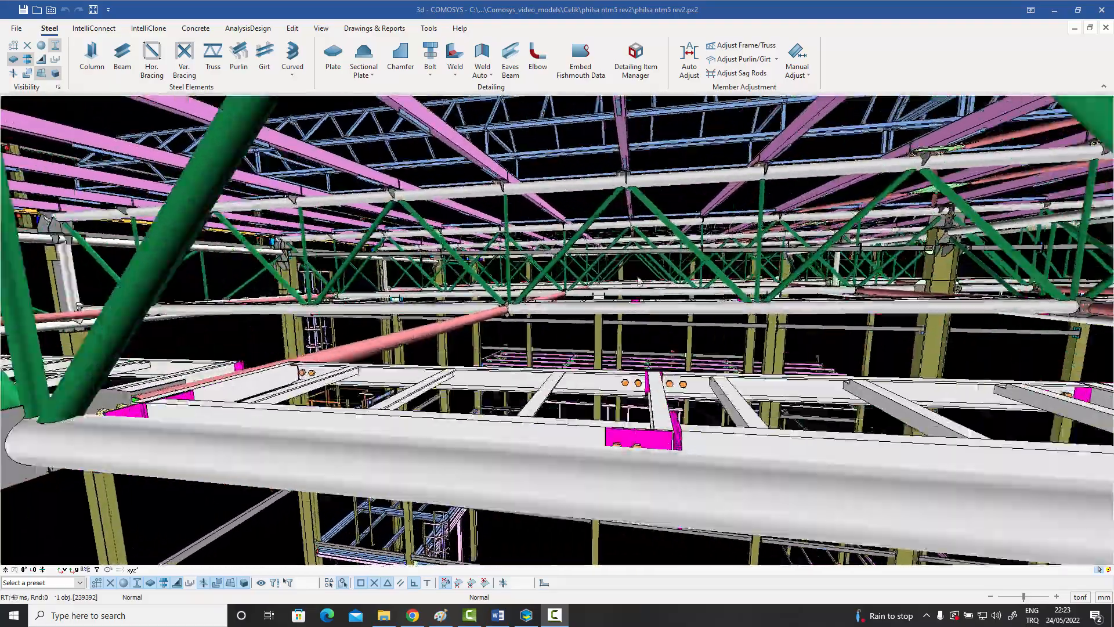
scroll(637, 281, up, 10)
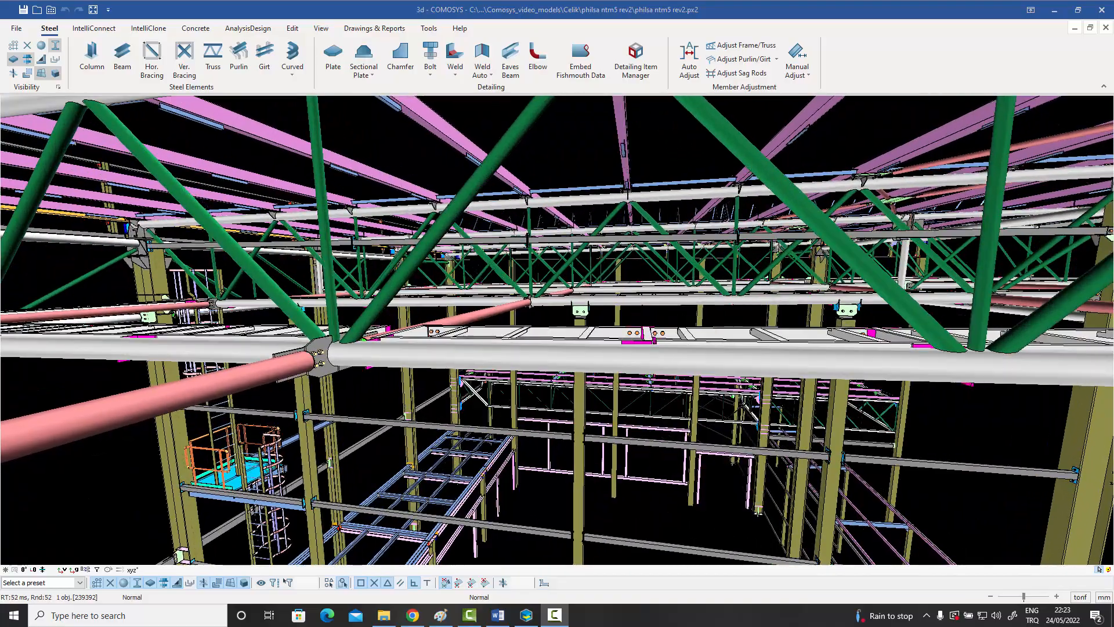
Travel further through the truss roof to examine the bolted crane girders and column brackets below the trusses.
scroll(637, 281, up, 10)
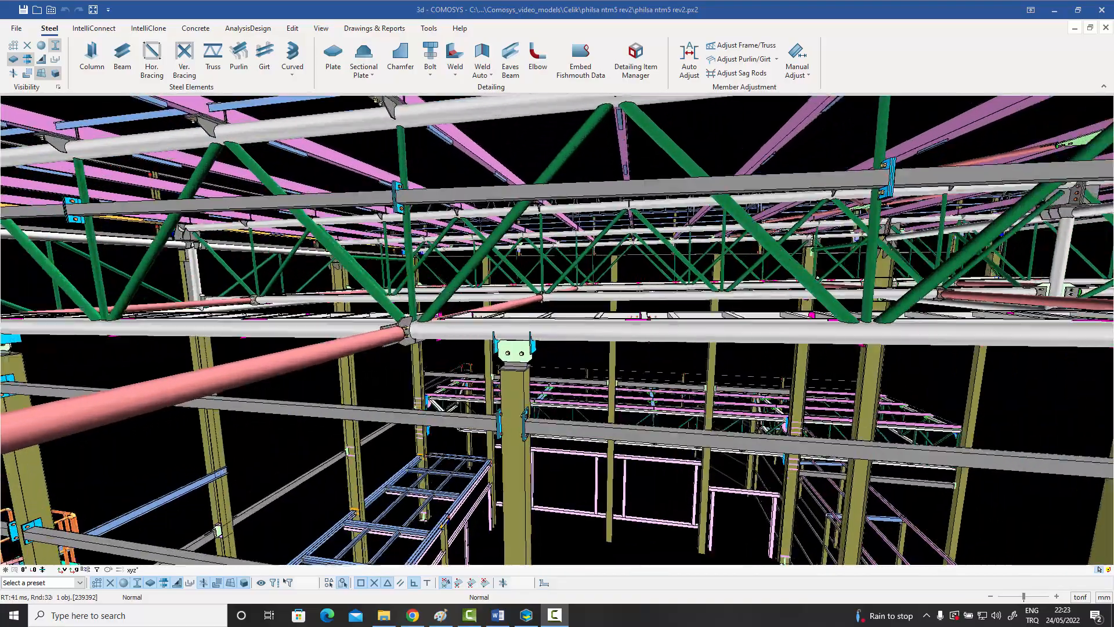
scroll(637, 281, up, 10)
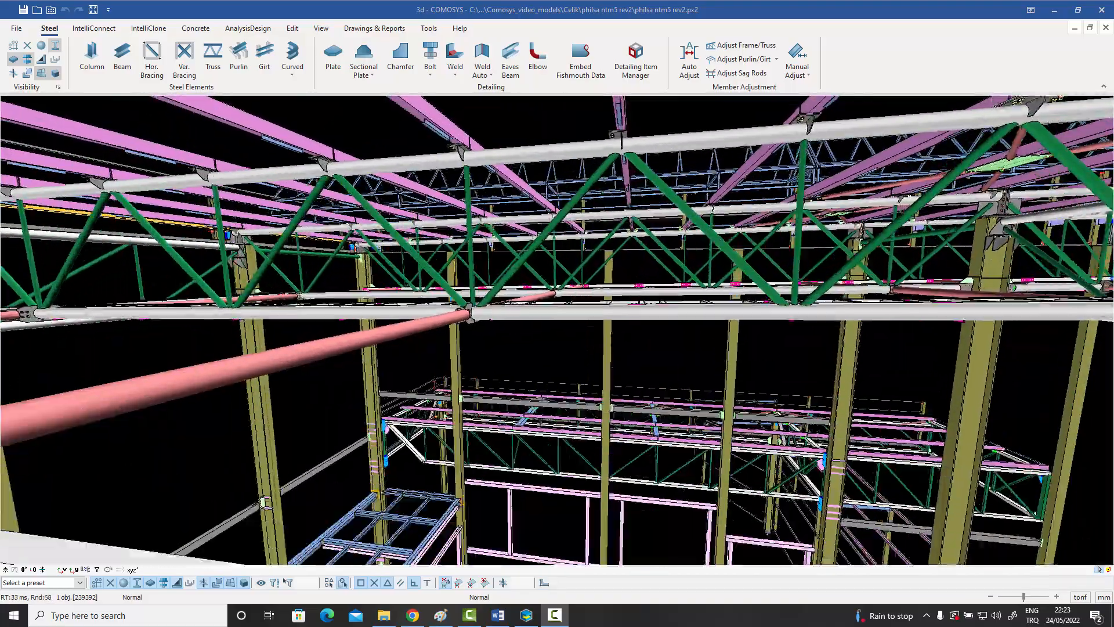
scroll(637, 281, up, 10)
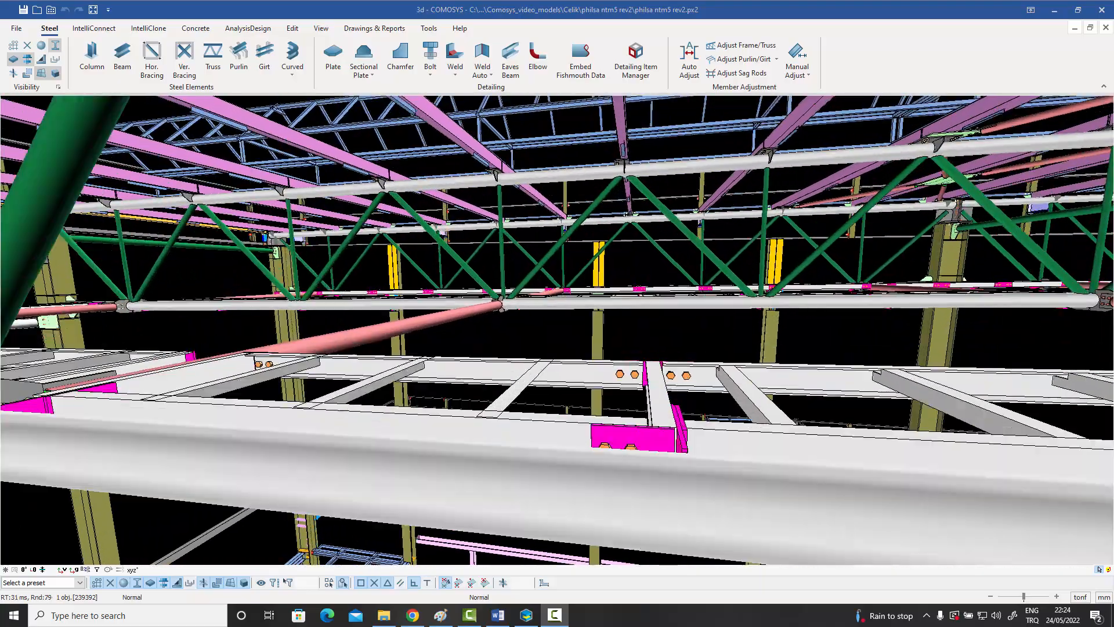
scroll(637, 281, up, 10)
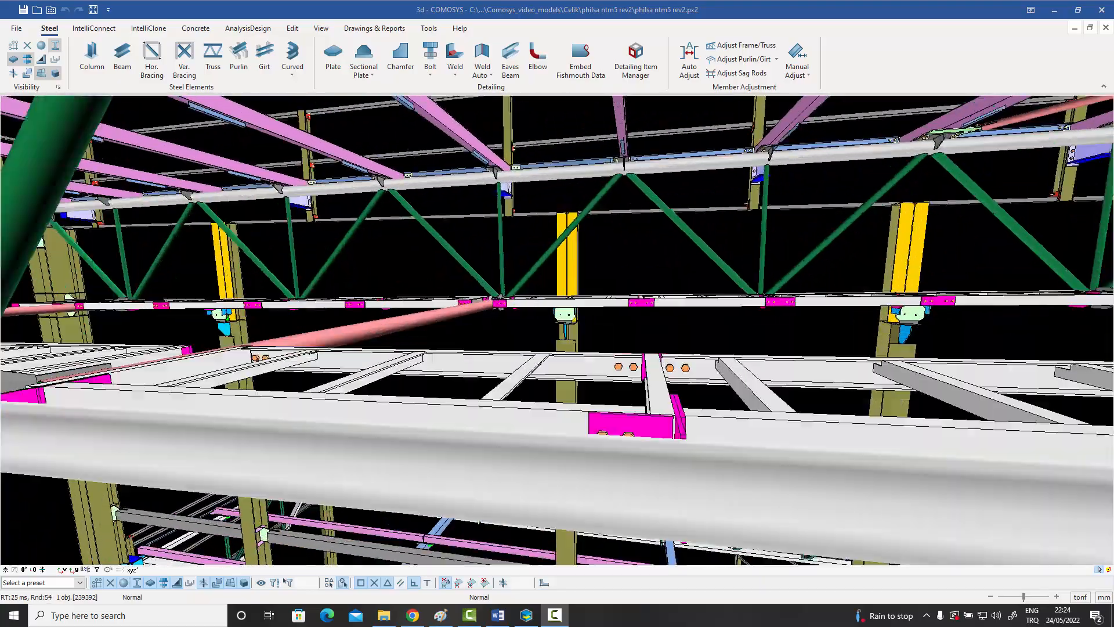
scroll(637, 275, up, 5)
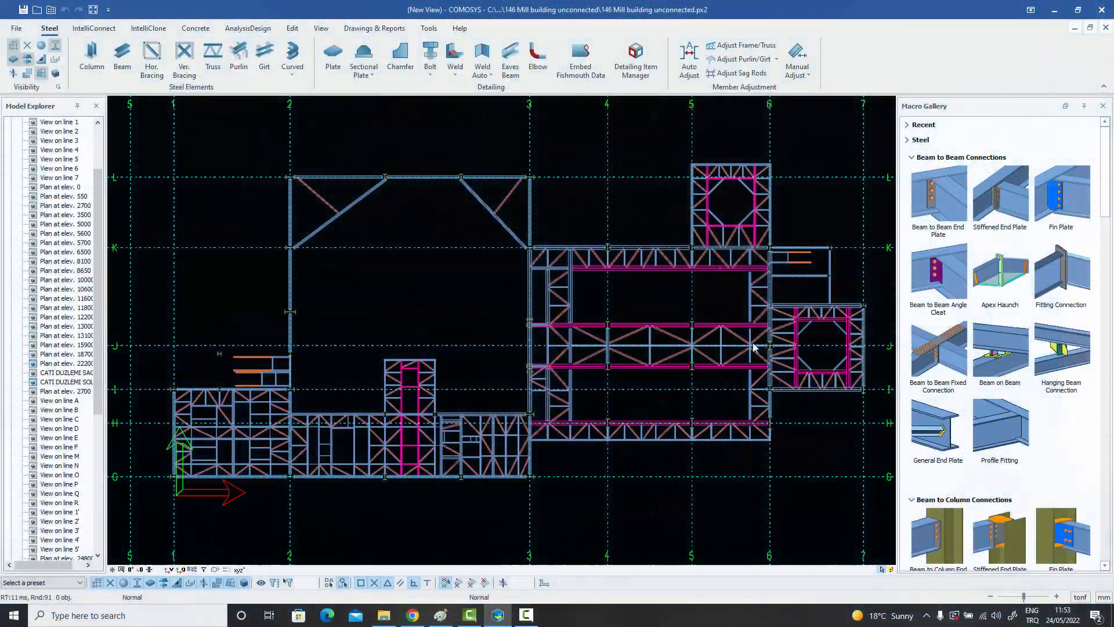
Turn on the visibility of DXF solids in the mill building's plan view and apply the settings.
middle_drag(753, 342, 744, 345)
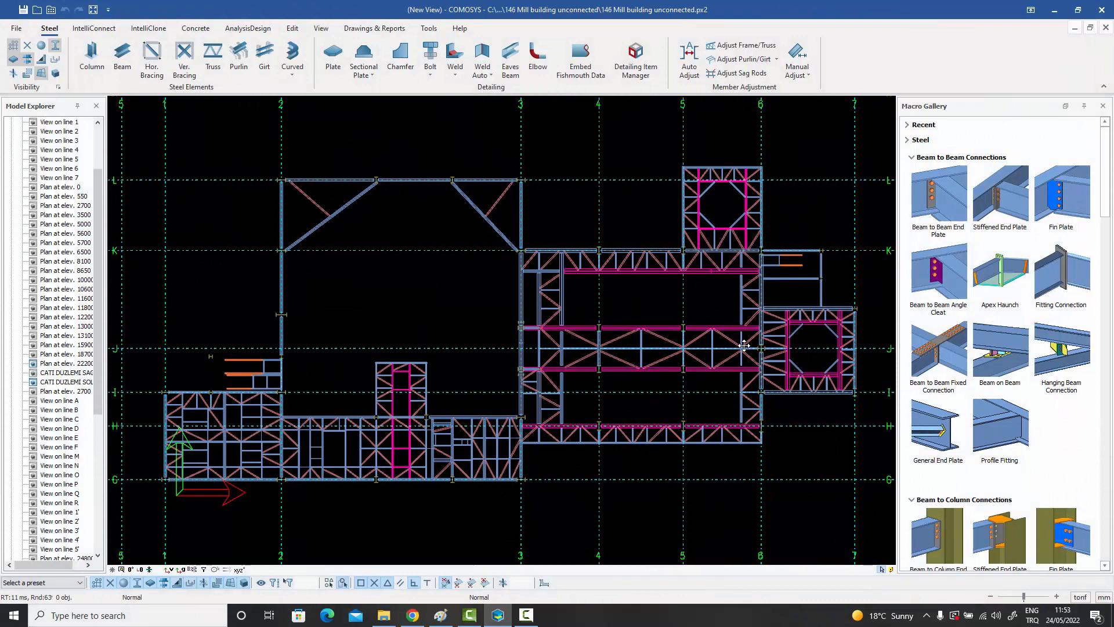
scroll(745, 349, up, 3)
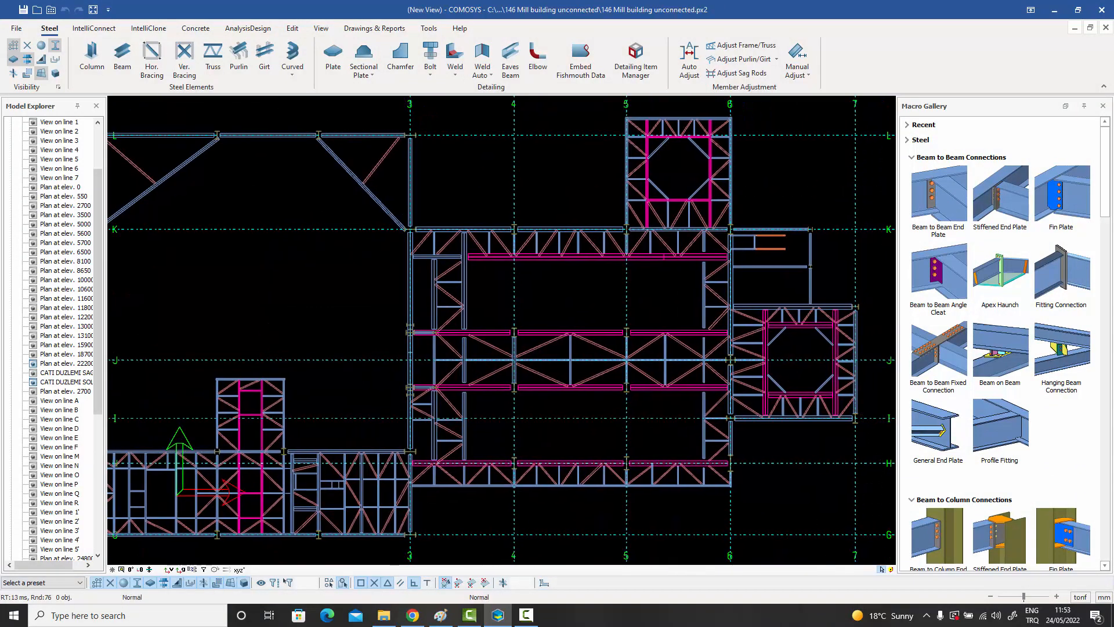
middle_drag(710, 351, 712, 347)
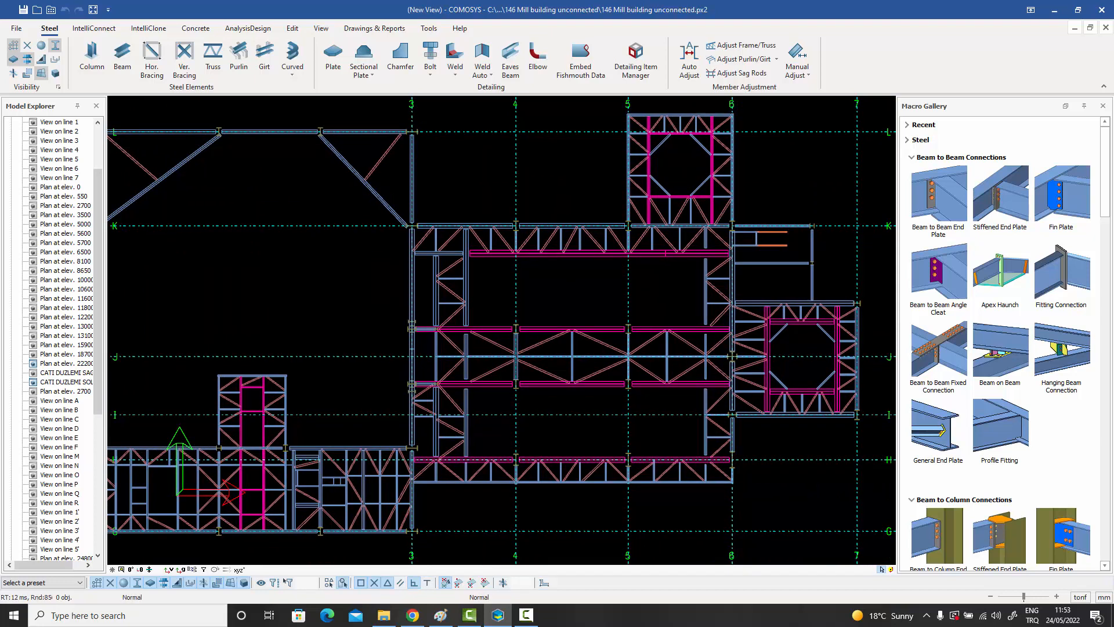
scroll(711, 355, down, 2)
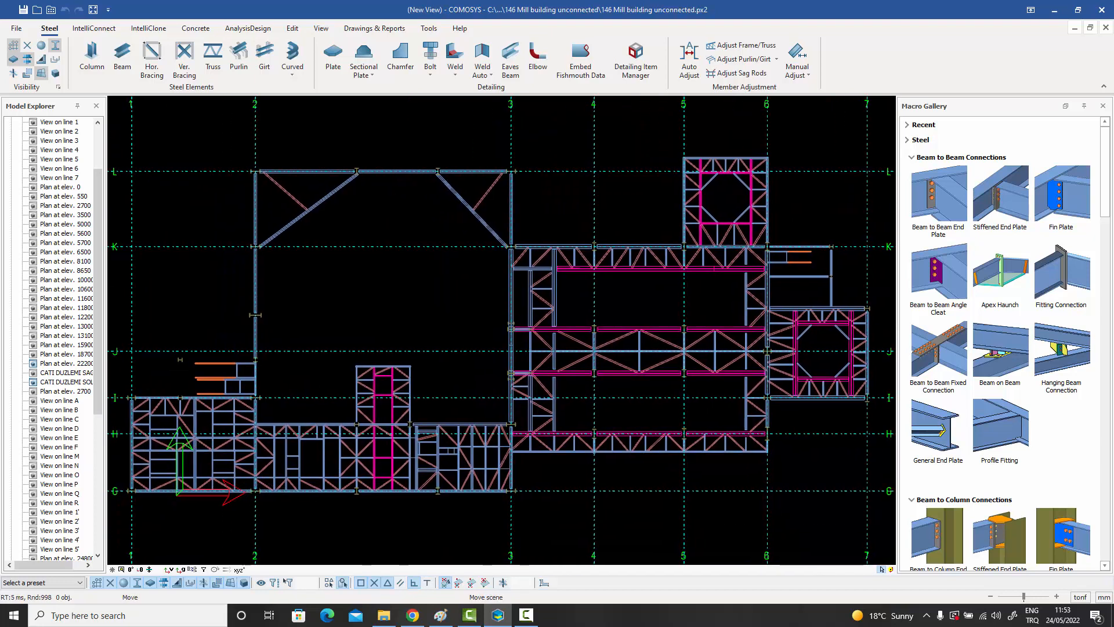
click(58, 87)
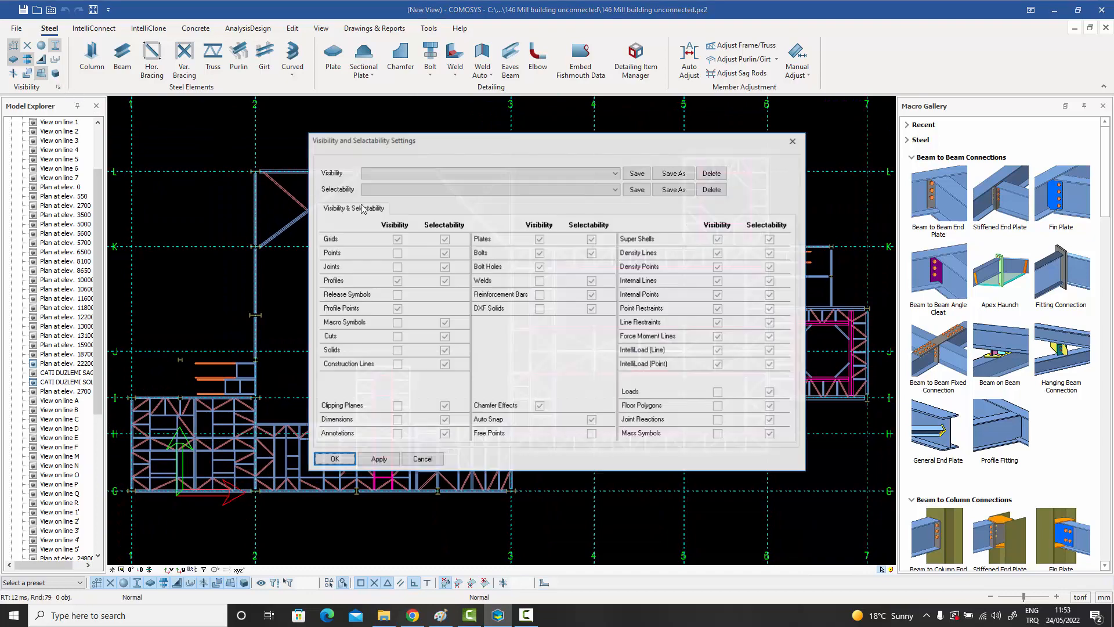
click(540, 308)
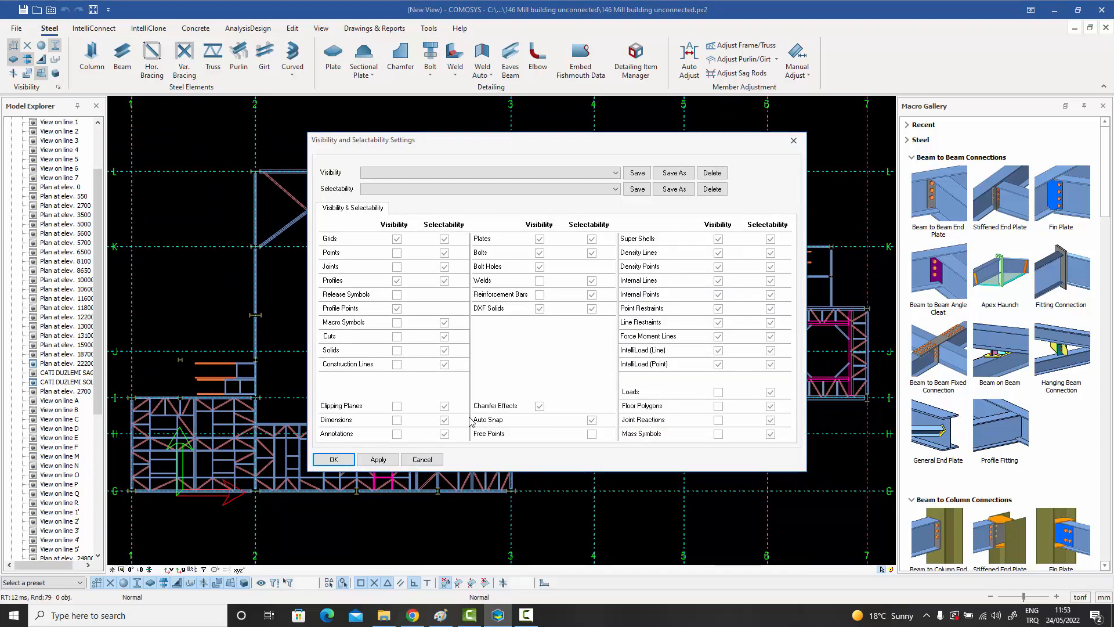
click(333, 459)
Examine the DXF drawing overlaid on the steel plan between grid lines 5 and 6.
middle_drag(620, 380, 585, 363)
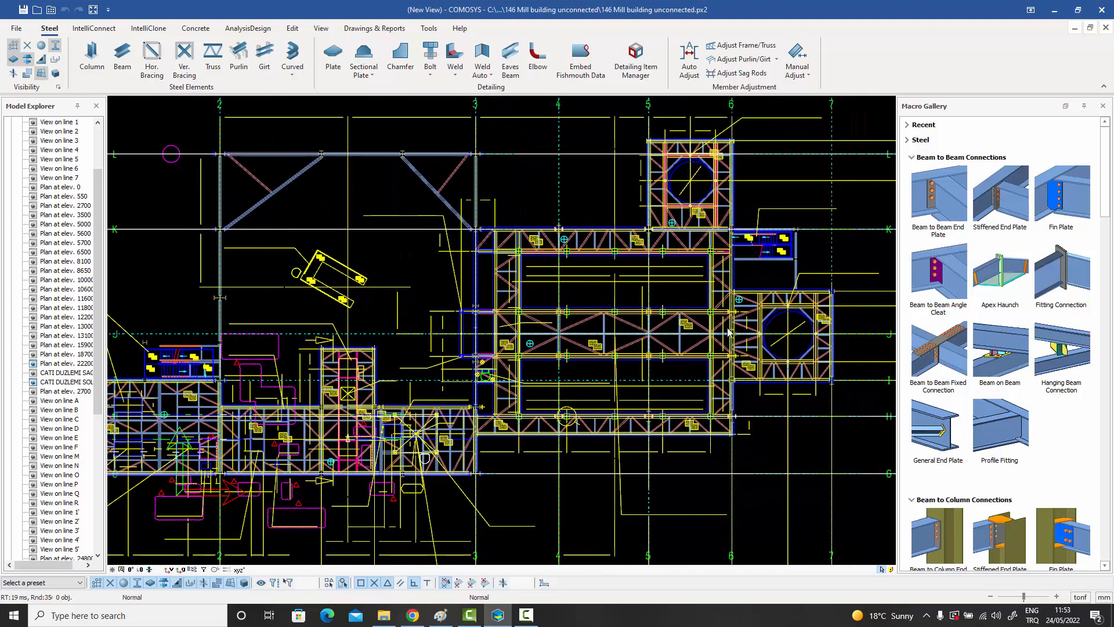
scroll(728, 331, up, 5)
middle_drag(727, 328, 689, 309)
scroll(668, 322, up, 1)
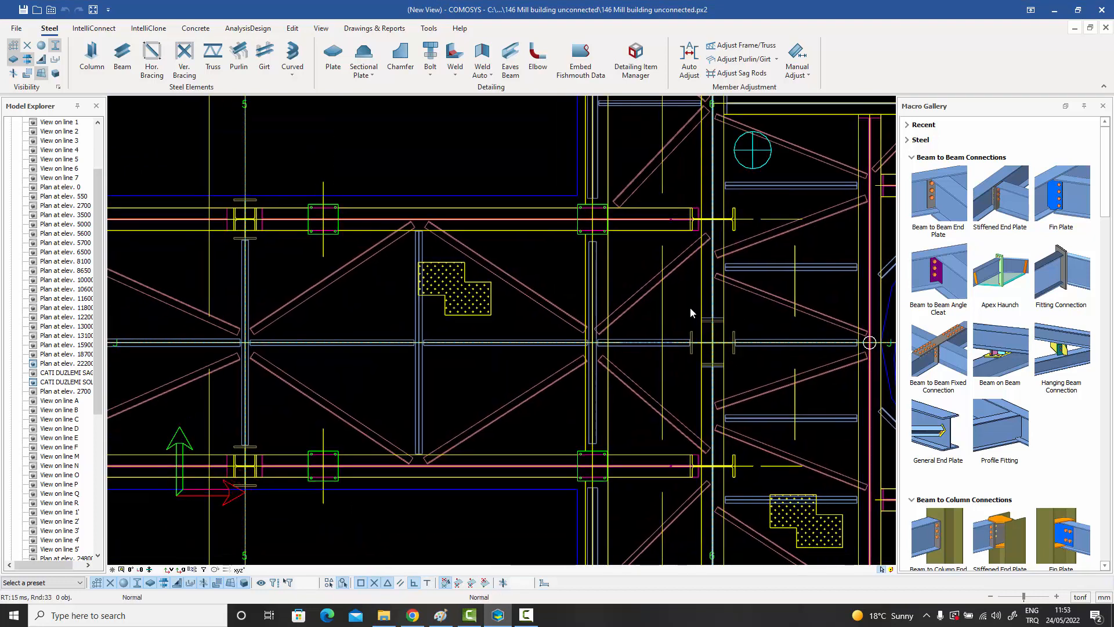
click(123, 64)
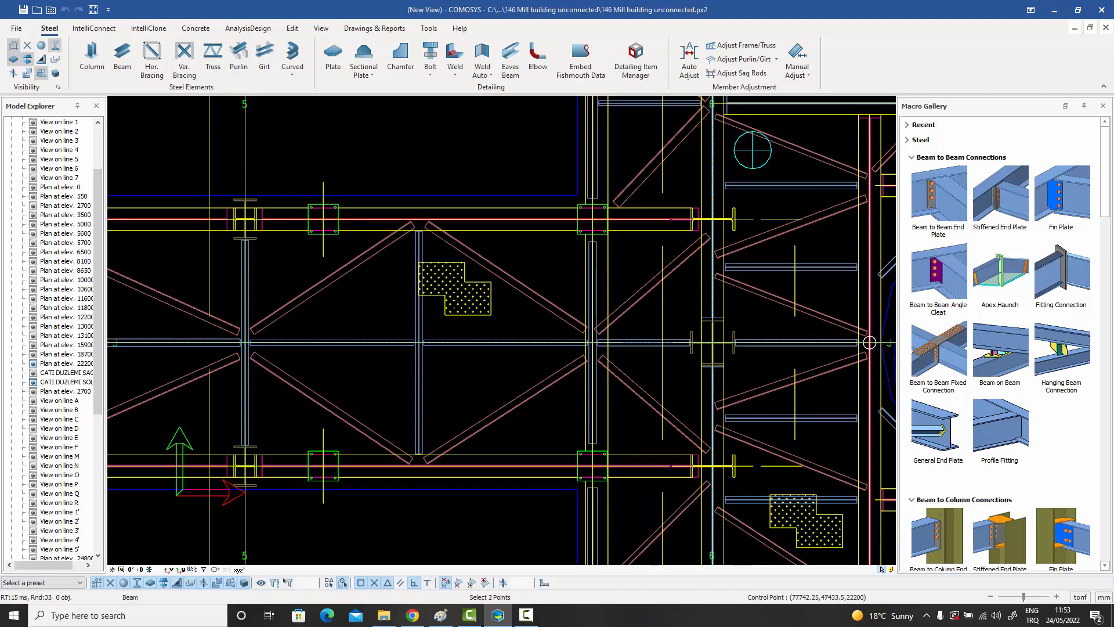
scroll(586, 229, up, 5)
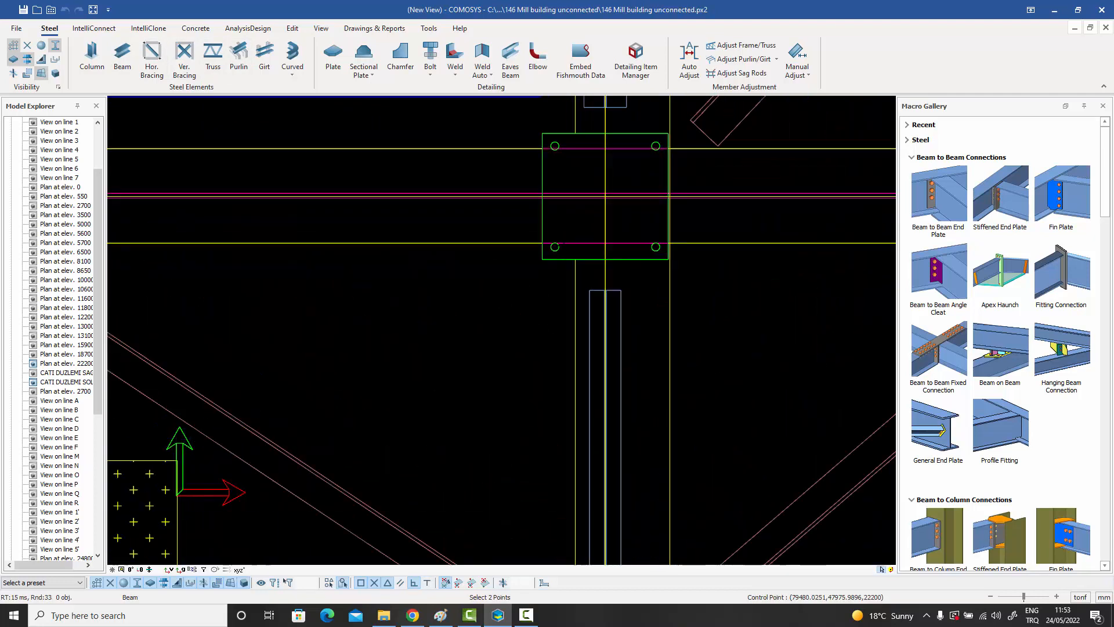
right_click(509, 271)
click(527, 281)
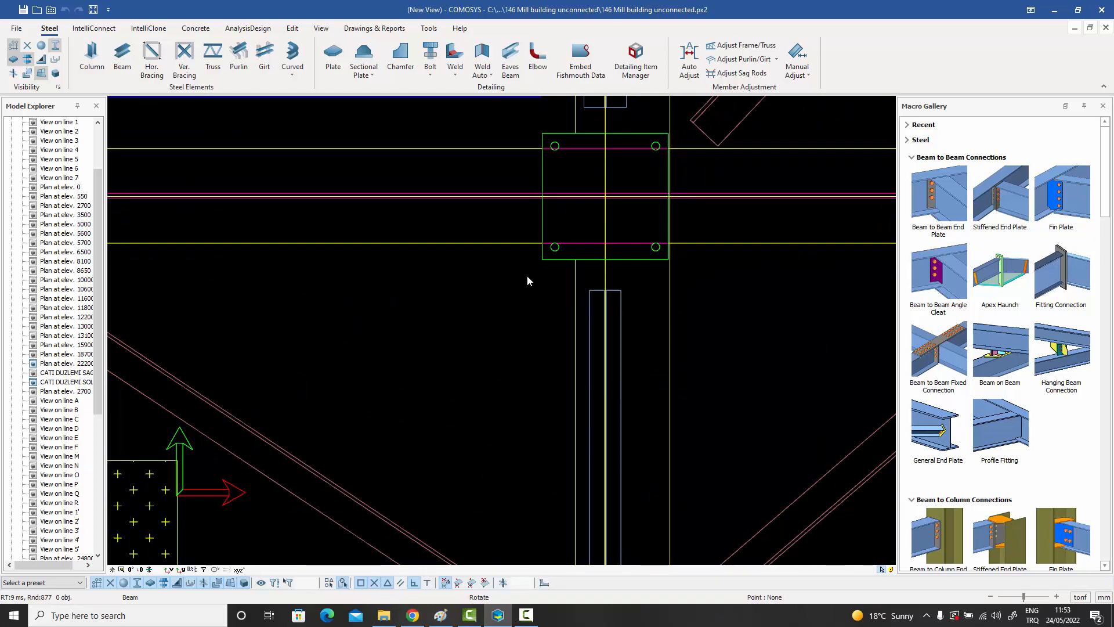
scroll(529, 279, down, 5)
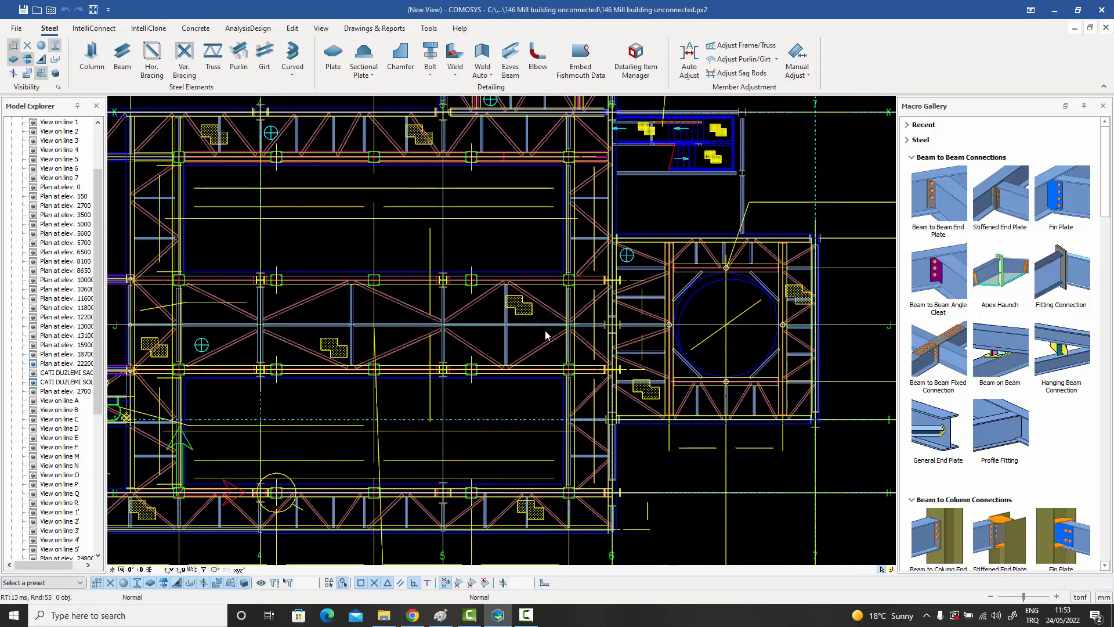
Hide layers of the DXF drawing solid, including L1_LOE_Dimensions, in its property editor and inspect the simplified plan.
middle_drag(546, 335, 570, 338)
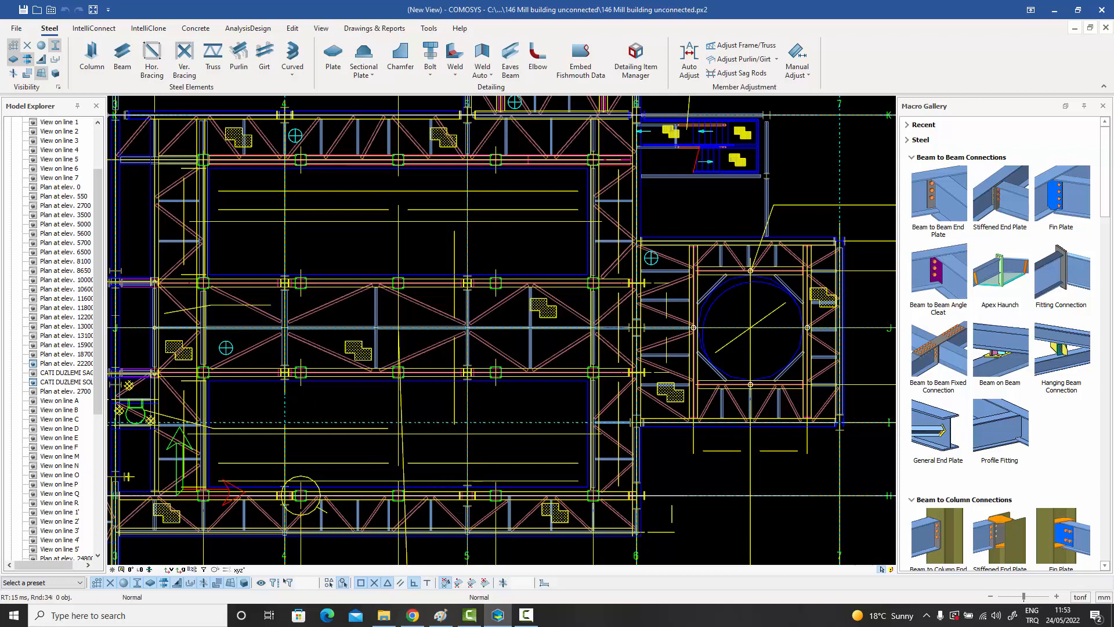
double_click(550, 320)
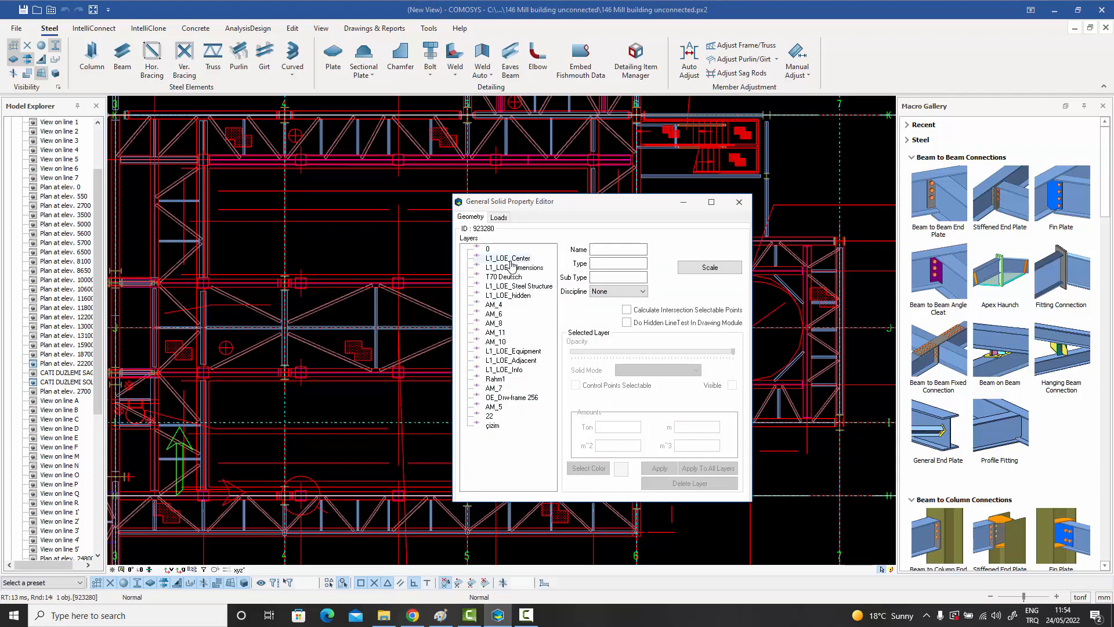
click(502, 313)
double_click(499, 305)
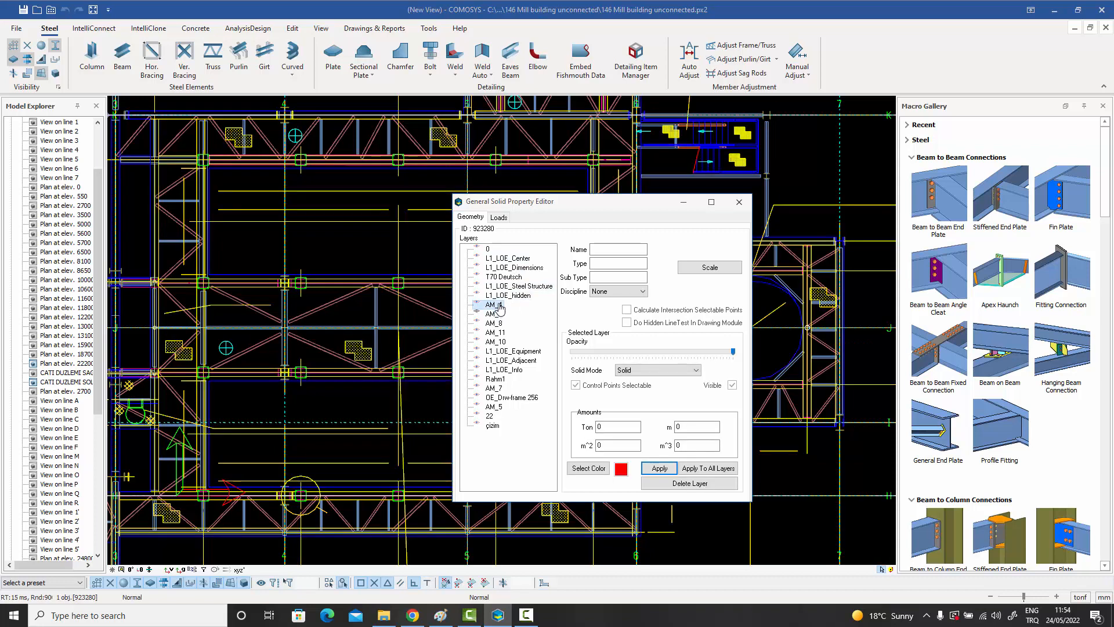
double_click(495, 286)
click(494, 271)
double_click(495, 272)
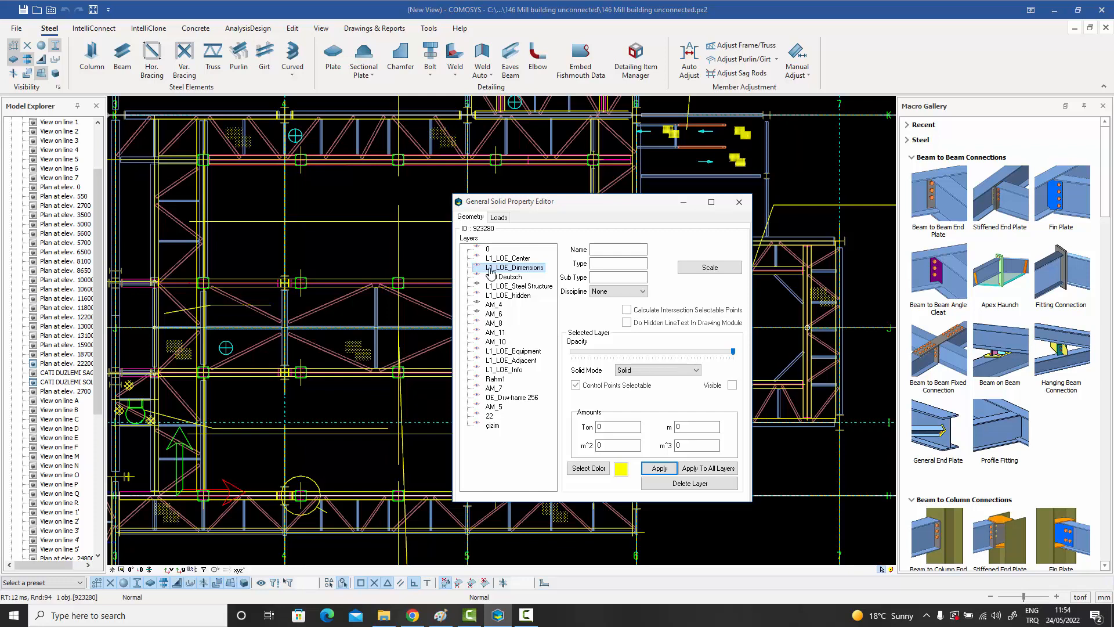
click(739, 201)
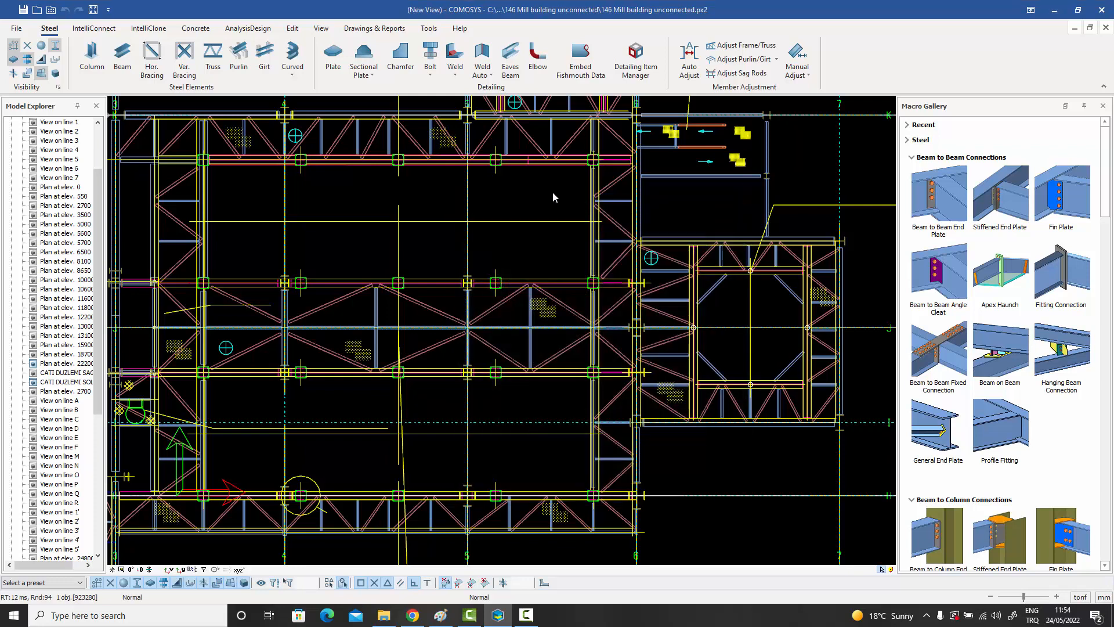
scroll(735, 169, up, 5)
scroll(740, 161, down, 5)
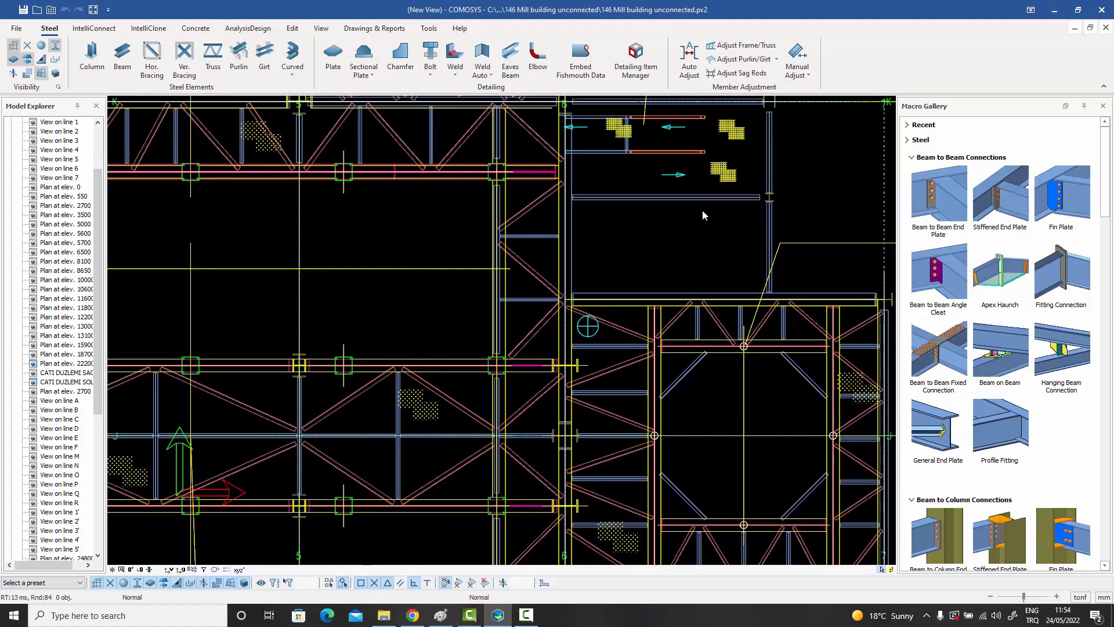
middle_drag(669, 274, 675, 244)
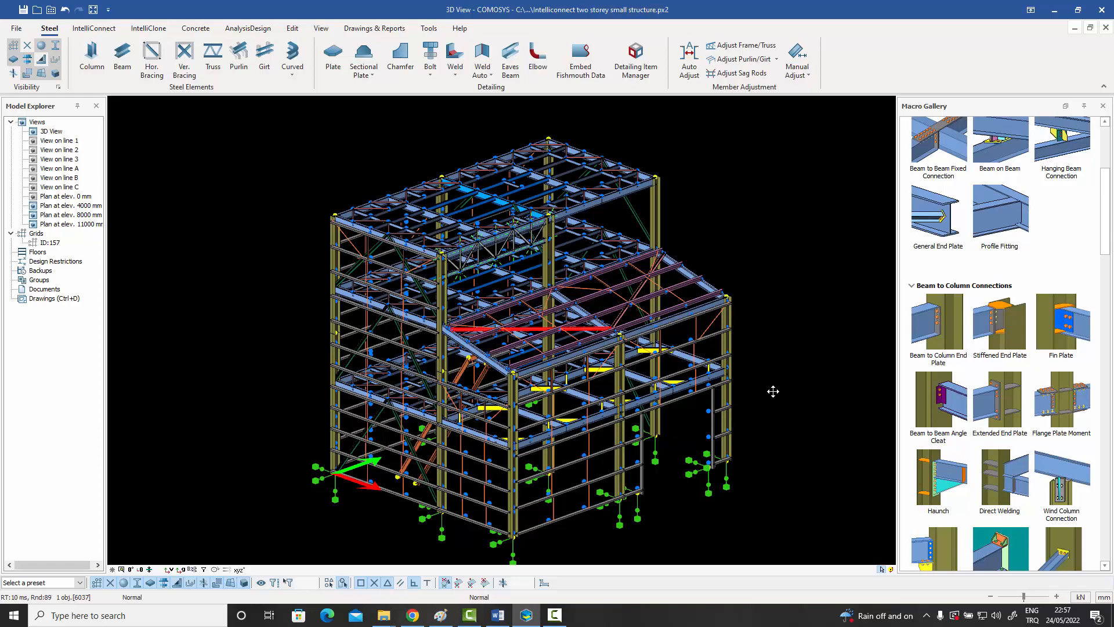
Examine the top roof of the two-storey structure, including its beams, columns and horizontal angle bracing.
middle_drag(620, 325, 651, 309)
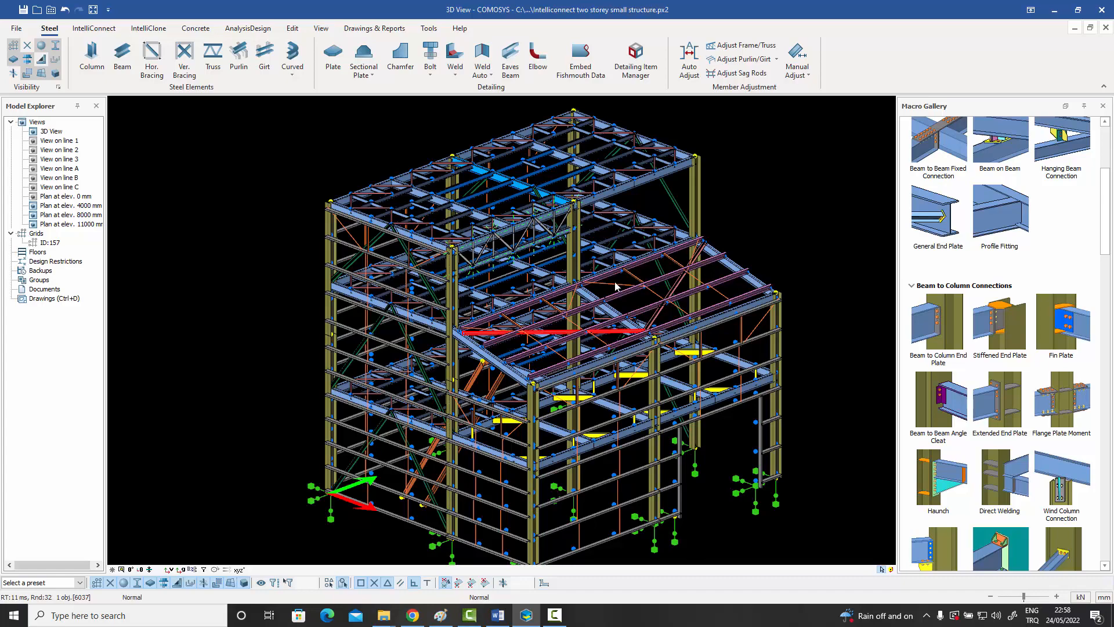
middle_drag(510, 204, 538, 239)
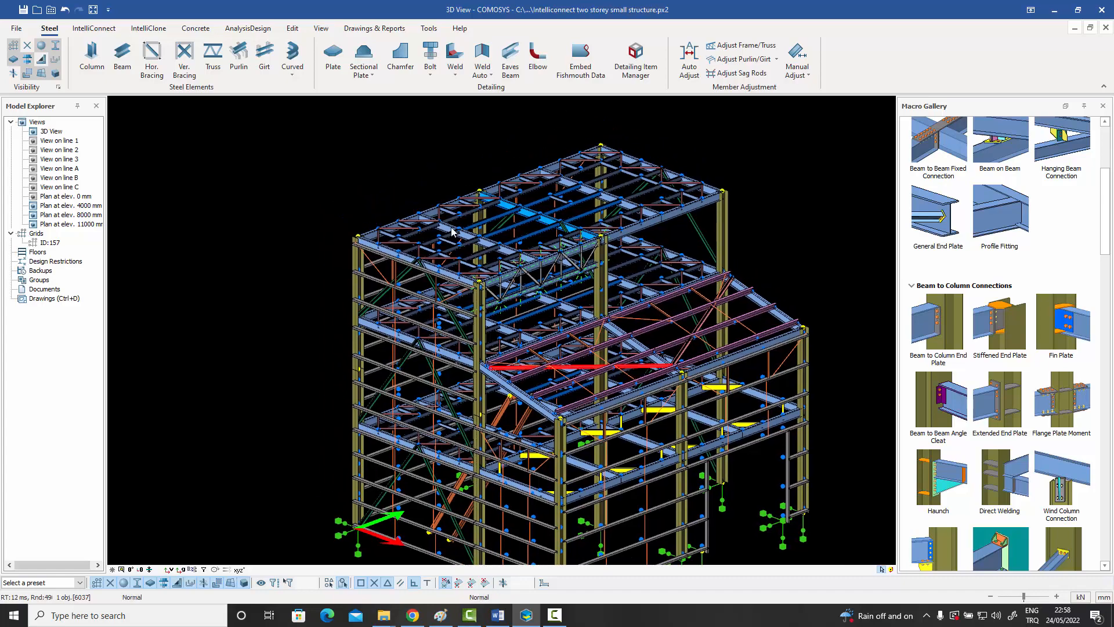
scroll(449, 232, up, 3)
scroll(294, 247, up, 1)
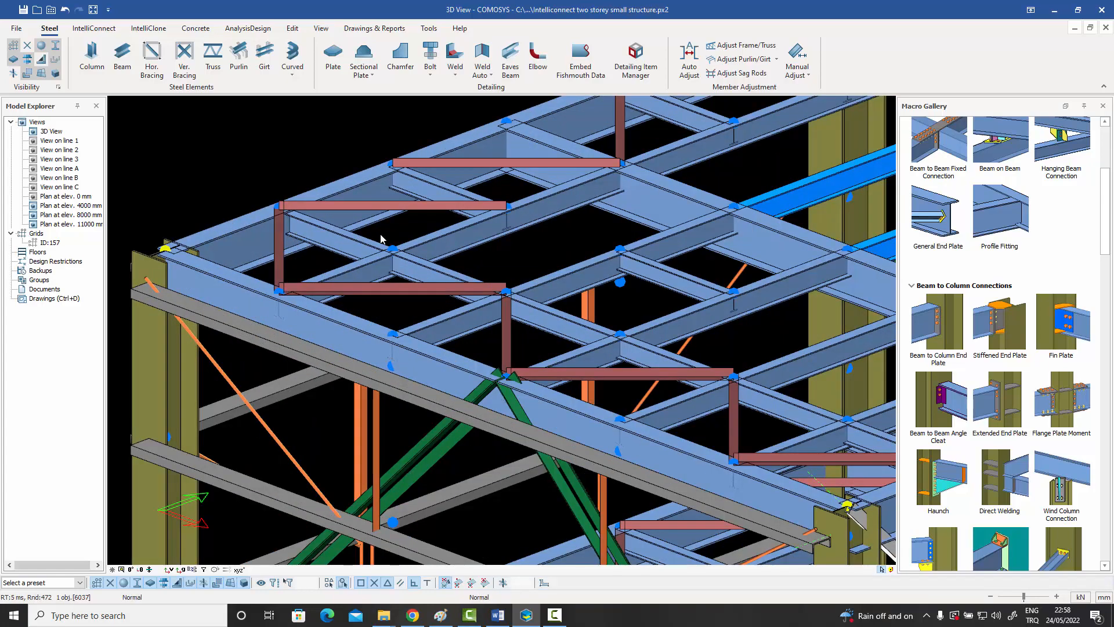
scroll(391, 286, up, 2)
mouse_move(419, 284)
middle_down()
mouse_move(340, 348)
mouse_move(465, 305)
mouse_move(393, 350)
mouse_move(473, 344)
mouse_move(400, 377)
middle_up()
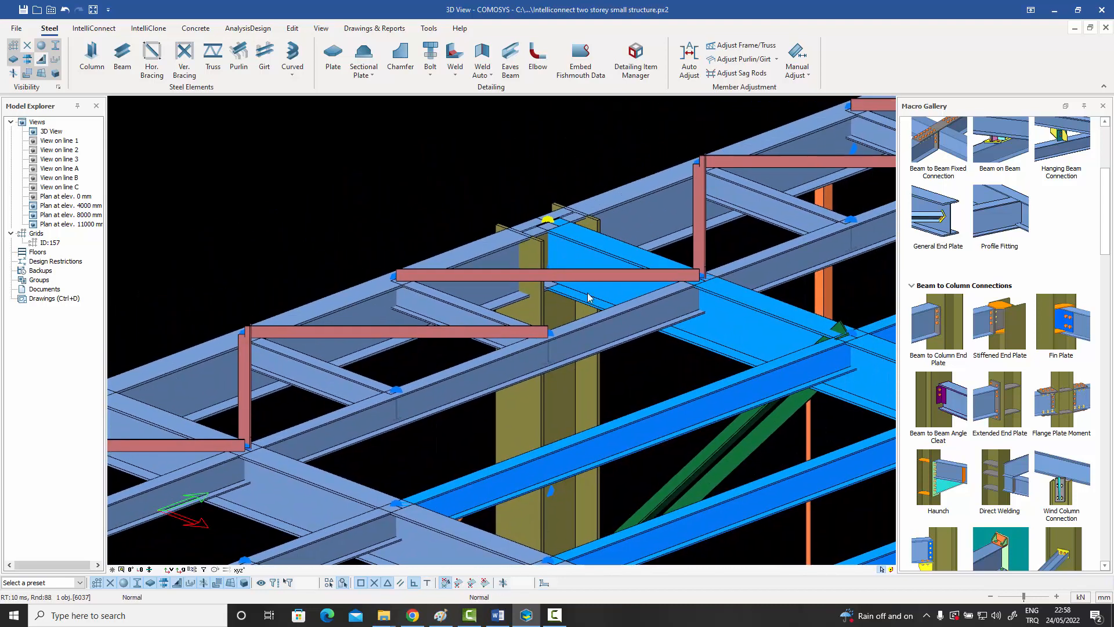
middle_drag(591, 292, 423, 351)
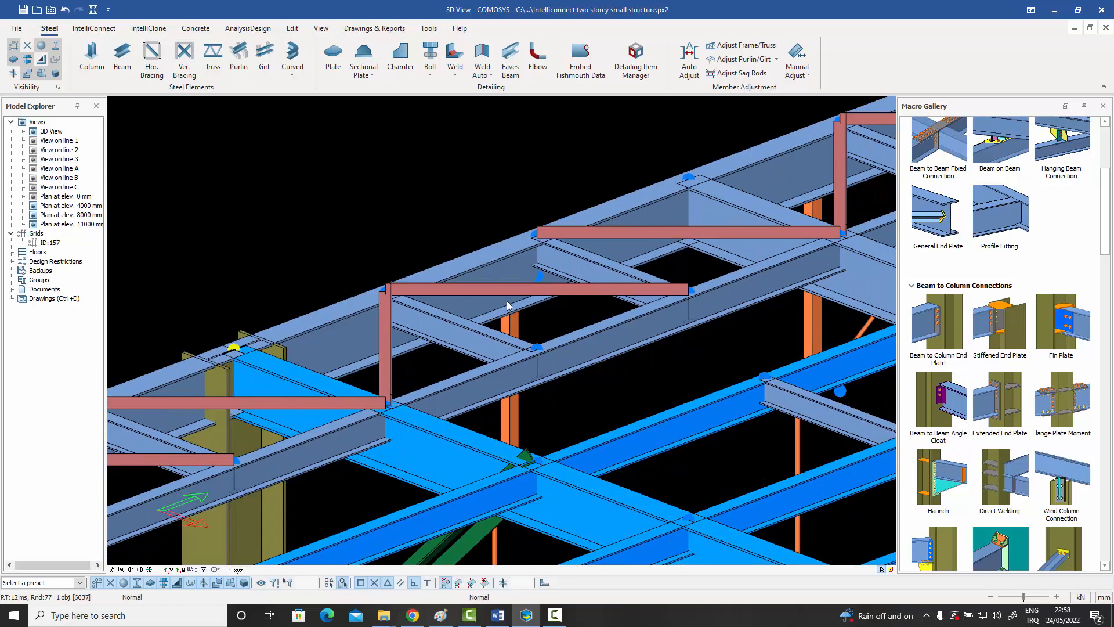
scroll(505, 306, down, 5)
scroll(400, 348, up, 5)
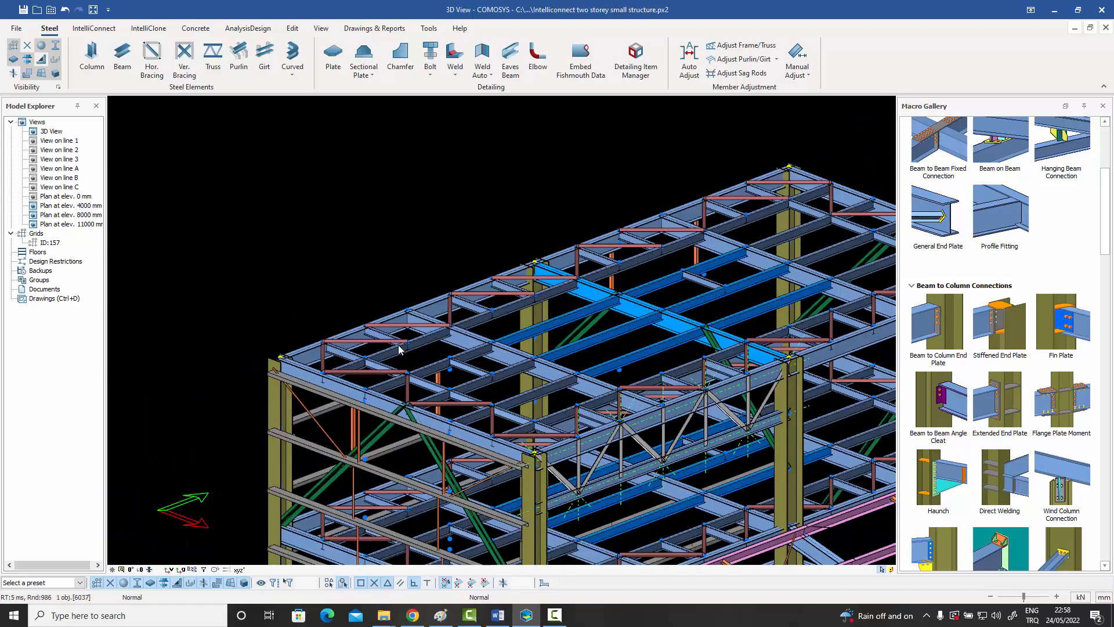
middle_drag(348, 332, 323, 314)
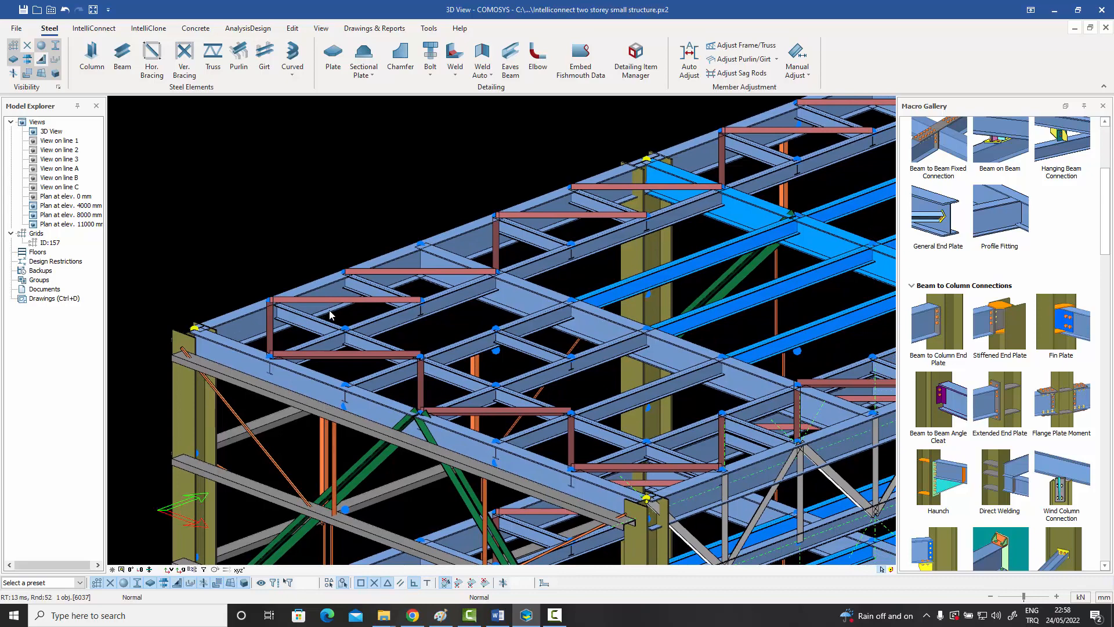
Set the out-of-plane offset of the L60*6 roof bracing member near the corner column to 80.
scroll(269, 315, up, 4)
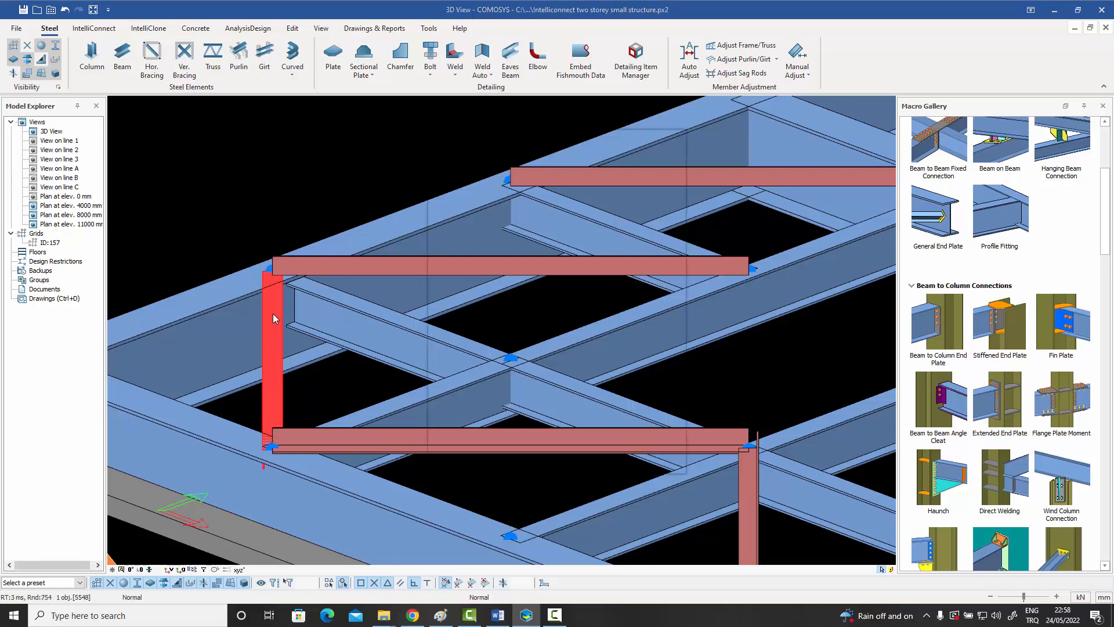
double_click(274, 318)
text(80)
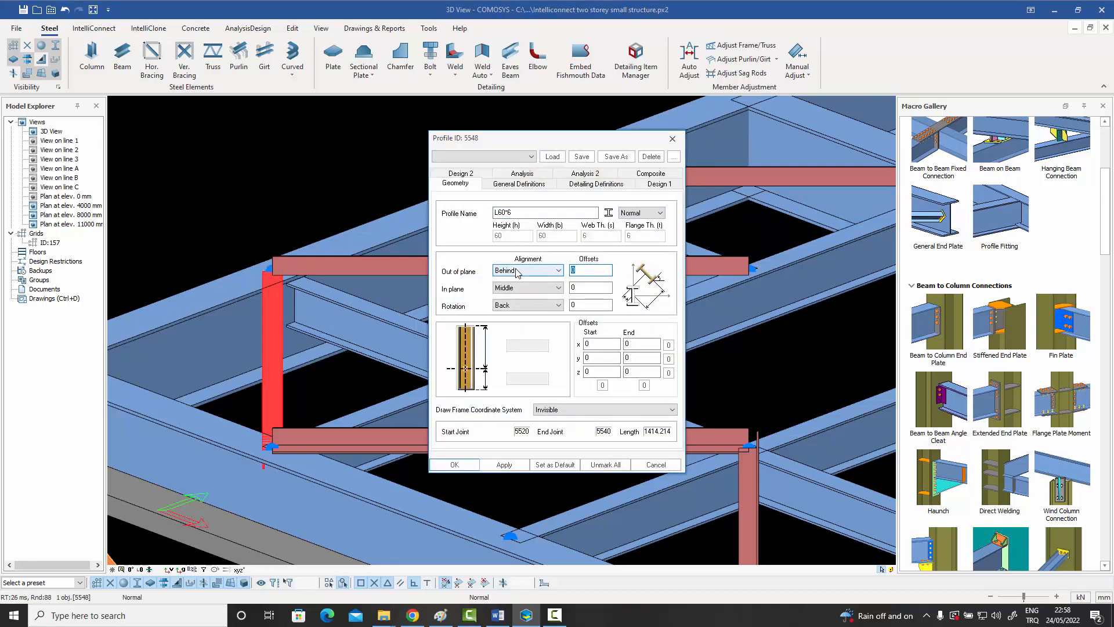
click(454, 464)
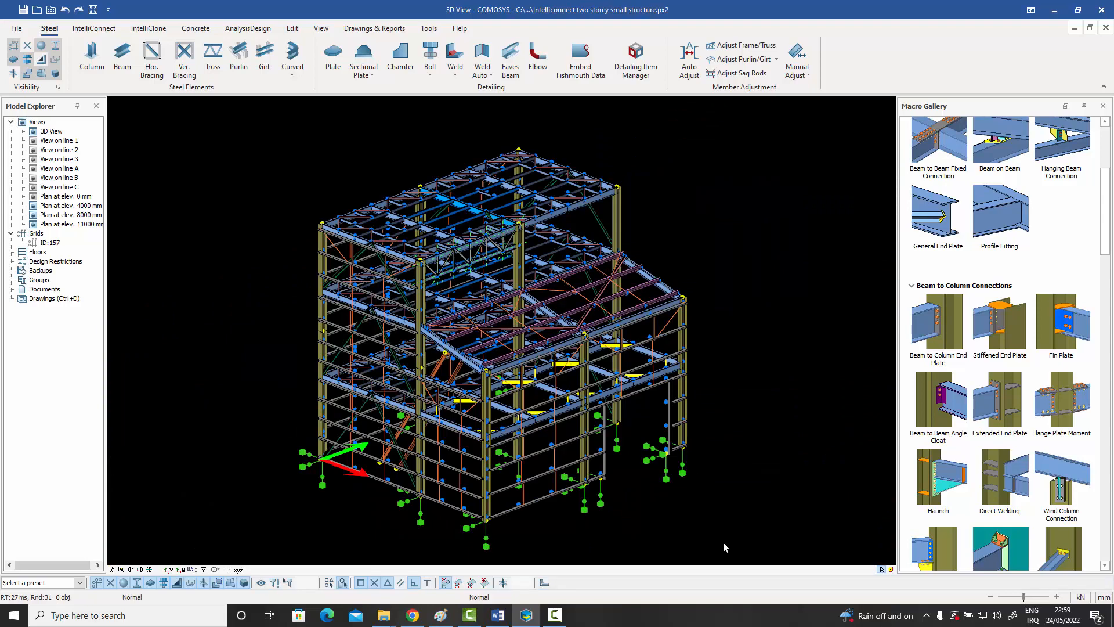
Select all horizontal braces in the two-storey model by grouping the selected profiles by beam group instead of section name.
drag(727, 540, 223, 124)
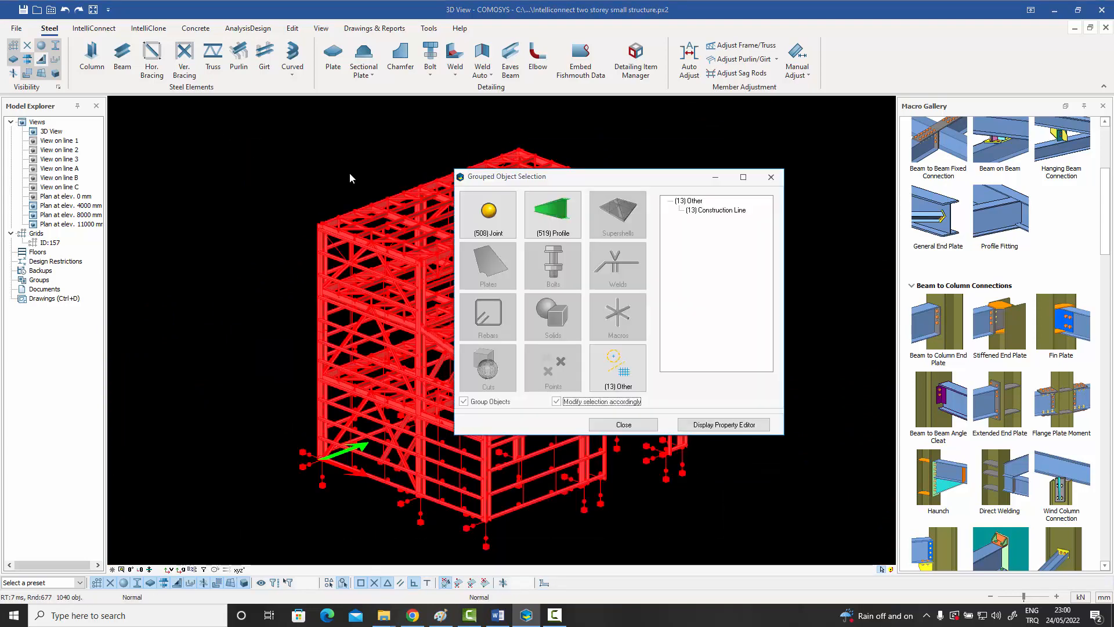
click(548, 210)
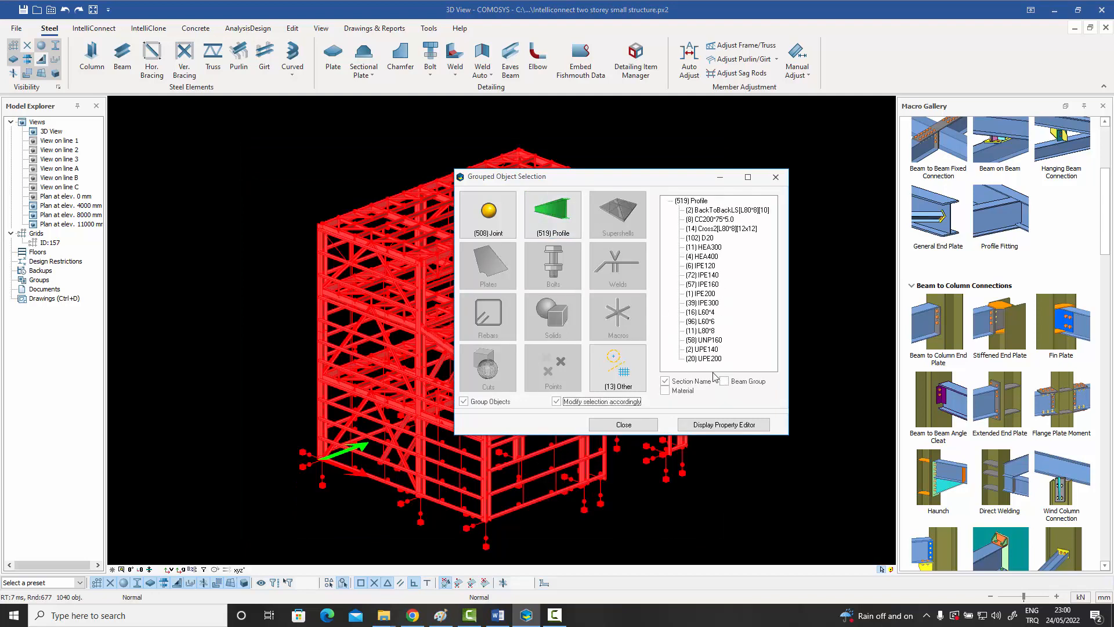
click(685, 382)
click(726, 382)
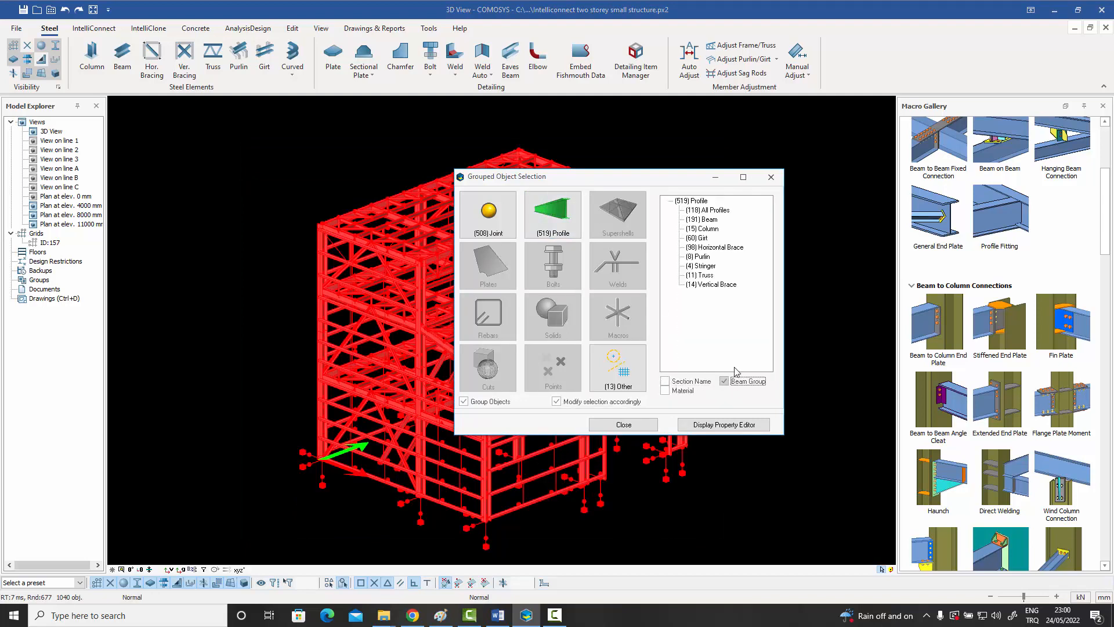
double_click(719, 249)
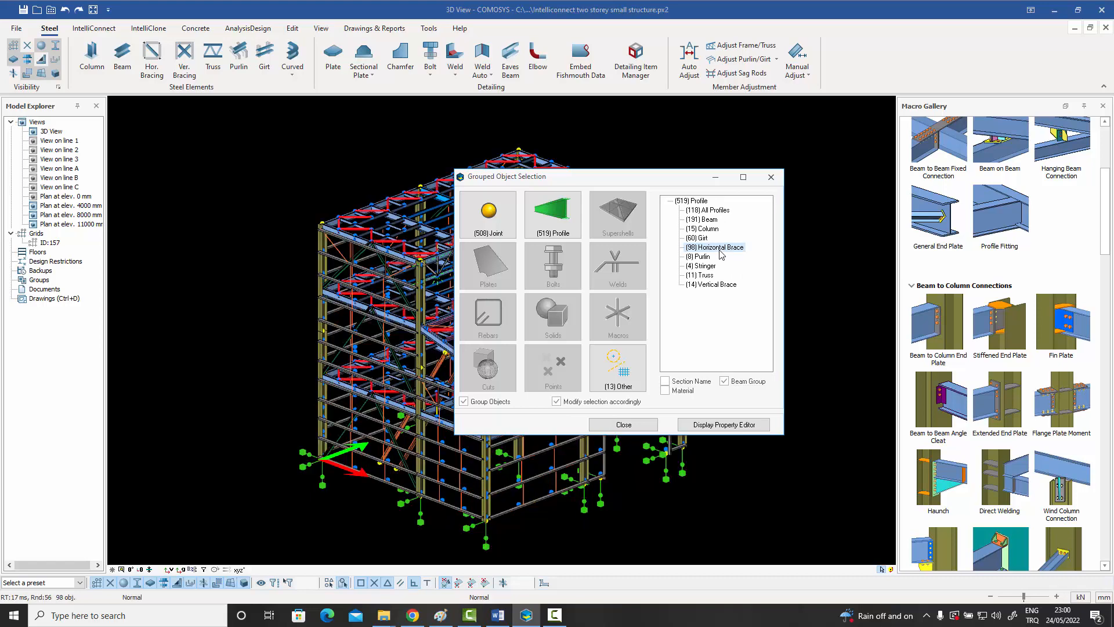
click(672, 139)
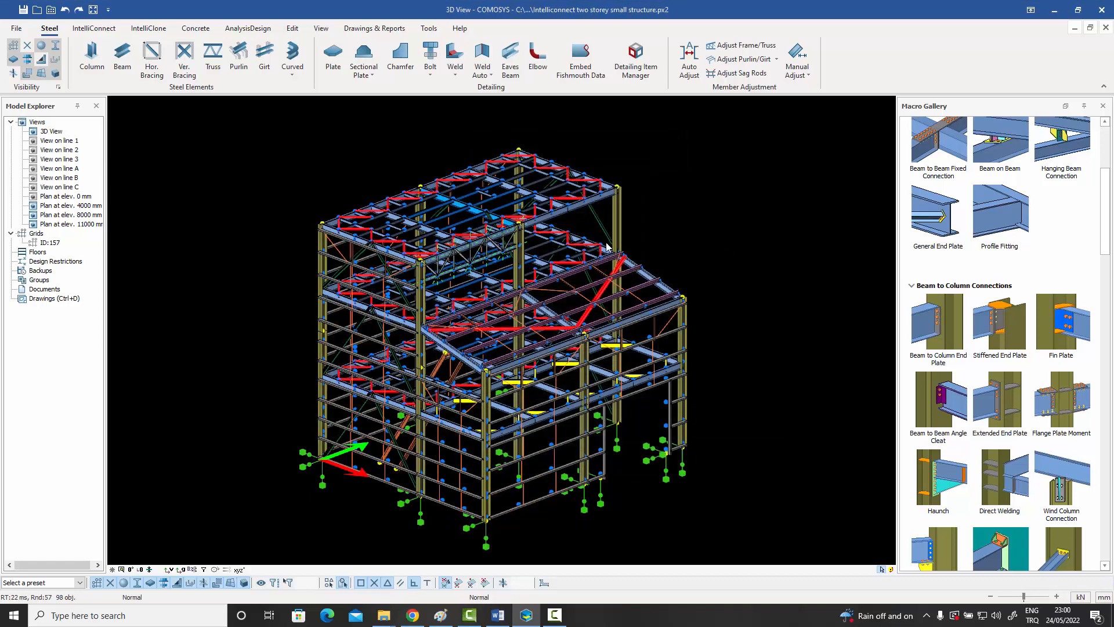
Run Auto Adjust on the selected members with the existing horizontal bracing settings.
click(690, 61)
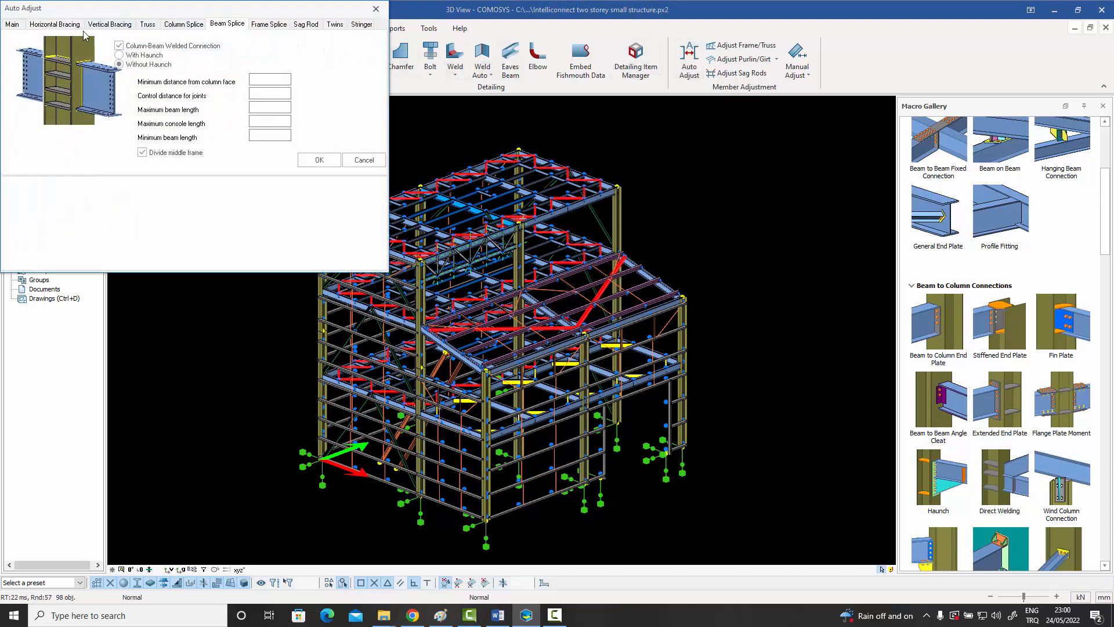
click(65, 27)
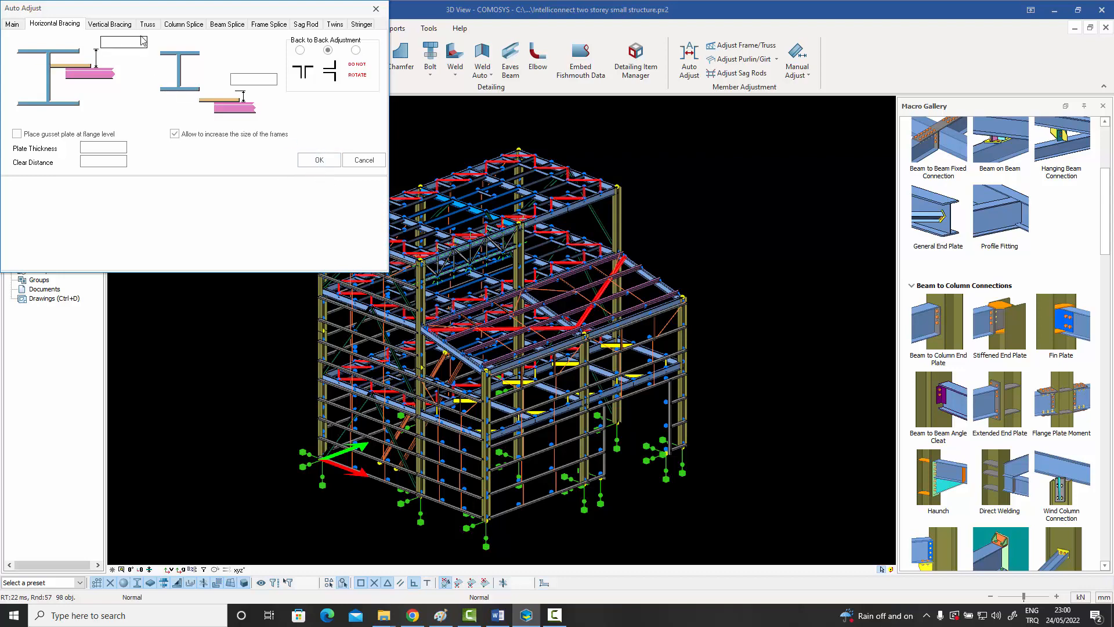
click(321, 162)
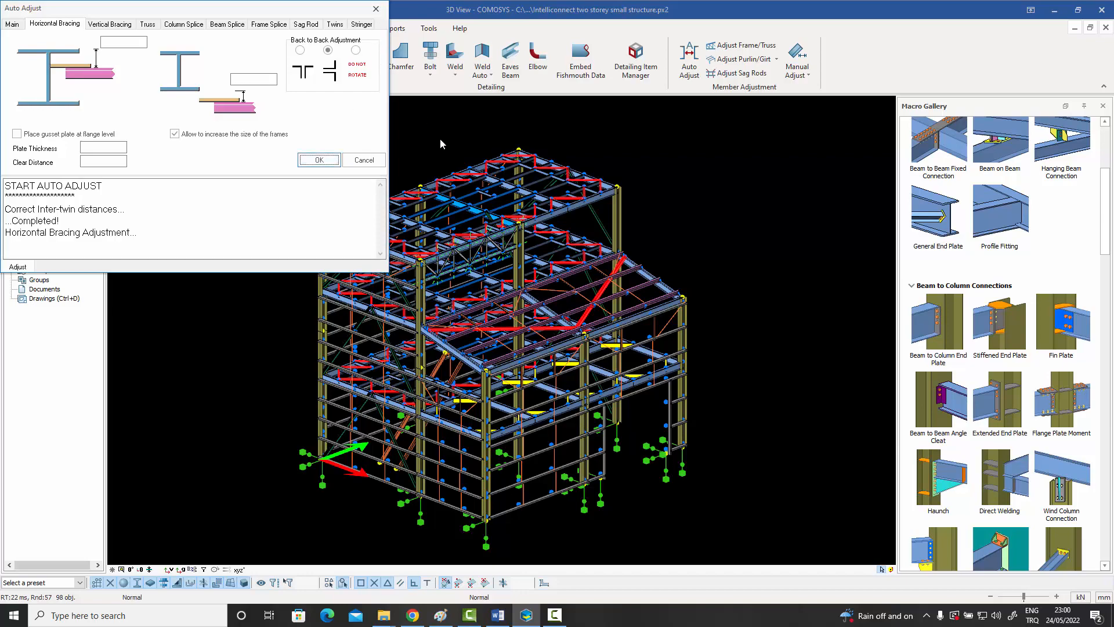
click(376, 10)
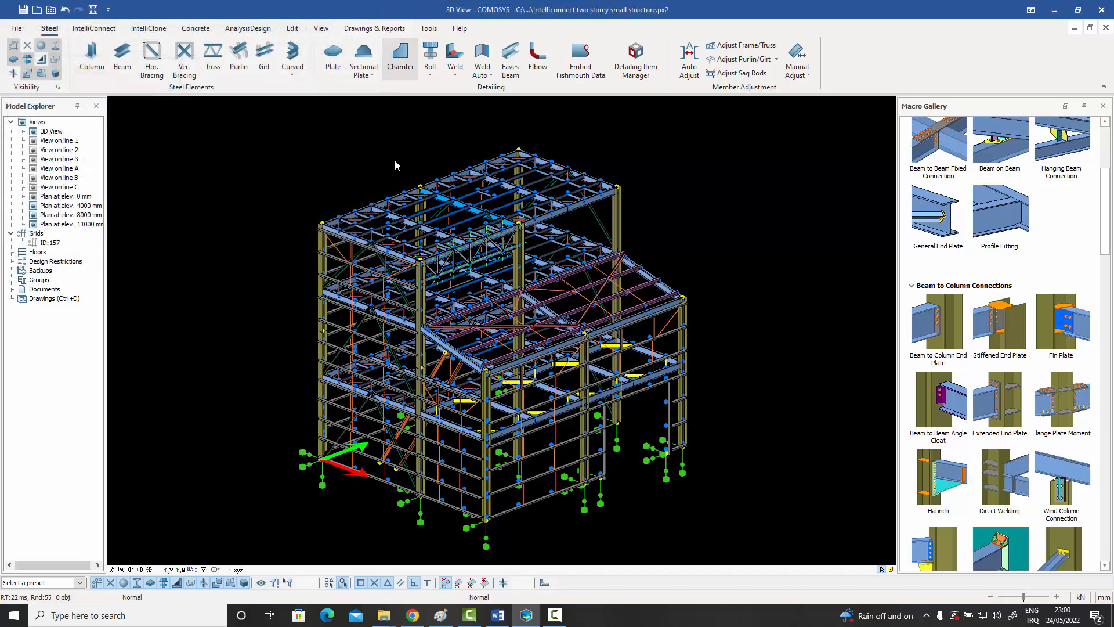
Examine the adjusted horizontal bracing across the top roof and the lower sloping roof.
scroll(363, 216, up, 3)
scroll(352, 218, up, 5)
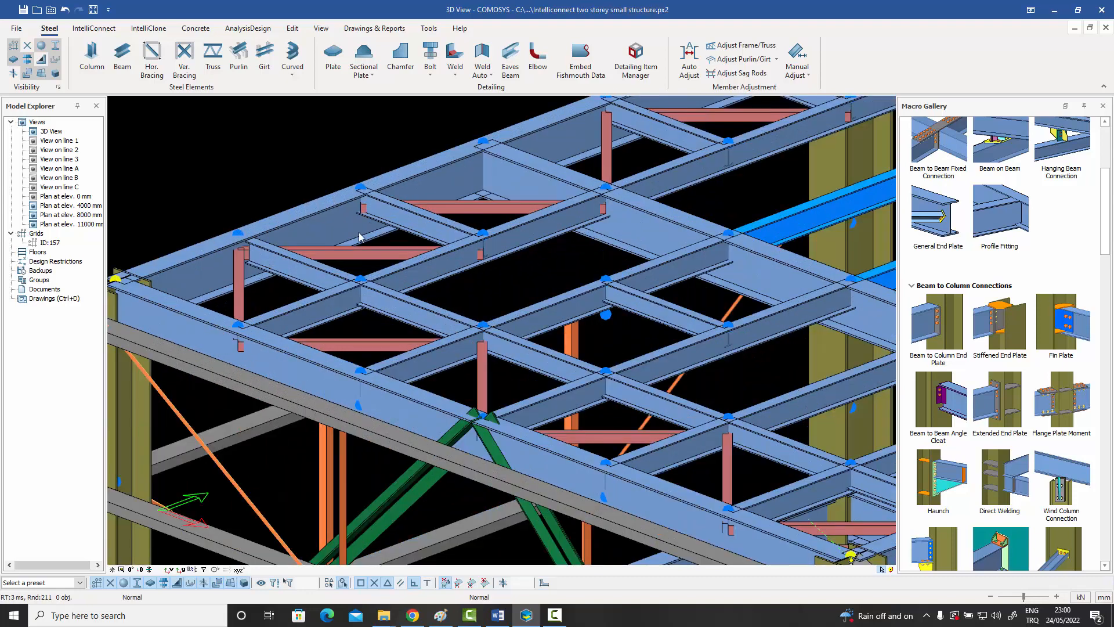
middle_drag(428, 229, 150, 355)
middle_drag(514, 232, 309, 329)
middle_drag(527, 264, 322, 321)
scroll(451, 267, down, 6)
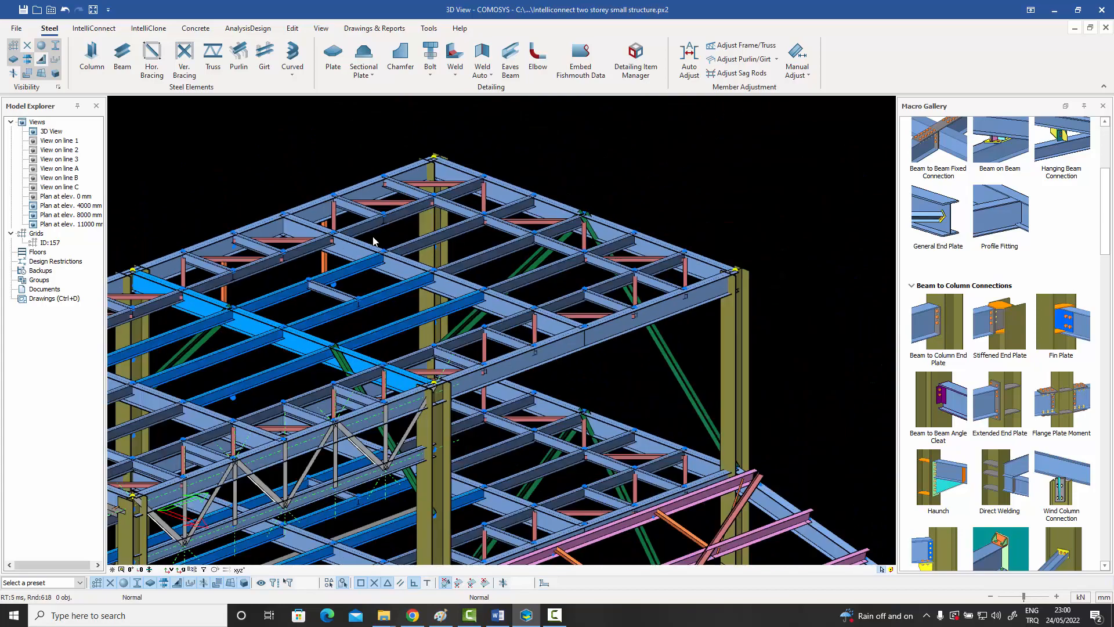
middle_drag(386, 291, 510, 233)
scroll(423, 252, down, 1)
middle_drag(460, 272, 607, 190)
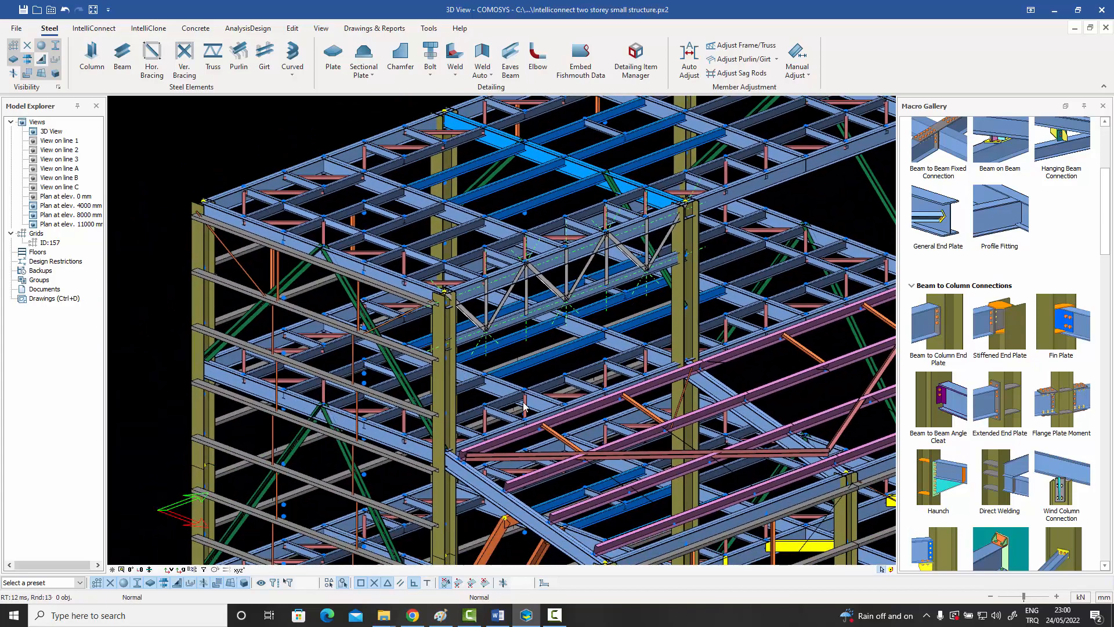
middle_drag(697, 325, 599, 339)
scroll(599, 340, down, 6)
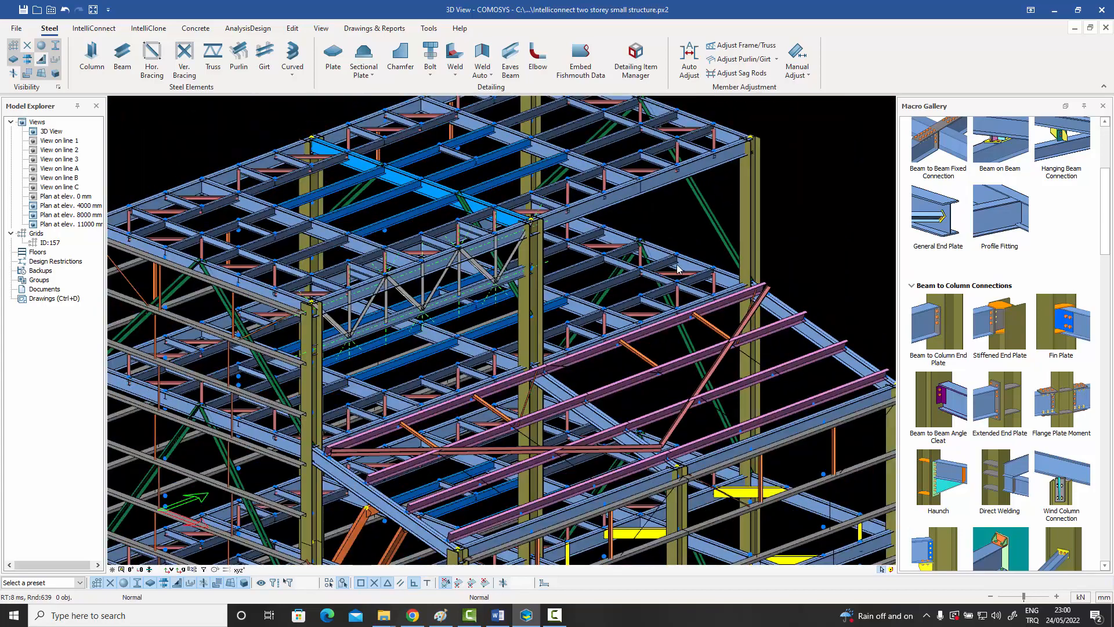
scroll(622, 299, up, 3)
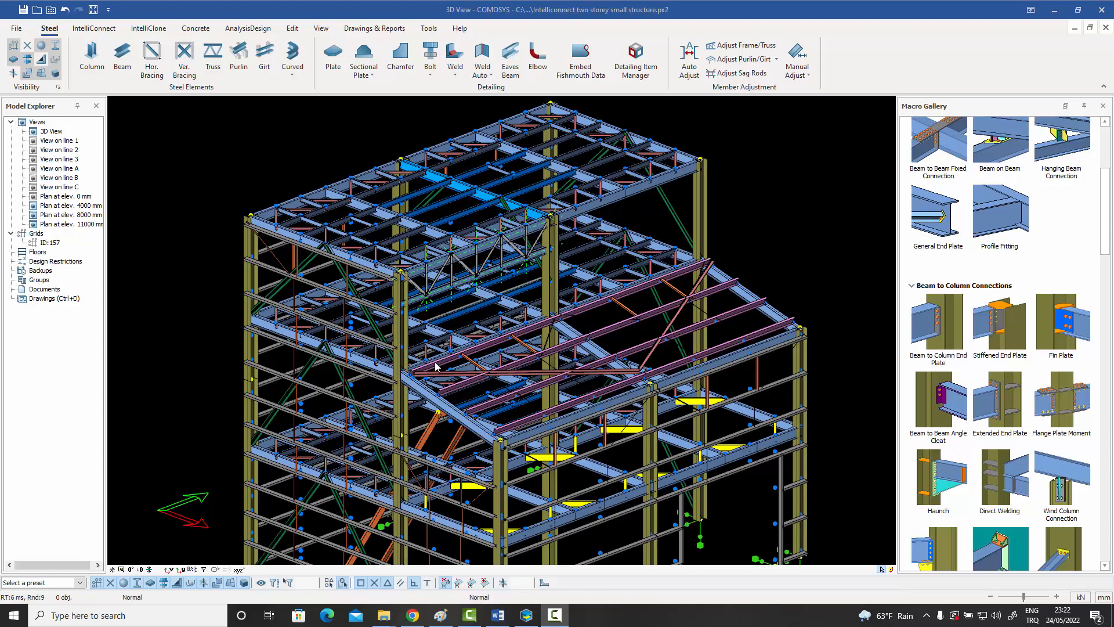
Inspect where the two green vertical braces meet the top edge beam at midspan, selecting each brace and the beam.
scroll(309, 266, up, 5)
click(314, 258)
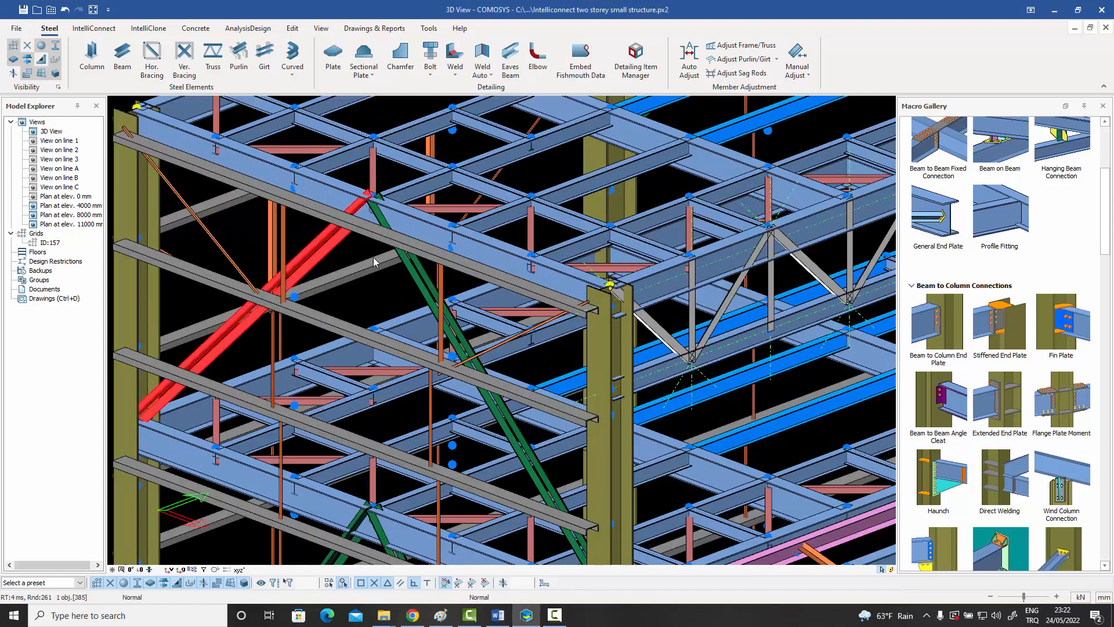
click(415, 272)
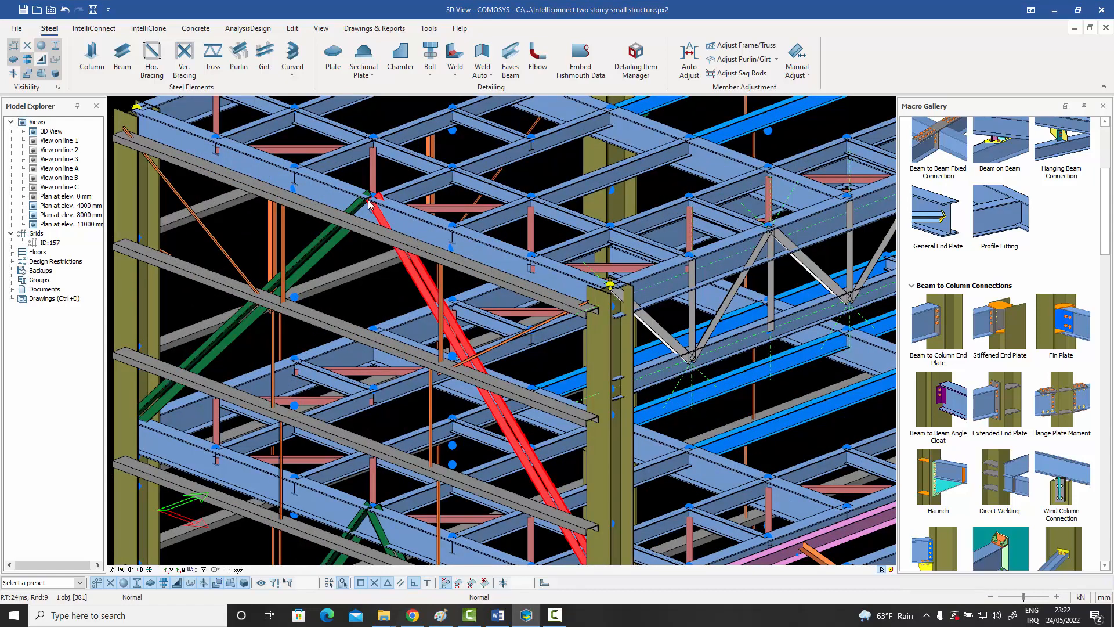
middle_drag(371, 204, 364, 244)
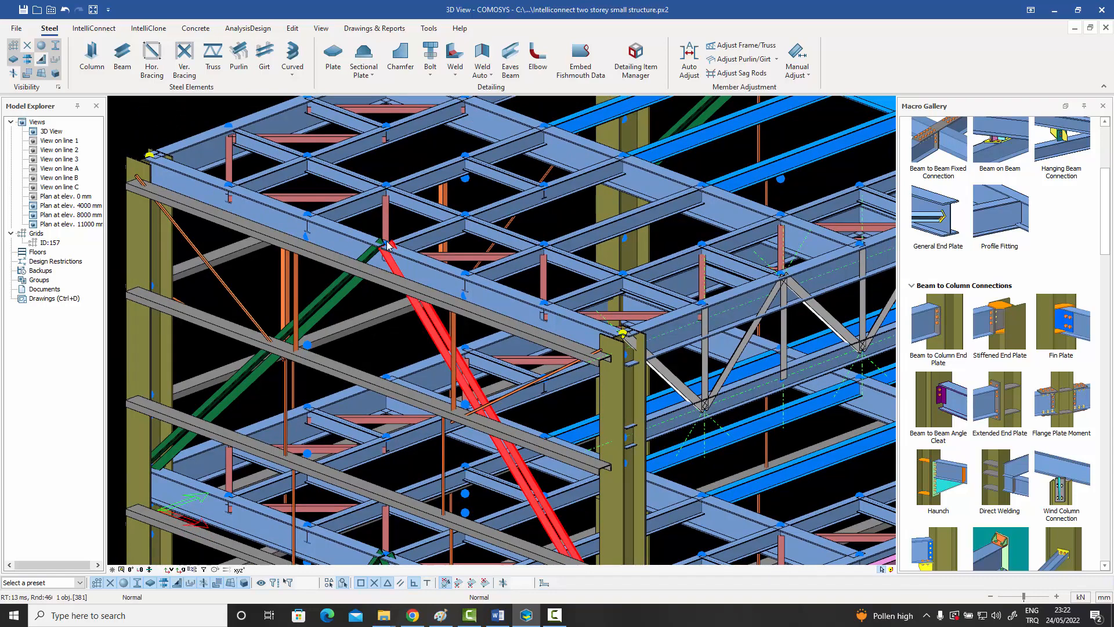
scroll(388, 249, up, 5)
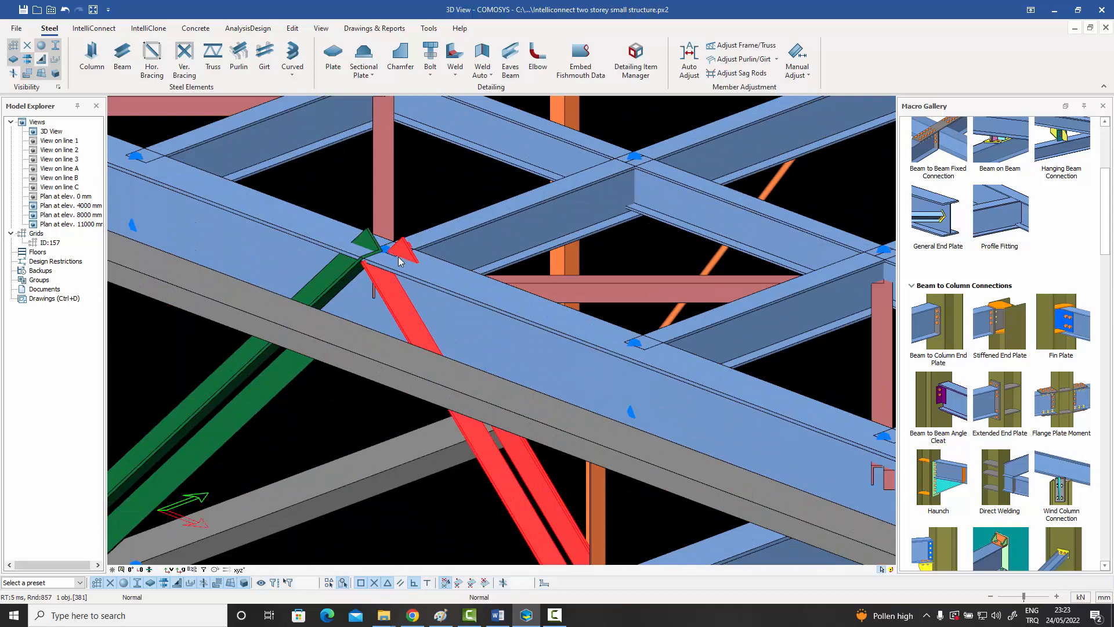
click(452, 332)
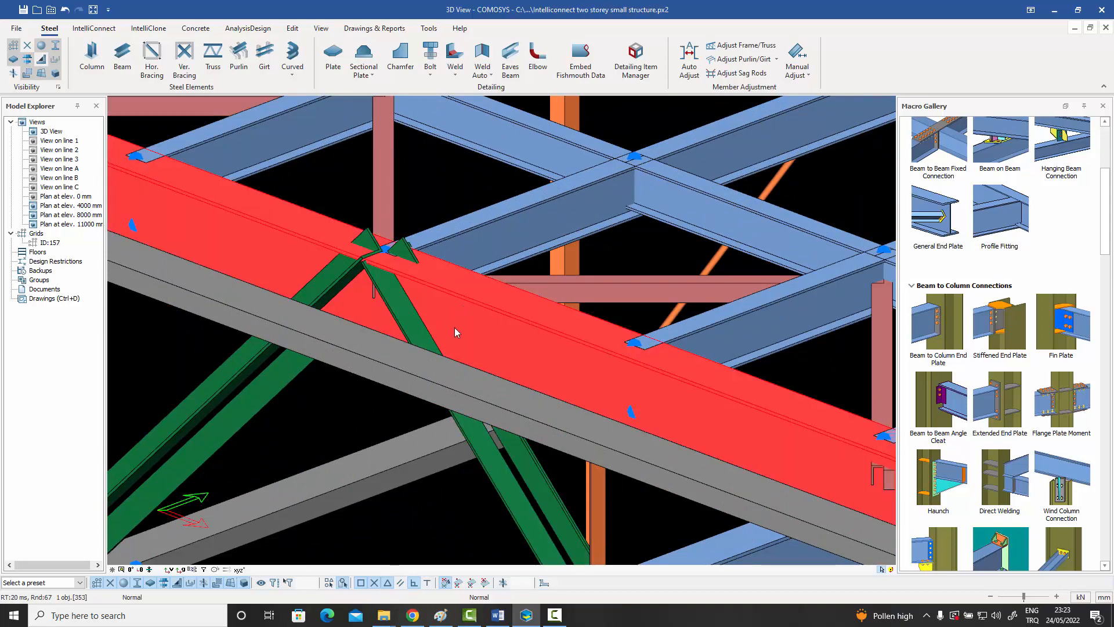
scroll(454, 329, down, 5)
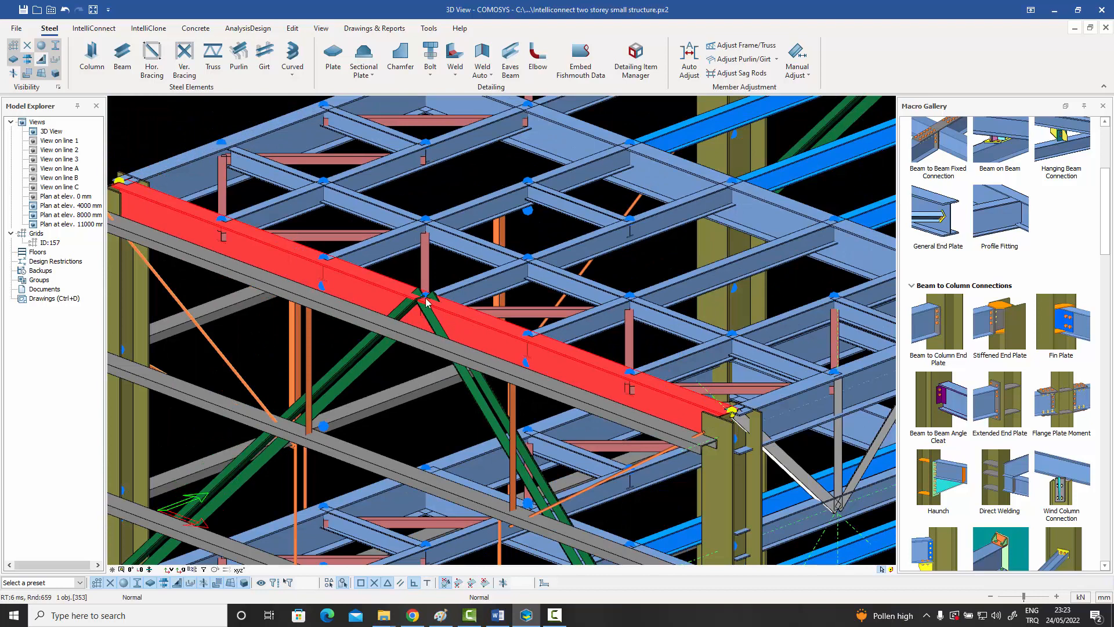
click(468, 381)
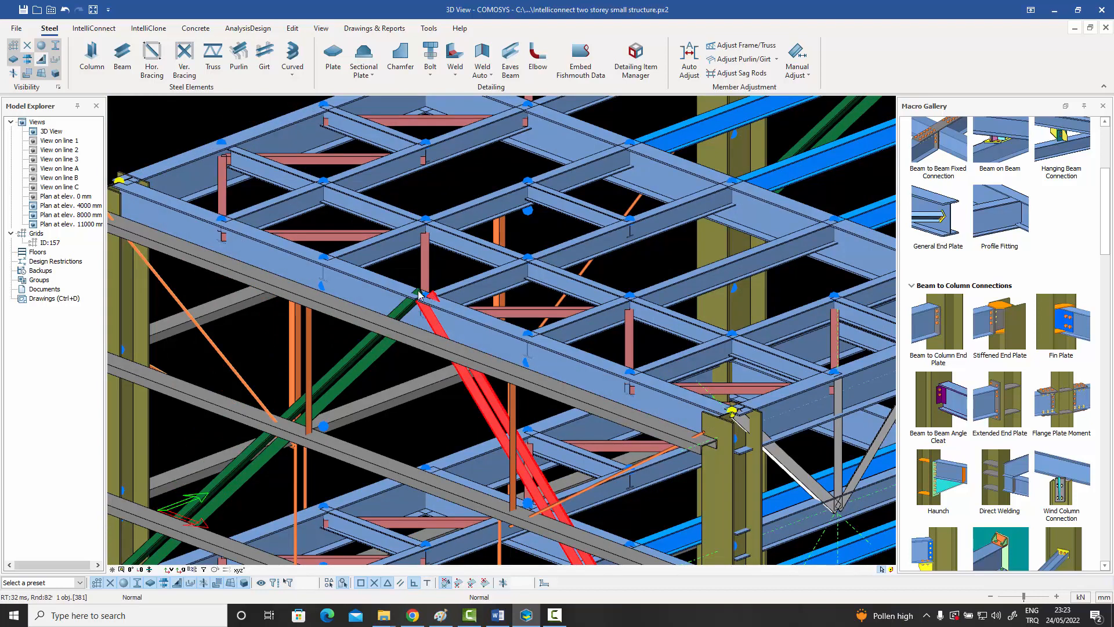
middle_drag(429, 299, 442, 262)
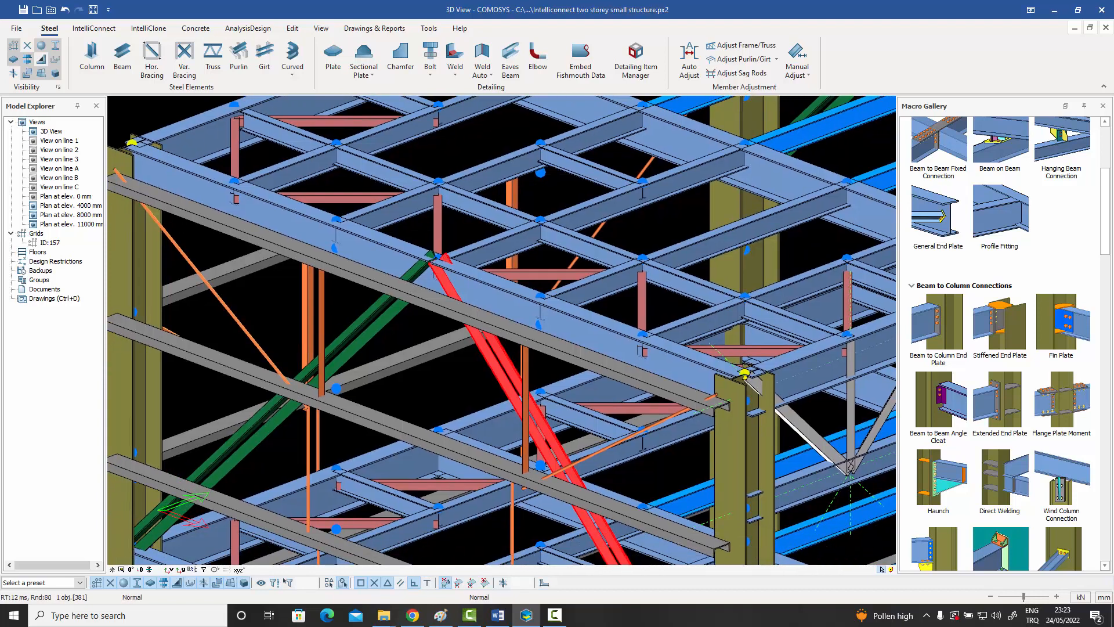
click(385, 315)
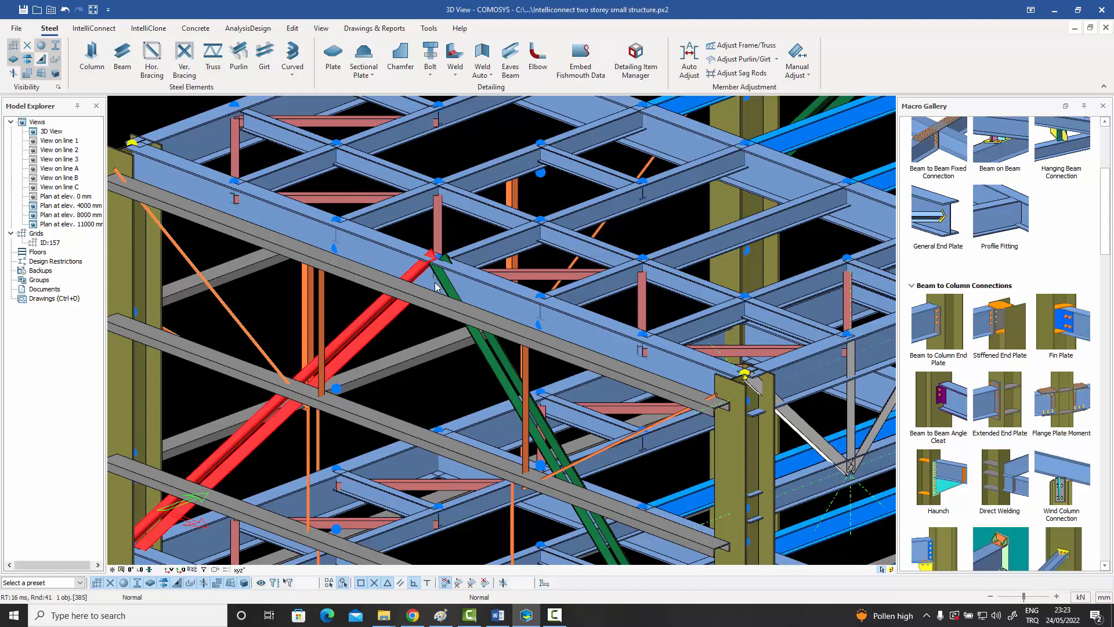
Inspect the lower end of the top-storey vertical brace at the corner column, plus the brace end at the column base.
scroll(440, 288, down, 3)
scroll(435, 323, up, 2)
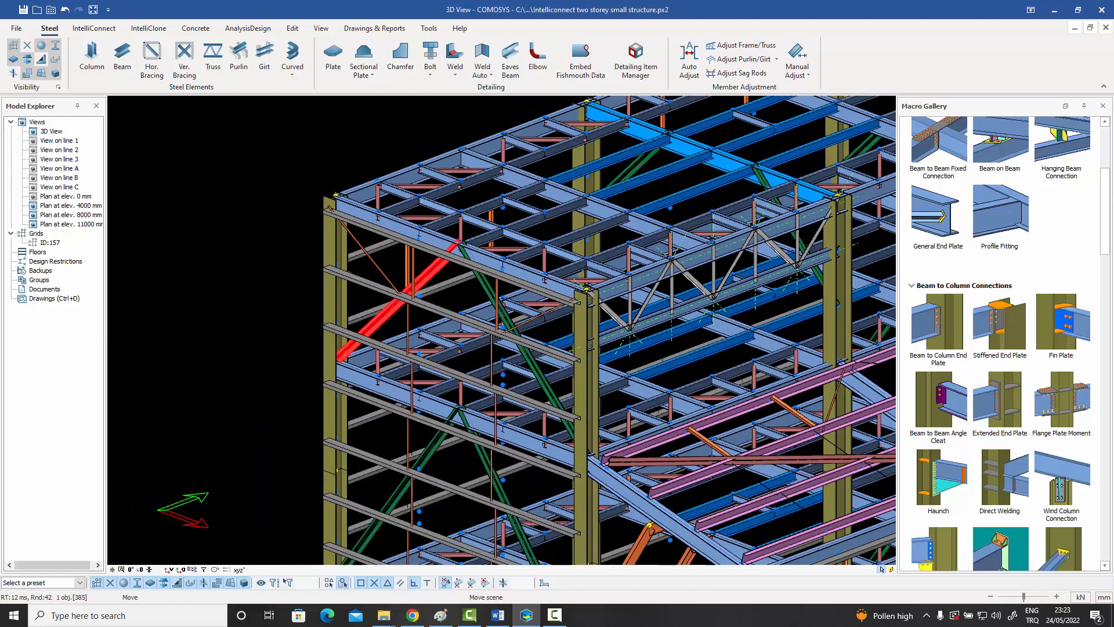
scroll(317, 336, up, 4)
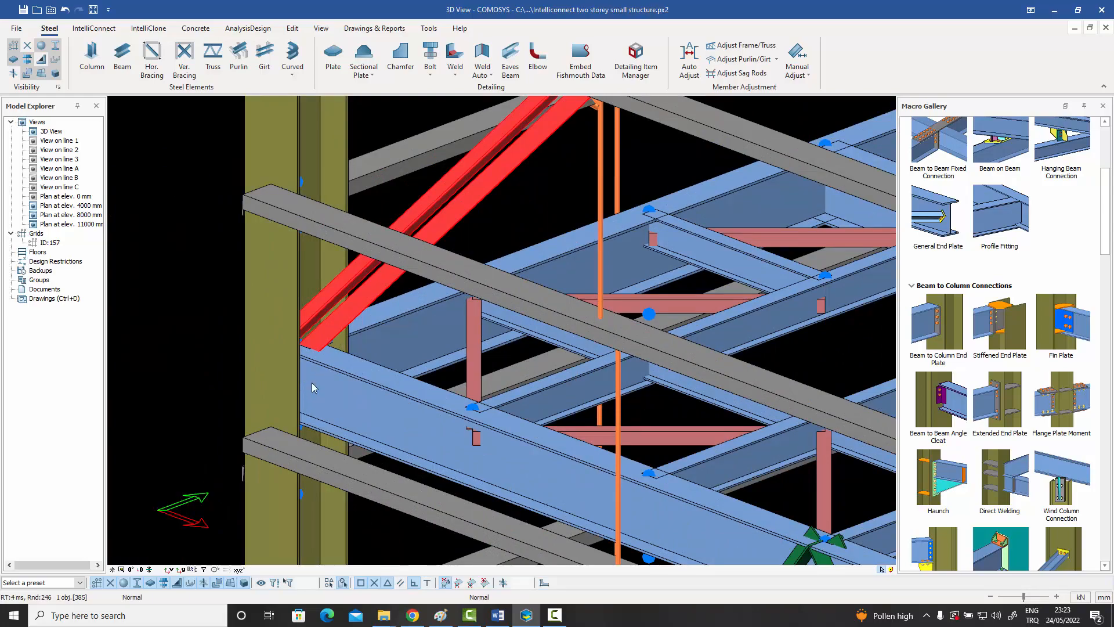
scroll(312, 387, down, 6)
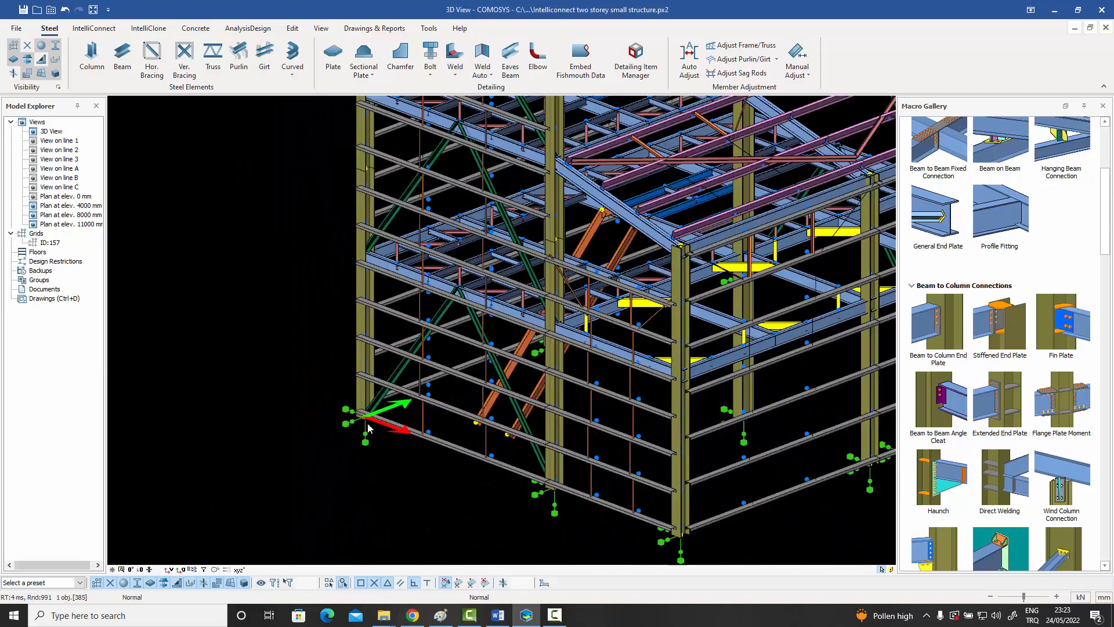
scroll(374, 386, up, 5)
scroll(373, 383, down, 4)
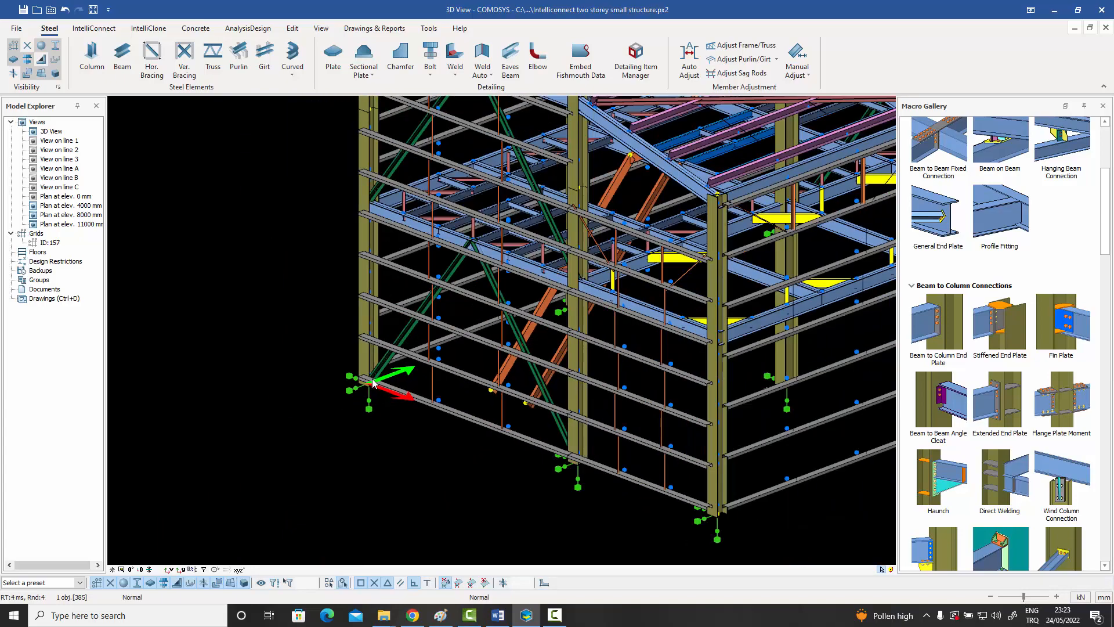
scroll(373, 383, down, 4)
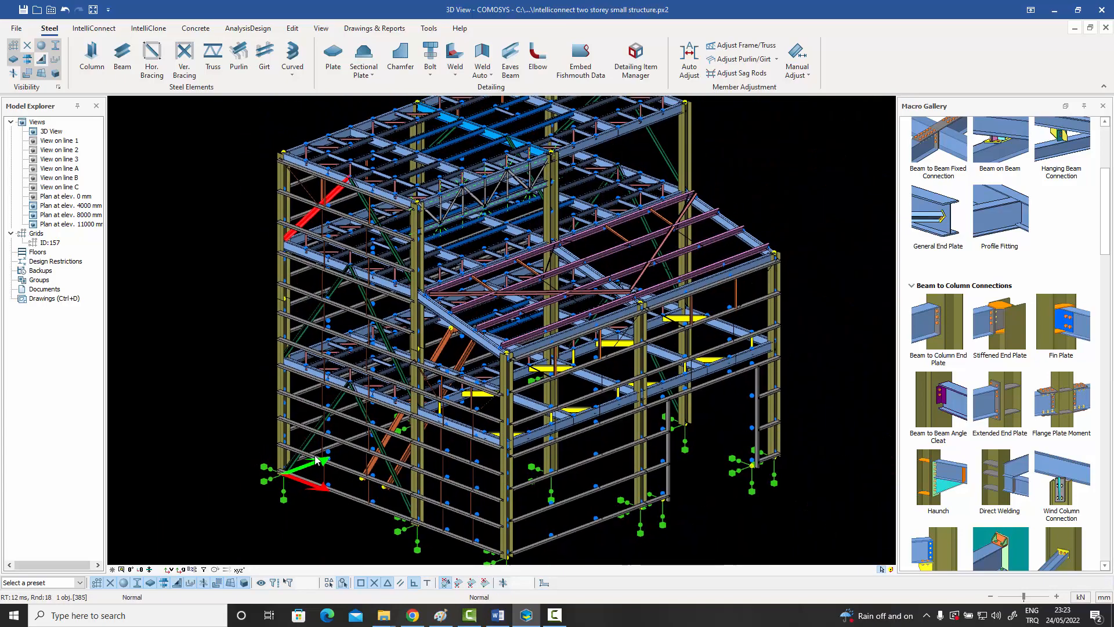
scroll(315, 456, down, 1)
Select all vertical braces in the model by grouping the selected profiles by beam group, and close their property editor without changes.
middle_drag(316, 449, 362, 422)
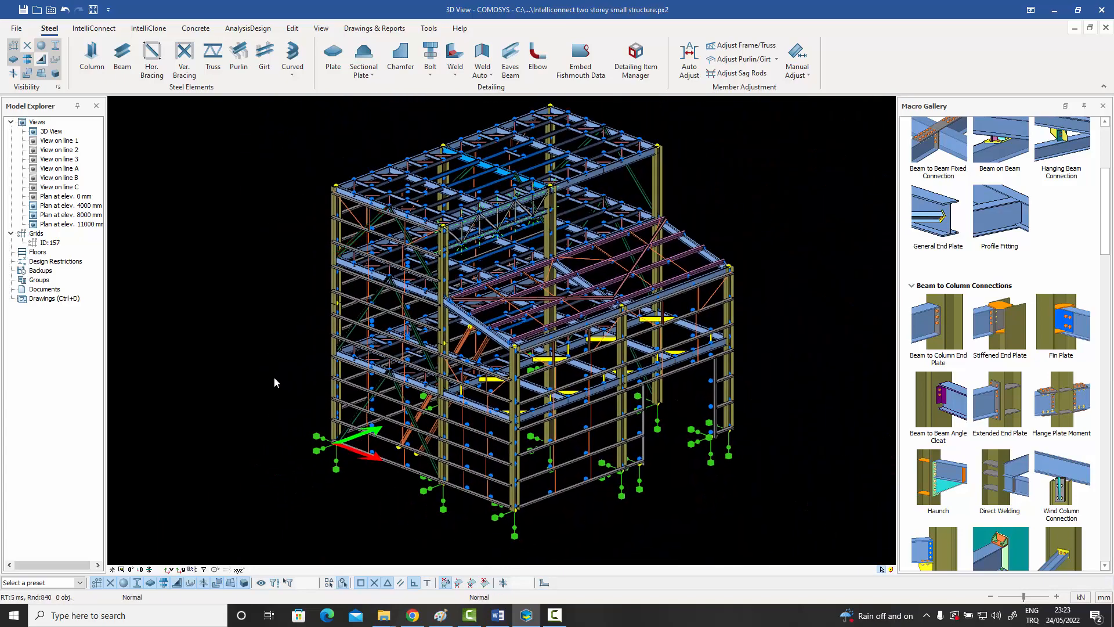
shift+middle_drag(274, 378, 280, 380)
middle_drag(359, 389, 352, 403)
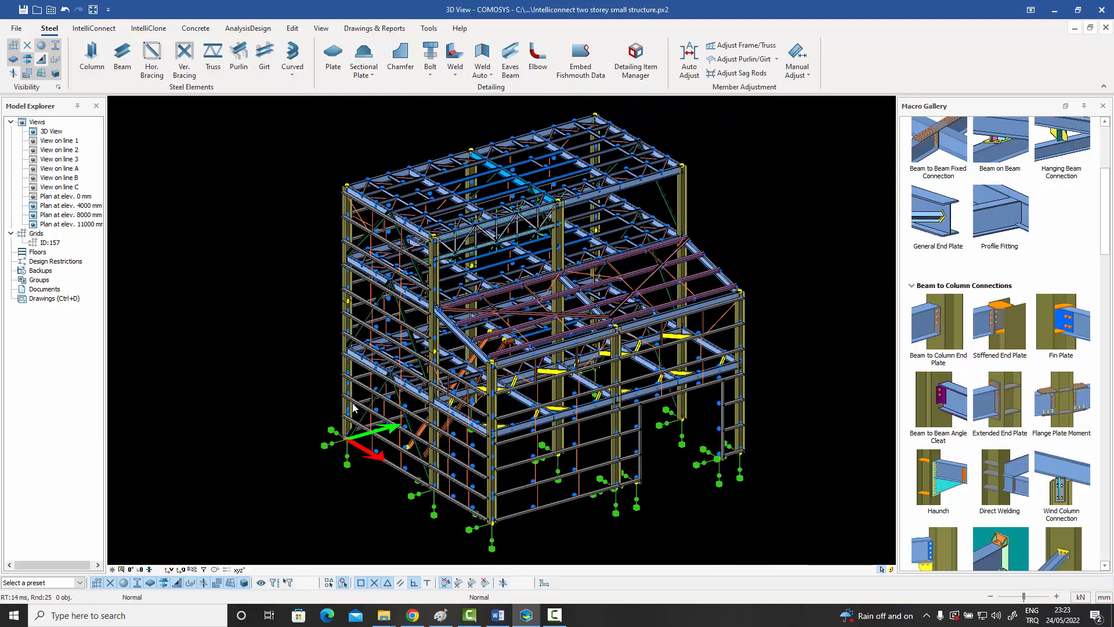
drag(784, 534, 277, 112)
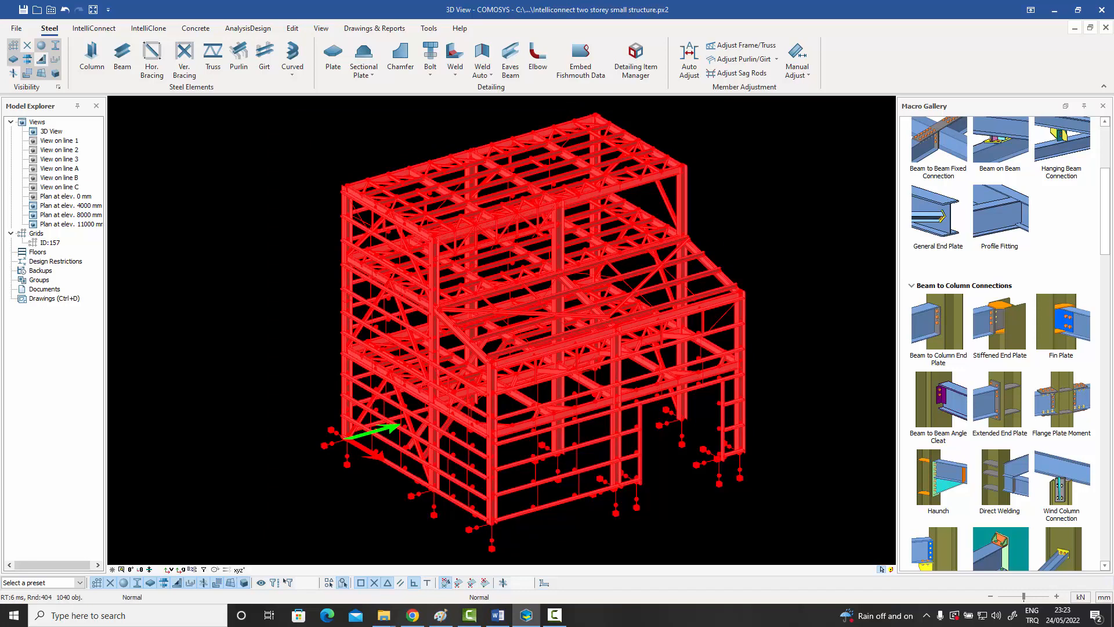
click(572, 219)
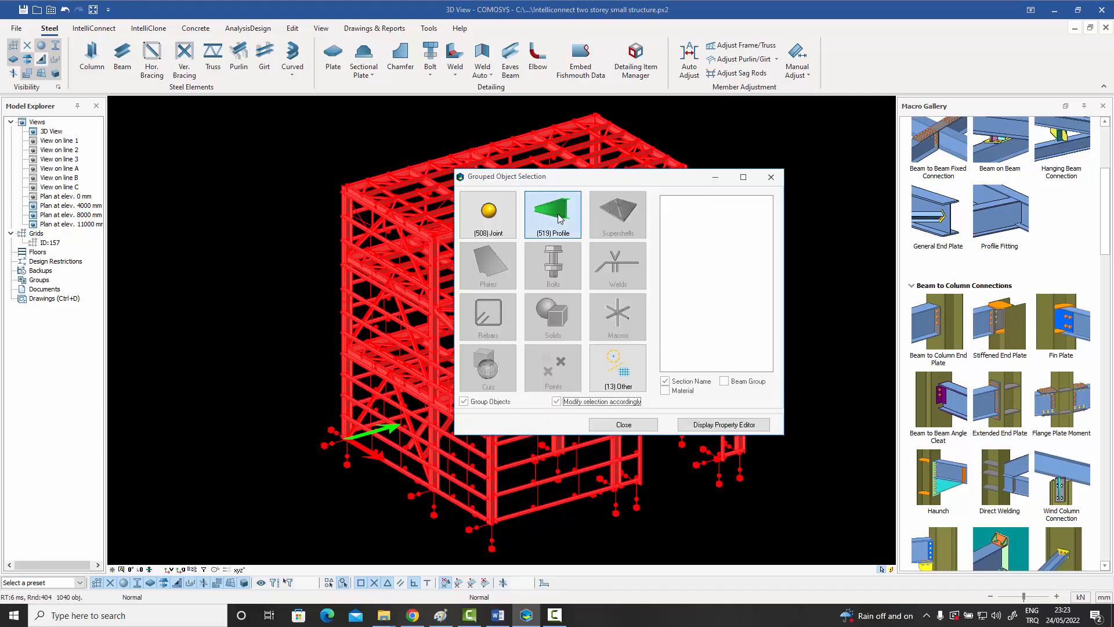
click(724, 381)
click(691, 381)
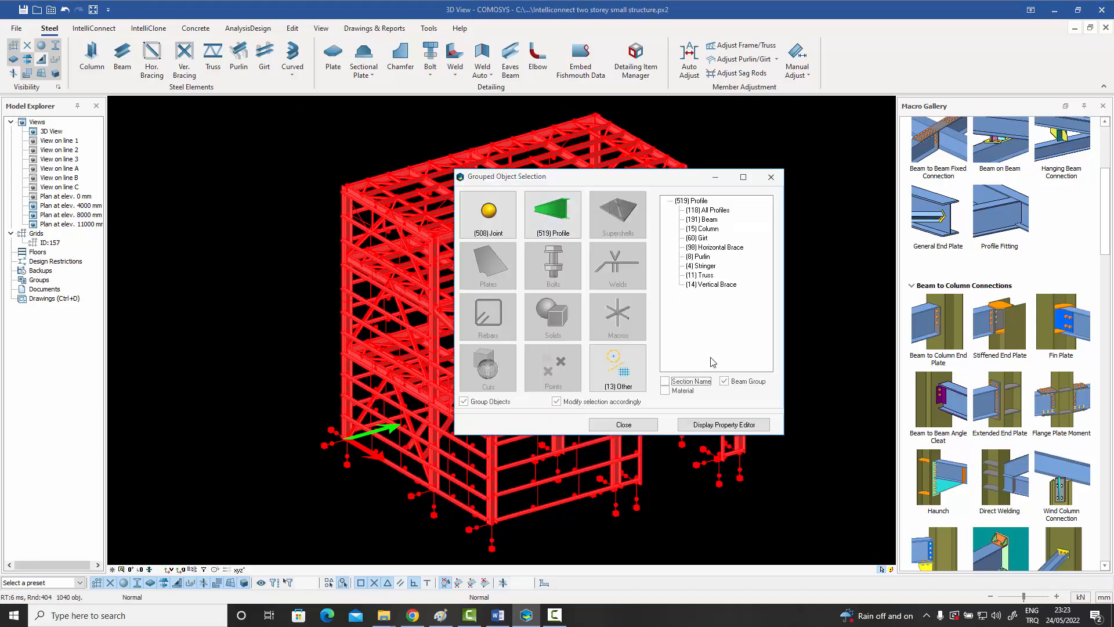
click(713, 285)
double_click(712, 285)
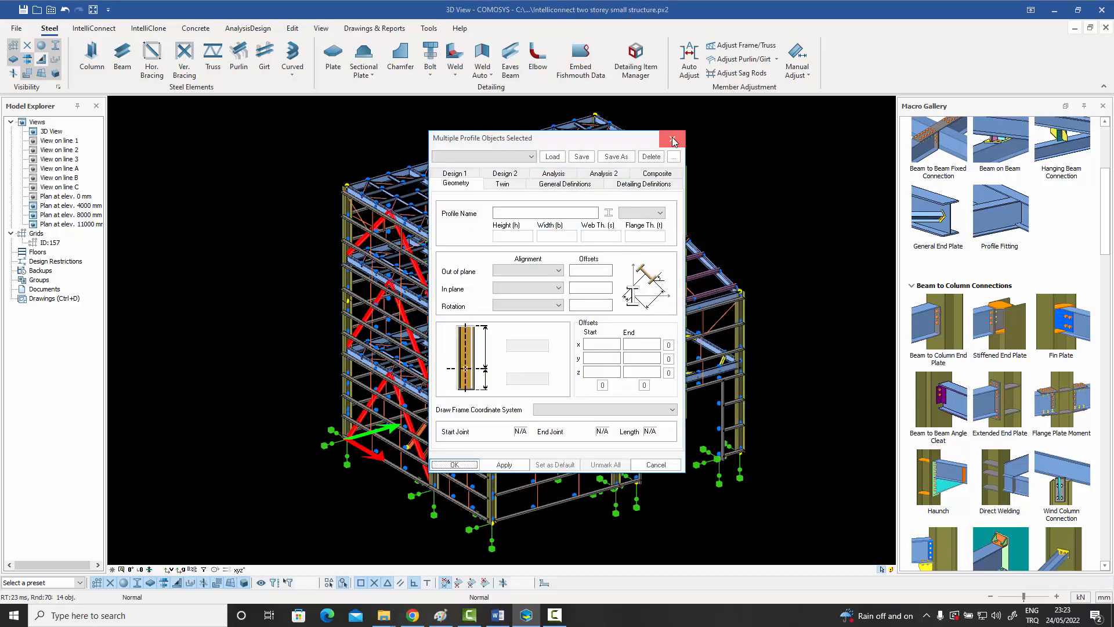
click(671, 142)
middle_drag(589, 280, 626, 280)
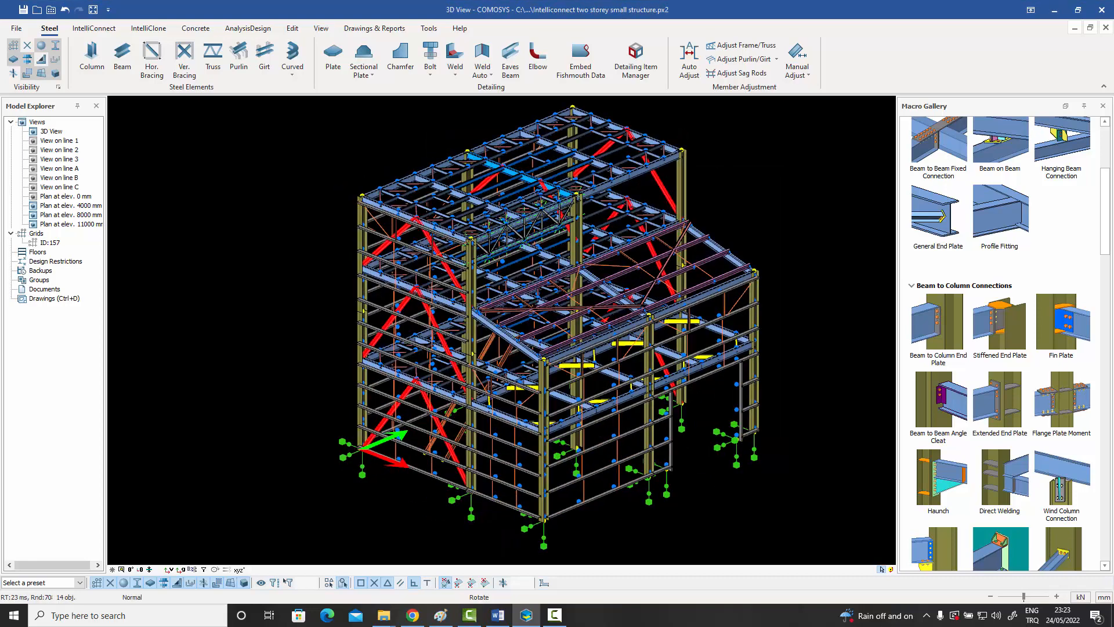
Run Auto Adjust on all selected vertical braces with the current settings and close the dialog.
click(689, 60)
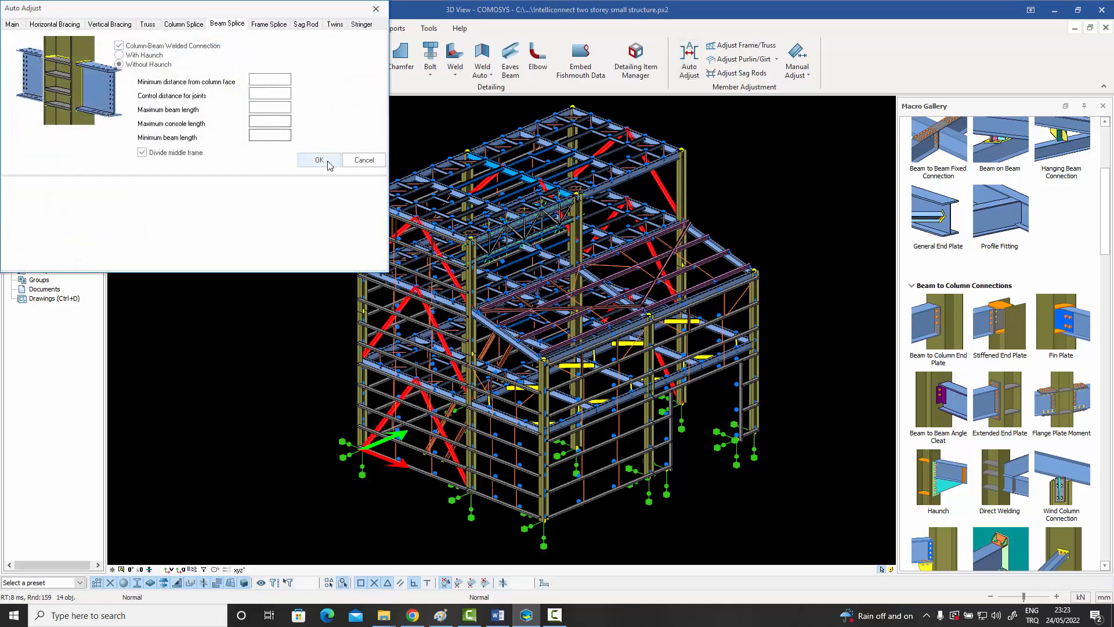
click(324, 161)
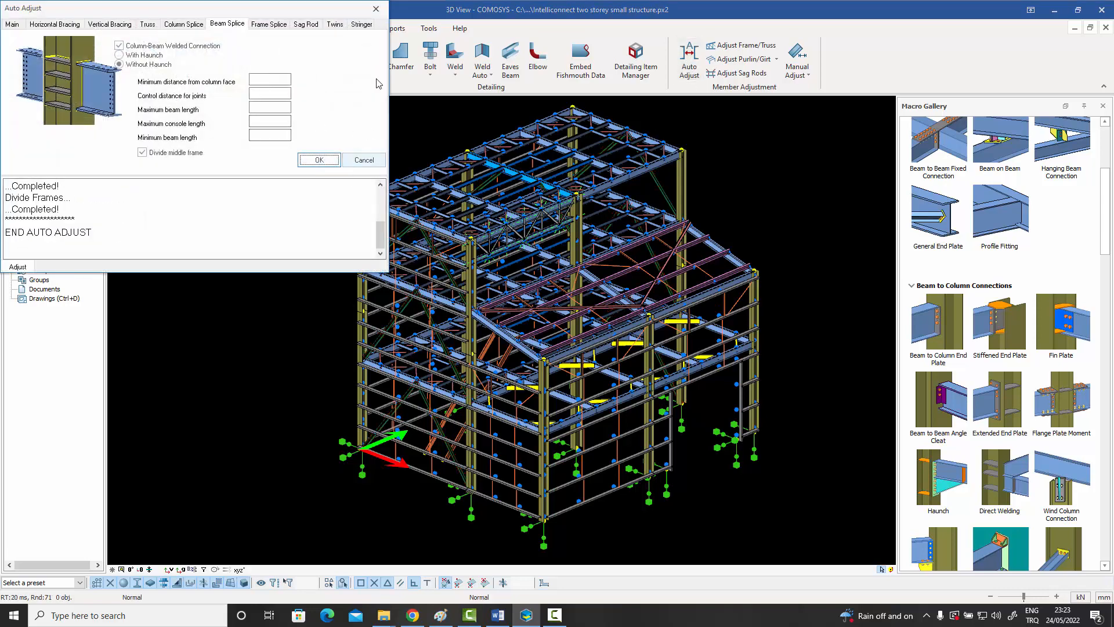
click(376, 9)
Examine the adjusted vertical braces where they meet the edge beams and columns on each storey of the end wall.
scroll(394, 221, up, 5)
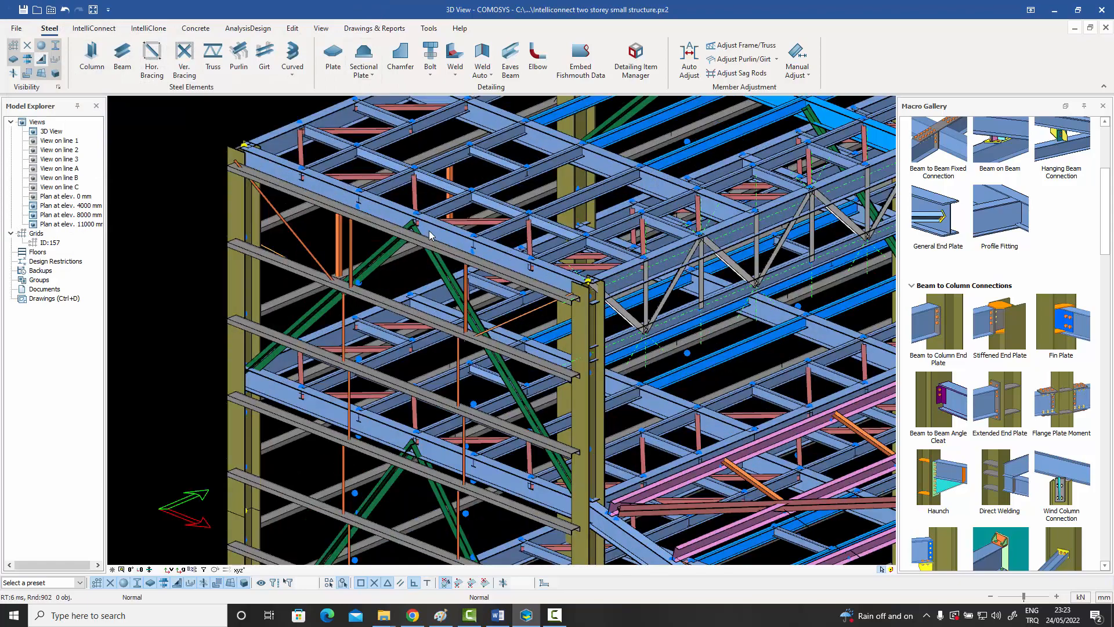
scroll(383, 255, down, 5)
scroll(286, 301, up, 6)
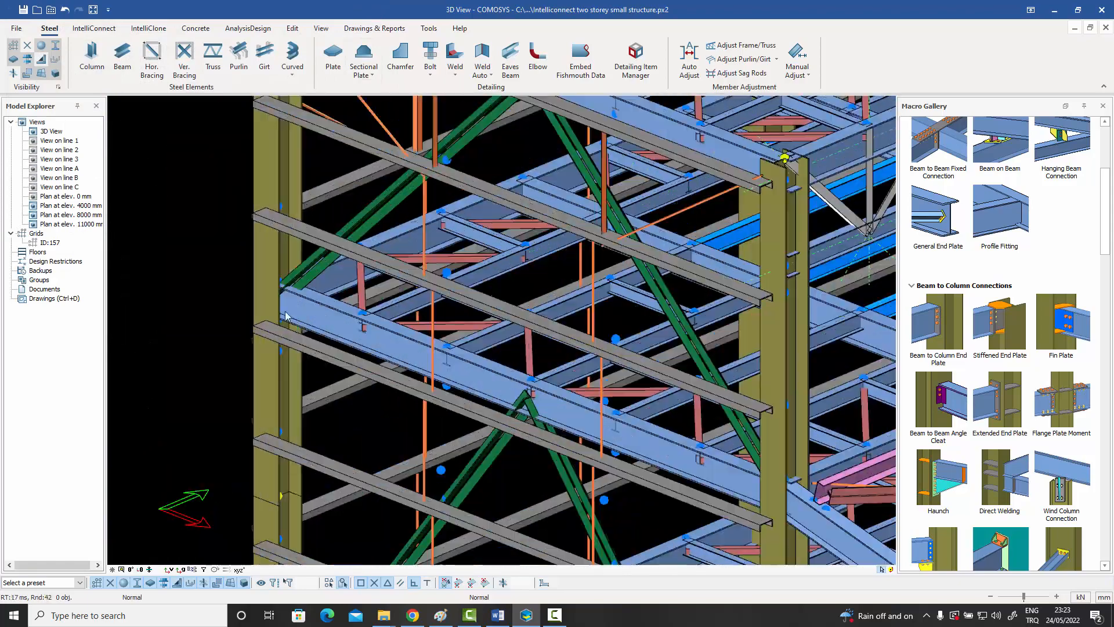
scroll(285, 300, down, 7)
middle_drag(259, 498, 381, 286)
scroll(367, 396, up, 2)
middle_drag(381, 534, 338, 474)
scroll(368, 486, up, 4)
scroll(368, 486, up, 1)
scroll(368, 487, down, 4)
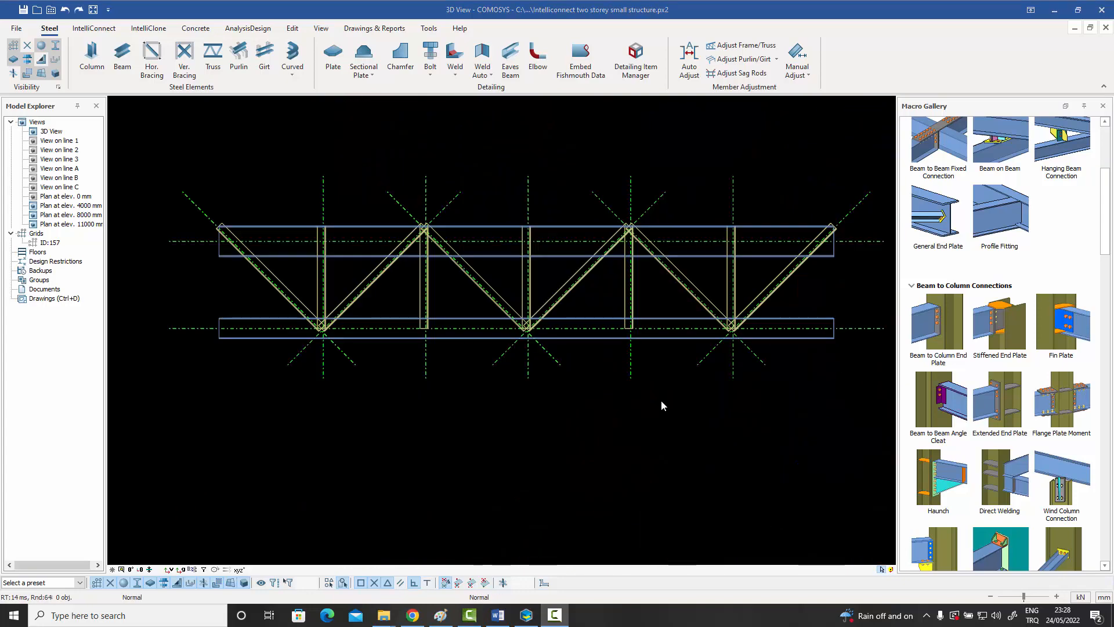
Select a diagonal of the isolated truss and the upper chord's gravity line to identify them in elevation.
middle_drag(661, 403, 660, 413)
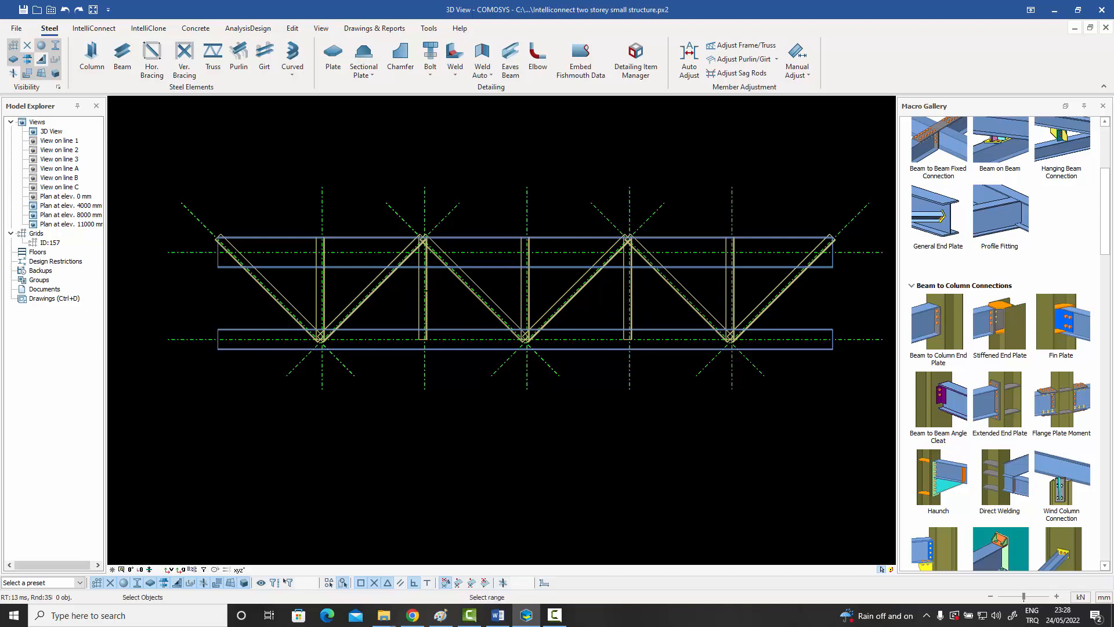
click(351, 293)
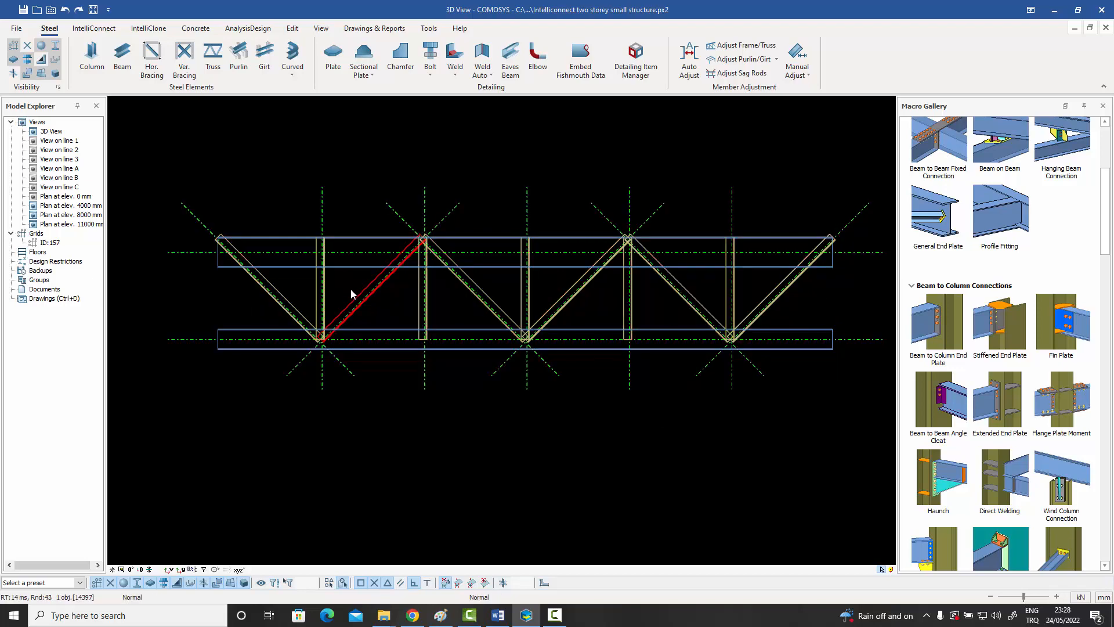
click(355, 255)
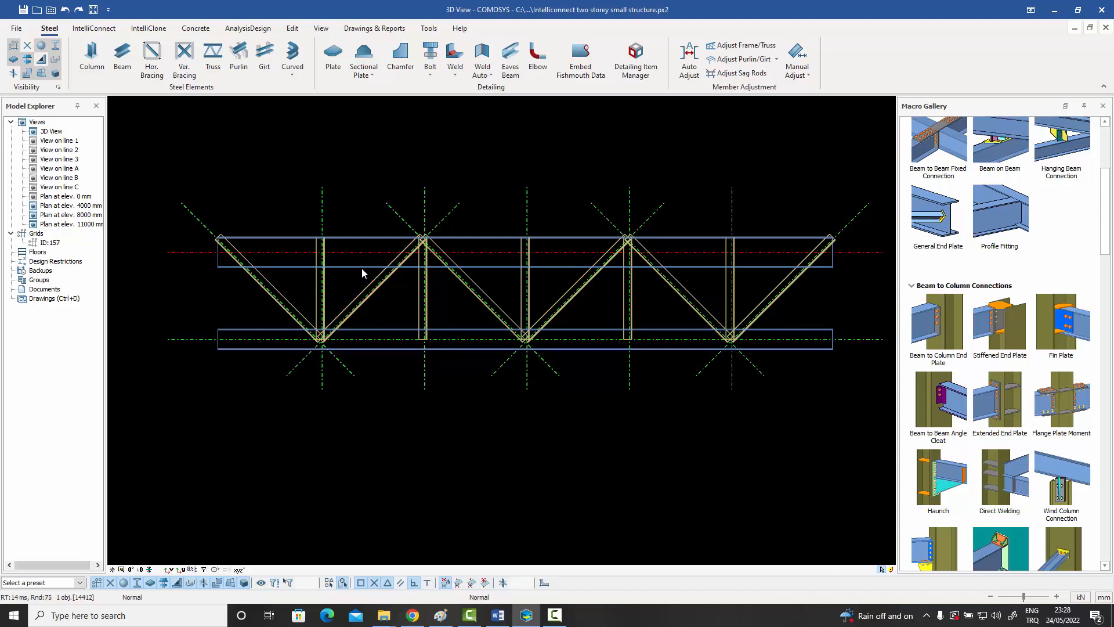
click(389, 336)
click(386, 382)
Inspect the truss's upper chord node, picking the gravity lines of the chord, diagonals and vertical that meet there.
scroll(435, 249, up, 5)
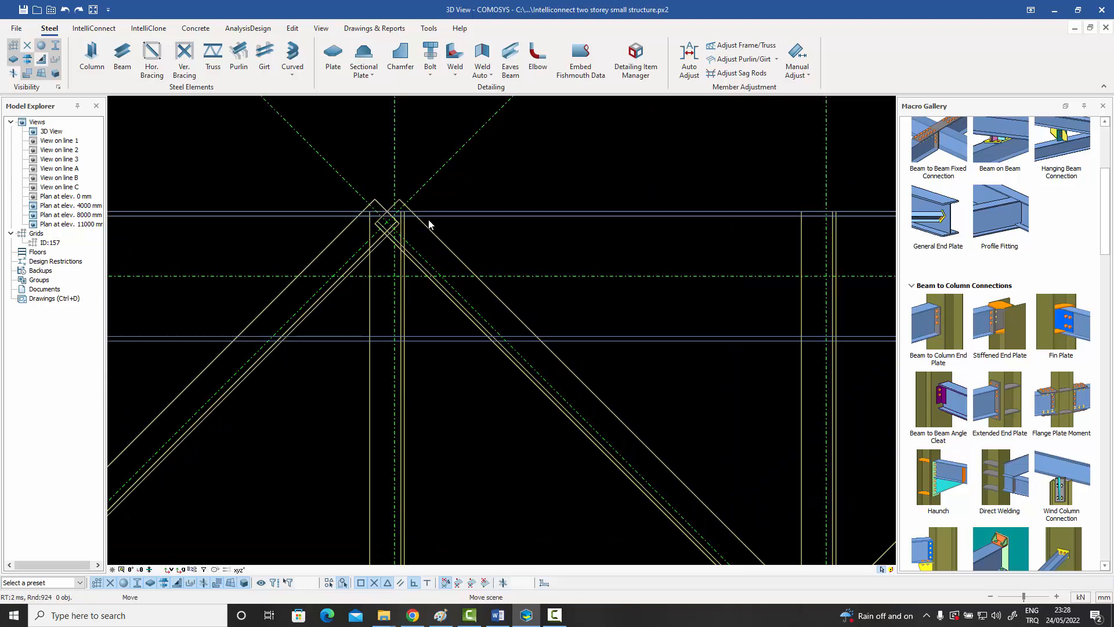
middle_drag(427, 222, 465, 232)
scroll(459, 250, up, 1)
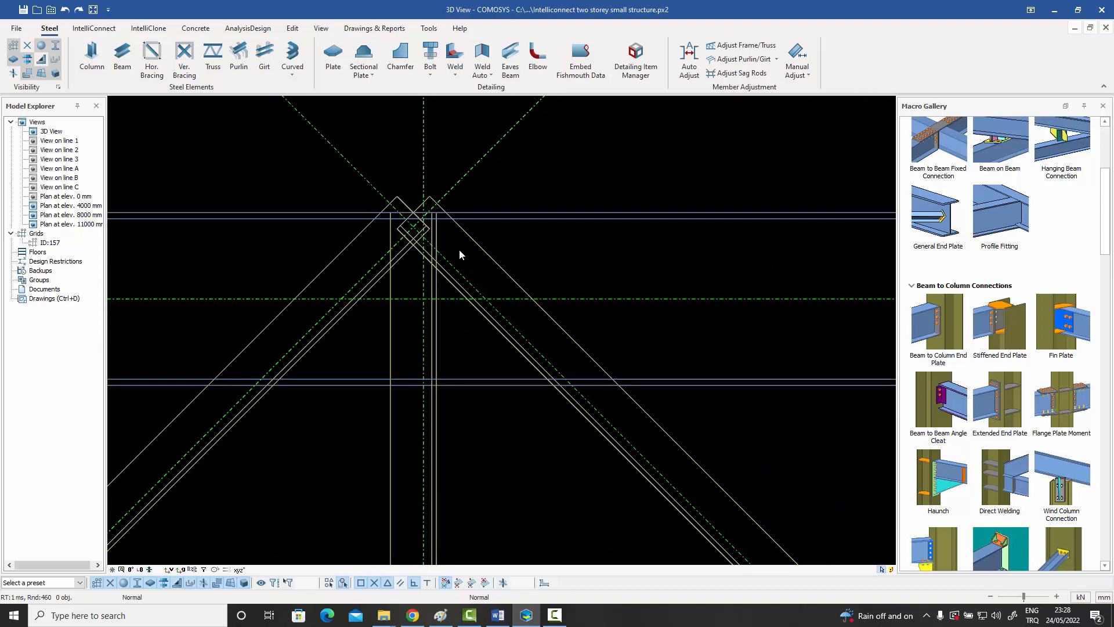
click(608, 300)
click(520, 336)
click(424, 331)
click(346, 300)
Check where the gravity lines of the diagonals and vertical cross the lower chord's line at the first lower node.
scroll(405, 275, down, 5)
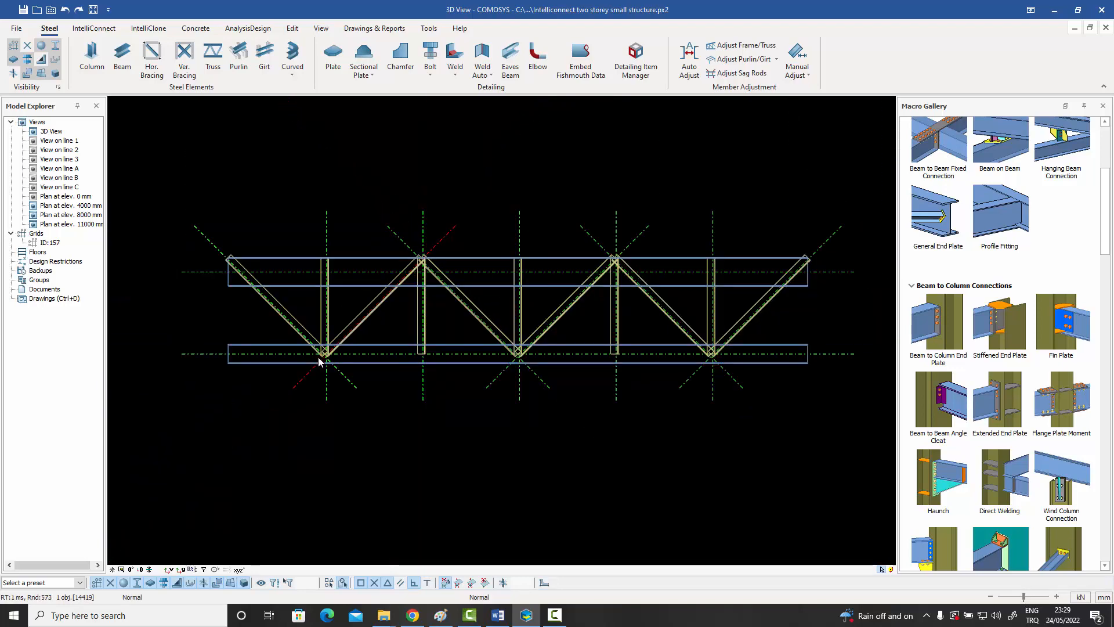
scroll(318, 361, up, 5)
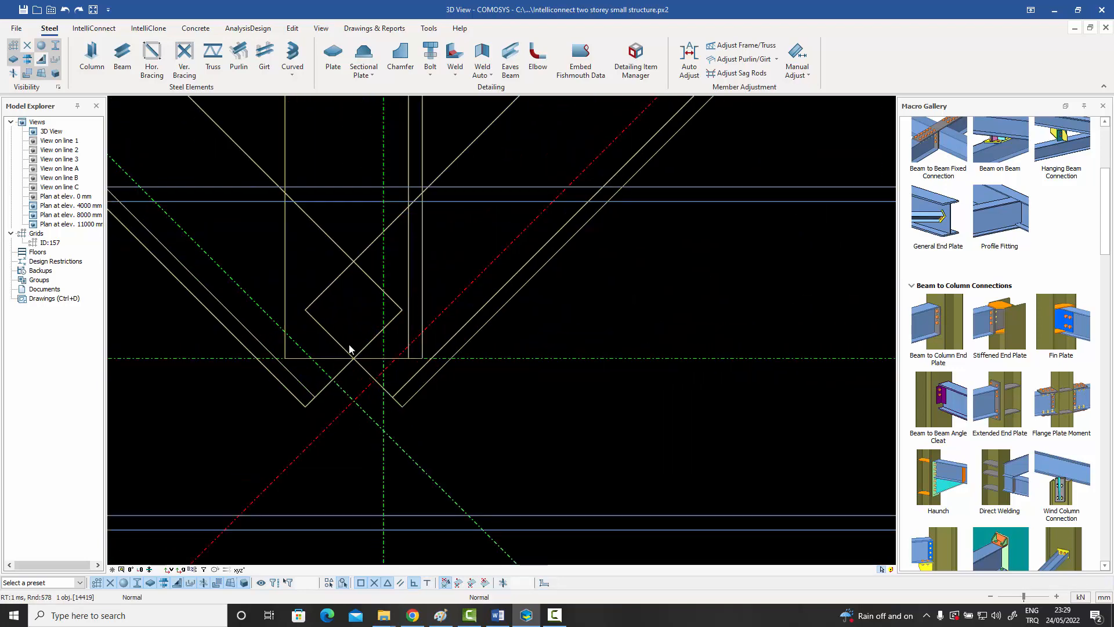
scroll(350, 345, down, 4)
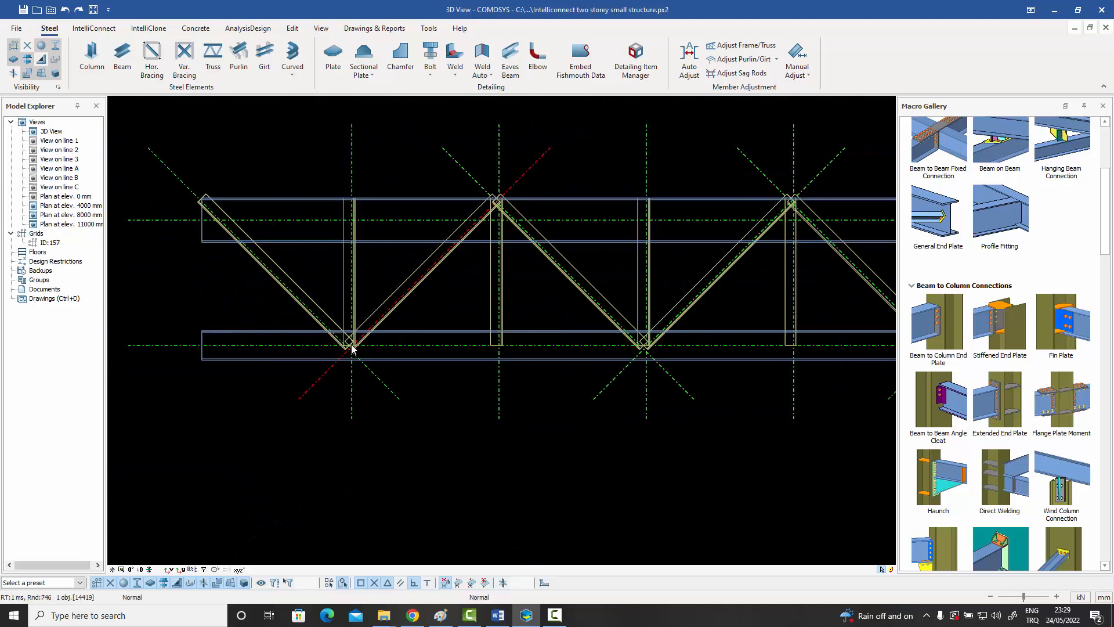
scroll(369, 349, down, 3)
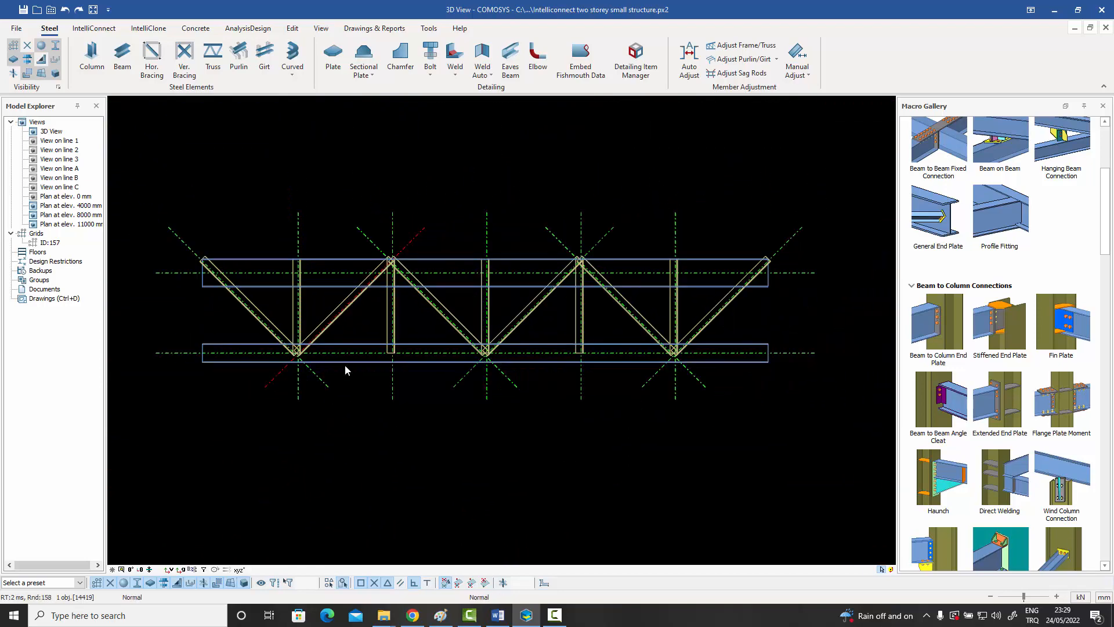
Select all diagonals and verticals between the truss chords and run Auto Adjust on them with the current settings.
drag(737, 327, 235, 311)
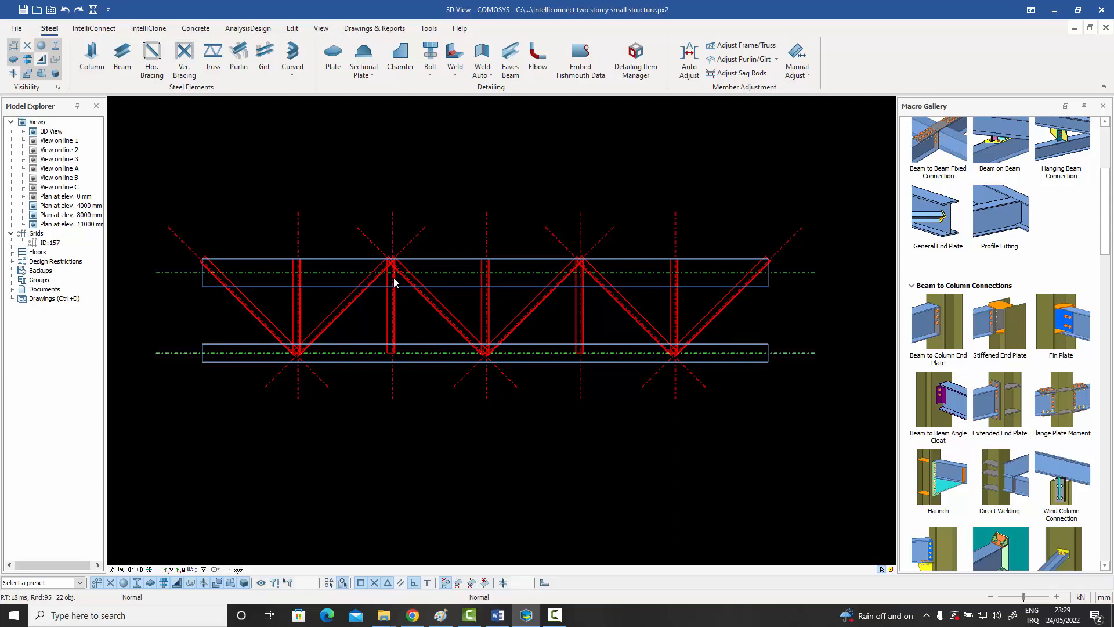
key(Escape)
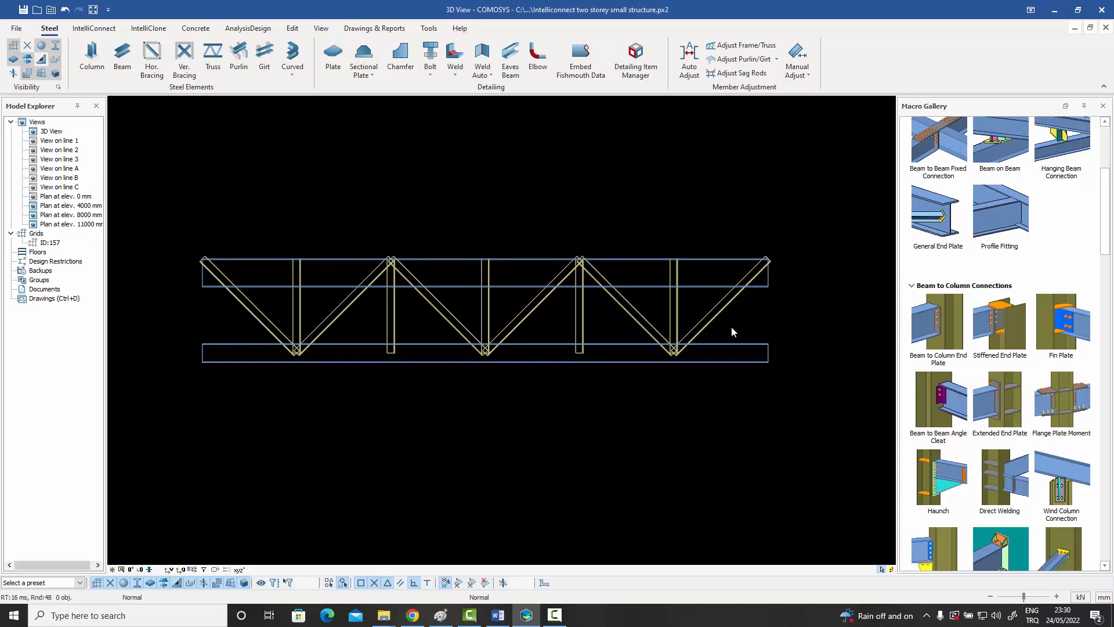
drag(739, 327, 274, 307)
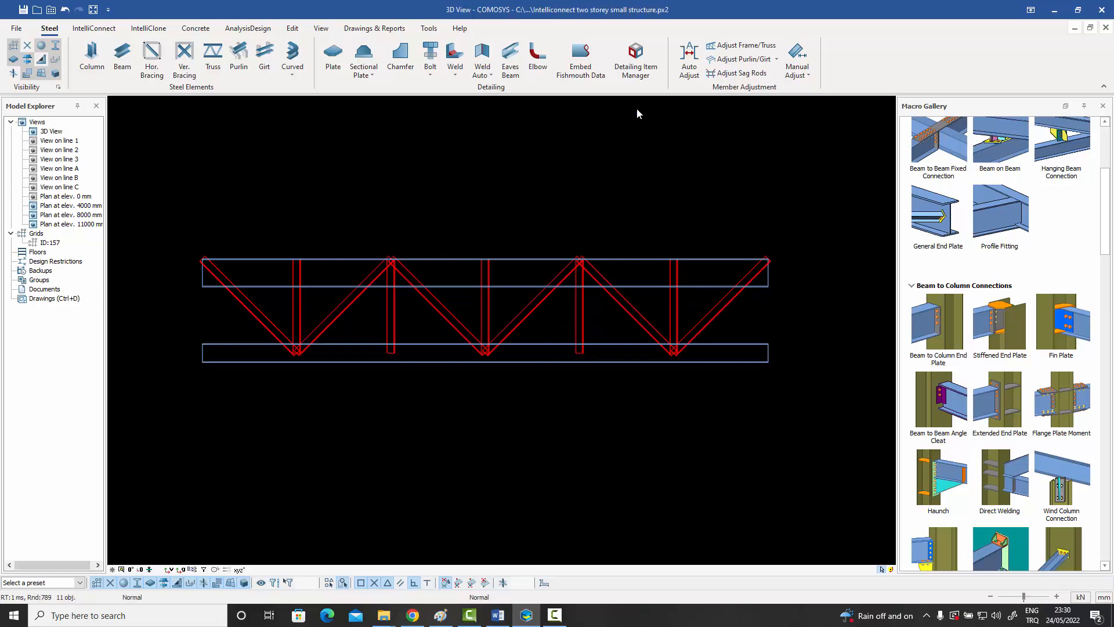
click(688, 65)
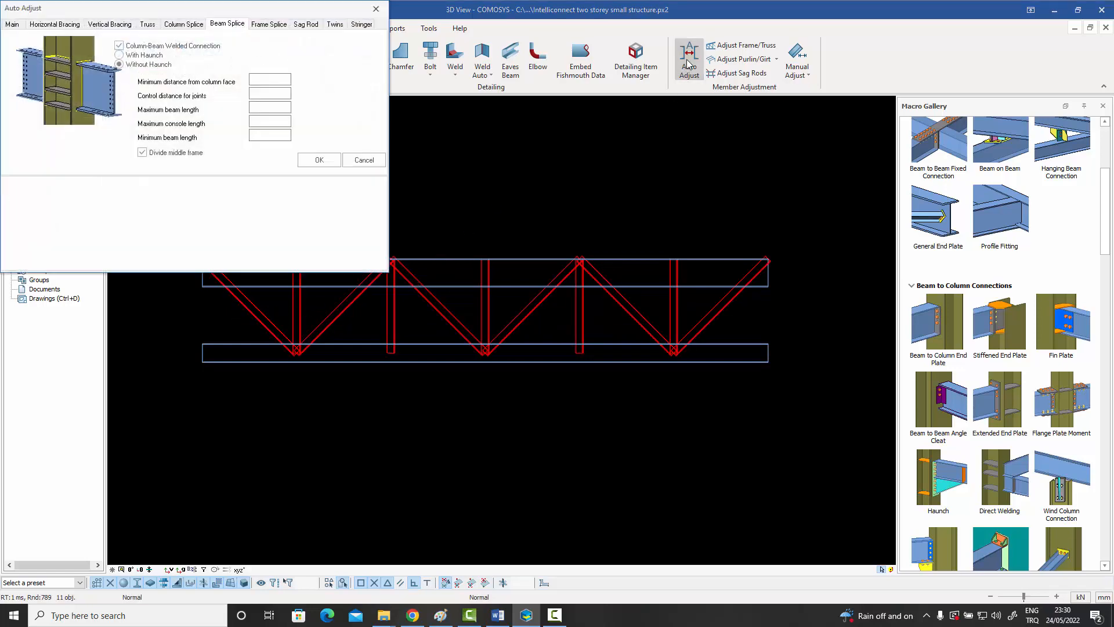
click(318, 161)
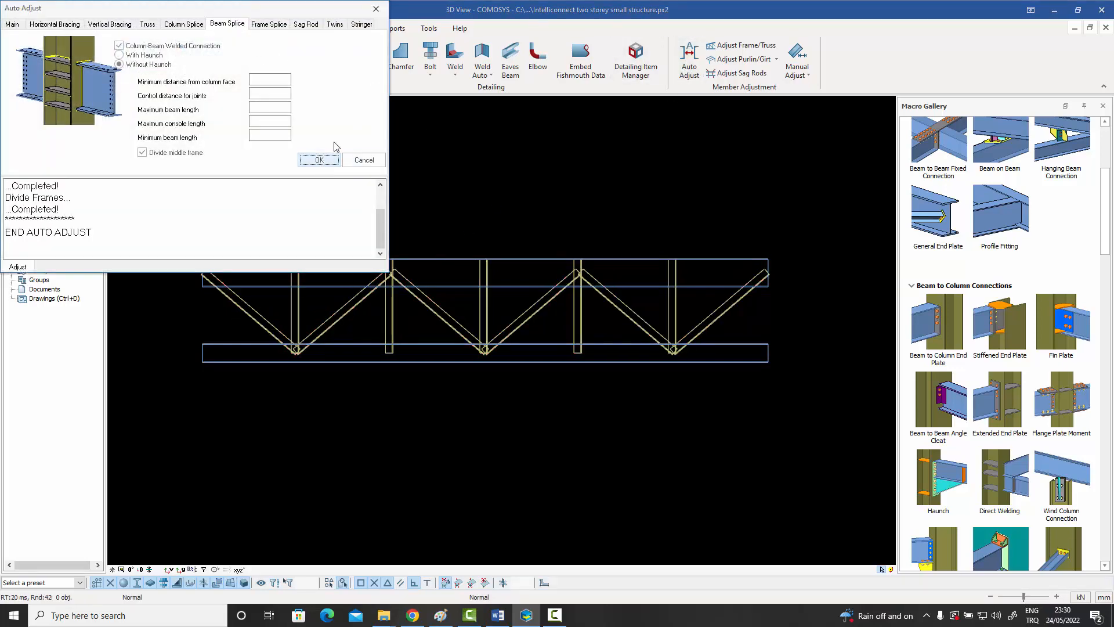
click(376, 8)
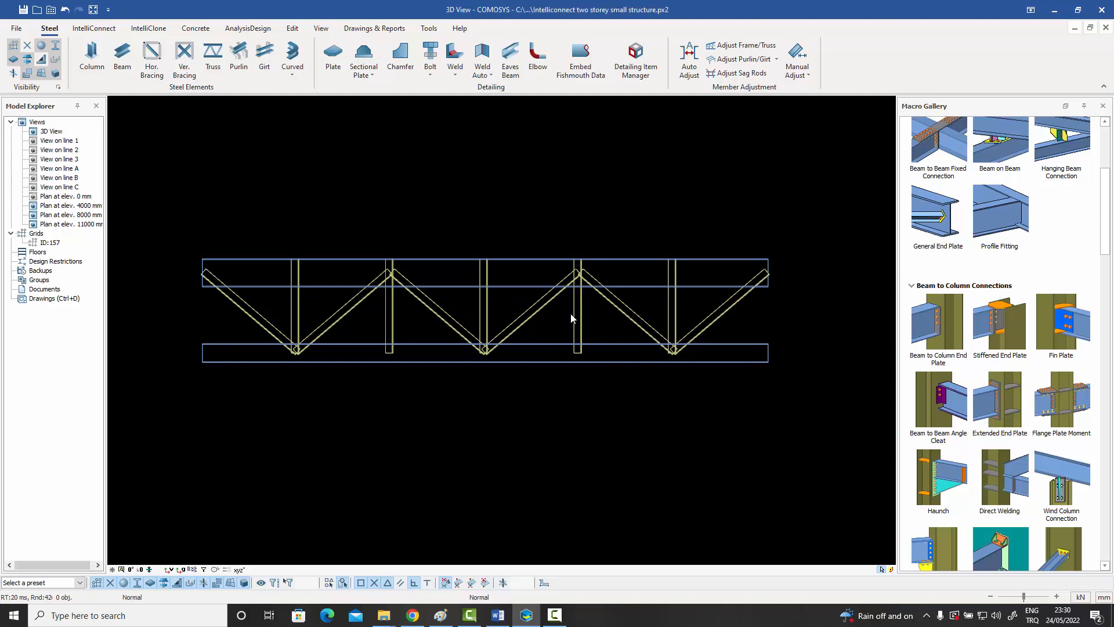
Display the adjusted truss as axis lines and as shaded solids, and return it to wireframe.
key(ctrl+1)
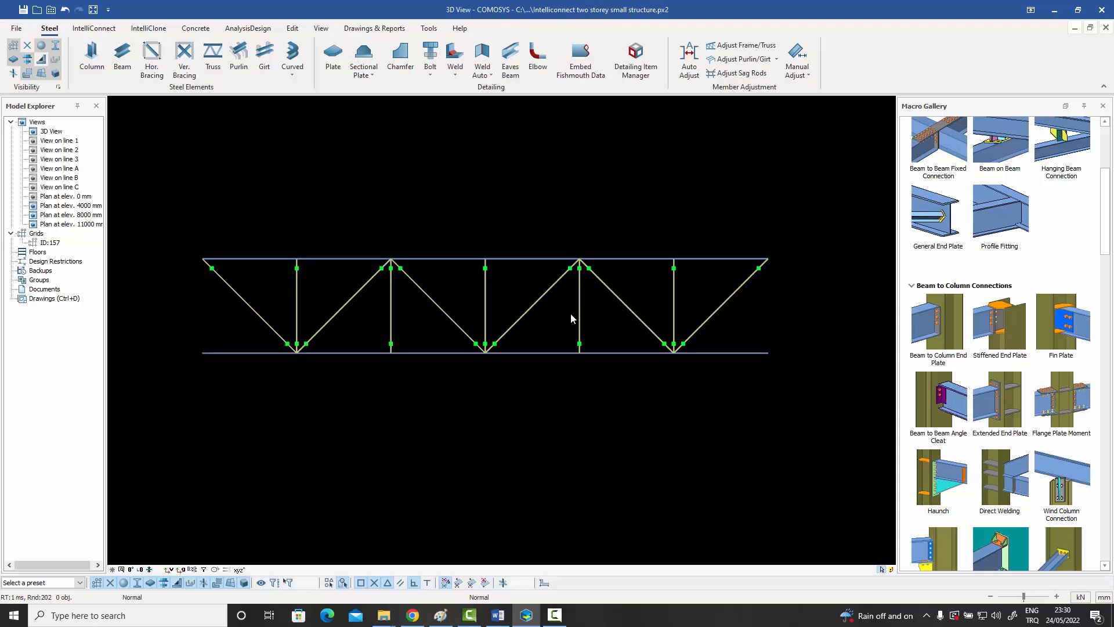
key(ctrl+3)
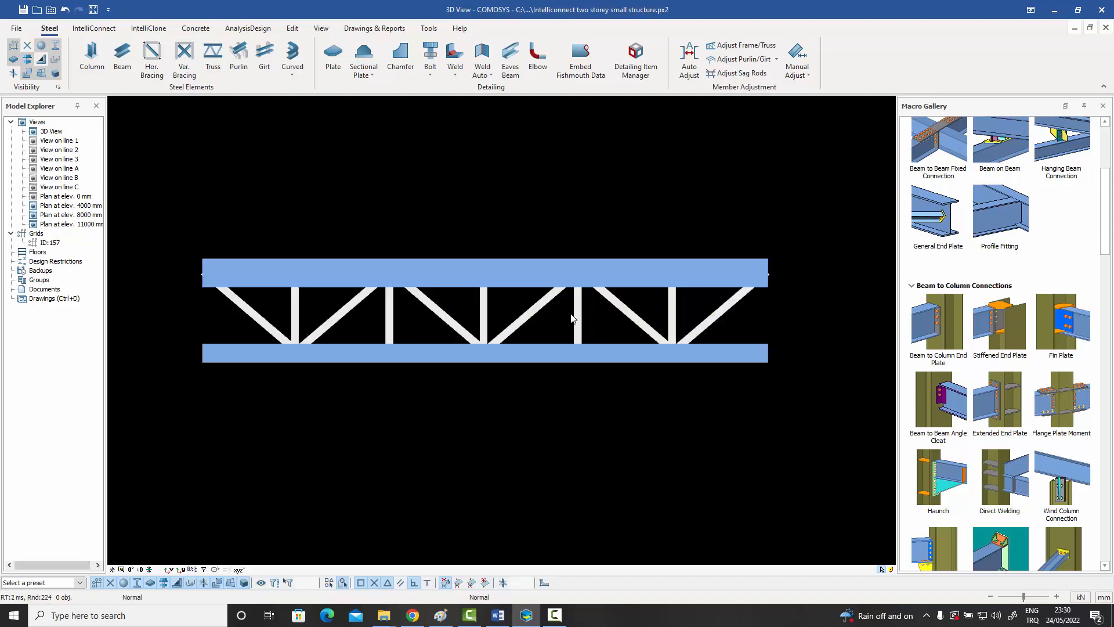
key(ctrl+2)
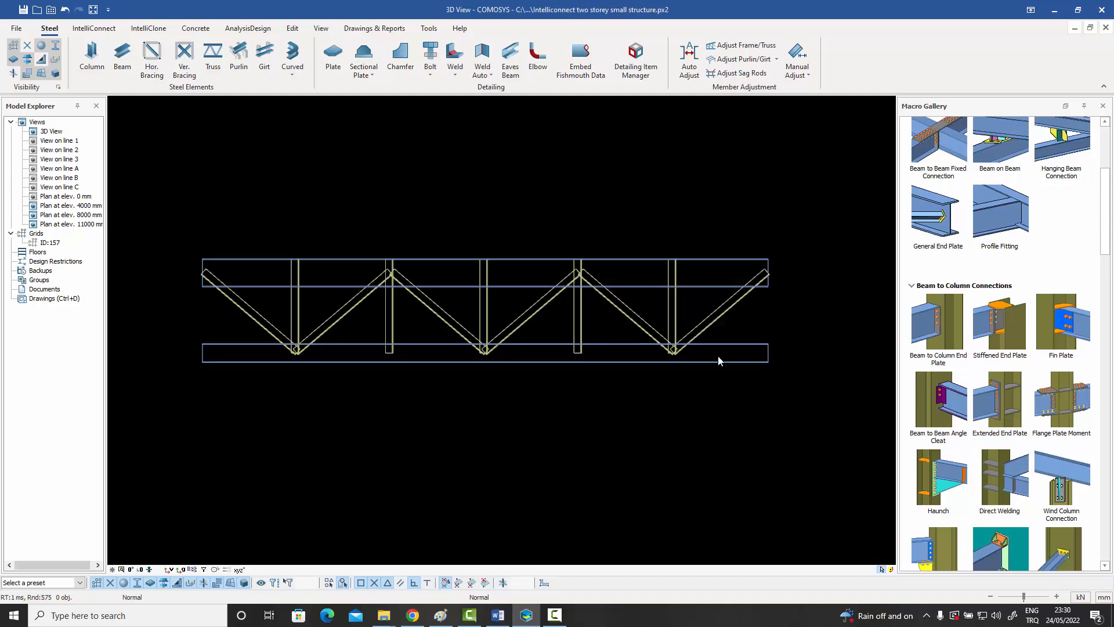
Draw gravity lines for all members of the truss, including both chords, with the Gravity Line option.
drag(803, 398, 177, 210)
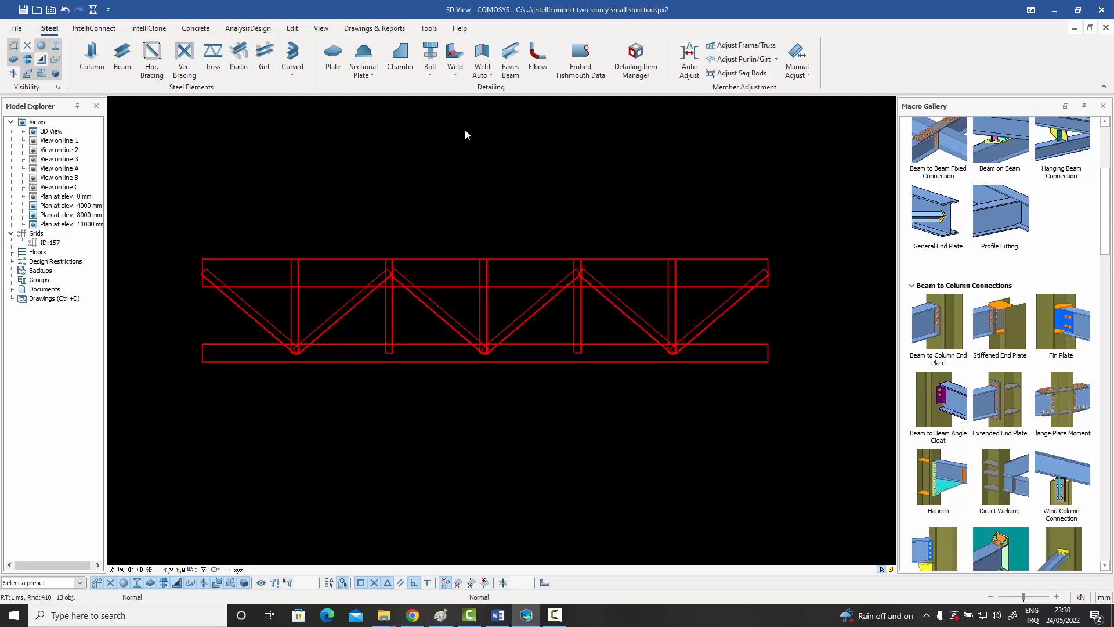
click(812, 74)
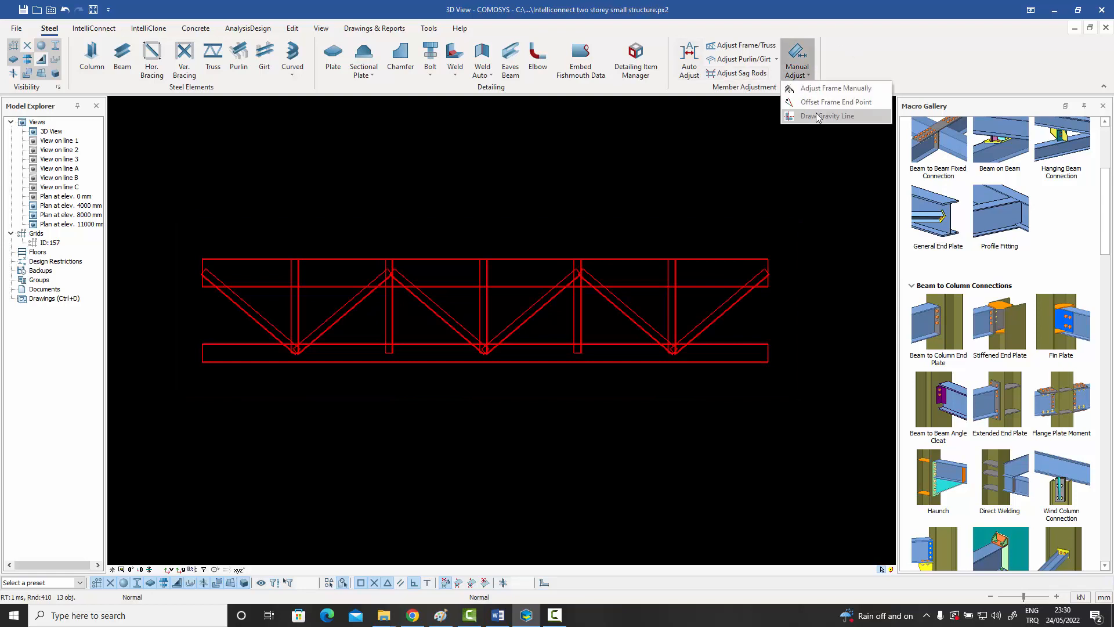
click(824, 116)
click(119, 38)
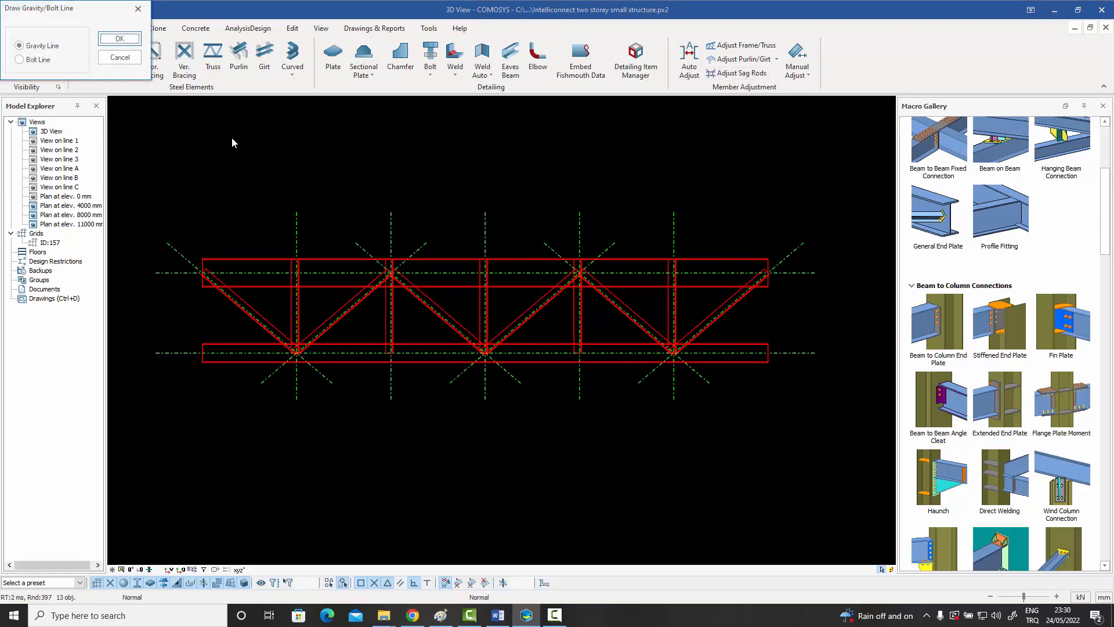
click(136, 11)
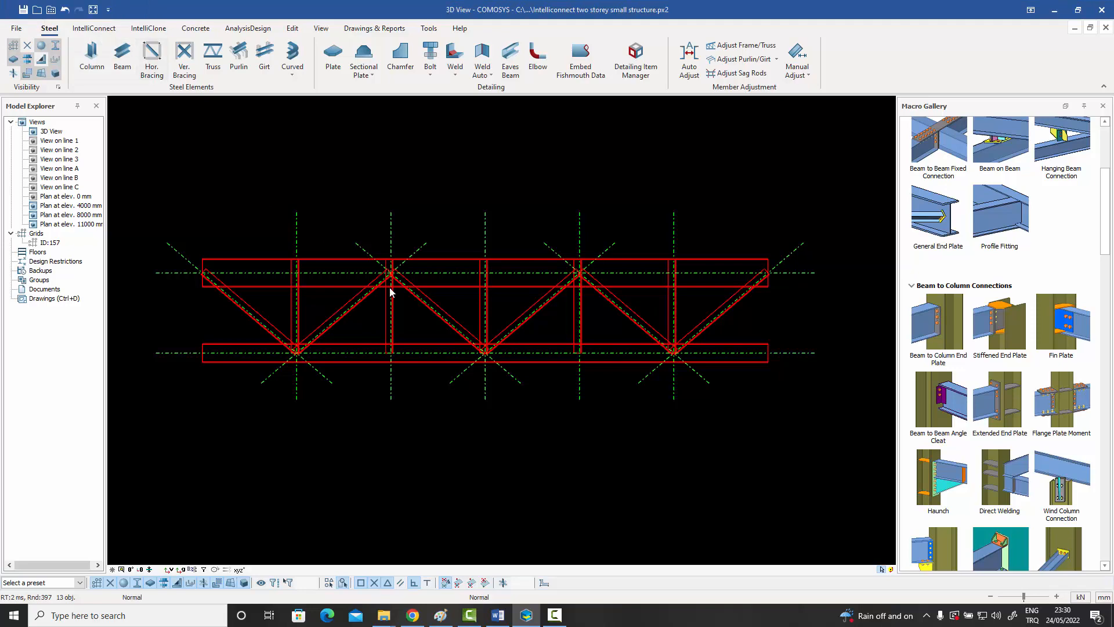
Inspect the gravity line intersections at an upper and a lower chord node, and view the truss within the full building model.
scroll(390, 288, up, 6)
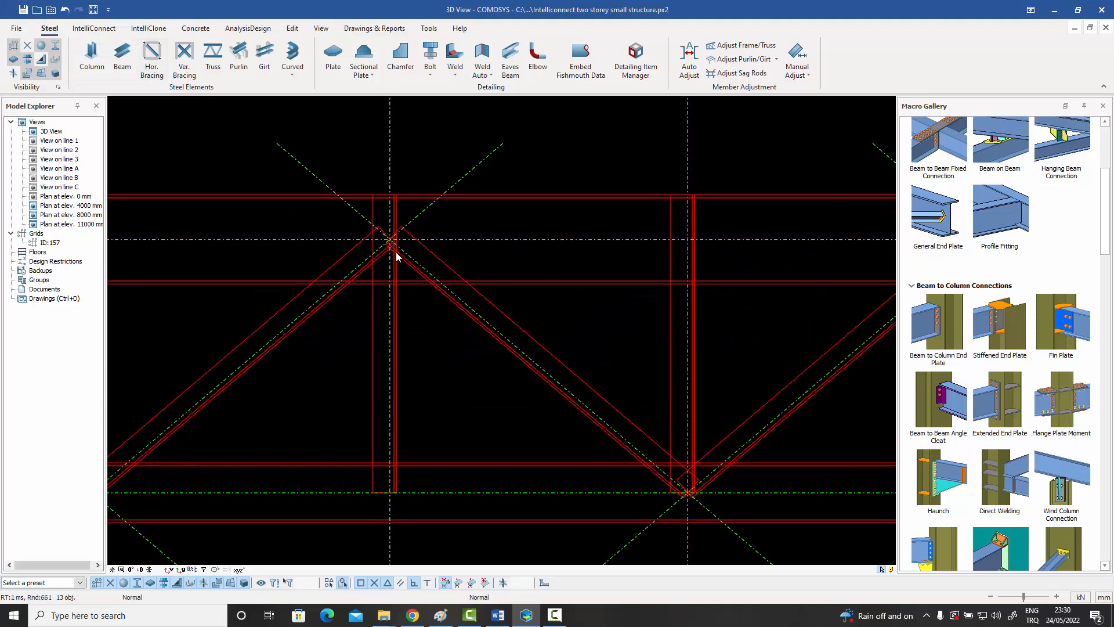
click(440, 282)
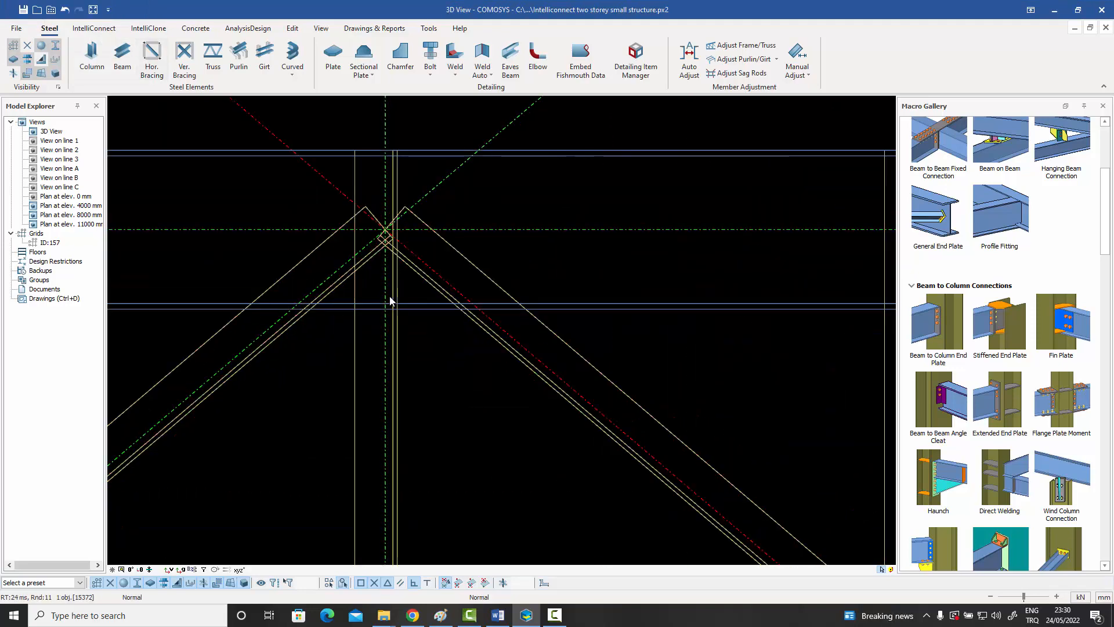
click(356, 261)
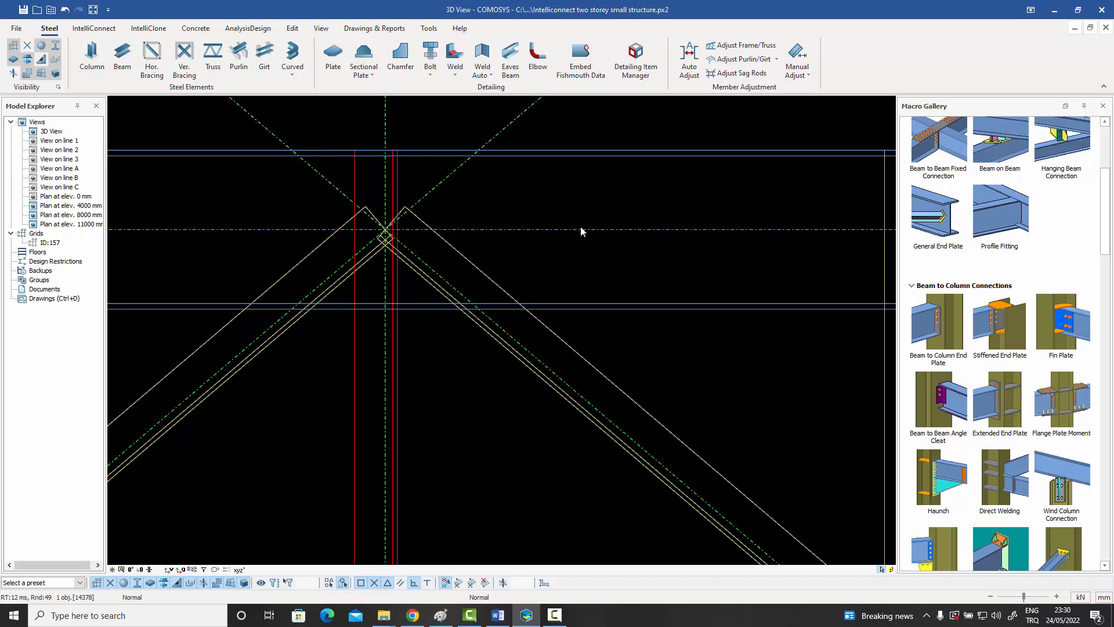
scroll(406, 209, down, 5)
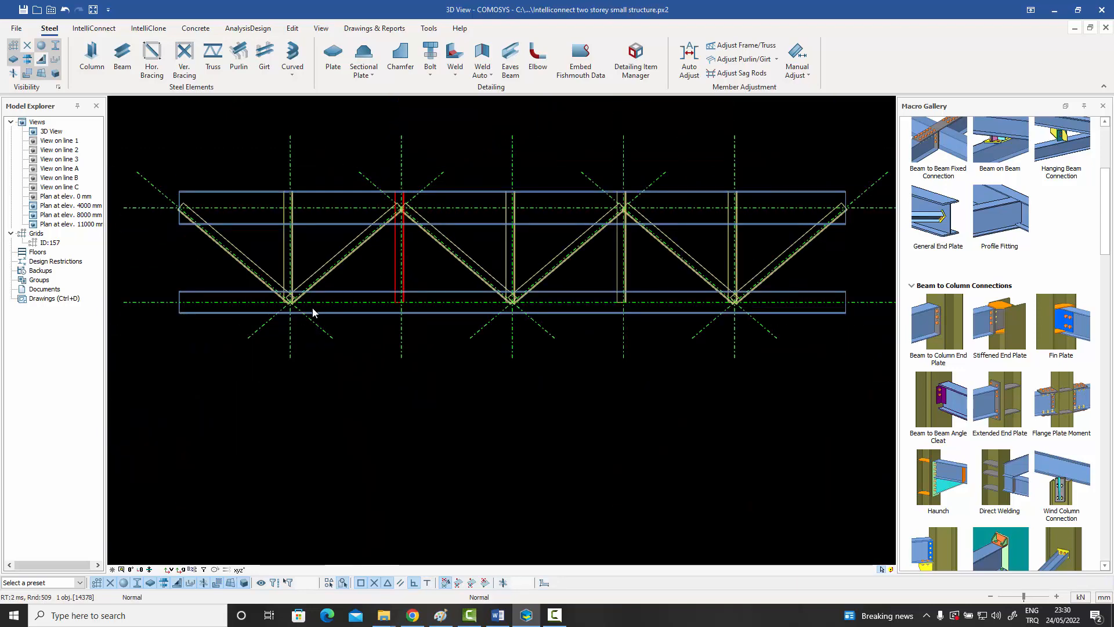
scroll(312, 308, up, 6)
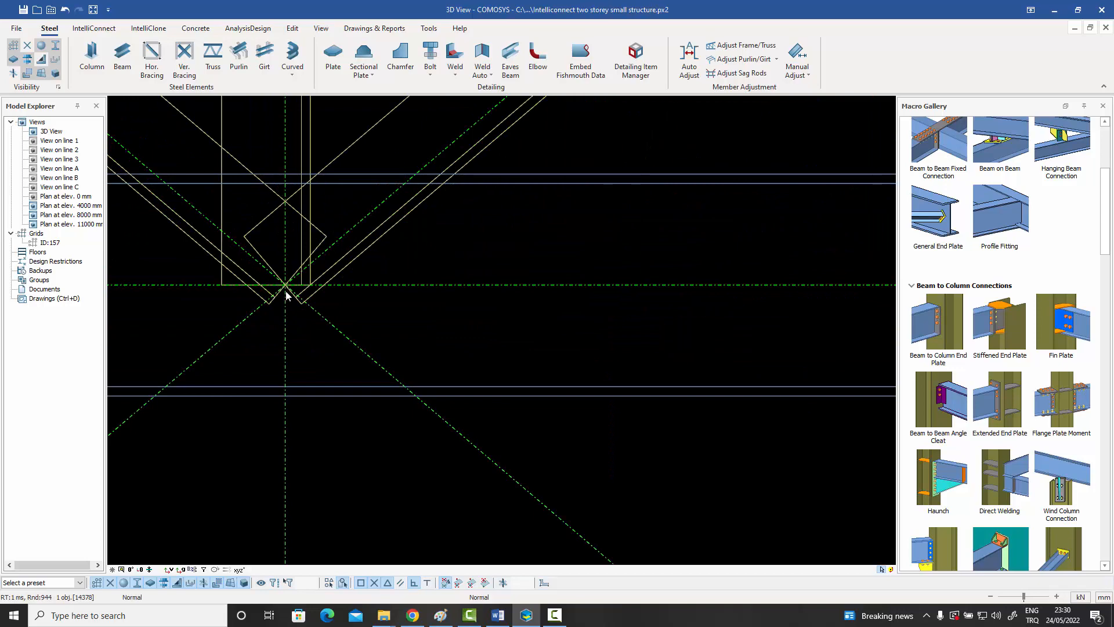
scroll(286, 290, down, 6)
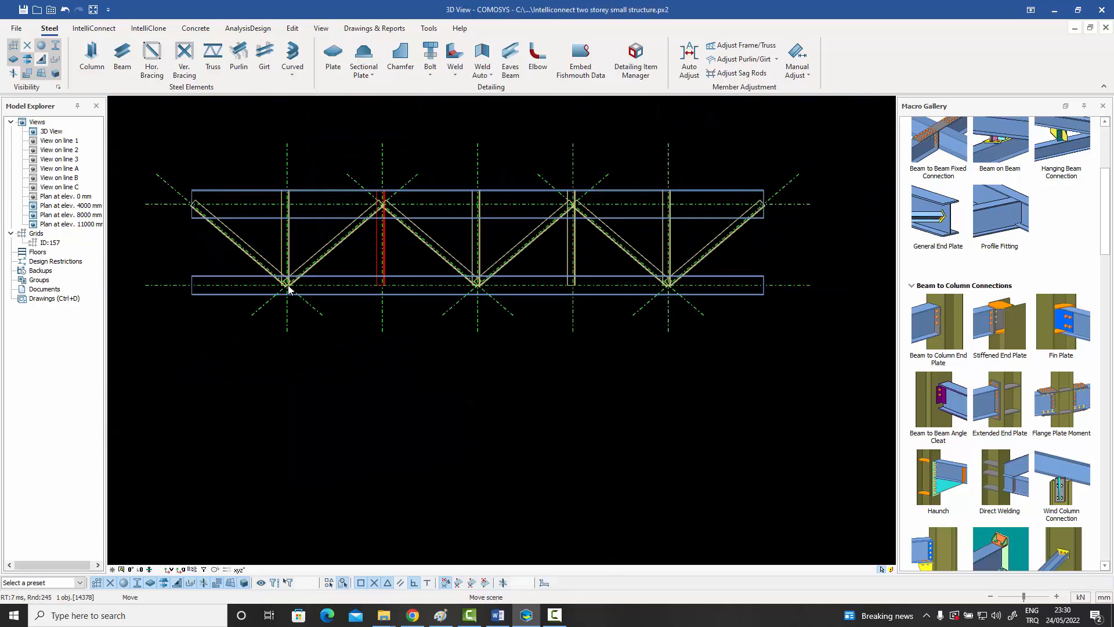
middle_drag(288, 288, 298, 328)
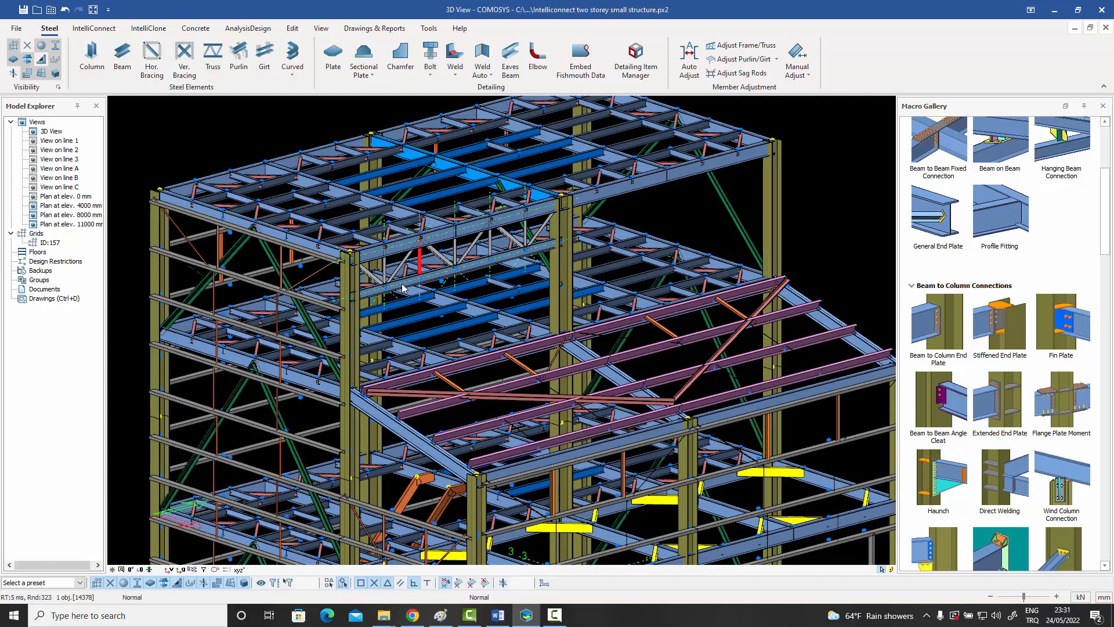
scroll(402, 283, down, 1)
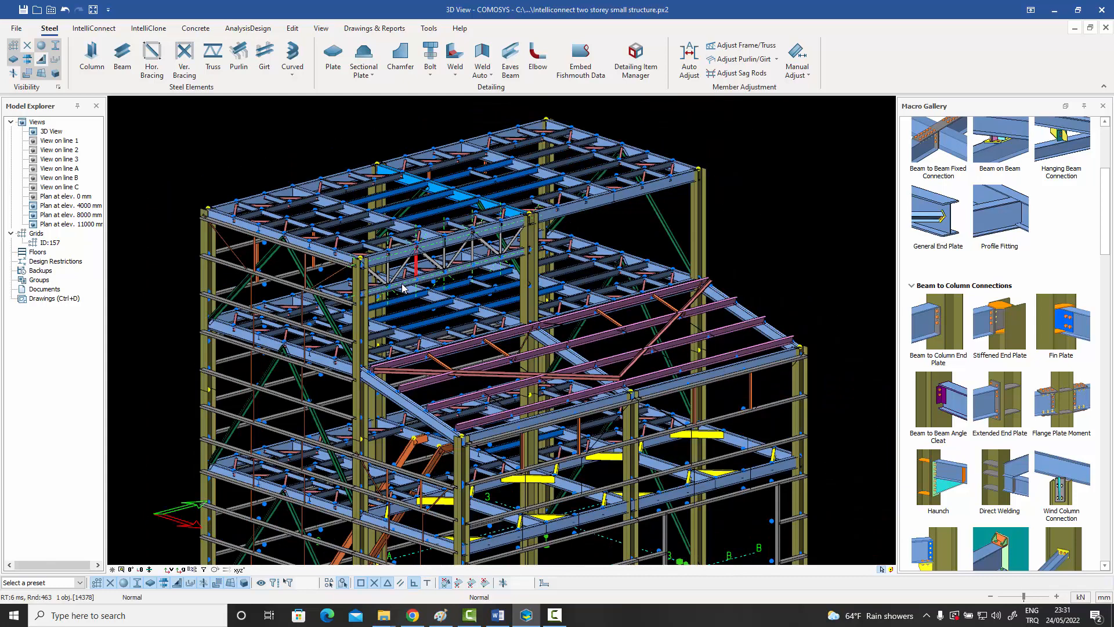
middle_drag(404, 284, 412, 275)
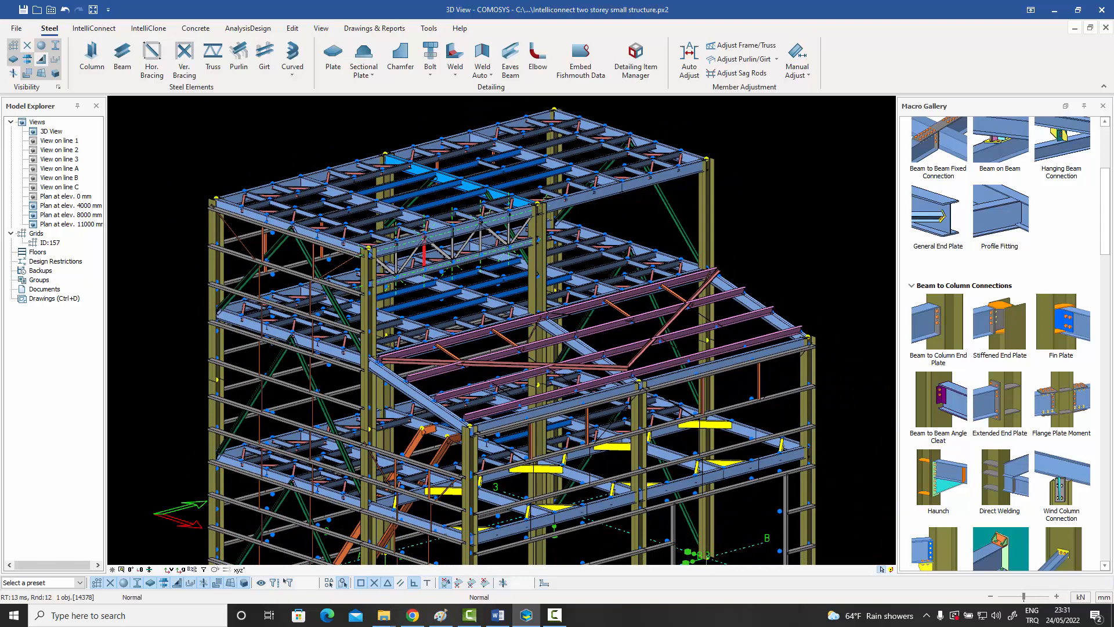
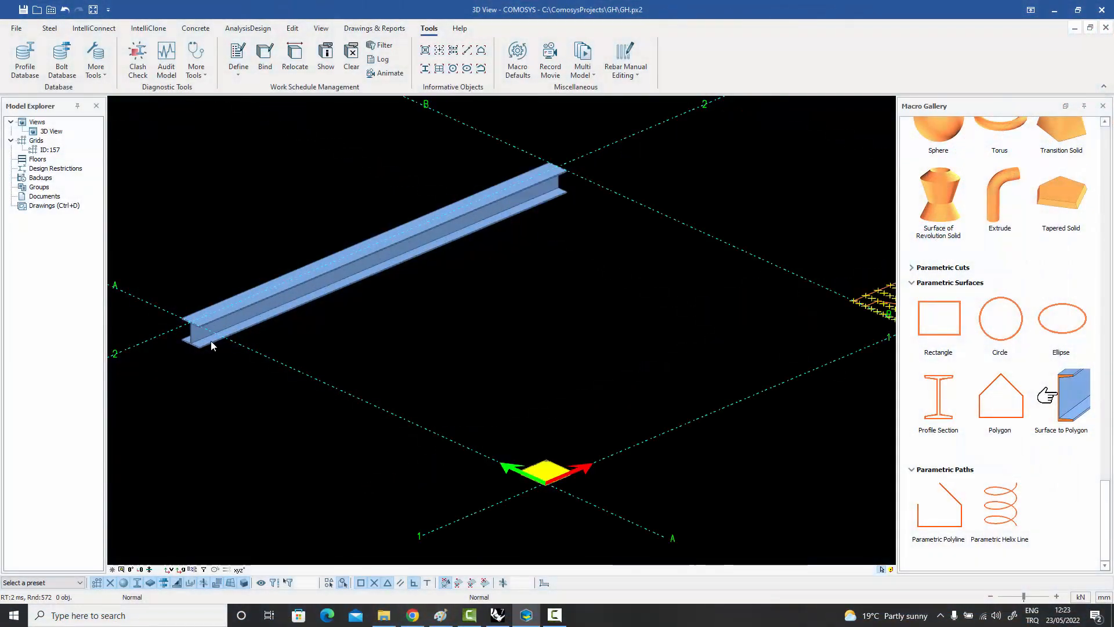
Assign the custom section S1 from FAMILY1 to the HEA300 beam.
scroll(211, 340, up, 3)
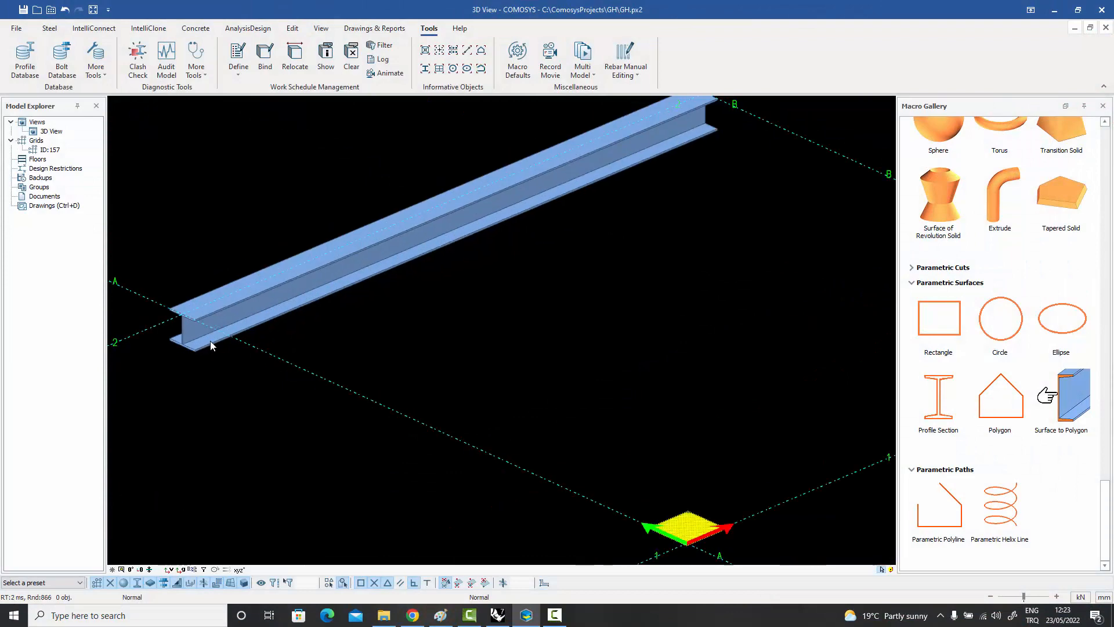
middle_drag(254, 324, 275, 323)
double_click(275, 324)
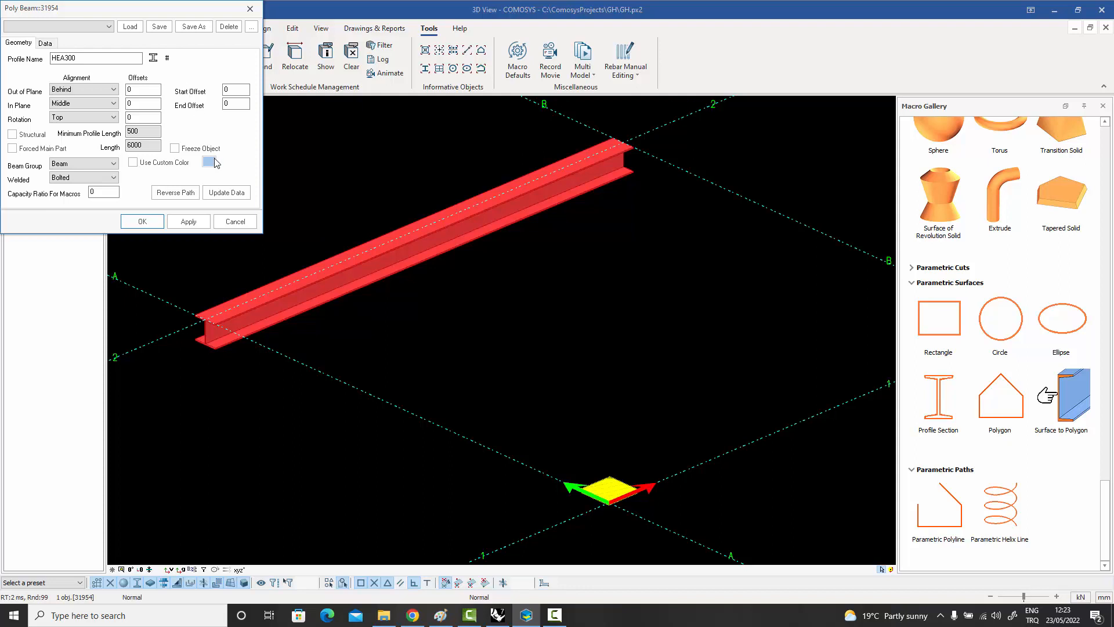
drag(168, 9, 371, 40)
click(372, 89)
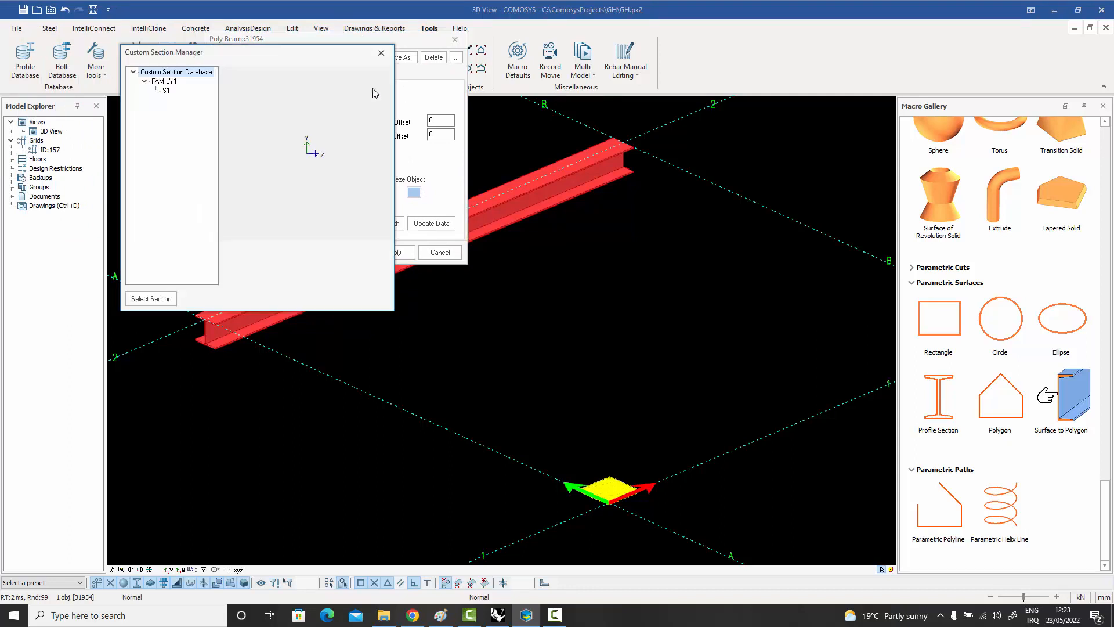
click(165, 81)
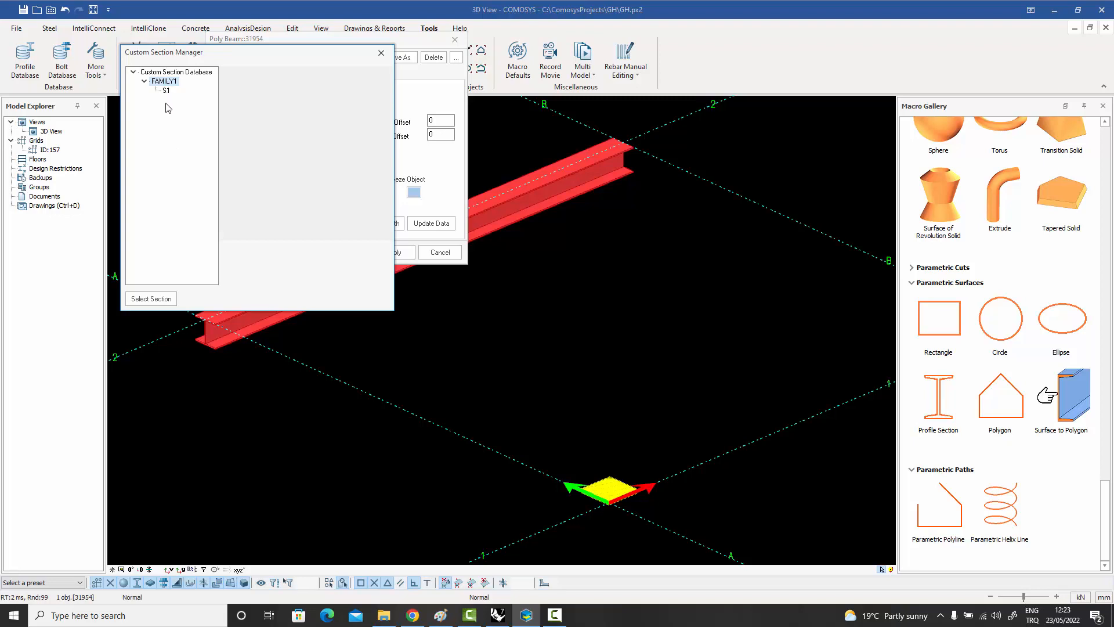
click(167, 92)
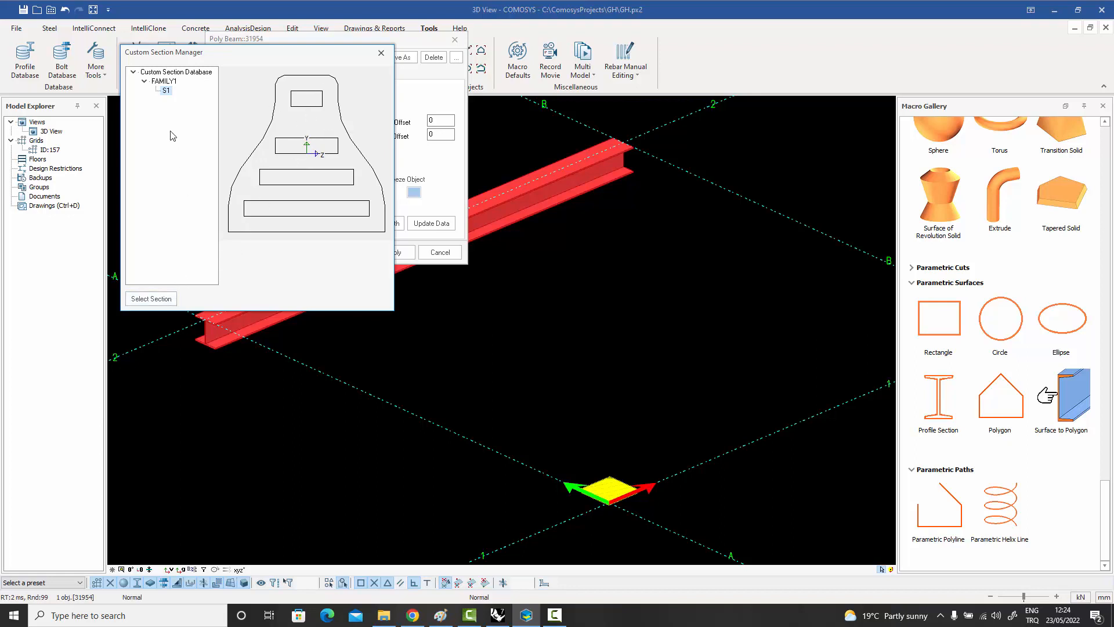
click(145, 299)
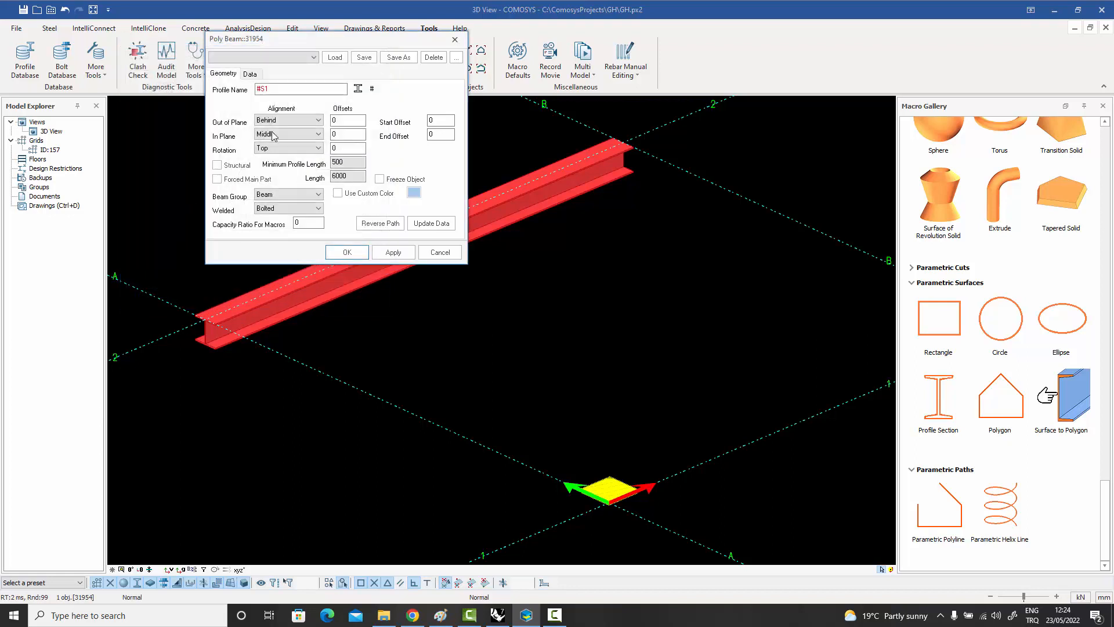
click(344, 252)
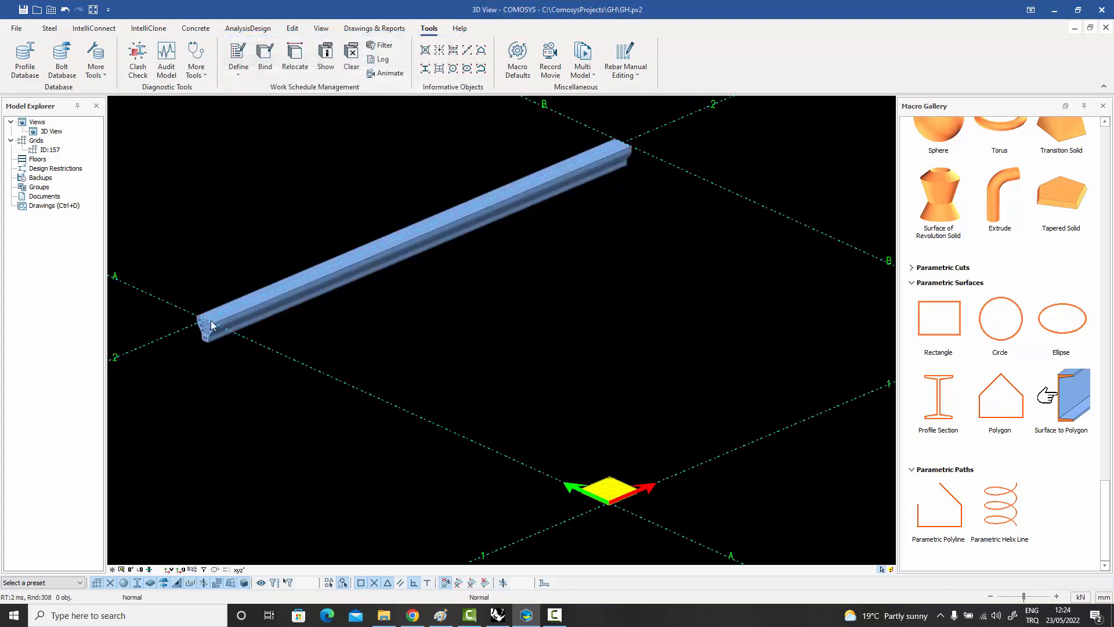
Examine the beam's end profile and the closed outline with an inner opening drawn near grid intersection B-1.
scroll(206, 340, up, 5)
scroll(291, 348, up, 3)
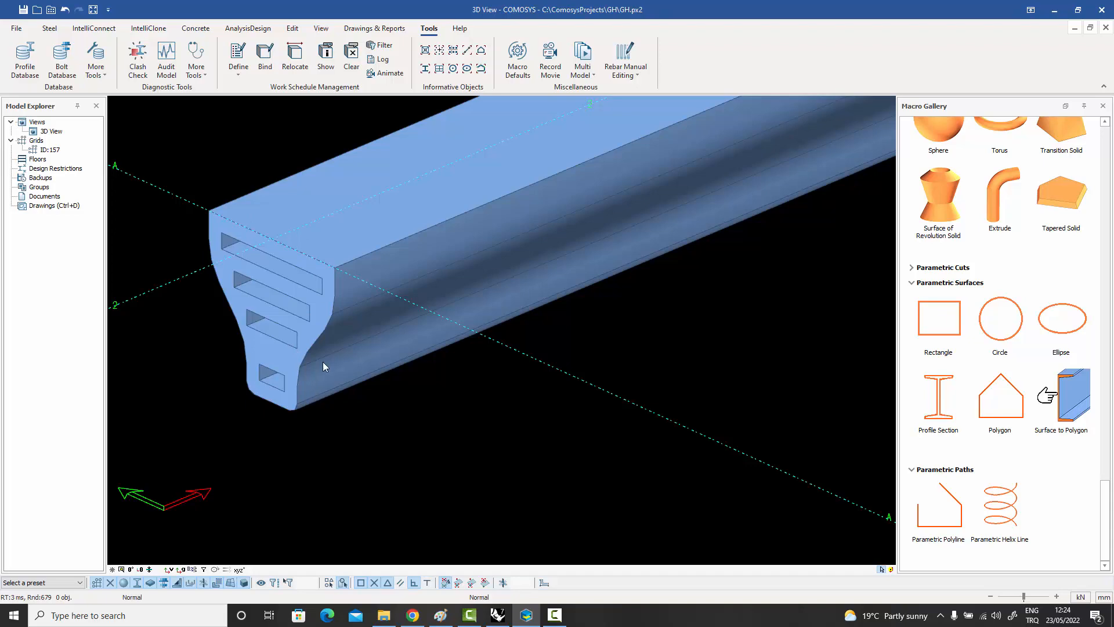
scroll(316, 361, down, 8)
middle_drag(276, 363, 249, 389)
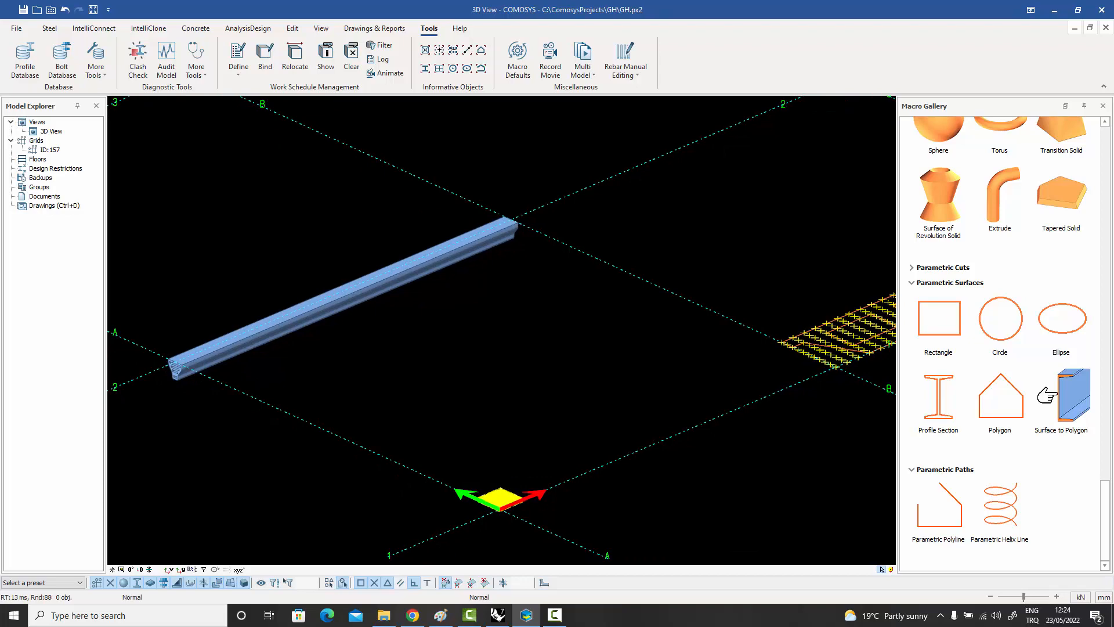
middle_drag(392, 386, 219, 406)
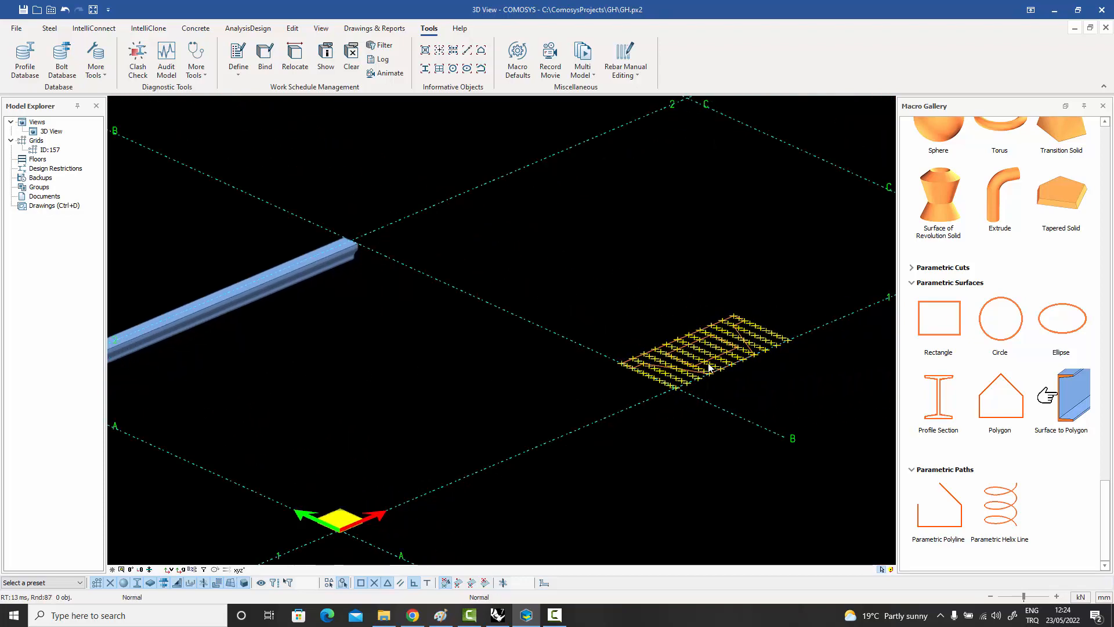
scroll(720, 360, up, 5)
middle_drag(726, 356, 612, 353)
scroll(612, 353, up, 1)
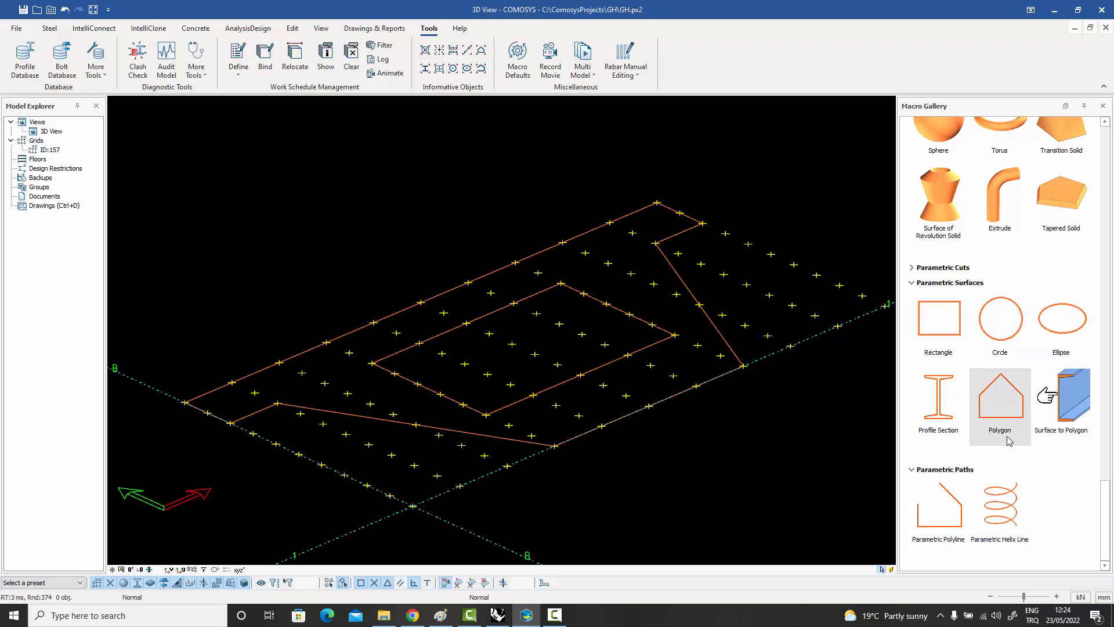
click(685, 286)
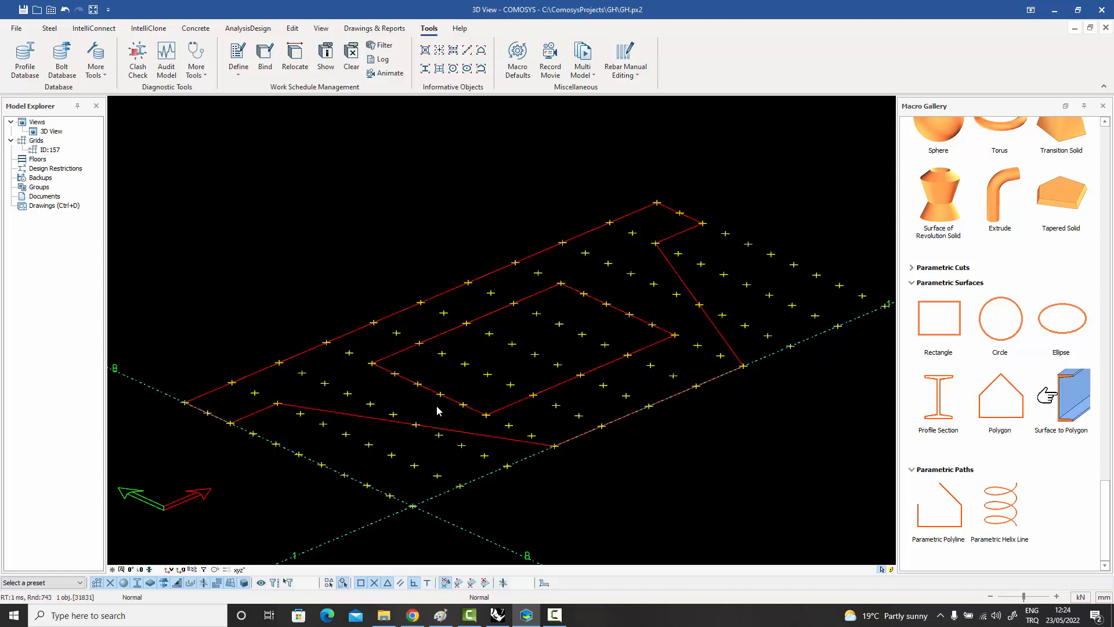
click(468, 181)
Start a new custom section named S3 in the existing FAMILY1 of the Custom Section Manager.
click(105, 76)
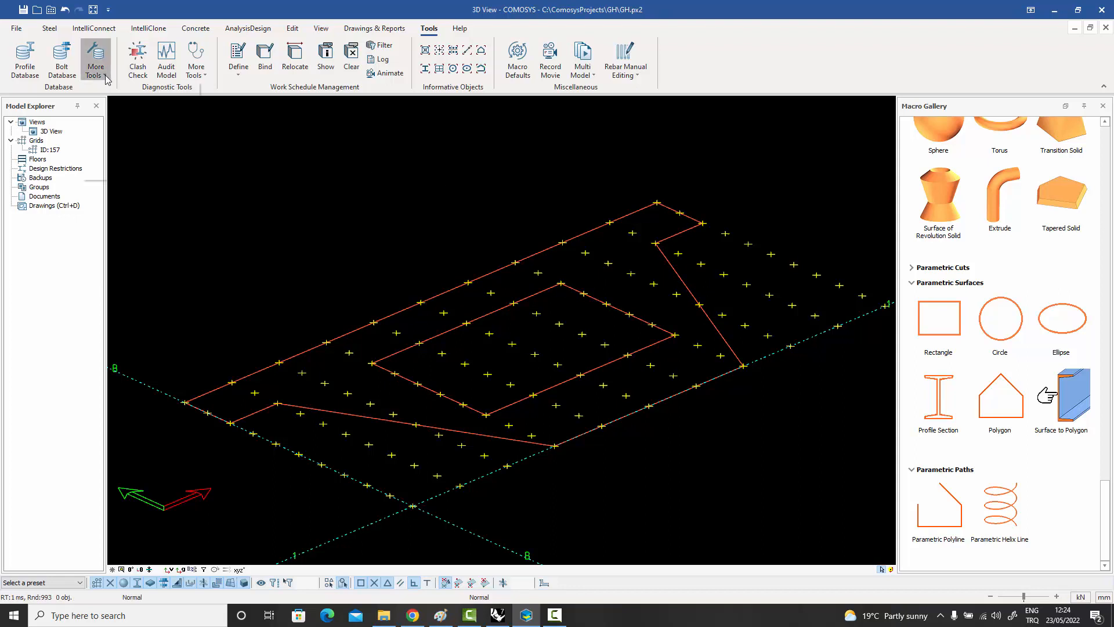
click(114, 105)
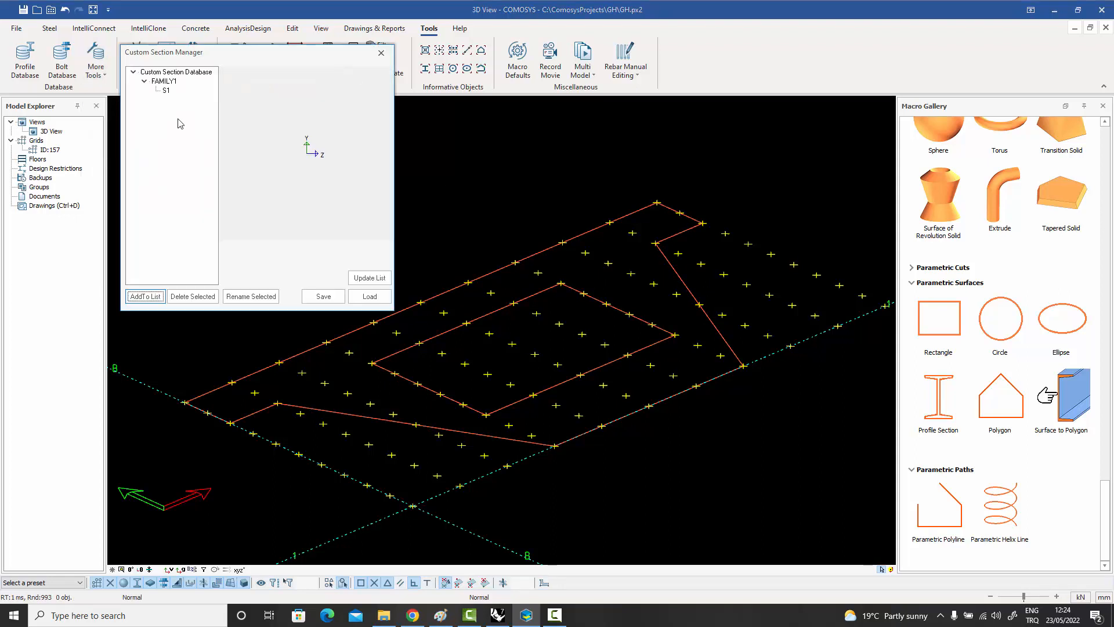
click(165, 83)
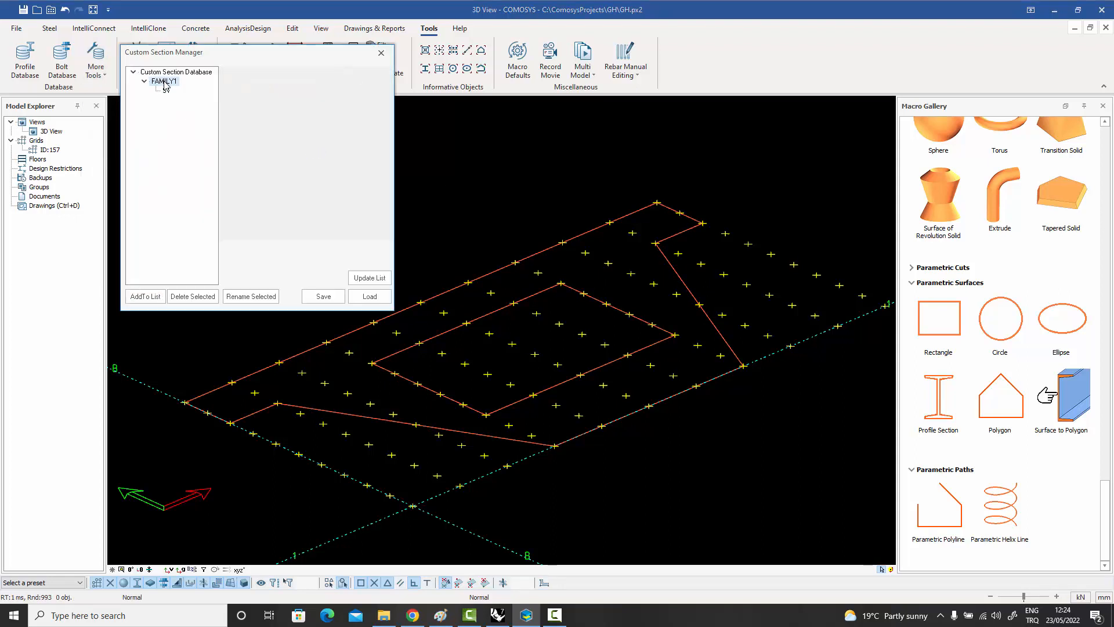
click(144, 296)
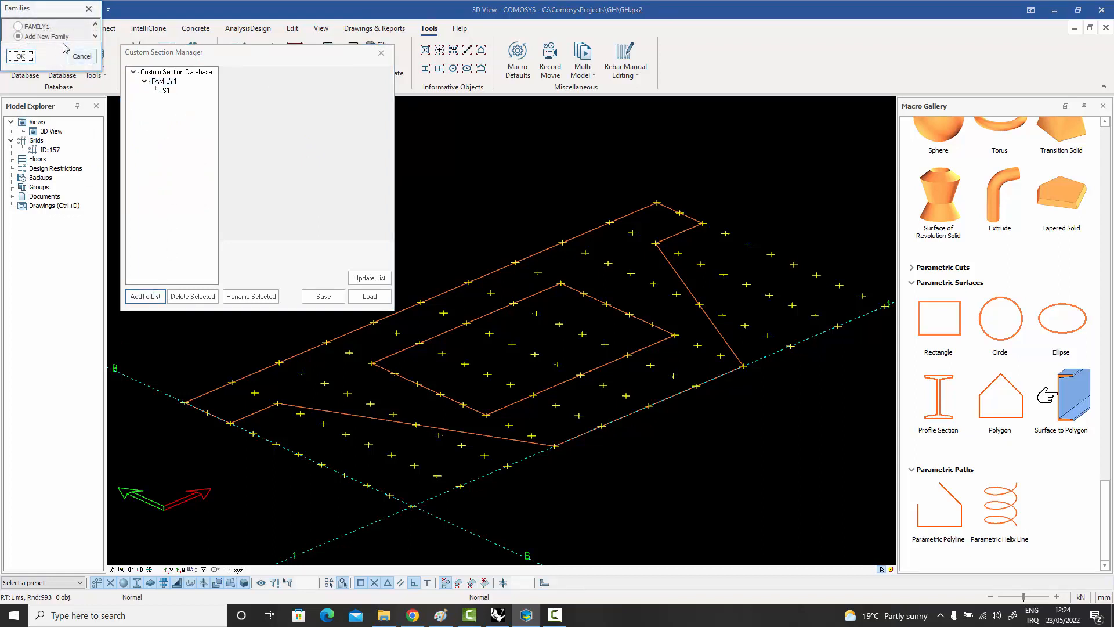
click(29, 26)
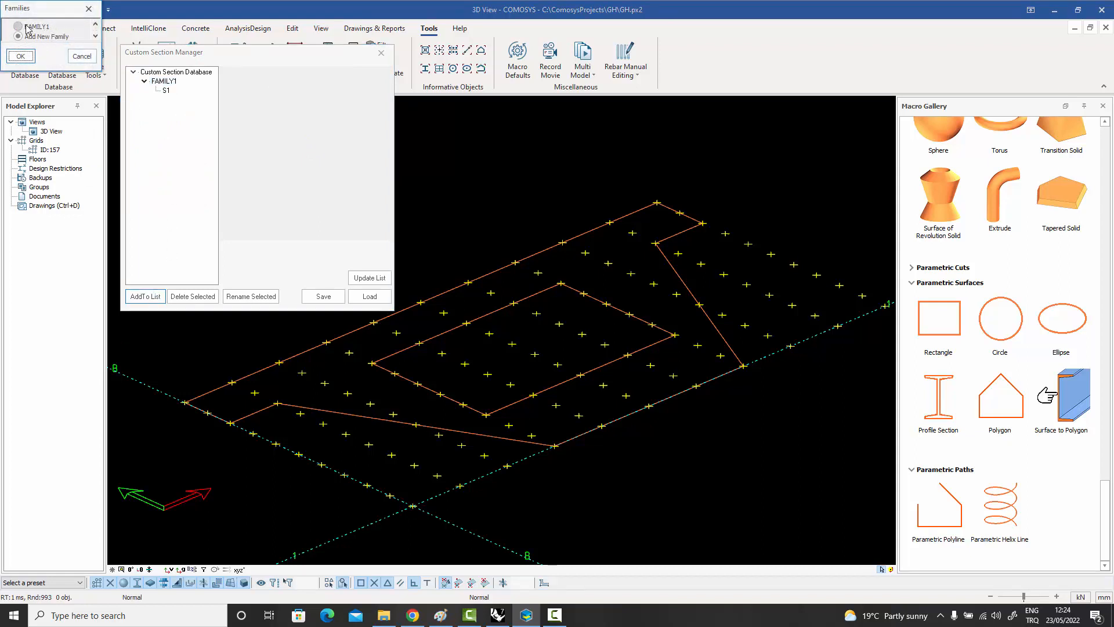
click(21, 56)
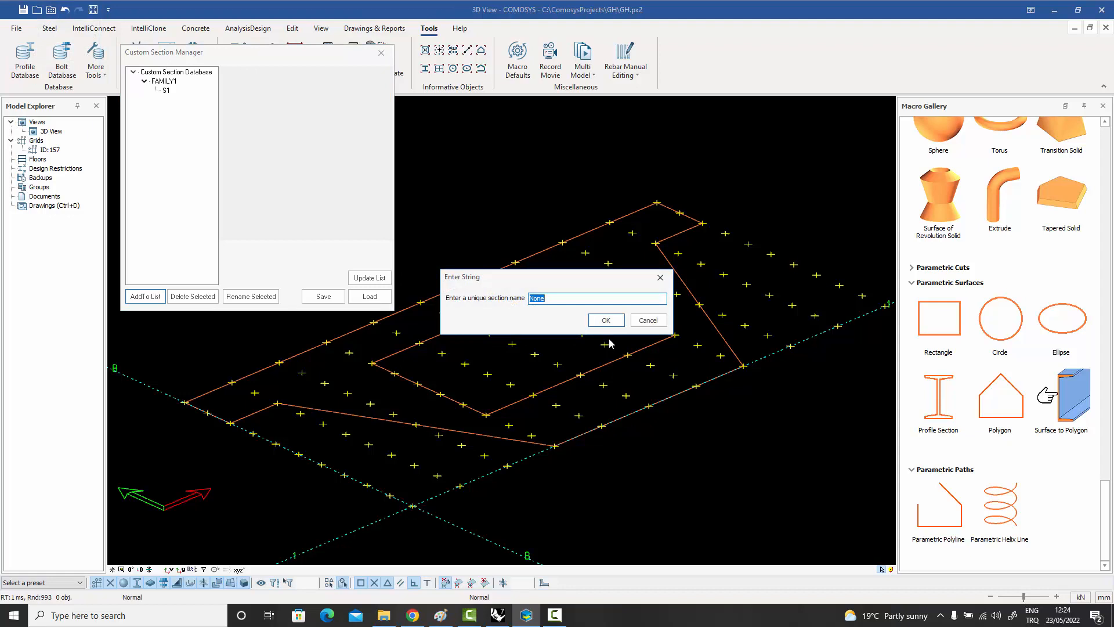
text(S3)
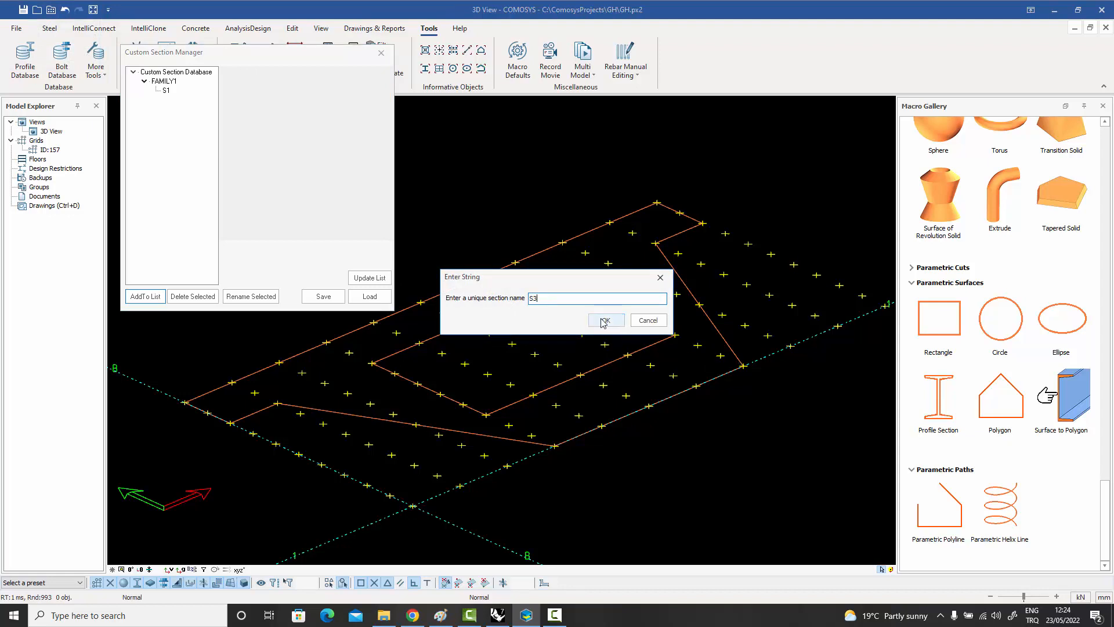
click(605, 320)
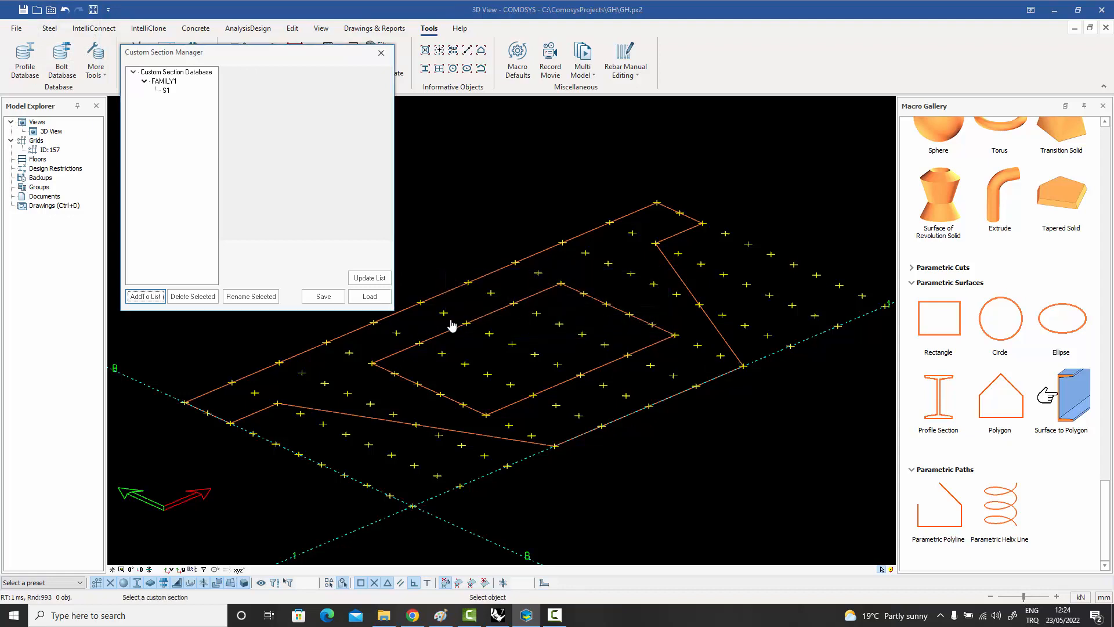
Define section S3 from the outline with its inner opening, set its Y direction from the bottom edge's midpoint, and save the custom section list.
click(447, 299)
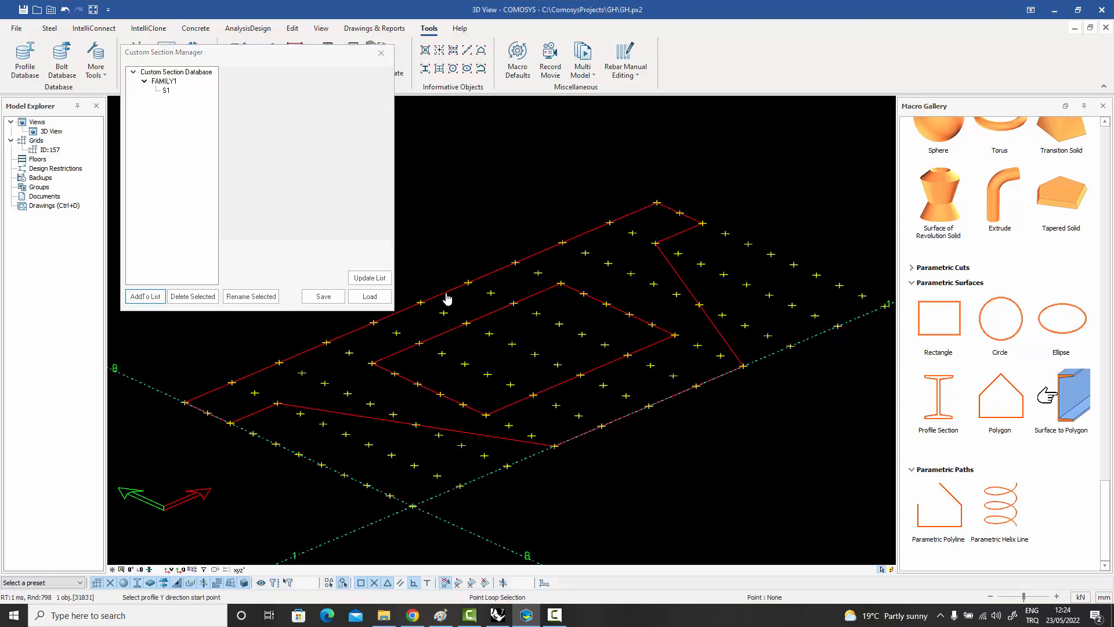
click(648, 406)
click(627, 395)
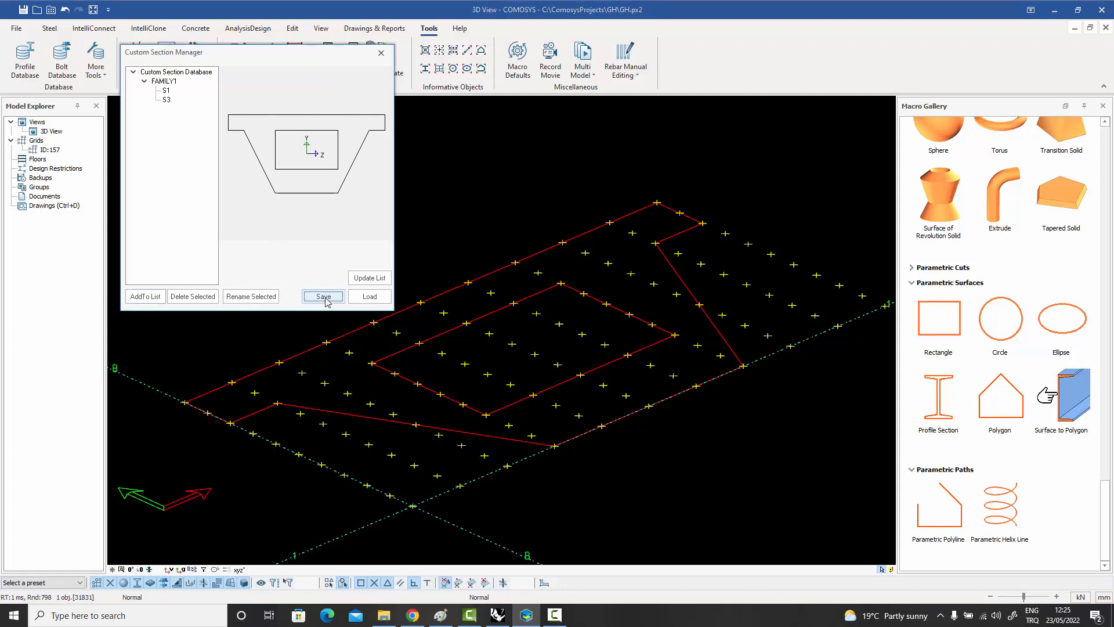
click(324, 297)
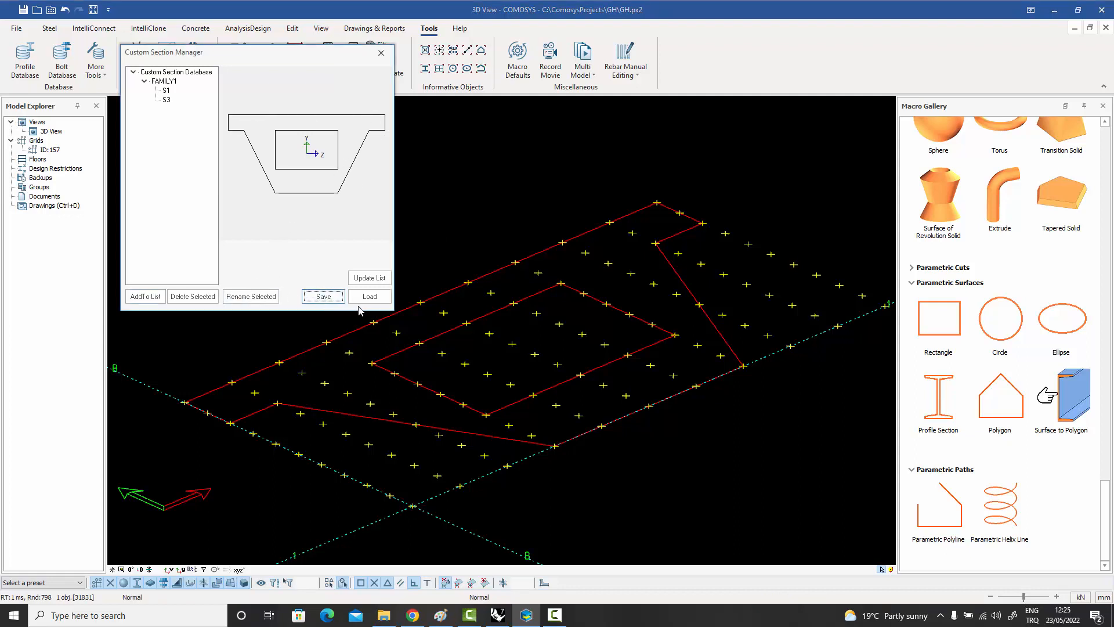
click(382, 53)
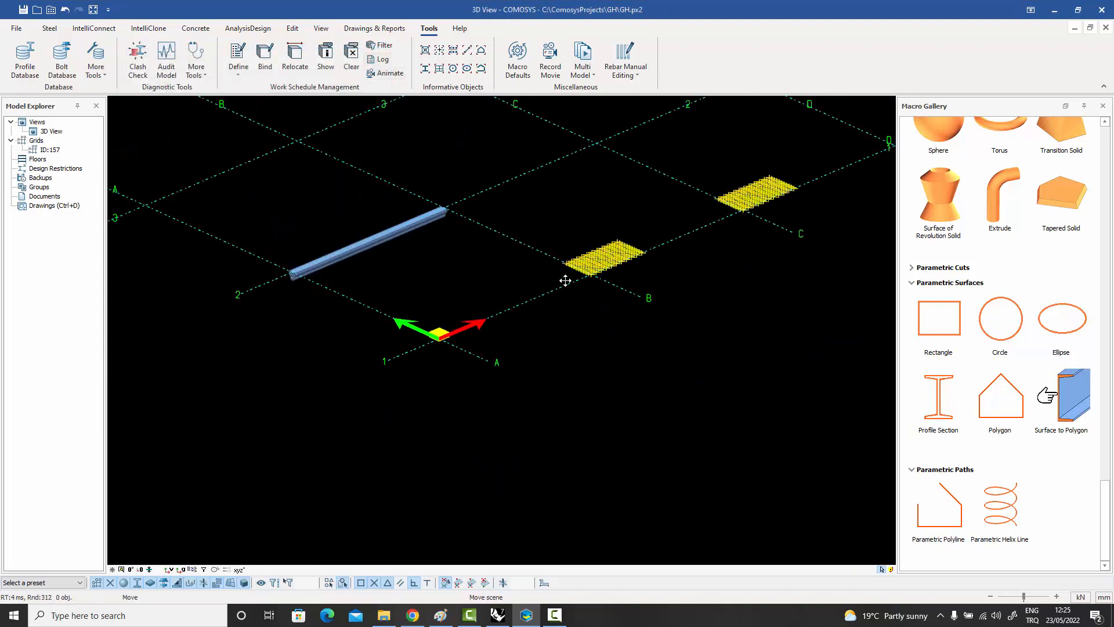
Change the beam's profile name to the custom section #S3 and apply it.
scroll(325, 289, up, 5)
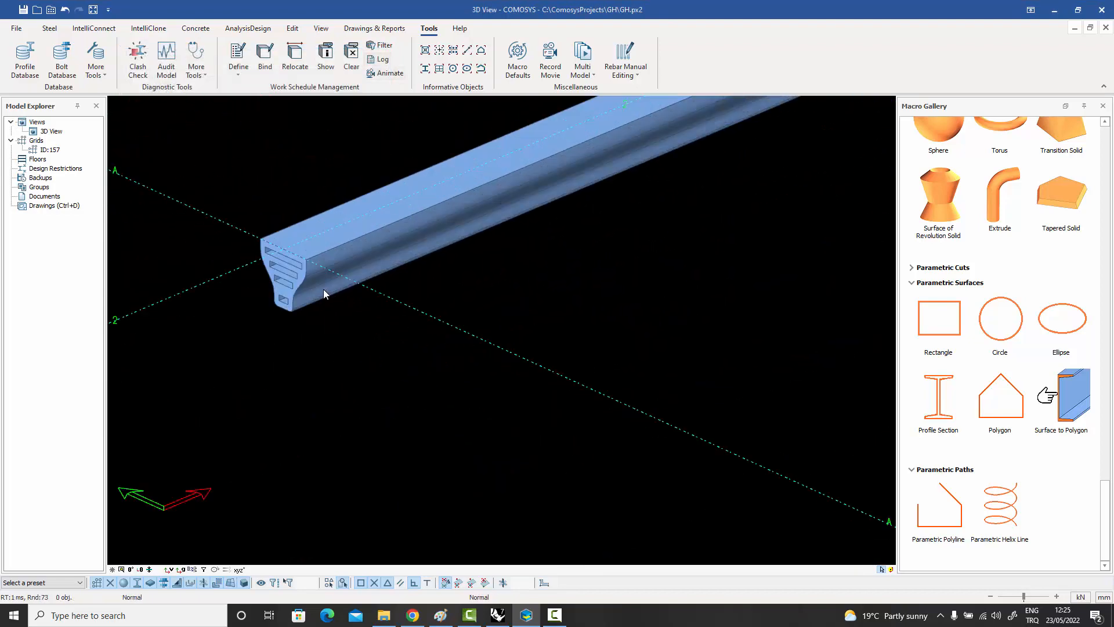
double_click(323, 289)
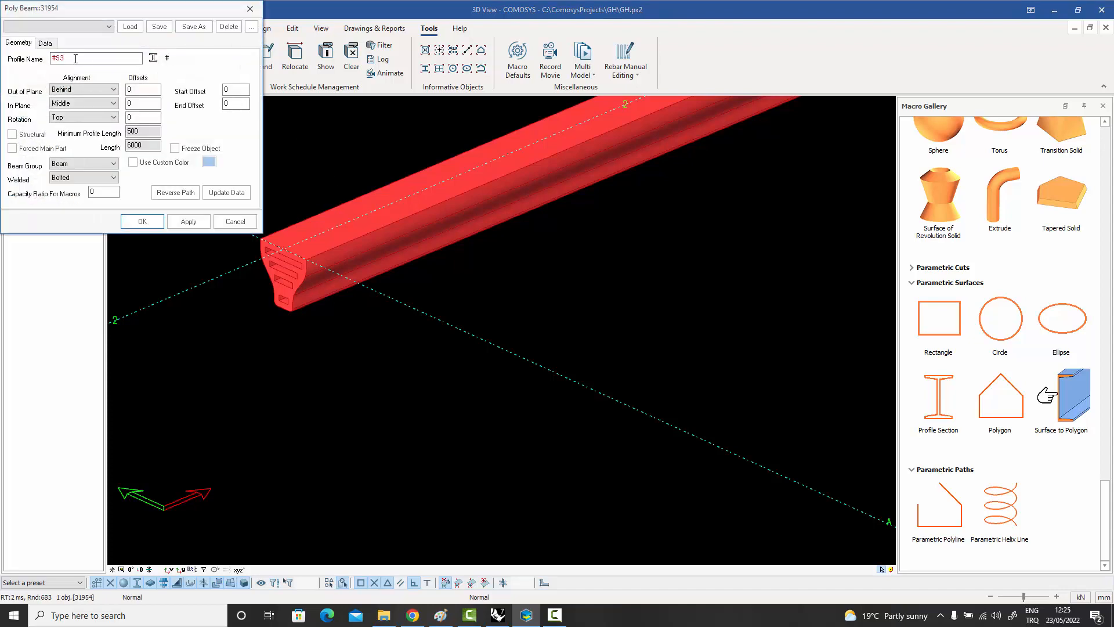
click(142, 222)
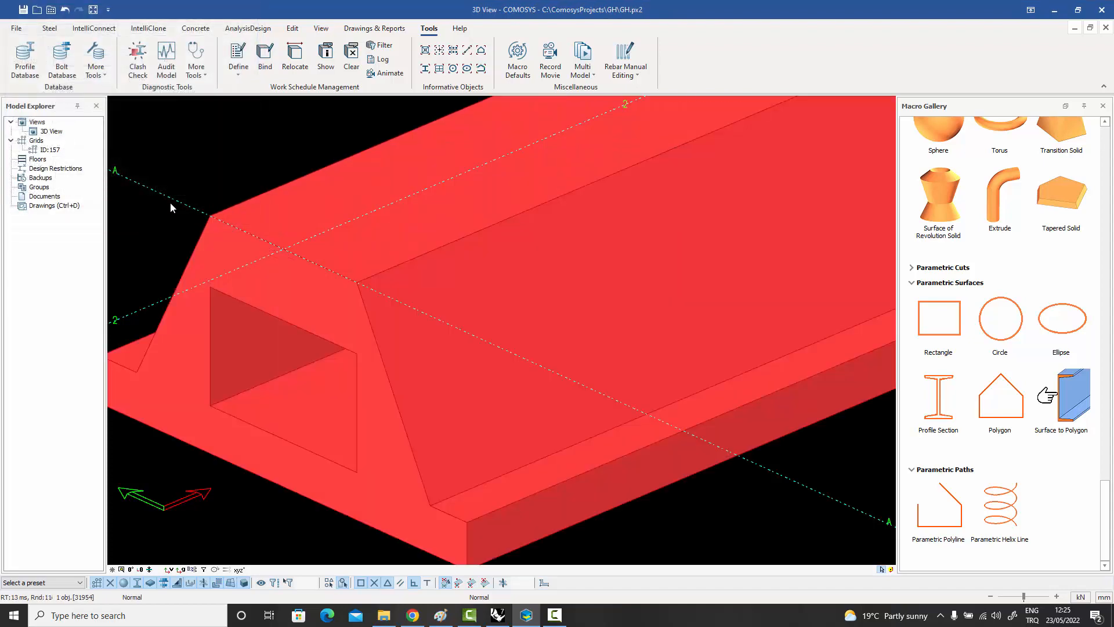
click(197, 142)
scroll(351, 281, down, 3)
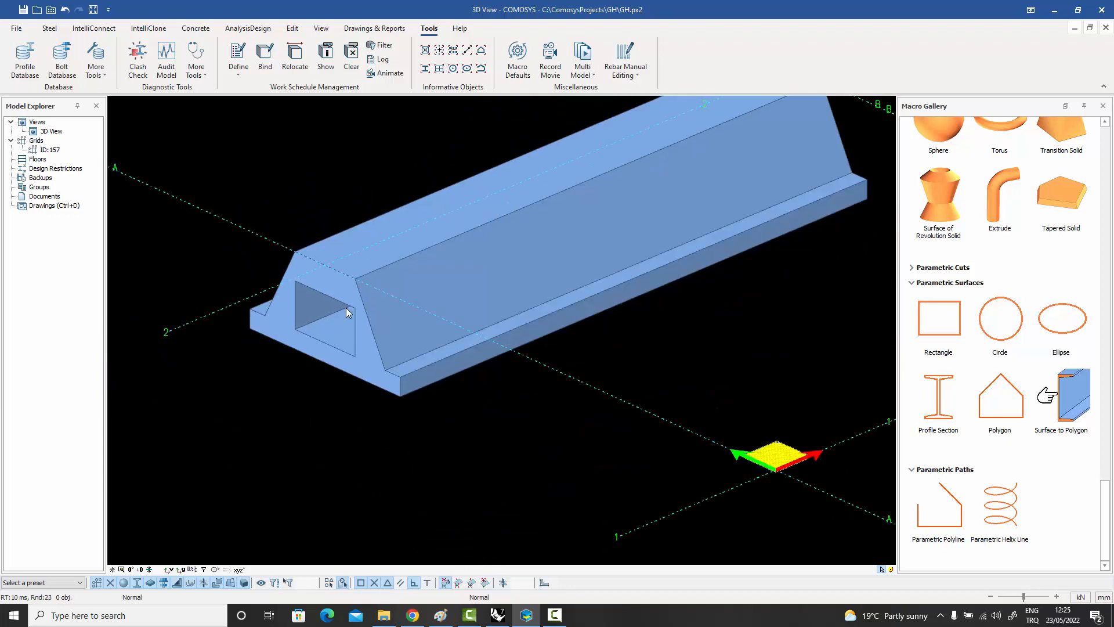
Rotate the beam's section by two quarter turns so that its wide flange faces upward.
click(372, 357)
key(space)
key(space)
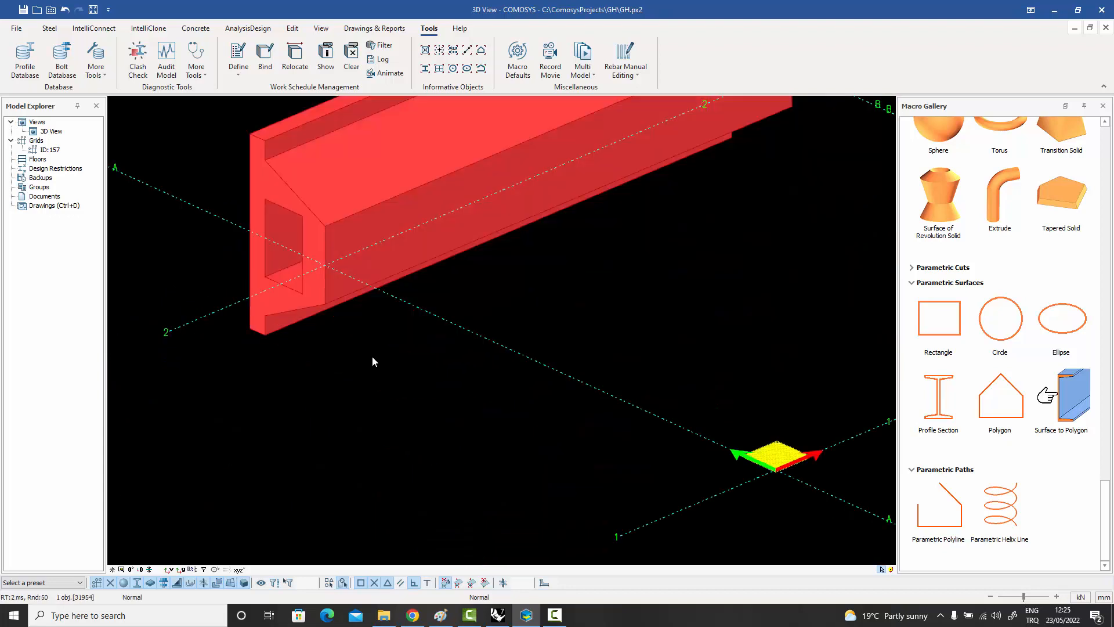
click(441, 360)
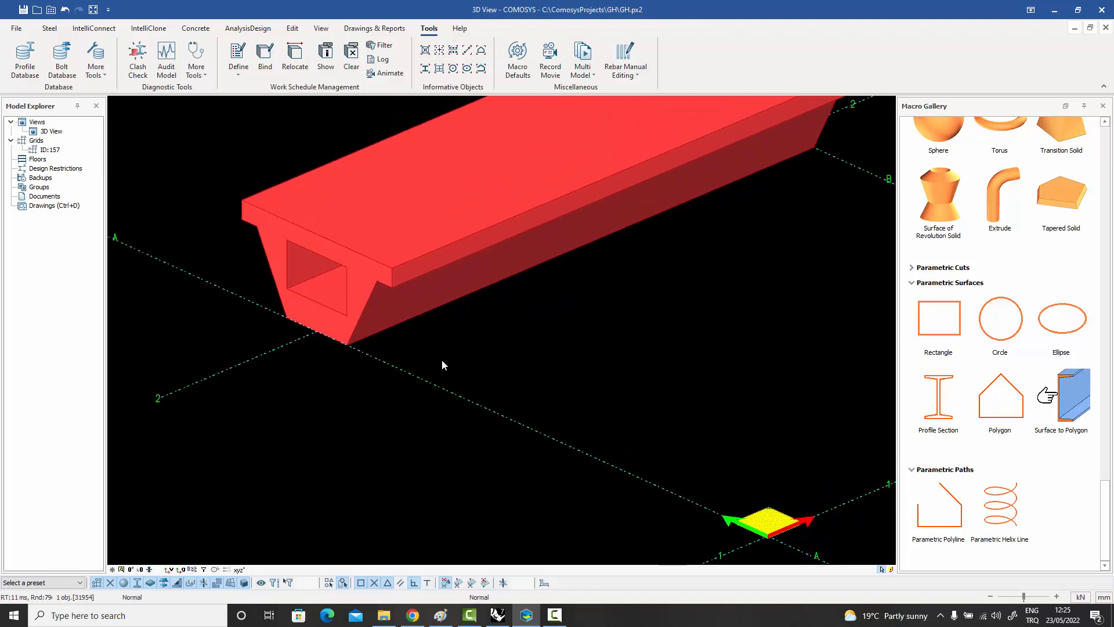
scroll(374, 293, up, 4)
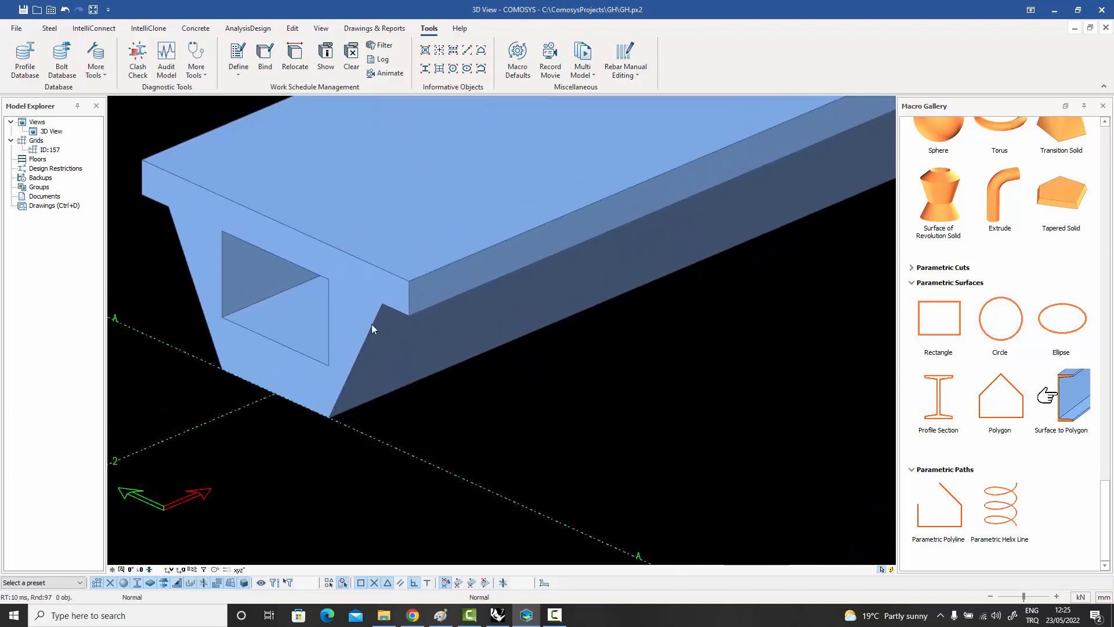
Lower the beam's alignment to center it on its grid line, and raise it back to sit on top of the line.
click(374, 315)
key(Down)
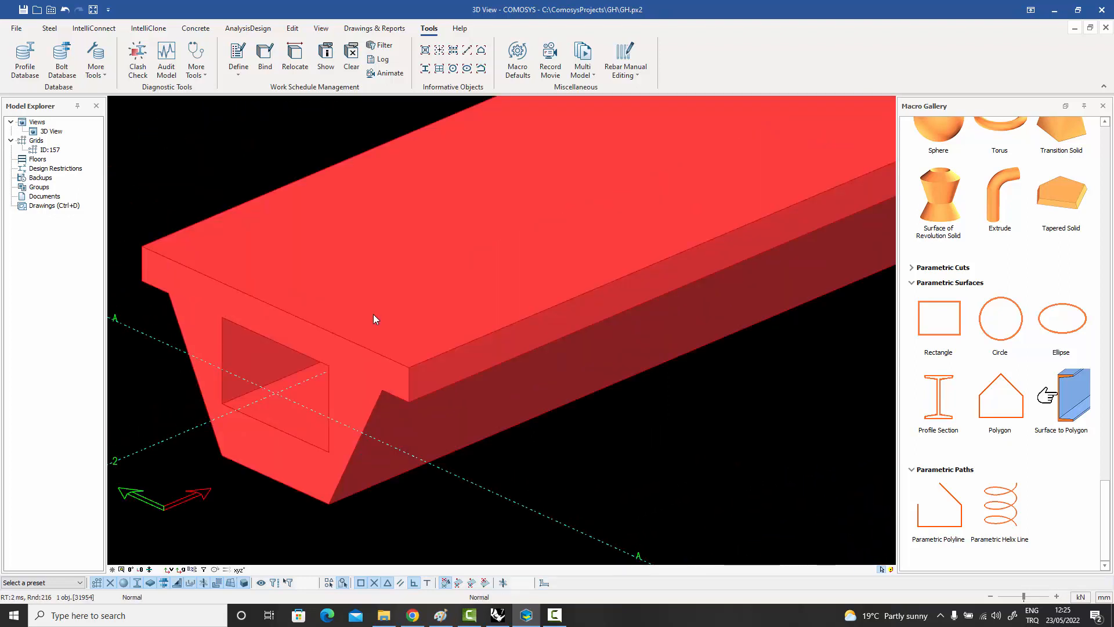
key(Up)
key(Up)
key(Up)
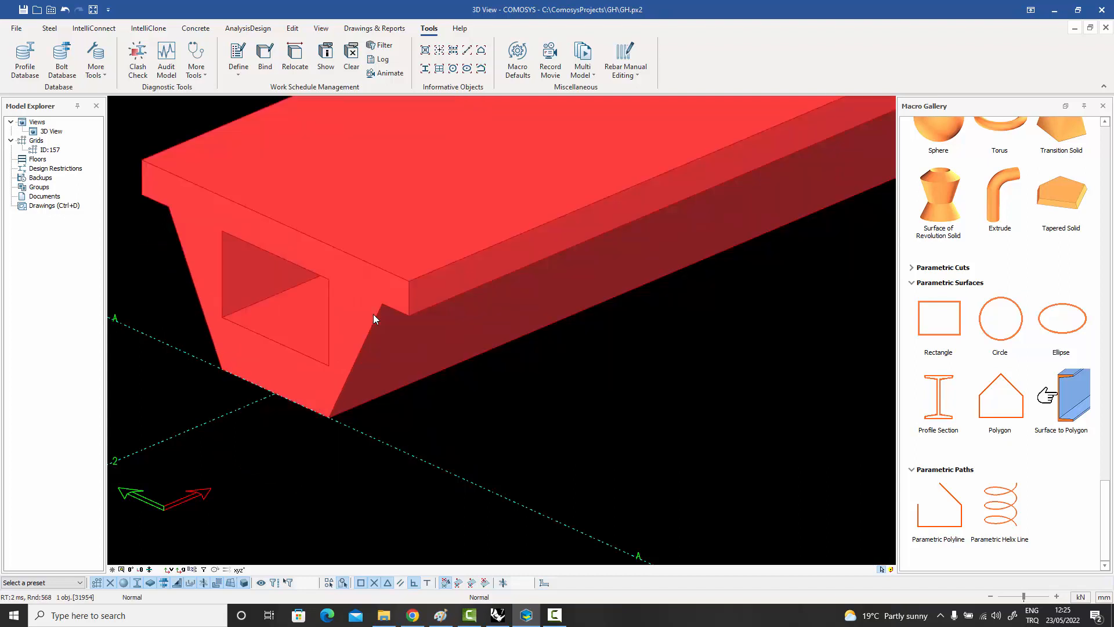
click(505, 395)
scroll(505, 395, down, 3)
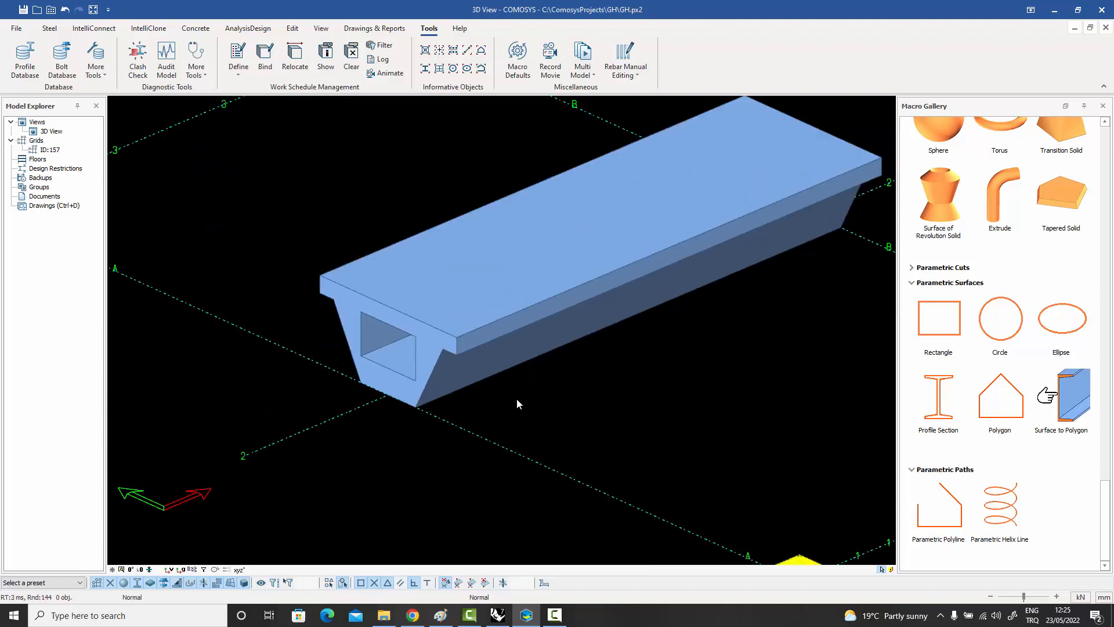
middle_drag(518, 403, 407, 430)
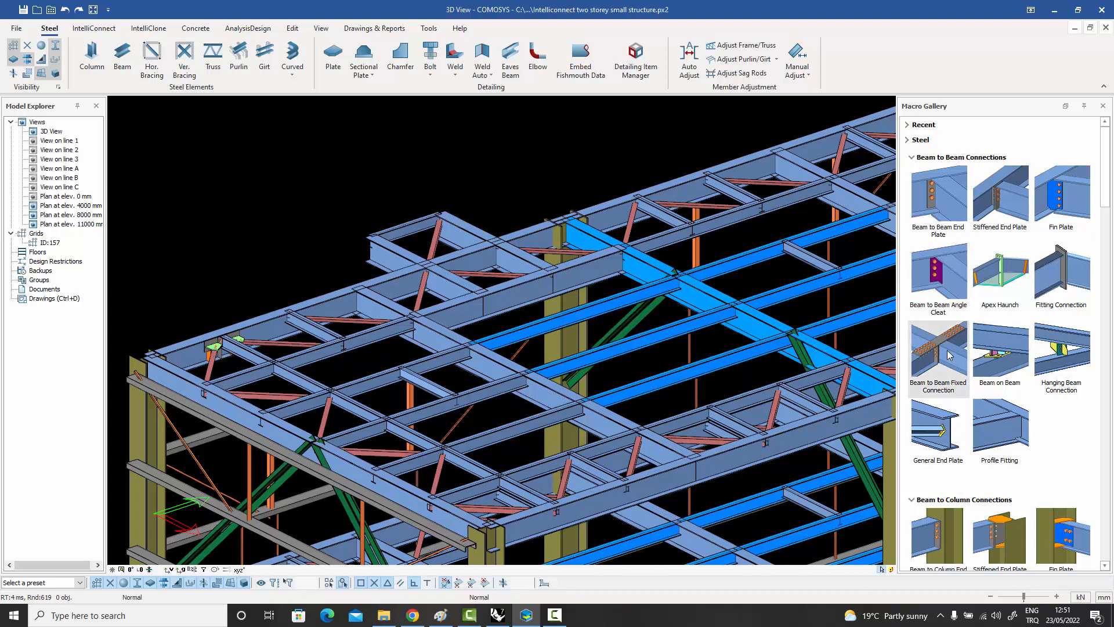
Look through the beam-to-beam and beam-to-column connection macros in the Macro Gallery.
scroll(1030, 354, down, 3)
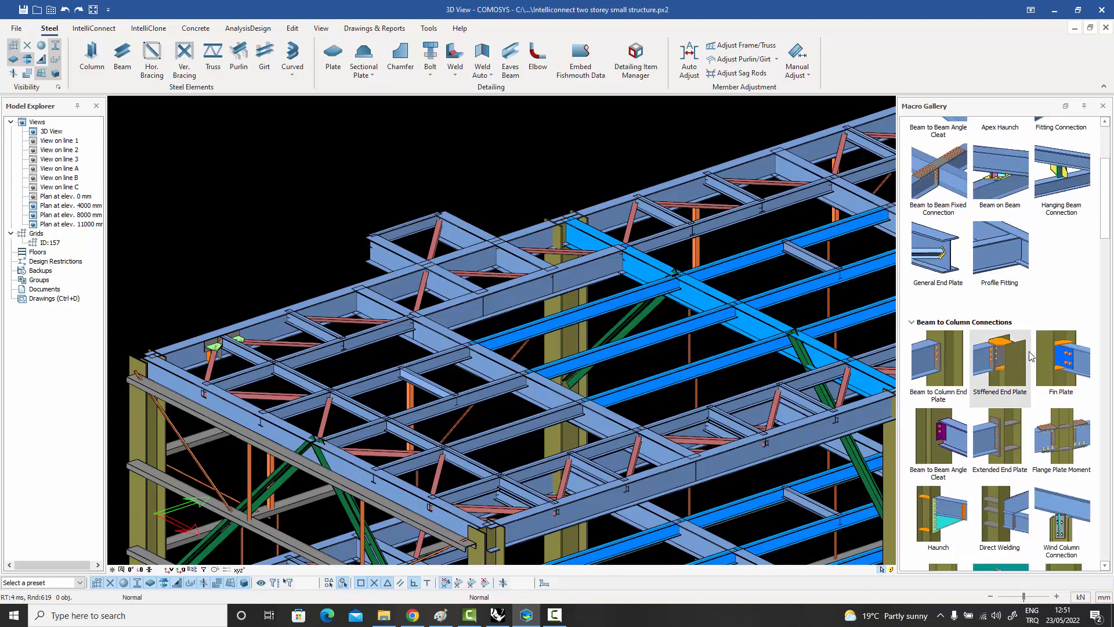
scroll(1031, 356, down, 1)
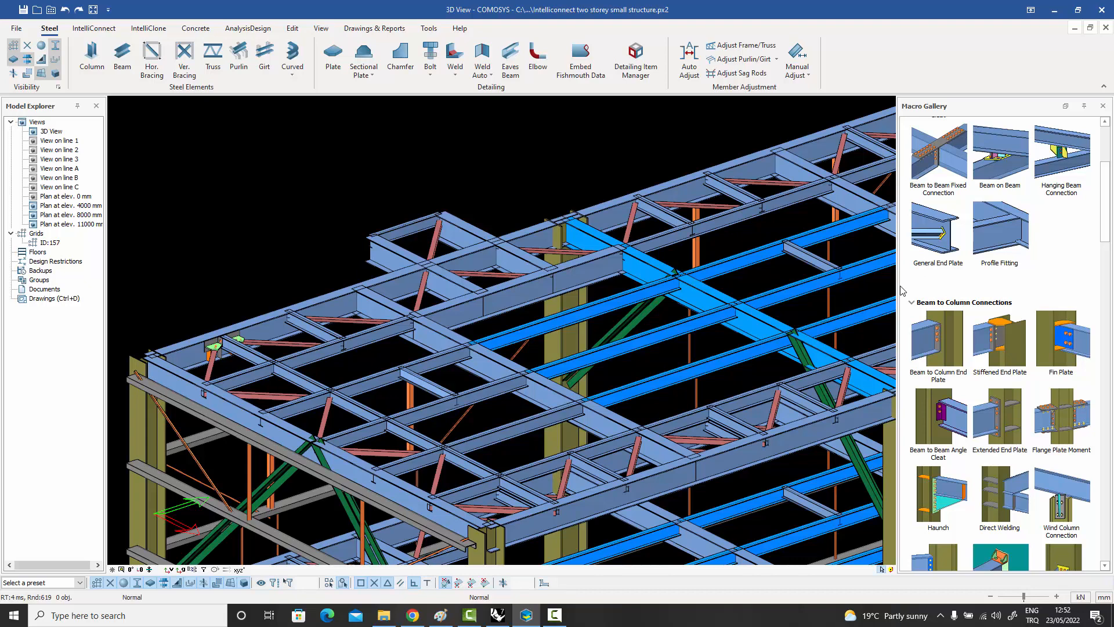
scroll(1038, 292, up, 3)
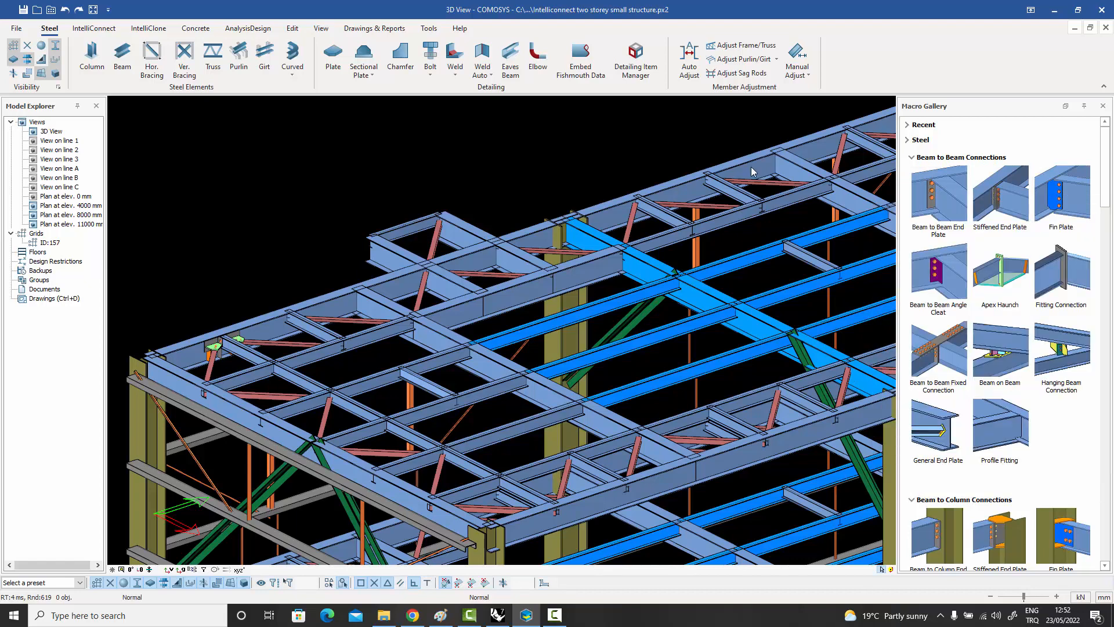
middle_drag(741, 184, 751, 175)
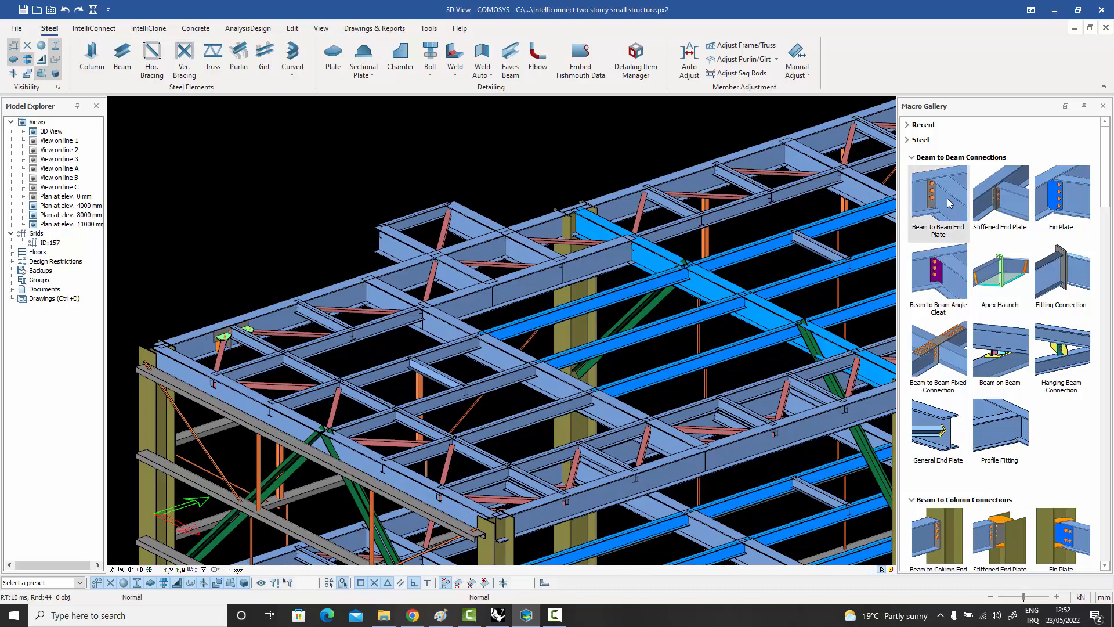
Open the Beam to Beam End Plate macro properties and survey the figure, bolt, weld, design parameter and preset settings.
mouse_move(948, 202)
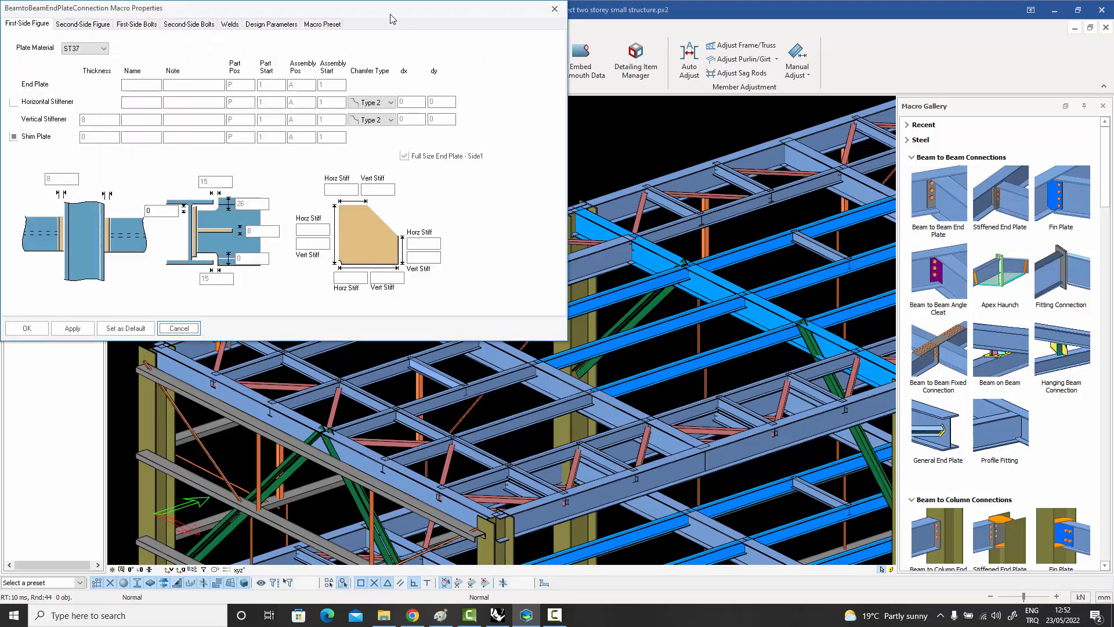
drag(396, 16, 663, 76)
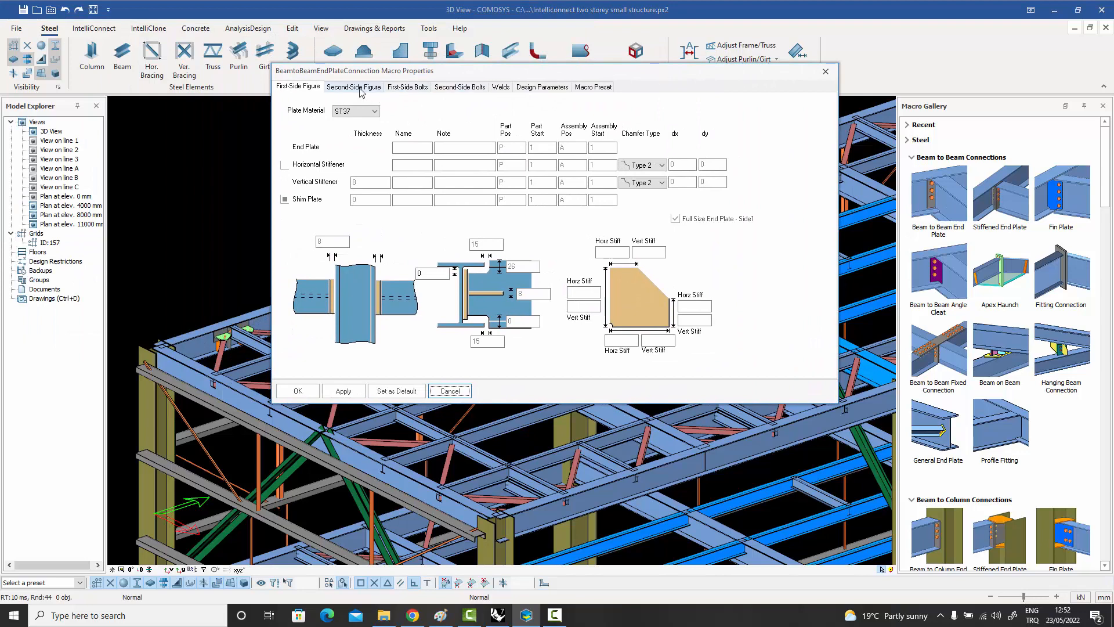
click(361, 88)
click(411, 87)
click(461, 88)
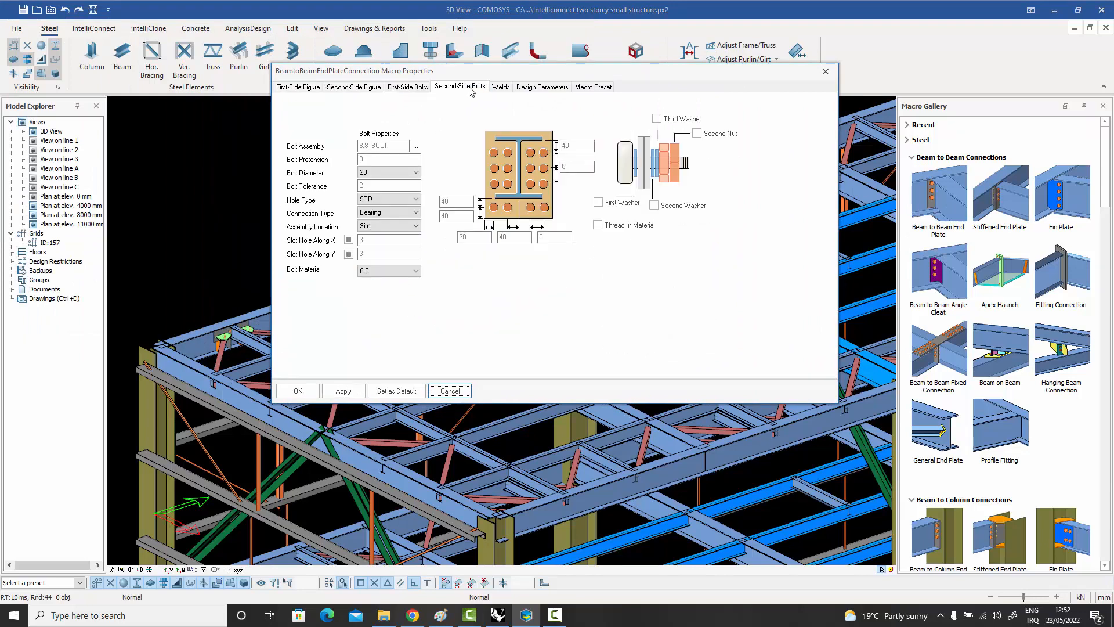
click(500, 87)
click(542, 87)
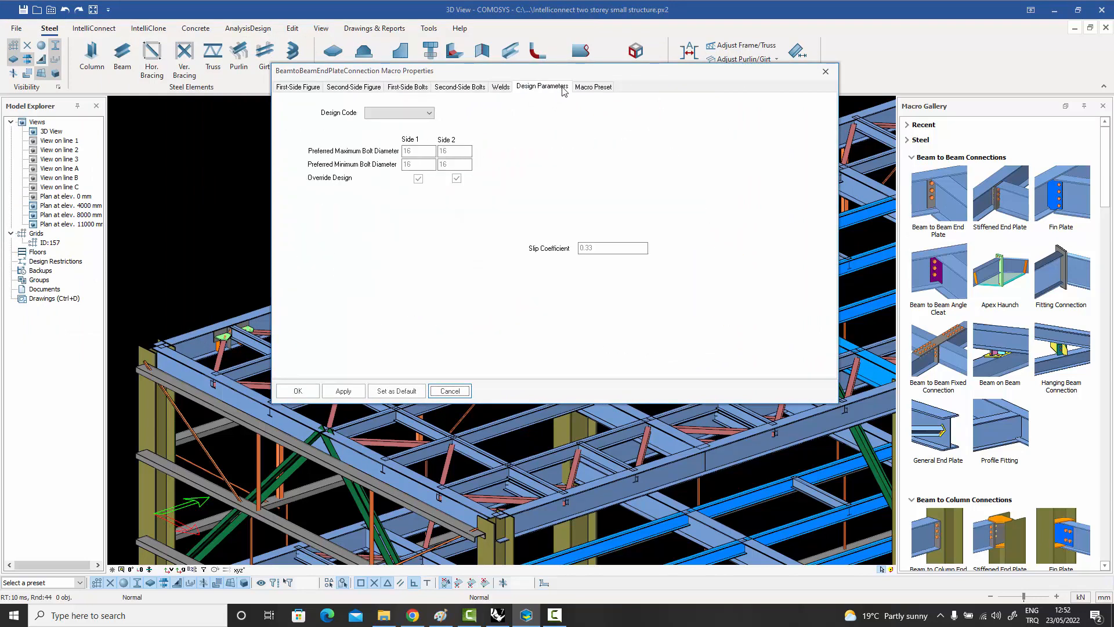
click(594, 86)
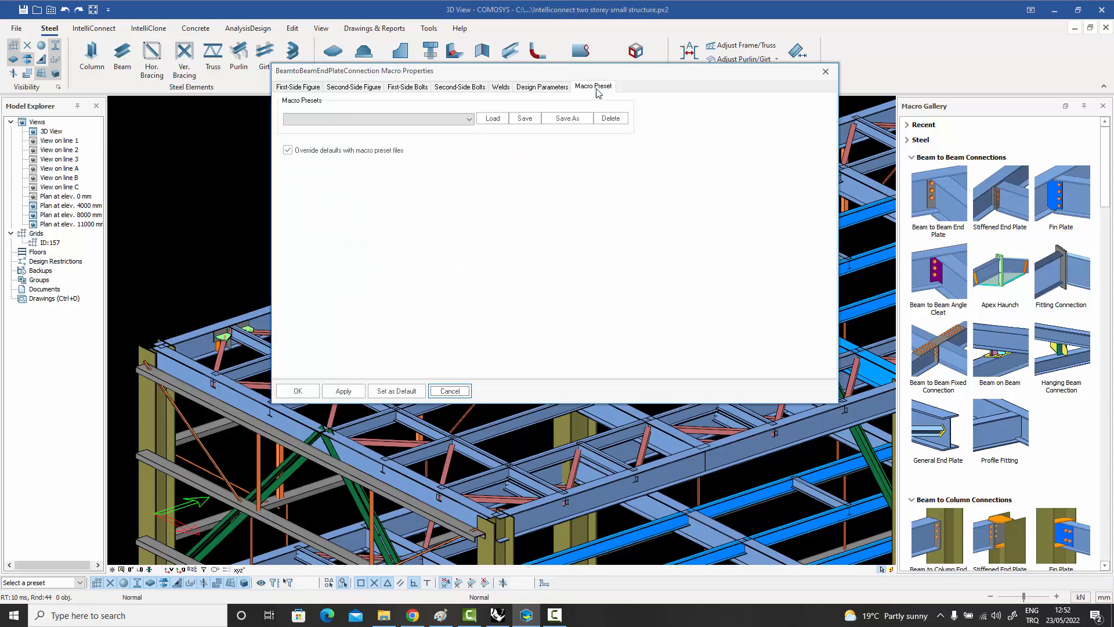
Examine the end plate macro's first- and second-side plate settings, first-side bolts and welds, and close its properties unchanged.
click(298, 87)
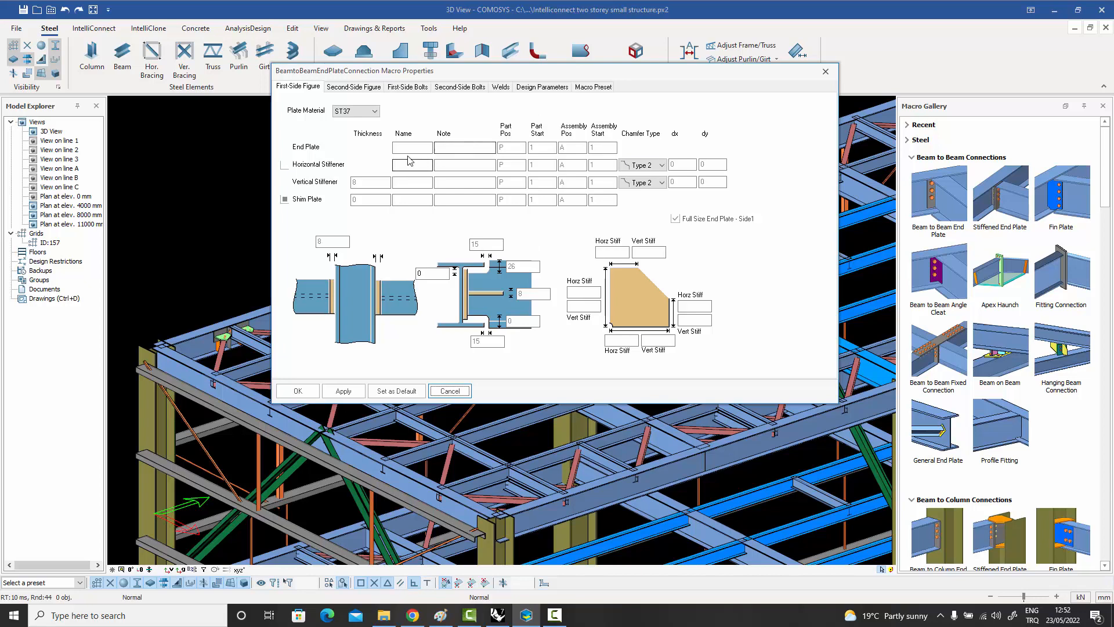
click(353, 87)
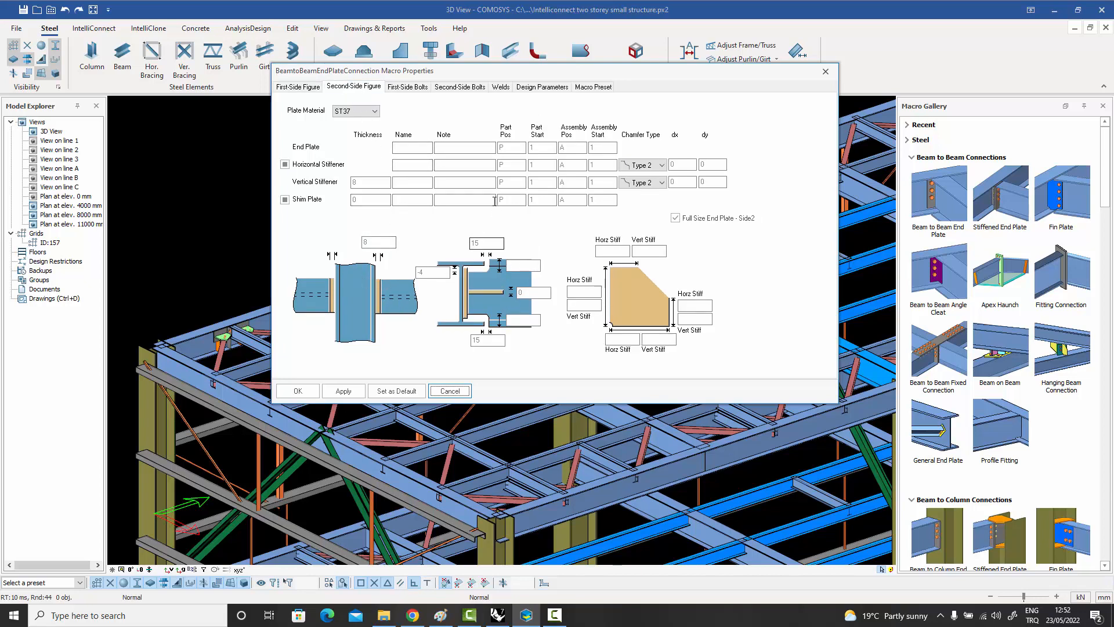
click(408, 87)
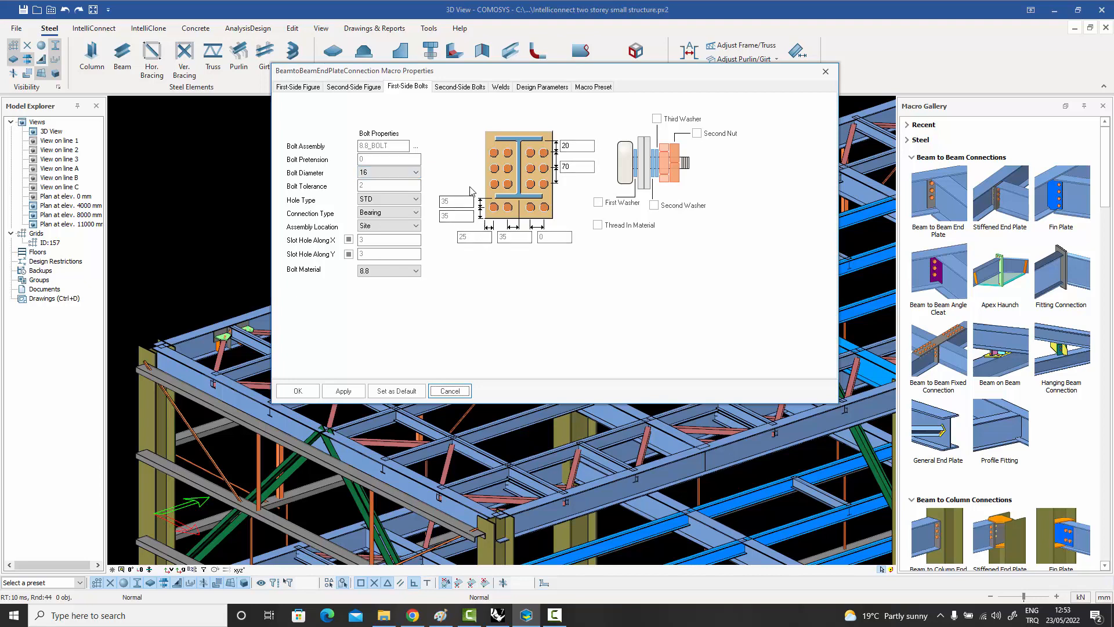
click(502, 87)
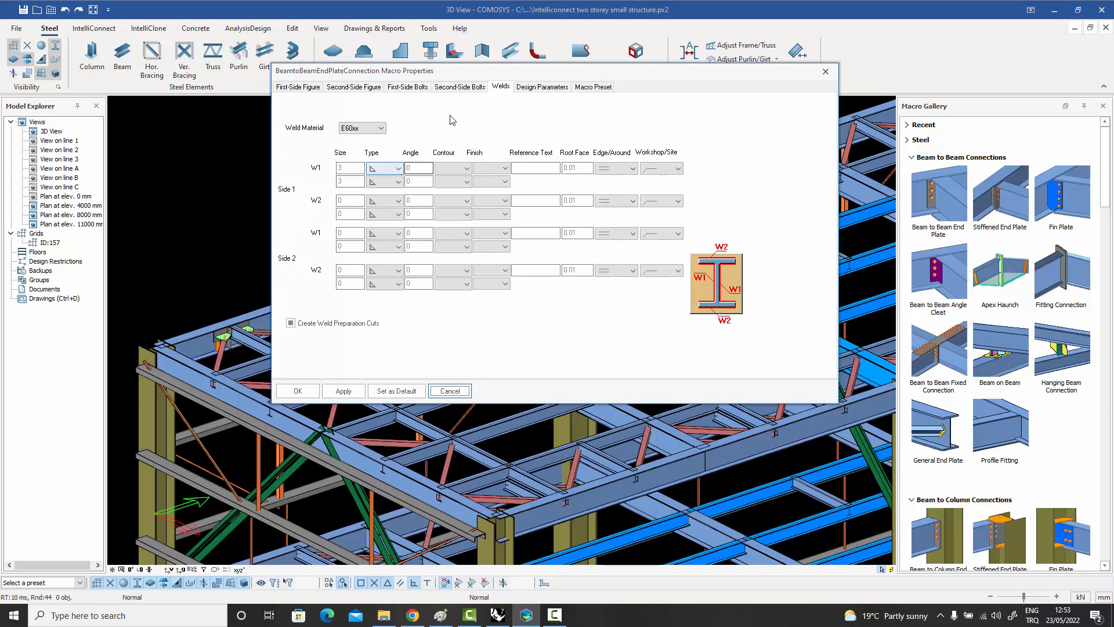
drag(462, 72, 480, 69)
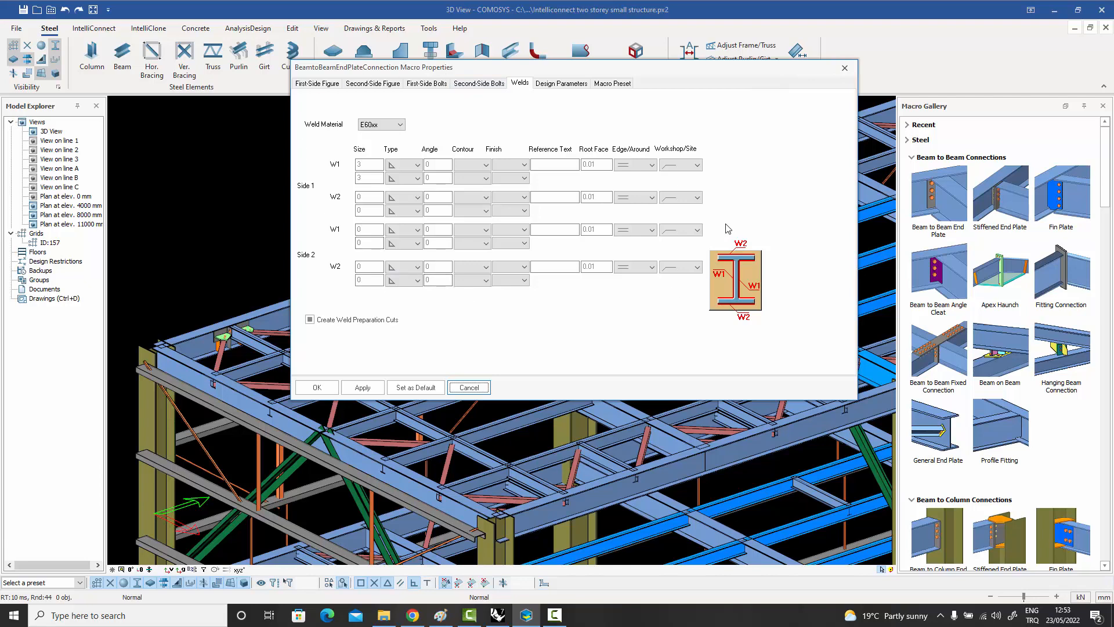
click(846, 69)
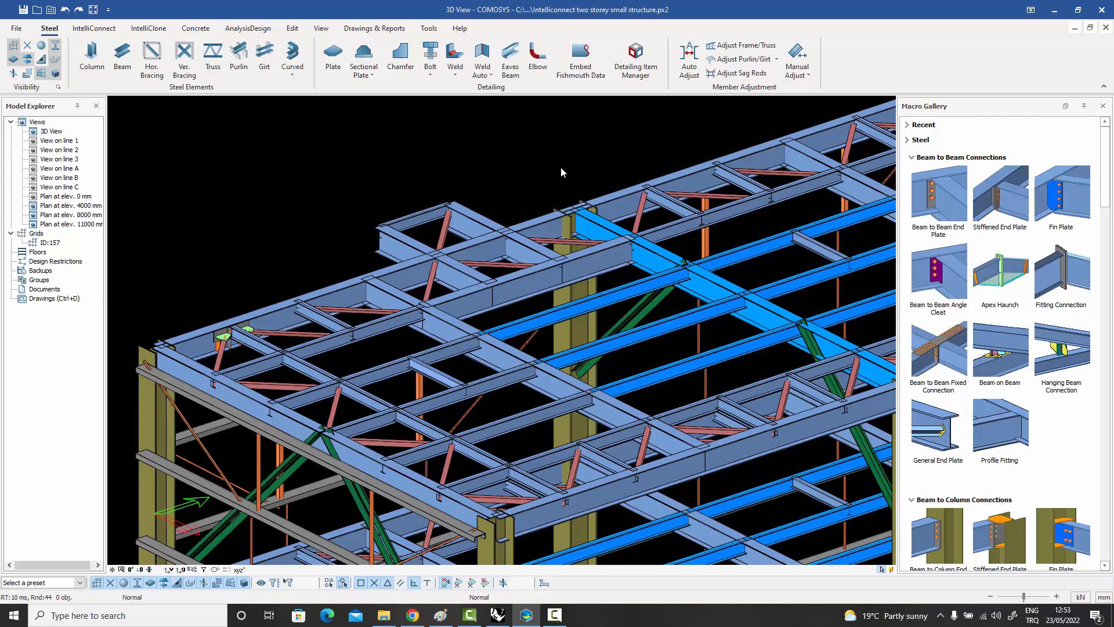
Review the project preferences for bolts, including the size 20 bolt details, and for plates, and close them without changes.
scroll(439, 177, down, 4)
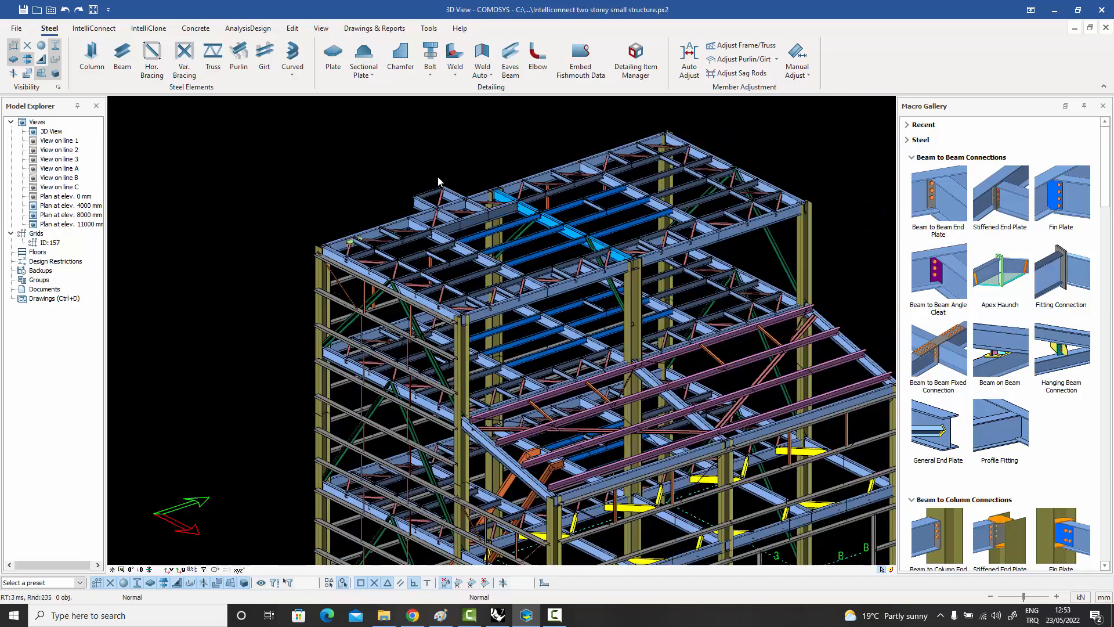
scroll(491, 233, up, 2)
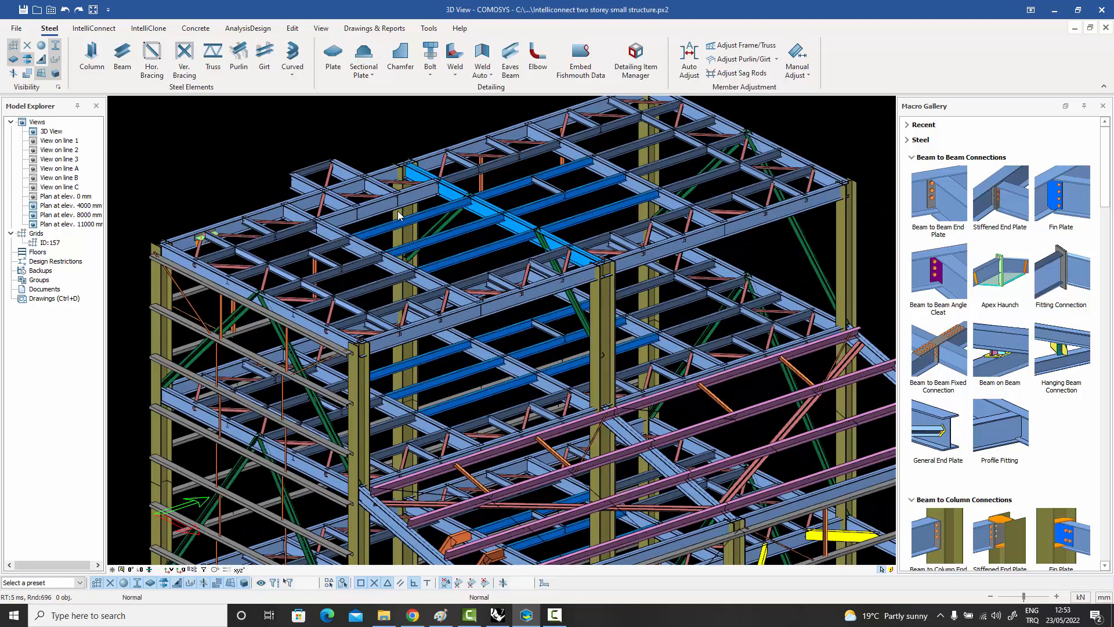
middle_drag(398, 216, 426, 234)
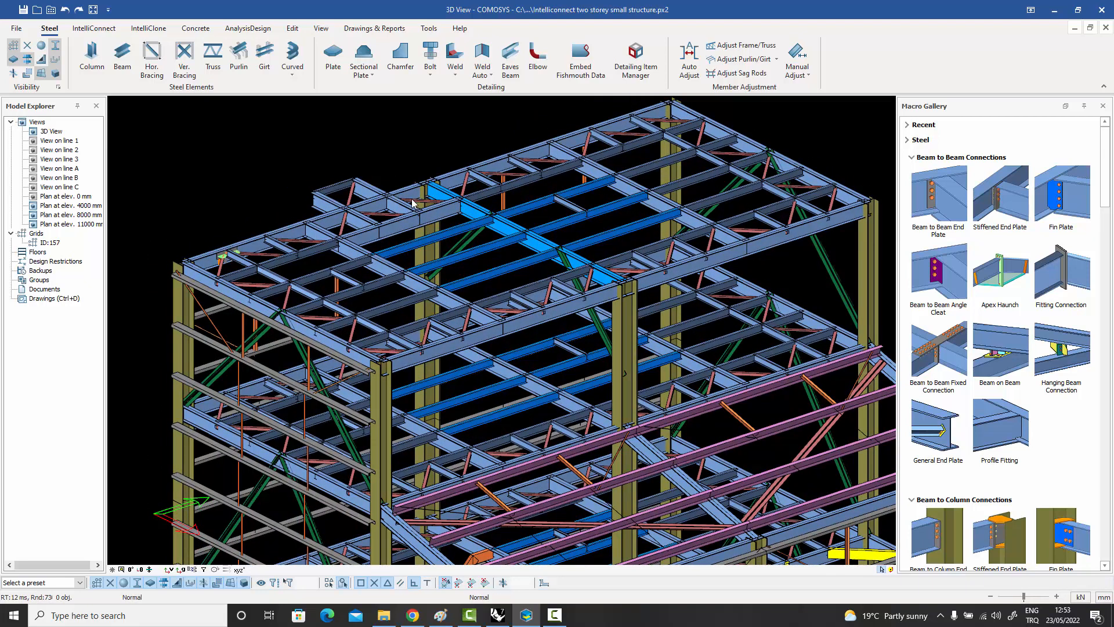
click(17, 28)
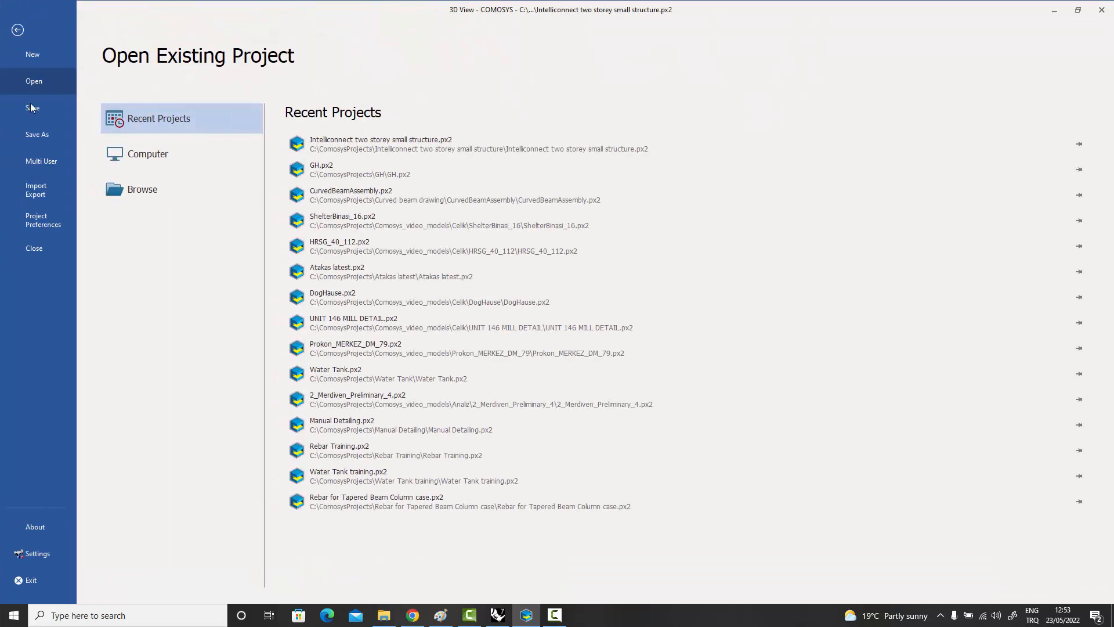
click(43, 224)
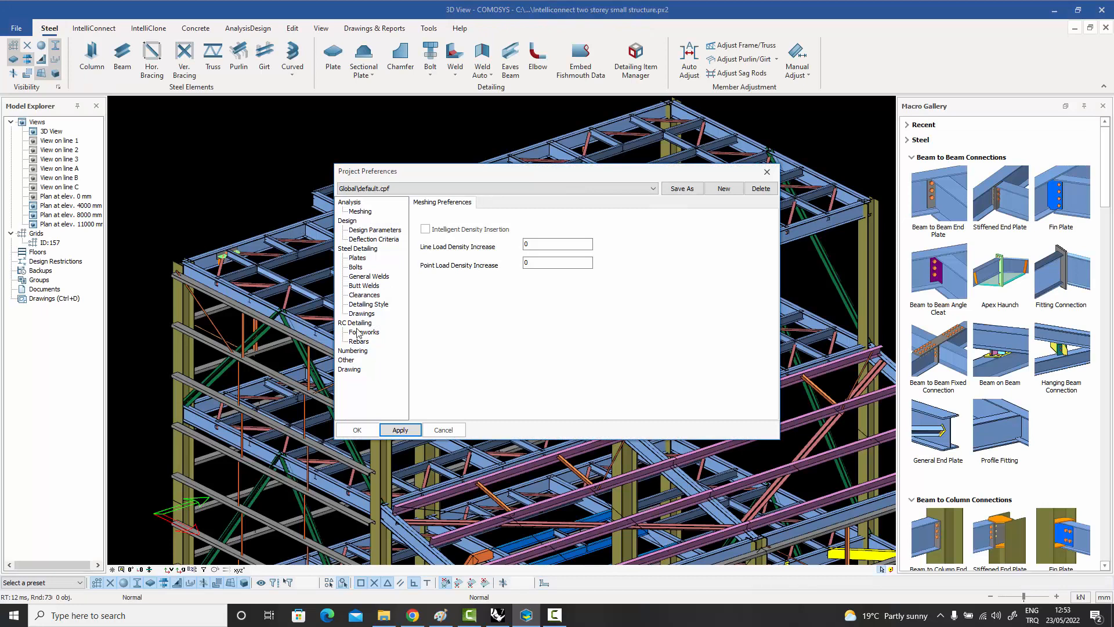
click(363, 268)
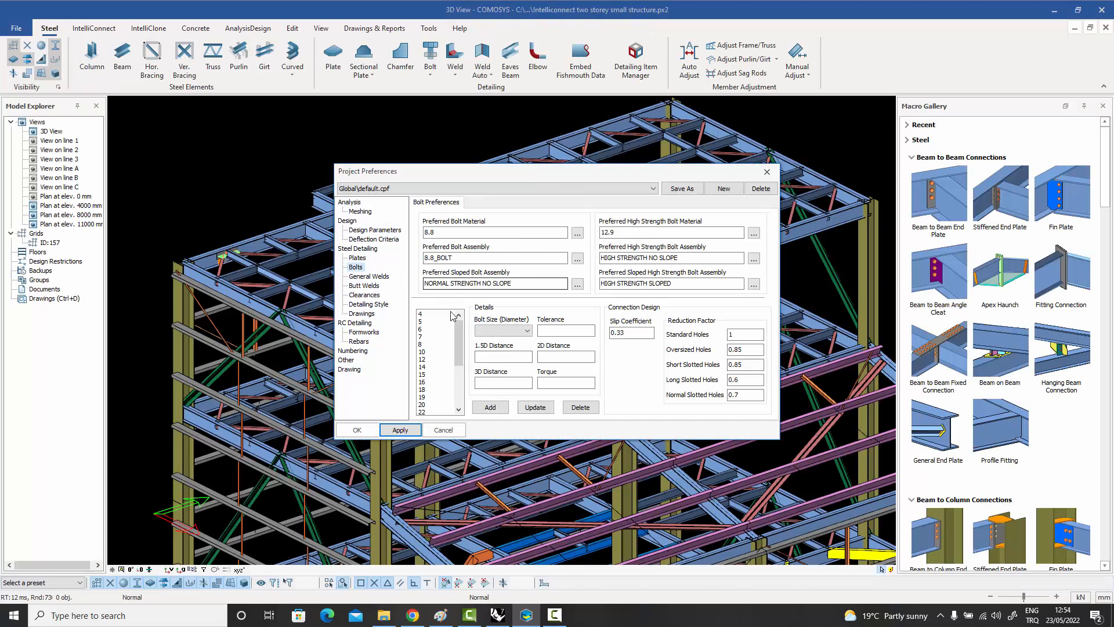
click(424, 405)
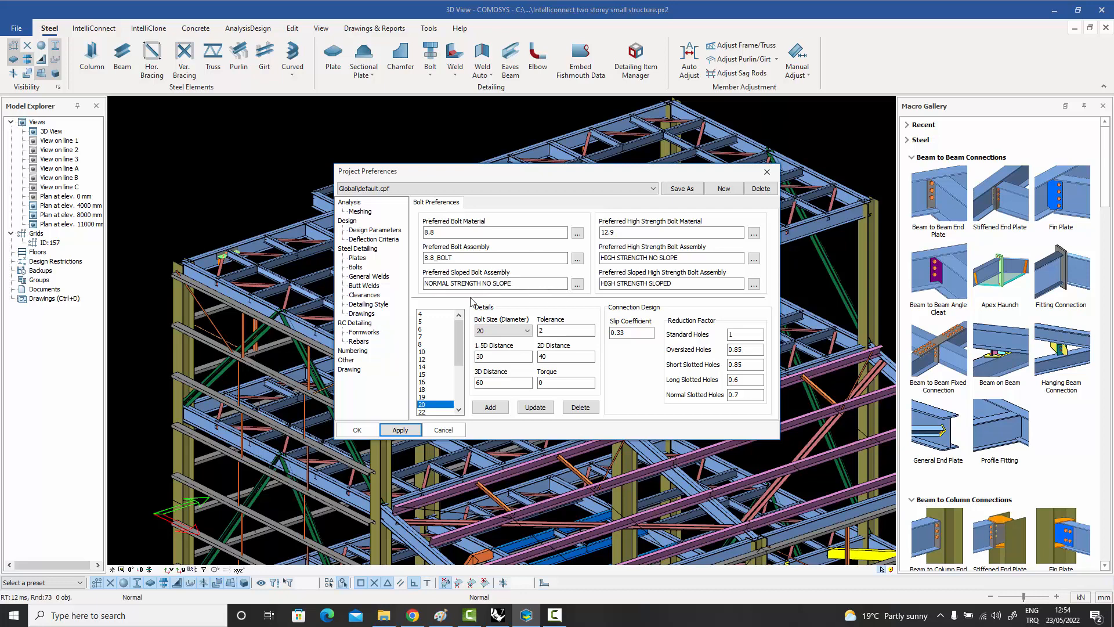
click(363, 260)
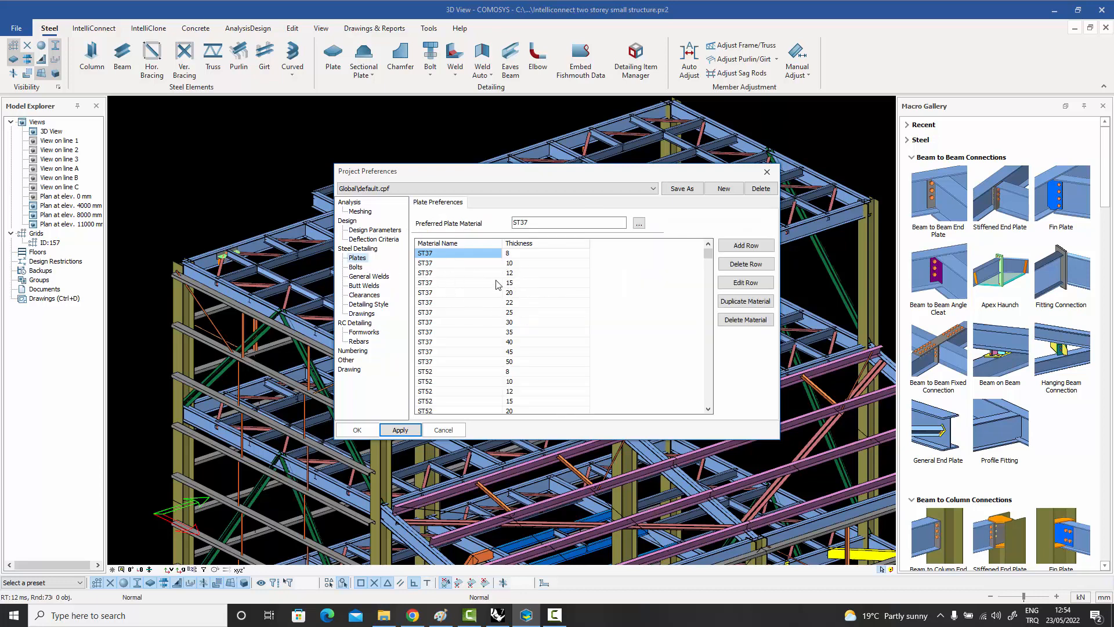
click(767, 172)
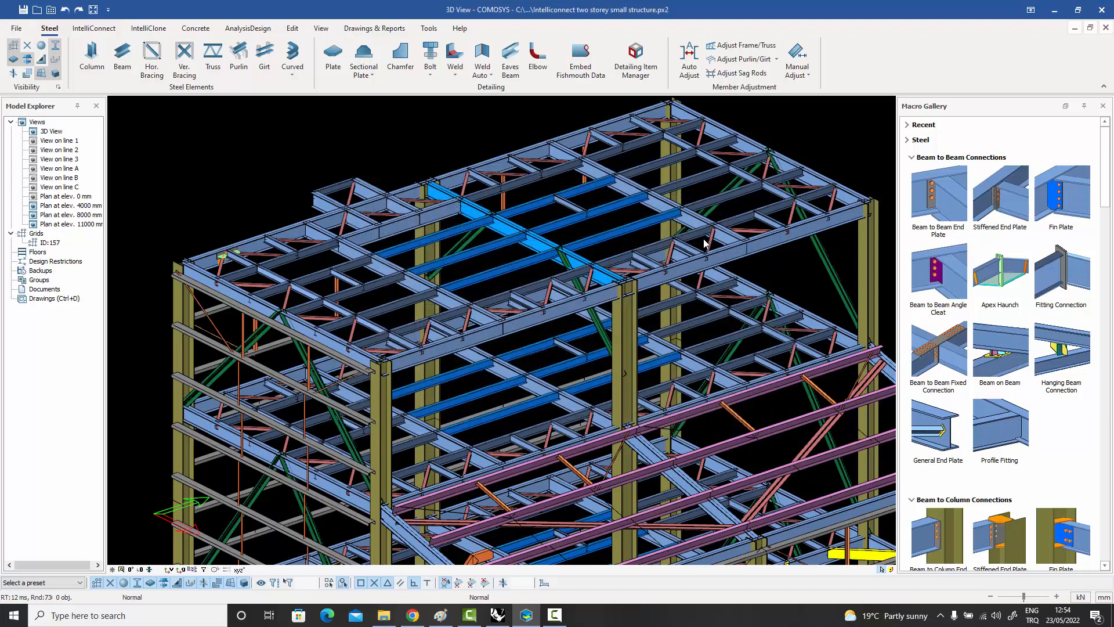
Reopen the Beam to Beam End Plate macro properties, check the second-side figure settings, and close them.
middle_drag(705, 242, 707, 260)
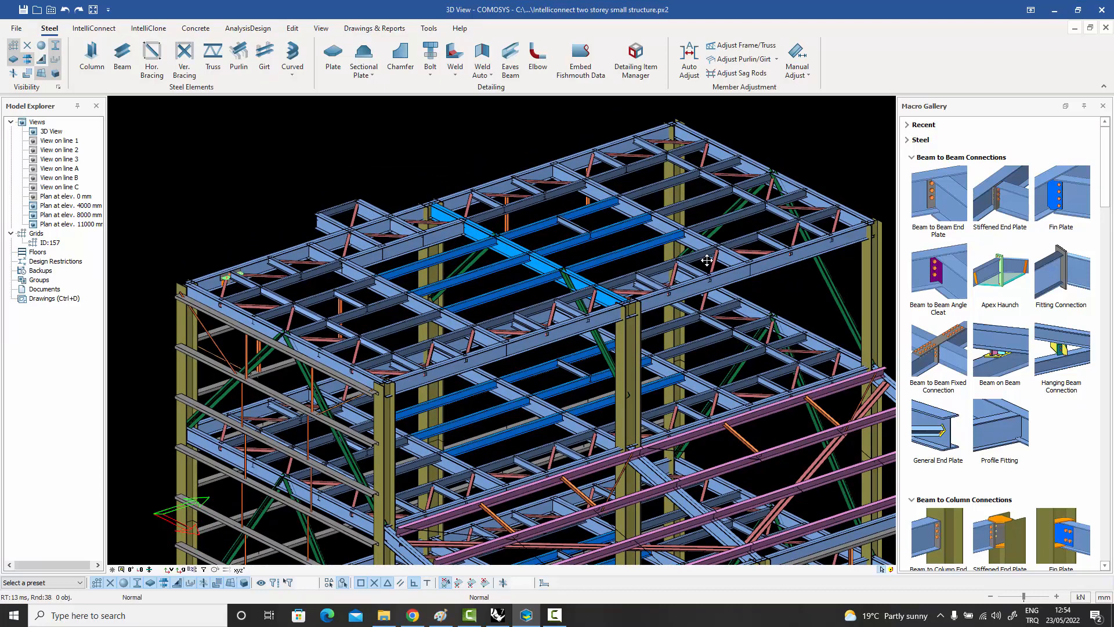
click(943, 199)
click(550, 217)
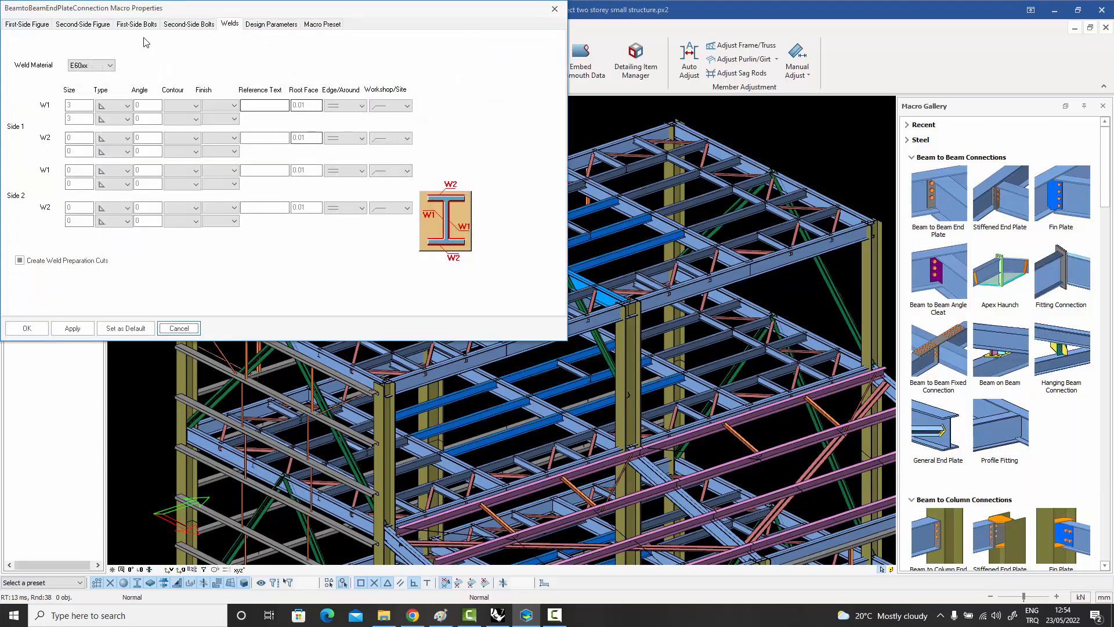
click(87, 24)
click(555, 9)
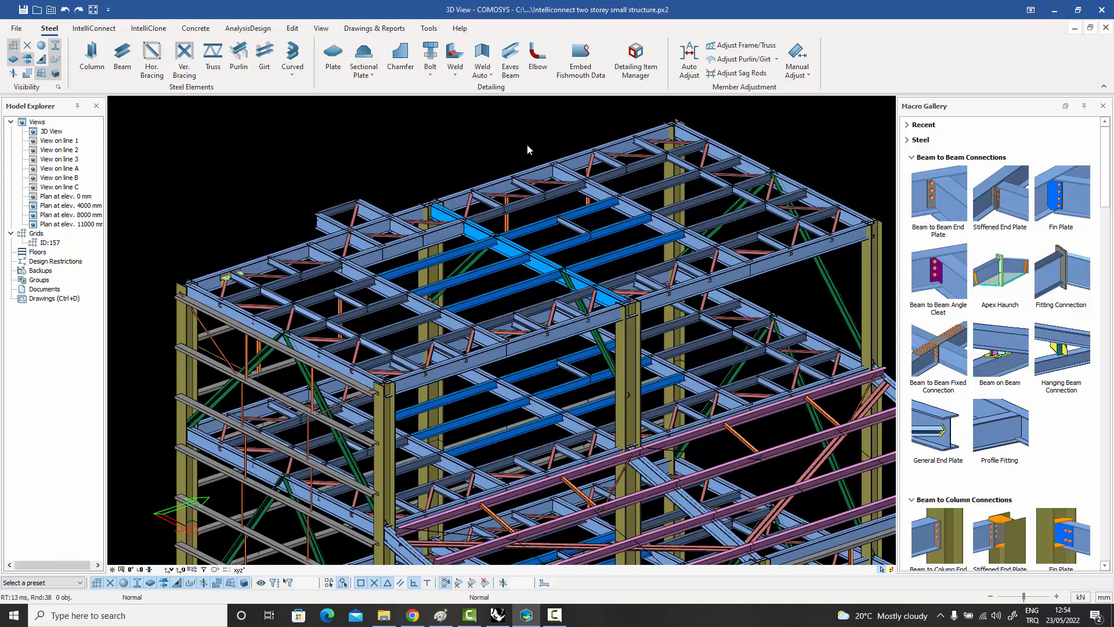
middle_drag(527, 144, 553, 139)
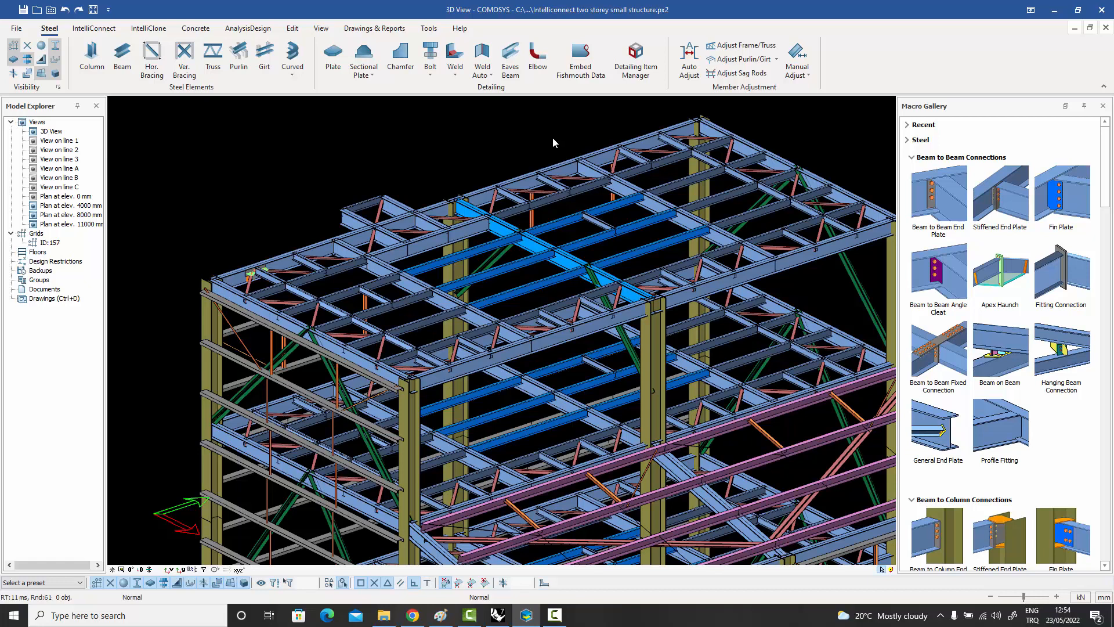
Create a beam-to-beam end plate connection between the long roof edge beam and the cross beam that frames into it.
mouse_move(989, 200)
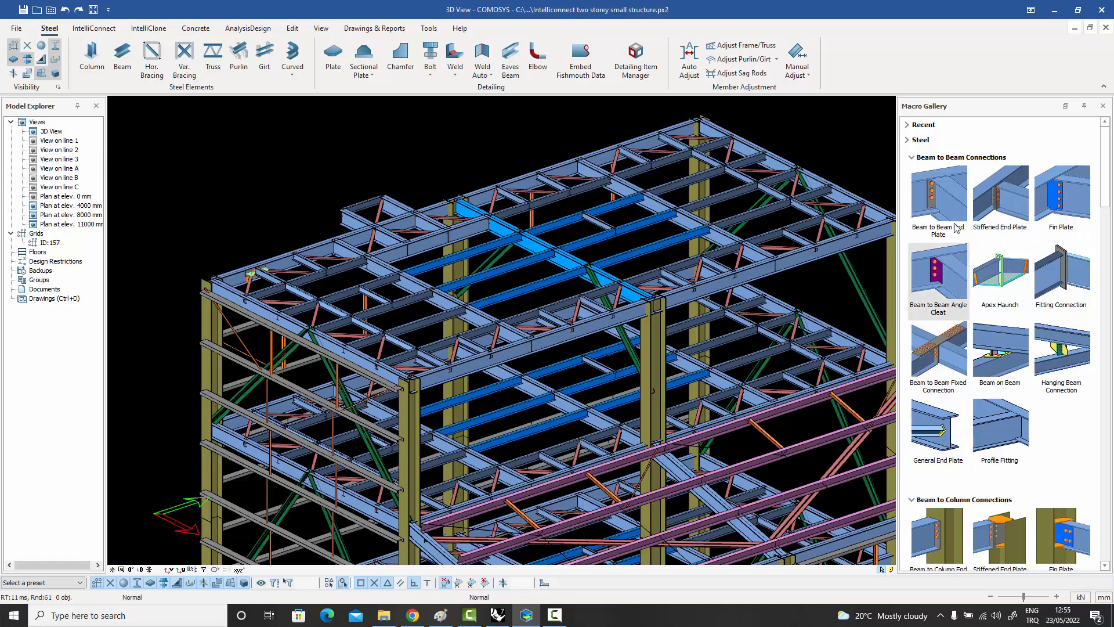
click(935, 196)
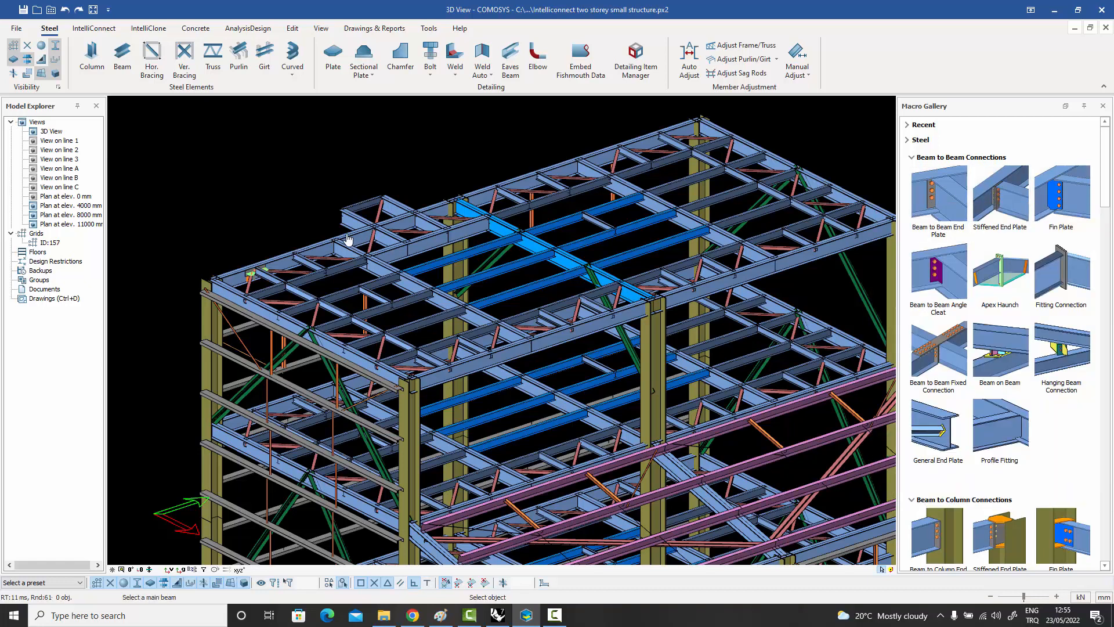
scroll(345, 243, up, 5)
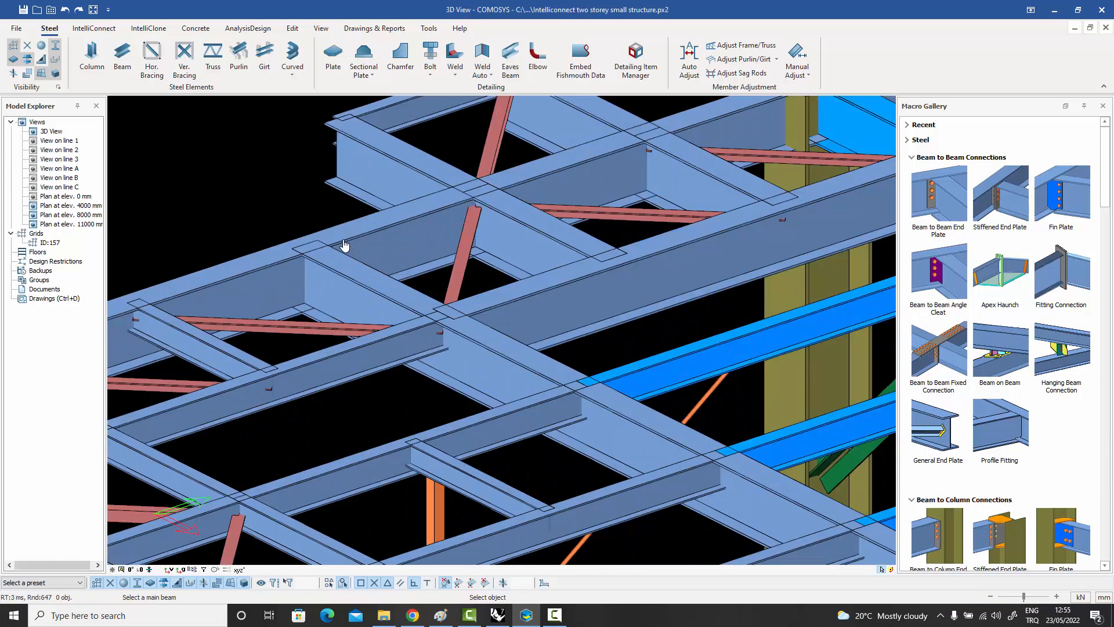
click(274, 289)
click(333, 284)
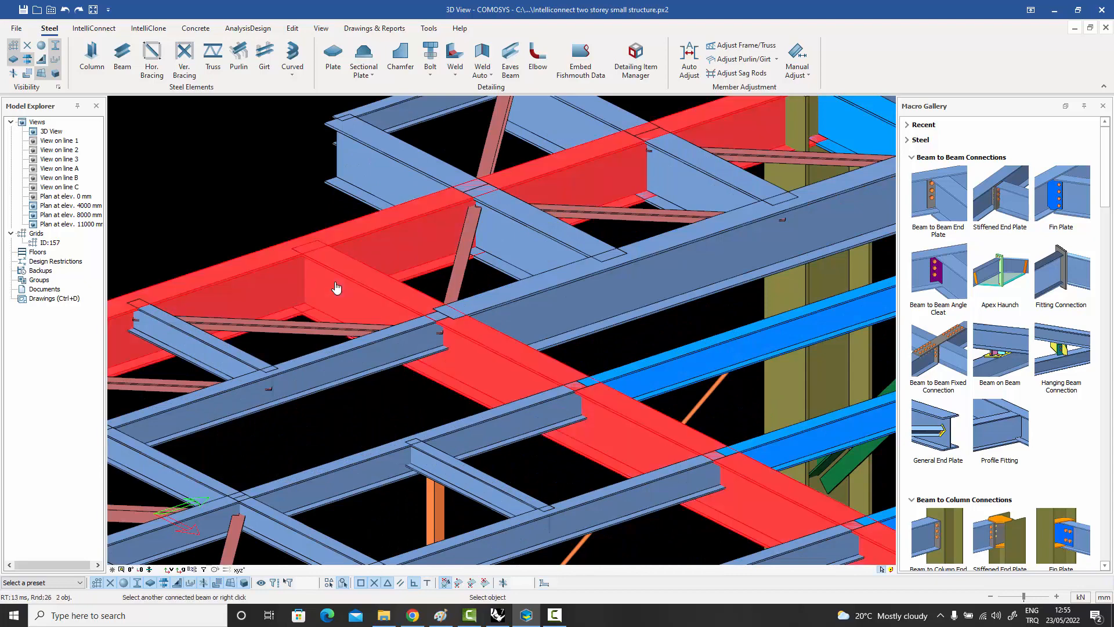
right_click(336, 287)
scroll(311, 273, up, 3)
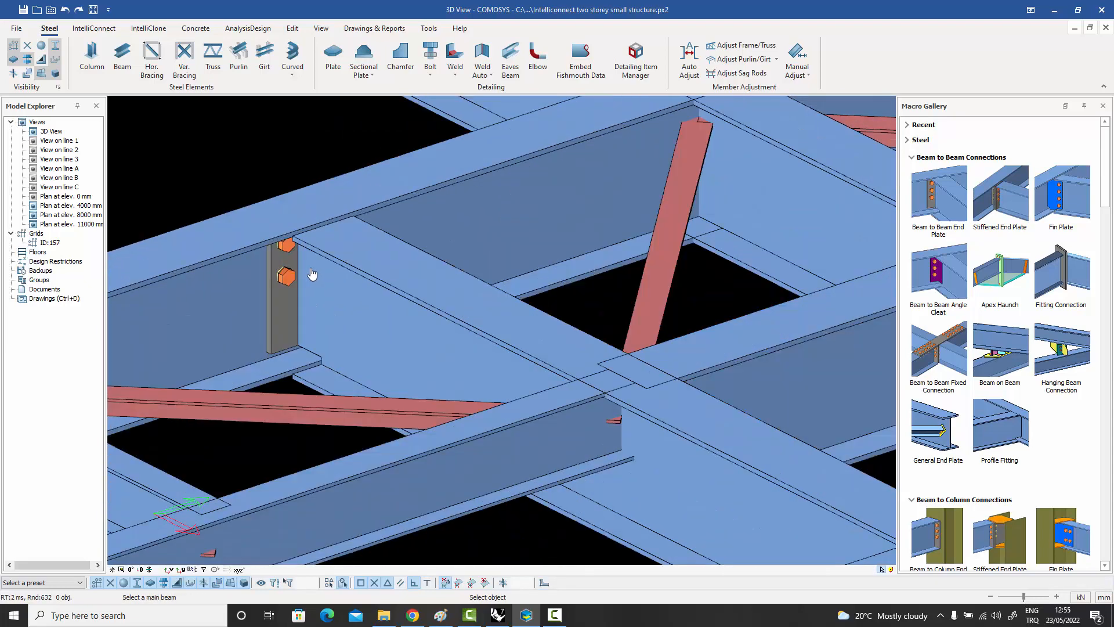
Try an end plate connection between the long roof edge beam and the next cross beam, and undo it.
scroll(311, 273, down, 5)
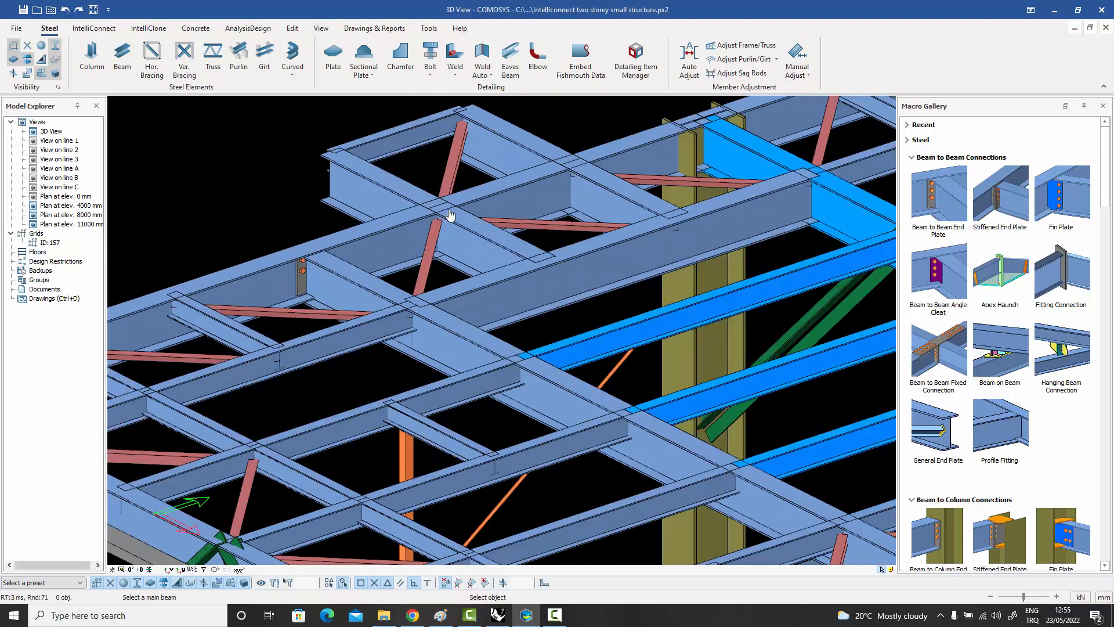
scroll(450, 214, up, 3)
click(382, 229)
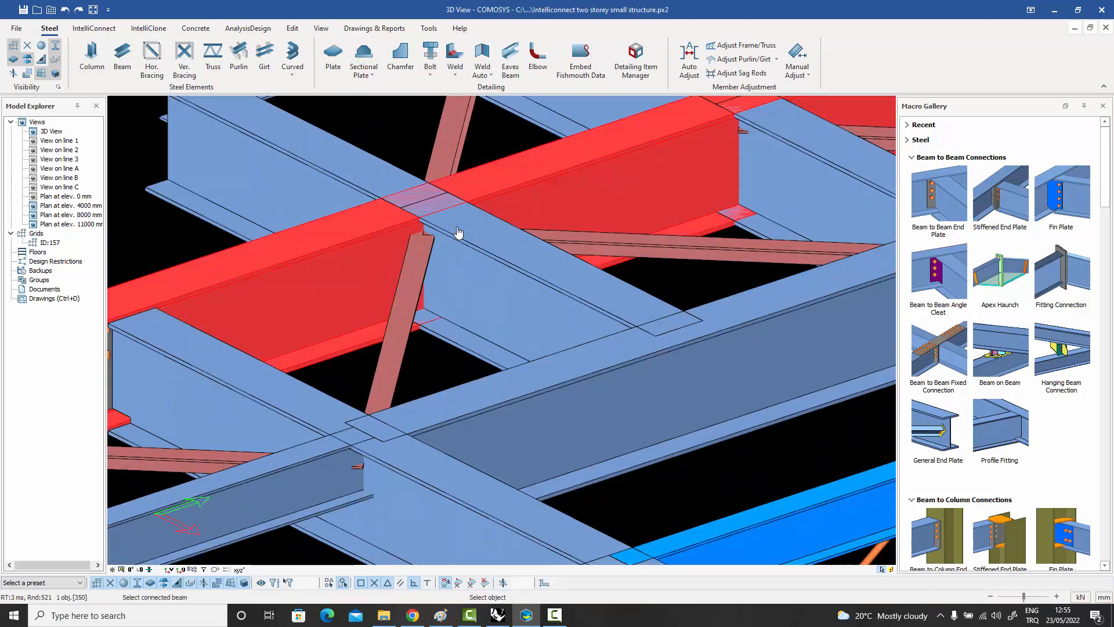
click(485, 242)
right_click(345, 156)
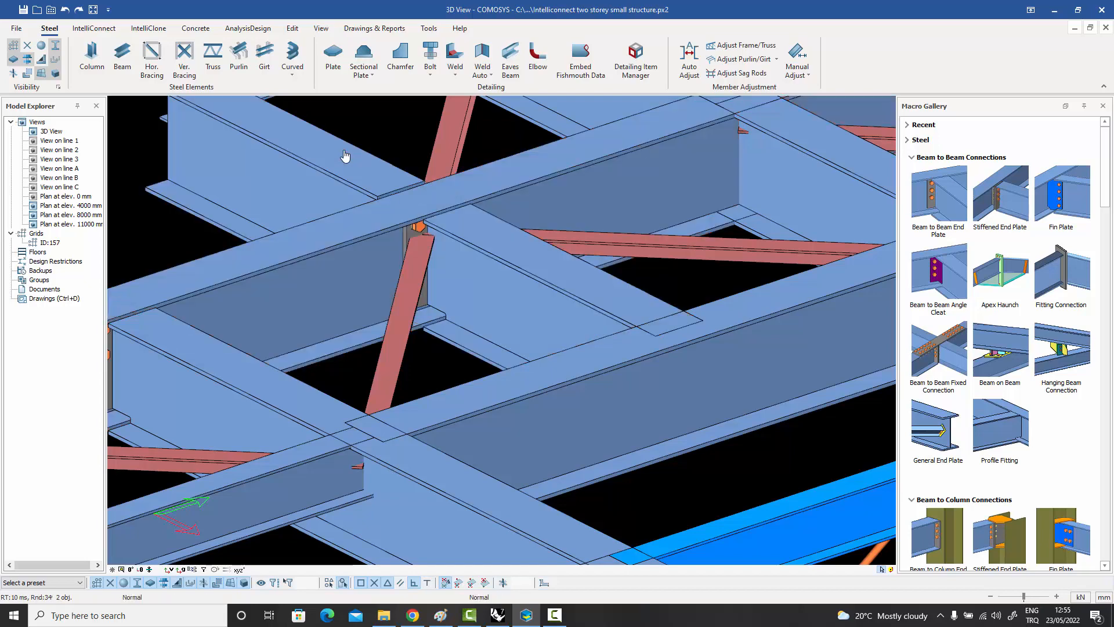
right_click(361, 156)
key(ctrl+z)
middle_drag(392, 179, 391, 200)
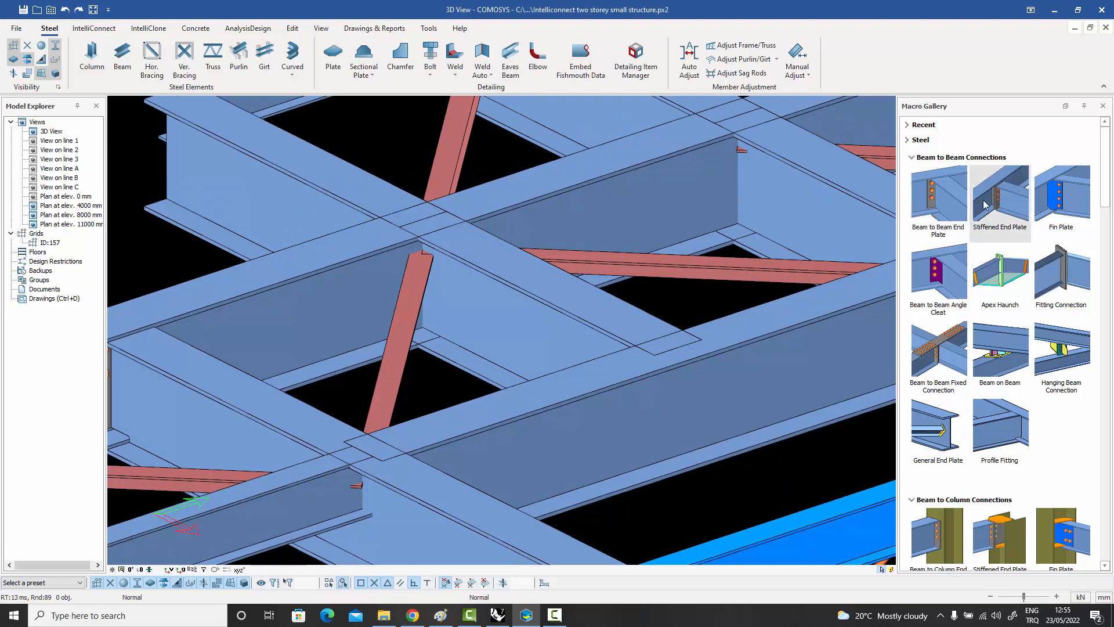
Try Stiffened End Plate connections from the long roof edge beam to the cross beams on both its sides, and undo both.
click(1006, 203)
scroll(499, 252, down, 1)
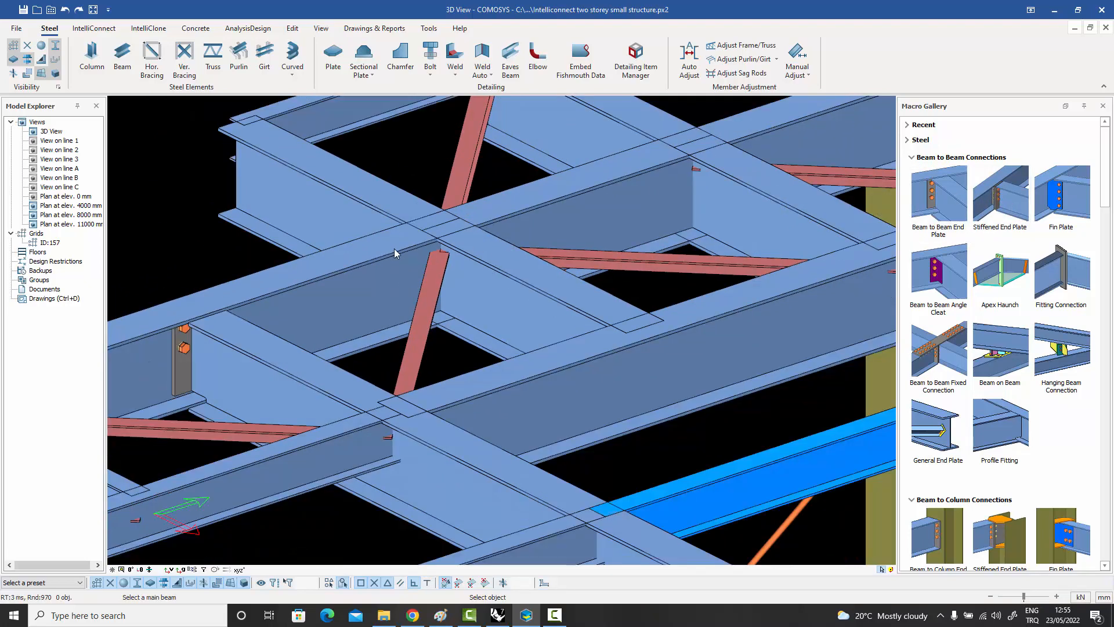
click(395, 253)
click(506, 259)
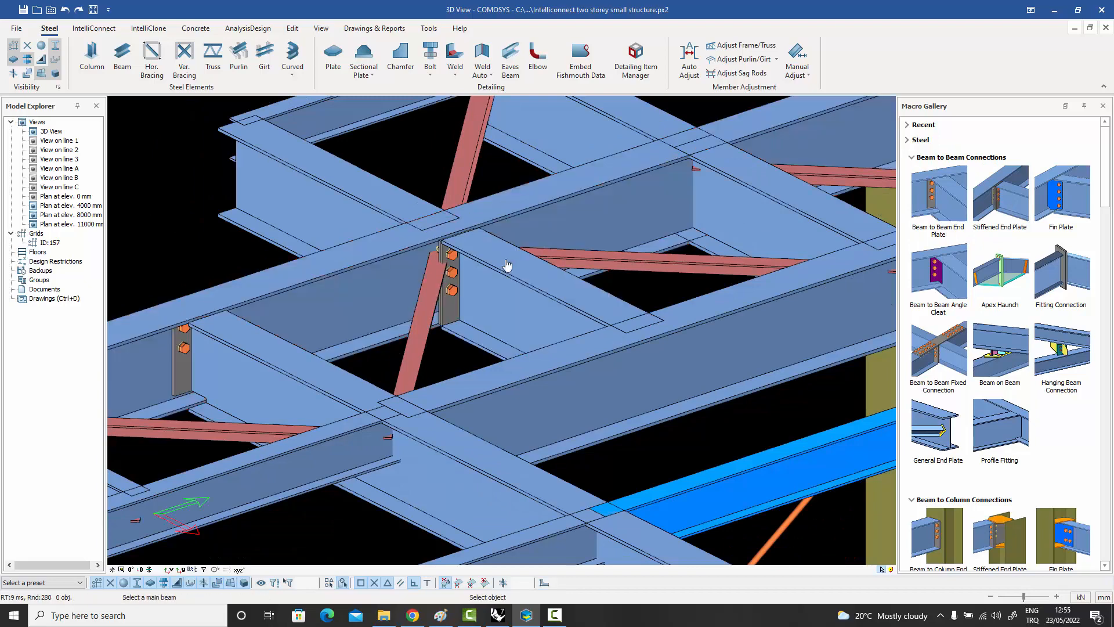
click(390, 243)
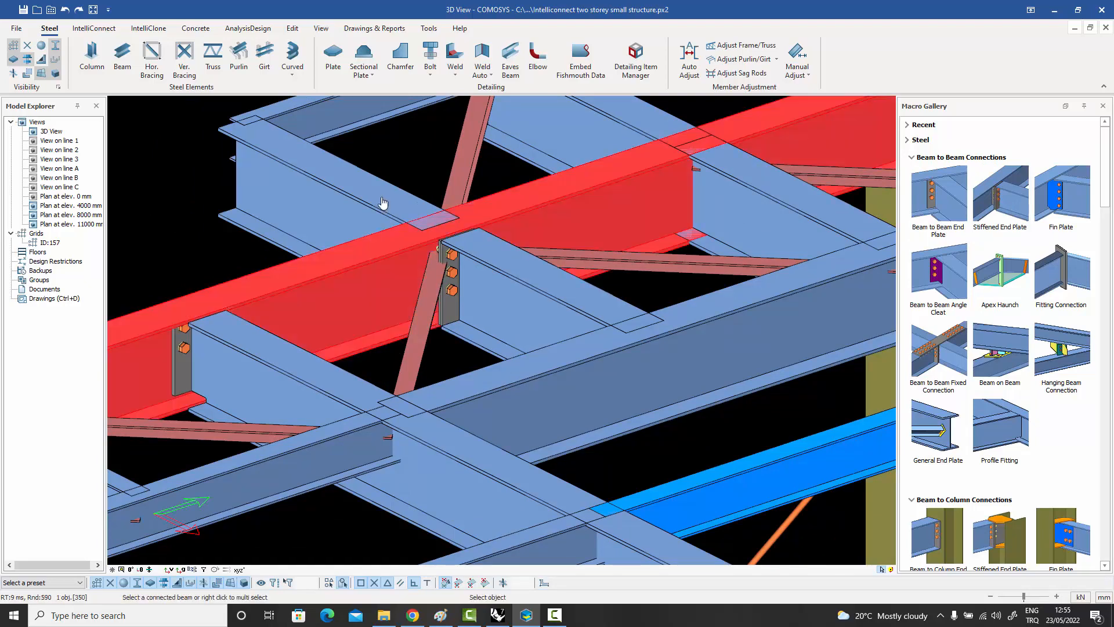
click(383, 202)
key(Escape)
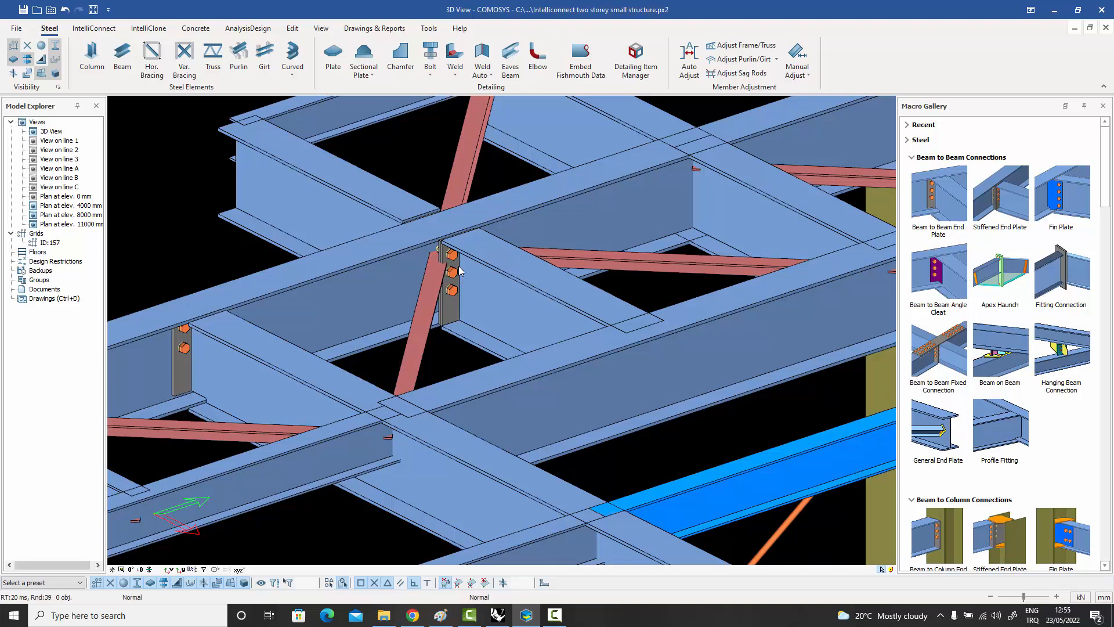
key(ctrl+z)
key(ctrl+z)
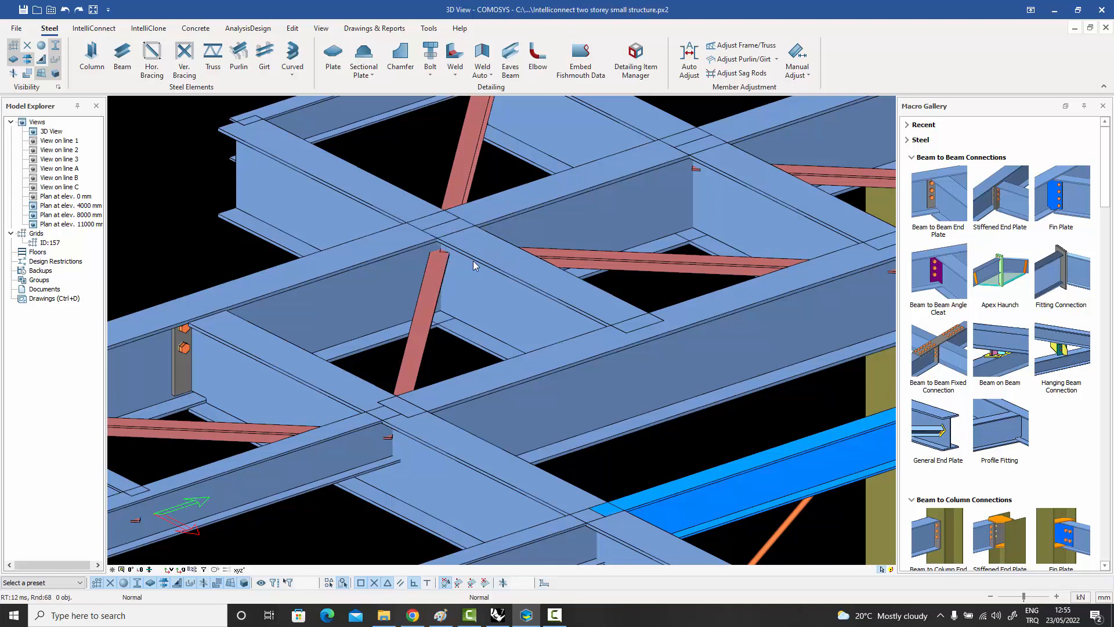
Try a Fin Plate connection between the long roof edge beam and the inner cross beam without selecting stiffeners, and undo it.
click(1069, 199)
click(403, 255)
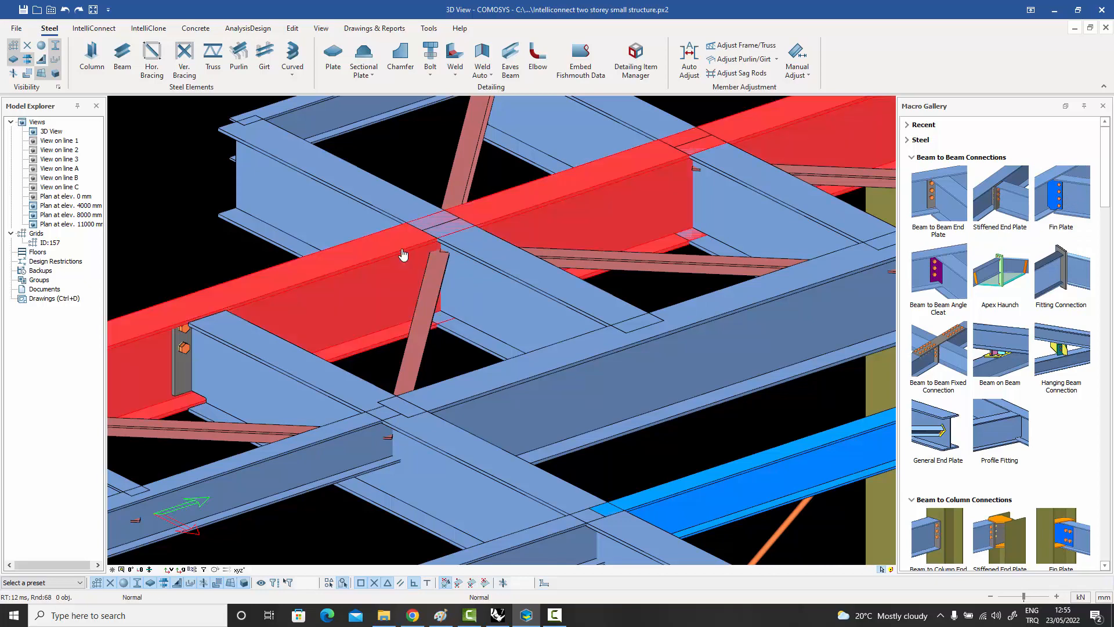
click(498, 284)
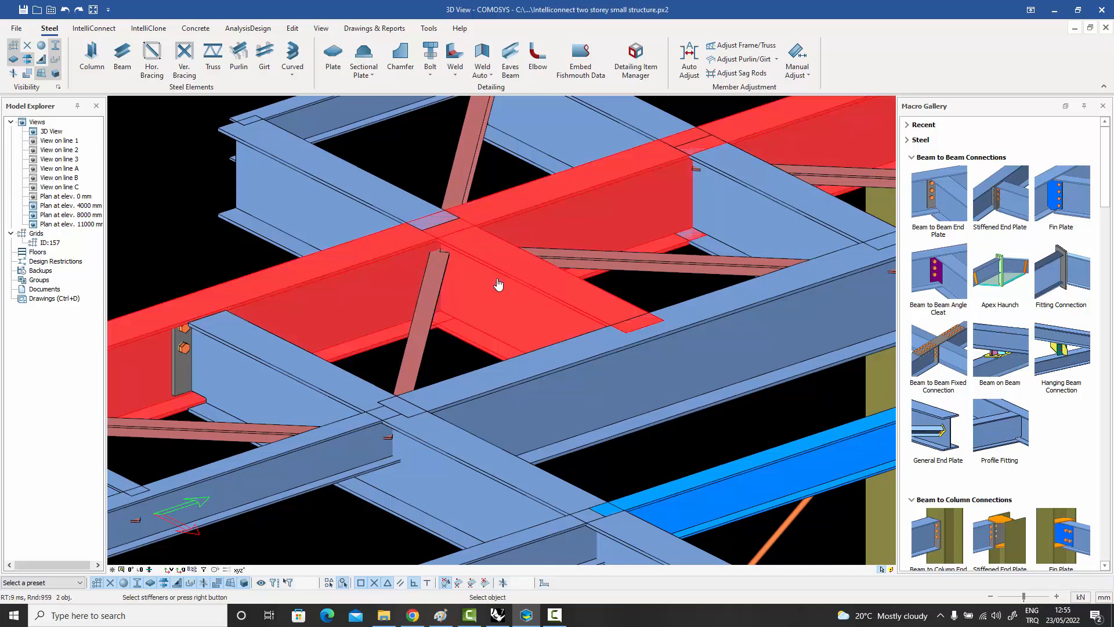
right_click(502, 267)
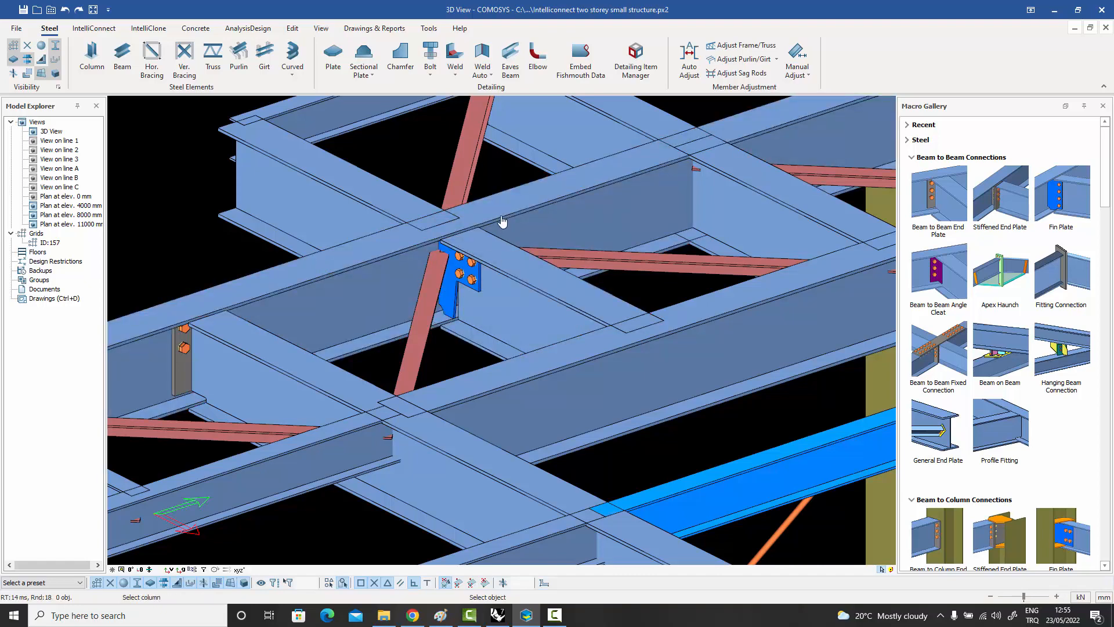
key(Escape)
key(ctrl+z)
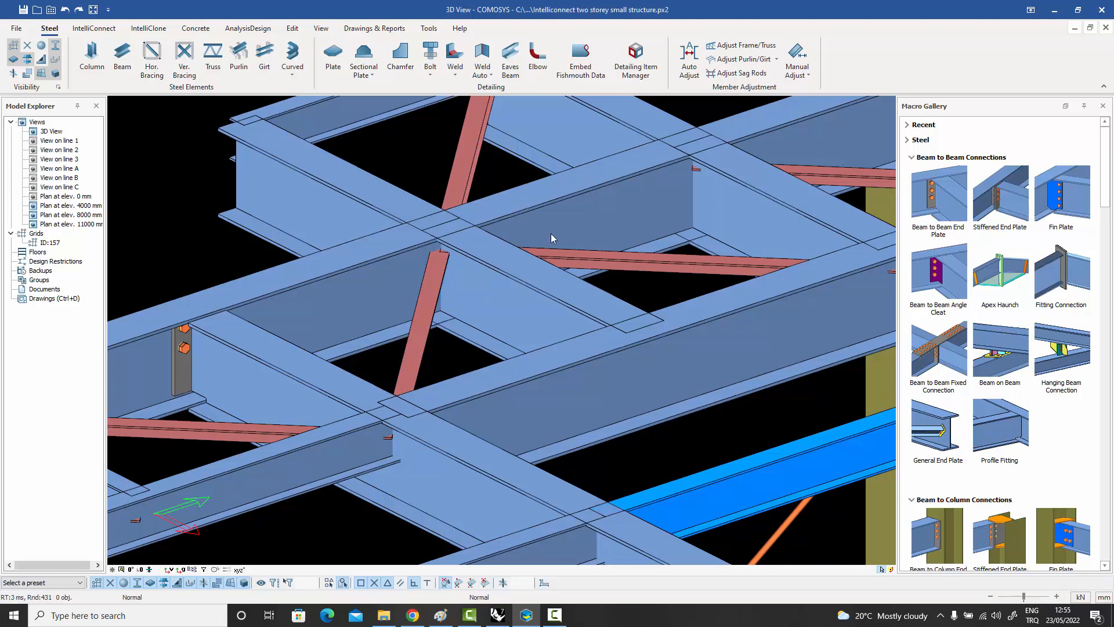
Try a Beam to Beam Angle Cleat between the long roof edge beam and the inner cross beam, and undo it.
click(938, 272)
click(400, 260)
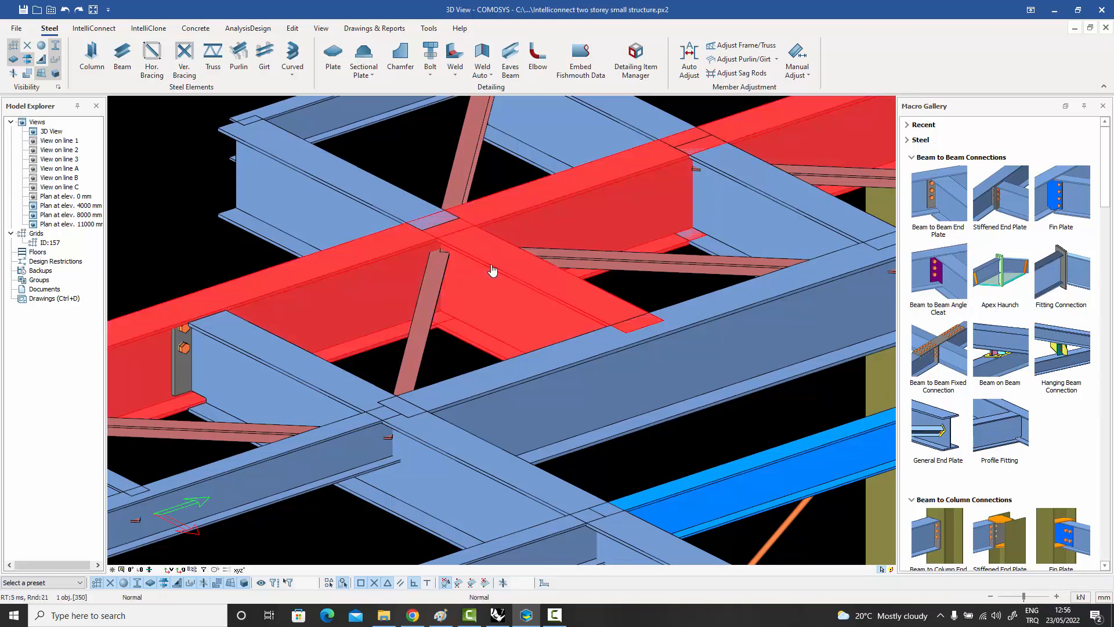
click(492, 270)
key(Escape)
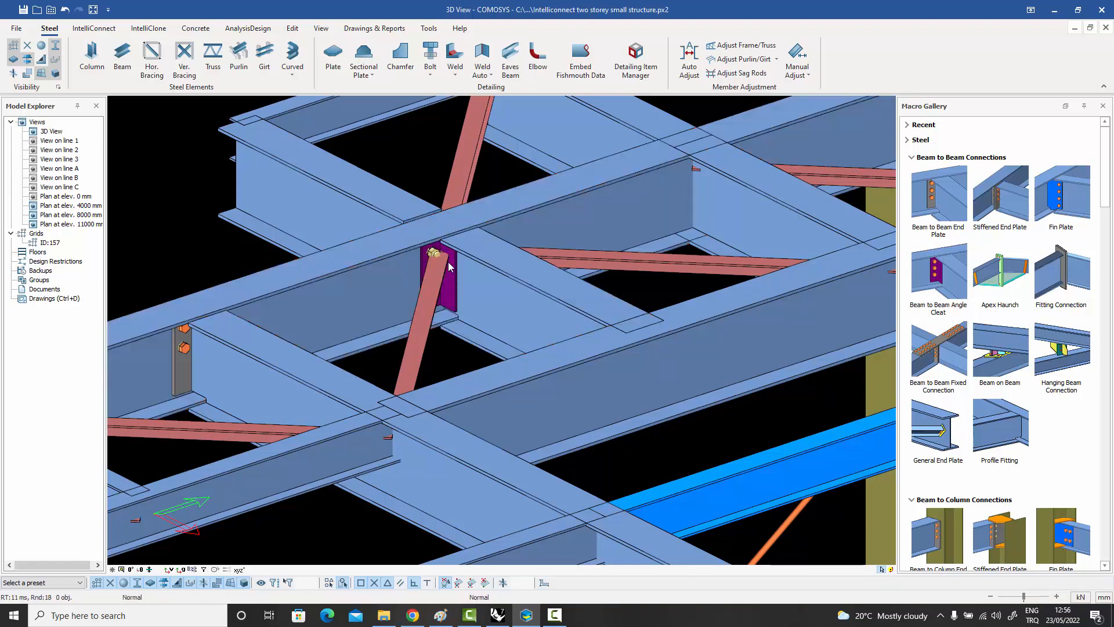
key(ctrl+z)
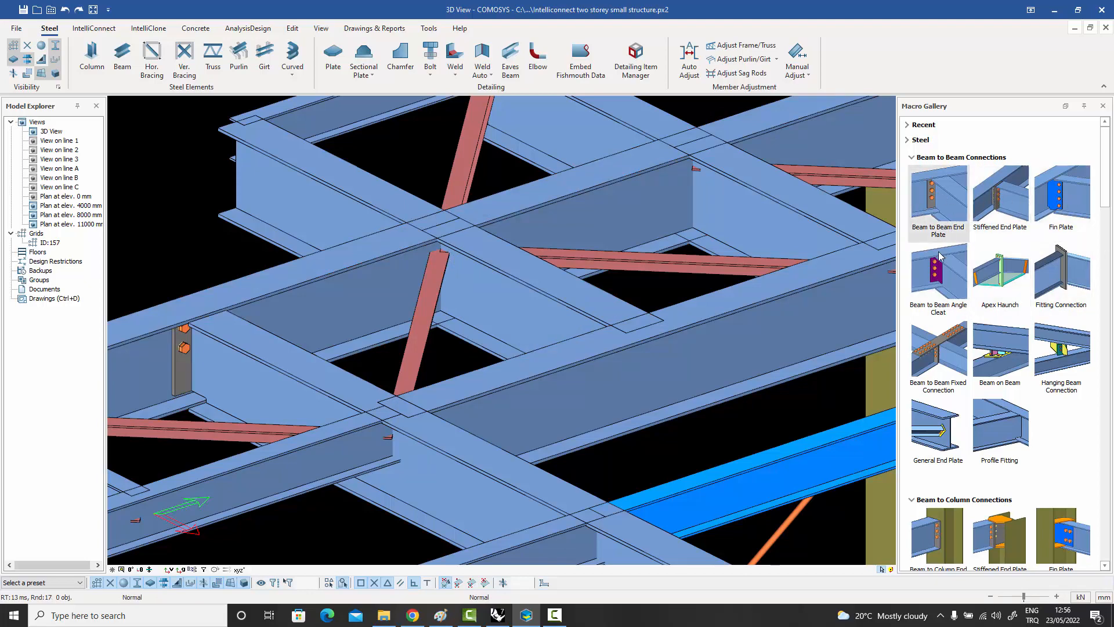
Connect the inner and outer cross beams to the long roof edge beam with Stiffened End Plate connections.
mouse_move(1068, 204)
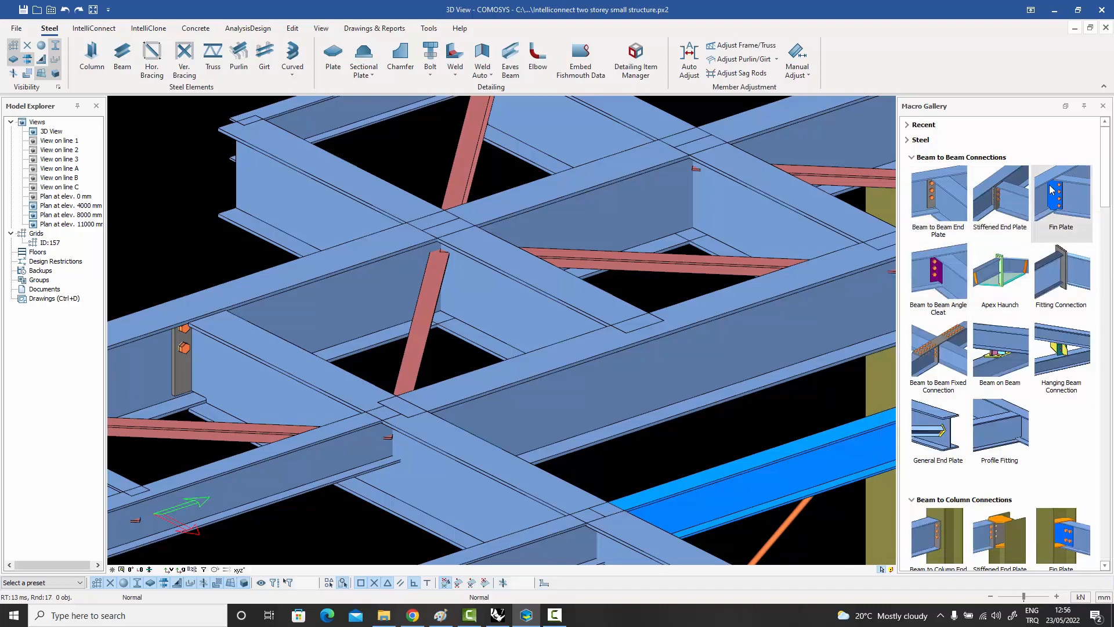
click(1052, 190)
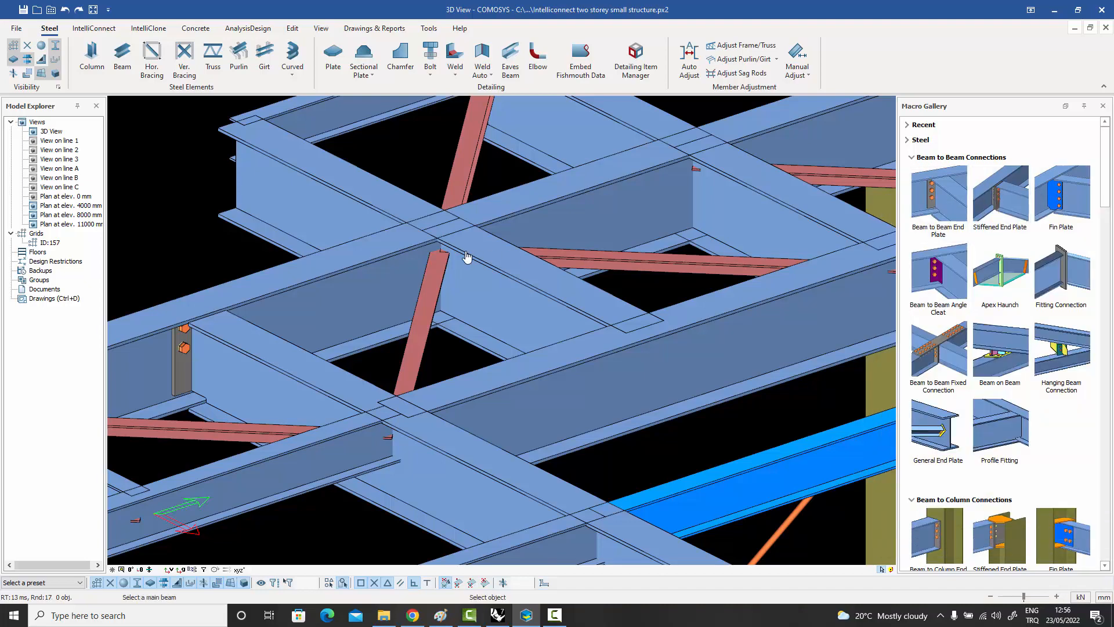
click(436, 264)
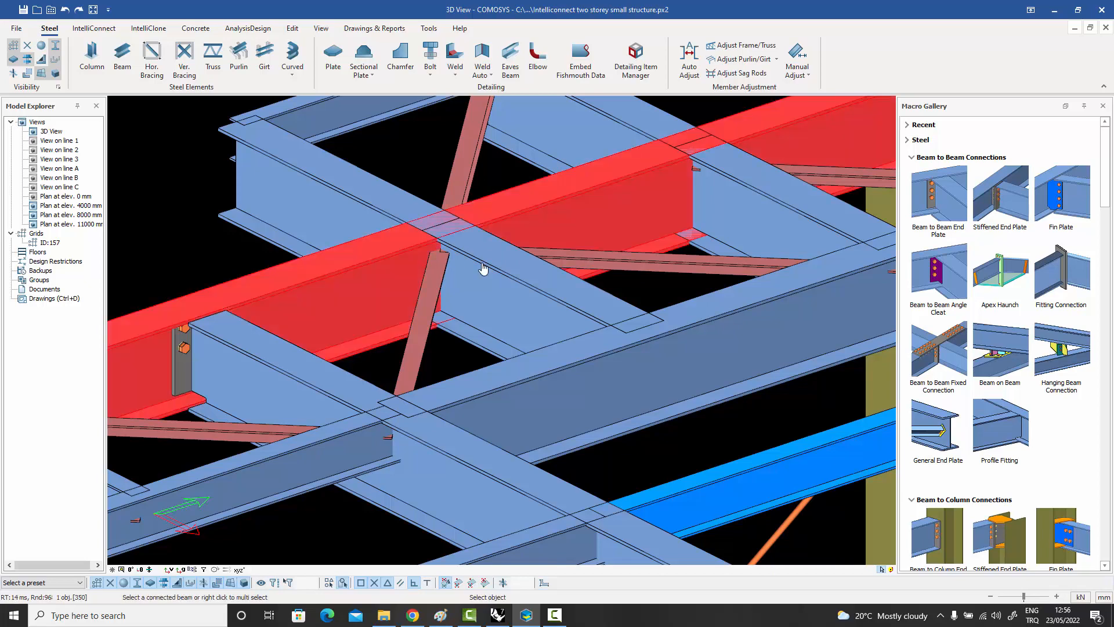
click(482, 265)
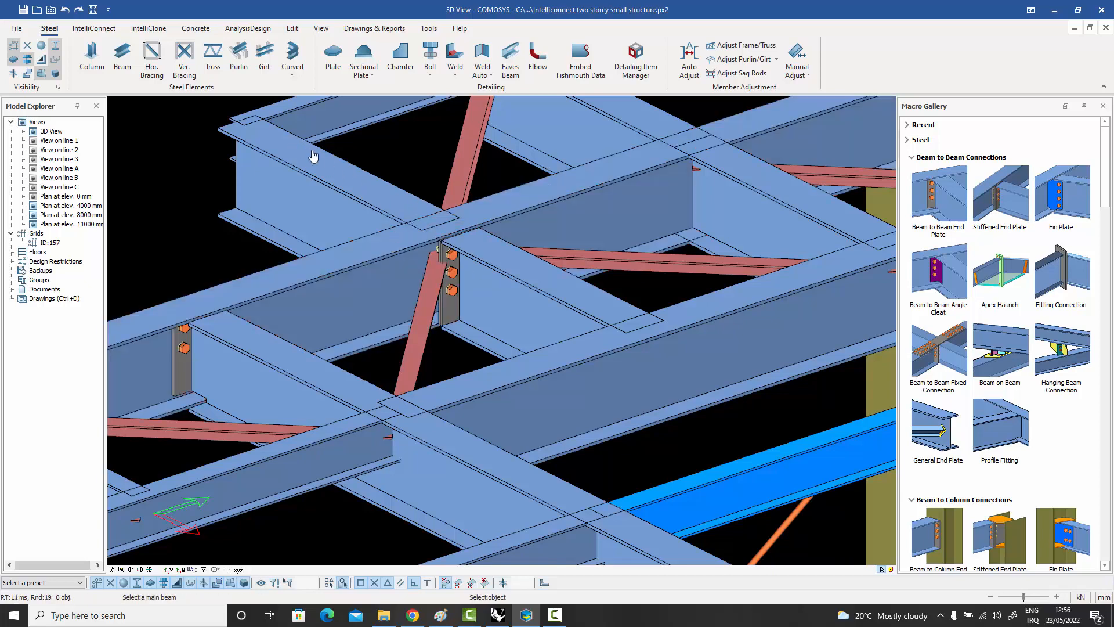
click(381, 249)
click(386, 208)
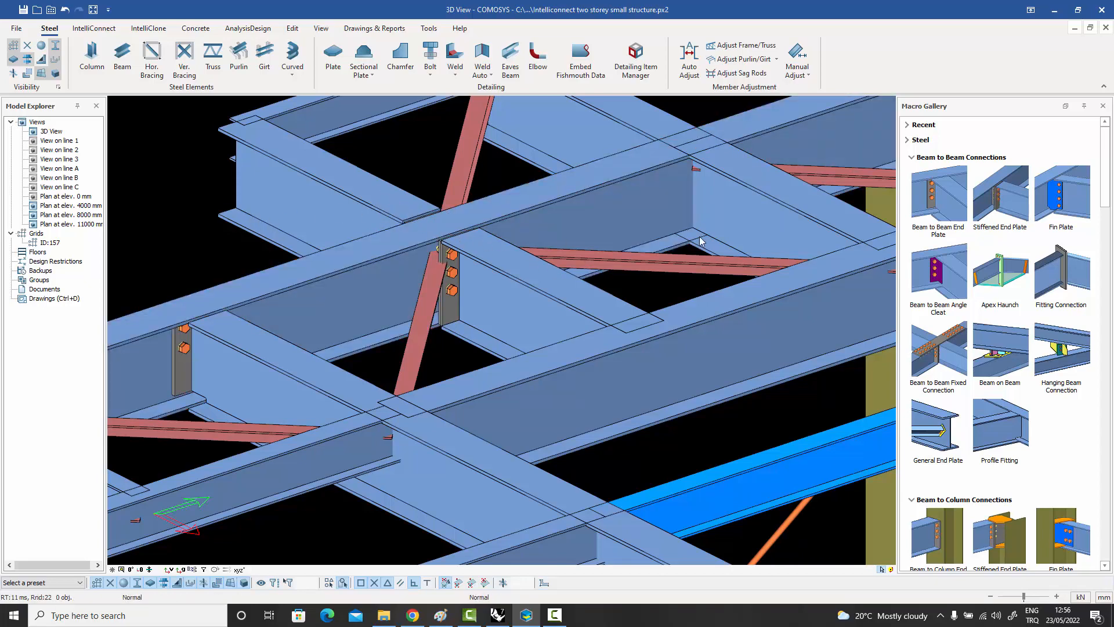
Join the outer and inner cross beams over the long roof edge beam with a Beam to Beam Fixed Connection.
click(907, 345)
click(391, 203)
click(504, 259)
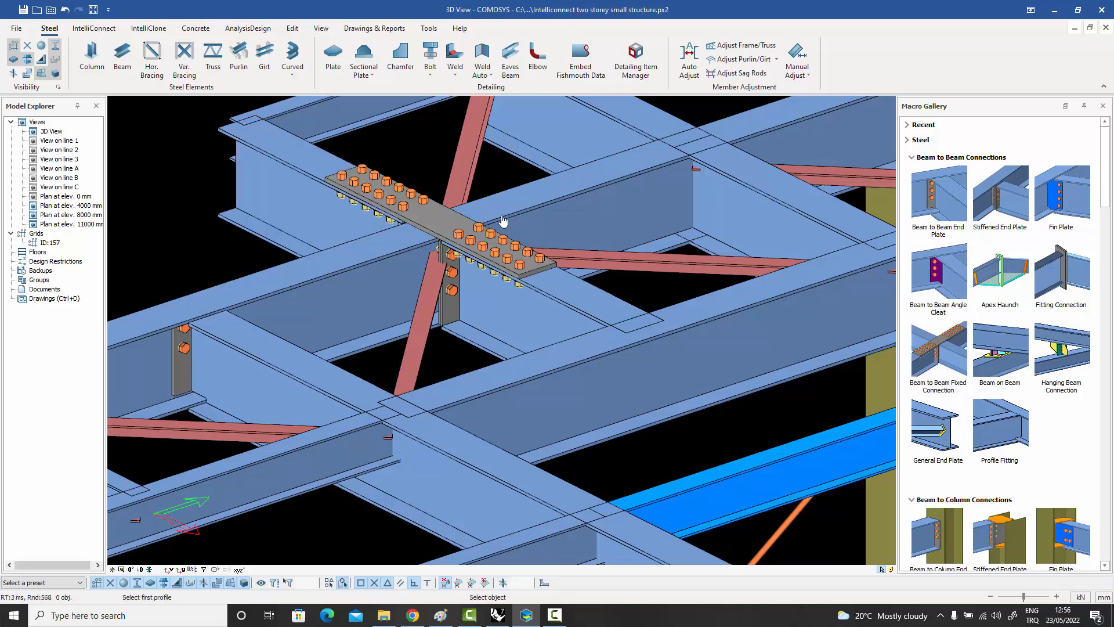
middle_drag(454, 235, 387, 174)
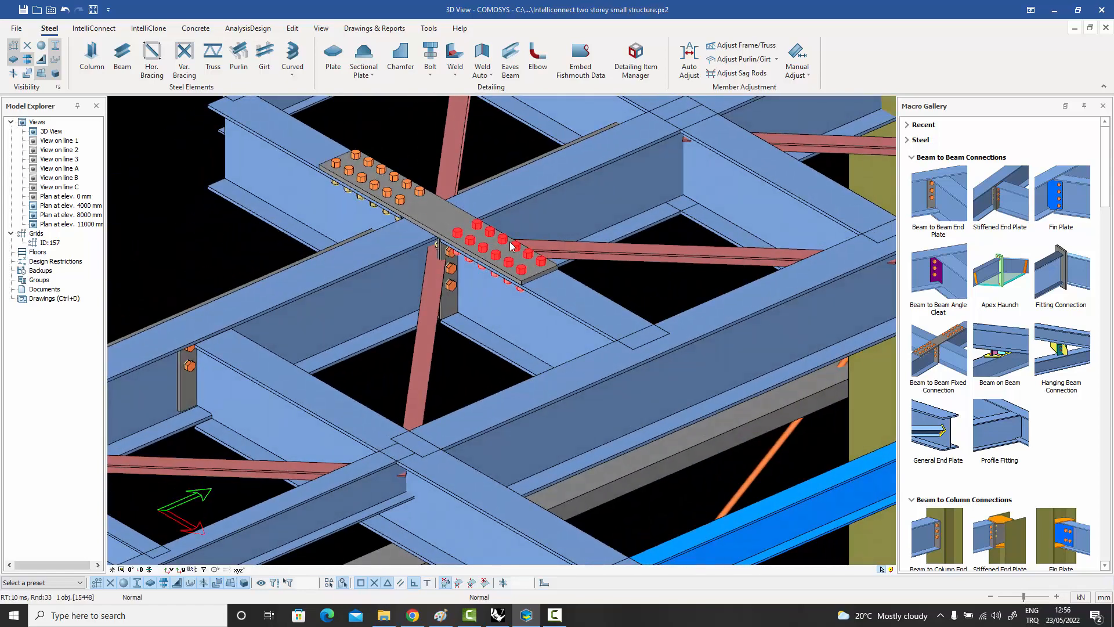
middle_drag(509, 242, 506, 216)
click(478, 168)
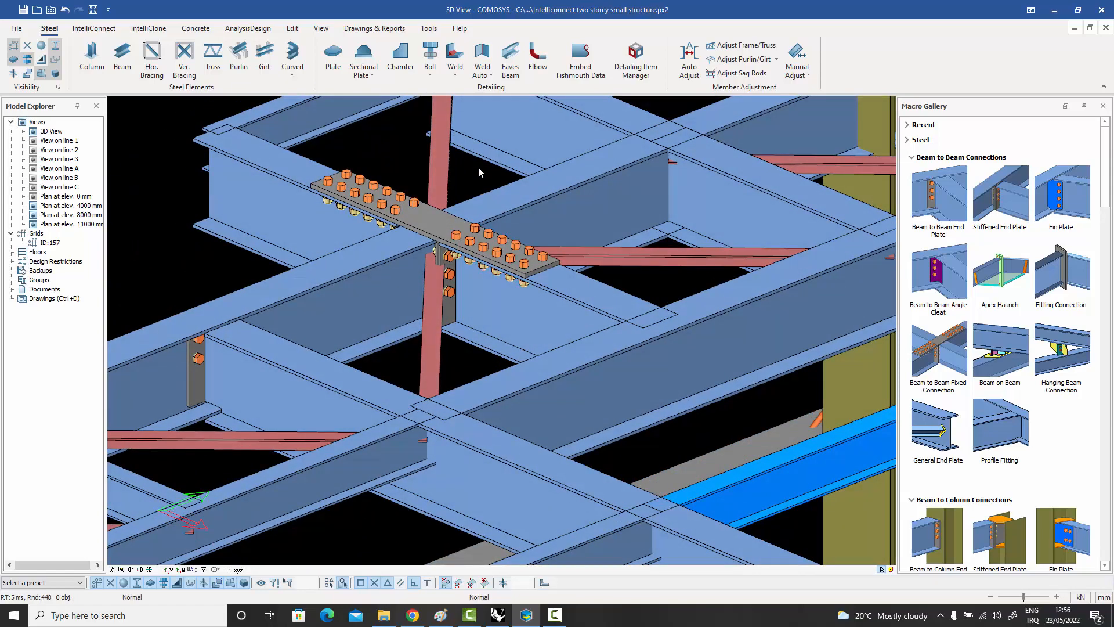
middle_drag(480, 172, 479, 202)
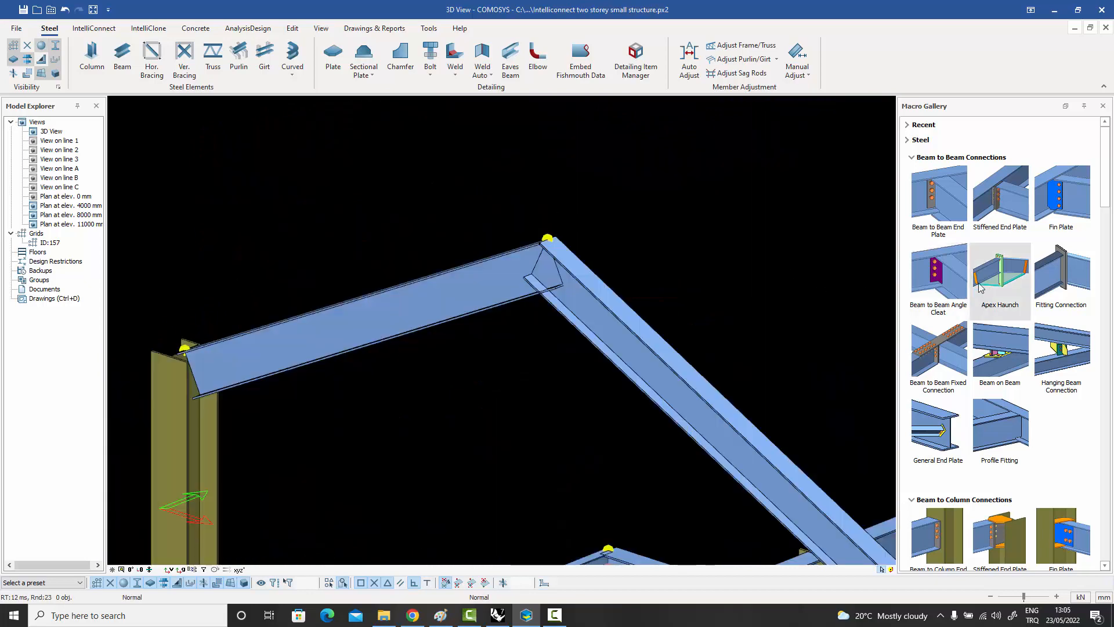
Create an Apex Haunch connection between the two sloping rafters at the ridge.
click(994, 278)
click(502, 284)
click(590, 296)
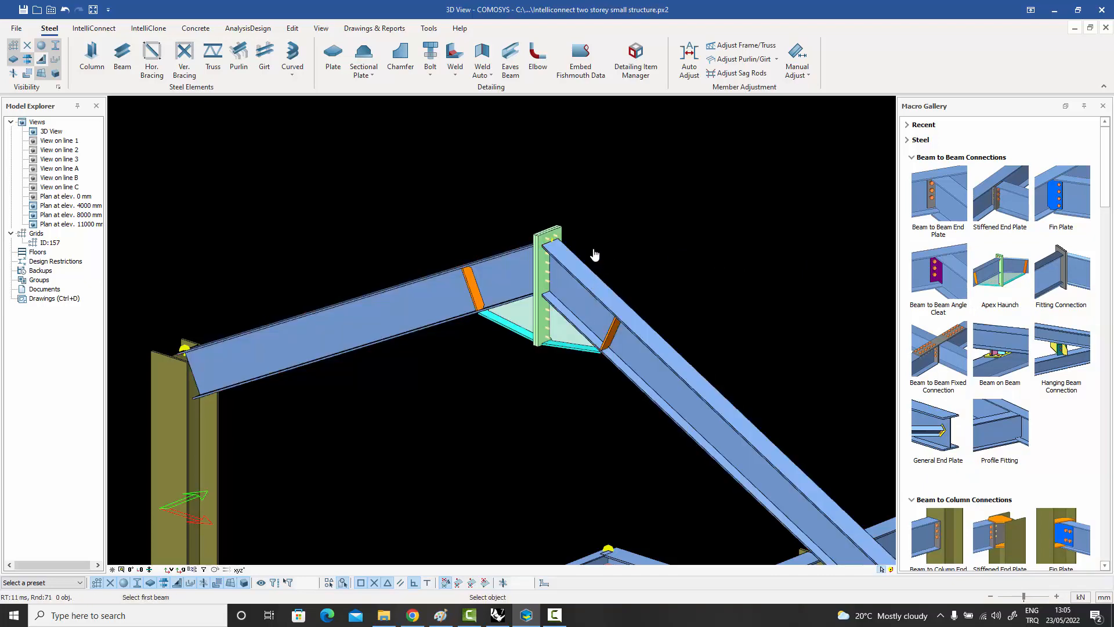
scroll(594, 254, up, 3)
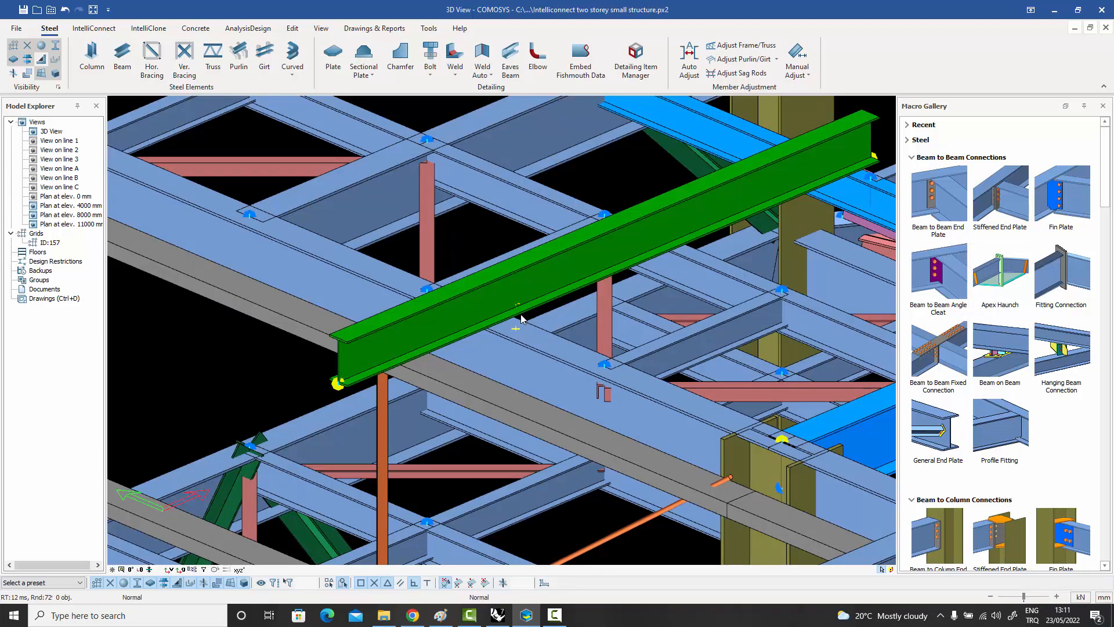
Turn off the display of node markers around the green beam crossing above the roof beams.
middle_drag(521, 326, 564, 294)
middle_drag(510, 319, 456, 289)
click(41, 46)
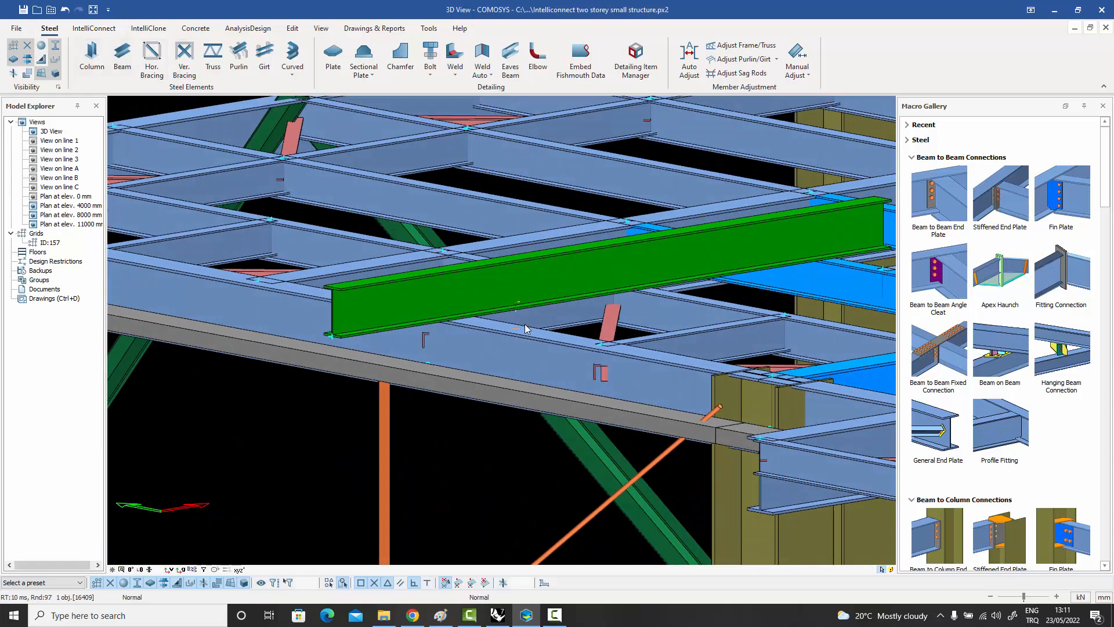
Create a Beam on Beam connection between the lower roof edge beam and the green beam crossing above it.
scroll(524, 325, up, 4)
scroll(523, 328, down, 3)
middle_drag(523, 332, 536, 311)
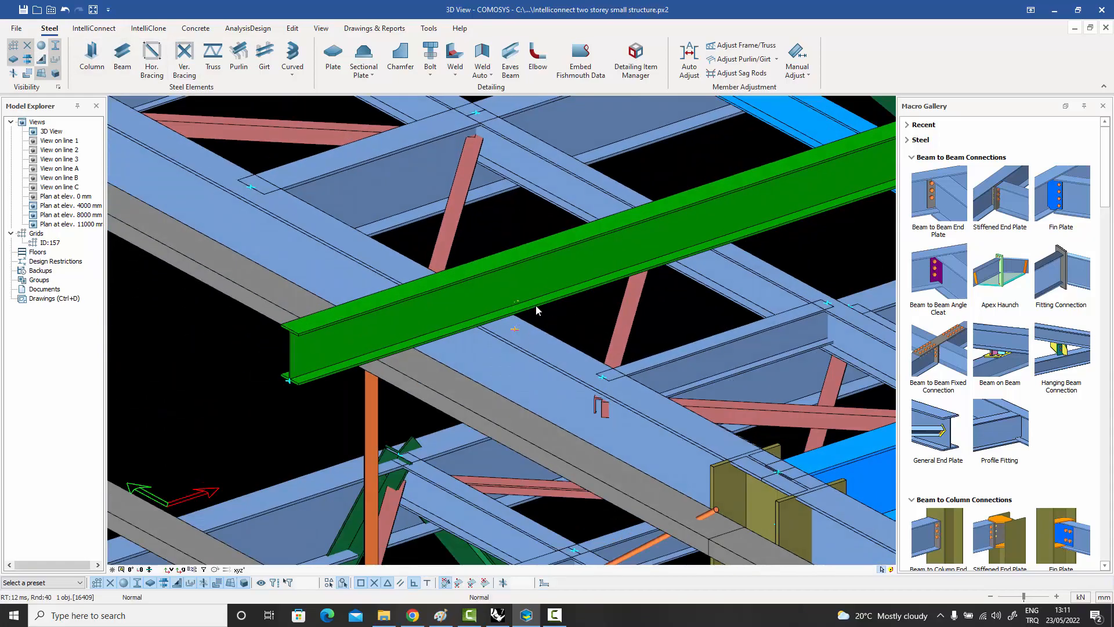
scroll(530, 318, down, 2)
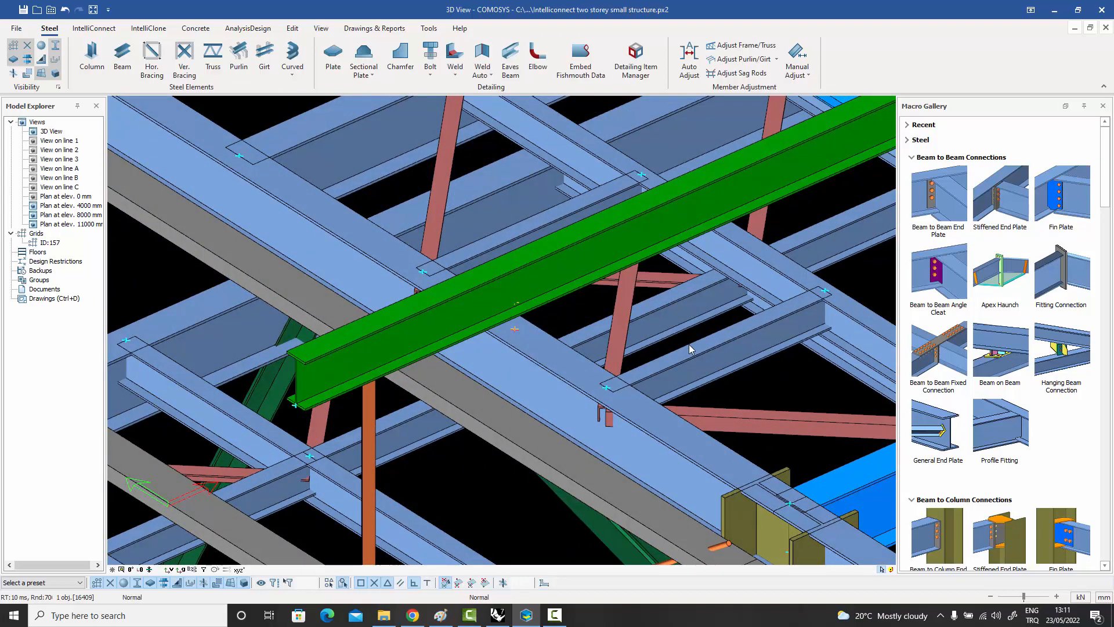
middle_drag(611, 319, 614, 315)
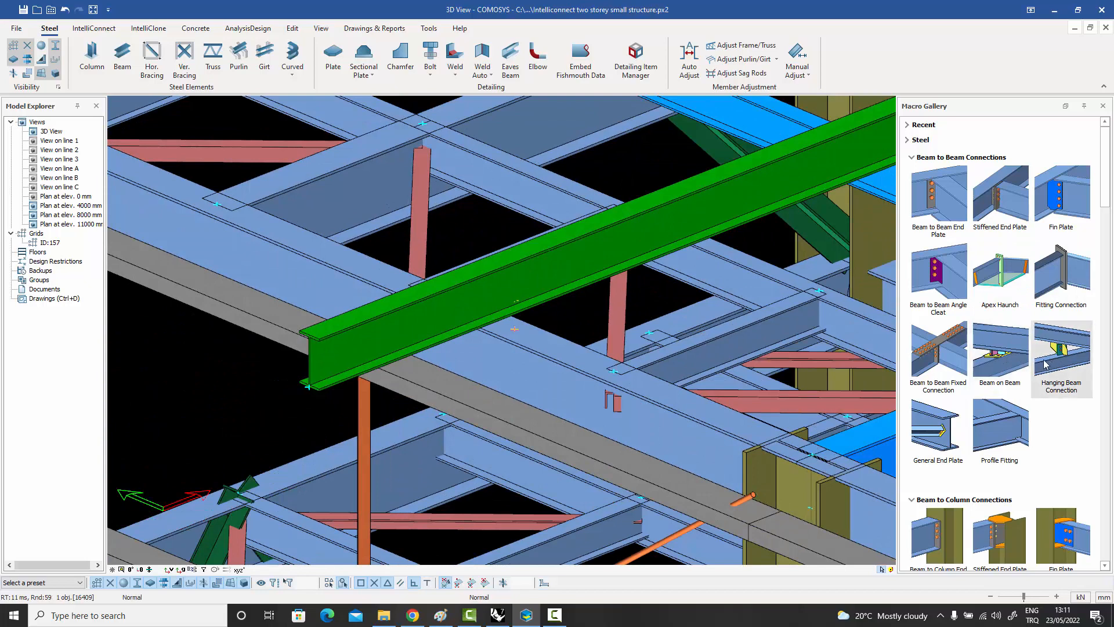
click(1000, 357)
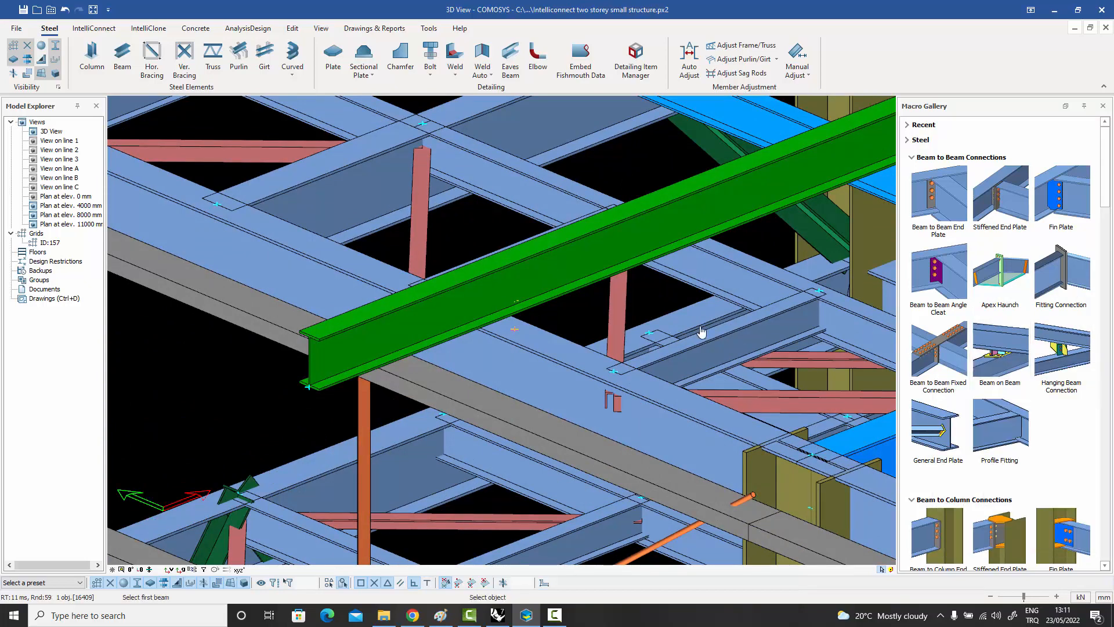
click(538, 336)
click(540, 288)
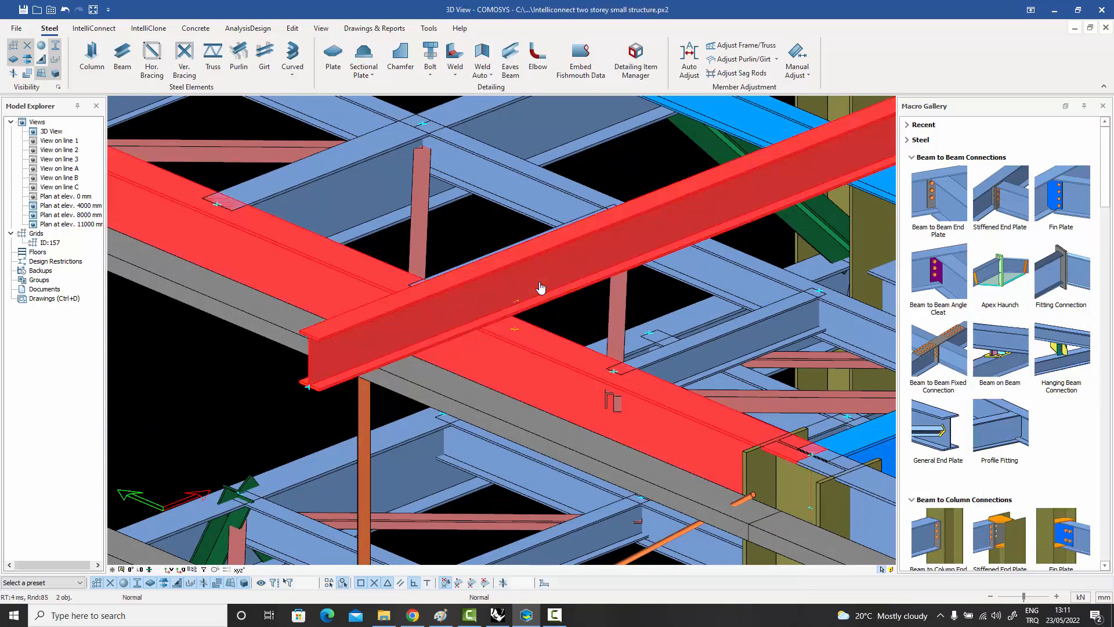
right_click(550, 290)
click(550, 289)
scroll(522, 335, up, 5)
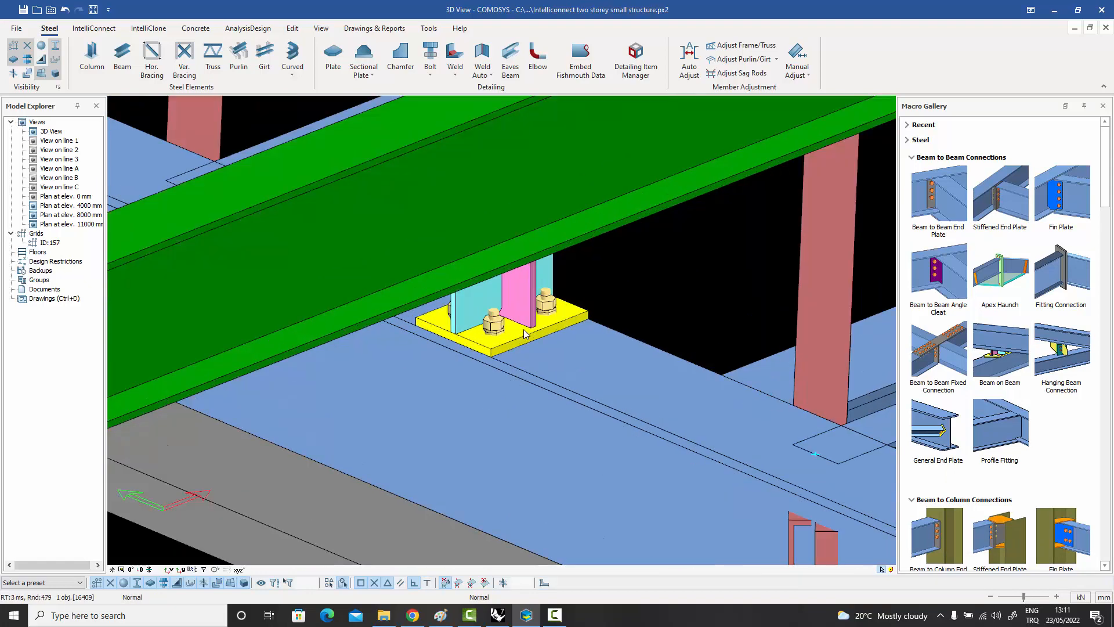
Undo the Beam on Beam connection between the roof edge beam and the green beam.
mouse_move(479, 323)
middle_down()
mouse_move(473, 267)
mouse_move(459, 293)
mouse_move(471, 316)
middle_up()
key(ctrl+z)
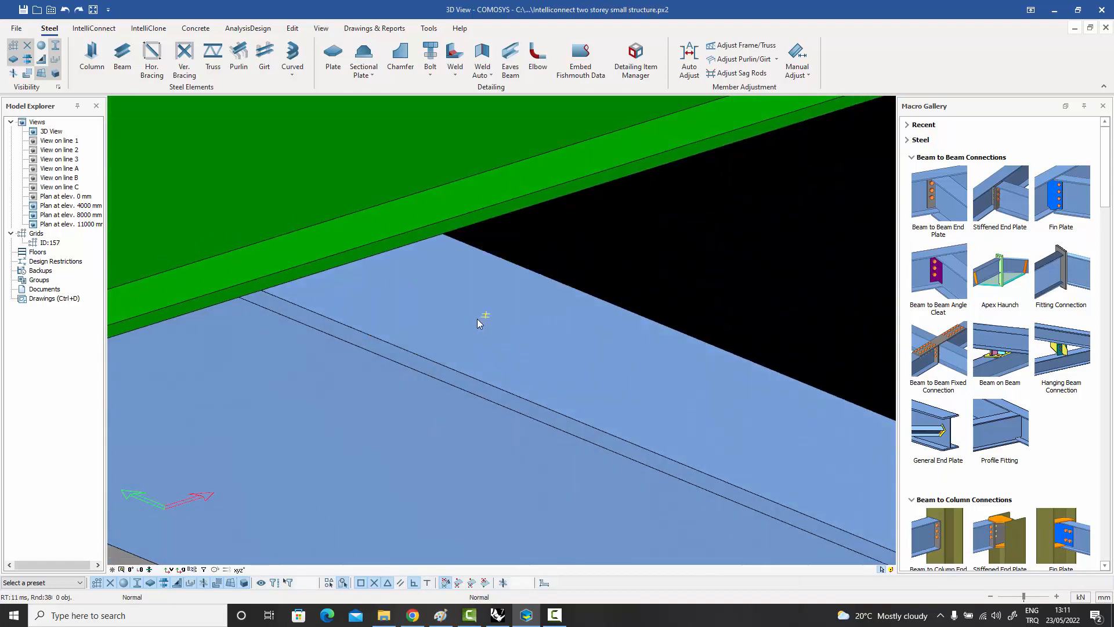
scroll(493, 314, down, 4)
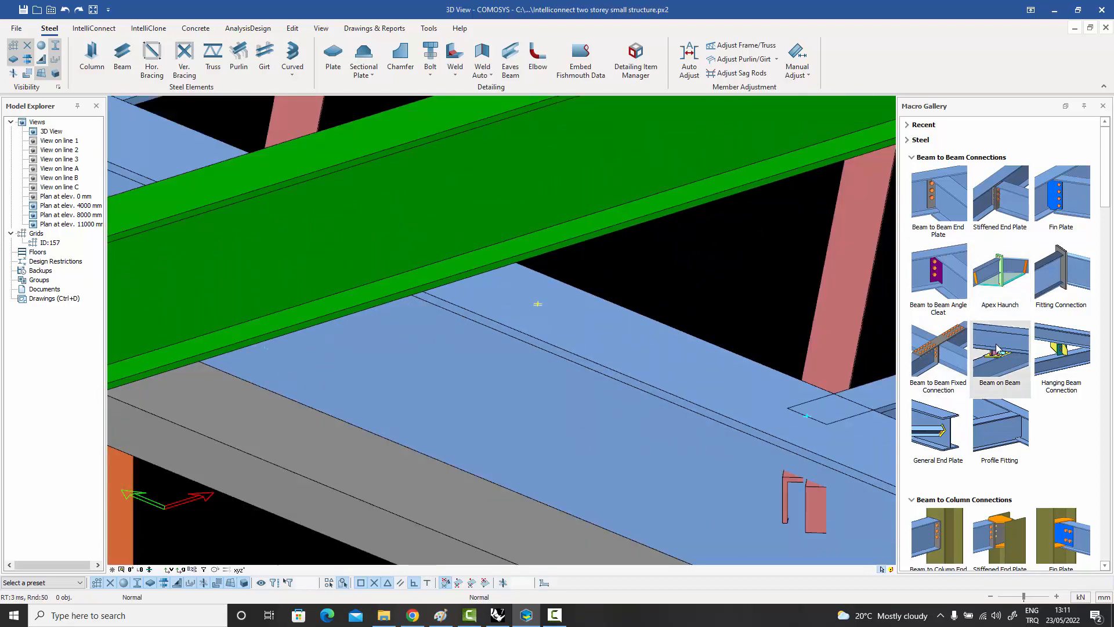
Try a Beam on Beam connection with the green beam picked first and the roof edge beam second, and undo it.
click(503, 229)
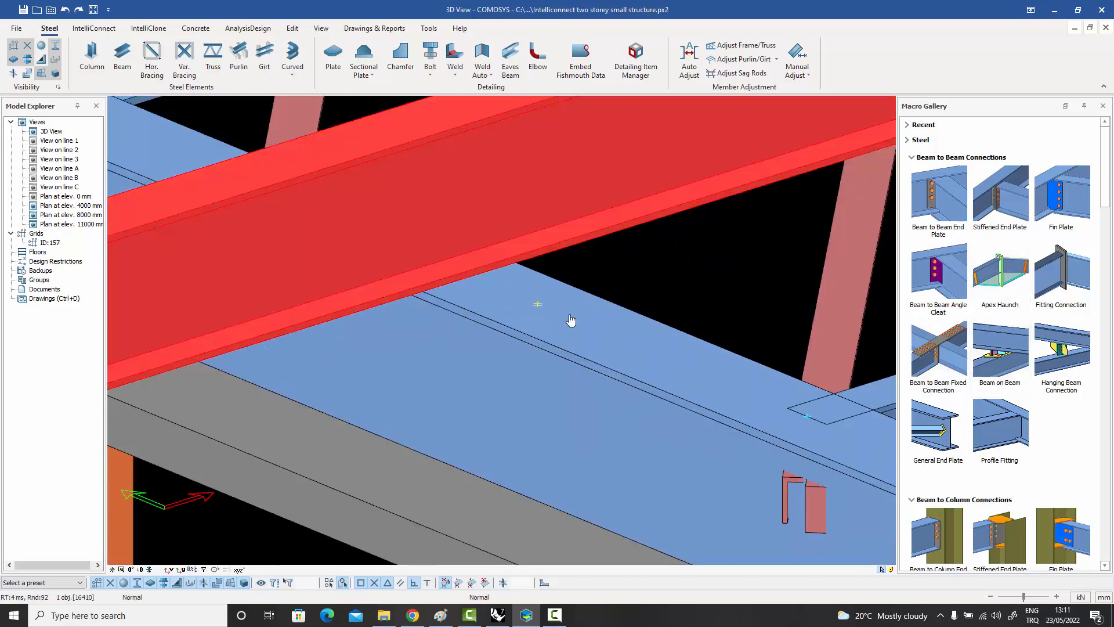
click(571, 317)
right_click(578, 305)
click(585, 310)
mouse_move(600, 279)
middle_down()
mouse_move(621, 238)
mouse_move(601, 277)
middle_up()
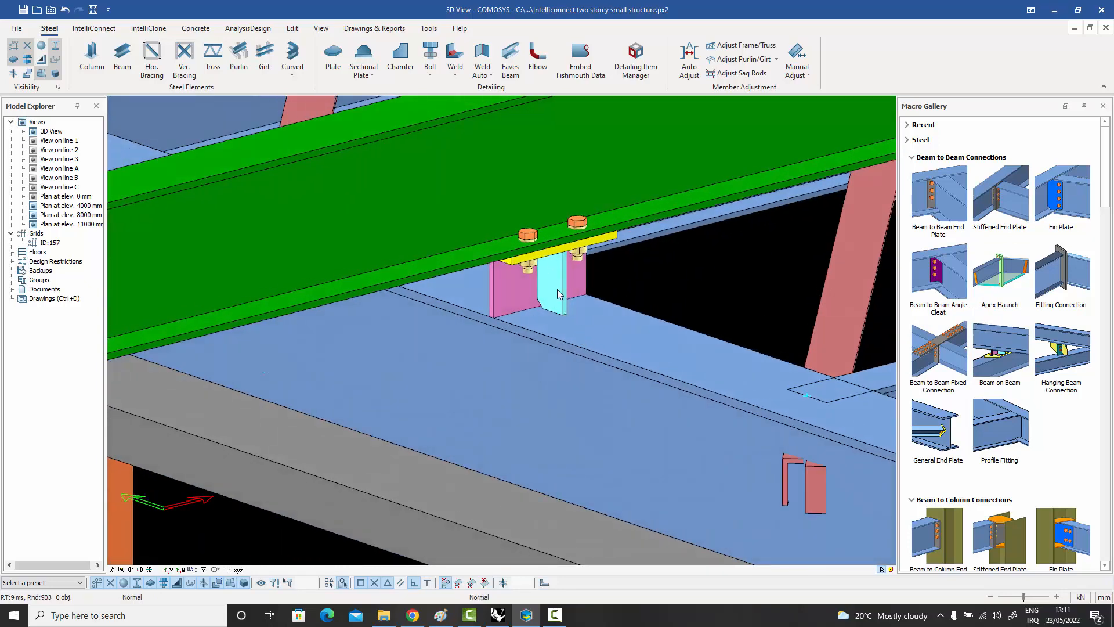
scroll(558, 293, down, 2)
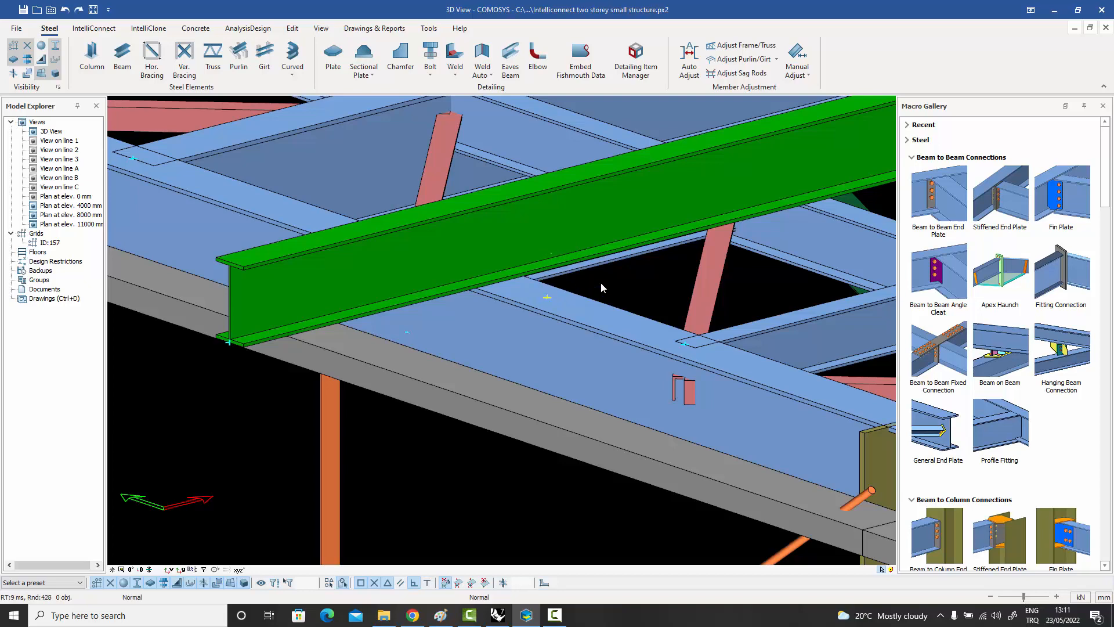
Create a Hanging Beam Connection with the roof edge beam as main beam and the green beam as hanging beam.
middle_drag(615, 281, 872, 332)
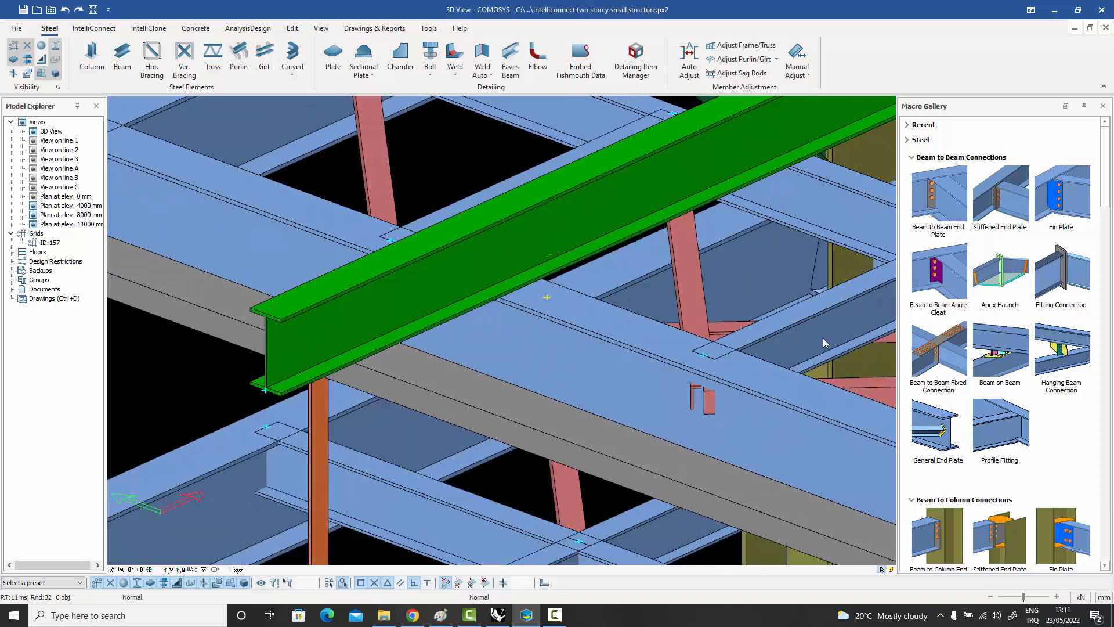
mouse_move(1060, 354)
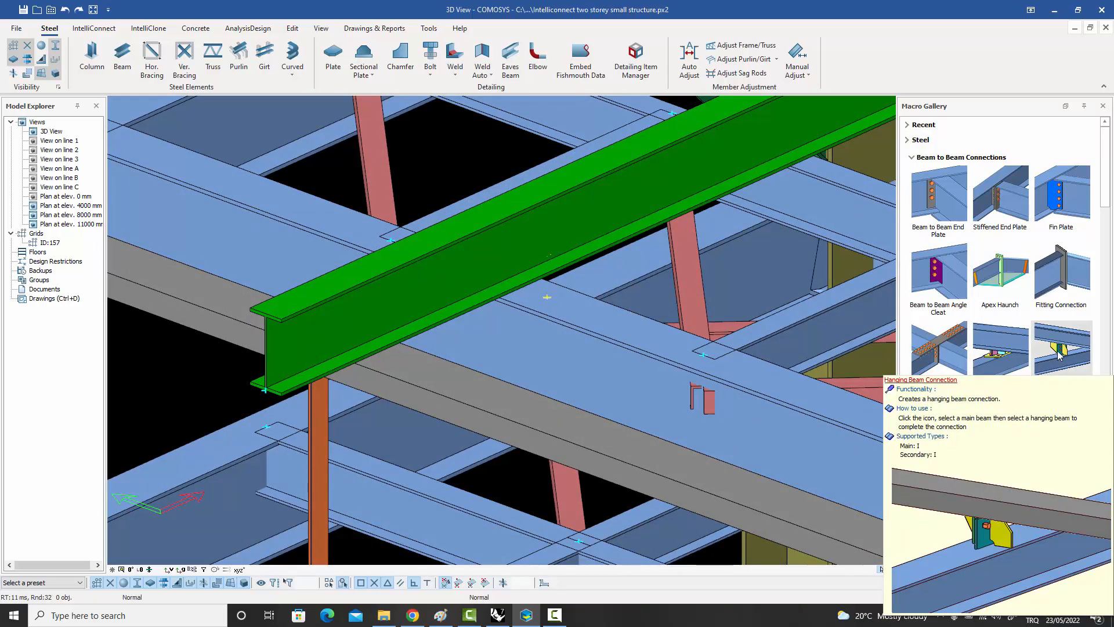
click(1062, 359)
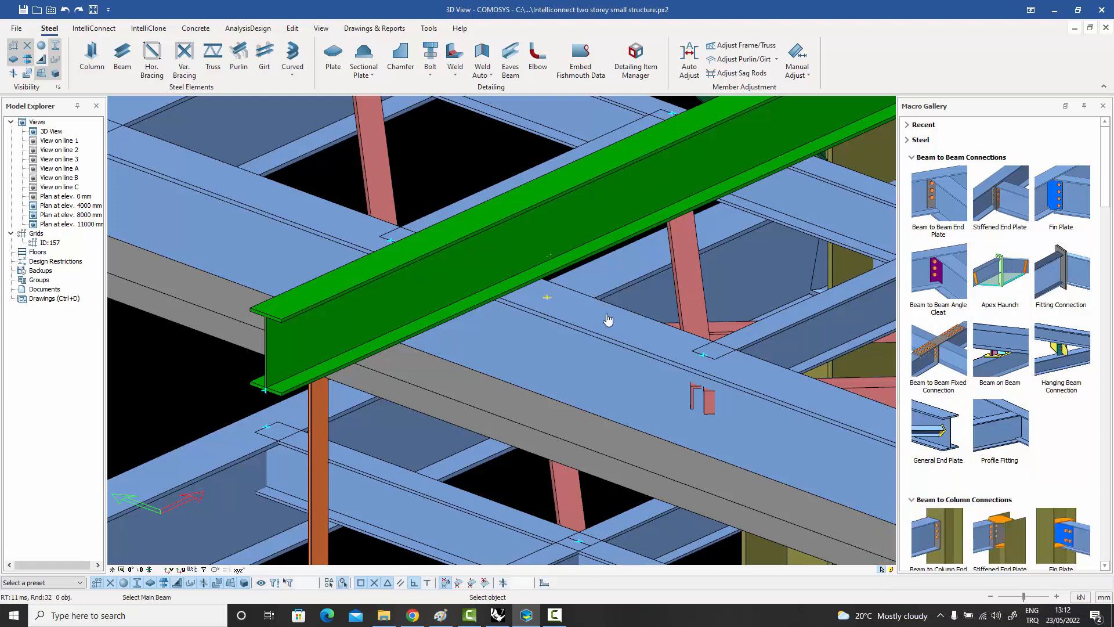
click(566, 310)
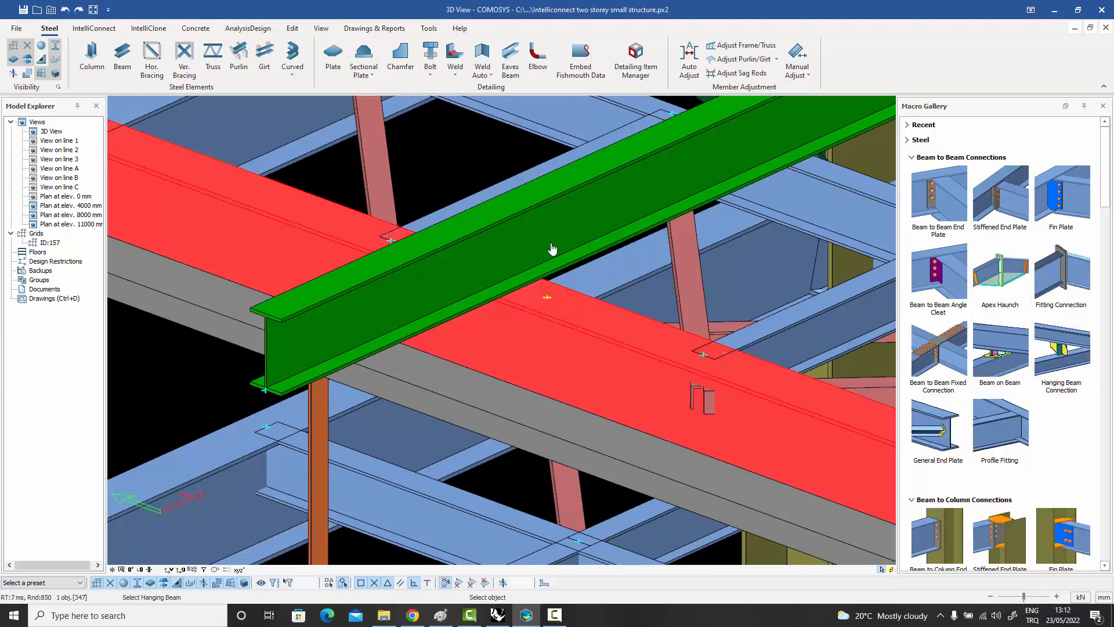
click(552, 249)
key(Escape)
Inspect the hanging beam connection from the side and delete it.
click(558, 282)
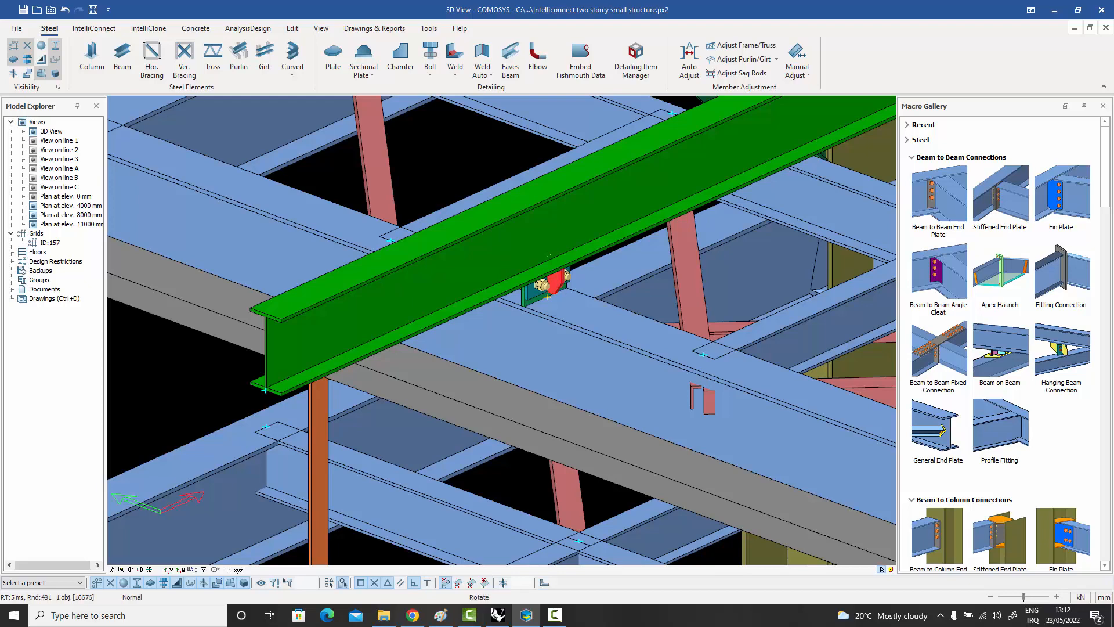
mouse_move(558, 282)
middle_down()
mouse_move(650, 224)
mouse_move(580, 281)
middle_up()
scroll(540, 294, up, 5)
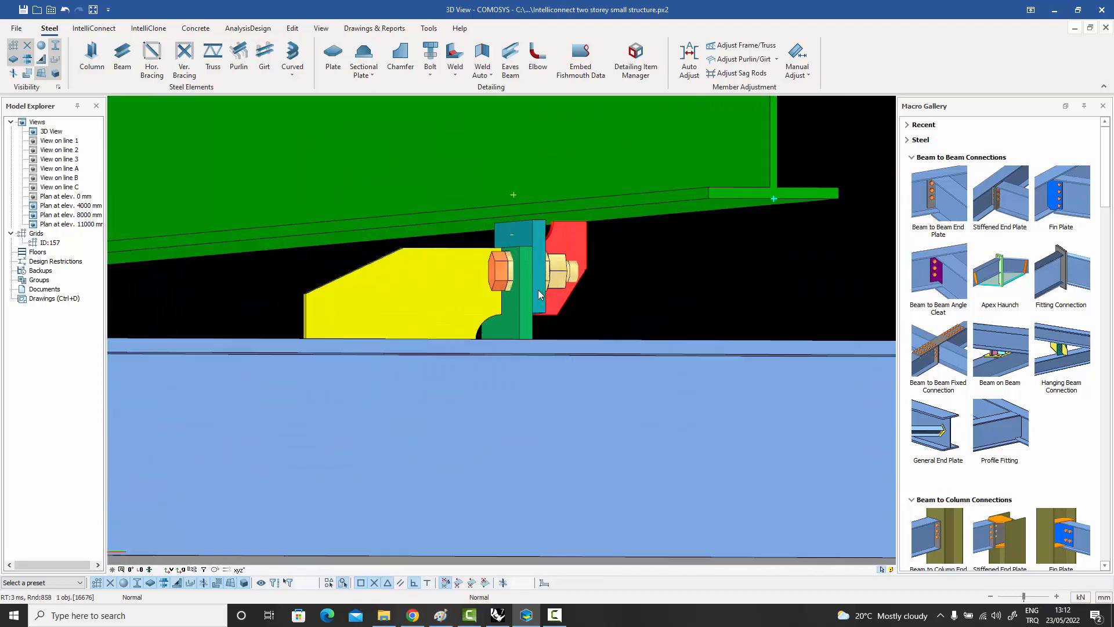
scroll(527, 275, down, 3)
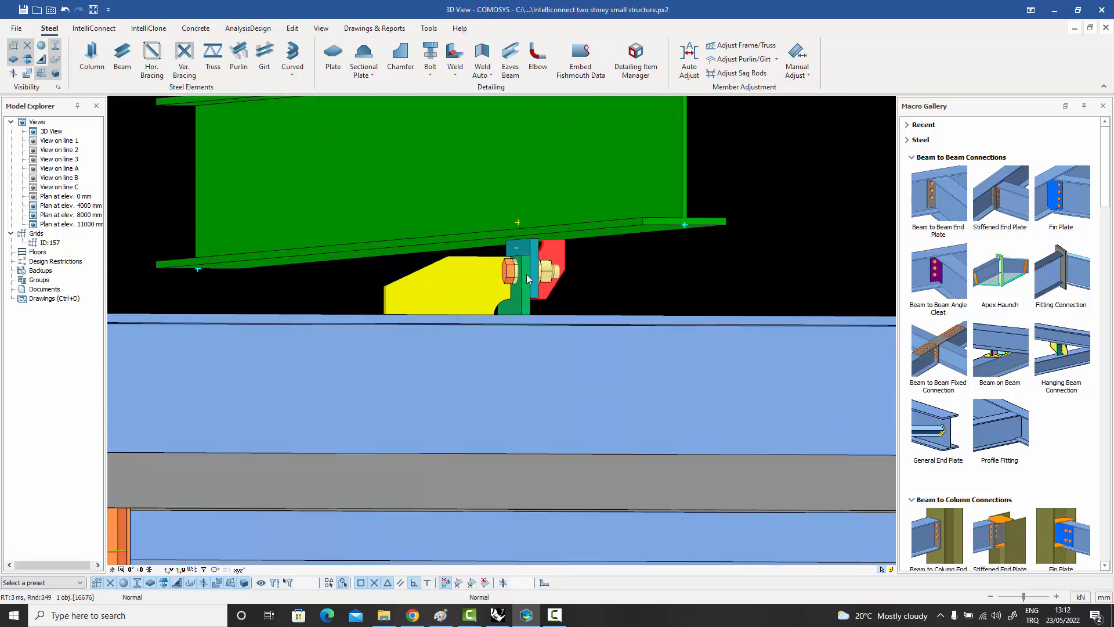
middle_drag(527, 275, 502, 288)
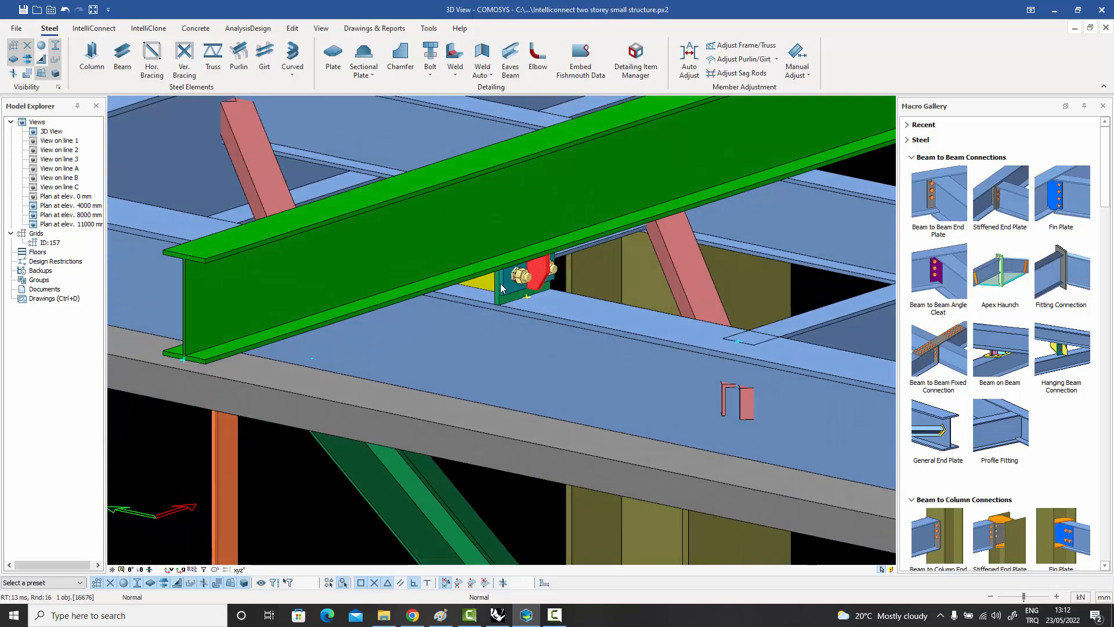
key(Delete)
Create a Hanging Beam Connection with the green beam as main beam and the roof edge beam as hanging beam.
click(1062, 357)
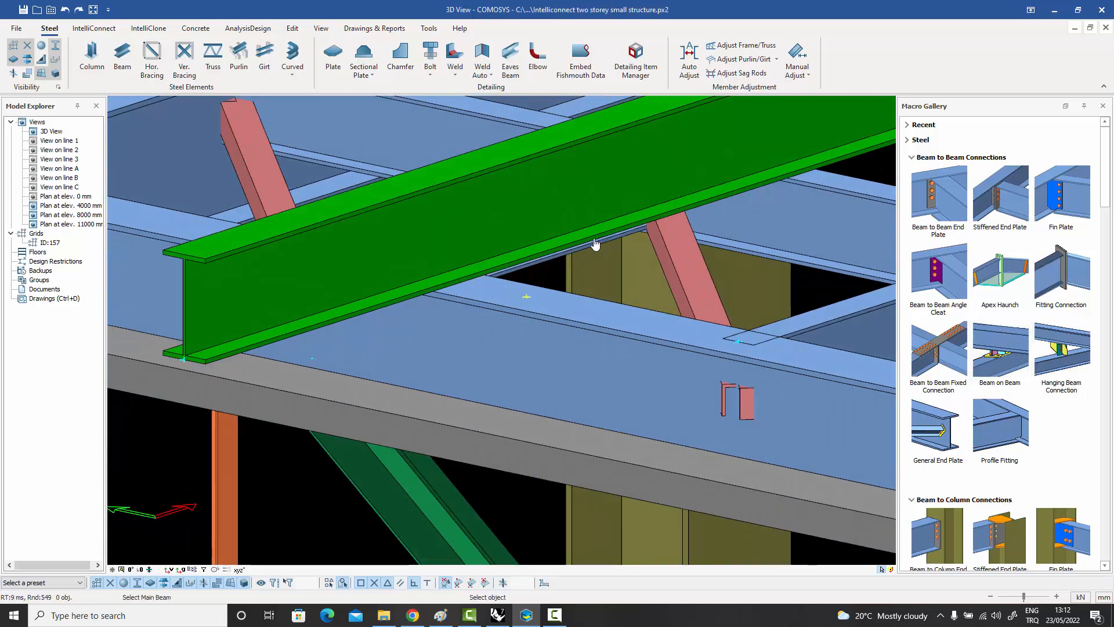
click(543, 277)
click(564, 317)
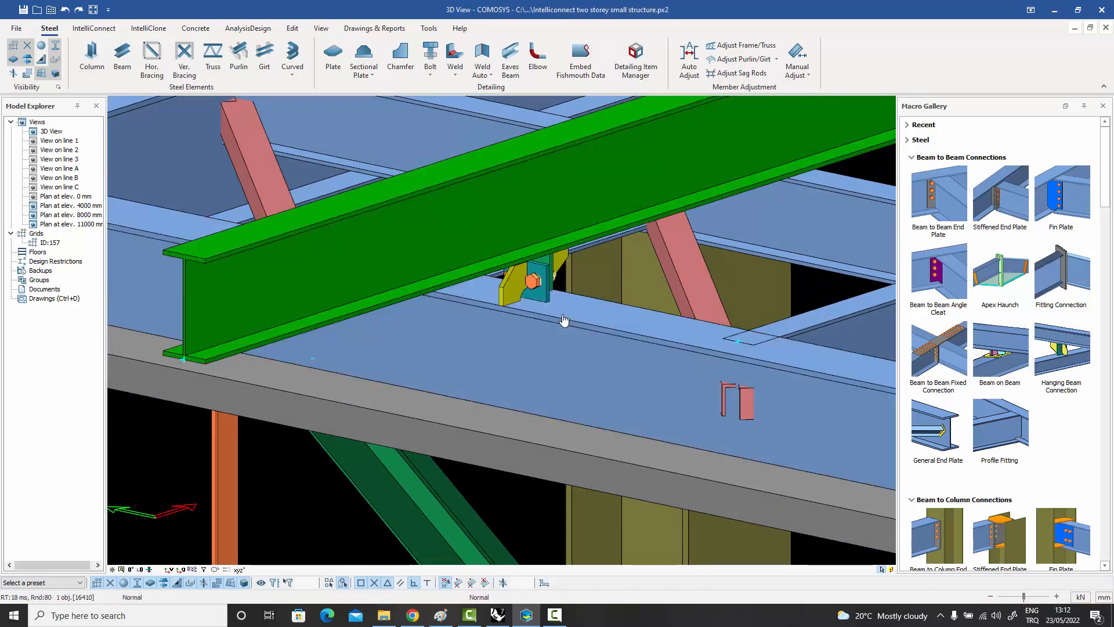
key(Escape)
click(563, 260)
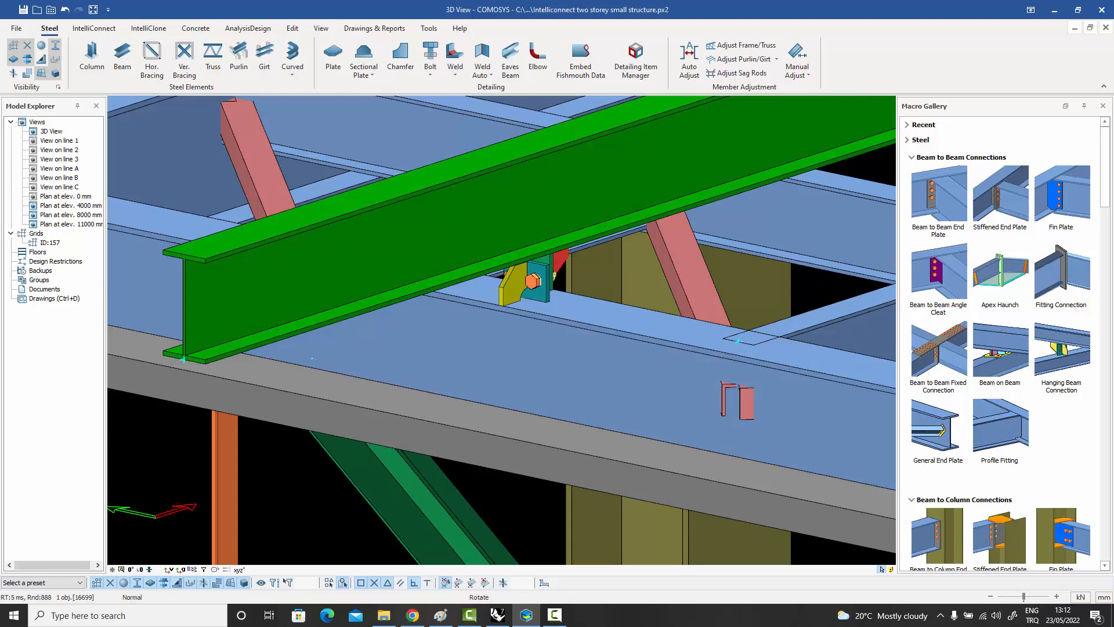
middle_drag(563, 260, 556, 306)
click(606, 308)
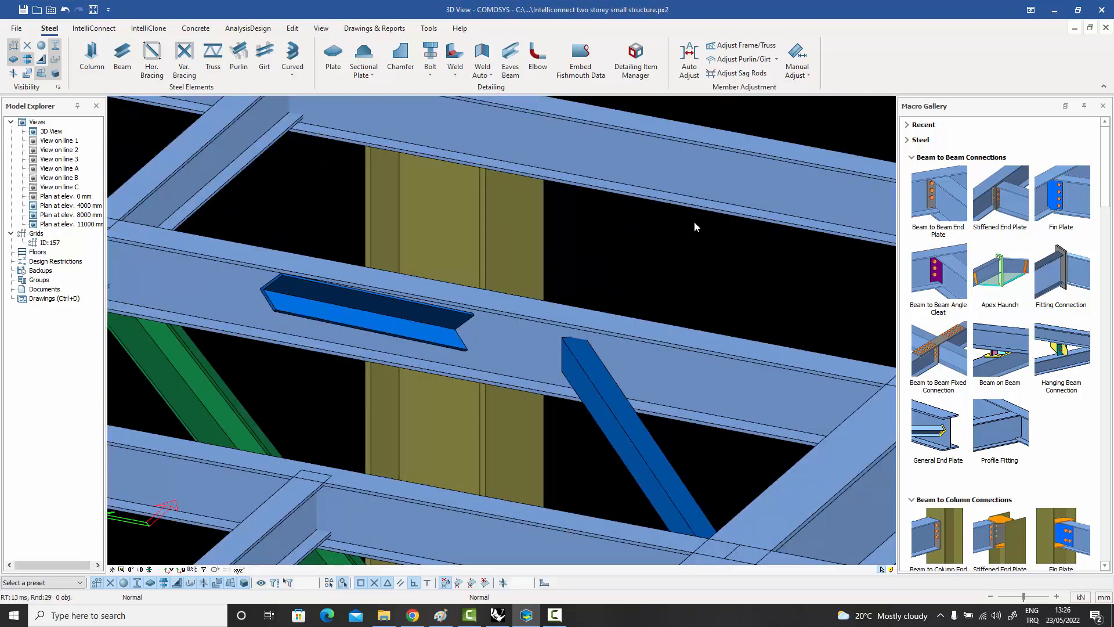
Create General End Plate connections between the blue I-beam and the ends of the two short dark blue angle members.
click(403, 318)
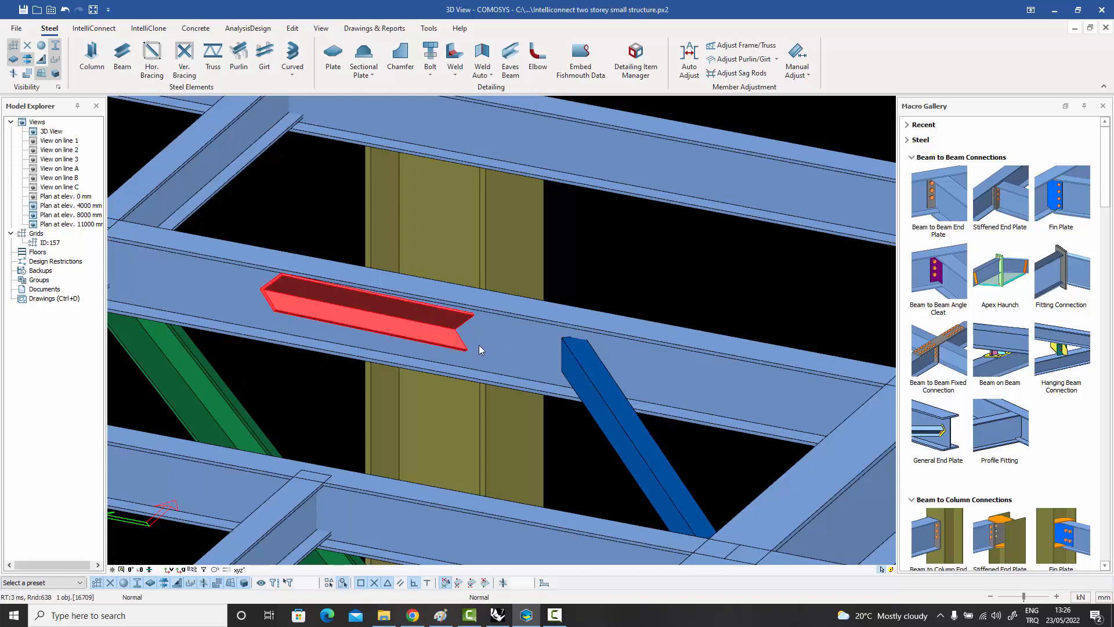
click(612, 264)
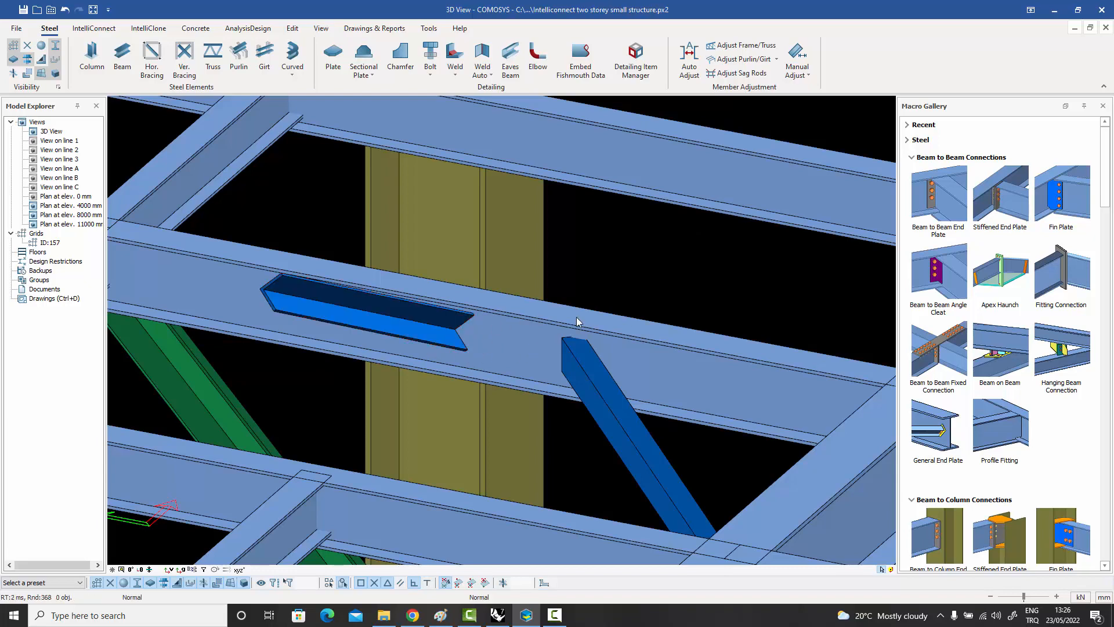
click(939, 434)
click(500, 342)
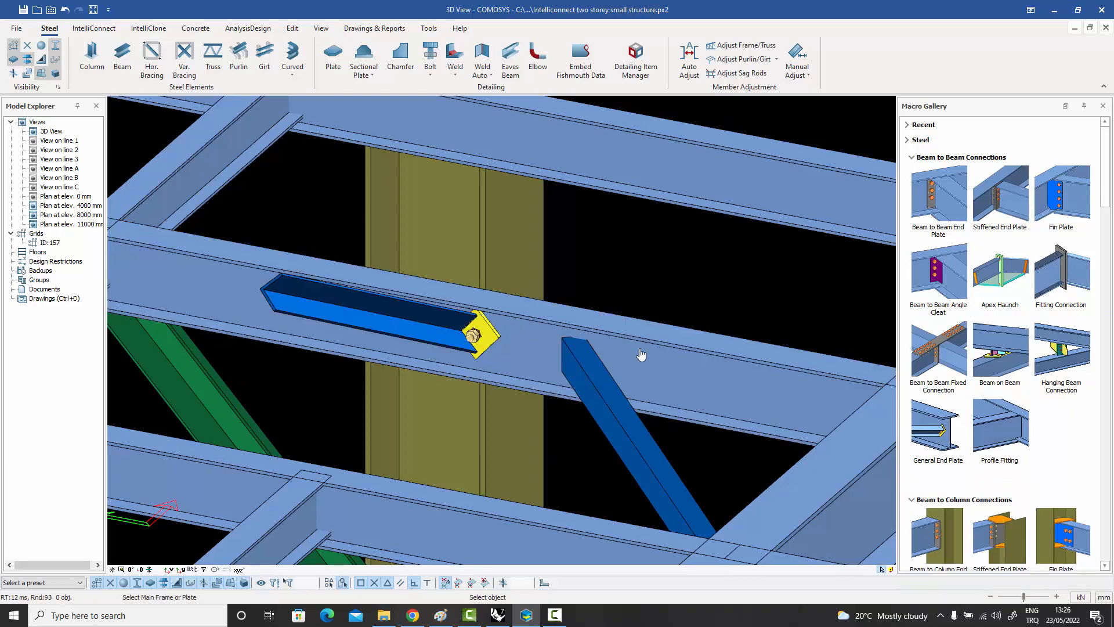
click(601, 386)
key(Escape)
click(585, 338)
middle_drag(585, 339, 593, 312)
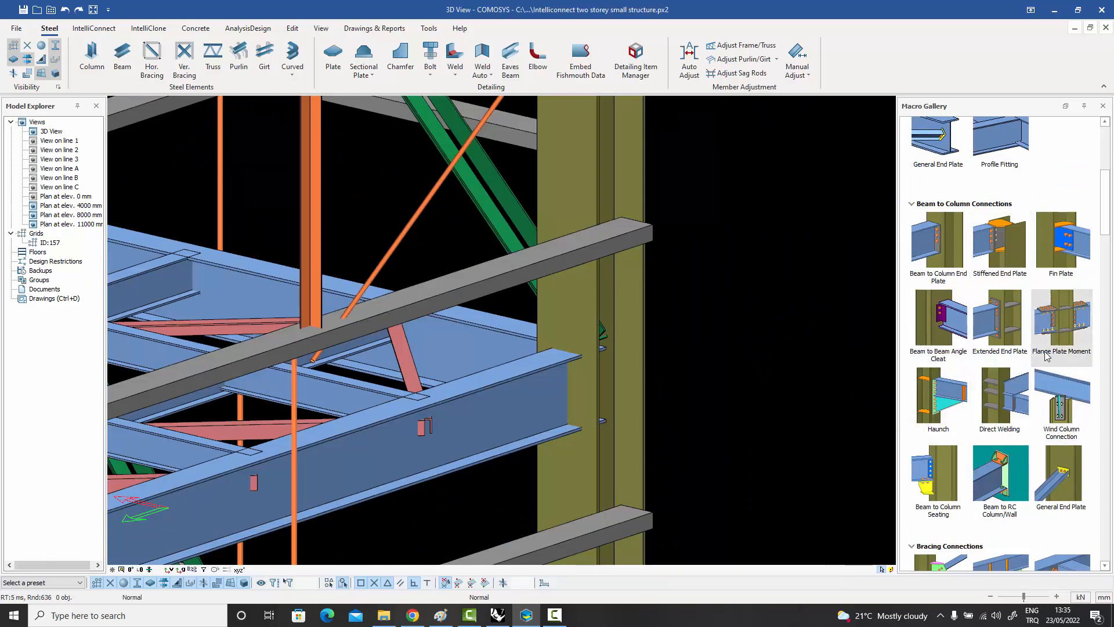
Try an Extended End Plate connection between the corner column and the floor edge beam, and undo it.
click(994, 315)
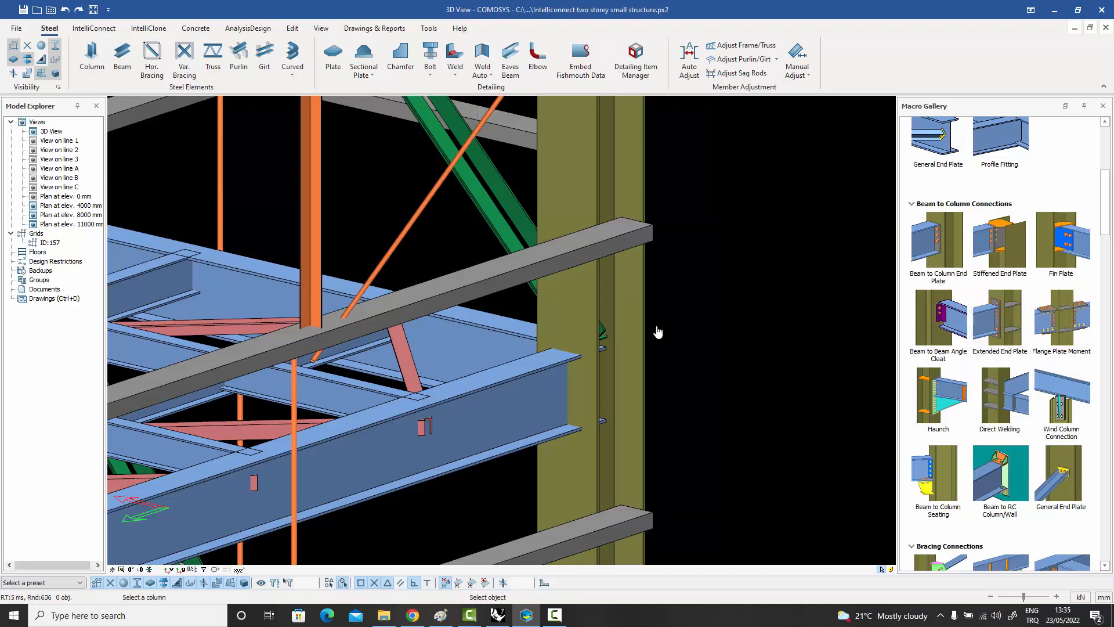
click(571, 336)
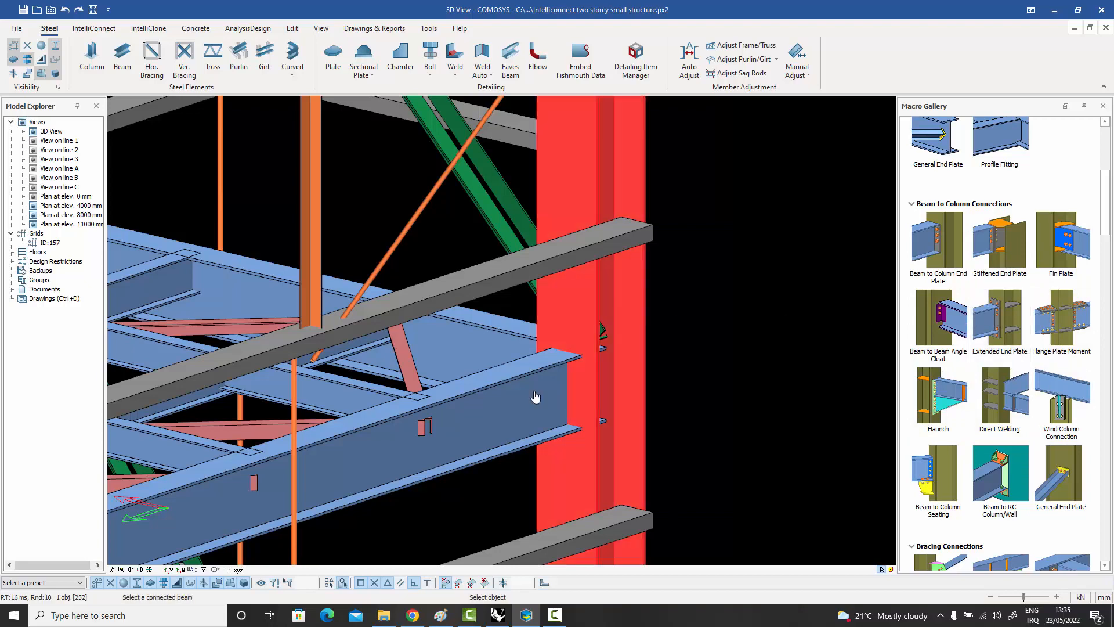
click(536, 396)
right_click(536, 396)
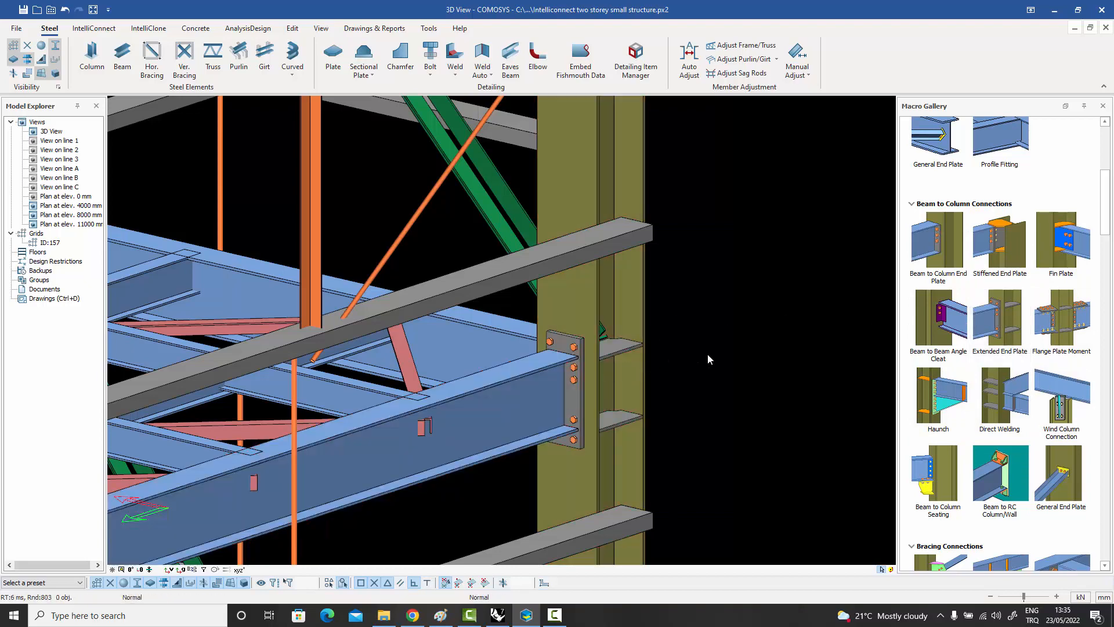
key(ctrl+z)
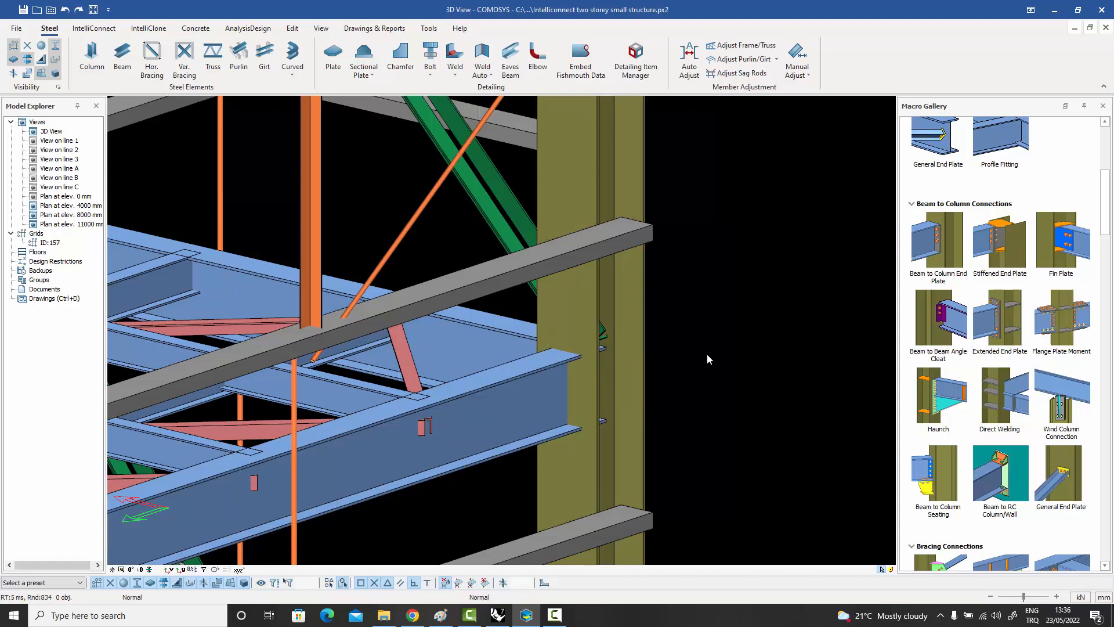
Try a Flange Plate Moment connection between the corner column and the floor edge beam, and undo it.
click(1059, 319)
click(588, 330)
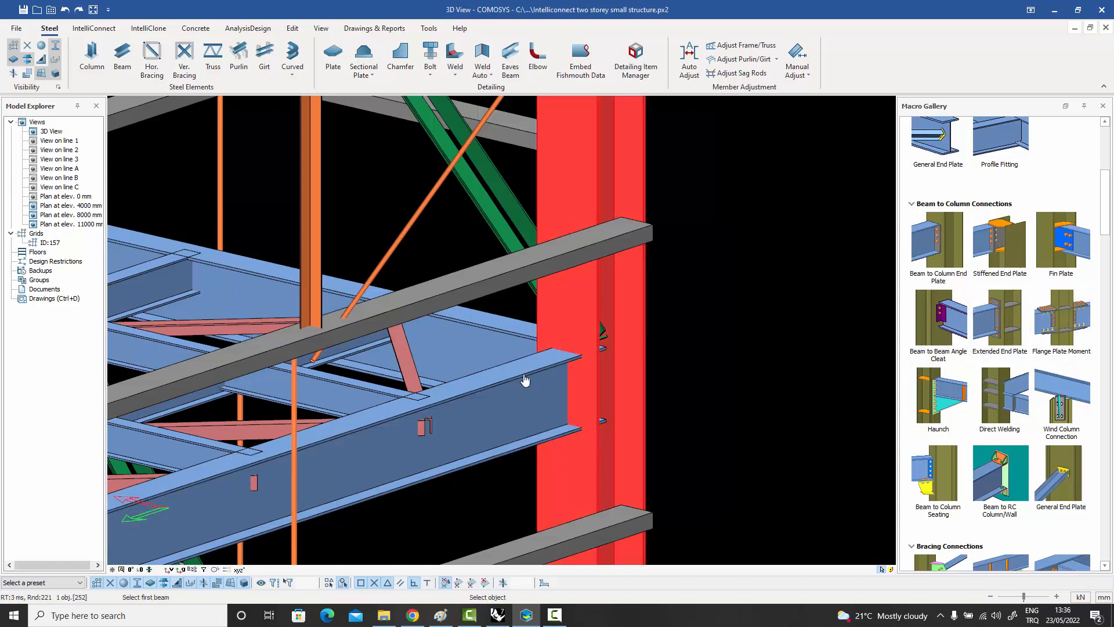
click(524, 380)
right_click(665, 347)
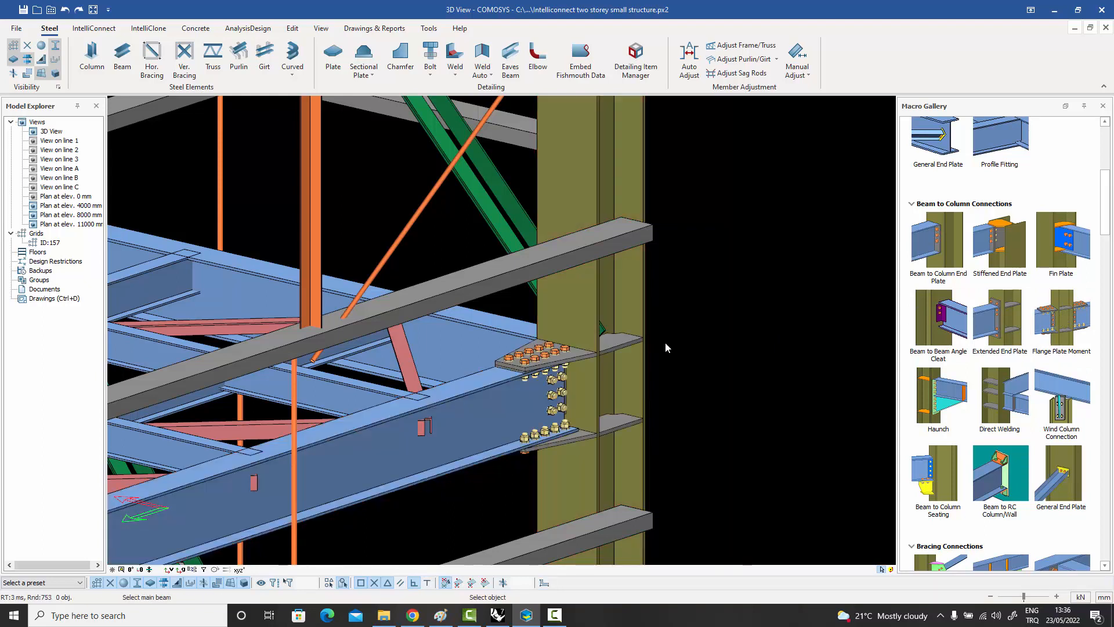
right_click(667, 341)
click(684, 348)
key(ctrl+z)
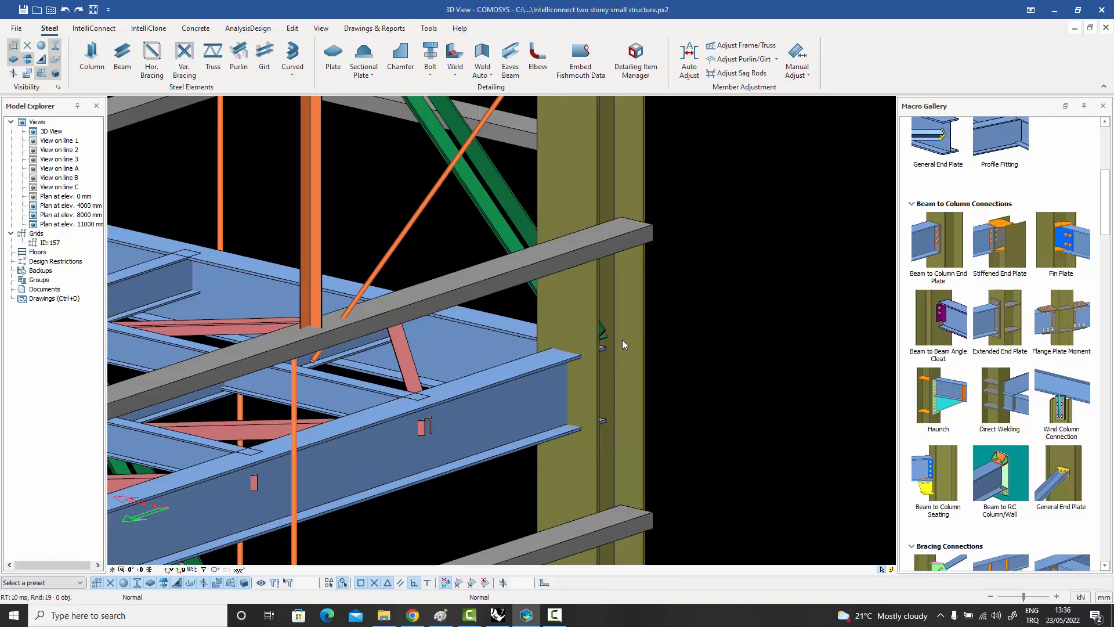
Try a Direct Welding connection of the floor edge beam to the corner column, and undo it.
click(999, 406)
click(521, 375)
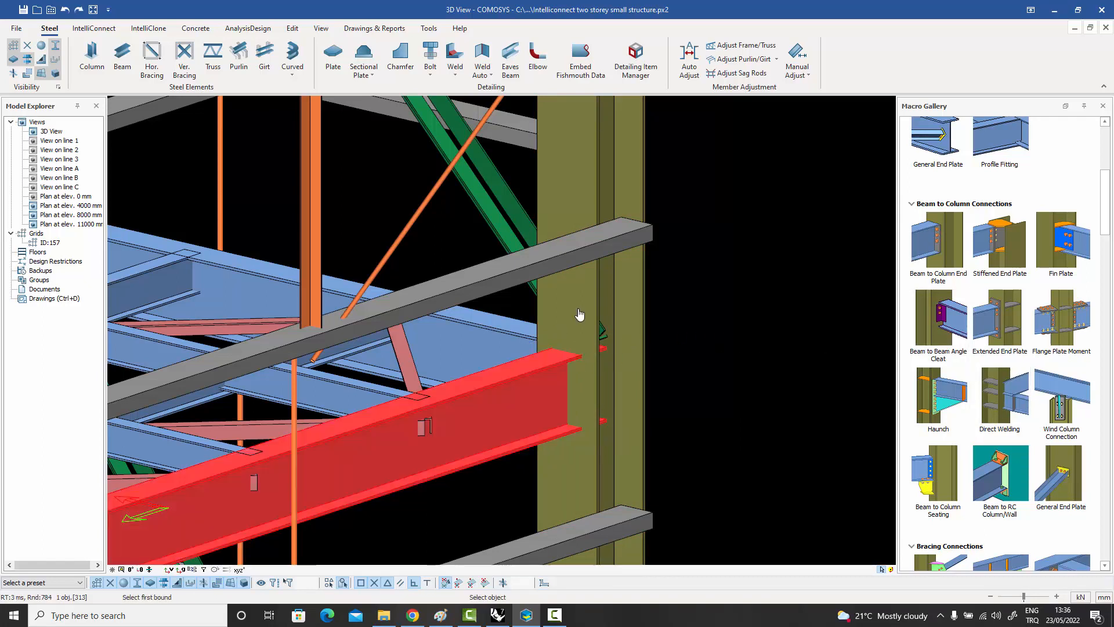
click(579, 314)
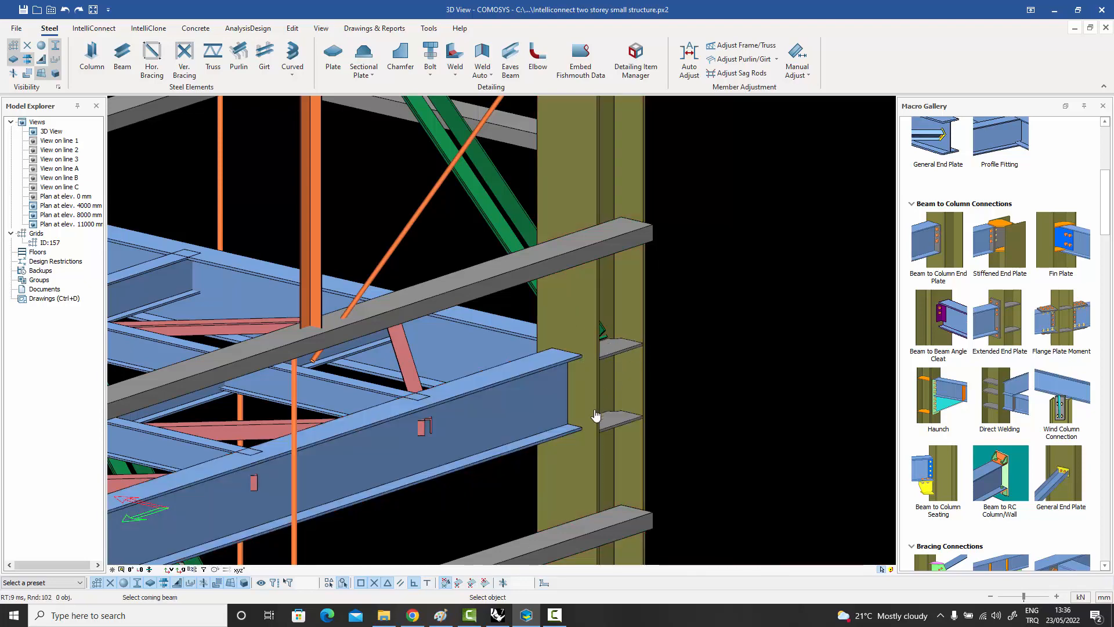
right_click(696, 303)
click(713, 313)
key(ctrl+z)
Create a Haunch connection between the corner column and the floor edge beam.
click(941, 404)
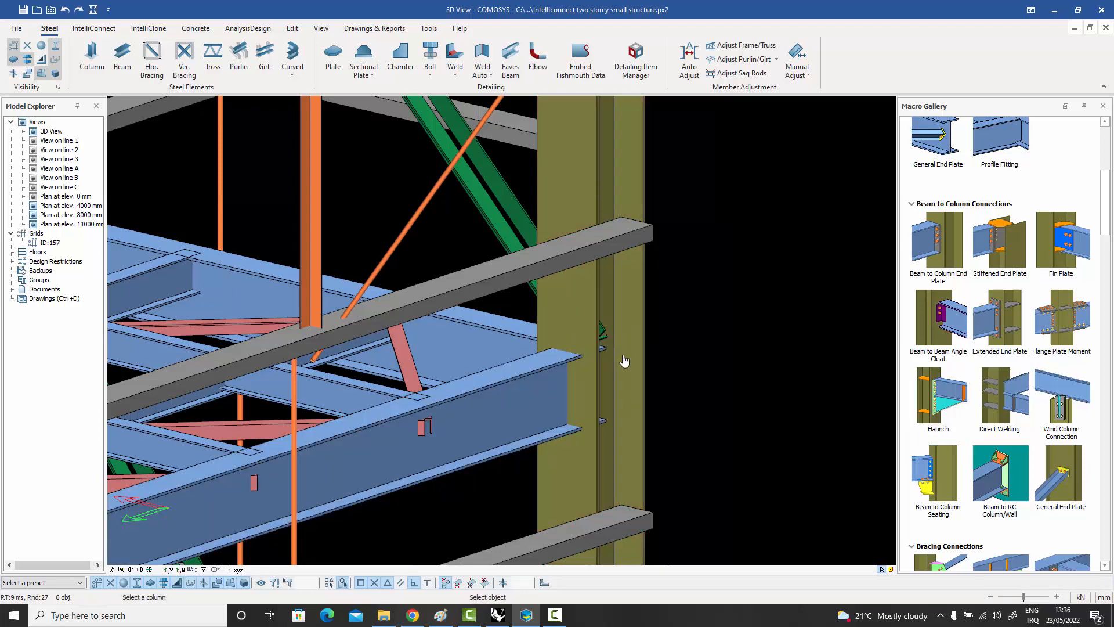
click(576, 326)
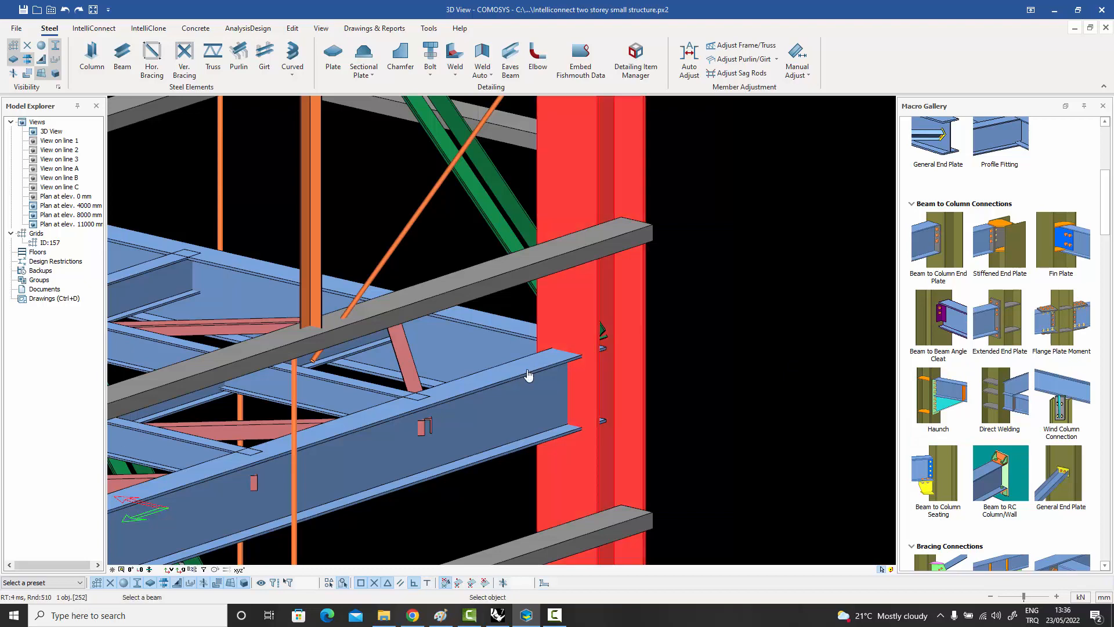
click(528, 375)
key(Escape)
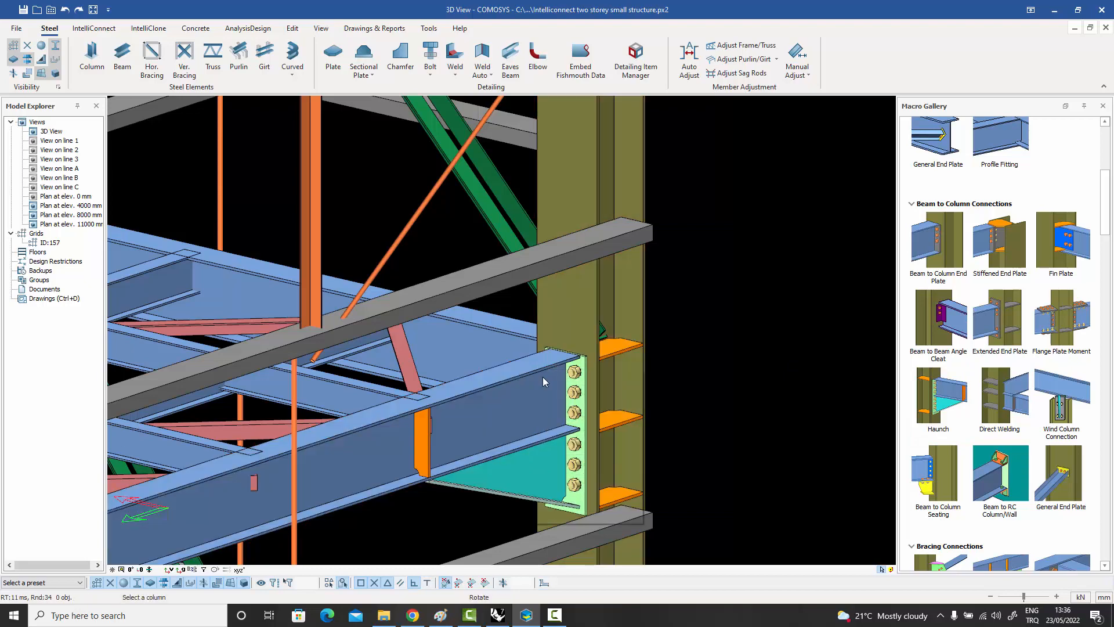
Try a Stiffened End Plate connection between the corner column and the adjoining floor edge beam using two stiffener plates, and undo it.
middle_drag(576, 376, 636, 397)
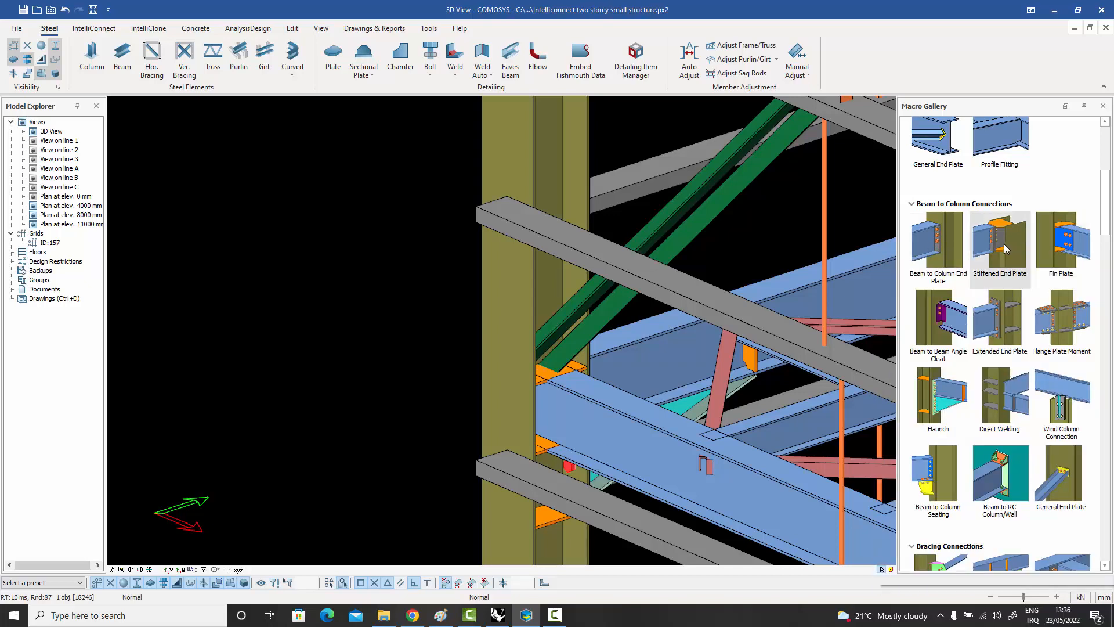
click(1009, 249)
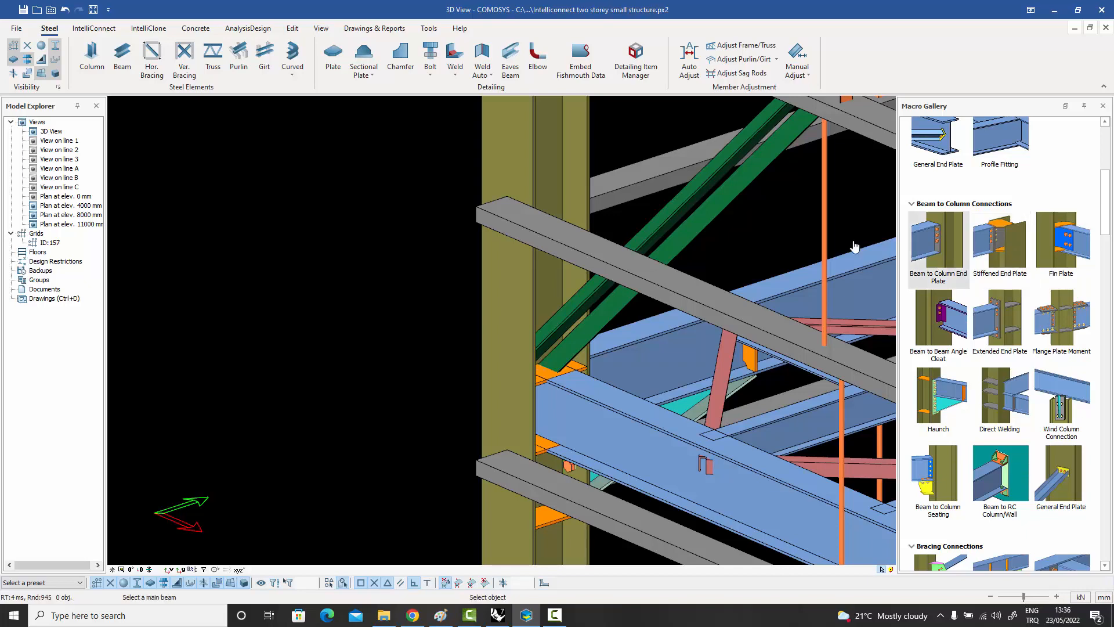
click(527, 318)
click(553, 395)
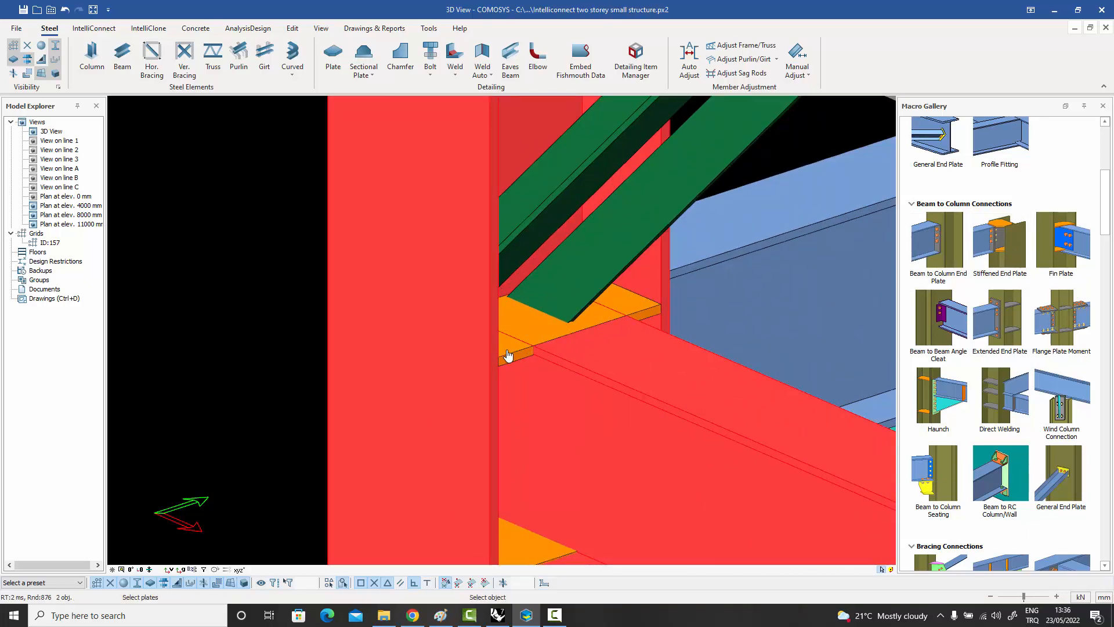
click(508, 352)
scroll(516, 369, down, 3)
scroll(511, 431, up, 3)
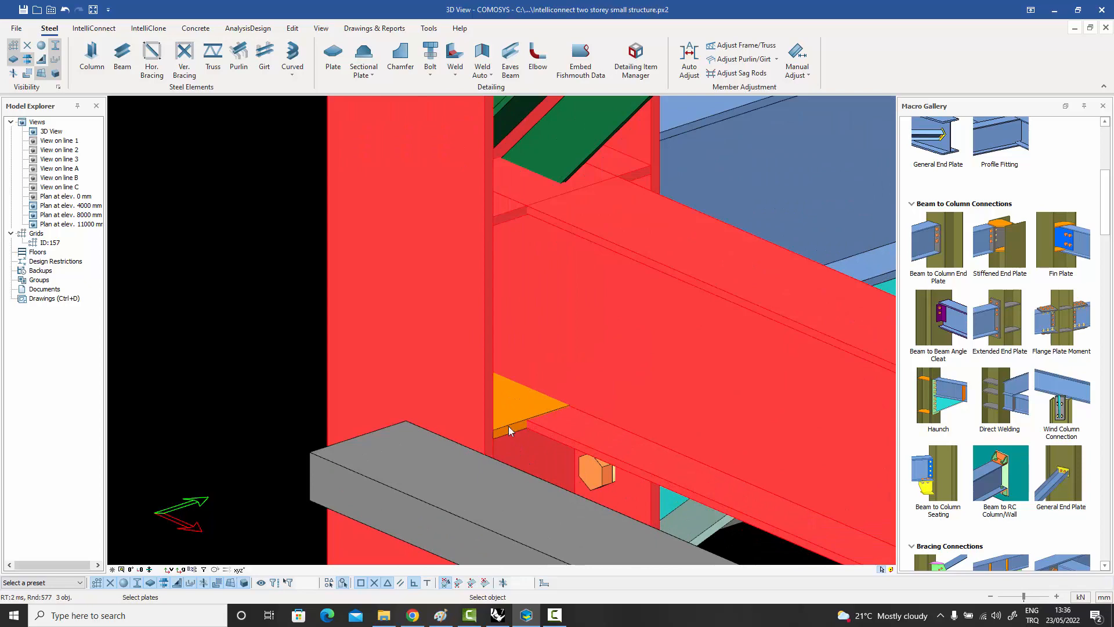
click(509, 429)
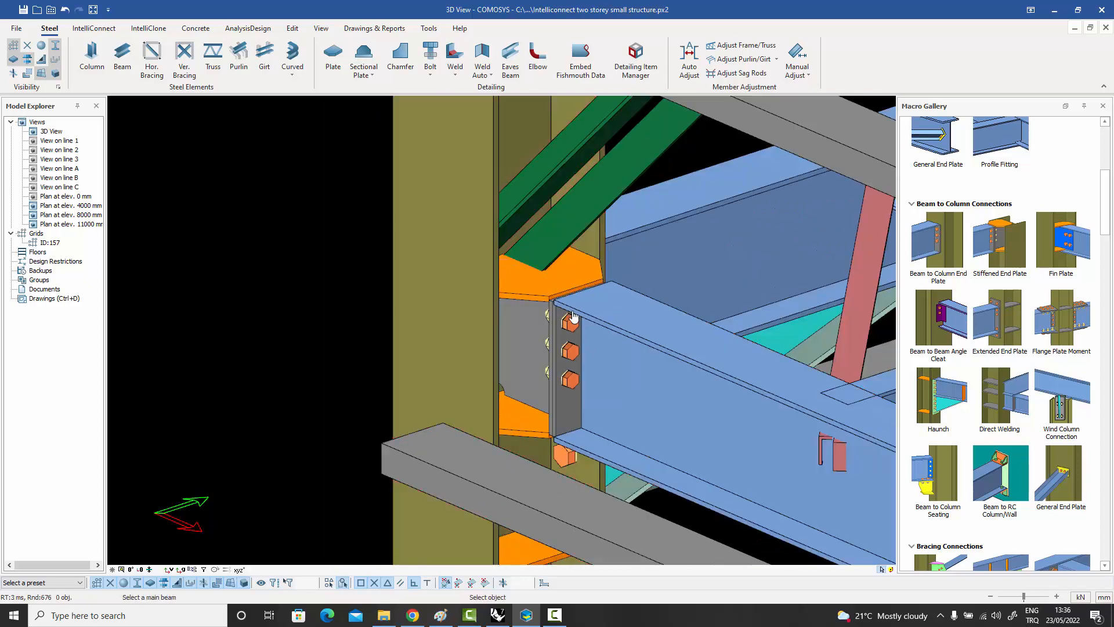
key(Escape)
key(ctrl+z)
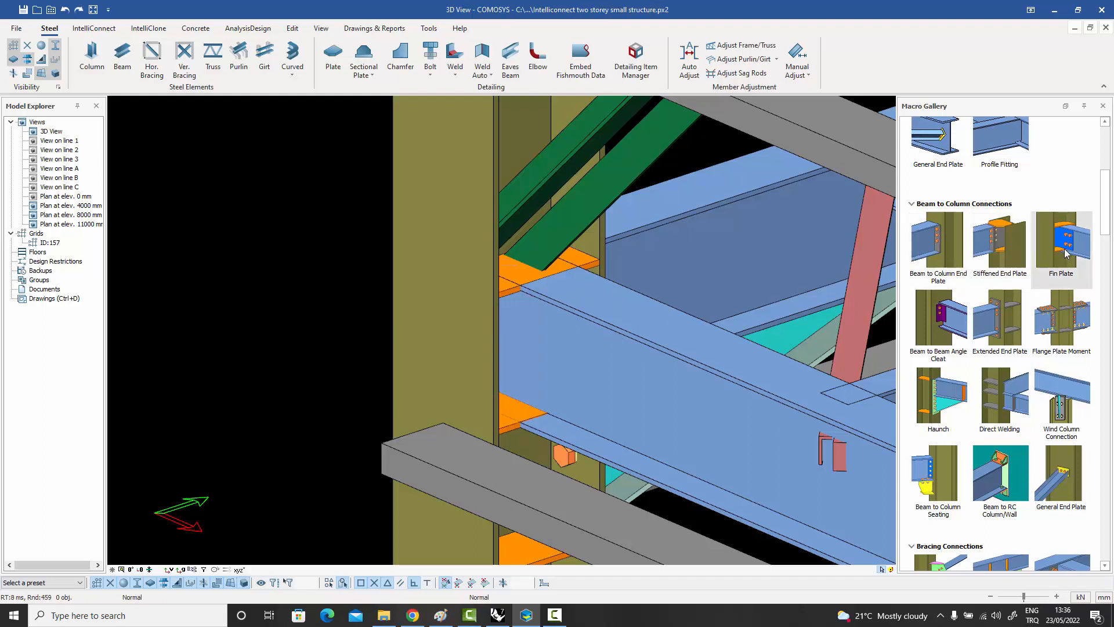
Create a Fin Plate connection between the corner column and the adjoining floor edge beam, including the upper and lower stiffeners.
click(1060, 251)
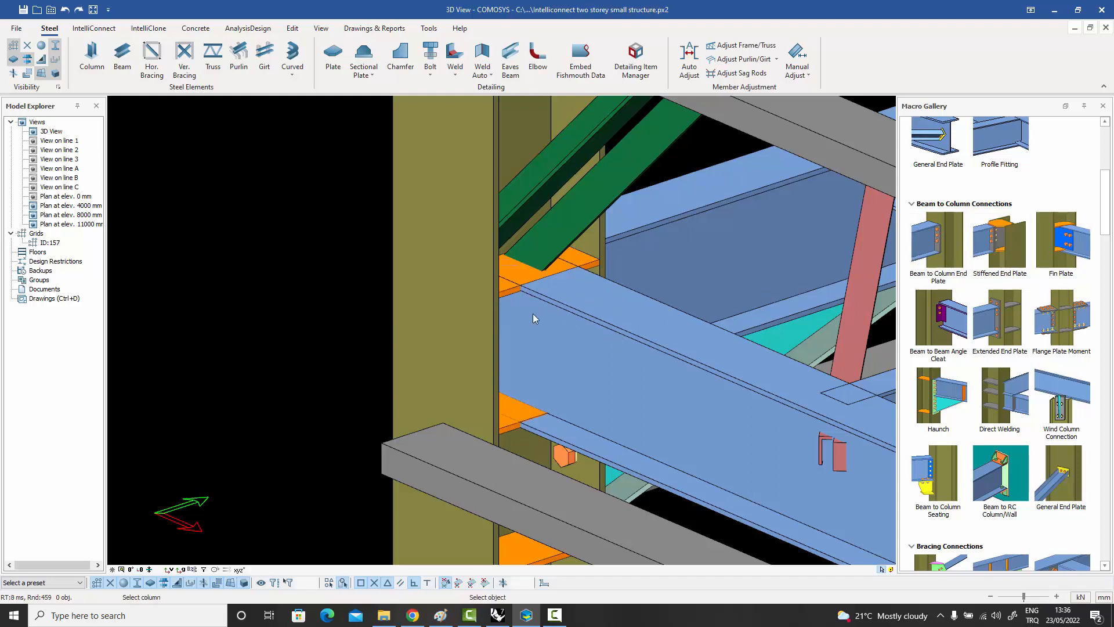
click(583, 323)
click(590, 323)
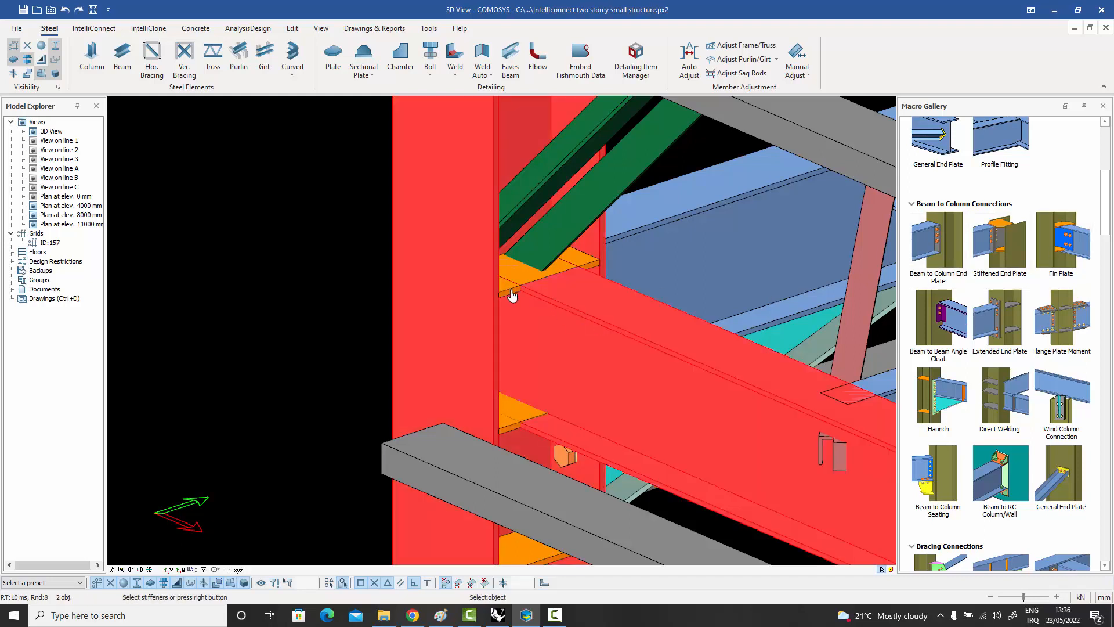
click(510, 291)
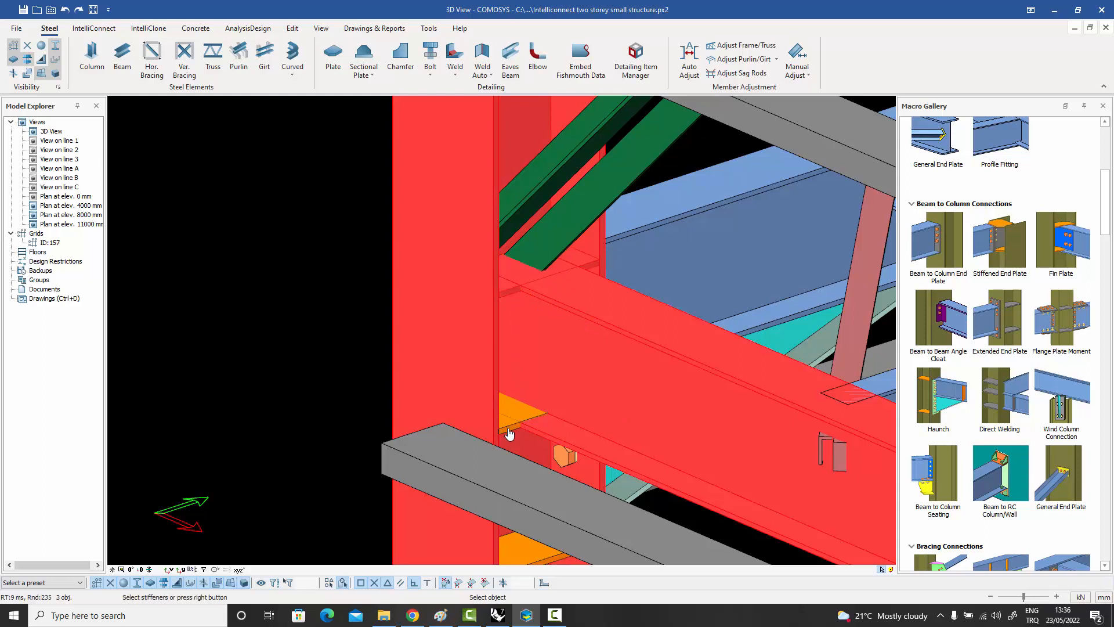
click(509, 432)
right_click(511, 424)
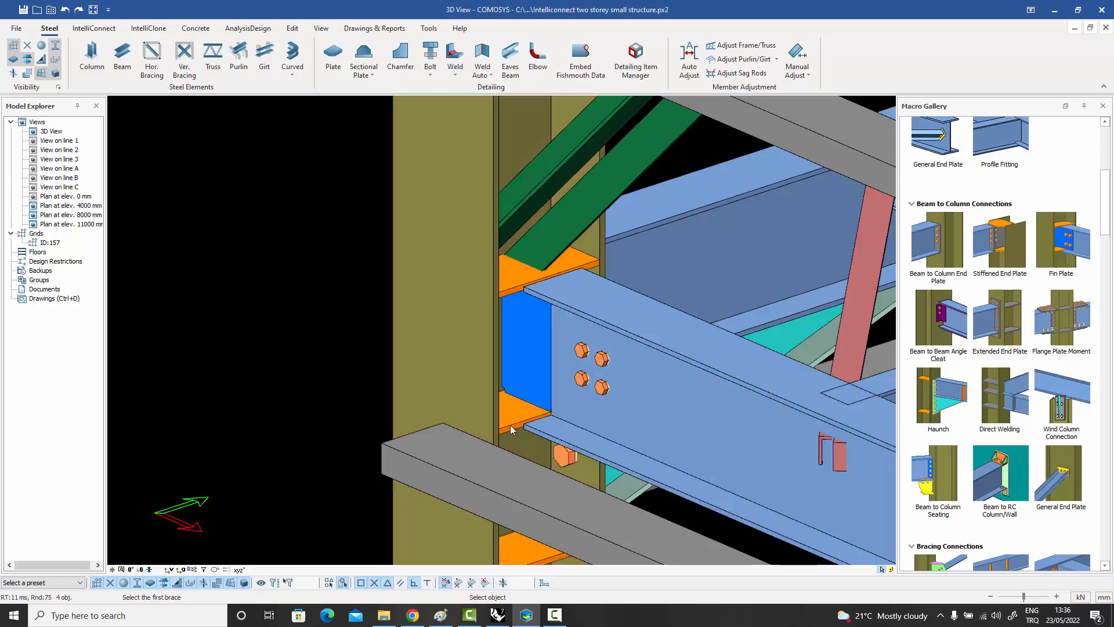
right_click(511, 430)
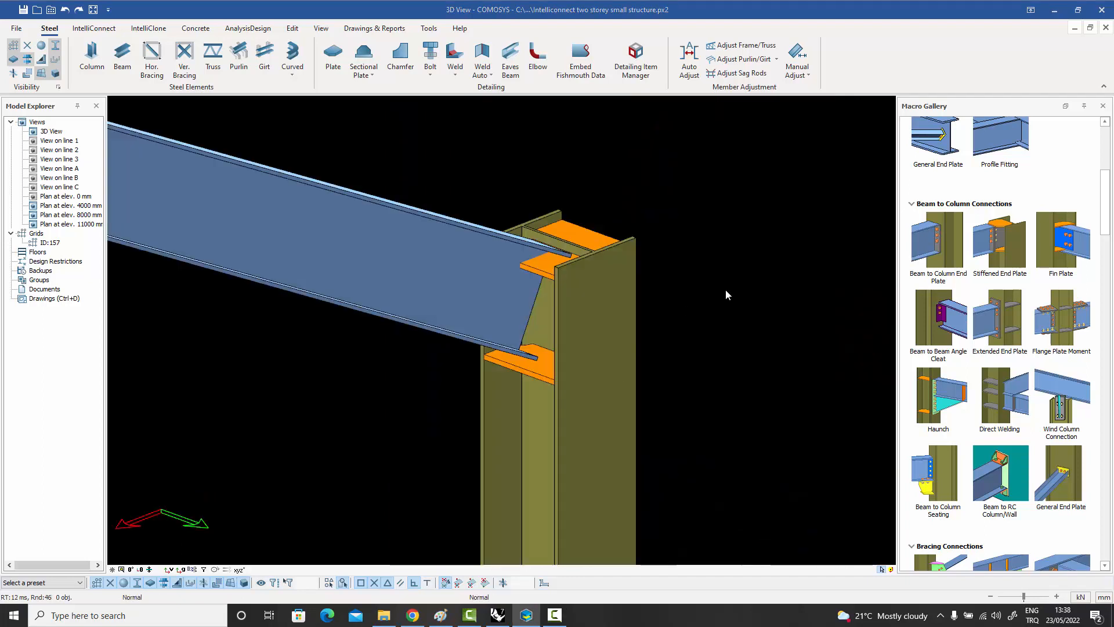
Try a Stiffened End Plate connection between the column top and the sloping roof beam using both stiffener plates, and undo it.
click(999, 241)
click(568, 325)
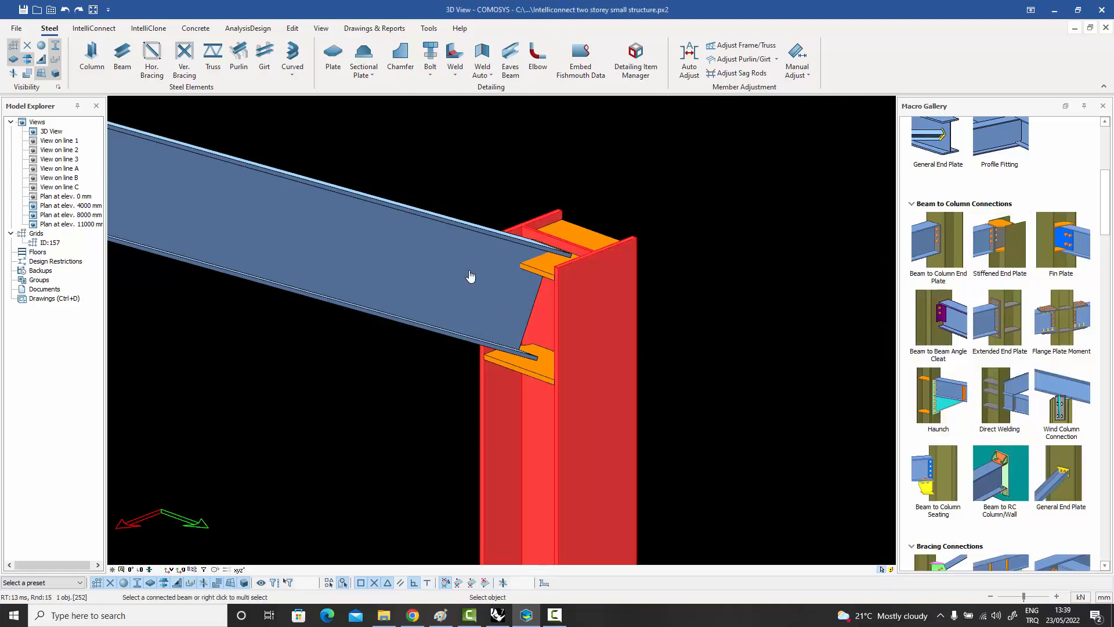
click(470, 277)
click(544, 281)
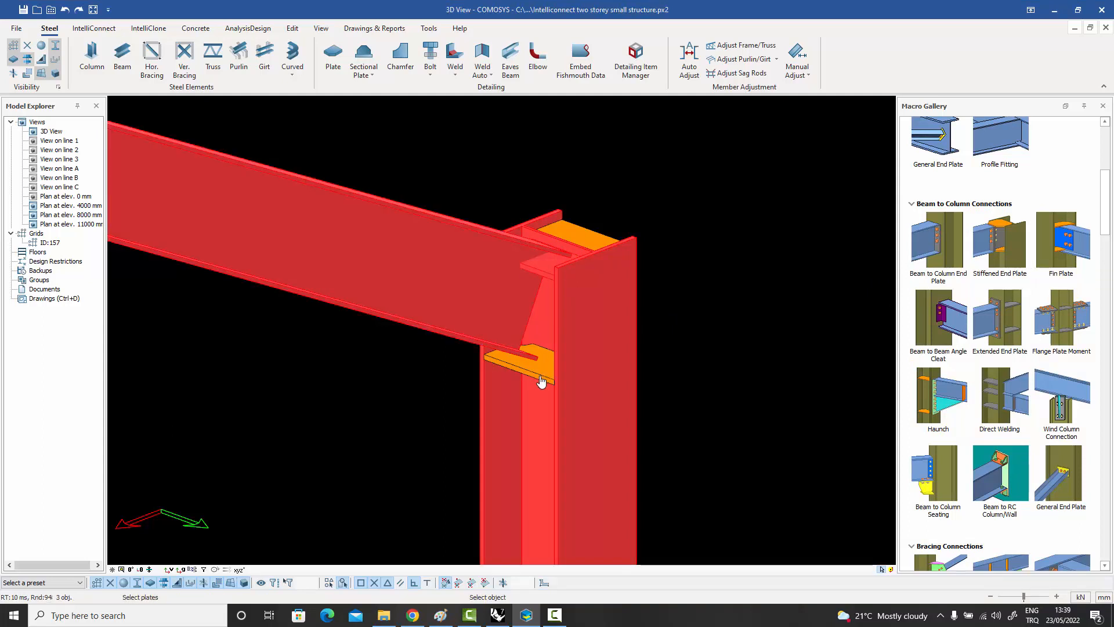
click(542, 378)
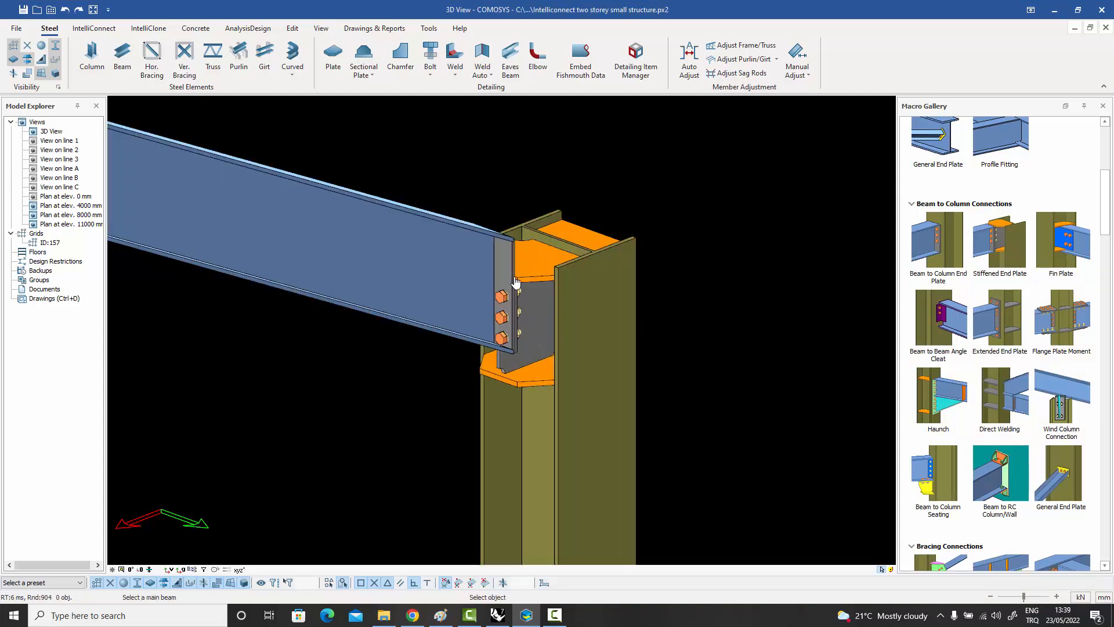
click(502, 302)
mouse_move(501, 302)
middle_down()
mouse_move(464, 255)
mouse_move(519, 312)
middle_up()
key(ctrl+z)
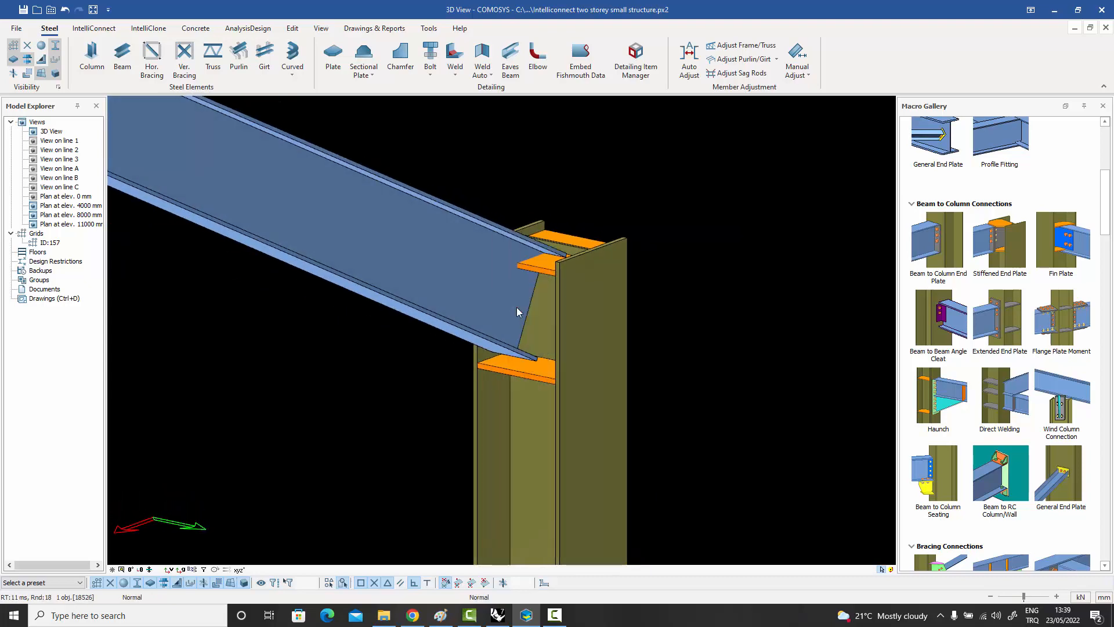
Create a Fin Plate connection between the column top and the sloping roof beam with both stiffeners, and inspect the plate.
click(1038, 248)
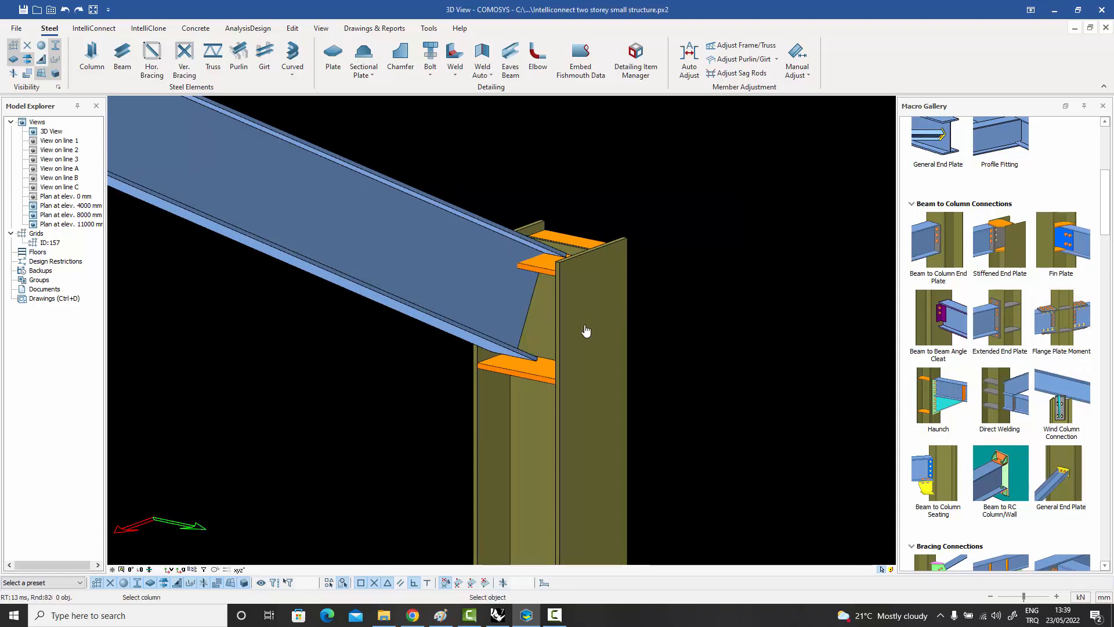
click(541, 290)
click(465, 276)
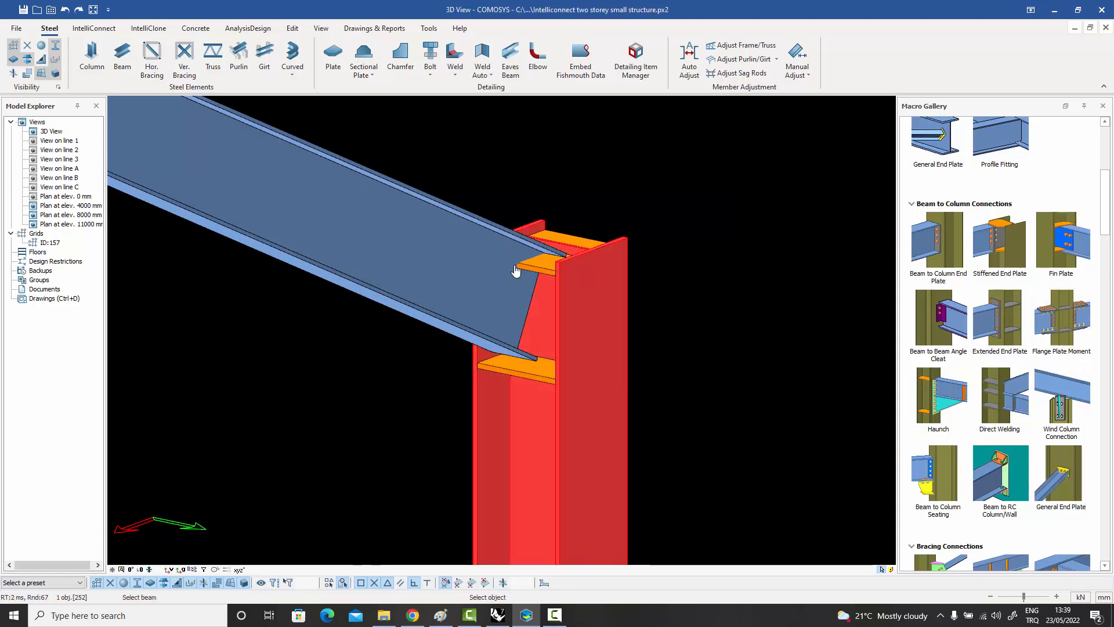
click(547, 297)
click(541, 381)
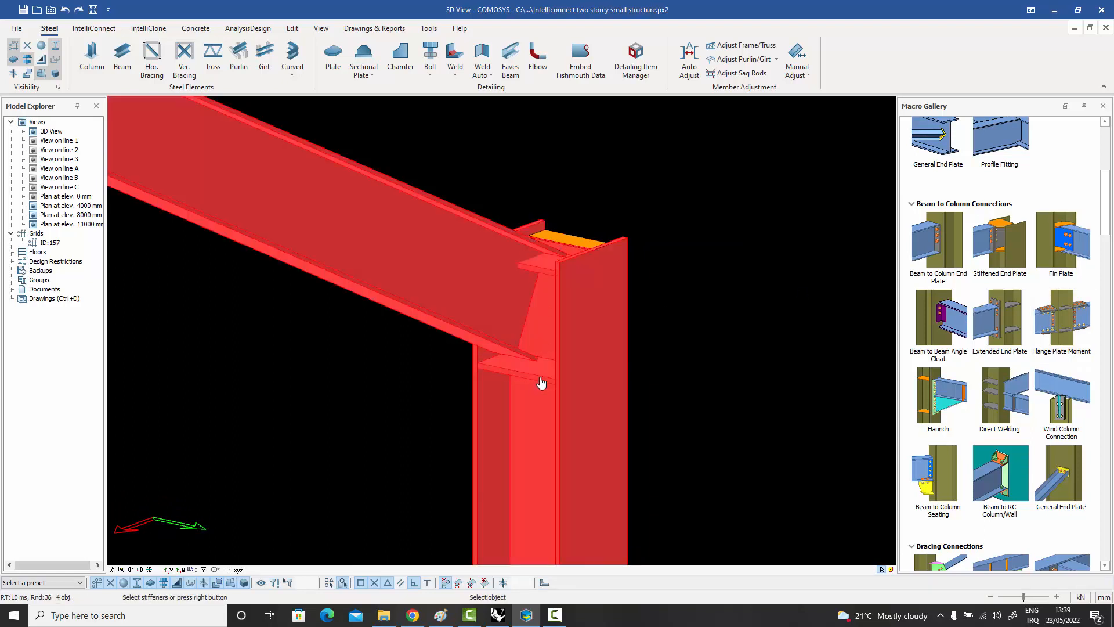
right_click(540, 381)
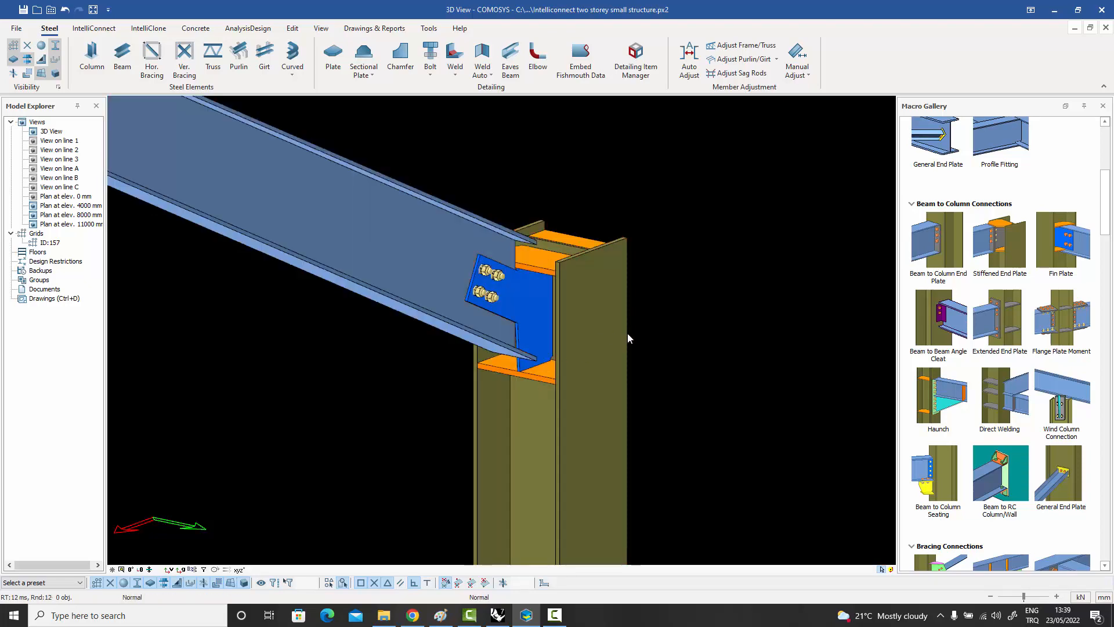
click(517, 304)
middle_drag(512, 305, 551, 334)
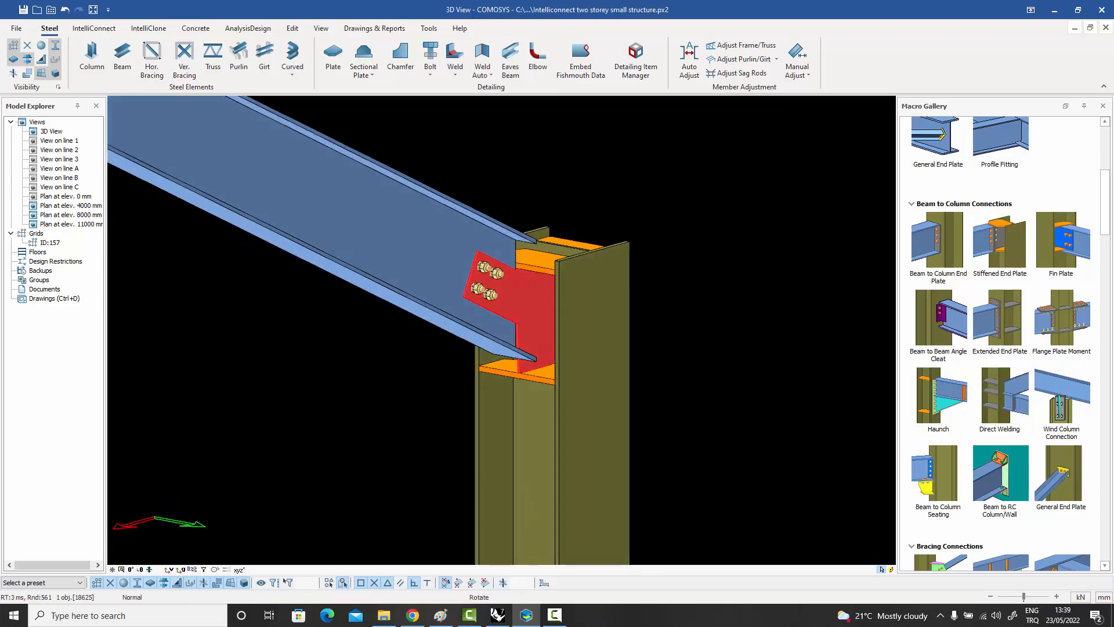
click(750, 356)
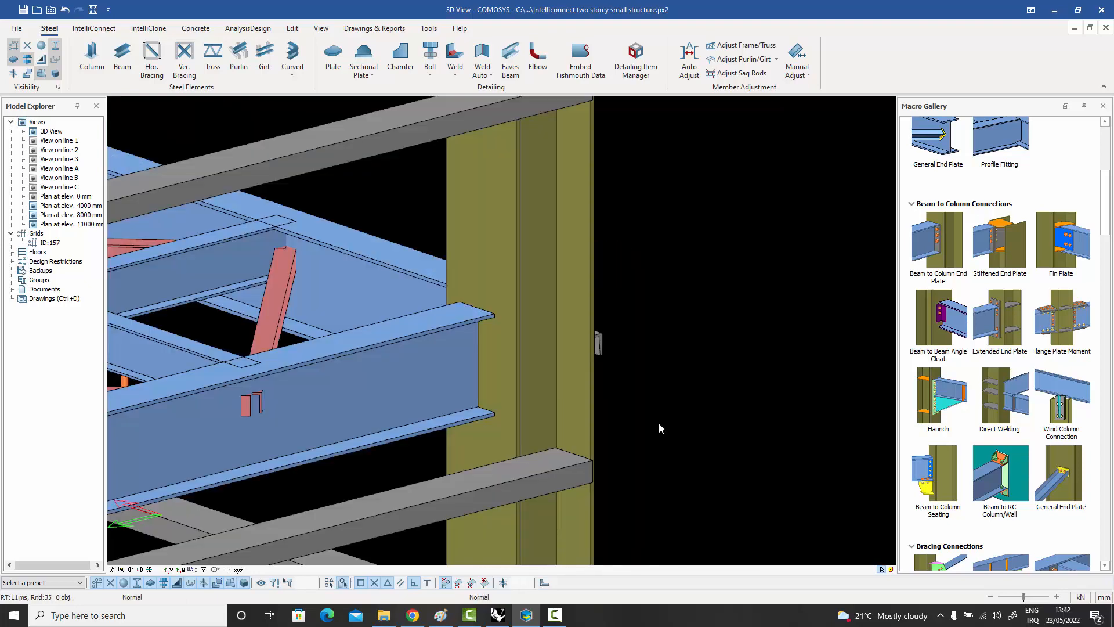
Create a Beam to Column End Plate connection between the column and the floor edge beam, and inspect it.
click(940, 251)
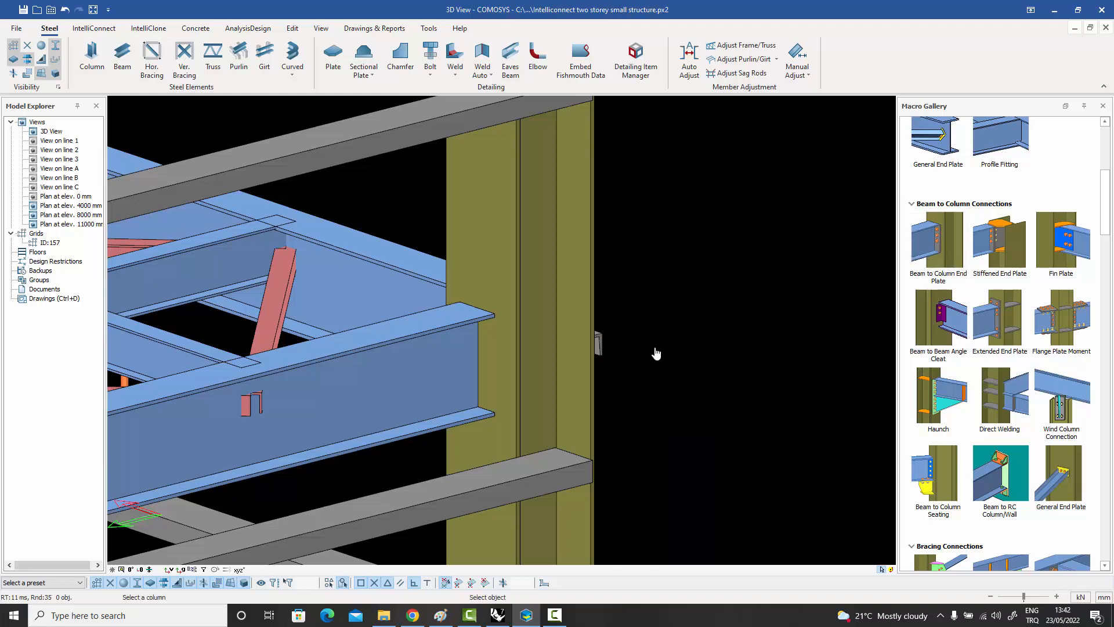
click(512, 368)
click(430, 367)
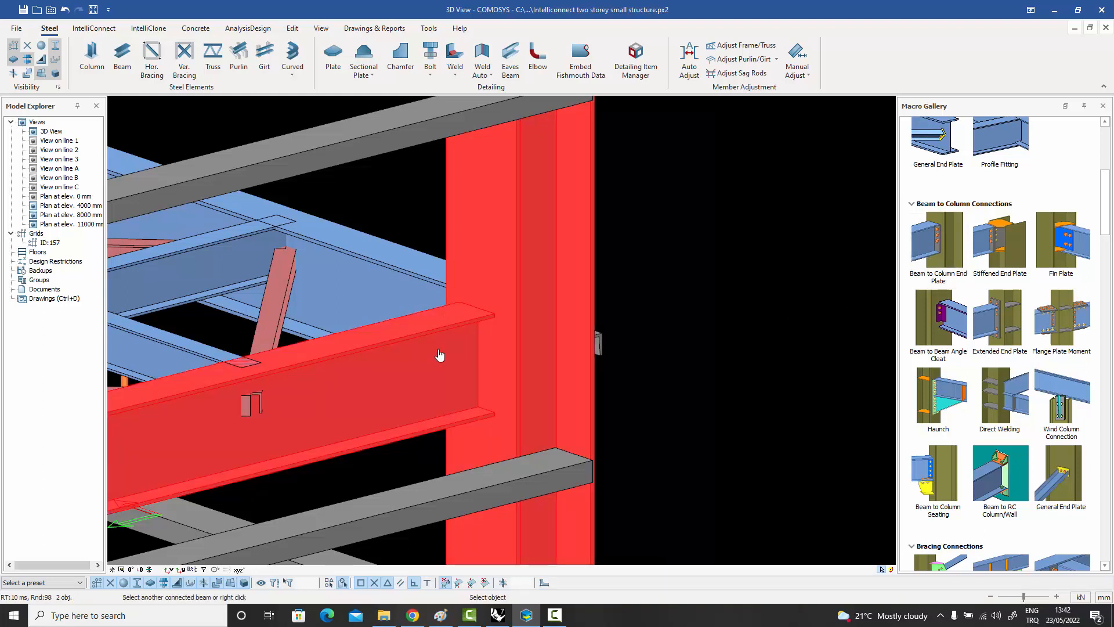
right_click(440, 351)
key(Escape)
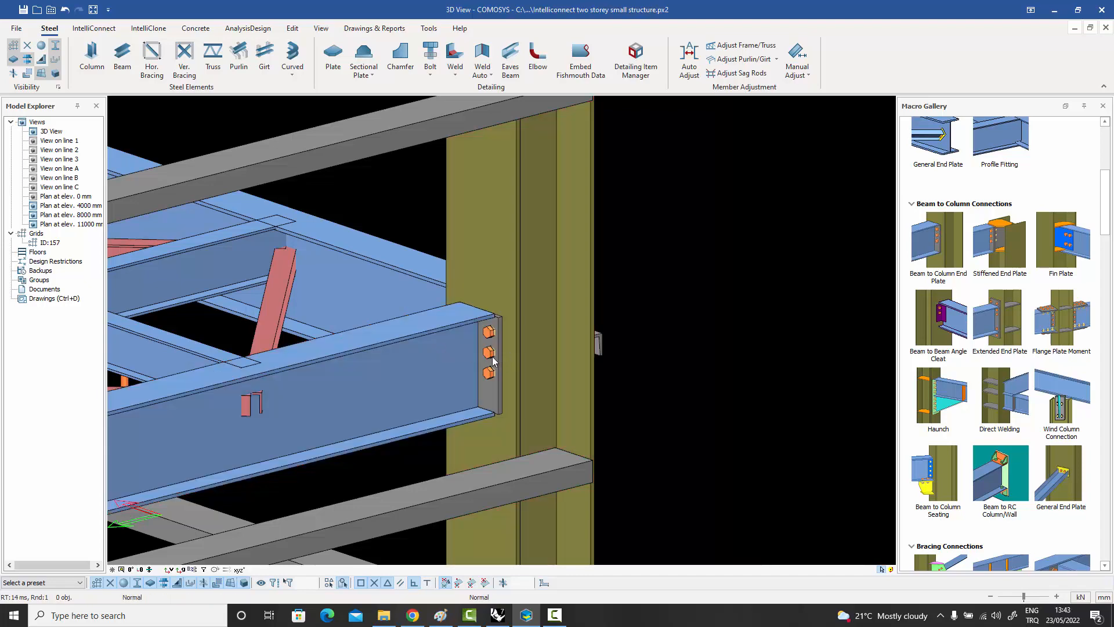
click(492, 355)
middle_drag(521, 351, 218, 319)
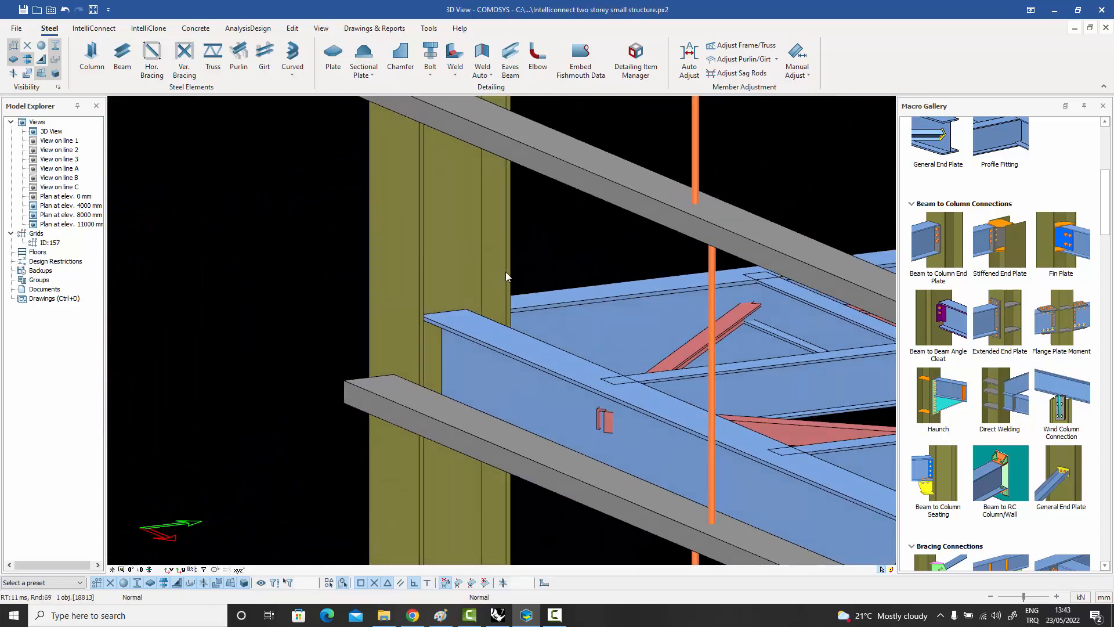
key(Escape)
Create a Beam to Column End Plate connection for the adjoining floor edge beam on the other side of the column.
click(944, 238)
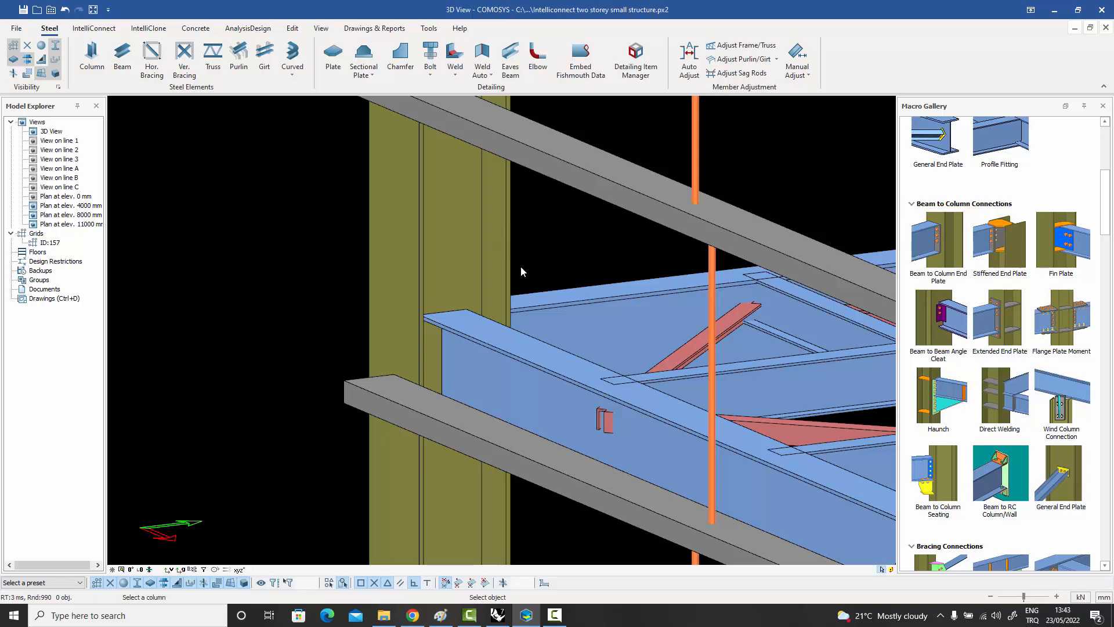
click(504, 270)
click(525, 358)
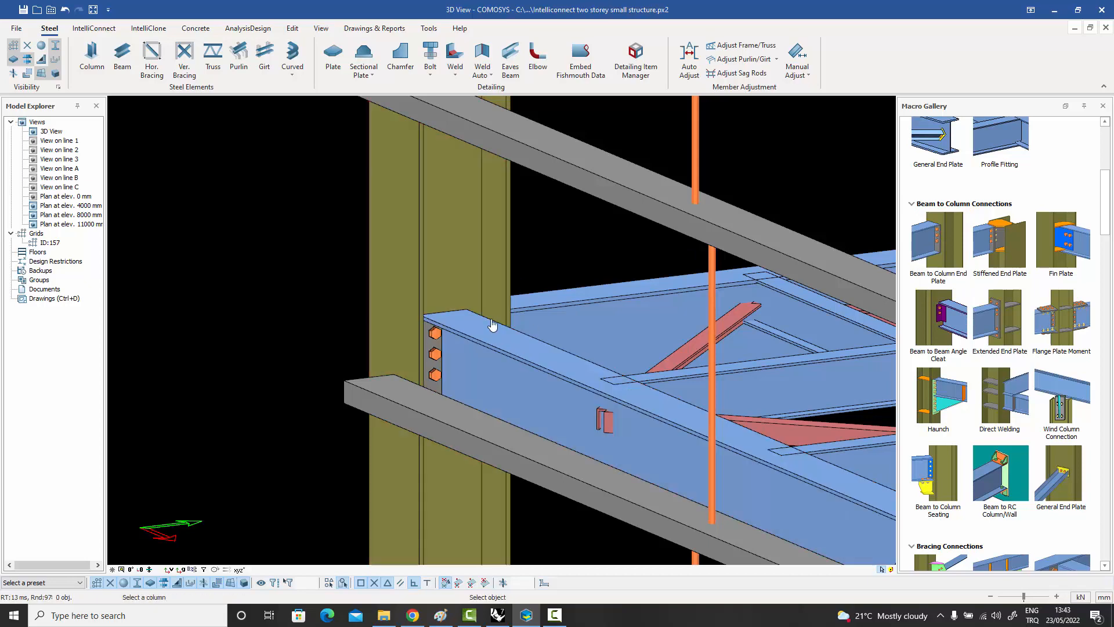
key(Escape)
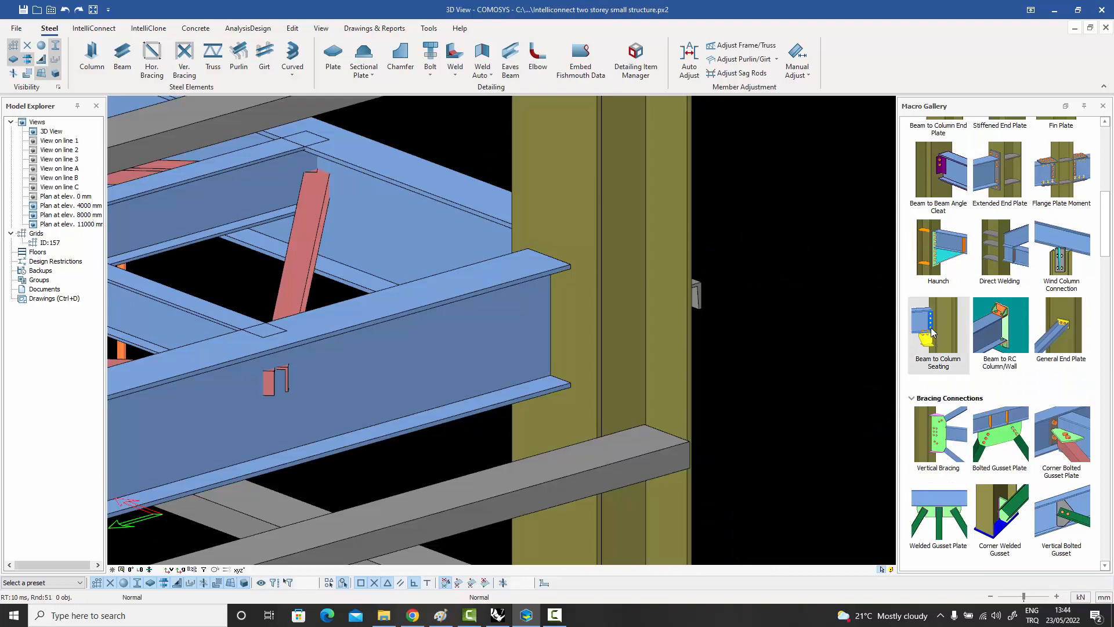
Create a Beam to Column Seating connection between the column and the floor edge beam.
click(931, 329)
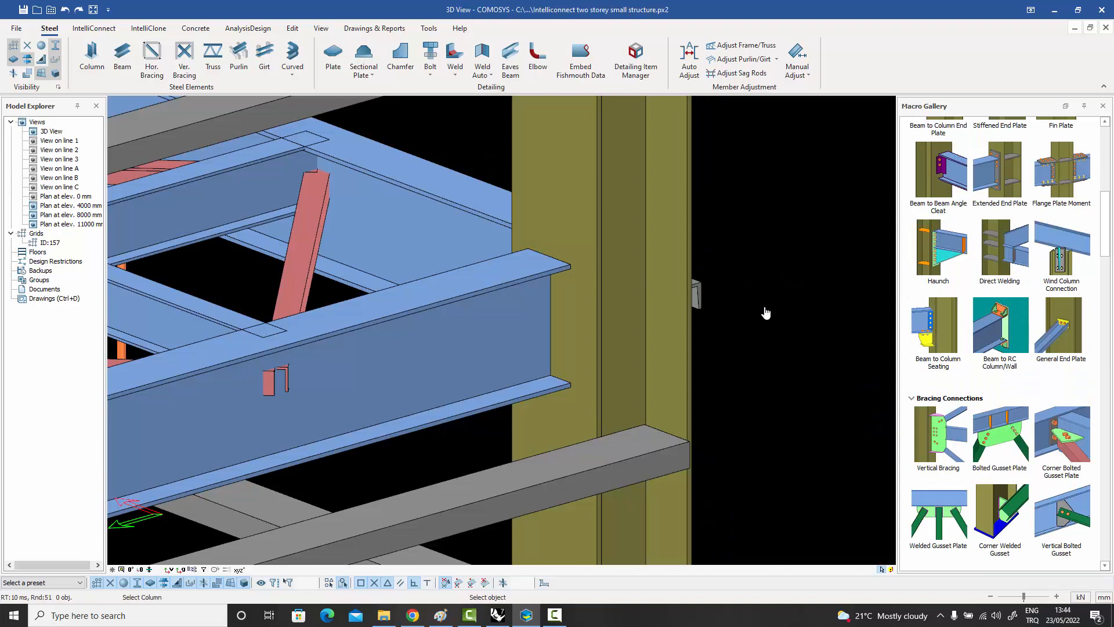
click(598, 338)
click(476, 359)
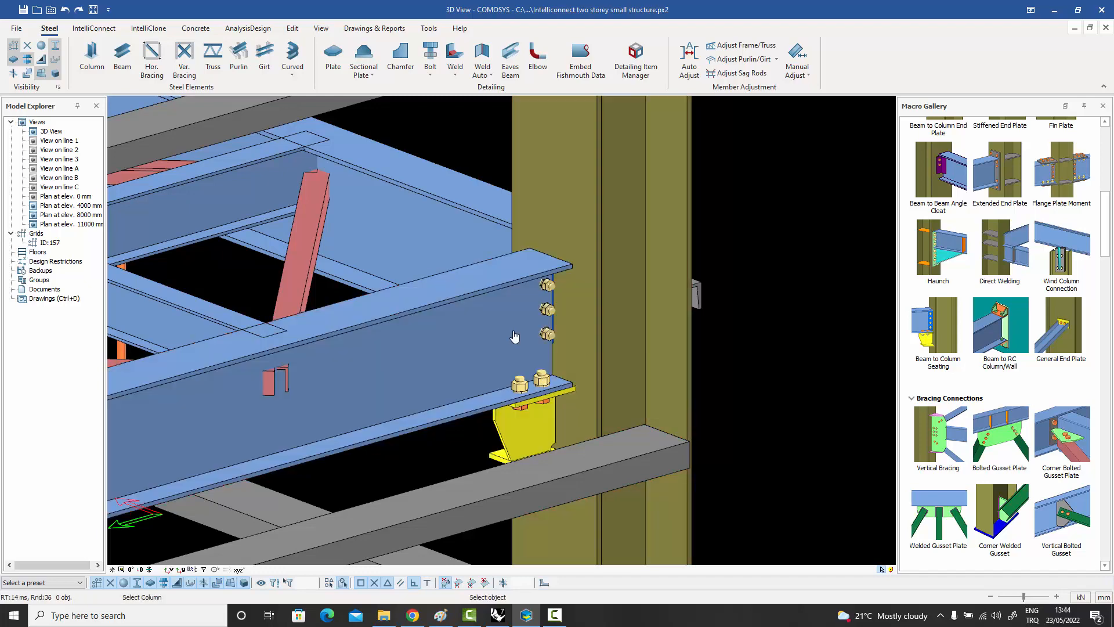
key(Escape)
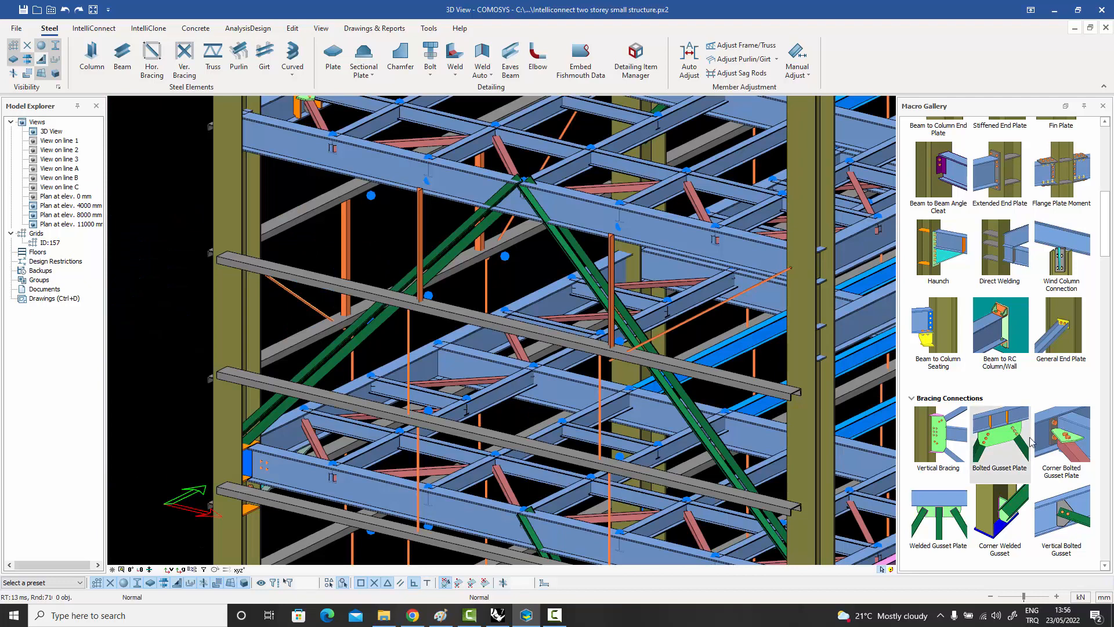
Create a Bolted Gusset Plate connection joining the two green diagonal braces to the underside of the upper floor edge beam.
click(1002, 440)
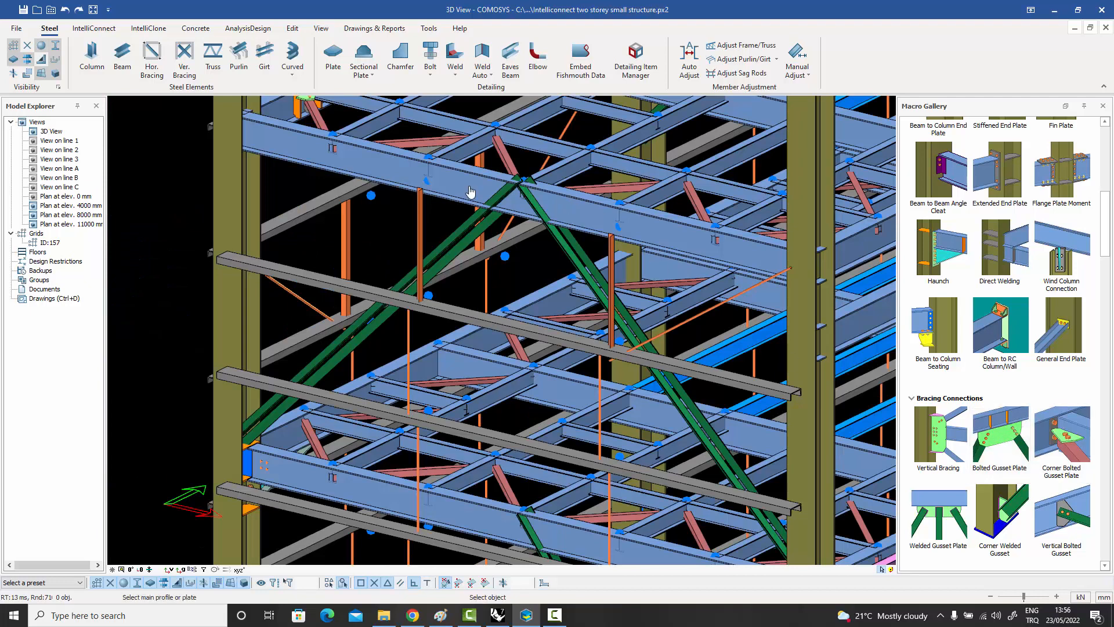
click(485, 219)
click(480, 222)
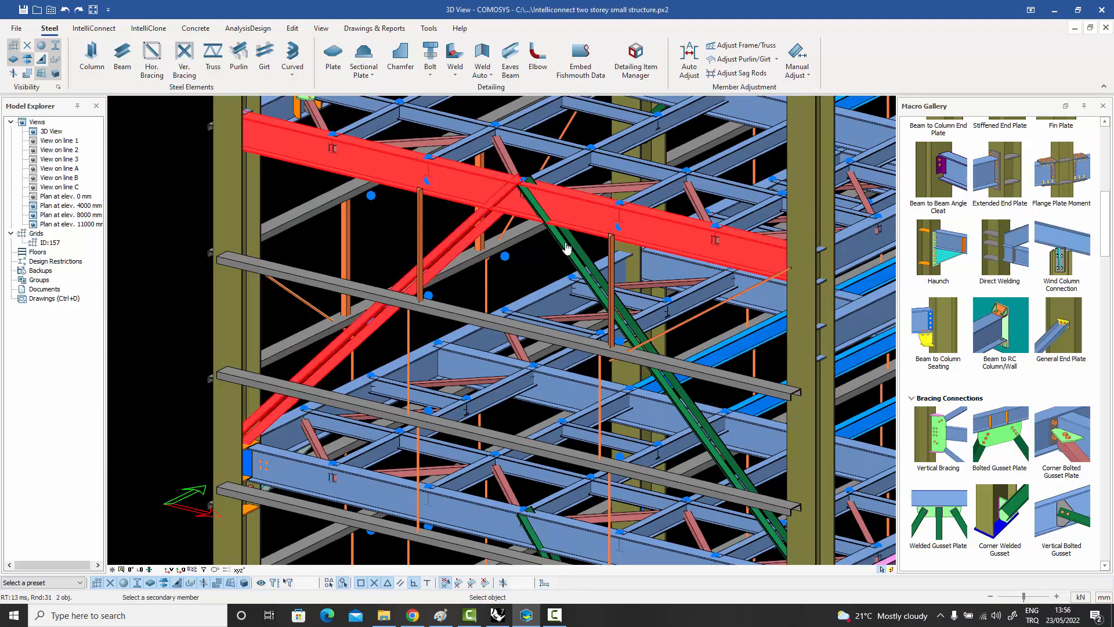
click(544, 228)
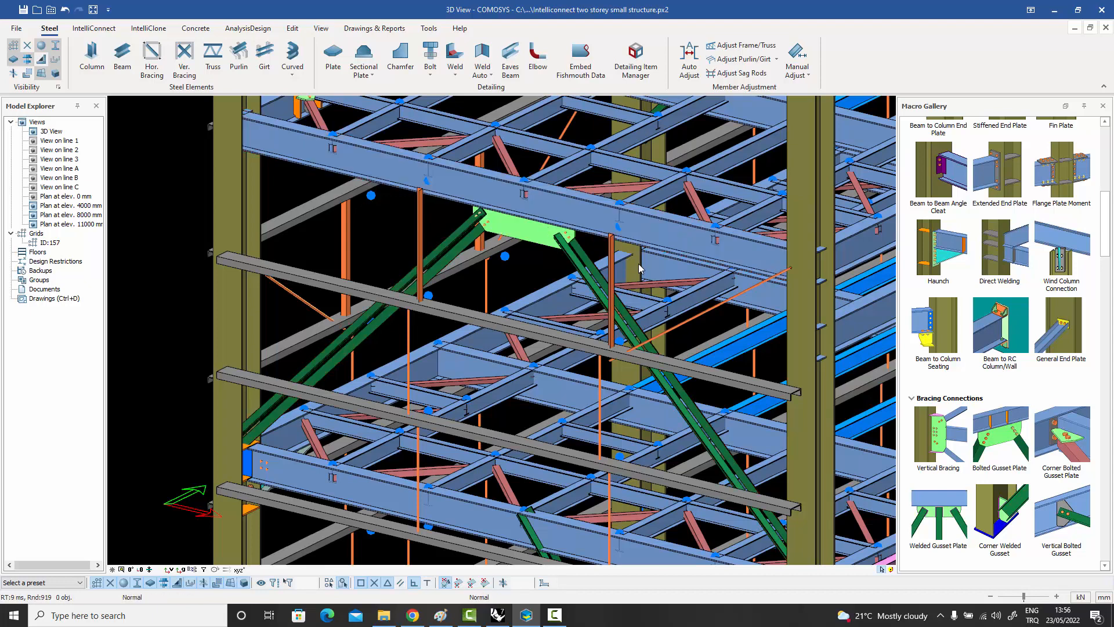
Create a Corner Bolted Gusset Plate connection joining the lower end of the green diagonal brace to the column above the floor edge beam.
click(1070, 439)
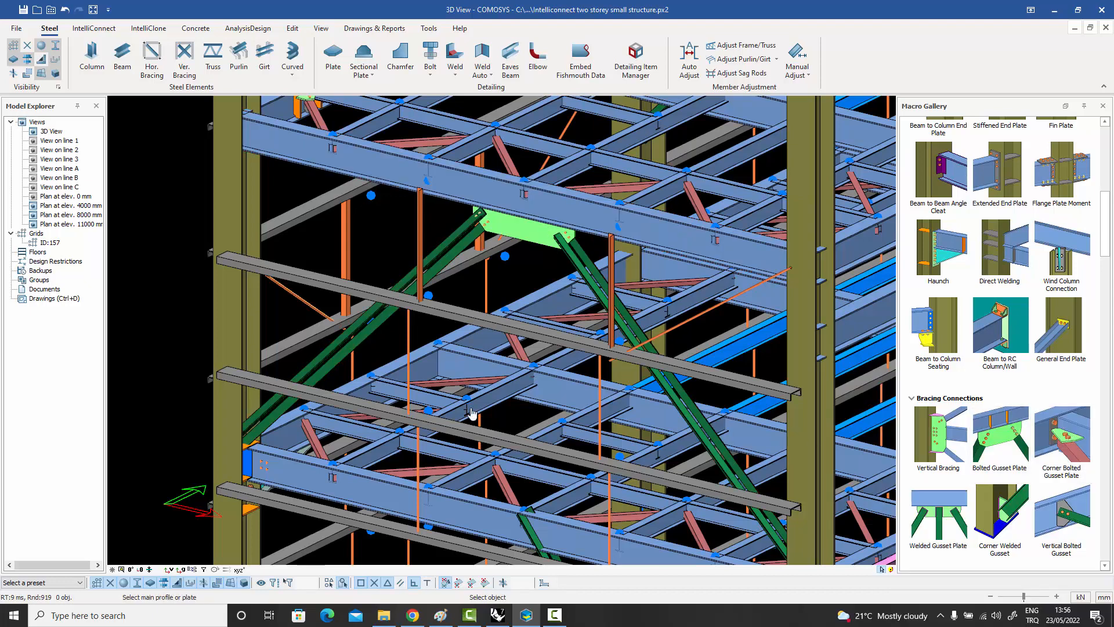
scroll(267, 439, up, 5)
scroll(231, 348, down, 3)
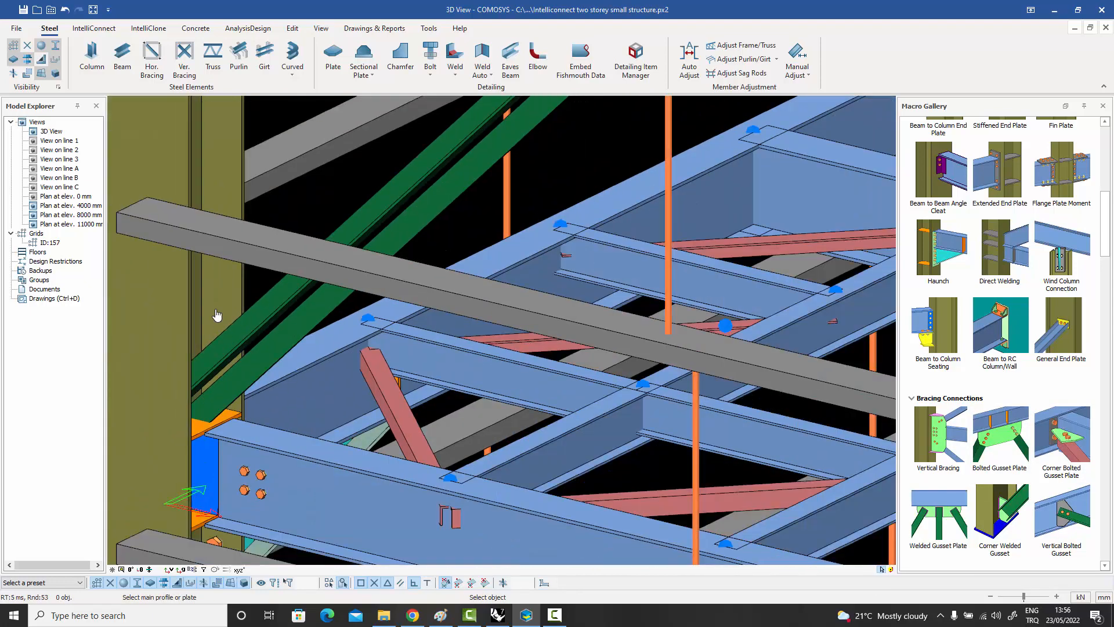
click(219, 316)
click(199, 434)
scroll(201, 437, up, 3)
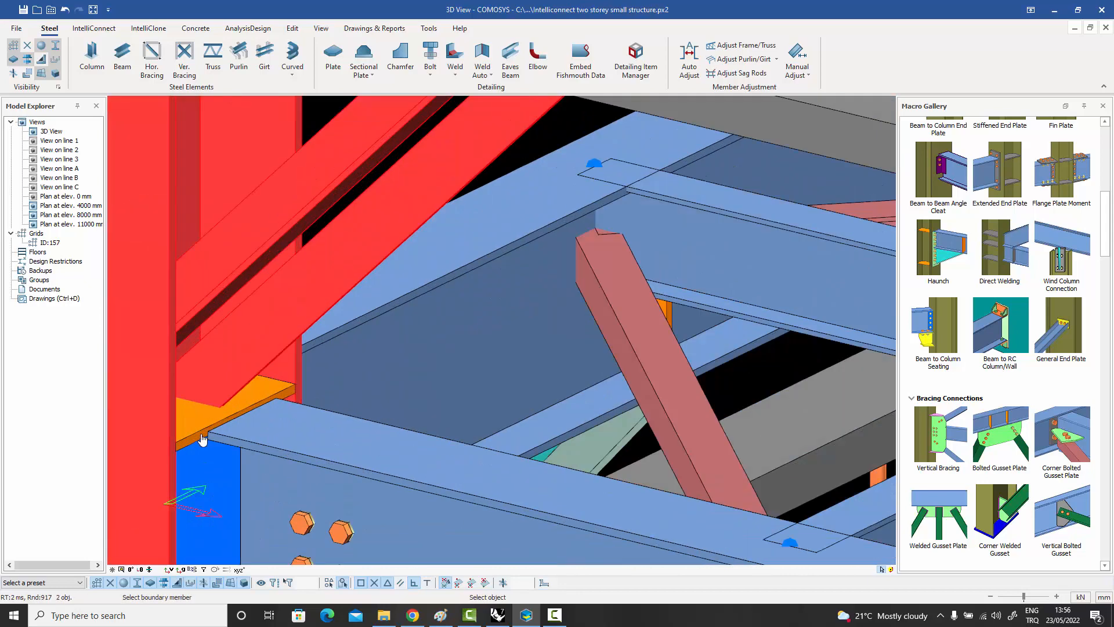
click(200, 438)
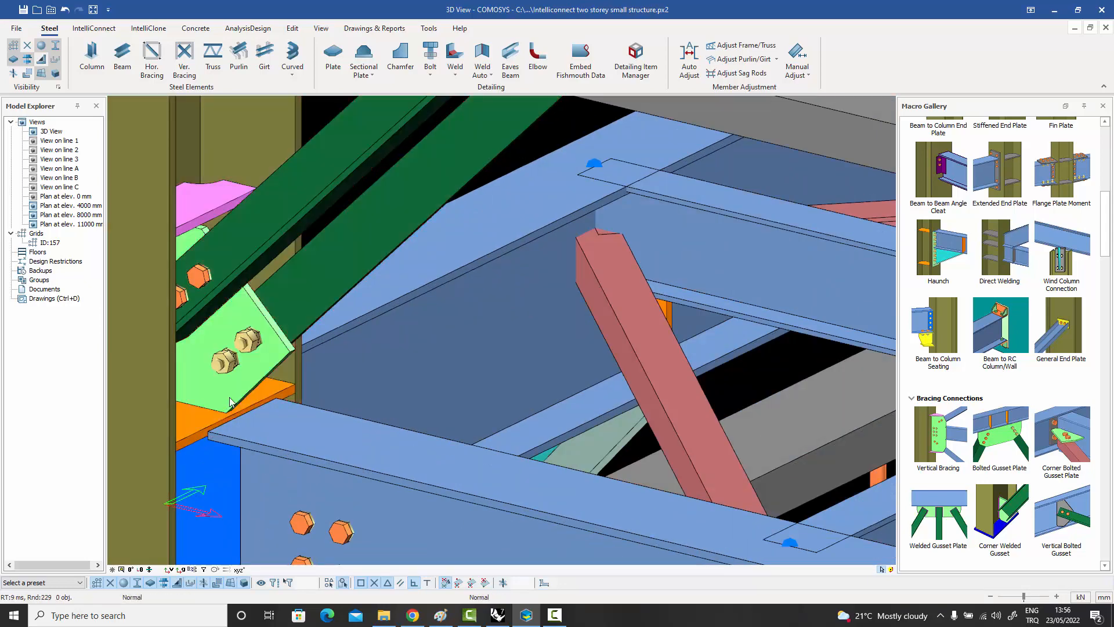
scroll(231, 402, down, 2)
shift+middle_drag(231, 397, 227, 397)
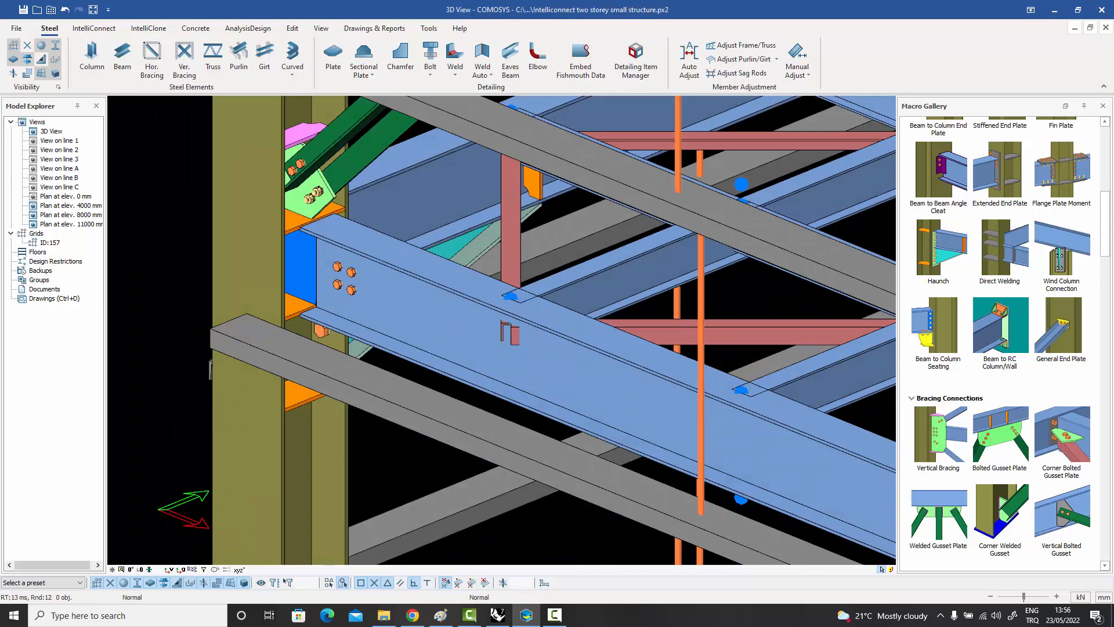
Create a Vertical Bolted Gusset connection between the blue beam's web and the lower end of the green diagonal brace, and inspect it.
middle_drag(307, 330, 277, 394)
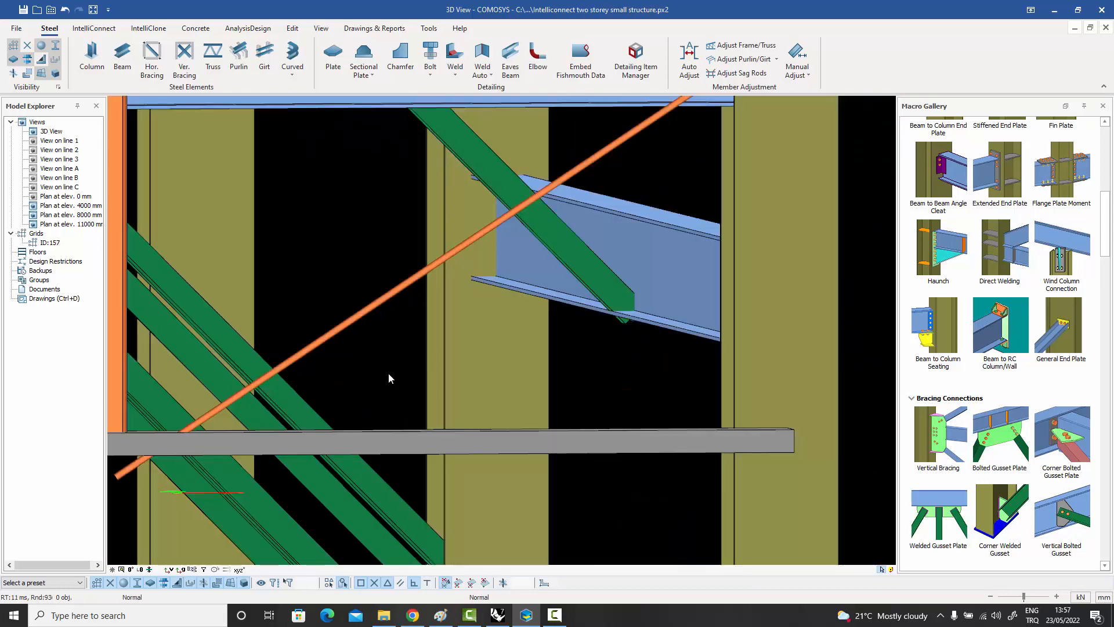
click(569, 249)
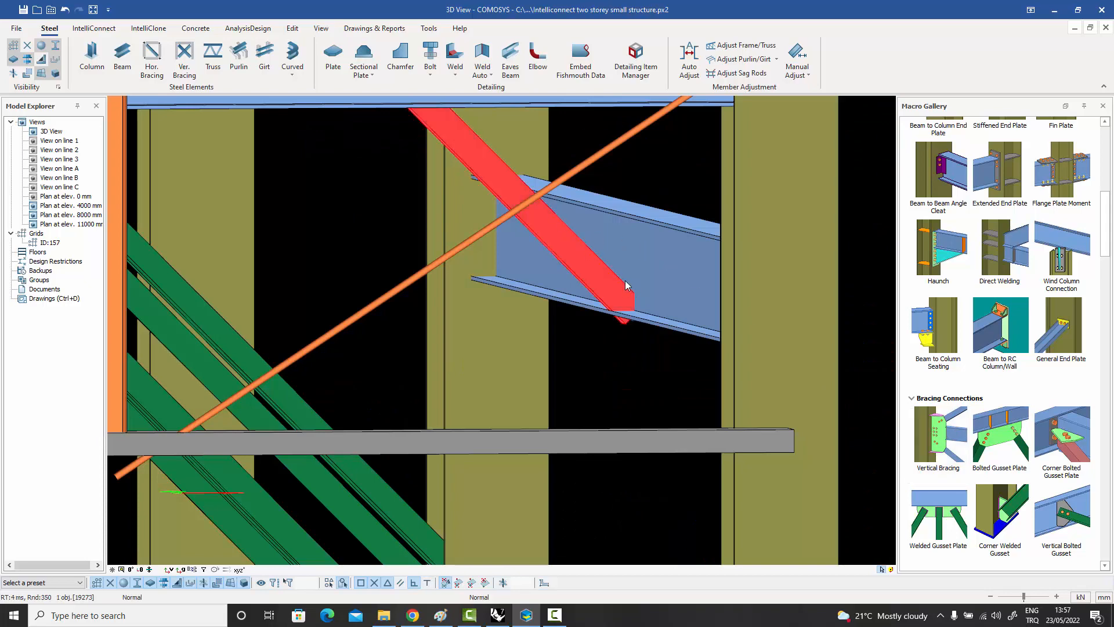
click(647, 193)
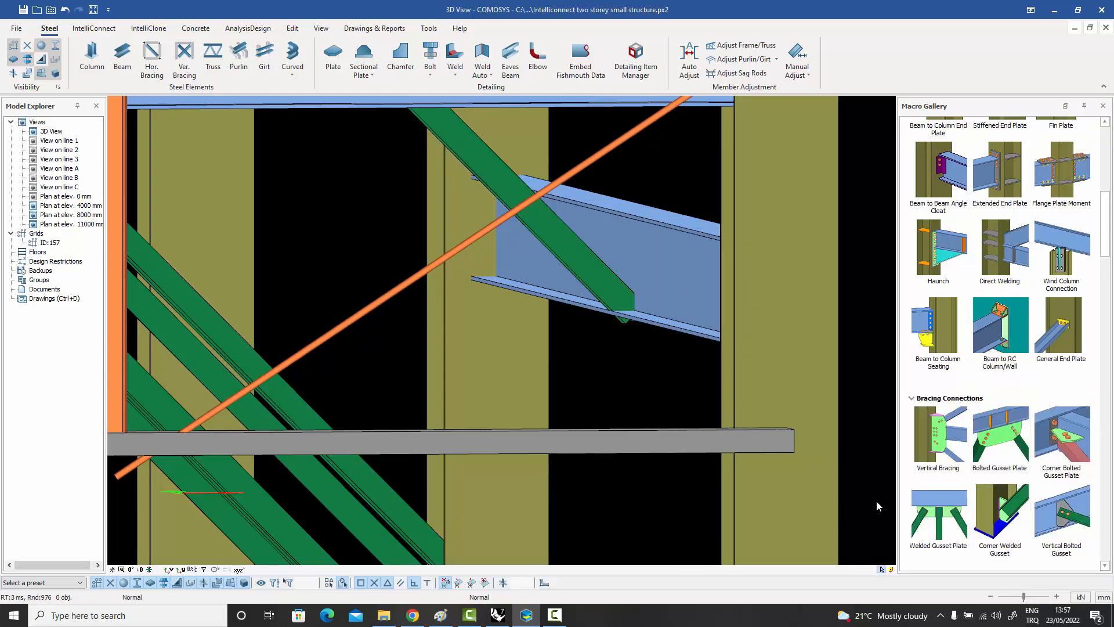
click(1080, 523)
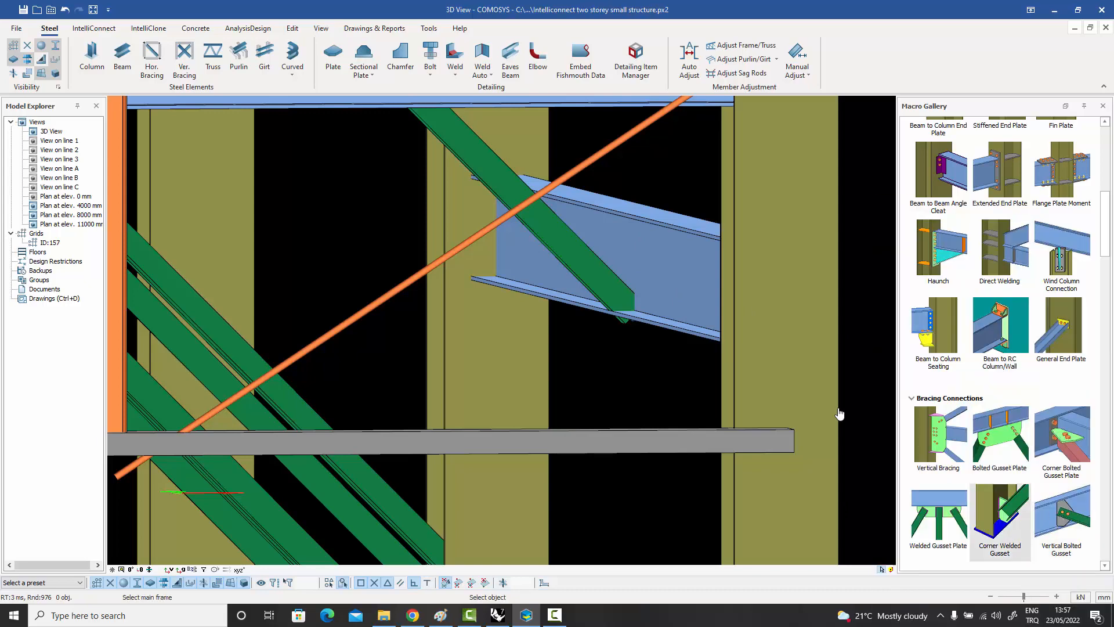
click(658, 259)
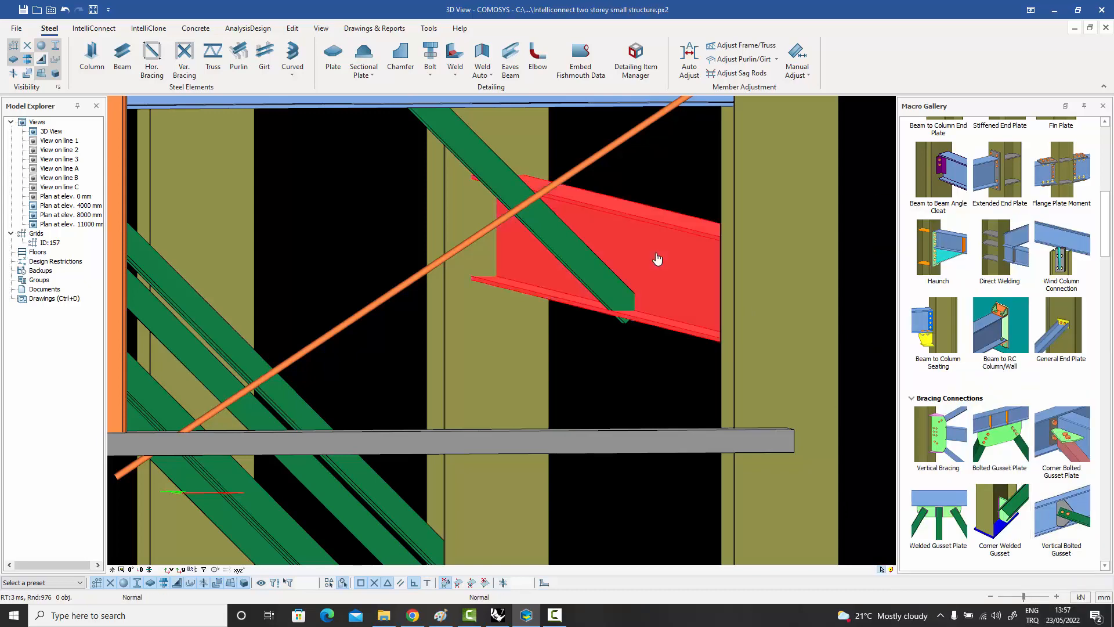
click(582, 271)
key(Escape)
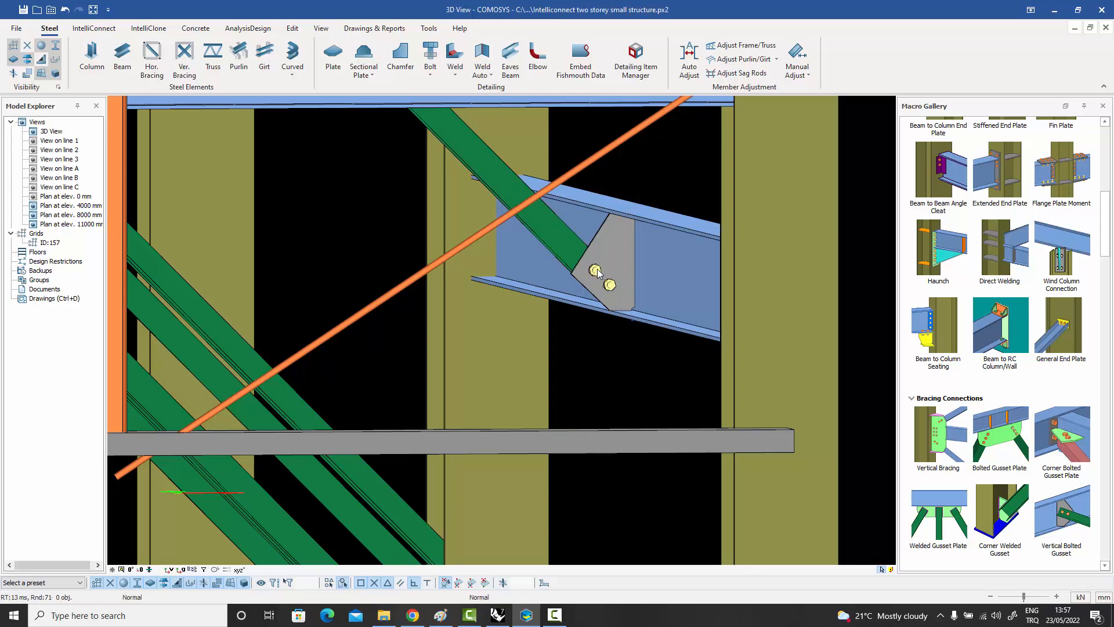
click(595, 271)
middle_drag(590, 276, 610, 260)
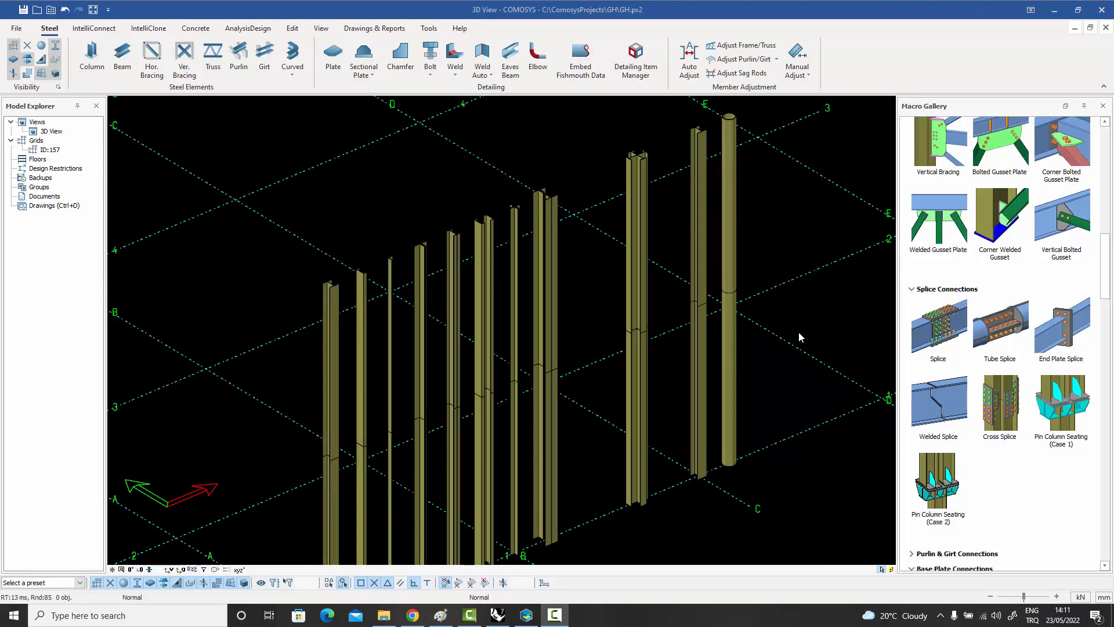
Examine the top cross-sections of the I-profile, channel, angle and double-angle columns in the row.
scroll(346, 268, up, 6)
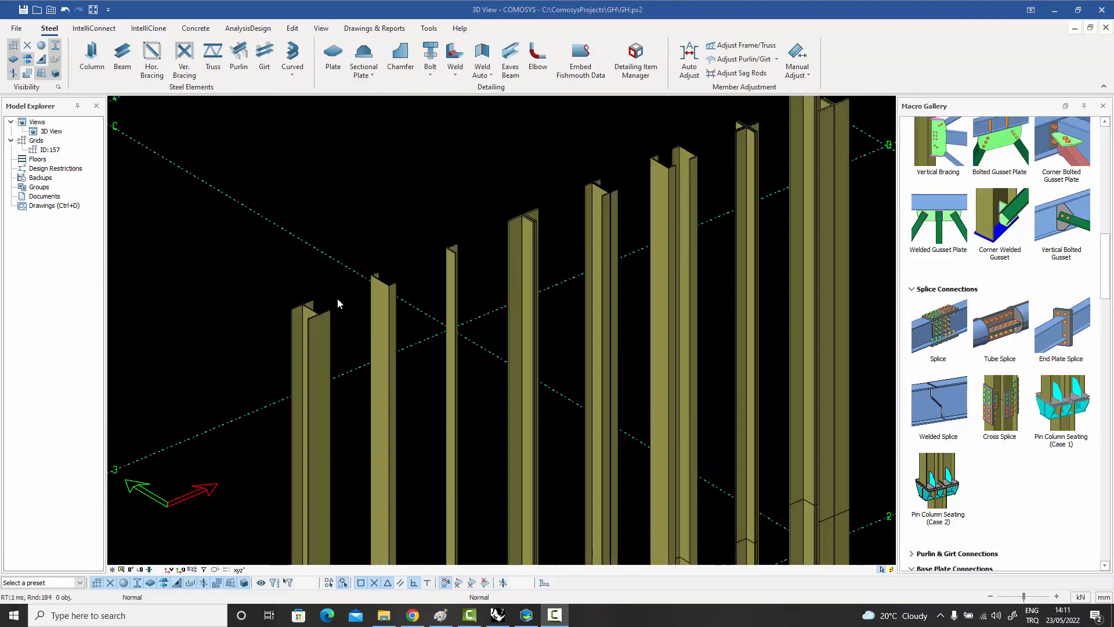
middle_drag(378, 236, 351, 280)
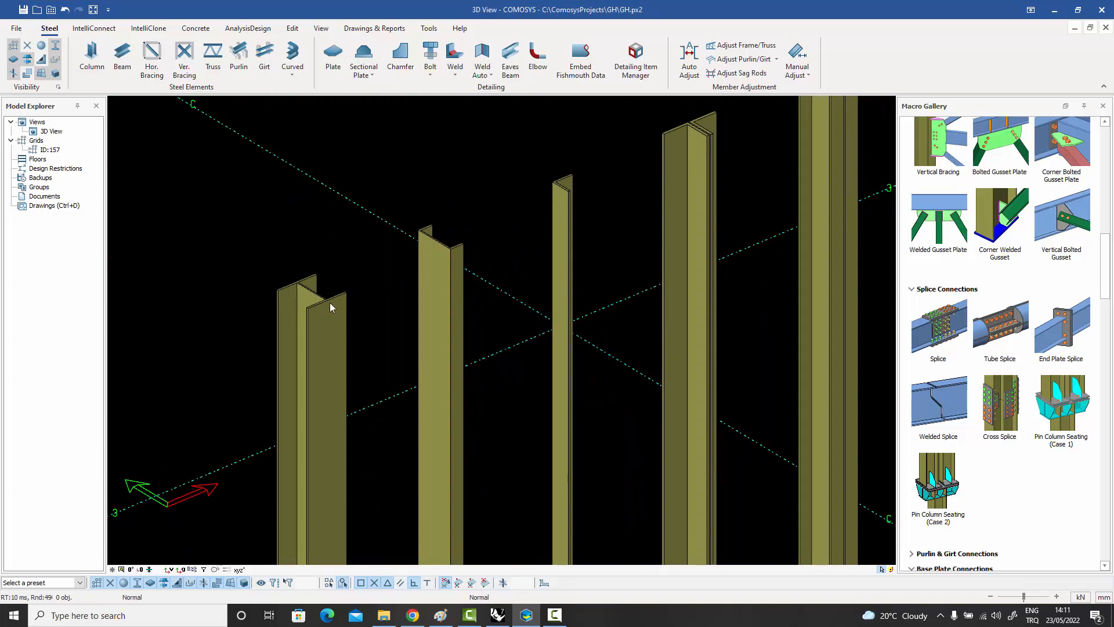
middle_drag(438, 243, 427, 254)
middle_drag(562, 196, 426, 271)
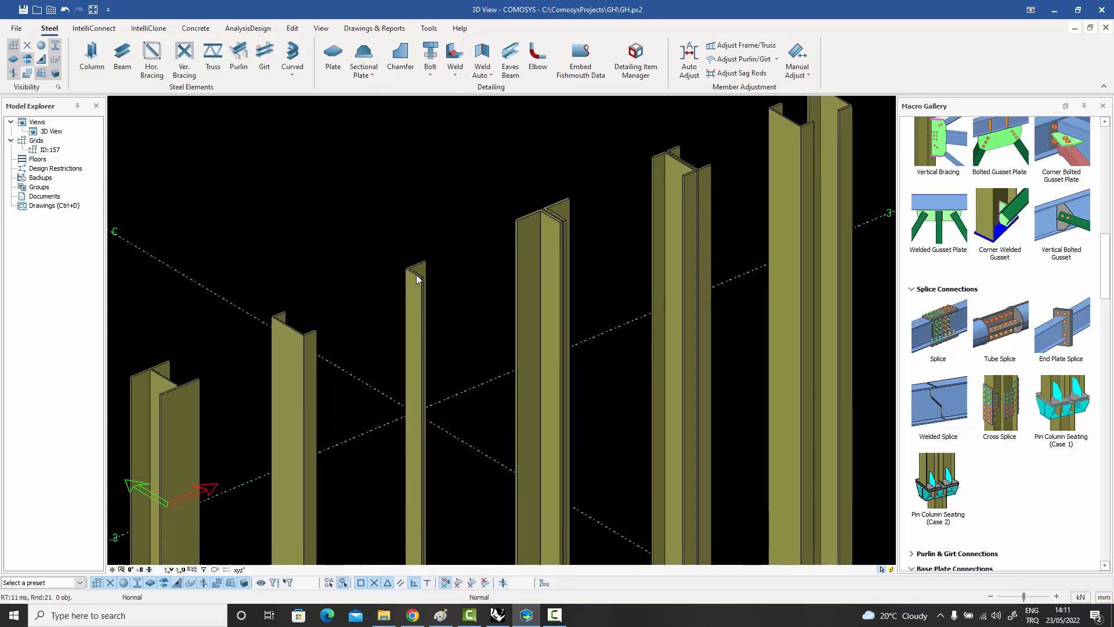
scroll(426, 270, up, 4)
scroll(426, 270, down, 2)
middle_drag(604, 217, 542, 270)
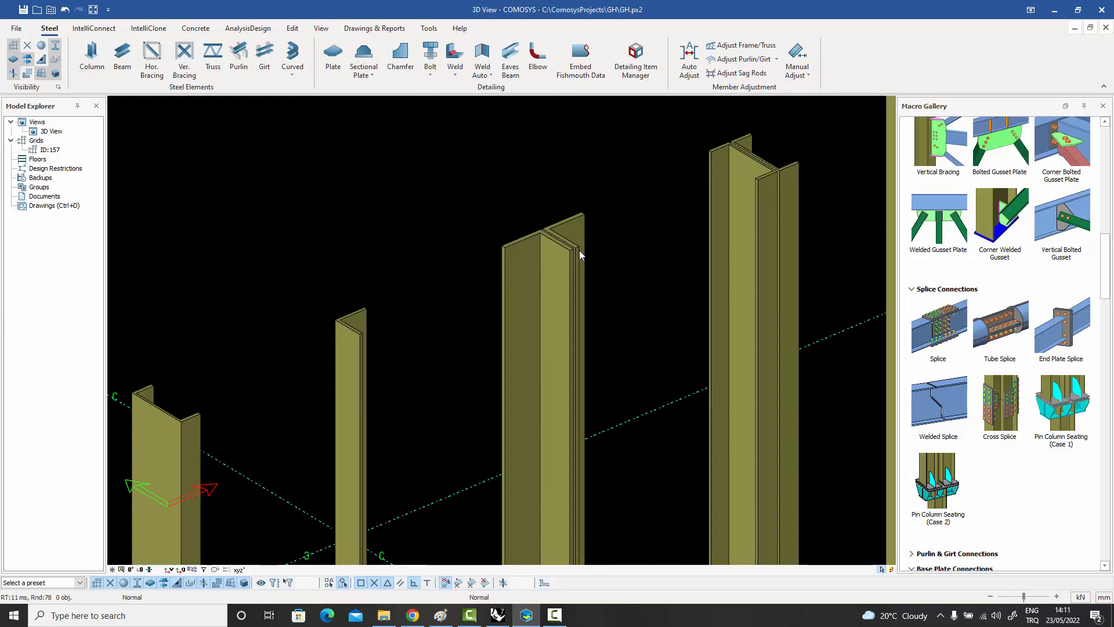
scroll(579, 250, down, 3)
middle_drag(707, 198, 491, 278)
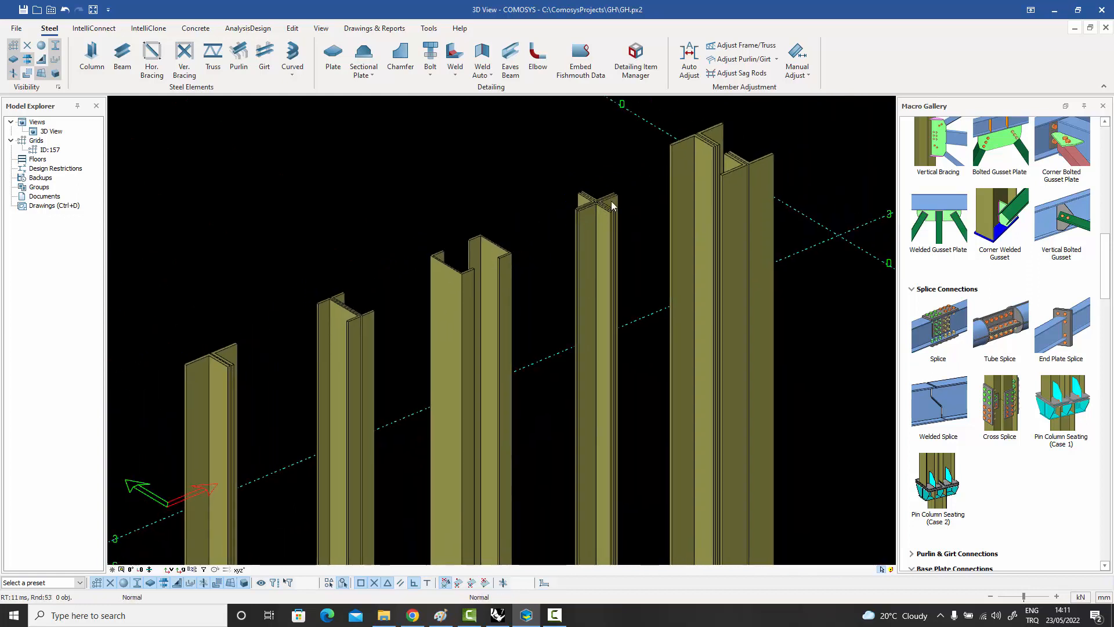
Examine the top cross-sections of the built-up columns farther along the row, including the large cross-shaped column.
scroll(612, 205, up, 5)
scroll(573, 251, down, 3)
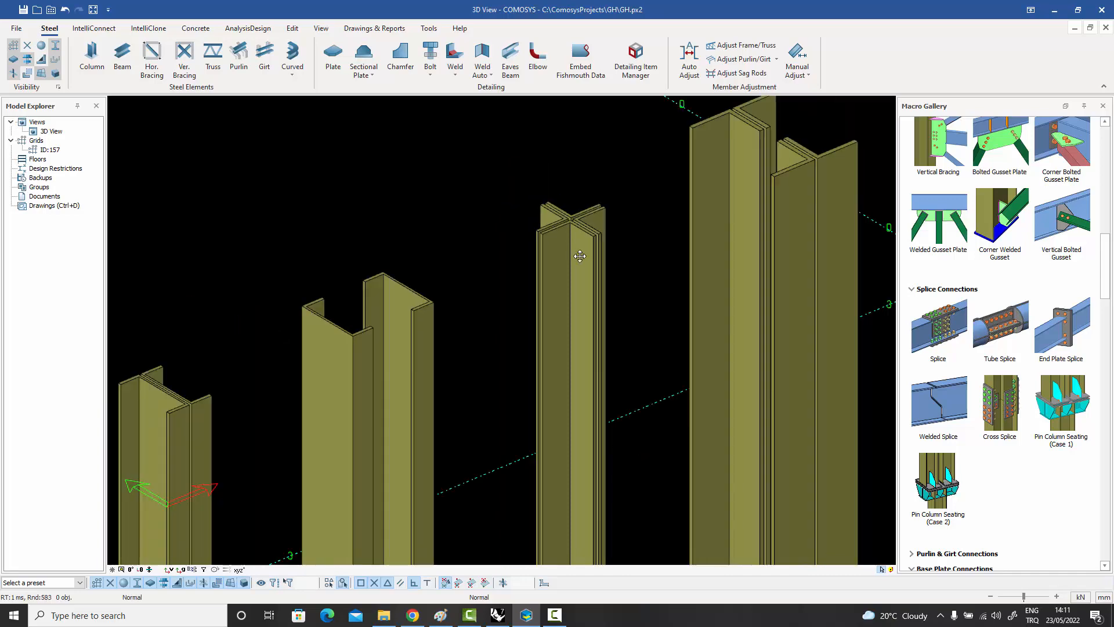
scroll(661, 204, up, 2)
scroll(649, 216, down, 3)
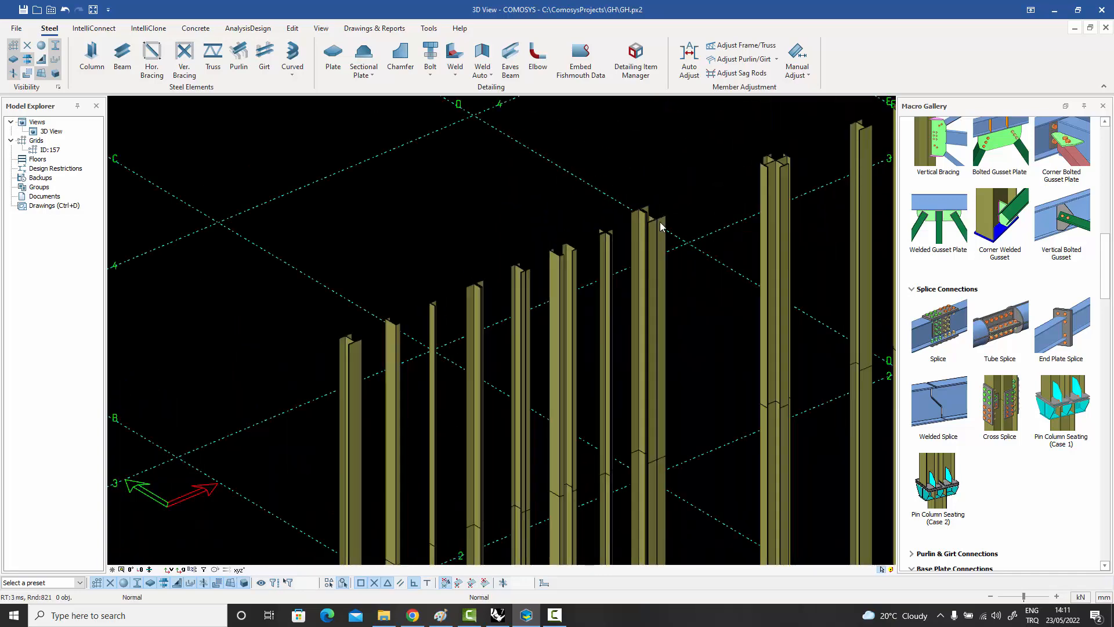
scroll(562, 268, up, 2)
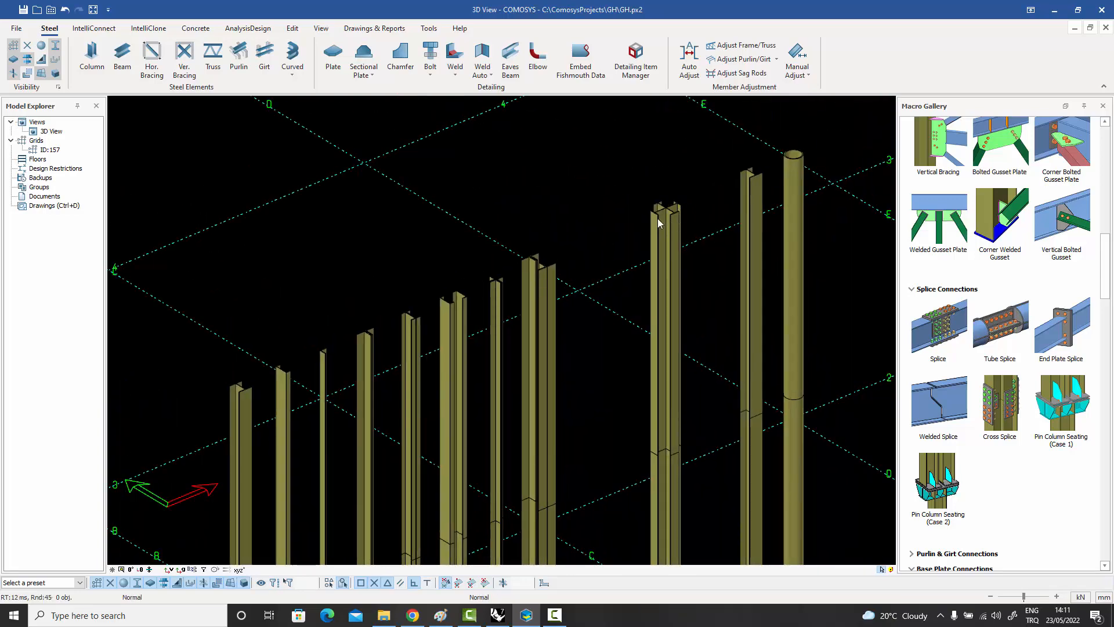
scroll(679, 208, up, 10)
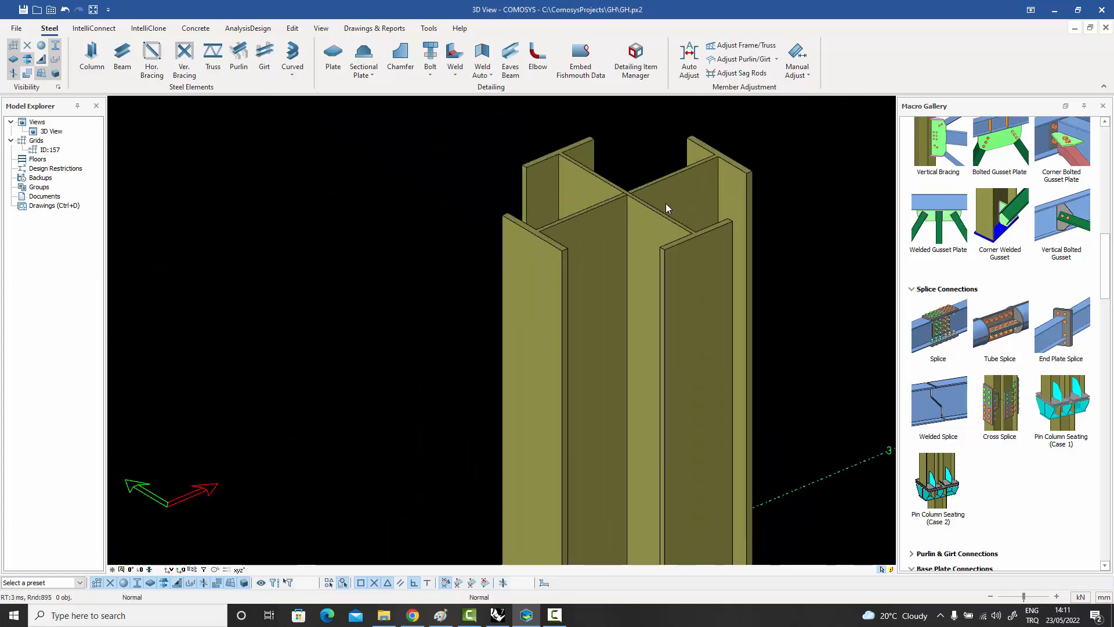
scroll(613, 240, down, 6)
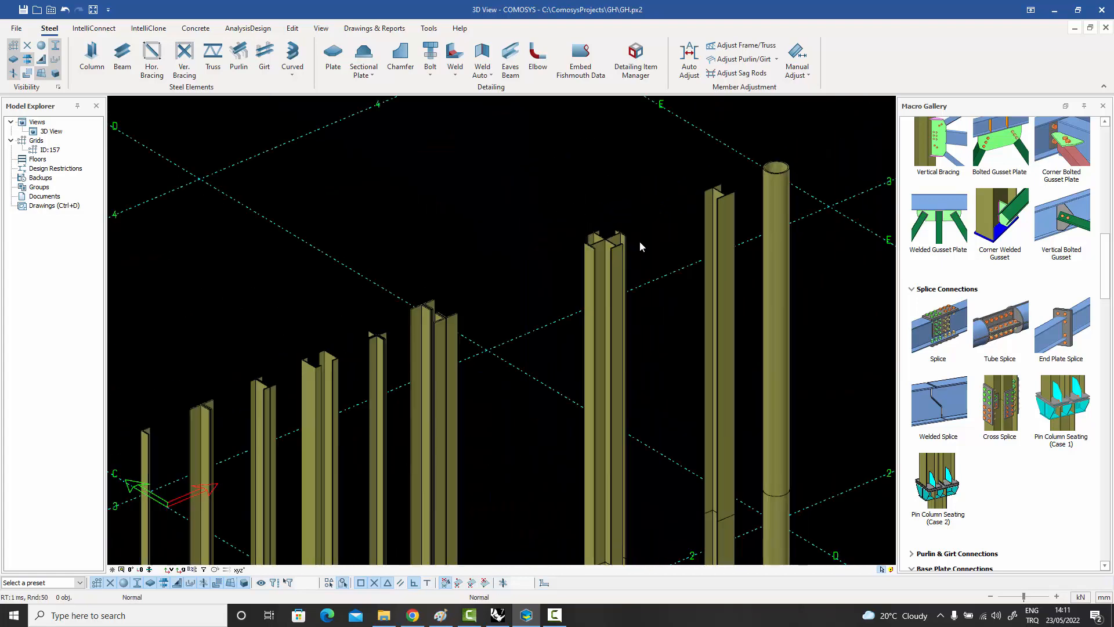
Create a bolted Splice connection between the lower and upper parts of the first, I-profile column.
middle_drag(614, 318, 684, 245)
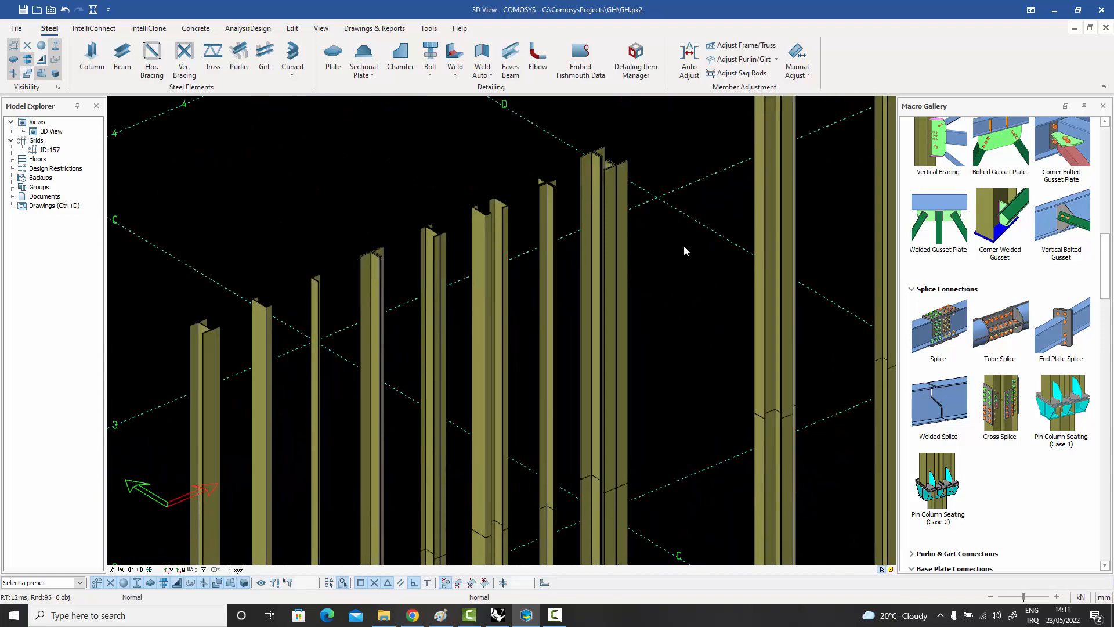
scroll(683, 245, down, 1)
middle_drag(604, 288, 639, 252)
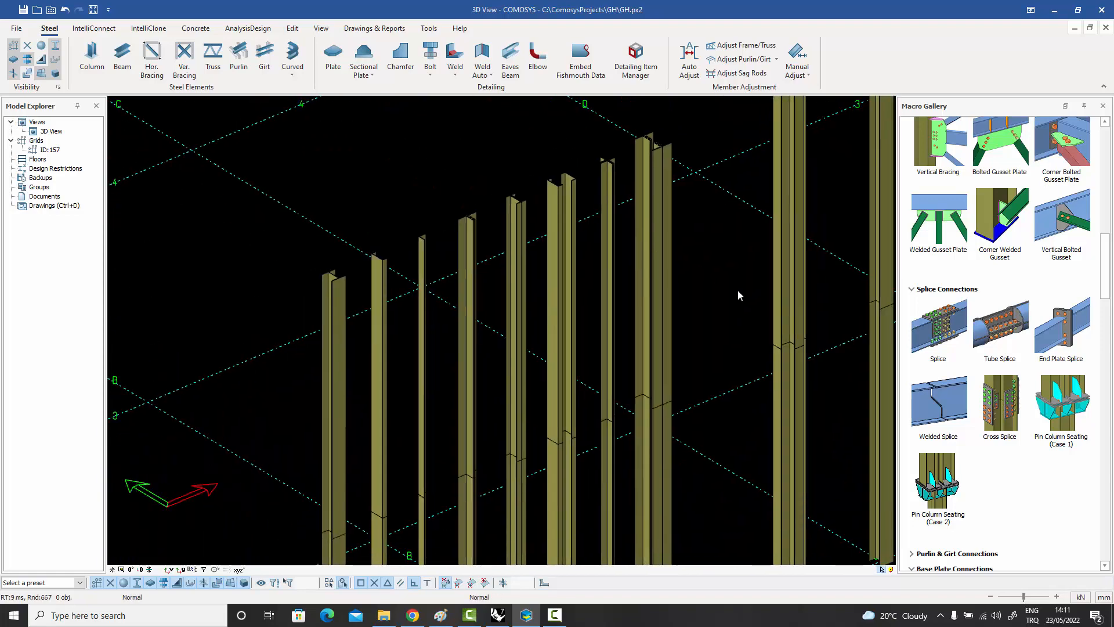
click(939, 330)
scroll(589, 299, down, 2)
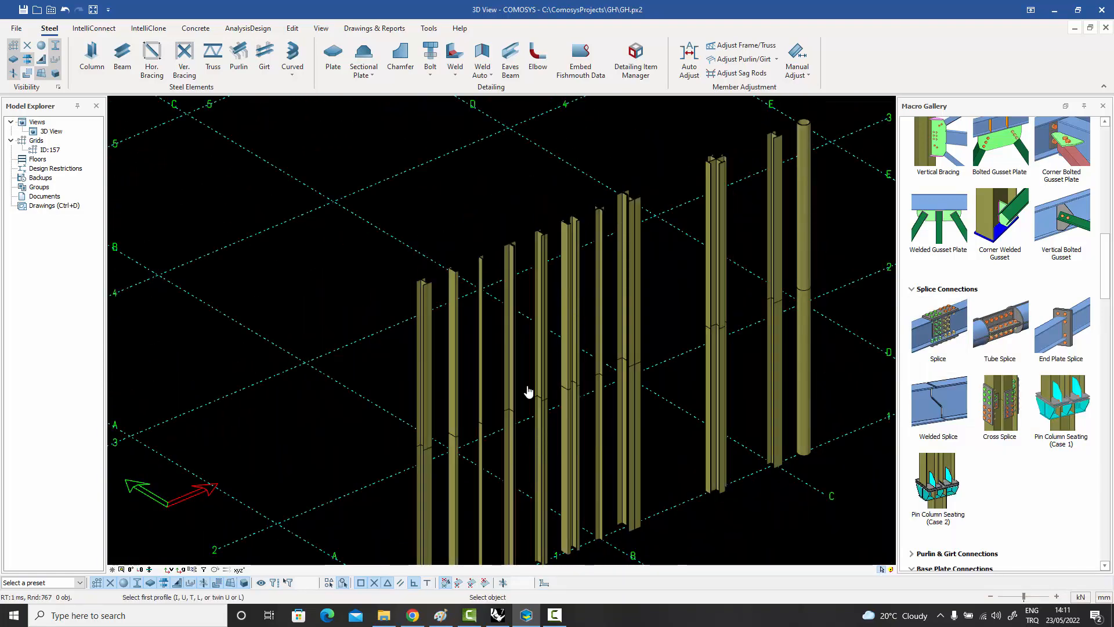
scroll(423, 468, up, 3)
click(423, 468)
click(421, 433)
scroll(430, 450, up, 4)
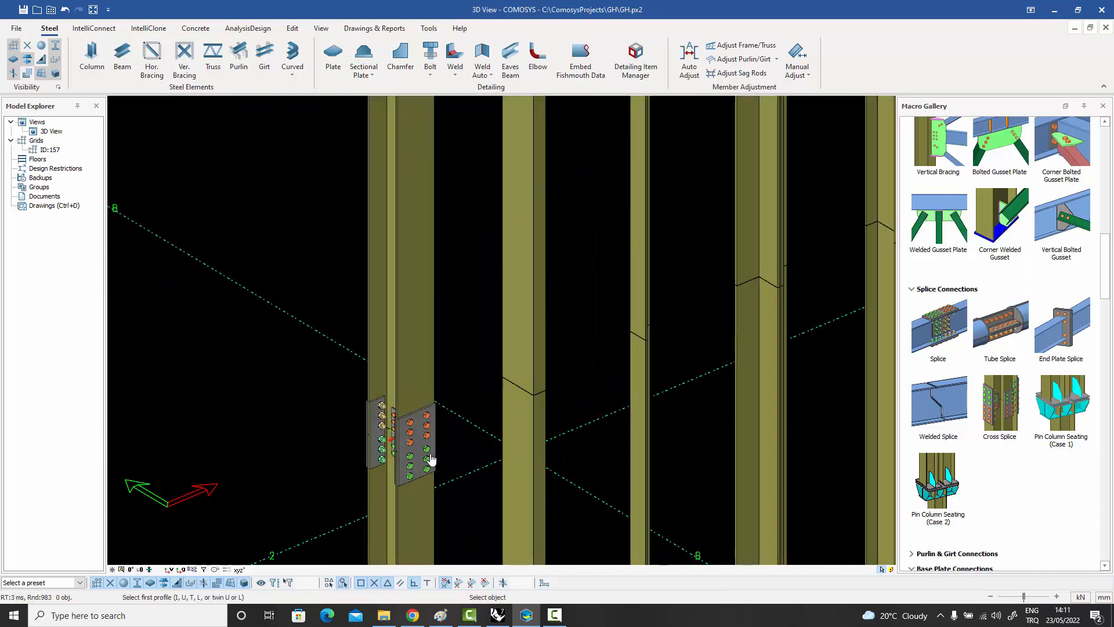
Create a bolted Splice connection between the lower and upper parts of the channel column.
click(535, 426)
click(538, 373)
scroll(551, 403, up, 1)
scroll(557, 399, down, 3)
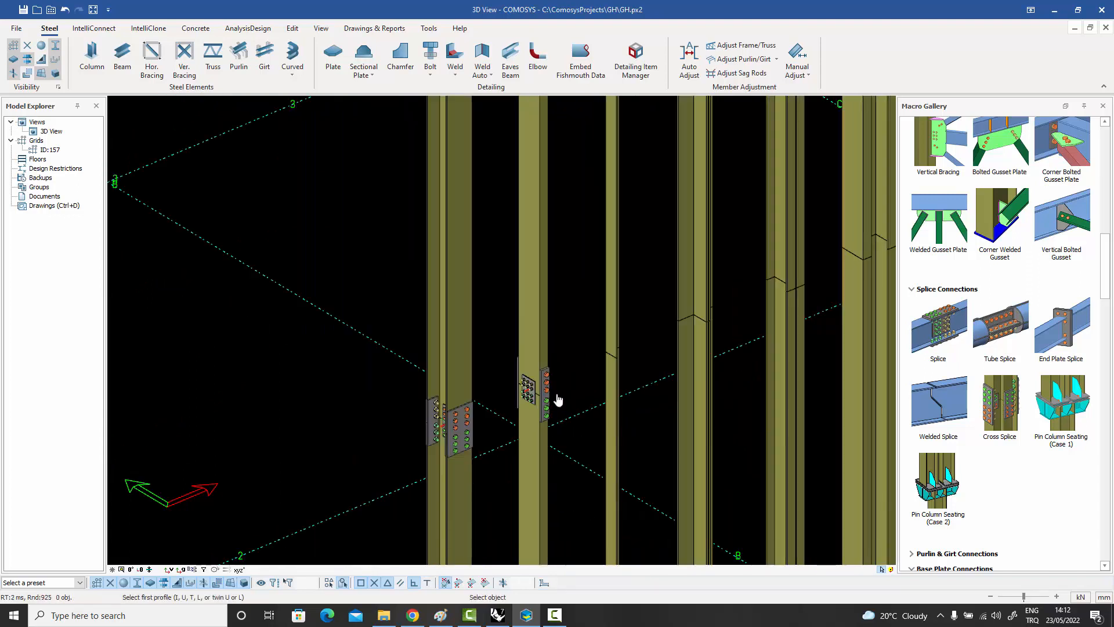
Create a bolted Splice connection between the lower and upper parts of the single-angle column.
scroll(633, 365, up, 3)
click(590, 383)
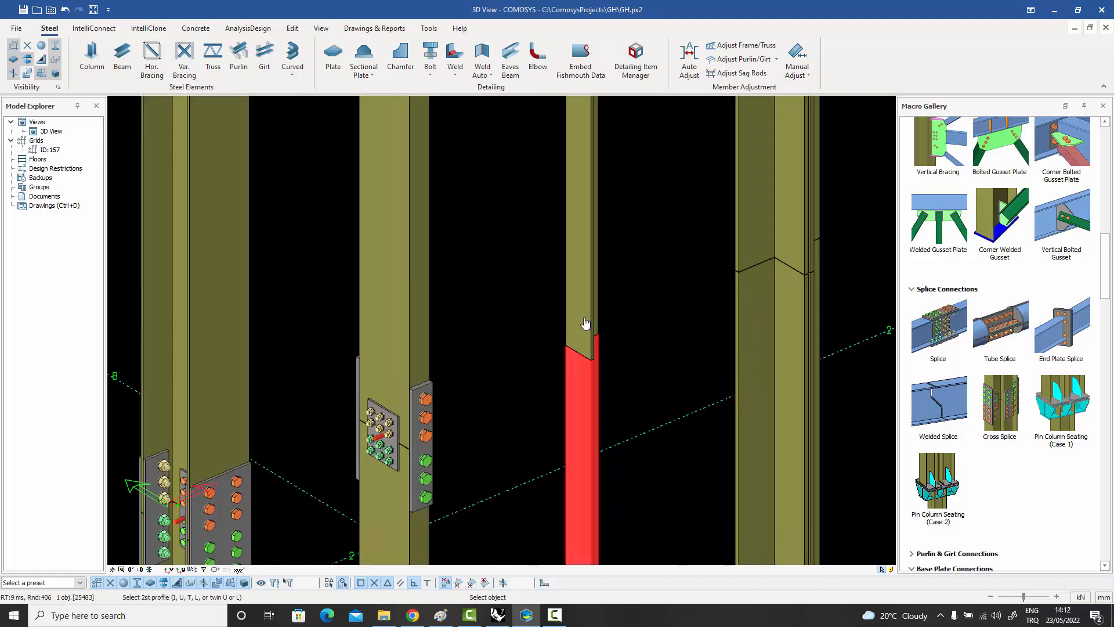
click(585, 325)
scroll(609, 350, down, 2)
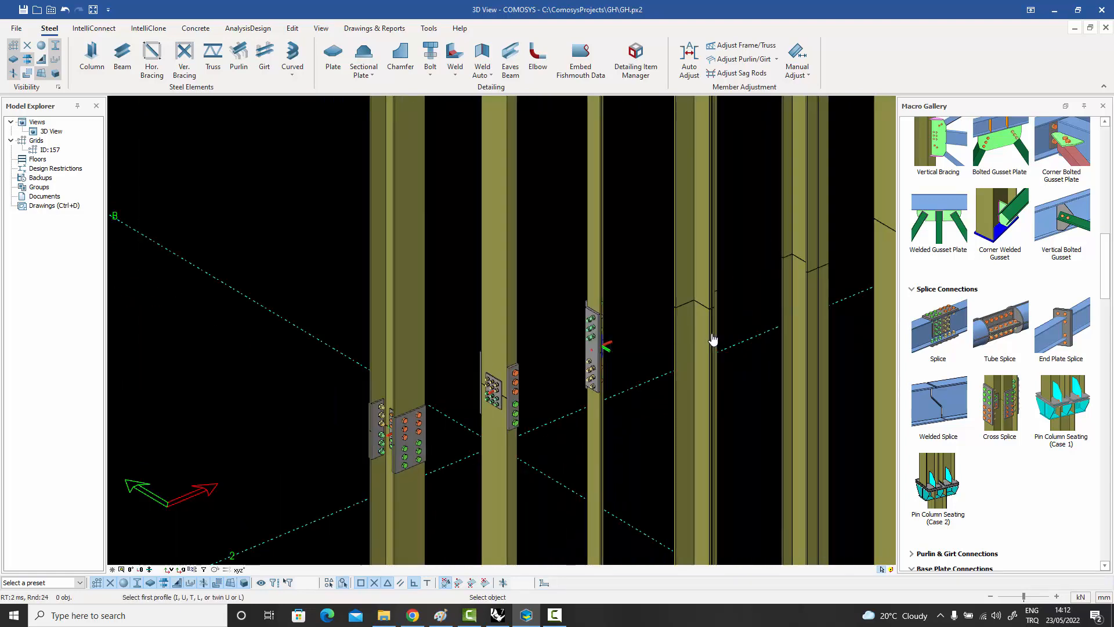
Create a bolted Splice connection between the lower and upper parts of the double-angle column.
scroll(707, 324, down, 5)
scroll(689, 191, up, 4)
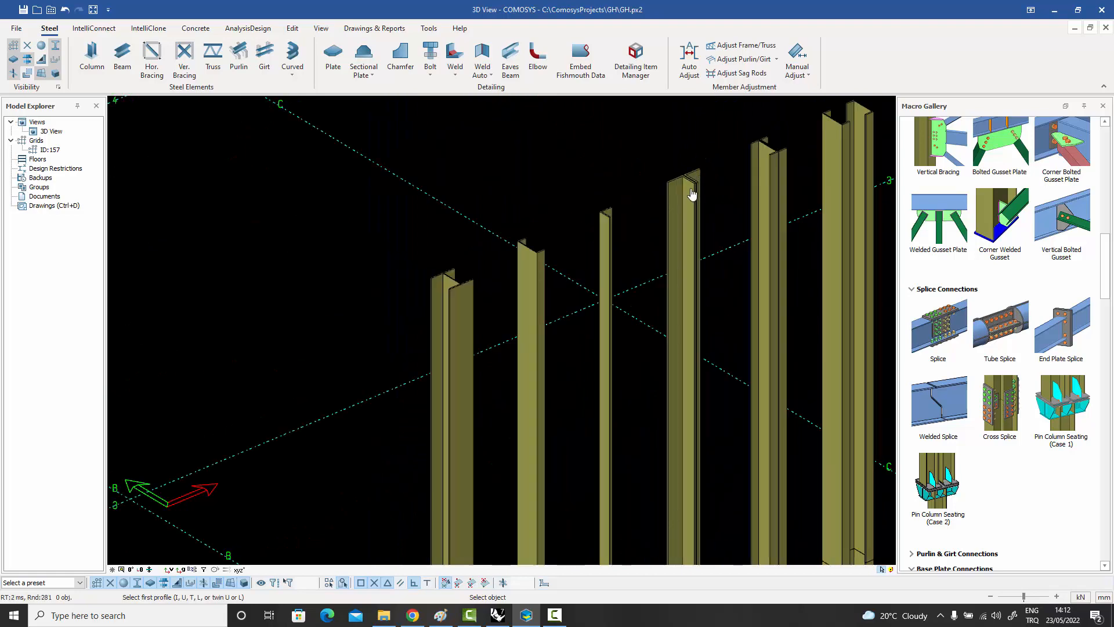
scroll(688, 196, down, 4)
scroll(674, 409, up, 4)
click(667, 416)
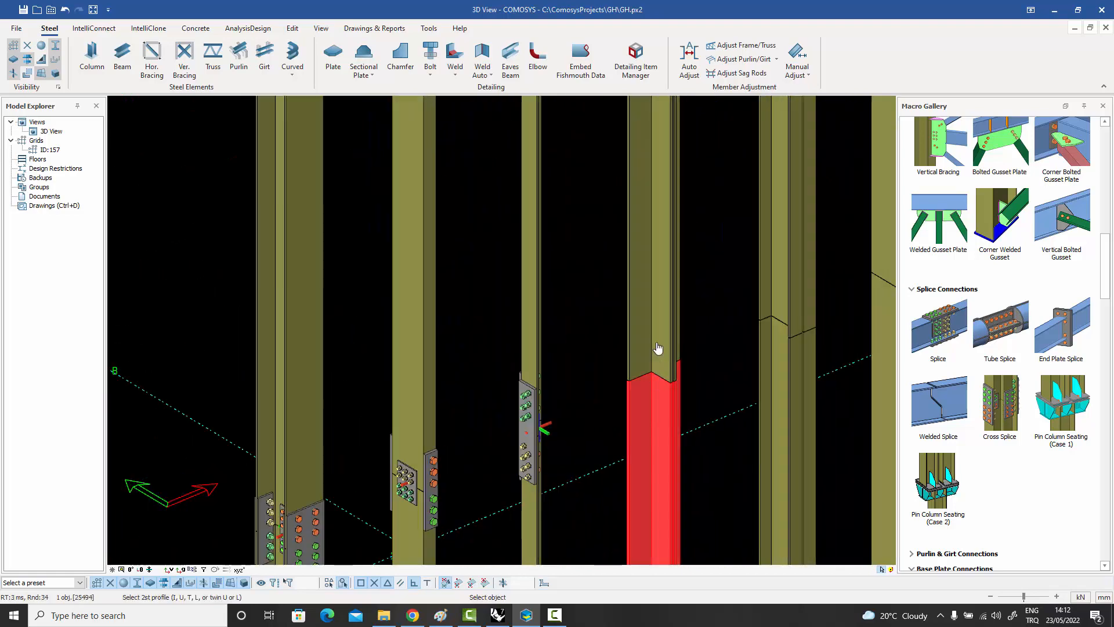
click(658, 348)
scroll(650, 353, down, 4)
scroll(694, 206, up, 4)
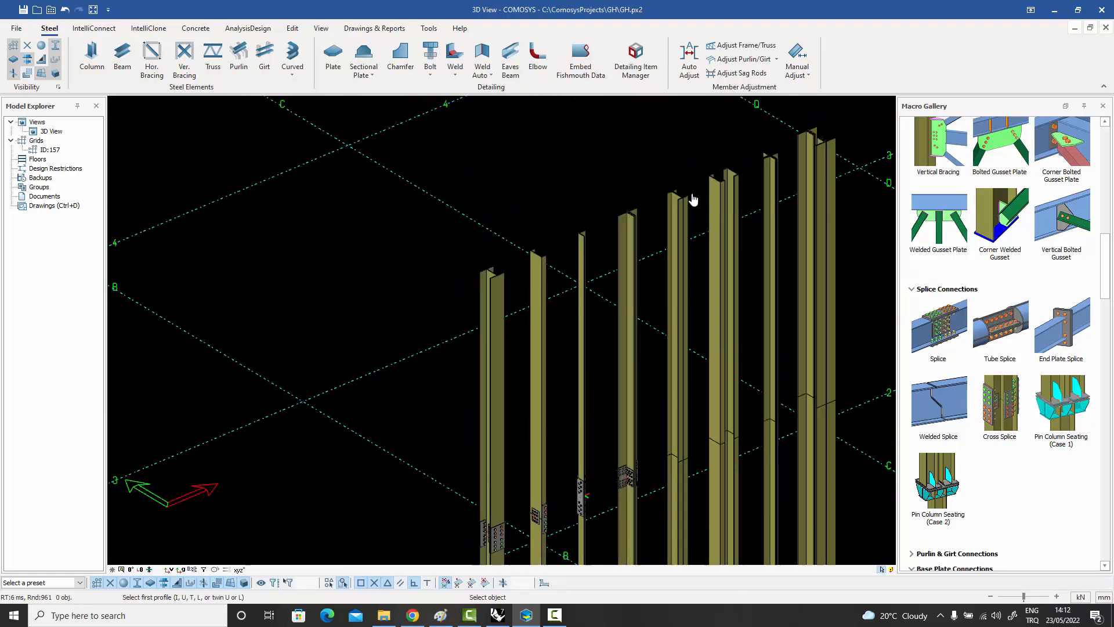
Create a bolted Splice connection between the lower and upper parts of the back-to-back double-channel column.
scroll(672, 211, up, 2)
scroll(665, 209, down, 4)
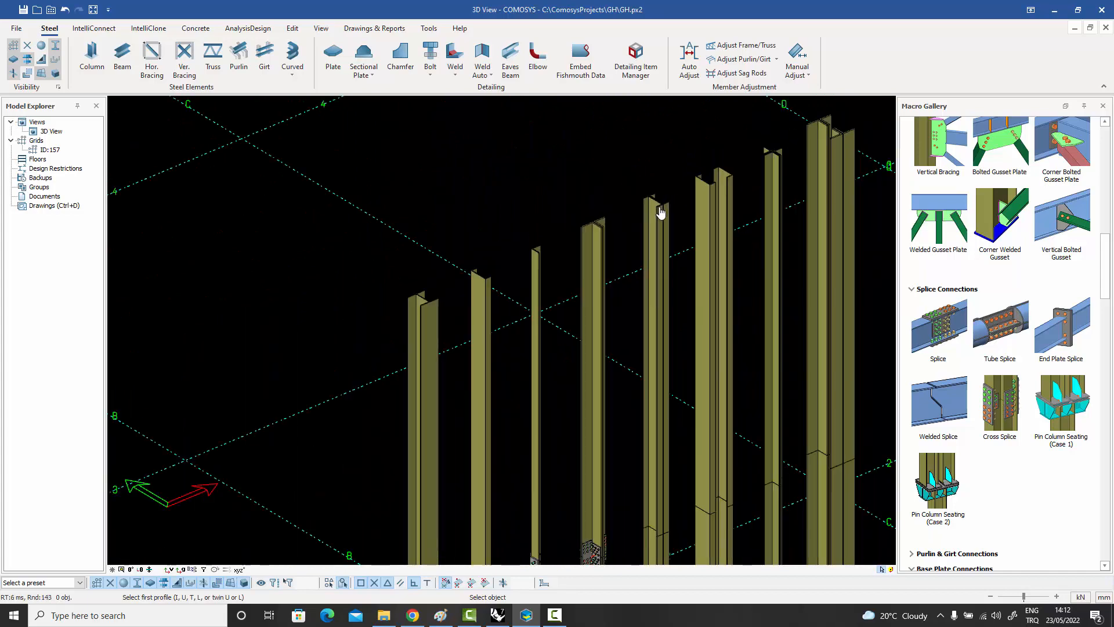
scroll(666, 481, up, 5)
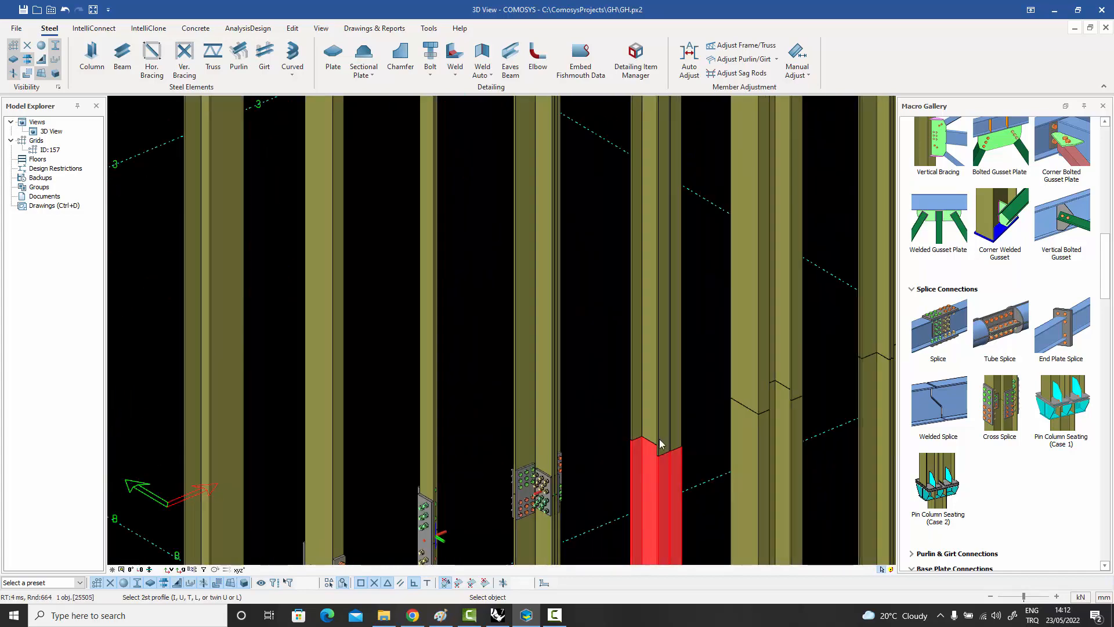
scroll(661, 447, down, 5)
Create a bolted Splice connection between the lower and upper parts of the column made of two spaced, facing channels.
scroll(706, 237, up, 8)
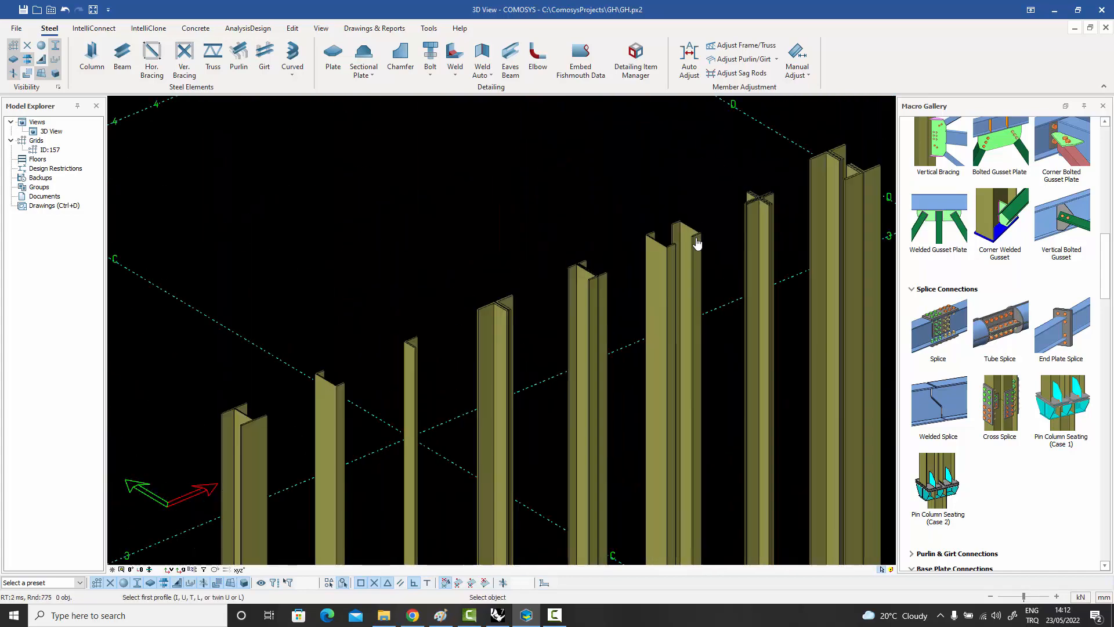
scroll(683, 255, down, 5)
scroll(663, 503, down, 2)
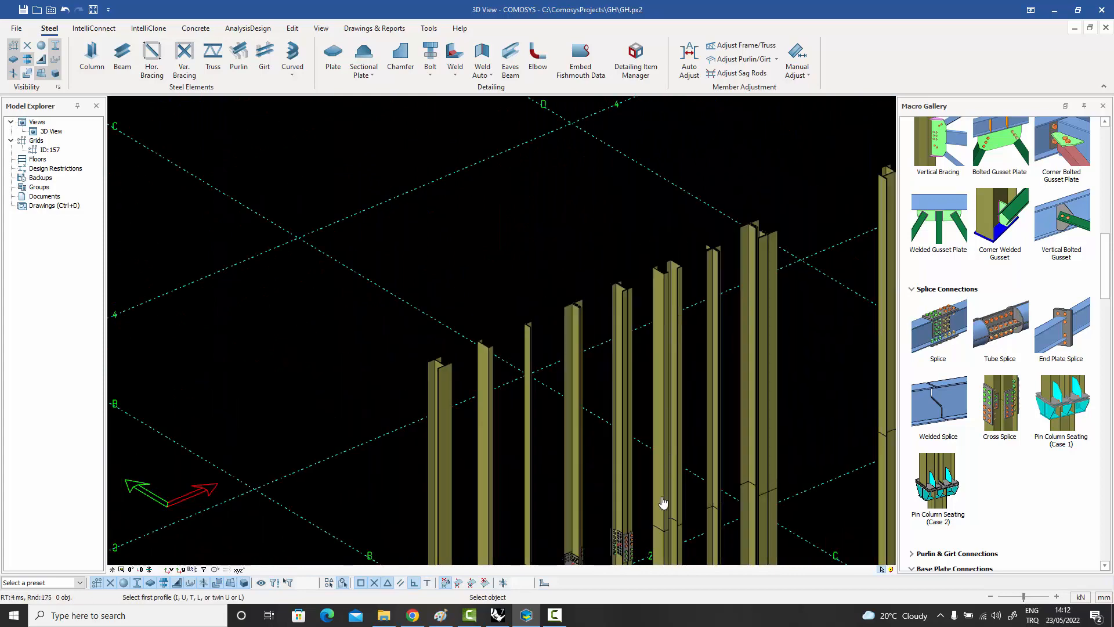
scroll(652, 462, down, 2)
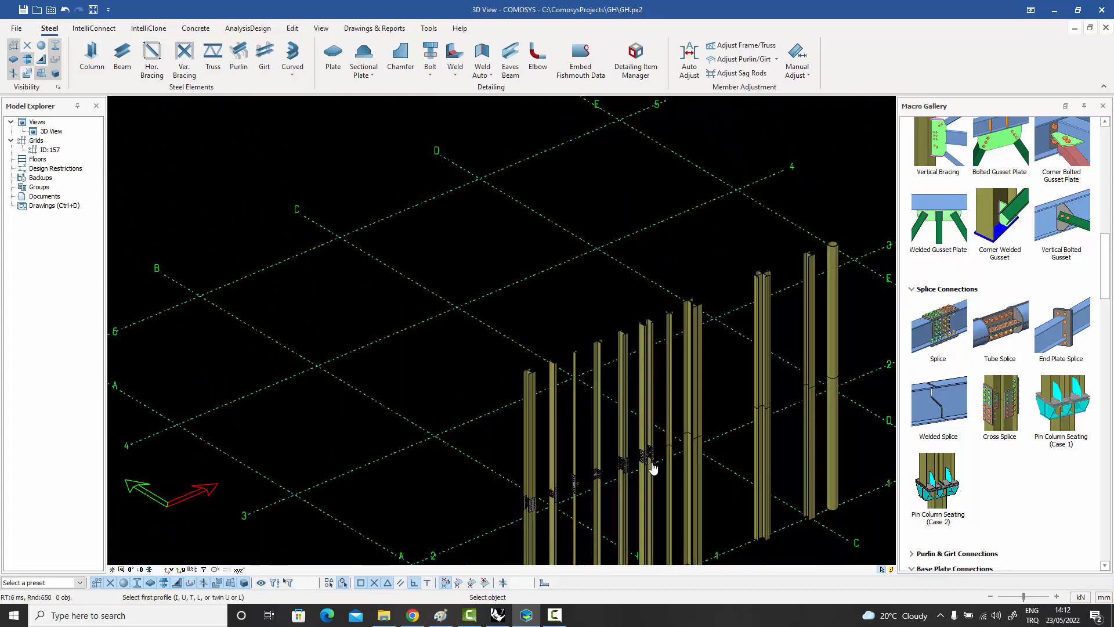
Create a bolted Splice connection between the lower and upper parts of the star-shaped double-angle column.
scroll(647, 442, up, 8)
scroll(647, 442, down, 8)
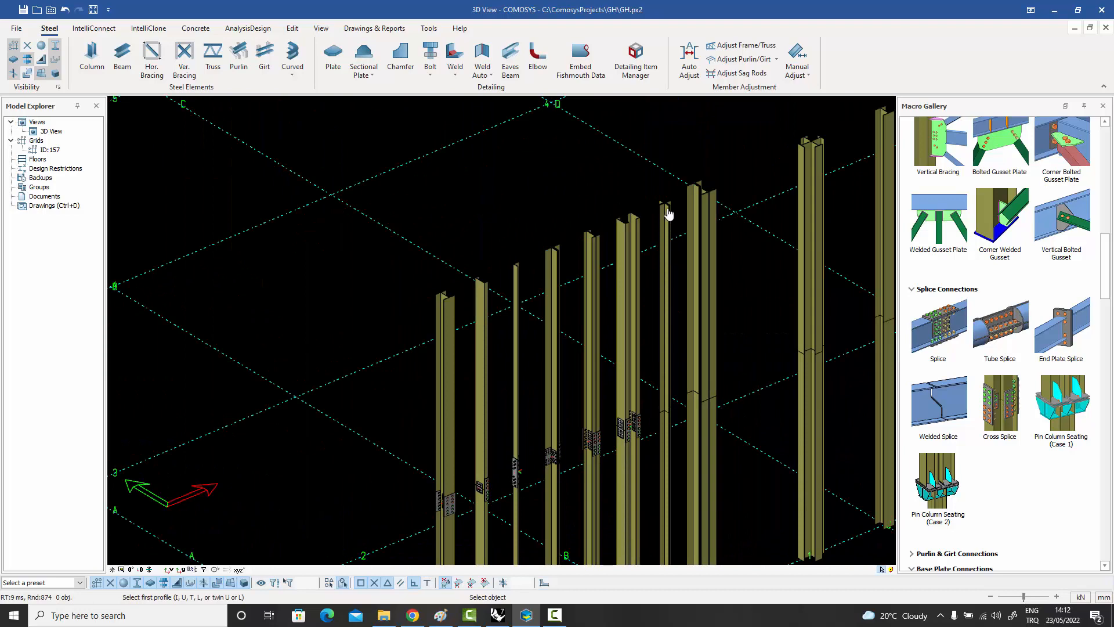
scroll(668, 203, up, 6)
scroll(643, 201, down, 3)
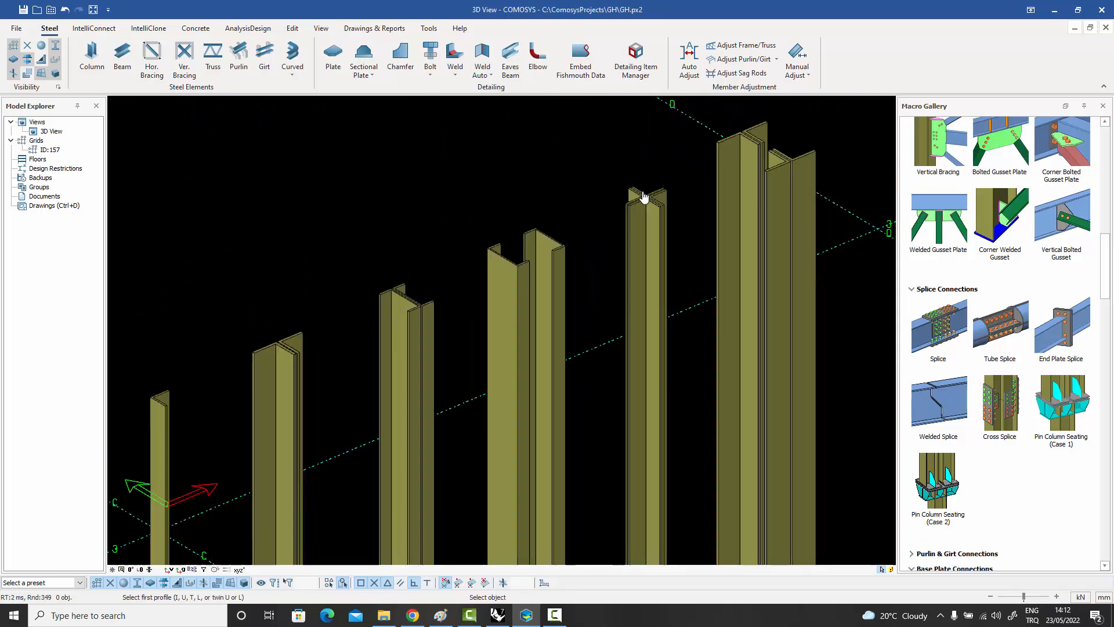
scroll(646, 195, up, 1)
scroll(650, 200, down, 5)
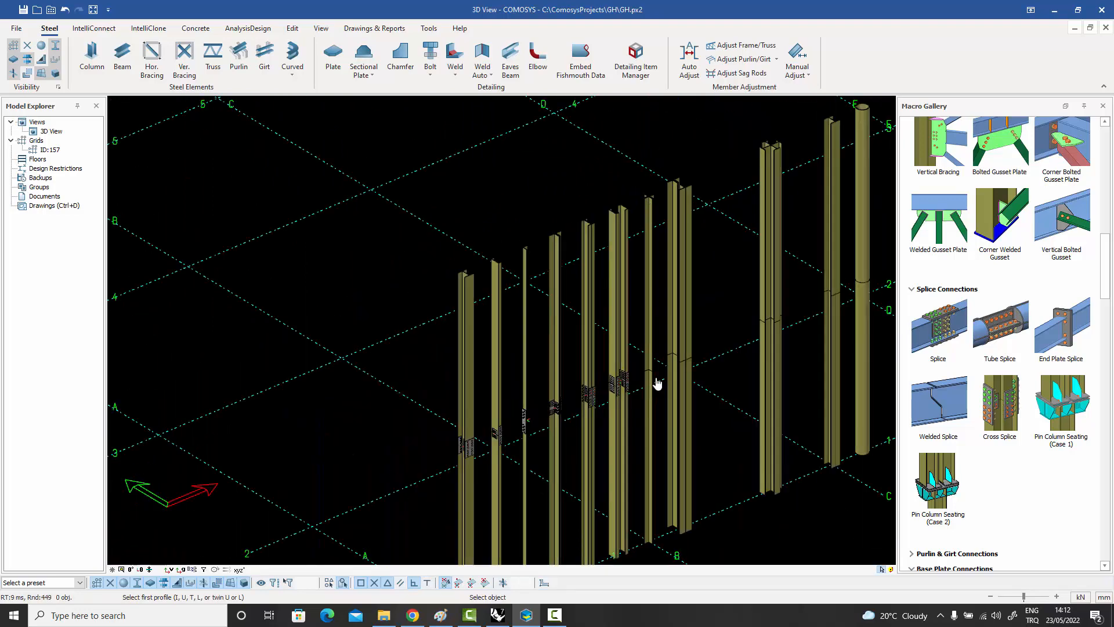
scroll(657, 383, up, 6)
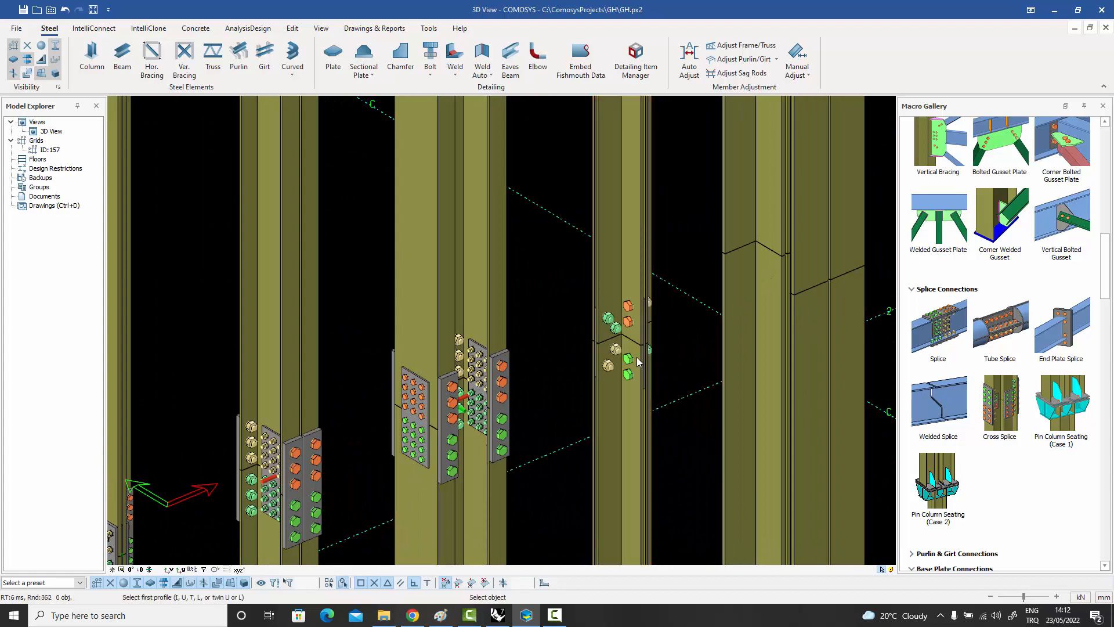
Create a bolted Splice connection between the lower and upper parts of the large wide-flanged column beside the star-shaped double-angle column.
scroll(673, 371, down, 5)
scroll(710, 162, up, 1)
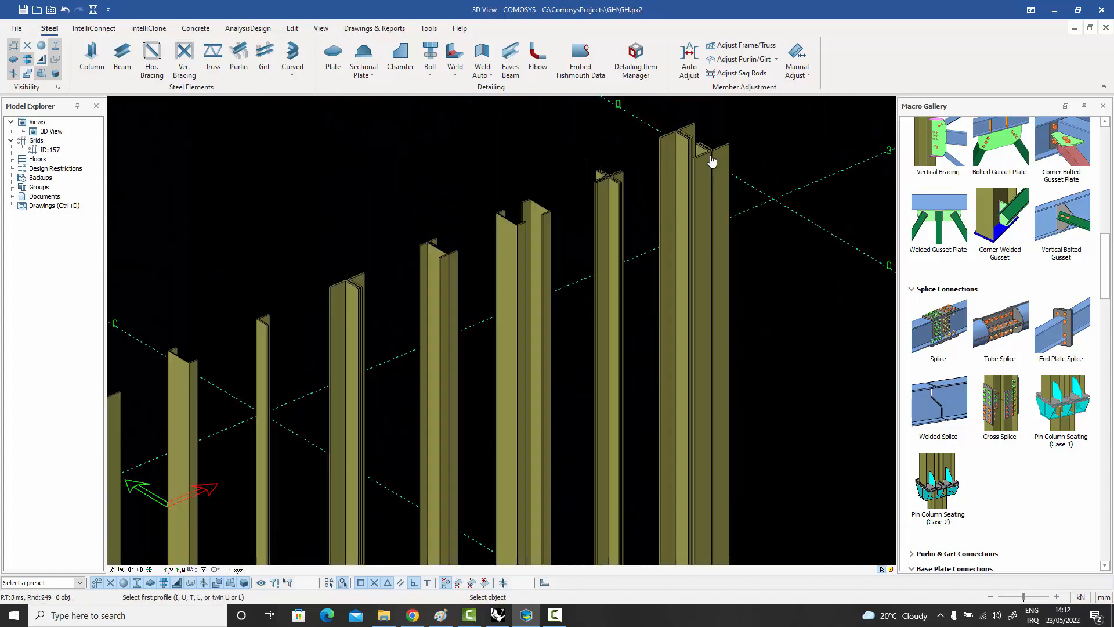
scroll(711, 161, up, 2)
scroll(712, 161, down, 4)
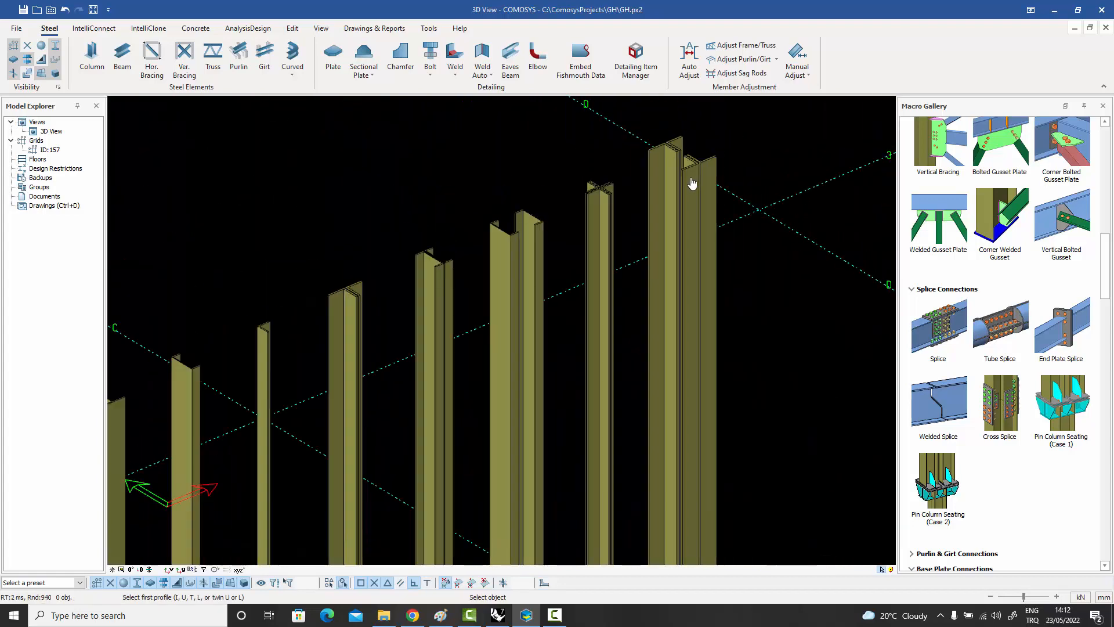
click(689, 380)
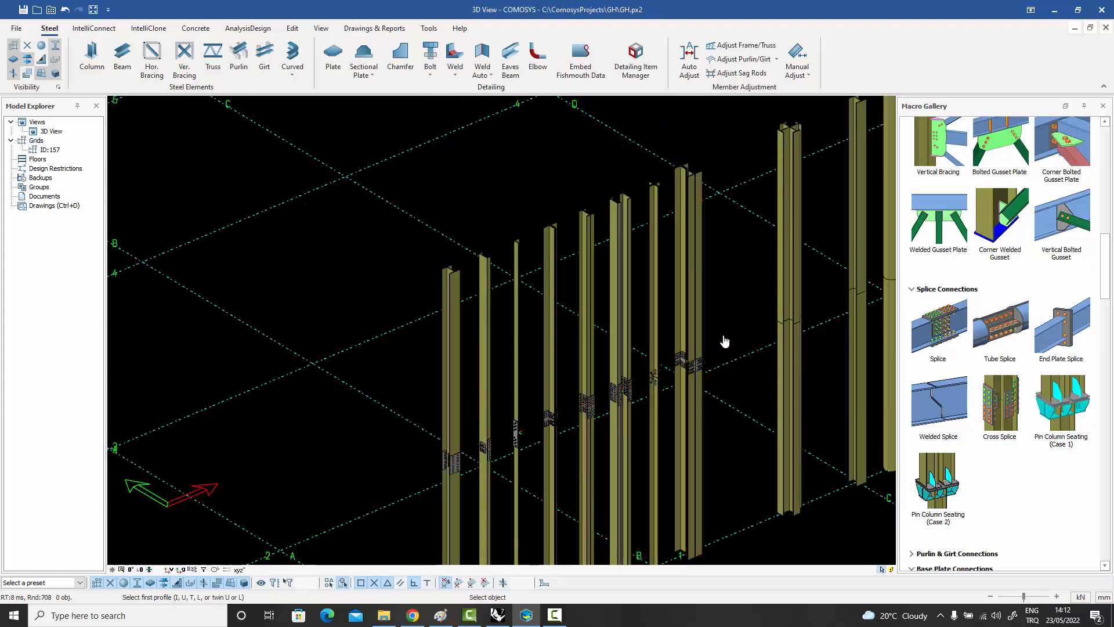
key(Escape)
Create a bolted Cross Splice connection between the lower and upper parts of the cross-shaped column.
middle_drag(701, 350, 479, 384)
scroll(591, 149, up, 2)
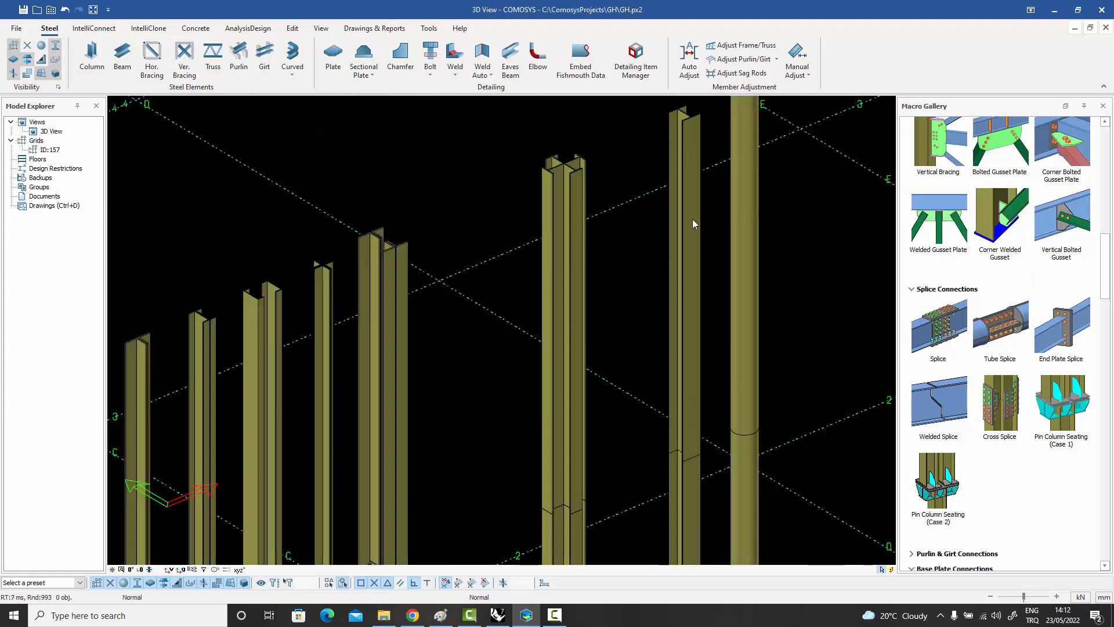
click(1006, 410)
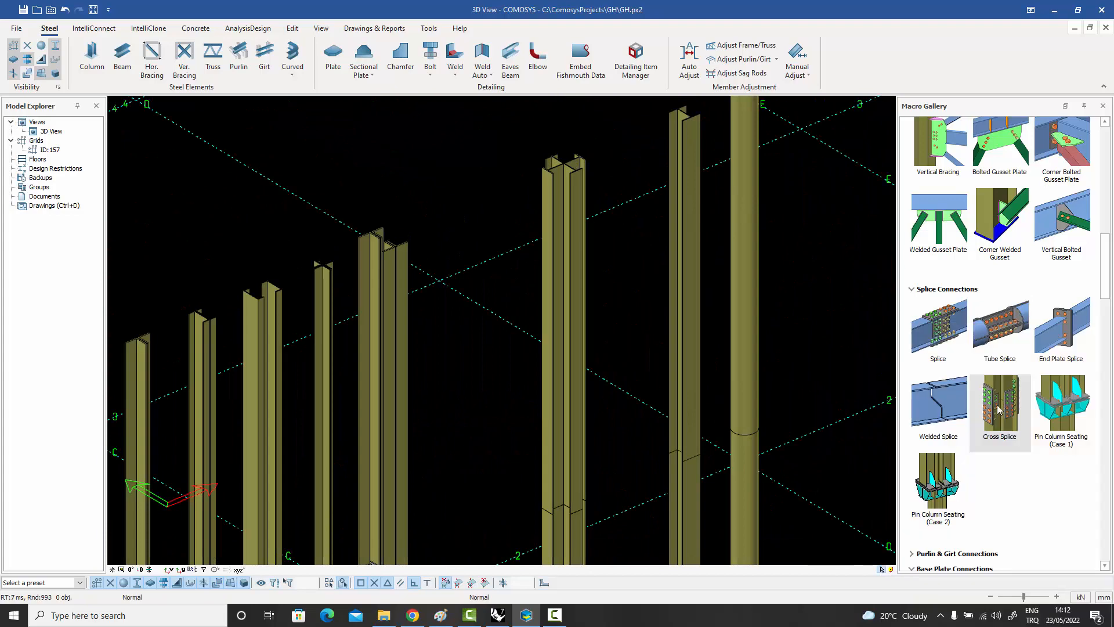
click(571, 532)
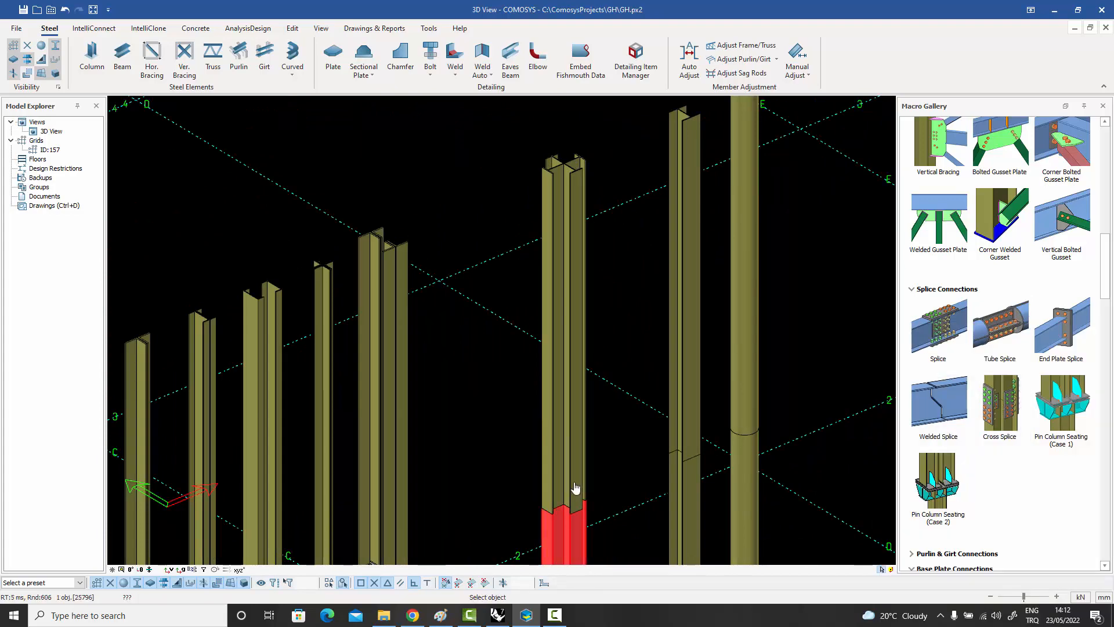
right_click(627, 454)
click(645, 303)
scroll(592, 418, up, 5)
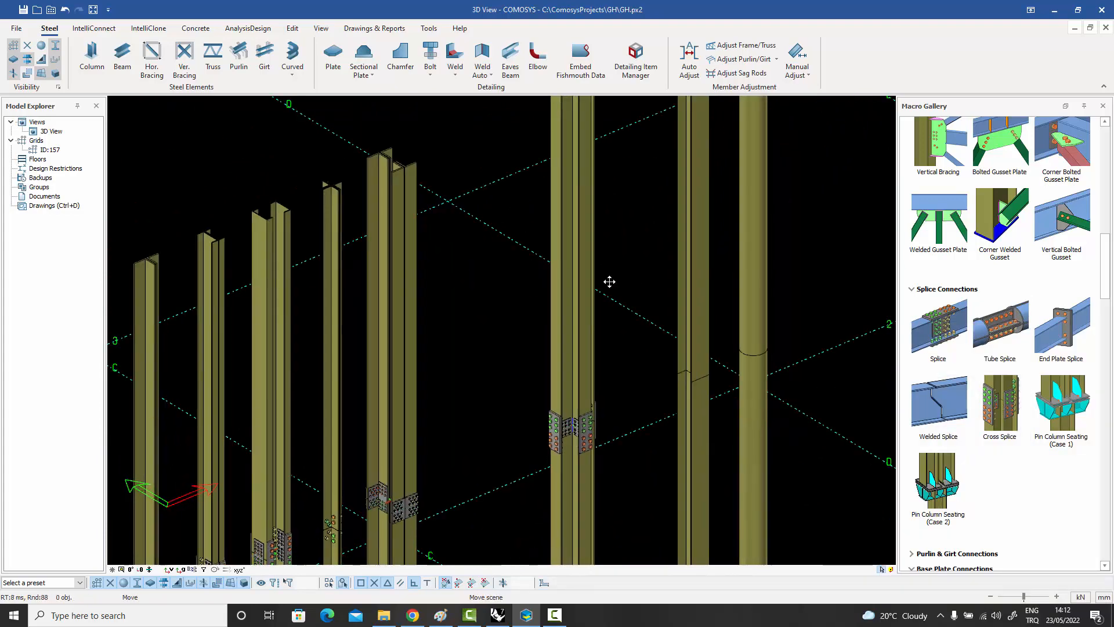
middle_drag(592, 418, 599, 362)
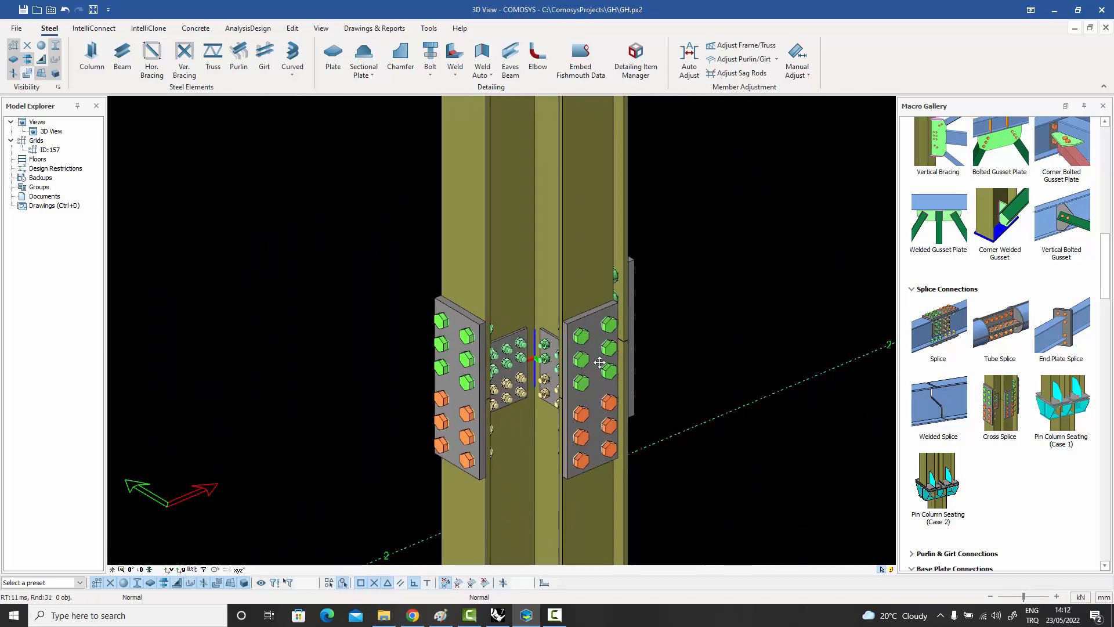
Create an End Plate Splice connection between the lower and upper parts of the I-section column beside the round tube column.
scroll(599, 362, down, 8)
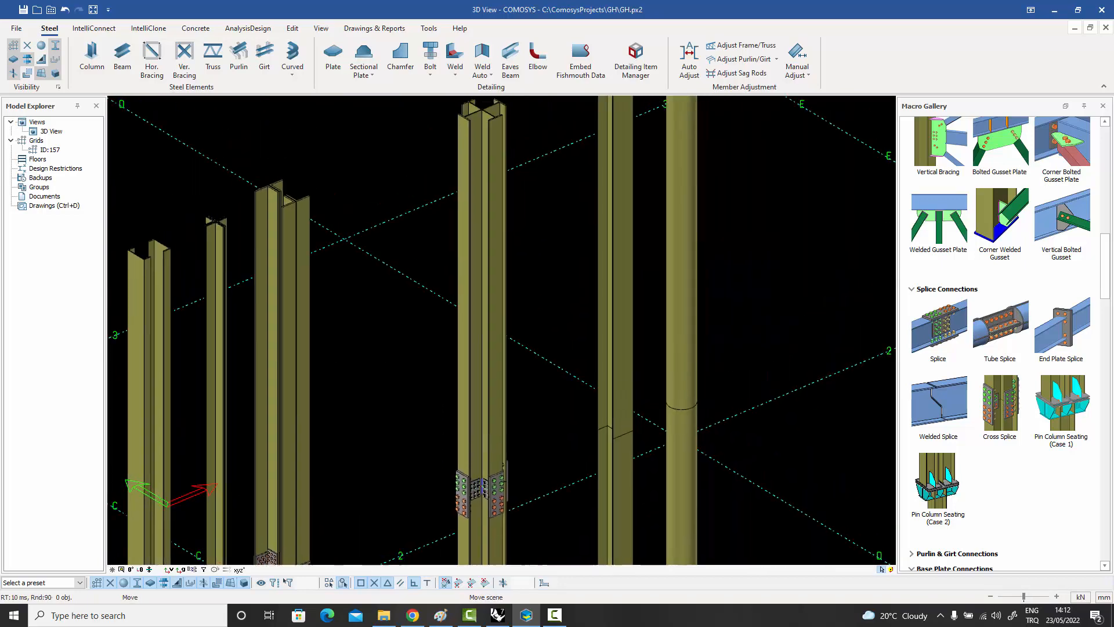
middle_drag(569, 423, 544, 420)
click(1059, 336)
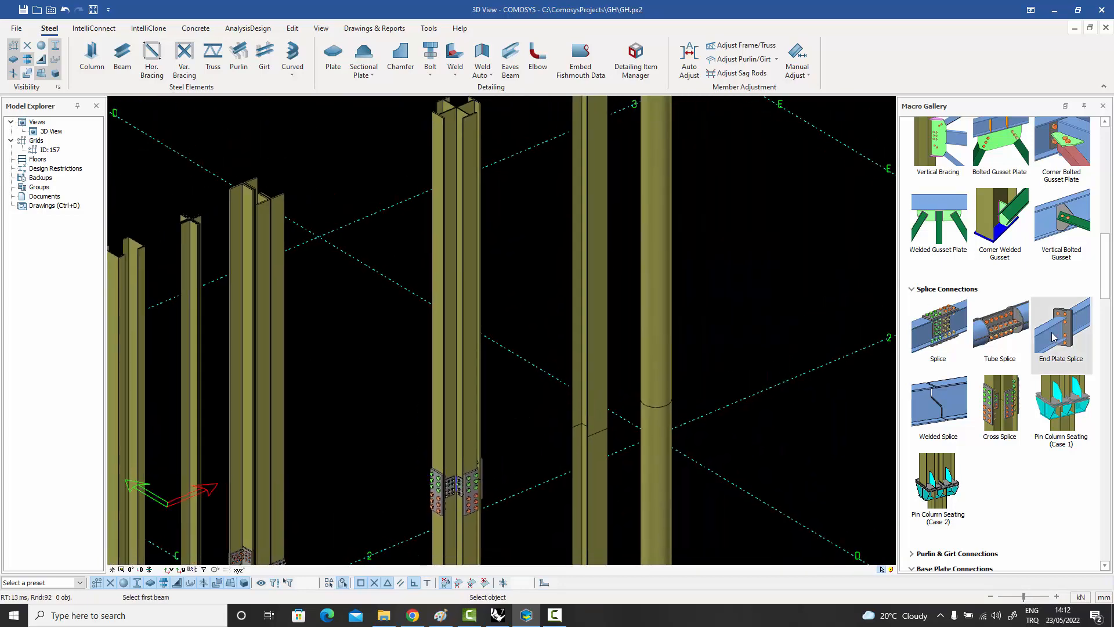
right_click(621, 360)
click(638, 365)
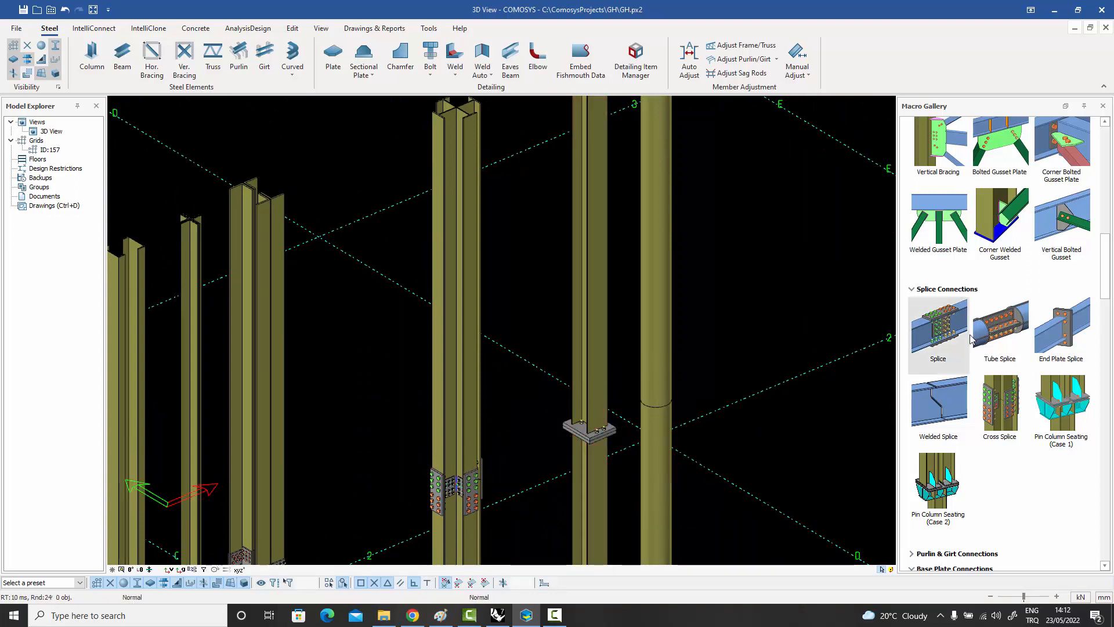
Create a Tube Splice connection between the lower and upper parts of the round tube column.
click(1002, 327)
click(663, 439)
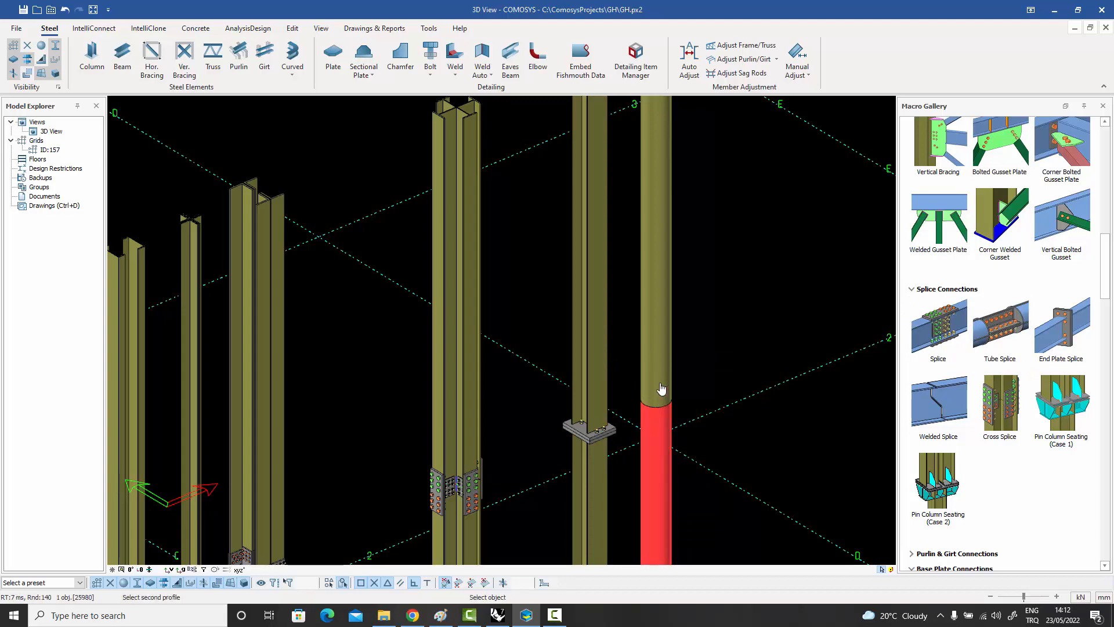
click(659, 390)
scroll(674, 403, up, 3)
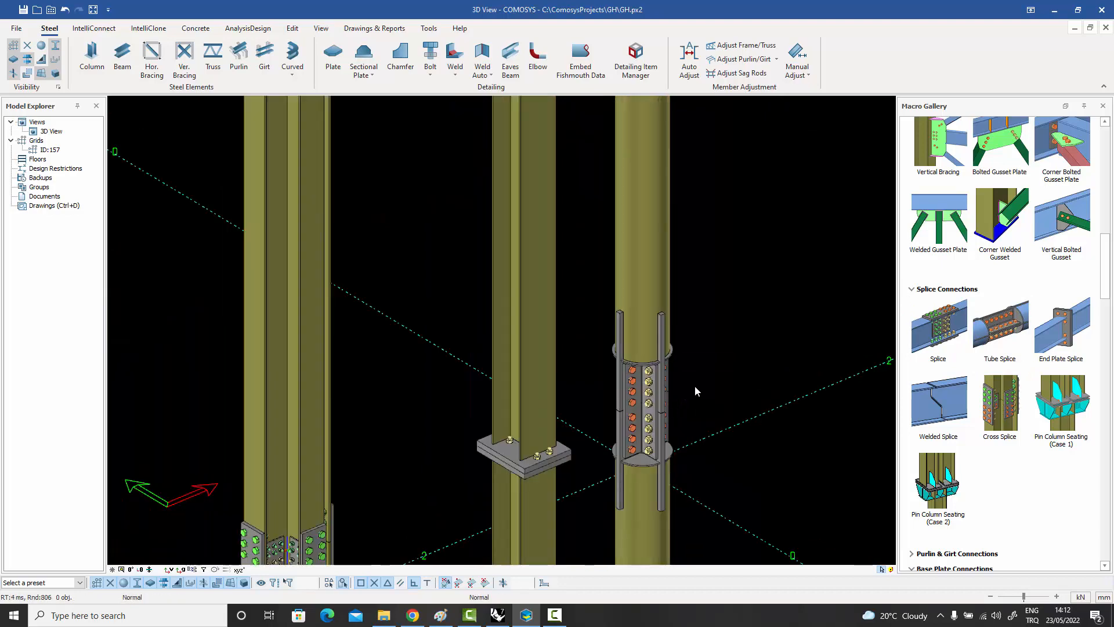
scroll(694, 385, down, 5)
middle_drag(704, 376, 755, 317)
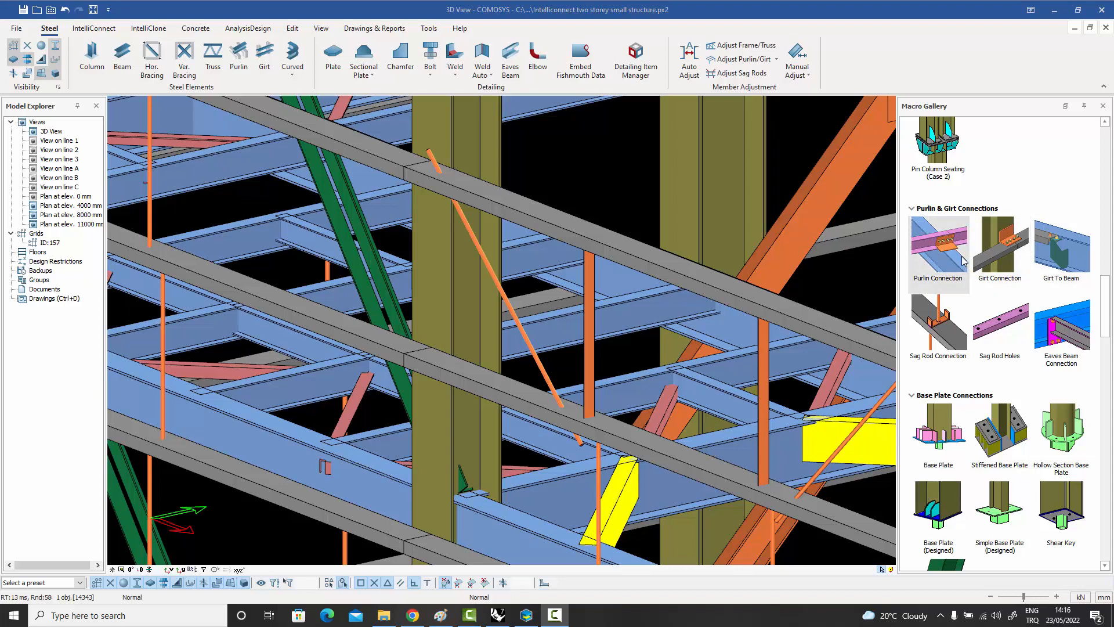
In the two-storey structure, create a Girt Connection joining the two middle girts that meet at the column.
click(1002, 246)
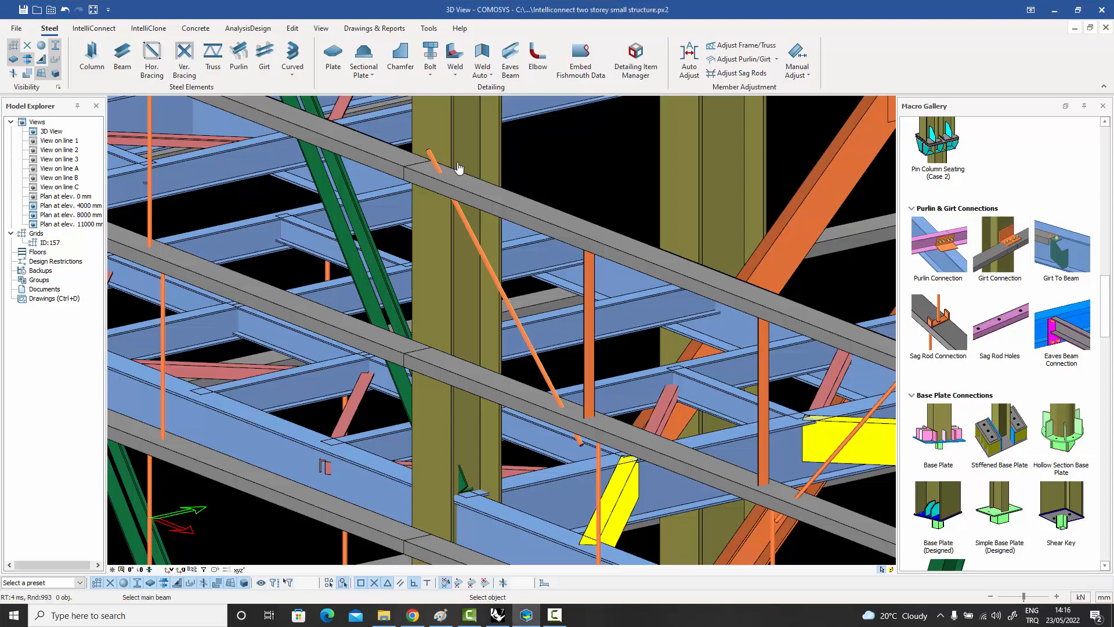
click(446, 141)
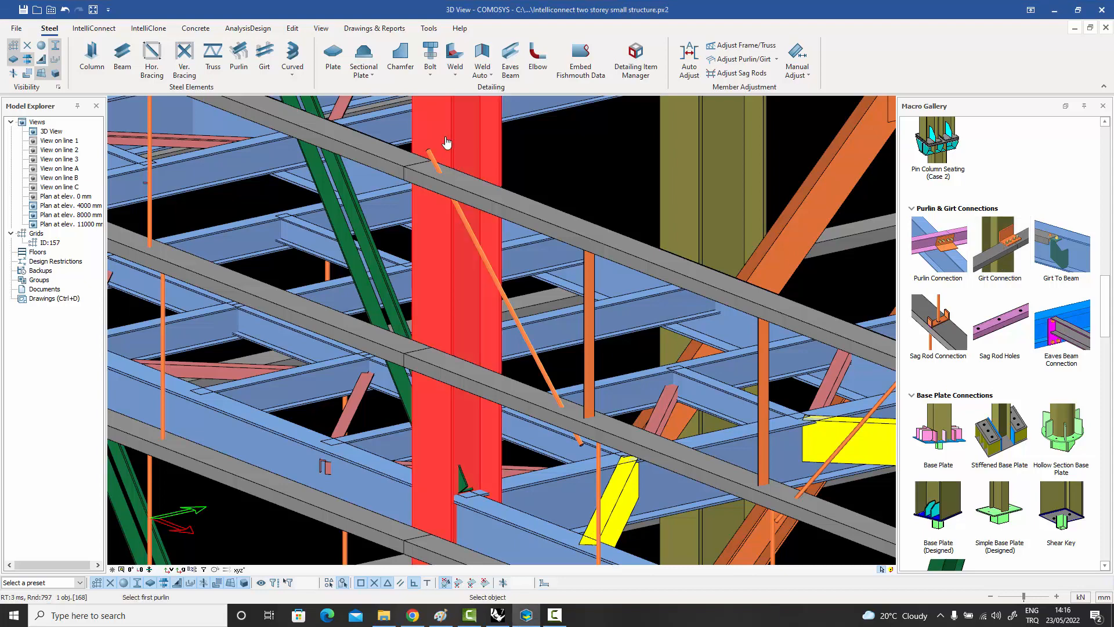
click(400, 347)
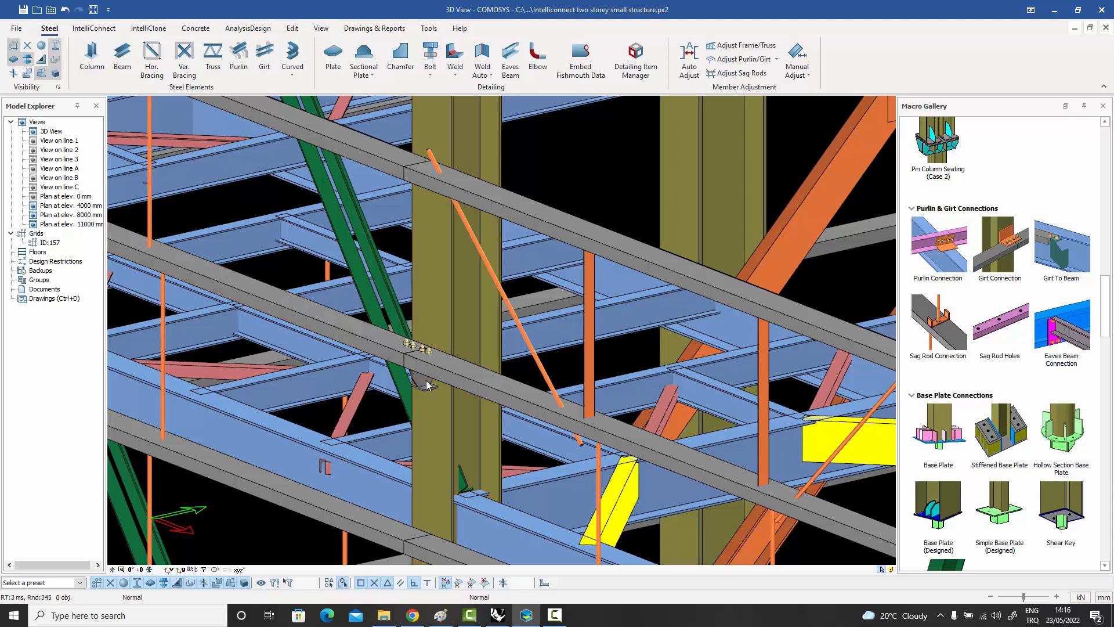
click(426, 383)
scroll(426, 385, up, 8)
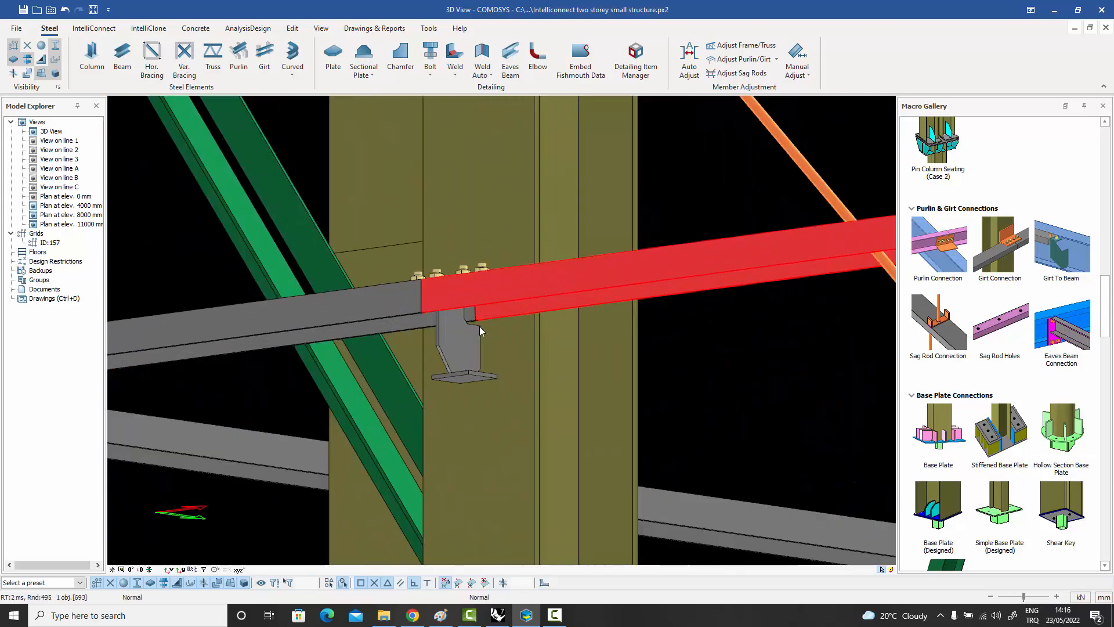
Set the girt connection's support type to Angle Type.
click(445, 348)
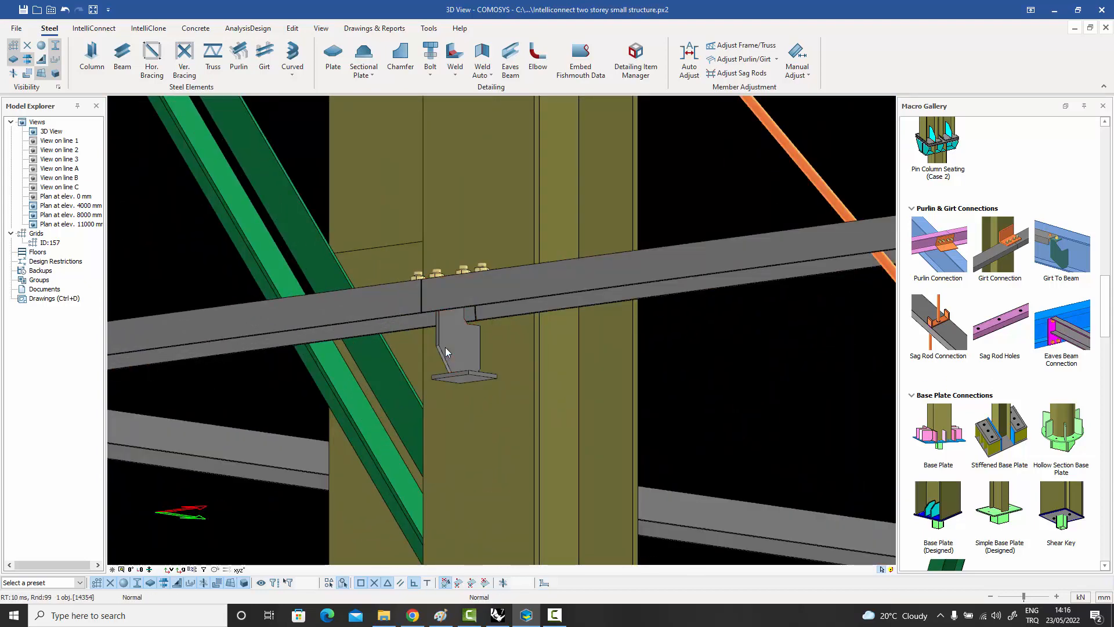
double_click(444, 347)
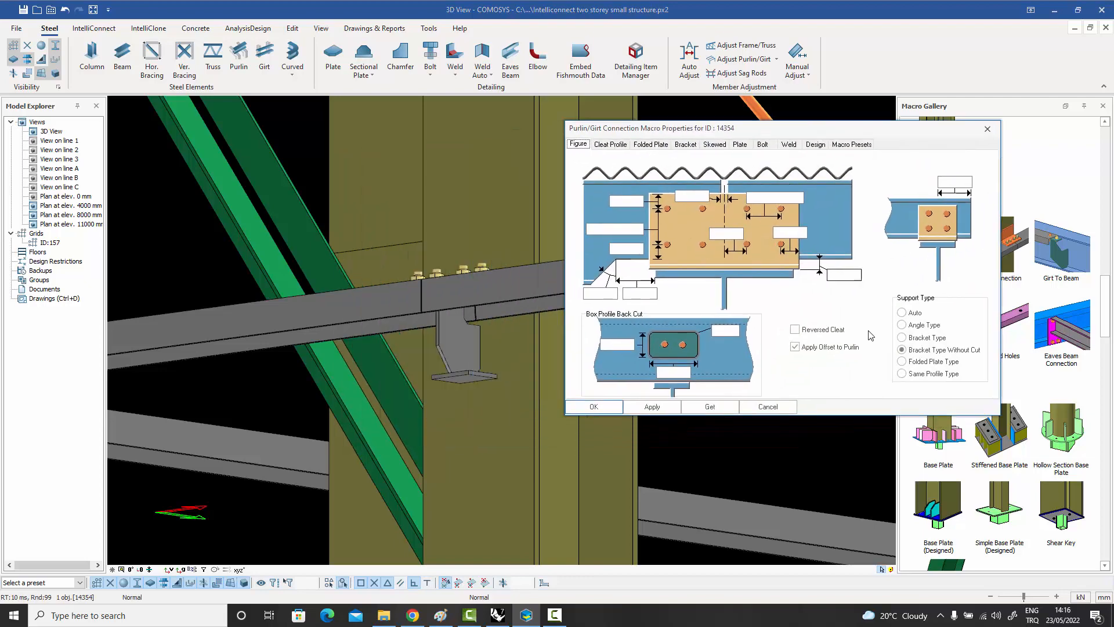
click(903, 325)
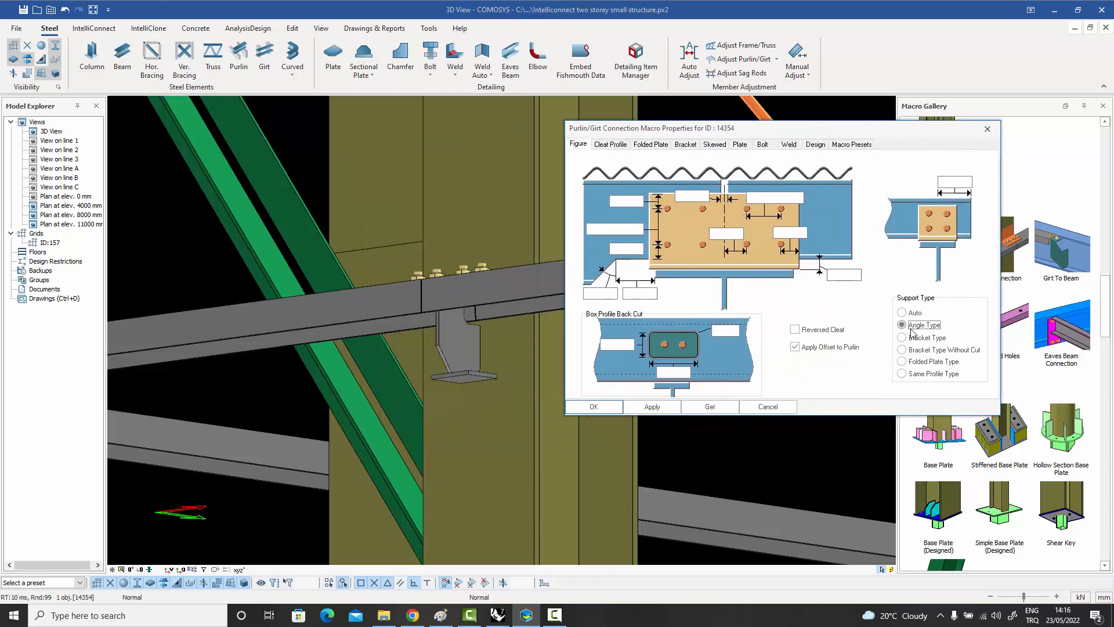
click(603, 411)
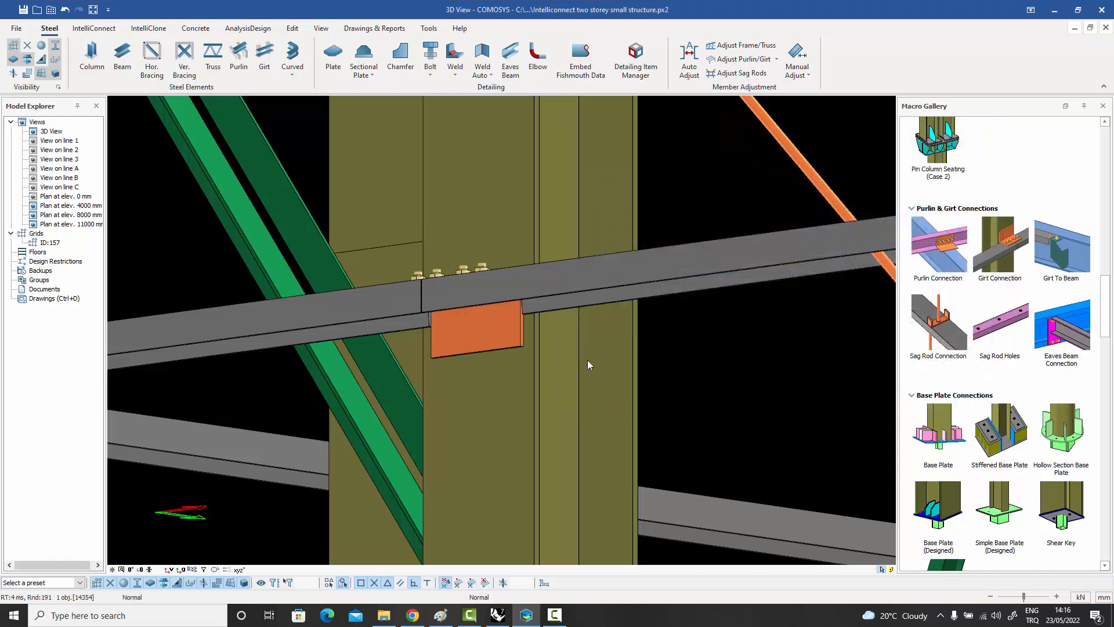
middle_drag(588, 363, 571, 351)
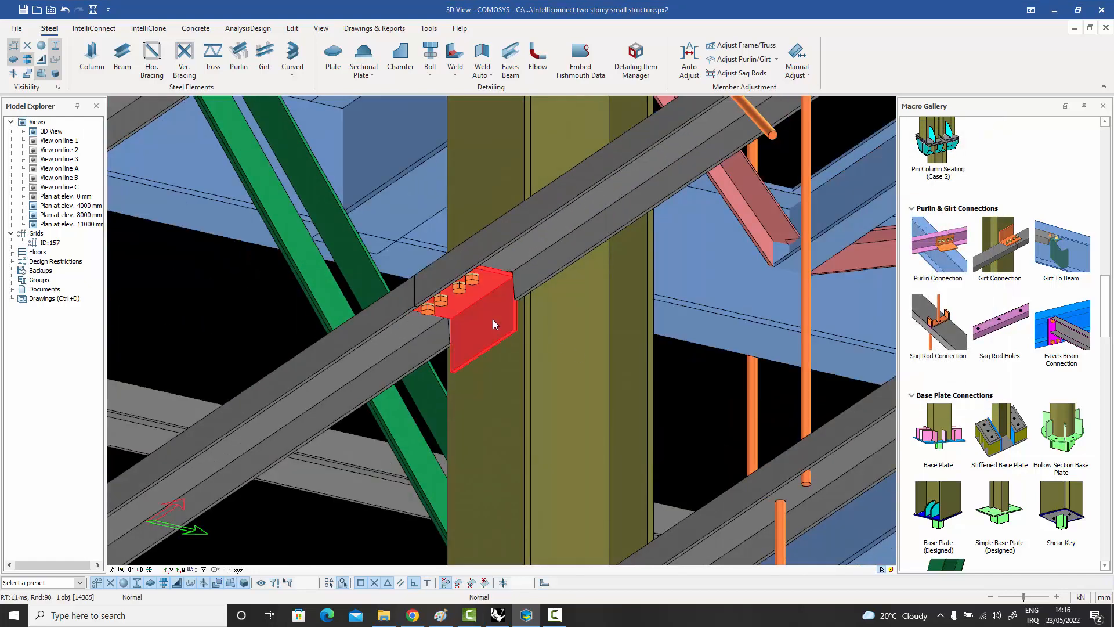
Apply the Bracket Type support and the Bracket Type Without Cut support in turn to the girt connection.
double_click(493, 320)
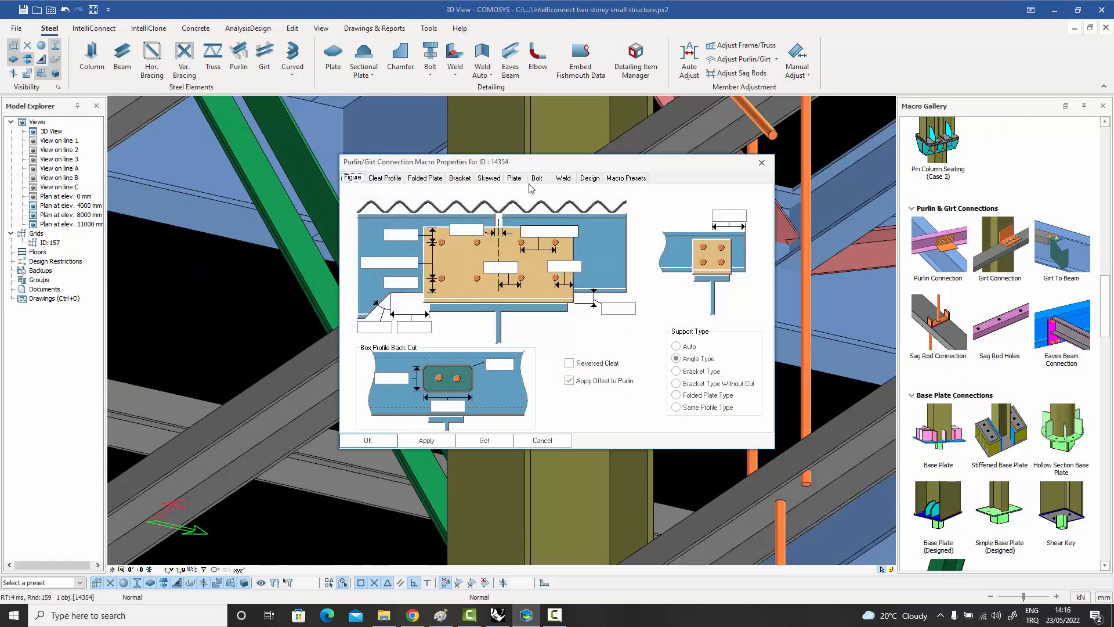
click(886, 336)
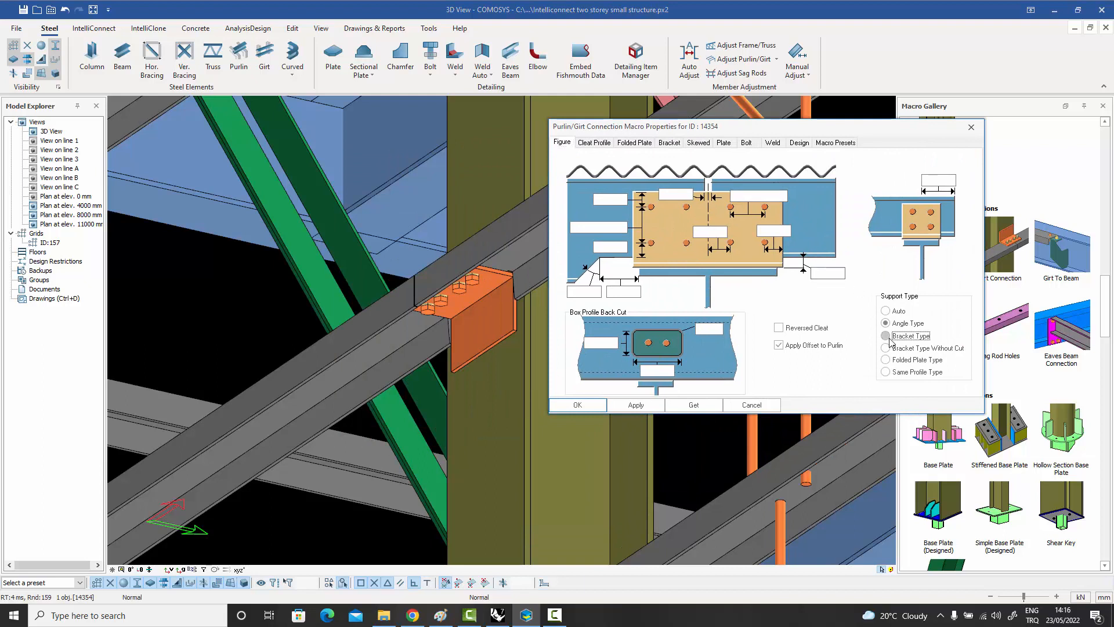
click(636, 405)
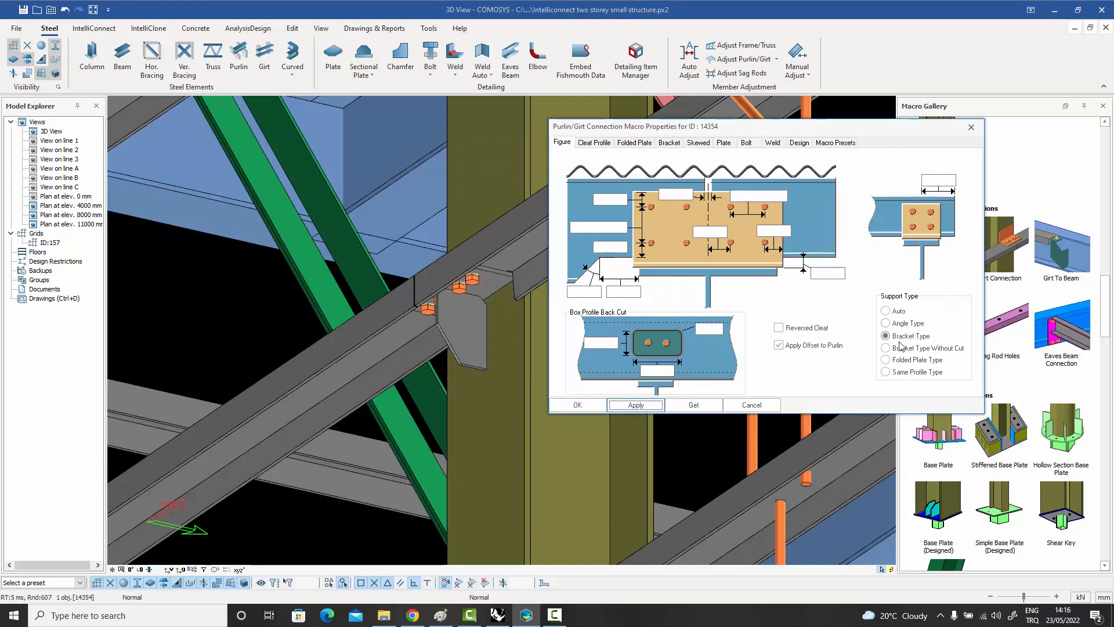
click(886, 347)
click(635, 405)
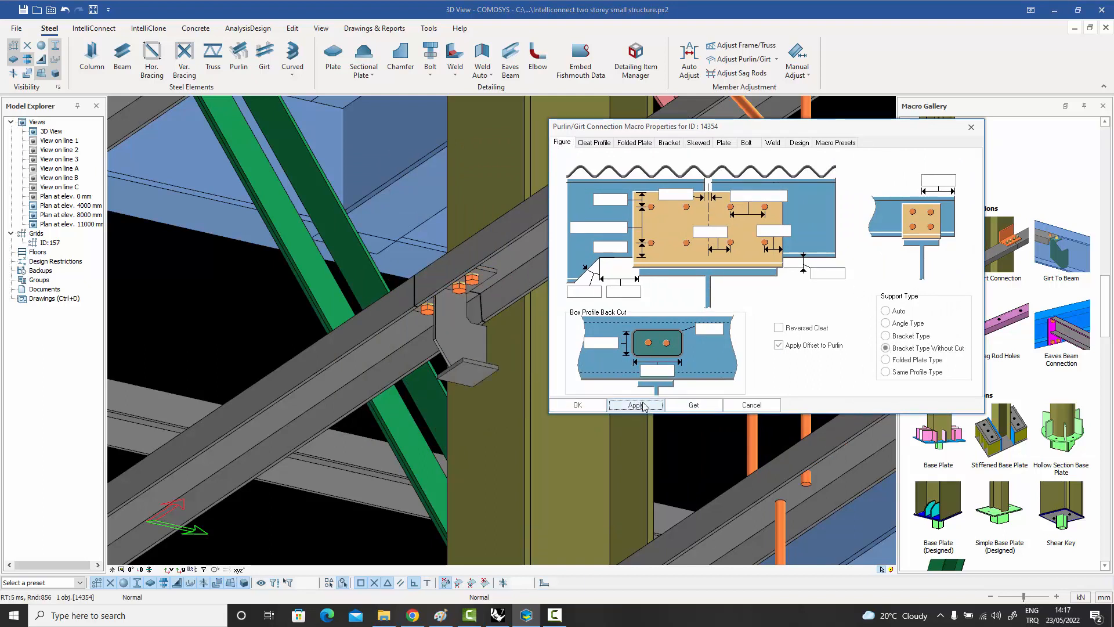
Set the girt connection's support type to Same Profile Type.
click(886, 372)
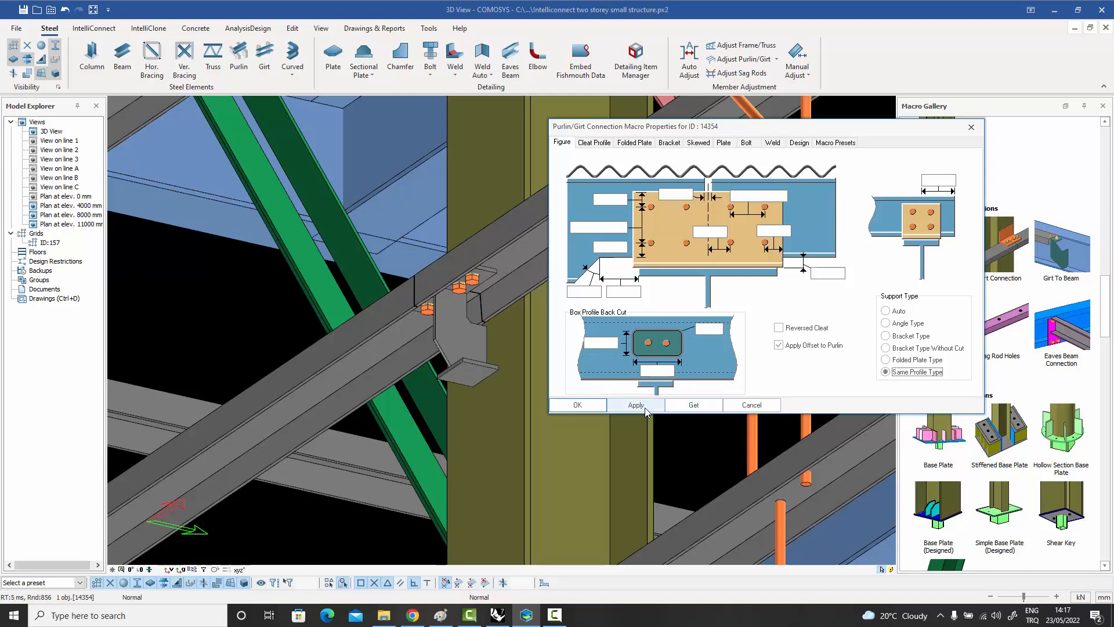
click(638, 405)
click(751, 405)
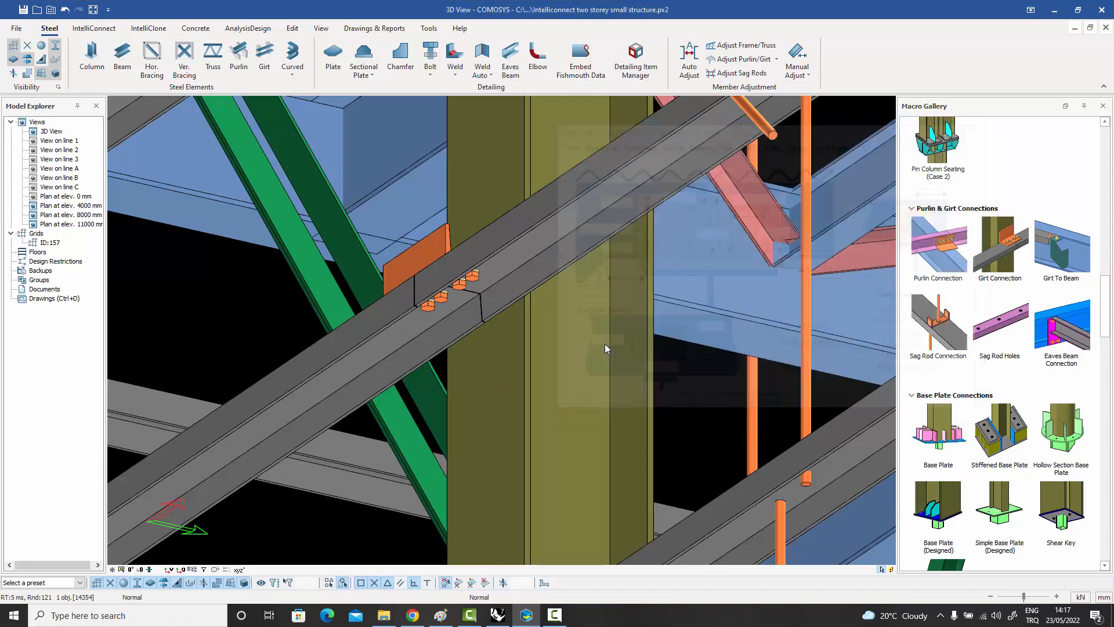
Create a Purlin Connection between the sloping rafter and the second purlin from the upper column.
scroll(615, 367, down, 10)
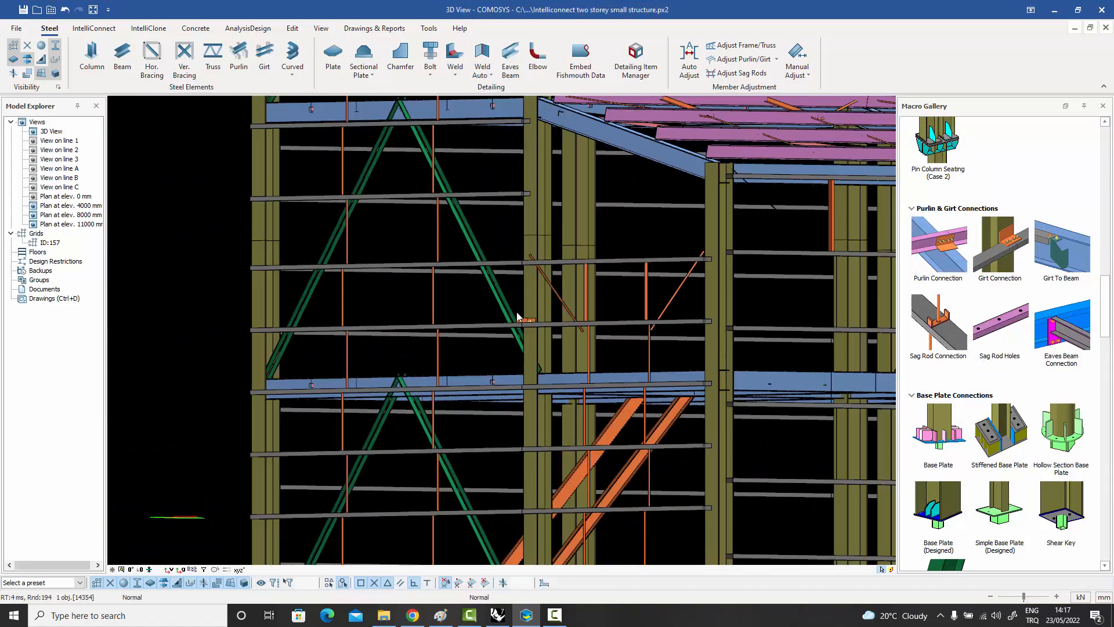
scroll(517, 312, down, 4)
middle_drag(538, 305, 555, 248)
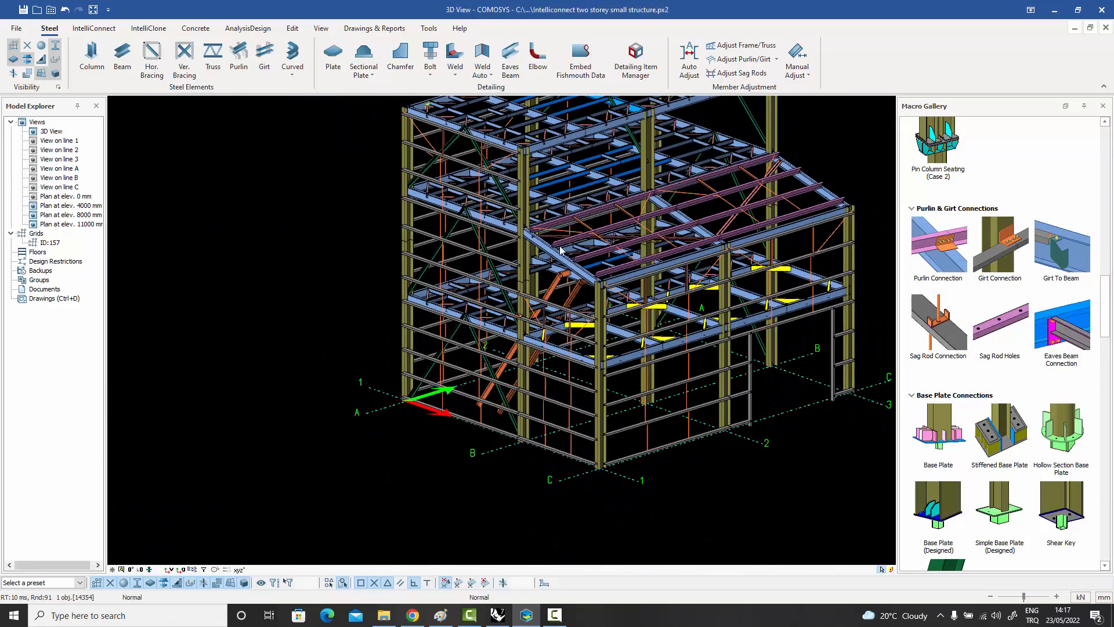
scroll(553, 246, up, 7)
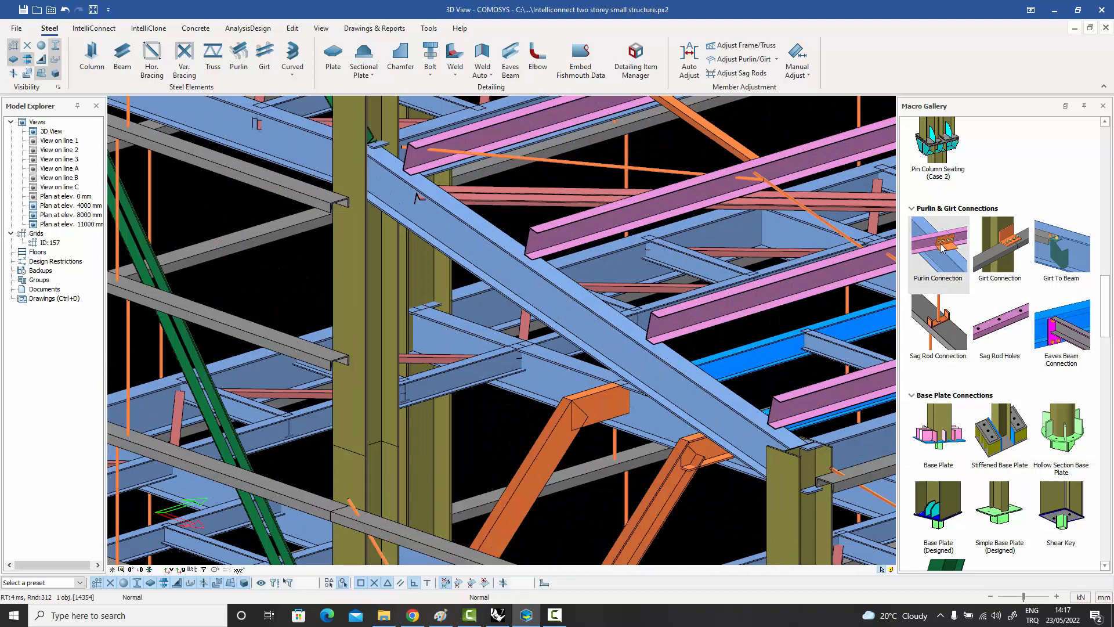
click(941, 244)
click(543, 267)
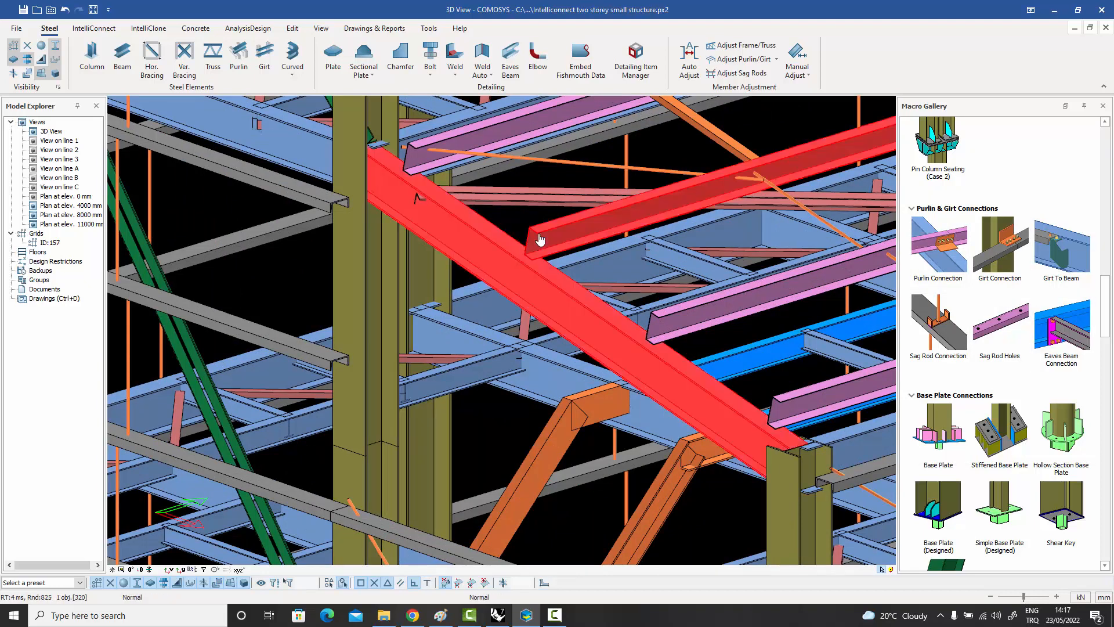
click(541, 235)
key(Escape)
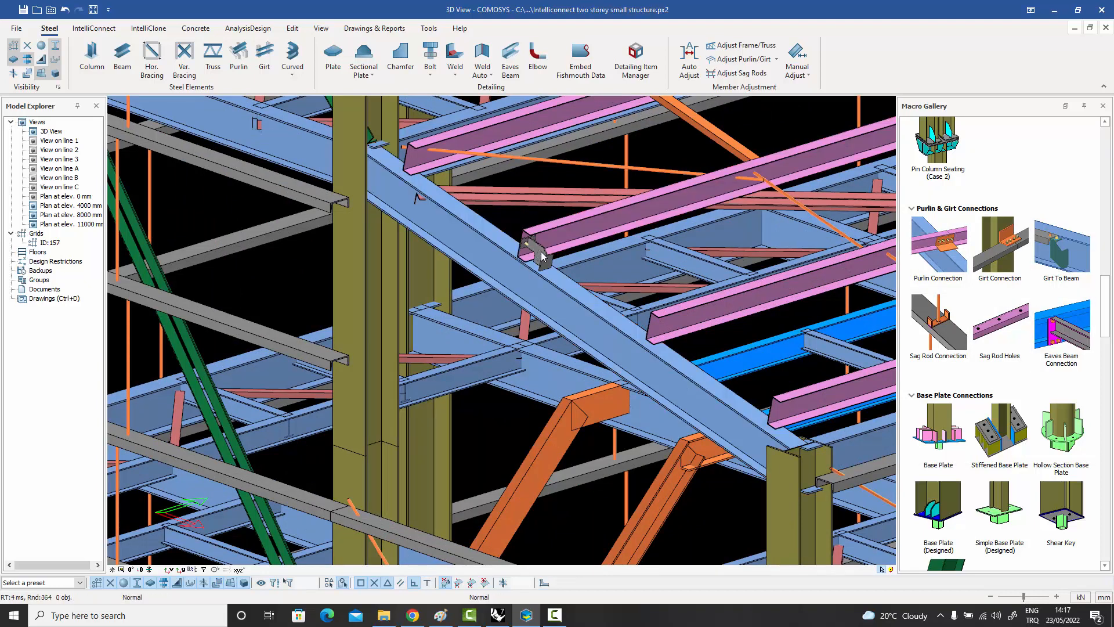
Set the new purlin connection's support type to Folded Plate Type.
click(541, 255)
double_click(542, 256)
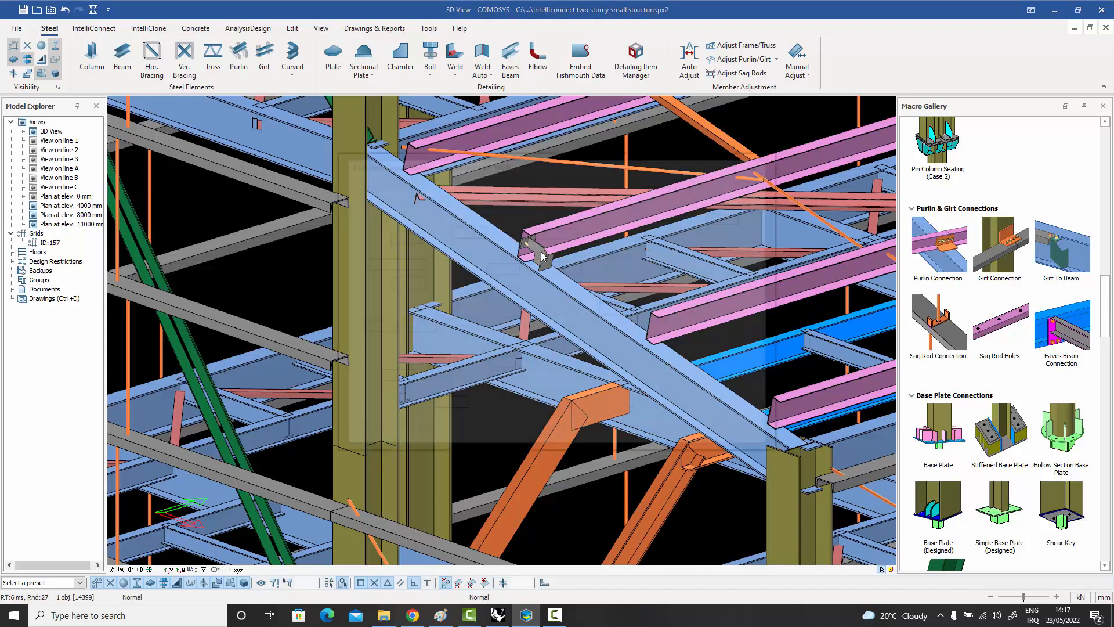
click(710, 398)
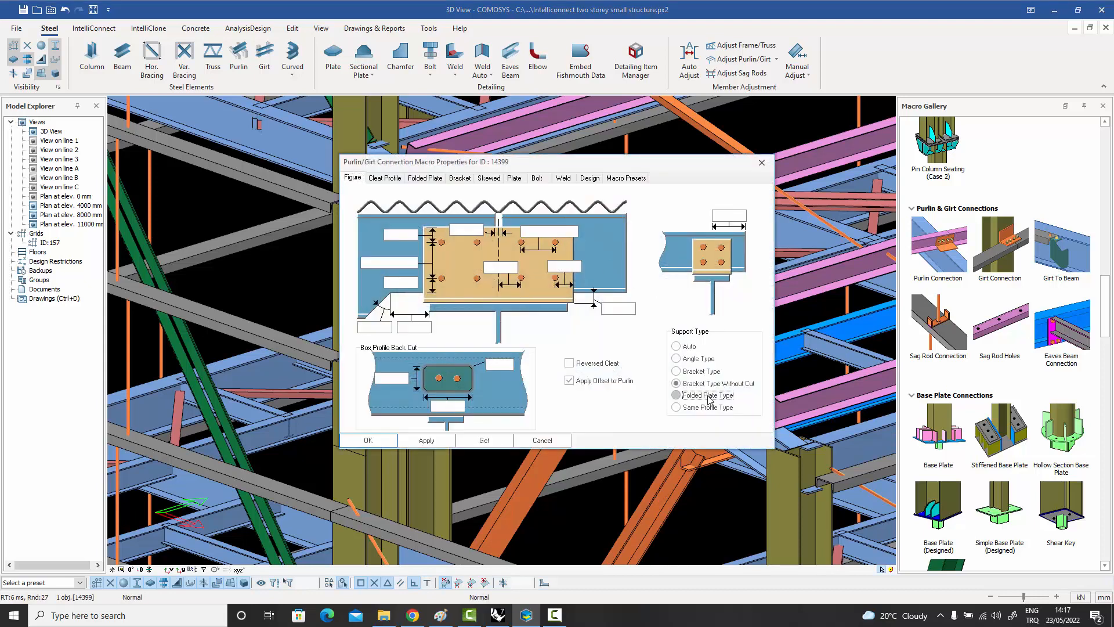
click(368, 440)
scroll(531, 251, up, 5)
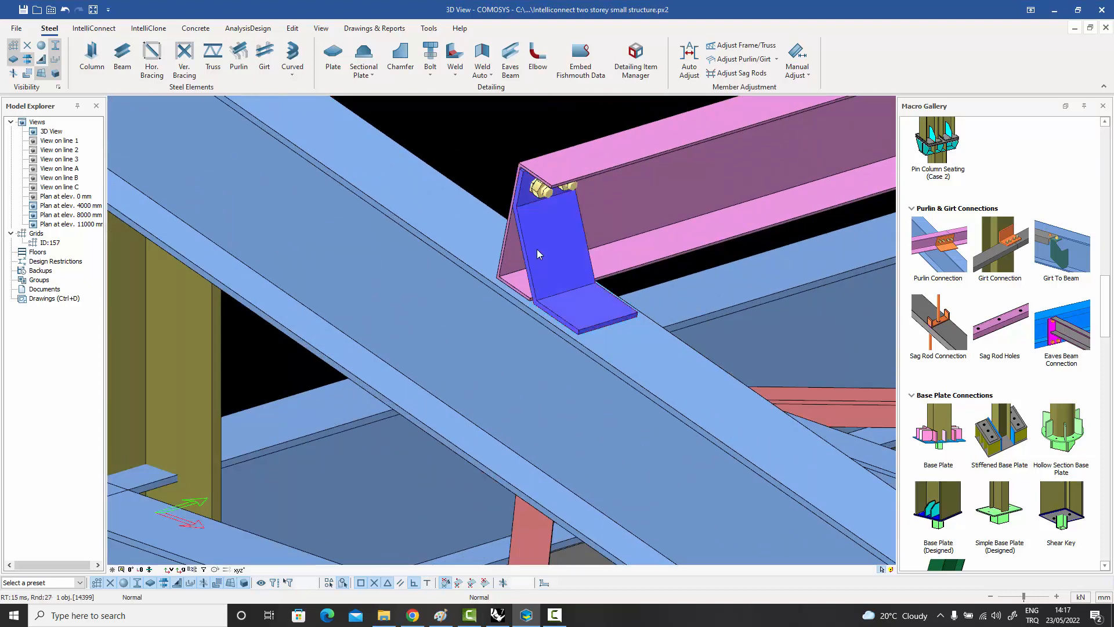
Change the purlin connection's support type to Angle Type.
double_click(537, 254)
click(695, 359)
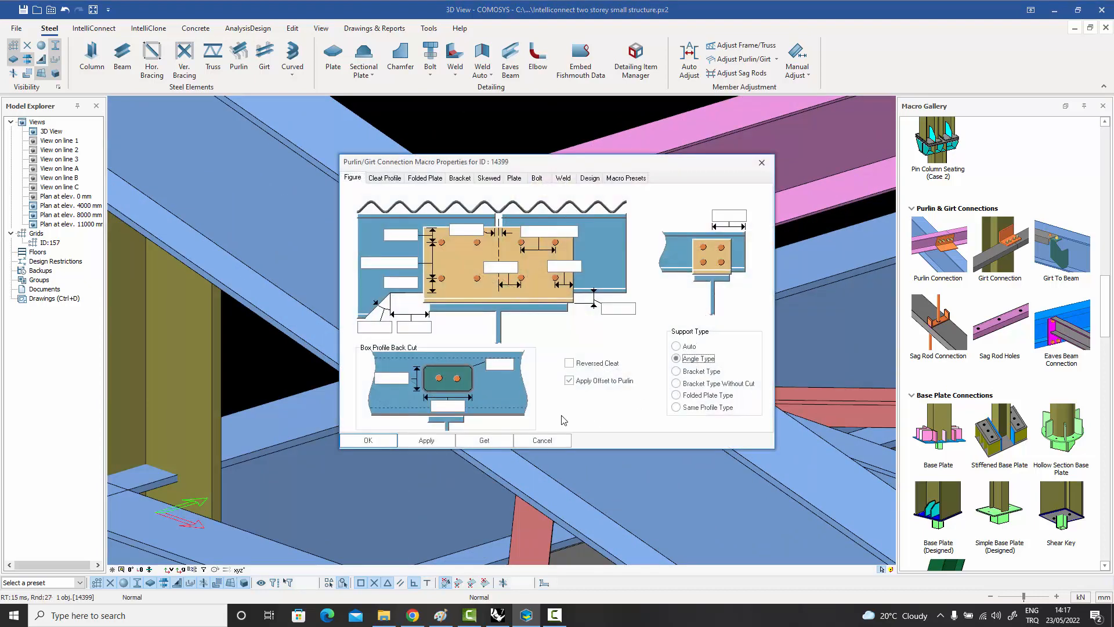
click(424, 441)
click(378, 441)
scroll(531, 335, down, 3)
middle_drag(530, 336, 615, 328)
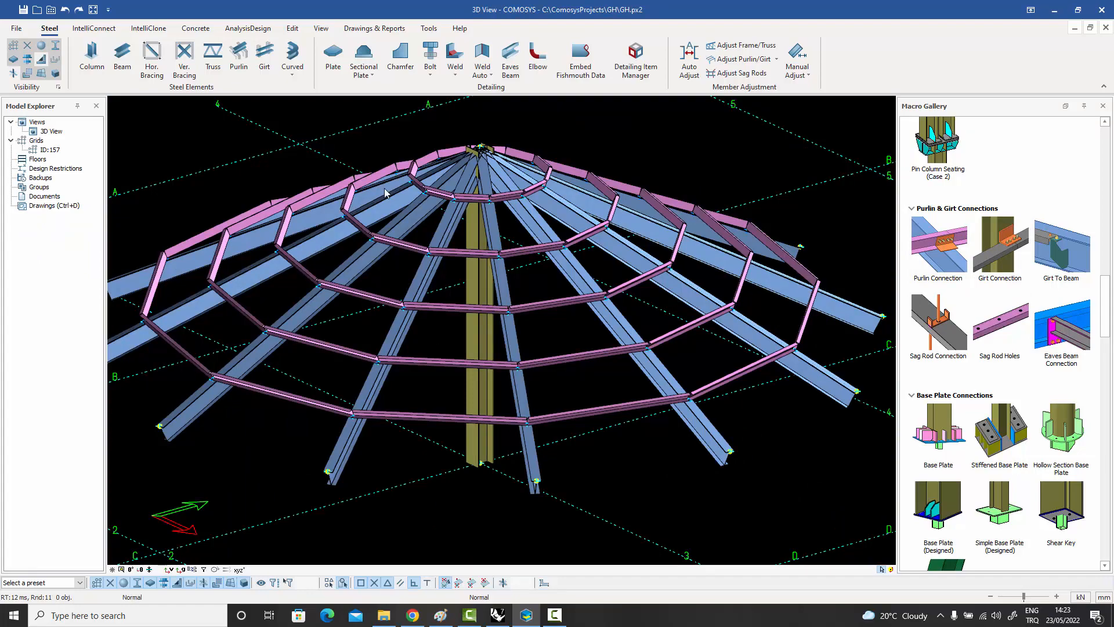
In the conical roof model GH.px2, create a Purlin Connection joining two angled purlins of the middle ring to their rafter.
mouse_move(661, 282)
middle_down()
mouse_move(711, 317)
mouse_move(728, 290)
mouse_move(658, 284)
middle_up()
scroll(609, 296, up, 5)
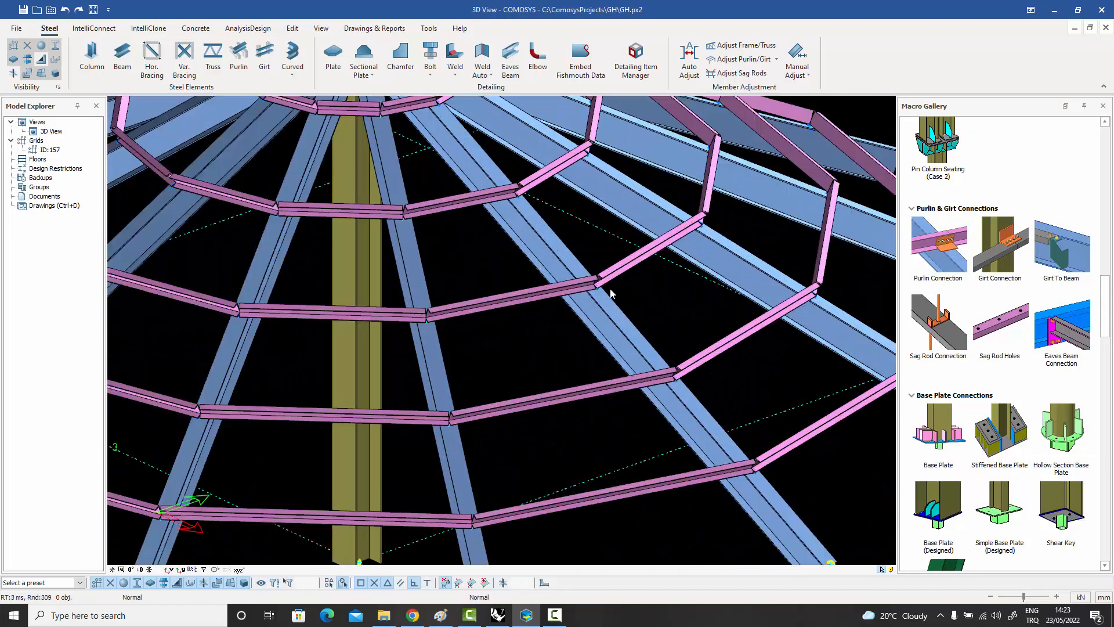
scroll(607, 292, up, 3)
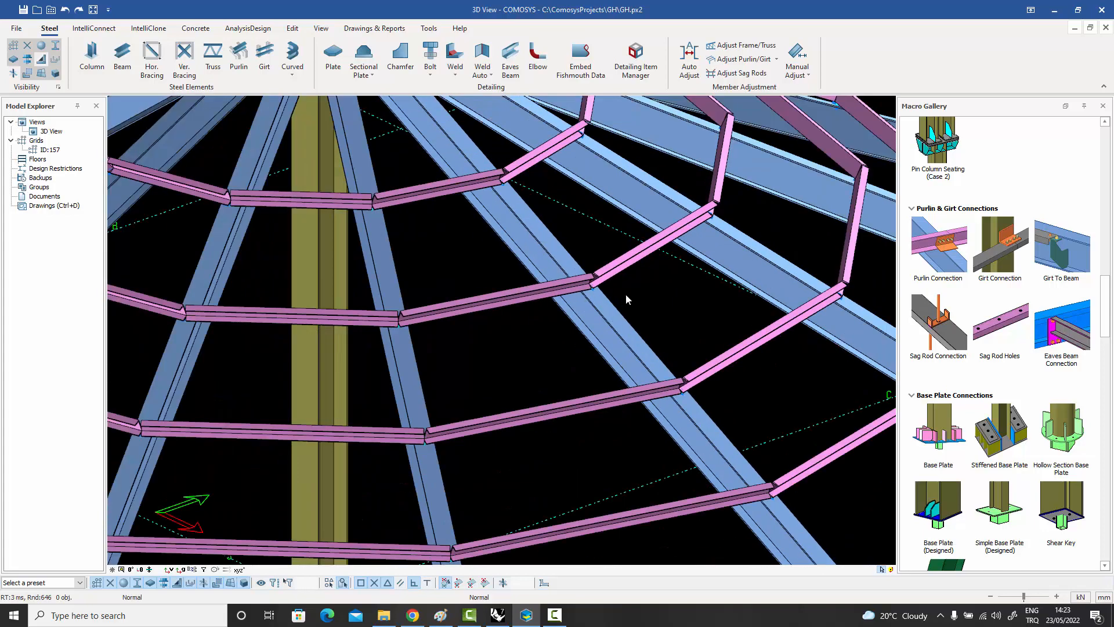
click(641, 257)
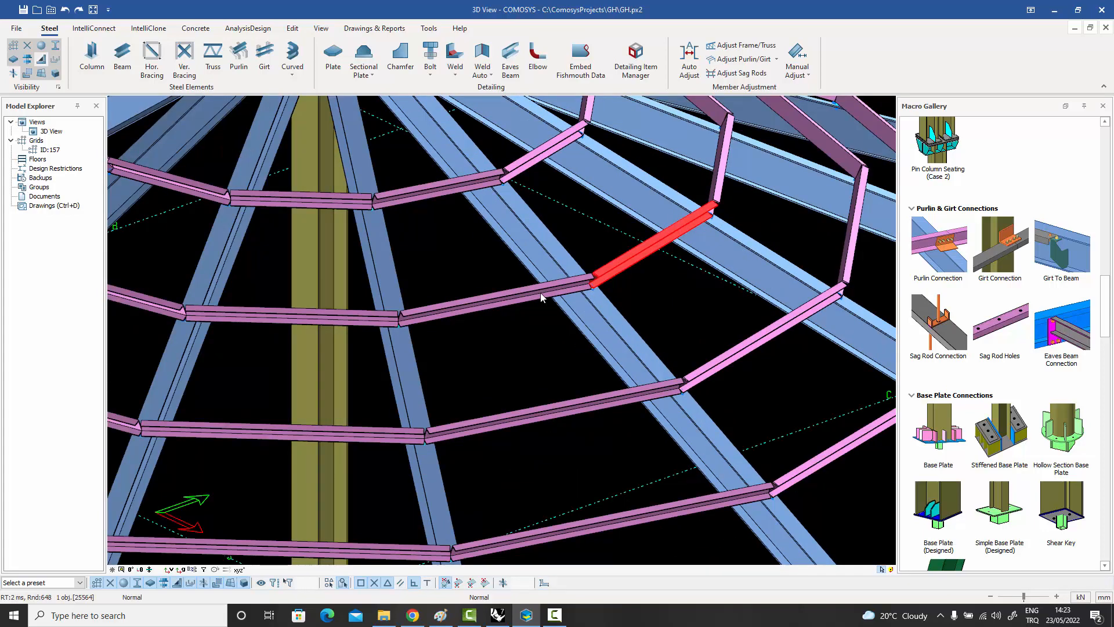
click(546, 292)
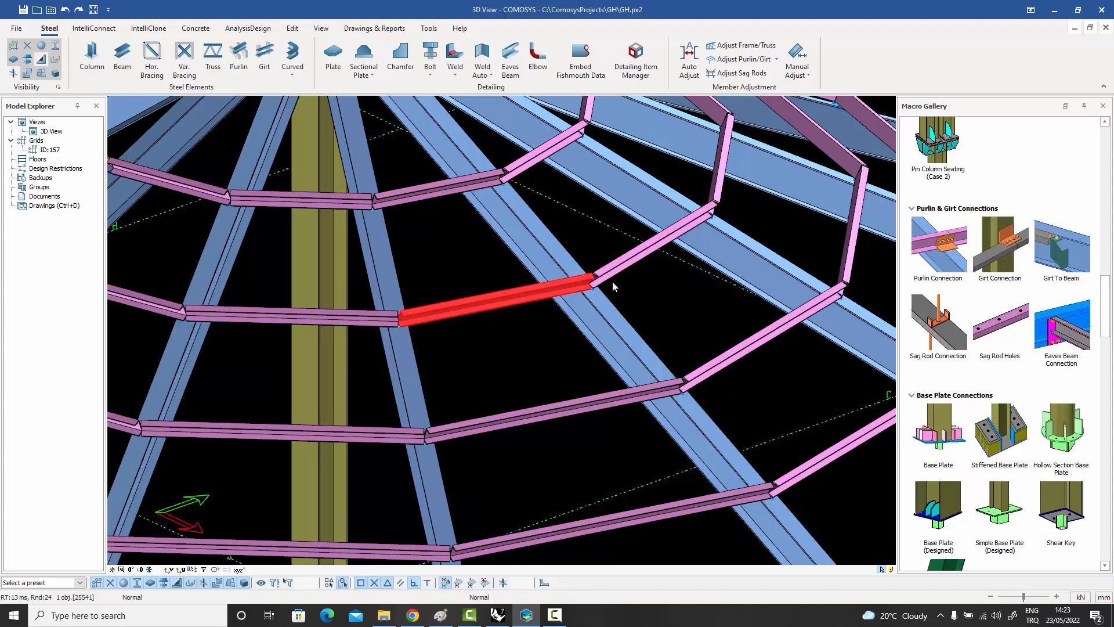
click(630, 289)
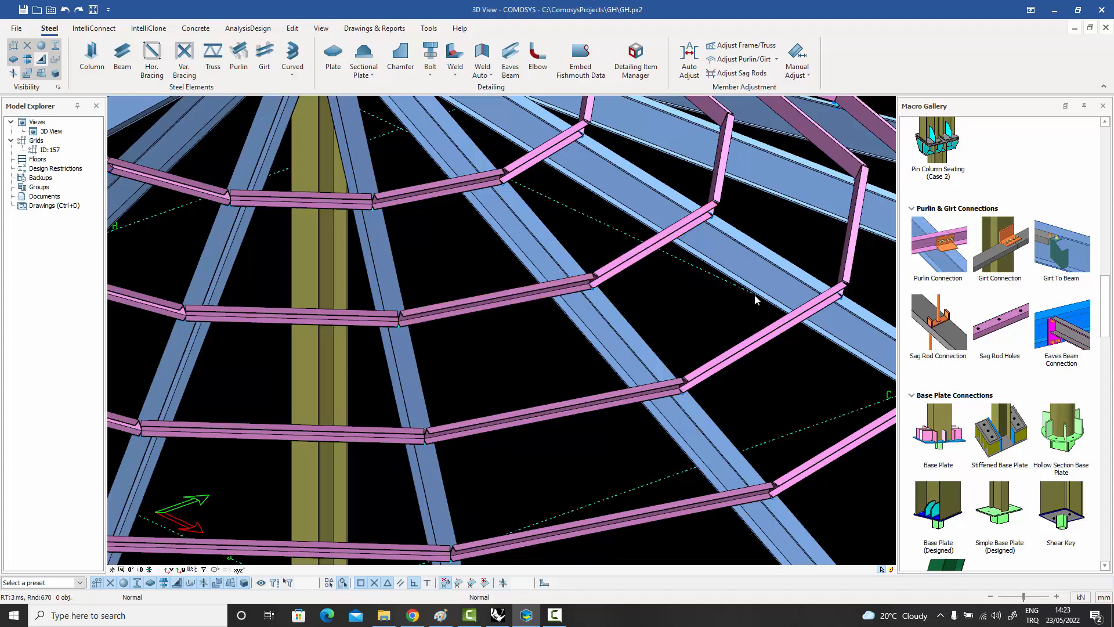
click(944, 251)
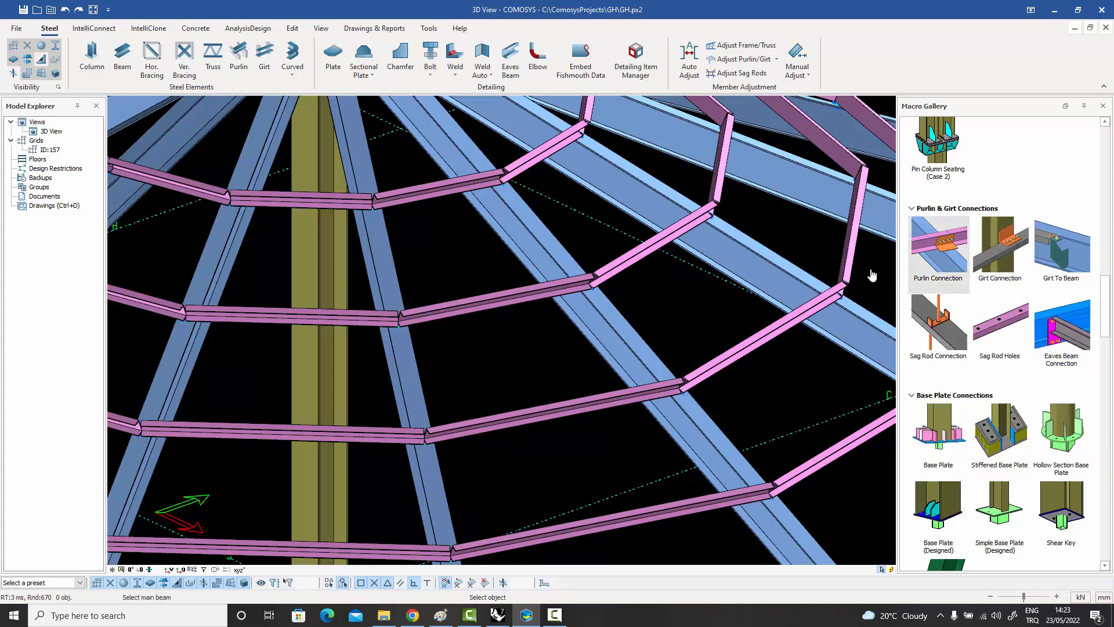
click(593, 306)
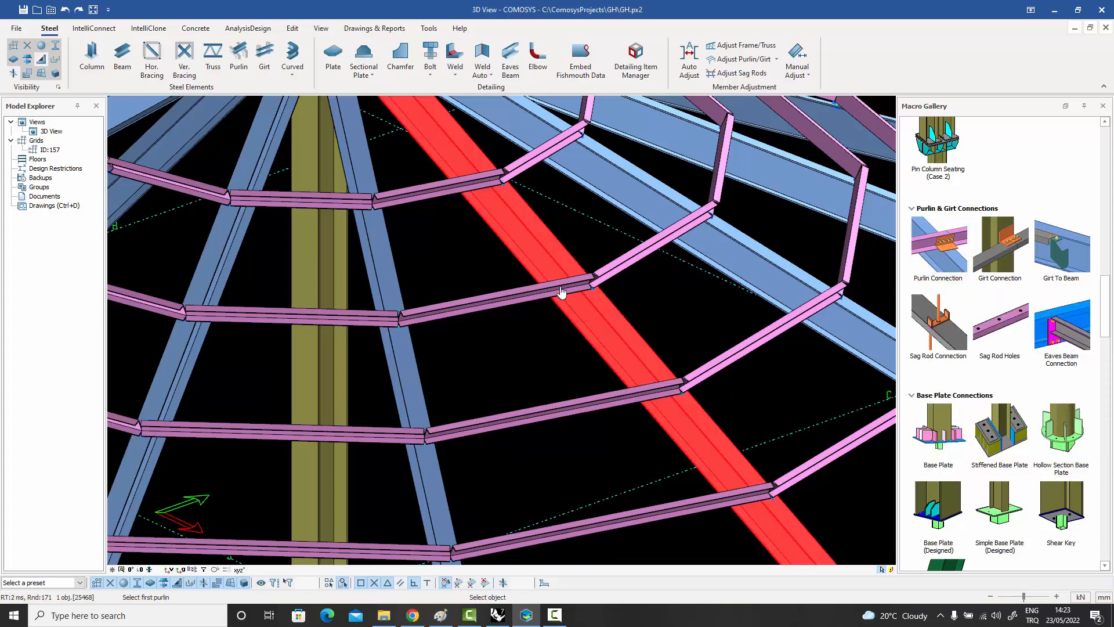
click(561, 291)
key(Escape)
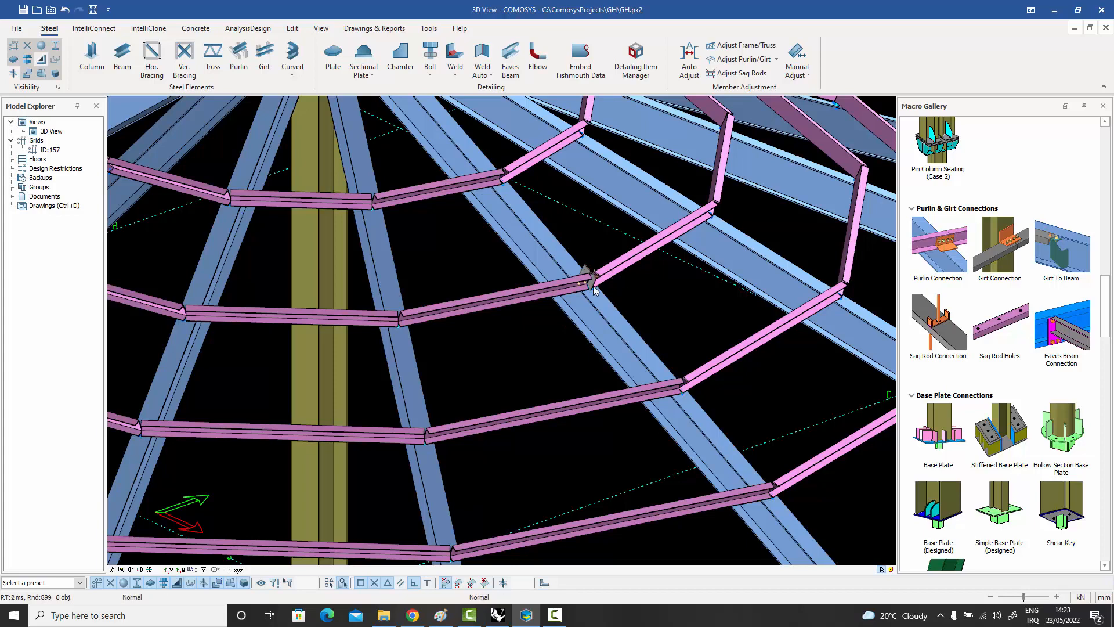
Examine the skewed purlin connection's plates and bolts from both sides of the rafter.
scroll(593, 285, up, 8)
click(595, 280)
middle_drag(603, 276, 488, 299)
middle_drag(562, 304, 159, 158)
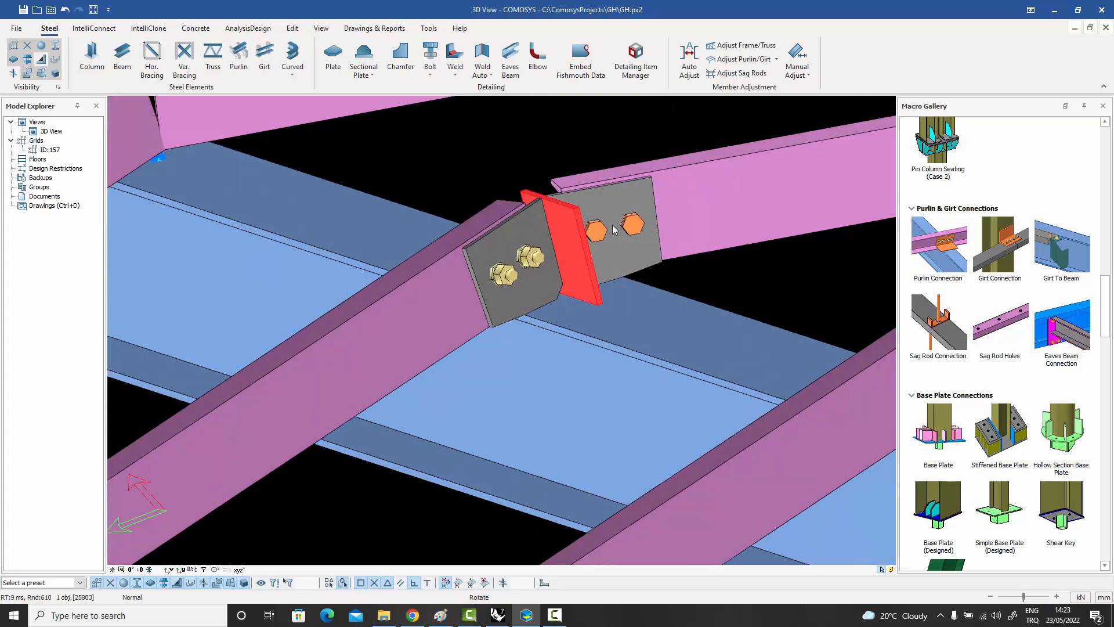
middle_drag(615, 230, 706, 258)
scroll(626, 252, down, 5)
click(705, 259)
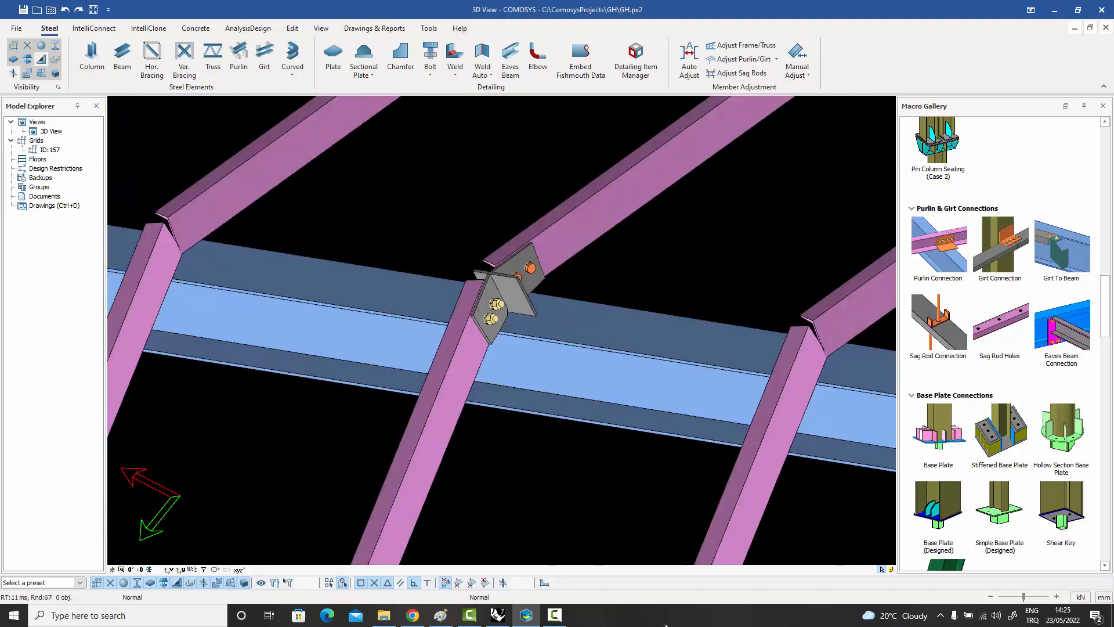
Copy-rotate the purlin connection around the roof with an angle of 30 and a copy count of 11.
click(524, 304)
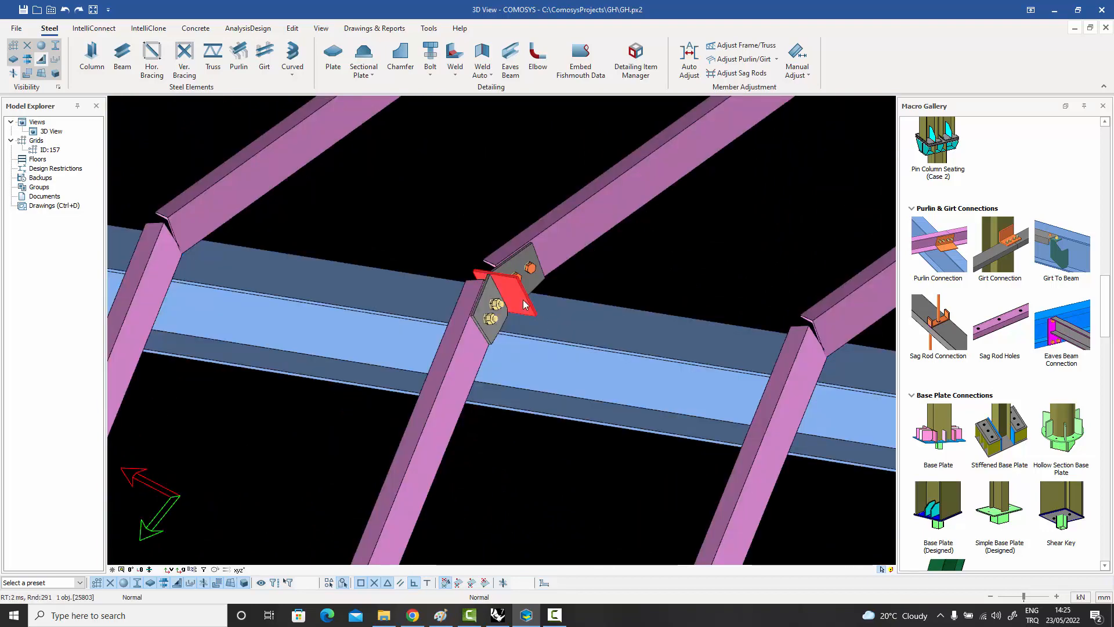
right_click(524, 304)
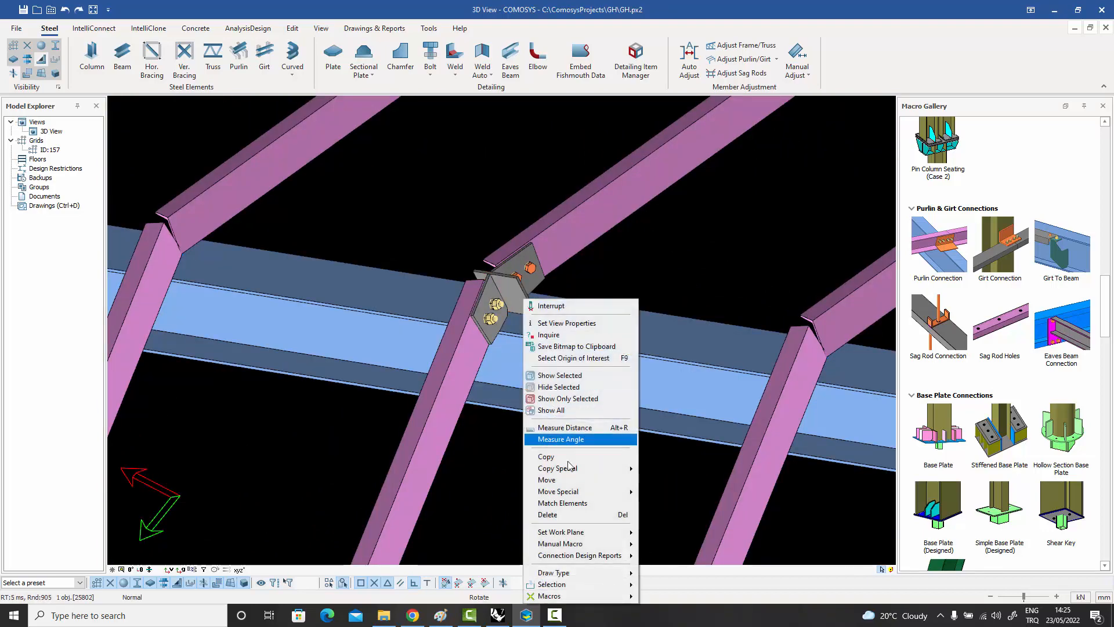
mouse_move(577, 468)
click(660, 479)
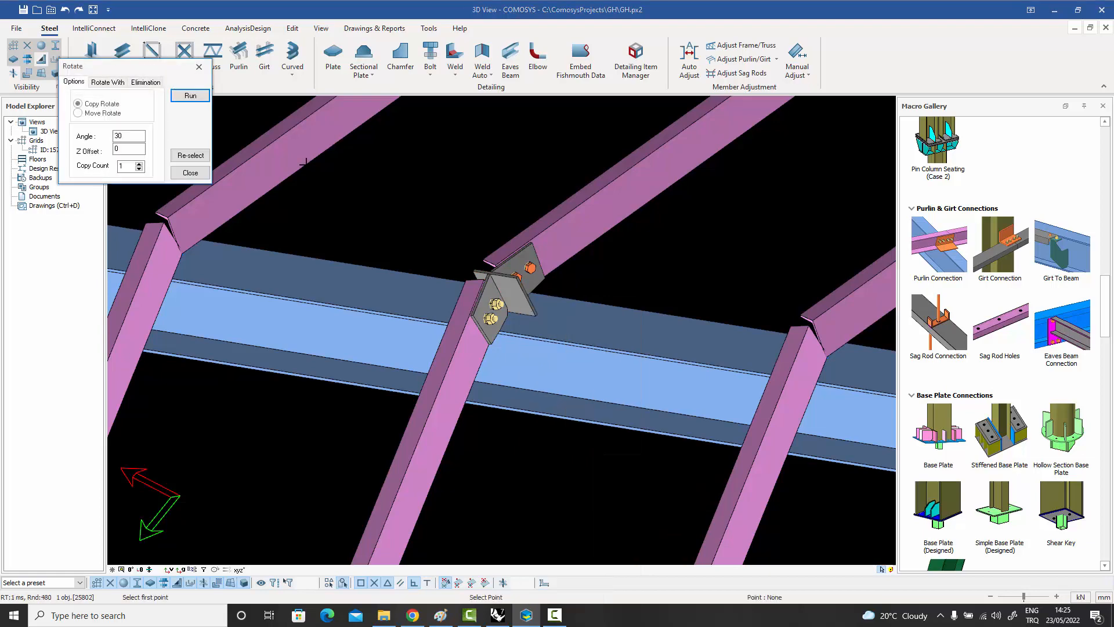
scroll(602, 267, down, 9)
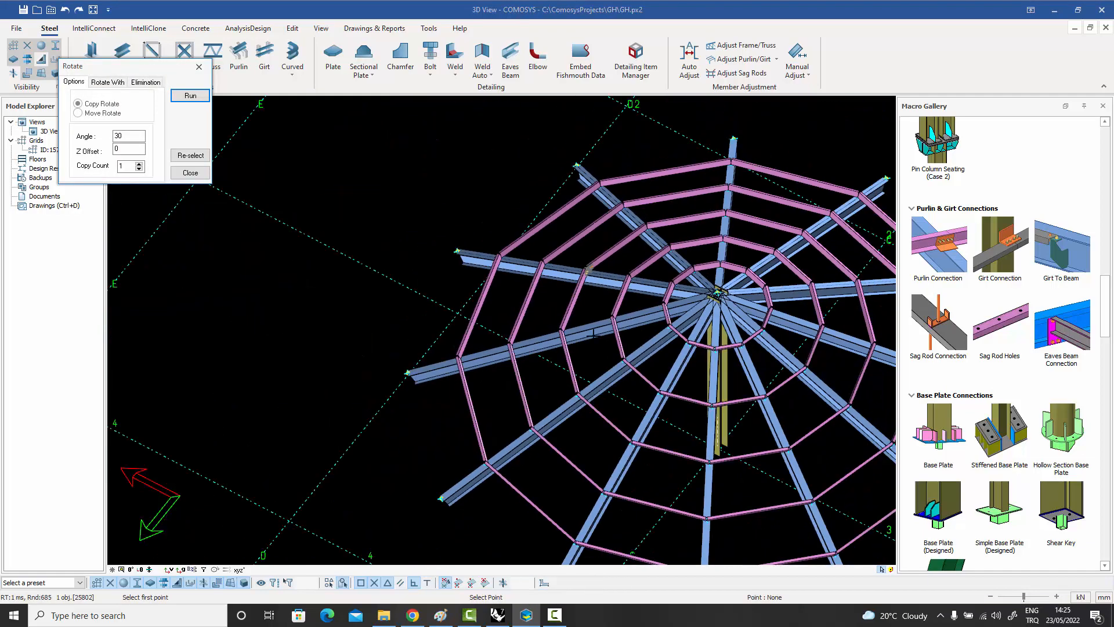
click(127, 165)
click(190, 96)
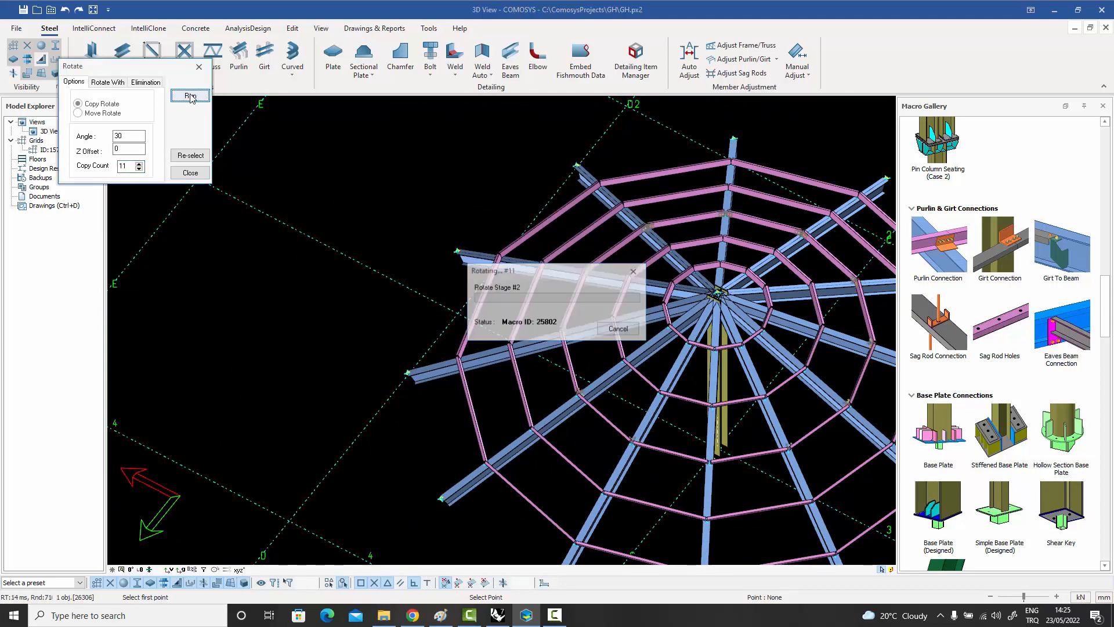
scroll(557, 337, up, 3)
scroll(557, 337, down, 2)
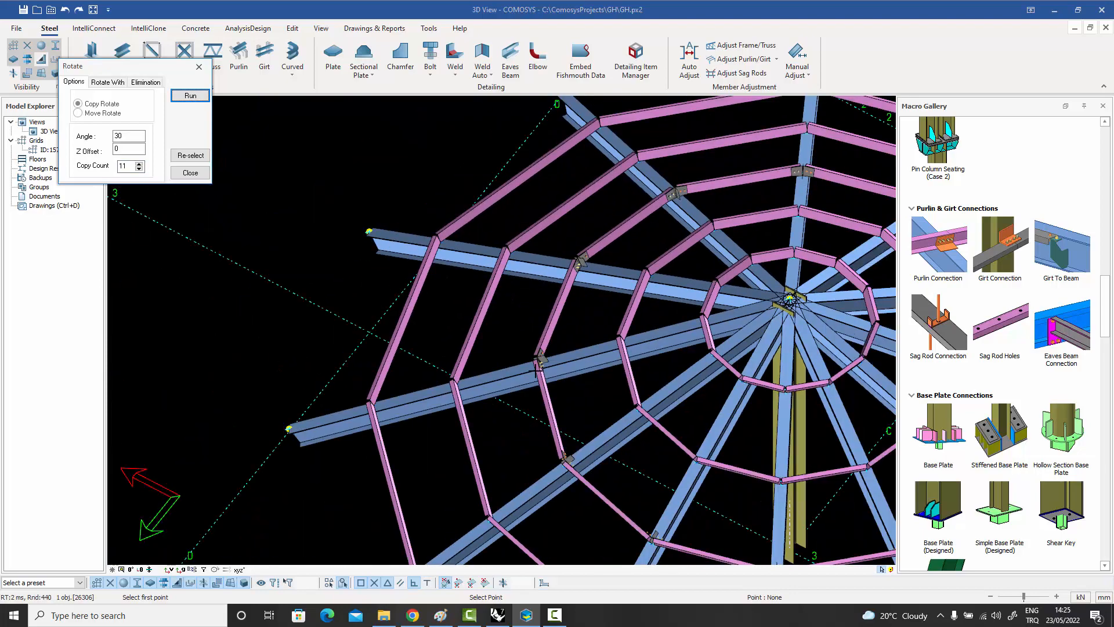
scroll(551, 345, up, 5)
scroll(548, 337, up, 1)
scroll(601, 363, up, 4)
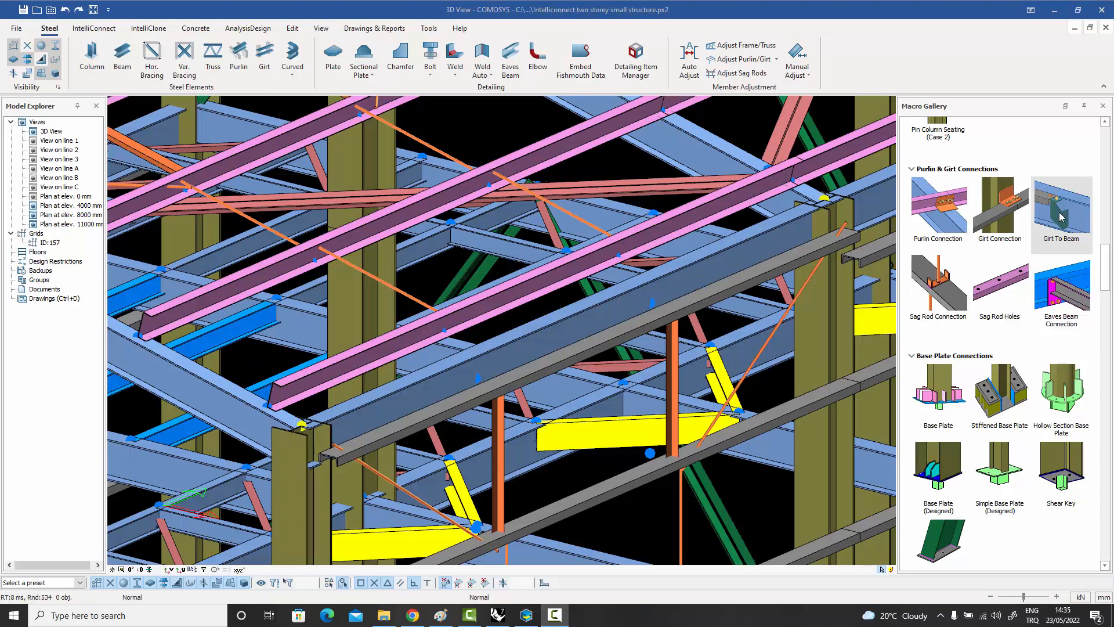
In the two-storey structure, create a Girt To Beam connection between the edge beam and the girt beneath it, near the lower column.
click(1060, 217)
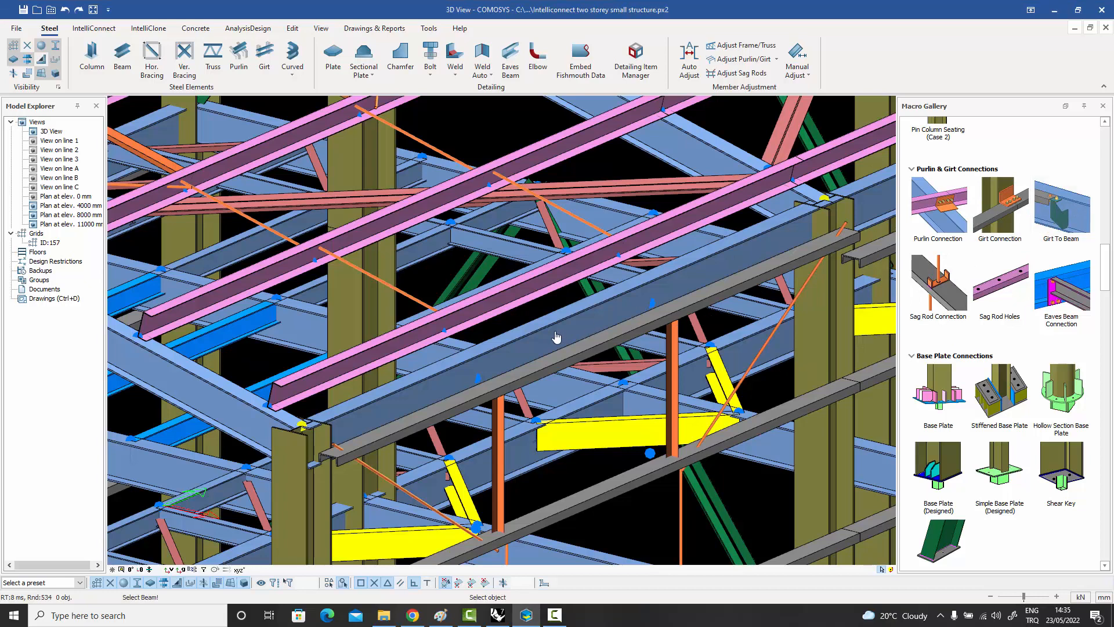
click(577, 355)
click(578, 357)
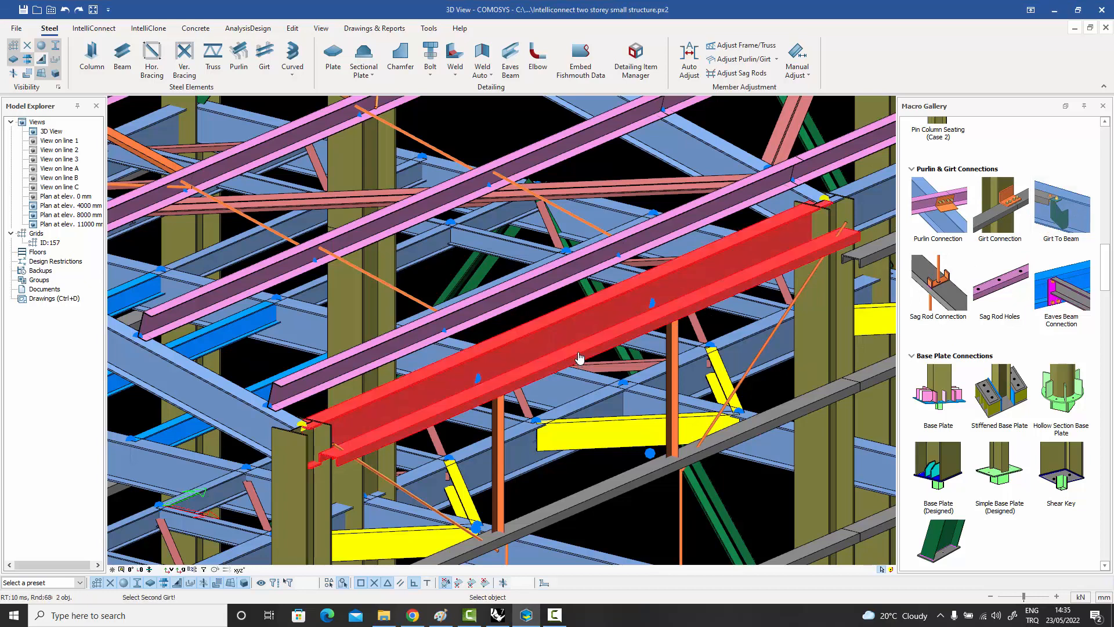
click(579, 358)
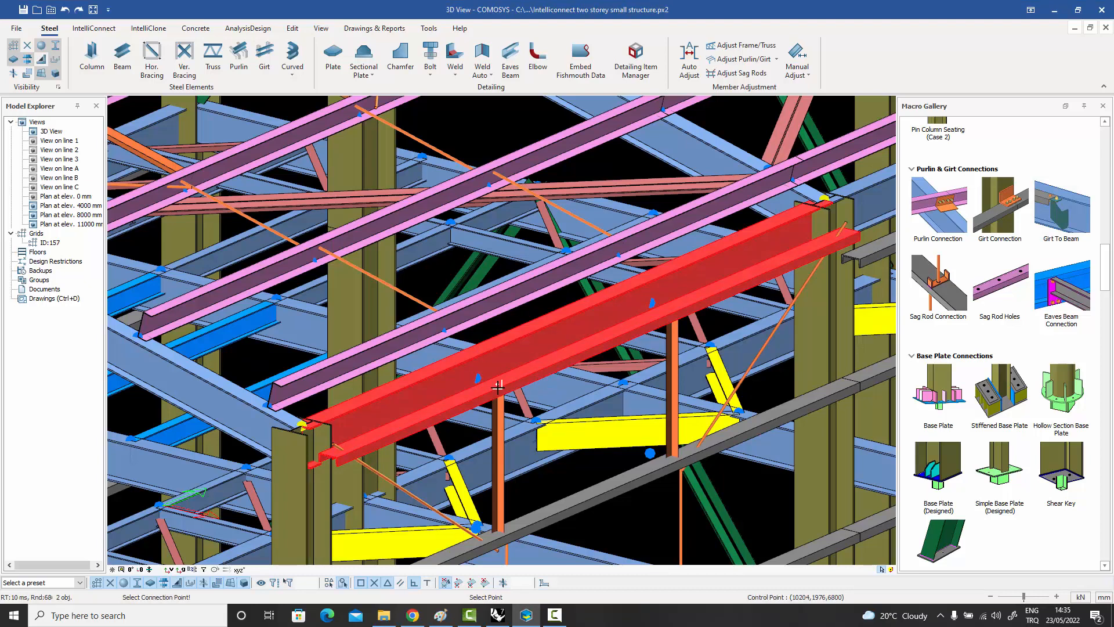
click(476, 396)
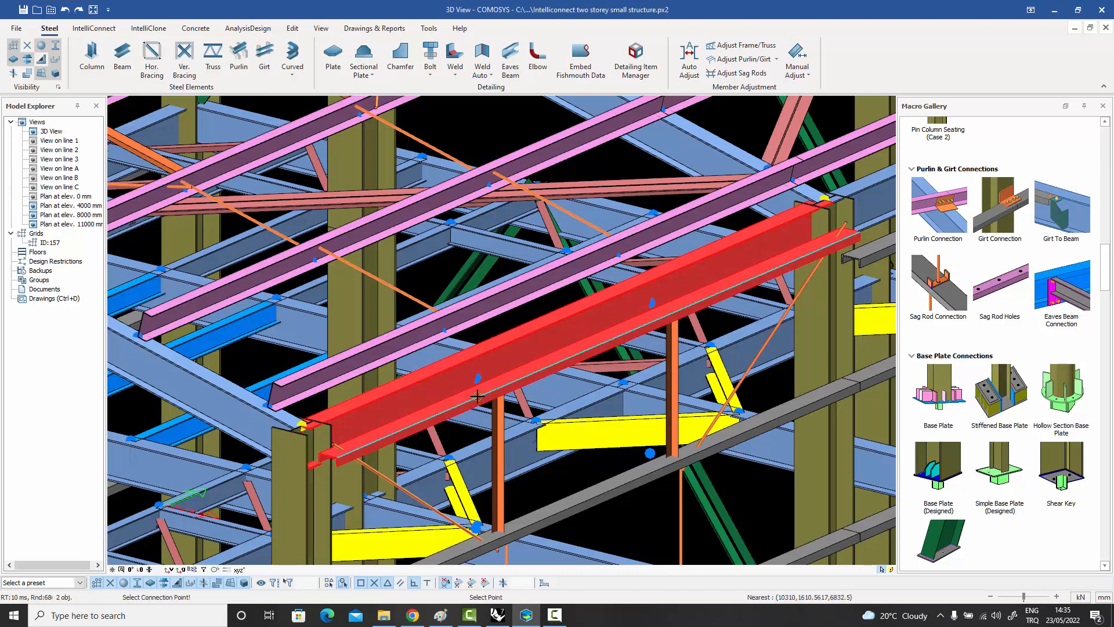
scroll(479, 402, up, 3)
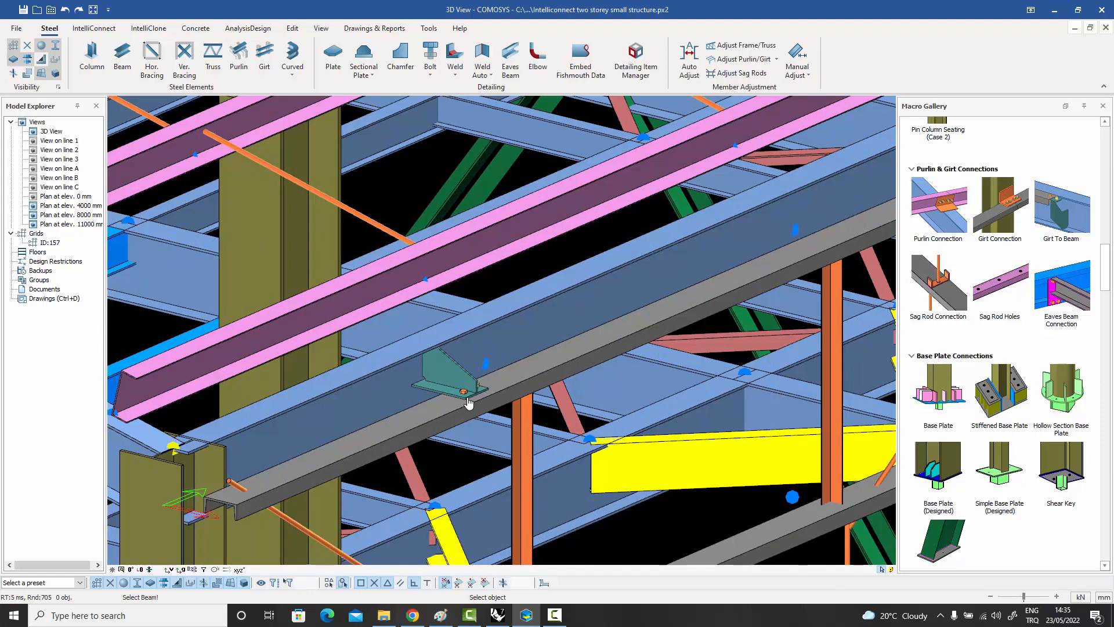
Add a second Girt To Beam connection between the same edge beam and girt, near the bay's other column.
scroll(469, 402, down, 4)
scroll(570, 352, up, 2)
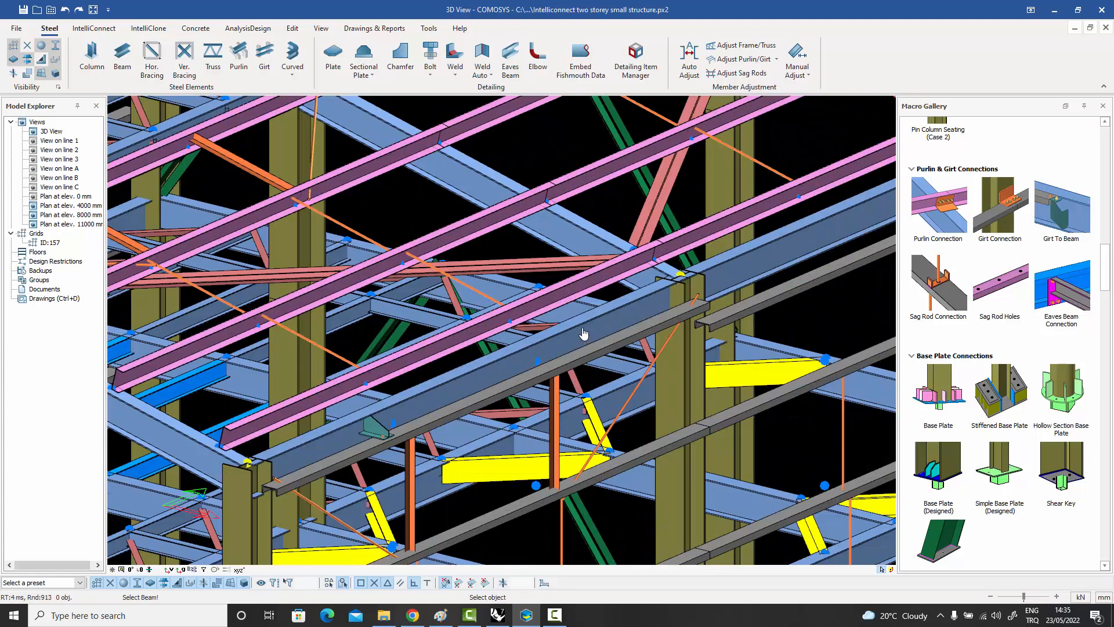
click(596, 329)
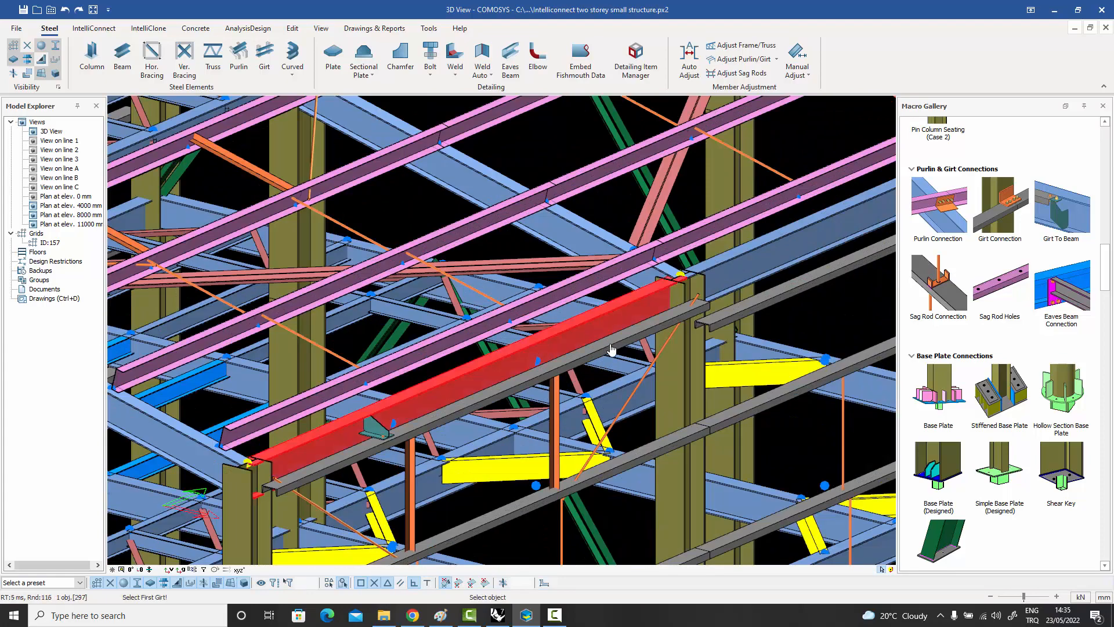
click(611, 348)
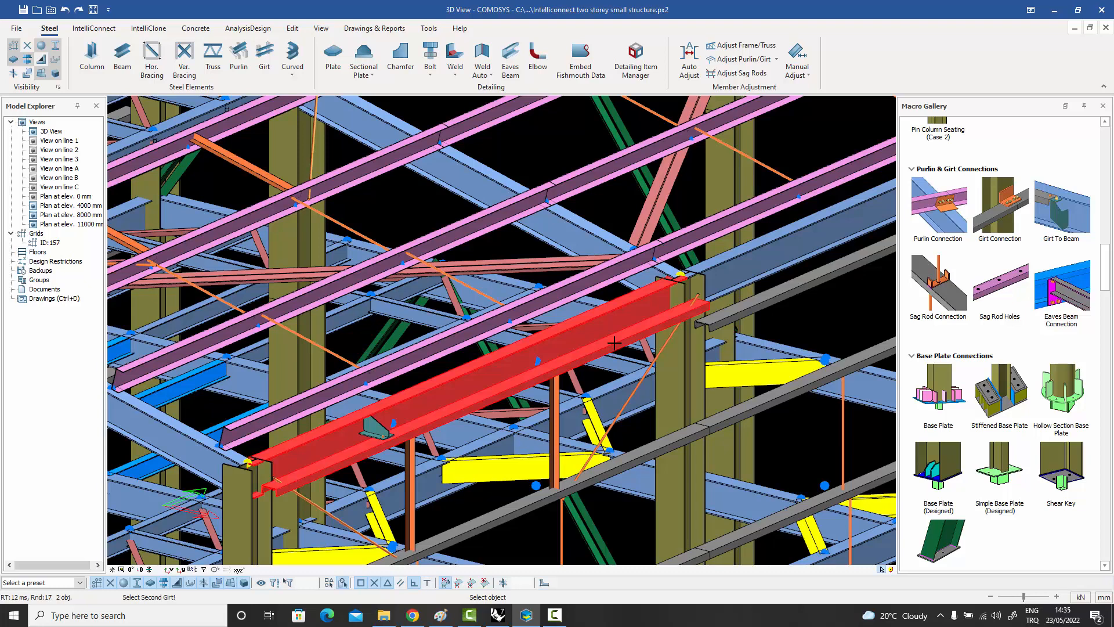
click(611, 344)
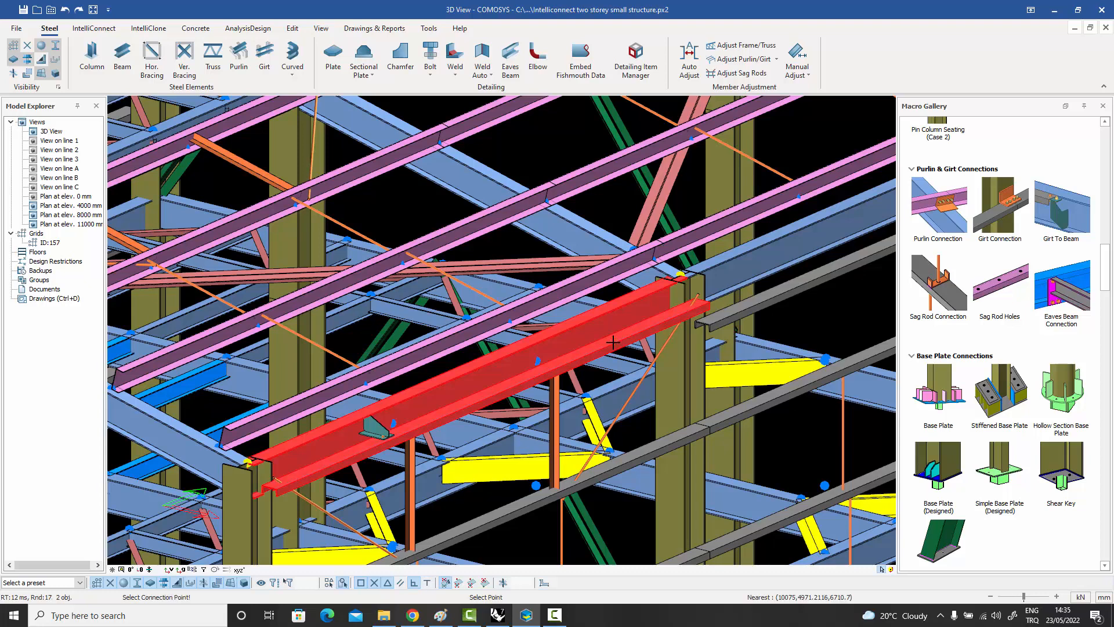
click(612, 343)
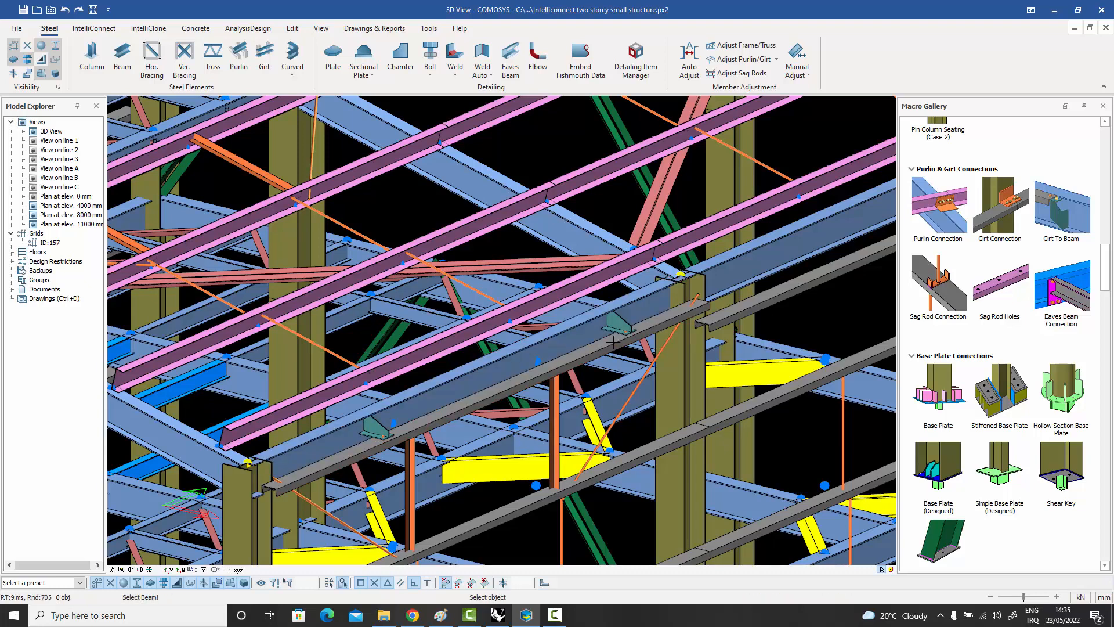
Create a Girt To Beam connection in the adjacent bay, joining its edge beam to the lower-set girt at the girt's midpoint.
scroll(709, 323, down, 5)
scroll(775, 295, up, 6)
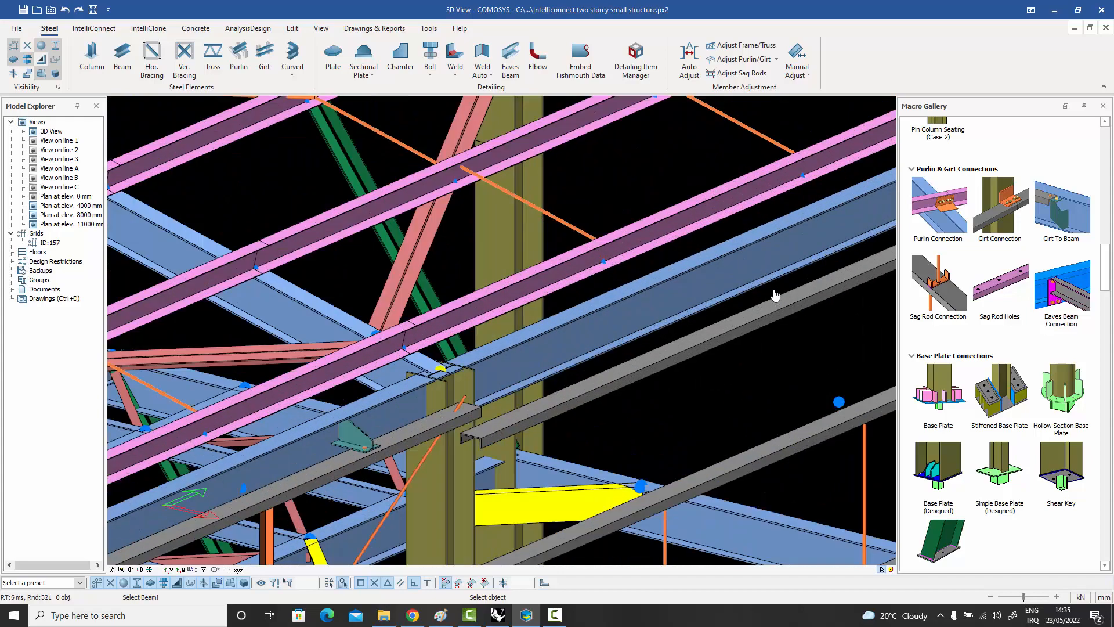
click(768, 302)
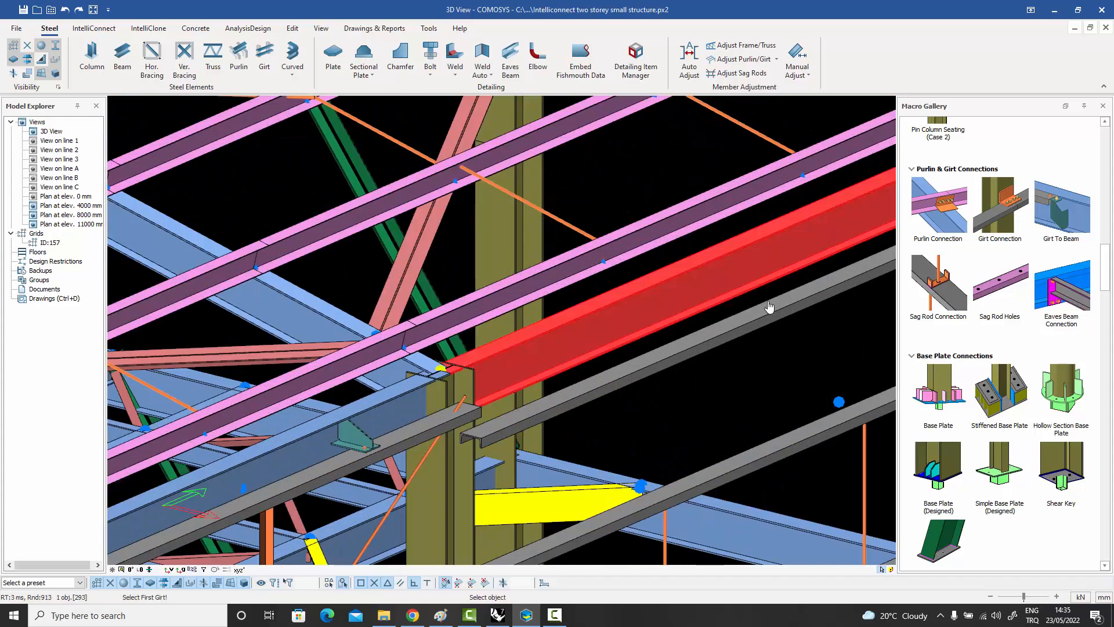
click(773, 316)
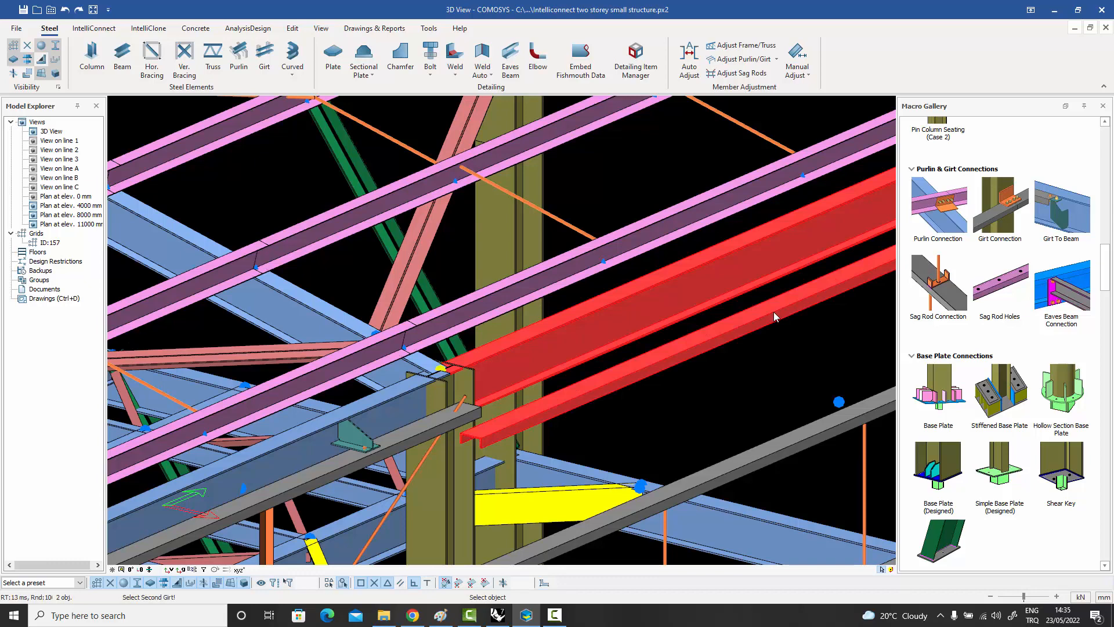
right_click(778, 314)
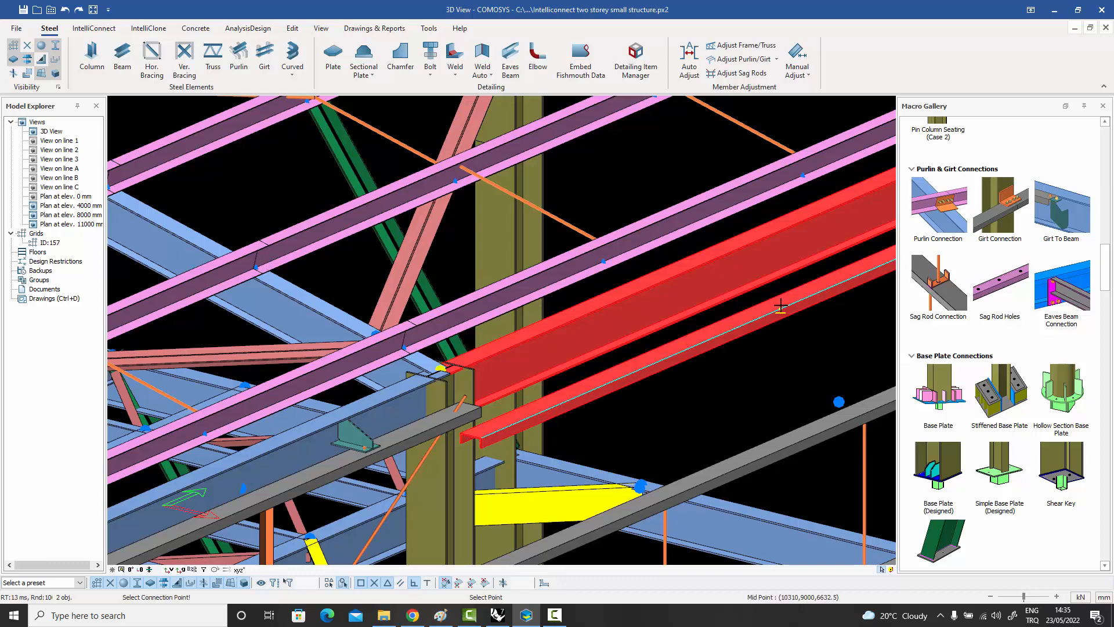
click(781, 306)
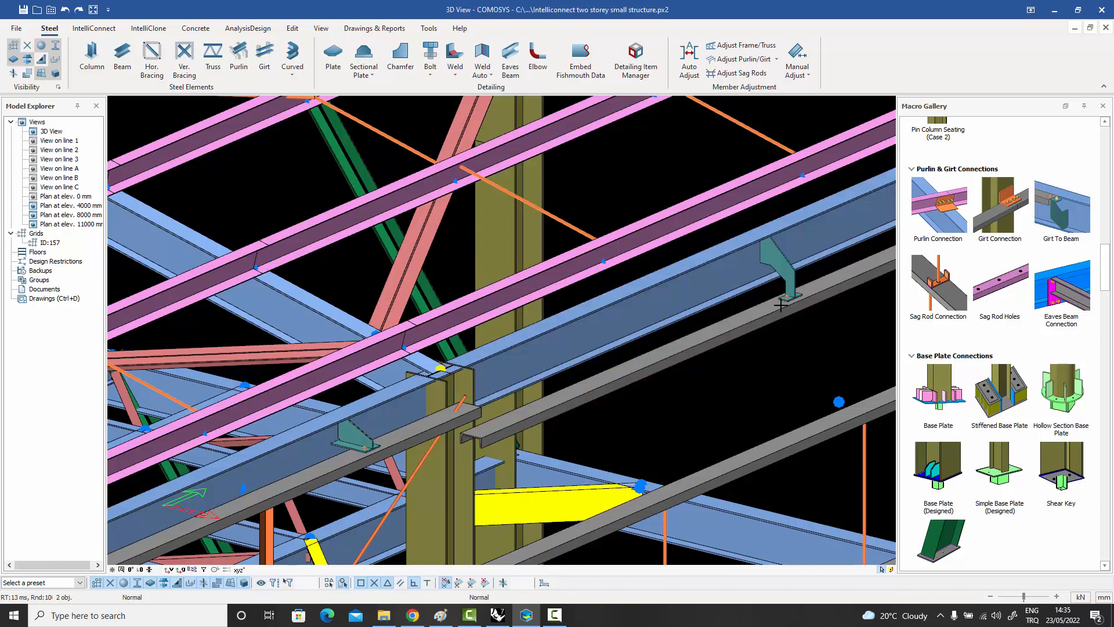
key(Escape)
scroll(778, 288, up, 3)
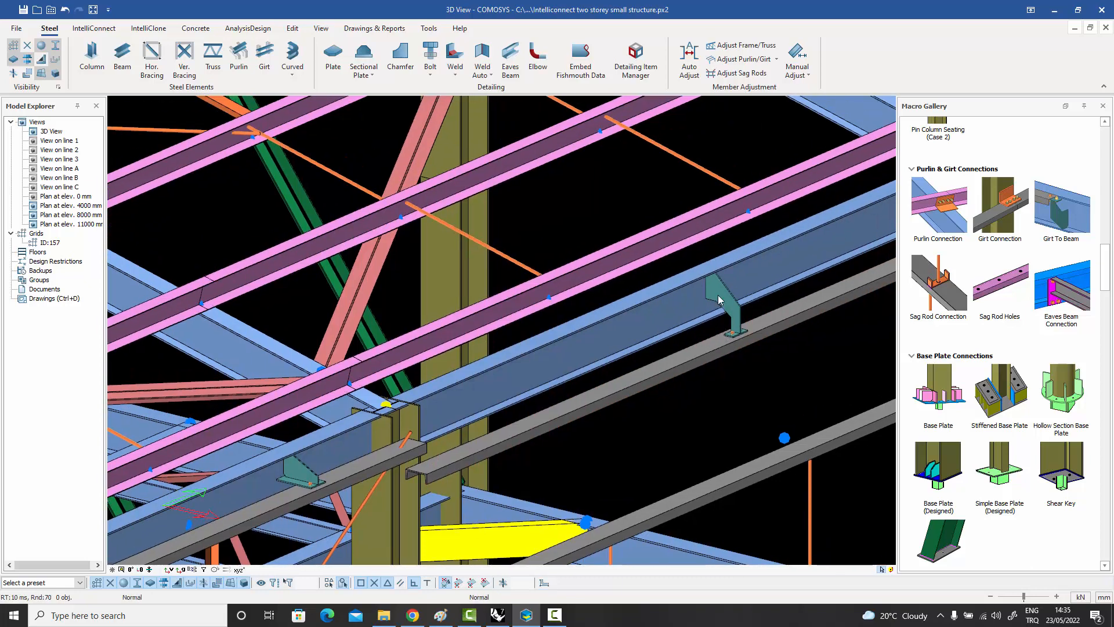
scroll(746, 326, up, 2)
scroll(745, 321, down, 6)
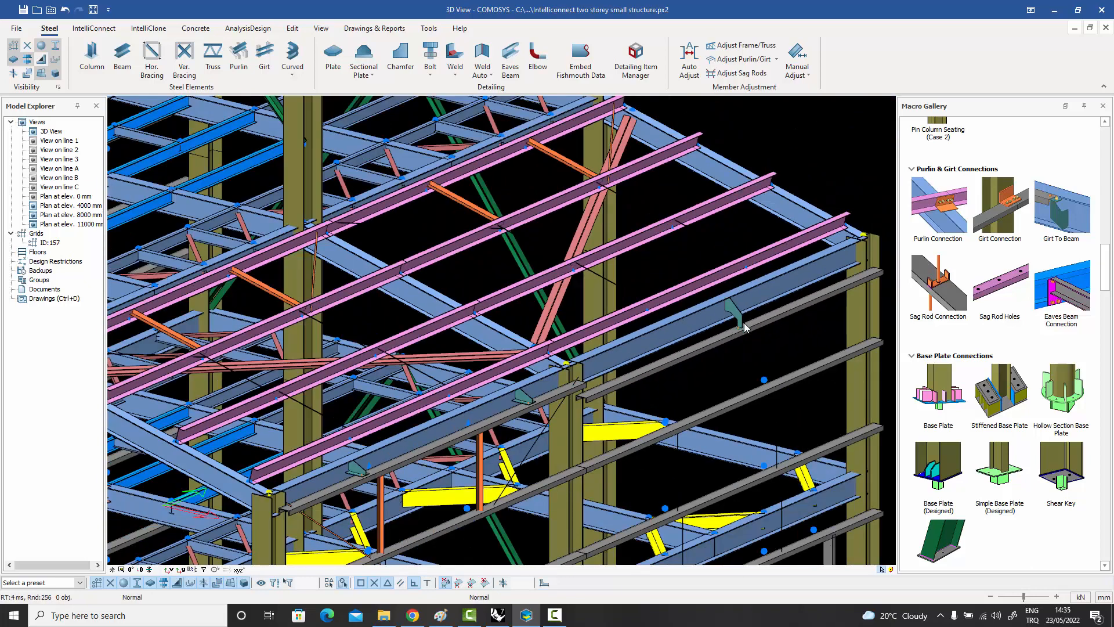
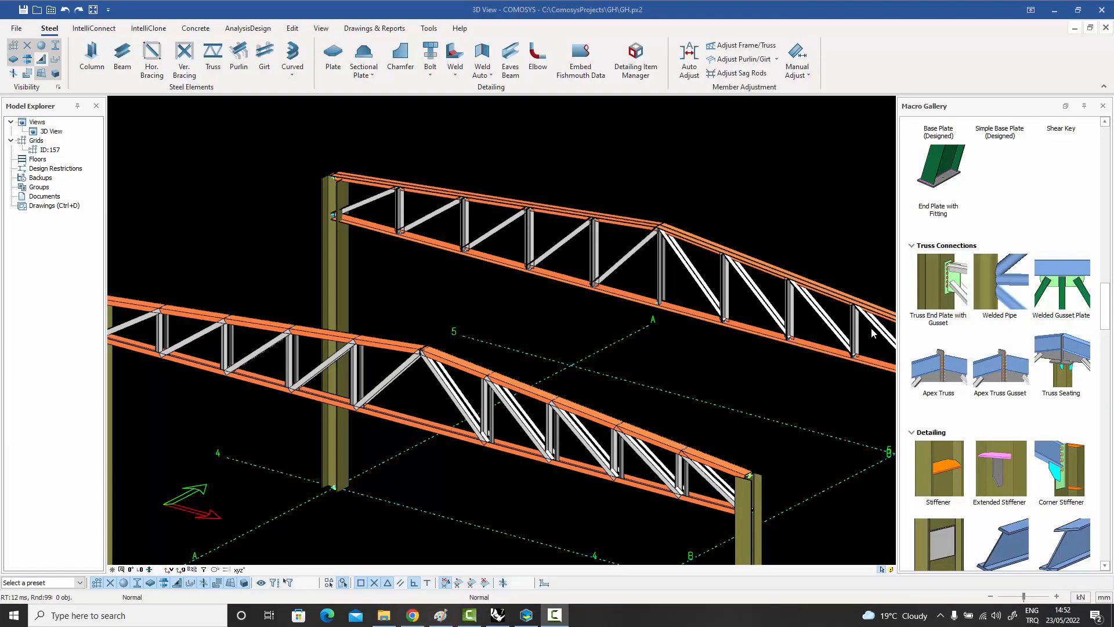
Create a Welded Gusset Plate on the rear truss's bottom chord, joining the diagonal that rises to the apex and its adjacent vertical.
middle_drag(871, 329, 871, 317)
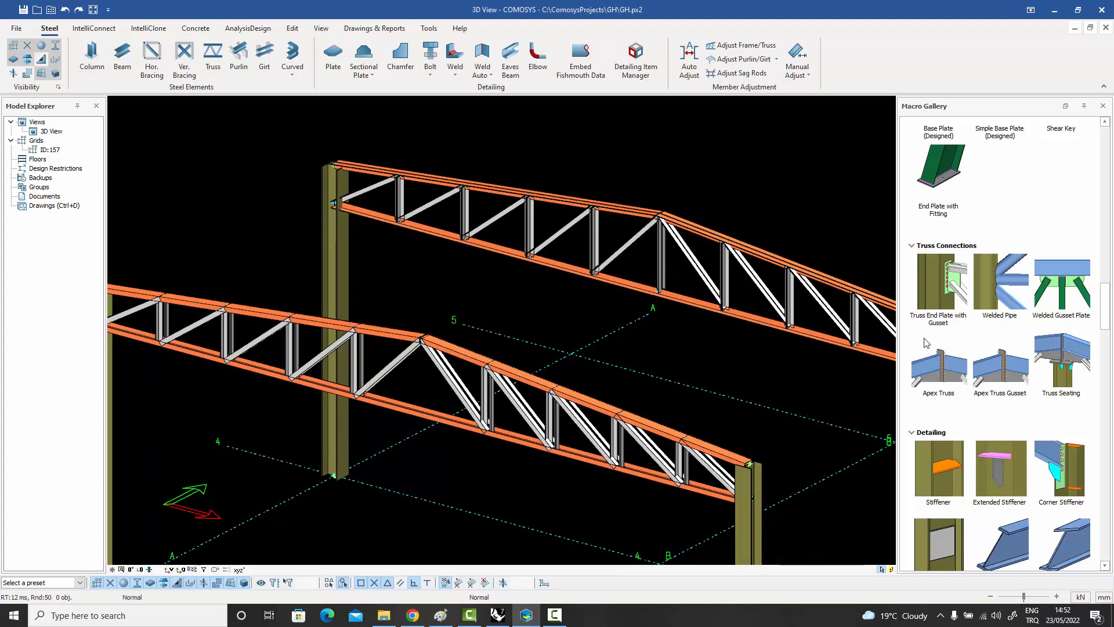
click(1066, 284)
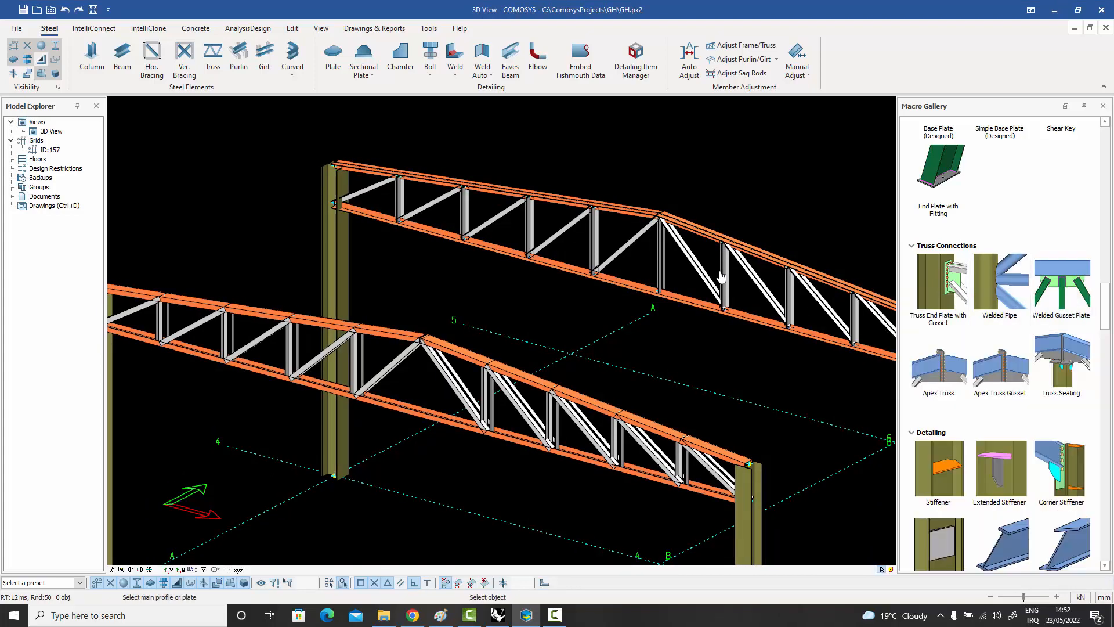
scroll(604, 268, up, 4)
click(574, 303)
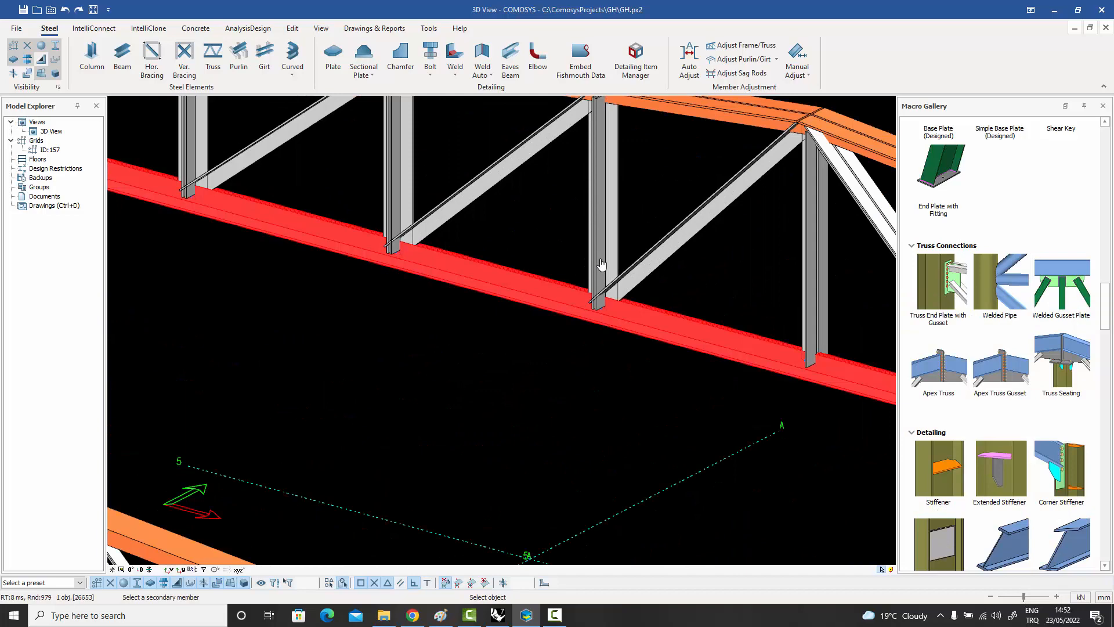
click(601, 264)
click(650, 273)
key(Return)
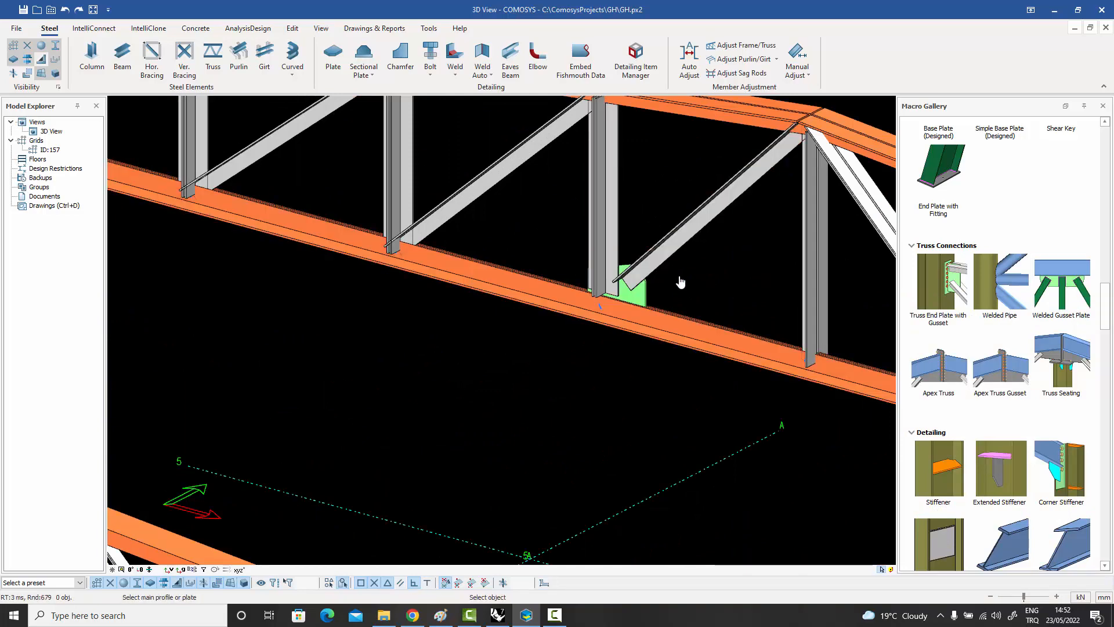
Add a second Welded Gusset Plate at the next bottom-chord node toward the column, joining that node's vertical and diagonal.
scroll(658, 330, down, 3)
click(508, 281)
click(488, 243)
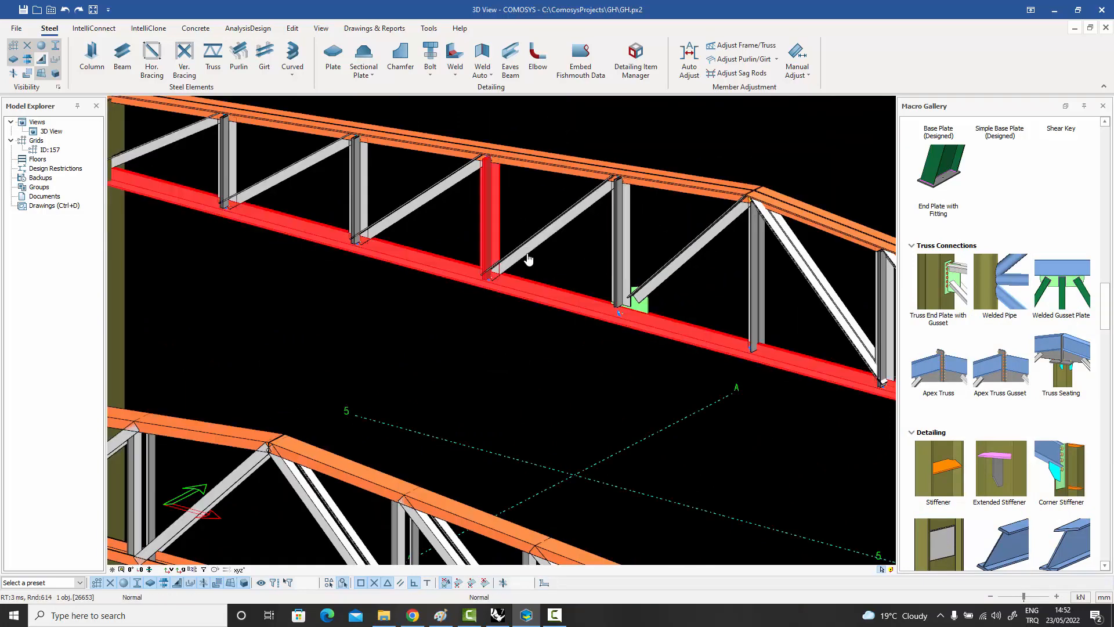
click(540, 258)
key(Return)
scroll(644, 299, up, 4)
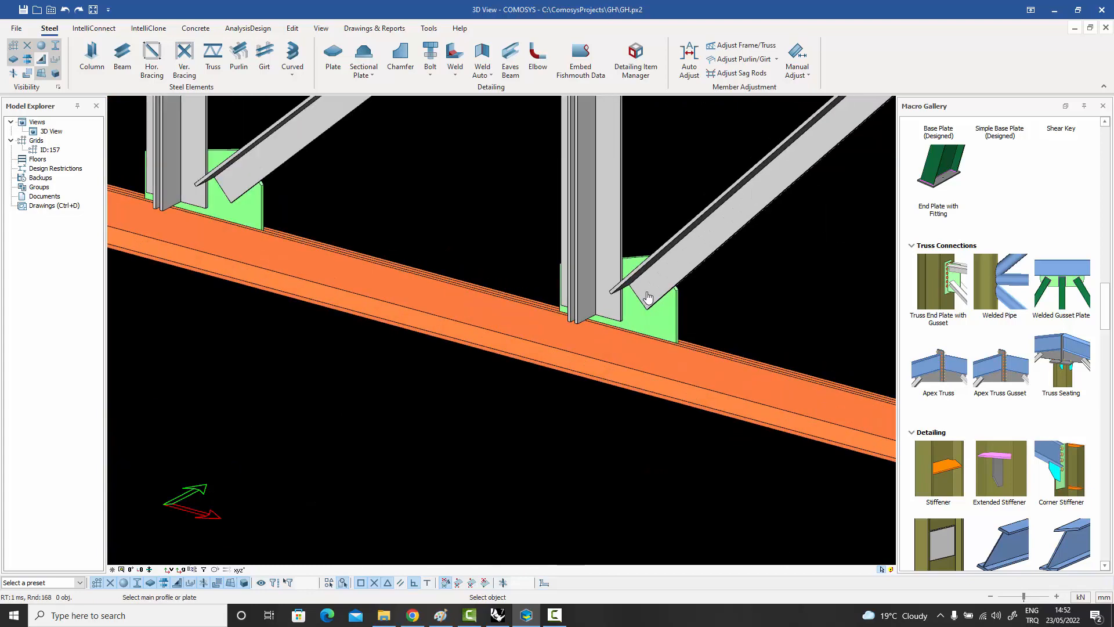
scroll(648, 297, up, 3)
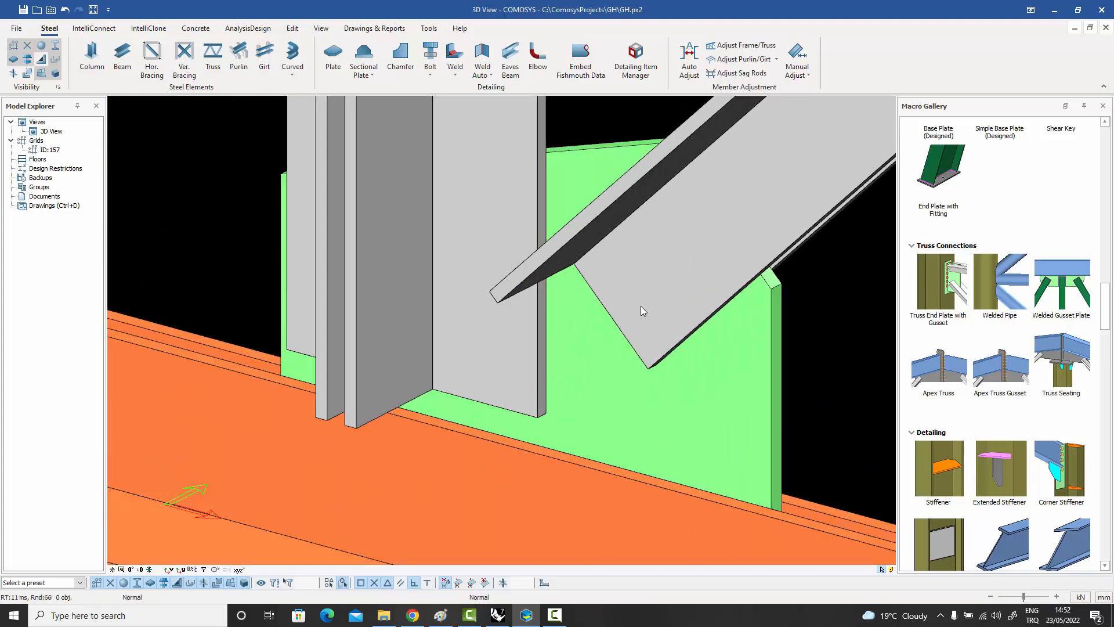
scroll(641, 307, down, 4)
scroll(632, 308, down, 2)
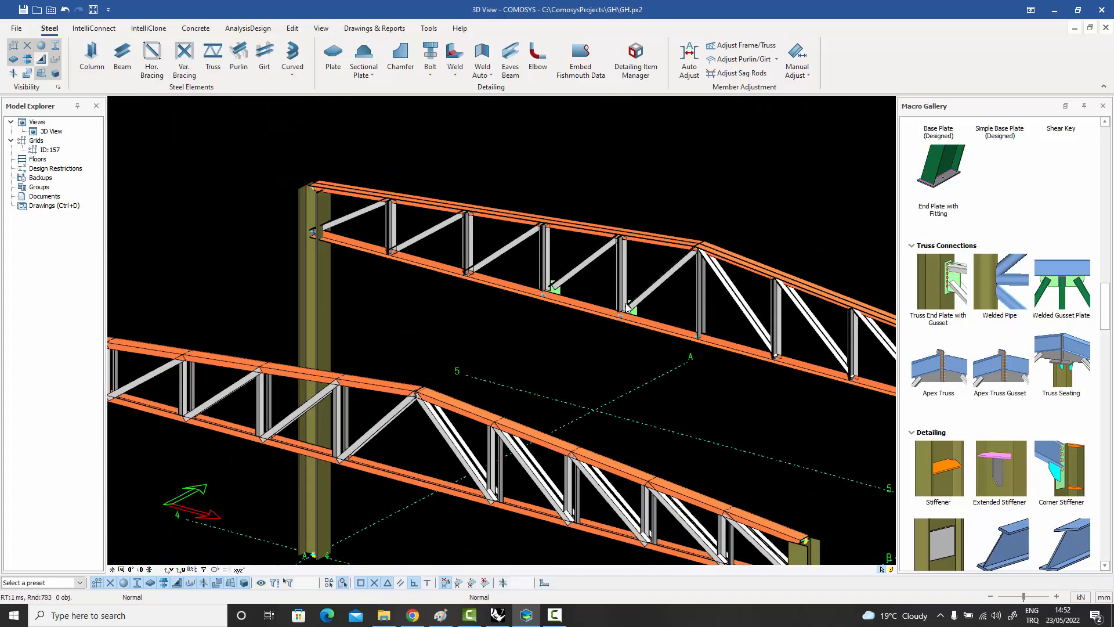
Create a Truss End Plate with Gusset connection joining the rear truss's bottom chord and end diagonal to the column.
middle_drag(645, 301, 667, 301)
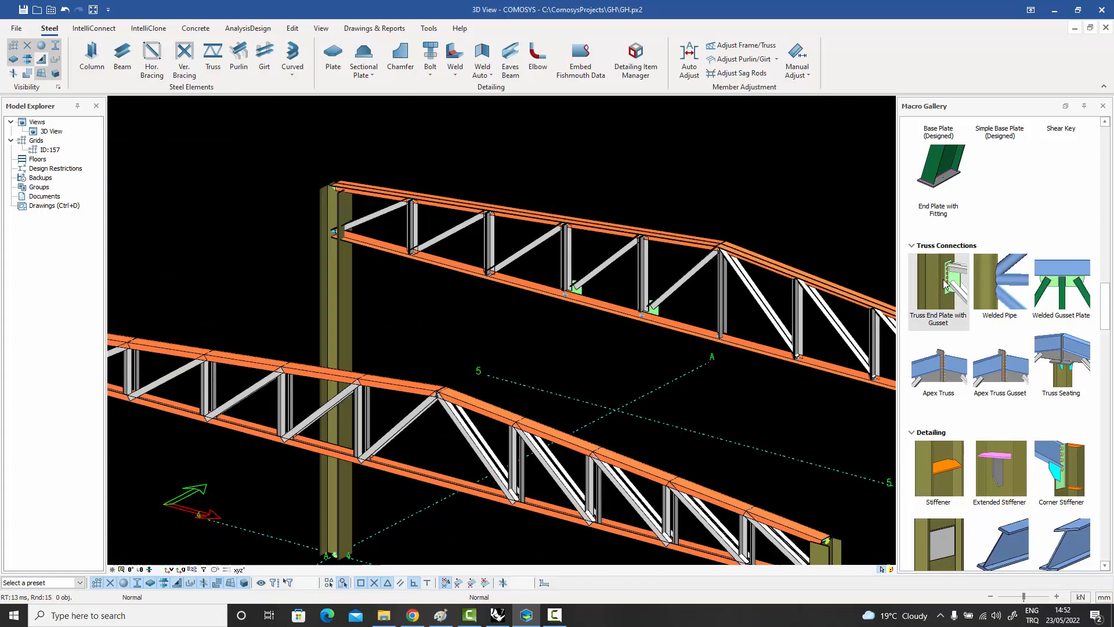
click(944, 284)
scroll(354, 249, up, 4)
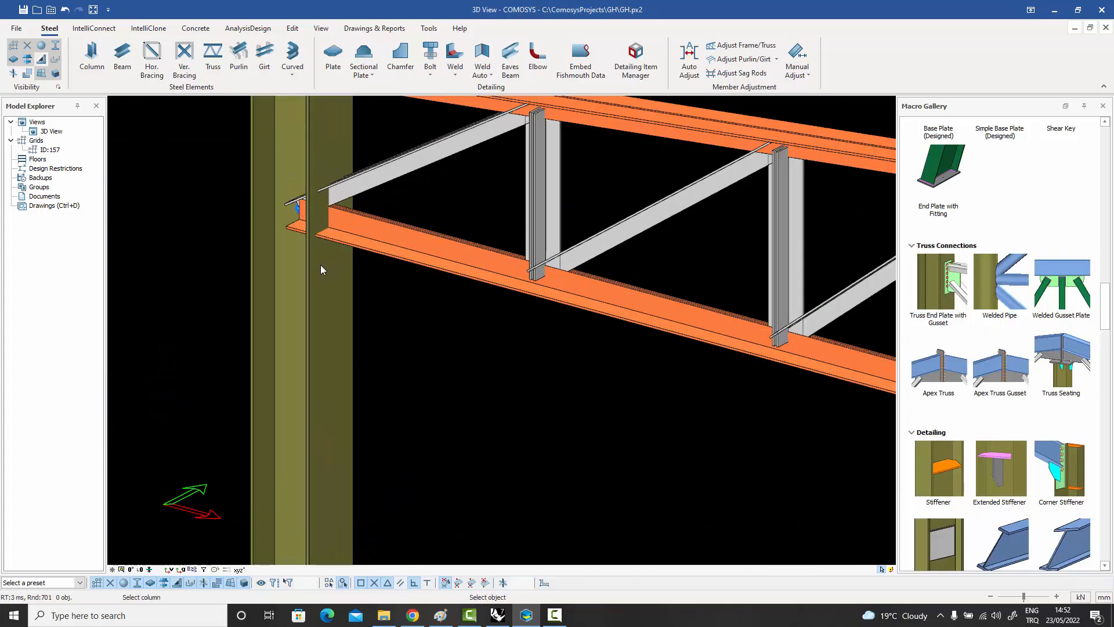
click(320, 270)
click(357, 233)
click(368, 194)
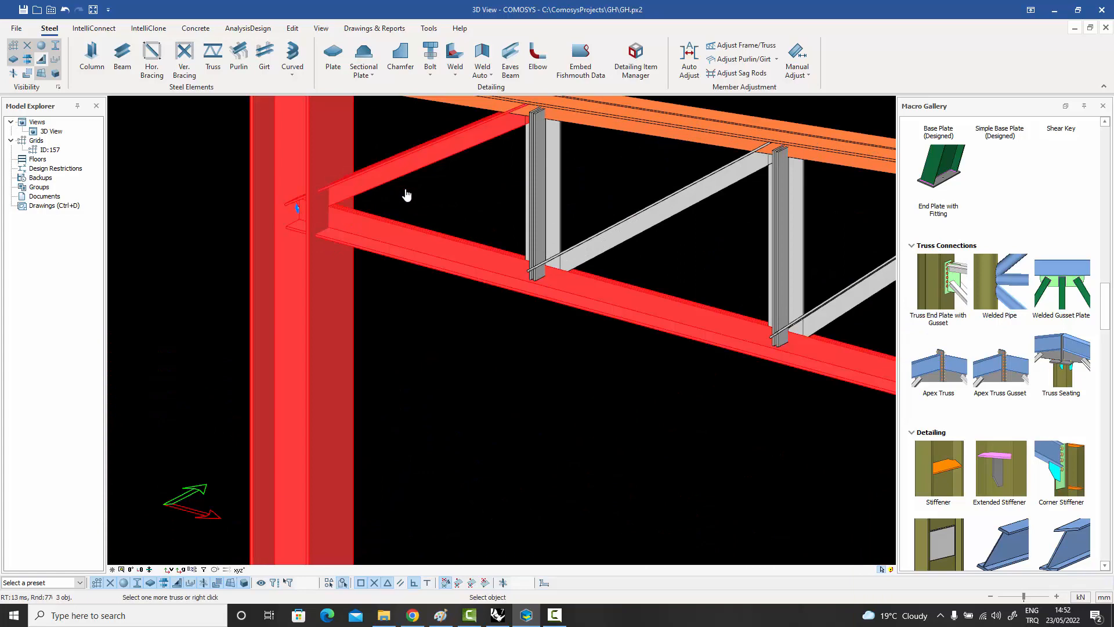
right_click(406, 195)
scroll(348, 193, up, 3)
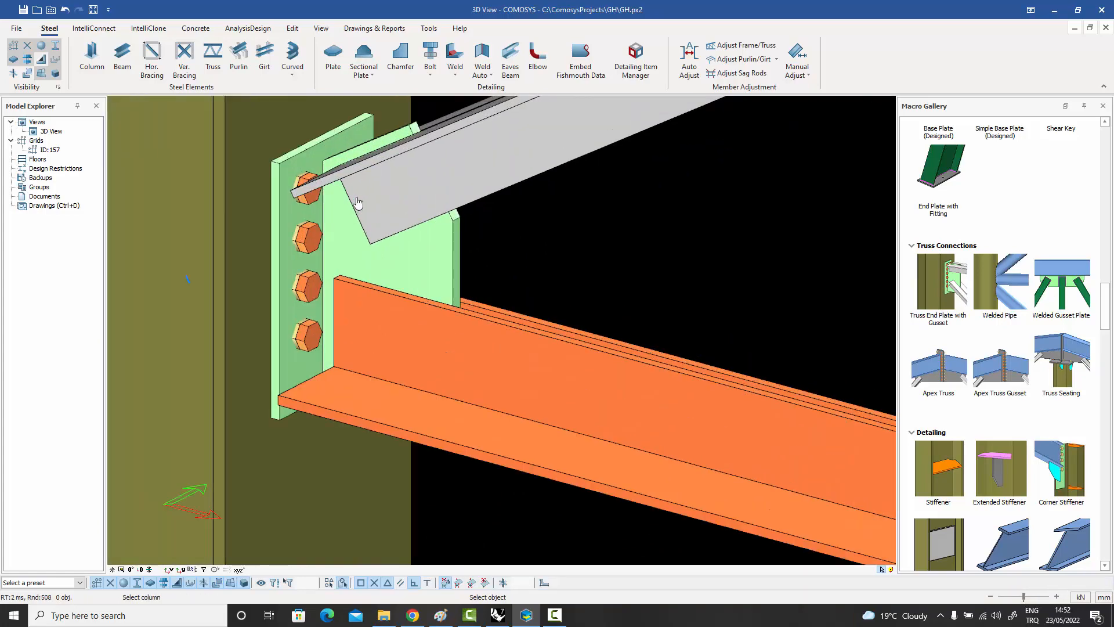
key(Escape)
scroll(361, 204, down, 6)
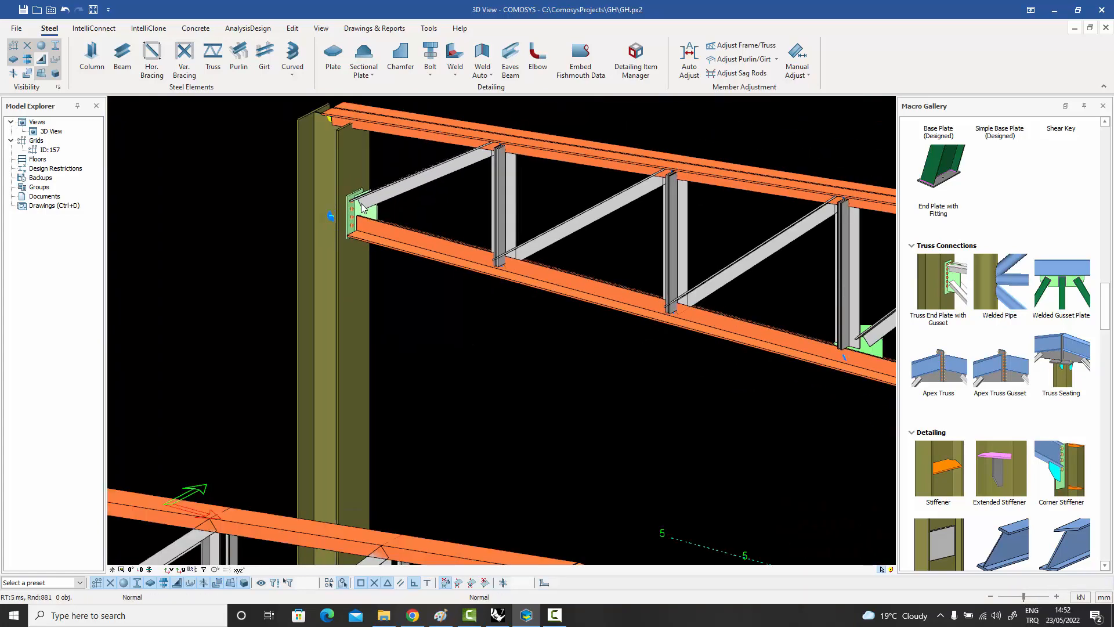
Create a Truss Seating connection on the intermediate column of the front truss, seating both top chords and their diagonals.
middle_drag(383, 225, 428, 228)
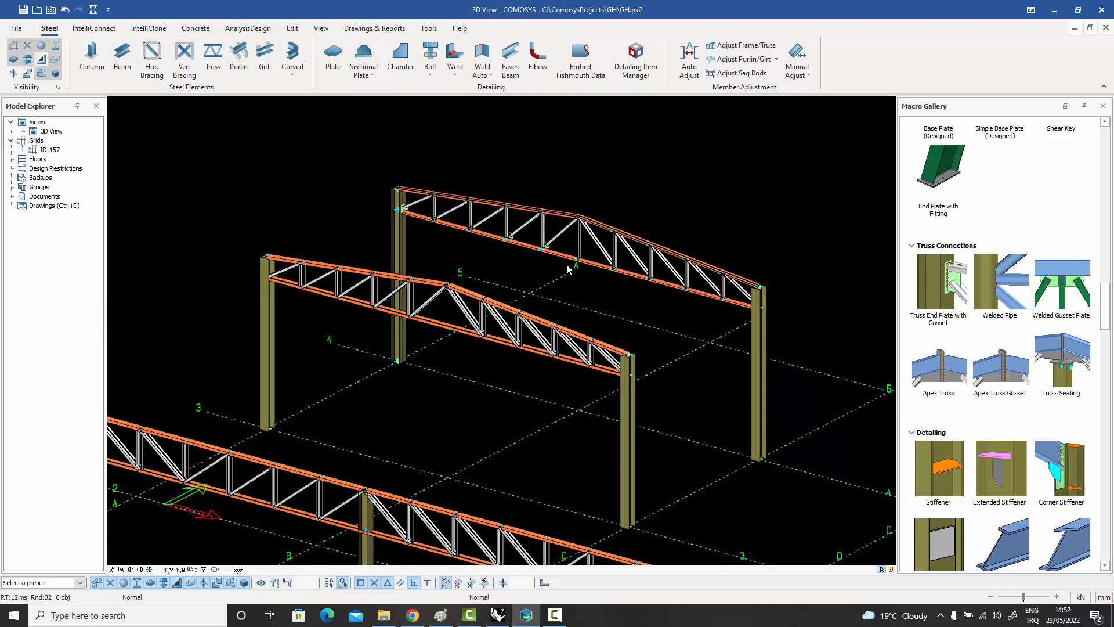
scroll(567, 268, up, 6)
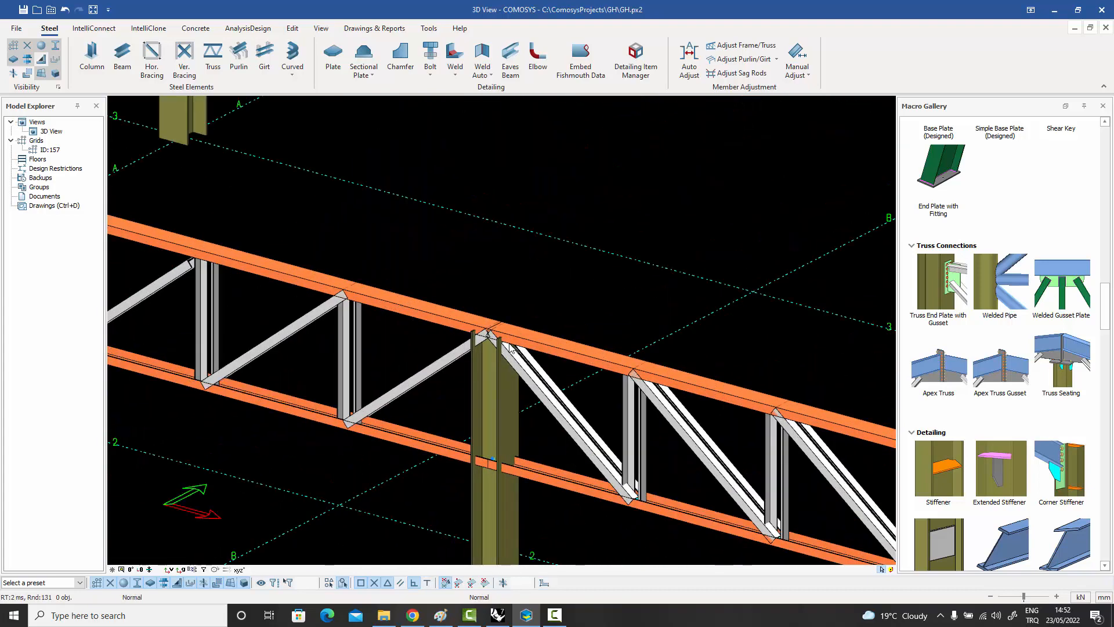
scroll(510, 349, up, 2)
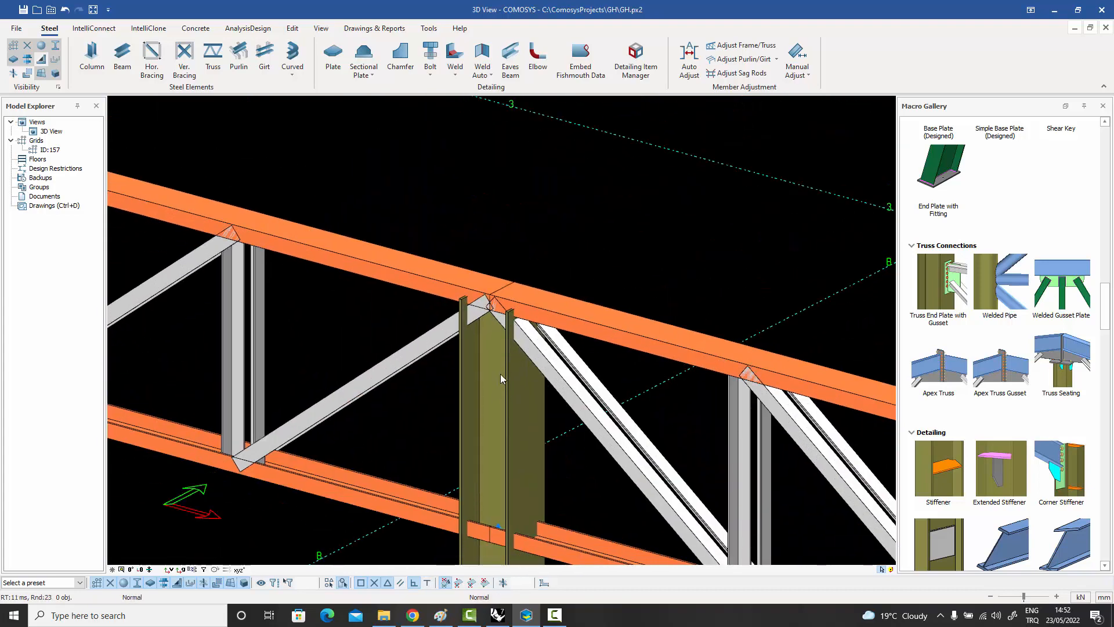
click(501, 378)
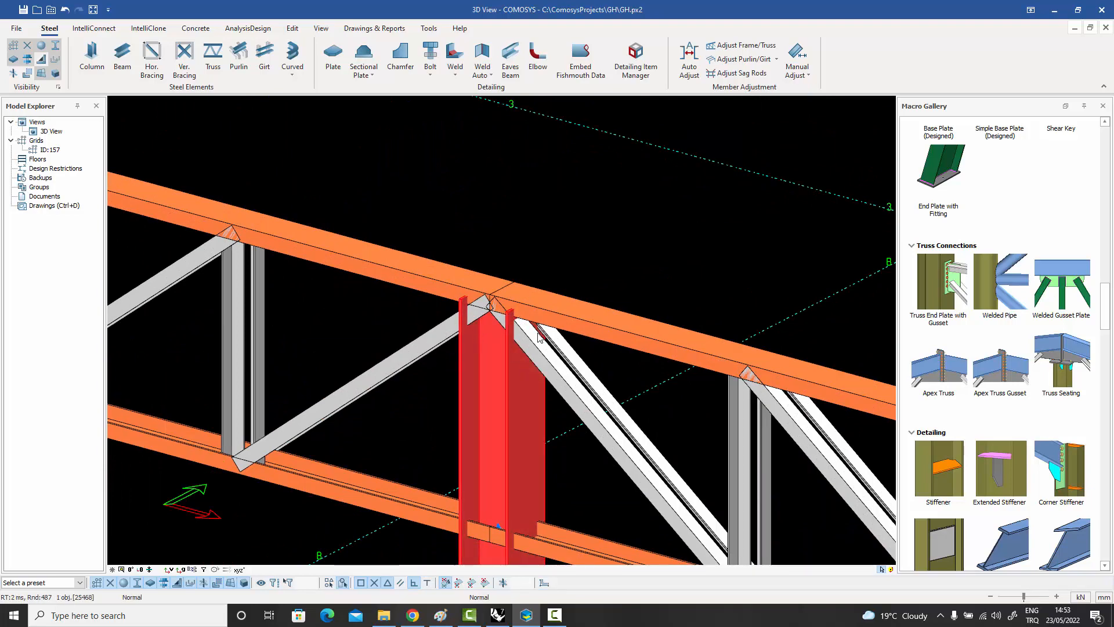
middle_drag(542, 359, 548, 283)
middle_drag(524, 210, 520, 190)
click(532, 245)
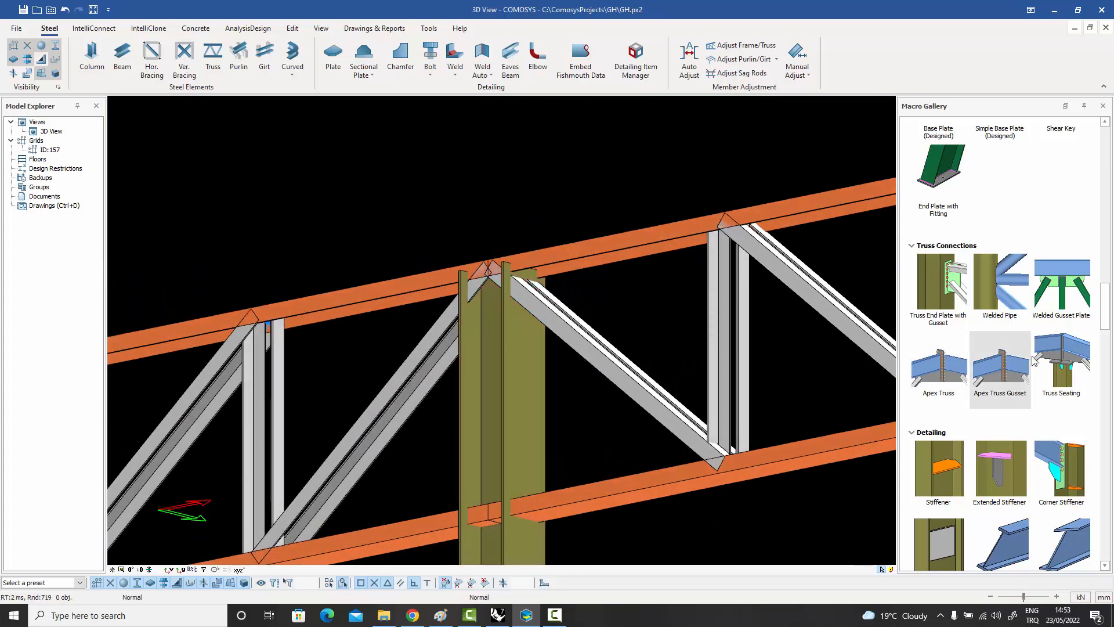
mouse_move(1075, 370)
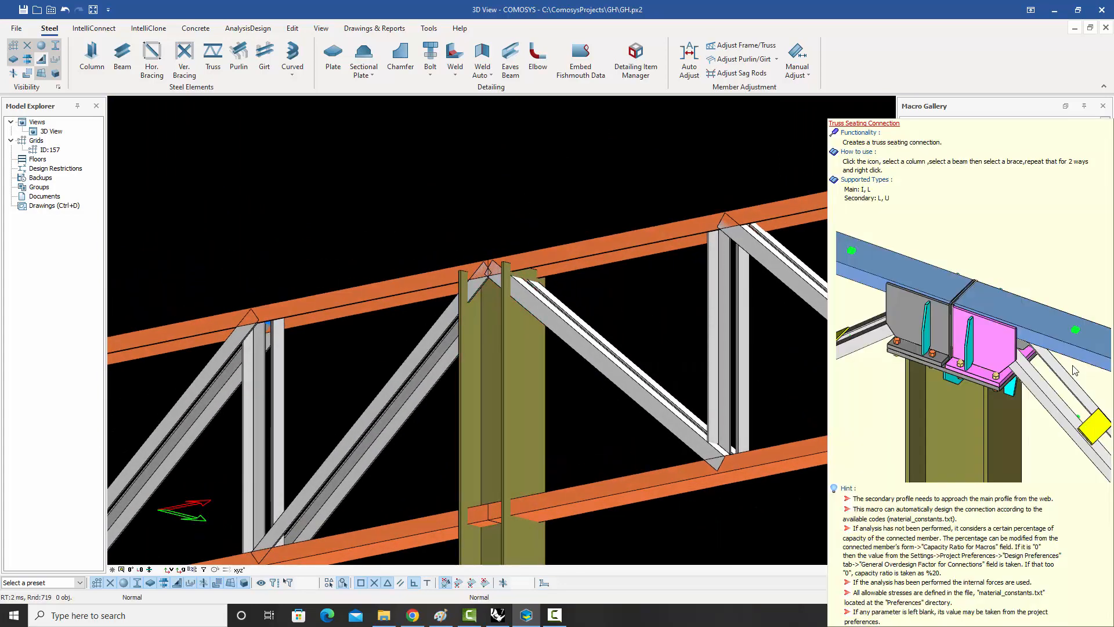
click(1075, 371)
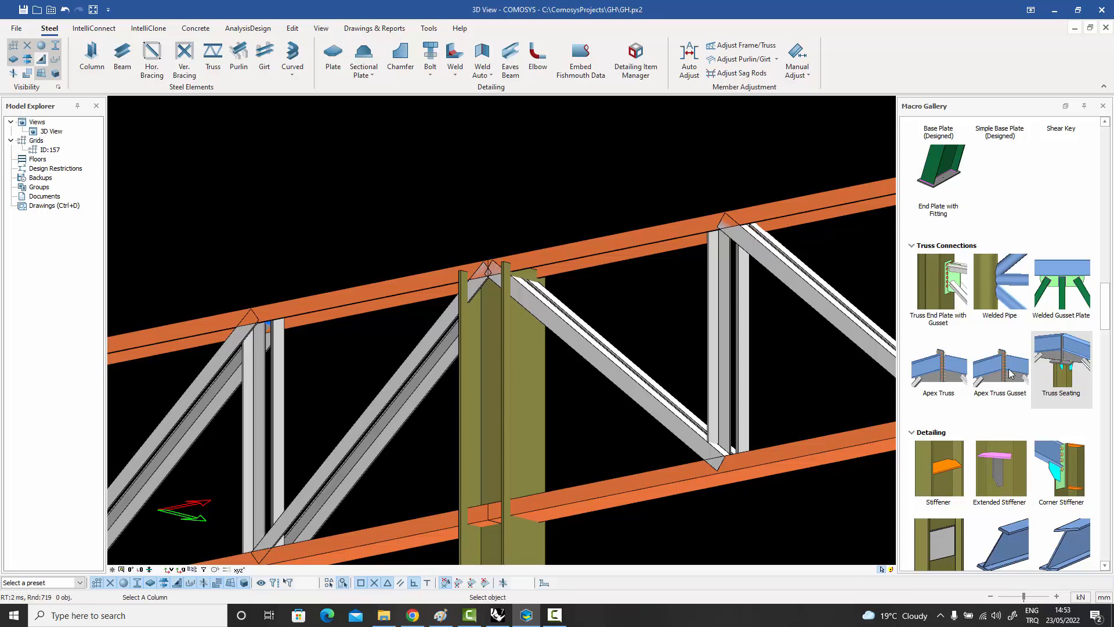
click(481, 343)
click(418, 288)
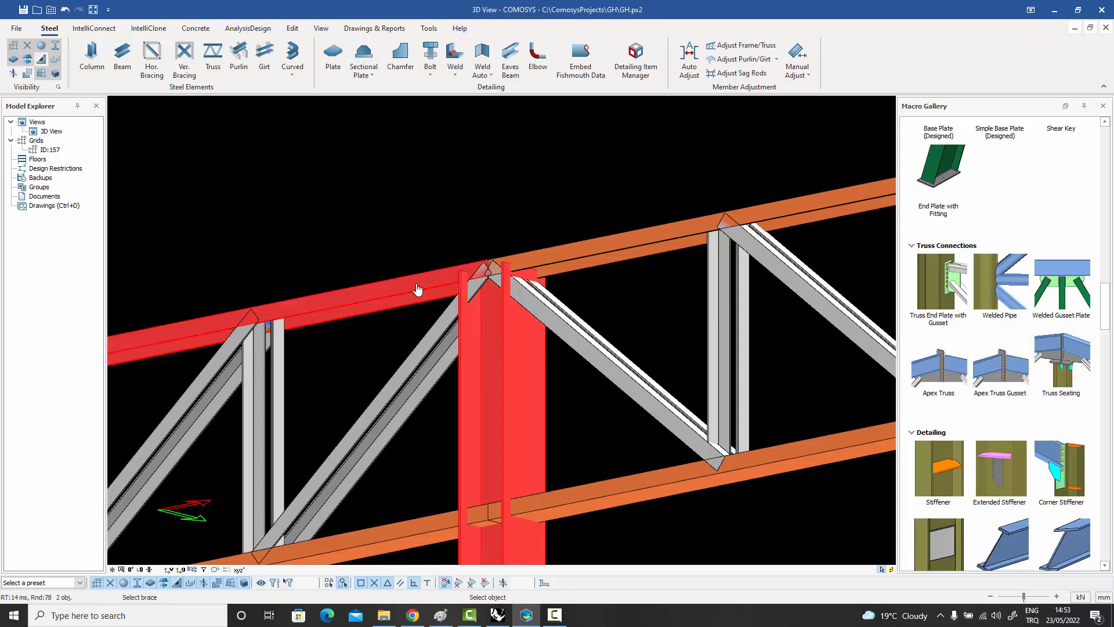
click(434, 341)
click(561, 322)
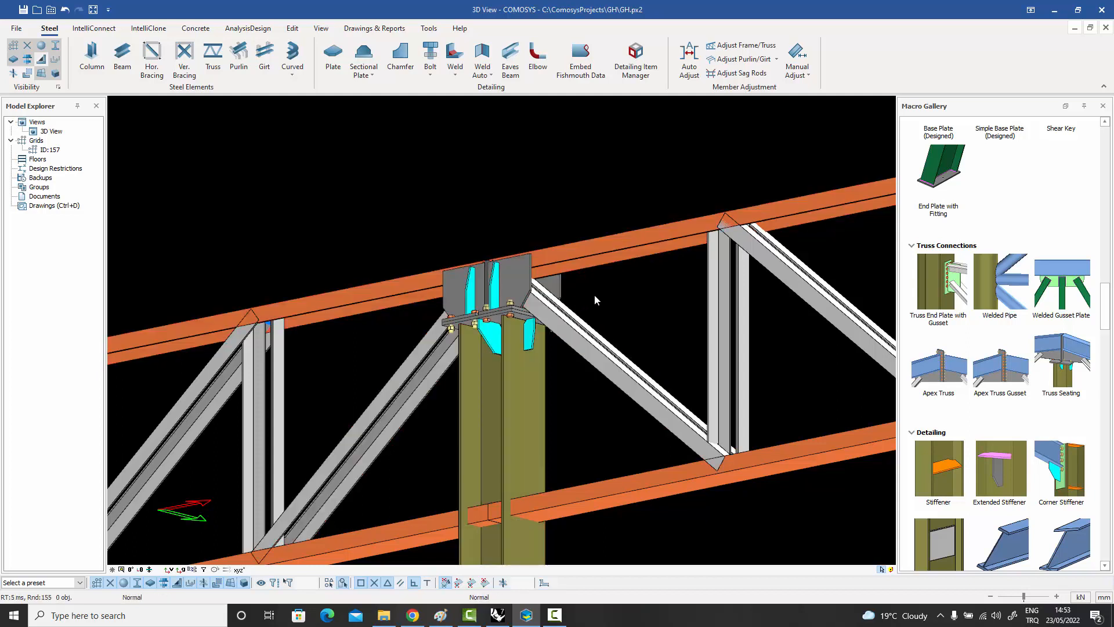
Create an Apex Truss Gusset connection at the rear truss's ridge, joining both top chords, the diagonals and the central vertical.
middle_drag(593, 297, 605, 311)
scroll(605, 314, up, 1)
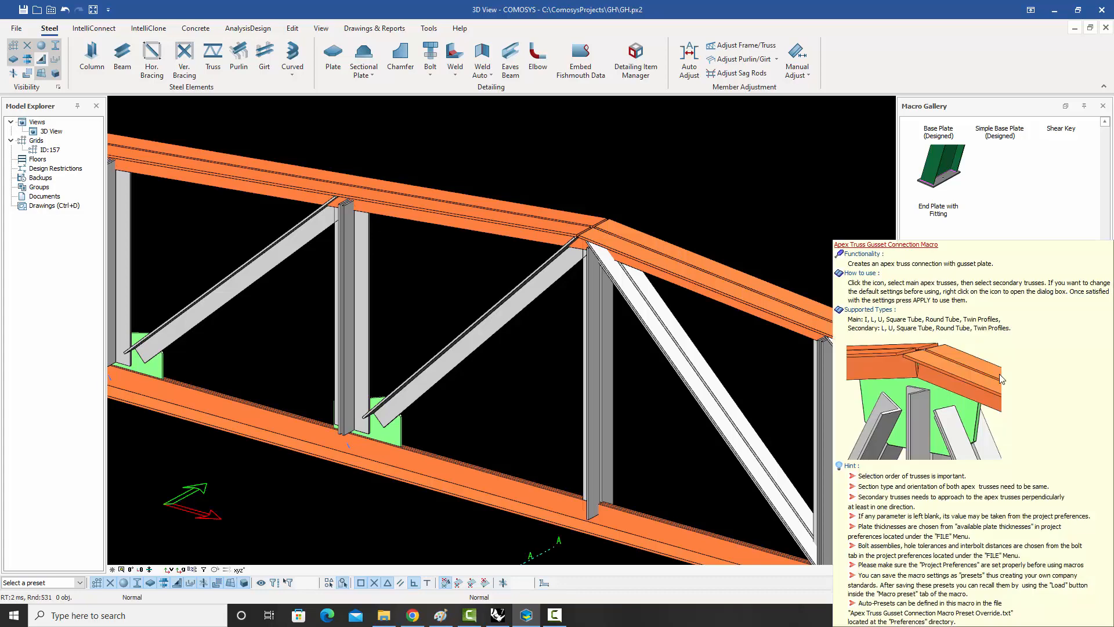
click(999, 373)
click(531, 225)
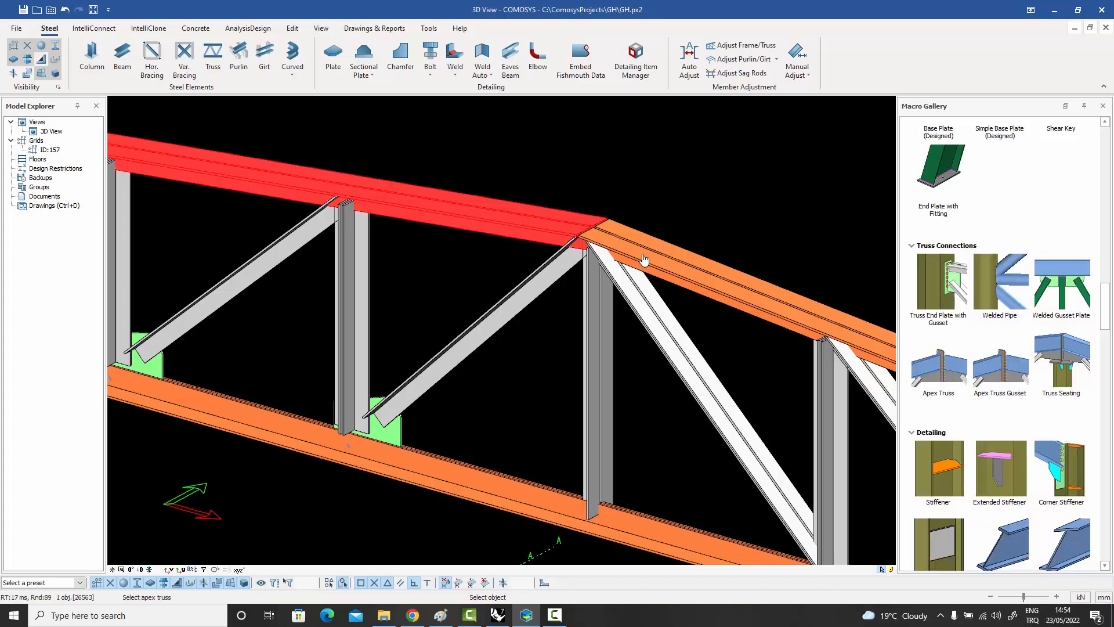
click(647, 259)
click(544, 289)
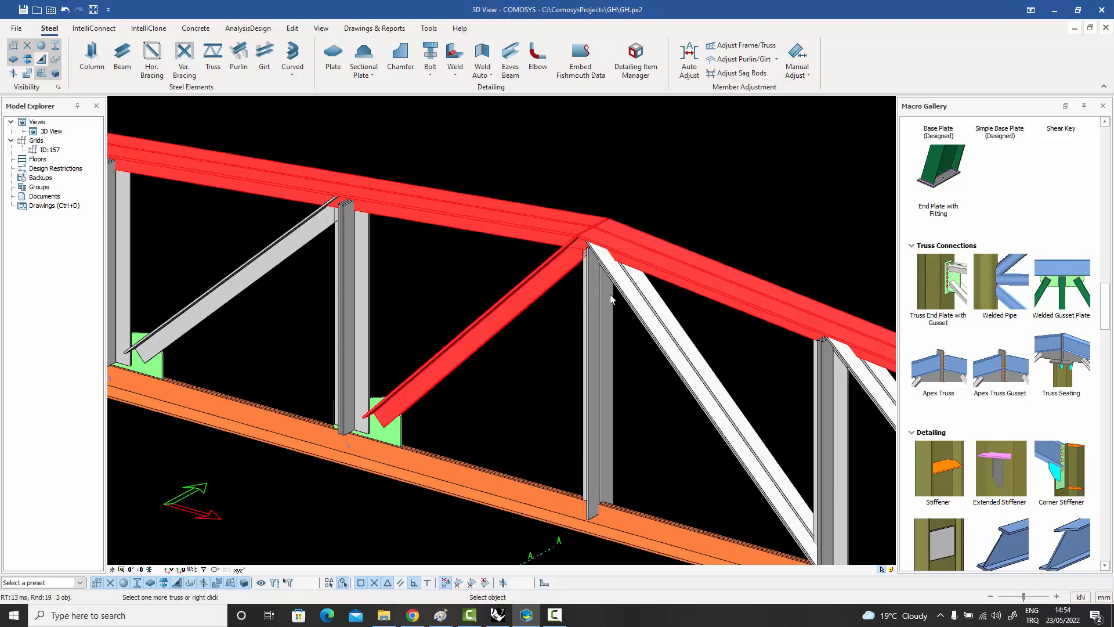
click(598, 297)
key(Escape)
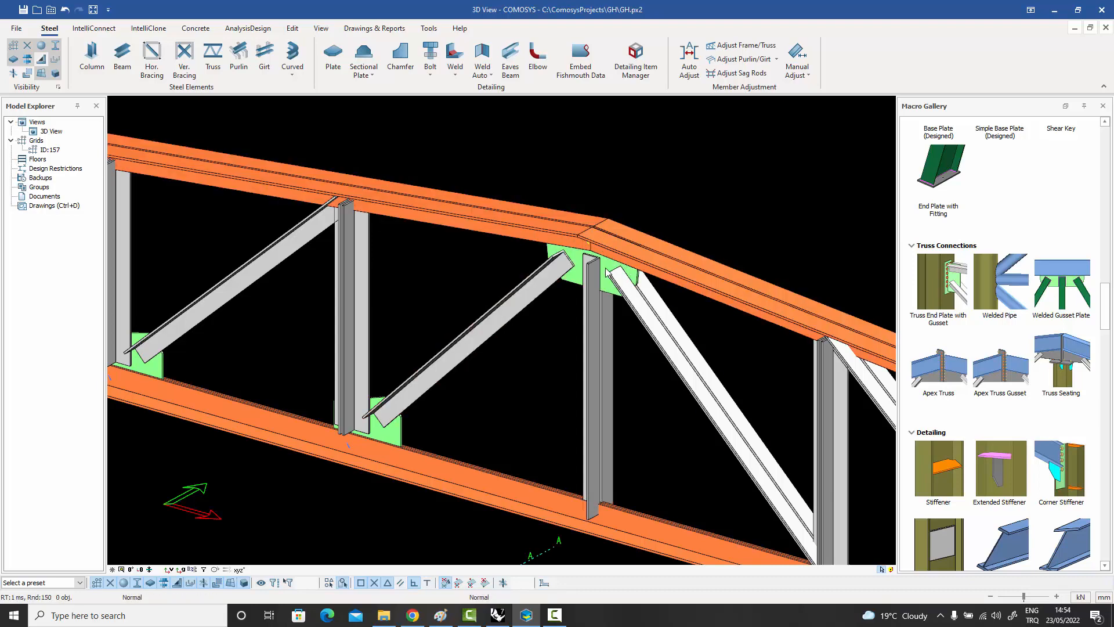
click(609, 270)
middle_drag(609, 269, 587, 218)
scroll(591, 220, up, 7)
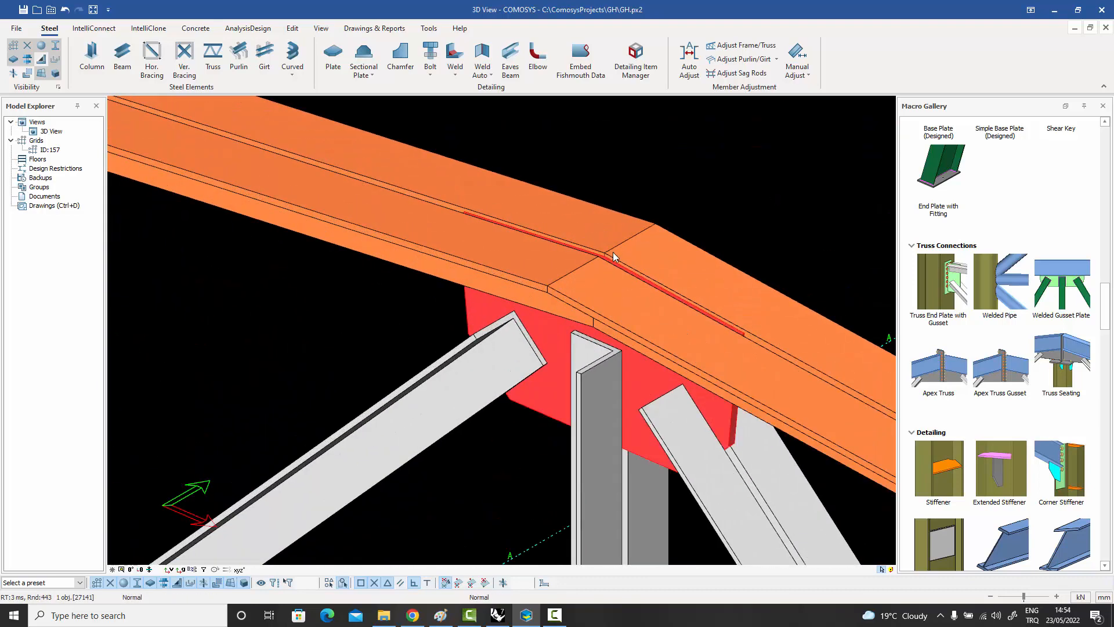
click(701, 195)
Create an Apex Truss connection at the ridge of the neighbouring truss, joining both top chords and the diagonals meeting there.
scroll(699, 198, down, 3)
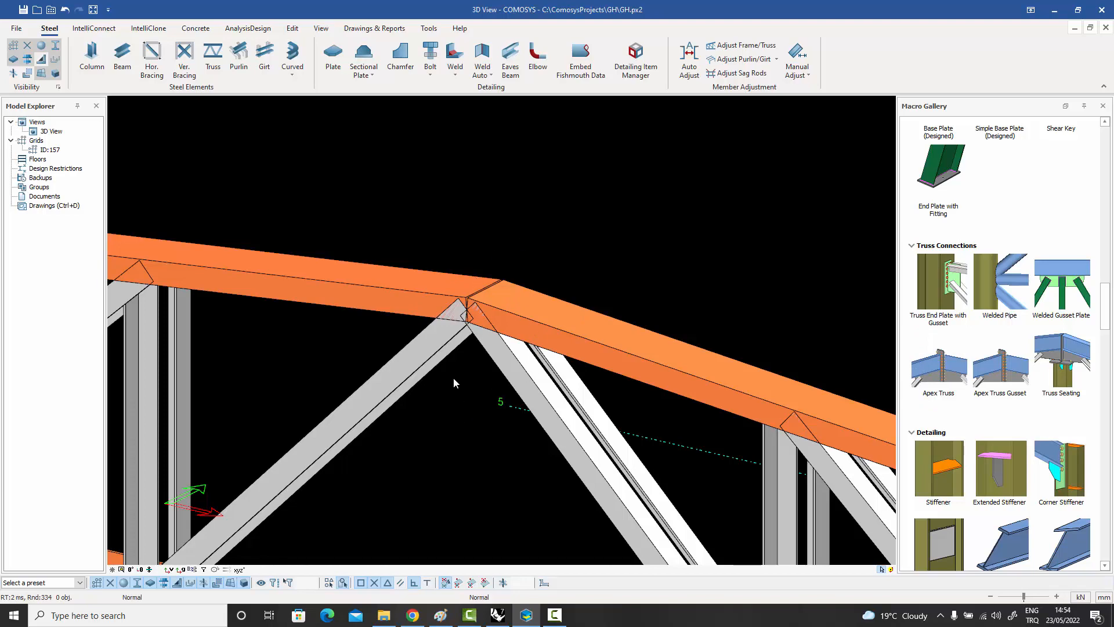
click(946, 381)
click(400, 301)
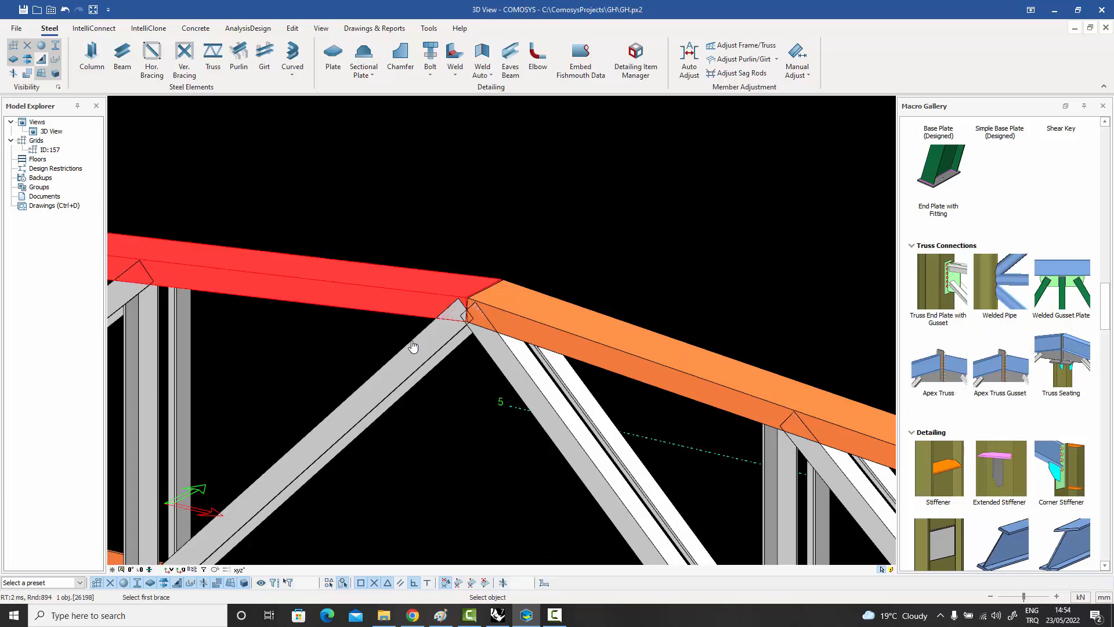
click(414, 355)
click(574, 342)
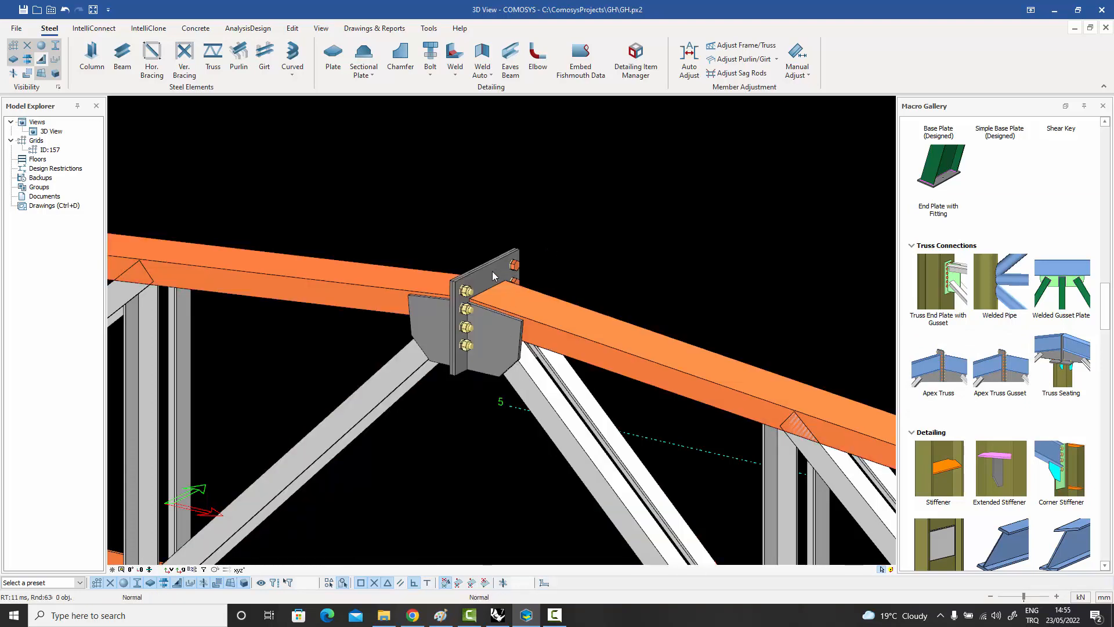
middle_drag(504, 279, 537, 266)
click(541, 265)
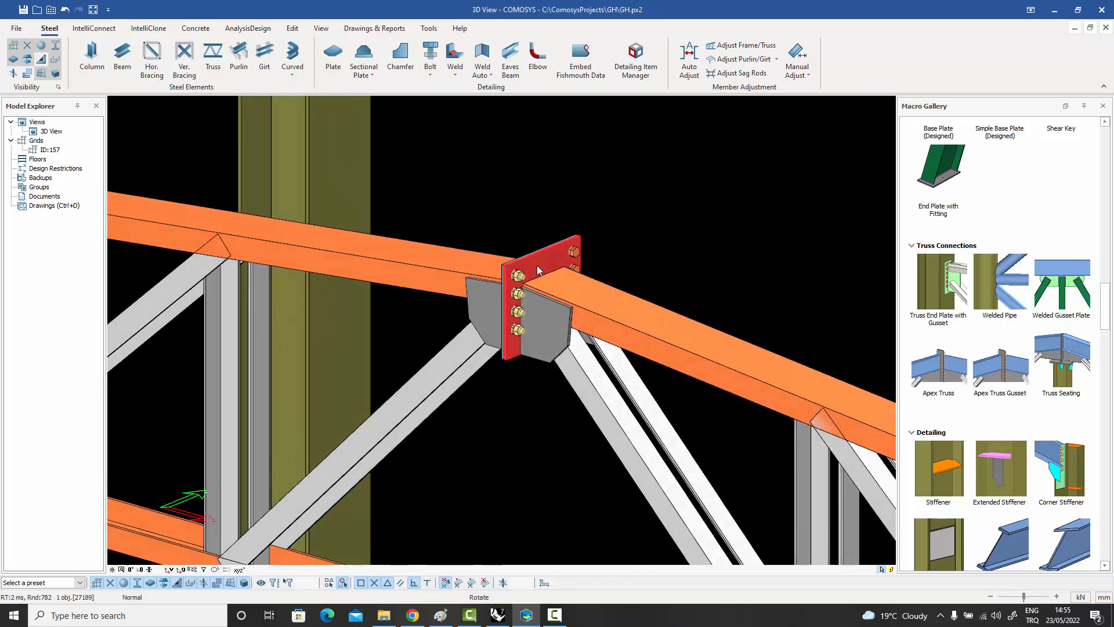
click(607, 194)
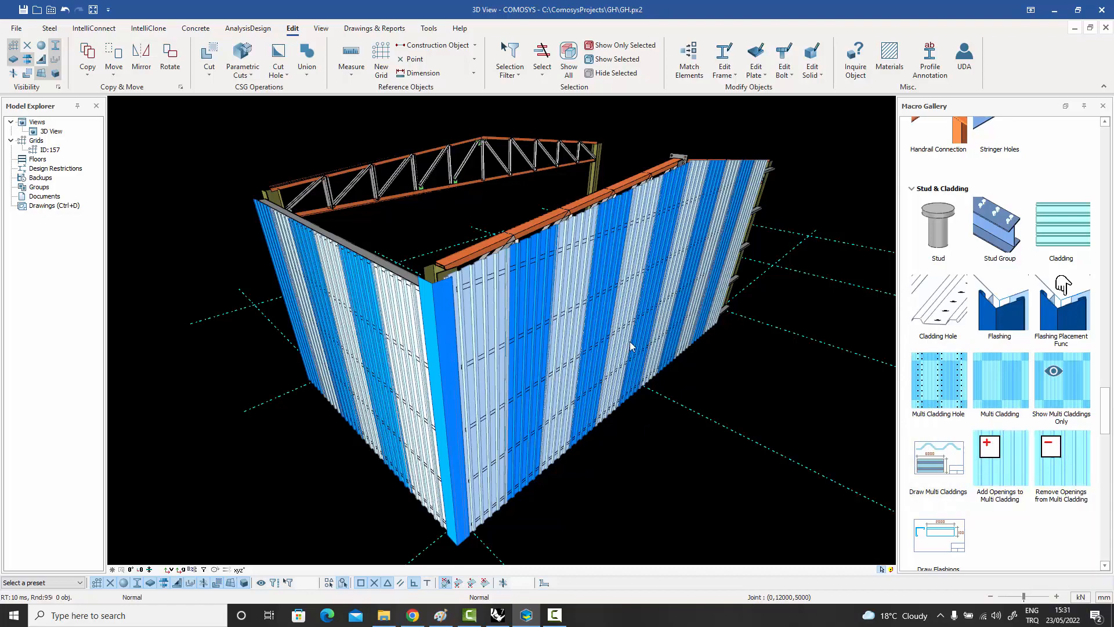
Examine the wall cladding, girts and truss at the clad building's corner from the inside.
middle_drag(630, 346, 755, 307)
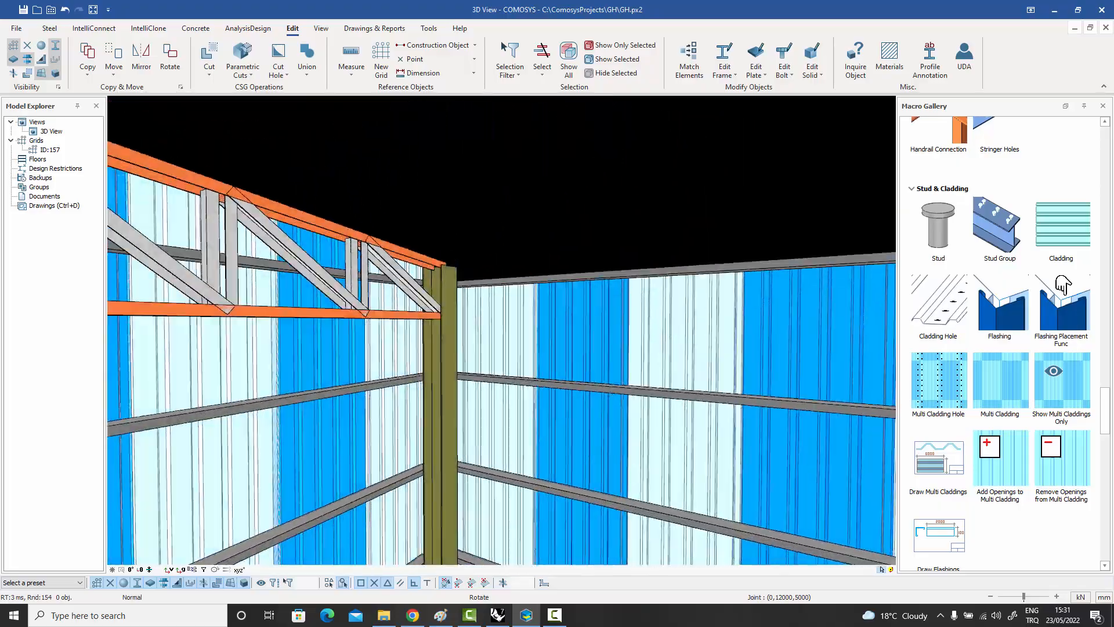
middle_drag(668, 377, 657, 354)
middle_drag(666, 264, 628, 354)
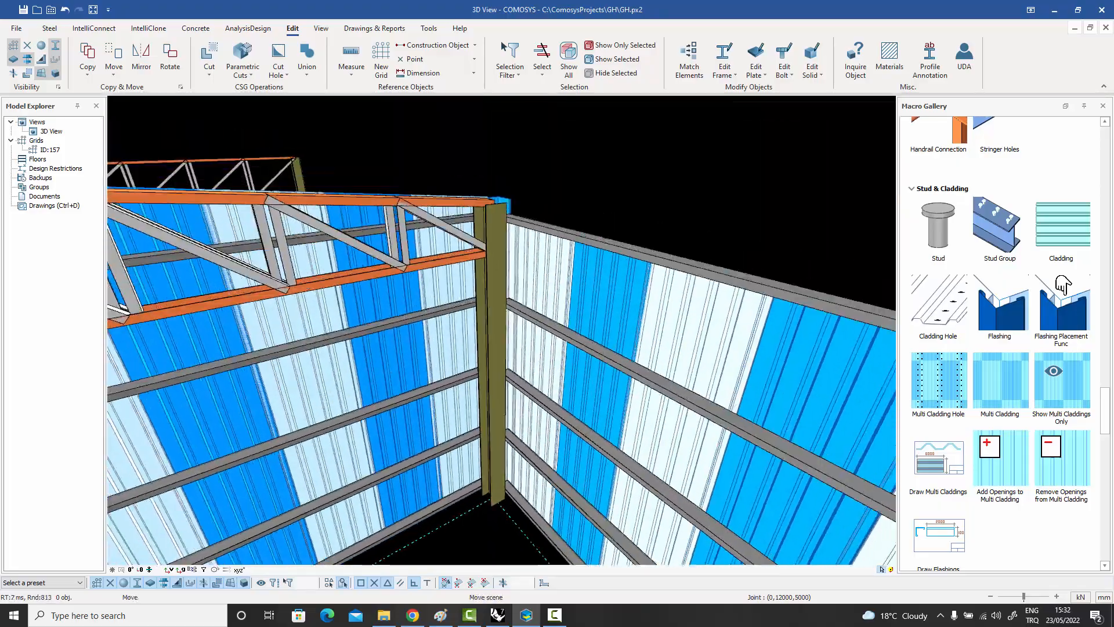
mouse_move(696, 325)
middle_down()
mouse_move(534, 336)
mouse_move(365, 316)
mouse_move(218, 339)
mouse_move(194, 302)
mouse_move(157, 278)
middle_up()
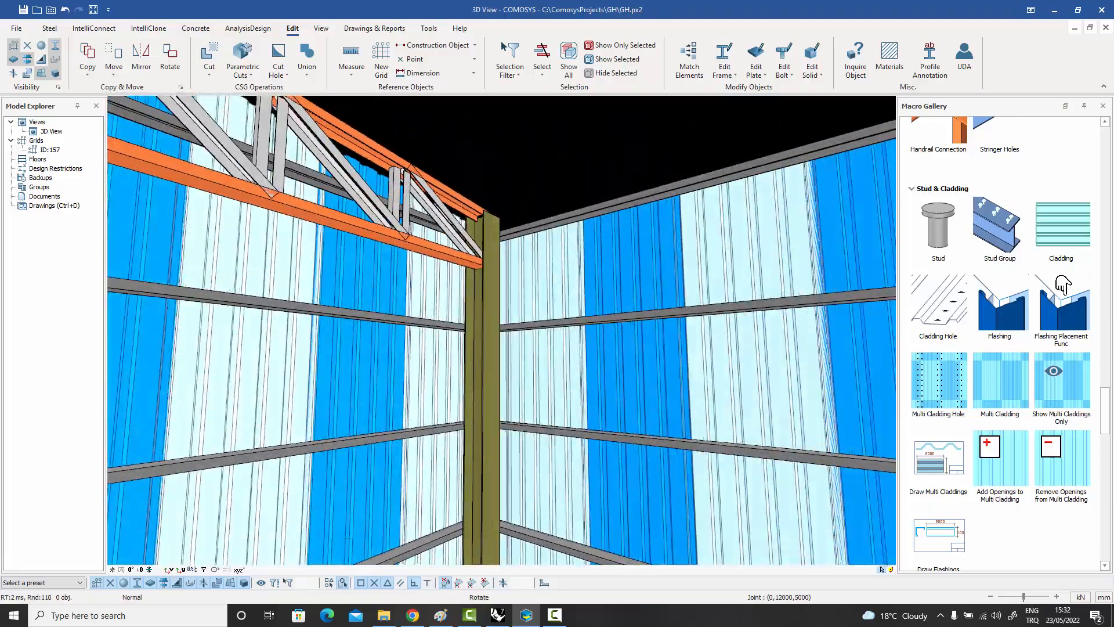
middle_drag(458, 280, 451, 295)
scroll(448, 295, down, 3)
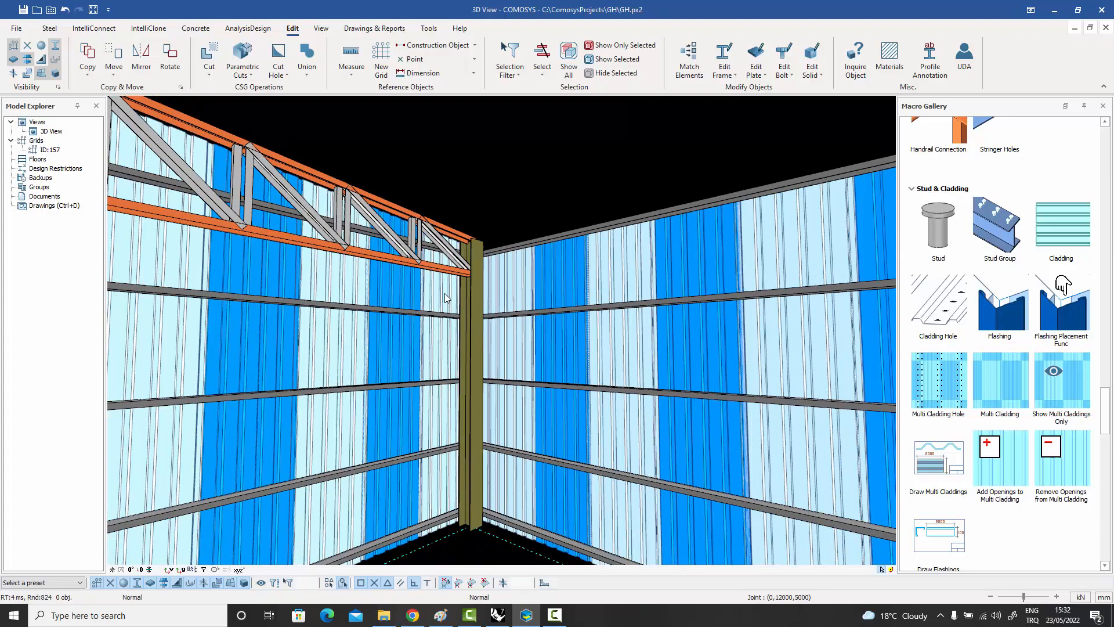
middle_drag(473, 267, 477, 307)
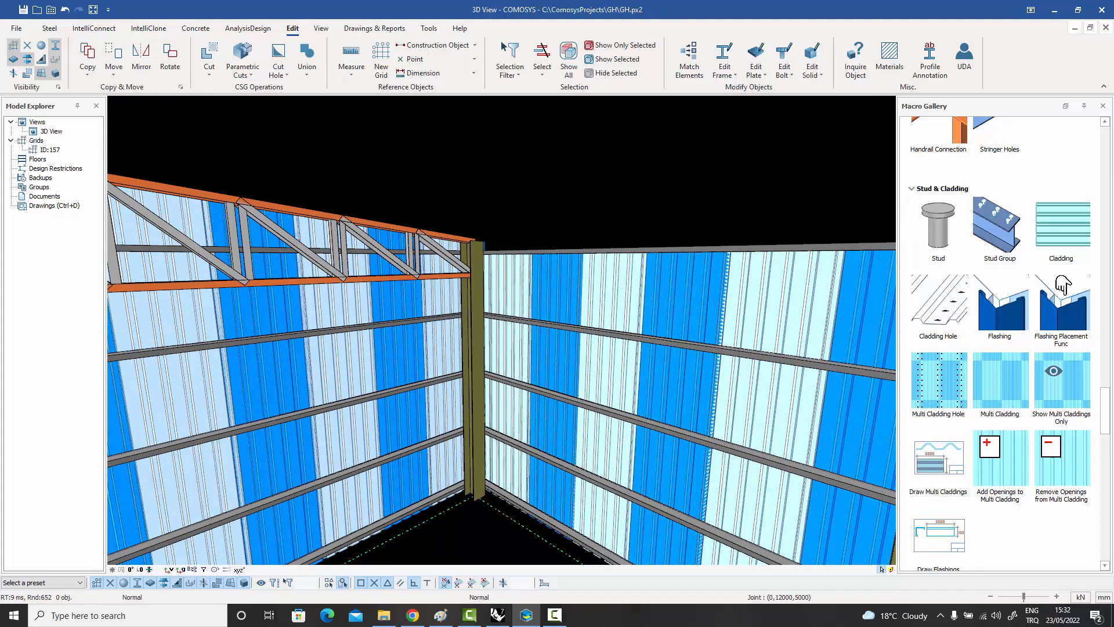
mouse_move(446, 304)
middle_down()
mouse_move(400, 345)
mouse_move(255, 346)
mouse_move(454, 306)
middle_up()
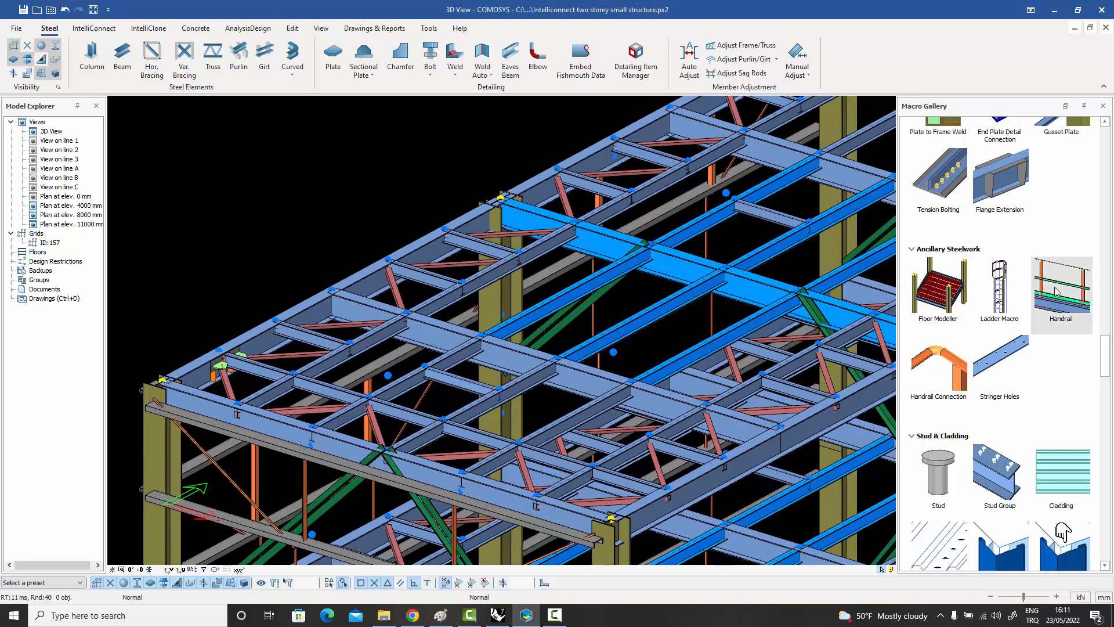
Create handrails with the Handrail macro along the roof's outer side beam and the adjoining highlighted cross beam.
click(1056, 292)
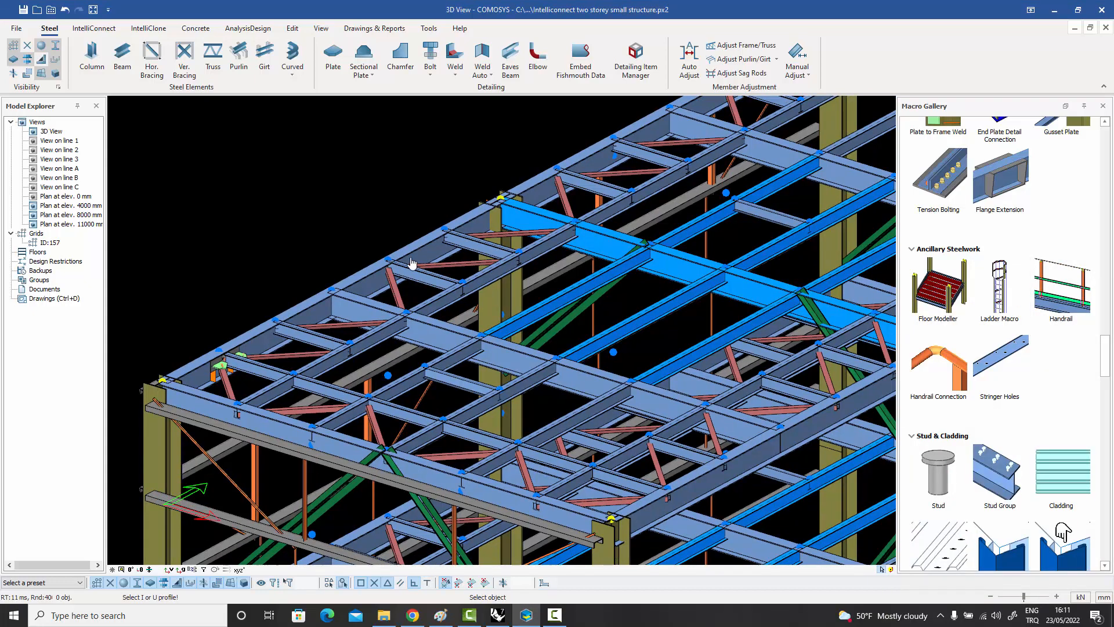
click(362, 287)
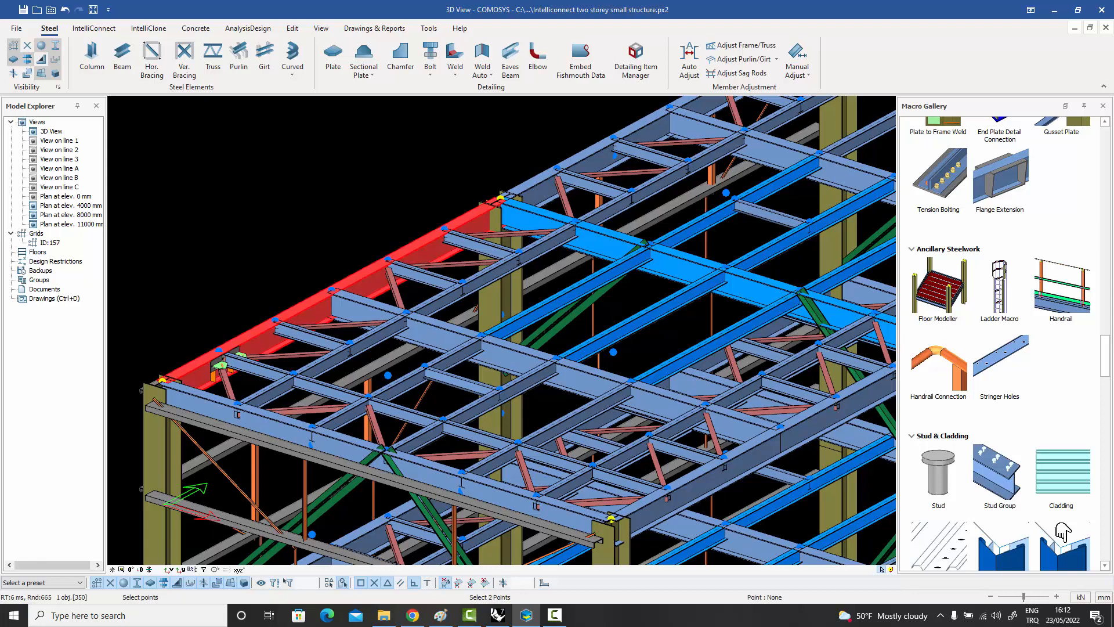
key(Return)
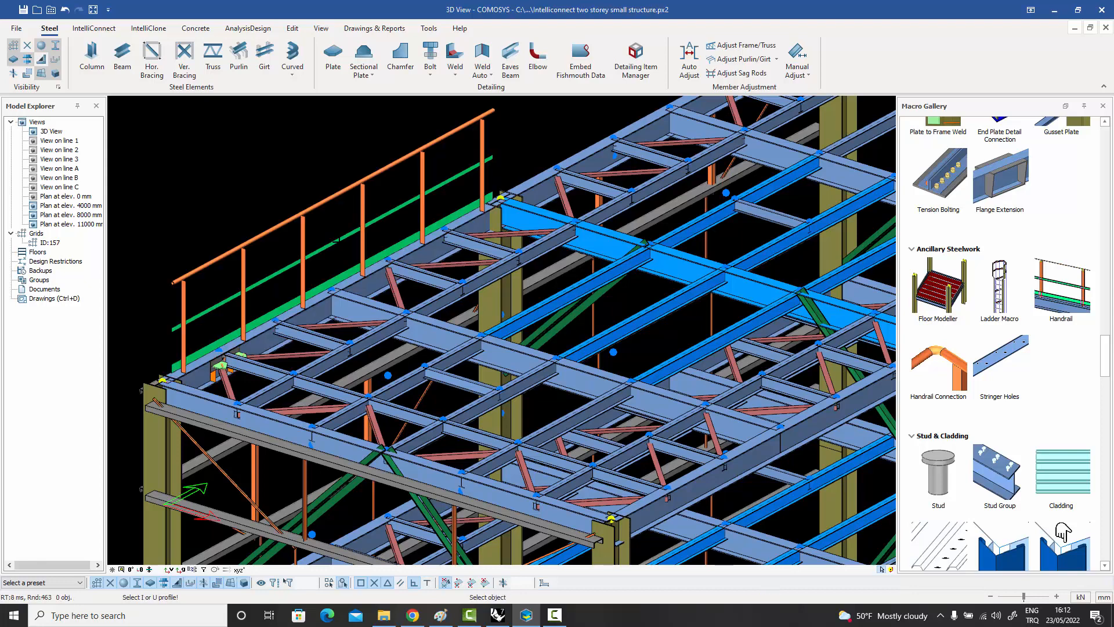
click(614, 246)
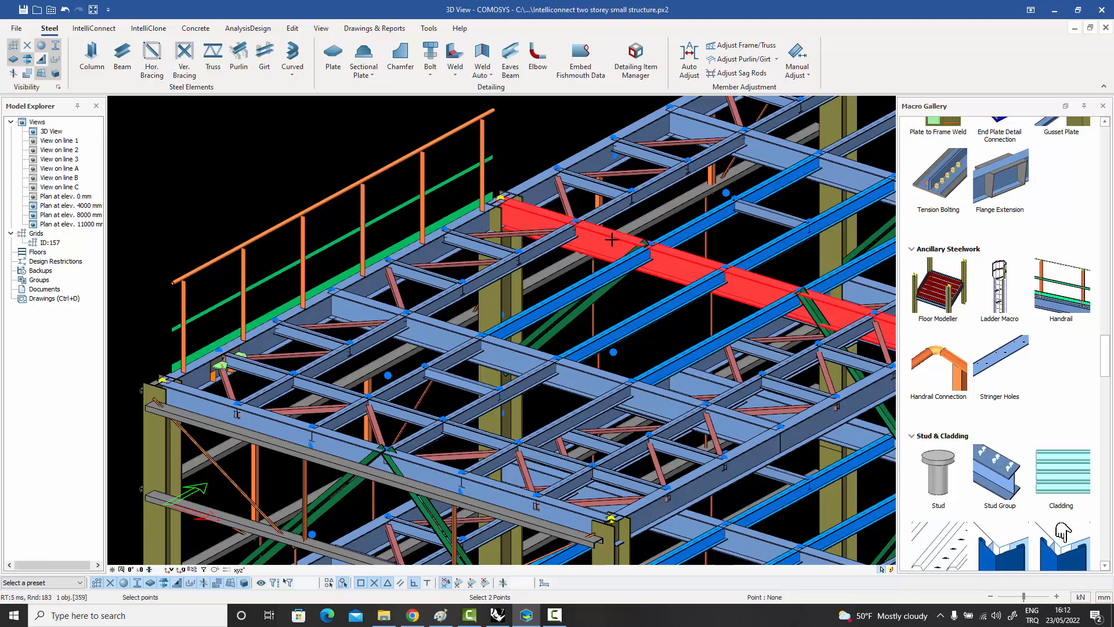
key(Return)
right_click(439, 110)
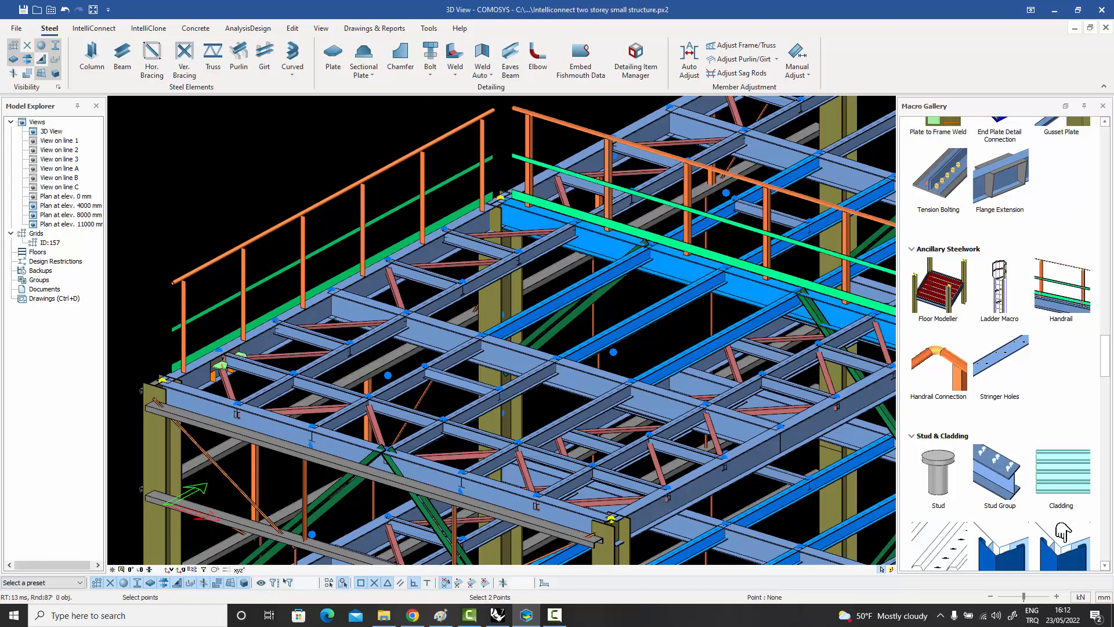
Join the two handrails at their shared corner with a Handrail Connection.
middle_drag(438, 111, 414, 142)
right_click(502, 134)
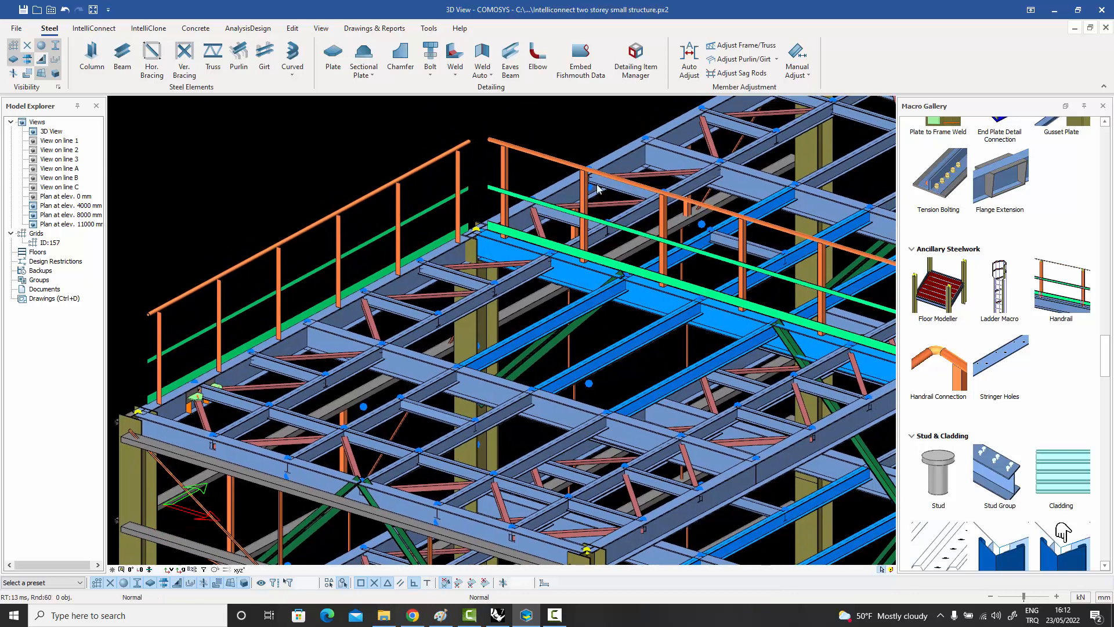
click(926, 362)
click(475, 140)
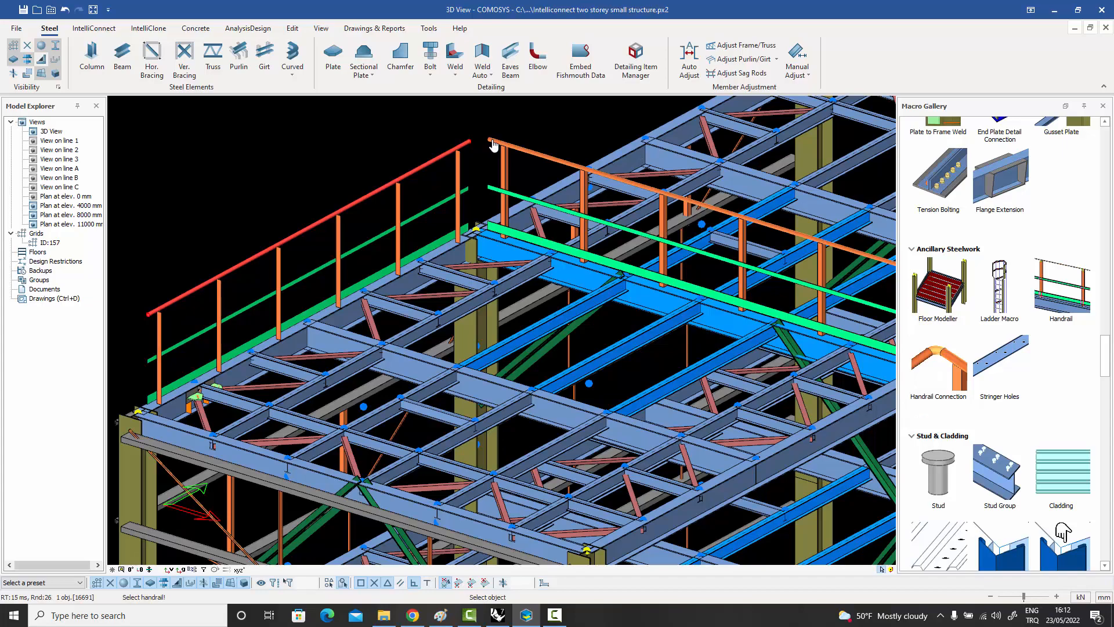
click(492, 140)
scroll(488, 204, up, 3)
scroll(489, 204, down, 5)
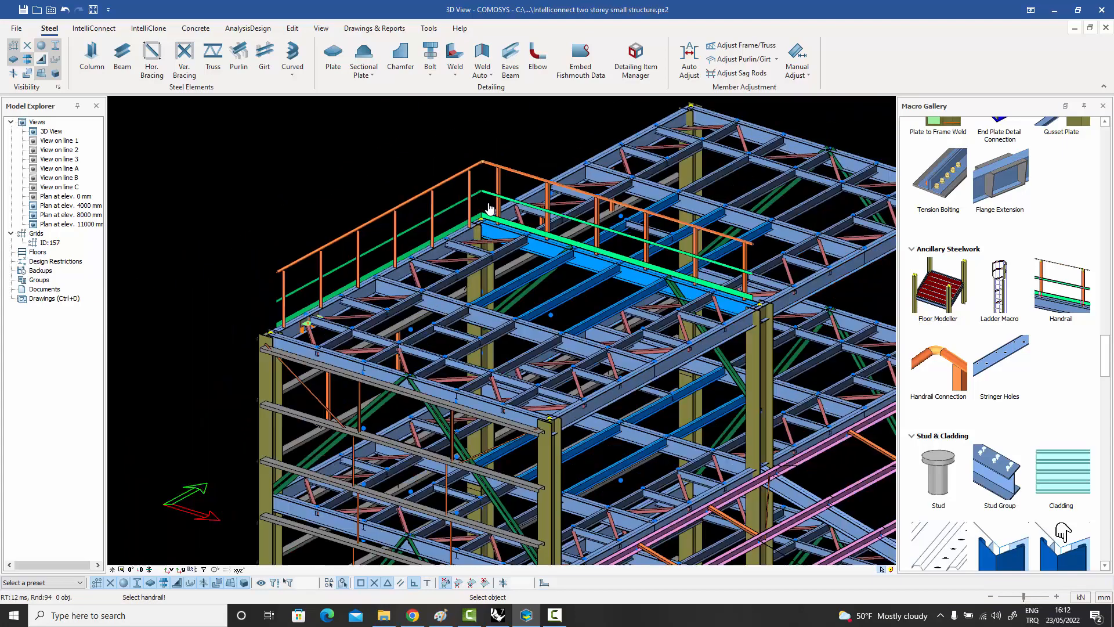
scroll(490, 208, down, 1)
key(Escape)
Add another handrail with the Handrail macro along the roof's front edge beam.
click(1062, 290)
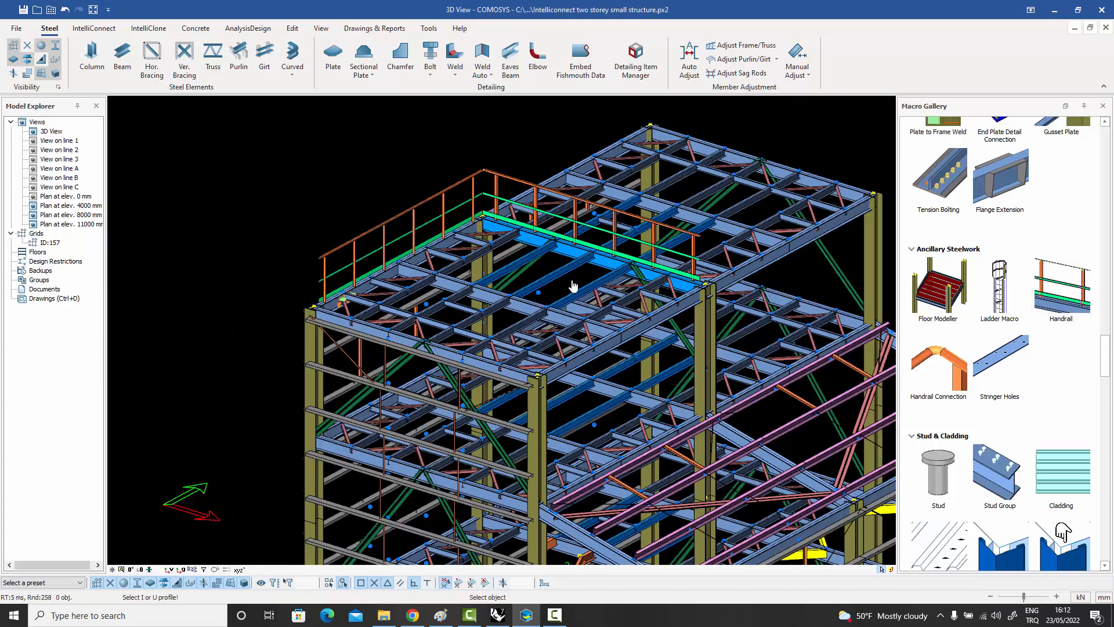
scroll(386, 310, up, 5)
click(279, 329)
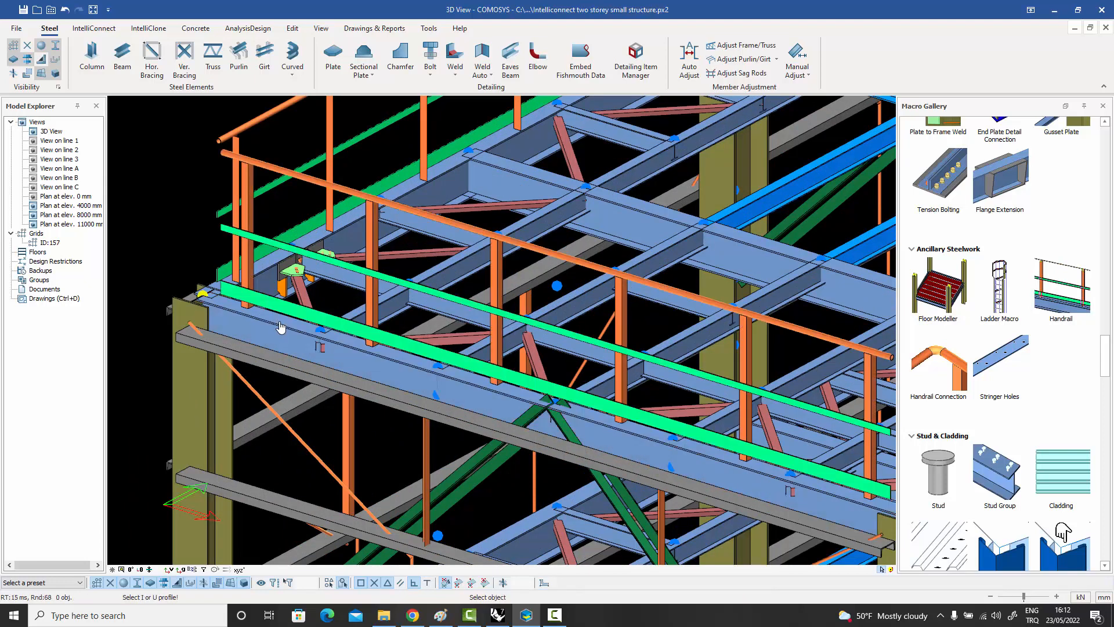
key(Escape)
Set the post connection location of the front beam's handrail to the outermost position beside the beam flange.
click(372, 229)
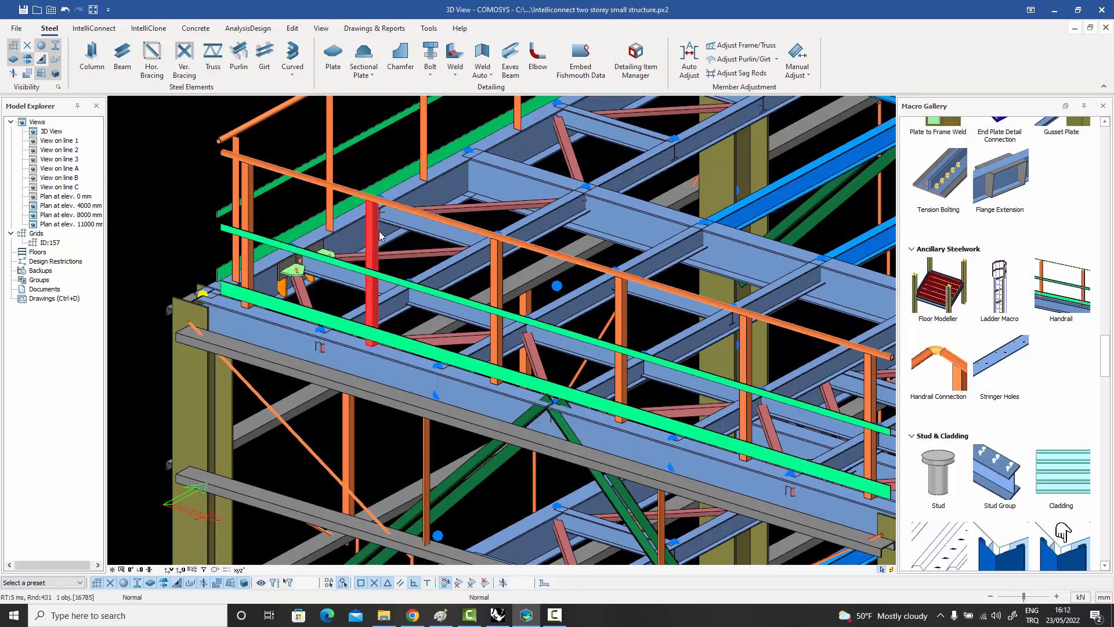
middle_drag(371, 228, 327, 233)
double_click(326, 235)
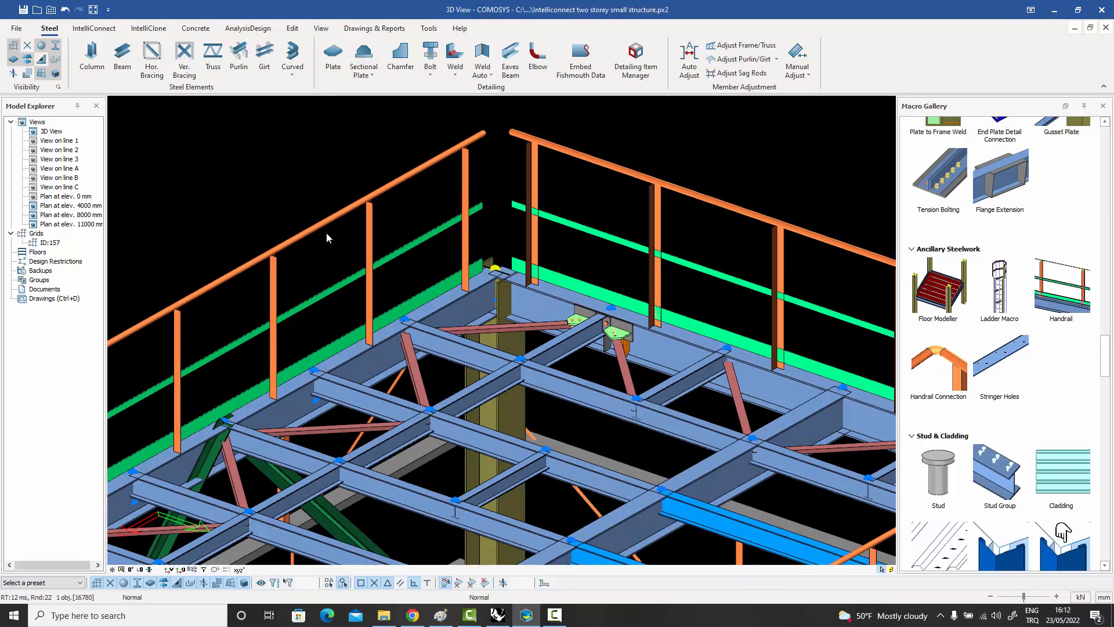
drag(445, 185, 643, 146)
click(603, 162)
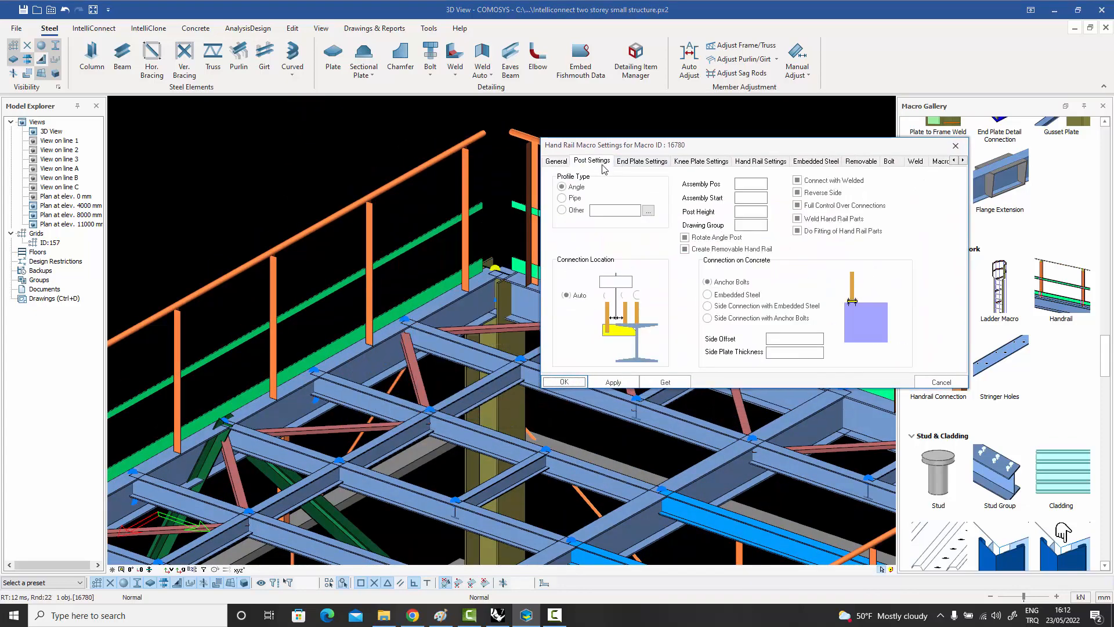
click(607, 296)
click(611, 382)
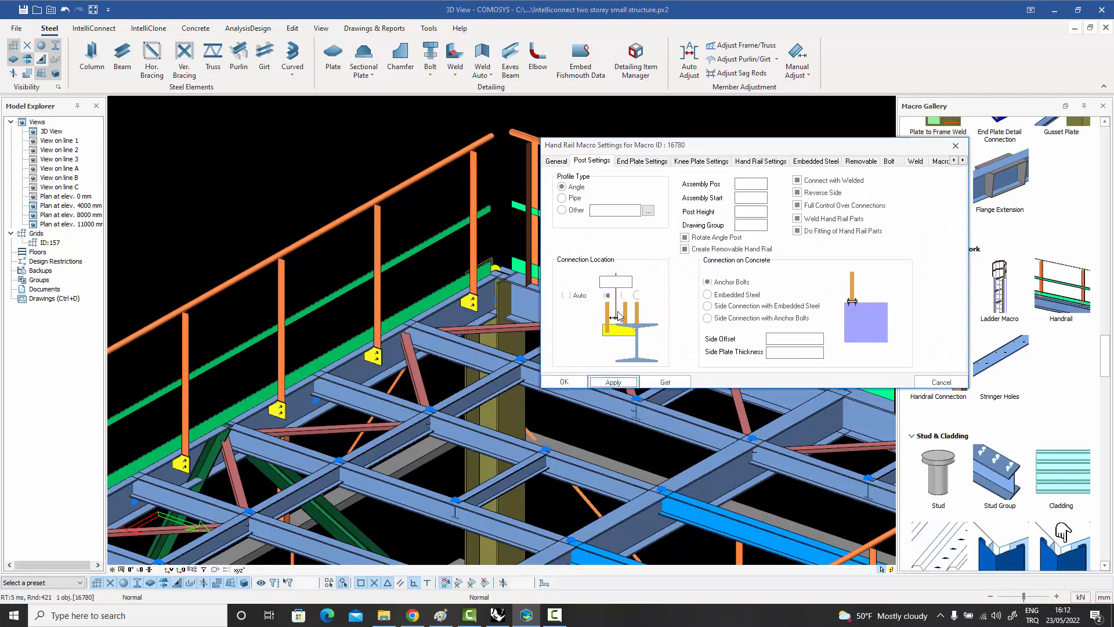
Set the front handrail's post connection offset to -200 and inspect the bolted plate at a post base.
click(616, 281)
text(-200)
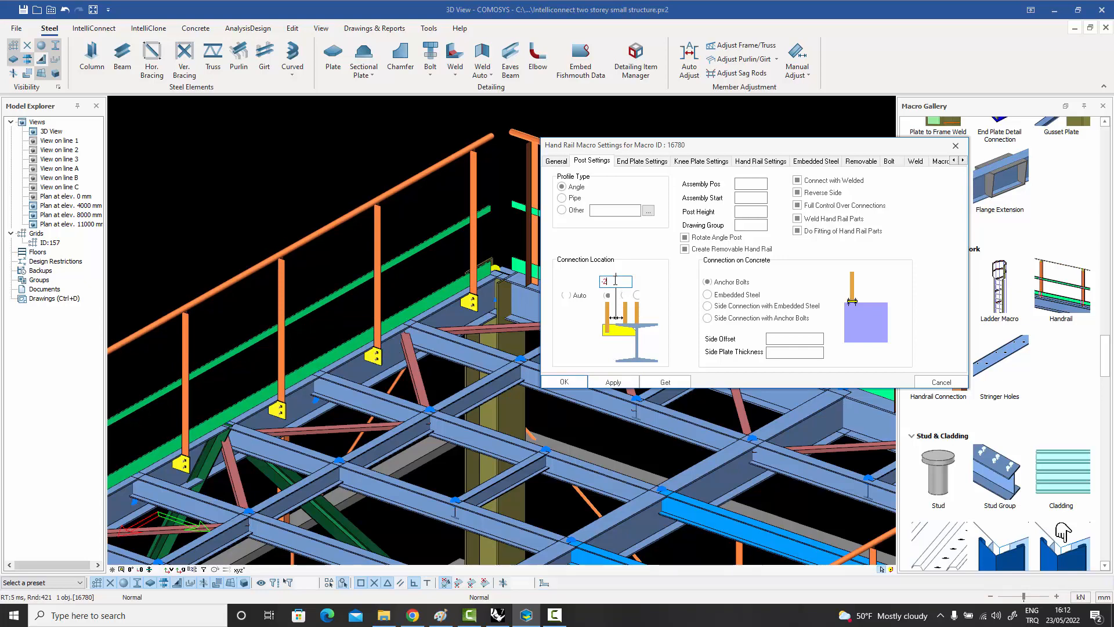
click(613, 383)
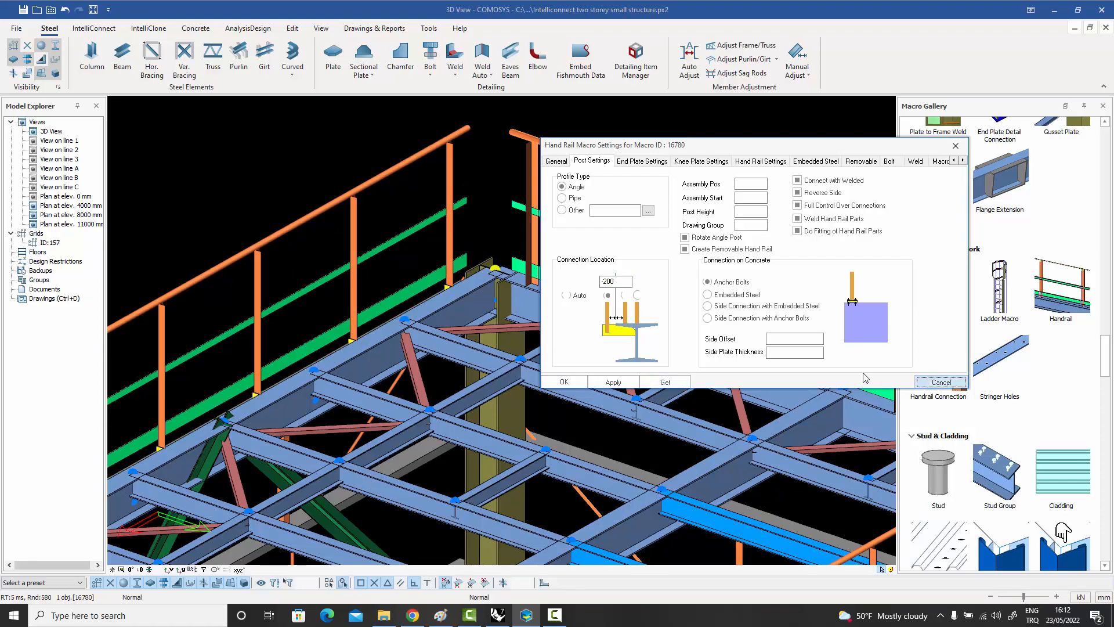
click(941, 382)
scroll(521, 332, up, 5)
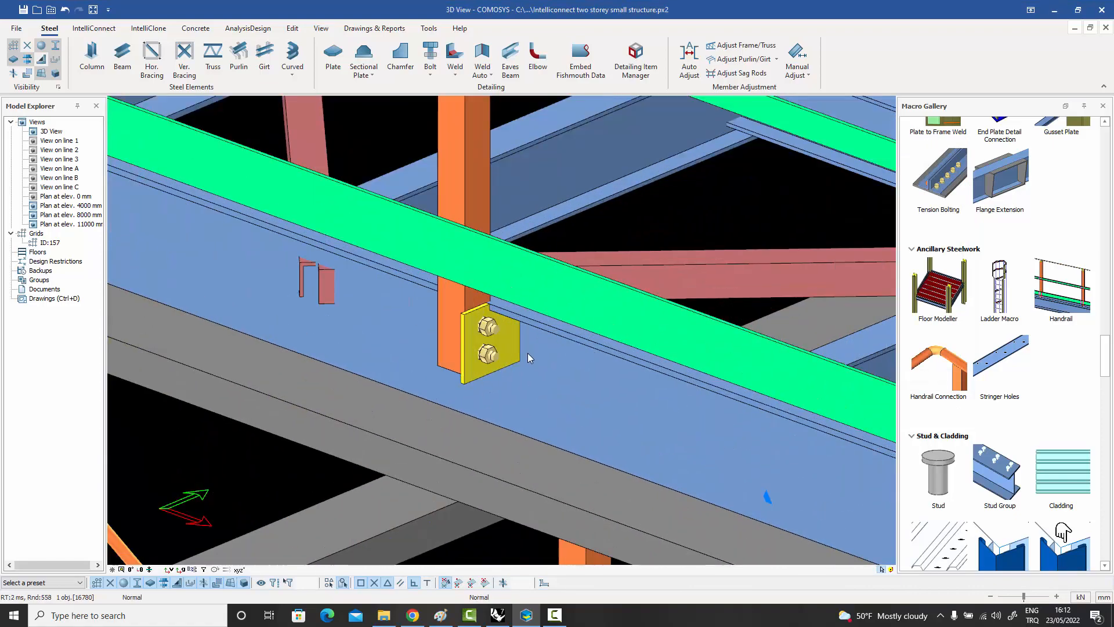
scroll(489, 329, down, 3)
scroll(485, 335, down, 3)
middle_drag(487, 336, 458, 346)
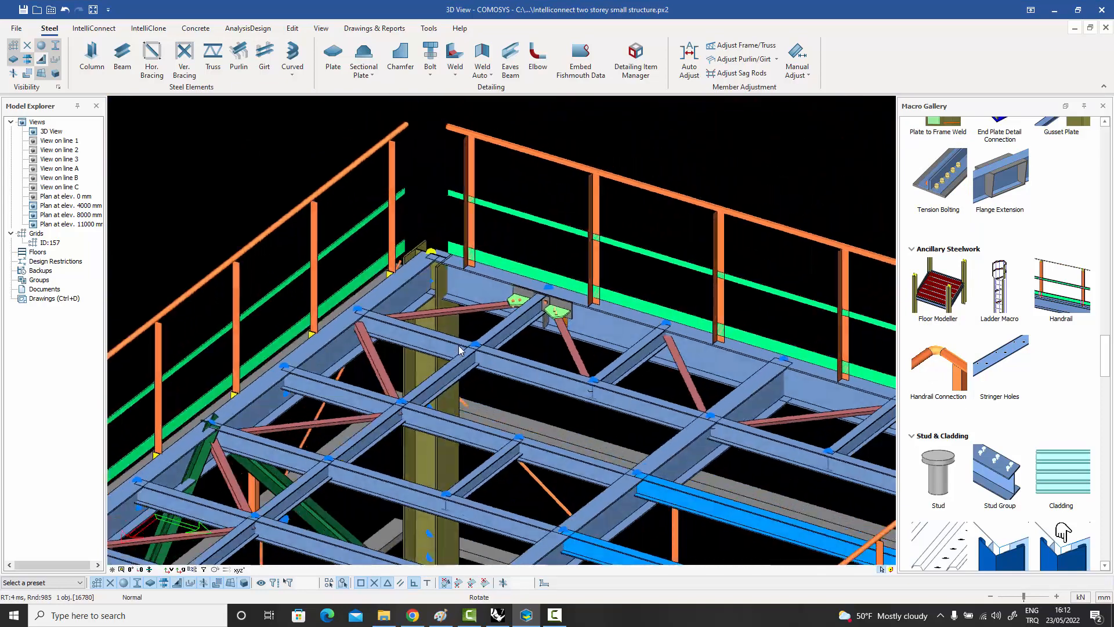
Change the front handrail's post connection location to the position centred over the beam web.
double_click(393, 166)
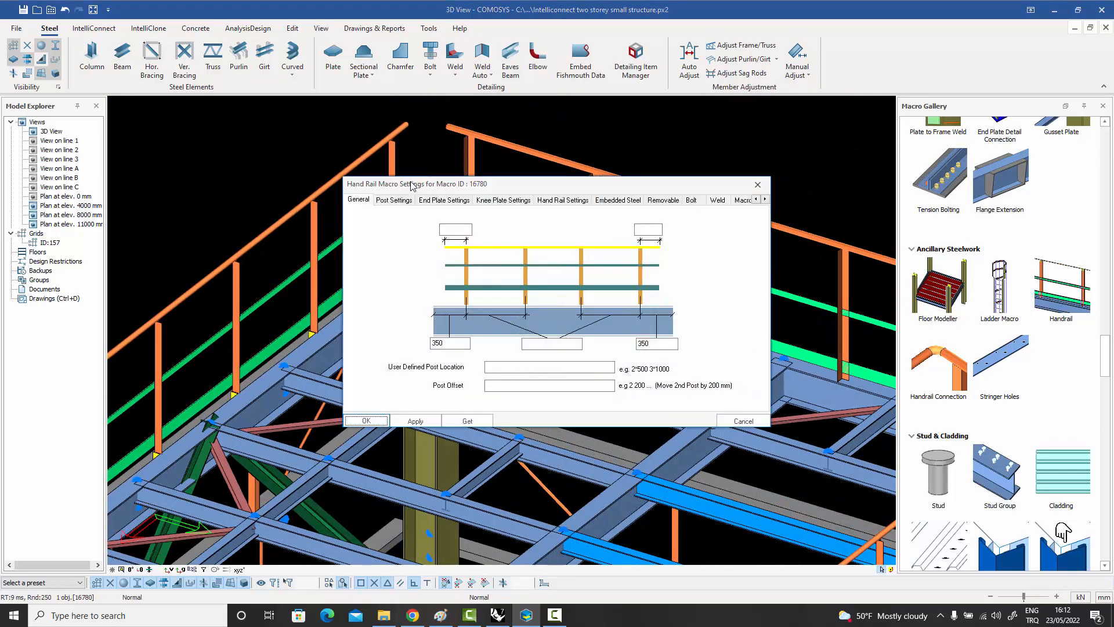
drag(411, 185, 568, 150)
click(552, 164)
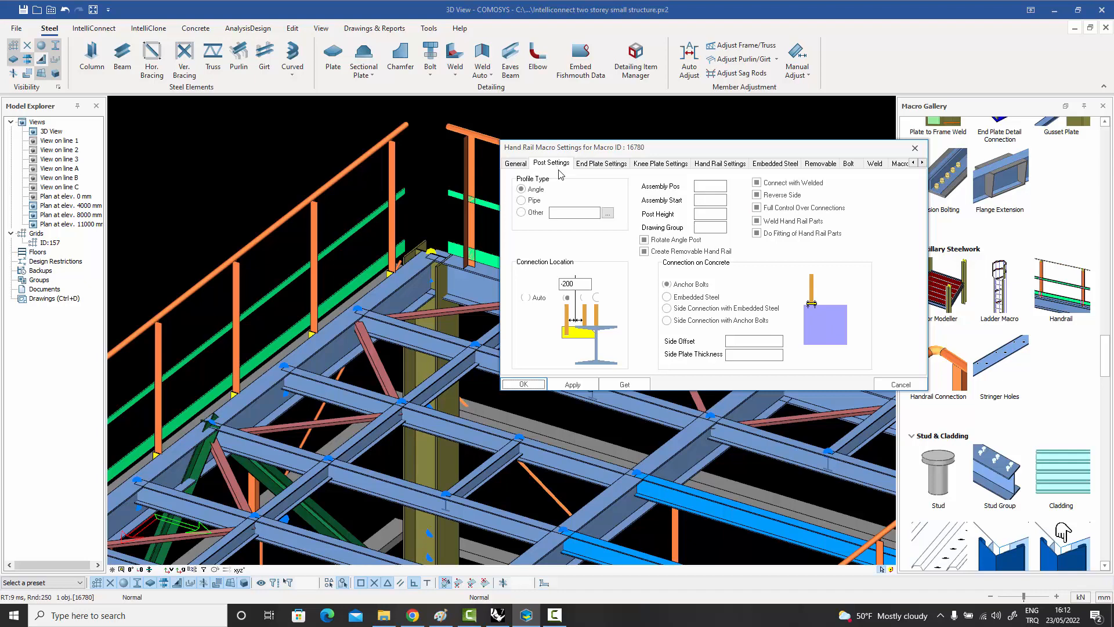
click(597, 297)
click(572, 384)
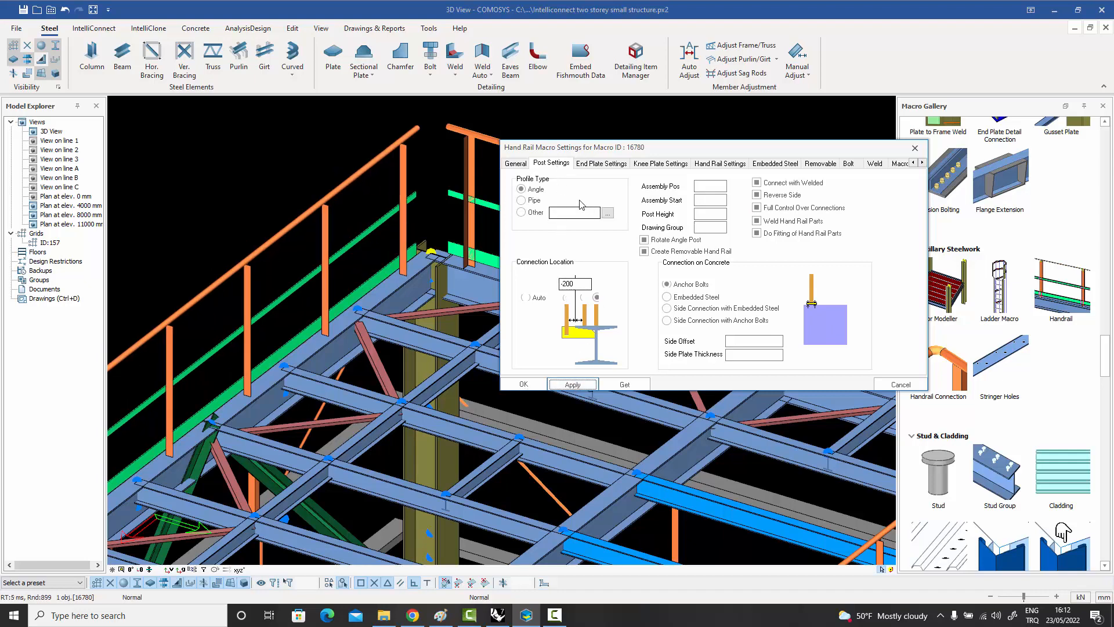
Switch the front handrail's post profile type to Pipe and enable Create Removable Hand Rail.
click(521, 200)
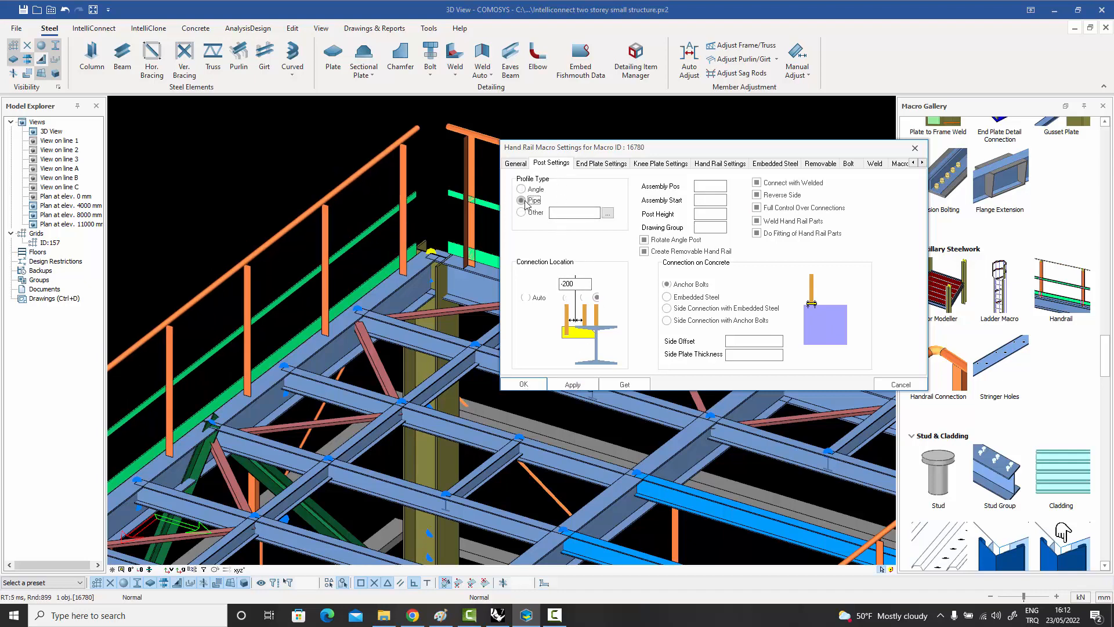
click(572, 386)
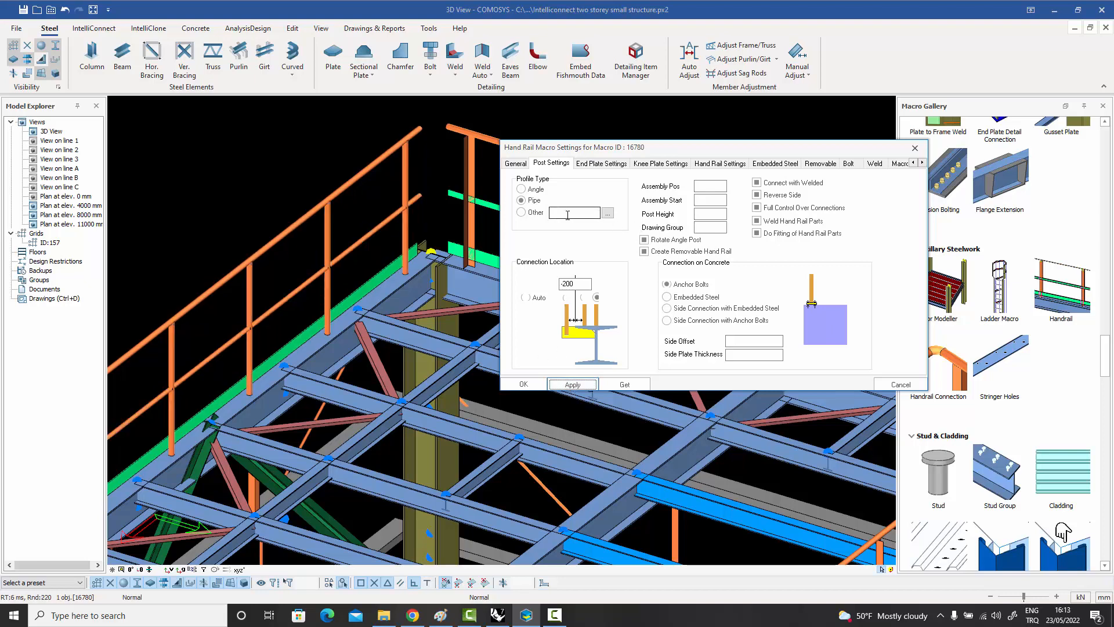
click(645, 252)
click(573, 384)
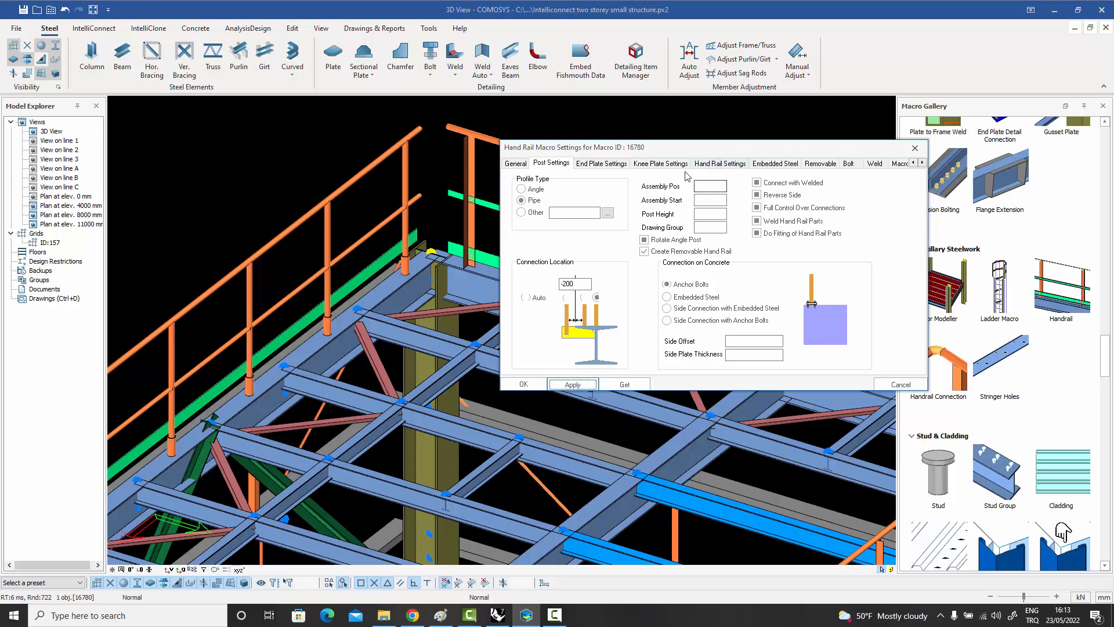
Review the handrail's end plate, knee plate, hand rail, embedded steel and removable settings, then close its settings.
click(610, 165)
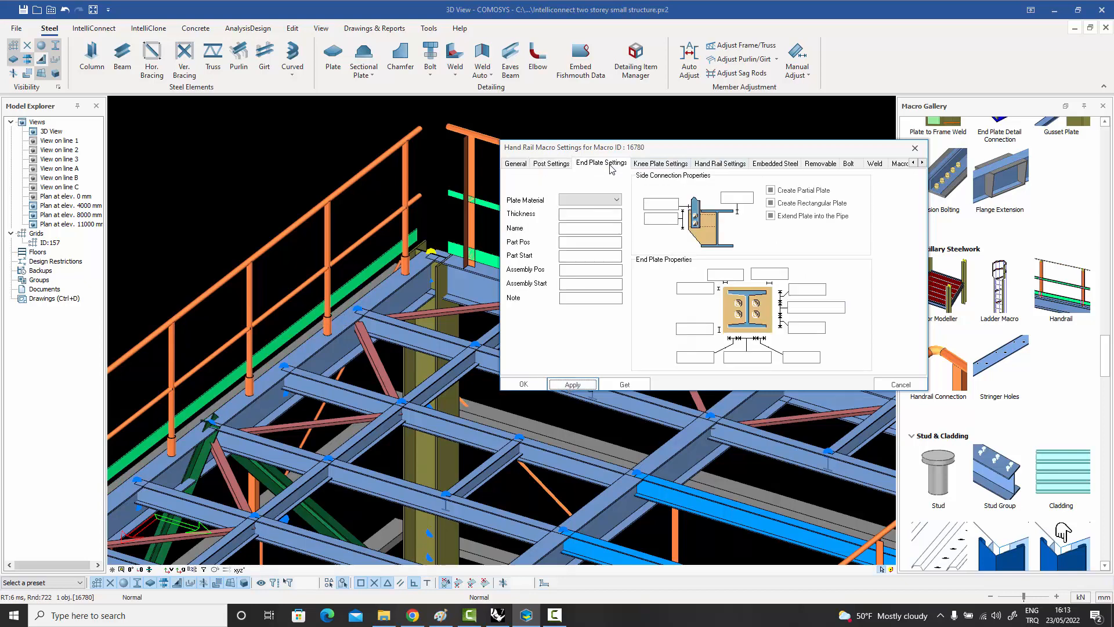
click(656, 165)
click(722, 165)
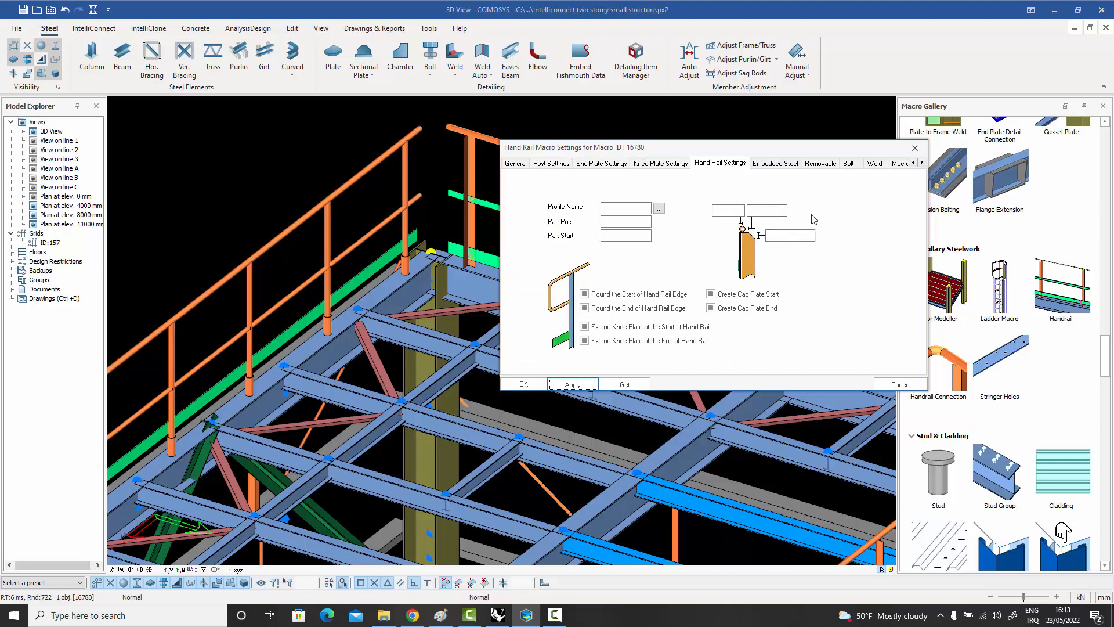
click(785, 165)
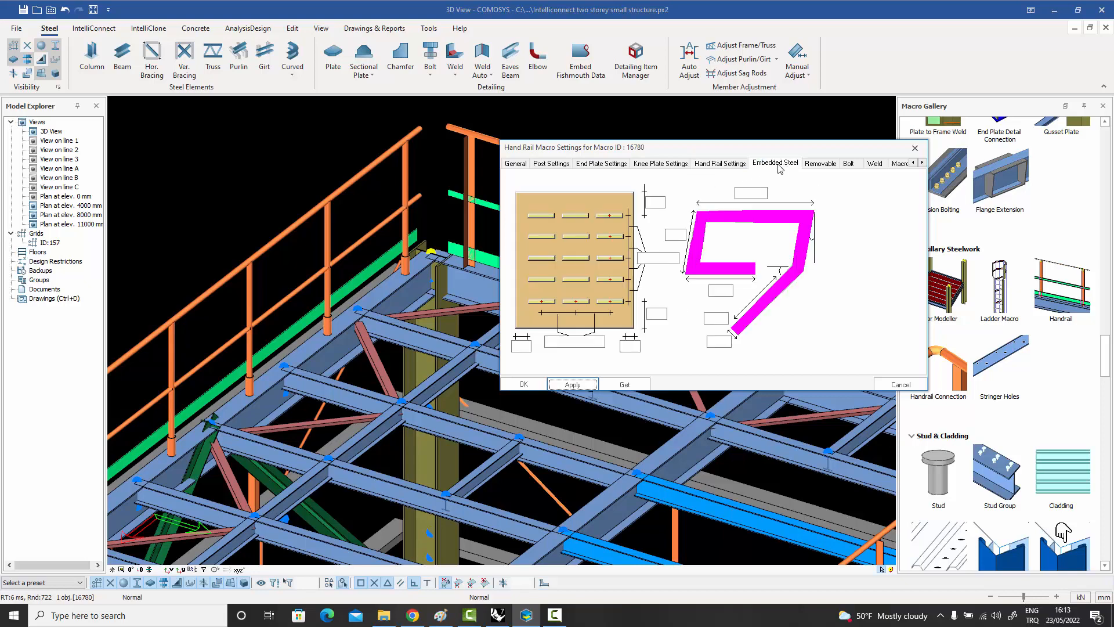
click(825, 164)
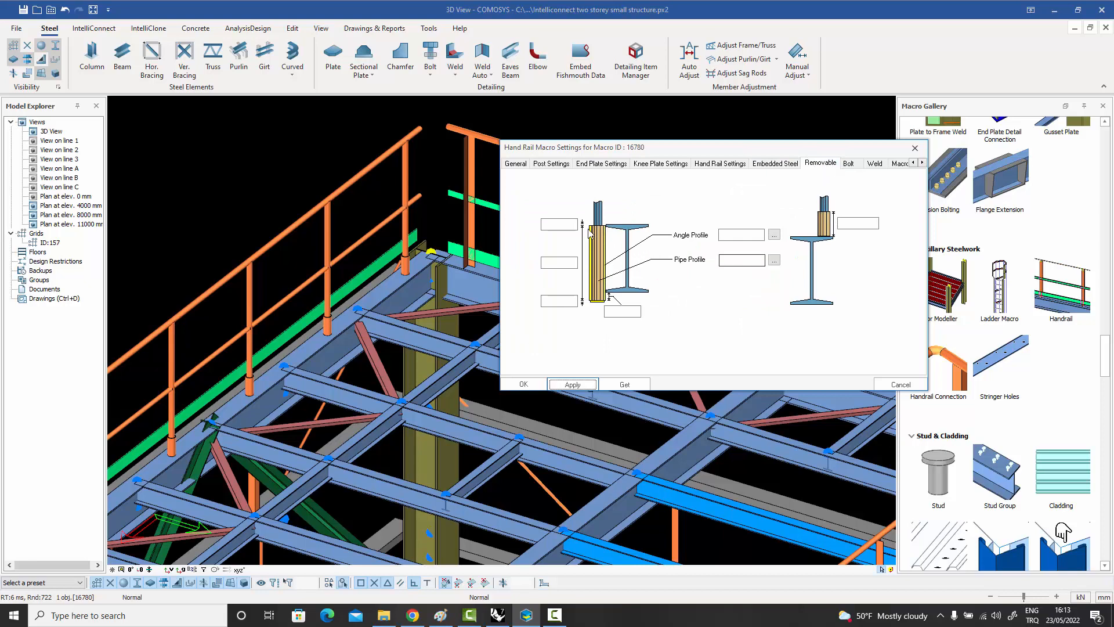
click(915, 147)
scroll(640, 211, down, 4)
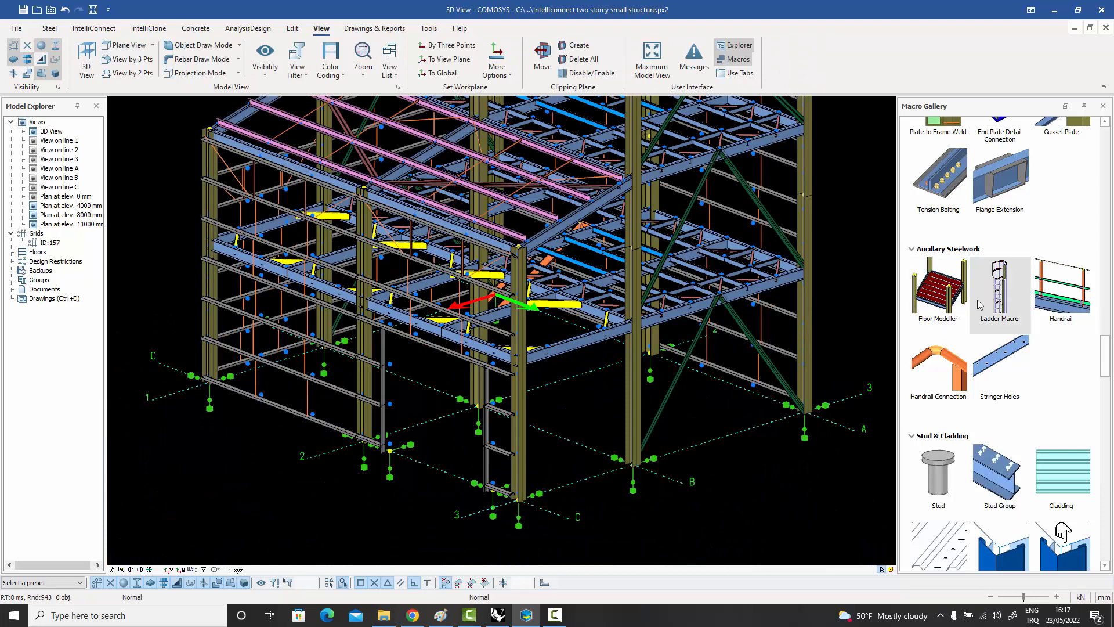
Place a caged ladder with the Ladder Macro on grid line 3 between B and C, and open its settings.
click(997, 296)
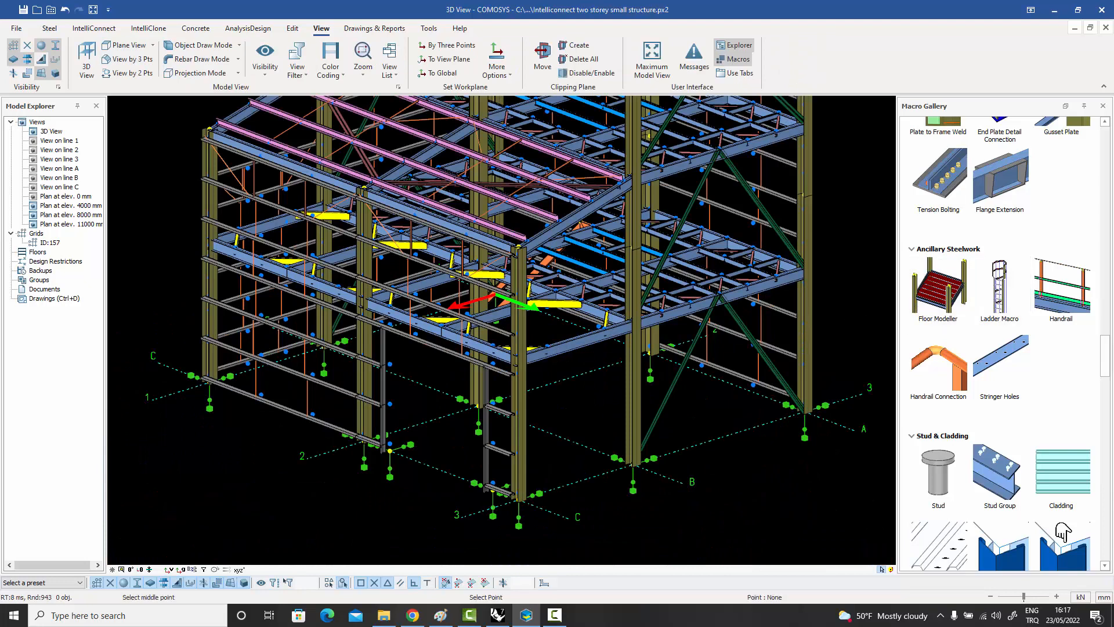
click(589, 486)
scroll(587, 452, up, 2)
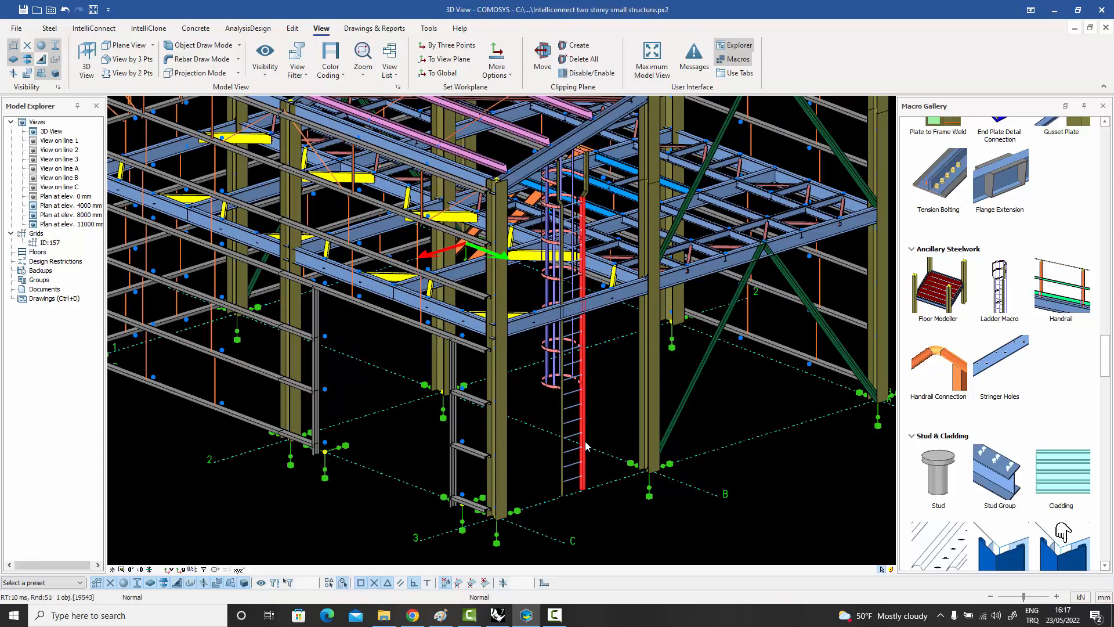
double_click(586, 446)
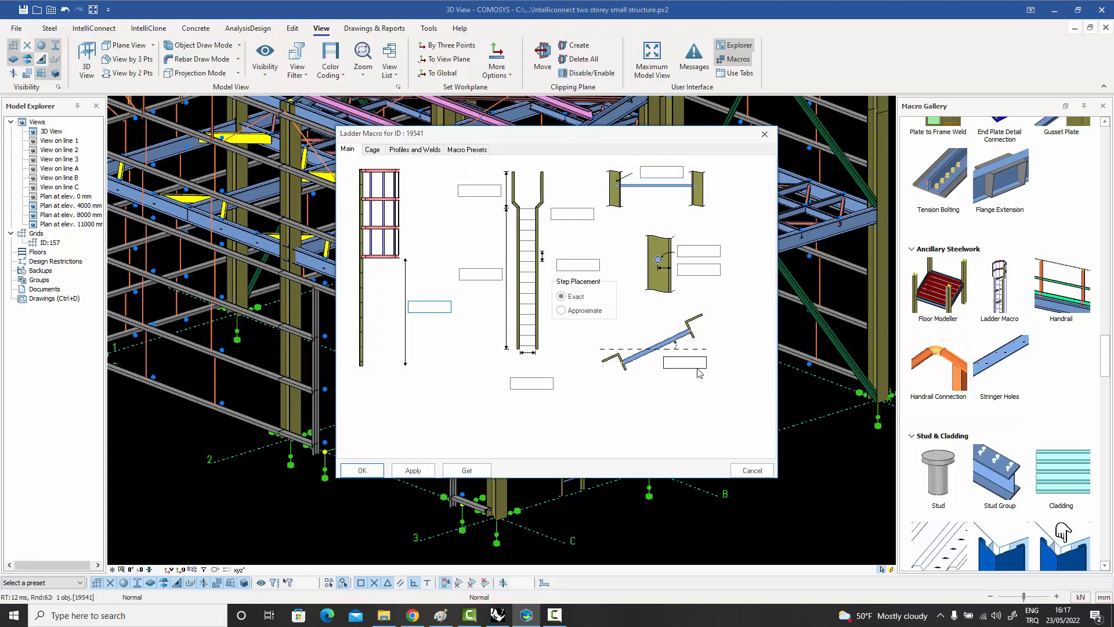
Set the ladder's rotation angle to 180 and apply it to the model.
click(695, 363)
text(180)
click(413, 470)
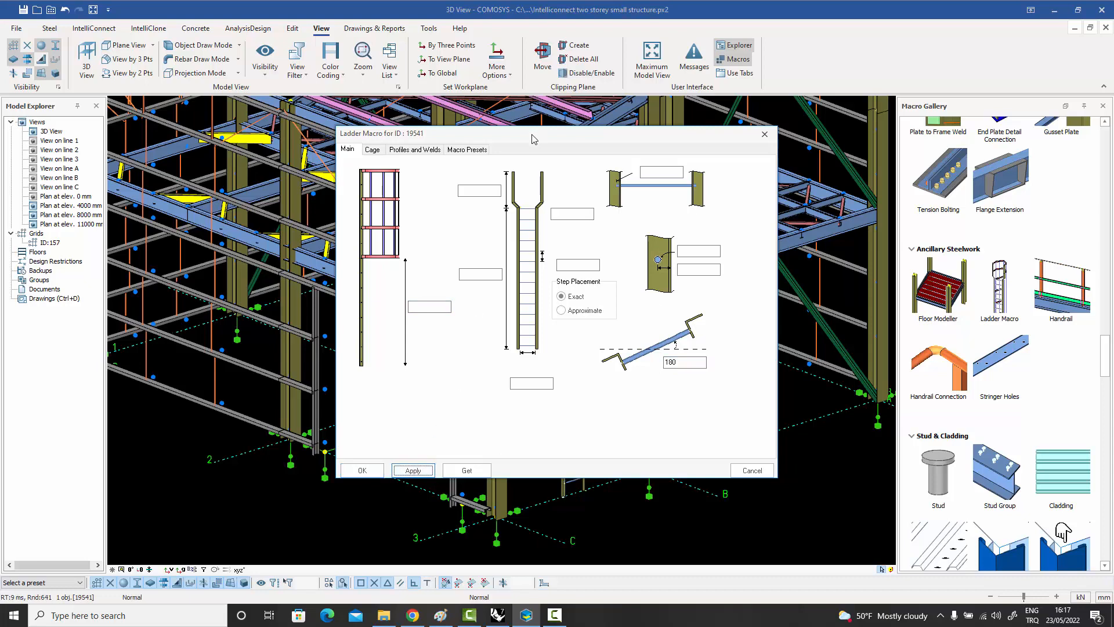
drag(533, 138, 812, 134)
Review the ladder's cage, profile and weld settings, then close its settings.
click(652, 145)
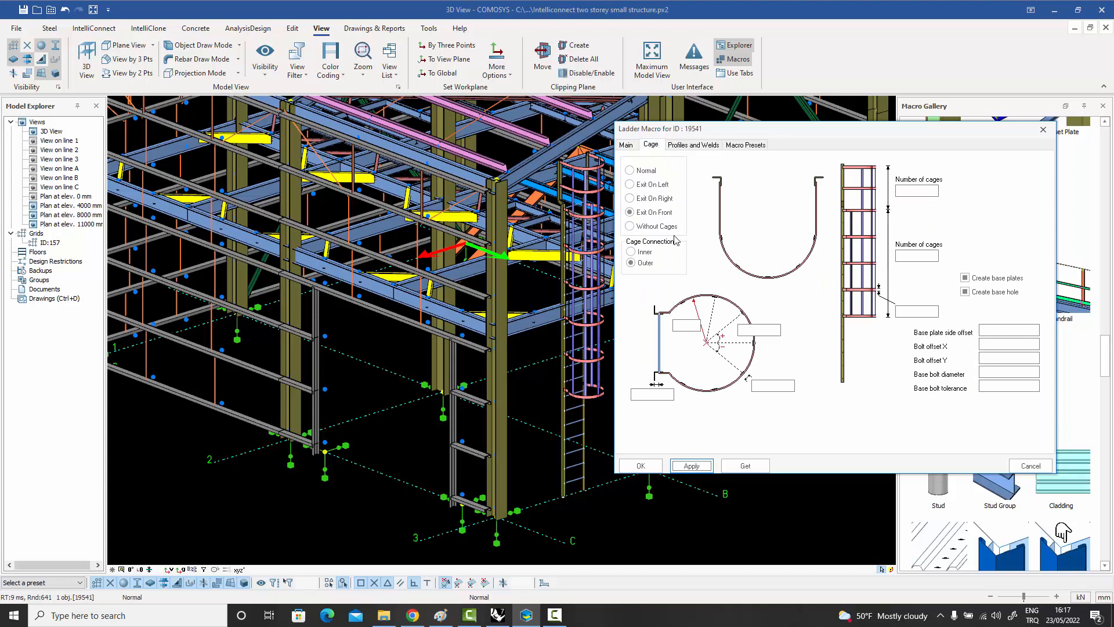
click(693, 145)
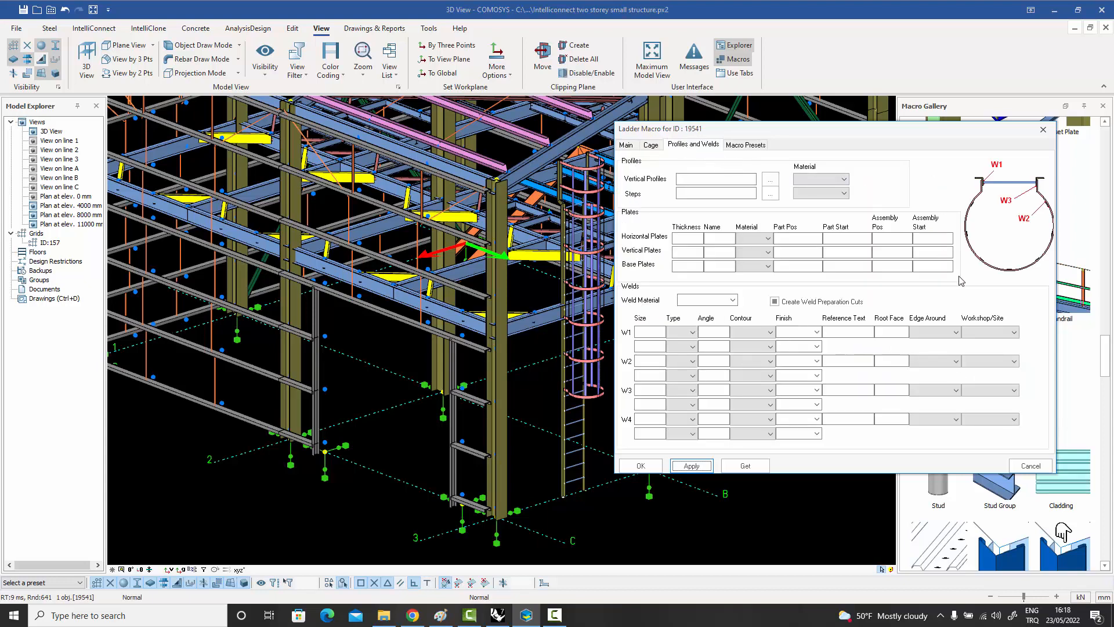
click(626, 146)
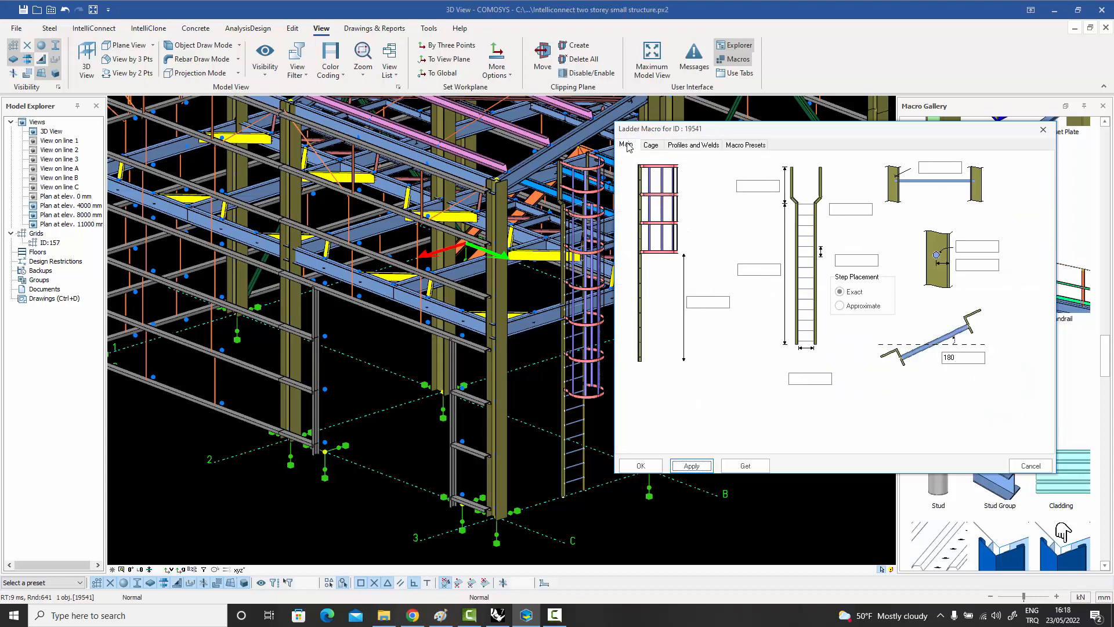
click(1042, 128)
middle_drag(732, 383, 710, 385)
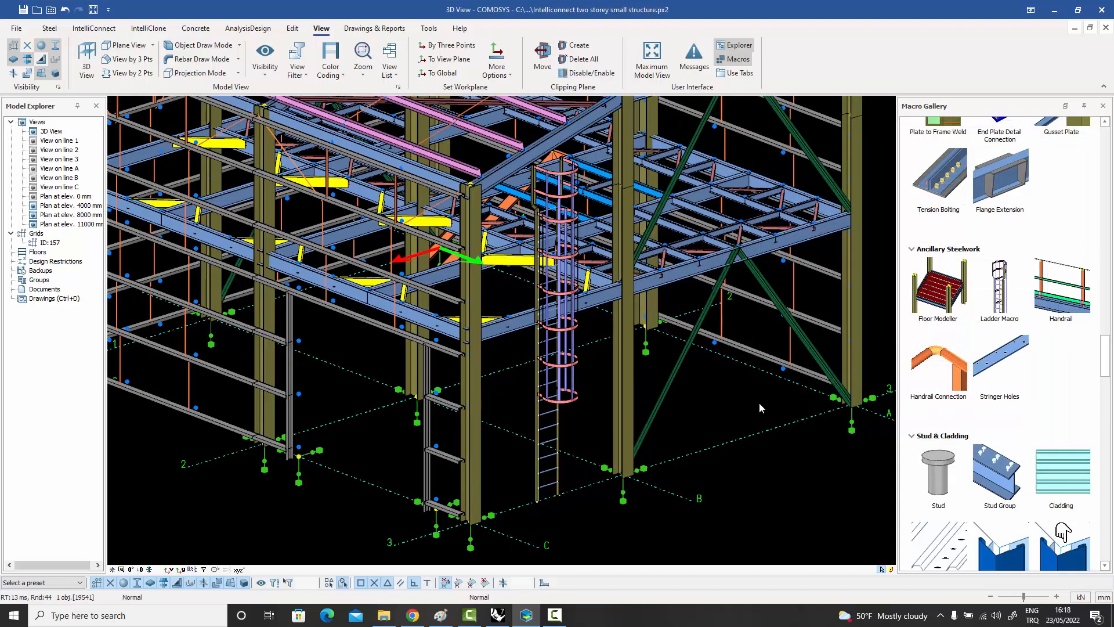
mouse_move(965, 291)
middle_drag(753, 287, 709, 349)
scroll(716, 346, down, 2)
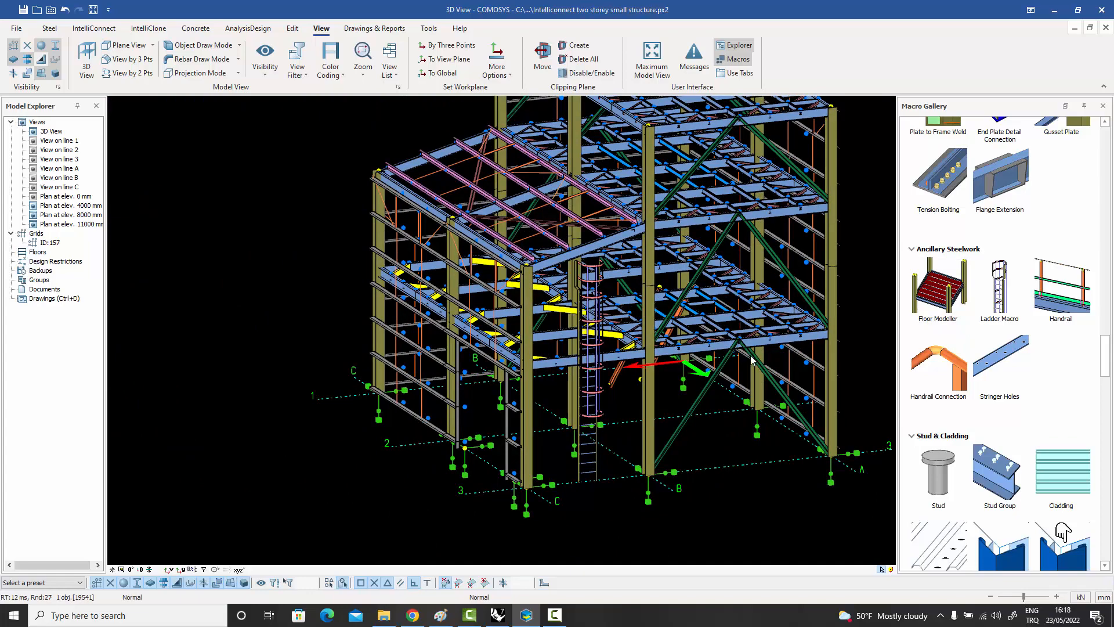
middle_drag(750, 356, 677, 356)
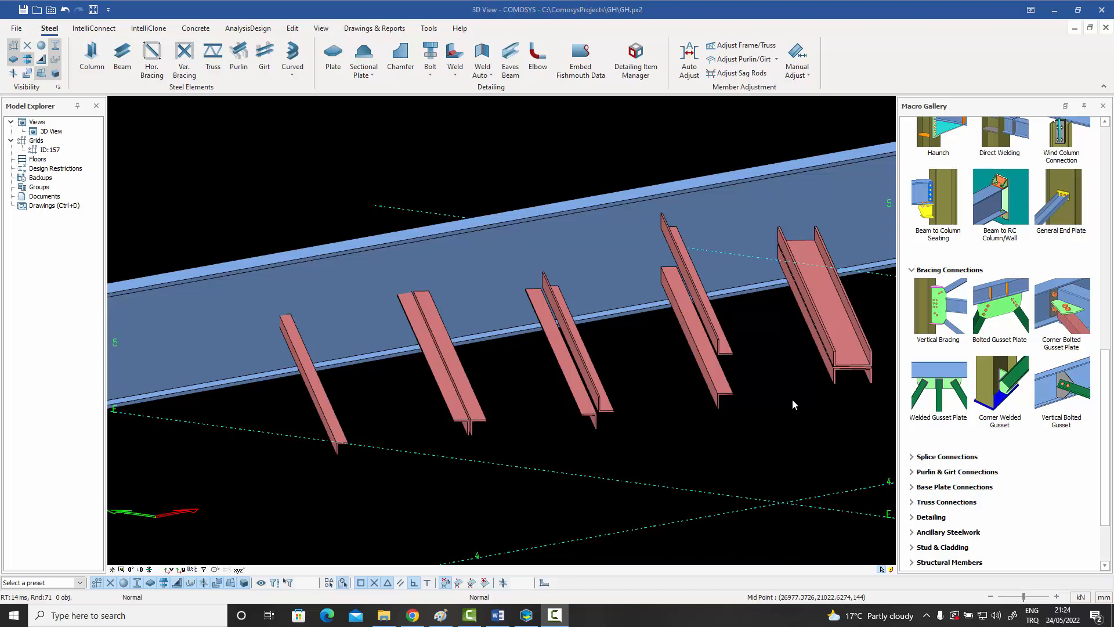
In the GH.px2 model, pick out the main beam and the single- and double-angle braces in turn, then clear the selection.
middle_drag(791, 398, 752, 416)
scroll(783, 399, down, 1)
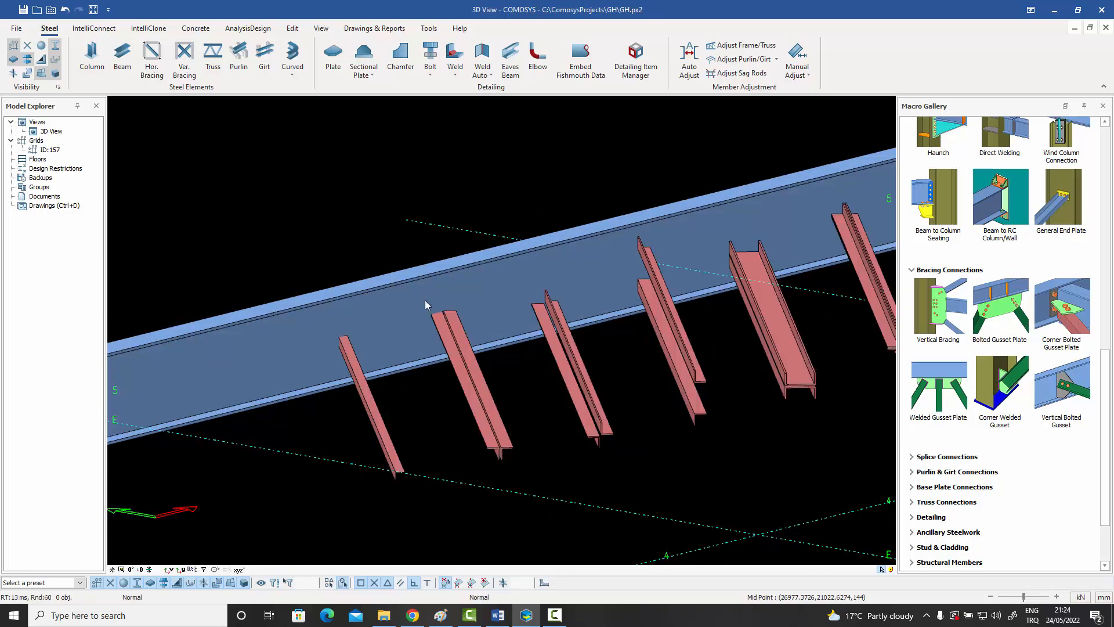
click(380, 304)
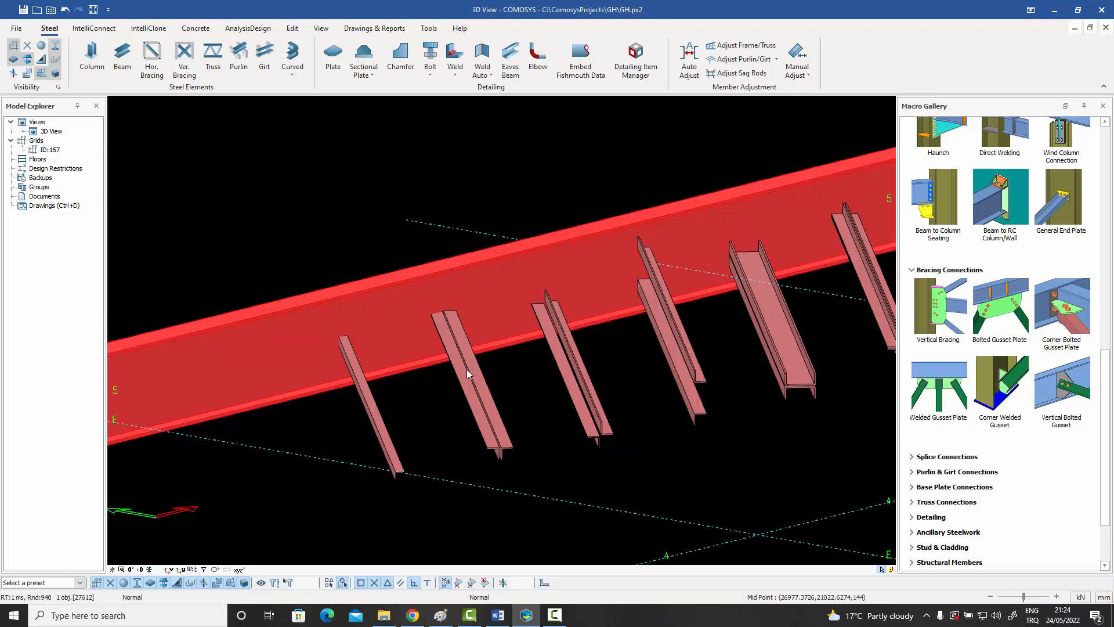
click(381, 422)
click(476, 399)
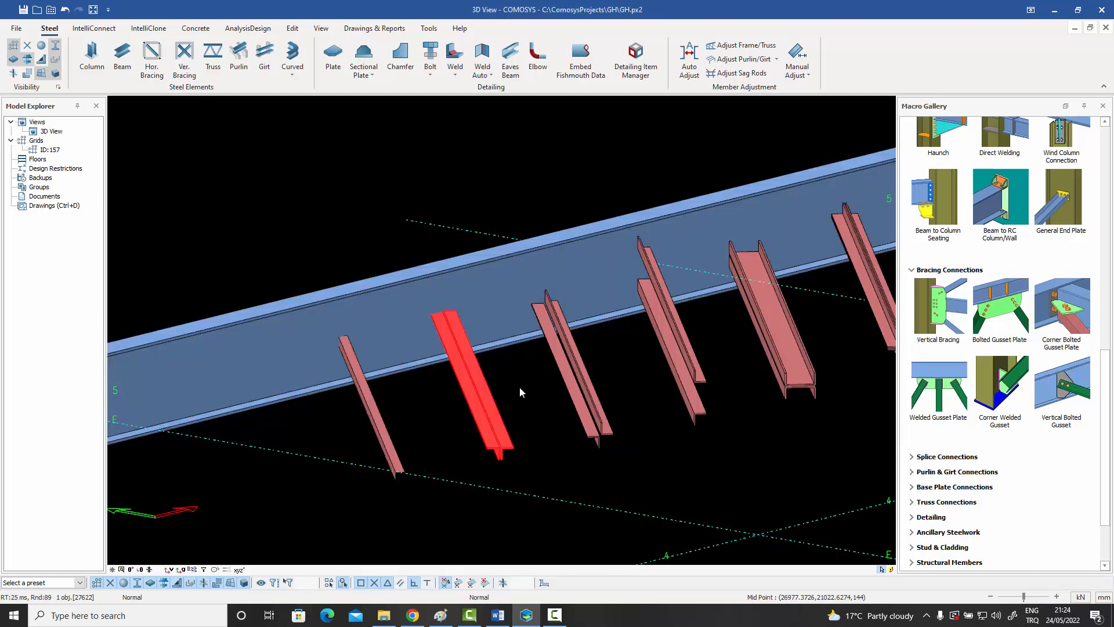
click(529, 443)
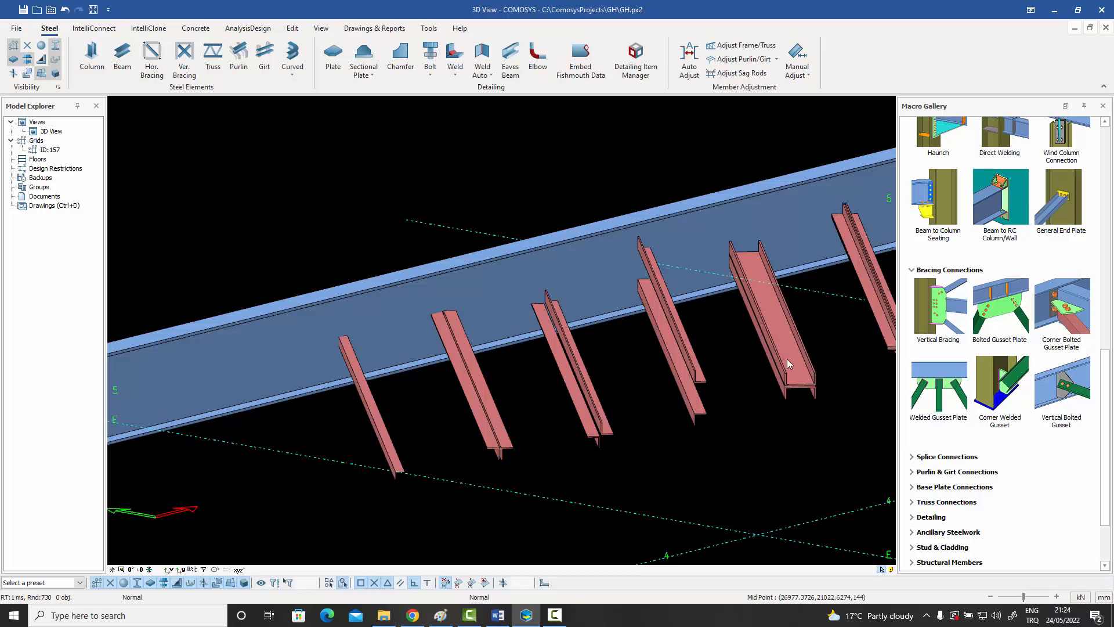
Connect the single-angle brace to the main beam's web with the Bolted Gusset Plate macro.
click(996, 312)
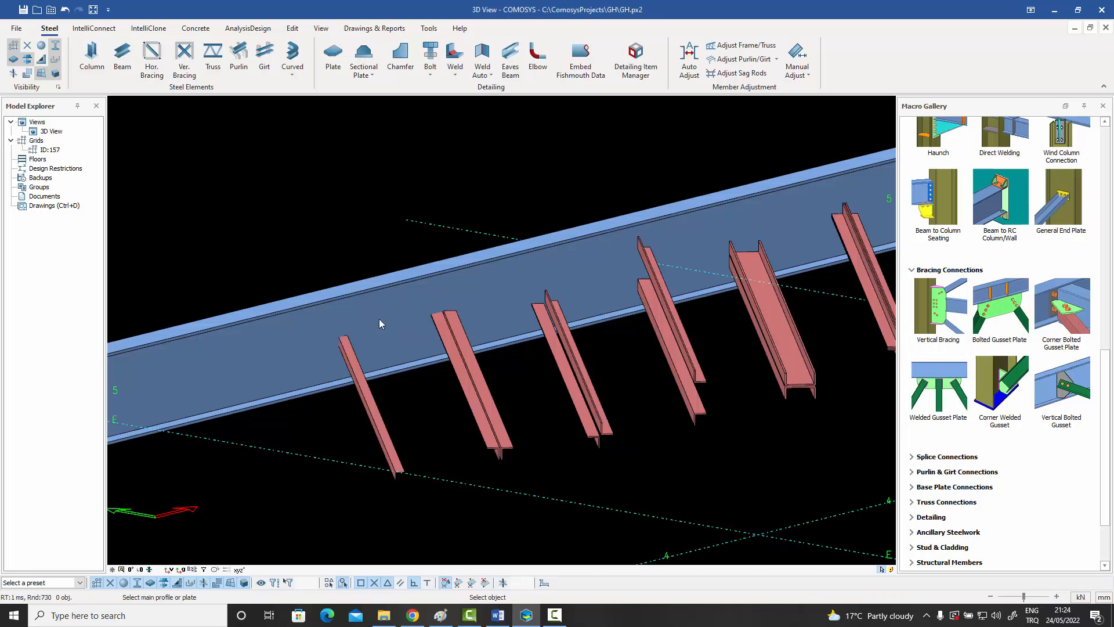
click(371, 333)
click(354, 364)
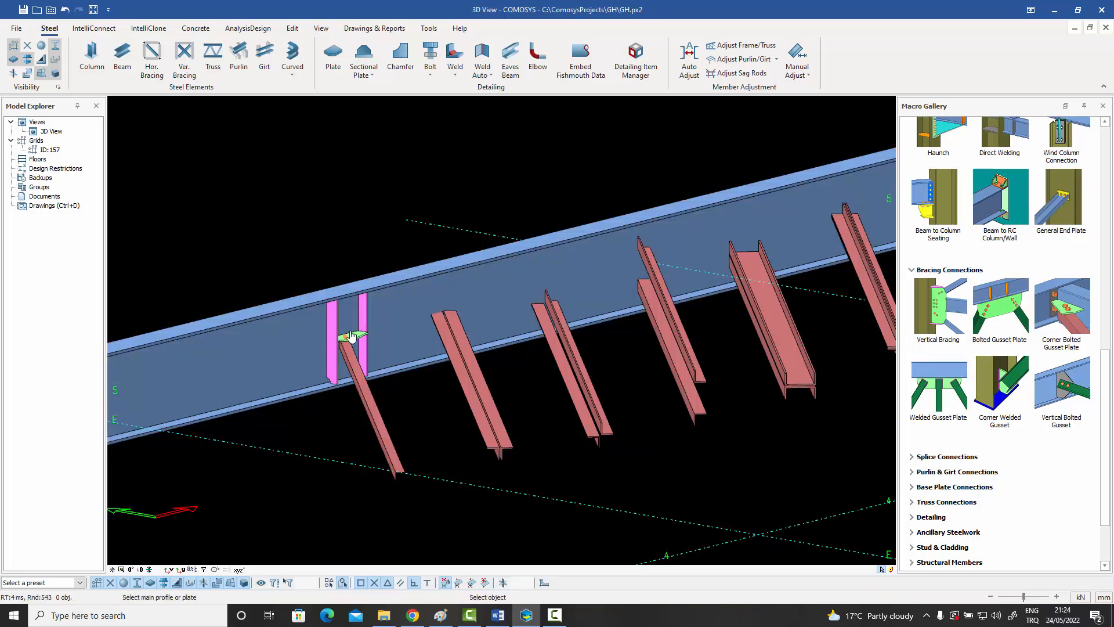
scroll(351, 335, up, 4)
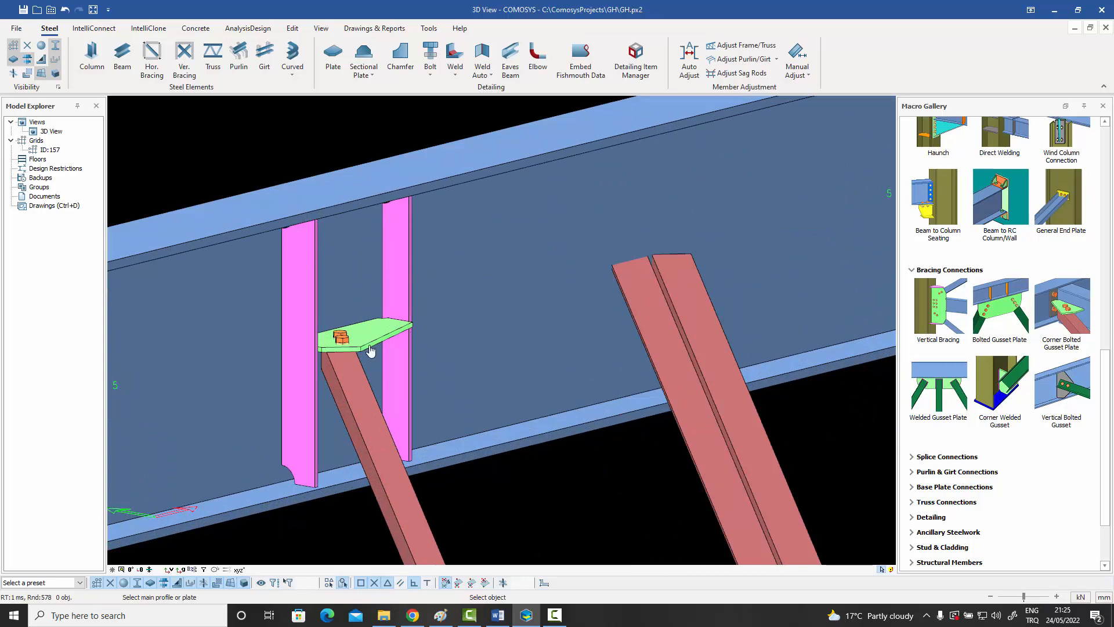
Connect the back-to-back double-angle brace beside it to the same beam with a bolted gusset plate.
scroll(370, 350, down, 5)
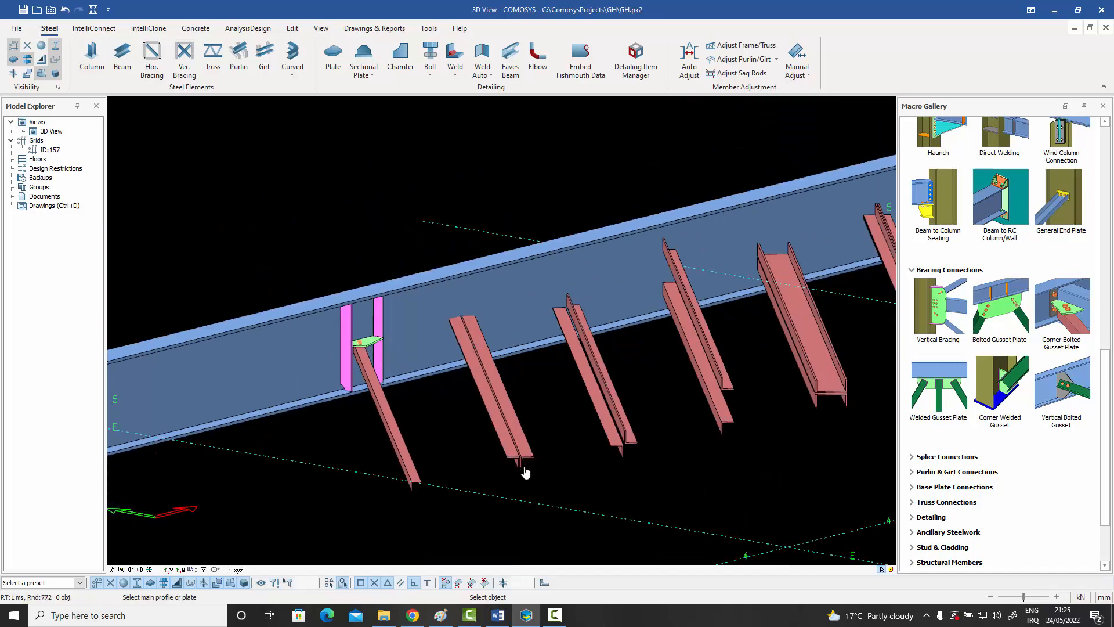
scroll(521, 473, up, 6)
scroll(563, 467, down, 4)
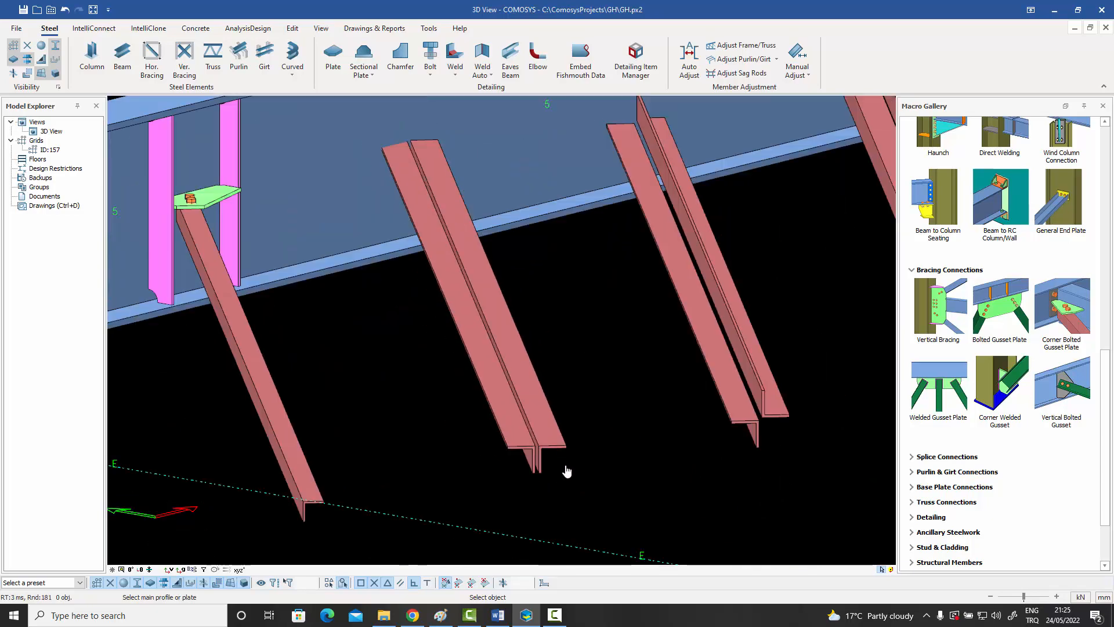
scroll(511, 243, up, 2)
click(511, 244)
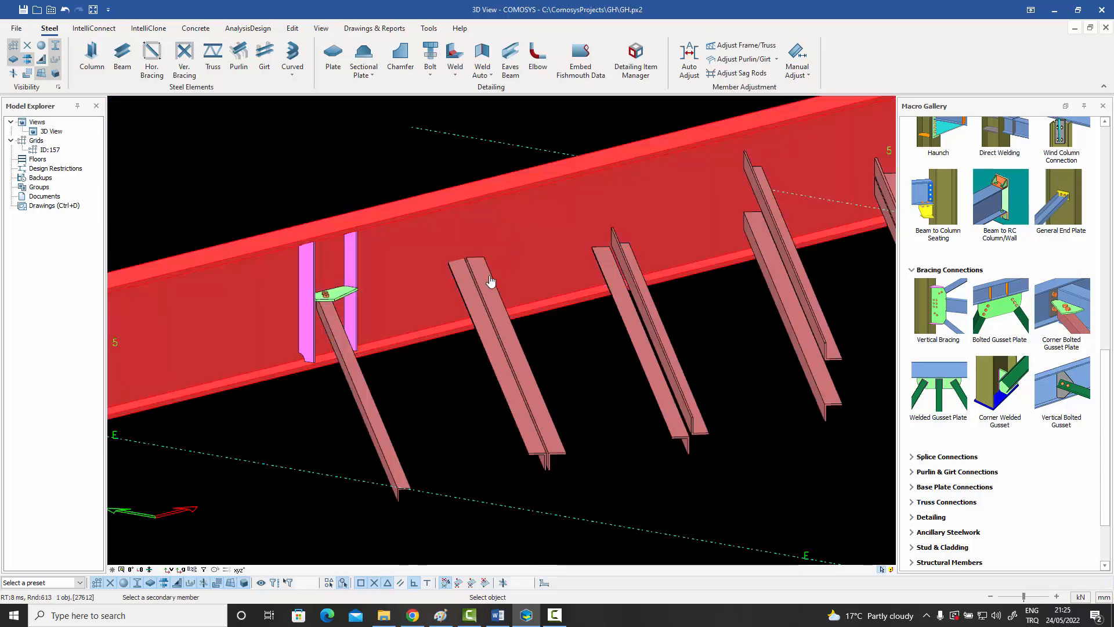
click(490, 281)
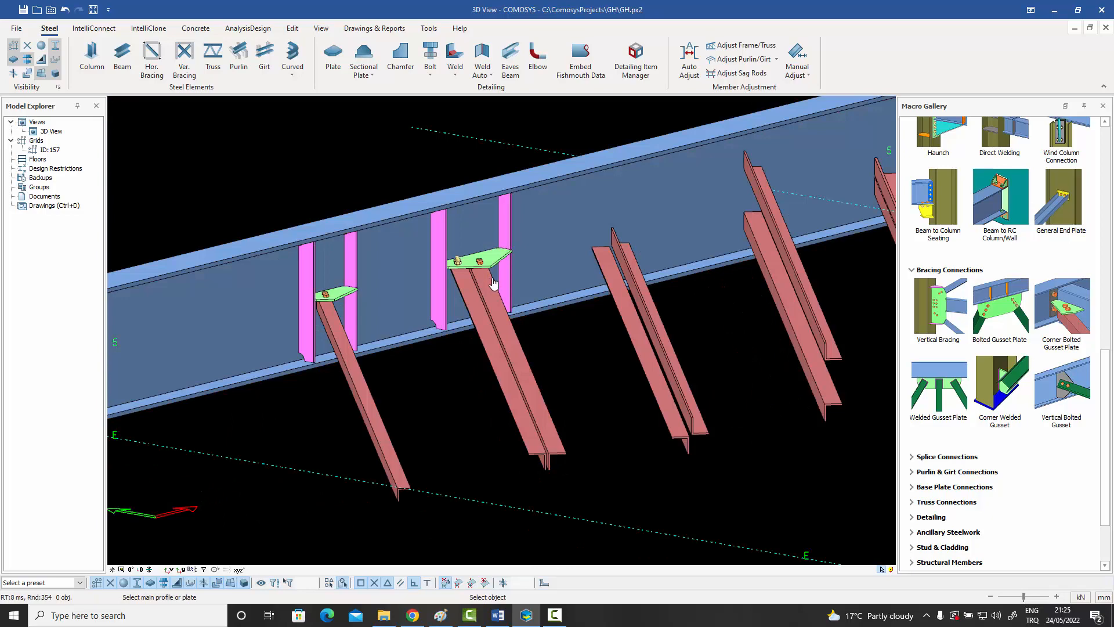
scroll(492, 285, up, 1)
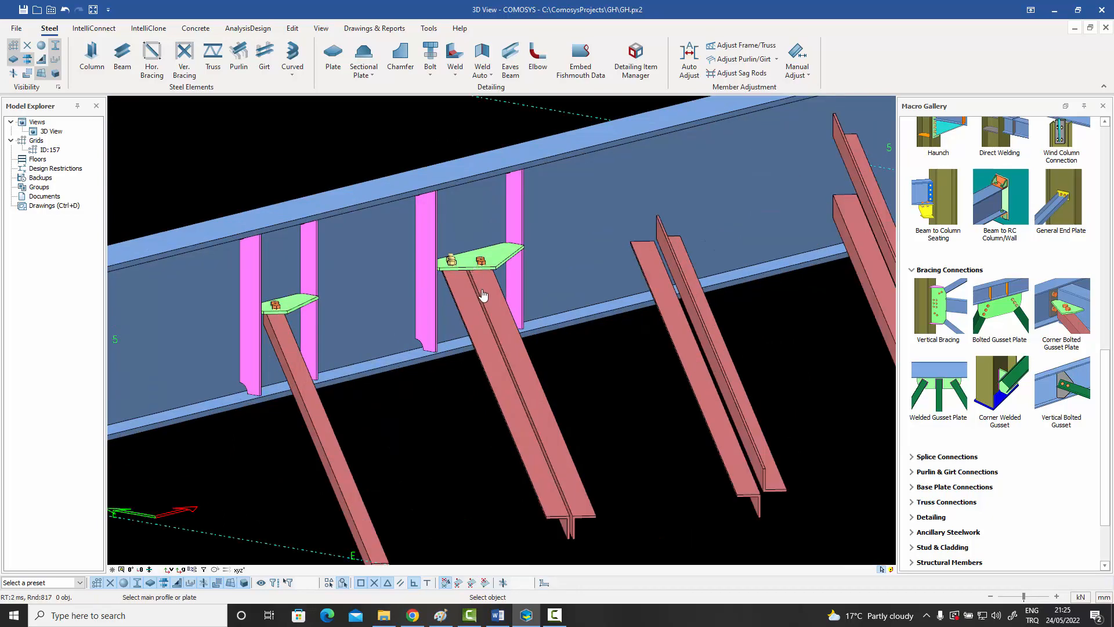
Add a bolted gusset plate between the beam and the double-angle brace whose angles sit diagonally opposite each other.
scroll(491, 335, down, 1)
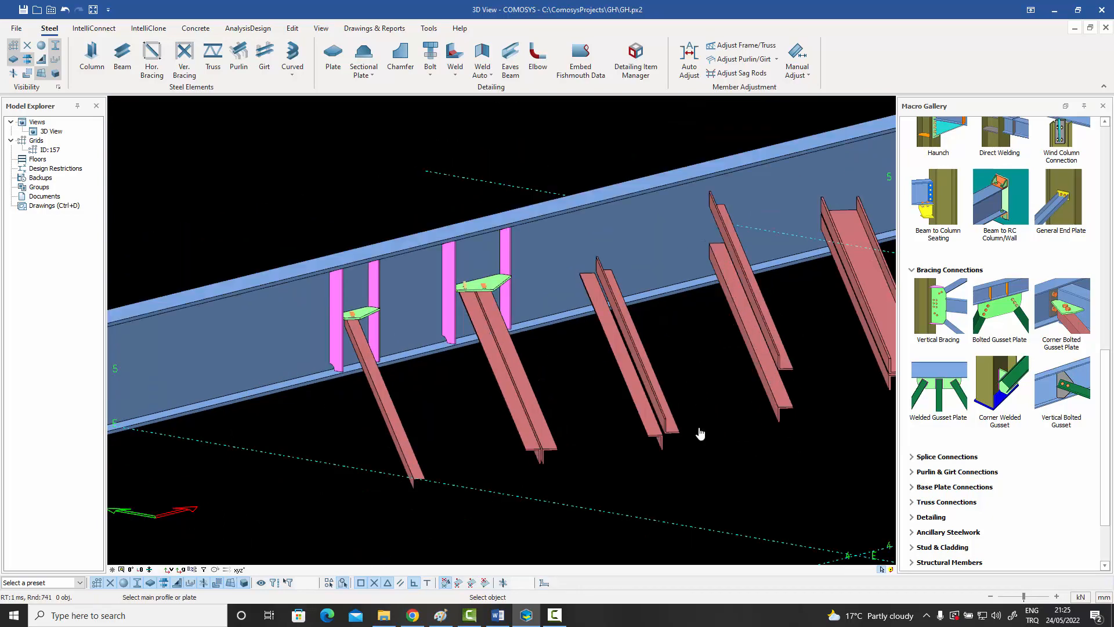
scroll(666, 446, up, 2)
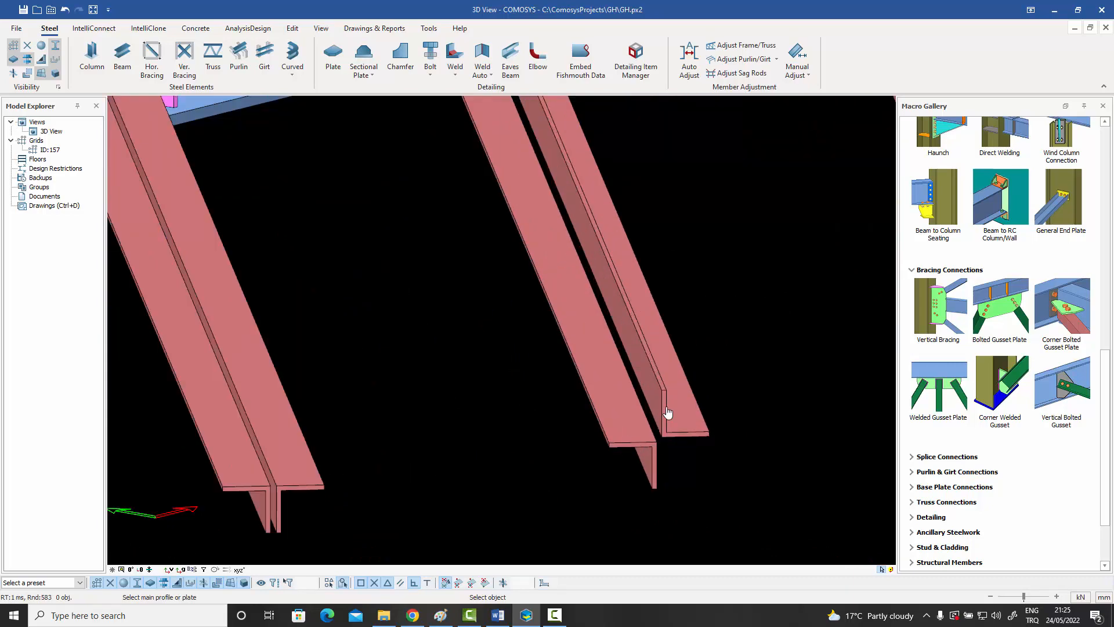
scroll(667, 415, down, 2)
click(621, 194)
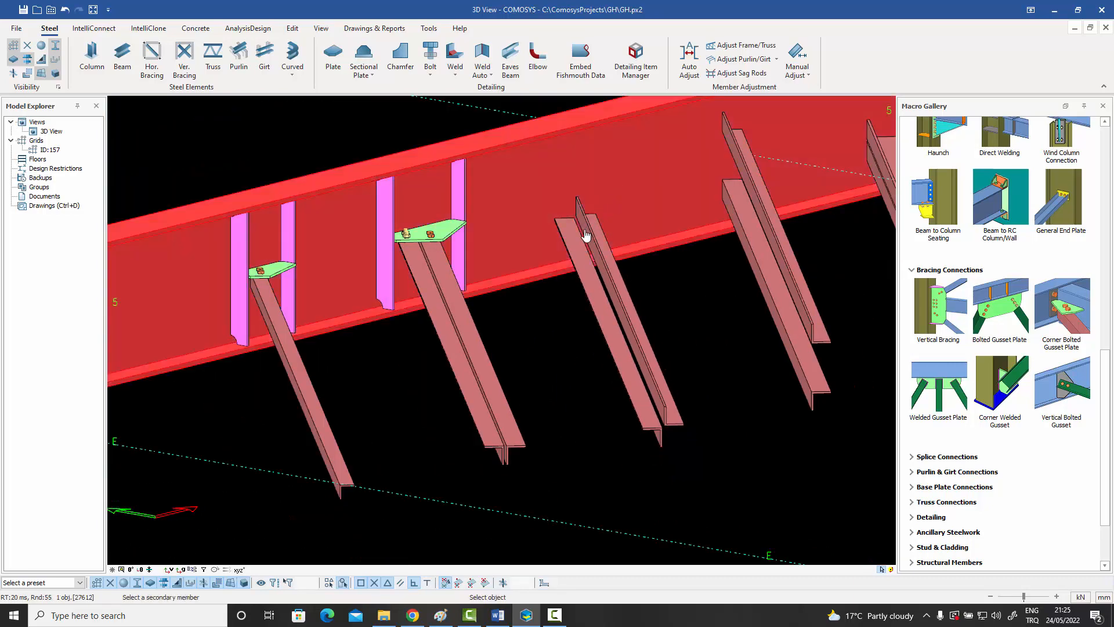
click(585, 234)
scroll(635, 217, up, 1)
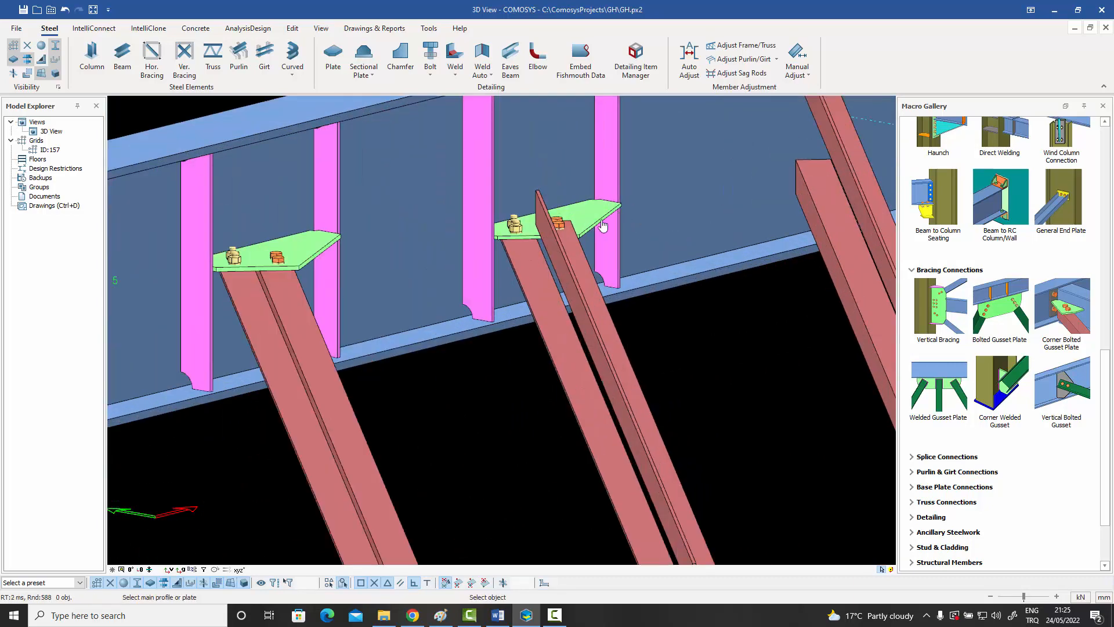
Bolt the brace made of two vertically separated angles to the beam with gusset plates at both levels.
scroll(528, 290, down, 3)
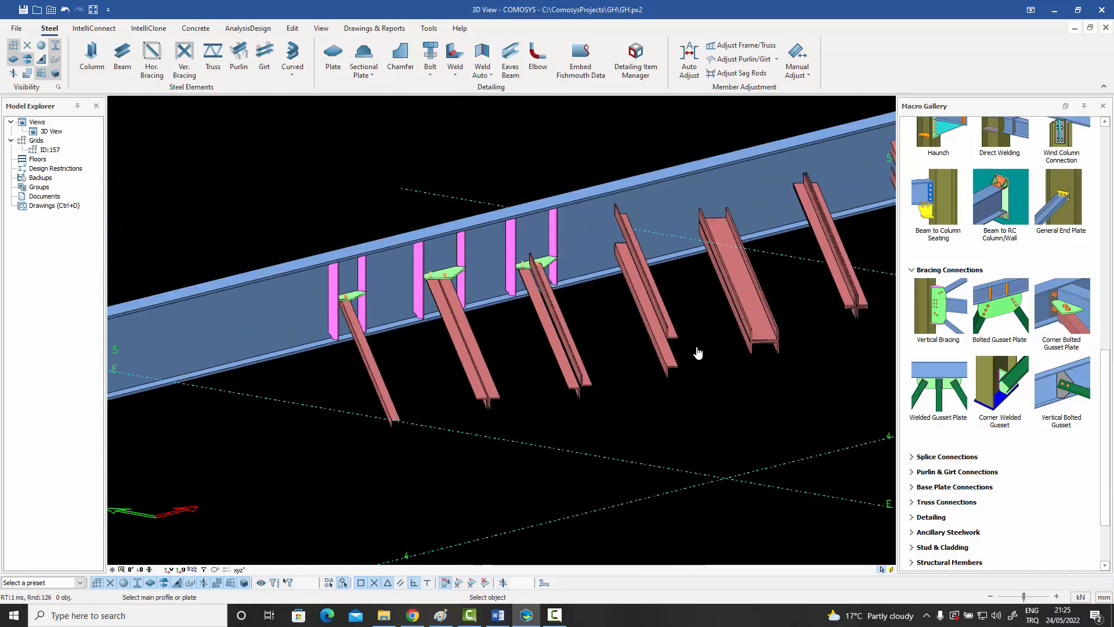
scroll(692, 351, up, 1)
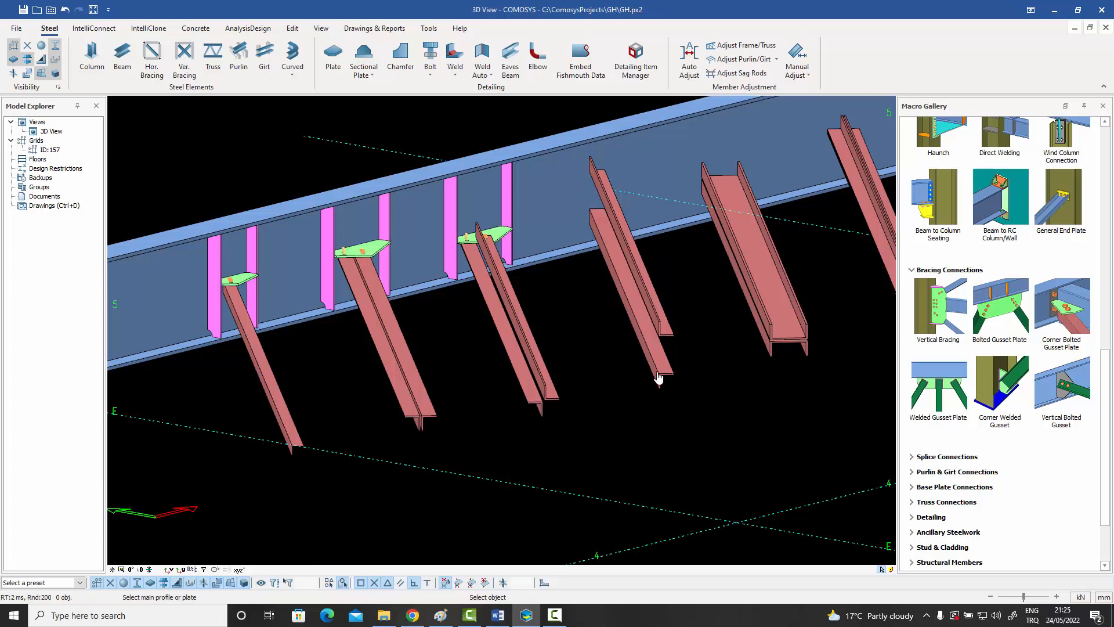
click(643, 149)
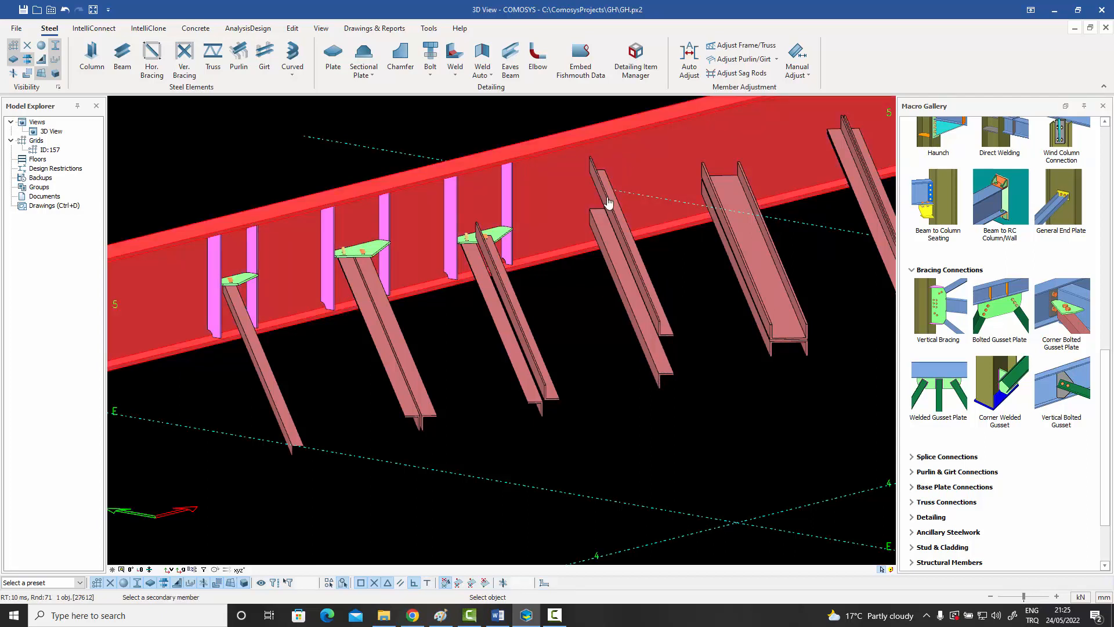
click(608, 202)
scroll(609, 200, up, 10)
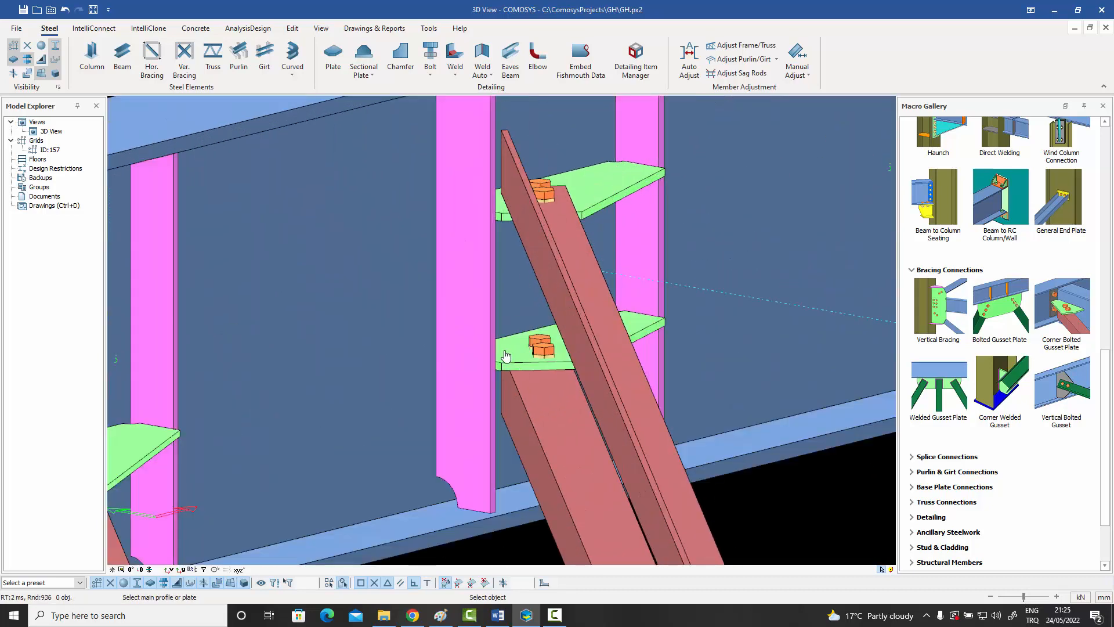
Connect the back-to-back double-channel brace to the beam with a bolted gusset plate.
scroll(592, 352, down, 2)
scroll(592, 353, down, 3)
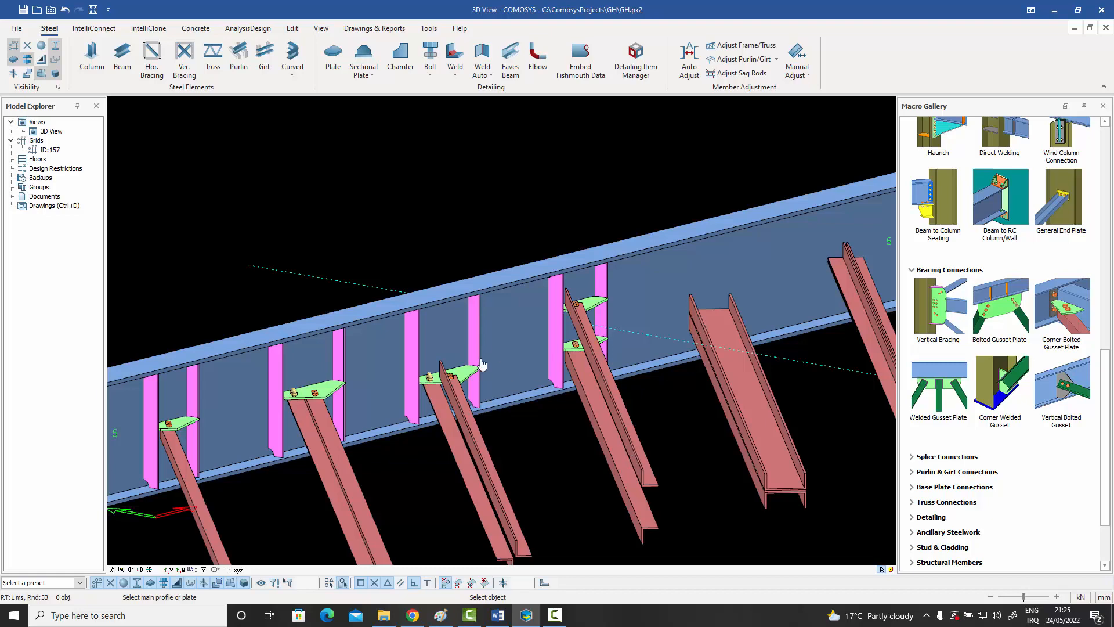
scroll(676, 444, down, 2)
scroll(678, 452, up, 4)
scroll(677, 452, up, 2)
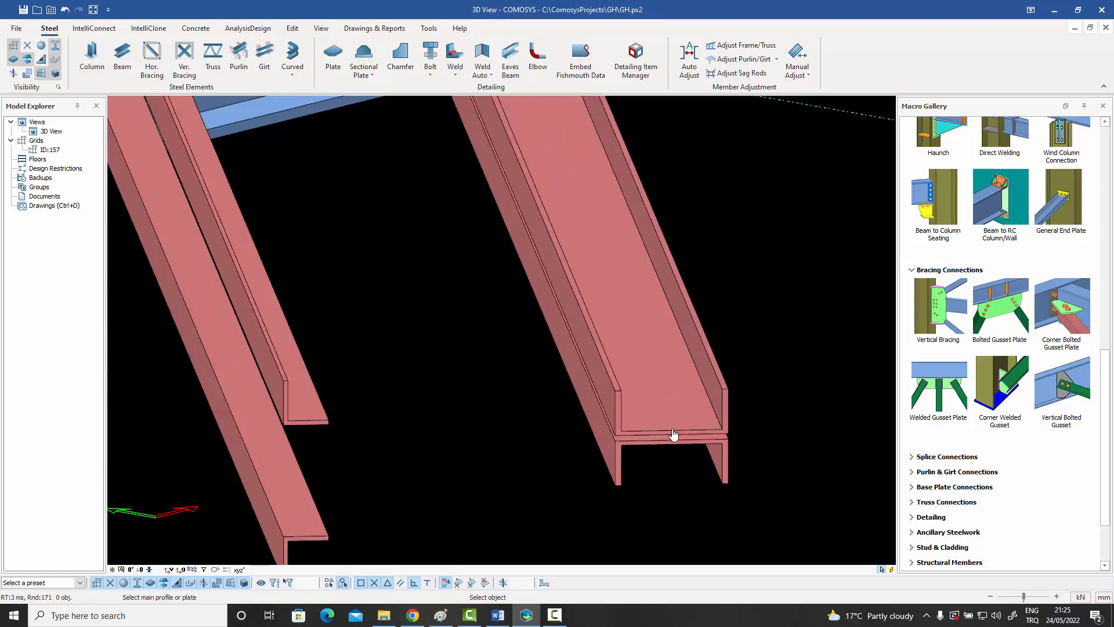
scroll(625, 428, down, 3)
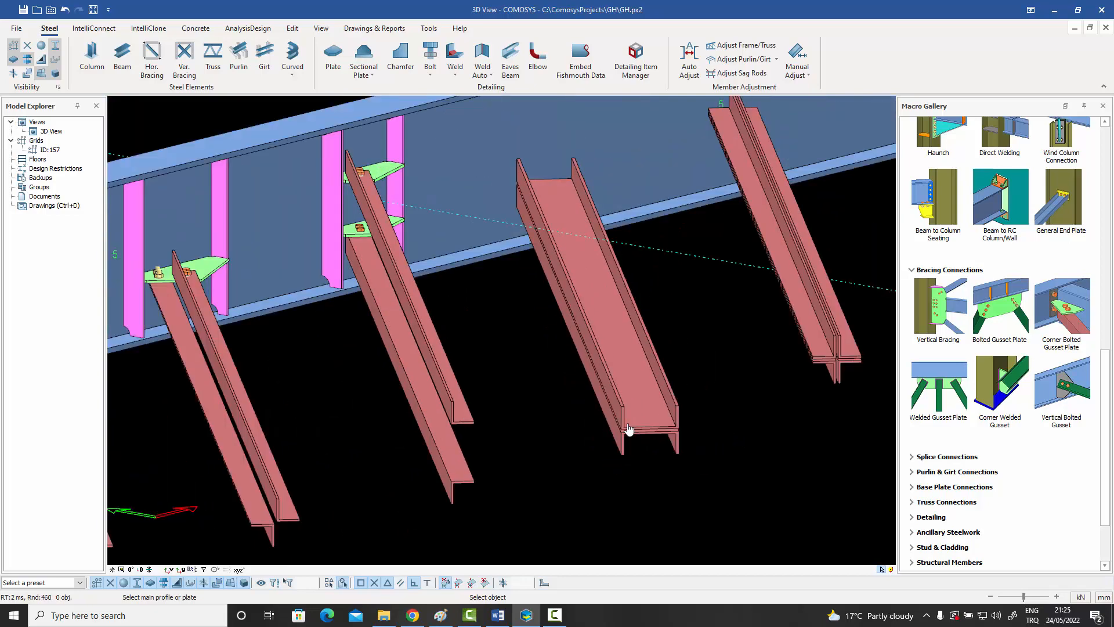
click(606, 228)
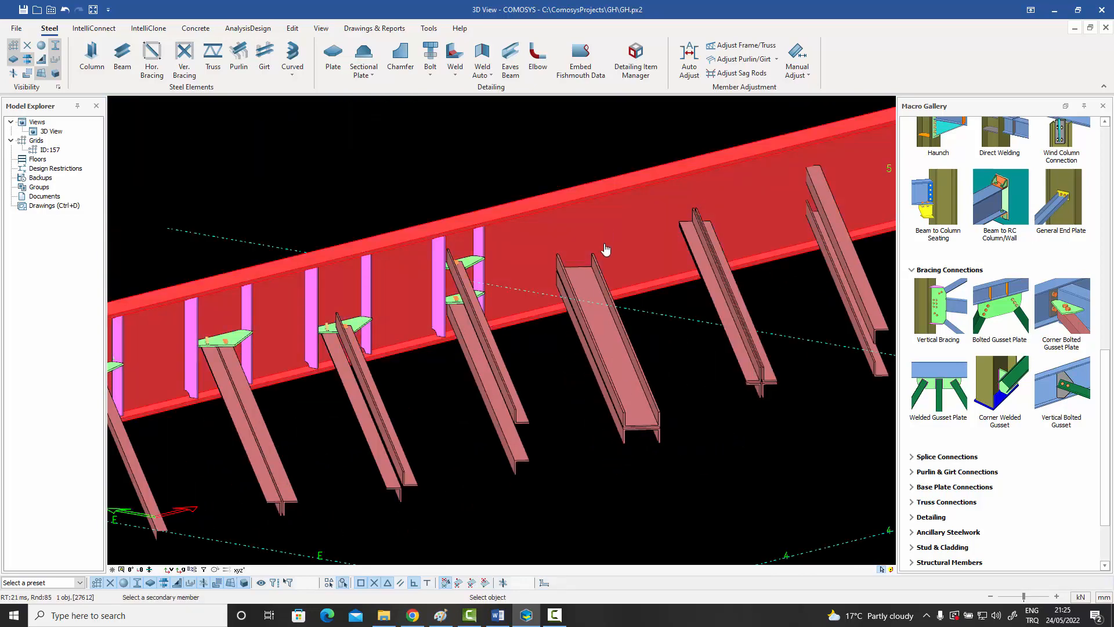
click(600, 317)
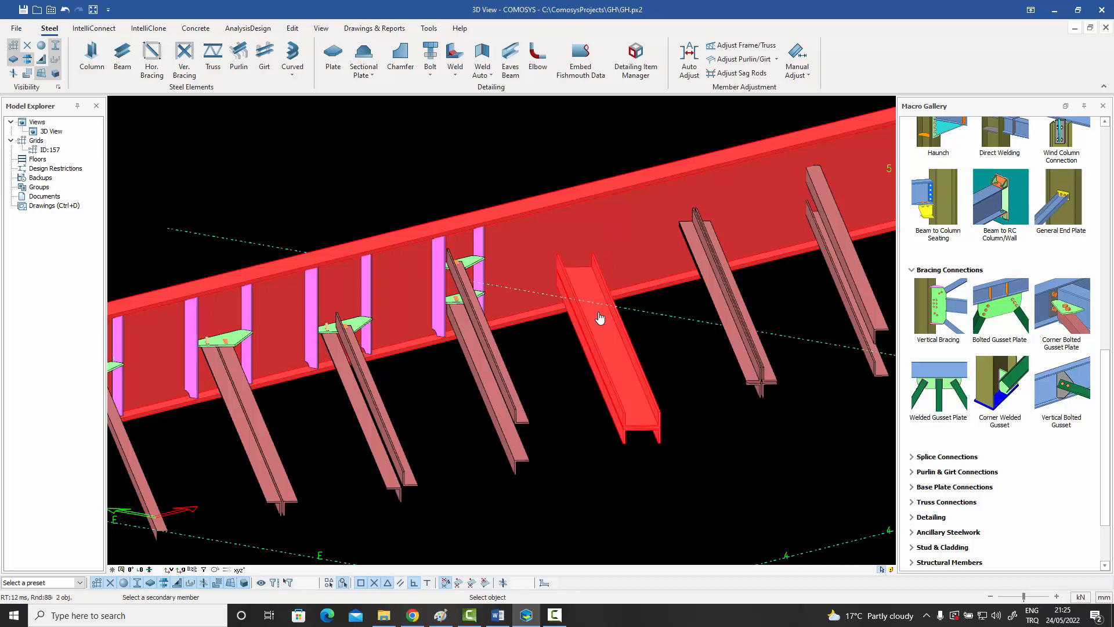
scroll(593, 282, up, 5)
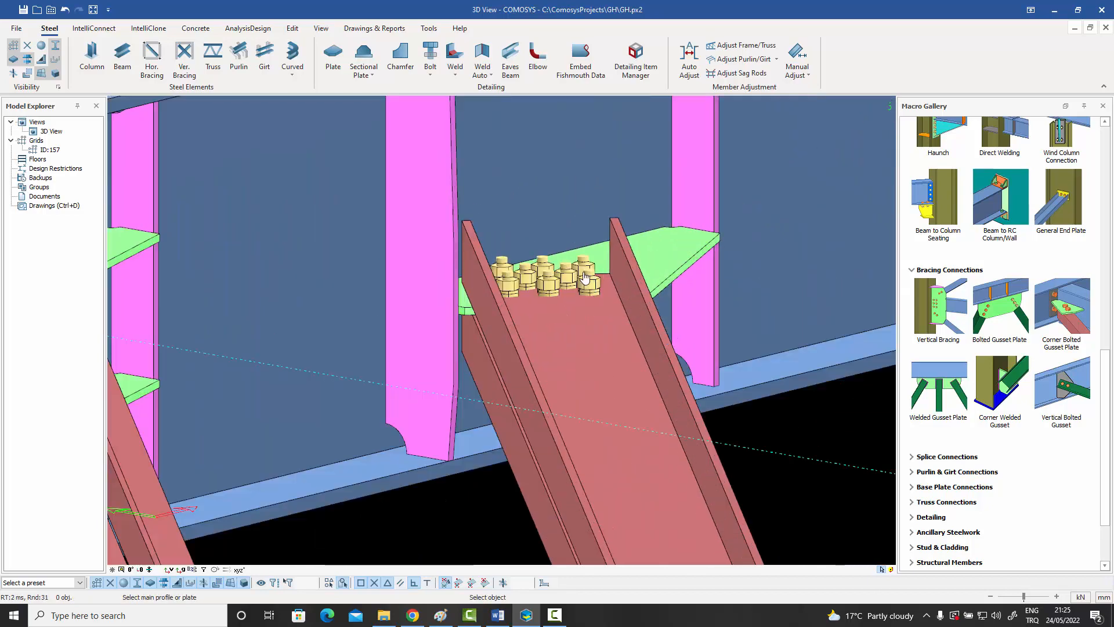
Connect the cruciform four-angle brace beside the double-channel brace to the beam with a bolted gusset plate.
scroll(584, 279, down, 5)
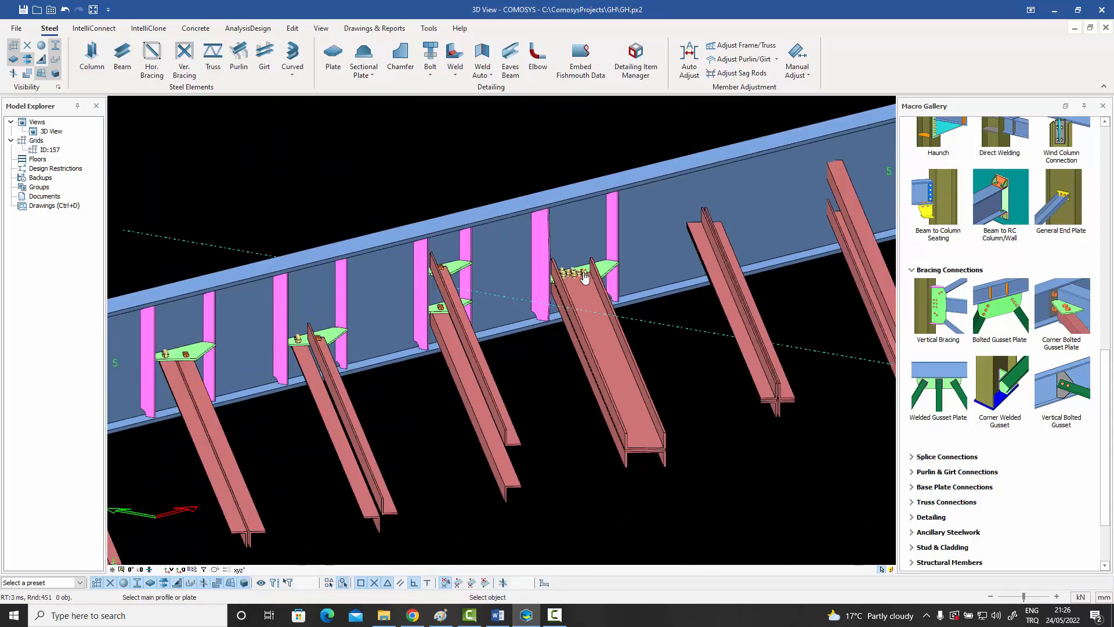
scroll(792, 403, up, 5)
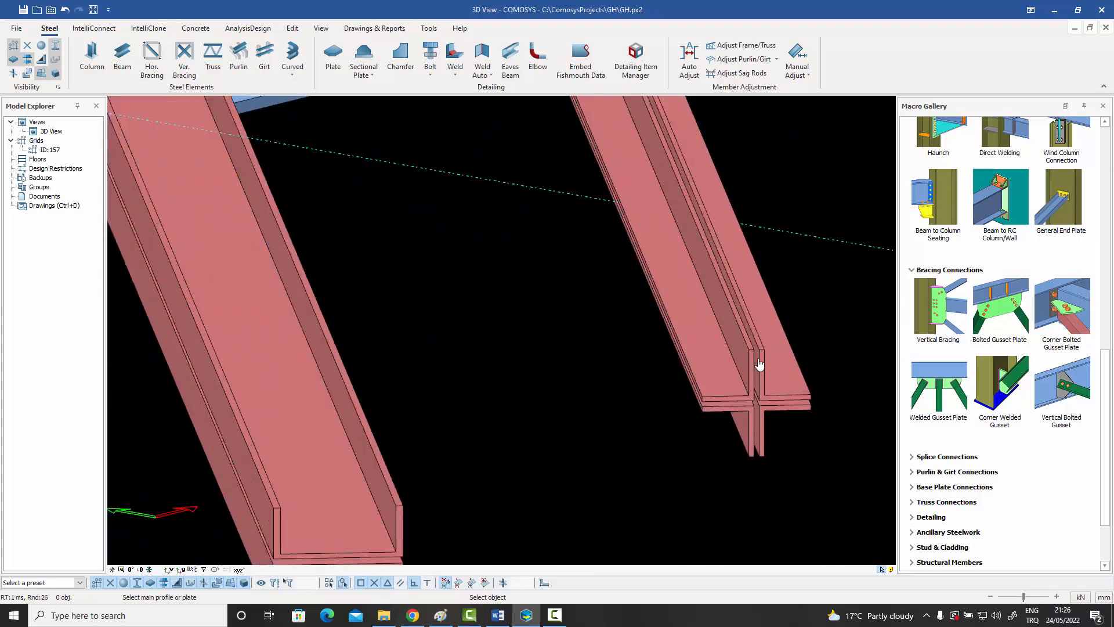
scroll(745, 443, down, 5)
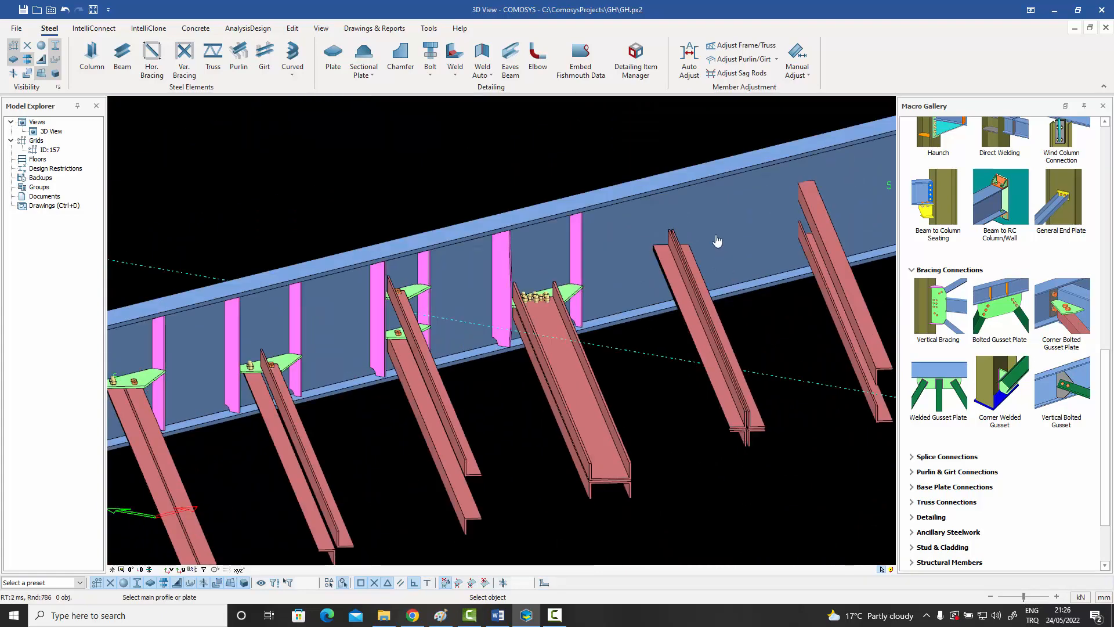
click(717, 240)
click(680, 265)
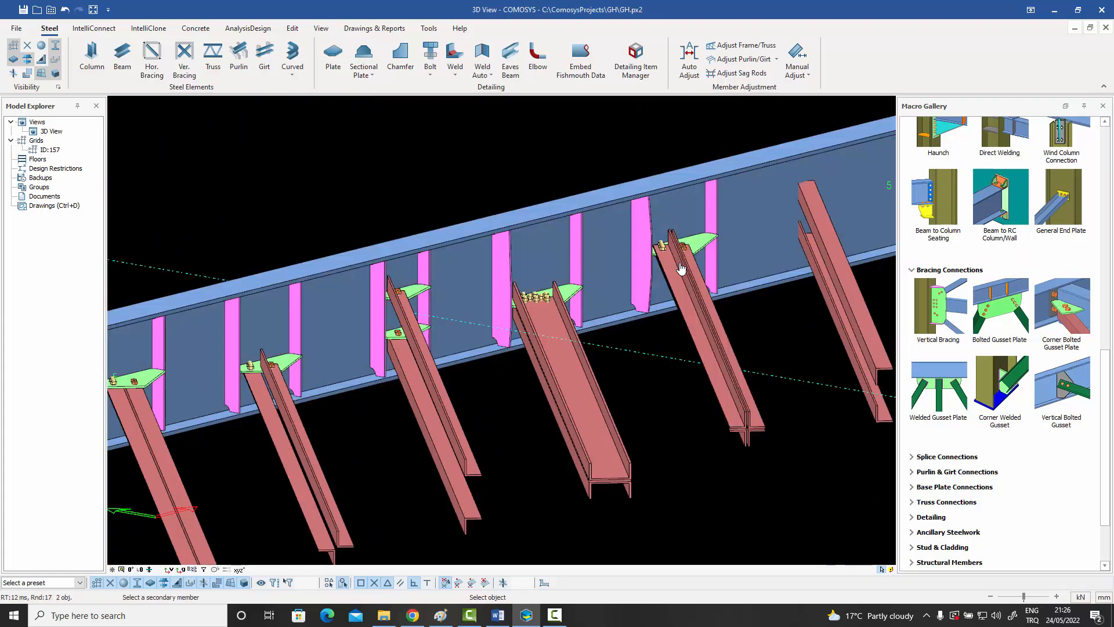
Bolt the following brace, made of two vertically separated angles facing each other, to the beam with gusset plates at both levels.
scroll(647, 295, down, 2)
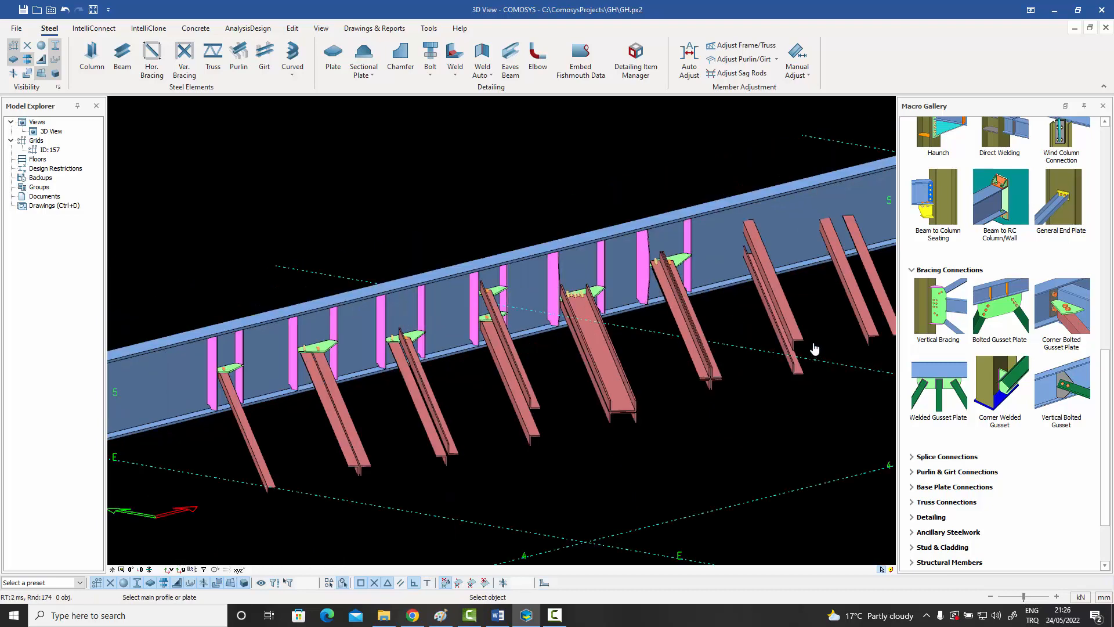
scroll(814, 348, up, 4)
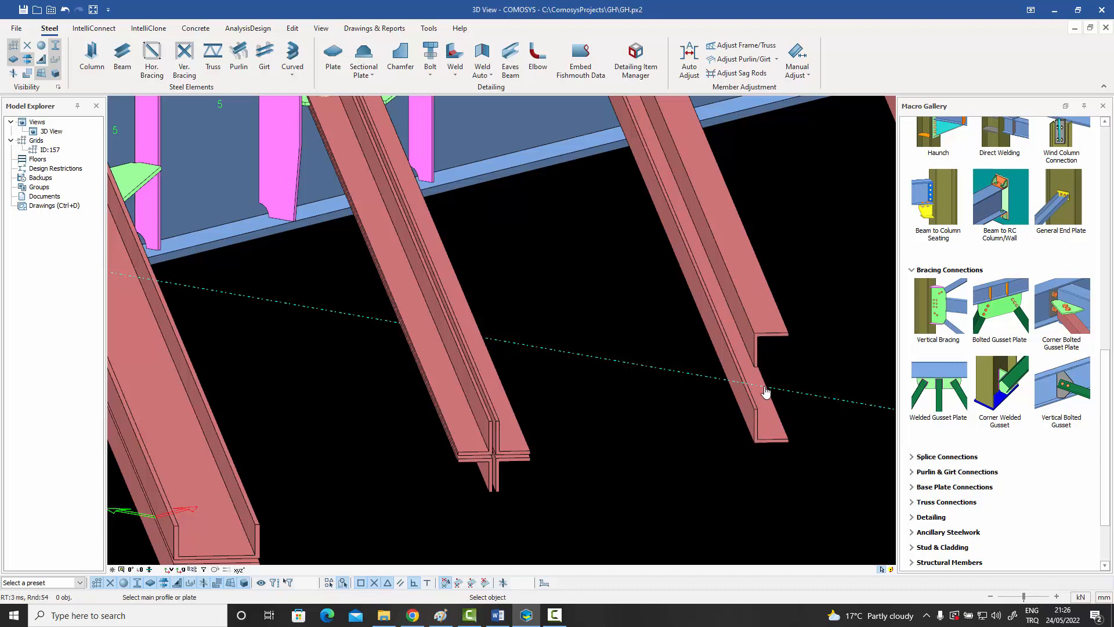
scroll(777, 366, down, 3)
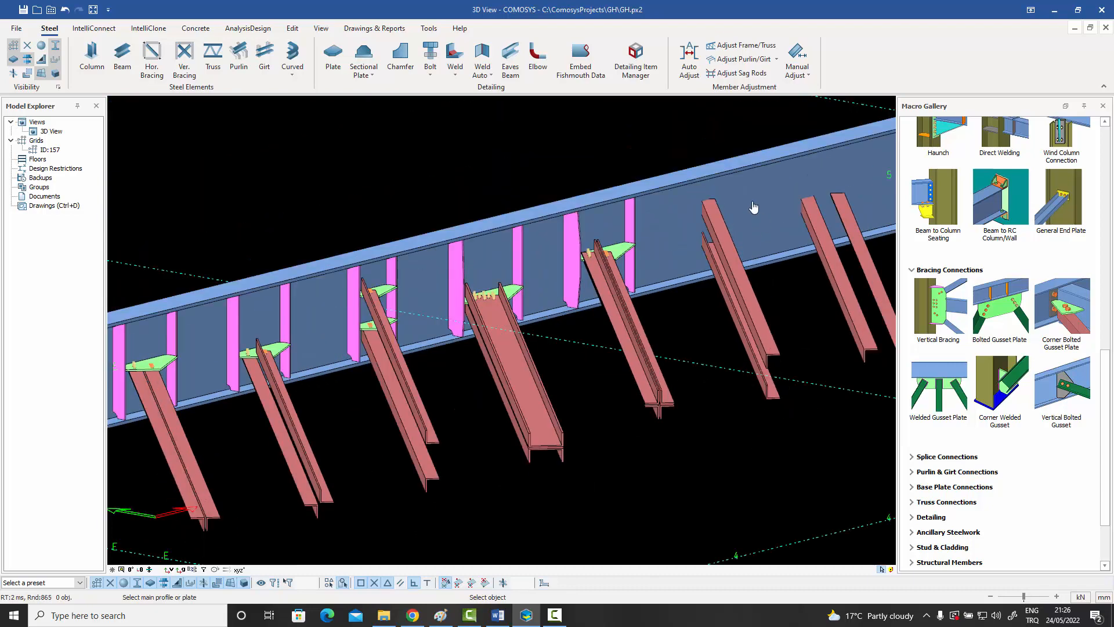
click(753, 207)
click(728, 246)
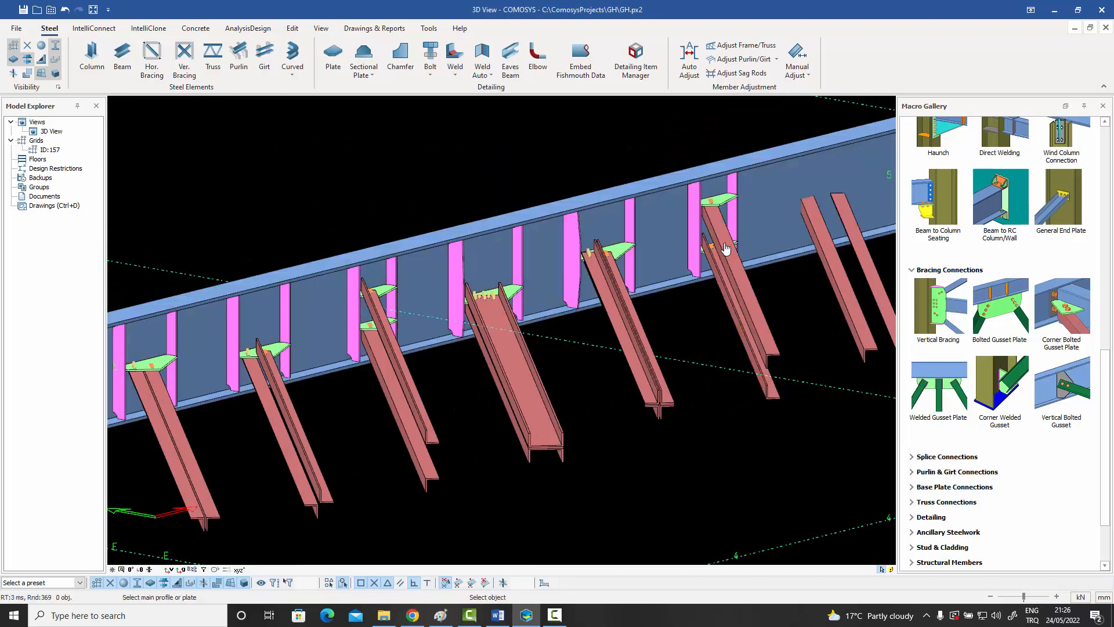
scroll(726, 255, up, 2)
scroll(699, 293, down, 2)
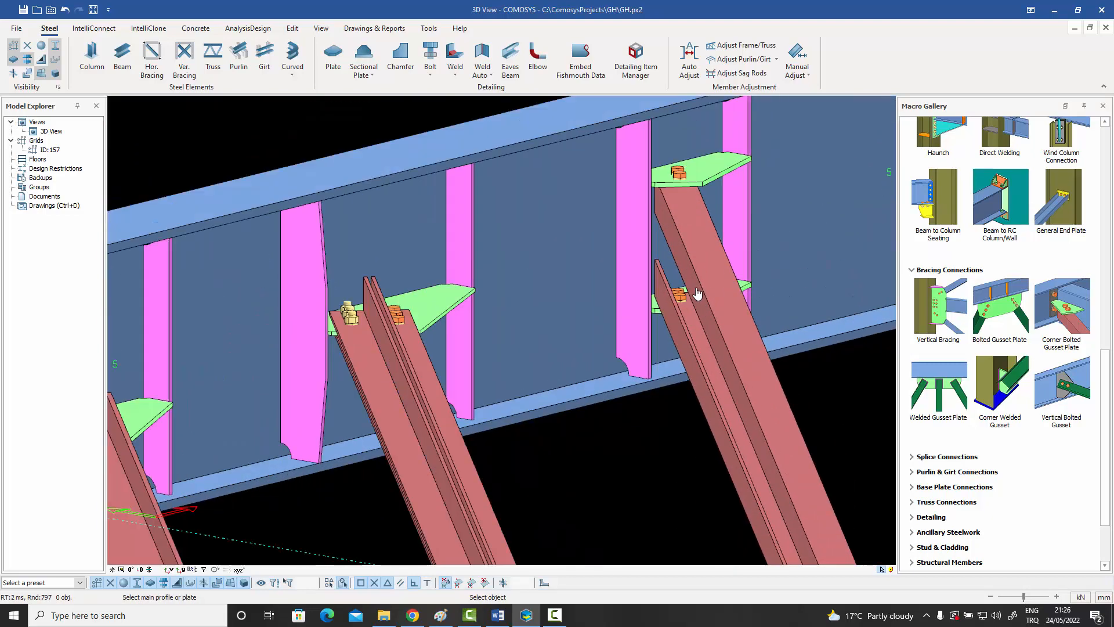
Examine the two-level gusset connection from another angle along with the remaining unconnected braces on the beam.
key(Escape)
click(696, 290)
scroll(696, 290, down, 3)
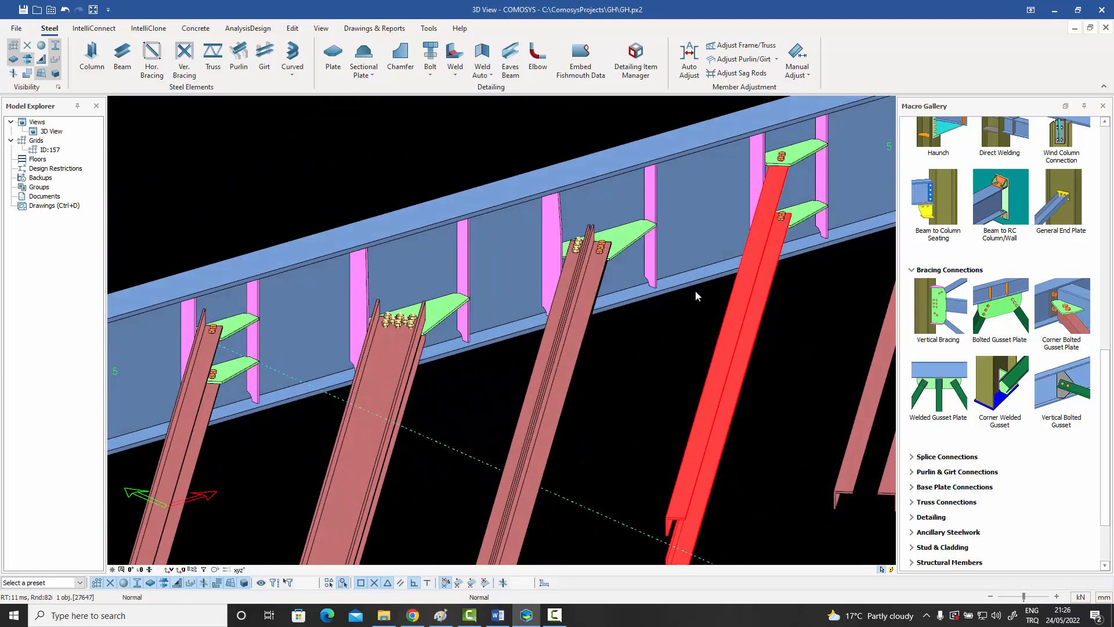
middle_drag(722, 290, 580, 357)
scroll(601, 313, up, 3)
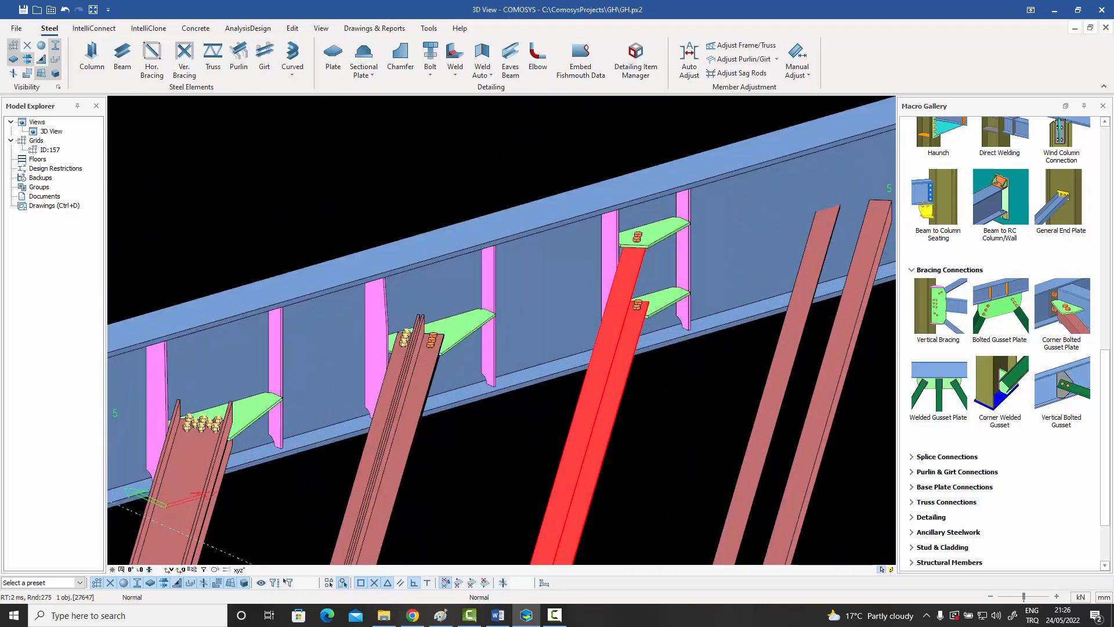
middle_drag(666, 368, 492, 400)
click(492, 399)
scroll(566, 365, down, 4)
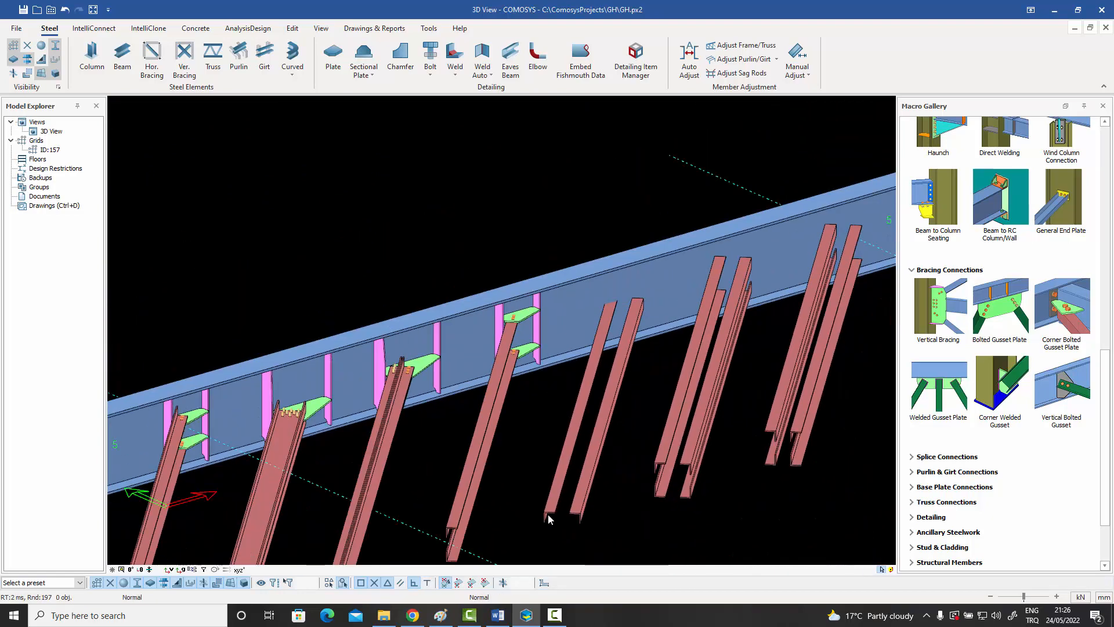
click(466, 502)
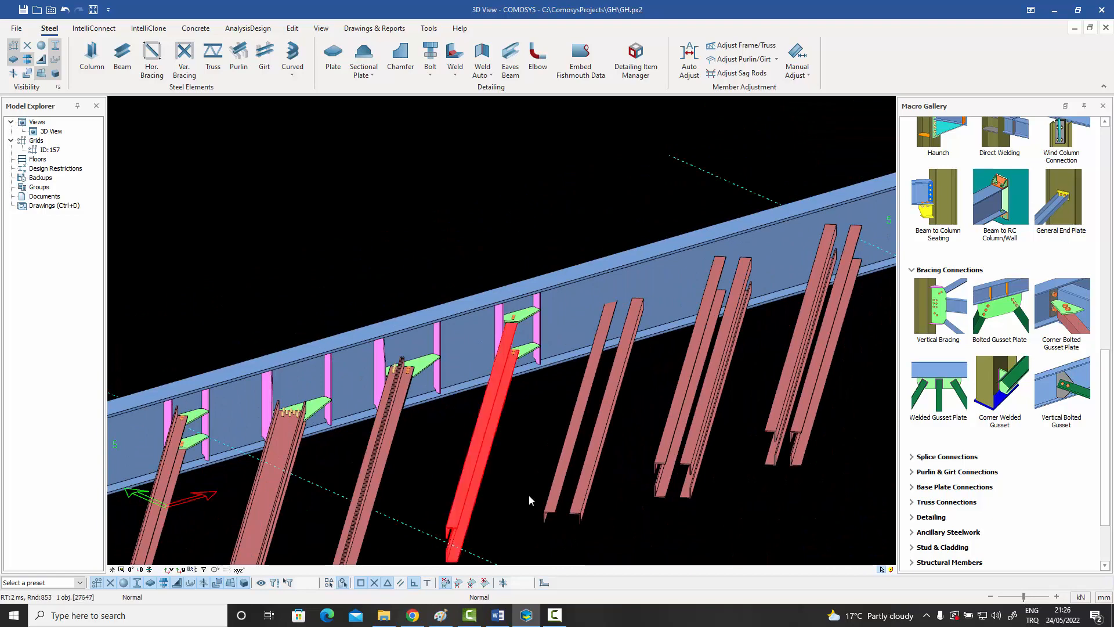
click(545, 480)
key(Escape)
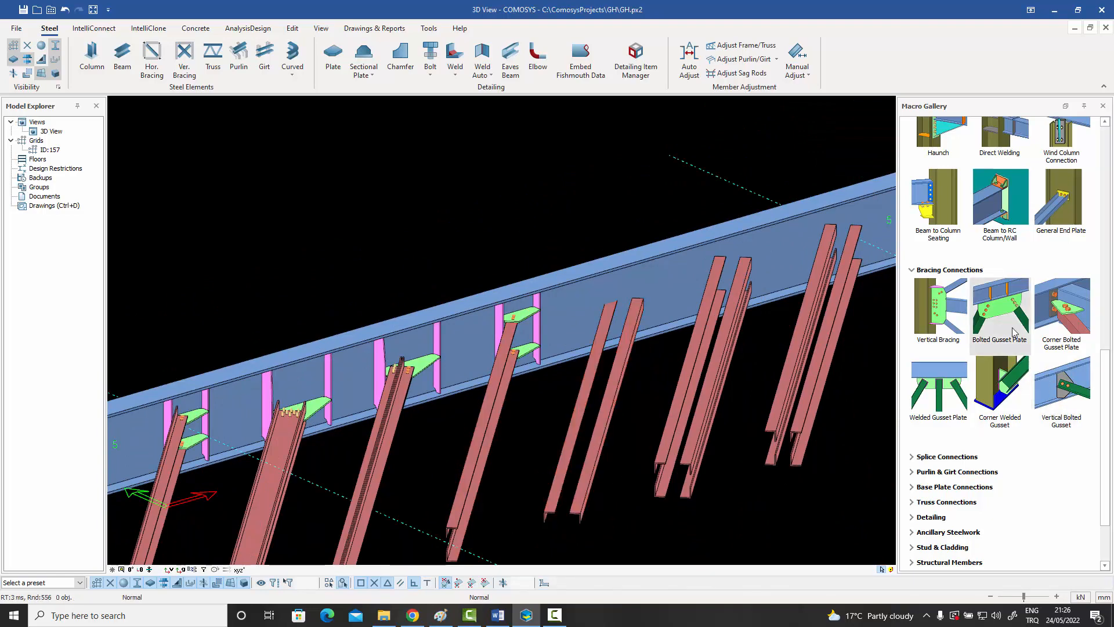
Connect the brace made of two spaced side-by-side angles to the beam with a single bolted gusset plate.
click(977, 311)
click(652, 294)
click(634, 319)
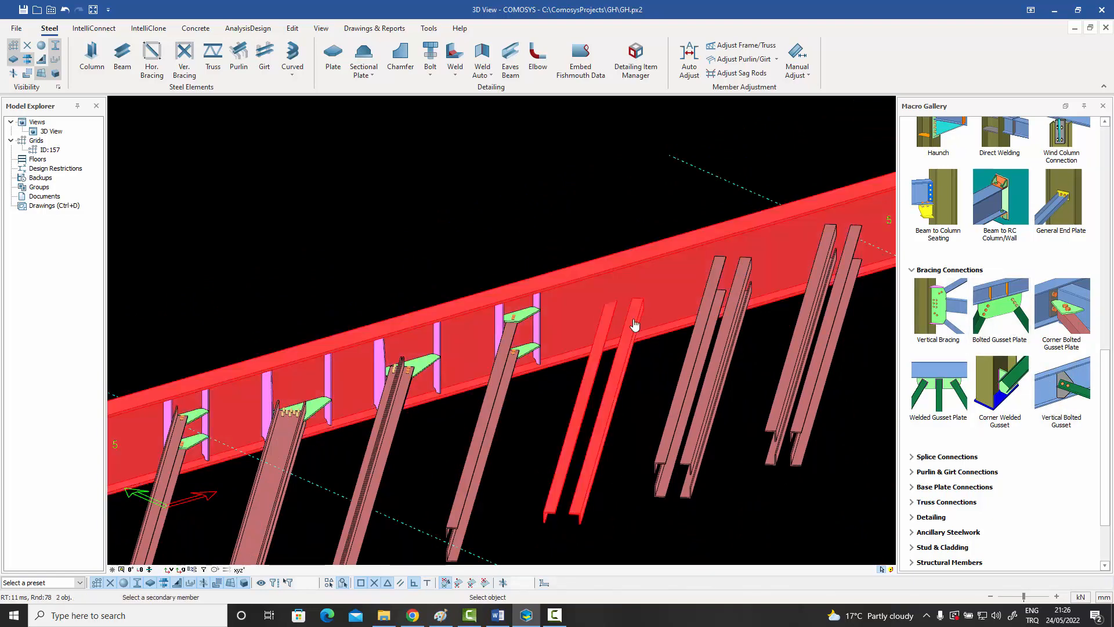
scroll(635, 324, up, 2)
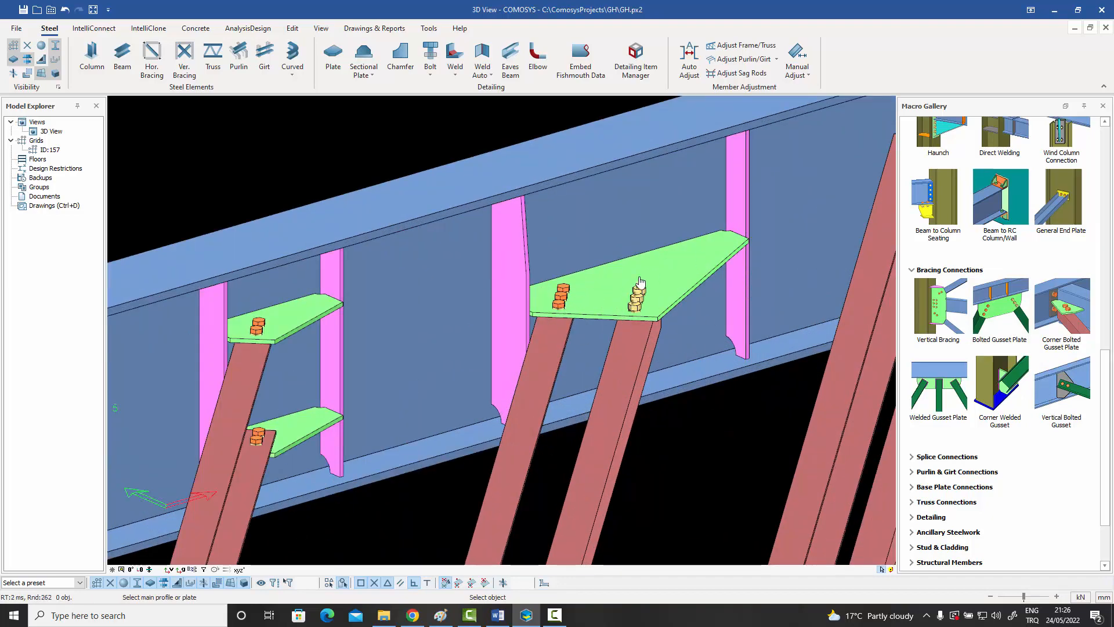
scroll(640, 283, down, 3)
Bolt the four-angle brace arranged as an open box to the beam with gusset plates at both levels.
scroll(703, 475, up, 3)
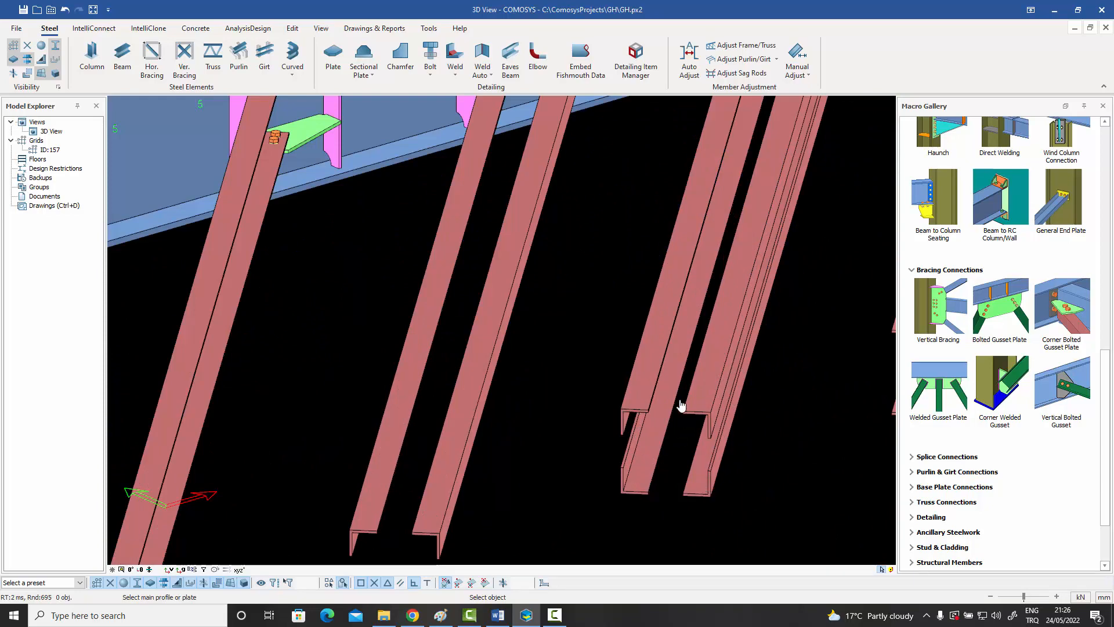
scroll(641, 432, down, 3)
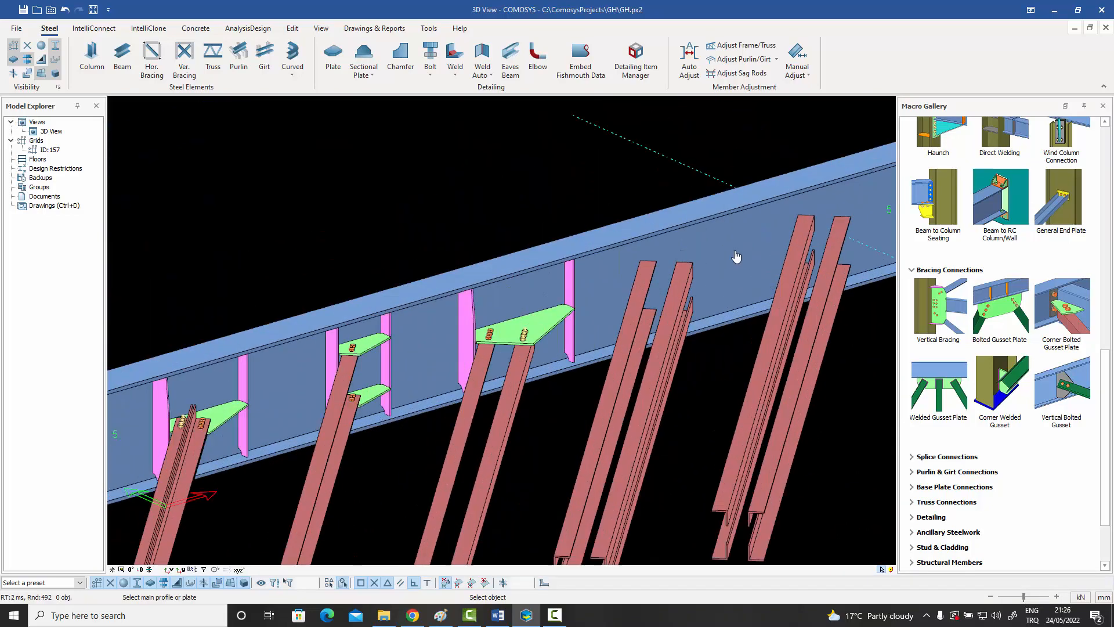
scroll(734, 258, up, 2)
click(725, 257)
click(682, 298)
right_click(681, 298)
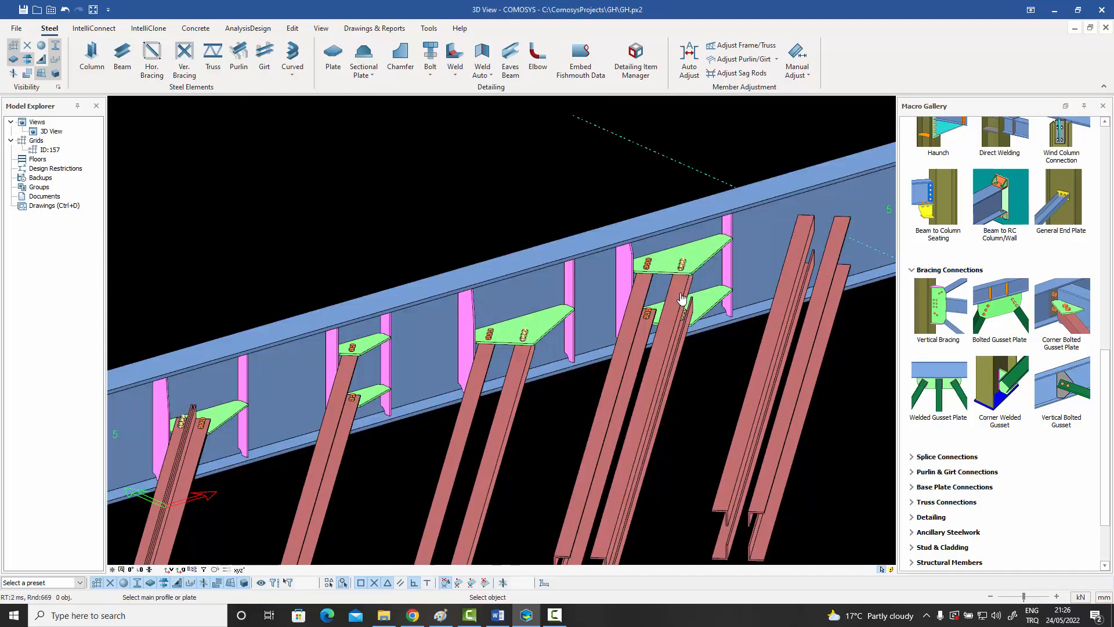
Bolt the last four-angle brace, whose flanges point outward, to the beam with a two-level bolted gusset plate connection.
scroll(681, 263, down, 2)
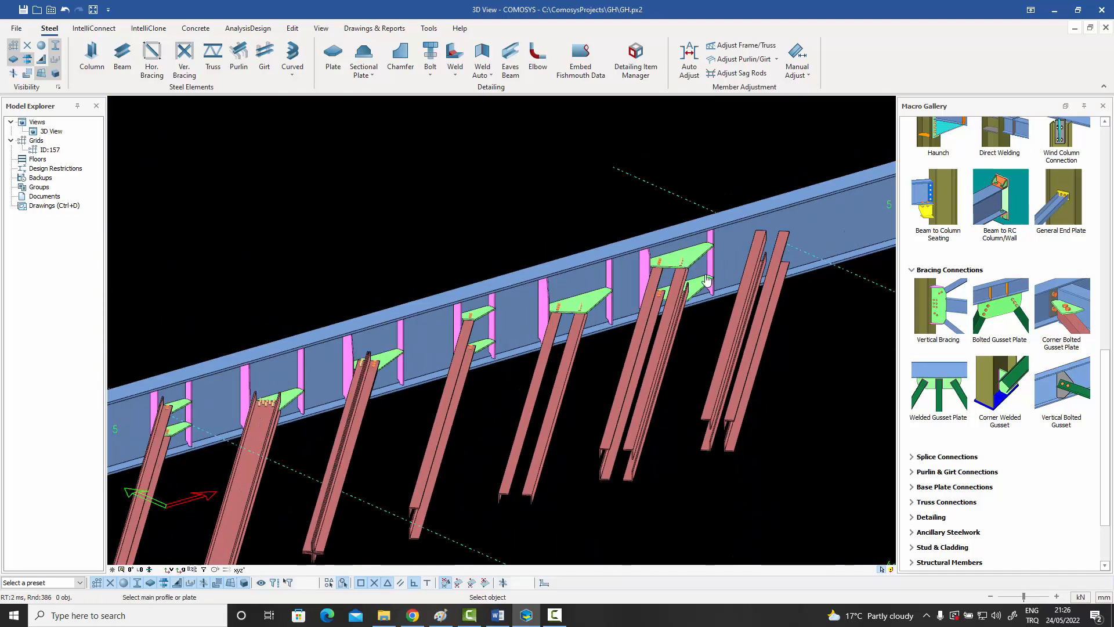
scroll(722, 430, up, 4)
scroll(715, 425, down, 3)
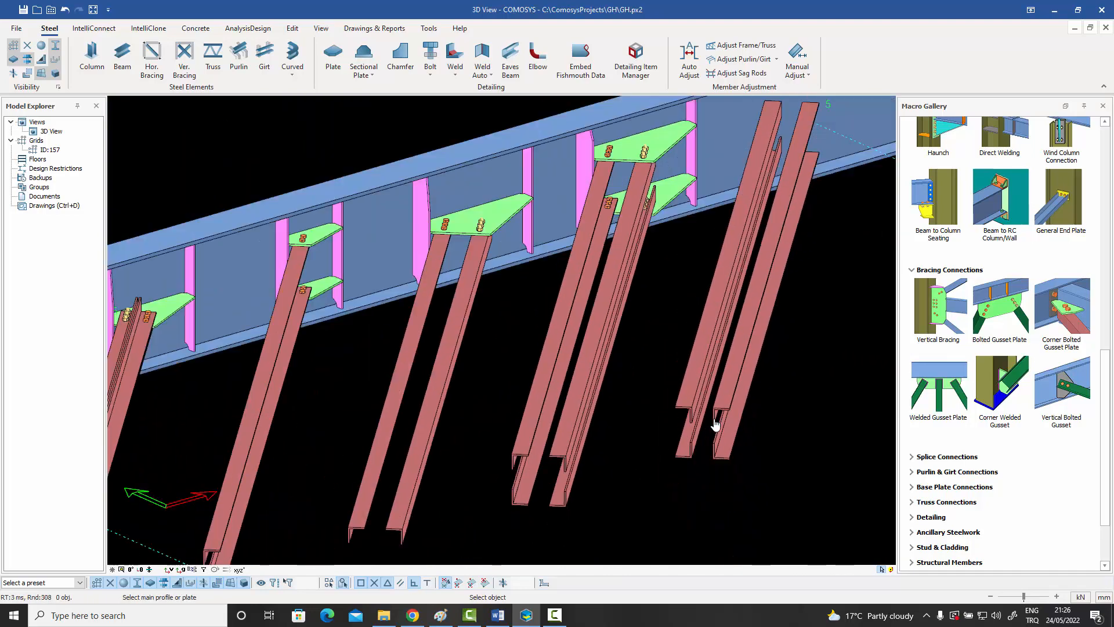
scroll(783, 238, up, 1)
click(821, 175)
click(783, 203)
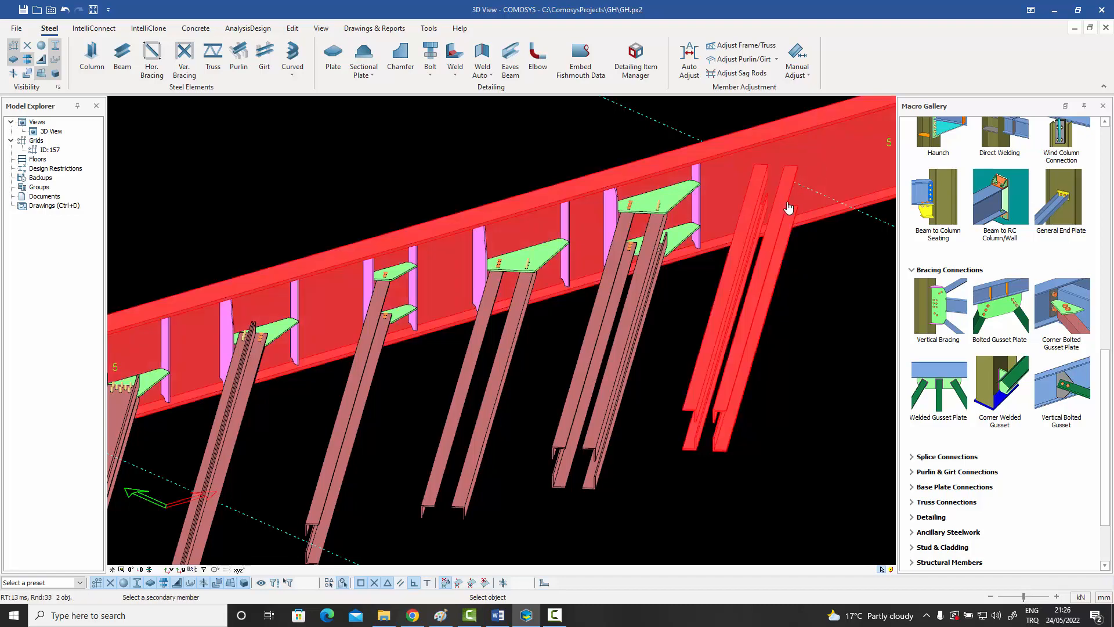
right_click(783, 204)
Connect the first pipe brace to the flat-lying beam of the neighbouring sample with a bolted gusset plate.
scroll(803, 243, down, 4)
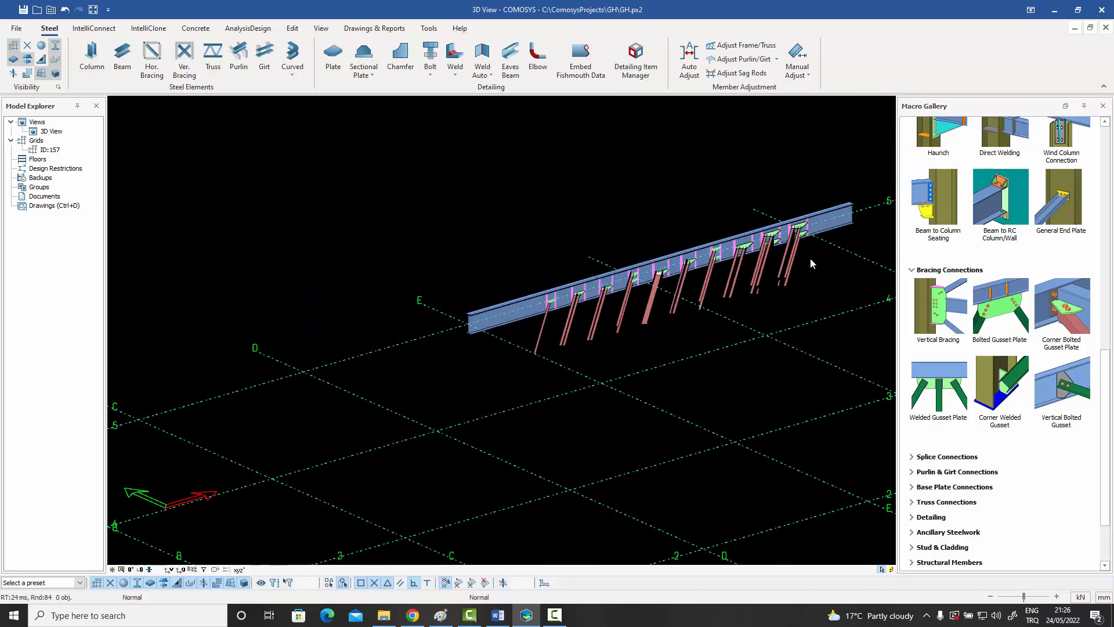
middle_drag(810, 257, 637, 316)
middle_drag(705, 309, 625, 335)
scroll(763, 276, up, 5)
middle_drag(763, 276, 669, 318)
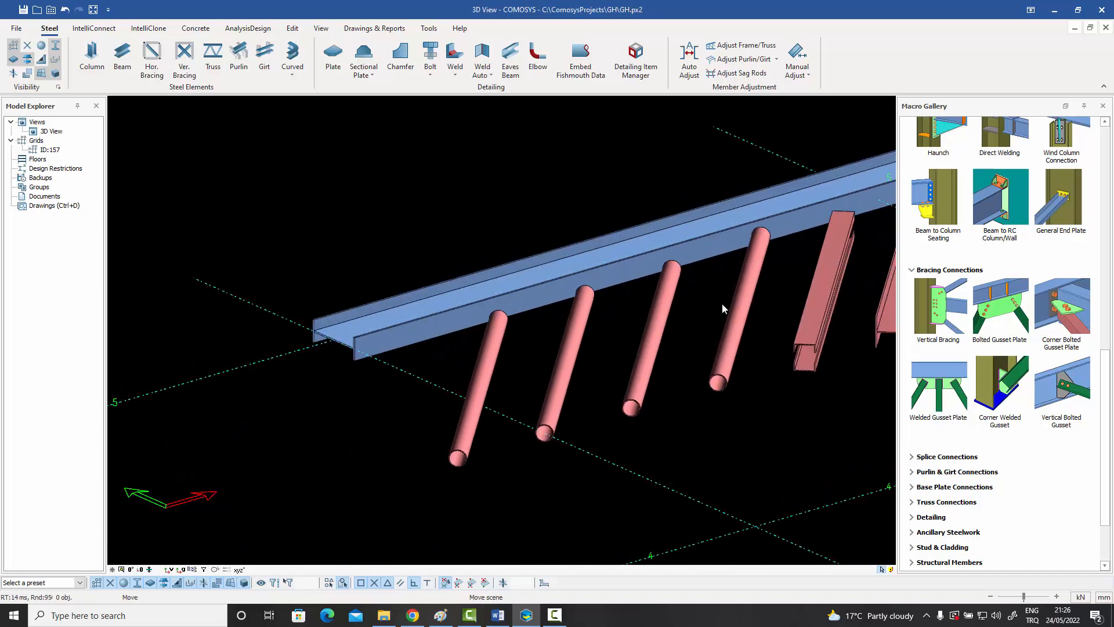
middle_drag(871, 311, 799, 314)
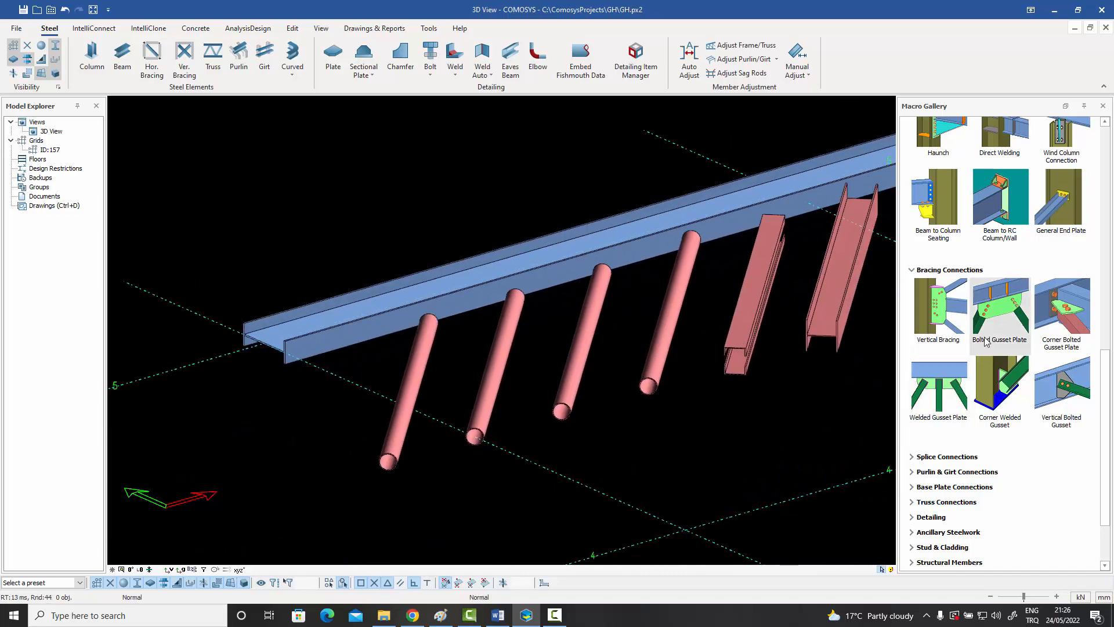
click(994, 313)
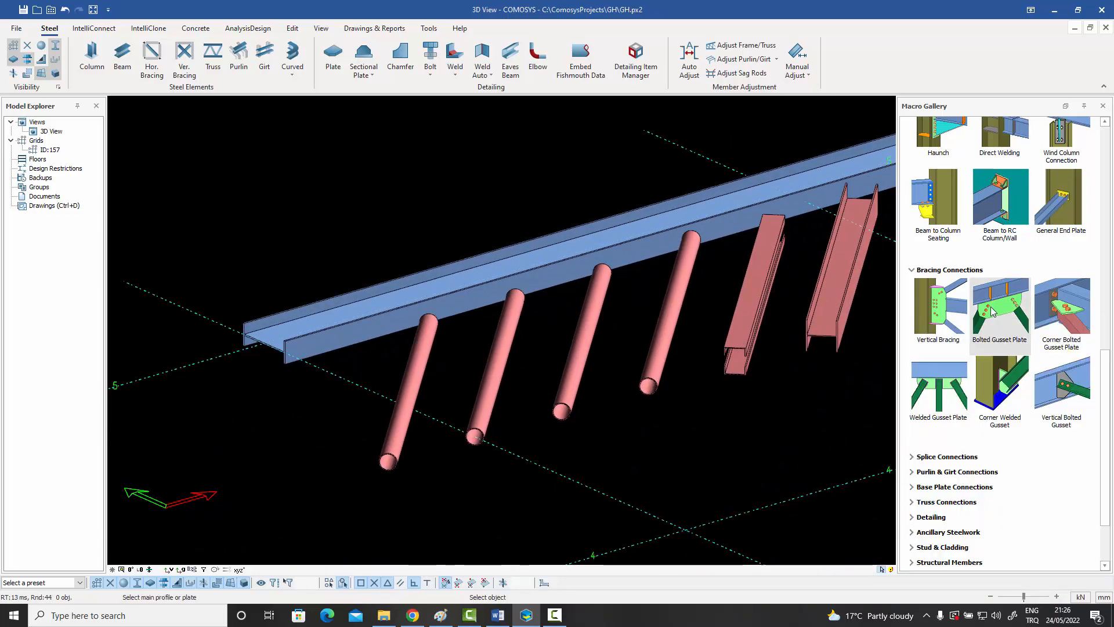
click(451, 311)
click(431, 322)
scroll(435, 321, up, 6)
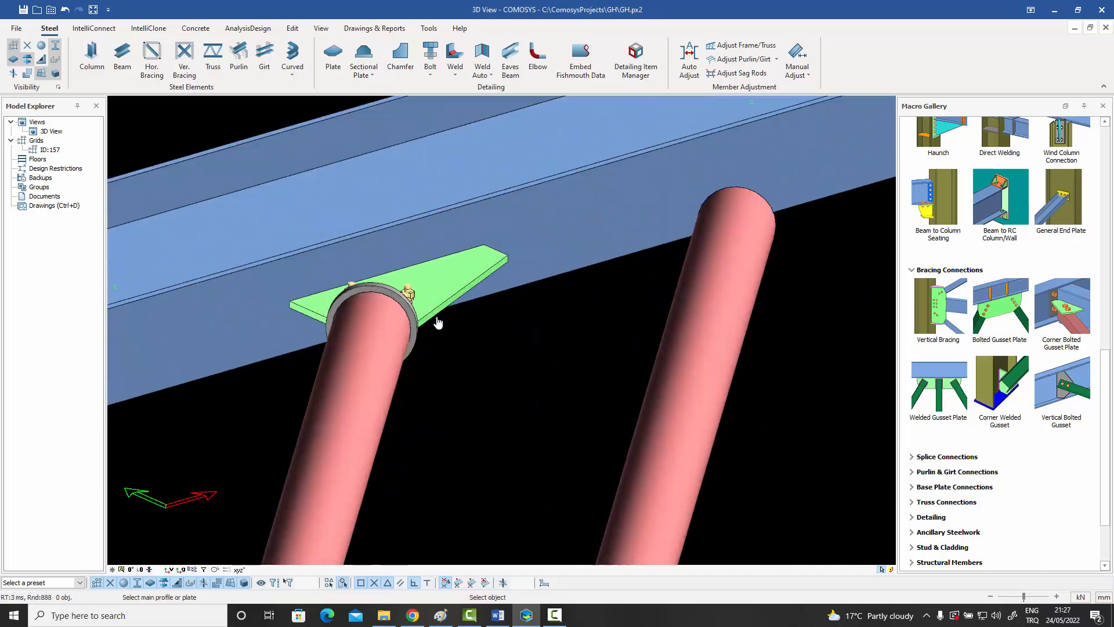
click(429, 311)
middle_drag(430, 311, 372, 307)
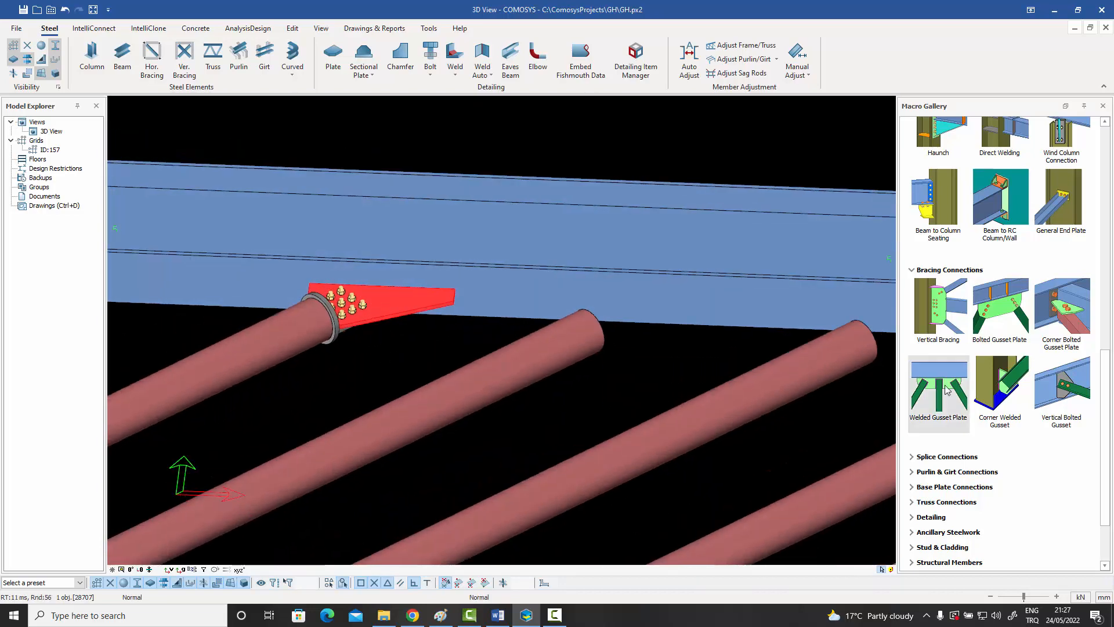
Add a bolted gusset plate between the flat-lying beam and the second pipe brace.
click(998, 308)
click(651, 318)
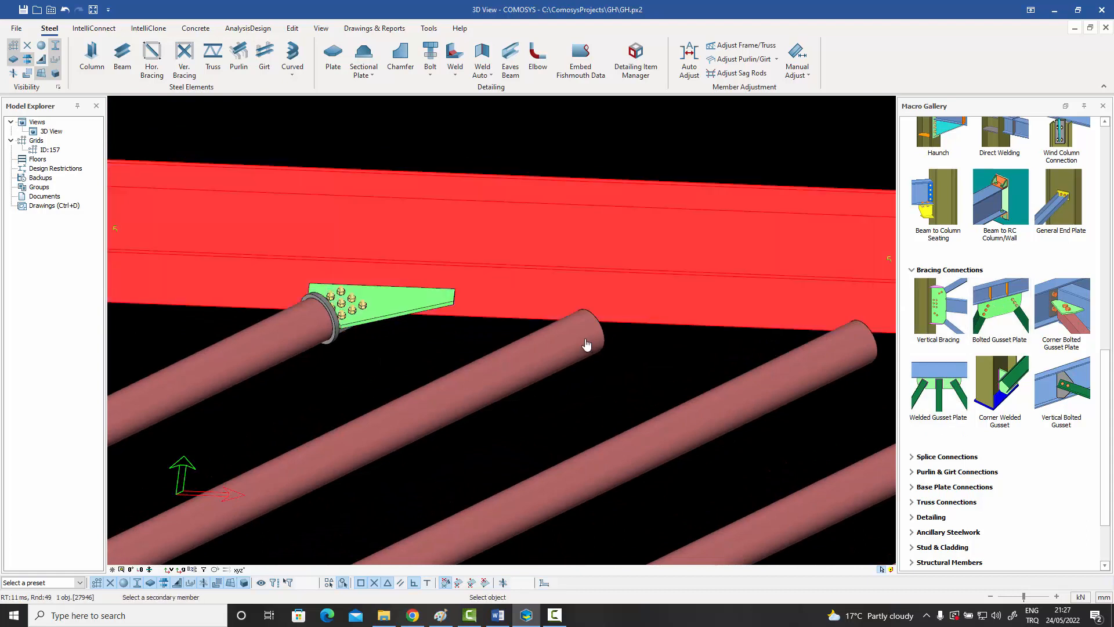
click(586, 341)
Load the macro preset "Pipe with double plates and end plate" into the second pipe brace's gusset connection and apply it.
click(656, 329)
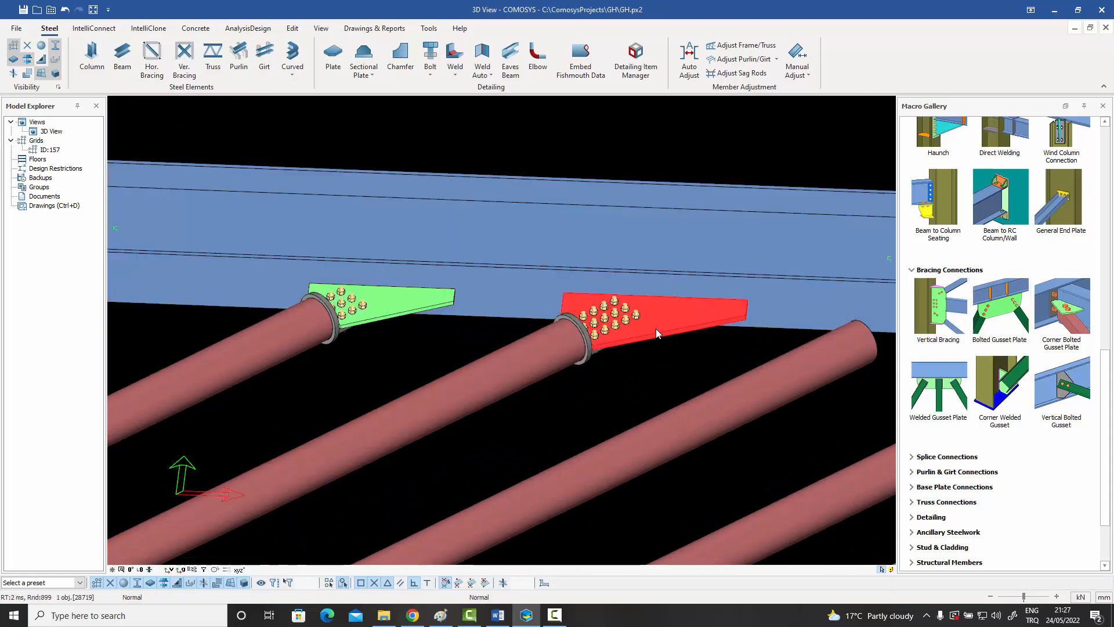
double_click(655, 329)
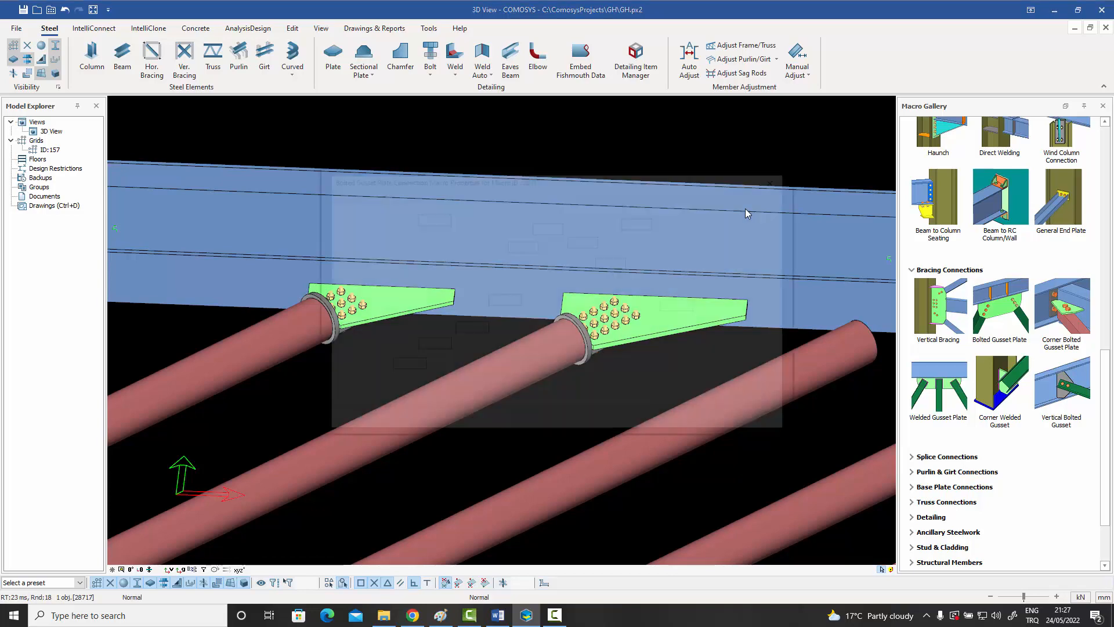
click(760, 193)
click(513, 231)
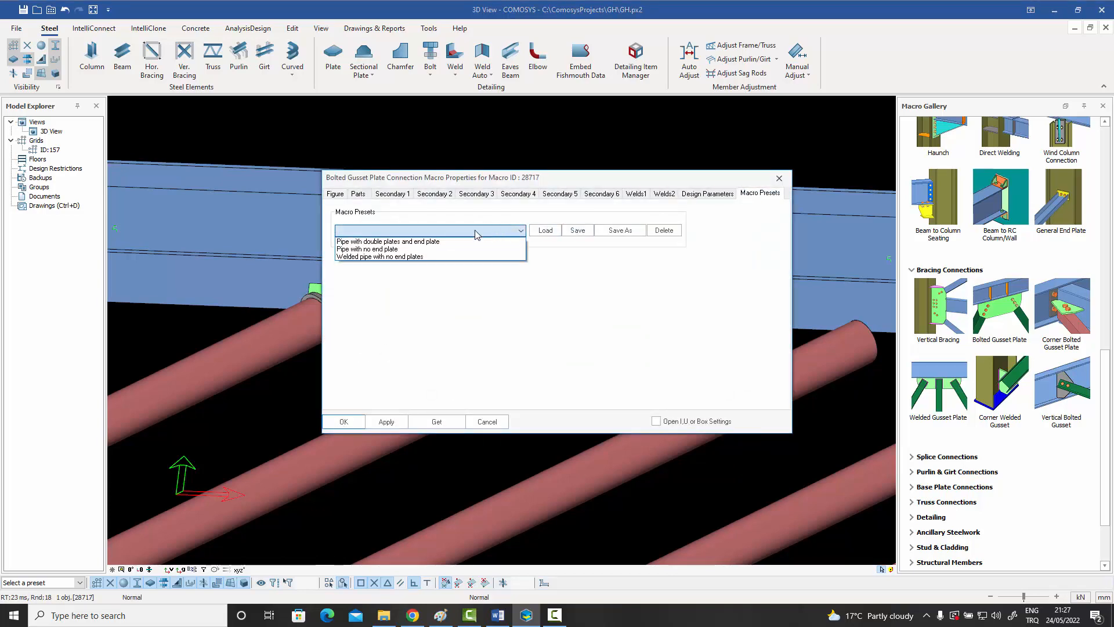
click(435, 239)
click(548, 232)
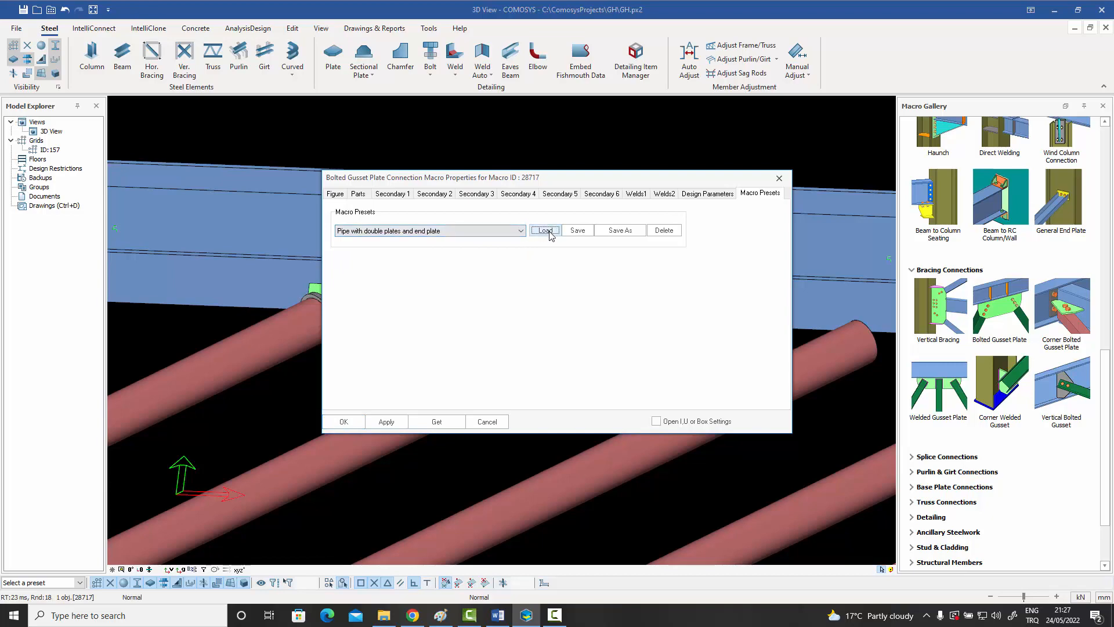
click(344, 419)
middle_drag(387, 302, 556, 371)
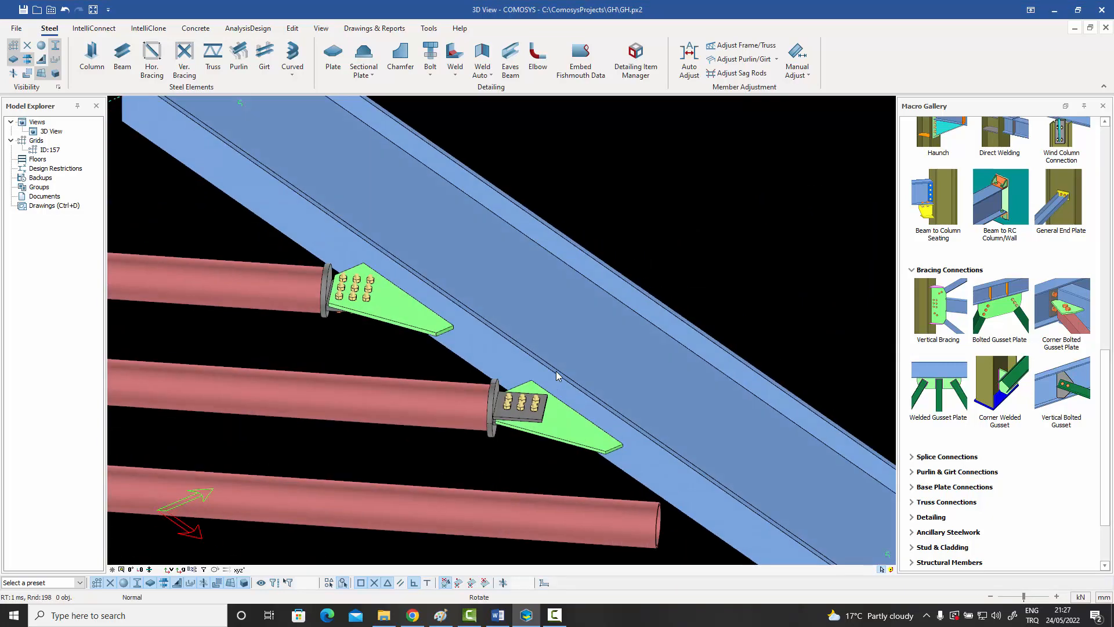
scroll(493, 437, up, 3)
scroll(520, 396, down, 4)
middle_drag(450, 419, 407, 405)
Connect the third pipe brace to the flat-lying beam with a bolted gusset plate.
click(993, 309)
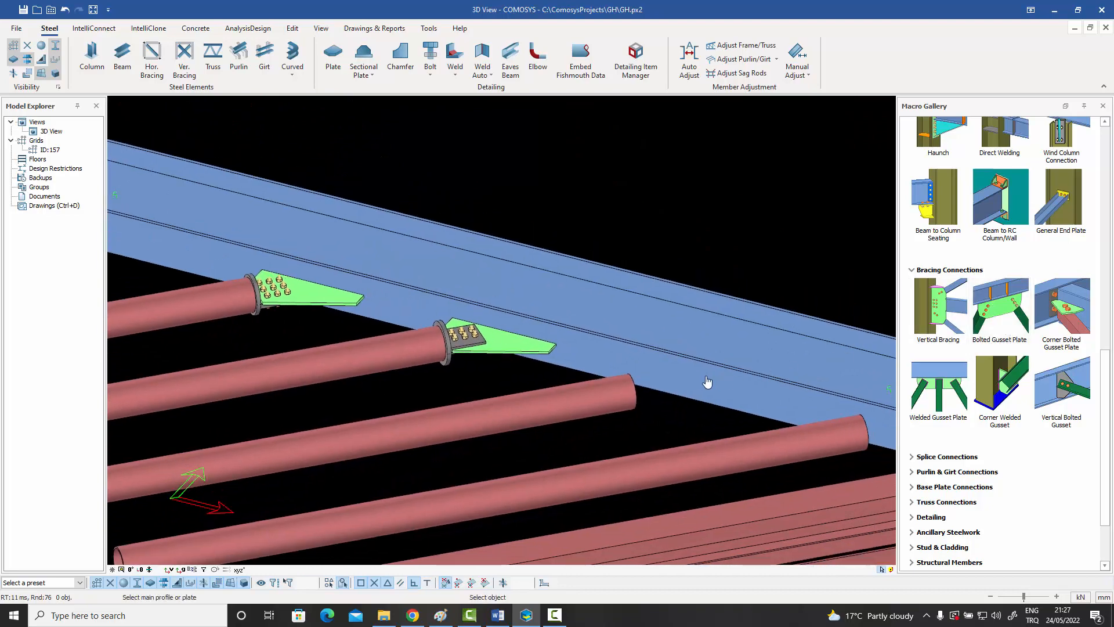
click(708, 385)
click(620, 394)
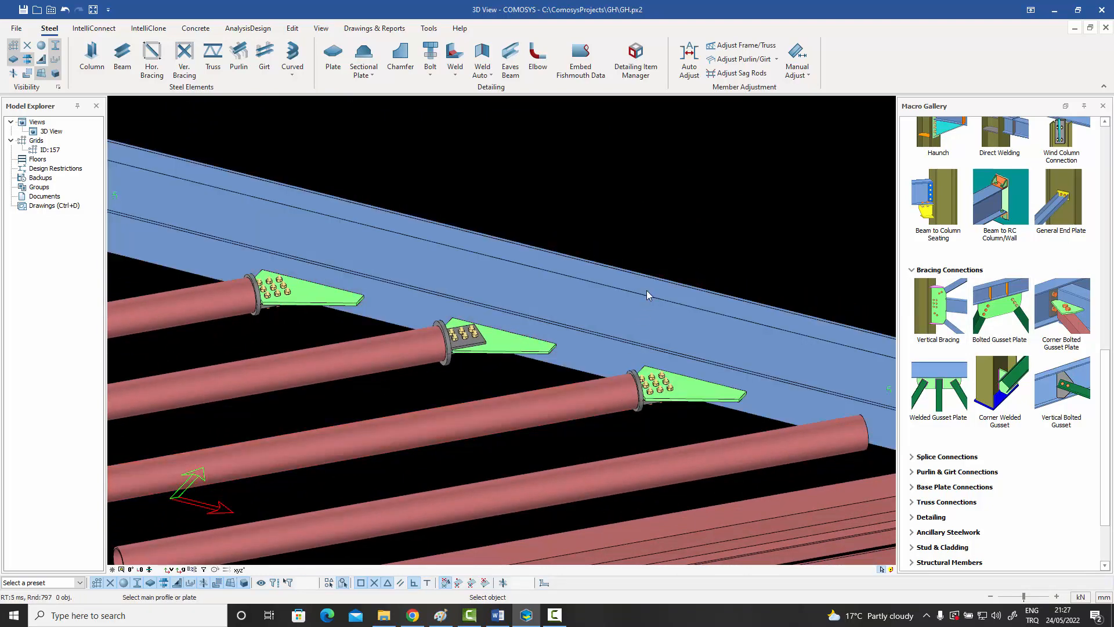
Load the macro preset "Pipe with no end plate" into the third pipe brace's gusset connection and apply it.
click(688, 390)
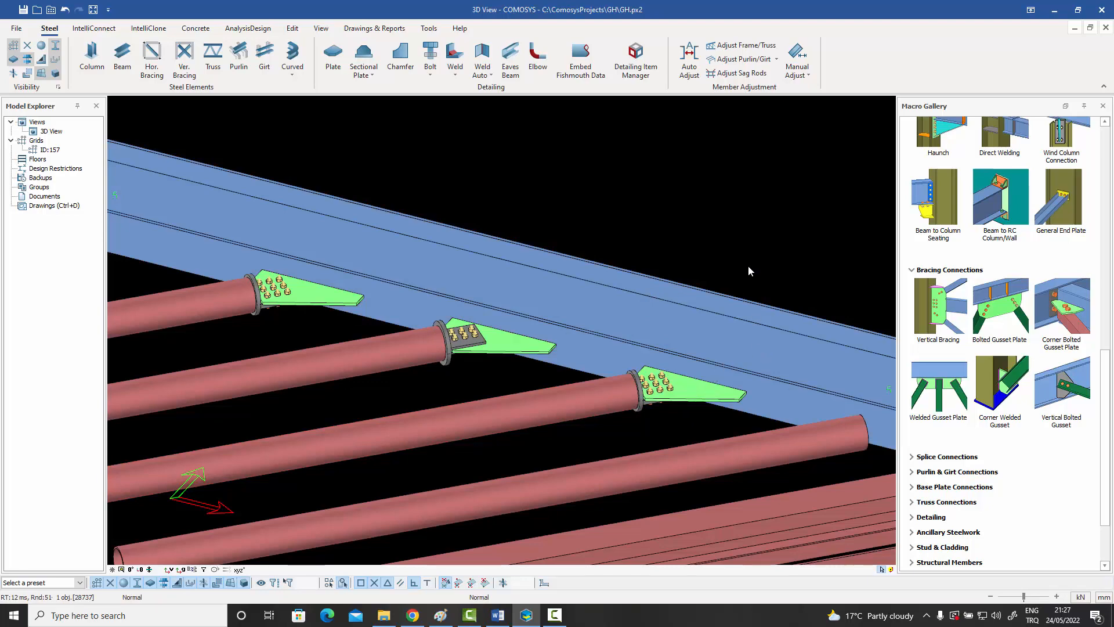
click(757, 193)
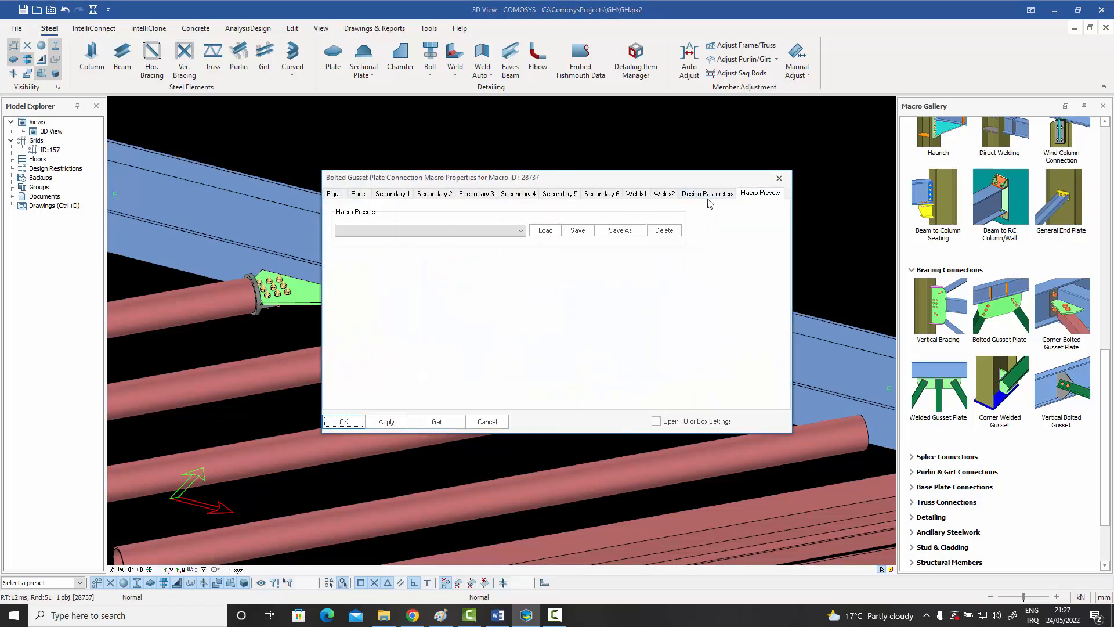
click(480, 231)
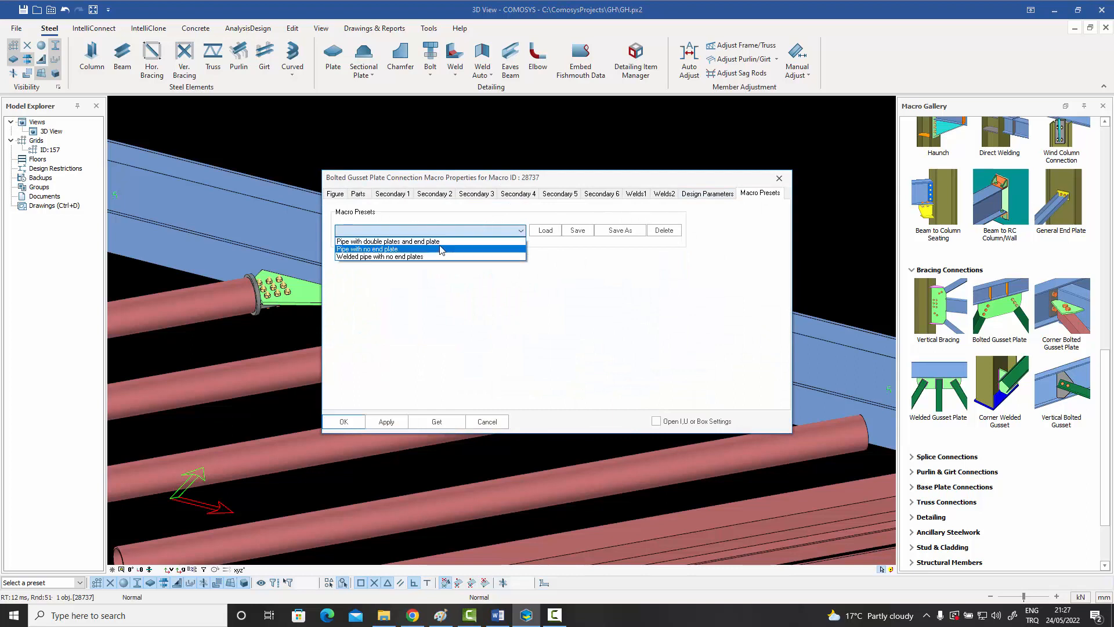
click(385, 250)
click(542, 231)
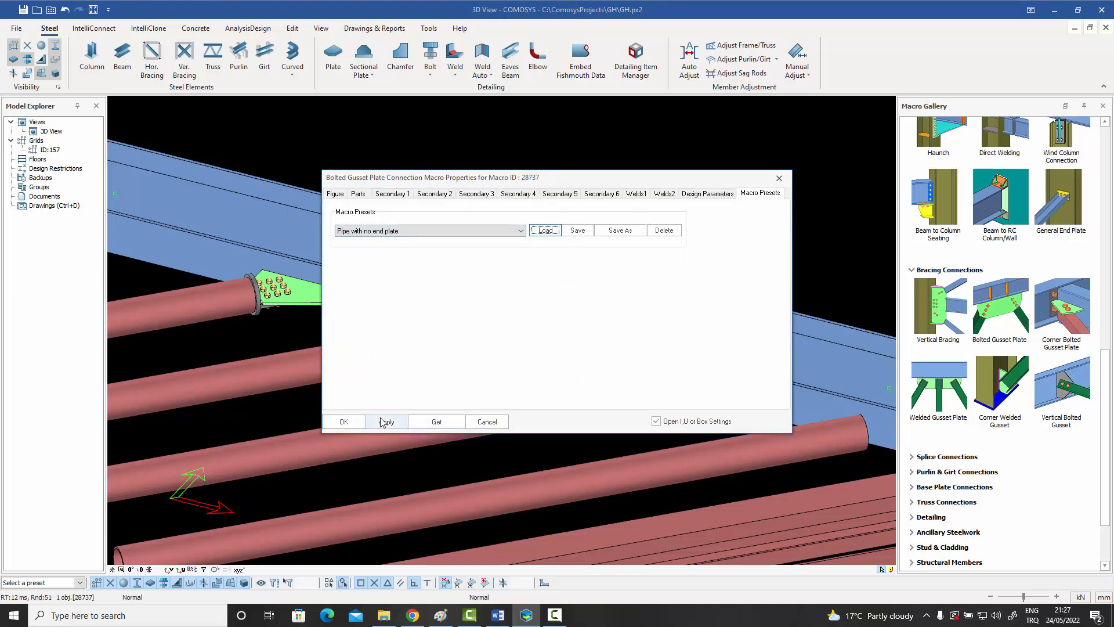
click(344, 421)
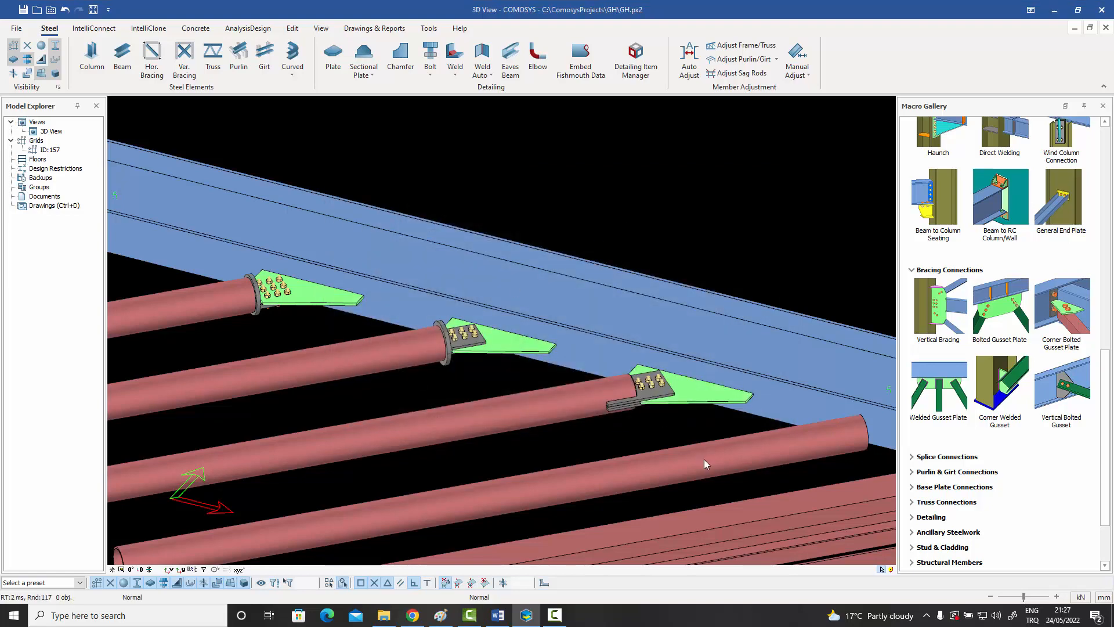
Compare the second pipe brace's end plate with the plates slotted into the third pipe brace.
scroll(650, 401, up, 4)
scroll(603, 381, down, 4)
scroll(430, 322, up, 2)
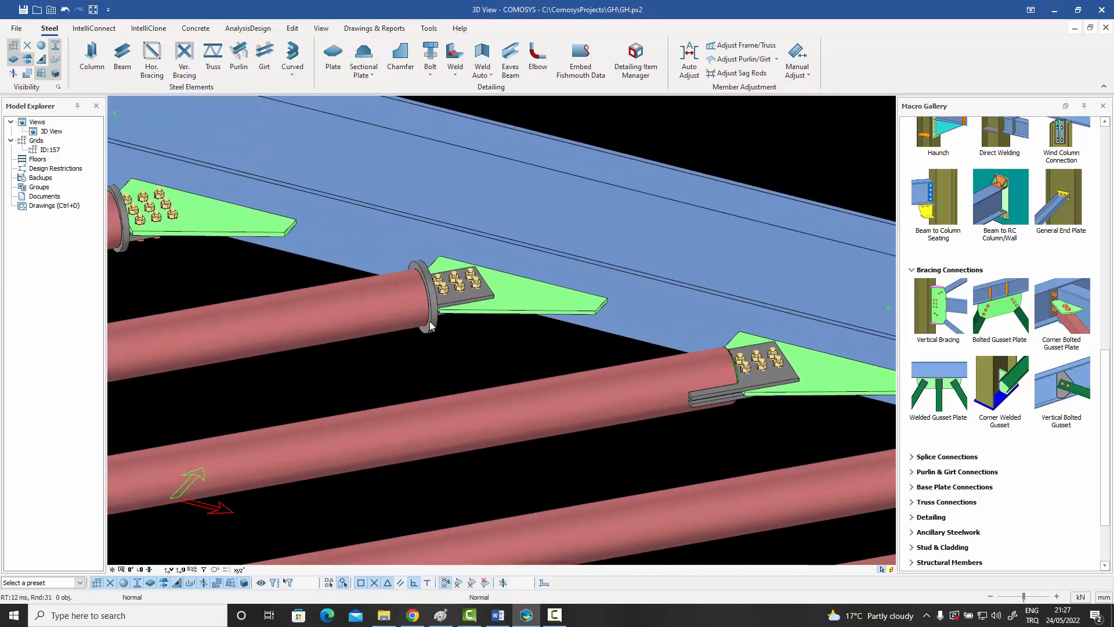
scroll(430, 322, up, 2)
click(441, 294)
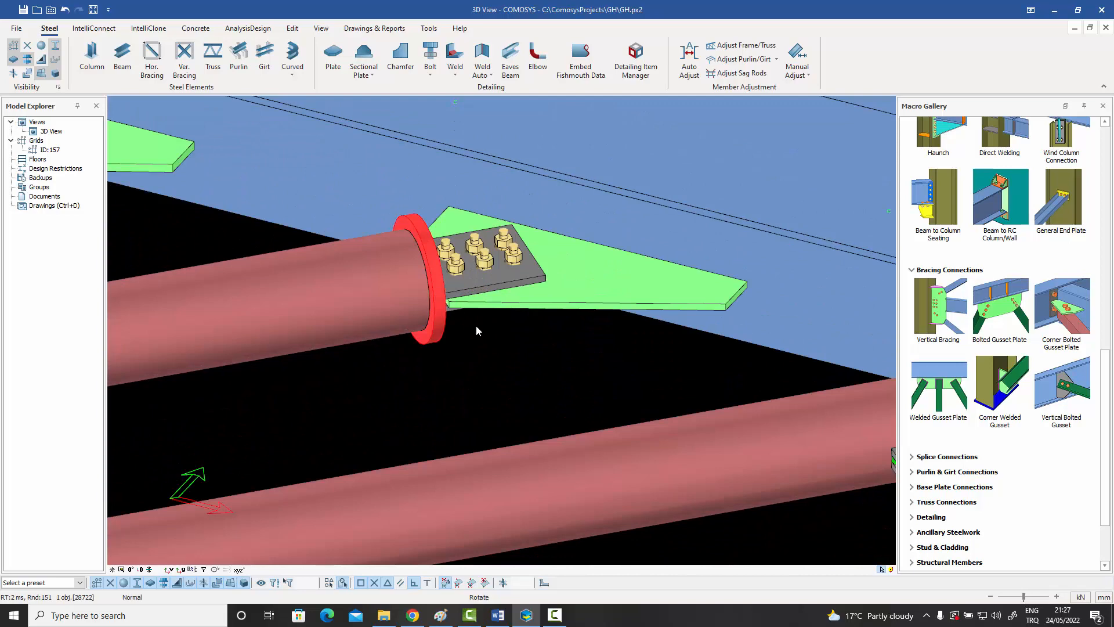
scroll(475, 325, down, 4)
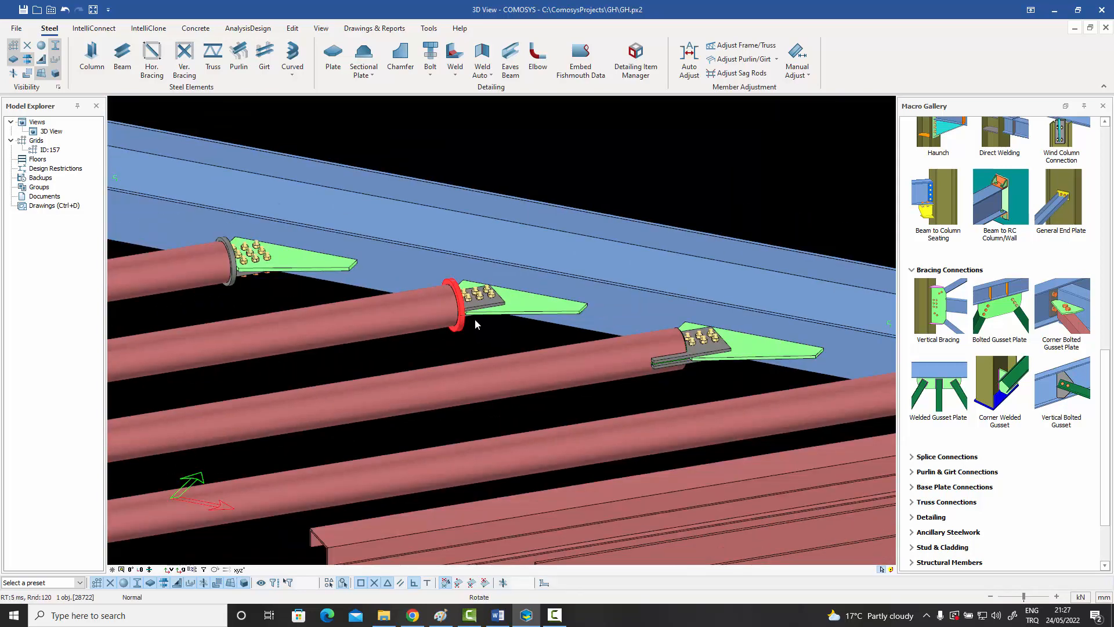
middle_drag(475, 320, 427, 320)
scroll(599, 340, up, 4)
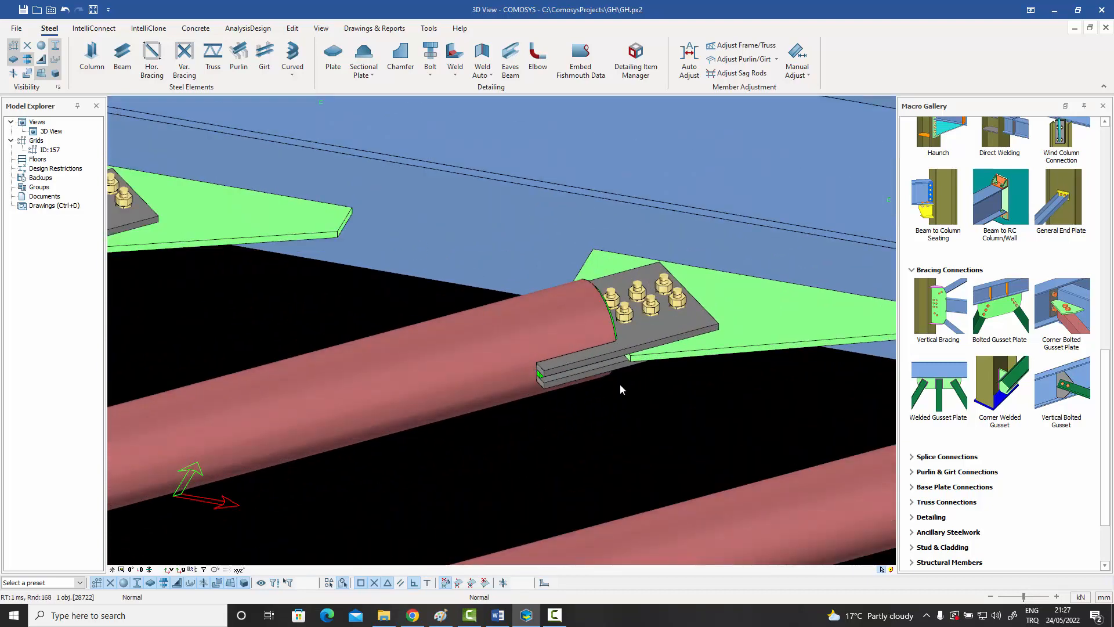
scroll(620, 385, down, 5)
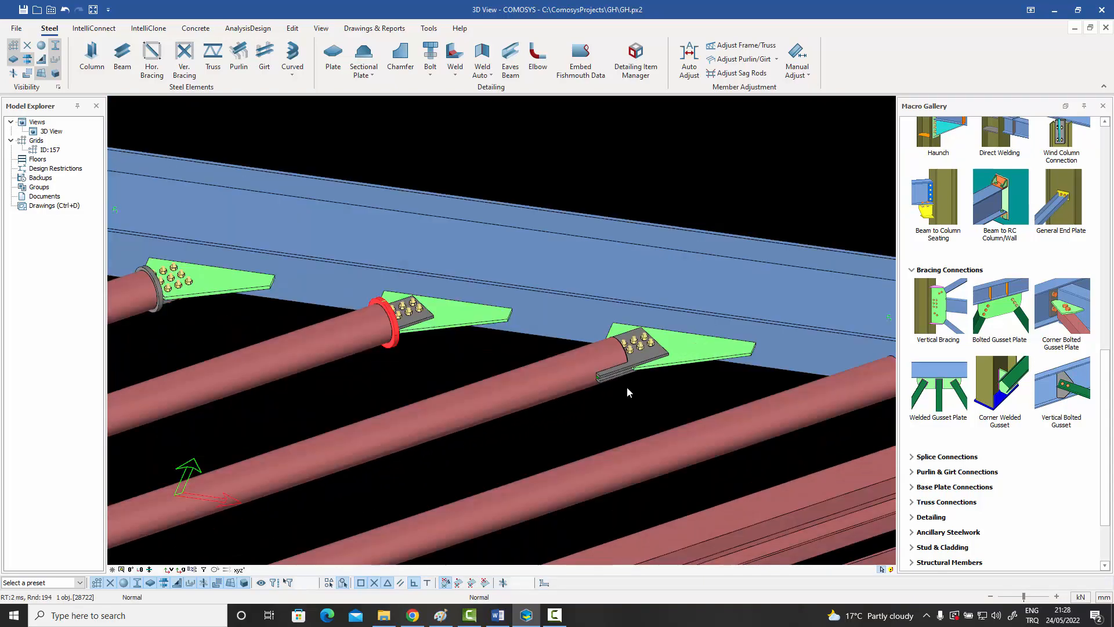
Add a bolted gusset plate between the flat-lying beam and the fourth pipe brace.
middle_drag(627, 386, 423, 375)
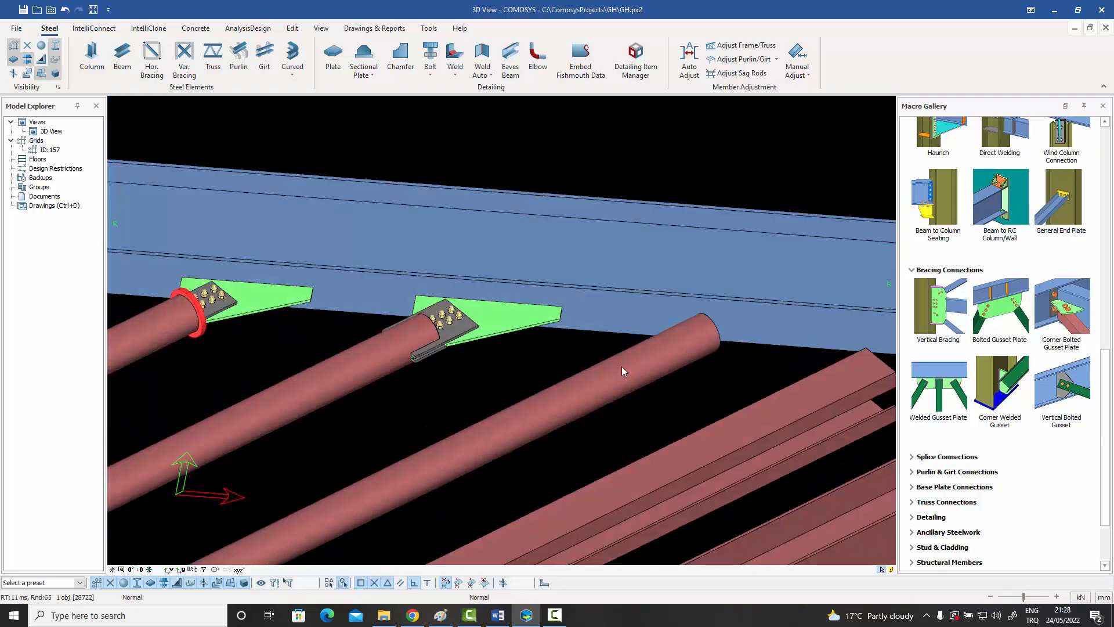
click(985, 308)
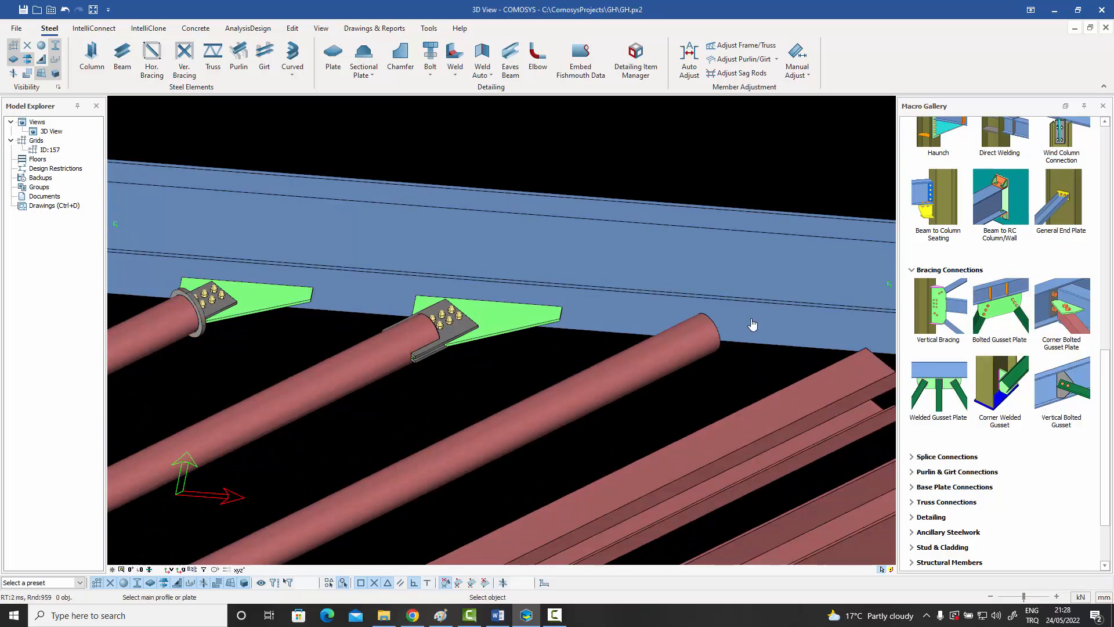
click(747, 321)
click(687, 352)
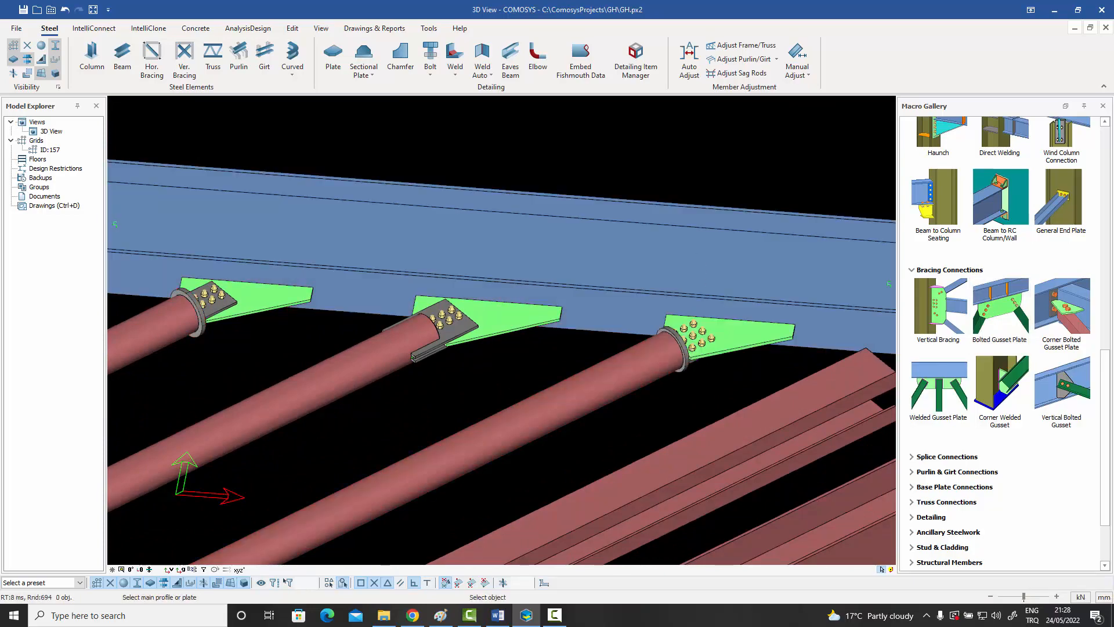
Load the macro preset "Welded pipe with no end plates" into the fourth pipe brace's gusset connection and apply it.
click(737, 326)
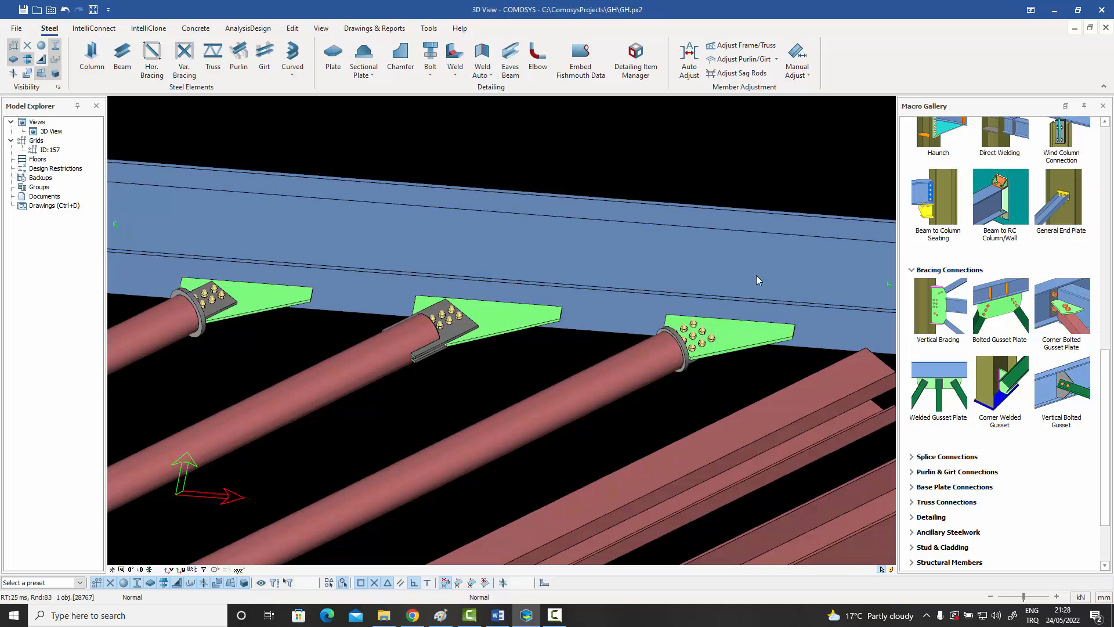
click(752, 193)
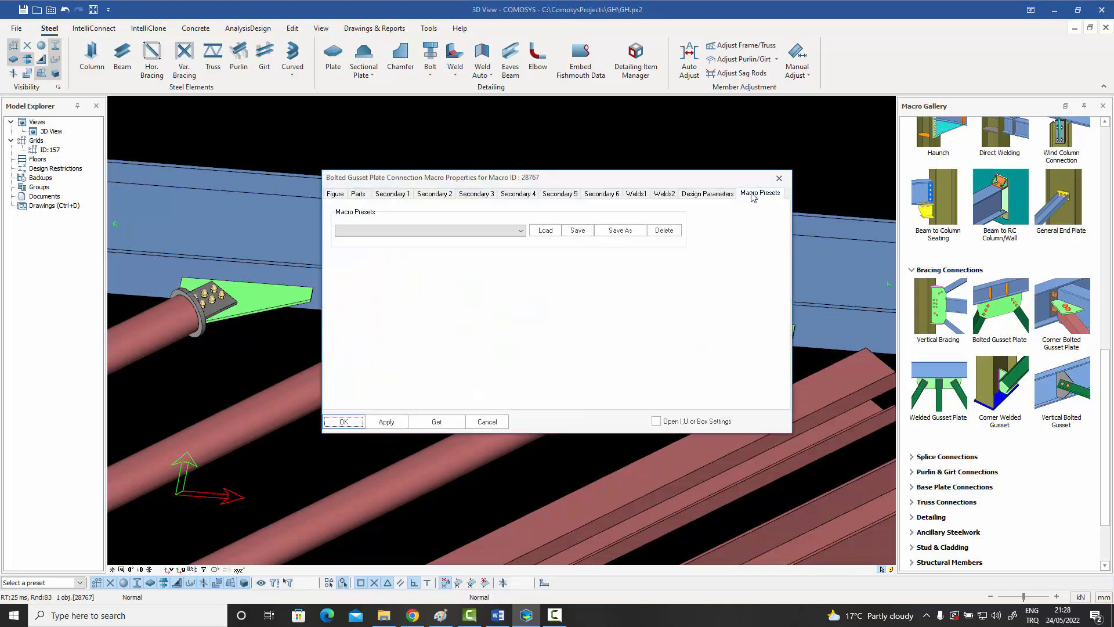
click(487, 230)
click(432, 255)
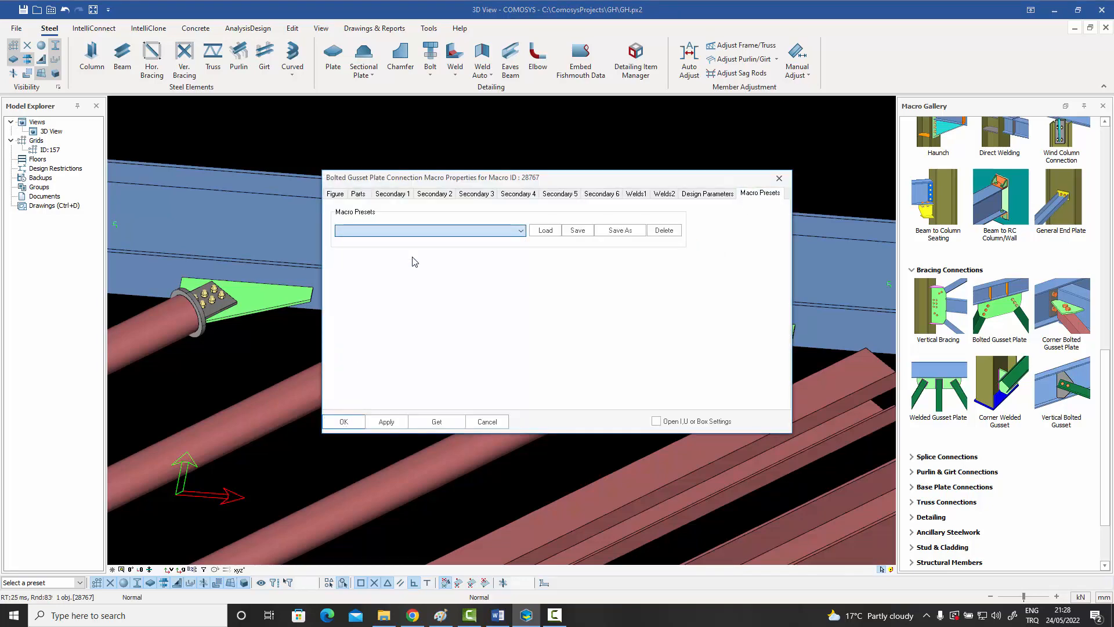
click(554, 232)
click(349, 424)
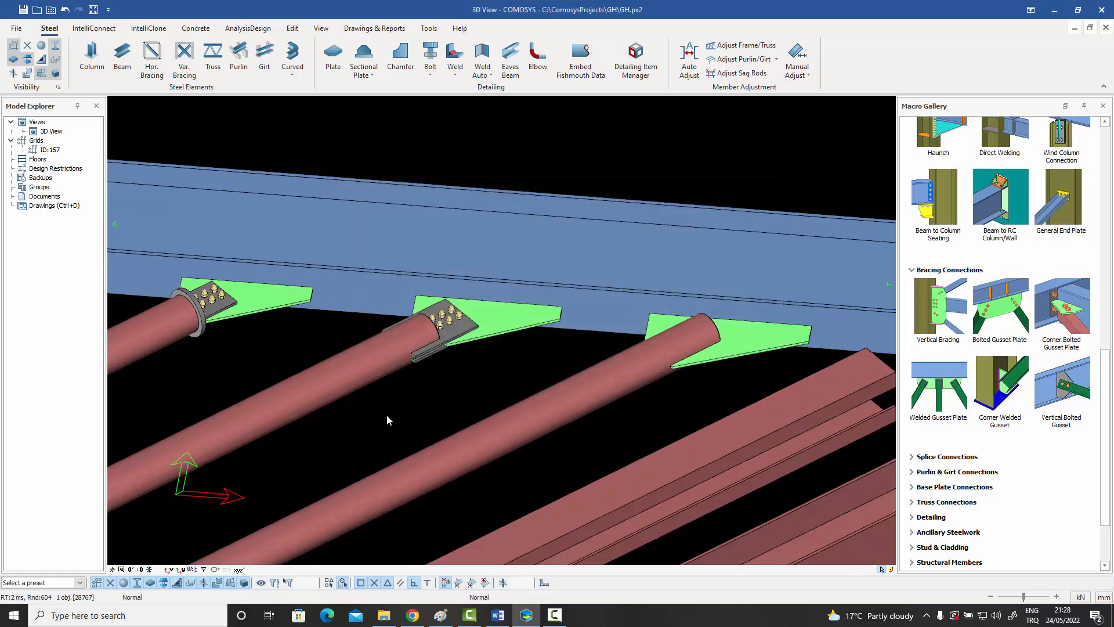
scroll(708, 364, up, 3)
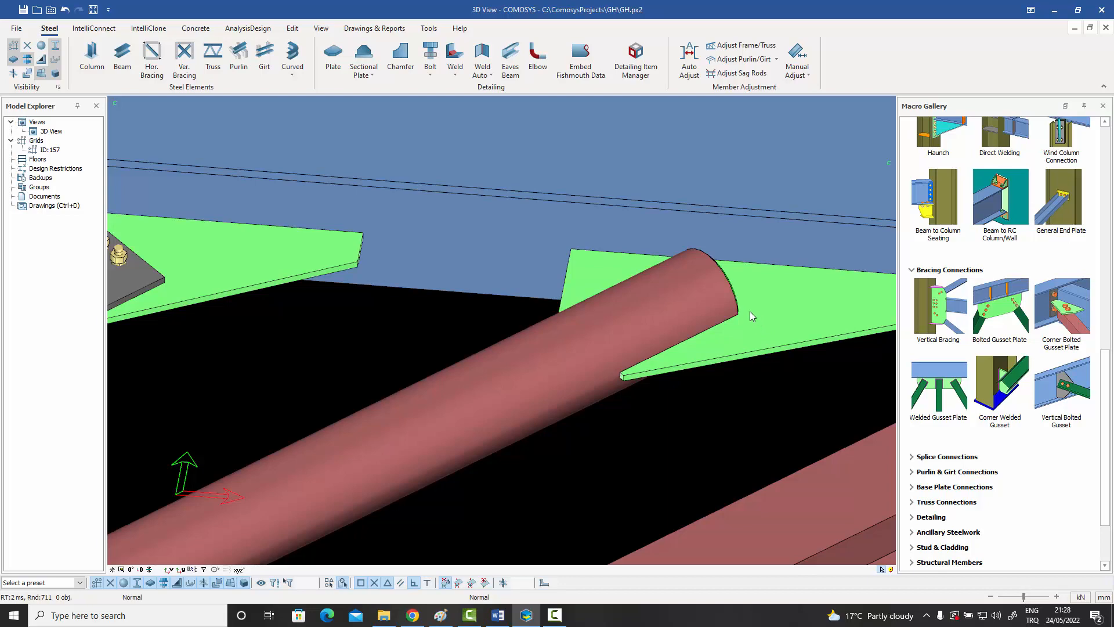
scroll(632, 371, down, 5)
Connect the upright I-section brace beside the pipes to the beam with a bolted gusset plate.
middle_drag(747, 382, 571, 344)
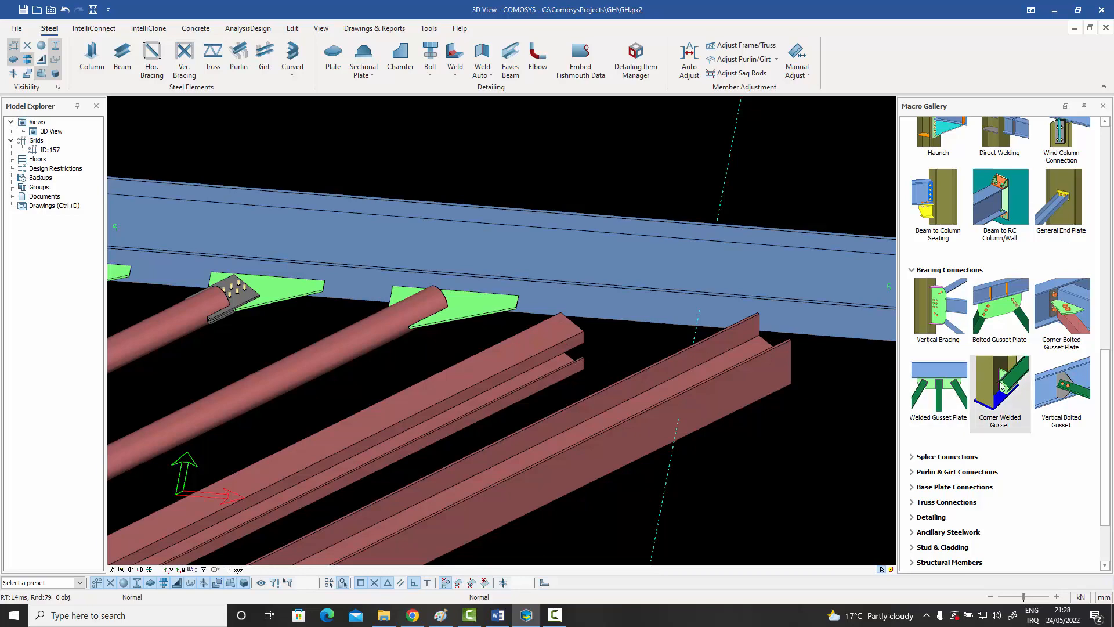
click(1004, 308)
click(637, 318)
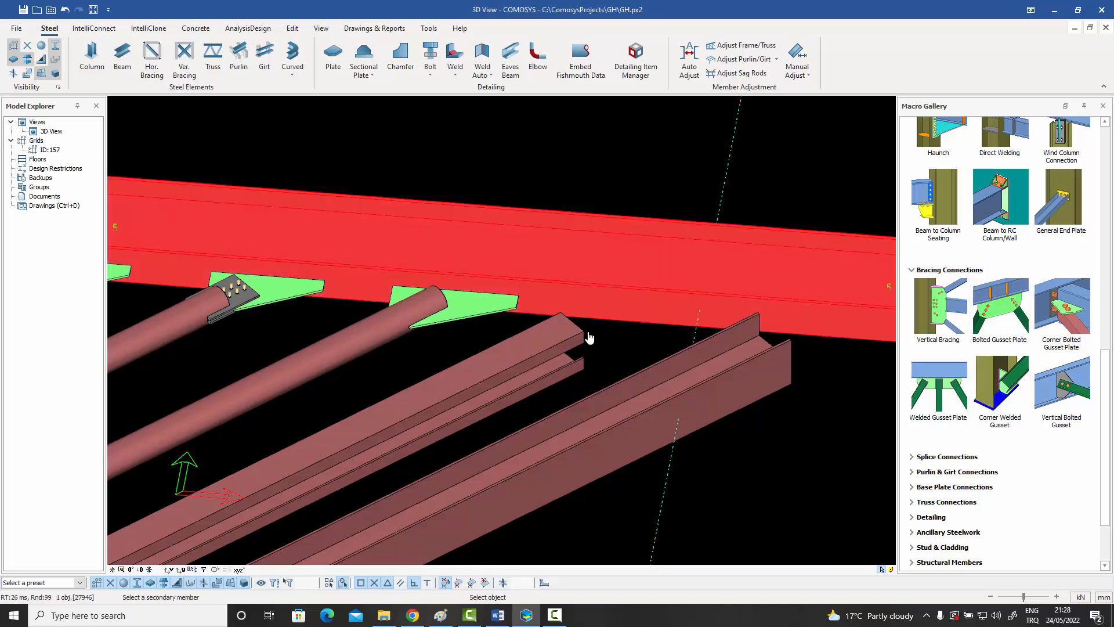
click(545, 353)
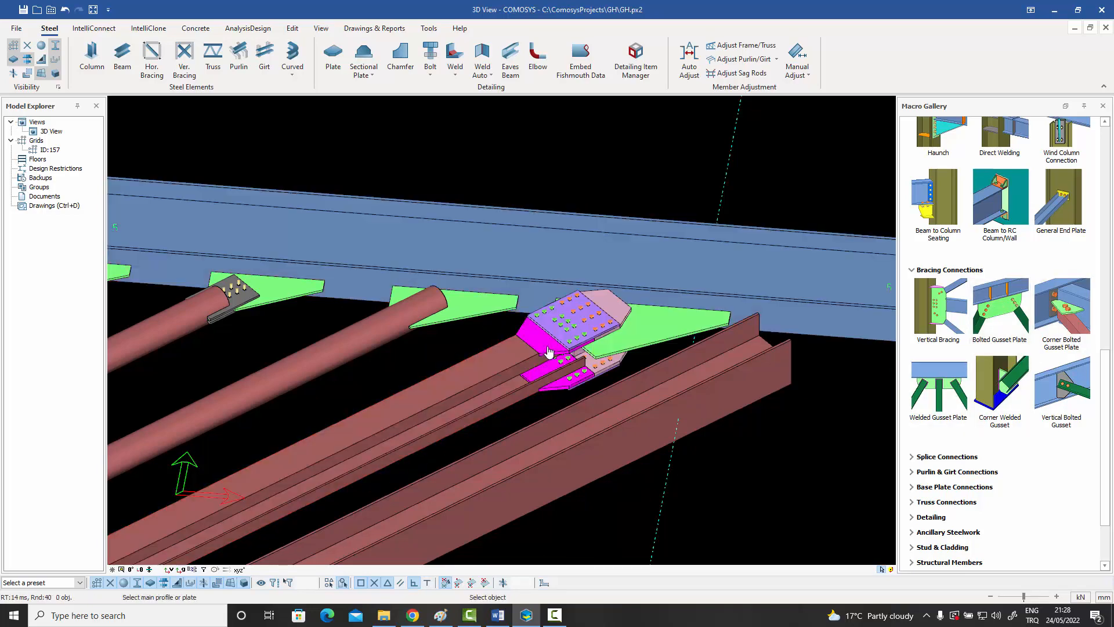
scroll(599, 338, up, 2)
key(Escape)
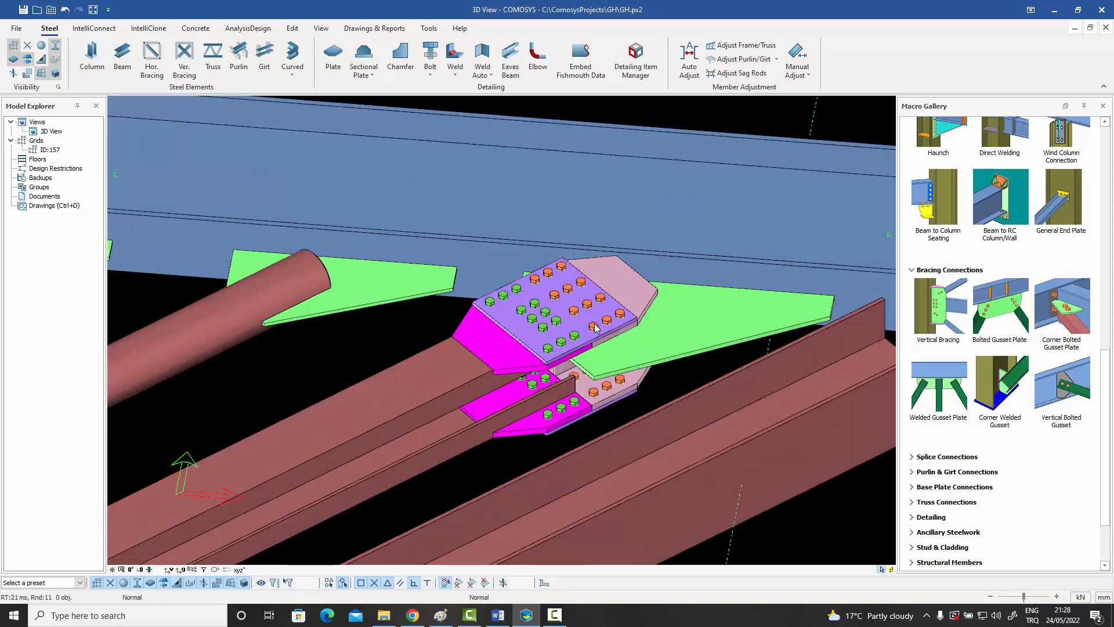
Inspect the upright I-section brace's splice plates and bolts, and delete its gusset plate connection.
click(598, 329)
middle_drag(598, 329, 533, 343)
middle_drag(584, 368, 552, 351)
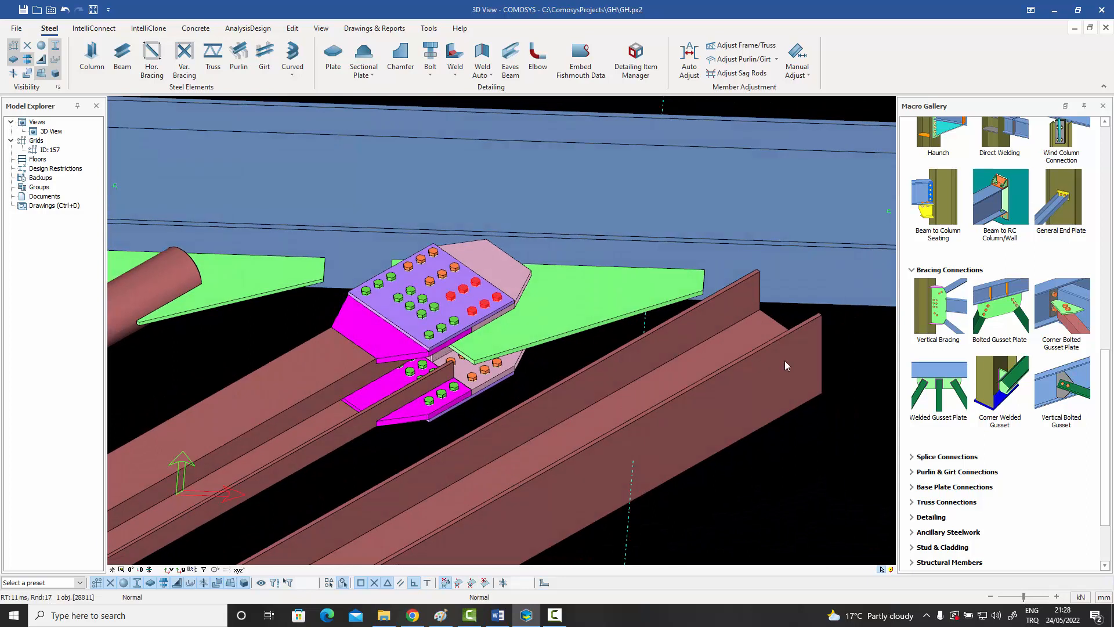
click(564, 304)
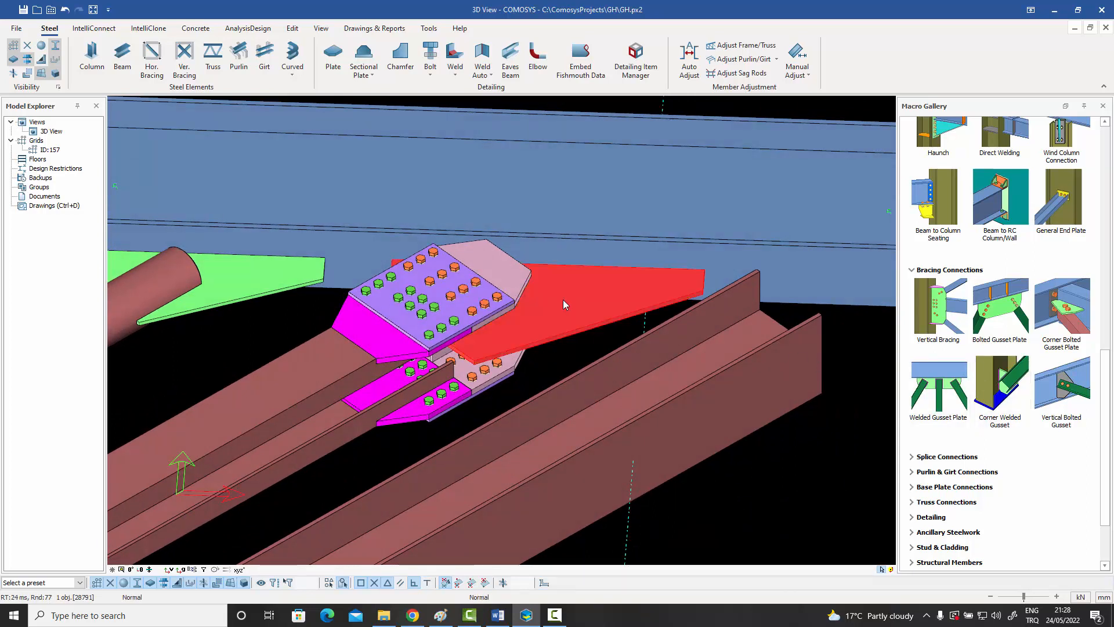
key(Delete)
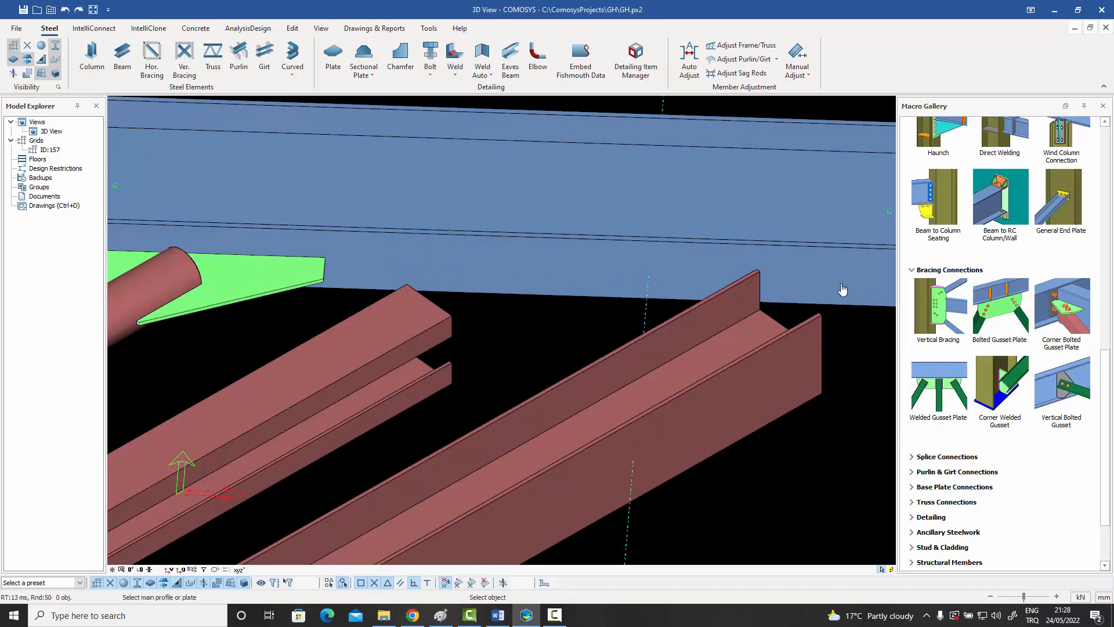
Bolt the last I-section brace, whose web lies flat, to the beam with a gusset plate connection.
click(840, 289)
click(707, 330)
right_click(706, 330)
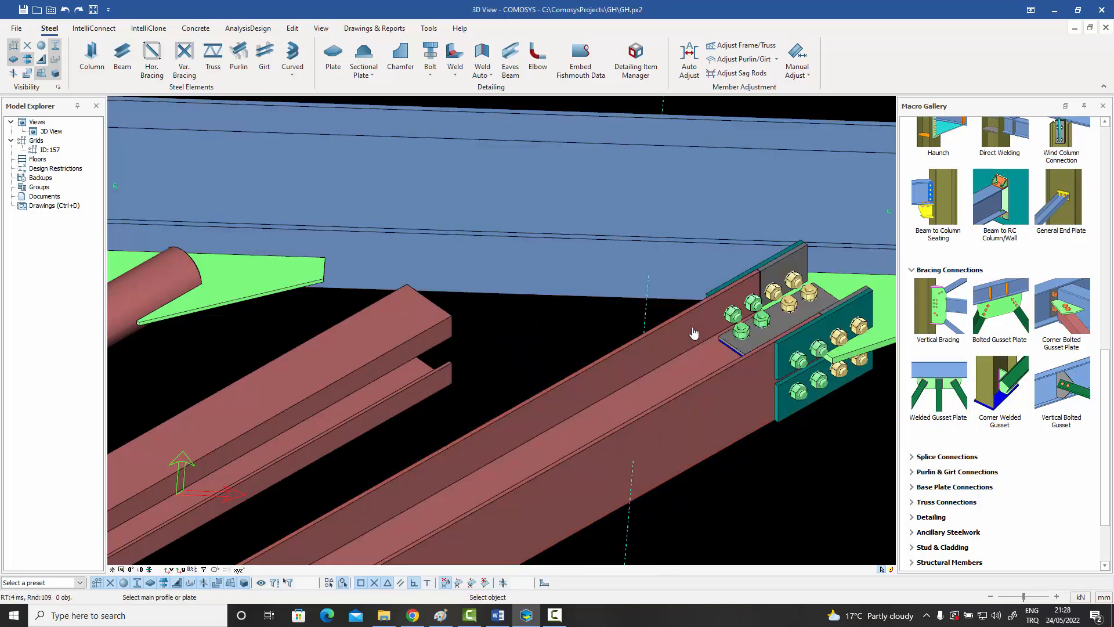
scroll(654, 323, down, 5)
scroll(727, 317, up, 5)
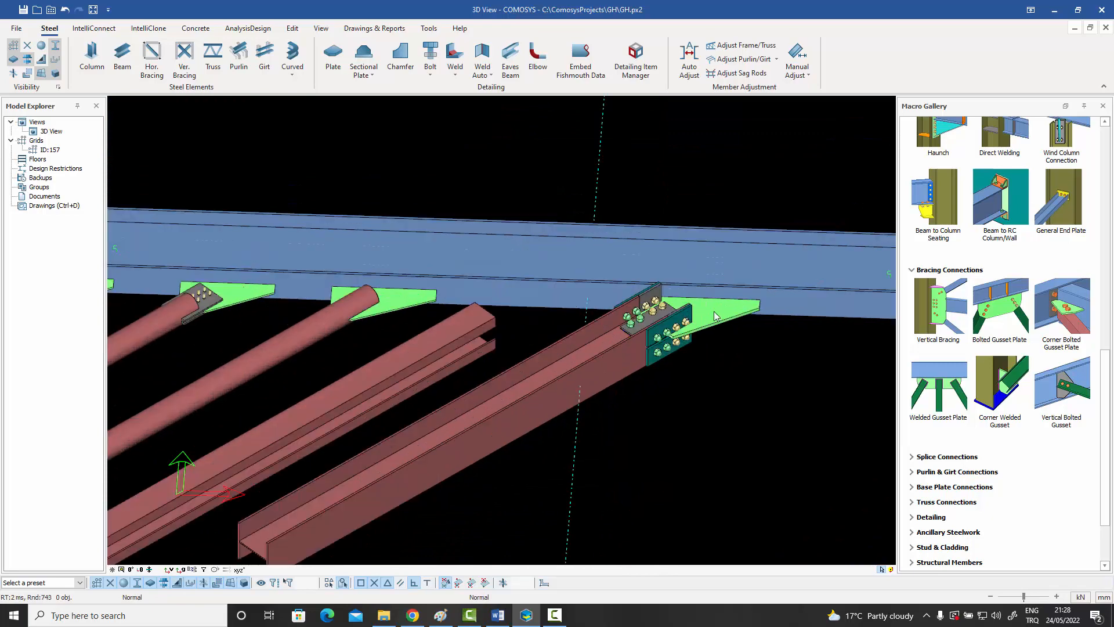
Review the finished gusset plate connections on the pipe and I-section braces and on the neighbouring sample's angle and channel braces.
mouse_move(998, 303)
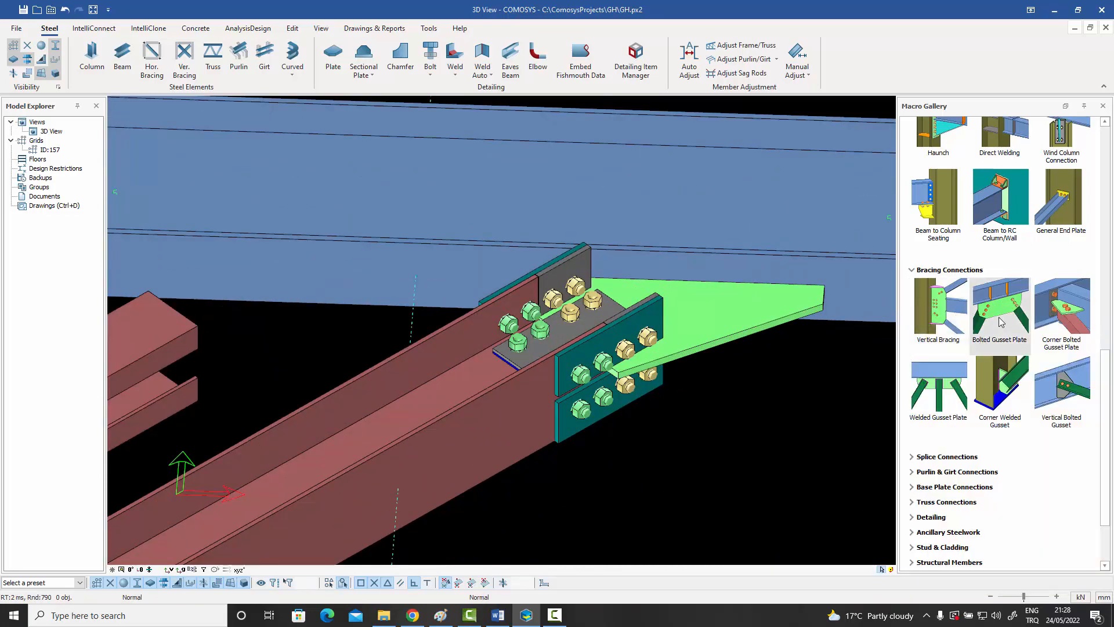
mouse_move(1055, 334)
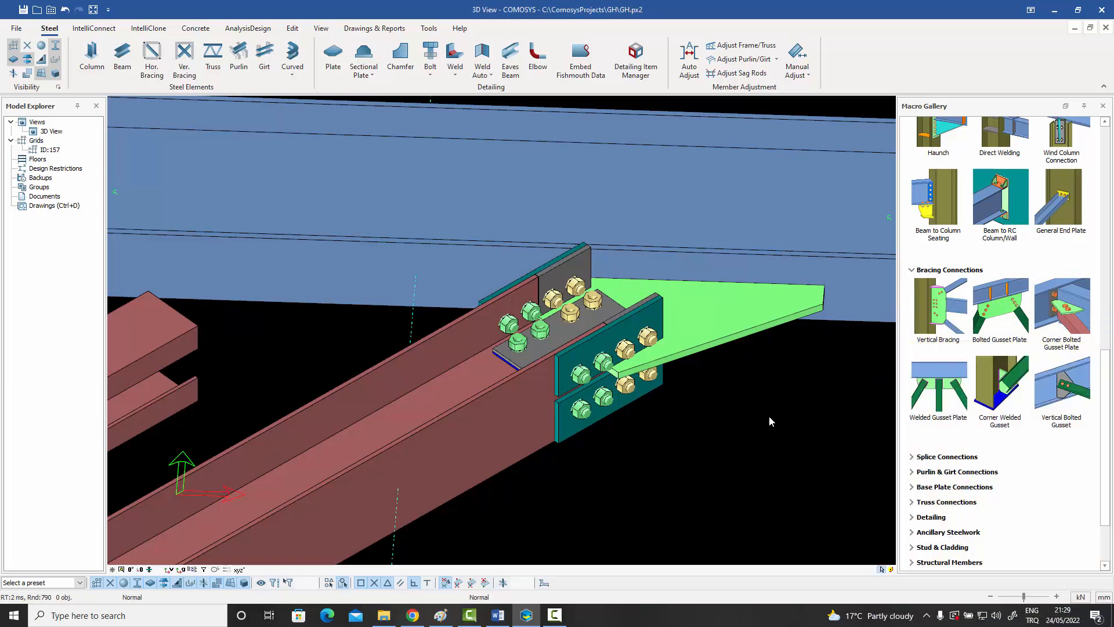
scroll(768, 416, down, 5)
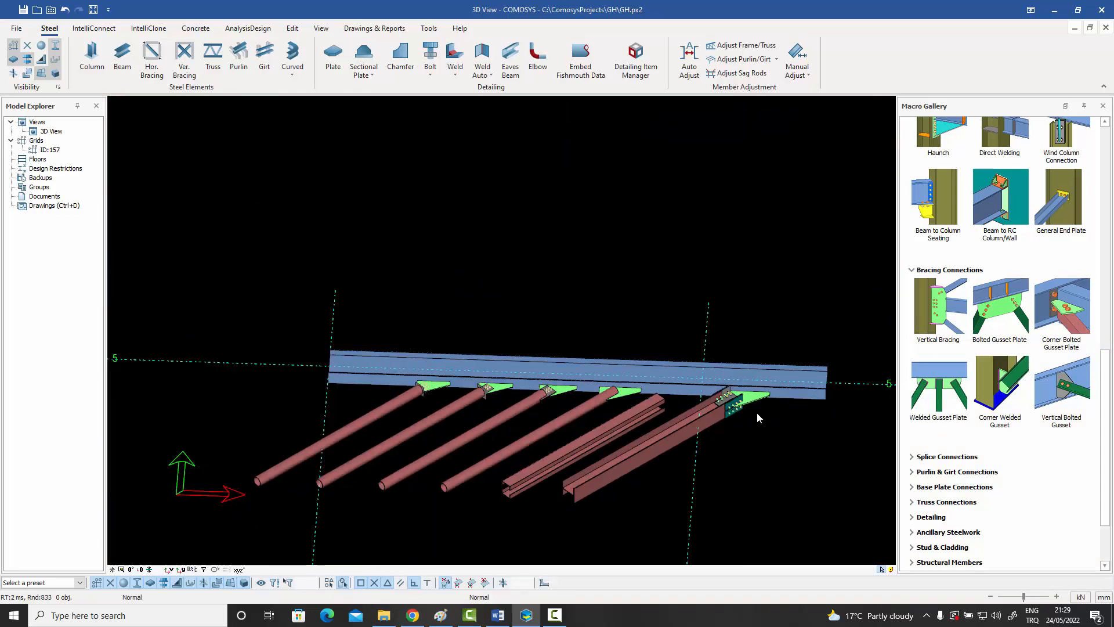
scroll(469, 413, up, 5)
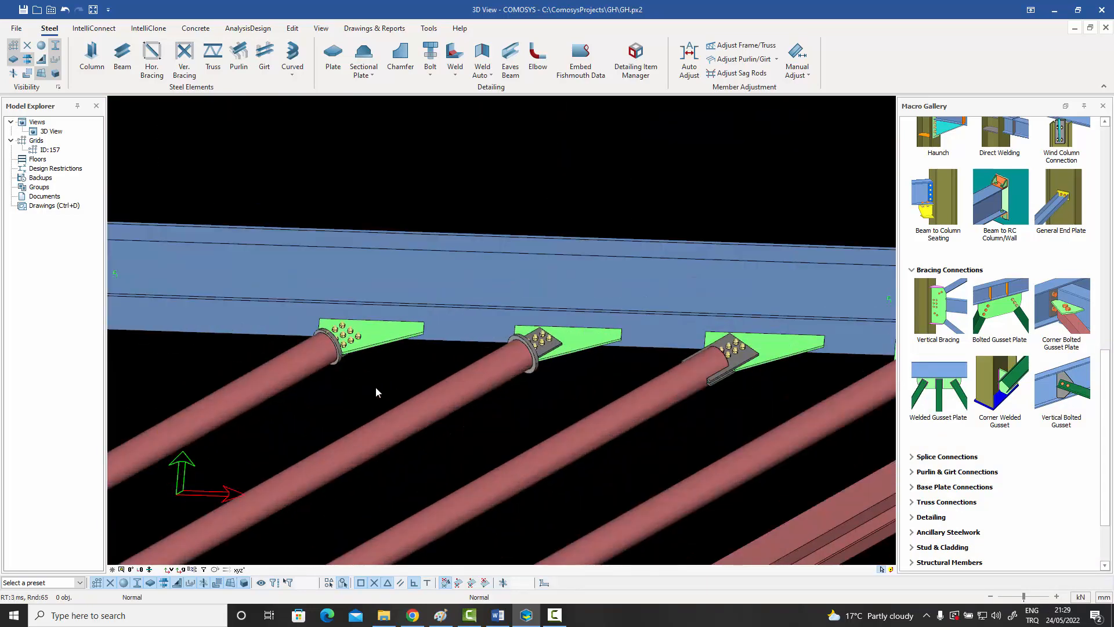
click(281, 367)
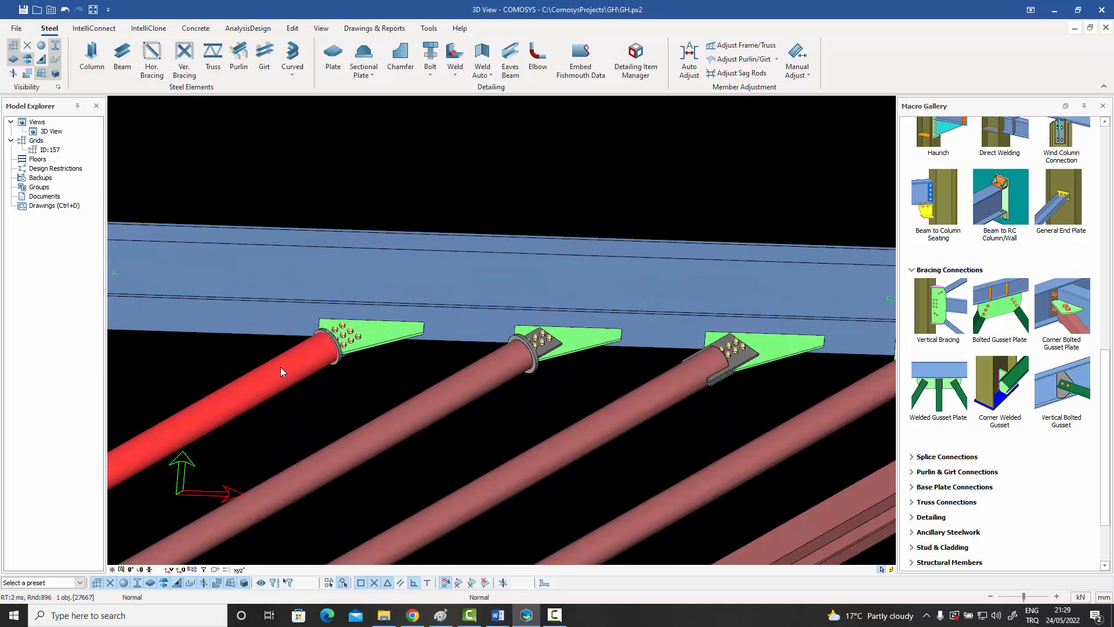
scroll(285, 369, down, 5)
middle_drag(287, 371, 346, 342)
scroll(281, 340, up, 5)
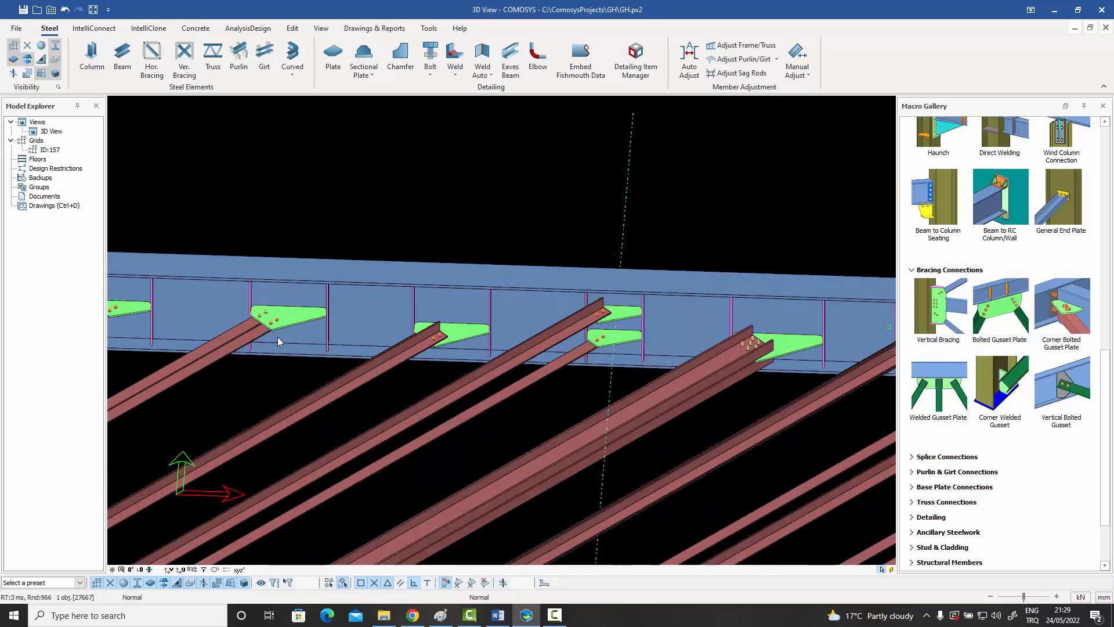
middle_drag(516, 374, 344, 335)
middle_drag(666, 388, 367, 377)
scroll(625, 332, up, 5)
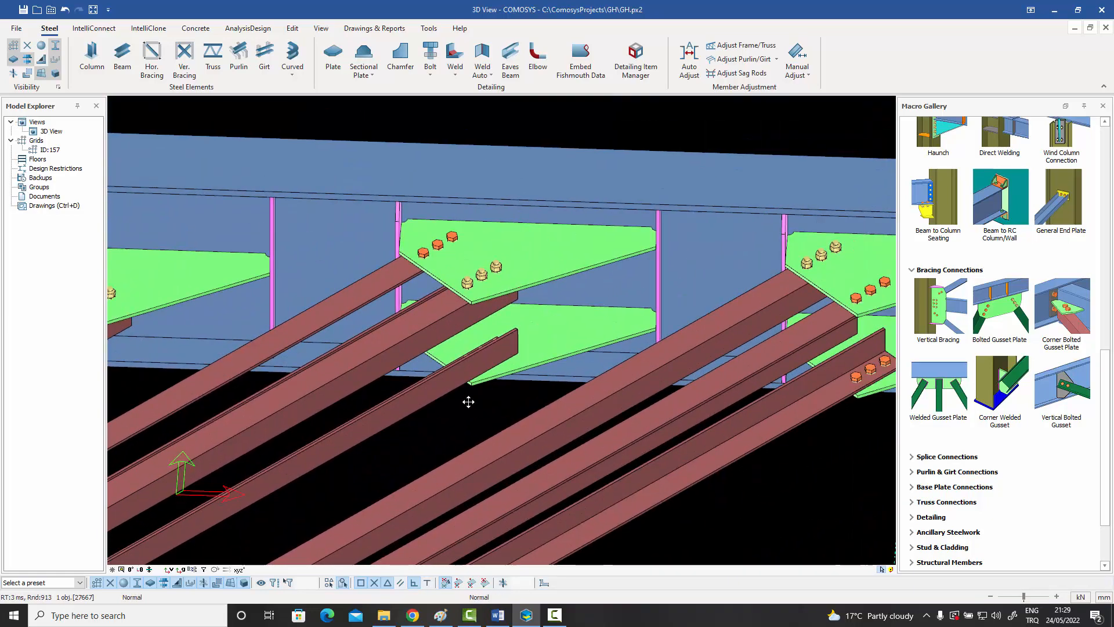
Highlight the compound braces along the beam one by one to examine which members suit the Batten Plate macro.
middle_drag(575, 380, 419, 402)
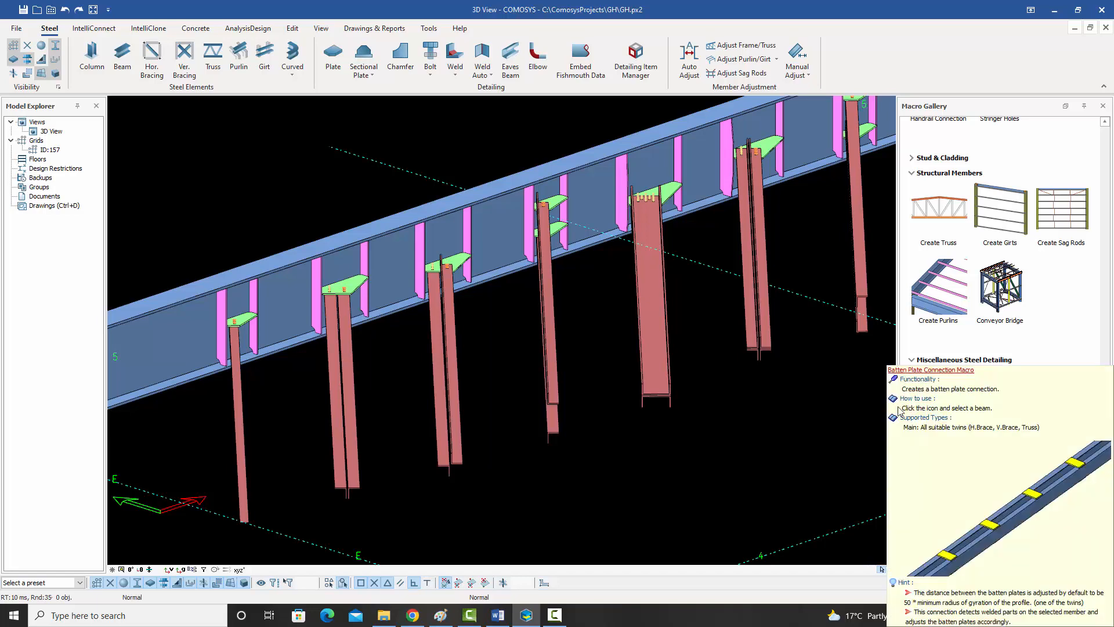
click(354, 478)
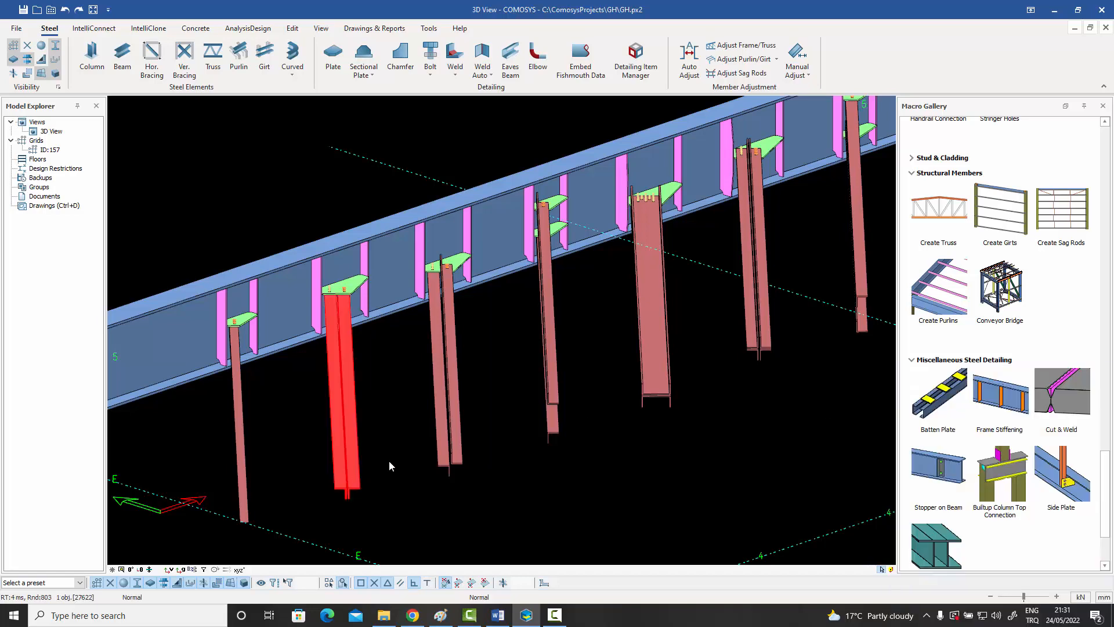
click(447, 450)
click(555, 426)
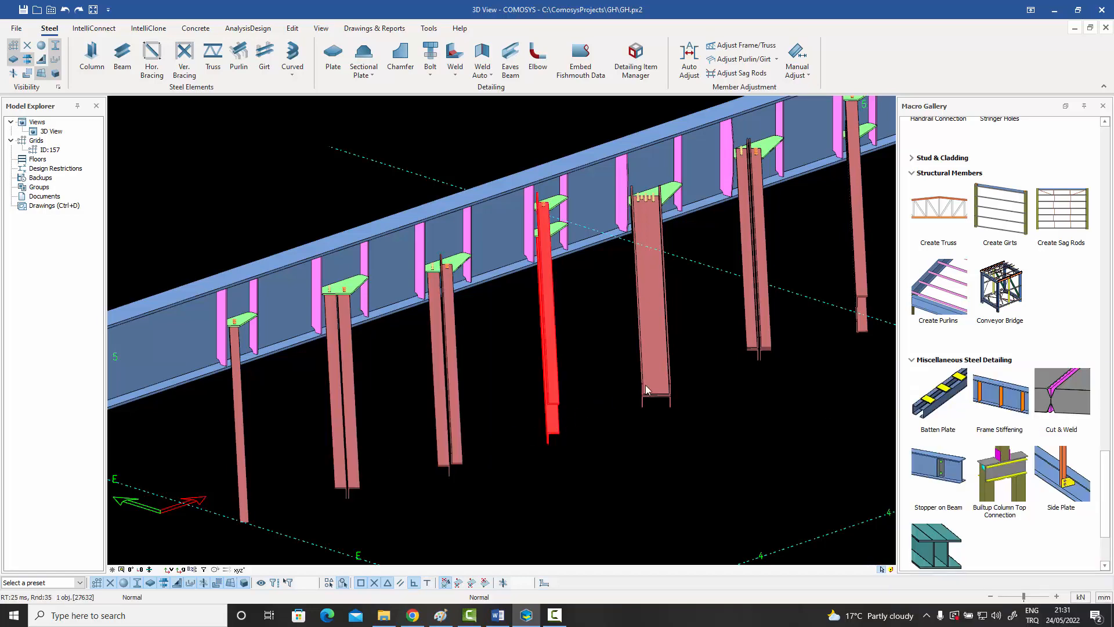
click(668, 388)
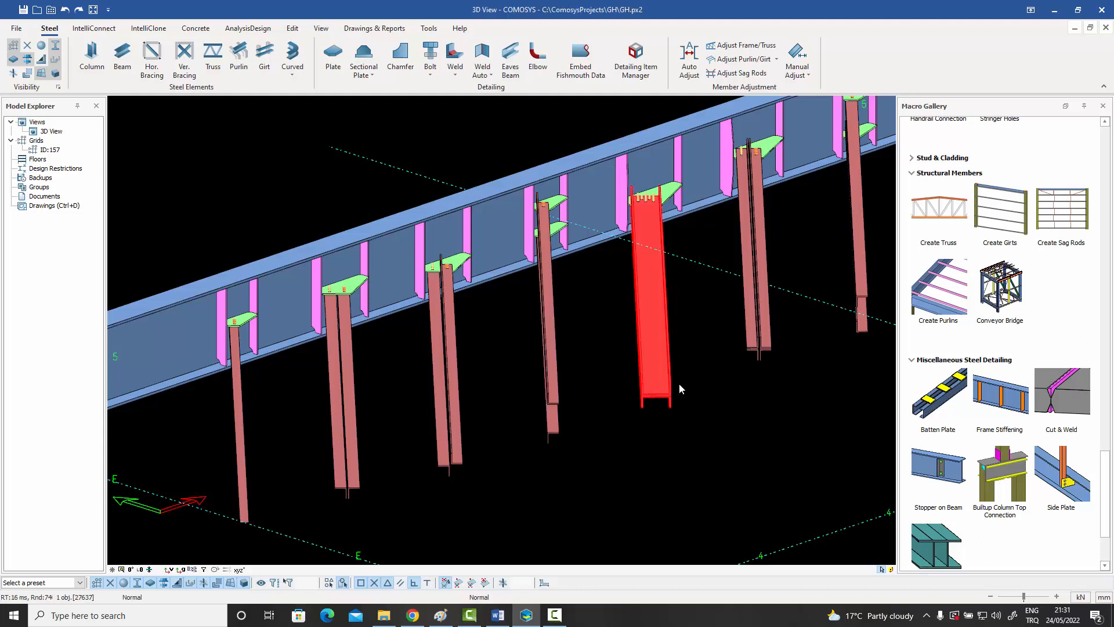
click(757, 346)
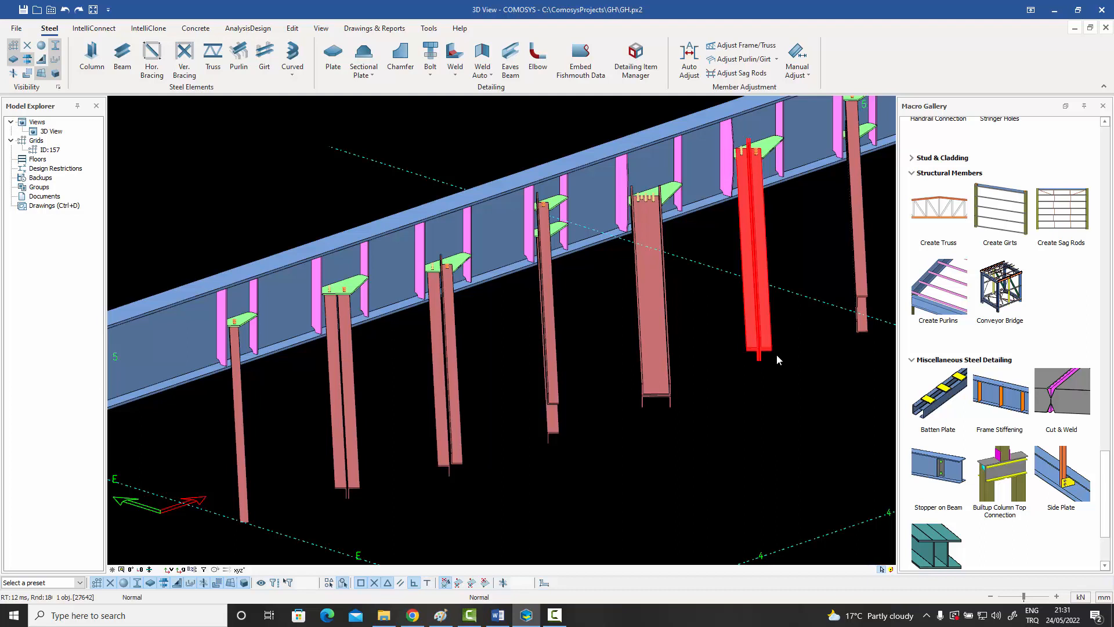
click(725, 422)
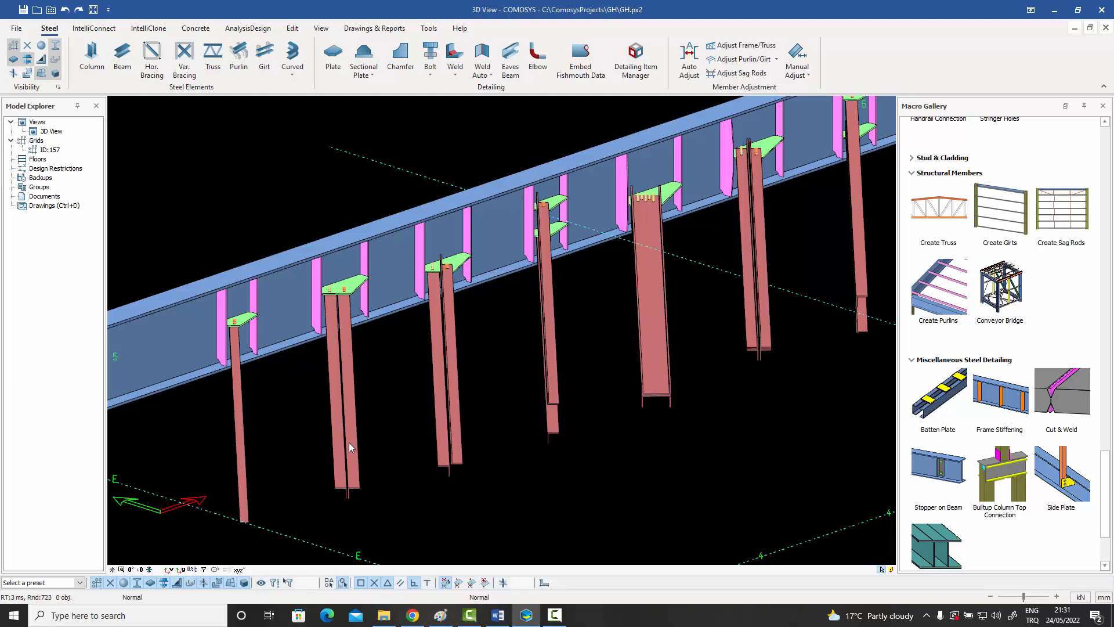
Add batten plates to the back-to-back twin-angle brace and the neighbouring star-shaped twin-angle brace.
click(356, 446)
click(392, 463)
click(912, 403)
scroll(349, 432, up, 5)
scroll(365, 391, down, 4)
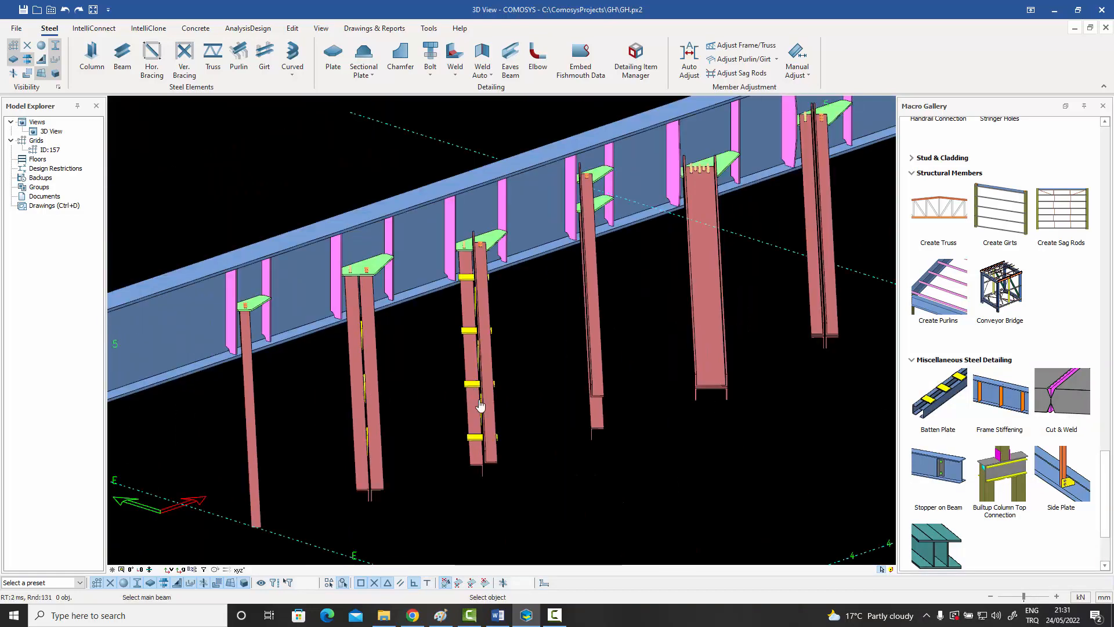
scroll(488, 427, up, 3)
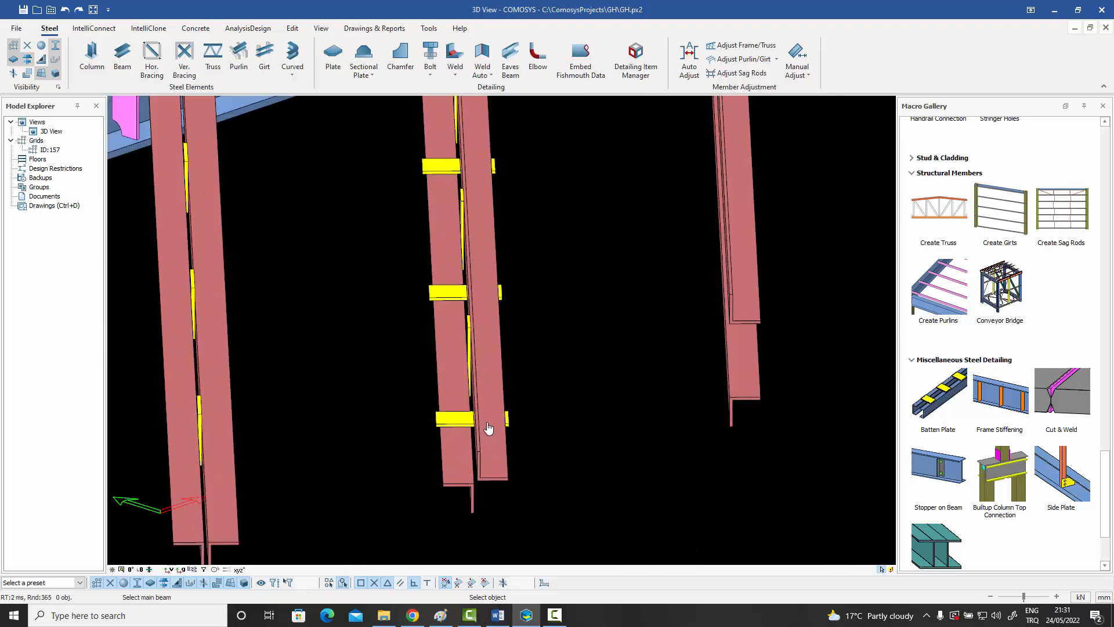
scroll(488, 416, down, 4)
right_click(546, 403)
click(550, 417)
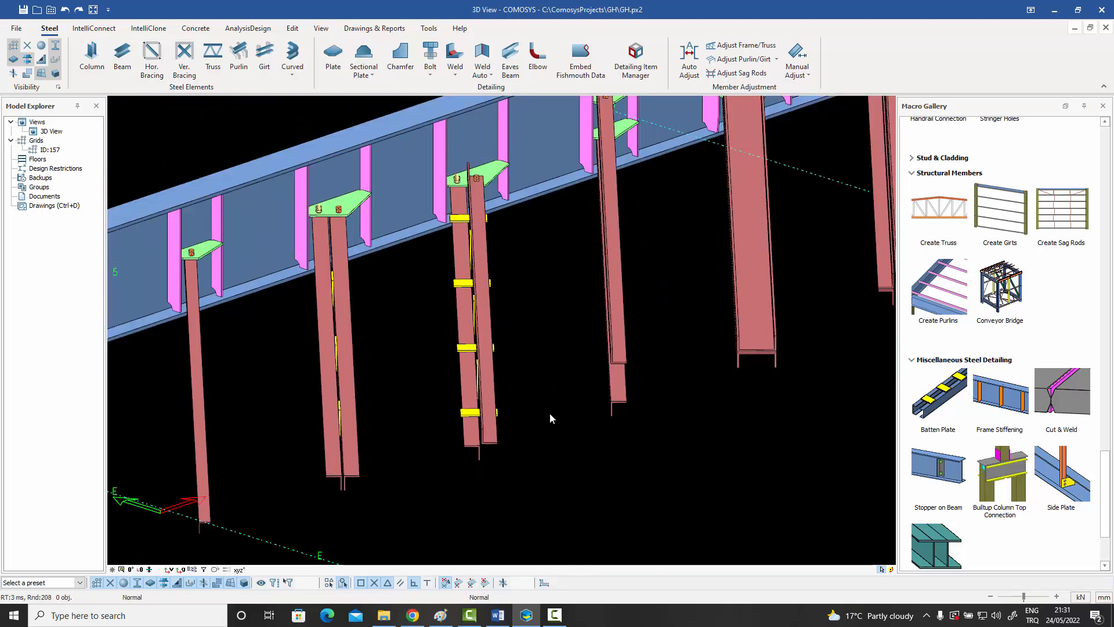
Add batten plates to the widely spaced twin-angle brace, the back-to-back channel brace and the cross-shaped brace.
middle_drag(549, 413, 558, 410)
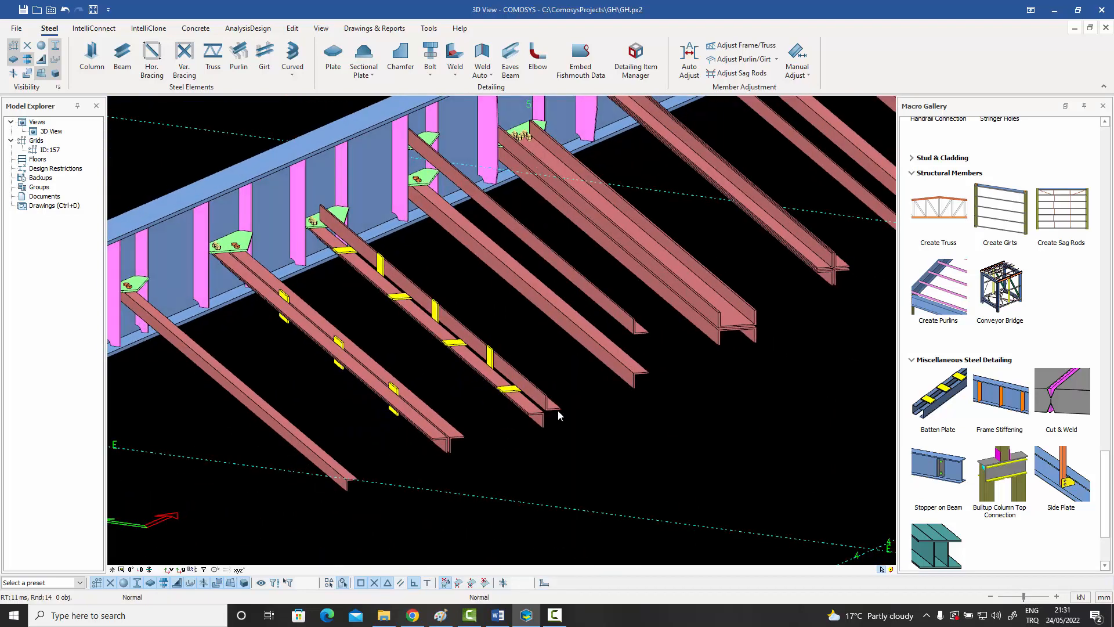
click(939, 394)
click(627, 376)
scroll(627, 376, down, 3)
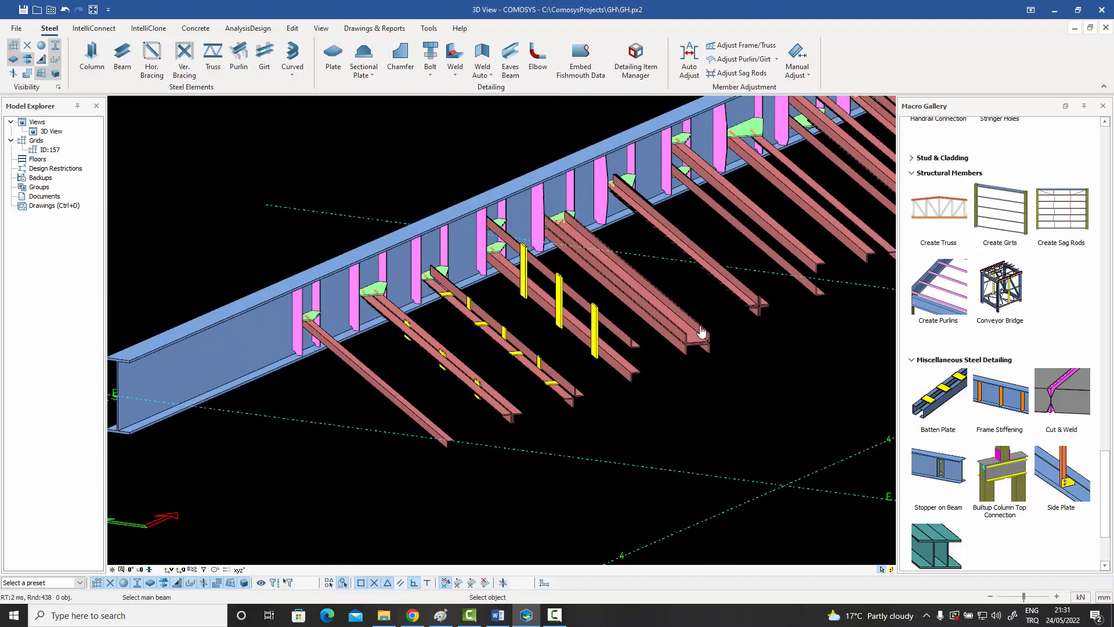
scroll(674, 339, up, 4)
scroll(732, 314, up, 5)
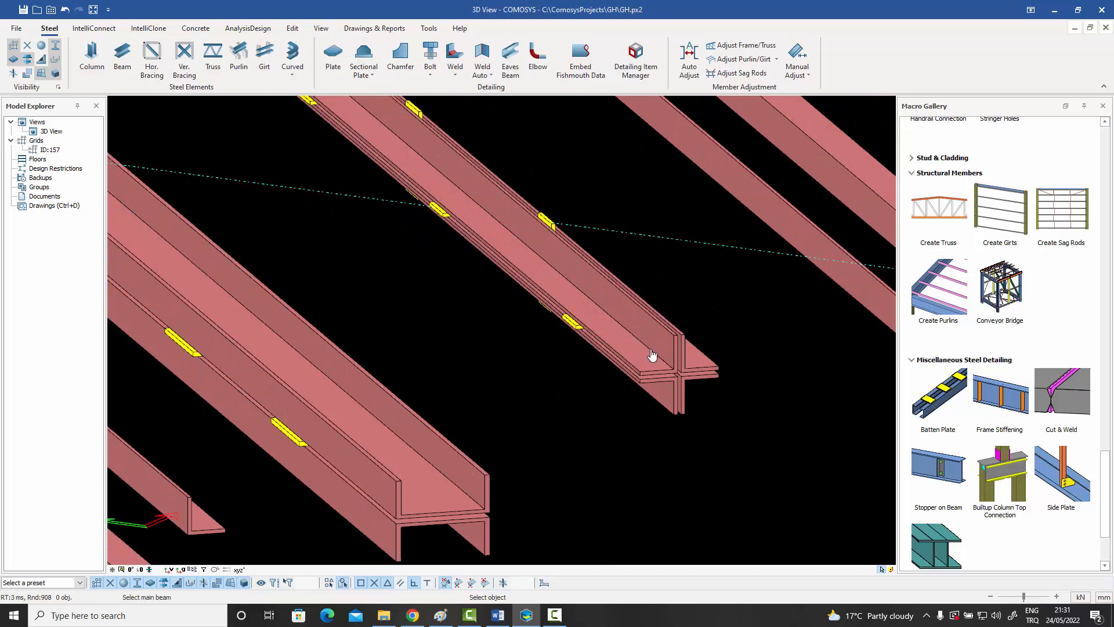
scroll(653, 354, down, 5)
Add batten plates to the vertically stacked angle pair, the side-by-side angle pair and the four-angle box brace.
click(792, 318)
scroll(749, 356, down, 1)
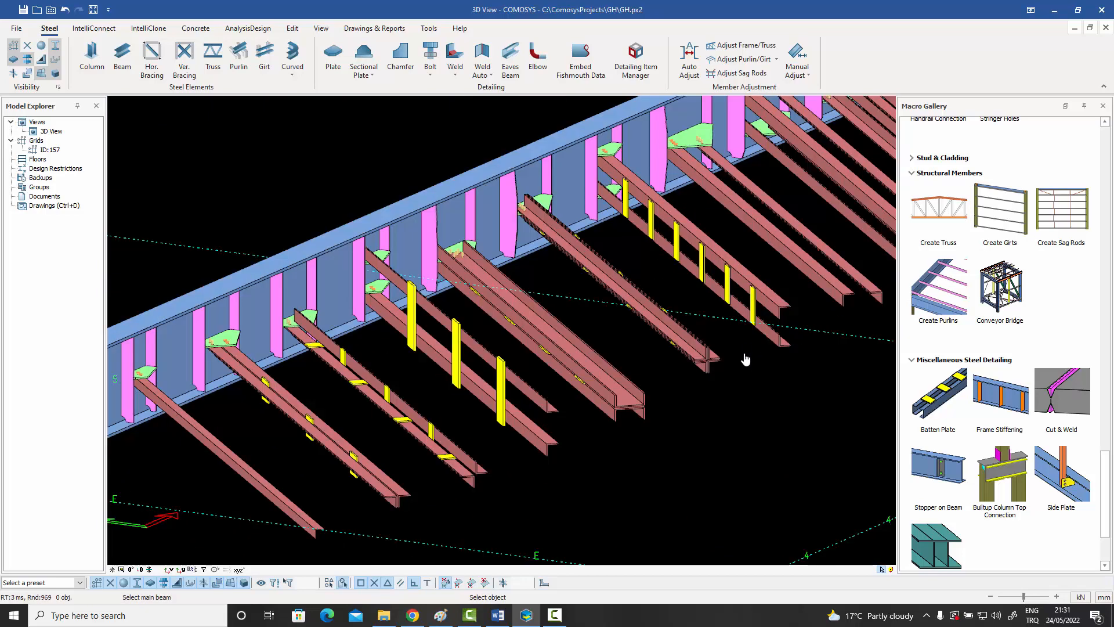
scroll(746, 359, down, 3)
scroll(801, 316, up, 5)
click(799, 318)
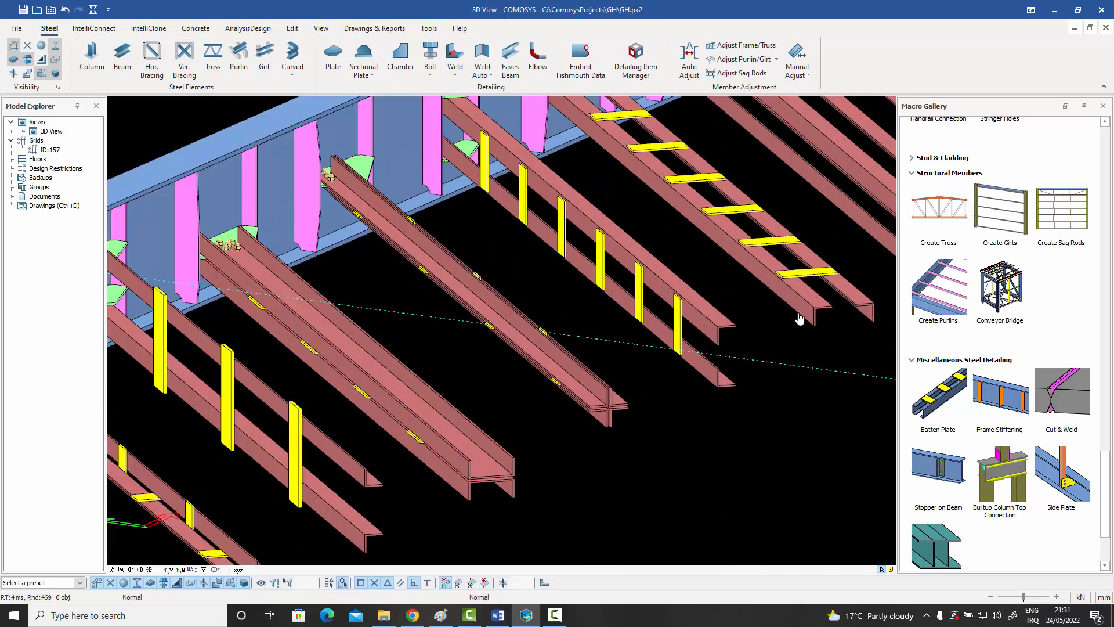
scroll(744, 326, down, 3)
click(831, 282)
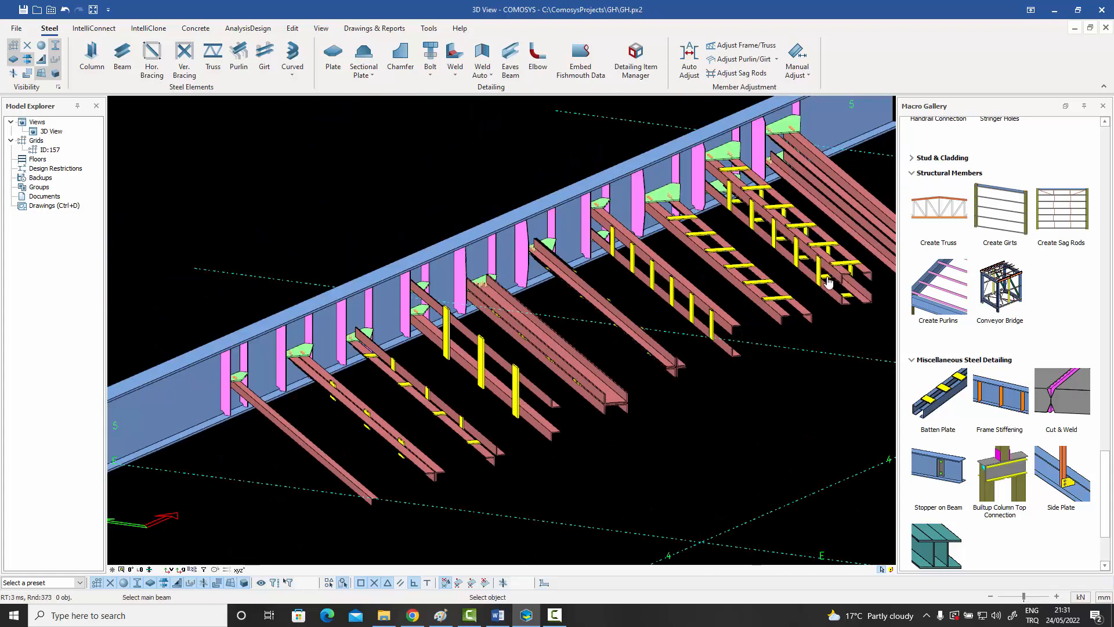
right_click(808, 276)
click(814, 284)
middle_drag(681, 404, 713, 380)
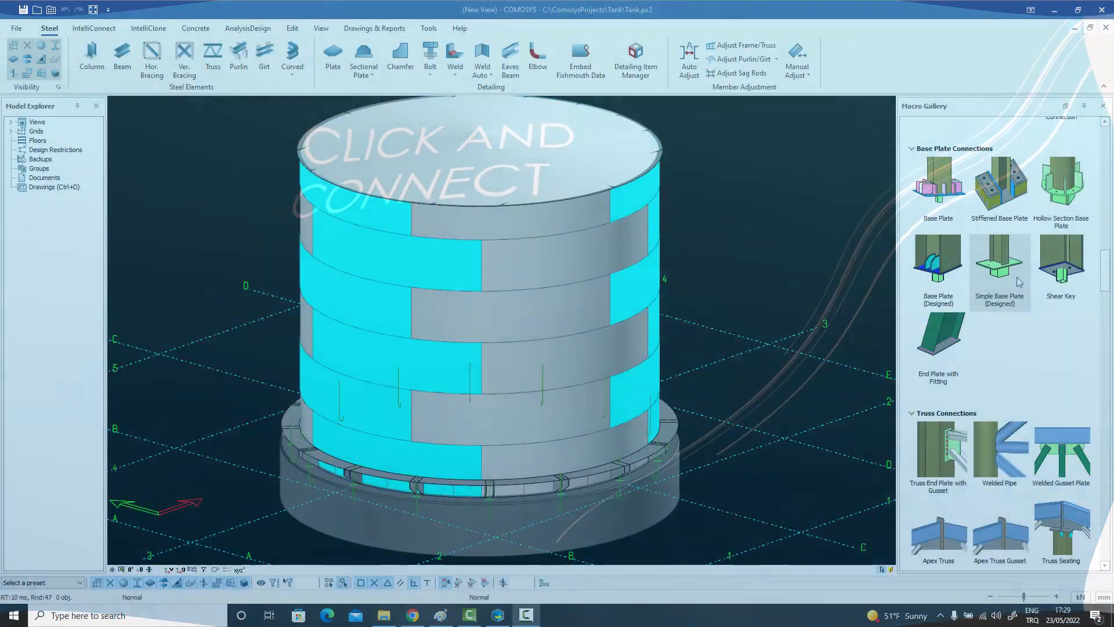
Browse the macro gallery in the tank model, covering base plate, truss, detailing, ancillary, splice and bracing macros.
scroll(1019, 282, down, 5)
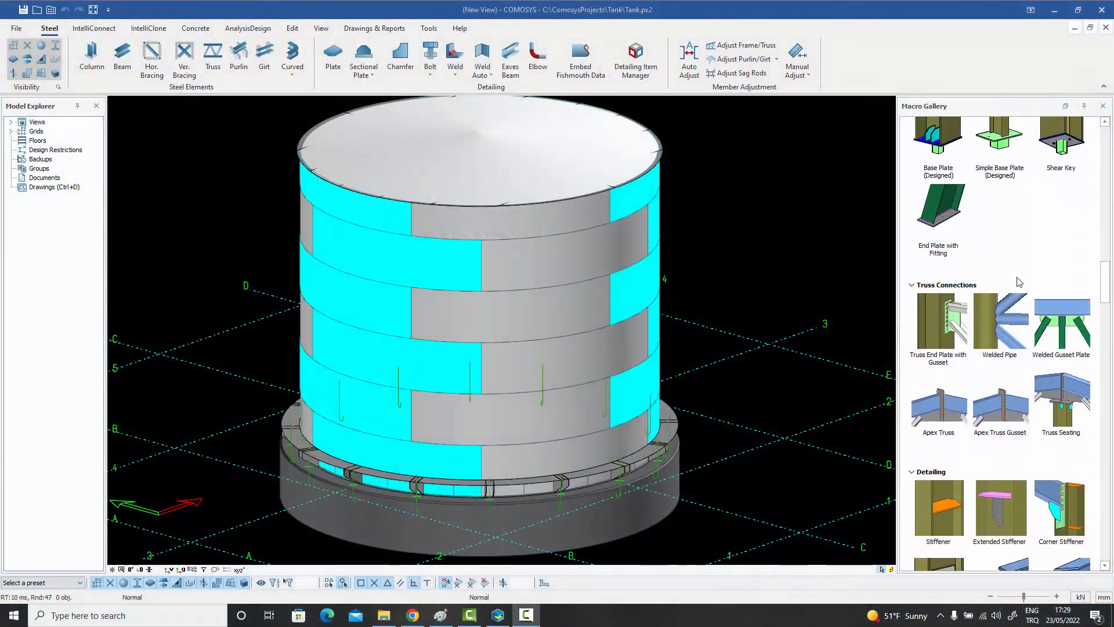
scroll(1016, 282, down, 5)
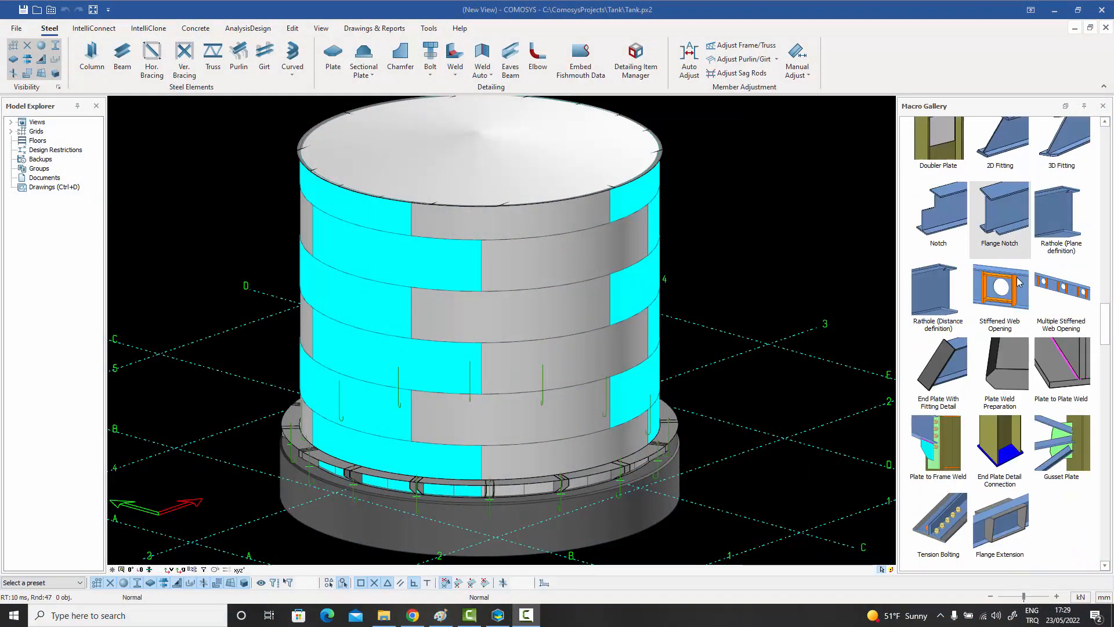
scroll(1057, 260, down, 3)
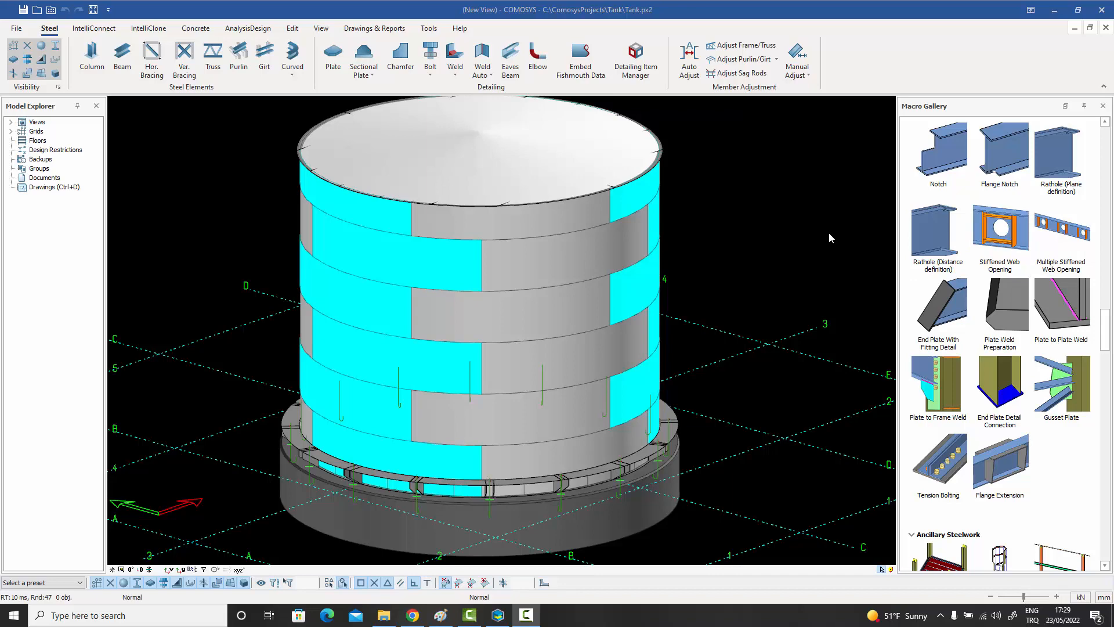
scroll(837, 228, down, 1)
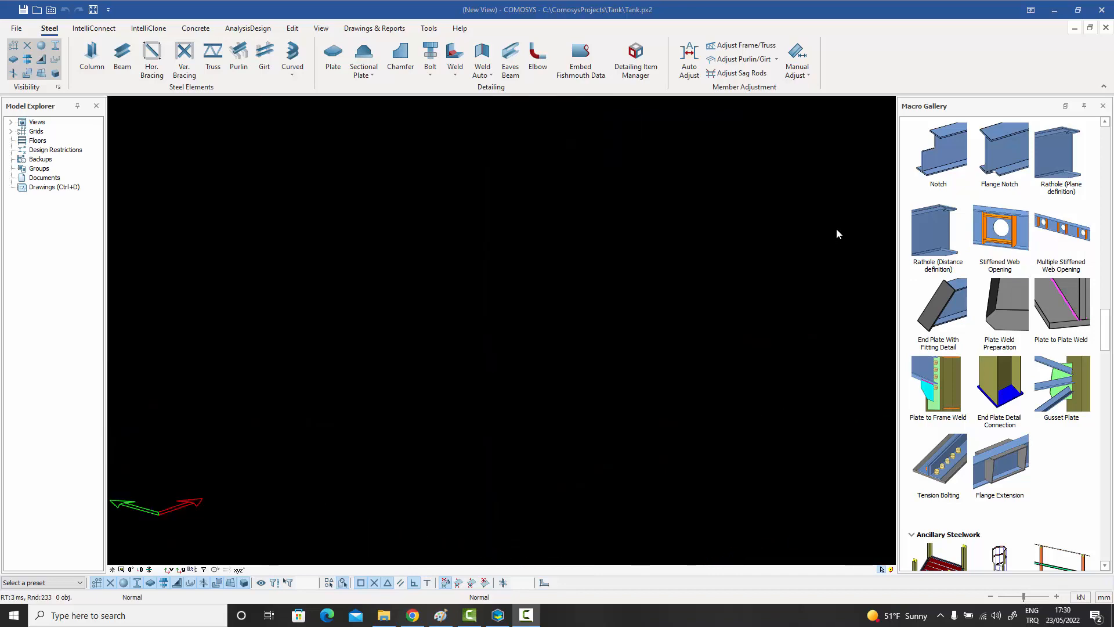
scroll(1032, 216, up, 15)
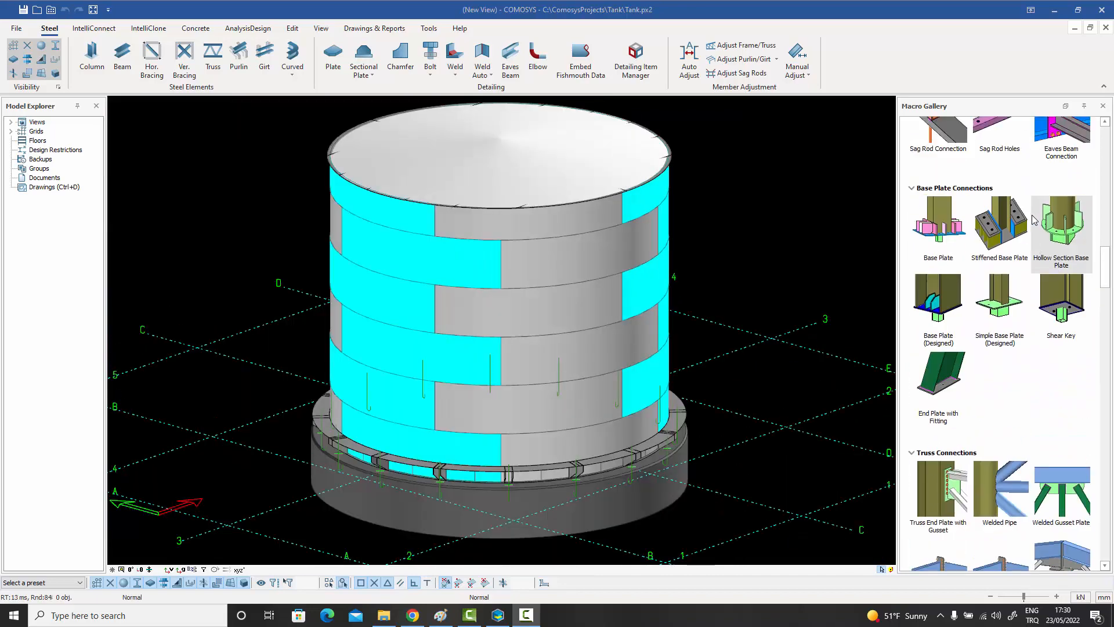
scroll(1031, 217, up, 3)
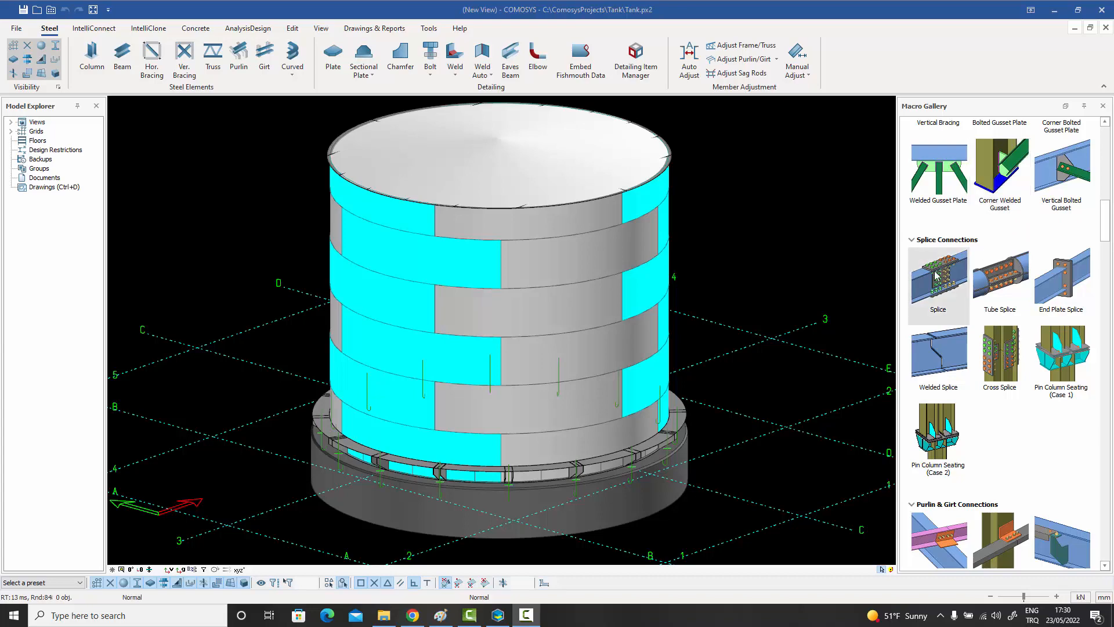
scroll(1008, 273, up, 3)
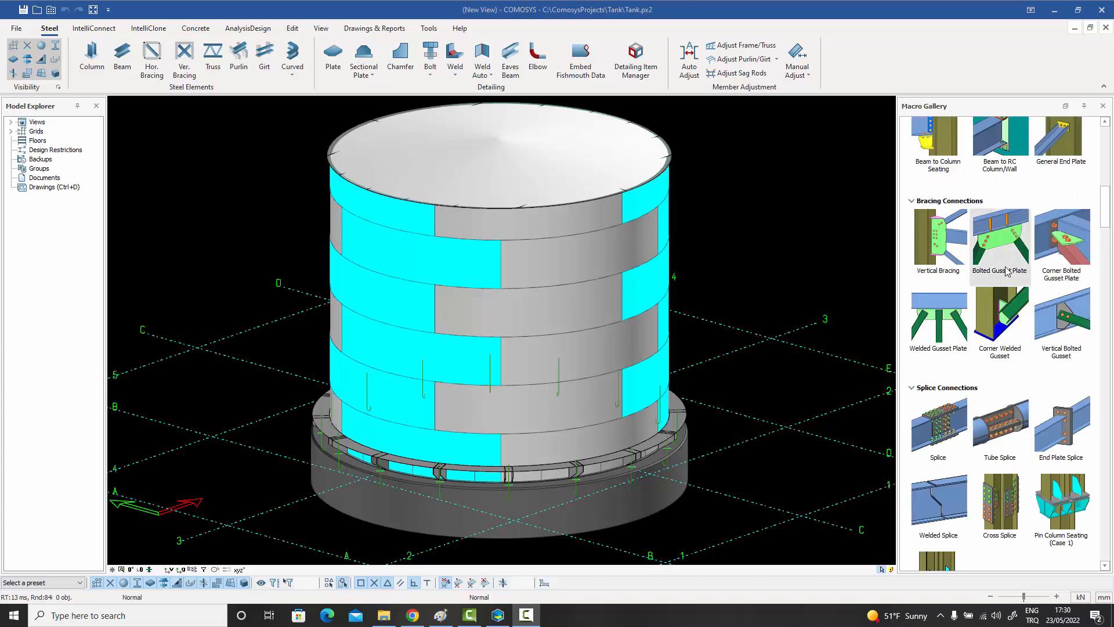
scroll(1008, 273, up, 2)
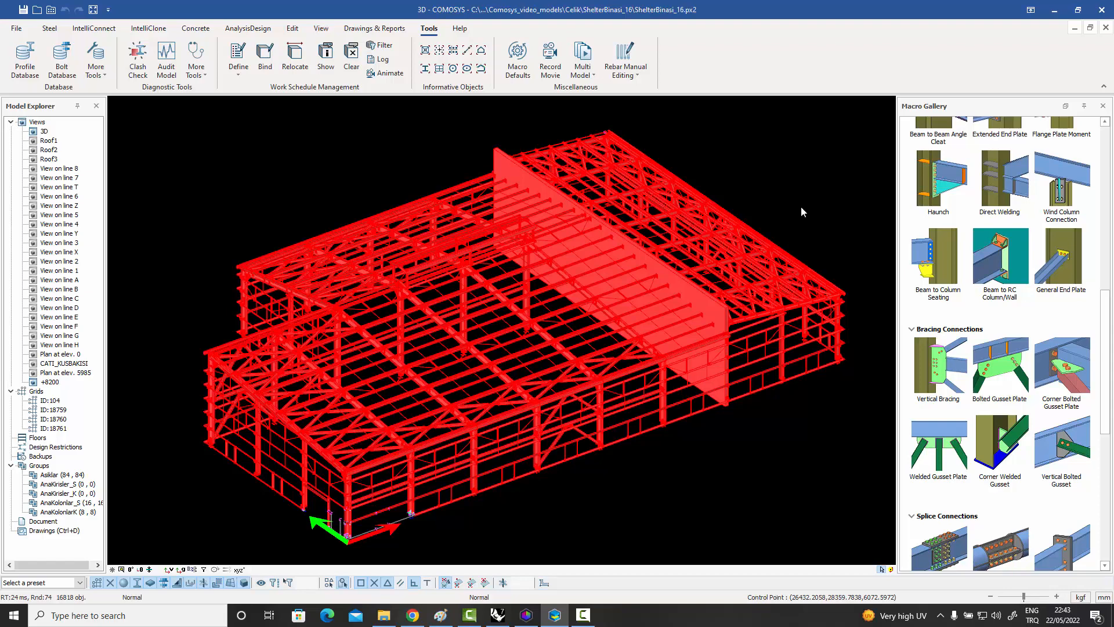
Run a clash check on all selected elements of the shelter building with elimination order 2345.
right_click(725, 139)
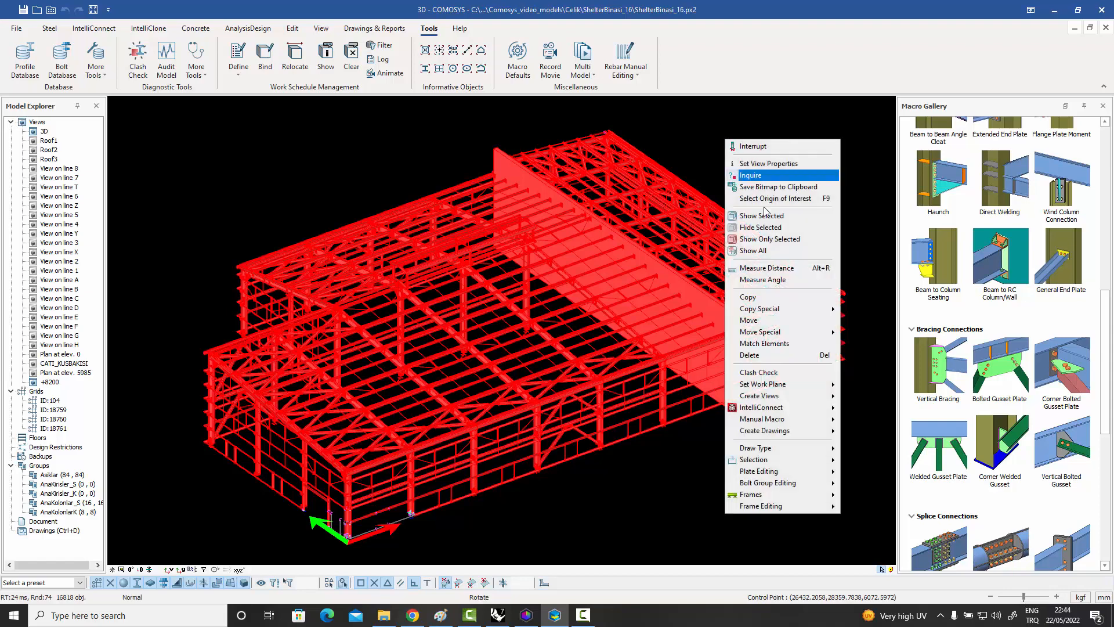
click(784, 376)
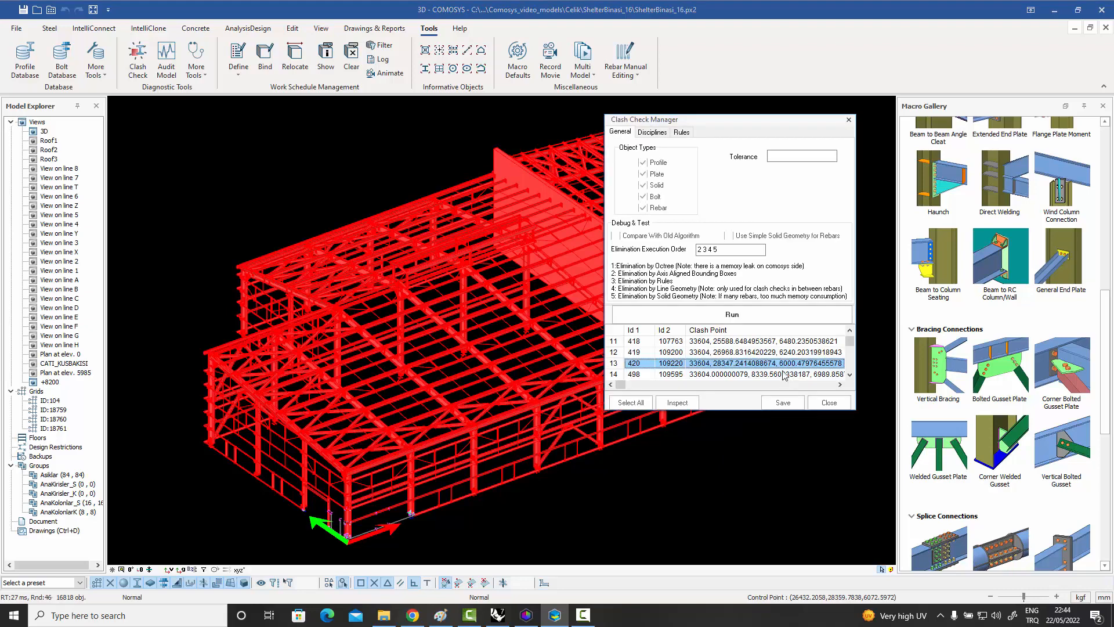
click(742, 317)
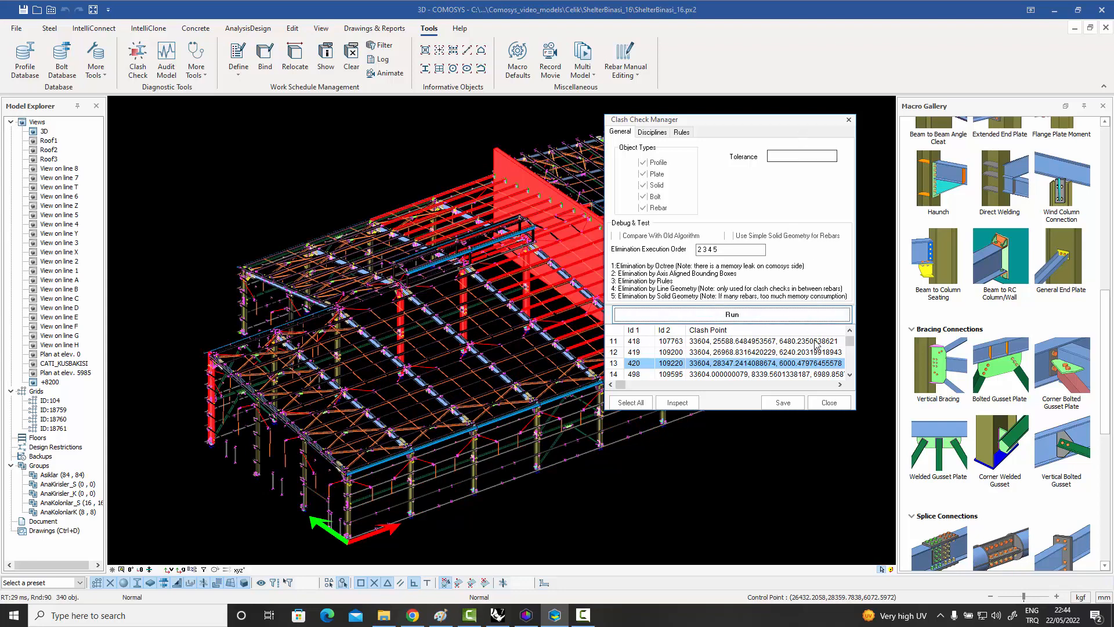
Locate the clash between elements 571 and 109637 in the model and close the clash check manager.
click(850, 375)
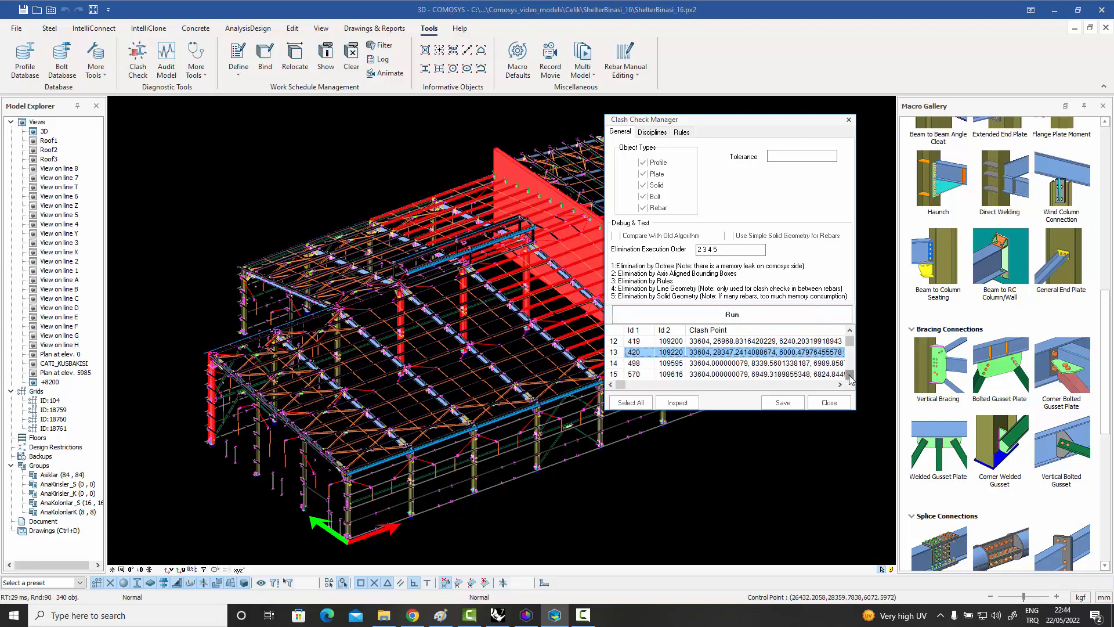
scroll(851, 376, down, 1)
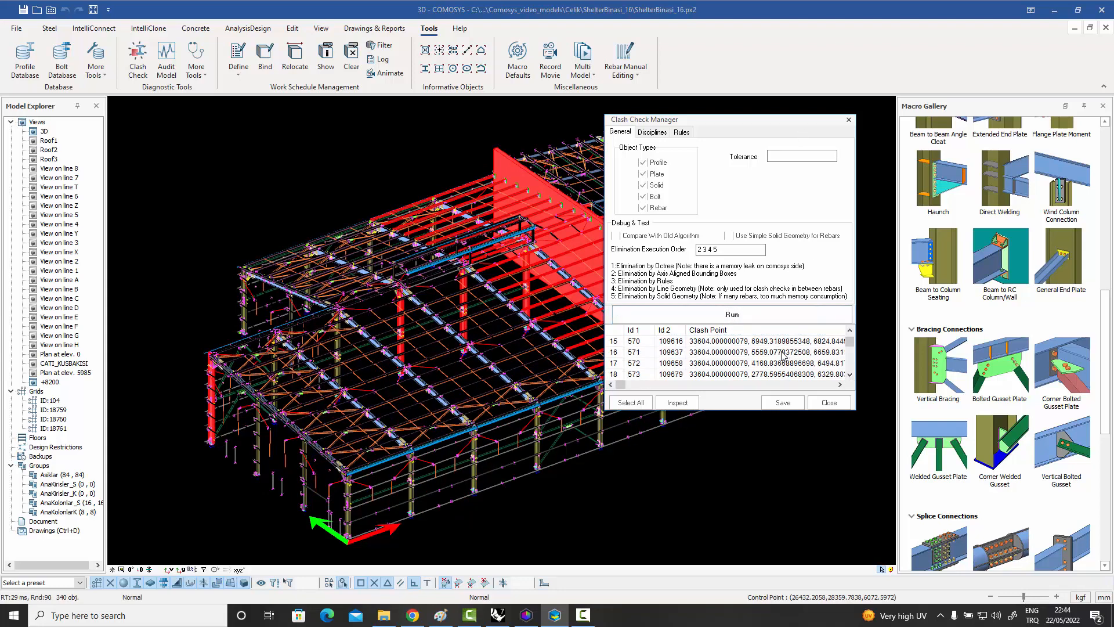
click(783, 355)
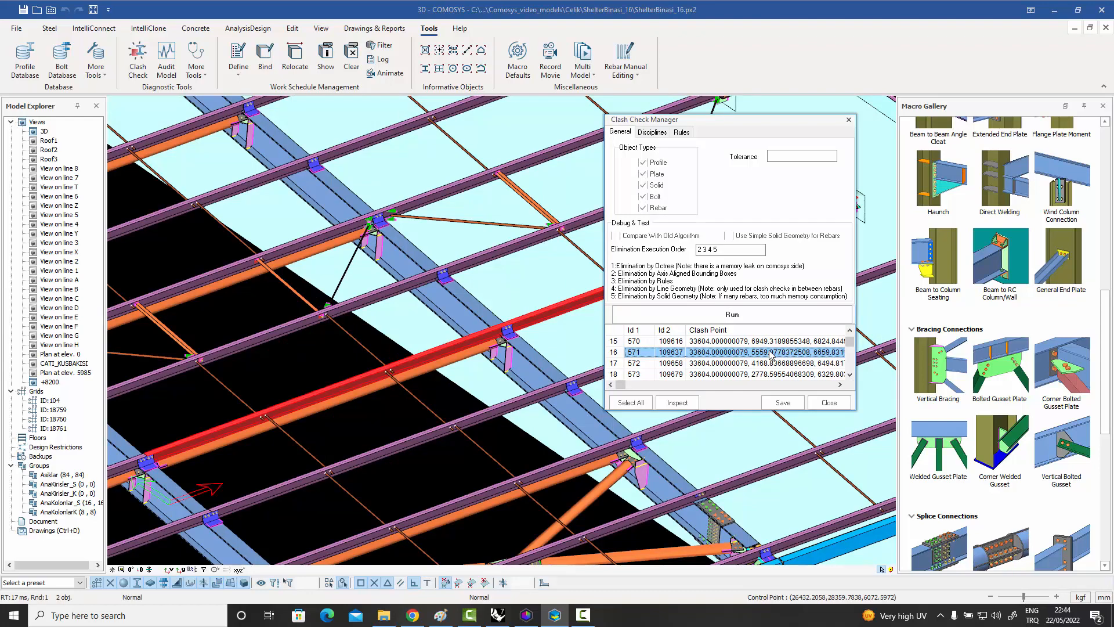
click(827, 401)
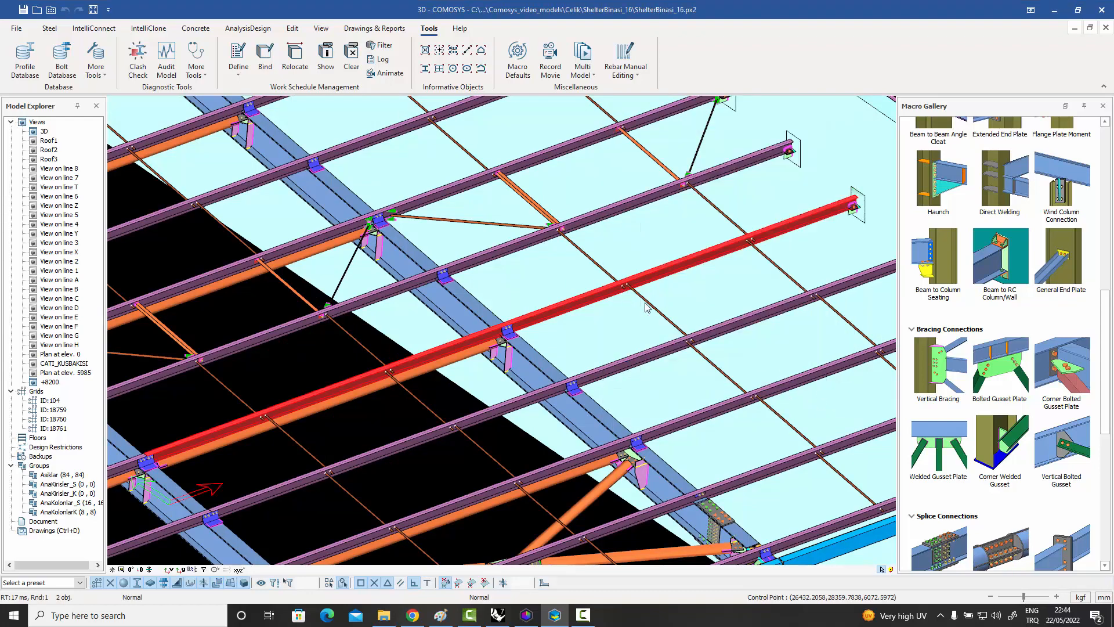
scroll(648, 307, down, 5)
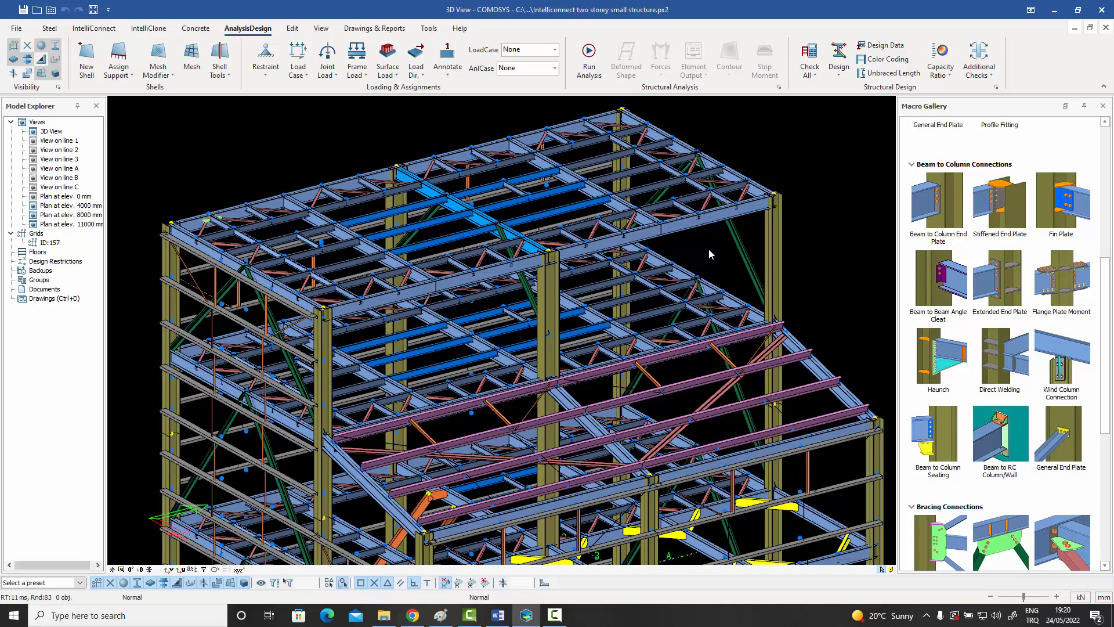
Examine the two-storey structure's roof framing, highlighting the long roof beam in the bay beside the end frame.
middle_drag(487, 255, 600, 289)
scroll(501, 269, up, 5)
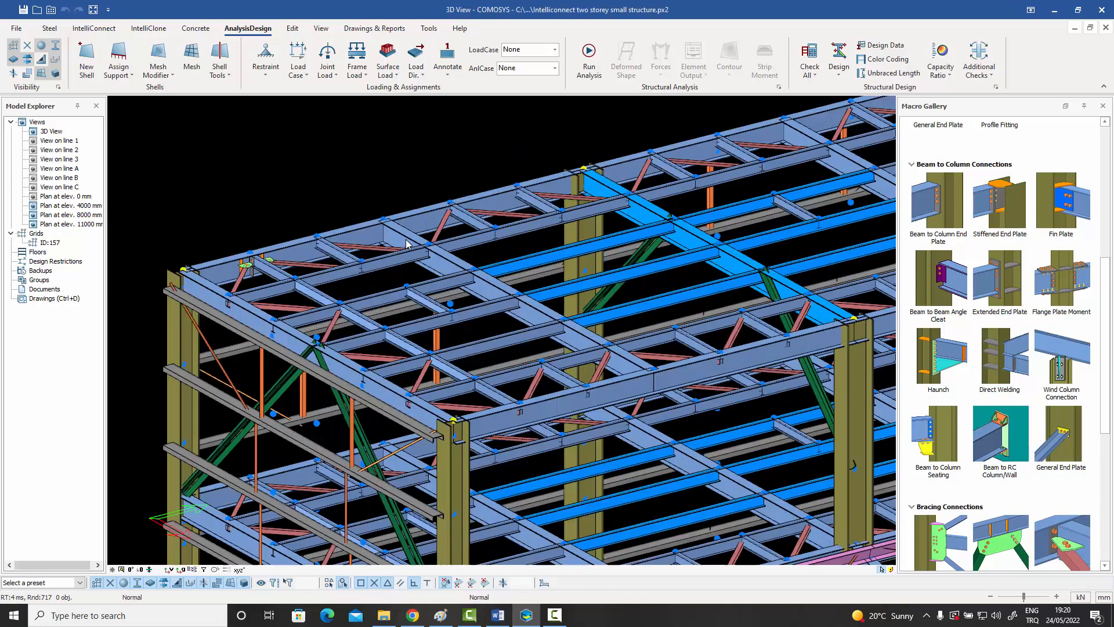
click(600, 339)
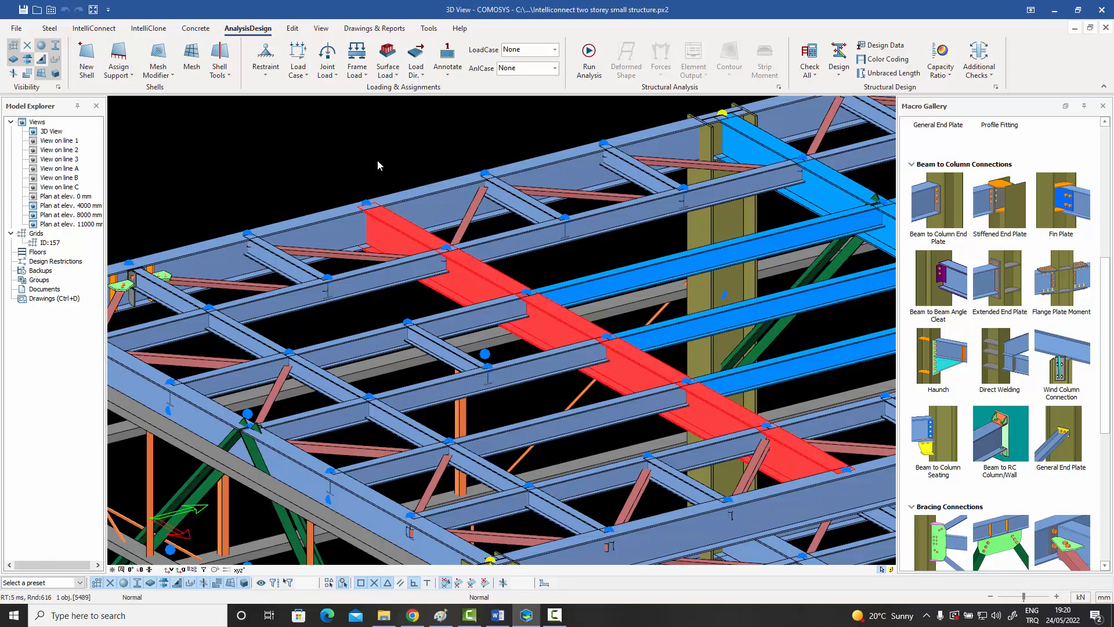
key(Delete)
middle_drag(391, 175, 450, 191)
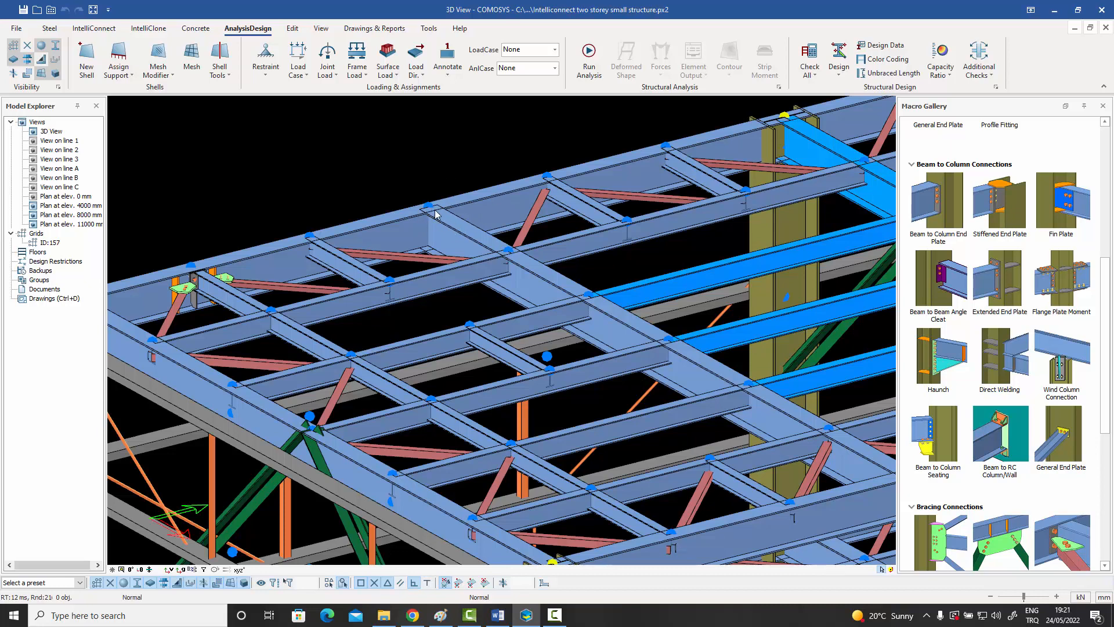
Inspect the geometry properties of the roof beam framing into the long edge beam, leaving its profile settings as they are.
middle_drag(438, 209, 460, 208)
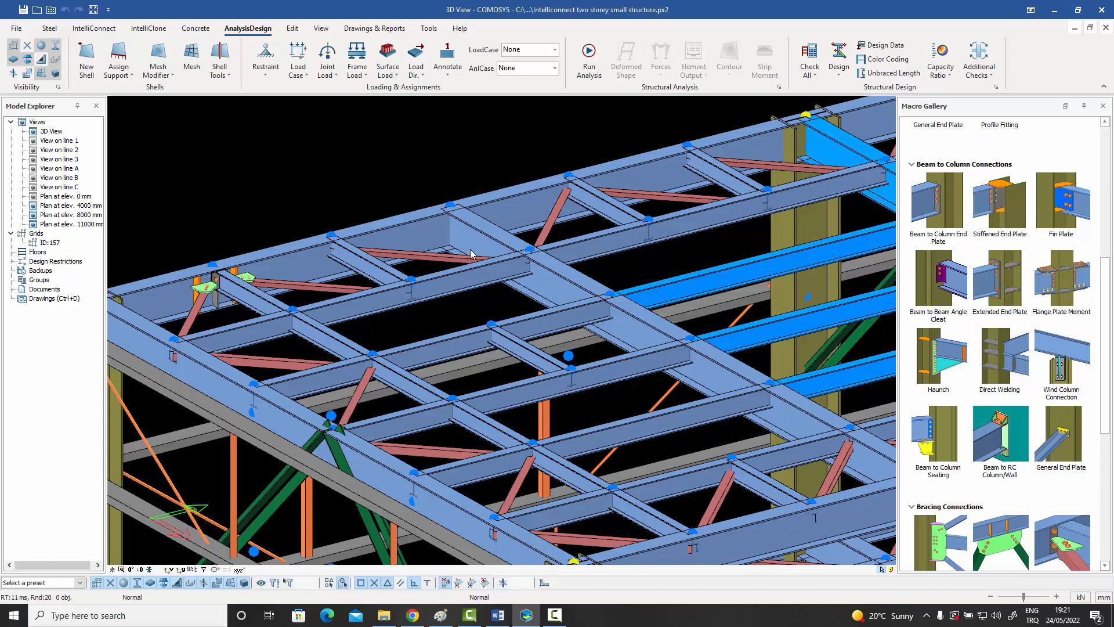
scroll(462, 240, up, 8)
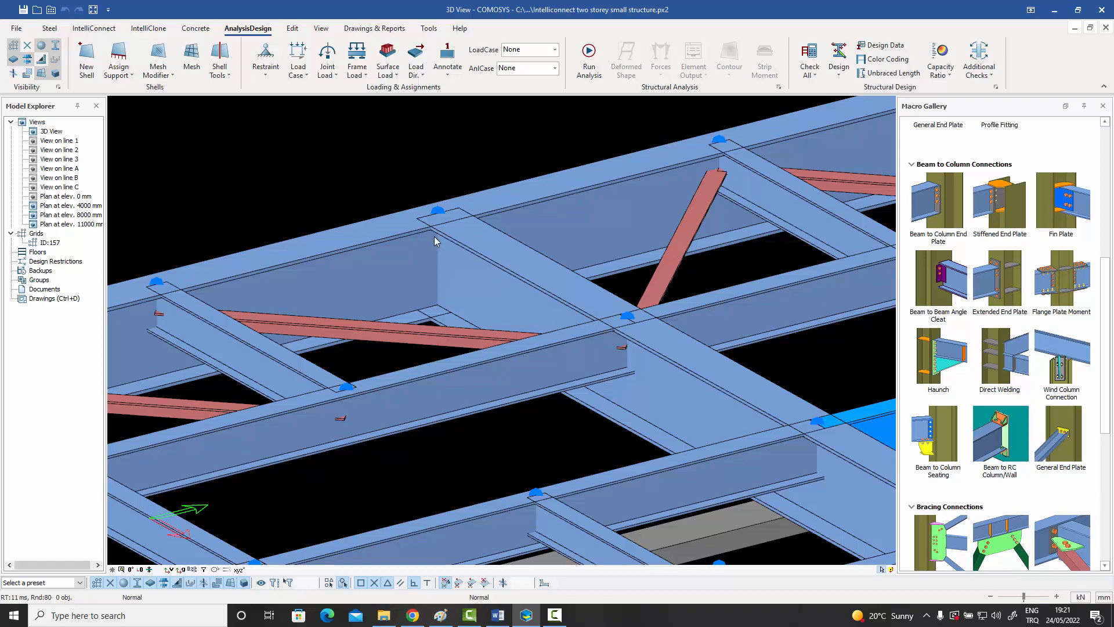
double_click(480, 251)
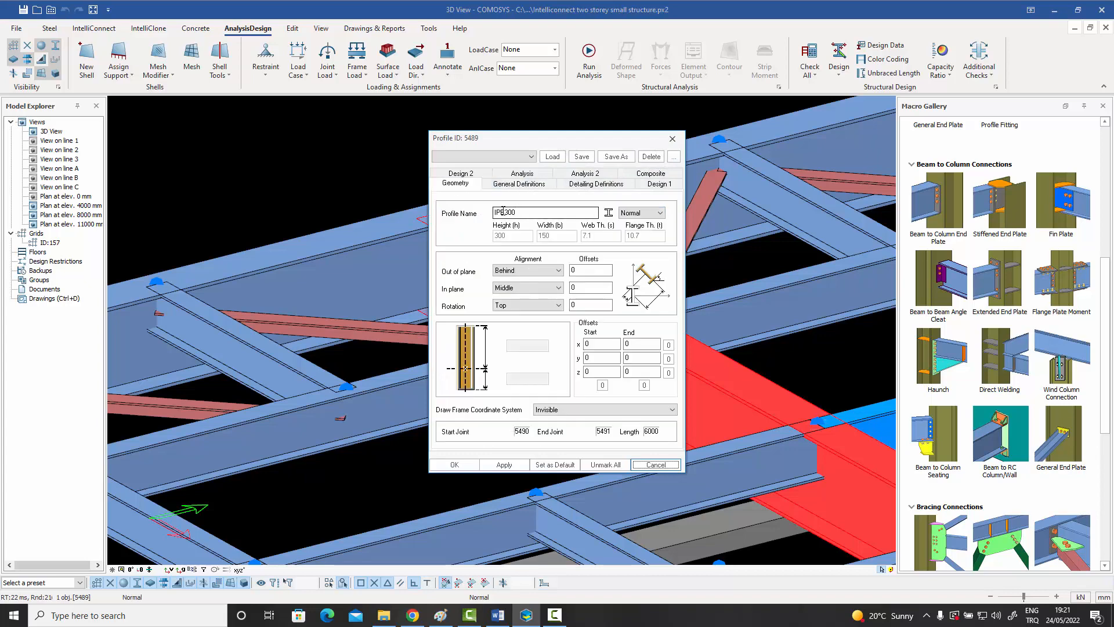
click(673, 139)
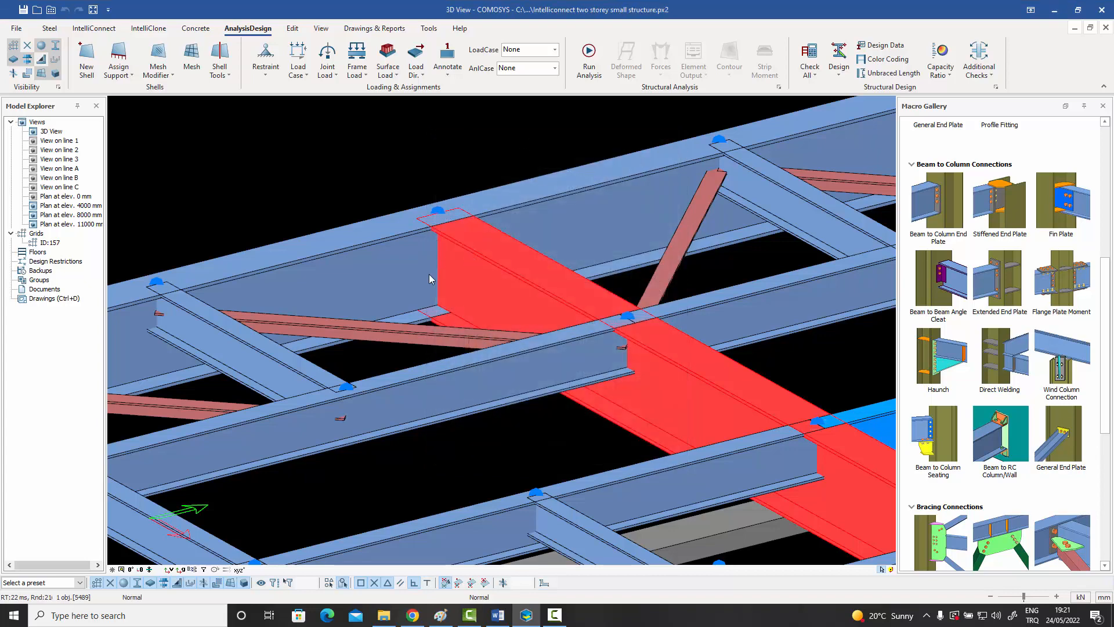
click(481, 147)
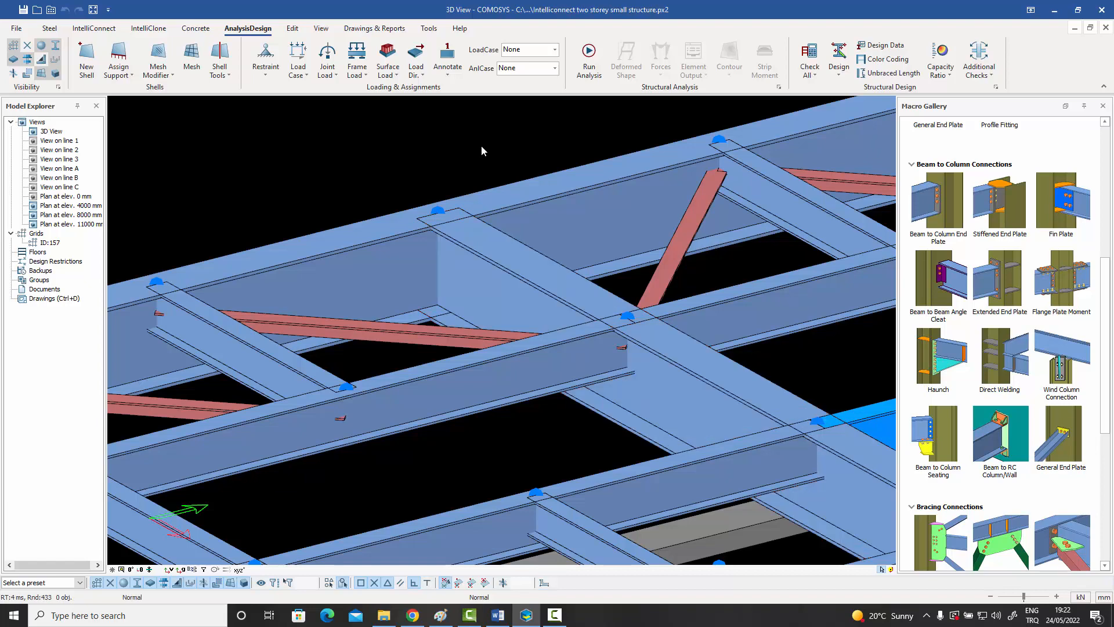
scroll(497, 194, down, 2)
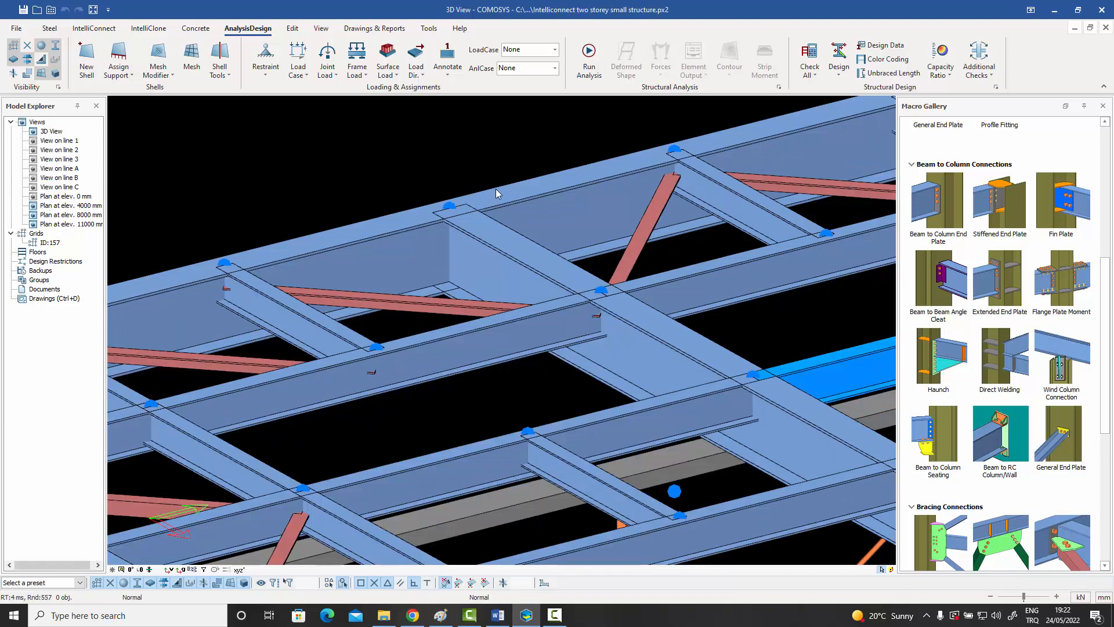
scroll(496, 192, up, 3)
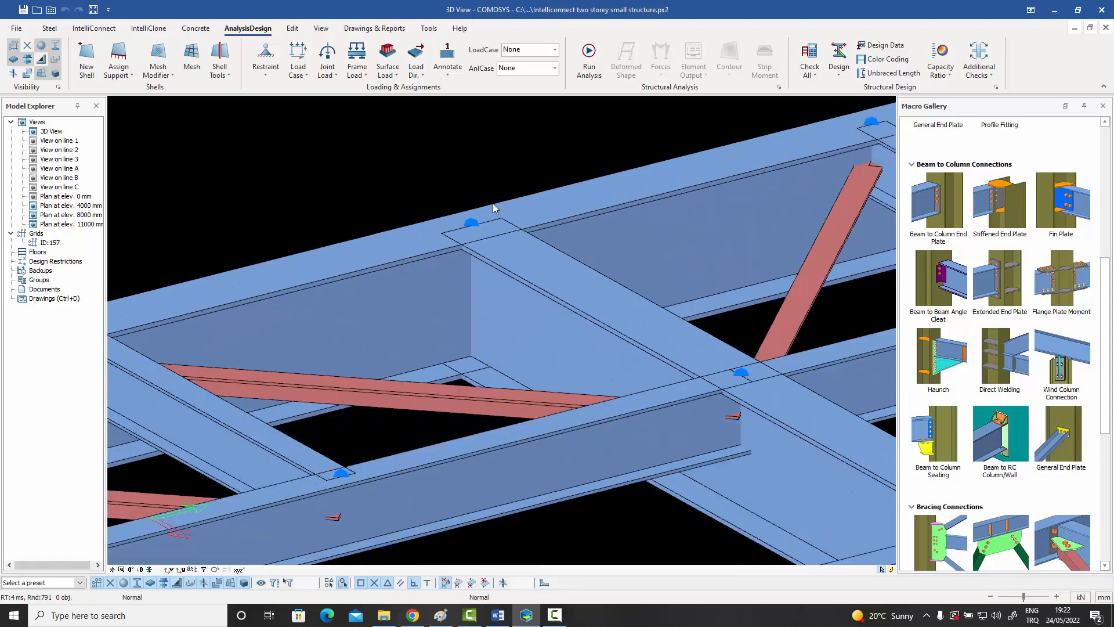
middle_drag(492, 204, 502, 200)
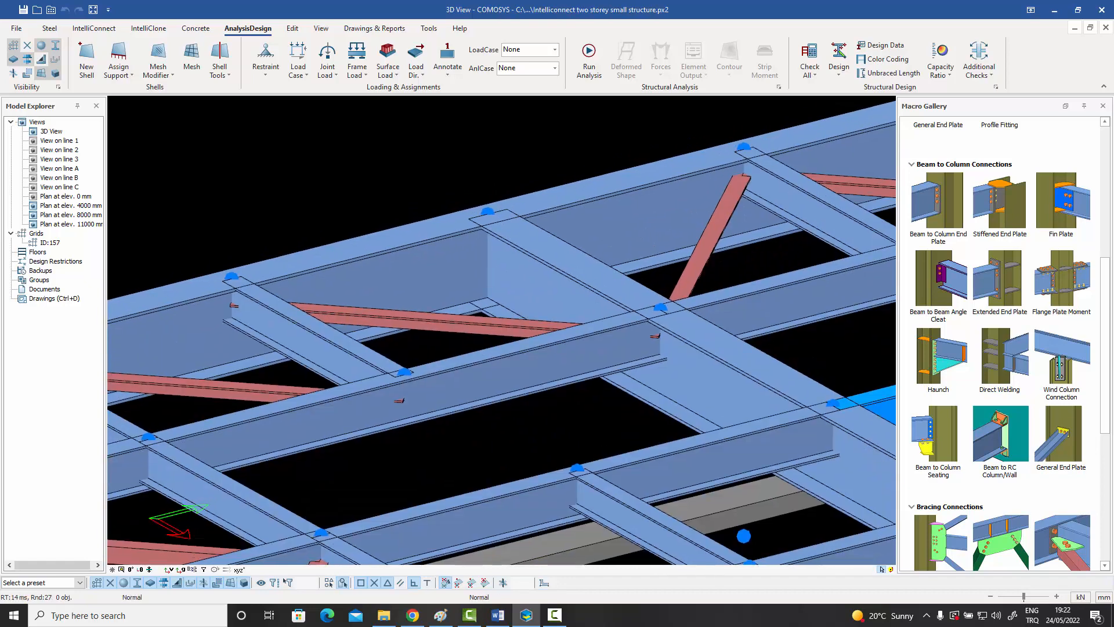
Examine the horizontal roof bracing and the green vertical bracing of the end frame, highlighting a diagonal brace in each.
click(452, 325)
scroll(482, 331, down, 5)
middle_drag(488, 339, 497, 247)
scroll(455, 312, up, 4)
scroll(455, 311, down, 2)
scroll(458, 306, down, 2)
click(376, 413)
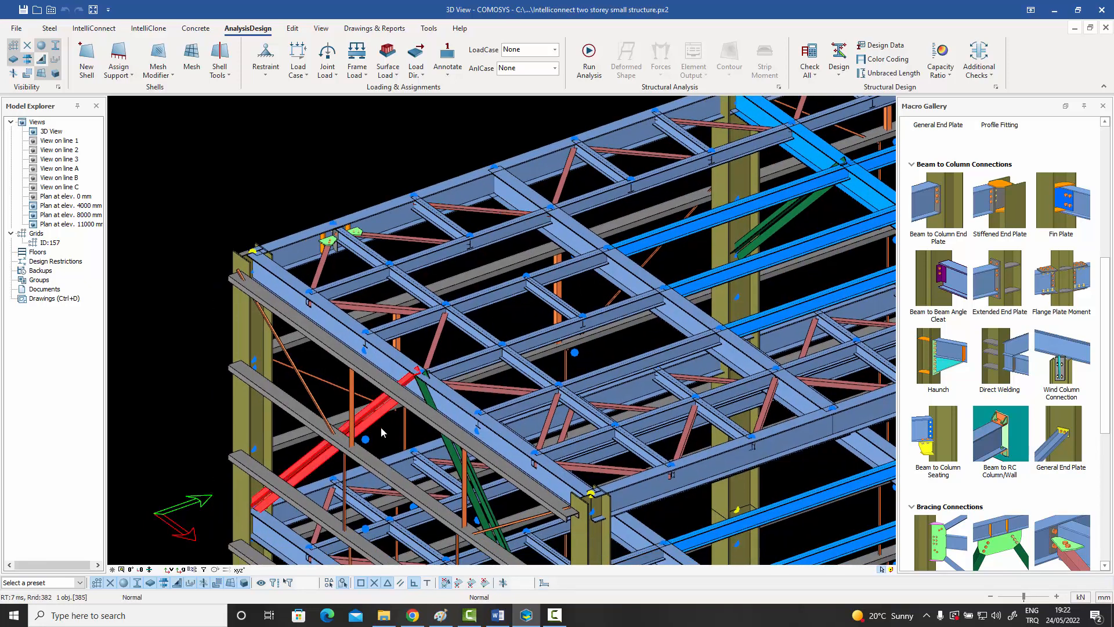
ctrl+middle_drag(380, 426, 397, 350)
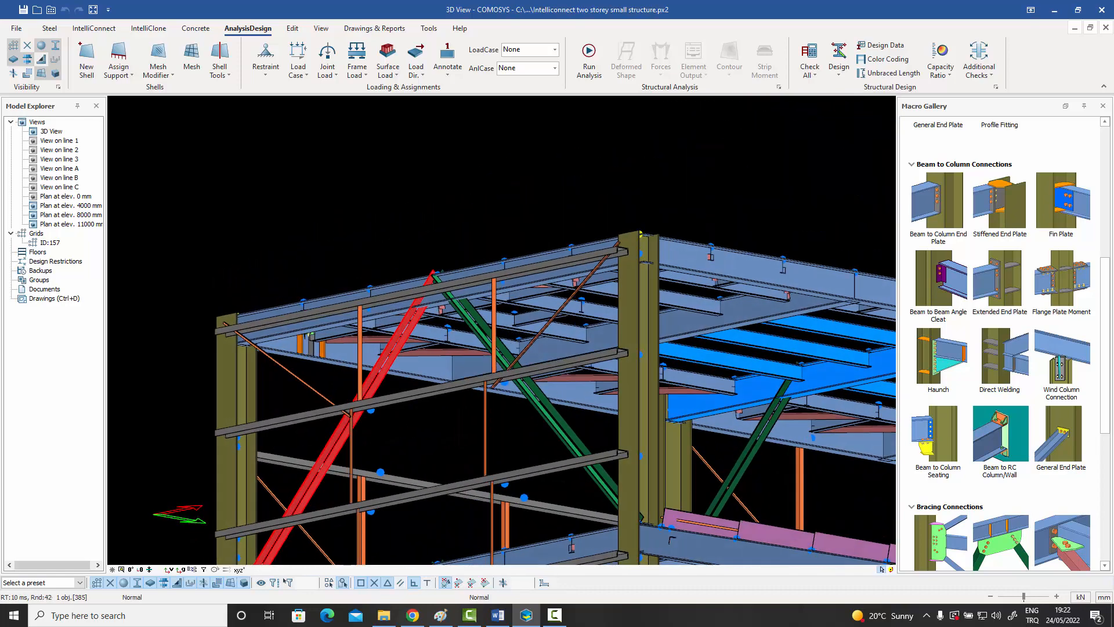
middle_drag(463, 237, 464, 193)
click(464, 193)
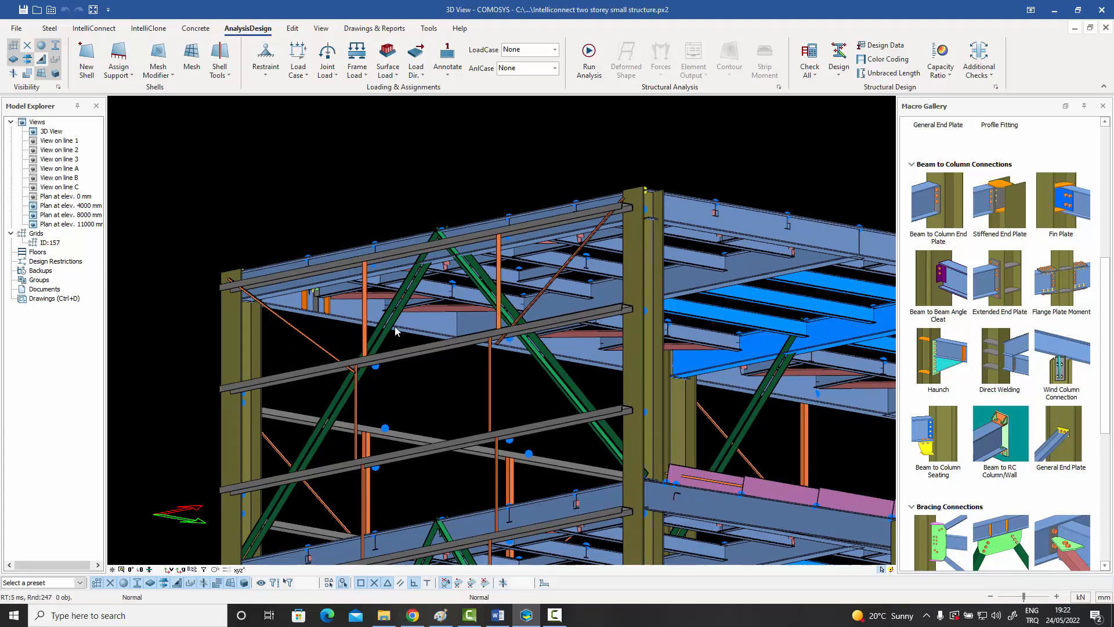
ctrl+middle_drag(360, 439, 329, 515)
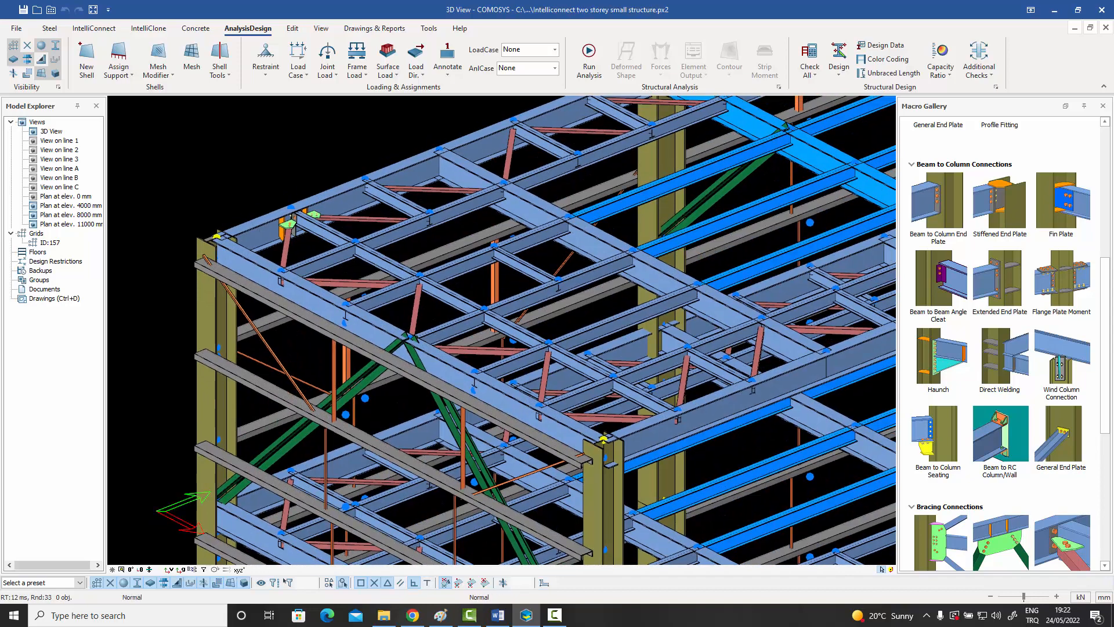
middle_drag(402, 357, 377, 367)
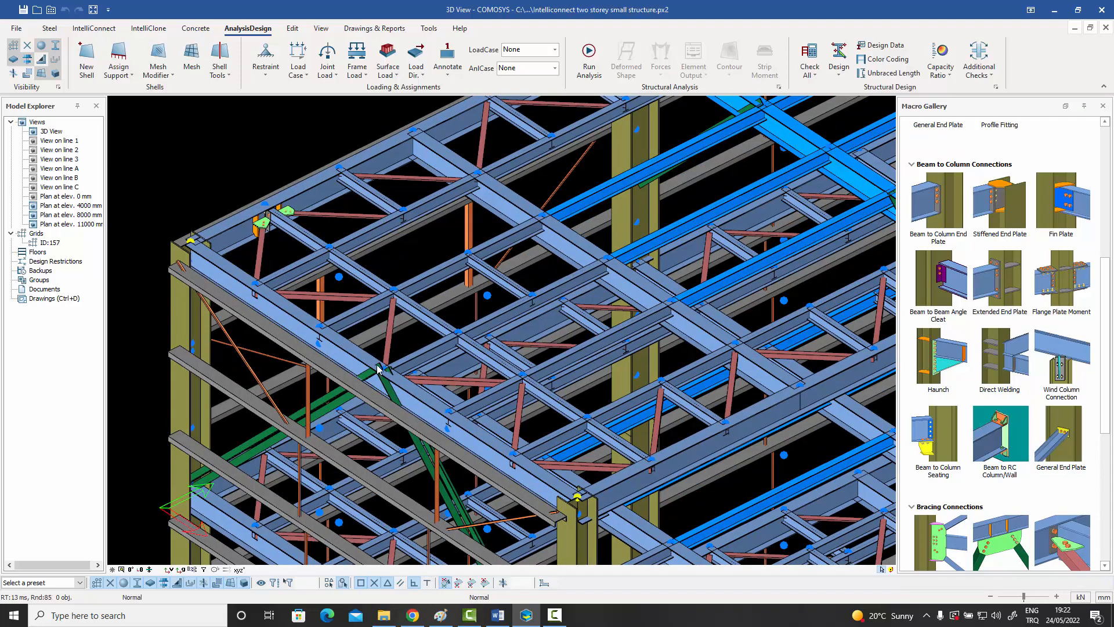
Review the whole two-storey structure and display the capacity ratio assignment options without applying one.
scroll(377, 370, down, 3)
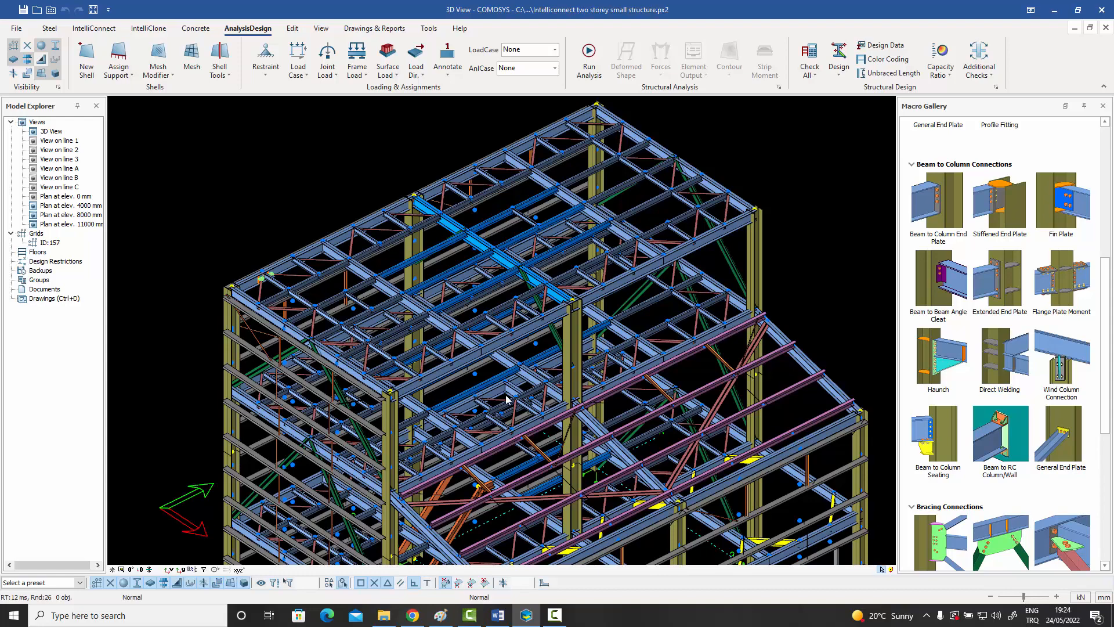
middle_drag(510, 402, 512, 404)
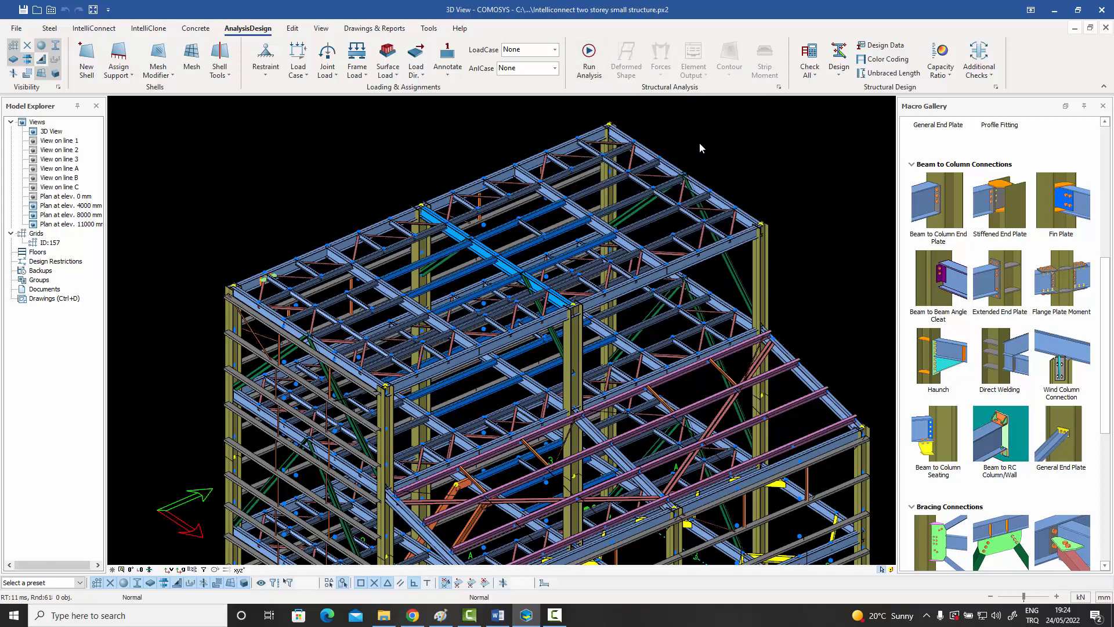
scroll(699, 144, down, 2)
middle_drag(708, 149, 691, 159)
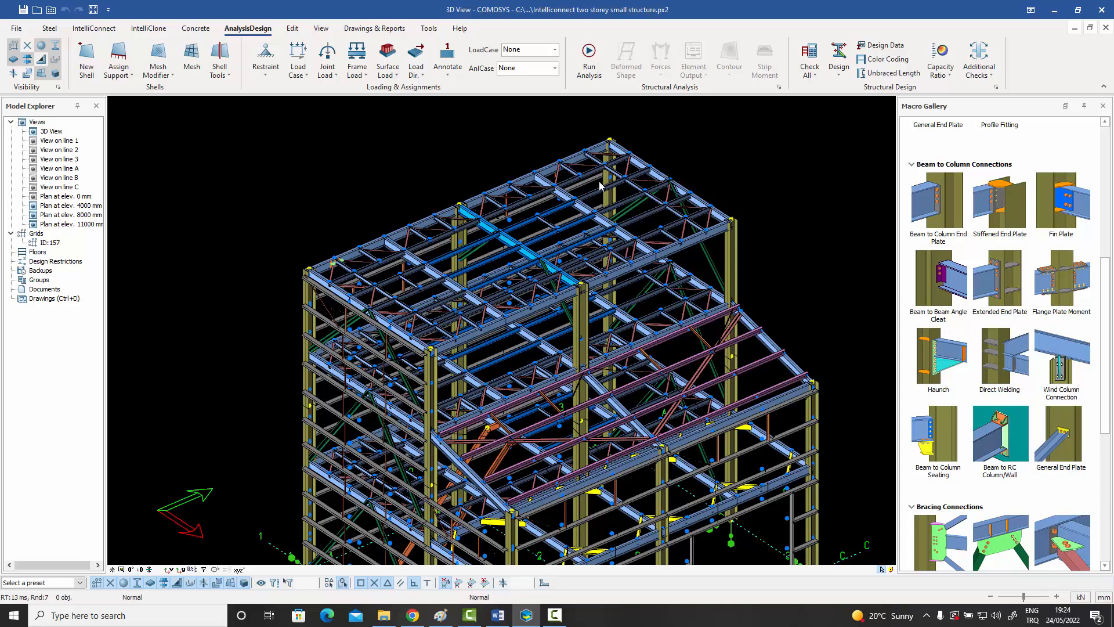
middle_drag(602, 204, 615, 199)
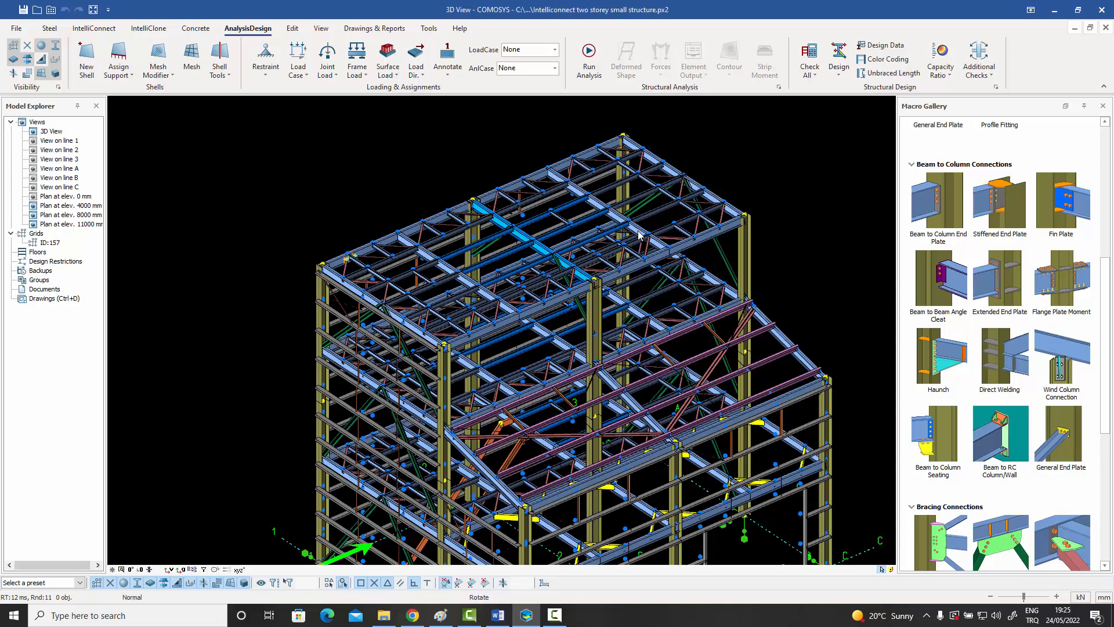
shift+middle_drag(638, 230, 616, 245)
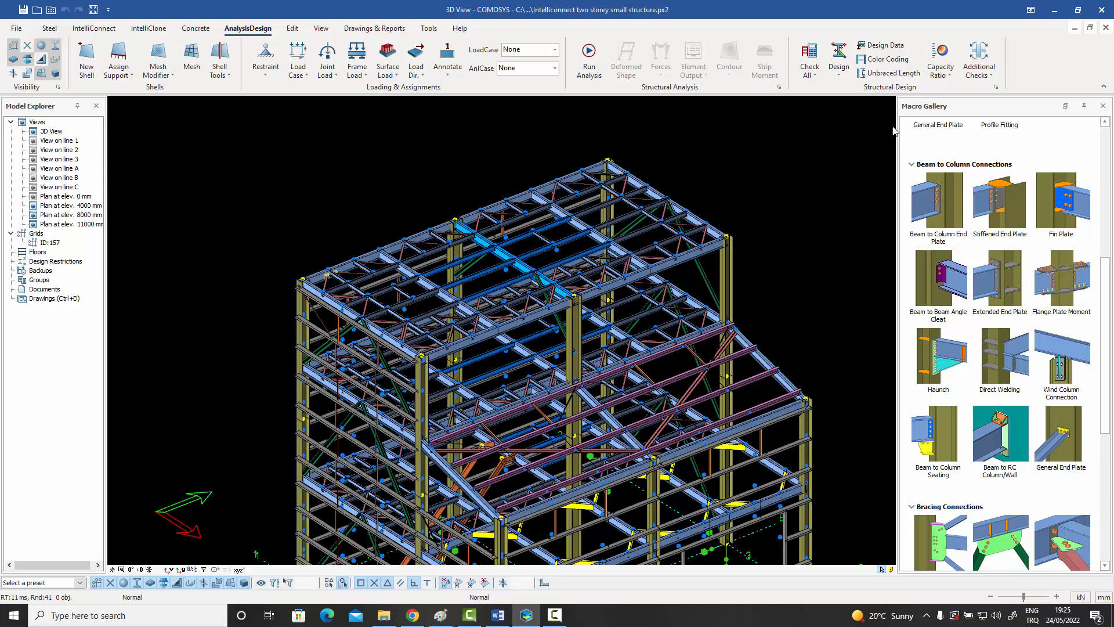
click(951, 79)
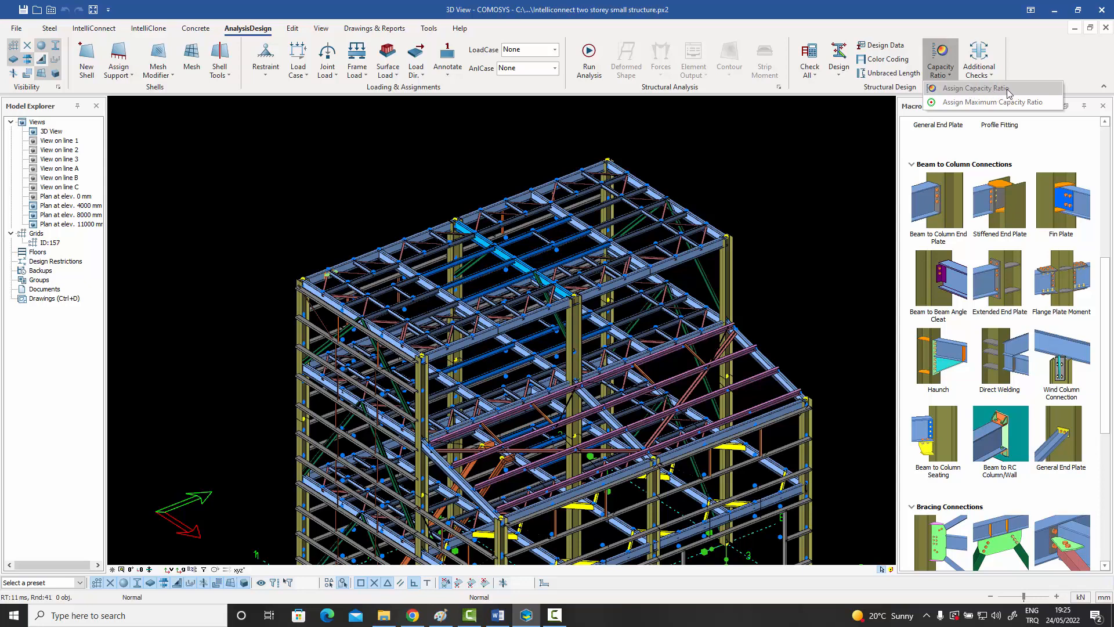
click(800, 137)
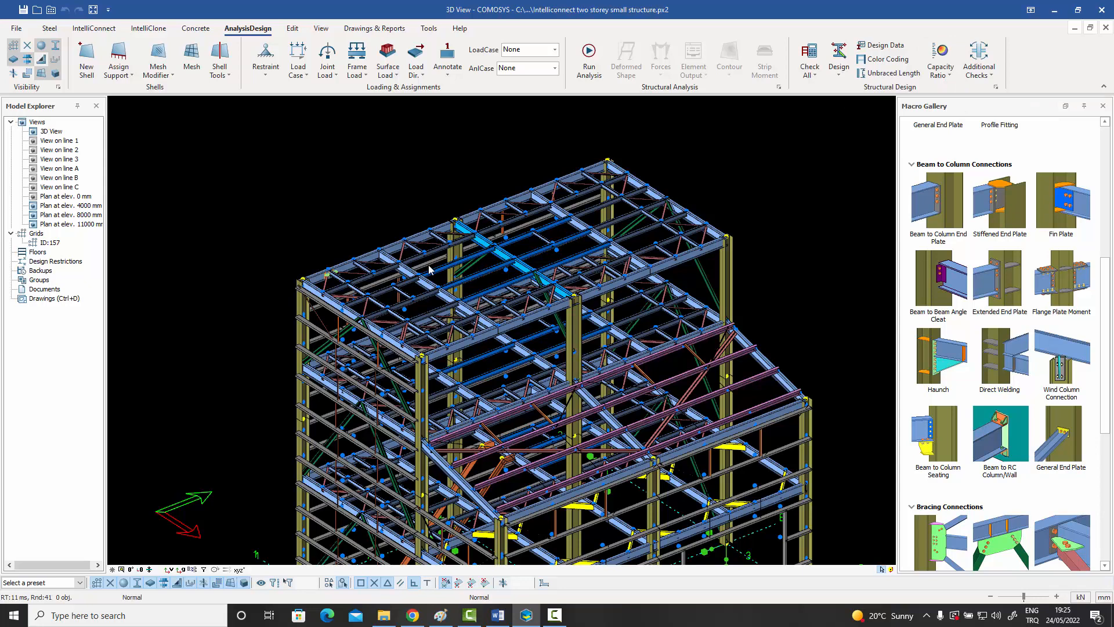
Check the axial capacity ratio in the detailing definitions of the diagonal roof brace beside the long edge beam.
scroll(430, 271, up, 3)
scroll(400, 242, up, 3)
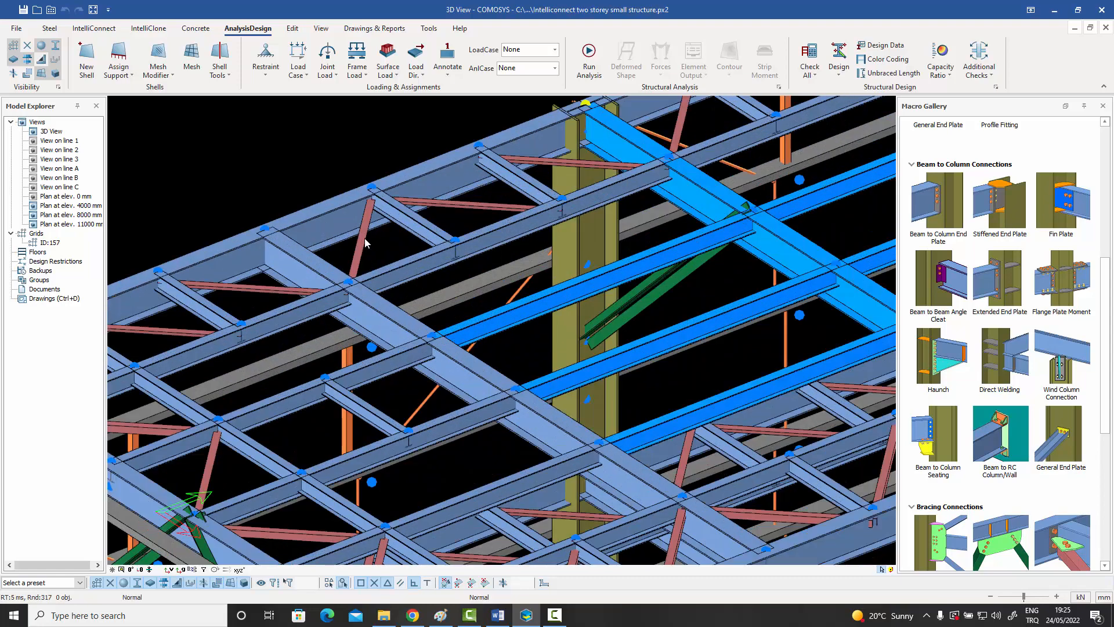
click(363, 240)
click(385, 237)
click(951, 77)
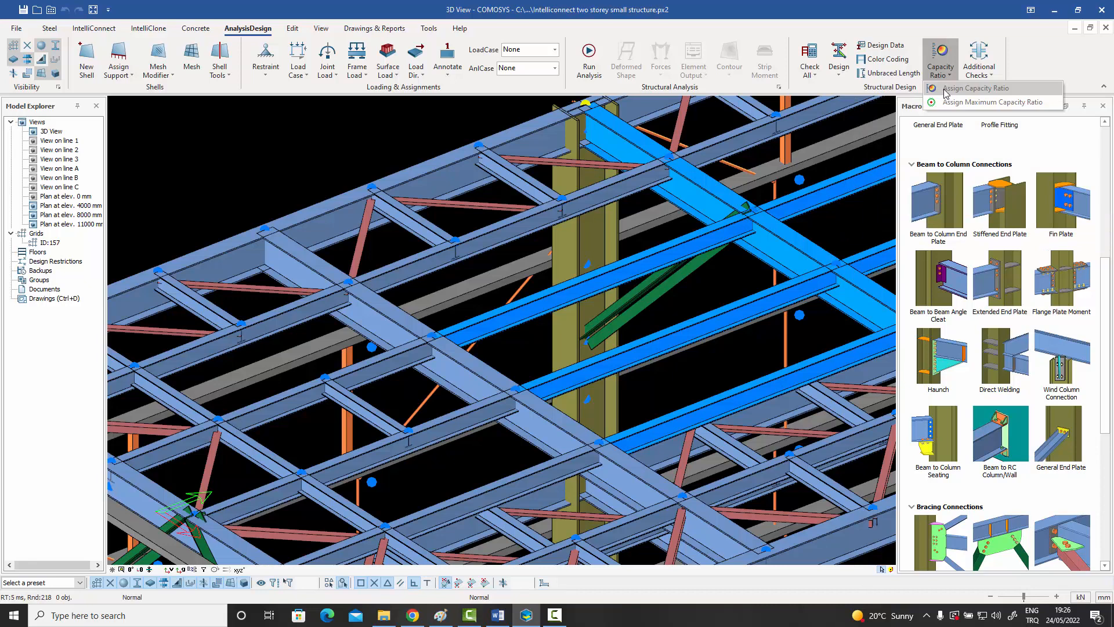
click(367, 228)
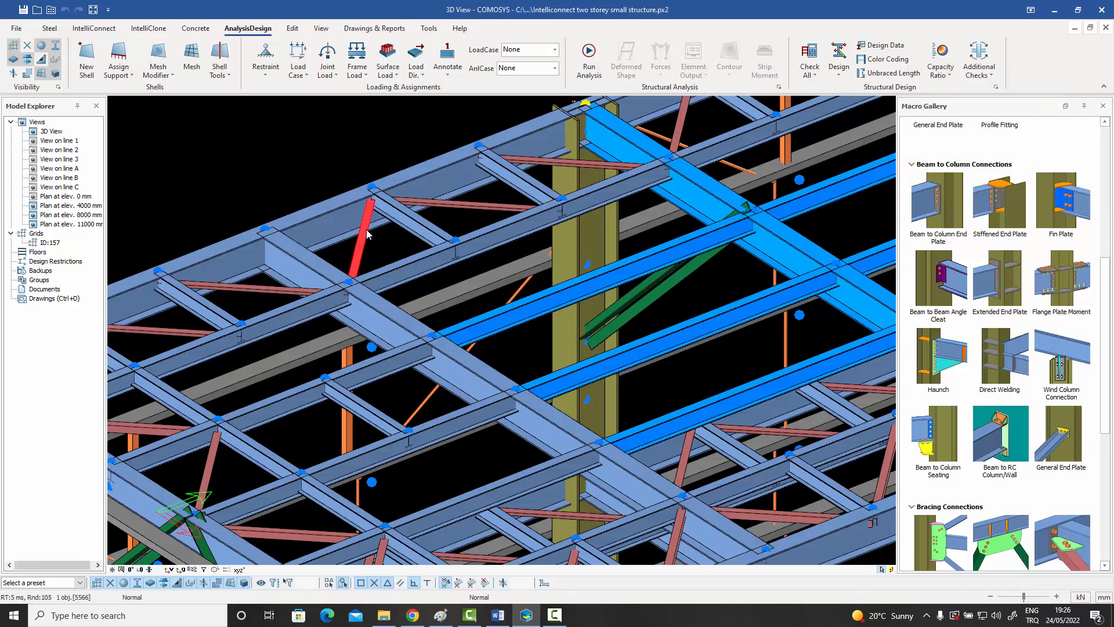
double_click(367, 228)
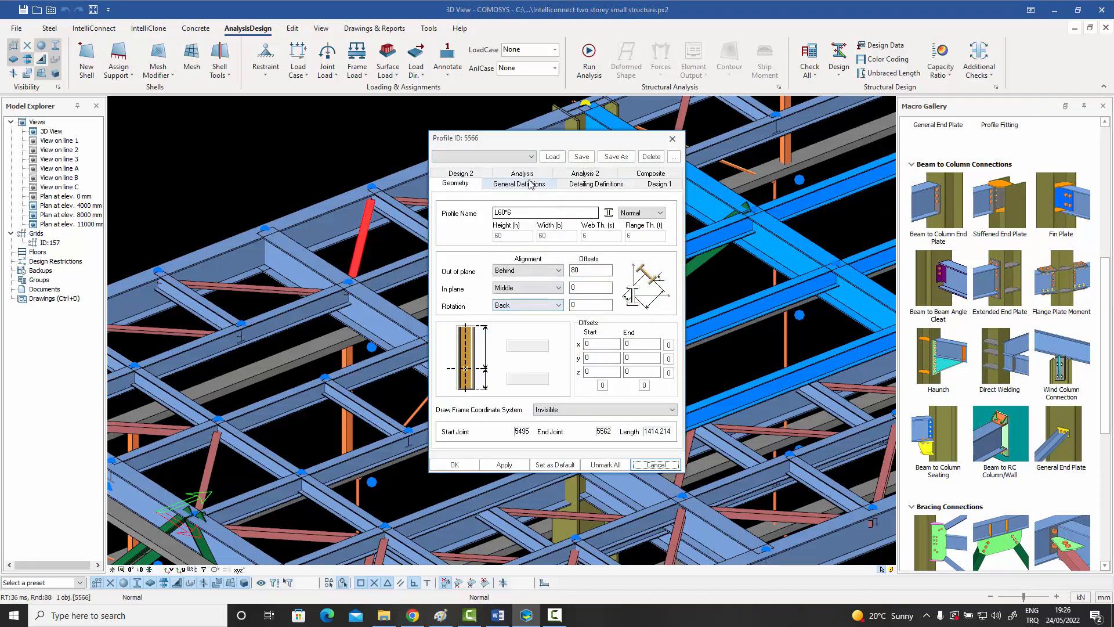
click(520, 183)
click(585, 184)
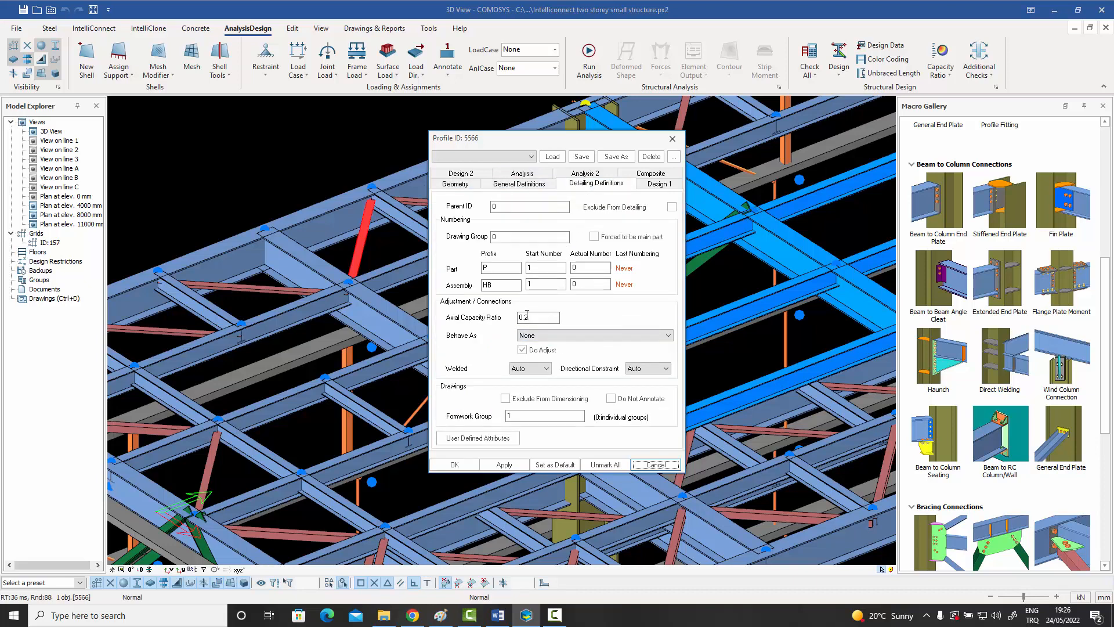
click(672, 138)
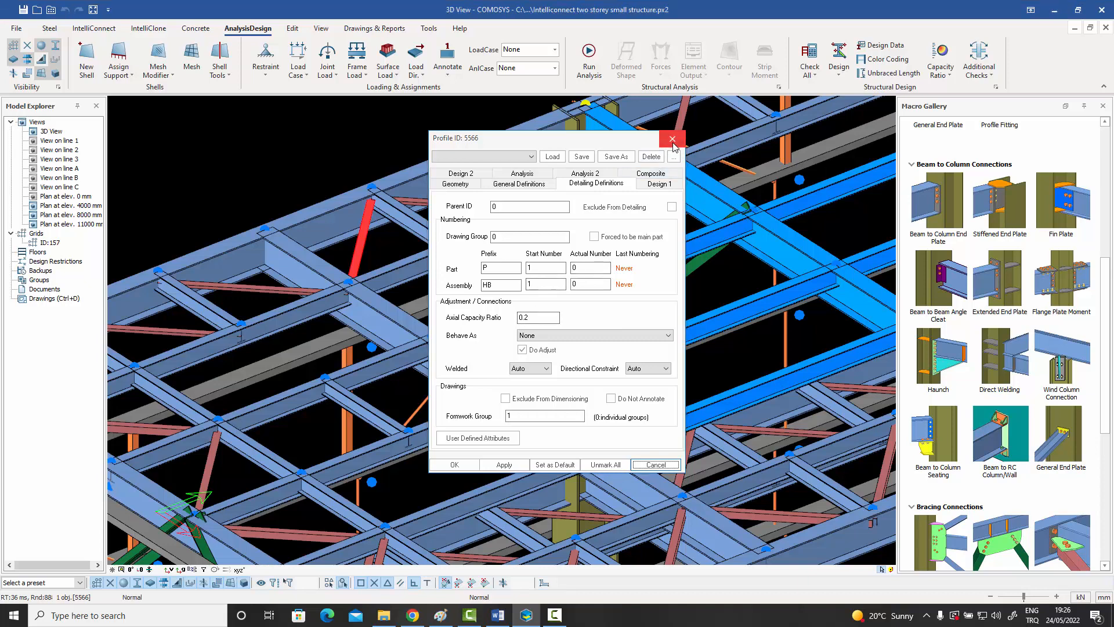
click(446, 122)
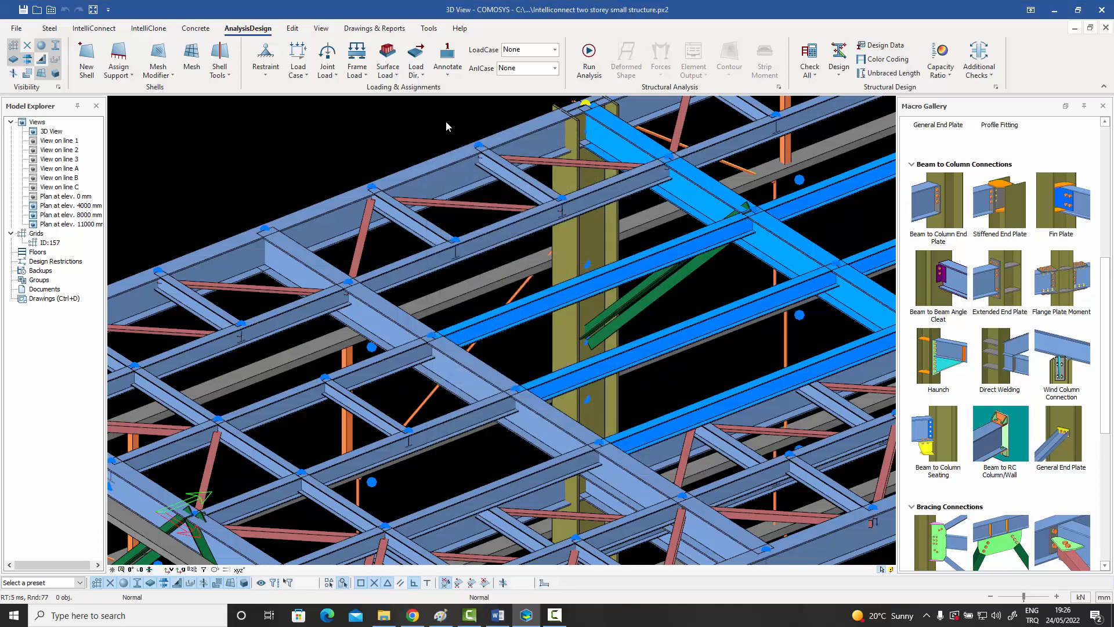
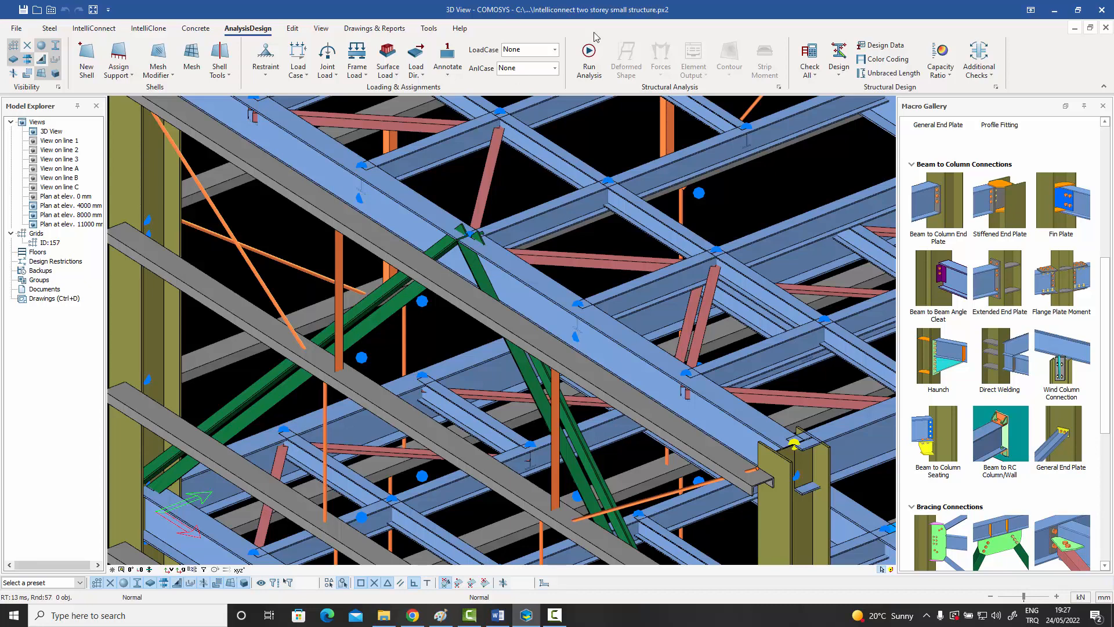
Display the capacity ratio assignment options without applying one, and review the roof framing of the two-storey structure.
click(950, 77)
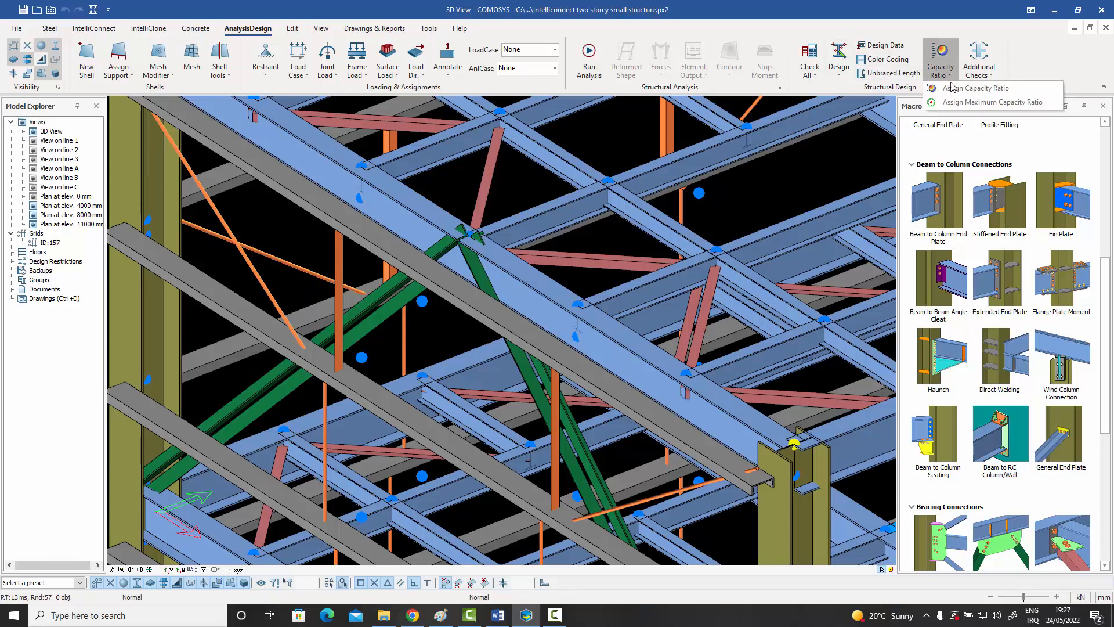
click(788, 196)
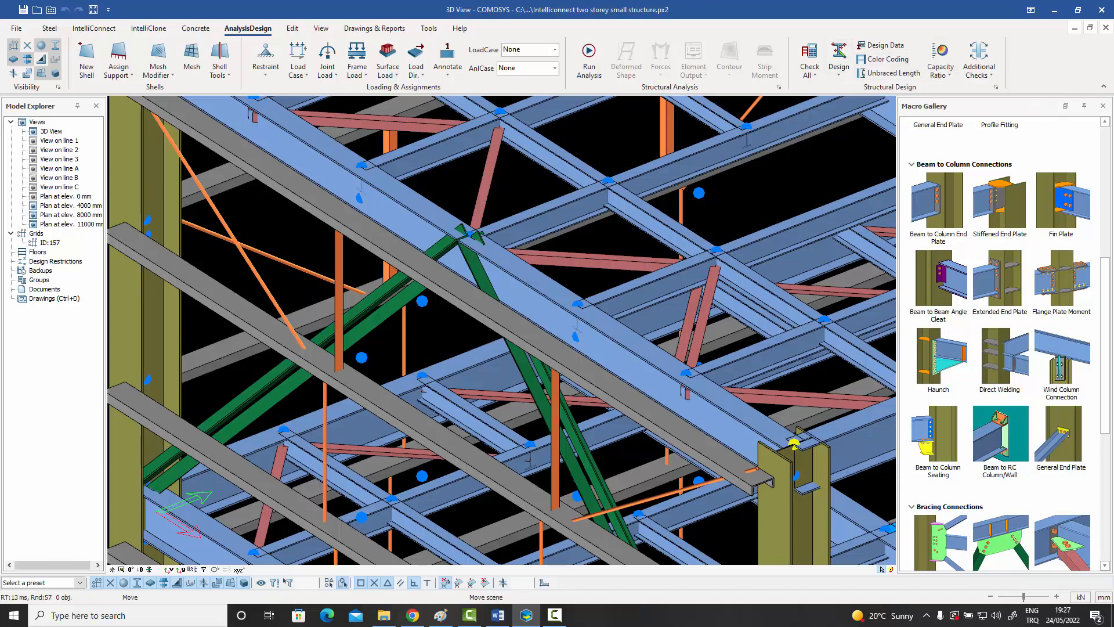
middle_drag(788, 192, 696, 282)
scroll(631, 439, up, 3)
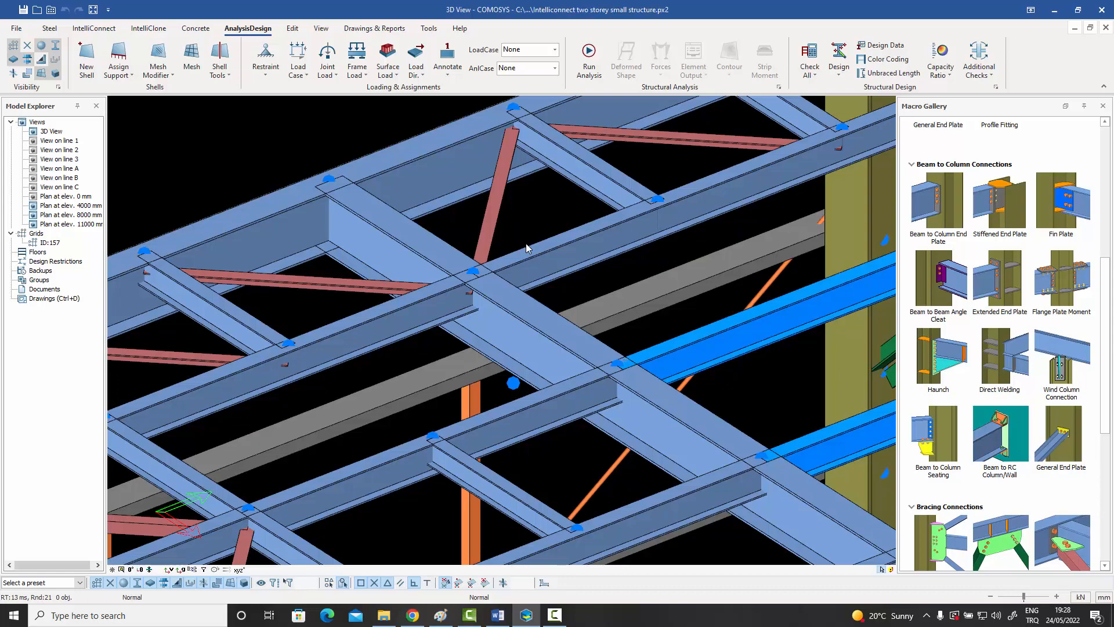
scroll(527, 248, down, 10)
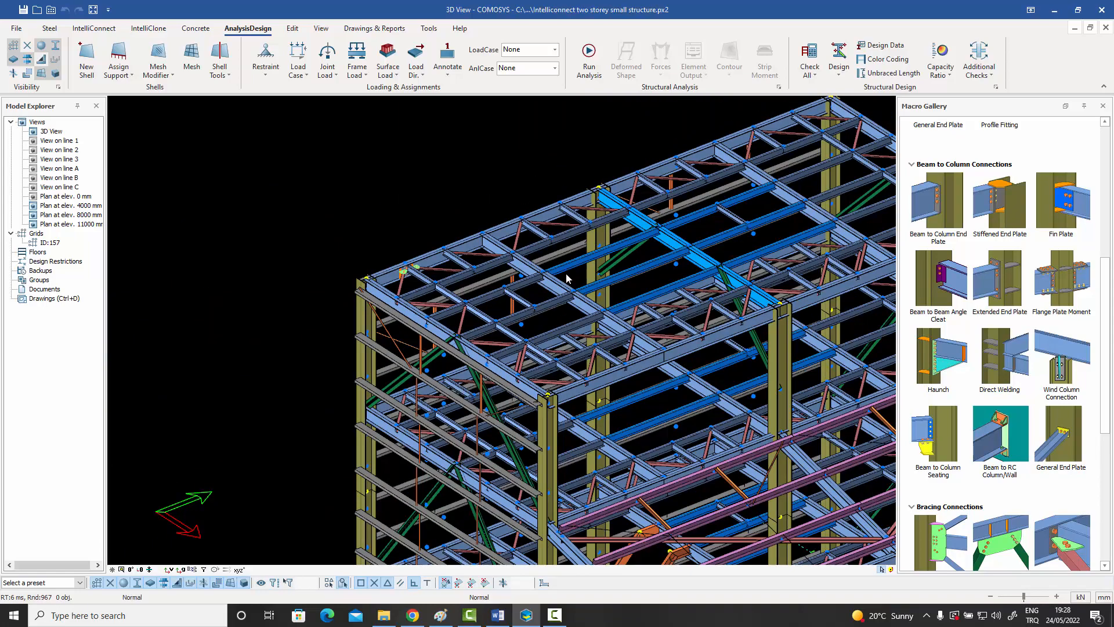
scroll(483, 266, up, 3)
scroll(519, 277, up, 3)
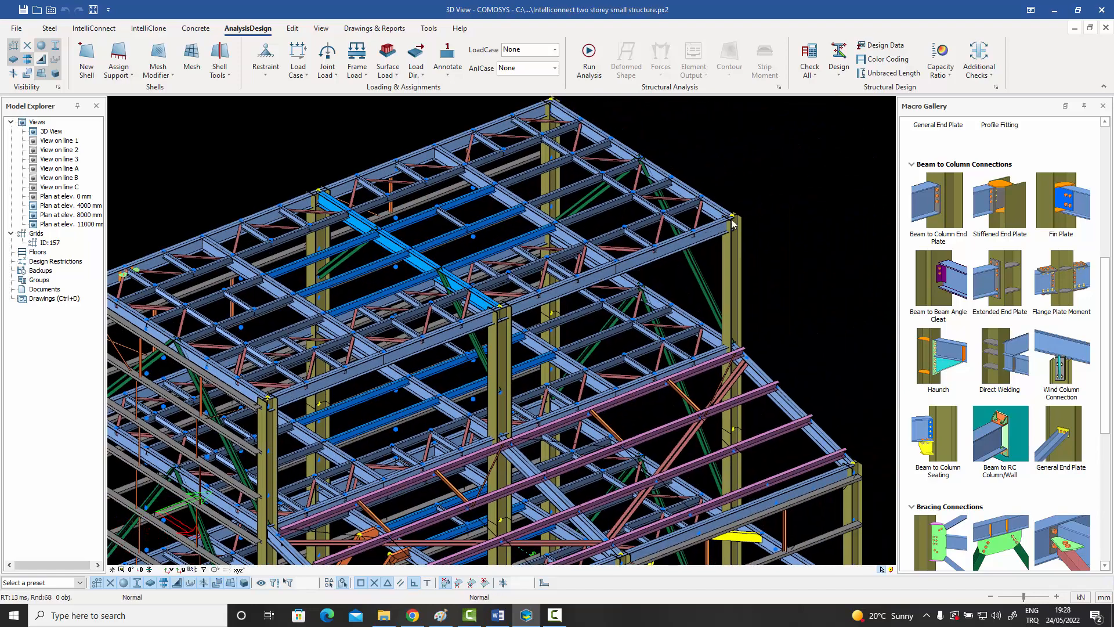
middle_drag(695, 242, 755, 317)
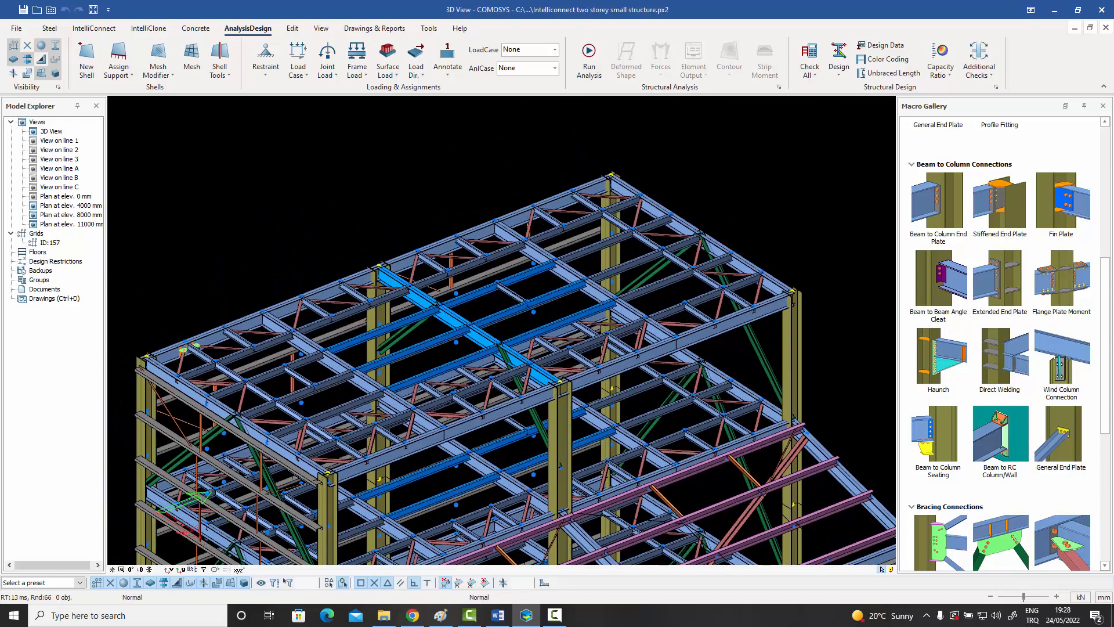
scroll(736, 176, down, 2)
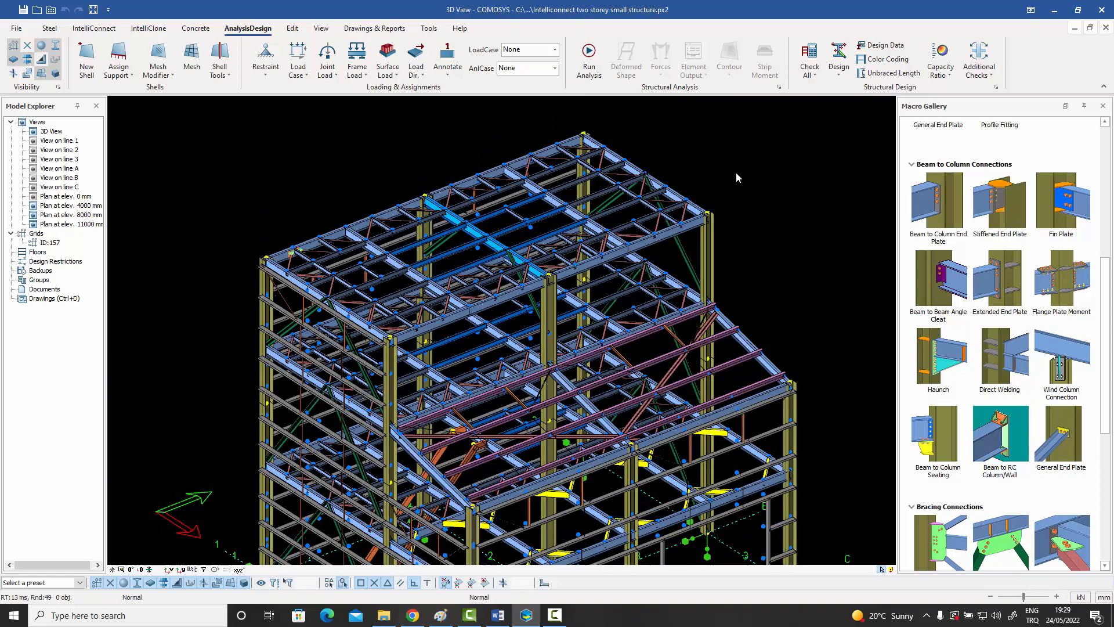
mouse_move(742, 314)
middle_down()
mouse_move(729, 312)
mouse_move(748, 299)
mouse_move(735, 308)
middle_up()
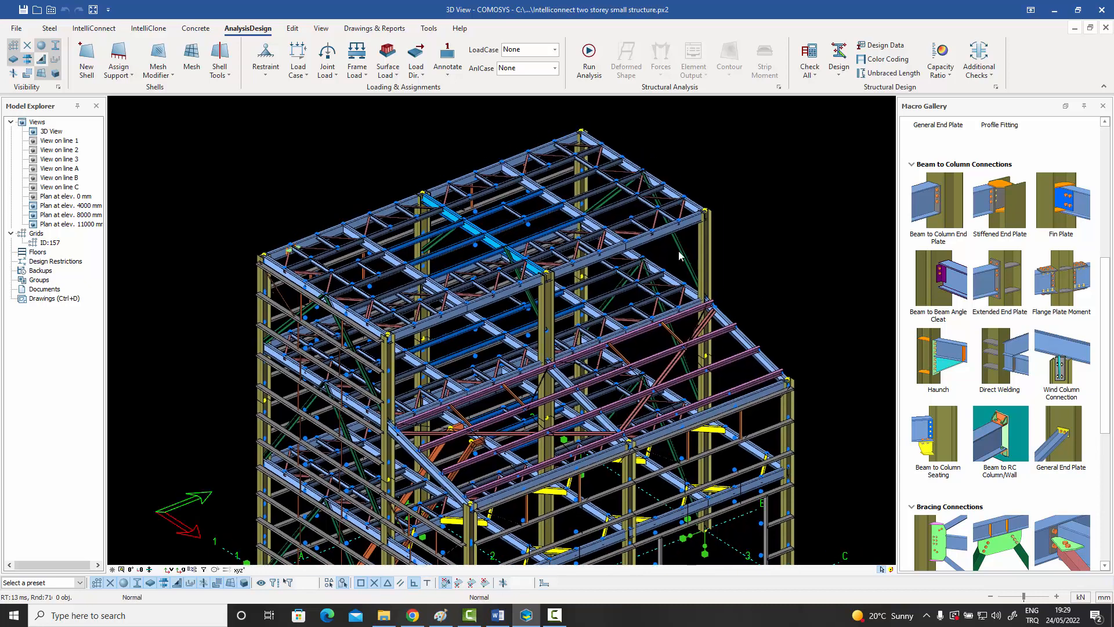
Highlight an intermediate transverse roof beam and the parallel roof beam between the middle columns to compare their framing.
click(576, 214)
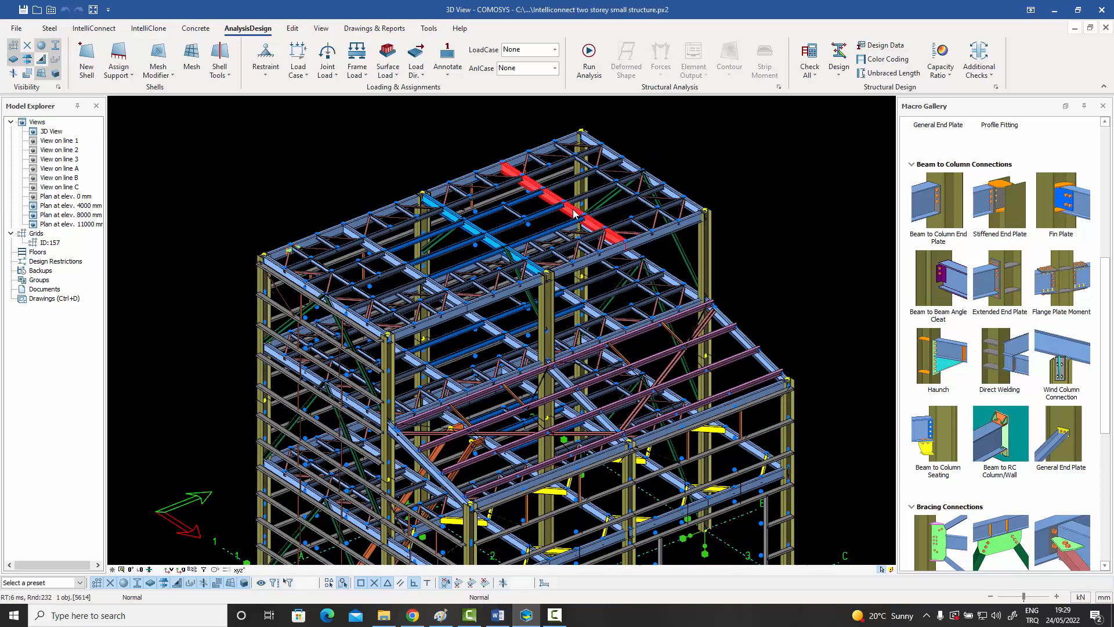
click(478, 232)
scroll(408, 219, up, 2)
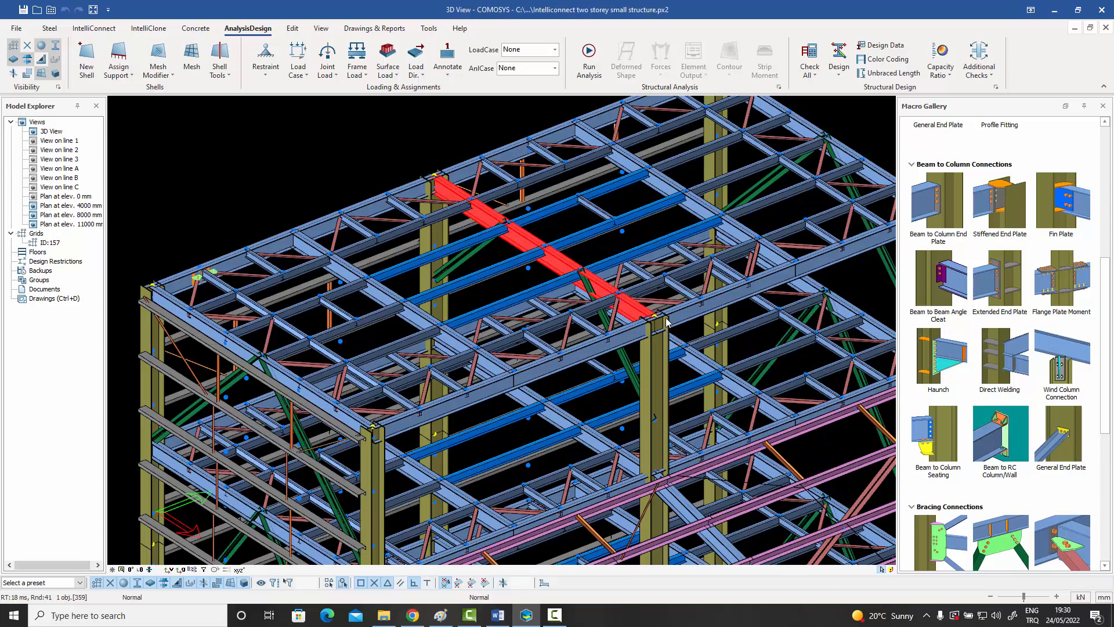
click(573, 235)
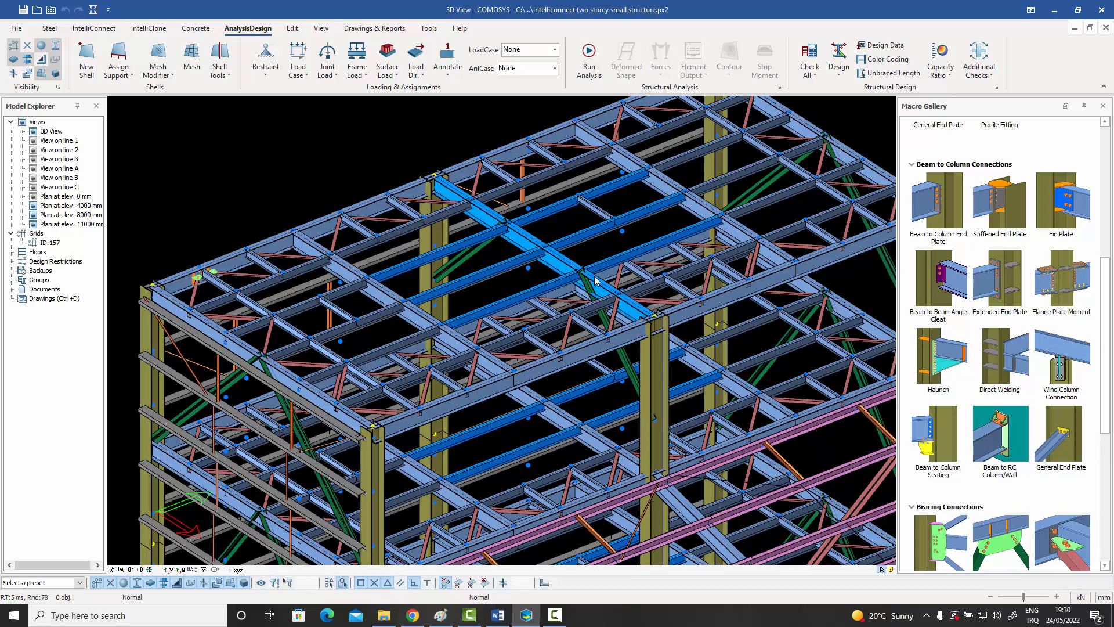
middle_drag(595, 282, 586, 290)
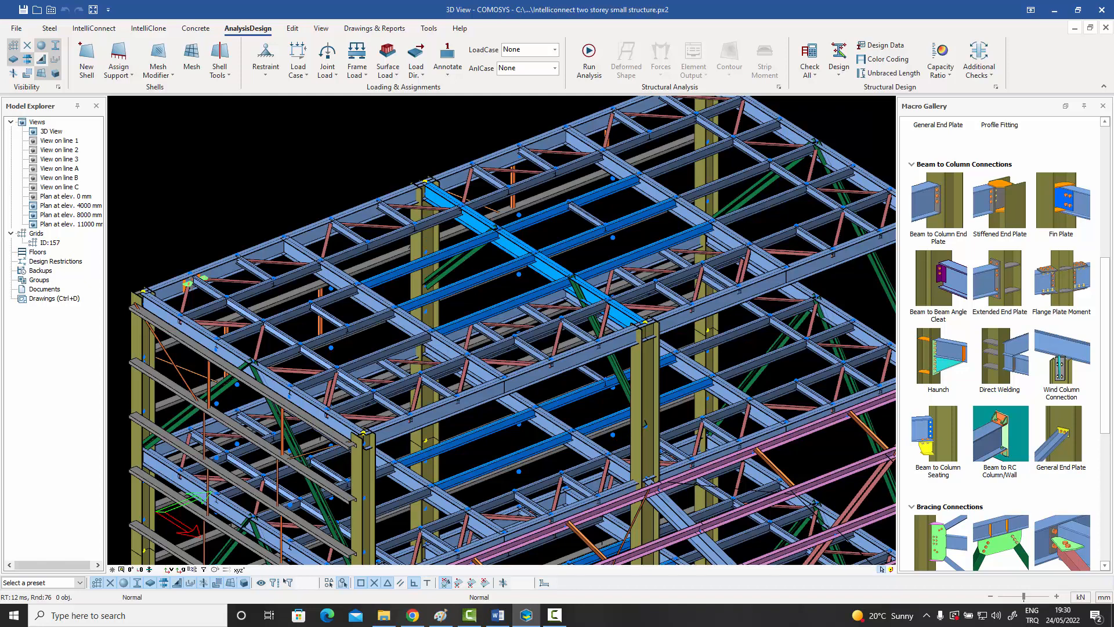
Inspect the geometry properties of the roof beam between the middle columns and of the neighbouring parallel roof beam, leaving both as they are.
double_click(475, 220)
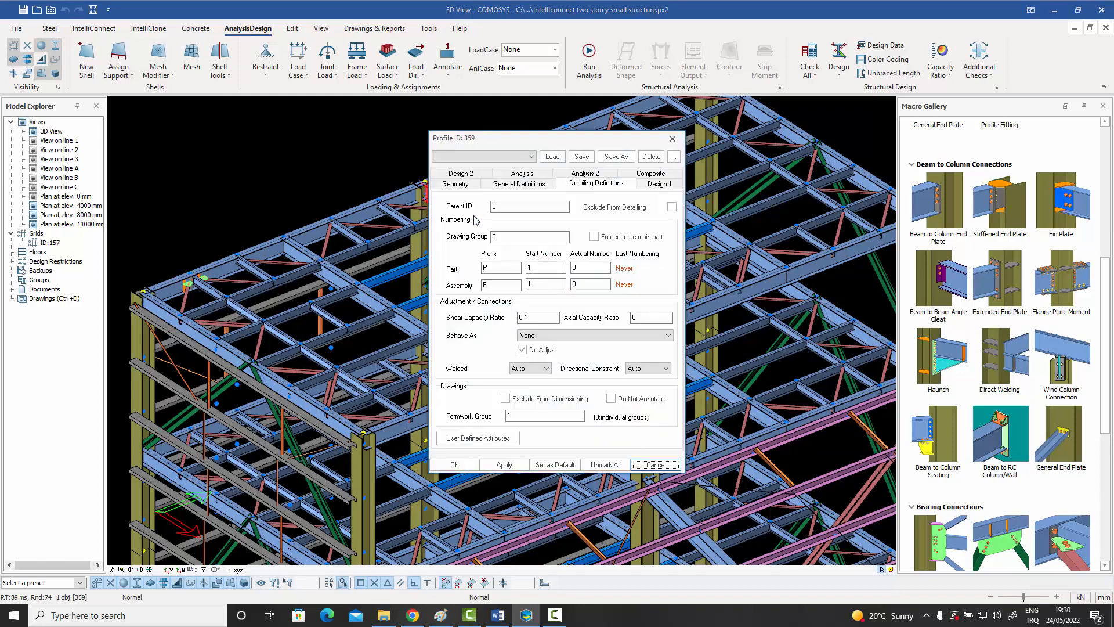
click(453, 184)
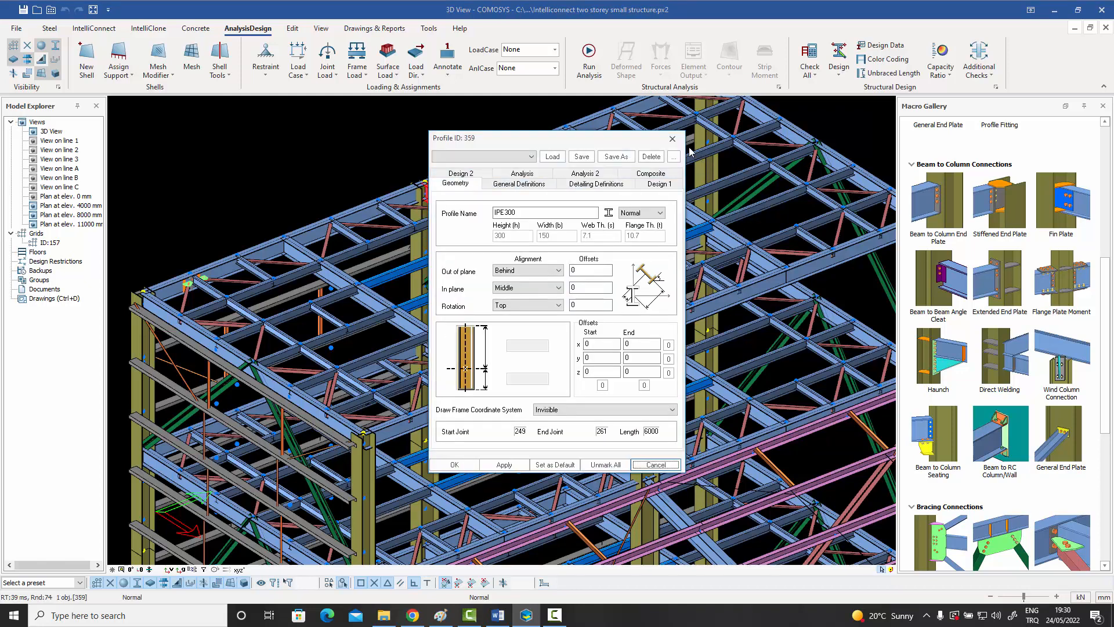
click(672, 139)
click(299, 251)
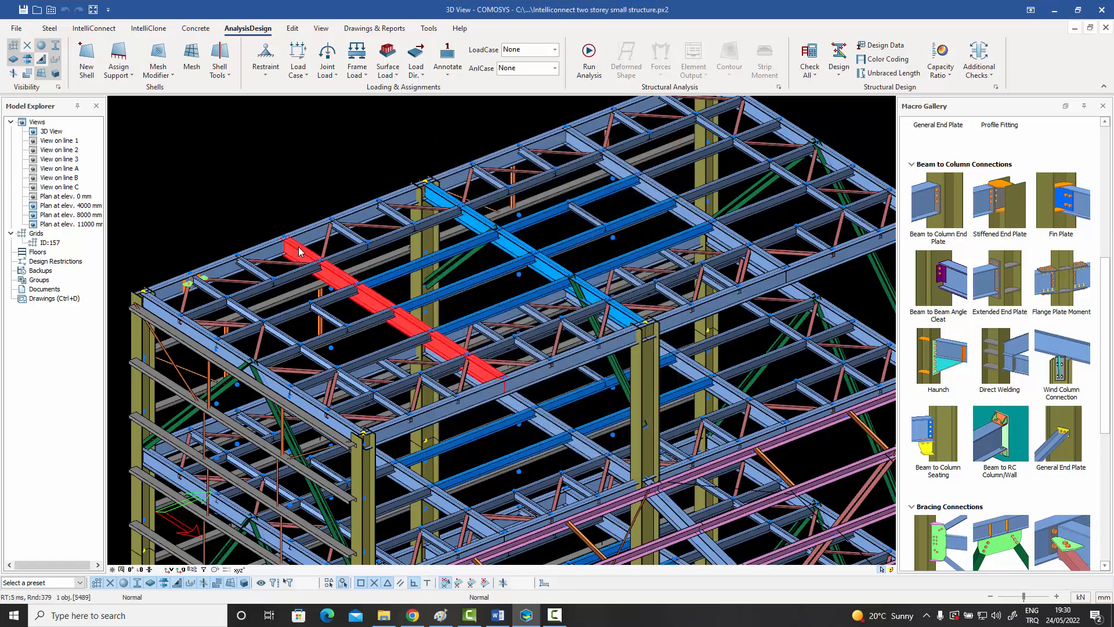
double_click(299, 250)
click(671, 142)
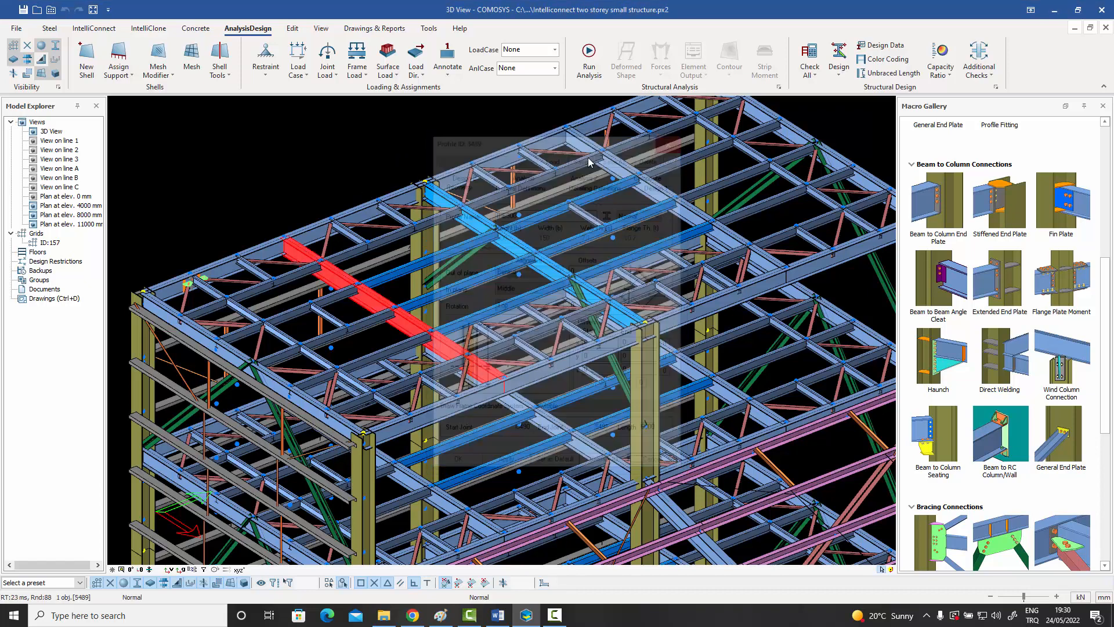
click(312, 176)
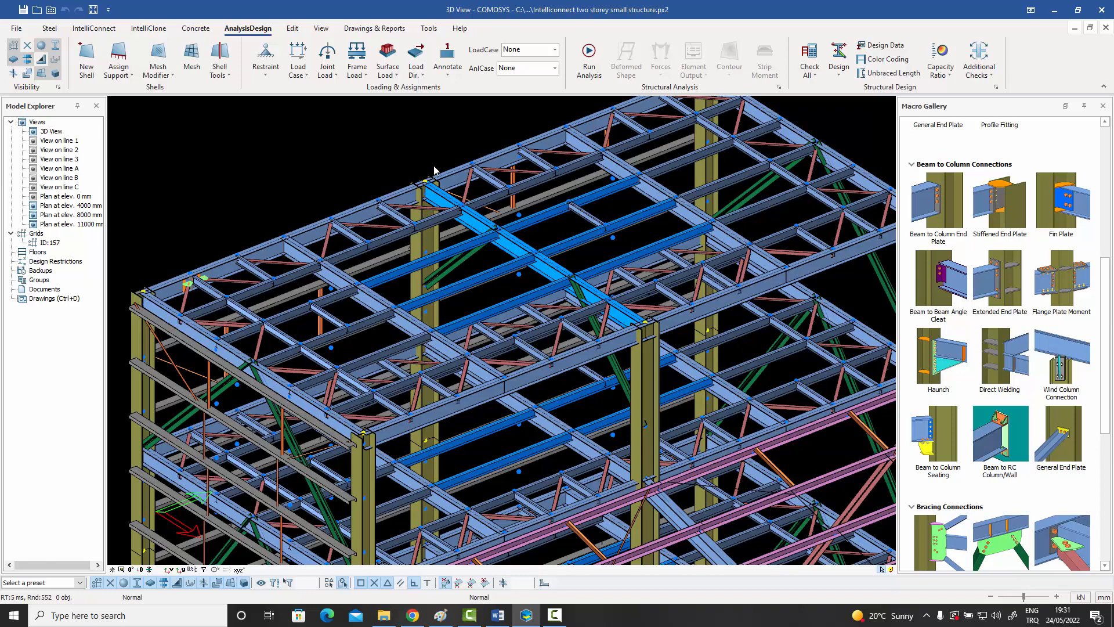
Review the Assign Maximum Capacity Ratio option without applying it.
click(950, 79)
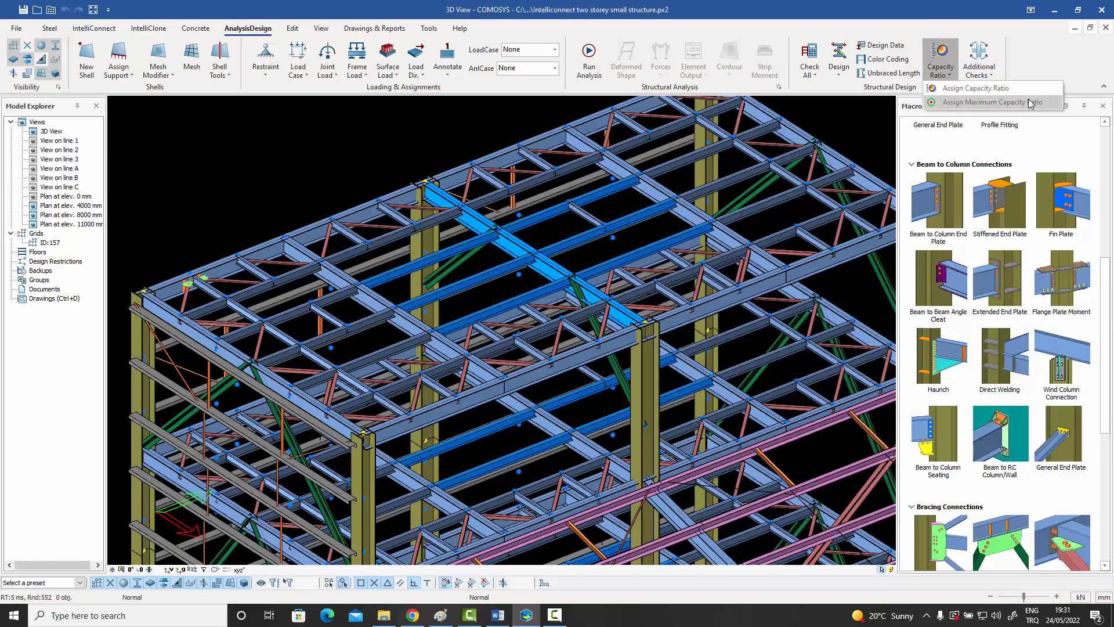
click(843, 124)
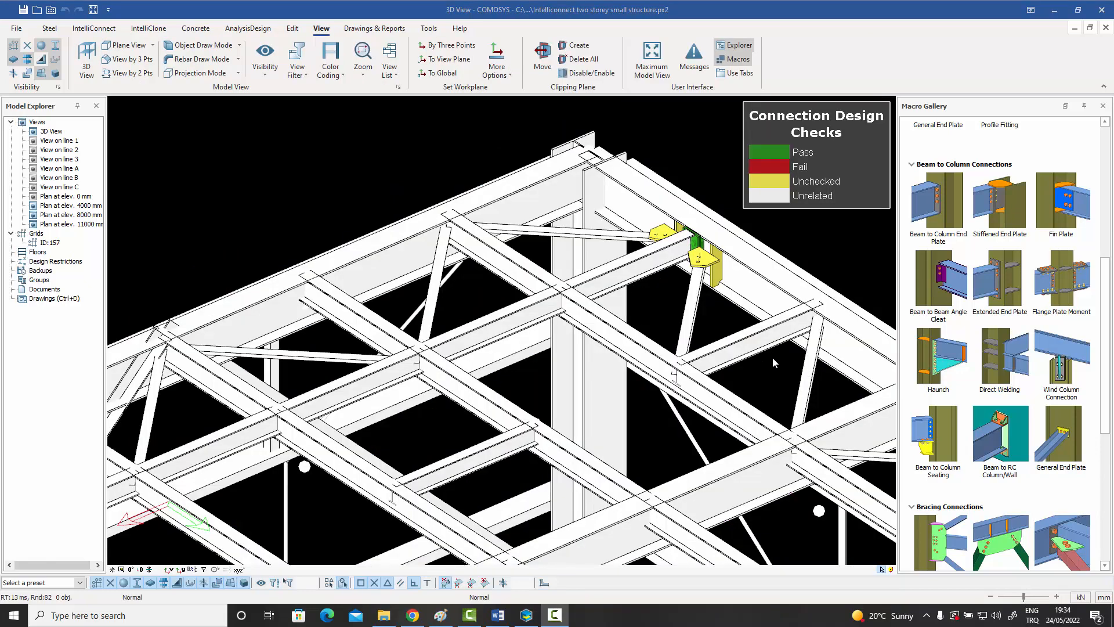
Connect the secondary roof beam to the long edge beam with a Fin Plate connection.
middle_drag(770, 356, 791, 360)
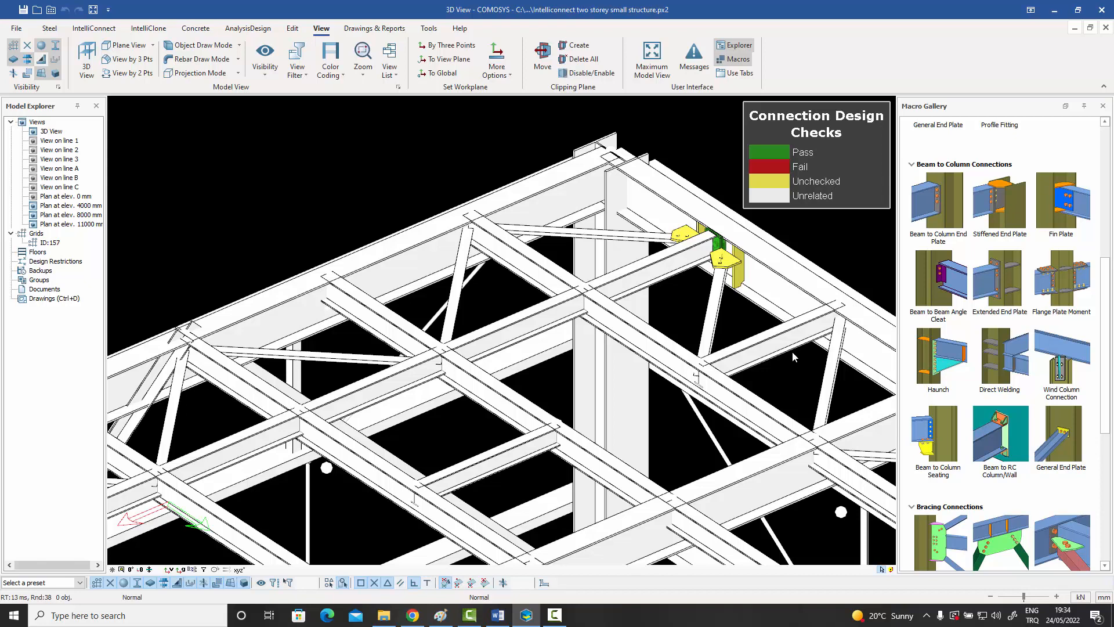
middle_drag(696, 352, 715, 352)
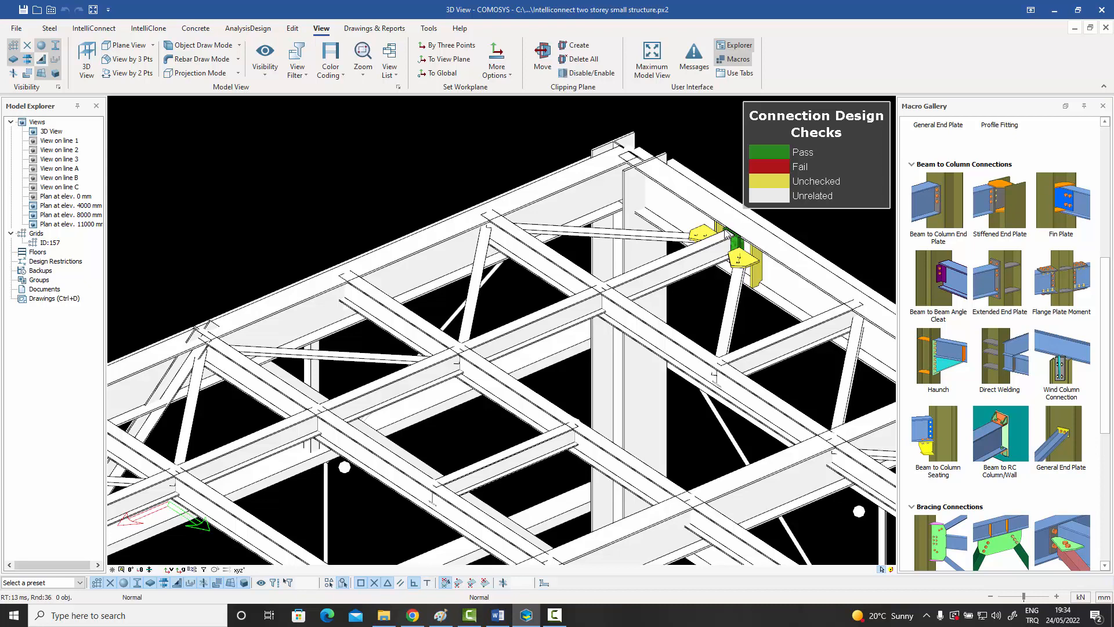
click(1059, 198)
scroll(487, 228, up, 3)
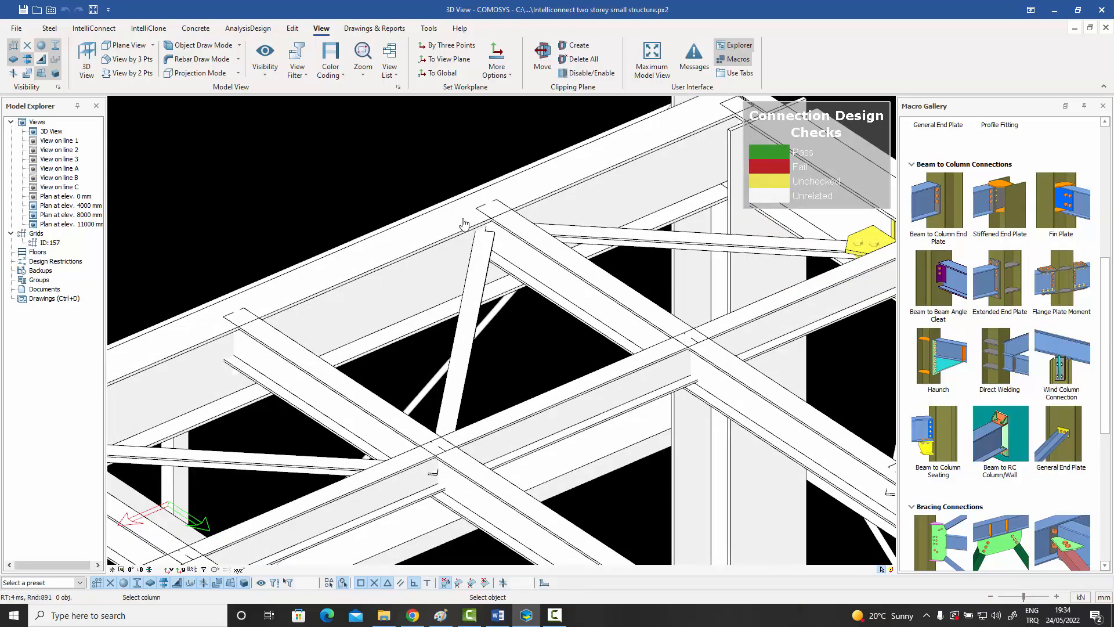
click(463, 225)
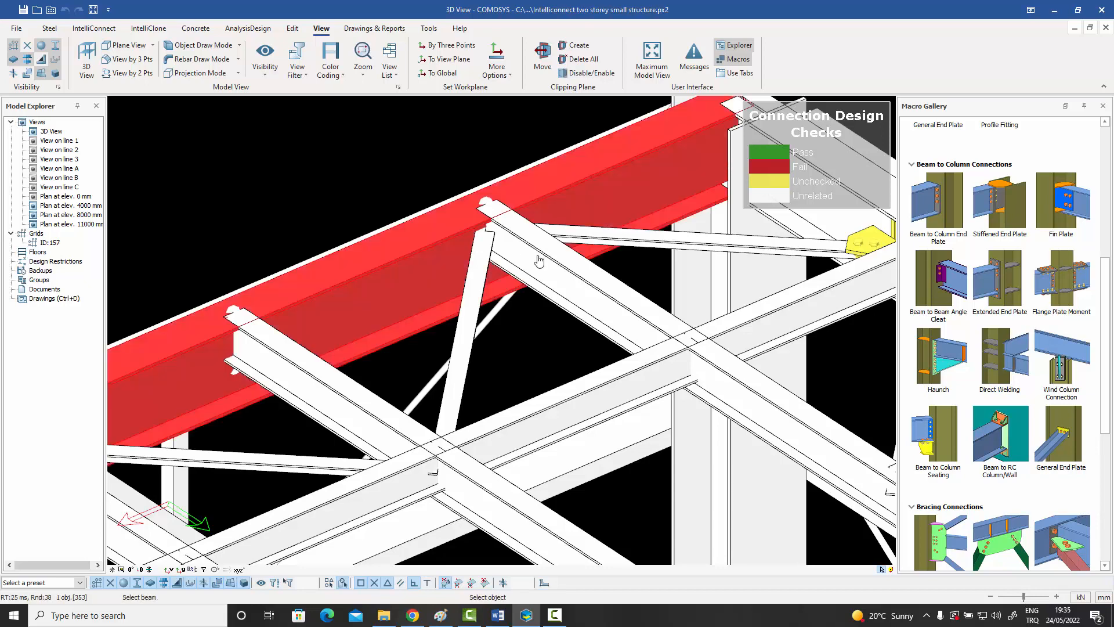
click(538, 262)
right_click(538, 255)
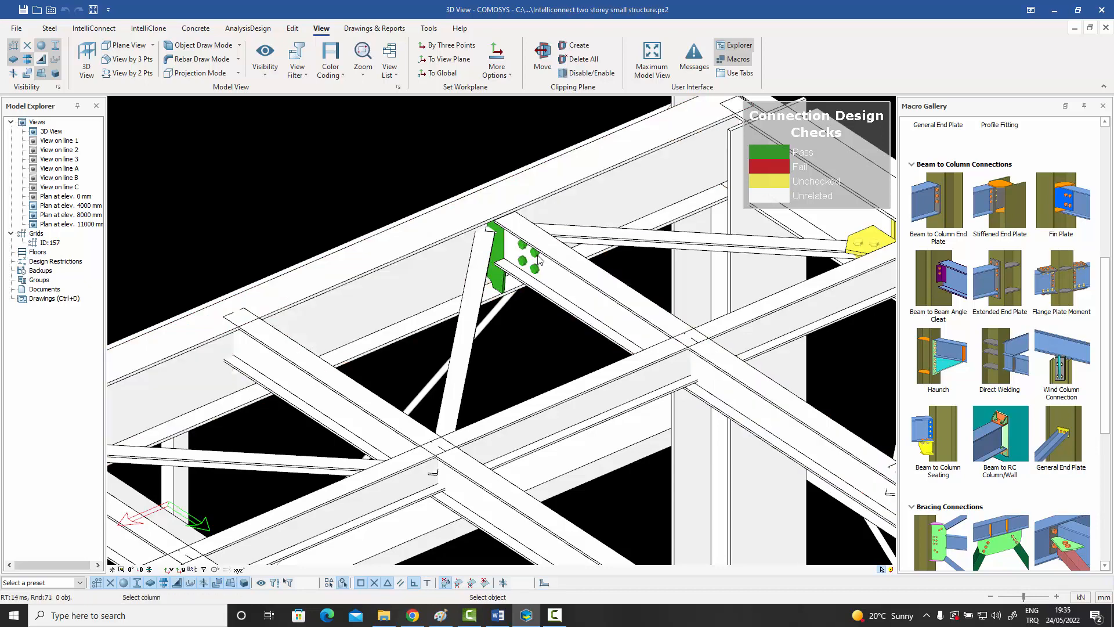
Examine the design check colour of the fin plate connection and review the colour coding options without changing them.
scroll(506, 243, up, 2)
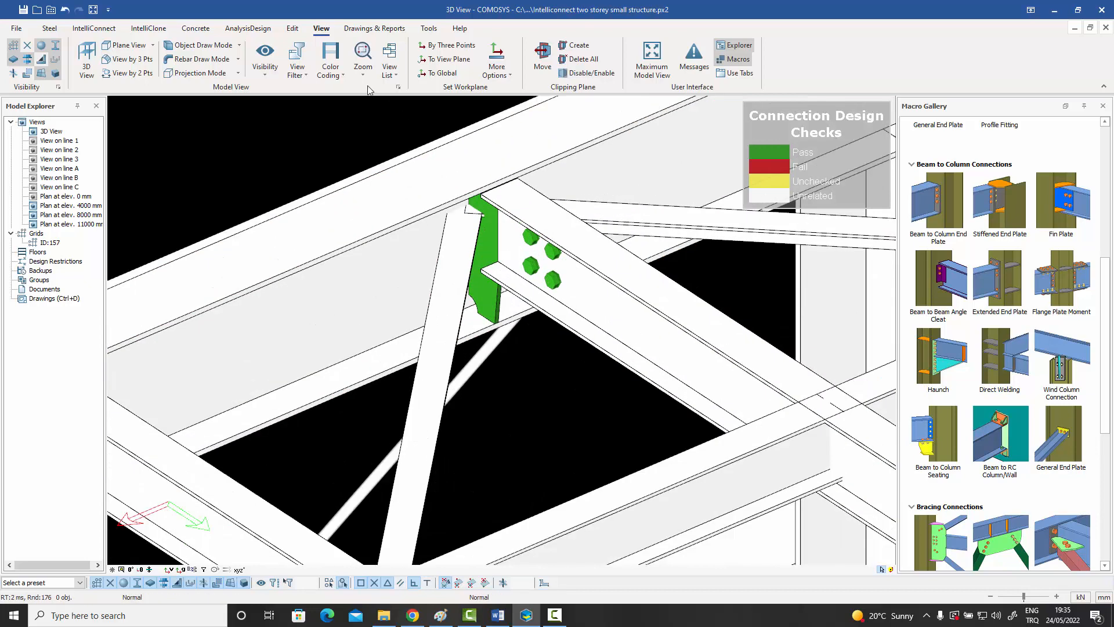
click(342, 76)
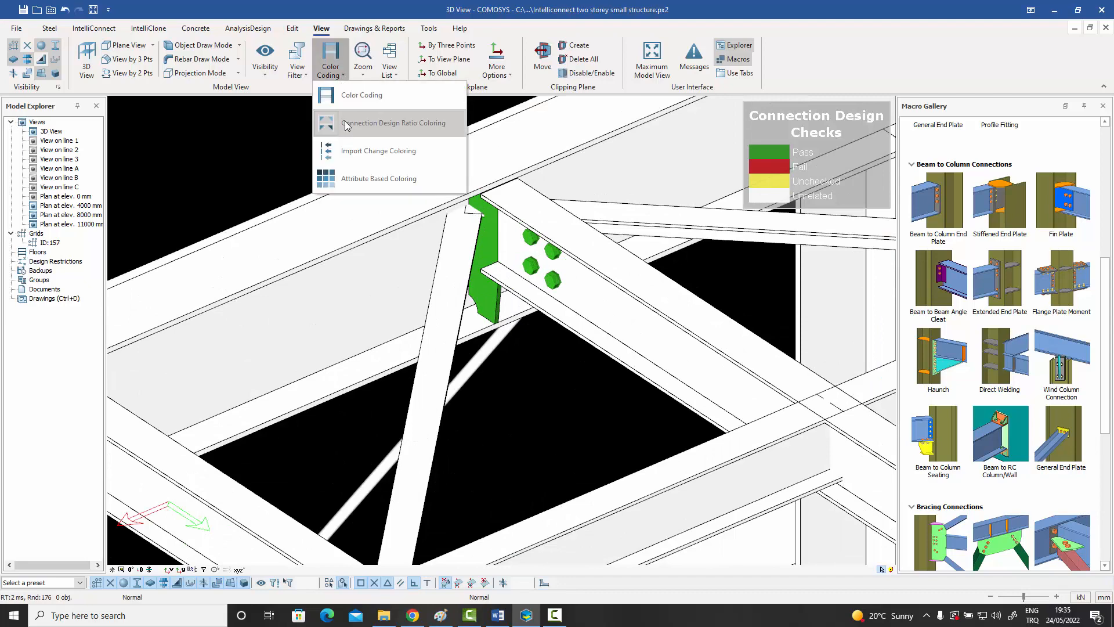
click(252, 122)
scroll(505, 234, down, 1)
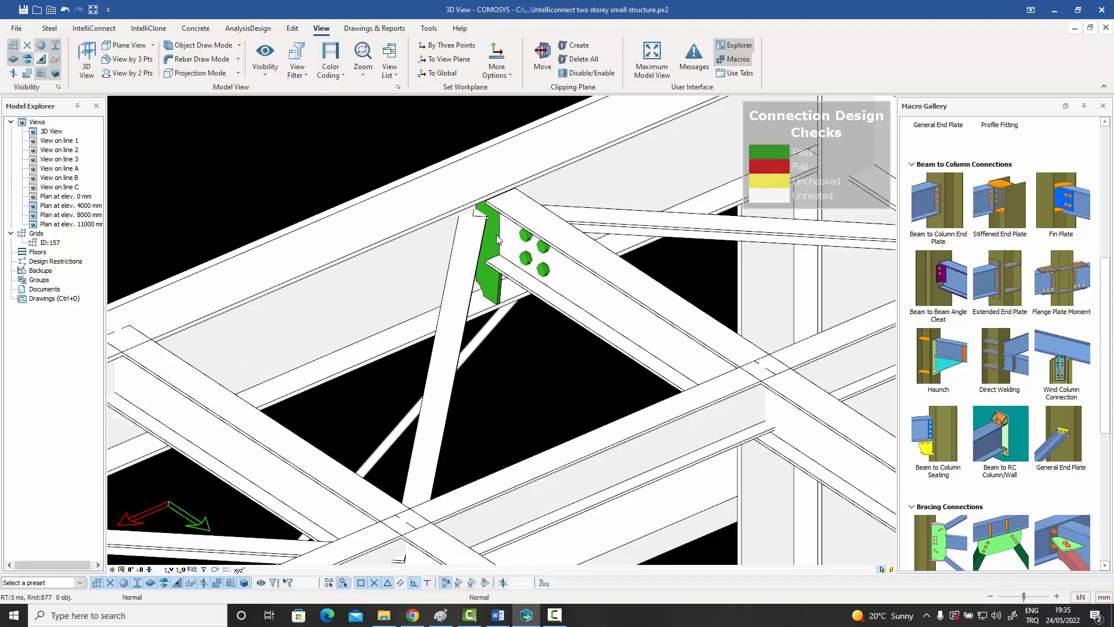
Join the diagonal roof brace to the edge beam and fin plate with a Corner Bolted Gusset Plate connection.
scroll(1059, 473, down, 2)
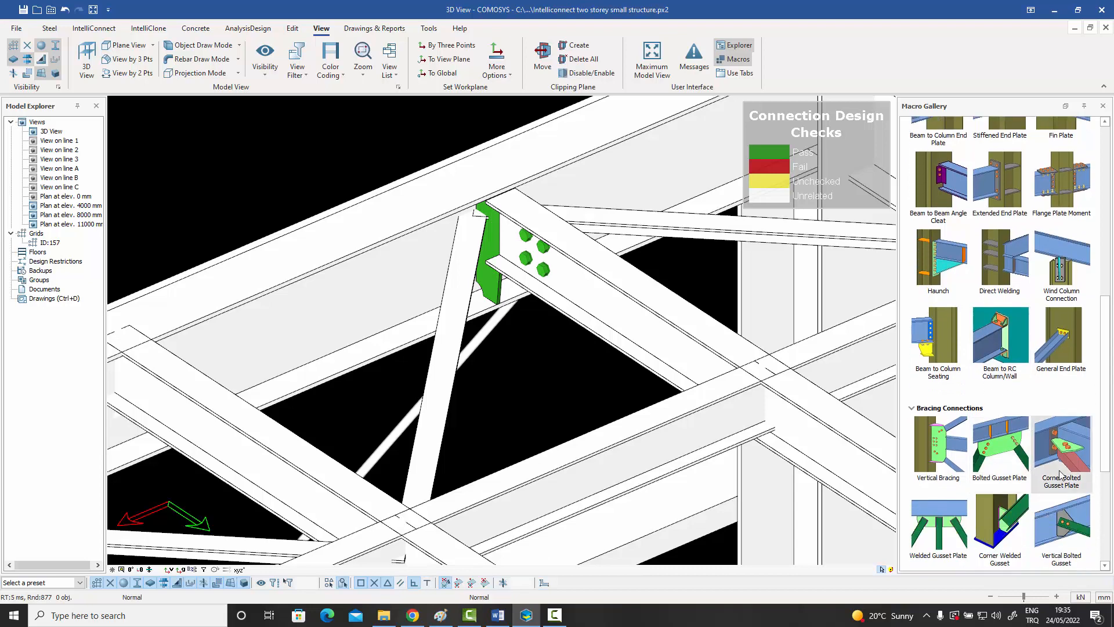
click(1059, 473)
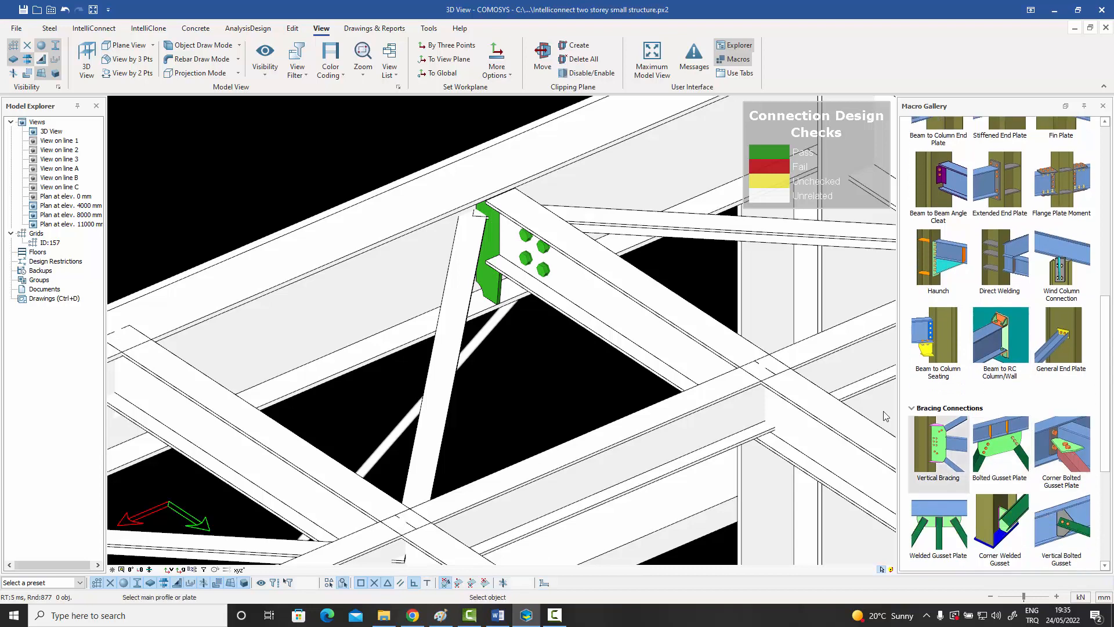
click(395, 282)
click(467, 290)
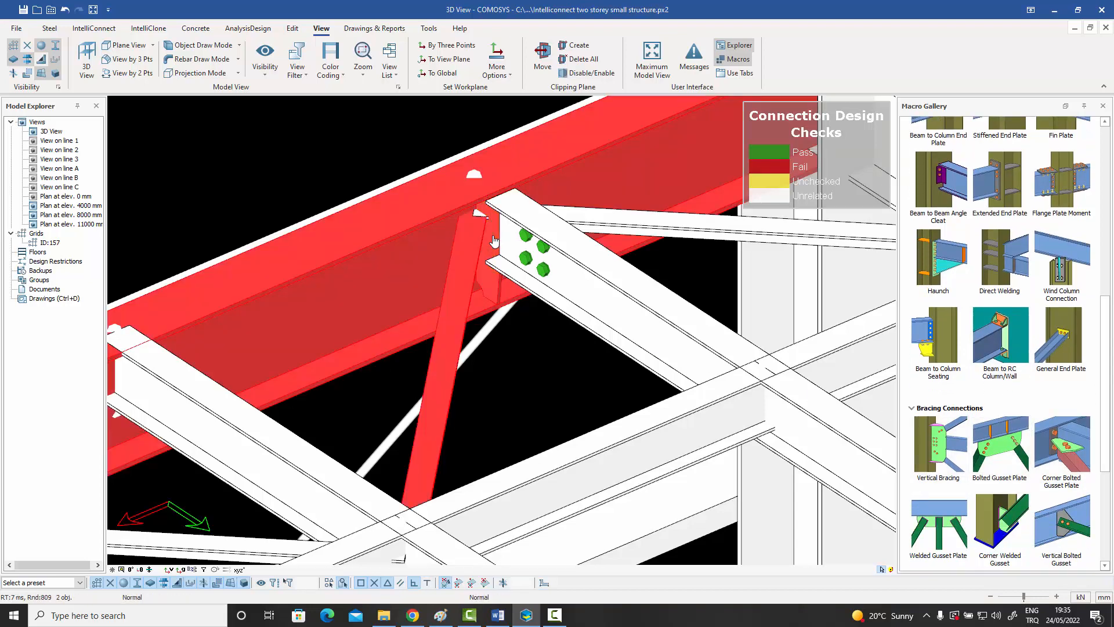
click(494, 240)
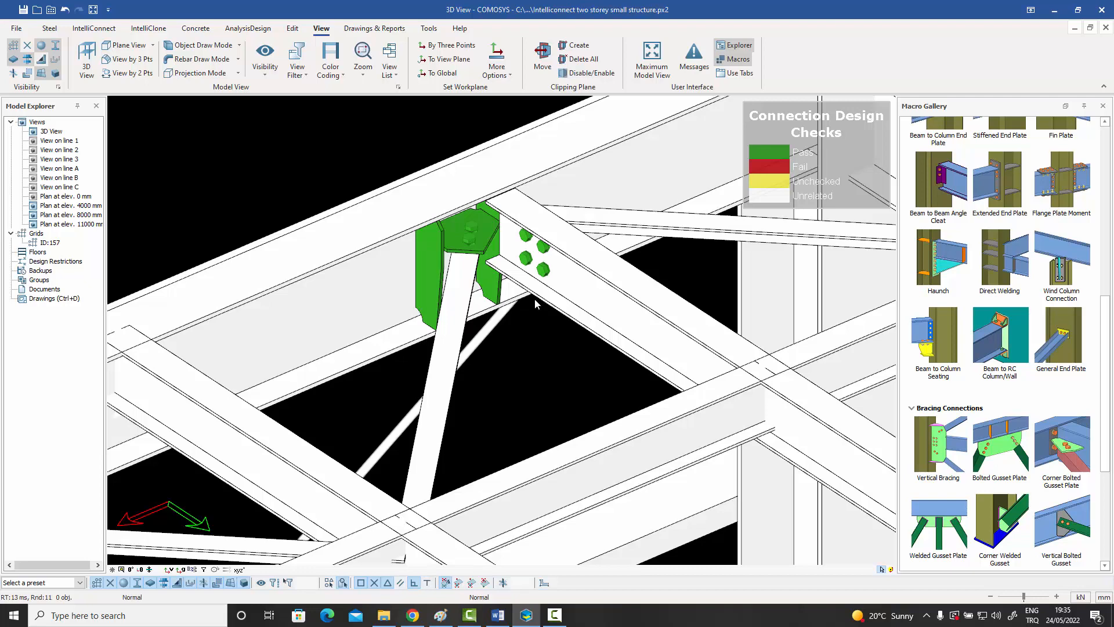
Add a Corner Bolted Gusset Plate connection for the diagonal brace on the opposite side of the fin plate.
click(488, 240)
middle_drag(489, 240, 513, 169)
click(530, 146)
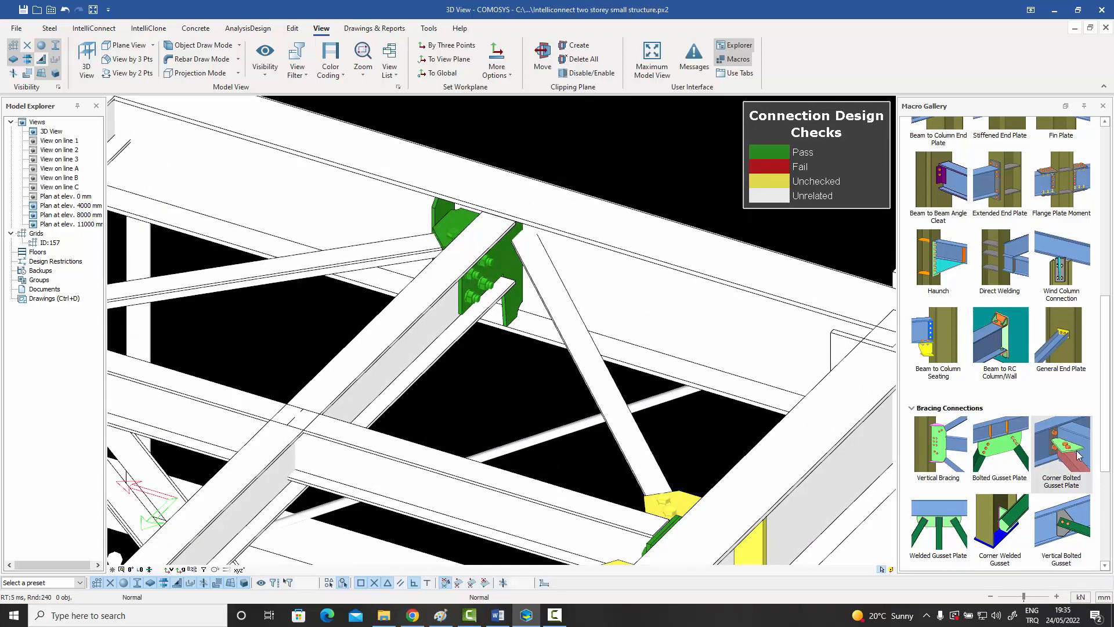
click(1063, 444)
click(591, 289)
click(550, 292)
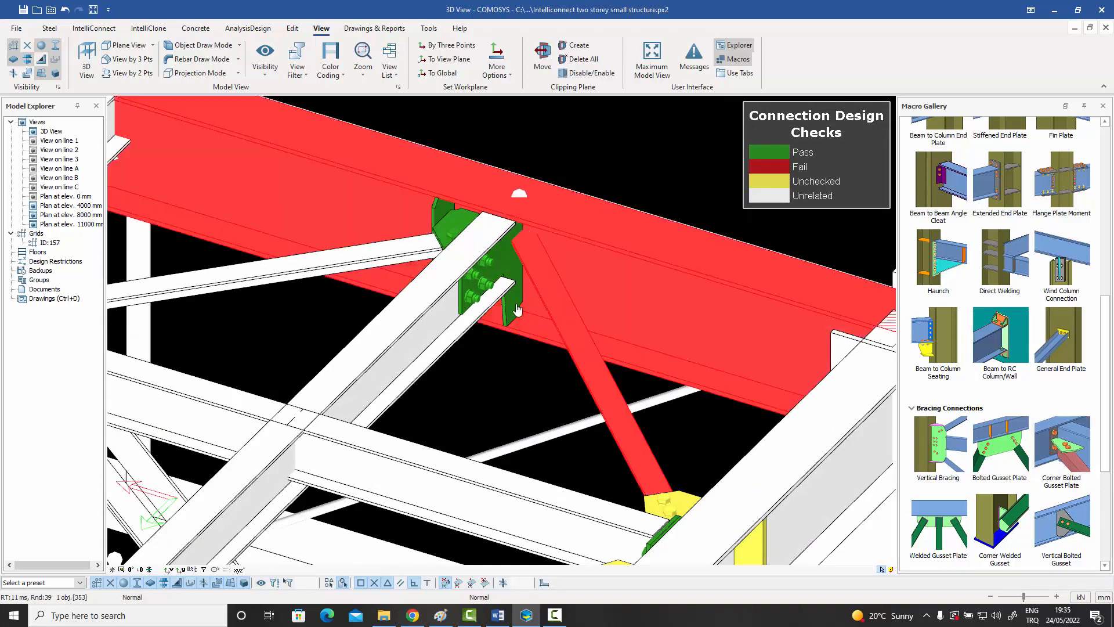
key(Escape)
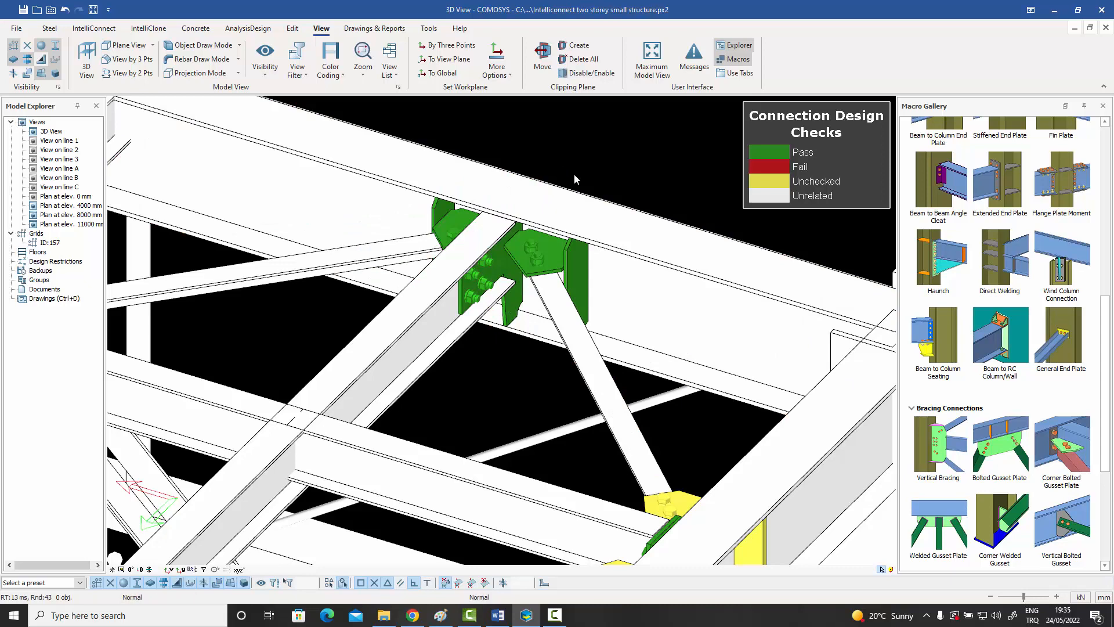
Connect the next secondary roof beam to the long edge beam with a Beam to Beam End Plate connection.
scroll(573, 173, down, 3)
middle_drag(573, 173, 634, 227)
scroll(1002, 316, up, 5)
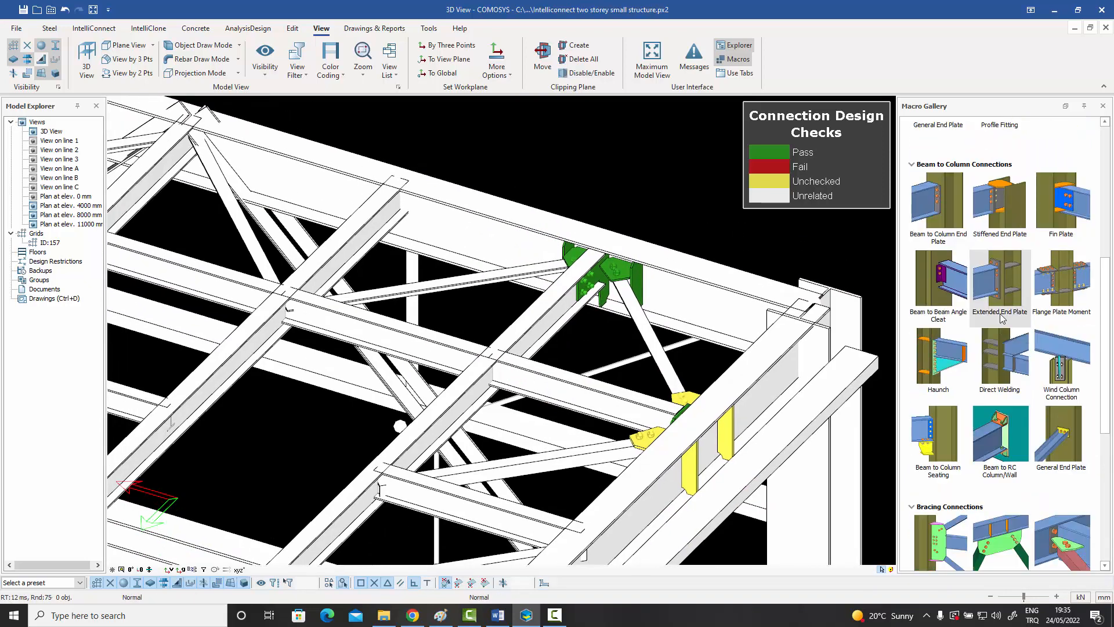
scroll(1002, 316, up, 3)
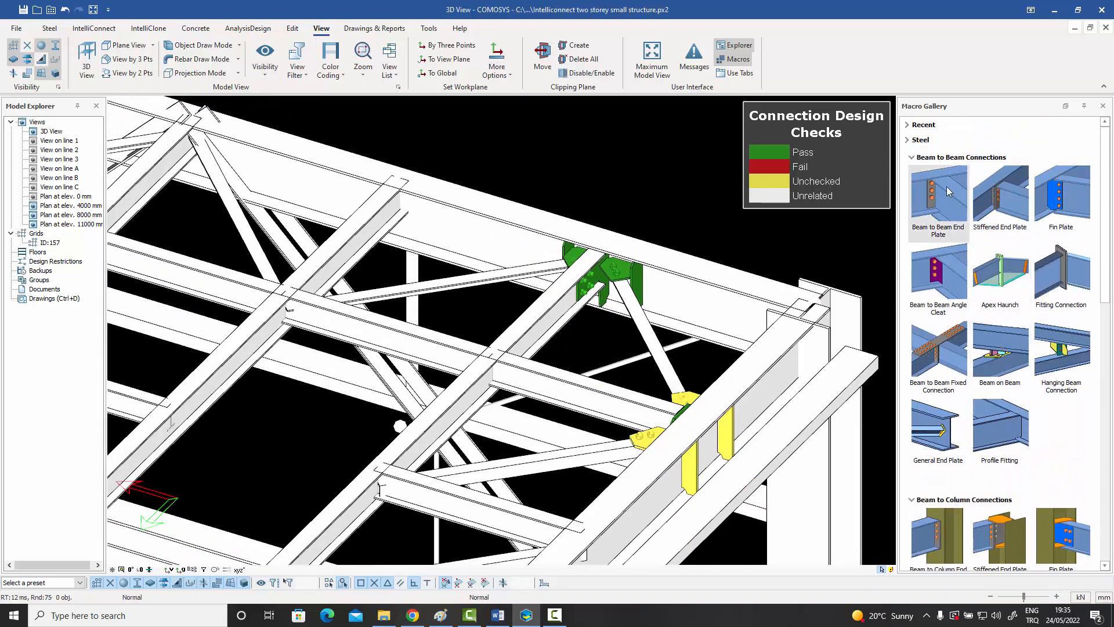
click(914, 198)
click(413, 218)
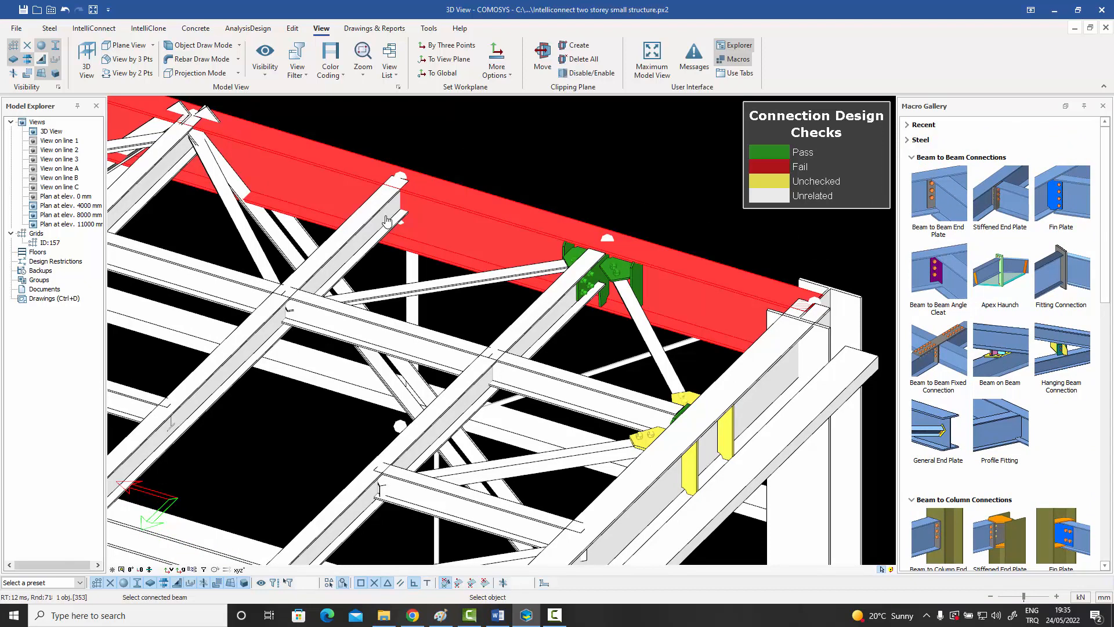
click(389, 222)
Join the two lower diagonal braces meeting at the long edge beam with a Bolted Gusset Plate connection.
scroll(425, 199, down, 3)
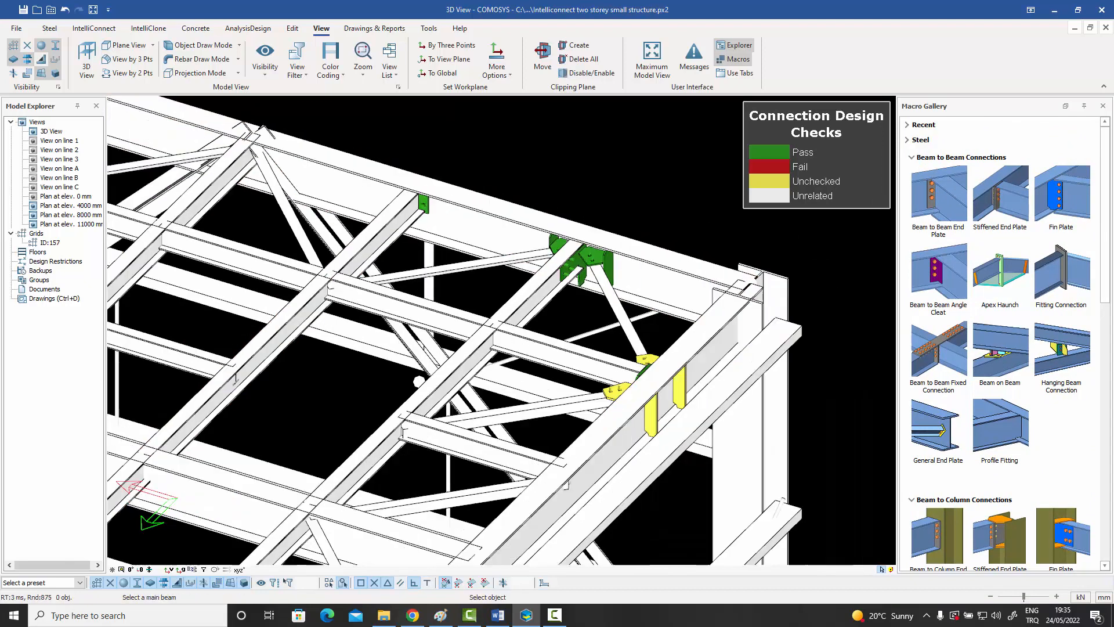
scroll(465, 194, down, 1)
scroll(419, 207, up, 5)
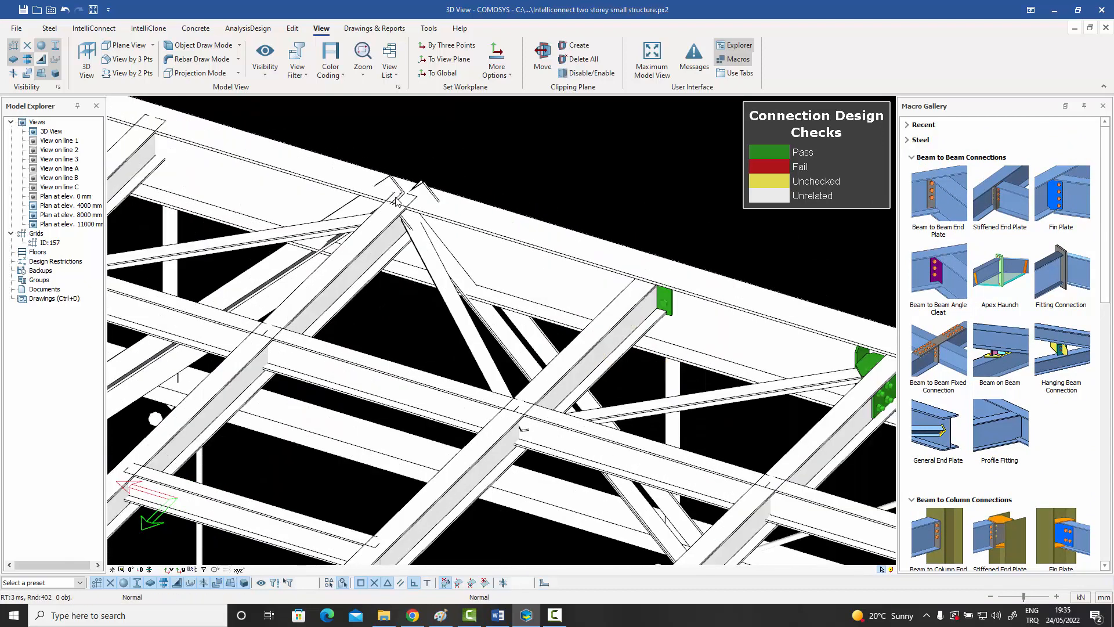
scroll(975, 423, down, 8)
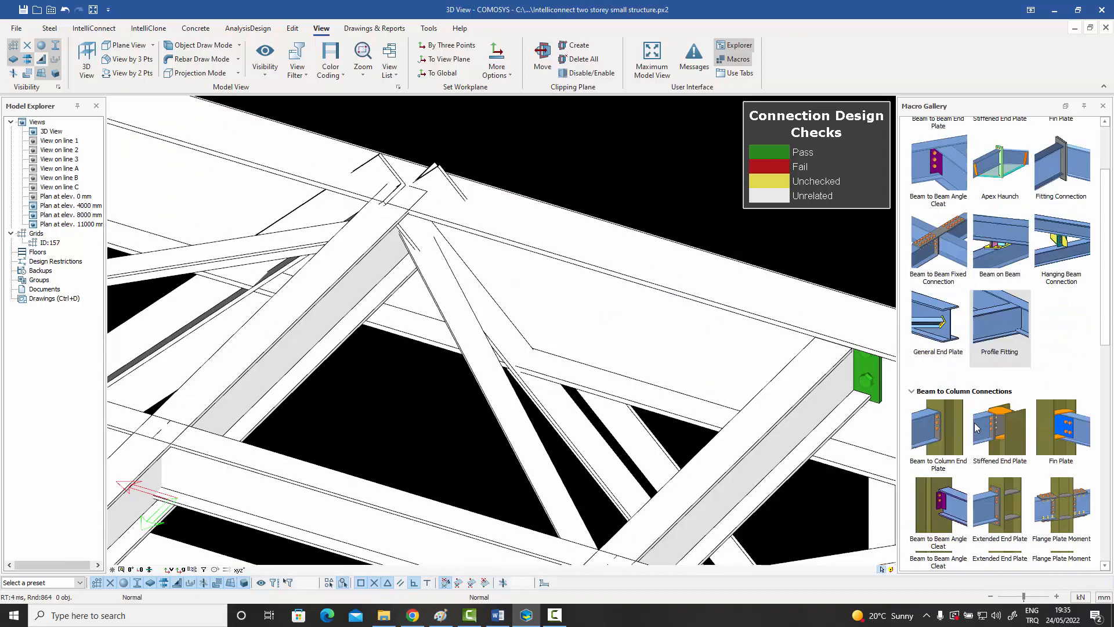
click(987, 439)
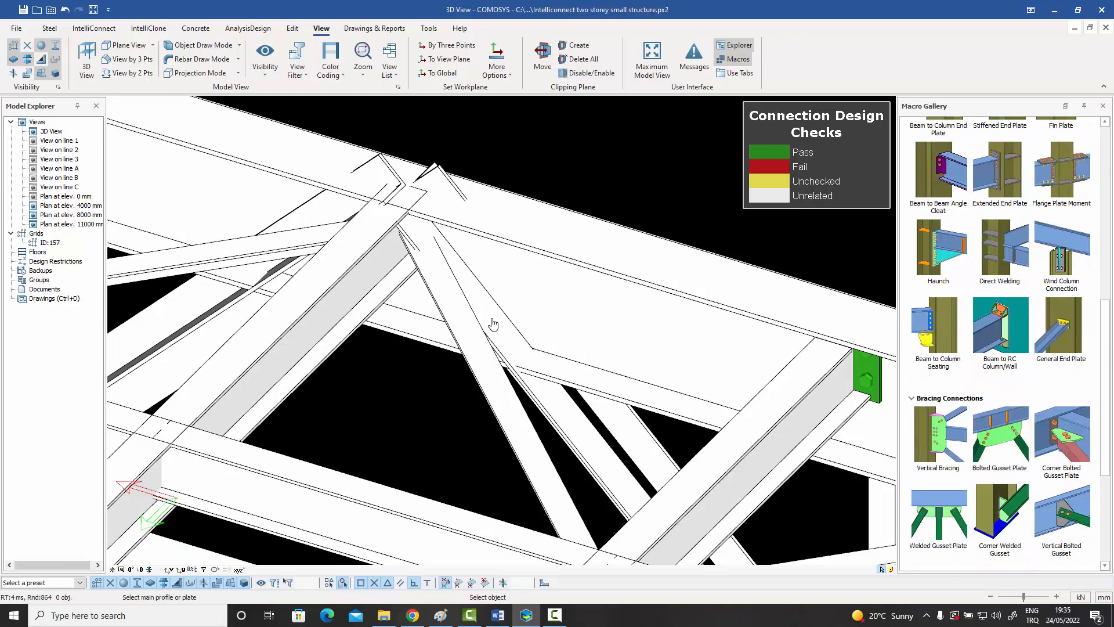
click(409, 328)
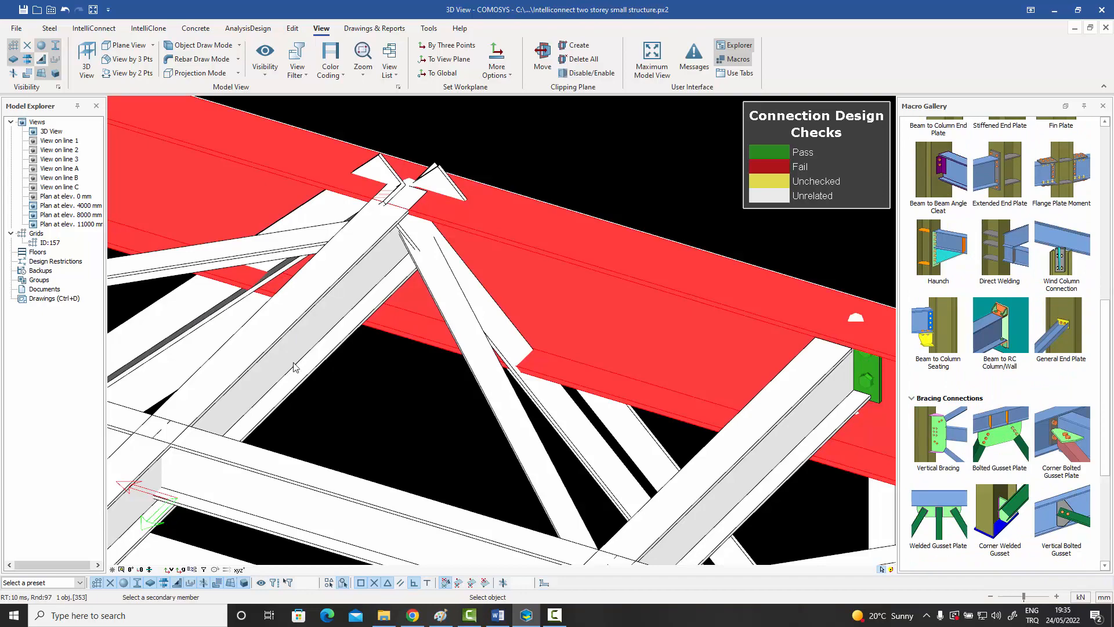
click(567, 427)
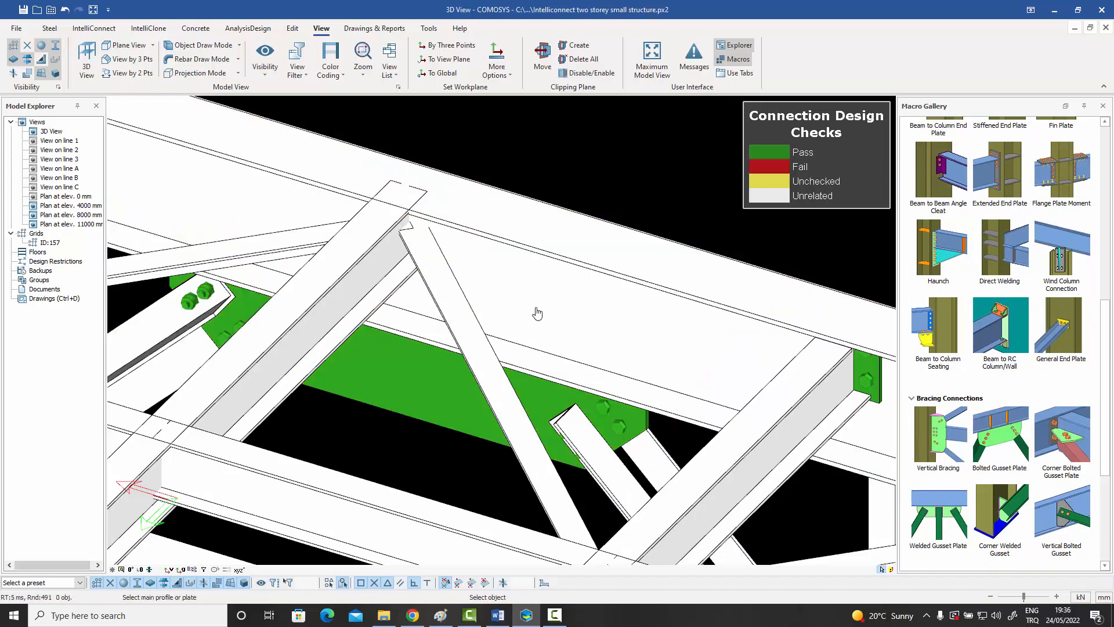
Connect the two roof beams on opposite sides of the column with a Flange Plate Moment connection.
scroll(556, 167, down, 10)
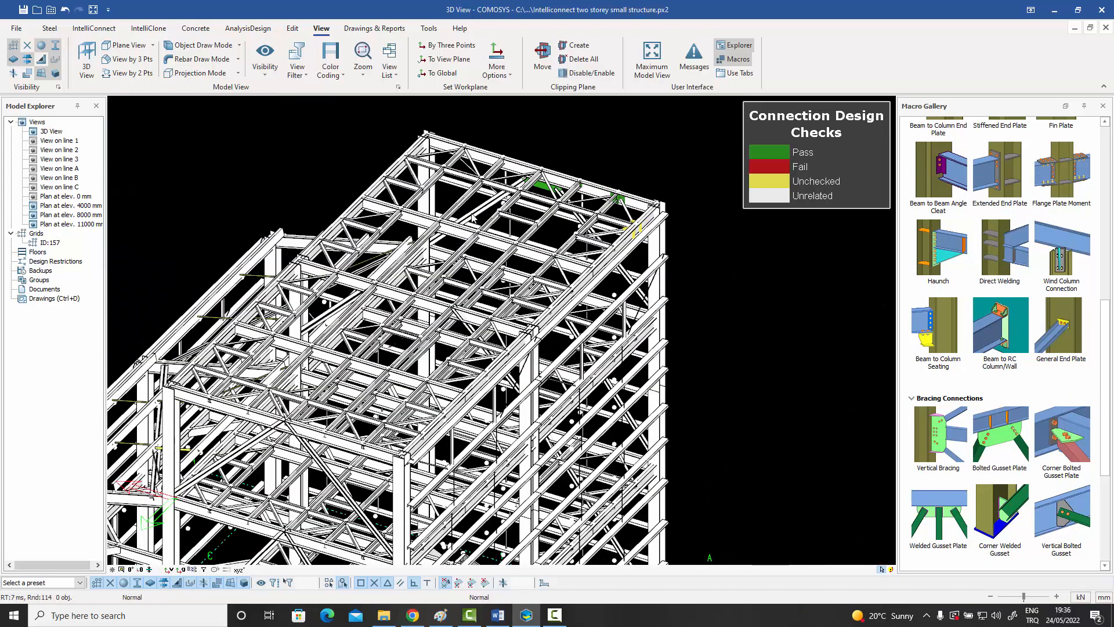
scroll(383, 259, up, 5)
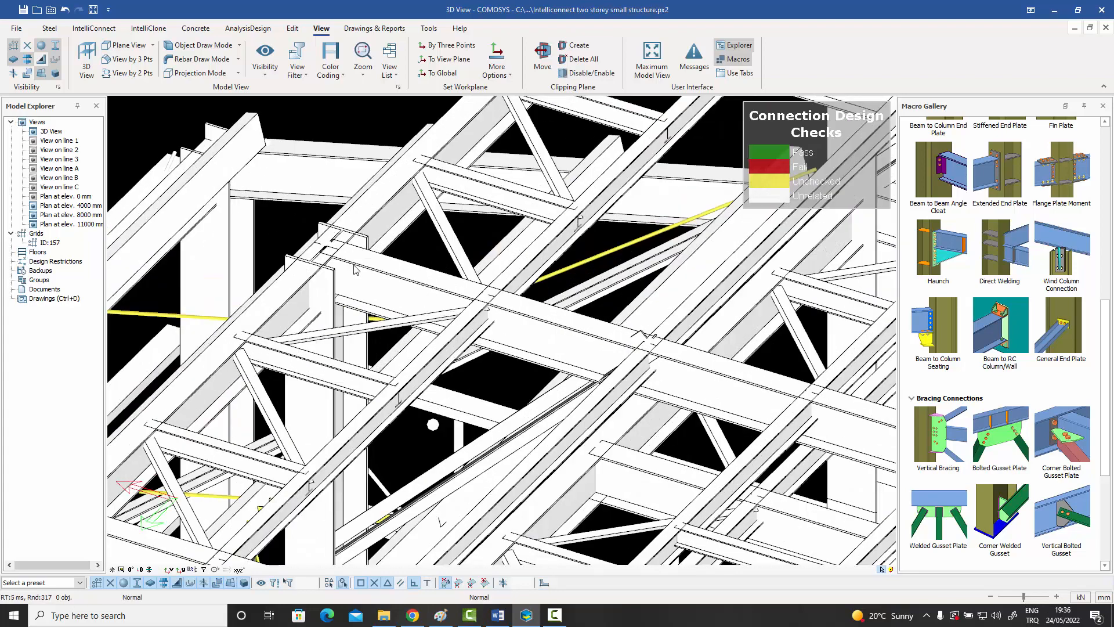
click(979, 185)
scroll(323, 294, up, 2)
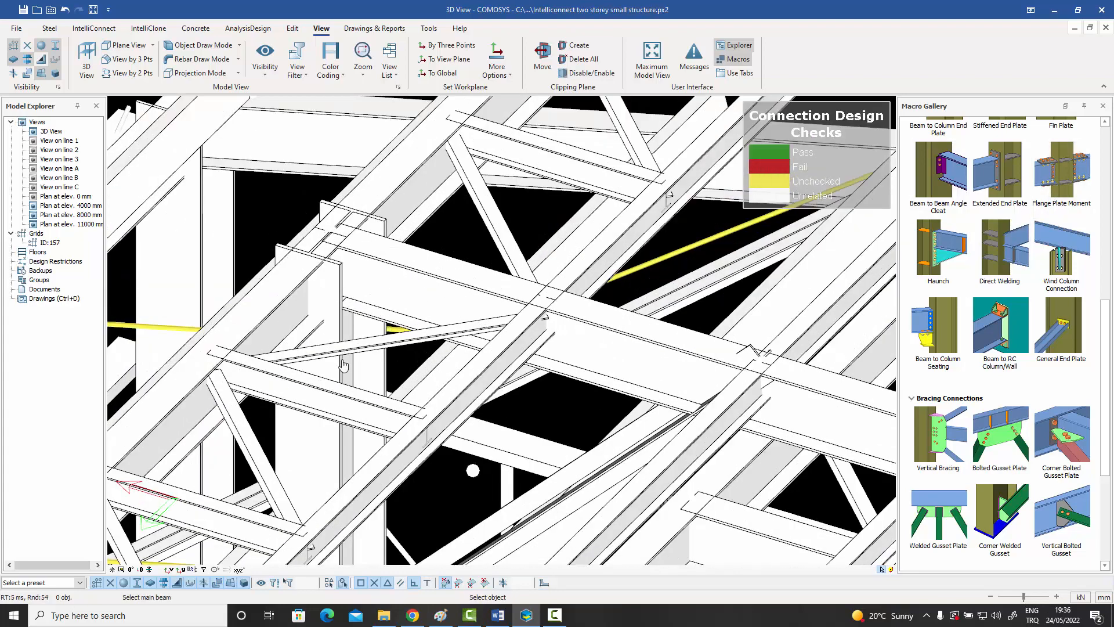
click(318, 448)
click(286, 304)
right_click(395, 196)
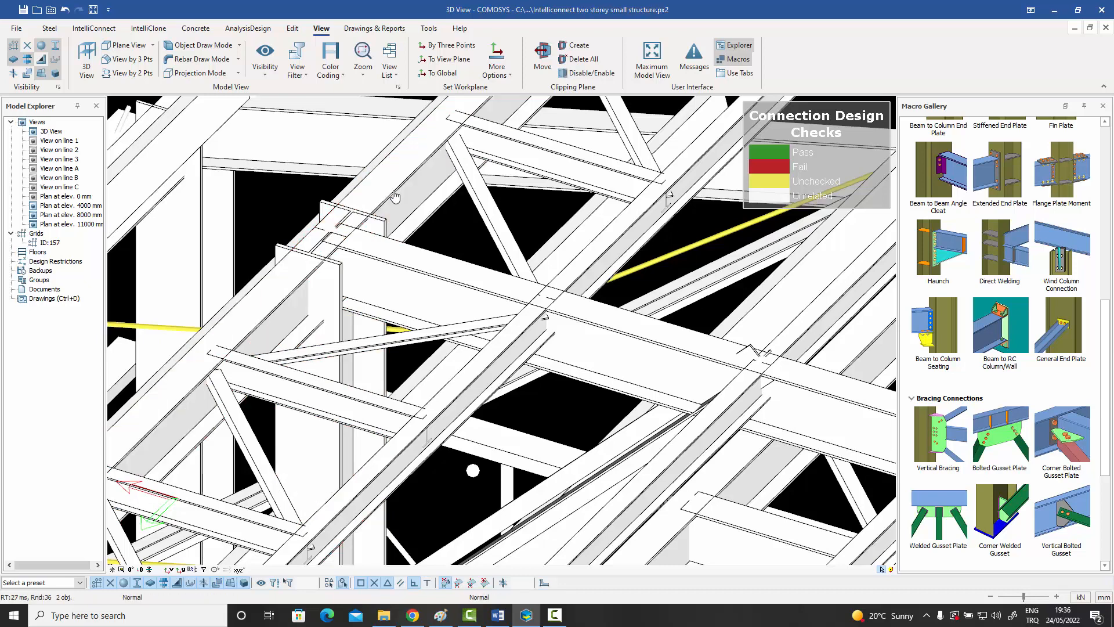
right_click(462, 223)
click(489, 228)
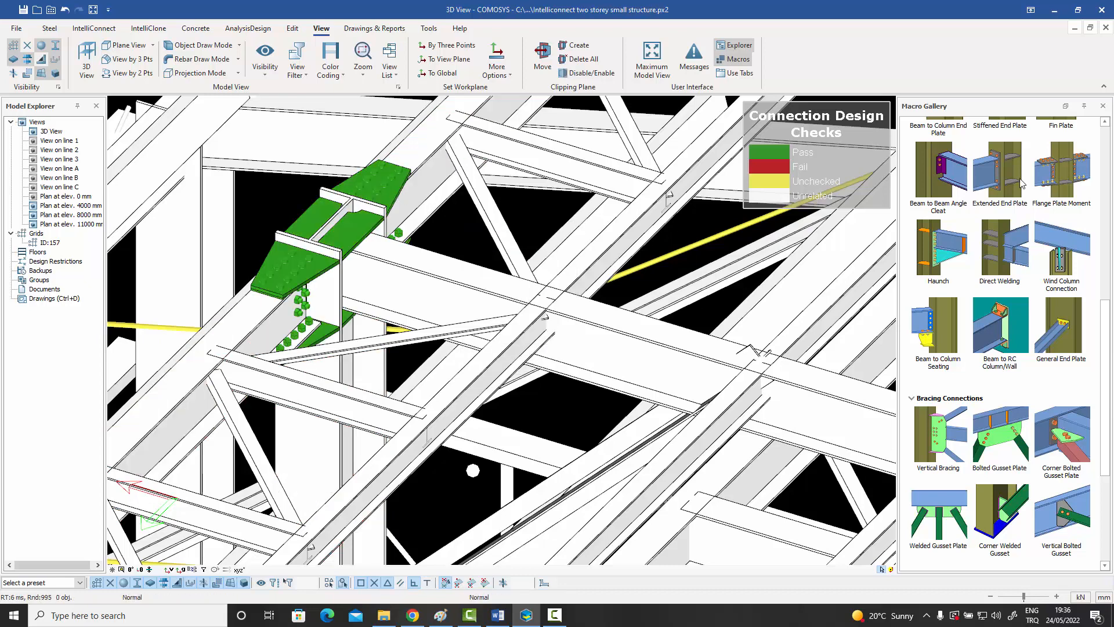
Connect the crossing beam to the column web with a beam-to-column Fin Plate, including the lower stiffener and no doubler plates.
scroll(1067, 213, up, 3)
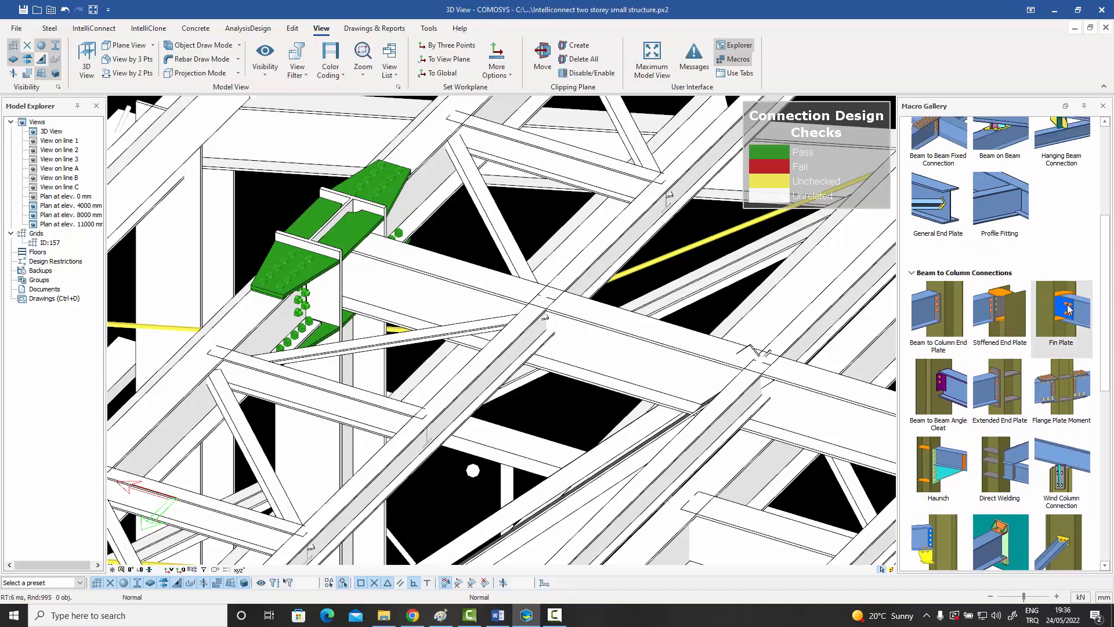
click(1070, 308)
scroll(390, 286, up, 1)
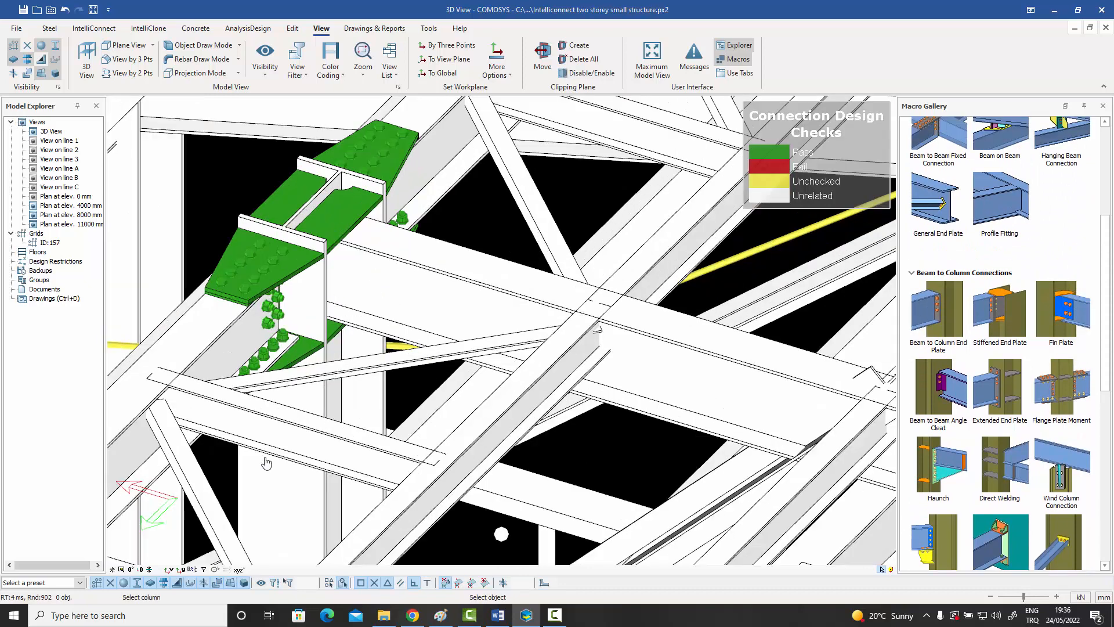
click(277, 485)
click(410, 295)
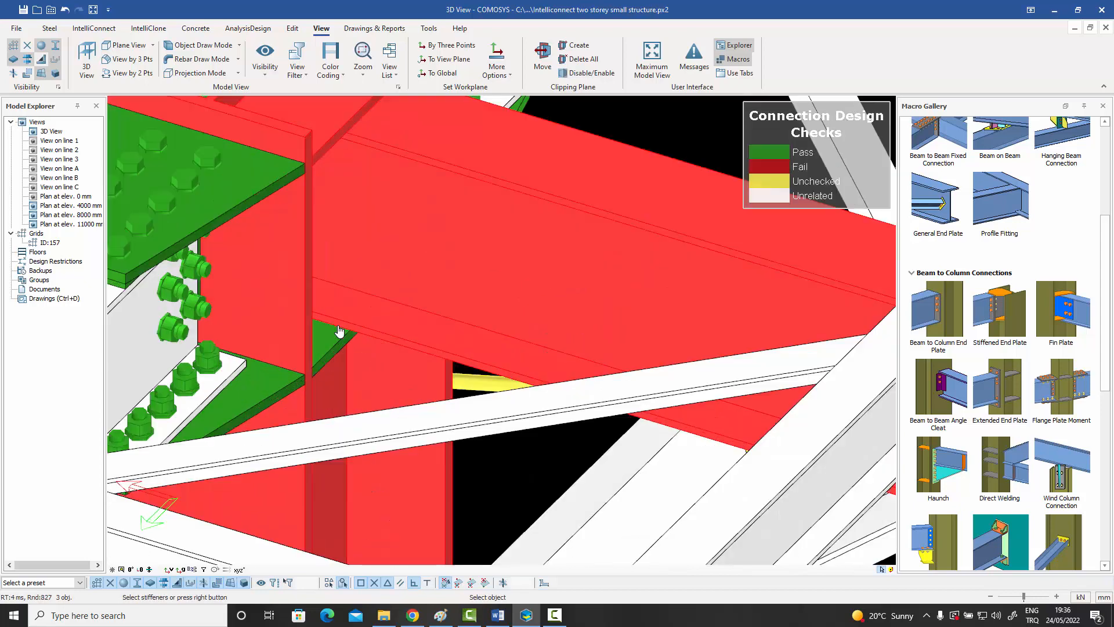
scroll(340, 316, up, 2)
click(335, 353)
right_click(338, 351)
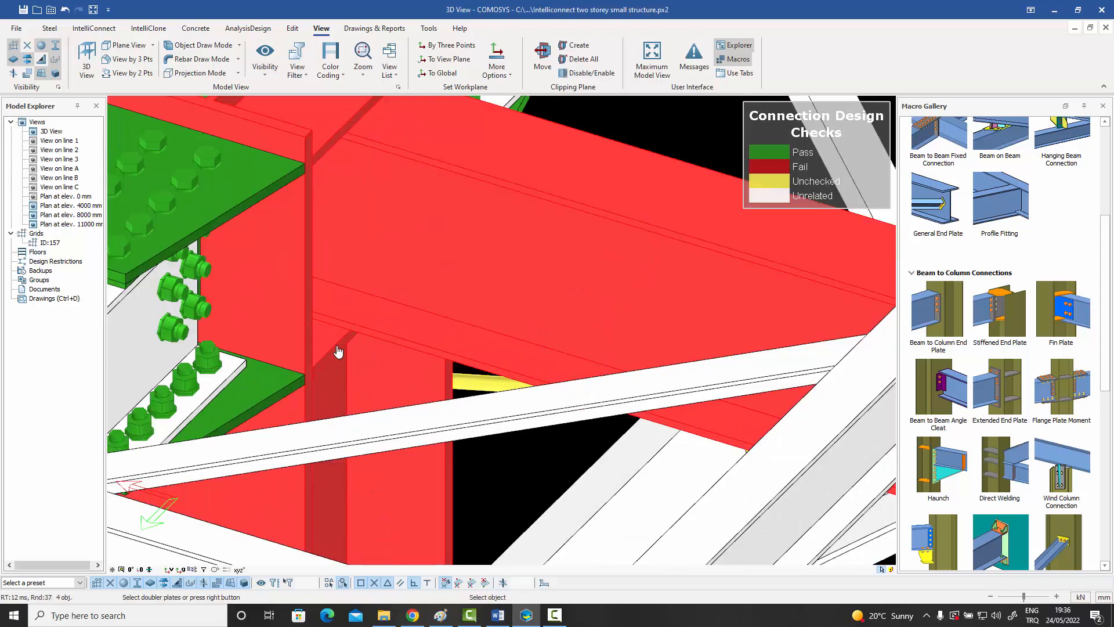
right_click(338, 351)
Show the connection design report of the new fin plate between the crossing beam and the column.
scroll(338, 352, down, 3)
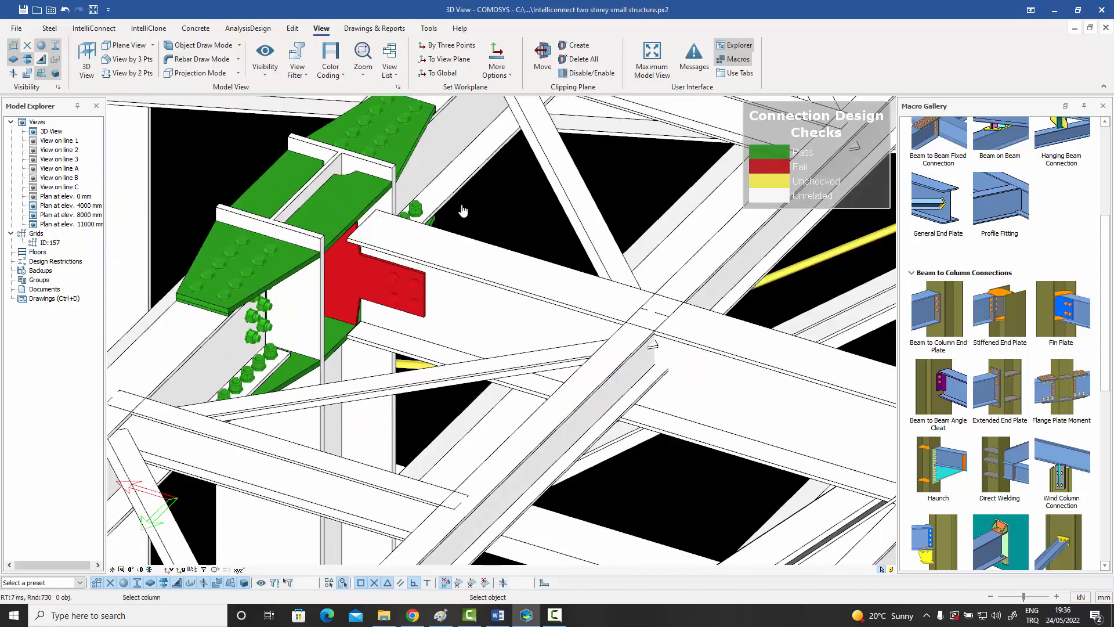
scroll(480, 218, down, 5)
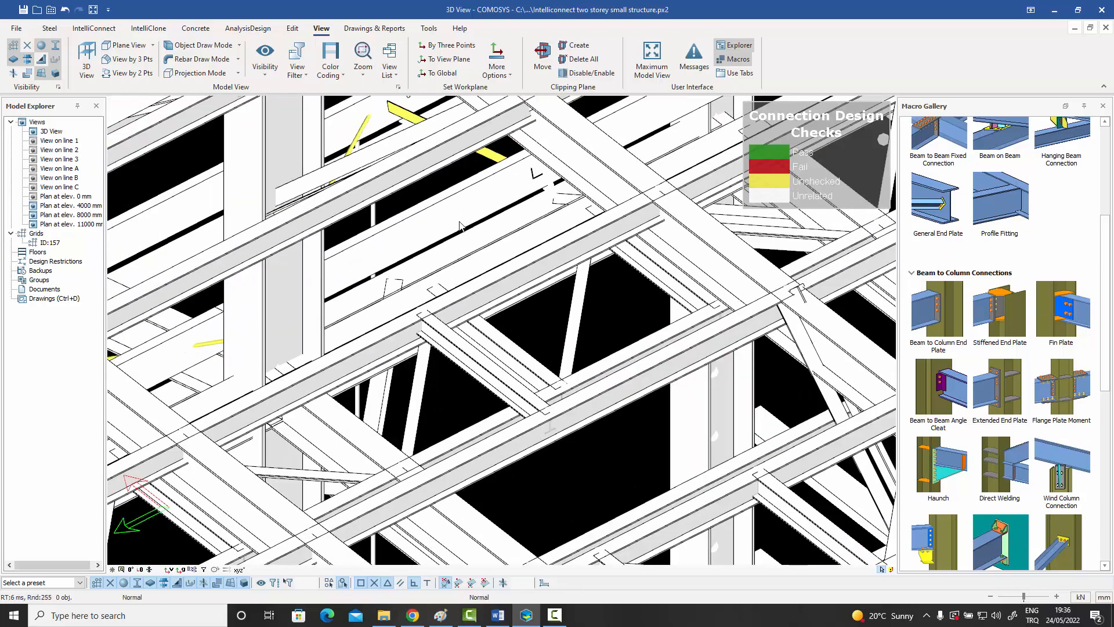
scroll(455, 224, down, 5)
middle_drag(418, 209, 444, 261)
scroll(453, 186, up, 5)
scroll(453, 192, up, 3)
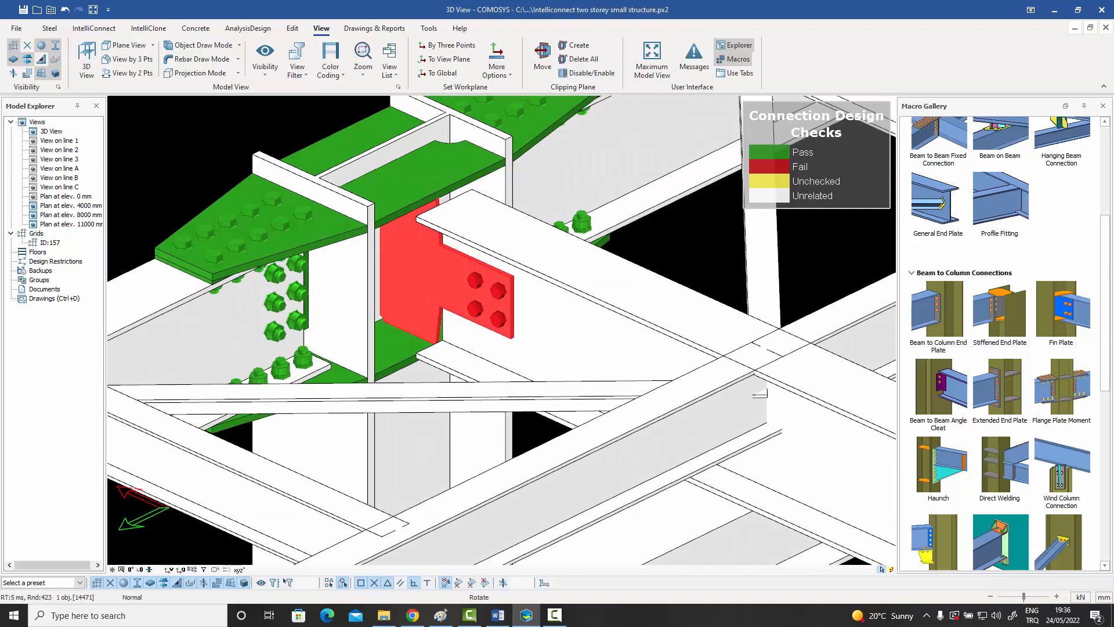
right_click(430, 278)
mouse_move(522, 534)
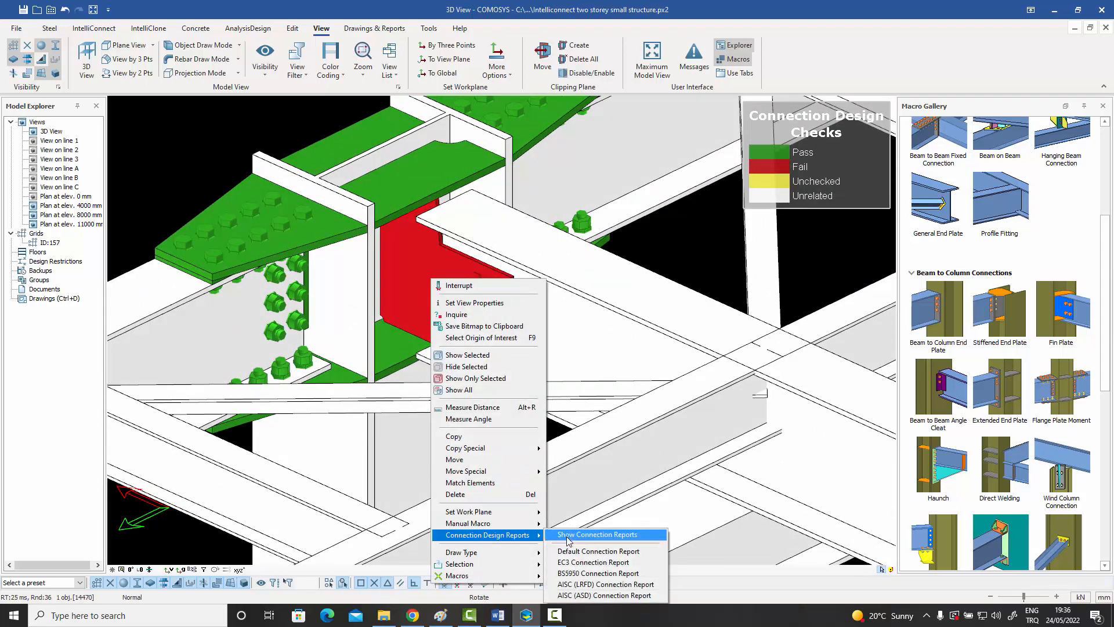
click(569, 535)
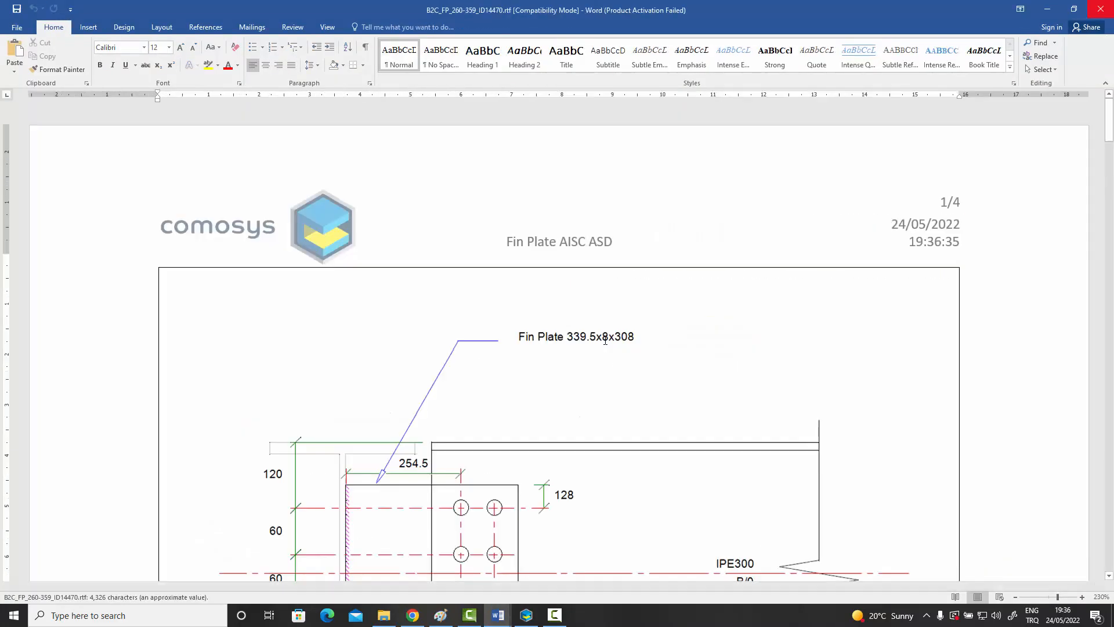
Examine the drawing and the geometry, weld, bolt and plate checks in the fin plate report, then close it and return to the model.
scroll(587, 338, down, 20)
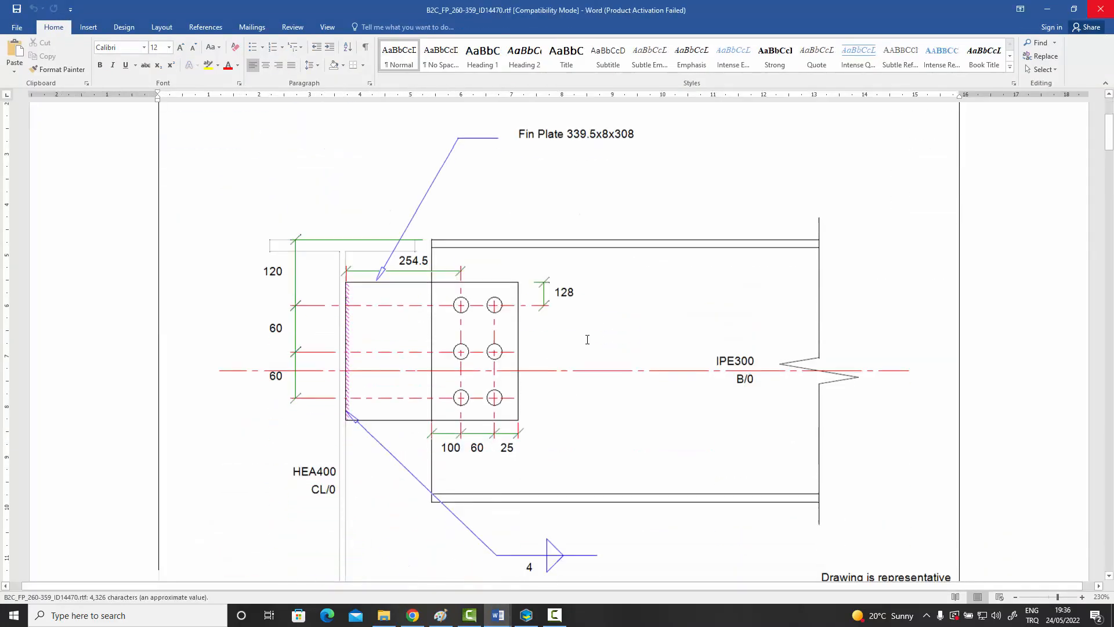
scroll(1014, 293, down, 10)
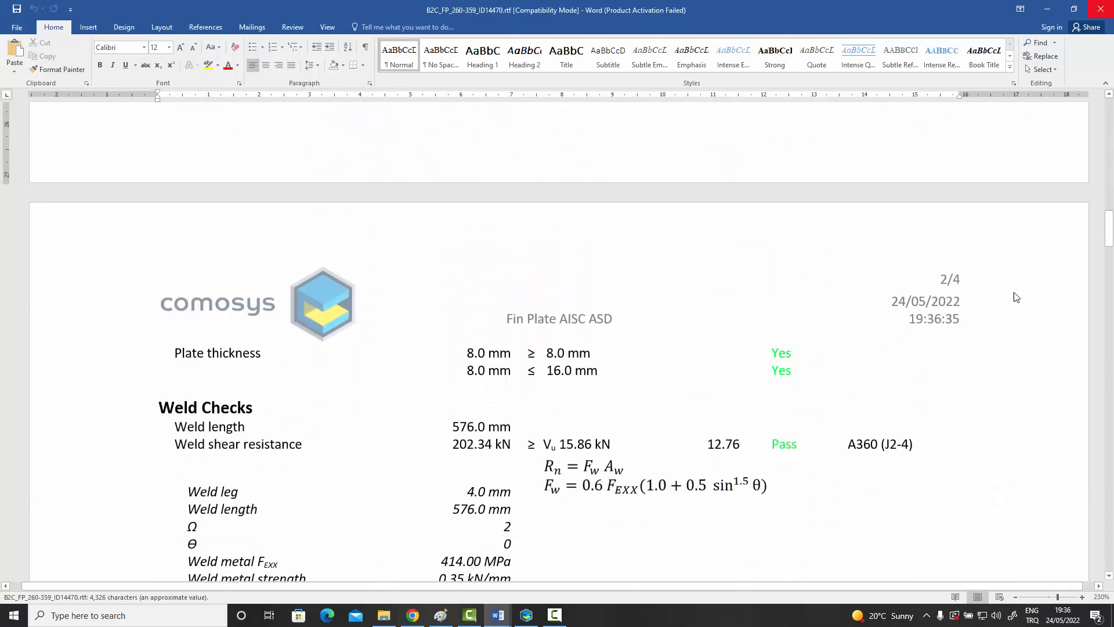
scroll(870, 267, up, 6)
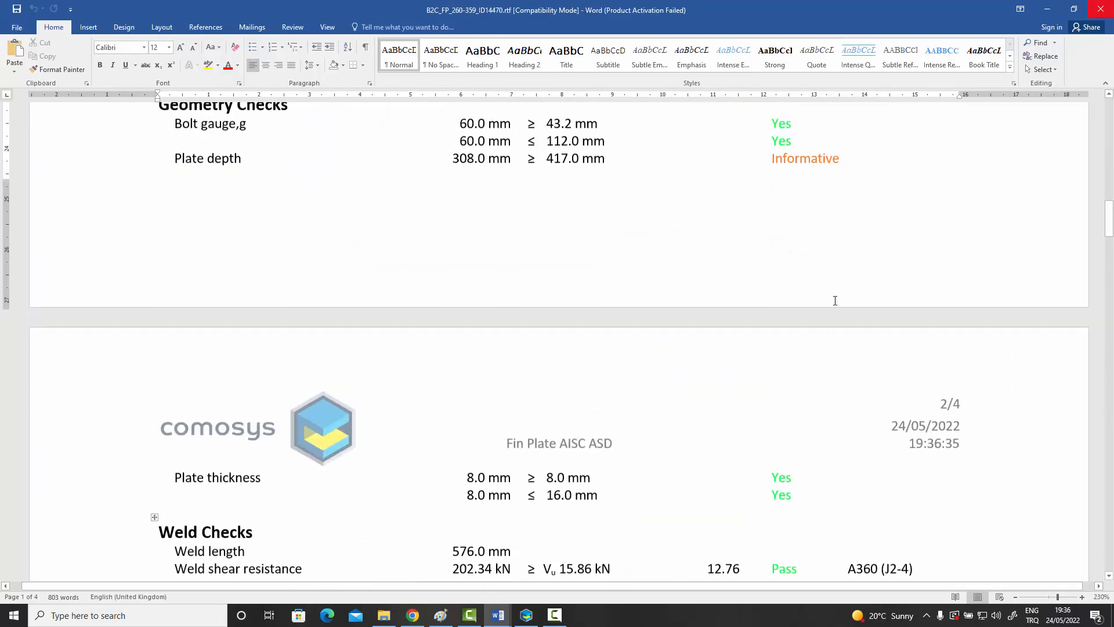
scroll(826, 399, down, 4)
scroll(825, 392, up, 5)
scroll(765, 349, up, 3)
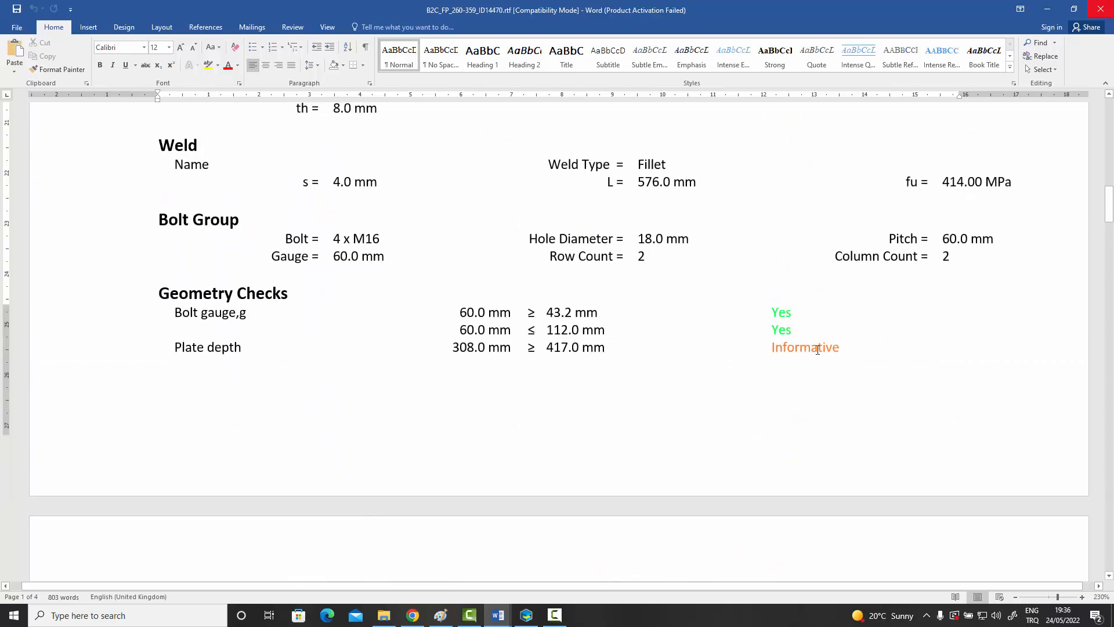
scroll(818, 350, down, 14)
scroll(817, 349, down, 7)
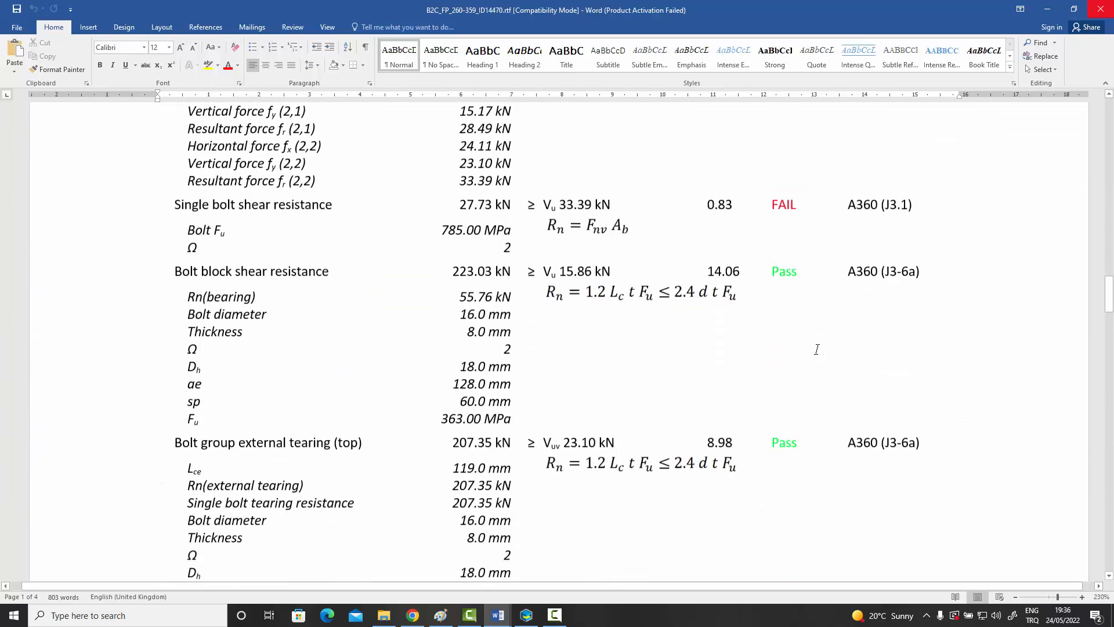
scroll(813, 342, up, 2)
scroll(749, 343, down, 1)
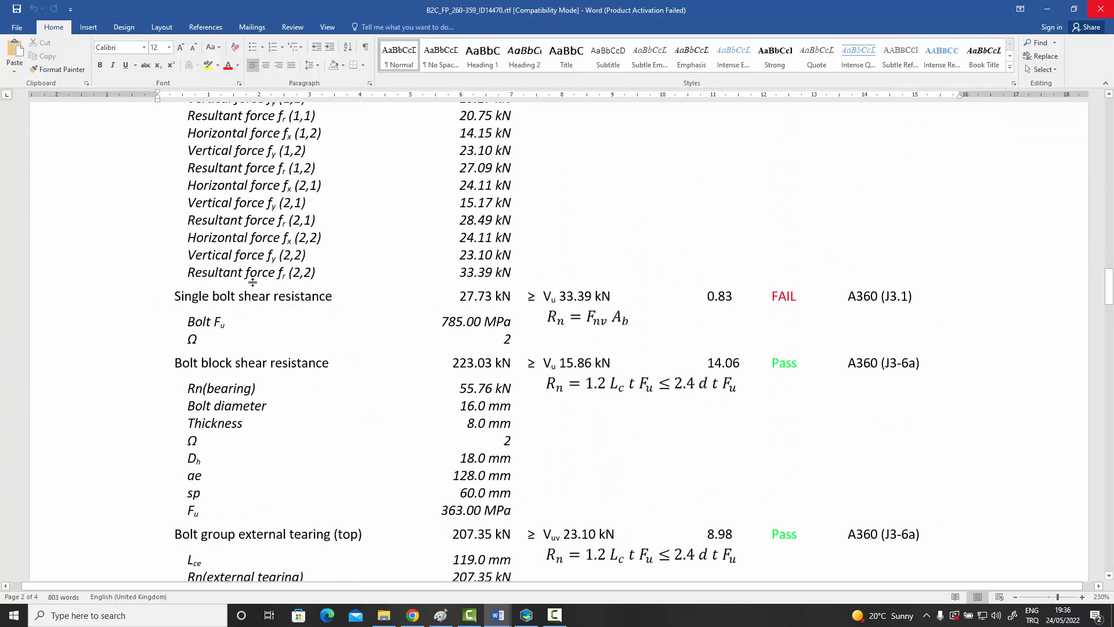
scroll(688, 337, down, 12)
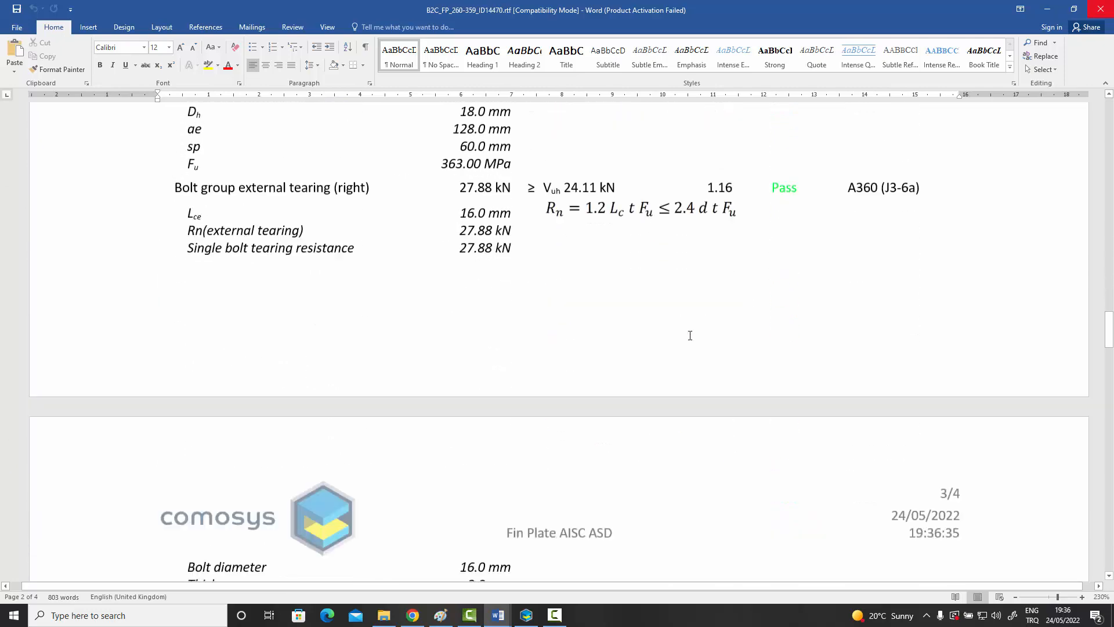
scroll(691, 340, down, 12)
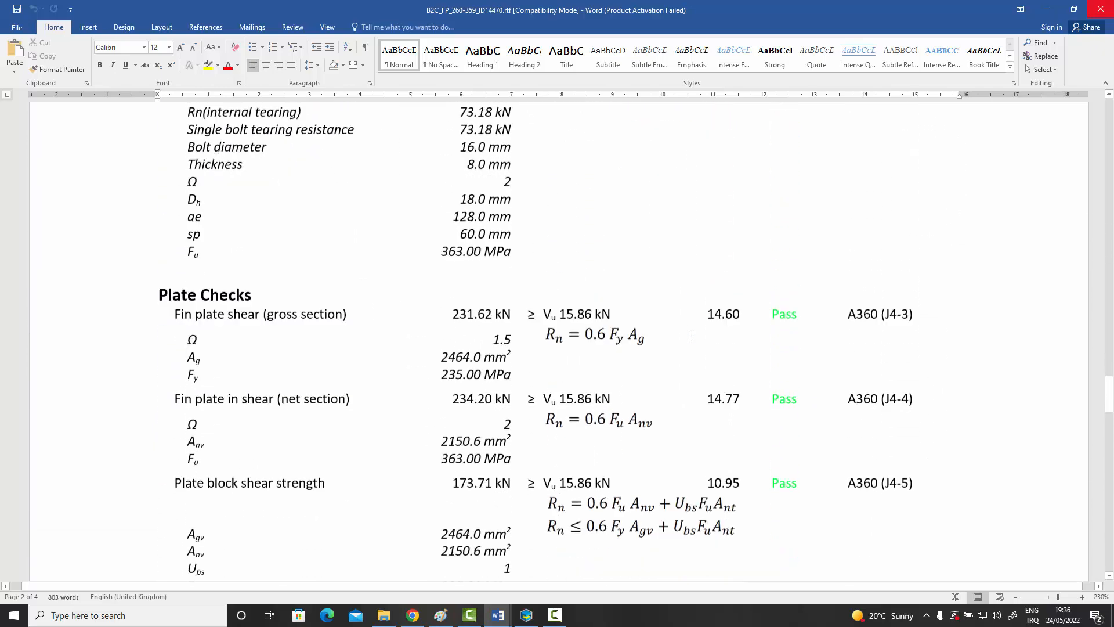
scroll(688, 335, down, 12)
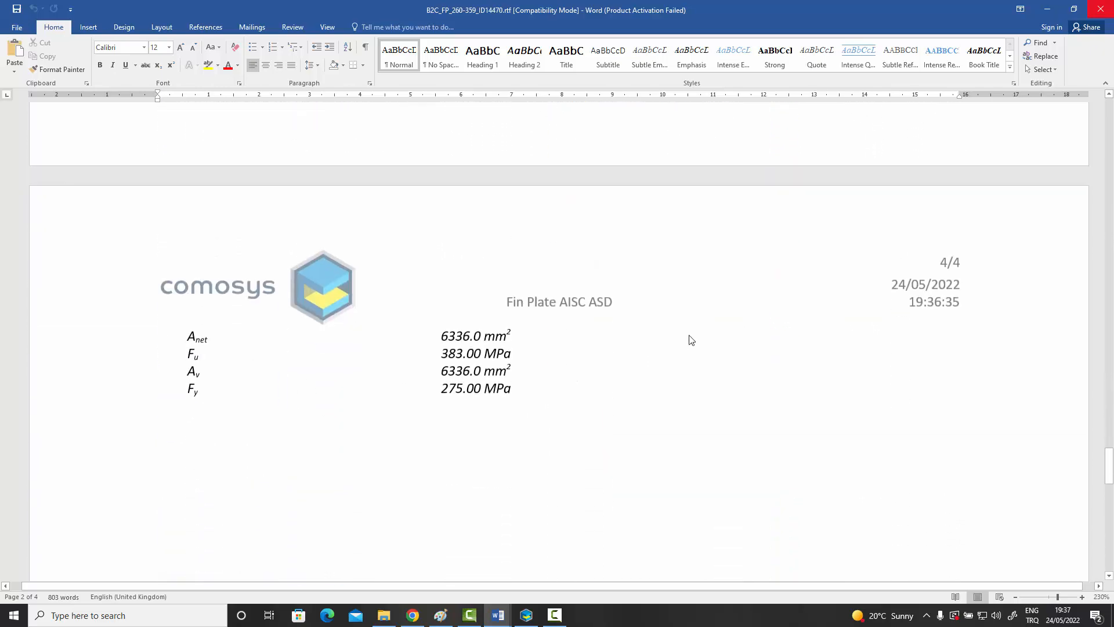
click(1100, 9)
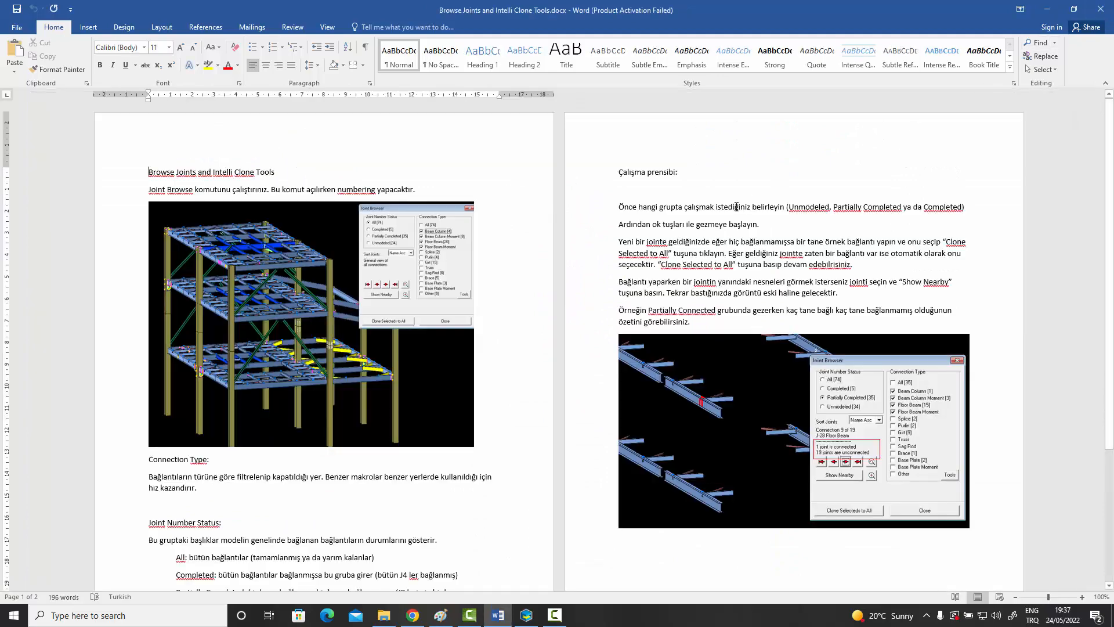
click(1047, 10)
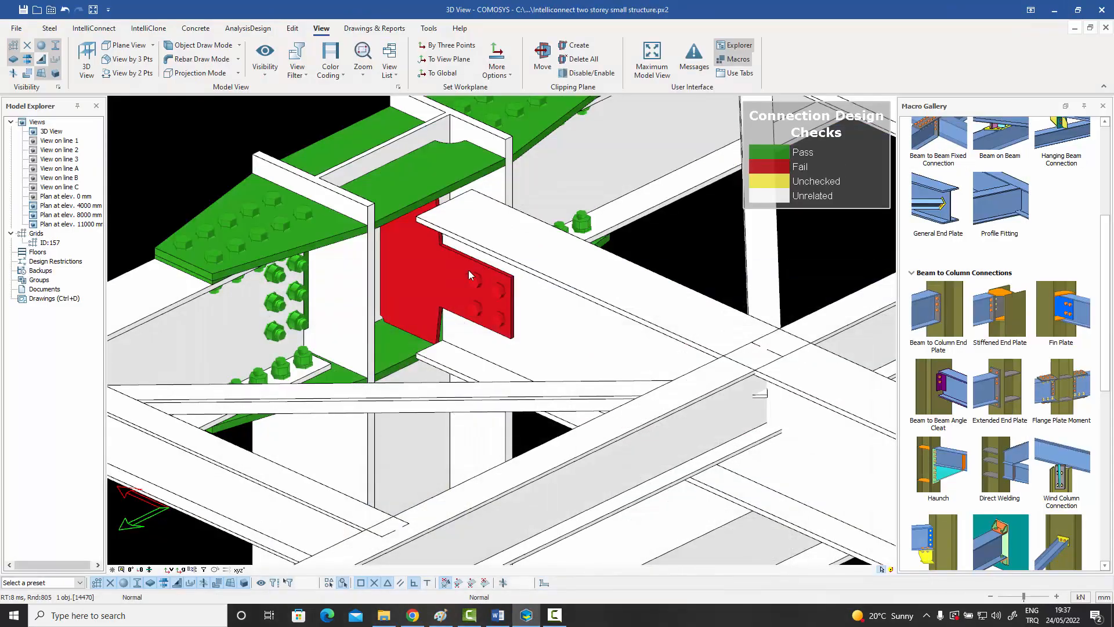
Set the bolt diameter of the fin plate connection between the crossing beam and the column to 20.
double_click(425, 278)
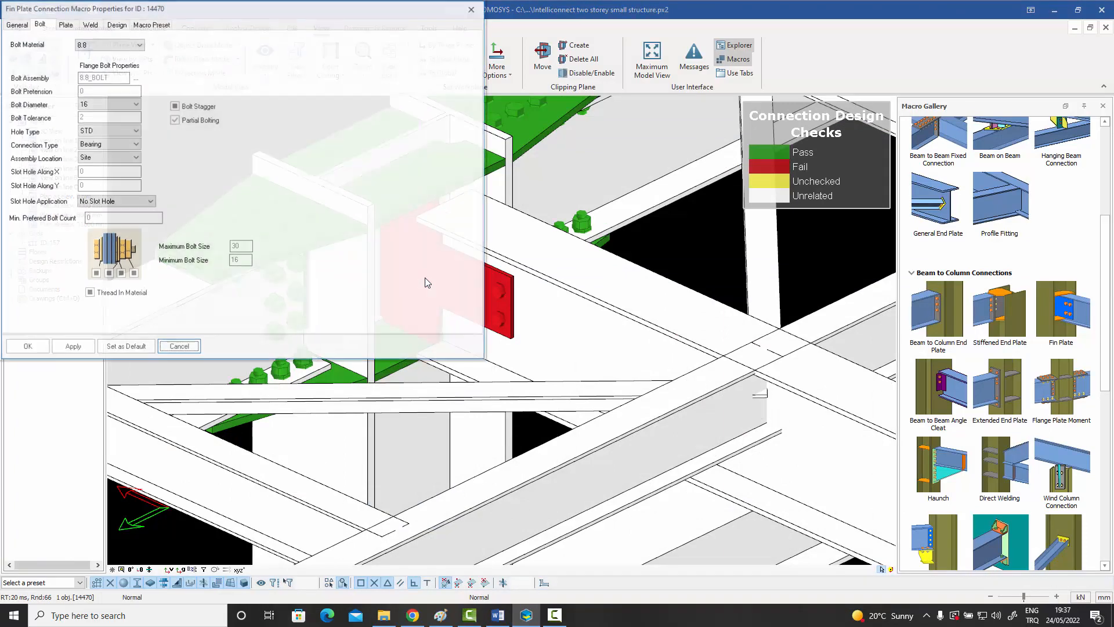
drag(226, 14, 659, 116)
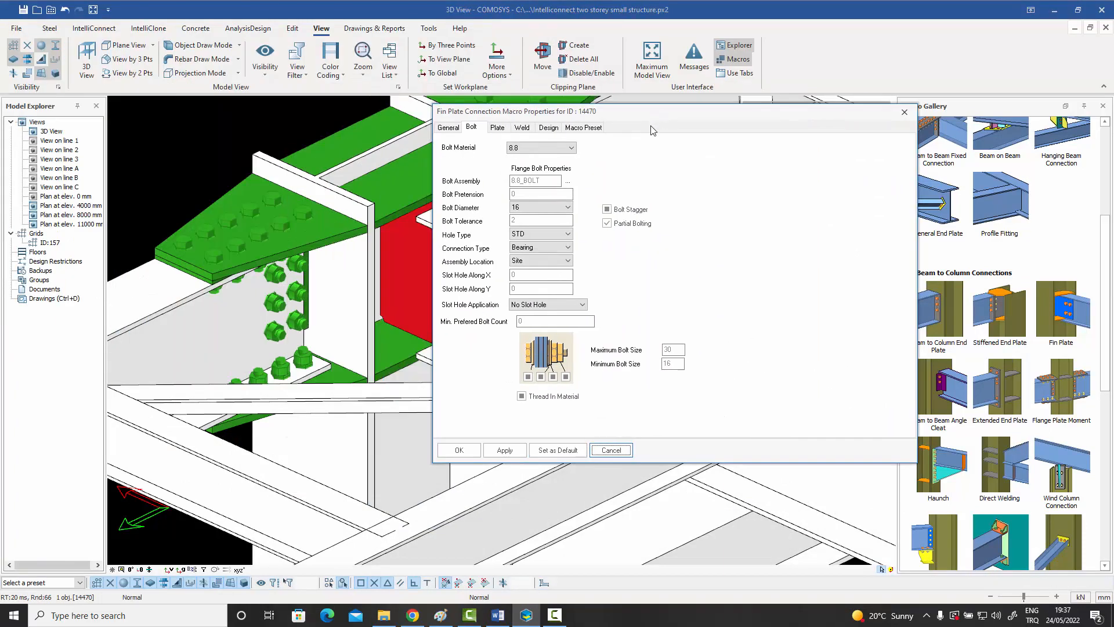
click(566, 207)
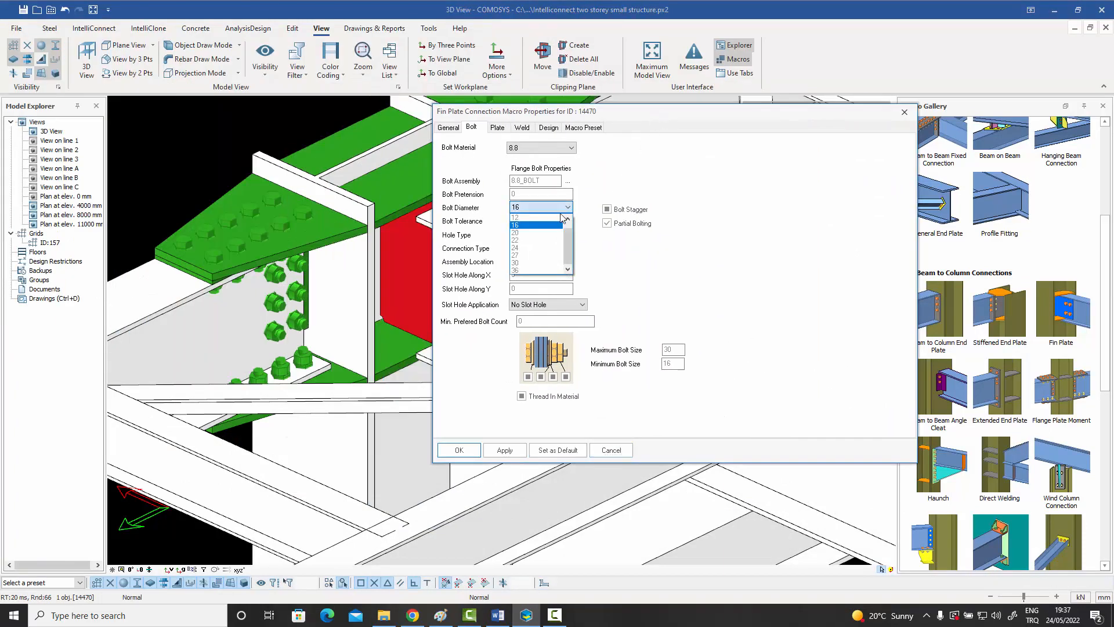
click(534, 232)
click(465, 457)
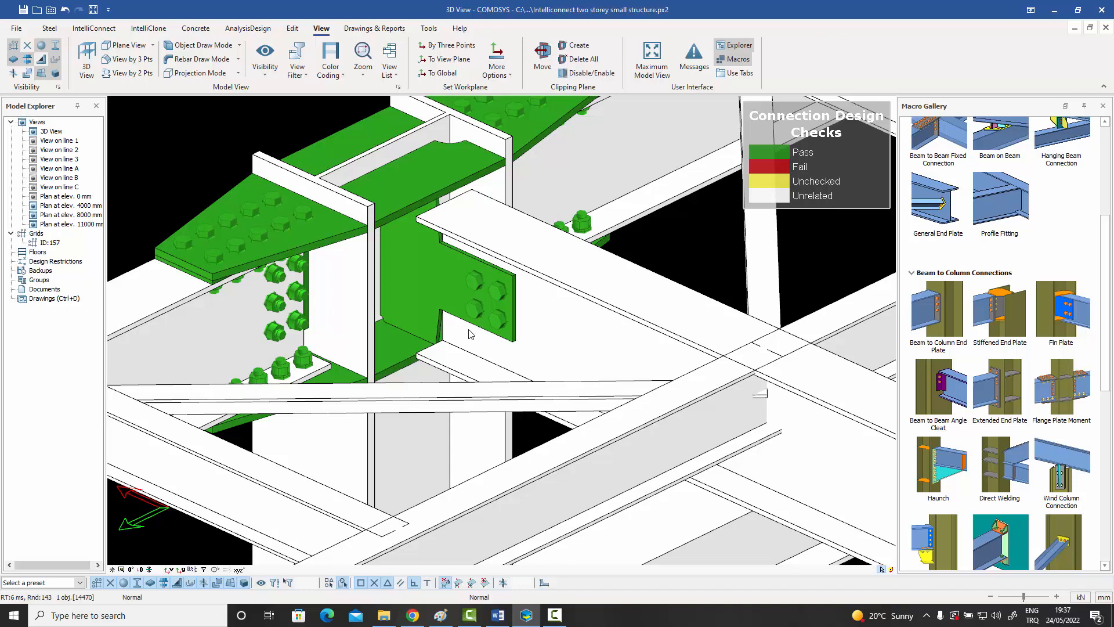
scroll(497, 354, down, 5)
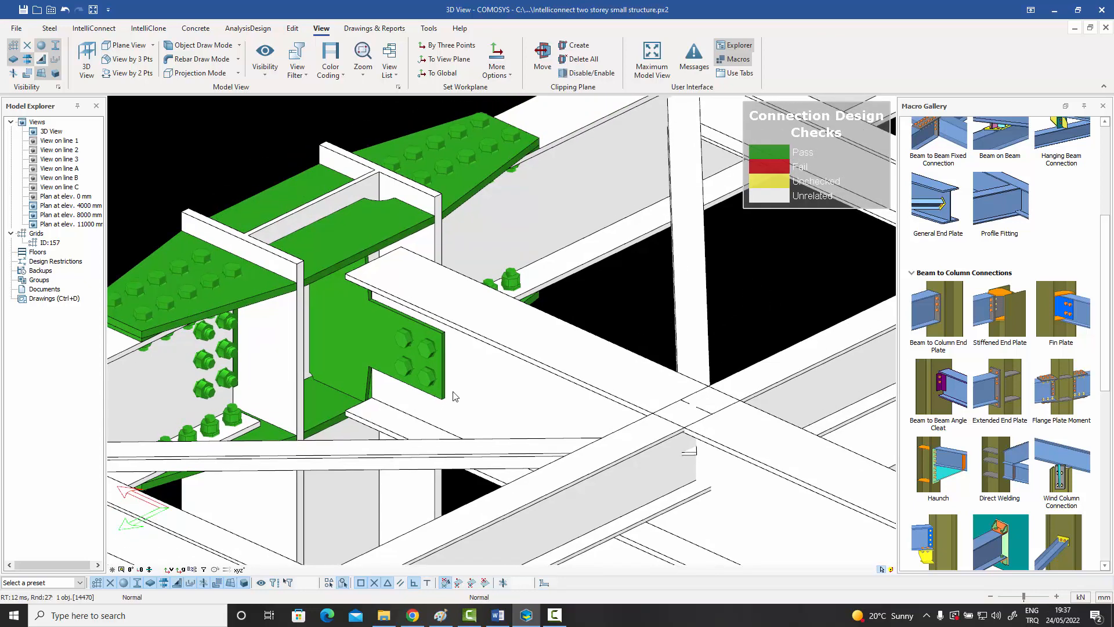
scroll(490, 390, down, 5)
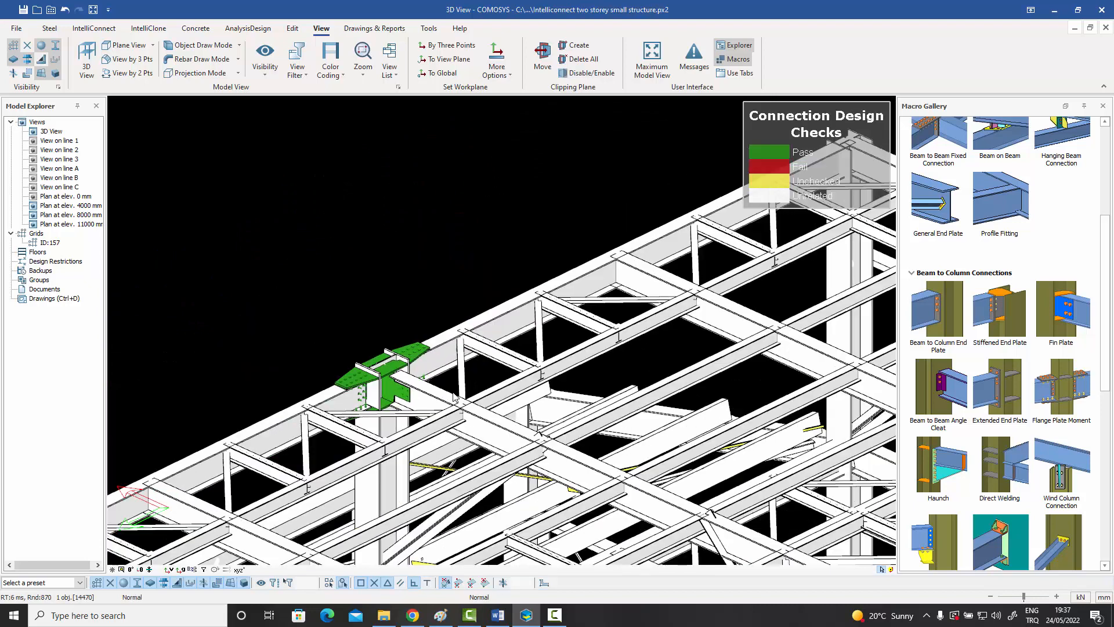
middle_drag(425, 412, 378, 383)
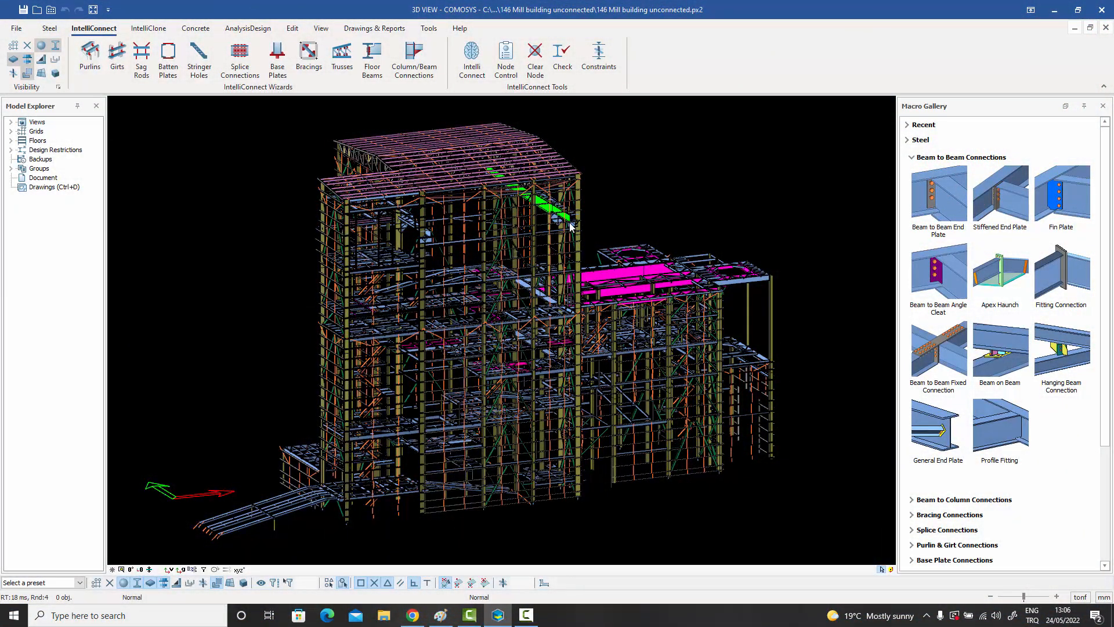
Examine the overall structure of the unconnected mill building model from several sides, including its floors, columns, bracing and roof.
middle_drag(569, 270, 530, 265)
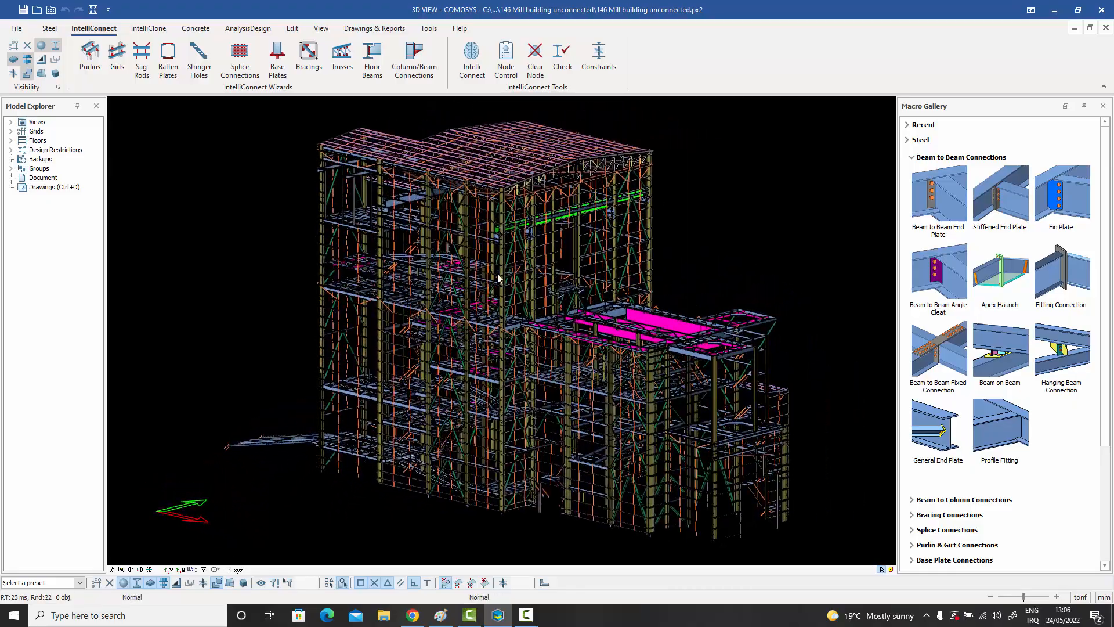
scroll(498, 278, up, 5)
scroll(498, 277, down, 5)
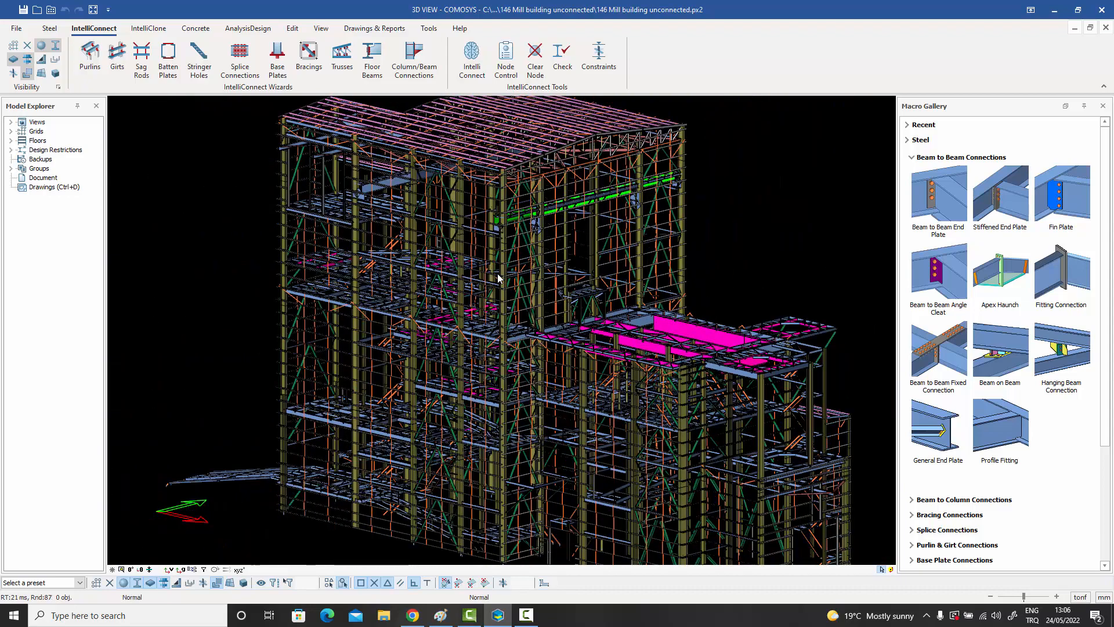
scroll(498, 277, up, 2)
scroll(497, 266, down, 2)
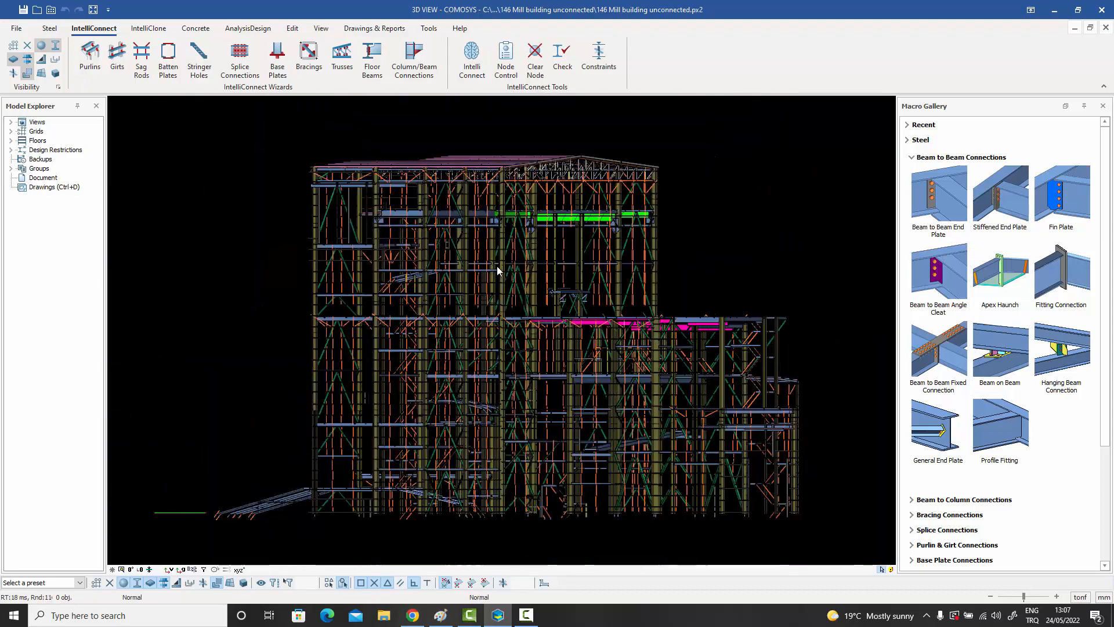
middle_drag(495, 267, 449, 233)
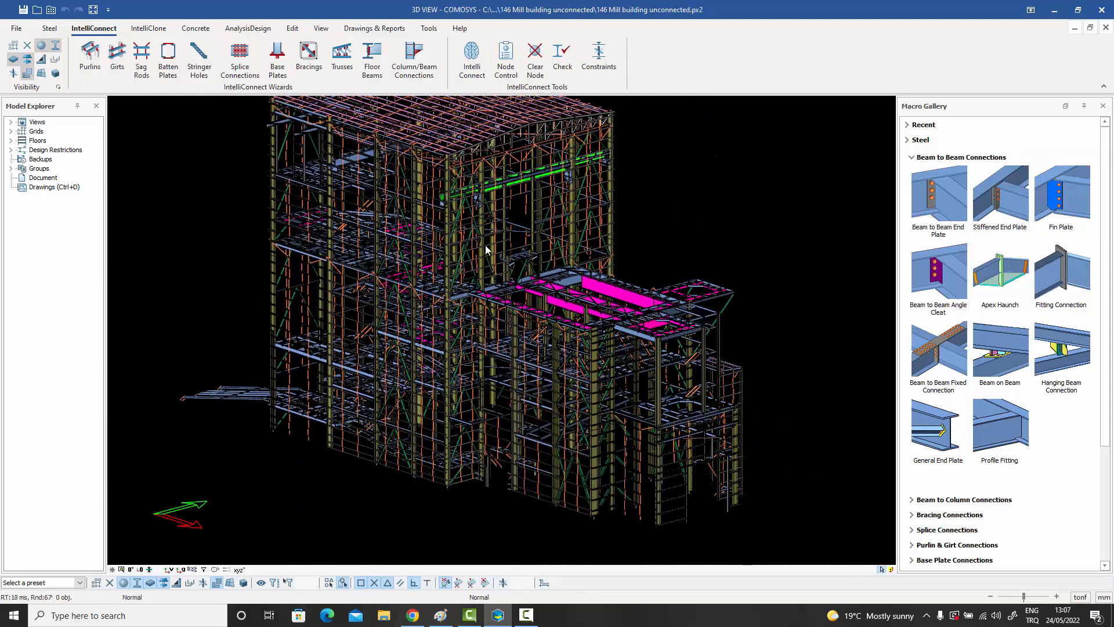
middle_drag(620, 369, 561, 335)
middle_drag(506, 312, 510, 356)
scroll(561, 343, up, 3)
scroll(560, 342, down, 2)
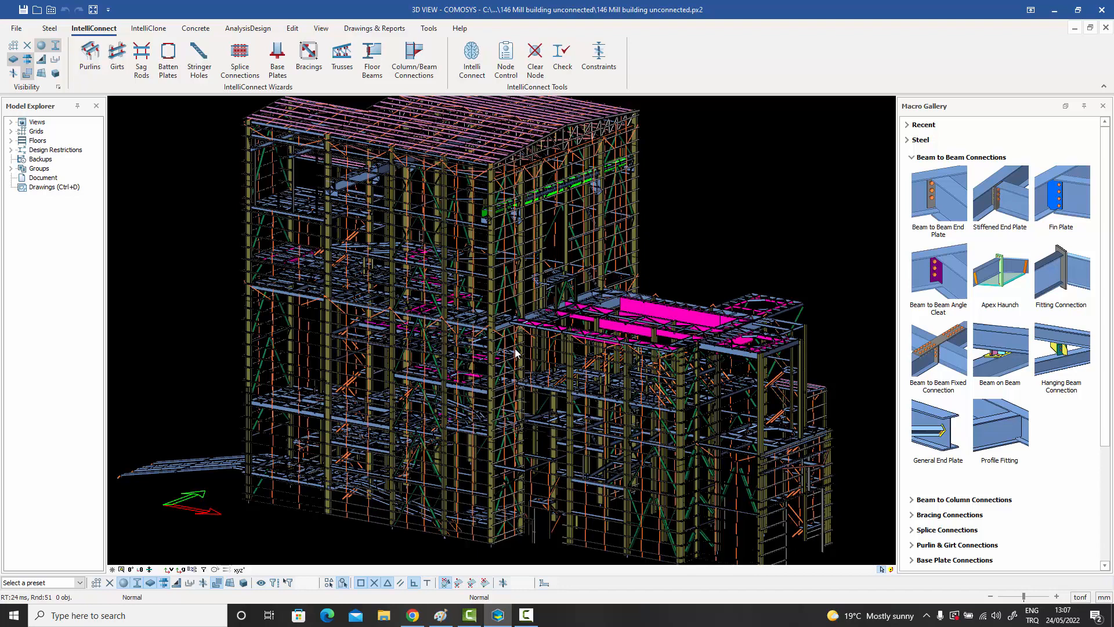
middle_drag(519, 349, 506, 350)
scroll(506, 349, down, 2)
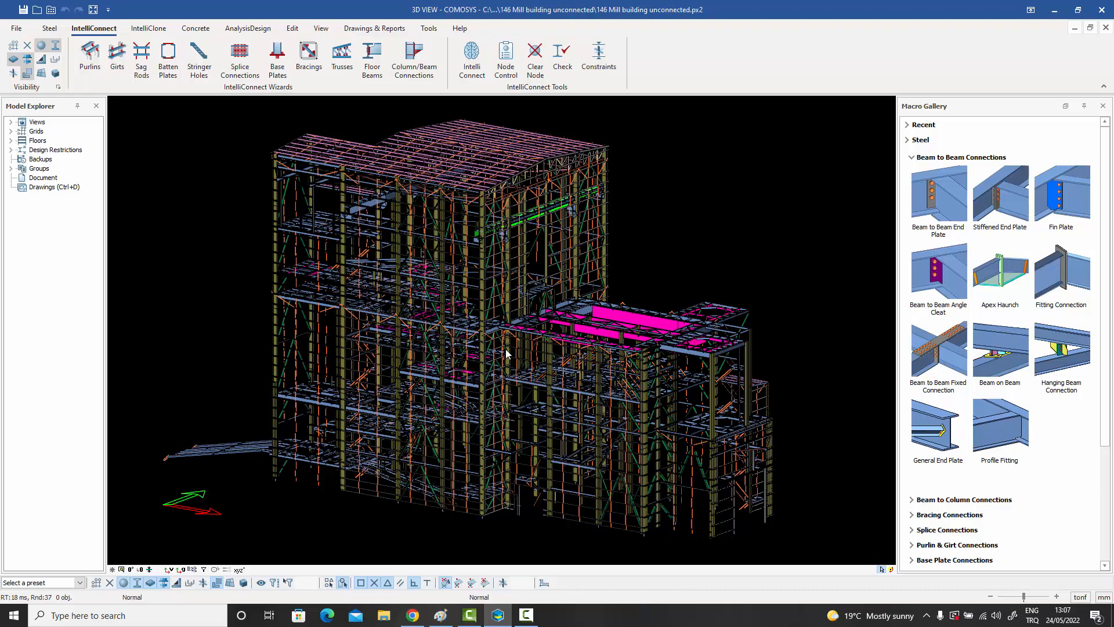
scroll(480, 320, up, 3)
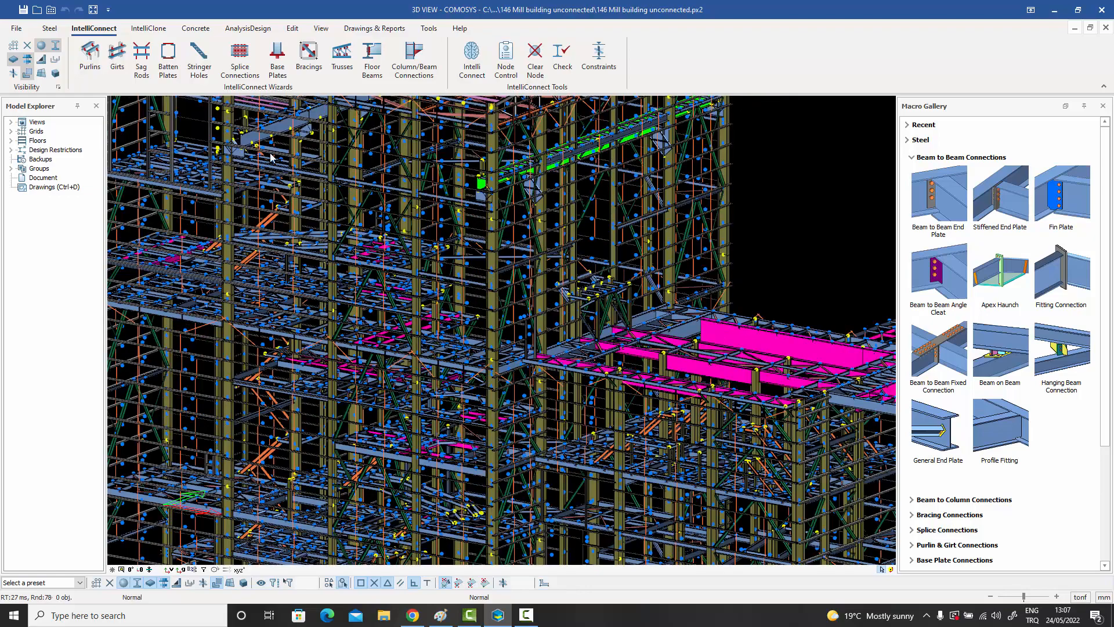
scroll(343, 231, down, 3)
middle_drag(406, 276, 558, 305)
scroll(454, 290, up, 3)
scroll(464, 290, down, 2)
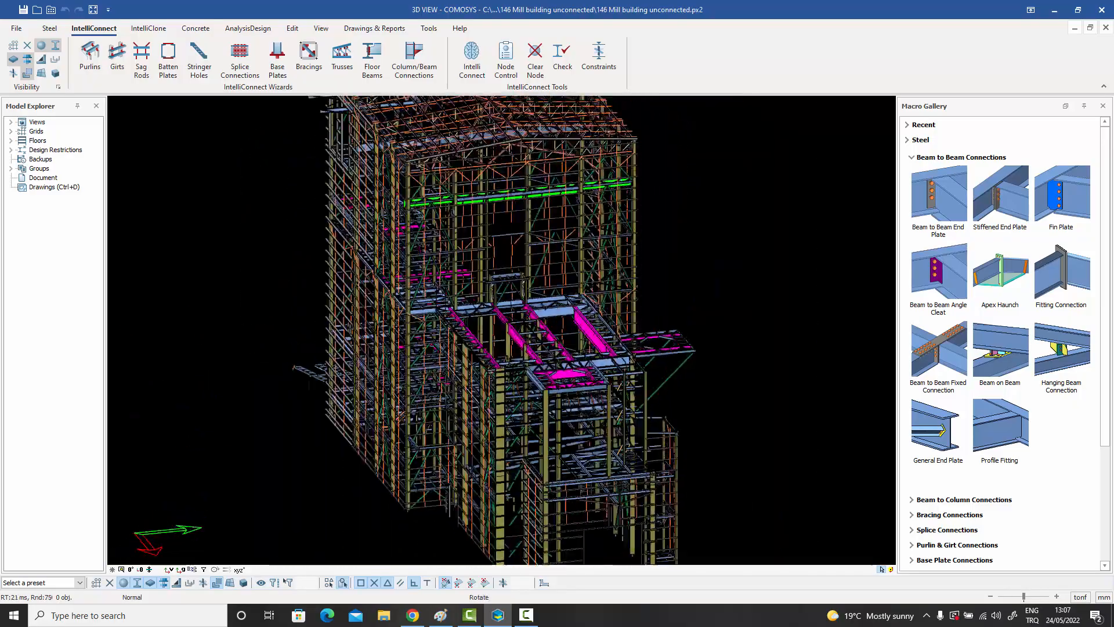
middle_drag(481, 295, 544, 319)
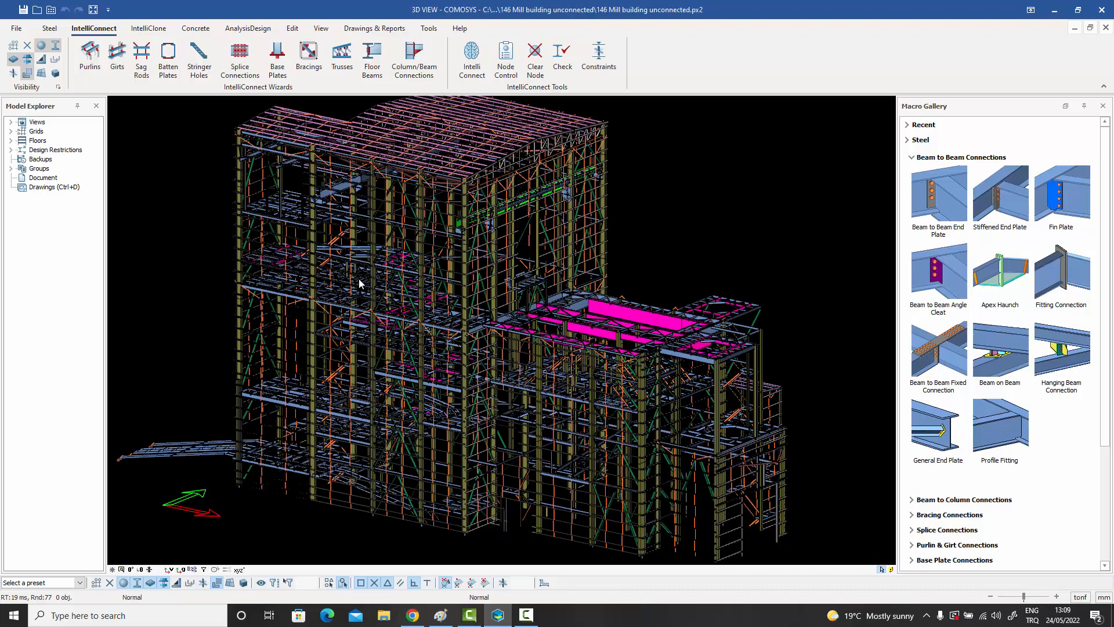
Inspect the general properties of the joint on the corner column and of the neighbouring joint on the floor's edge beam, leaving both unchanged.
scroll(360, 282, up, 5)
scroll(402, 285, up, 6)
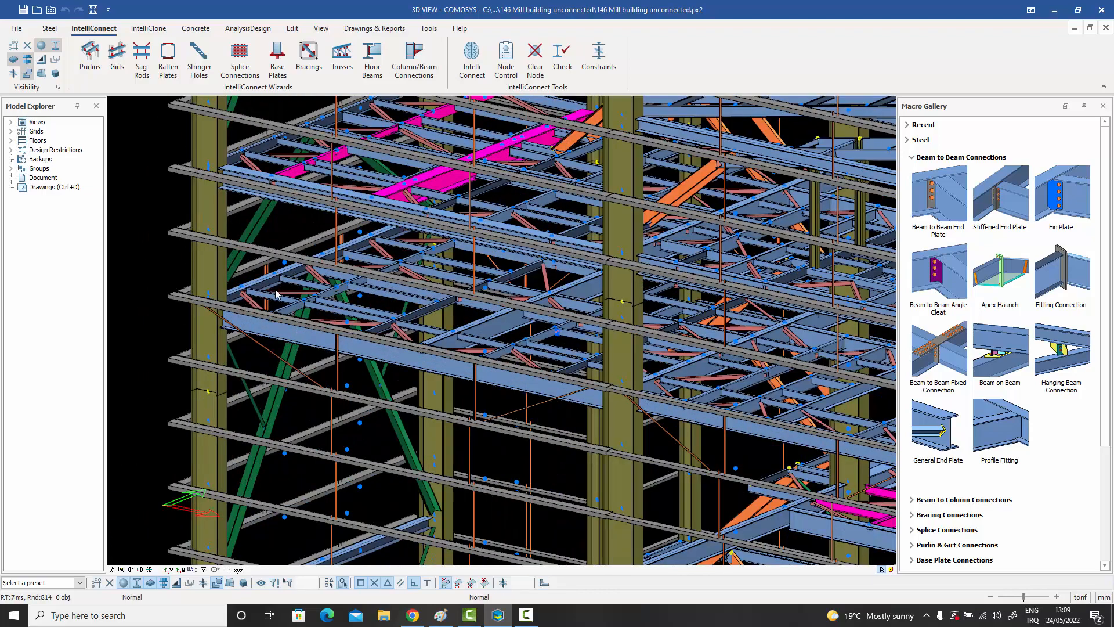
scroll(401, 286, up, 2)
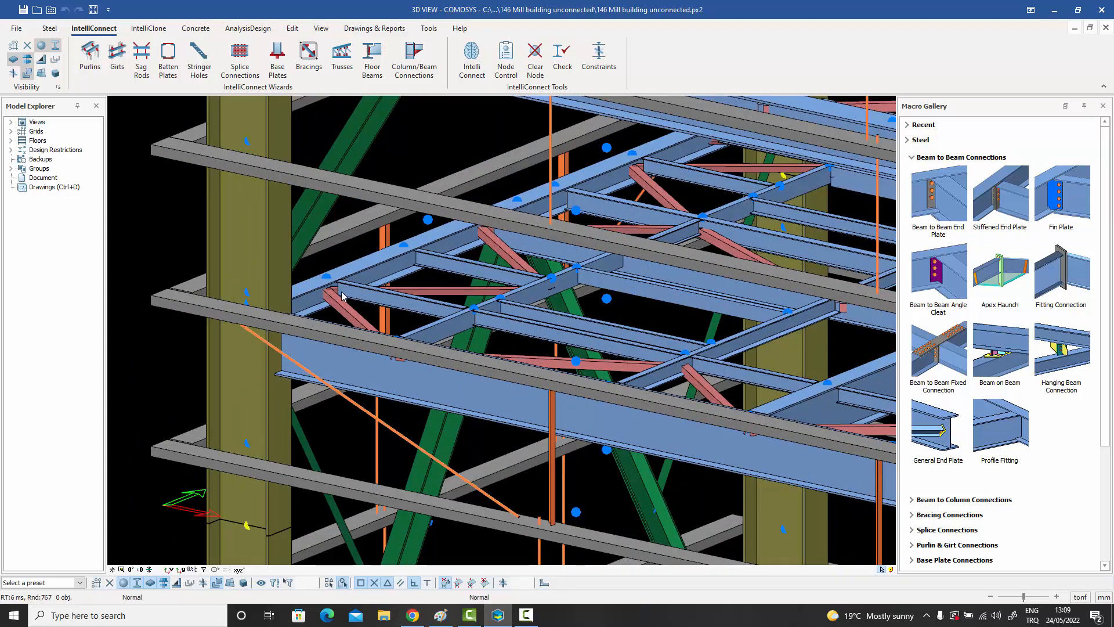
click(248, 294)
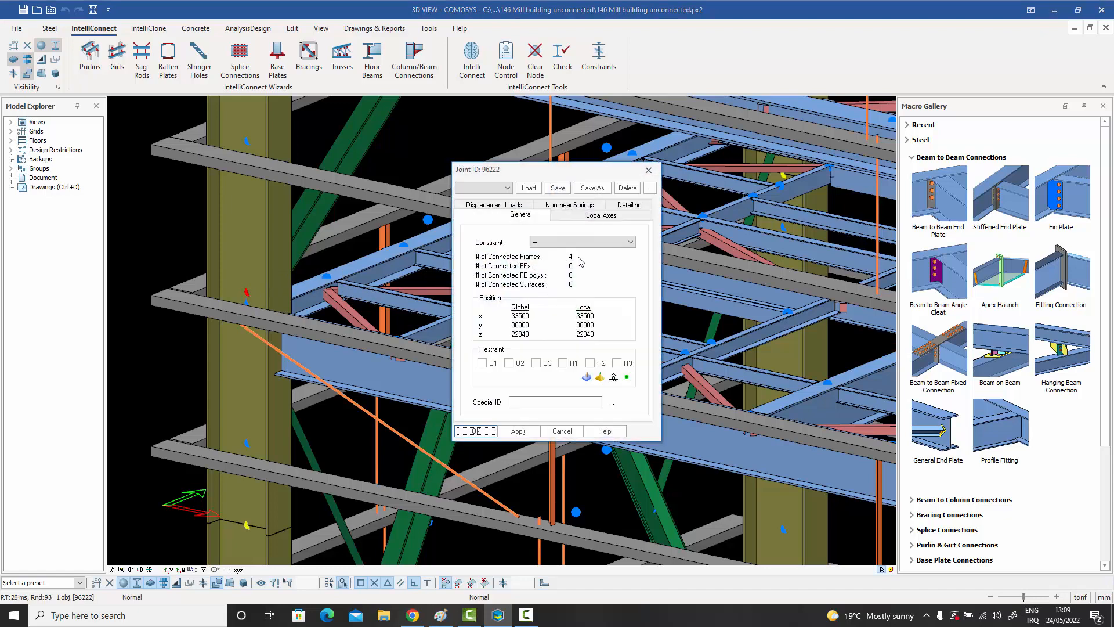
click(649, 171)
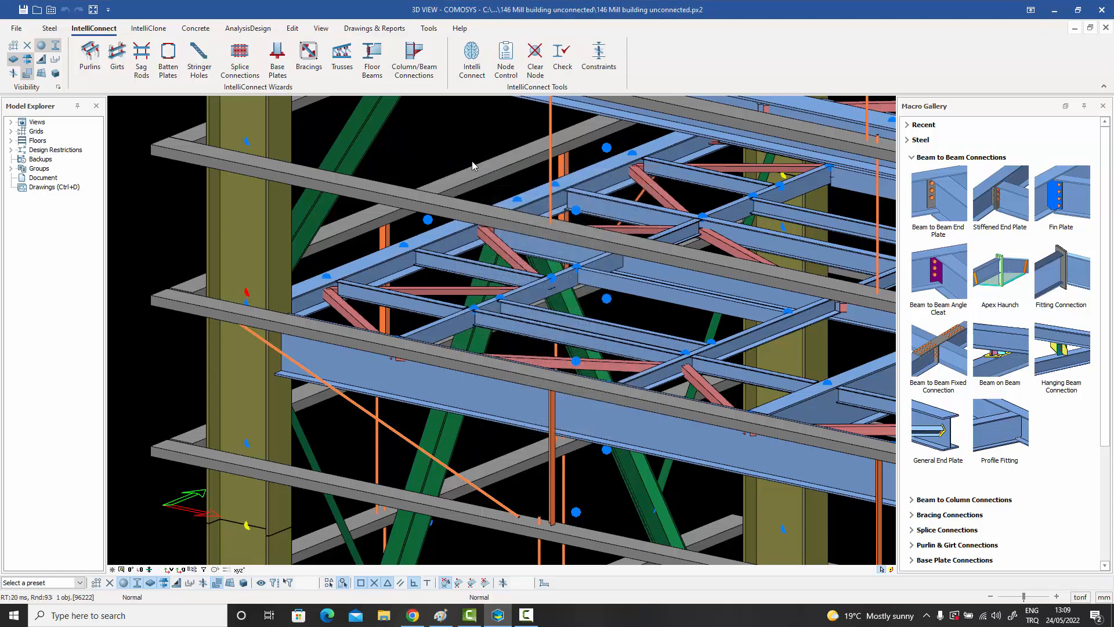
click(404, 246)
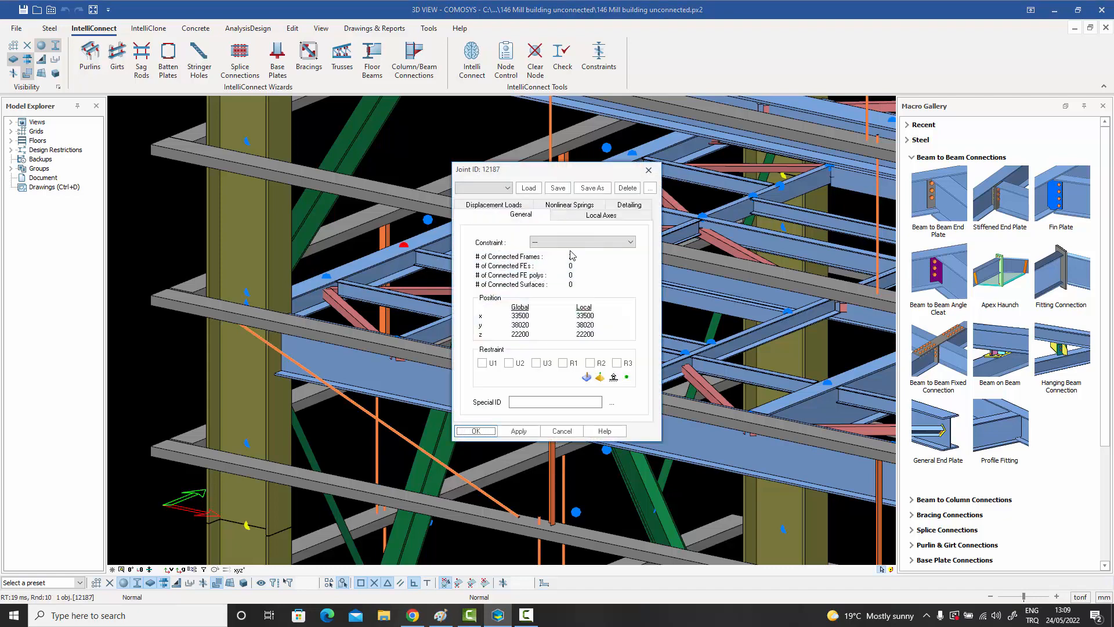
click(649, 170)
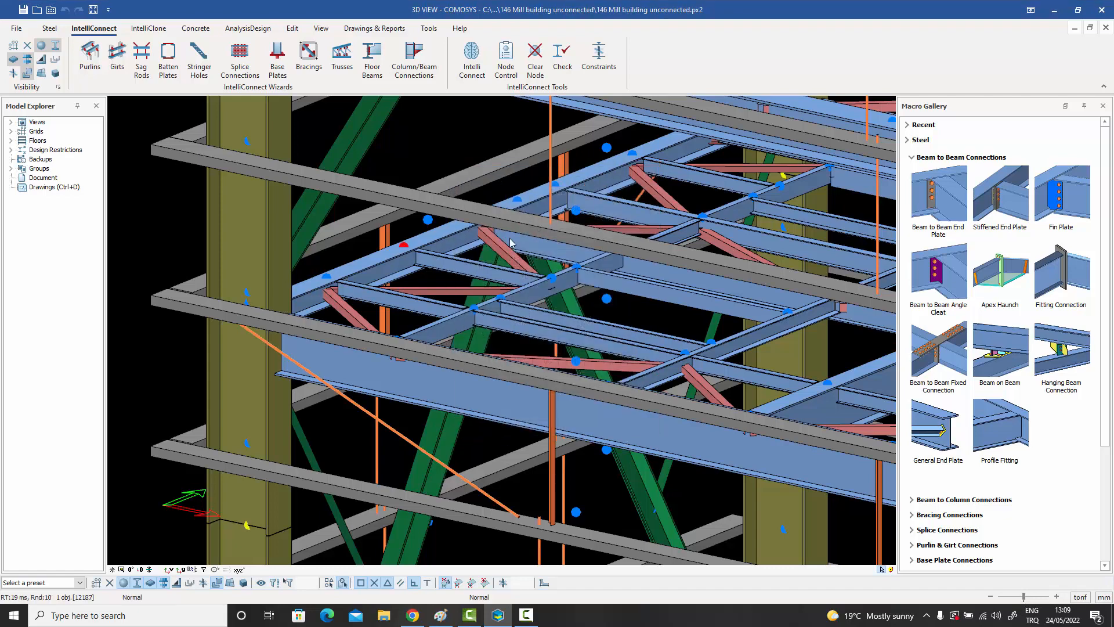
Highlight the floor's edge beam at the corner column and review the column joint's general properties again.
click(390, 266)
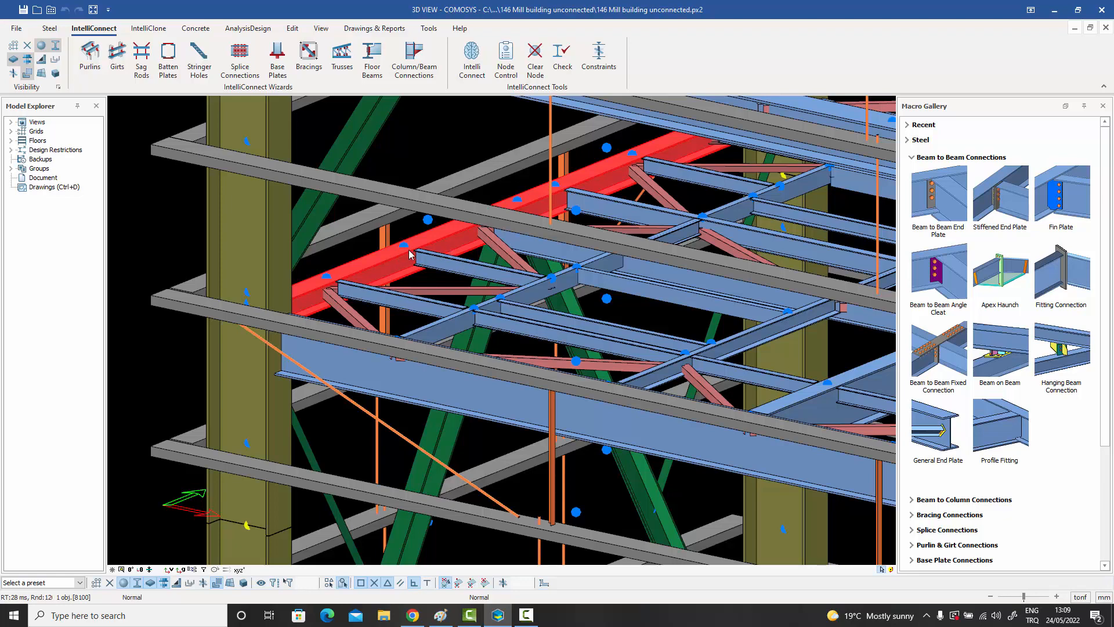
click(247, 293)
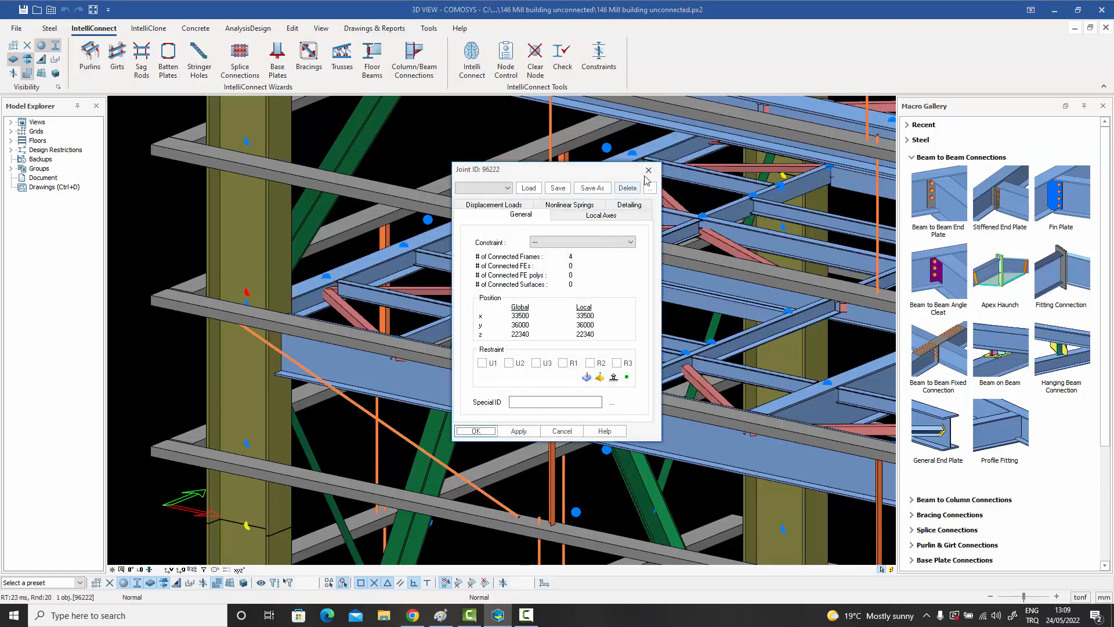
click(647, 171)
scroll(430, 195, down, 5)
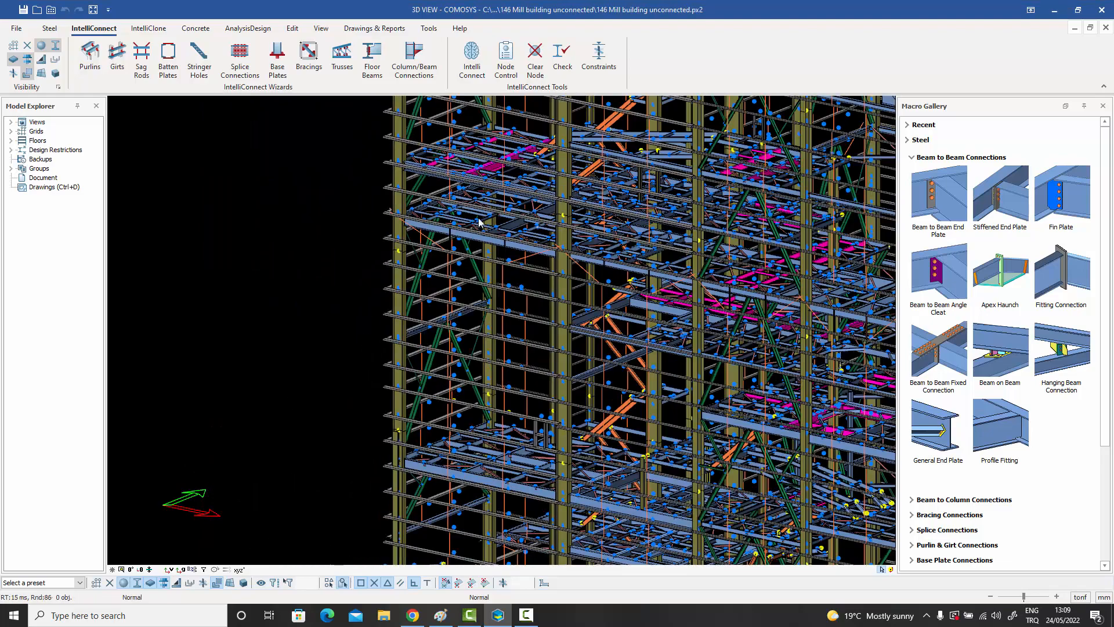
scroll(384, 275, down, 5)
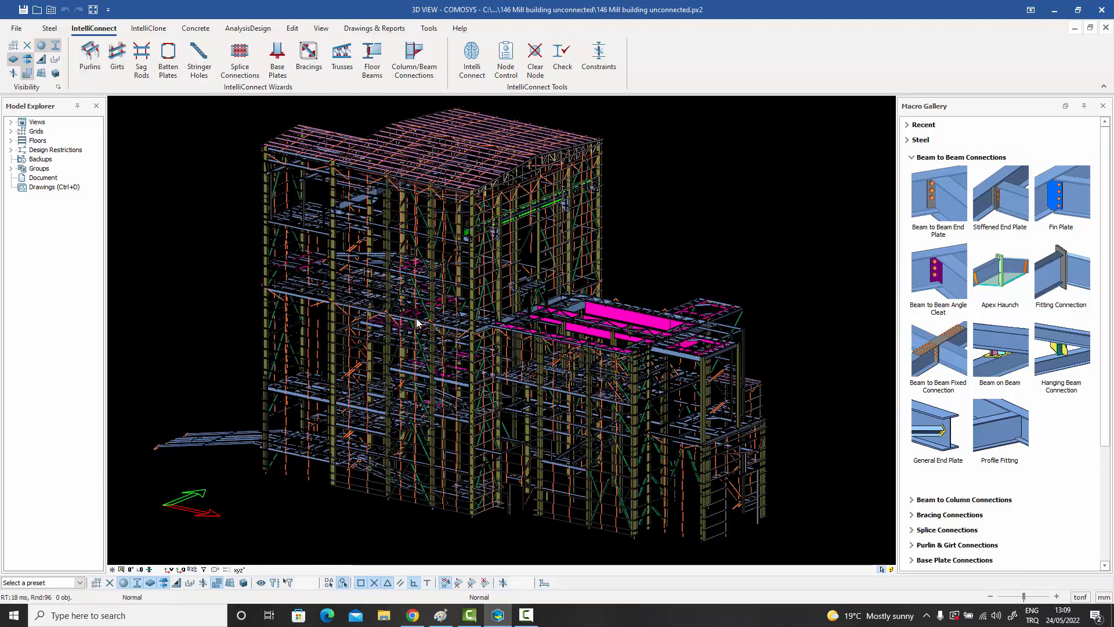
middle_drag(416, 319, 440, 320)
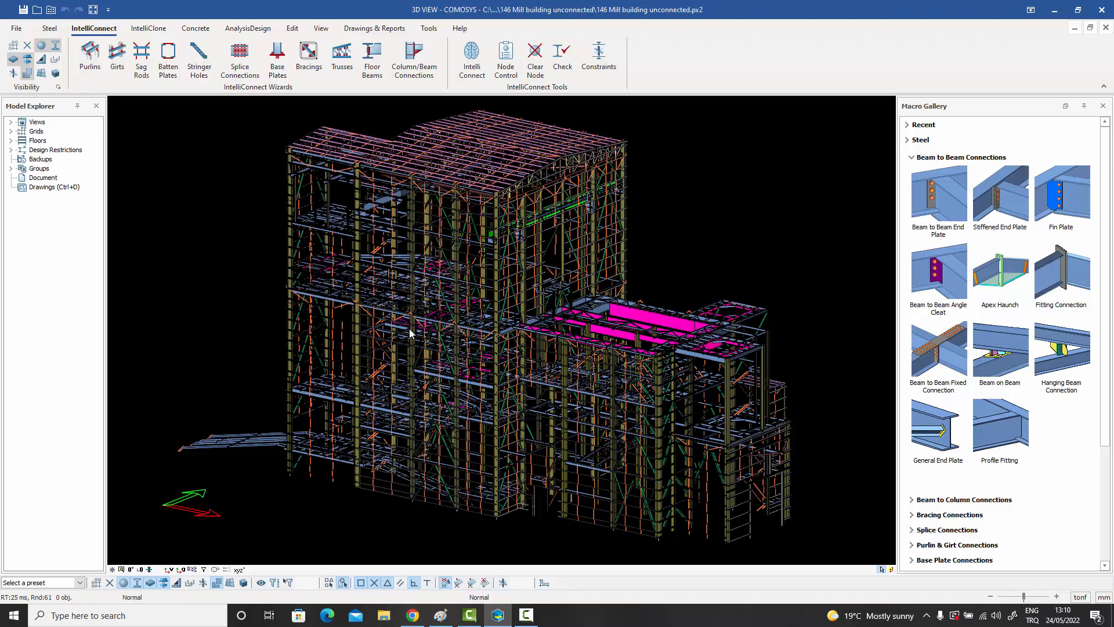
Highlight a joint on the lower floor's edge beam and, one by one, the beams and diagonal braces meeting there.
scroll(335, 308, up, 5)
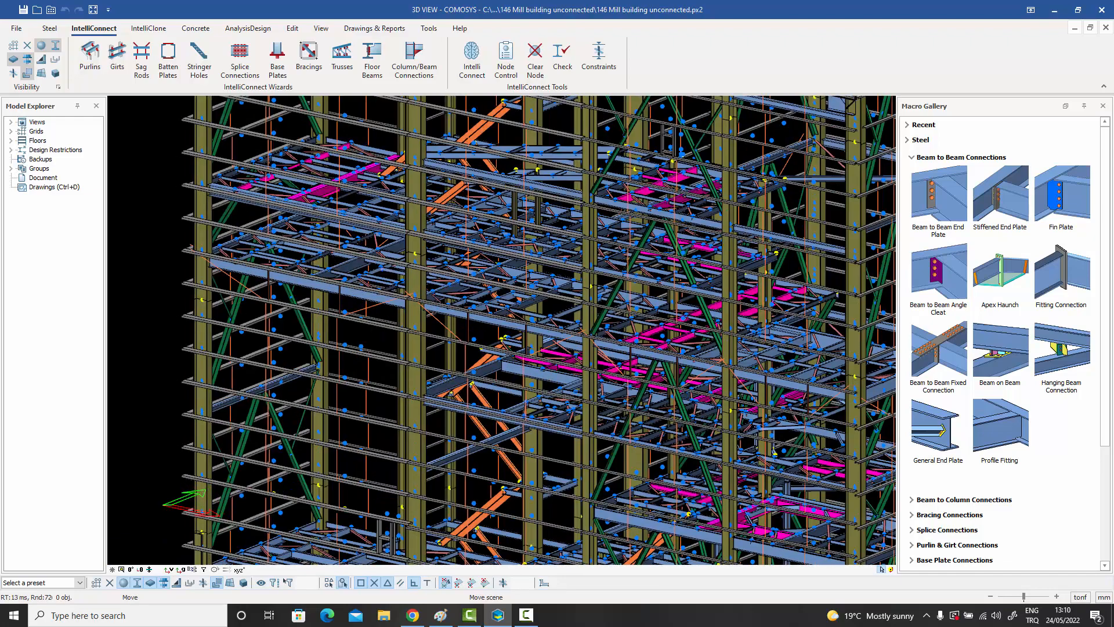
scroll(318, 318, up, 4)
scroll(382, 384, up, 5)
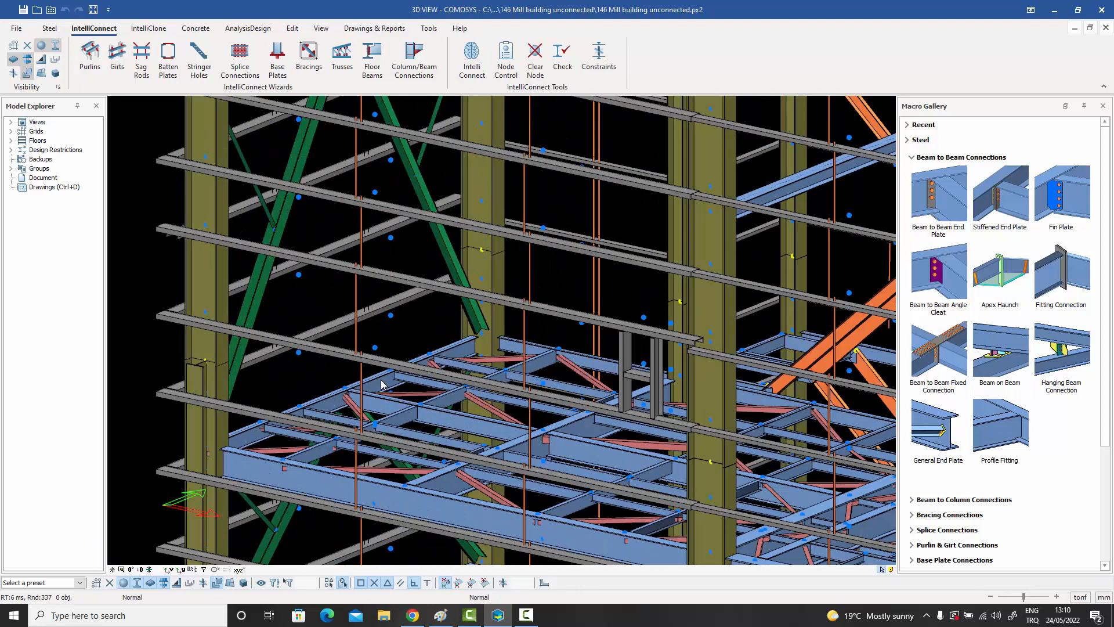
scroll(371, 386, down, 5)
scroll(365, 387, up, 6)
scroll(363, 388, up, 5)
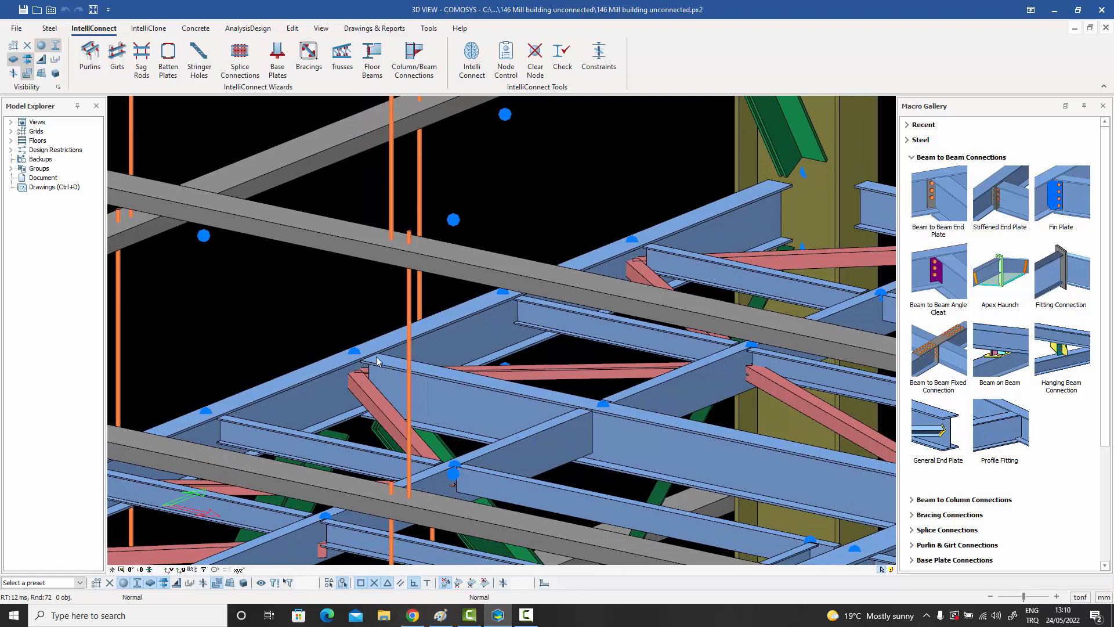
click(355, 351)
middle_drag(387, 363, 347, 320)
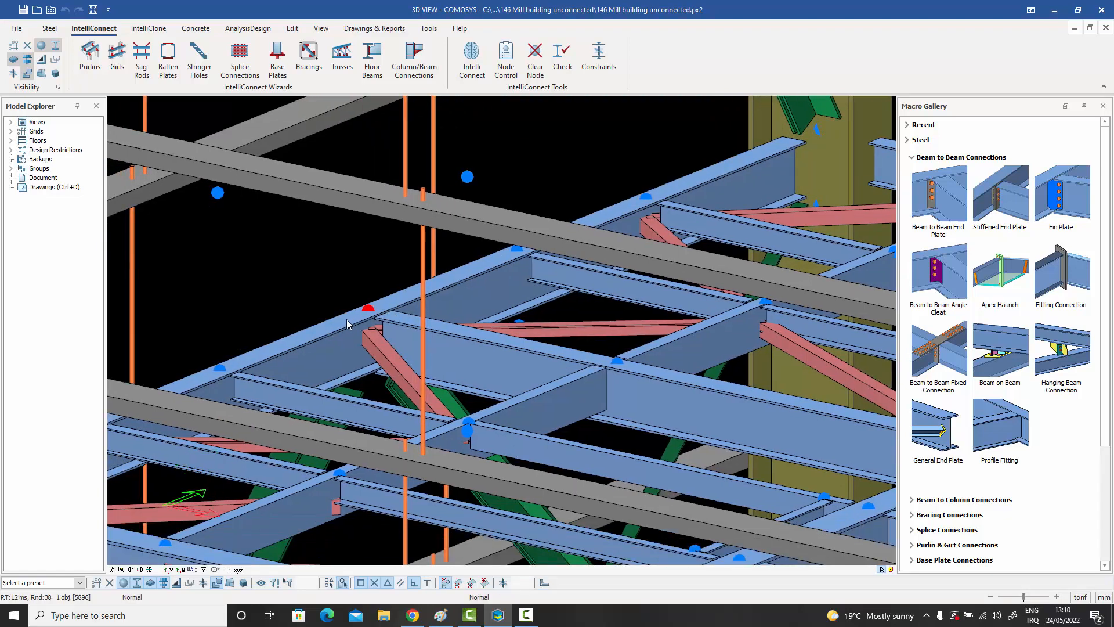
click(421, 333)
click(473, 336)
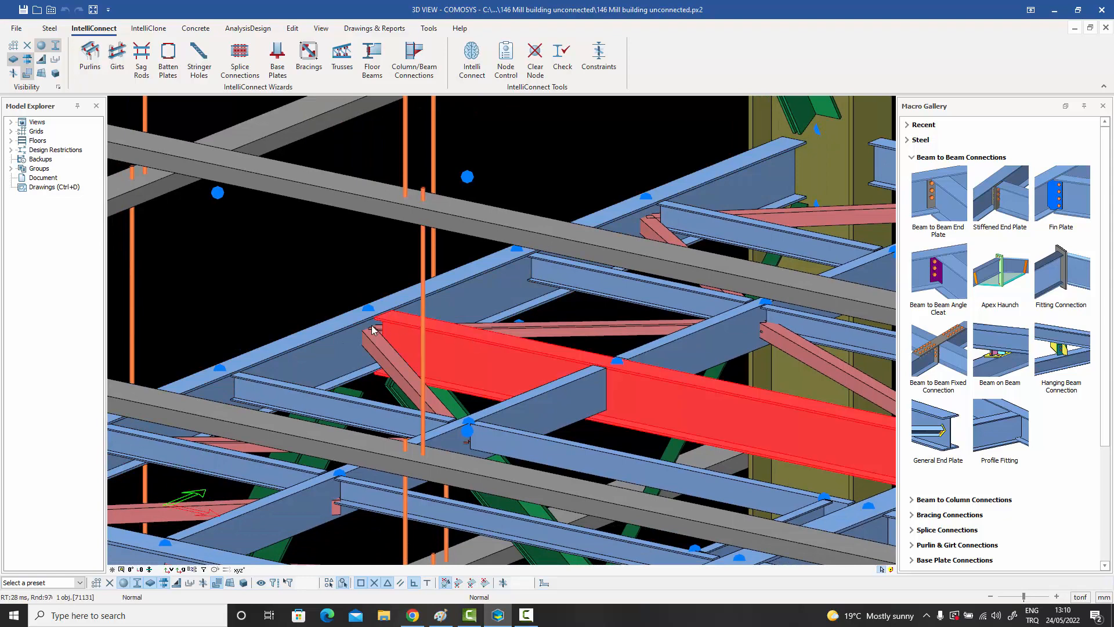
click(342, 326)
click(457, 343)
click(331, 334)
click(383, 351)
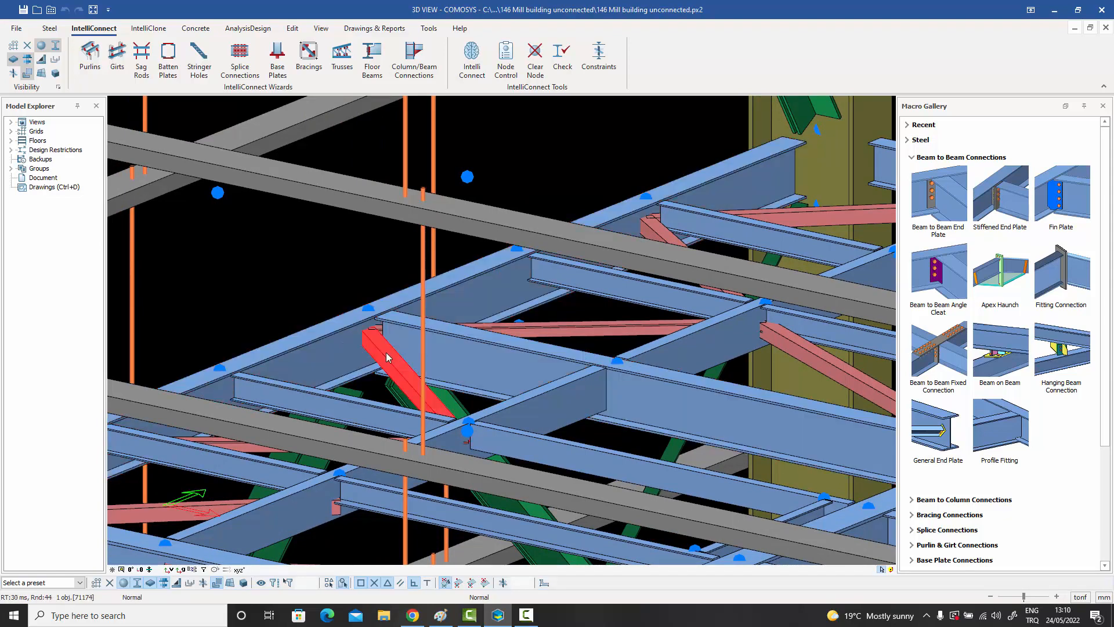
click(483, 312)
click(506, 329)
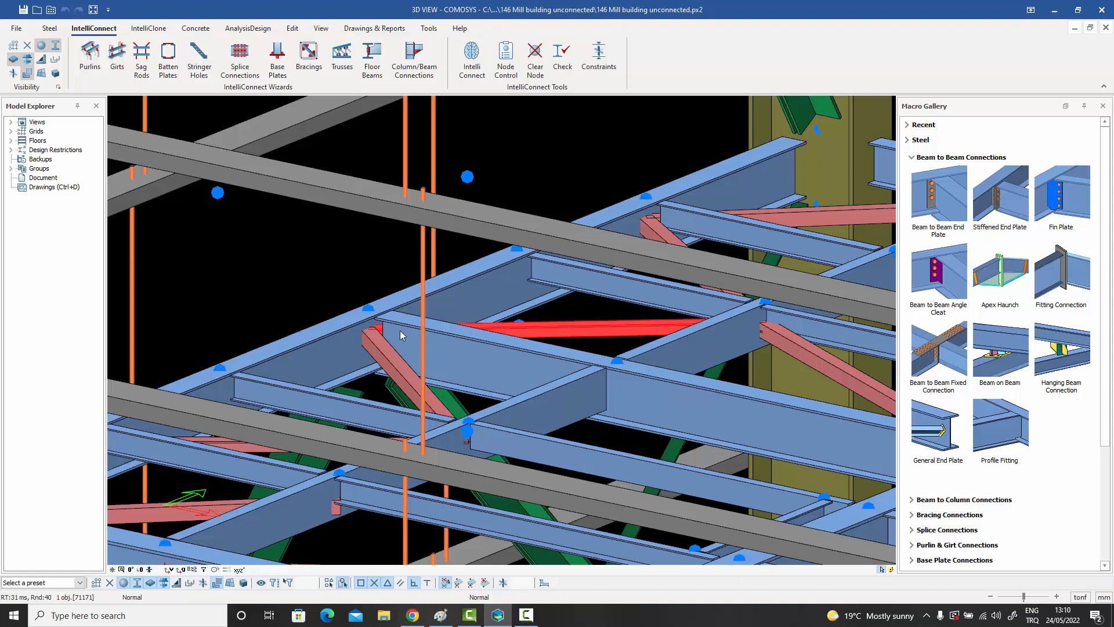
scroll(399, 329, down, 10)
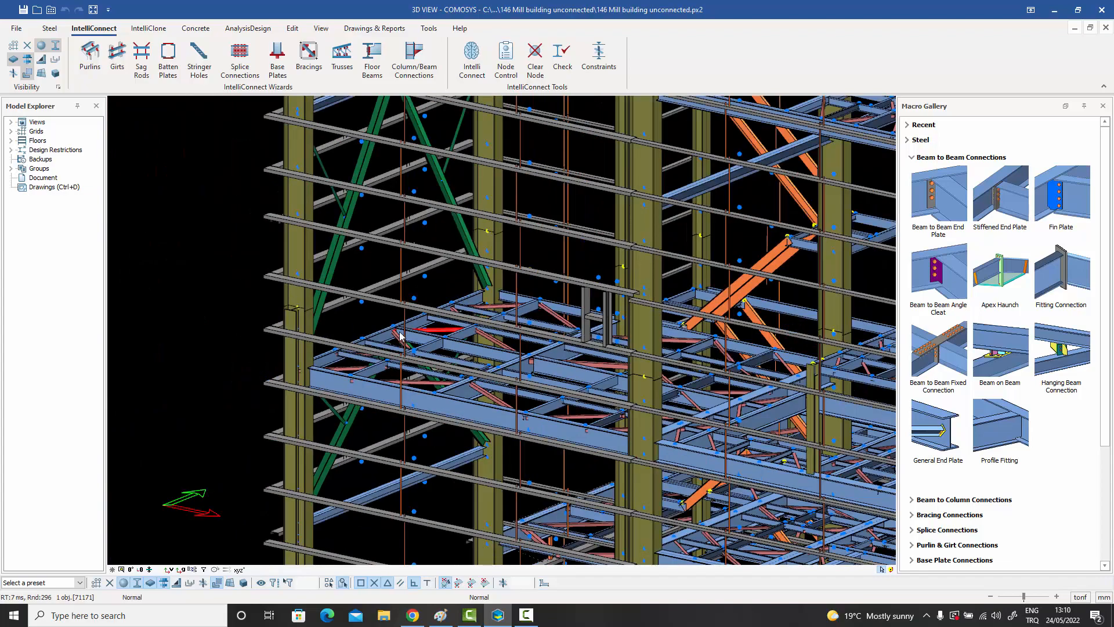
Review the connection constraints of the fitting, purlin, splice and extended end plate macros, leaving them unchanged.
scroll(353, 381, up, 6)
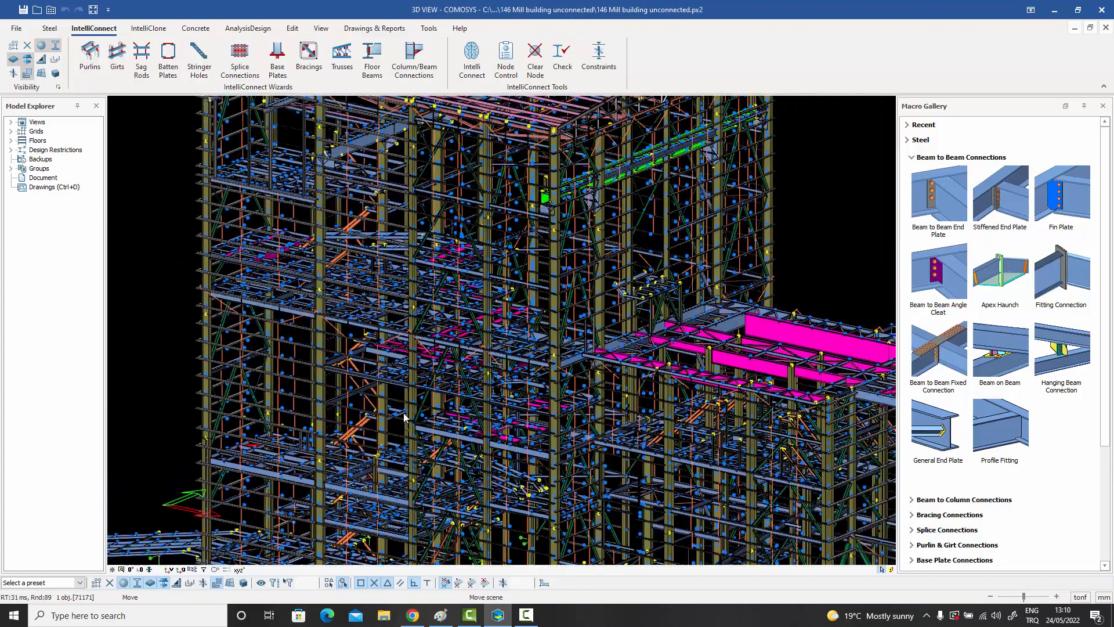
scroll(406, 409, up, 2)
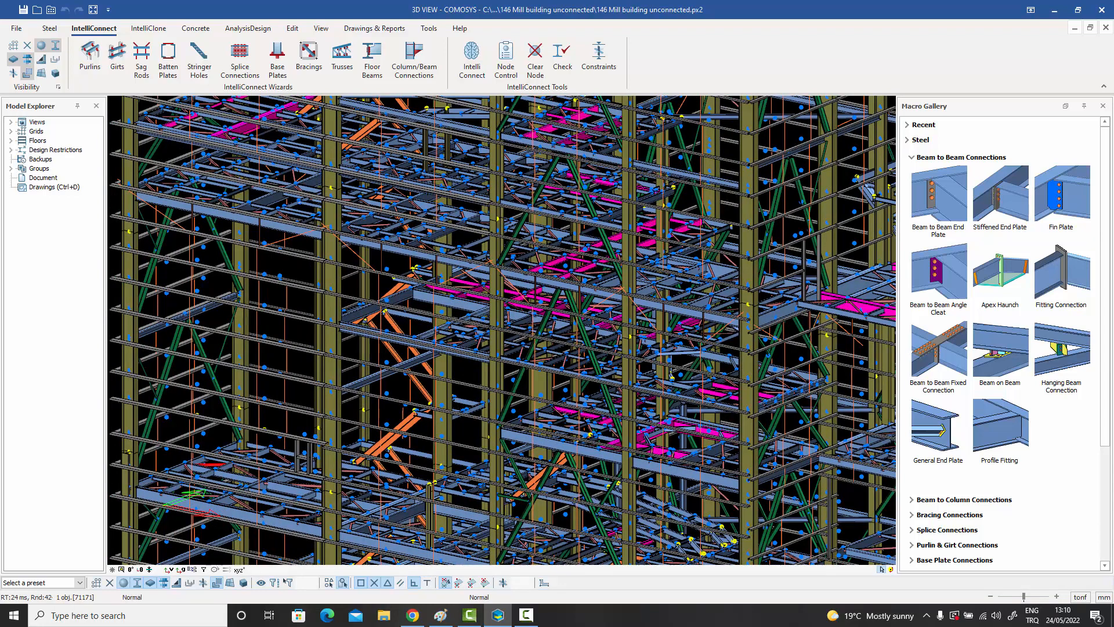
middle_drag(481, 393, 524, 359)
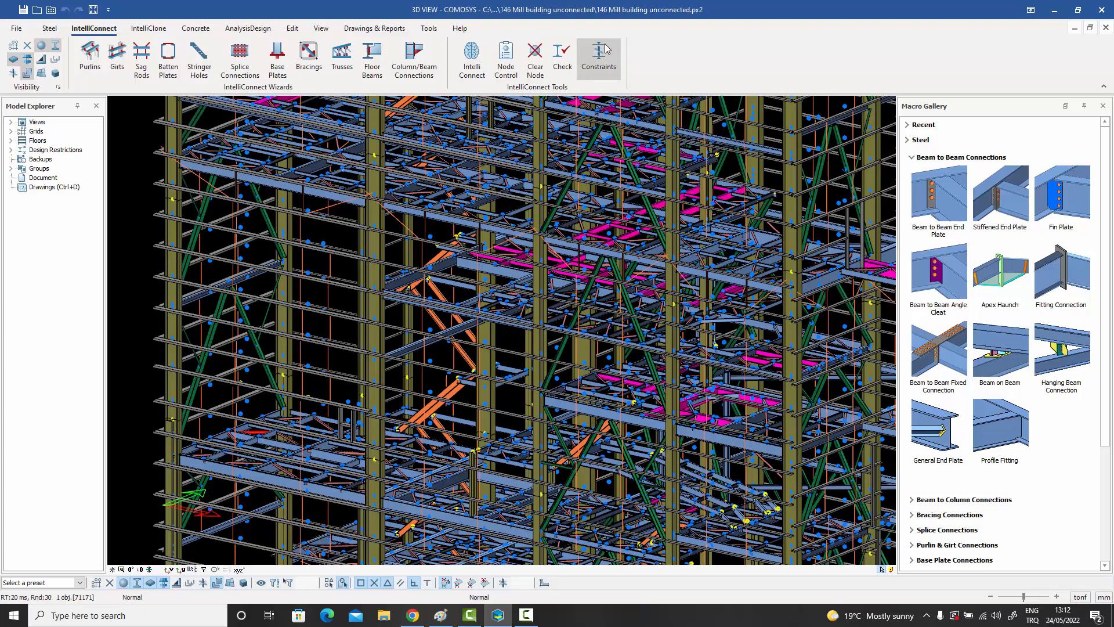
click(604, 62)
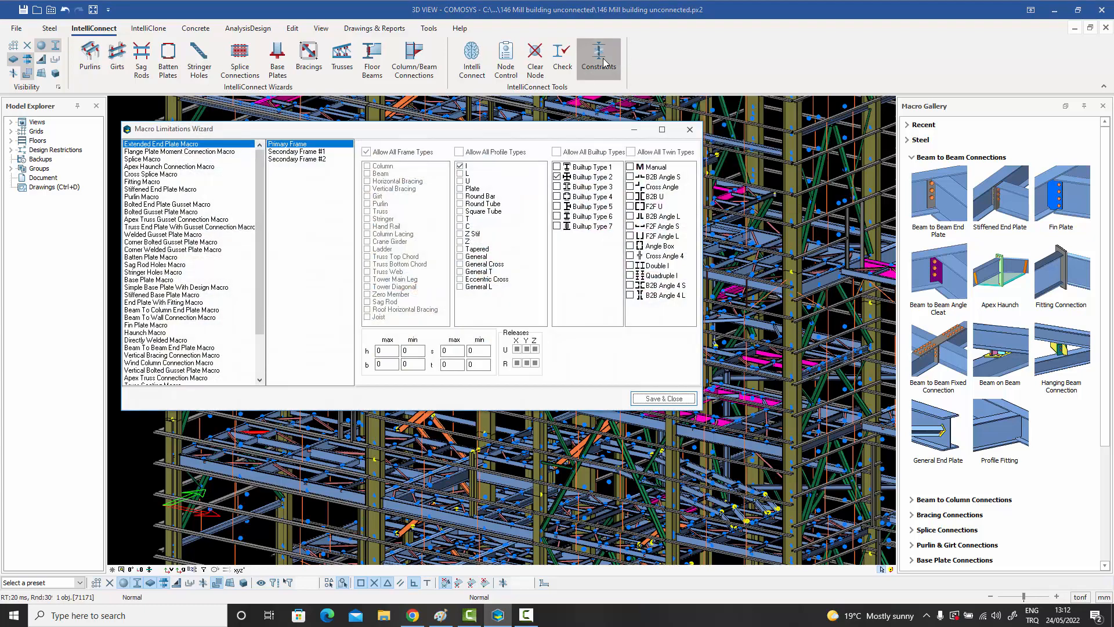
drag(506, 116, 622, 116)
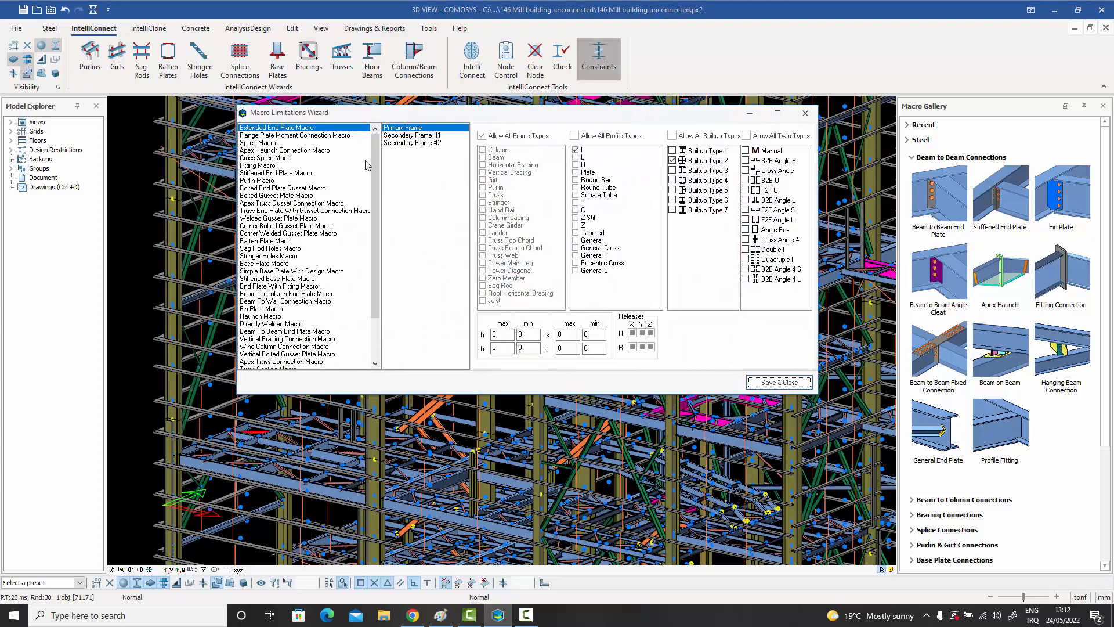
click(284, 150)
click(265, 169)
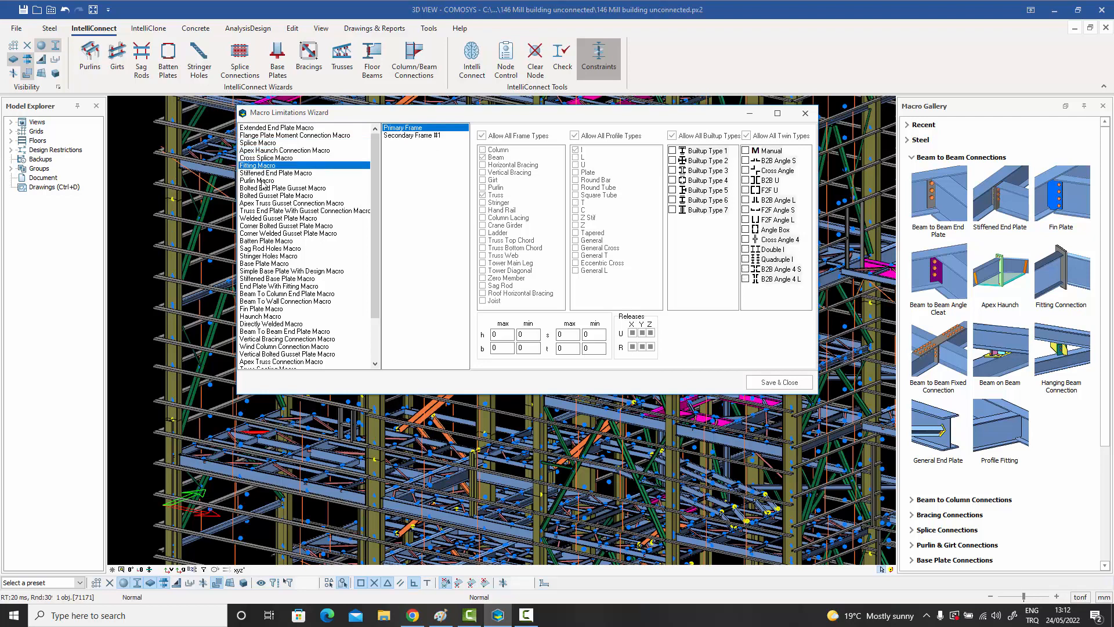
click(270, 180)
click(302, 127)
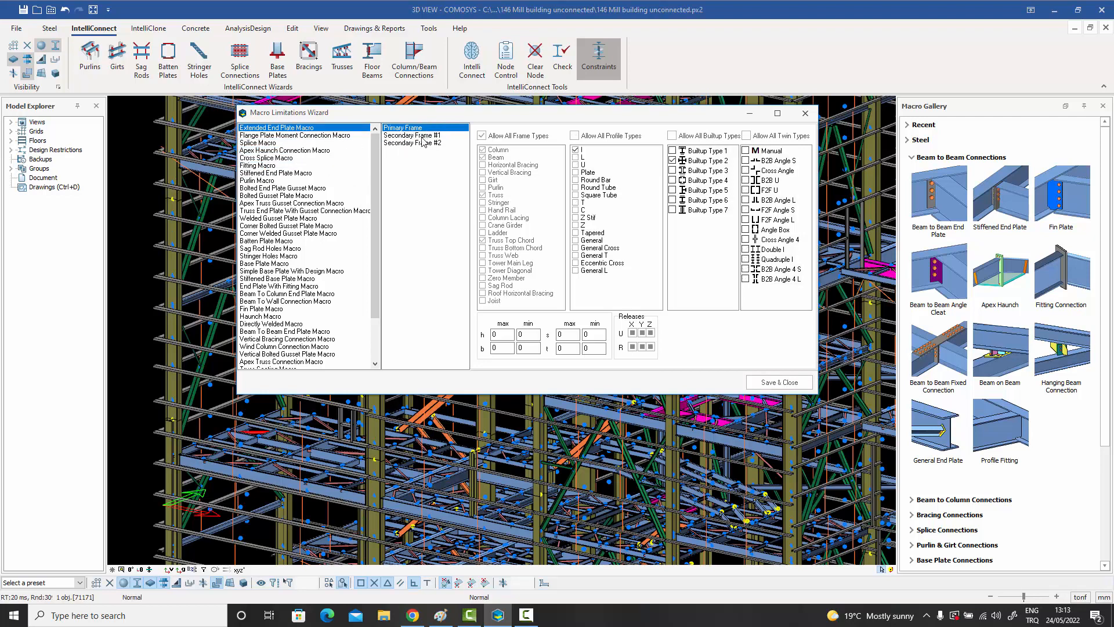
click(267, 145)
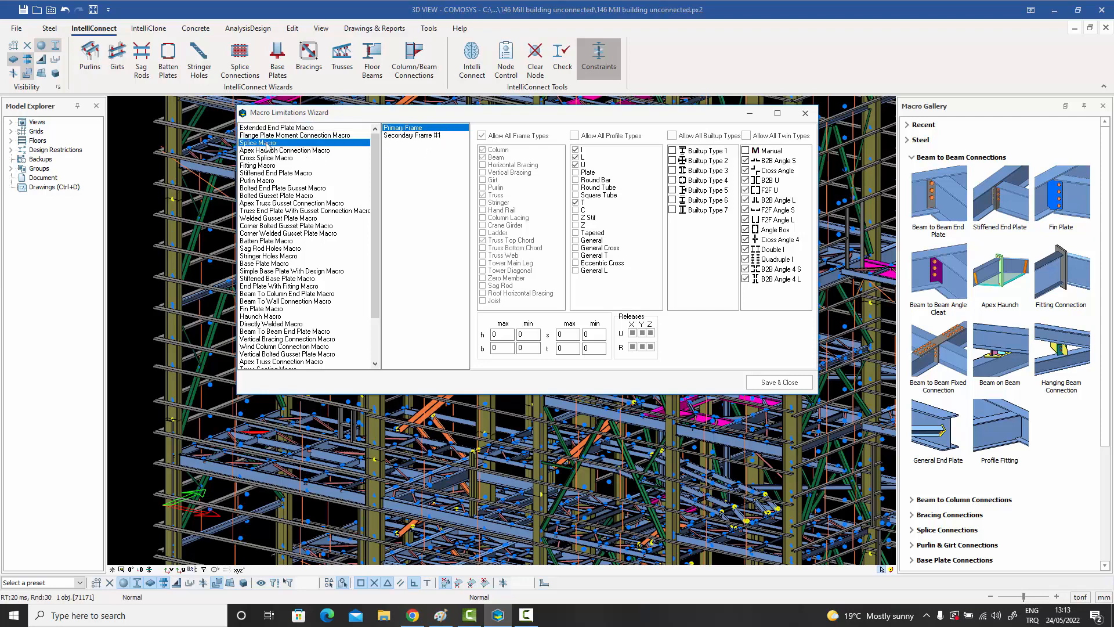
click(274, 128)
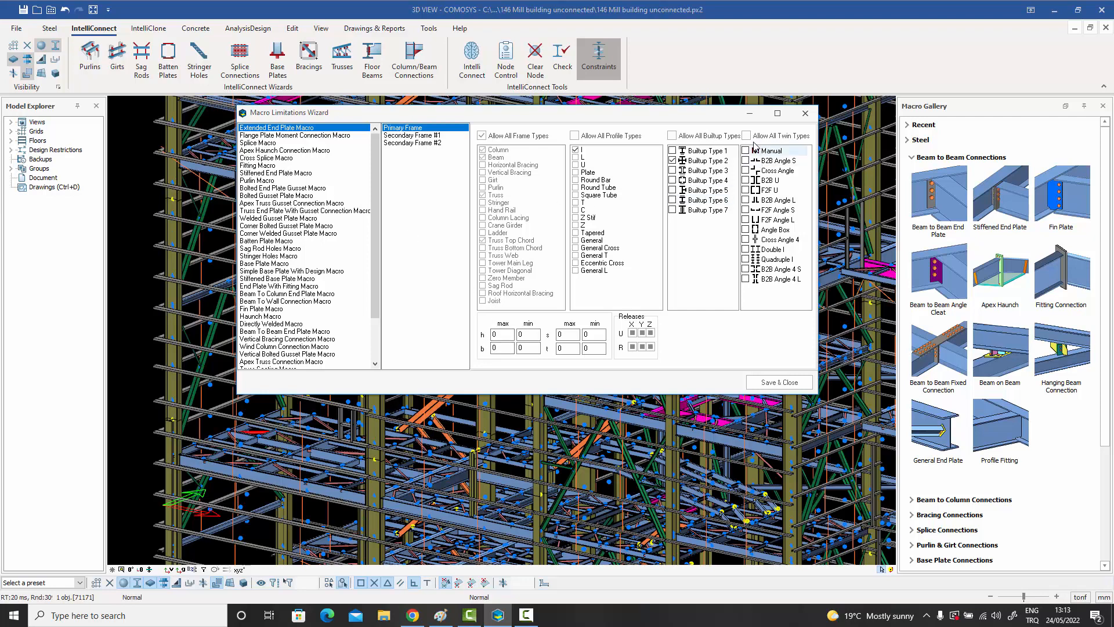
click(806, 114)
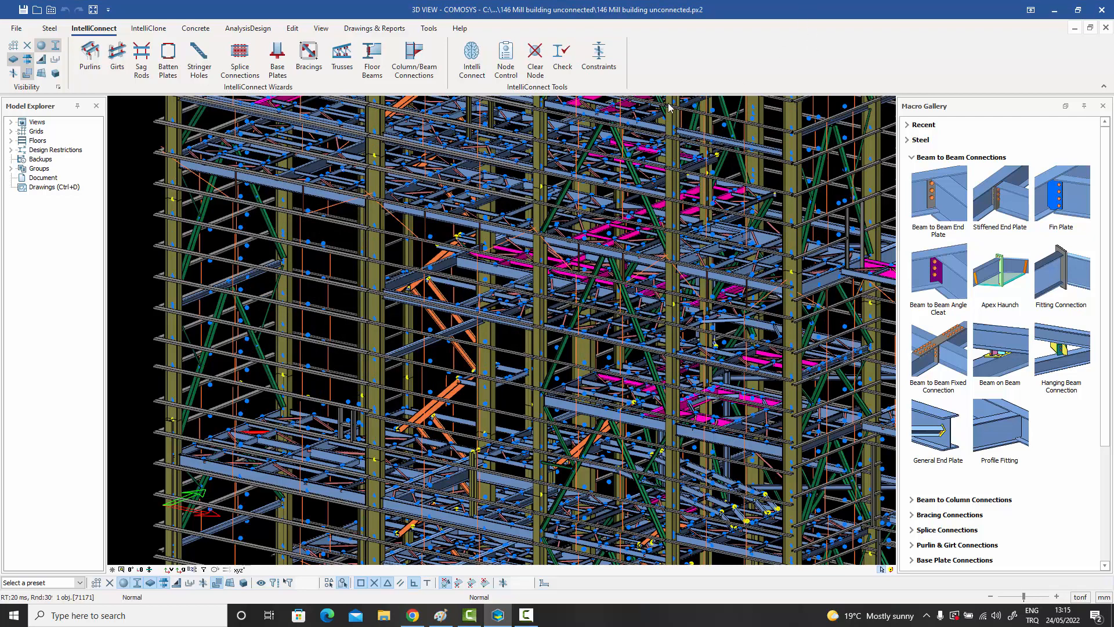
Examine the mill building's roof, from its overall shape down to the purlins and sloping members that carry them.
scroll(608, 184, down, 4)
scroll(553, 321, down, 6)
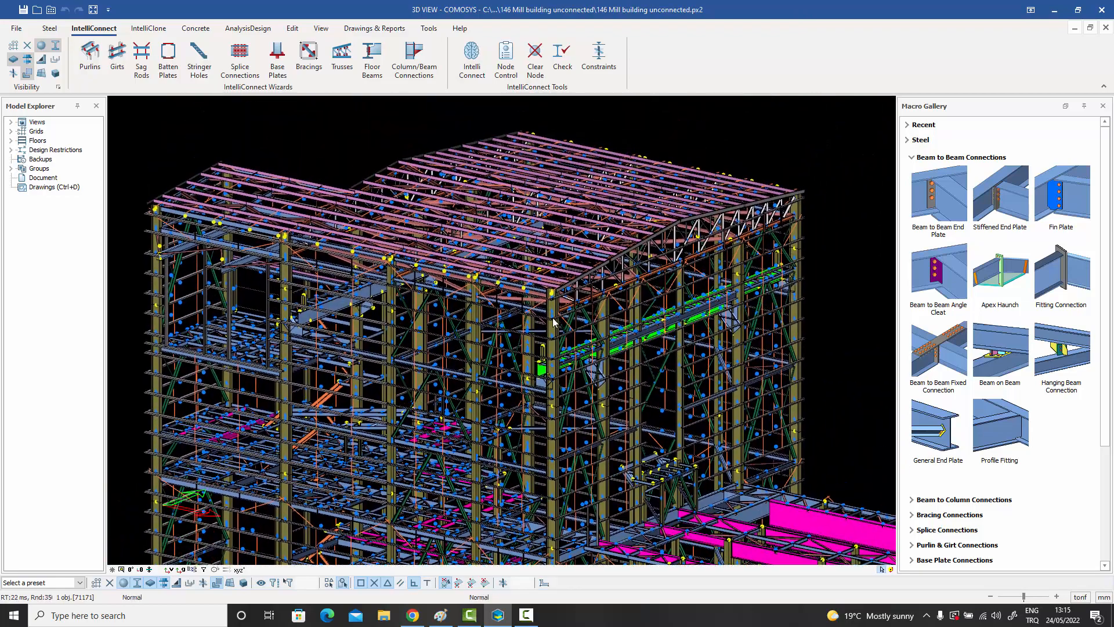
middle_drag(553, 321, 599, 306)
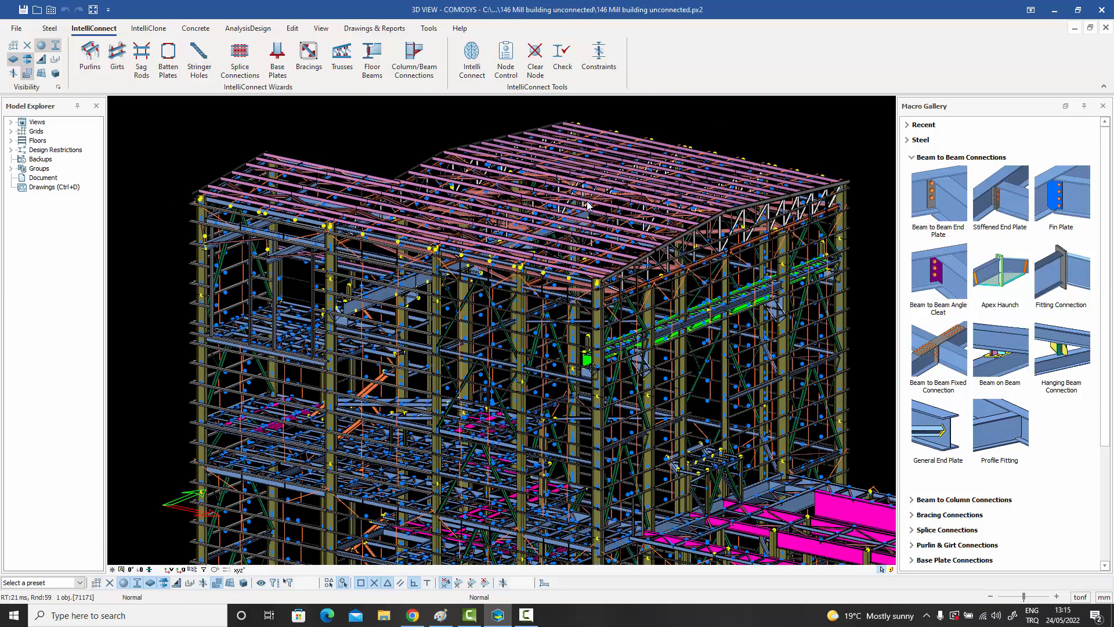
middle_drag(593, 231, 601, 210)
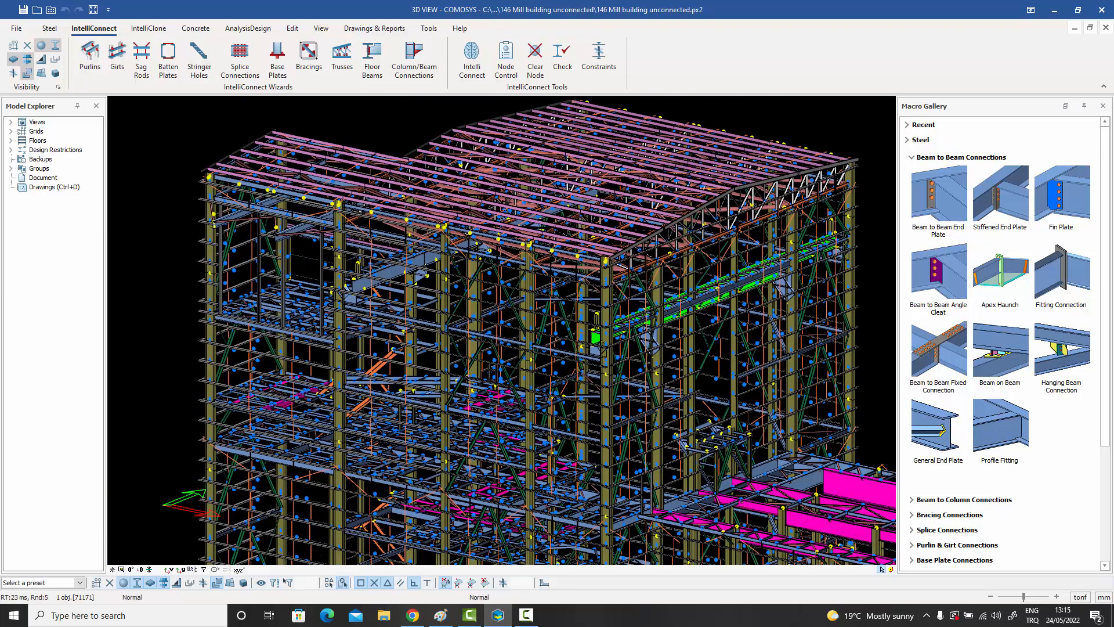
middle_drag(604, 272, 598, 247)
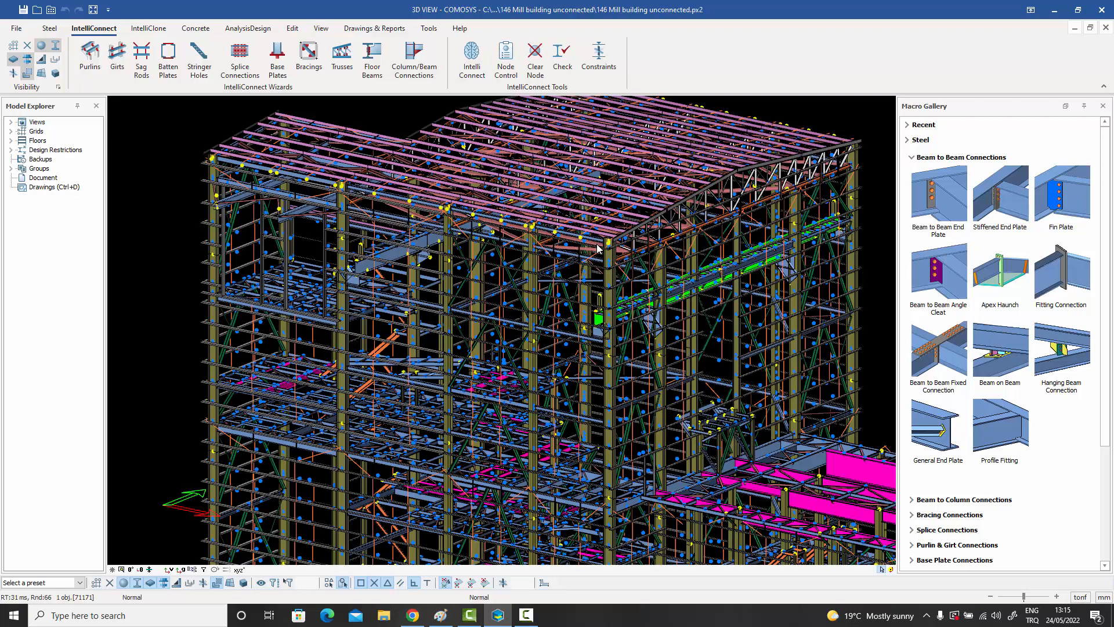
middle_drag(598, 247, 505, 309)
scroll(554, 281, up, 5)
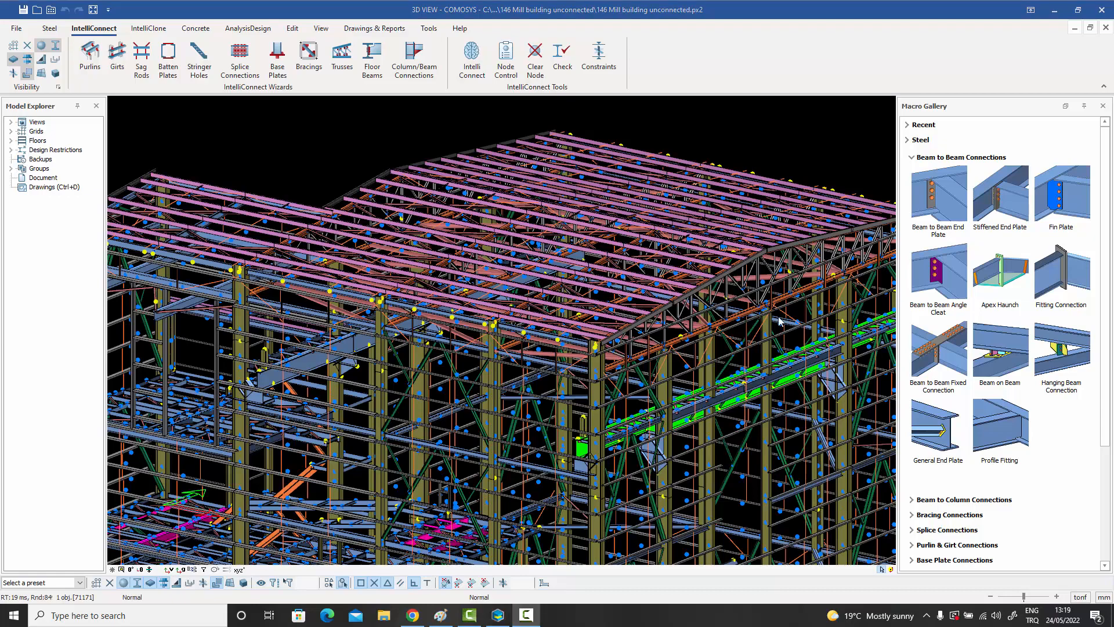
middle_drag(779, 318, 722, 338)
scroll(739, 318, up, 4)
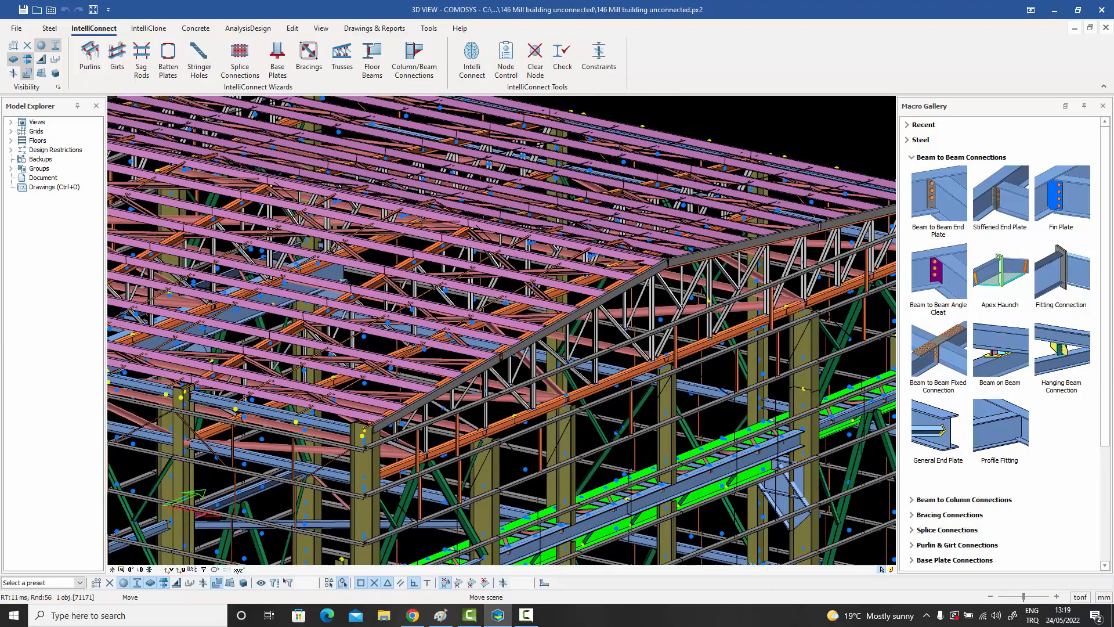
scroll(668, 272, up, 5)
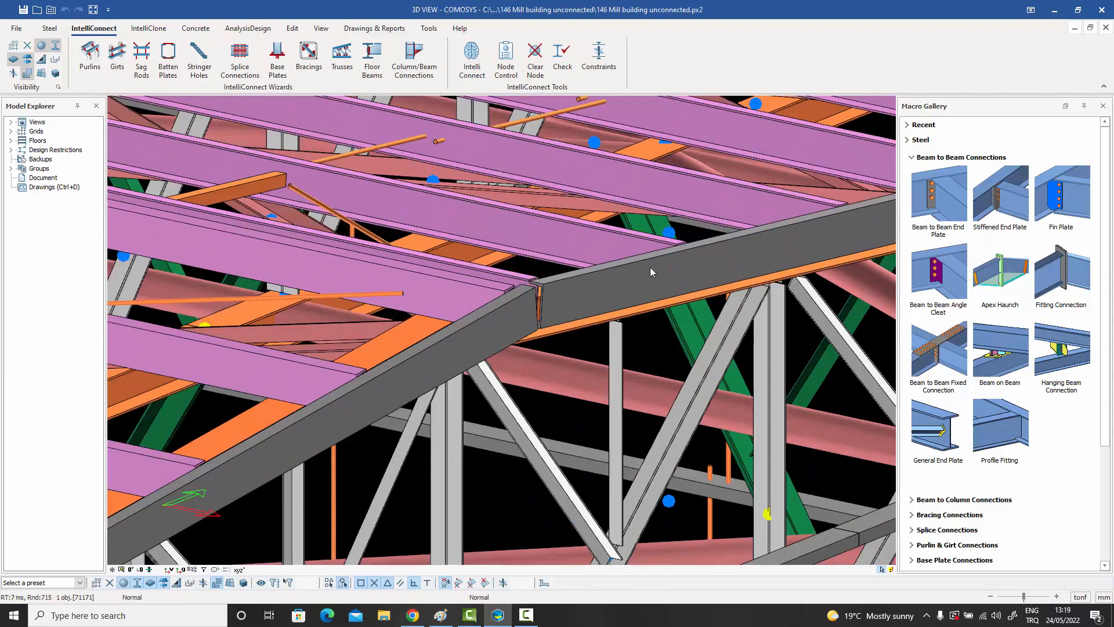
scroll(603, 283, up, 4)
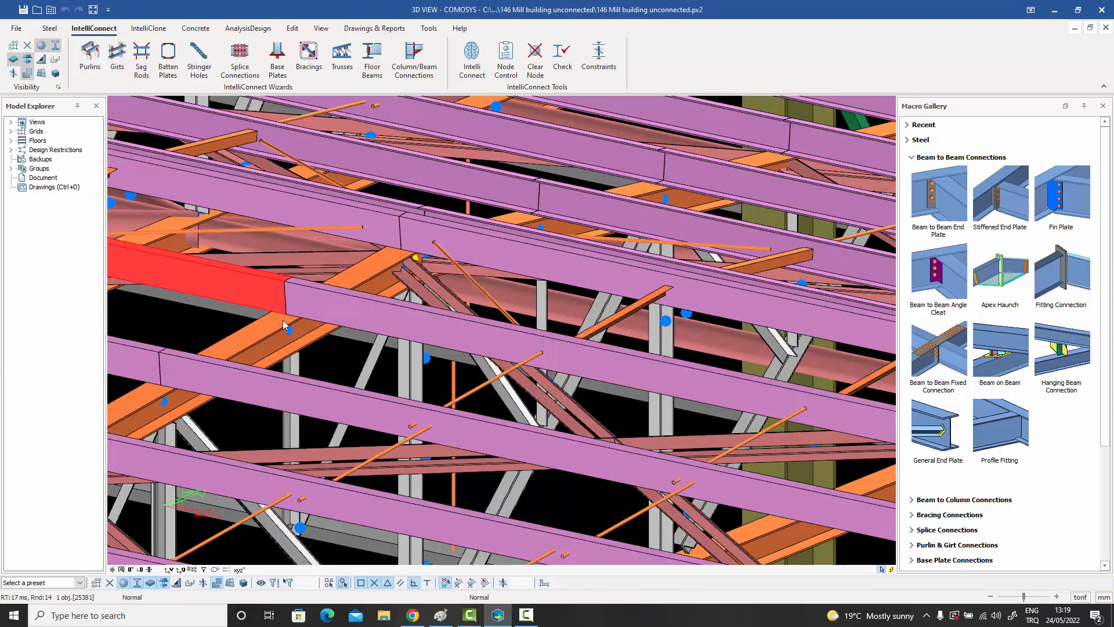
scroll(318, 308, down, 6)
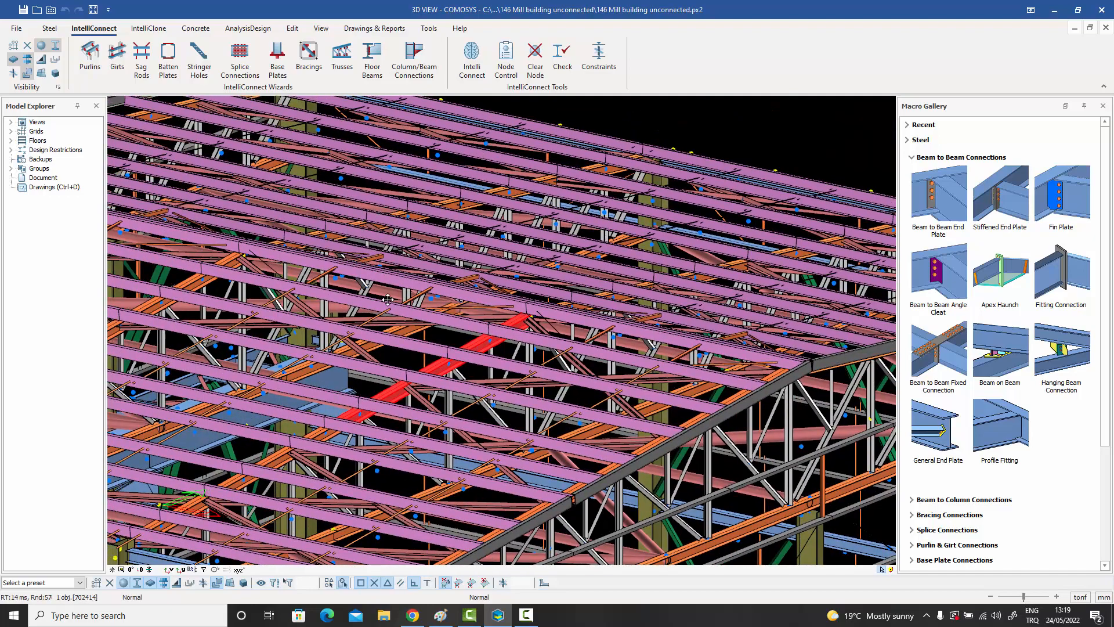
scroll(388, 300, down, 5)
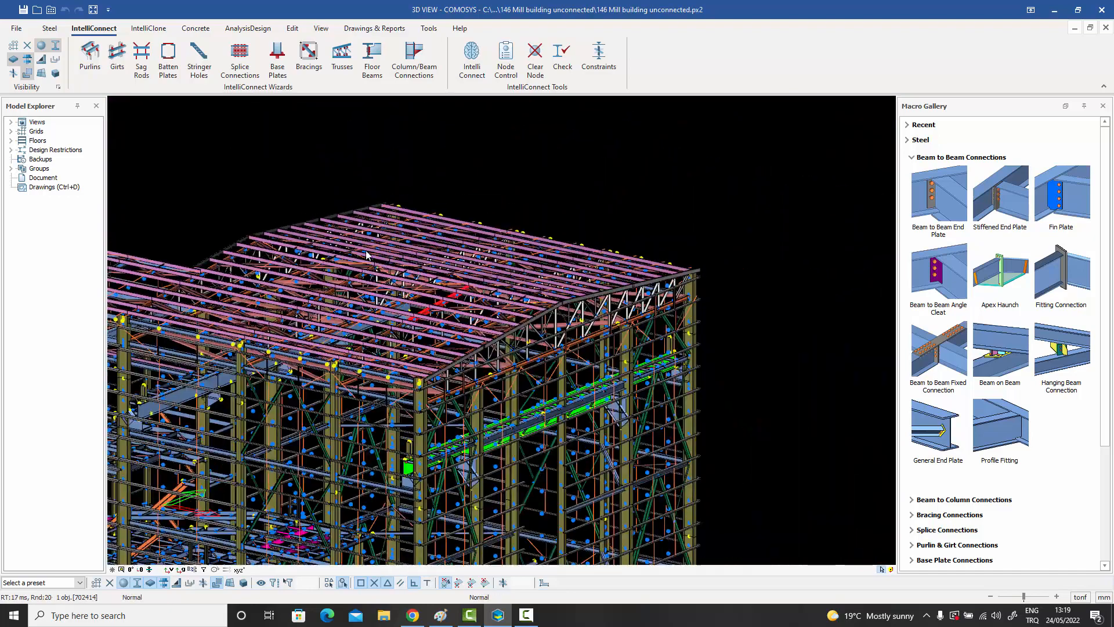
Select the members of the high roof's end bays, create folded plate type purlin connections on them, and close the connection log.
middle_drag(415, 267, 481, 232)
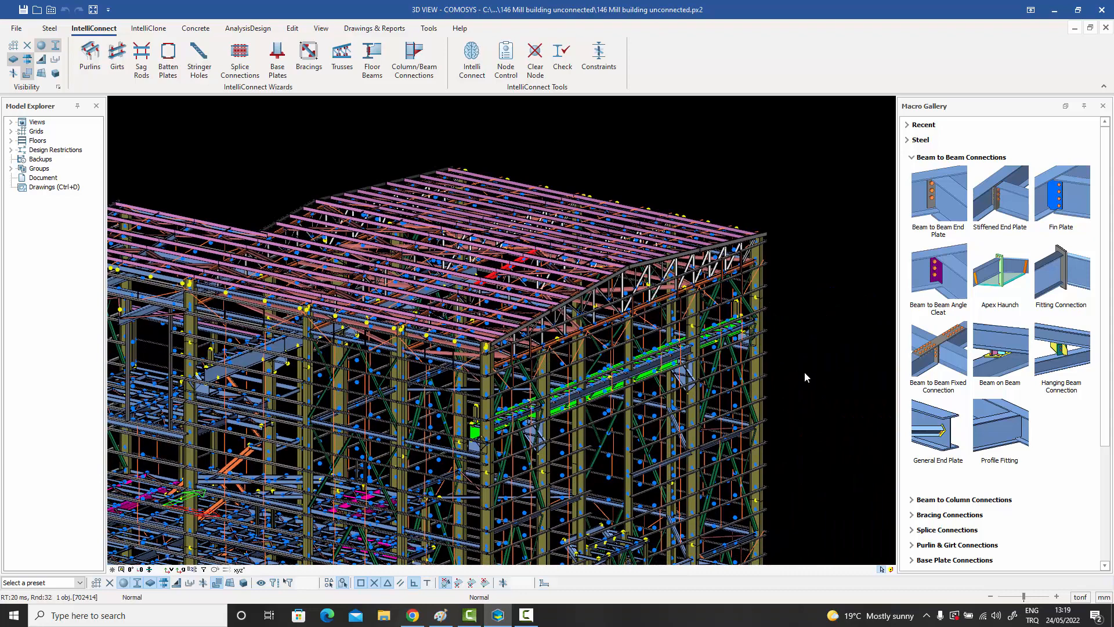
drag(793, 384, 373, 138)
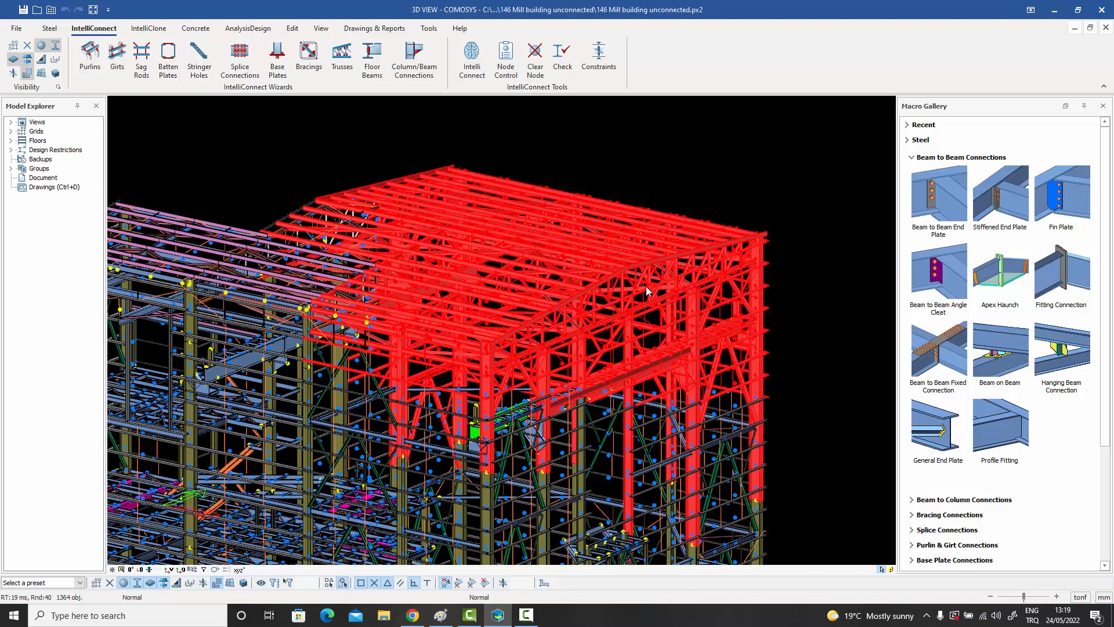
right_click(609, 169)
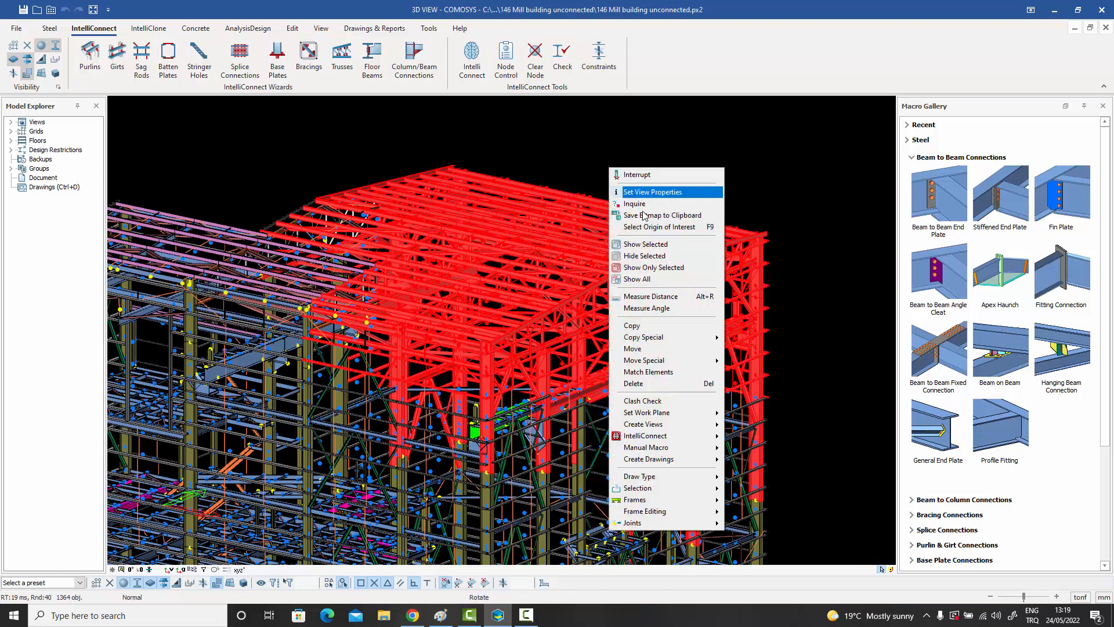
mouse_move(665, 437)
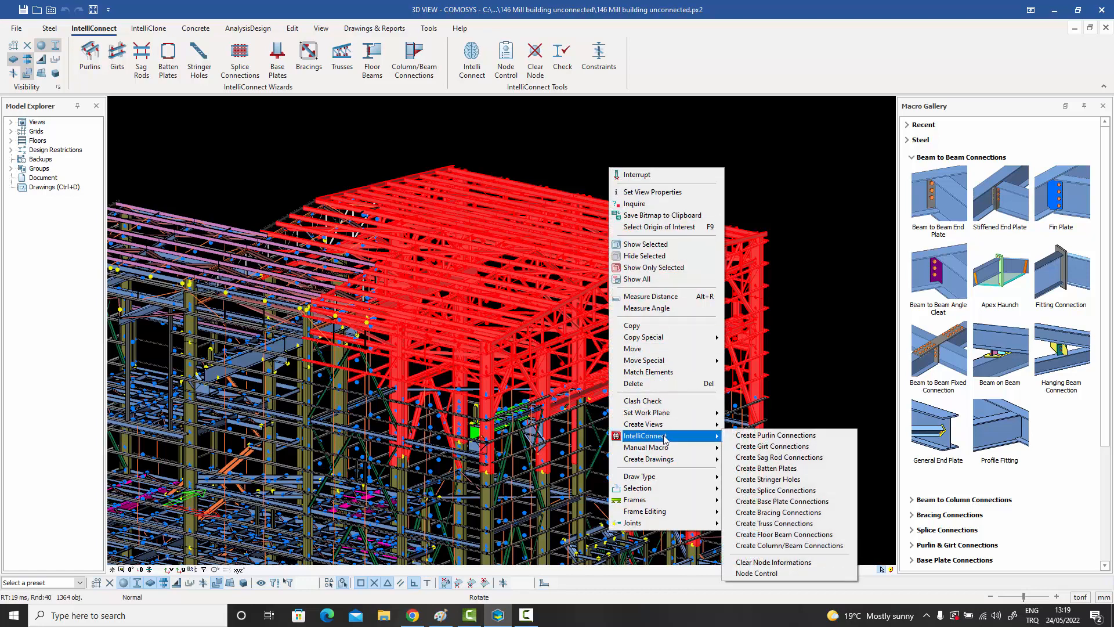
click(780, 436)
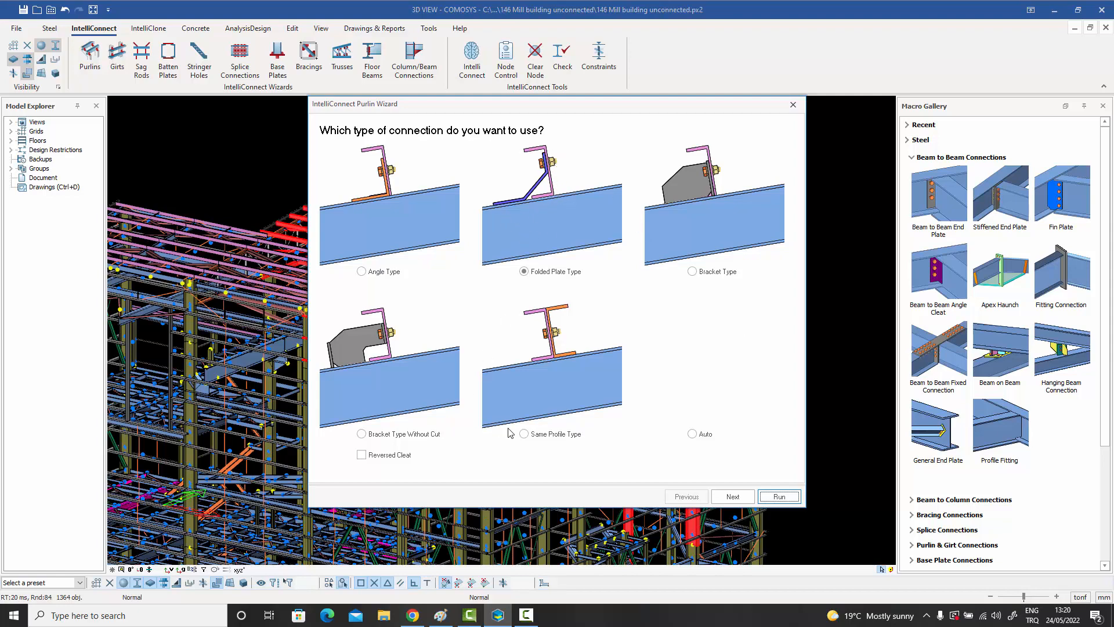
click(780, 497)
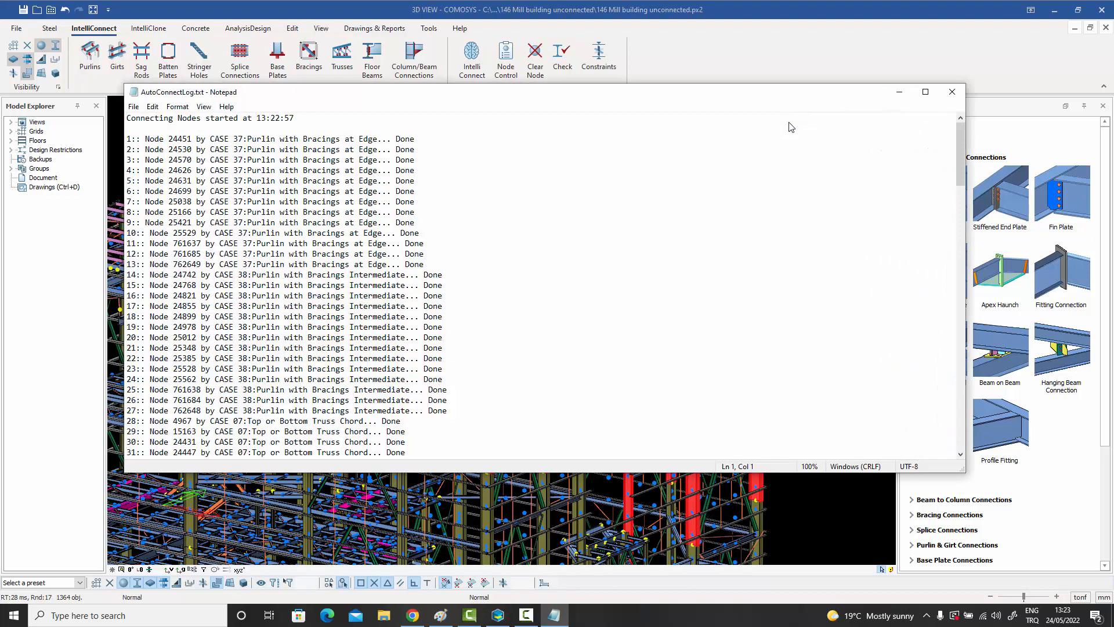
click(958, 95)
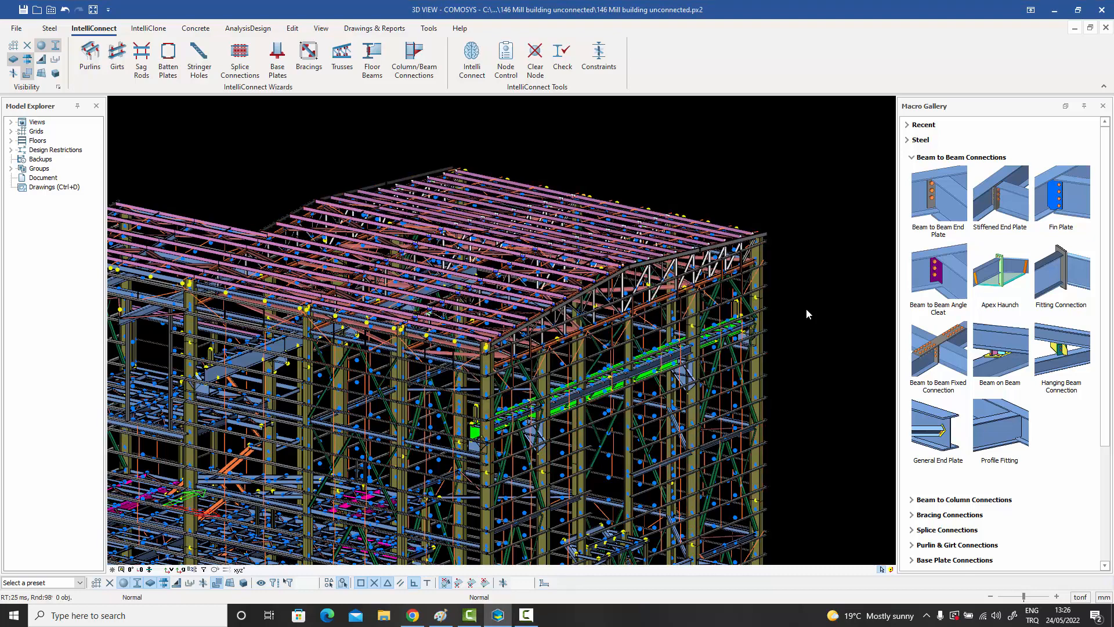
Examine the folded plate connections between the high roof's purlins and supporting members, highlighting one of the connected purlins.
middle_drag(797, 305, 809, 310)
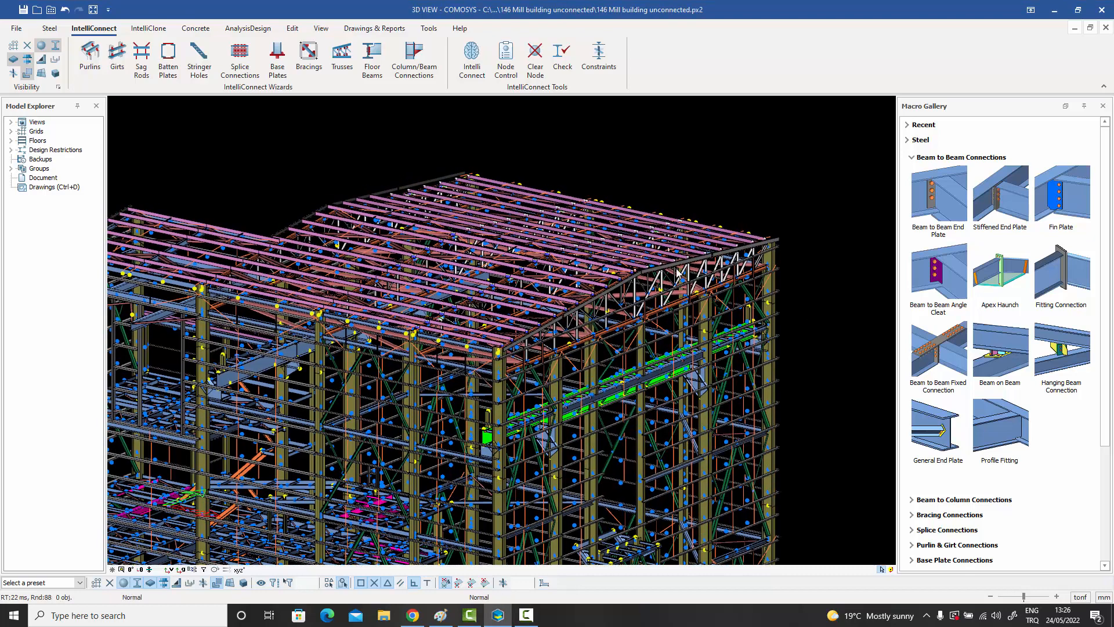
scroll(651, 264, up, 4)
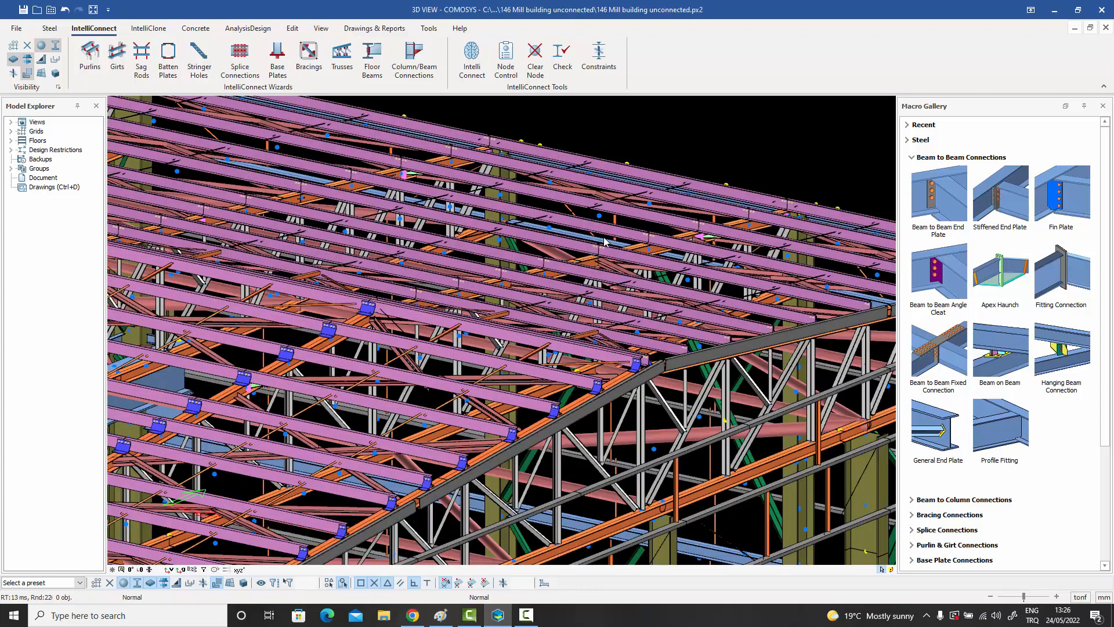
scroll(603, 238, up, 2)
scroll(567, 274, down, 4)
middle_drag(434, 380, 726, 384)
scroll(561, 311, up, 4)
middle_drag(572, 311, 710, 389)
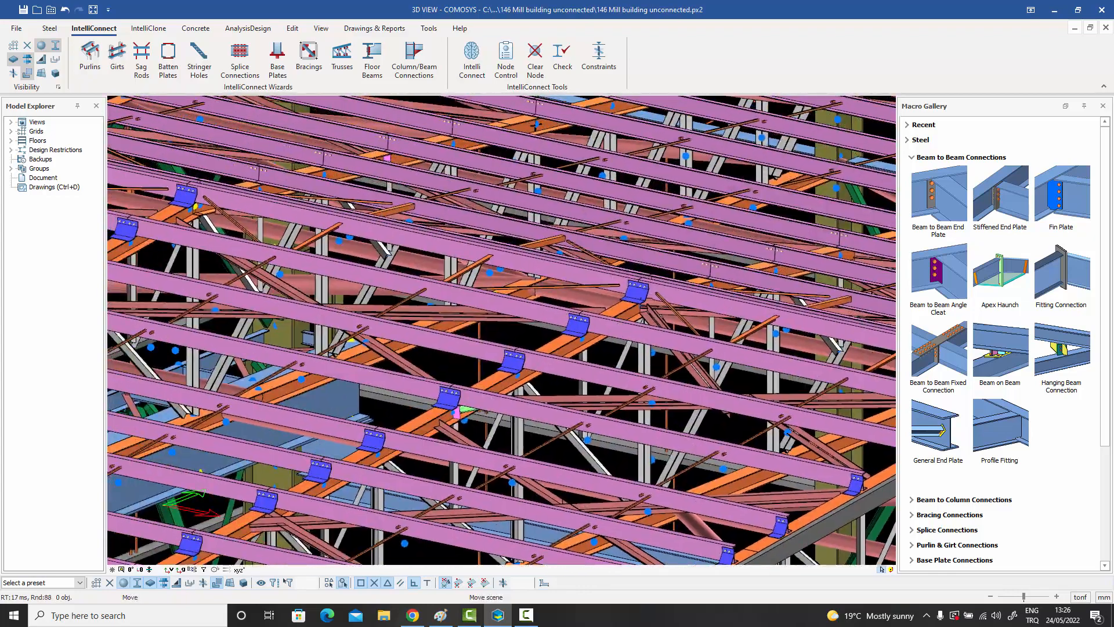
middle_drag(441, 273, 651, 378)
middle_drag(626, 250, 299, 353)
click(502, 285)
middle_drag(760, 386, 480, 301)
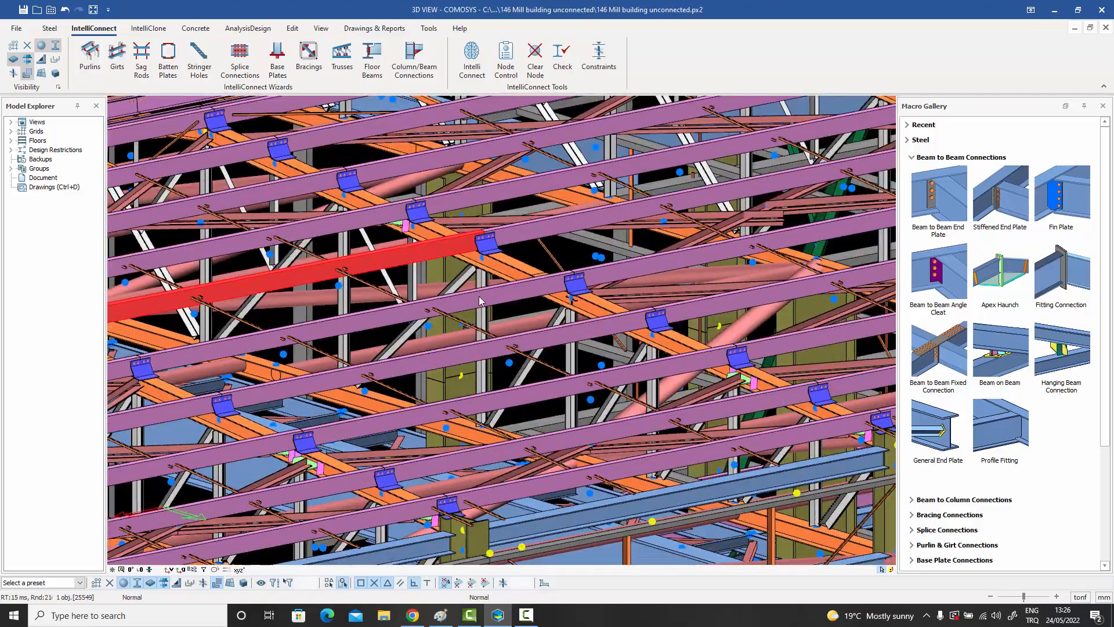
Compare the connected purlins with the neighbouring roof purlins that were left outside the selection.
scroll(480, 299, down, 1)
mouse_move(550, 310)
middle_down()
mouse_move(429, 330)
mouse_move(464, 344)
mouse_move(458, 338)
mouse_move(568, 306)
mouse_move(557, 291)
mouse_move(568, 258)
mouse_move(543, 300)
mouse_move(447, 325)
middle_up()
scroll(453, 341, down, 1)
mouse_move(650, 313)
middle_down()
mouse_move(540, 345)
mouse_move(586, 341)
middle_up()
mouse_move(484, 350)
middle_down()
mouse_move(612, 336)
mouse_move(561, 343)
middle_up()
middle_drag(456, 299, 538, 348)
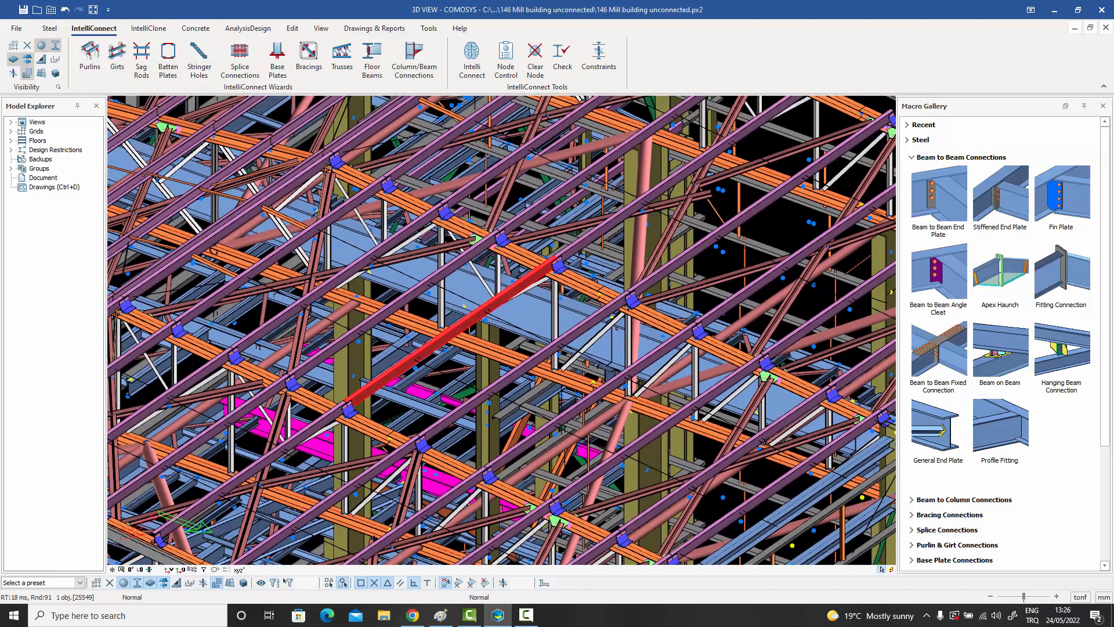
mouse_move(400, 269)
middle_down()
mouse_move(493, 313)
mouse_move(667, 351)
middle_up()
middle_drag(610, 319, 550, 314)
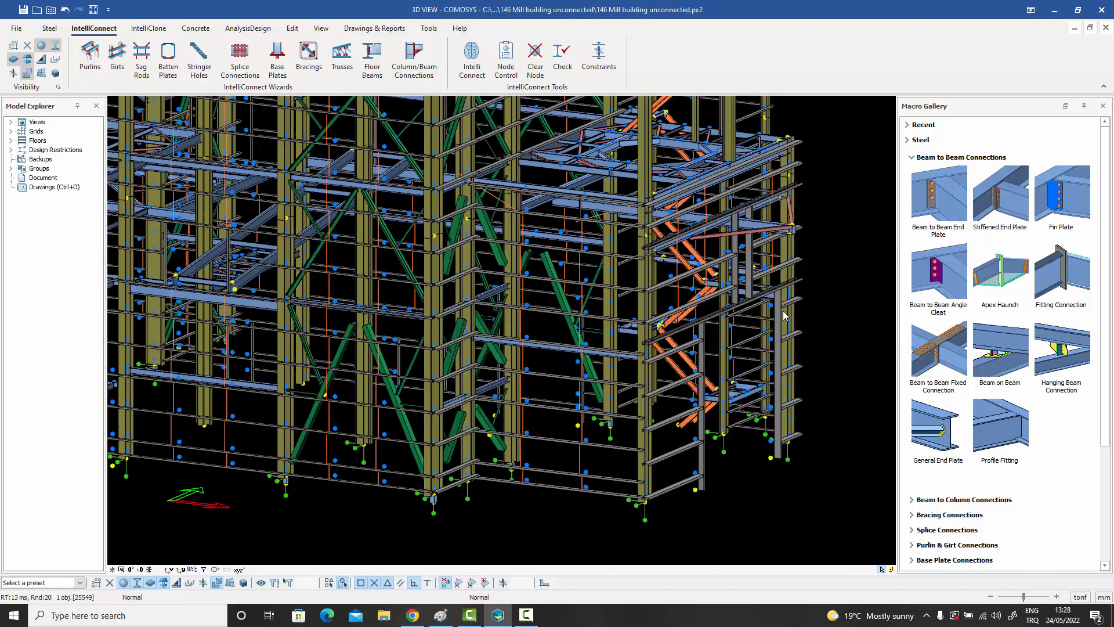
Select the members of the mill building's corner tower and create girt connections on them with Bracket Type Without Cut.
mouse_move(783, 315)
middle_down()
mouse_move(772, 315)
mouse_move(781, 312)
middle_up()
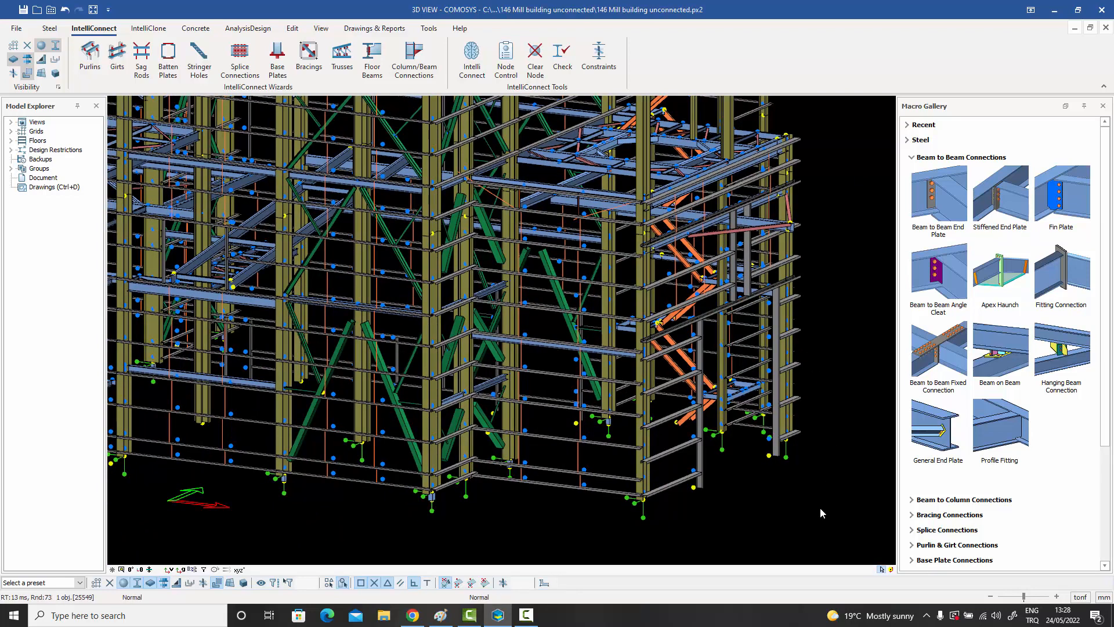
drag(819, 515, 567, 125)
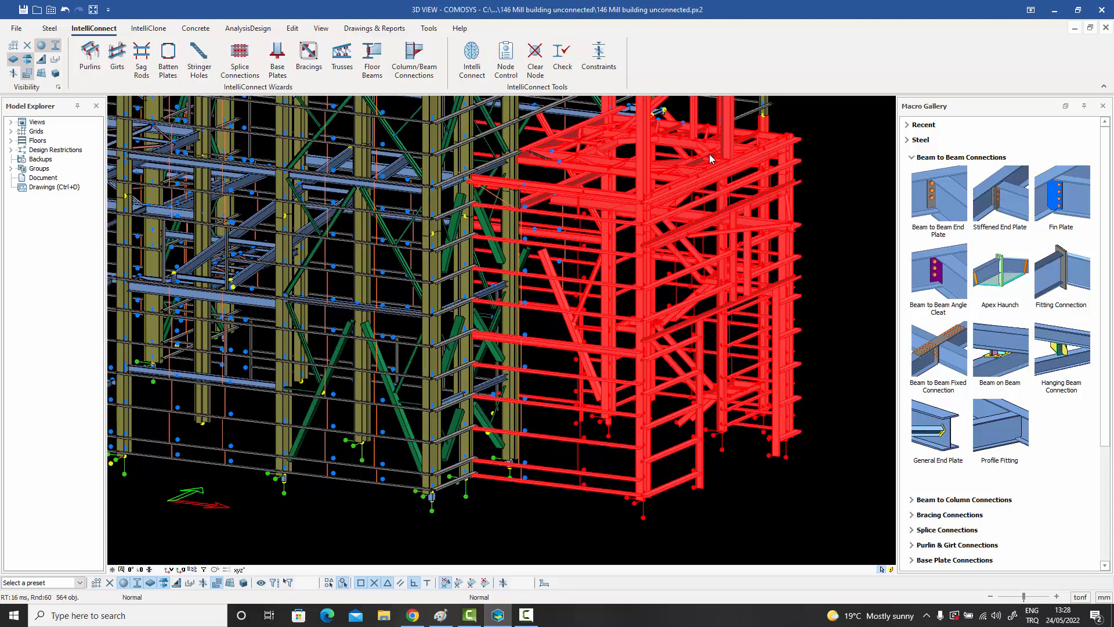
middle_drag(706, 159, 707, 166)
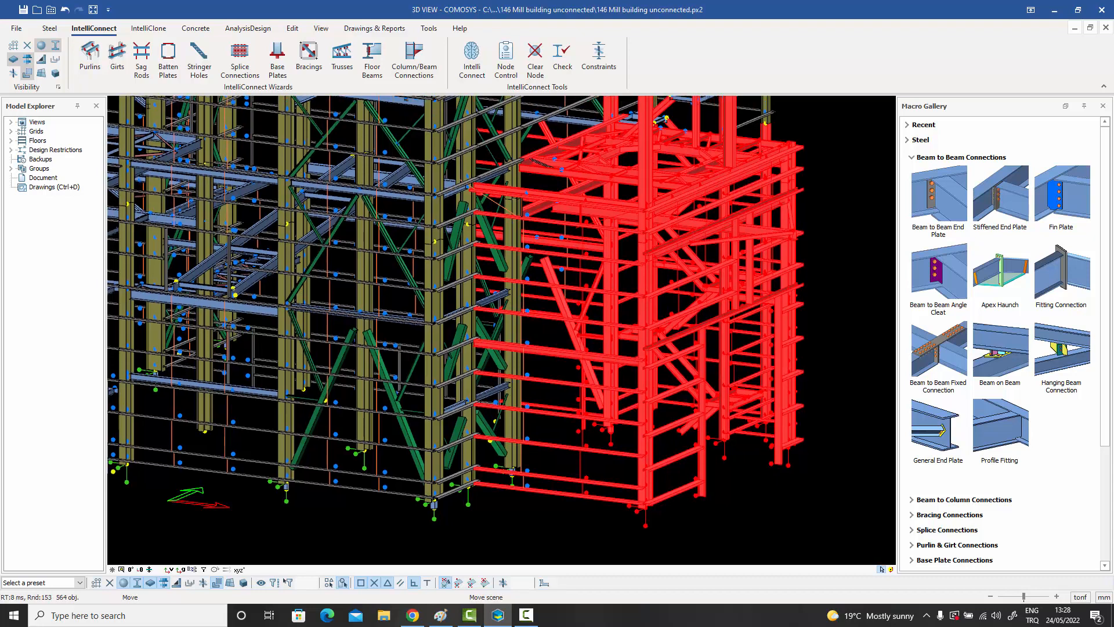
right_click(680, 157)
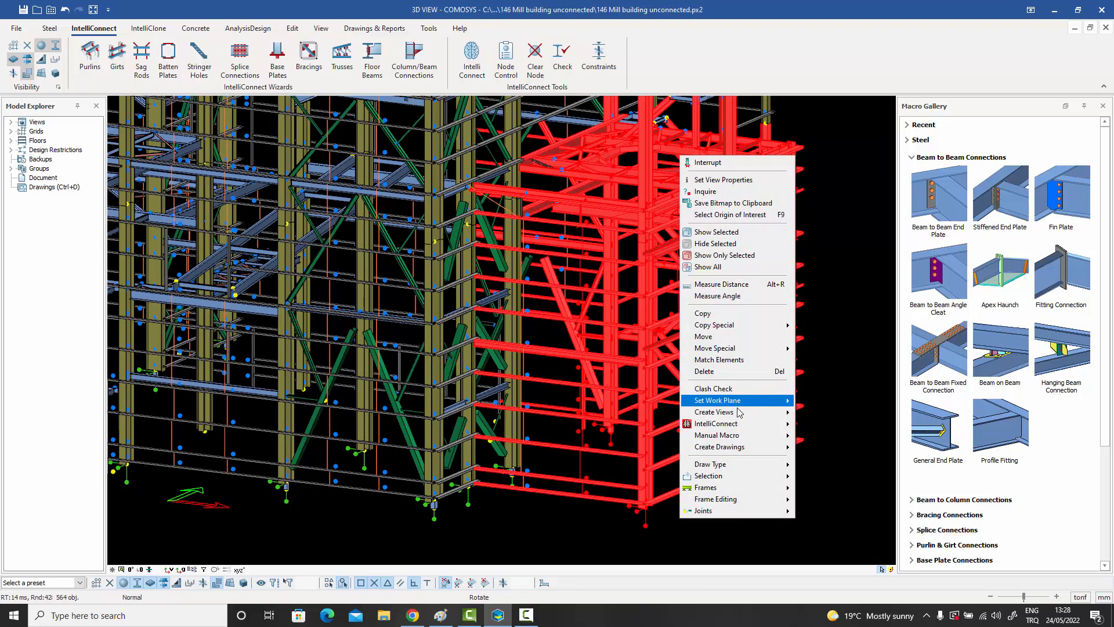
mouse_move(761, 428)
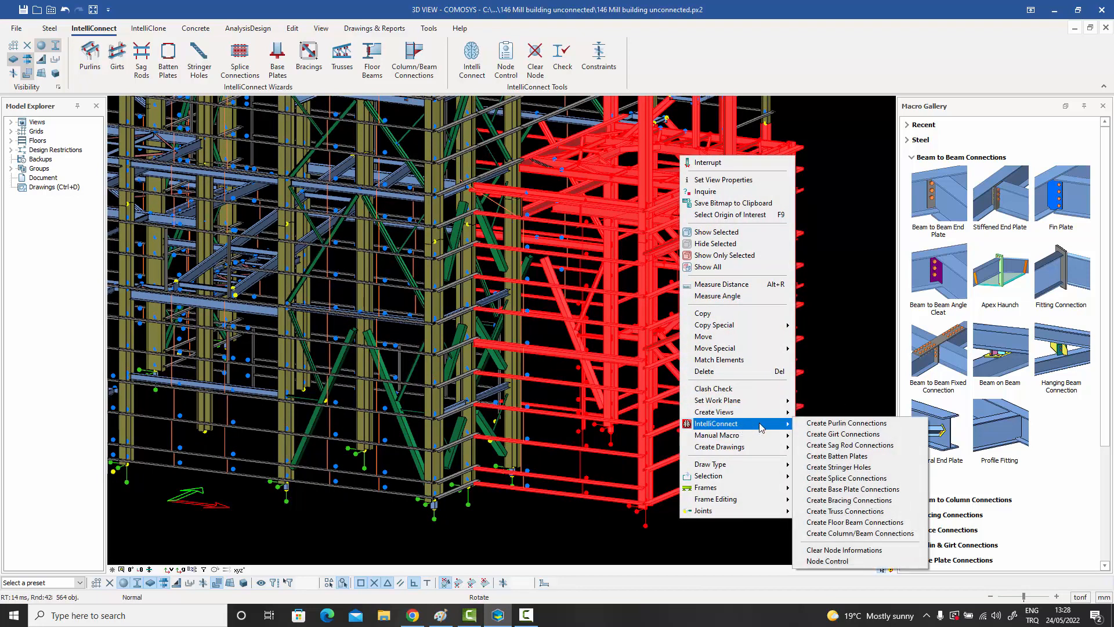
click(828, 435)
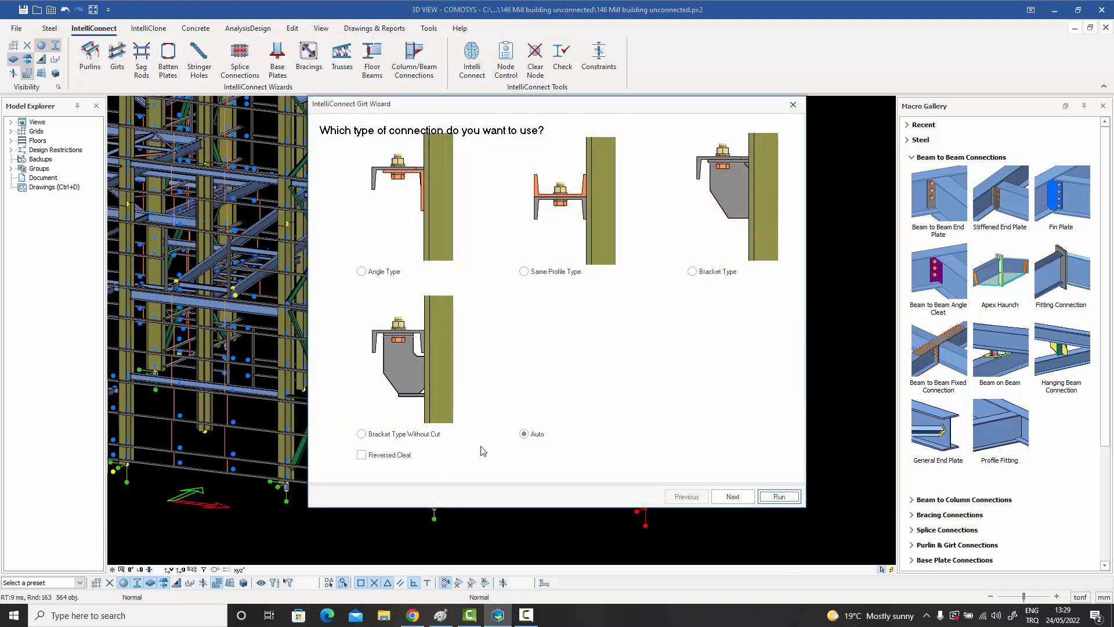
click(361, 434)
click(777, 498)
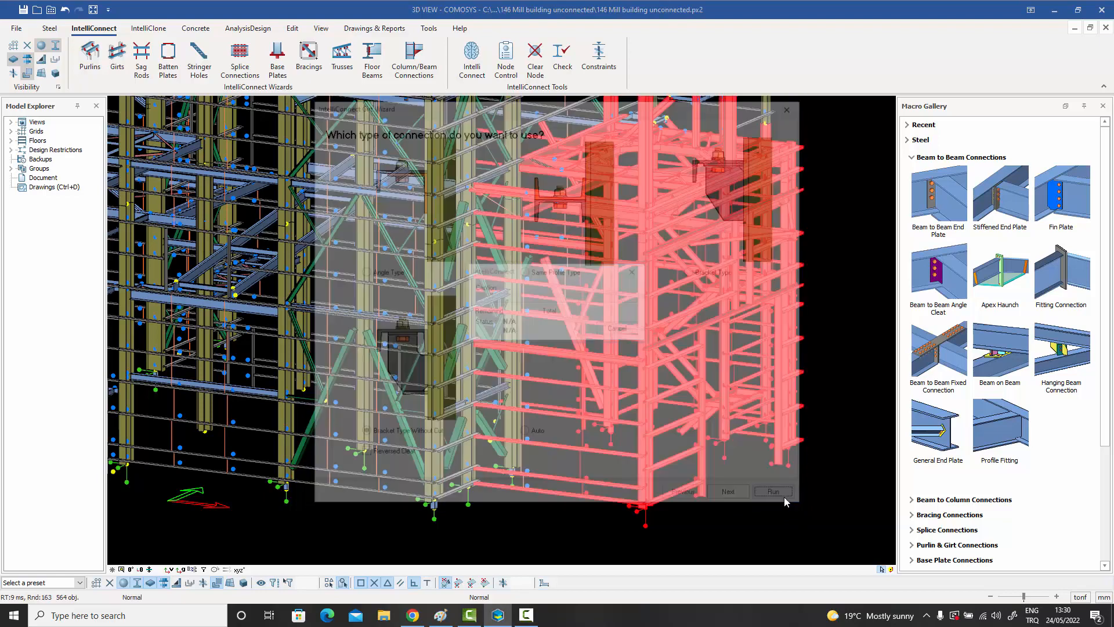
Look over the girt connection log, close it, and clear the member selection.
drag(534, 274, 831, 93)
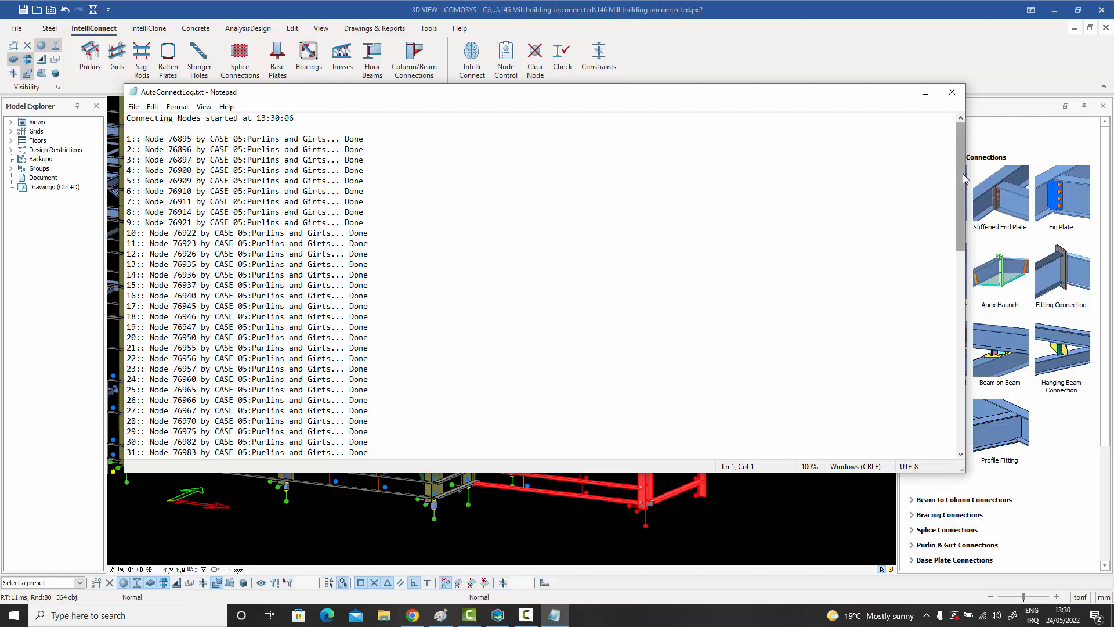
drag(959, 187, 943, 139)
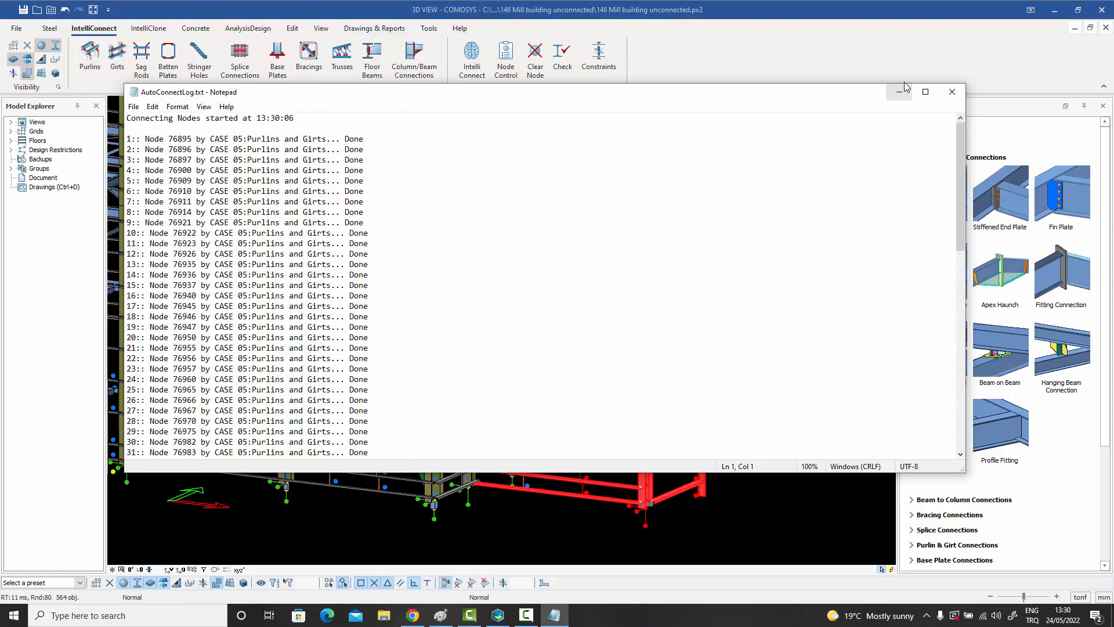
click(953, 93)
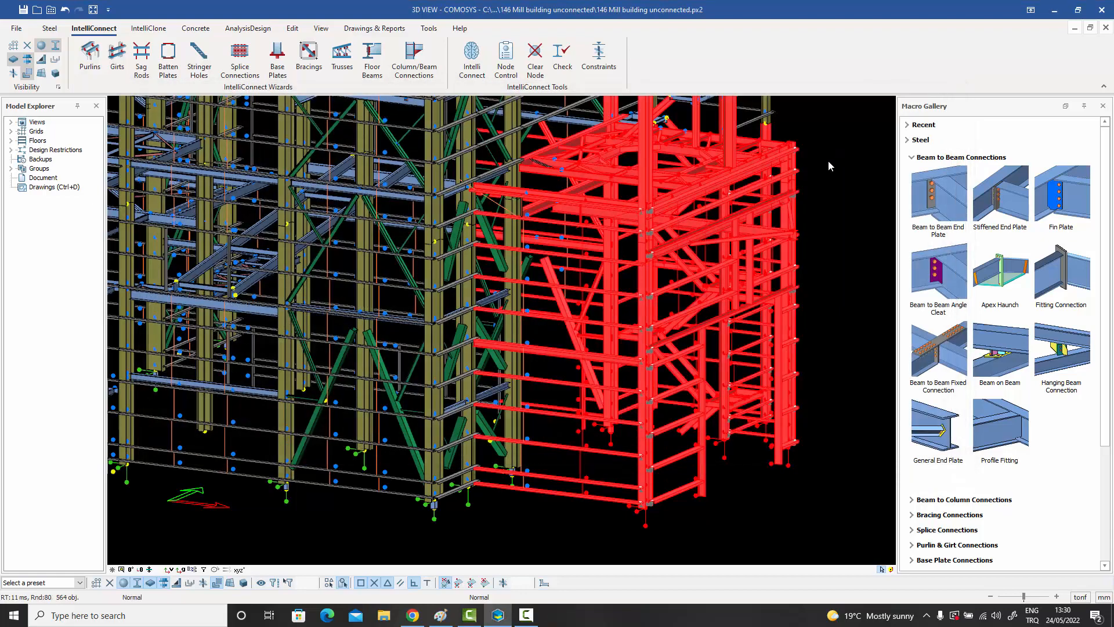
click(827, 160)
Examine the bolted bracket connections between the girts and the tower's corner column up close.
scroll(810, 165, up, 6)
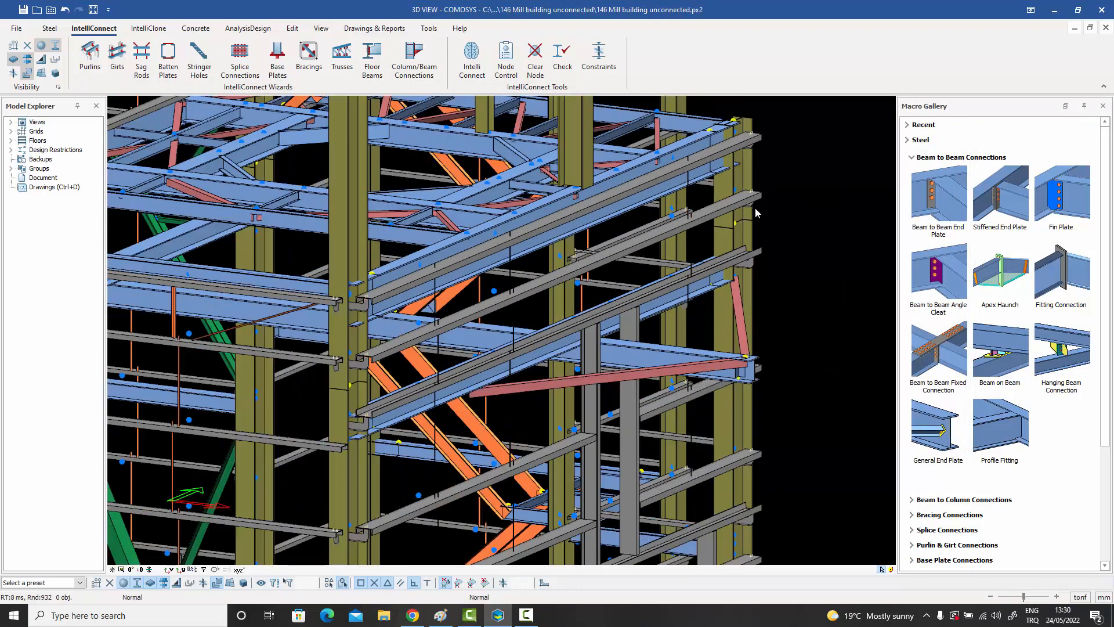
scroll(756, 213, down, 3)
middle_drag(756, 213, 782, 157)
scroll(534, 347, up, 4)
middle_drag(534, 347, 545, 276)
scroll(549, 274, up, 5)
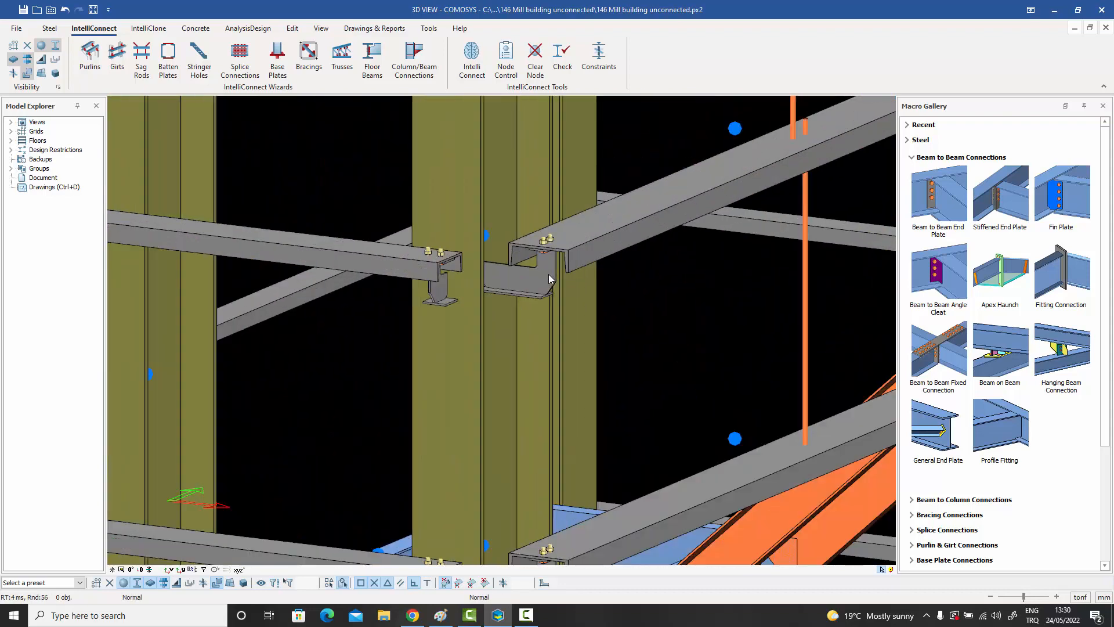
click(543, 216)
shift+middle_drag(543, 216, 482, 217)
scroll(523, 217, down, 8)
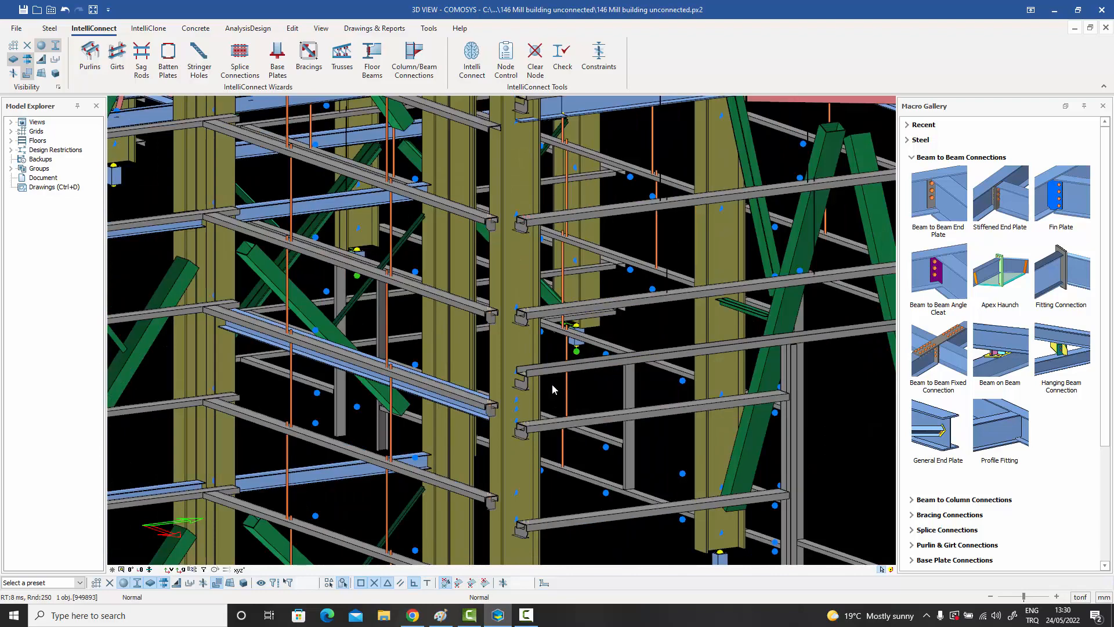
Inspect the girt brackets along the tower's other columns, from one bracket's detail down to the column bases.
scroll(552, 385, up, 2)
middle_drag(552, 384, 562, 211)
scroll(555, 339, up, 5)
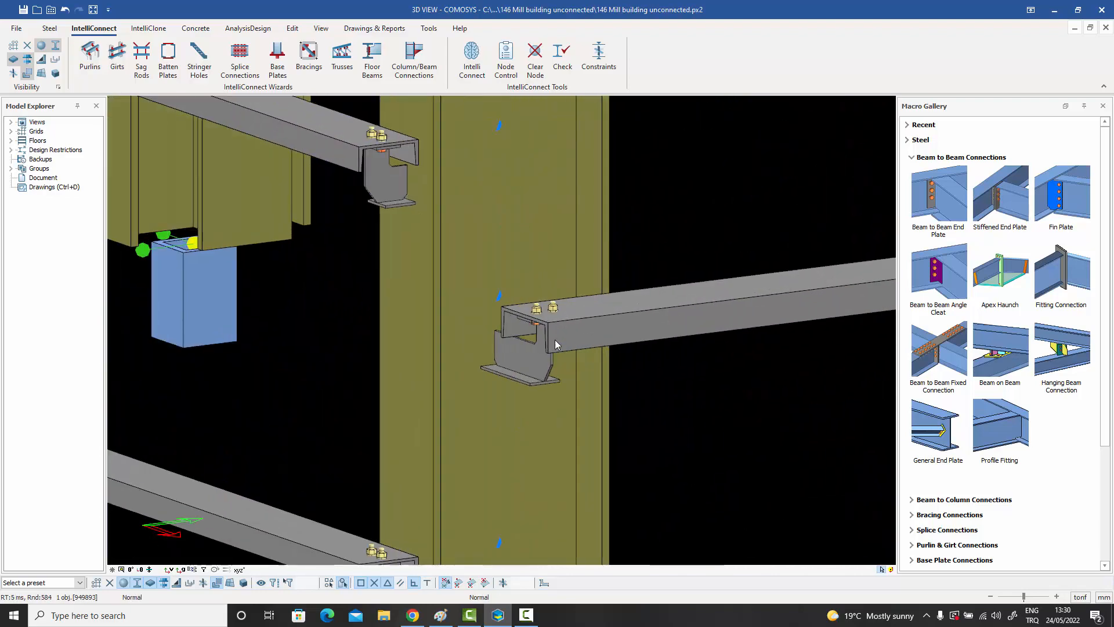
scroll(555, 336, down, 4)
scroll(555, 337, down, 1)
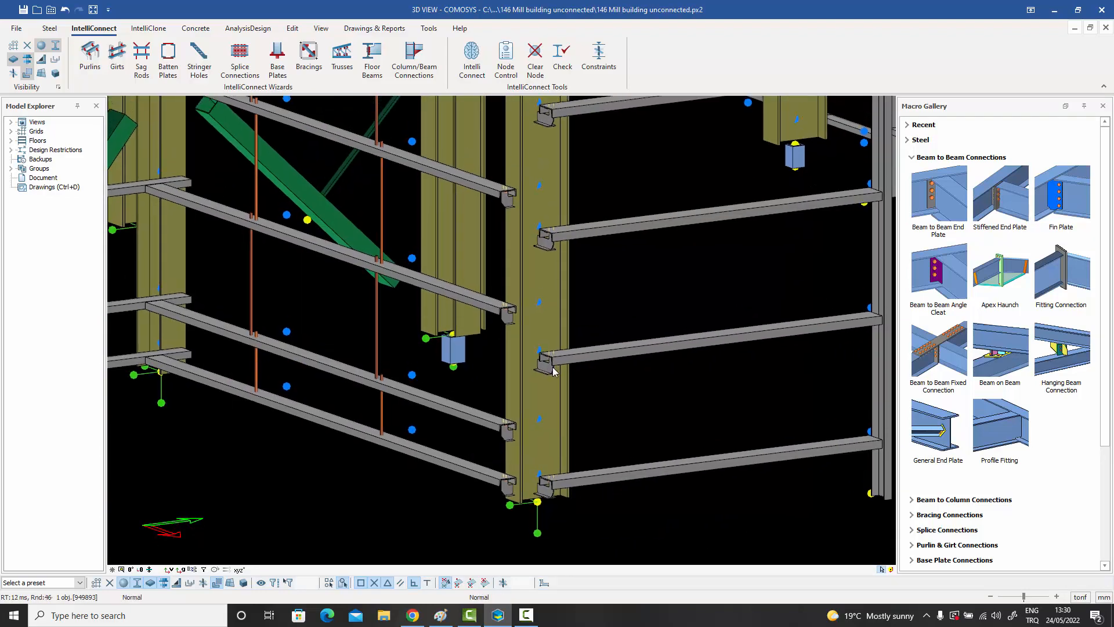
scroll(551, 367, down, 4)
scroll(647, 351, down, 2)
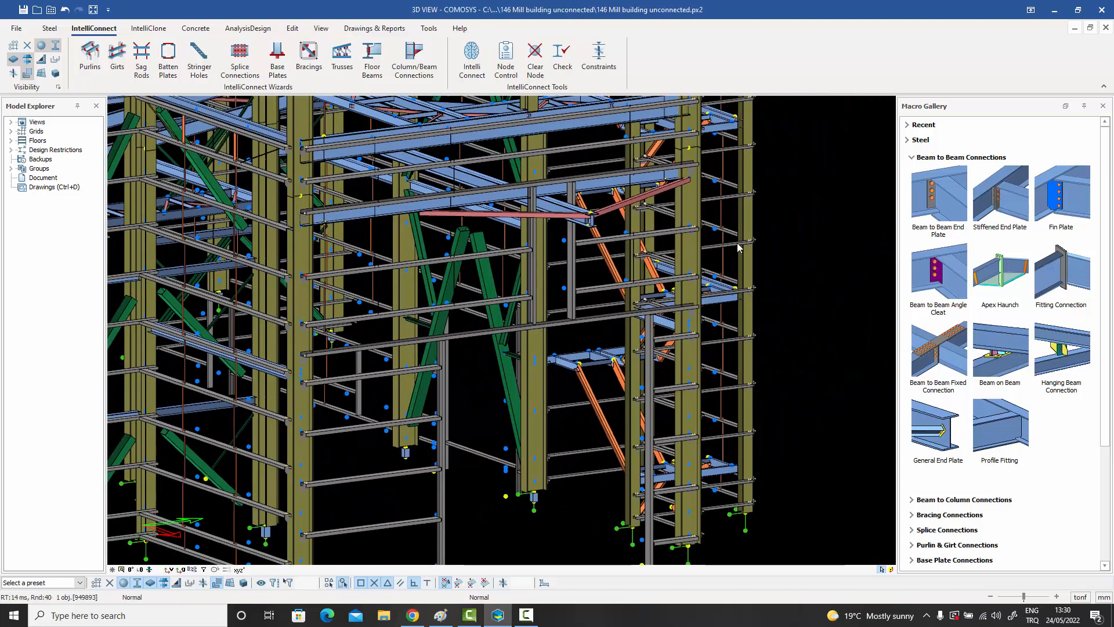
scroll(710, 275, up, 2)
middle_drag(766, 281, 794, 268)
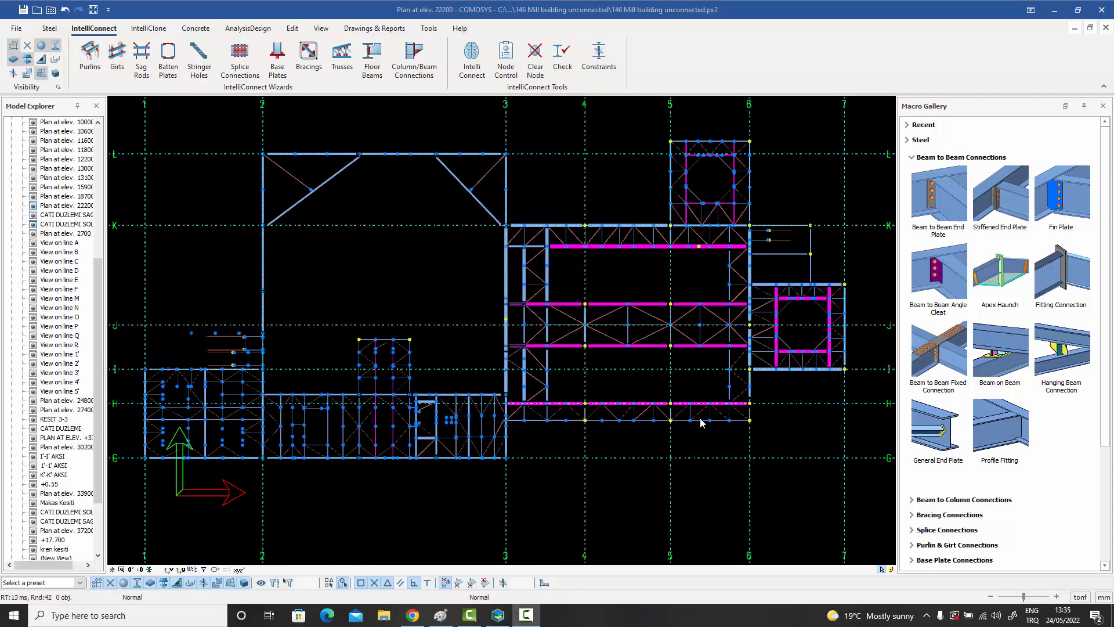
Examine the floor framing in the plan at elevation 22200, especially the bays between grid lines 1–2 and G–I.
middle_drag(658, 424, 676, 428)
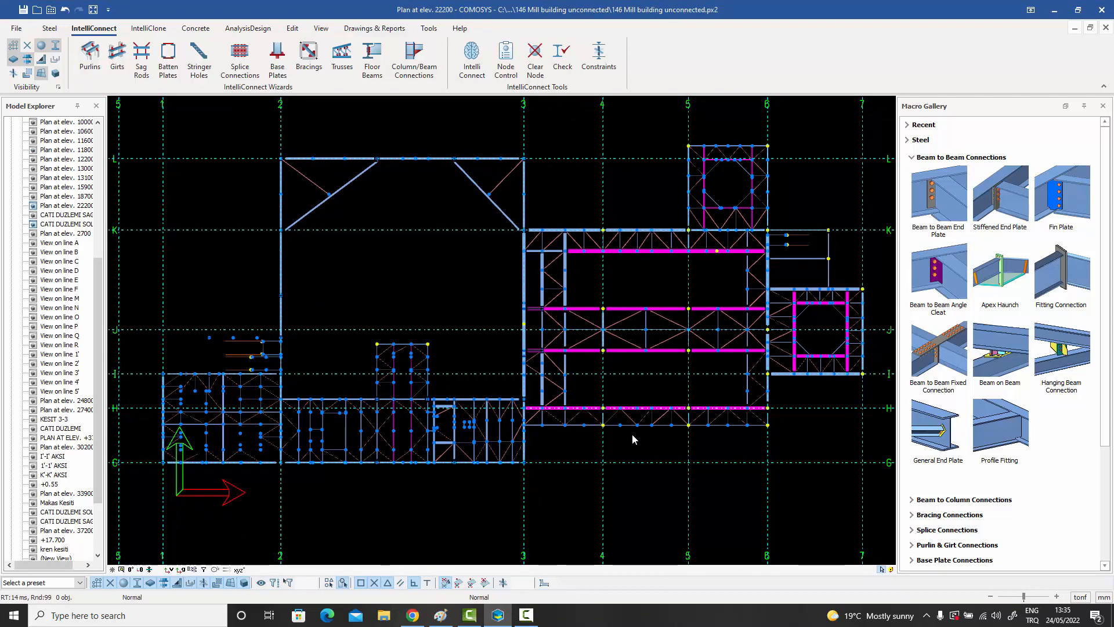
middle_drag(616, 433, 690, 406)
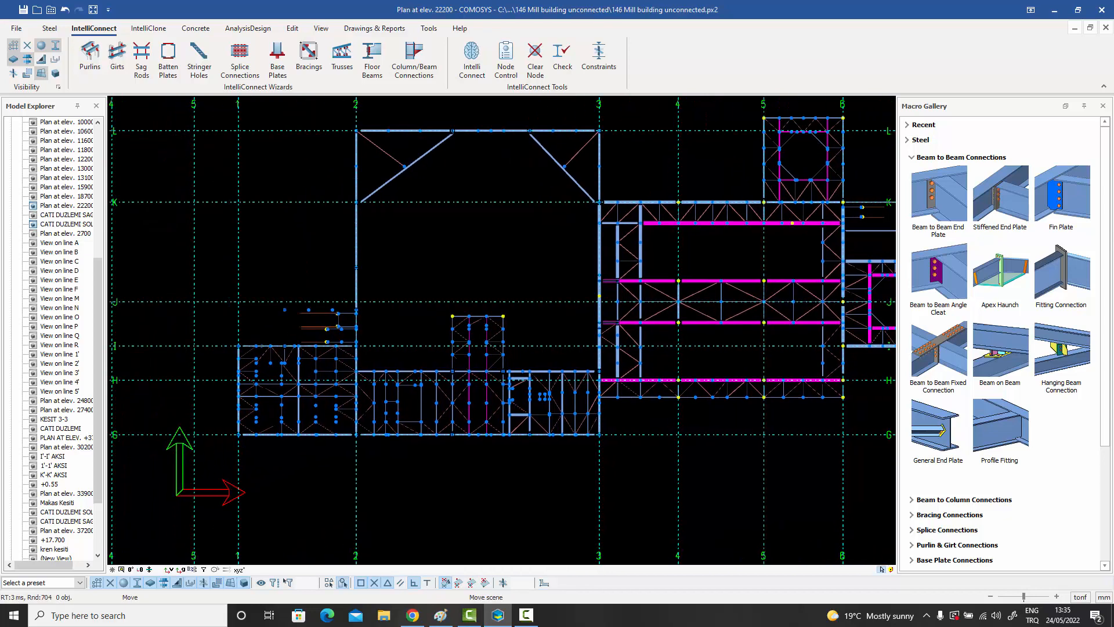
scroll(286, 394, up, 5)
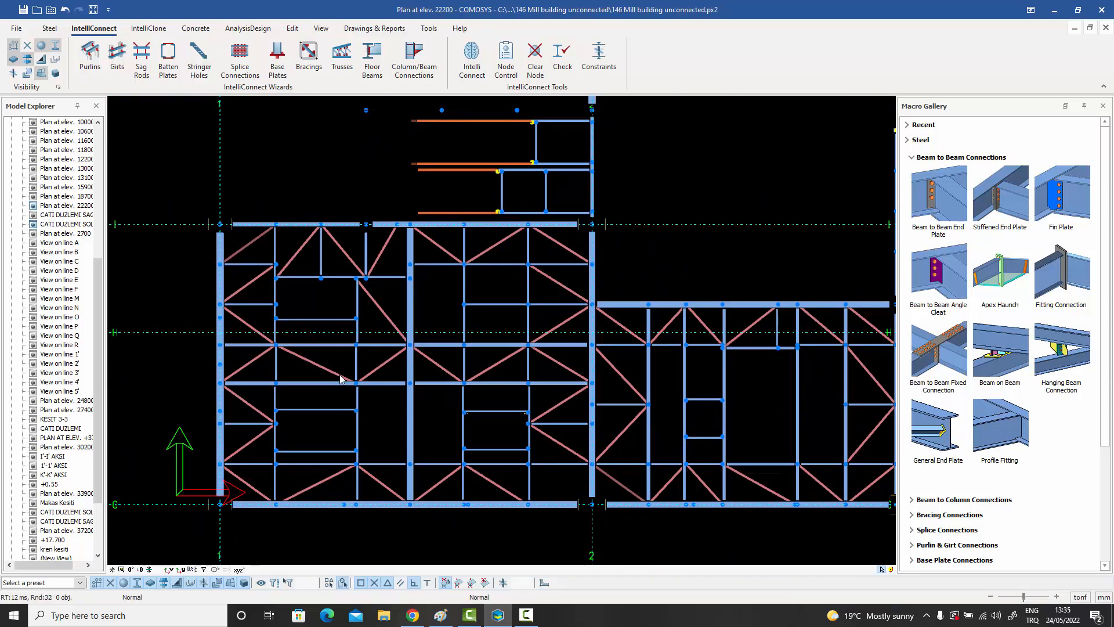
scroll(334, 379, up, 2)
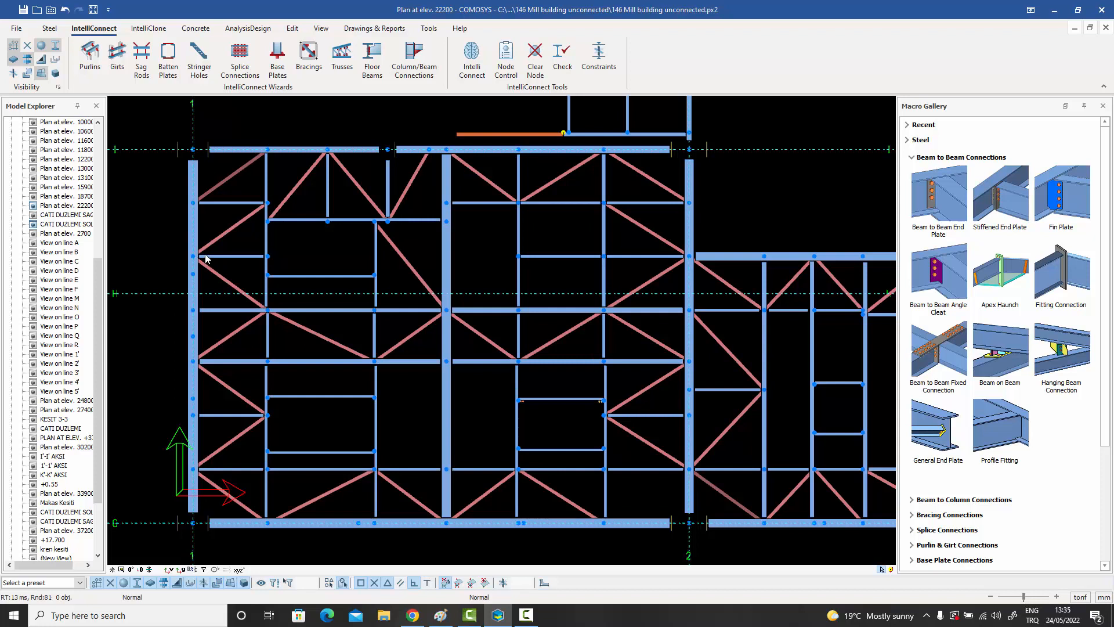
middle_drag(347, 322, 329, 324)
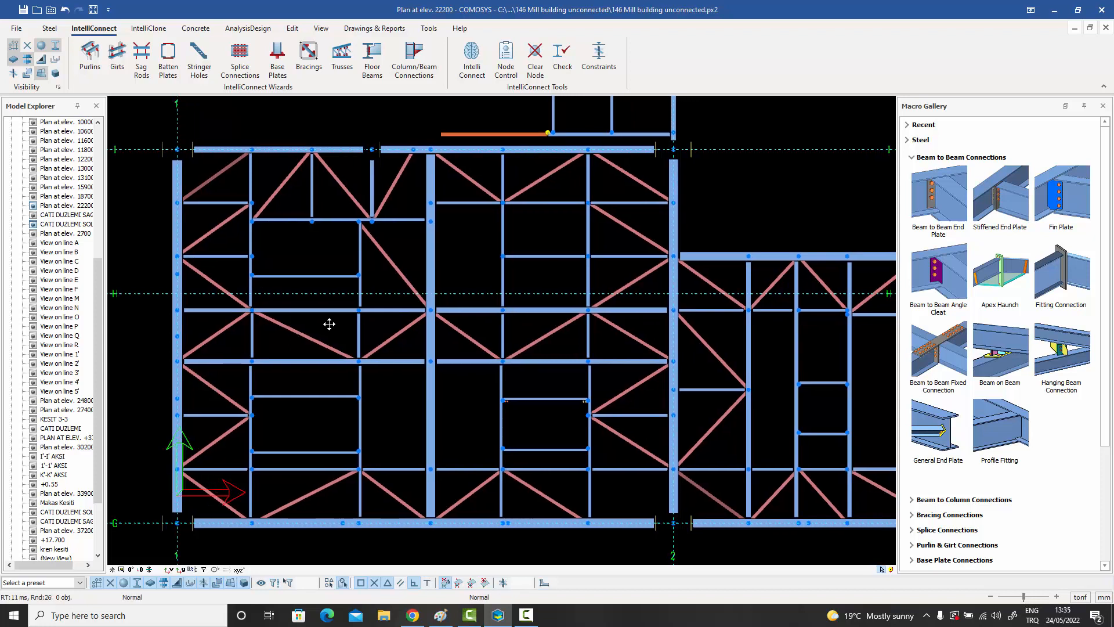
scroll(329, 324, down, 5)
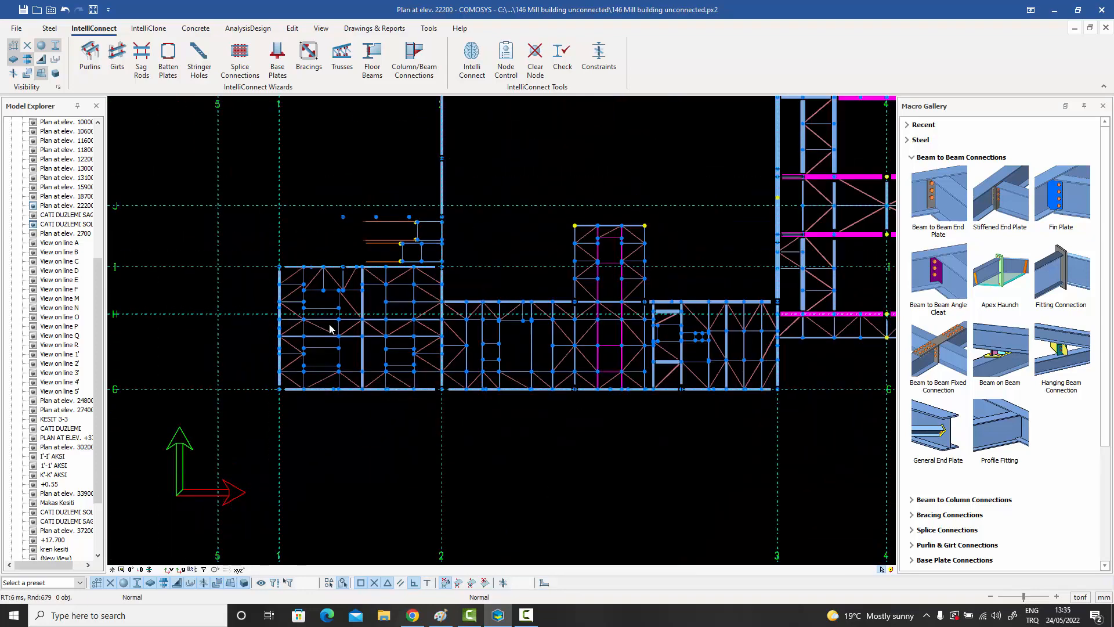
scroll(330, 325, down, 1)
middle_drag(346, 327, 336, 360)
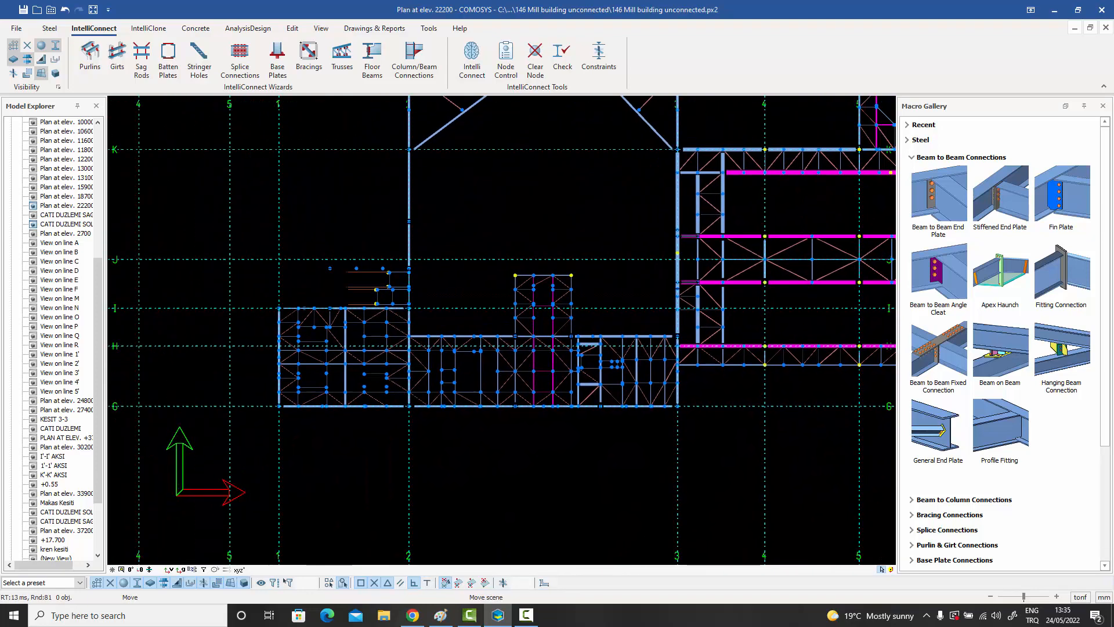
scroll(360, 358, up, 4)
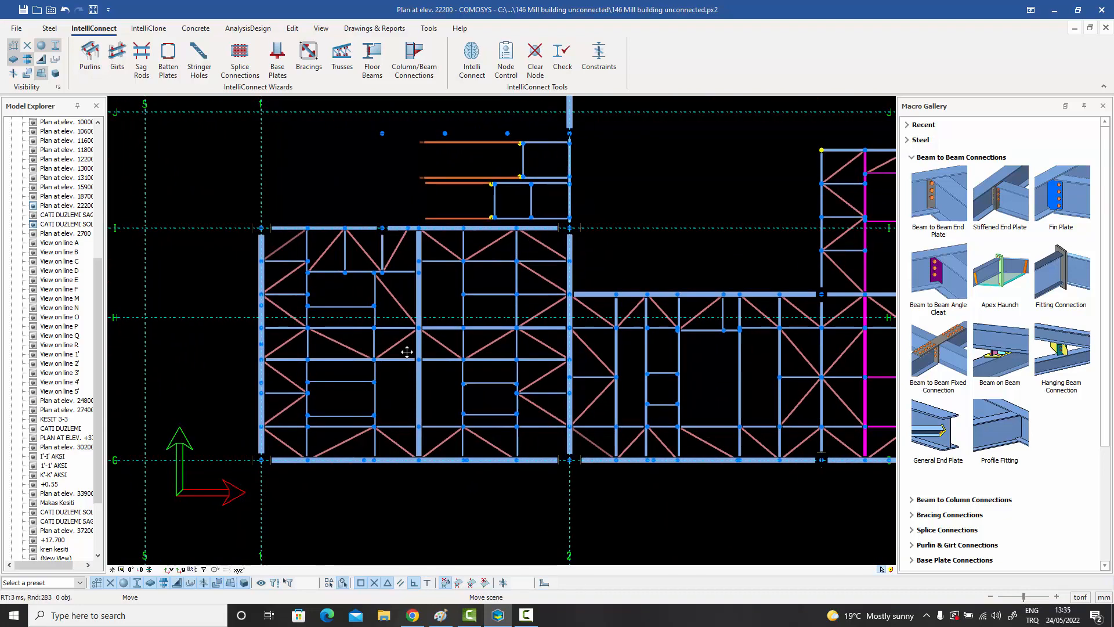
scroll(407, 351, up, 1)
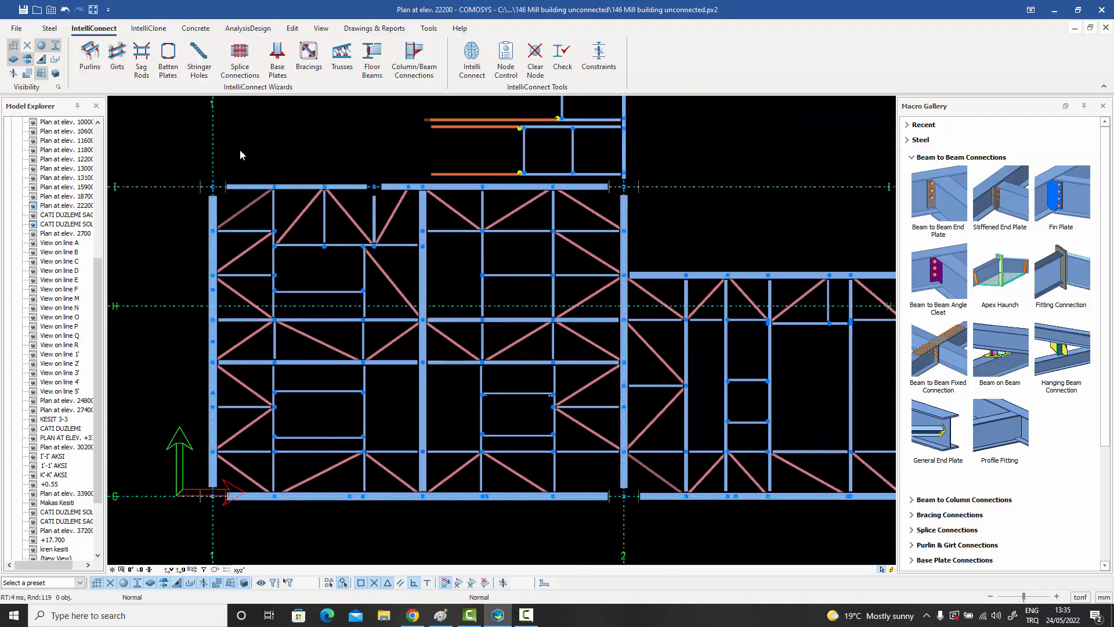
Select the floor members between grid lines 1–2 and G–I and choose the Fin Plate Connection Macro for their floor beam connections.
drag(173, 152, 626, 550)
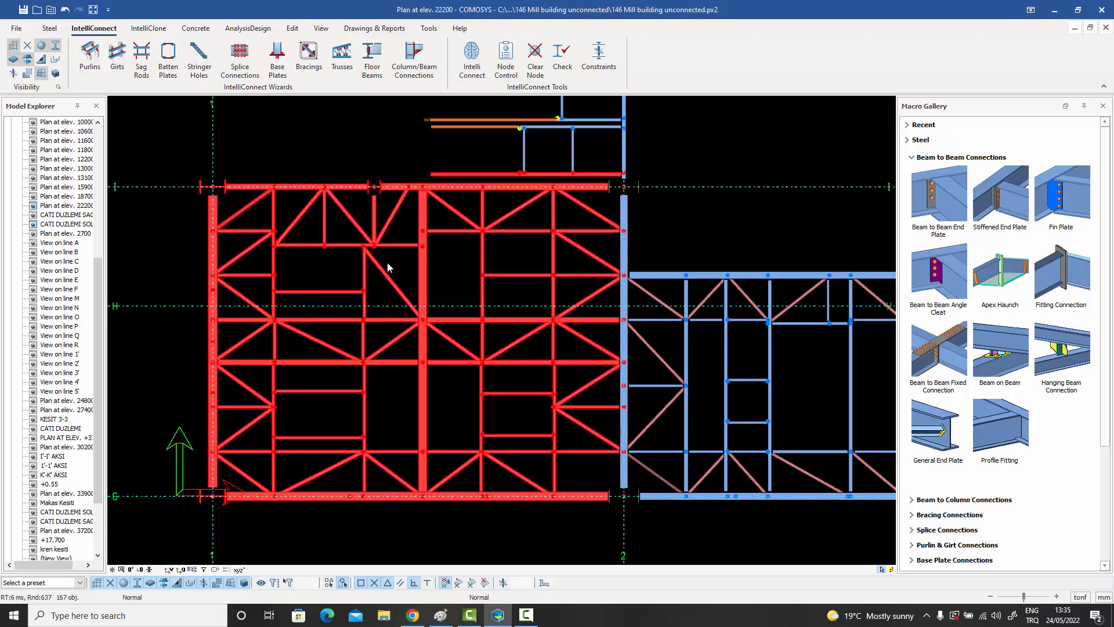
right_click(323, 139)
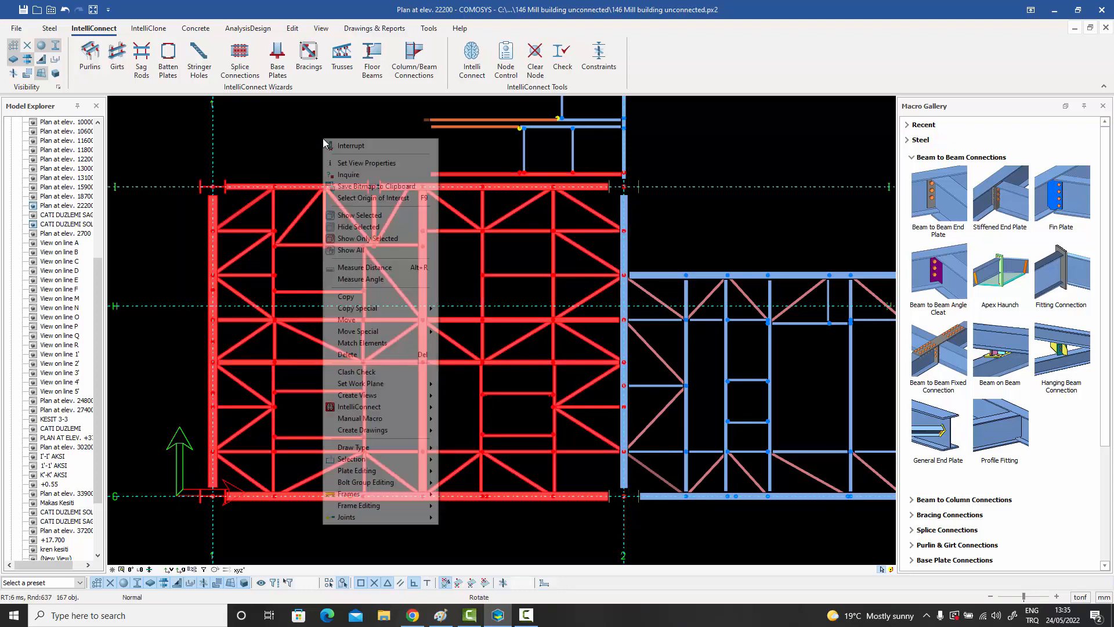
mouse_move(374, 409)
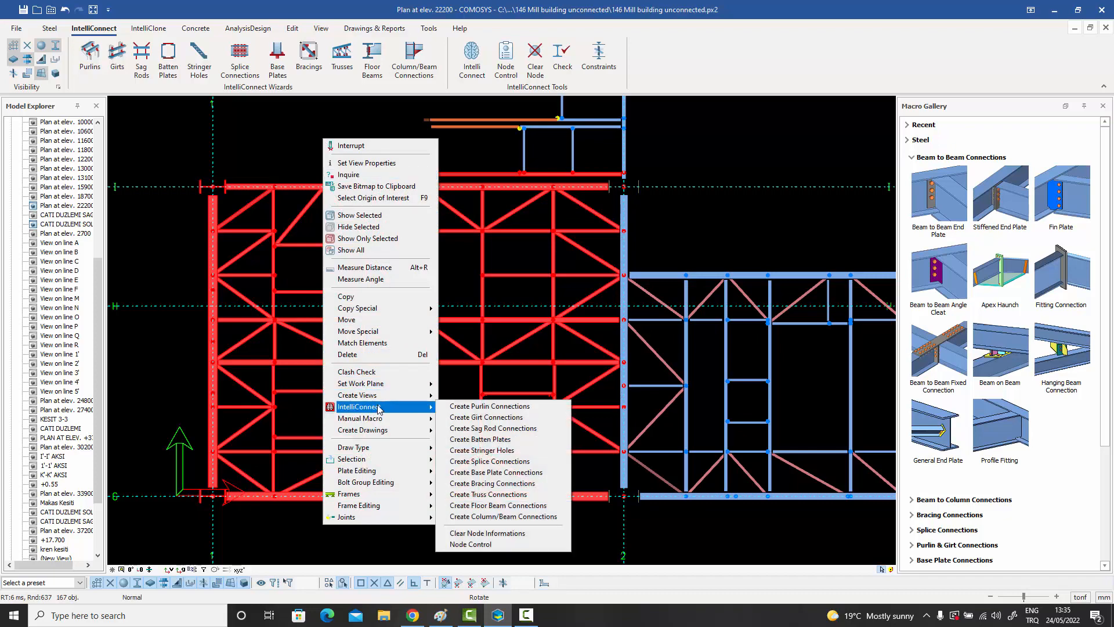
click(503, 505)
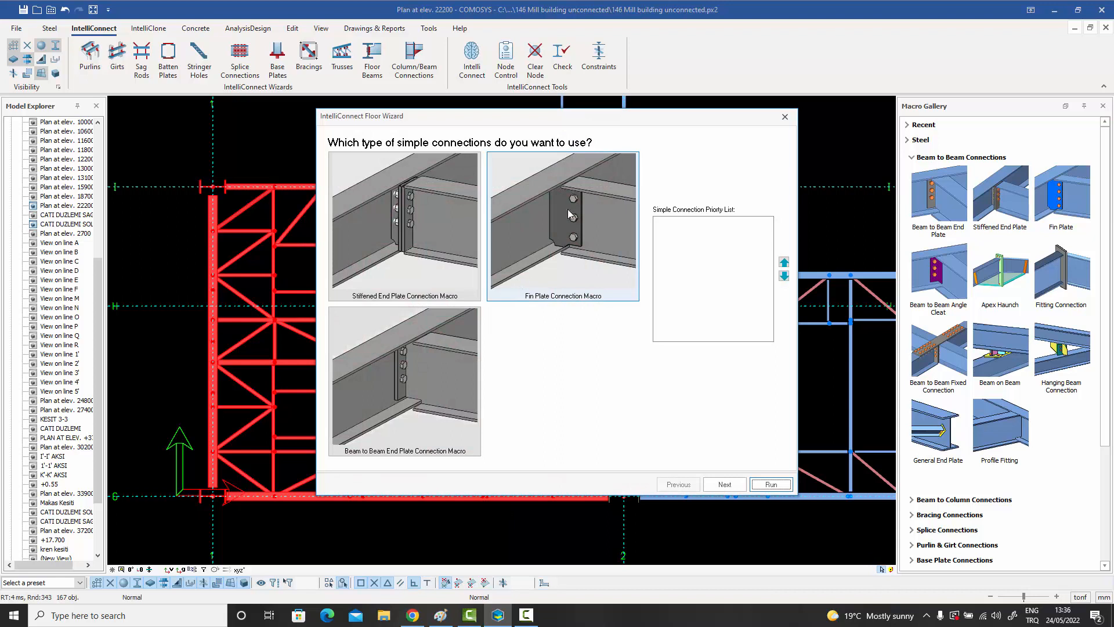
click(569, 216)
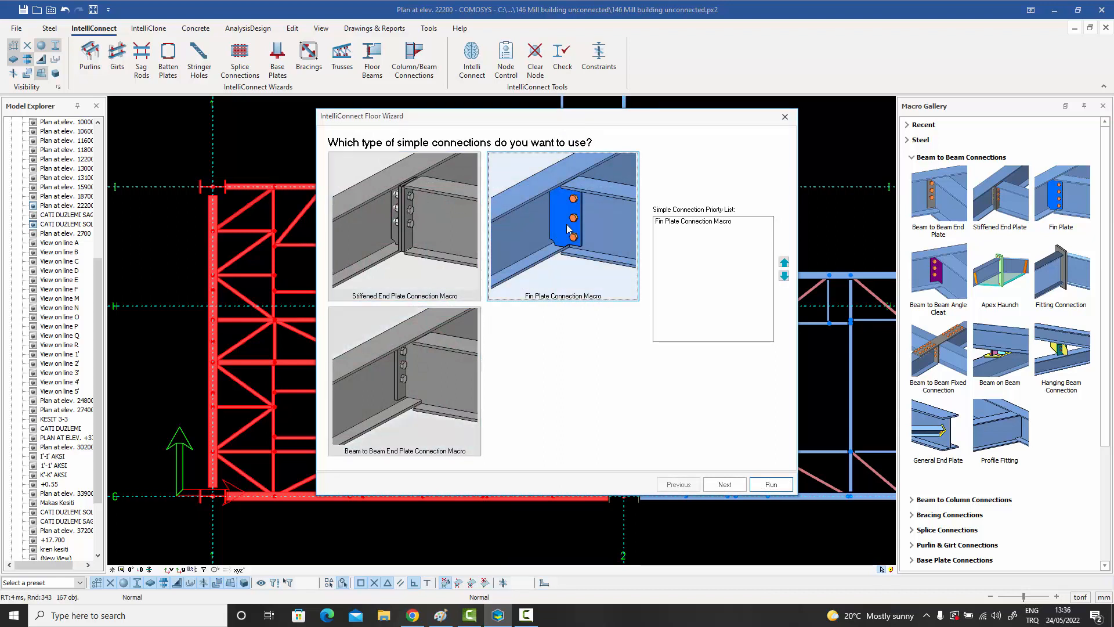
click(725, 485)
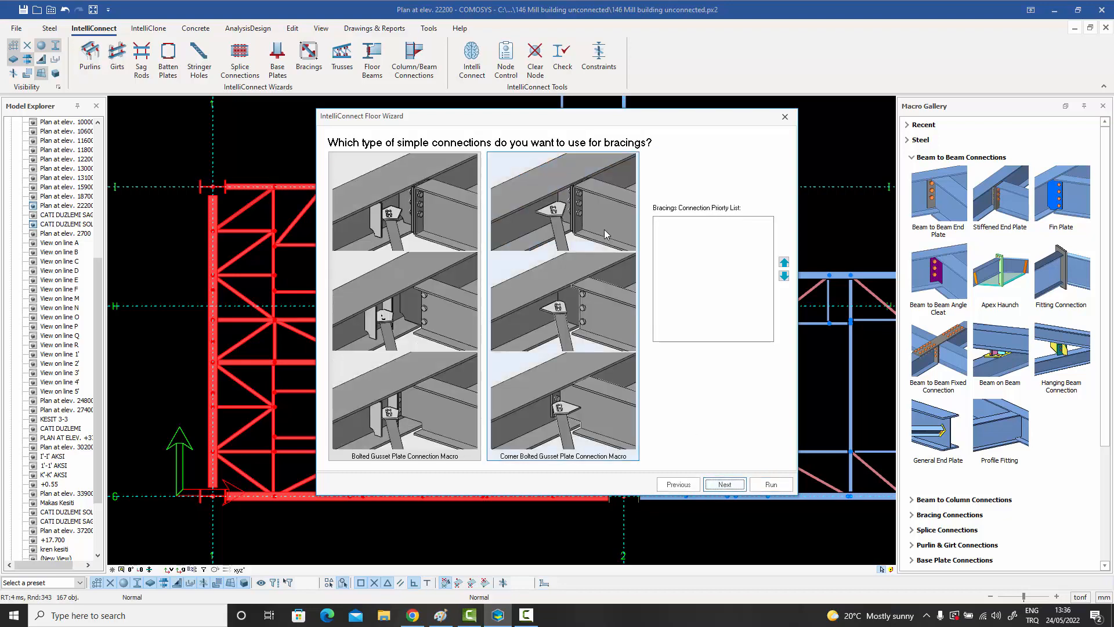
Set the floor bracing connection priority to Corner Bolted Gusset Plate first and Bolted Gusset Plate second.
click(558, 218)
click(418, 219)
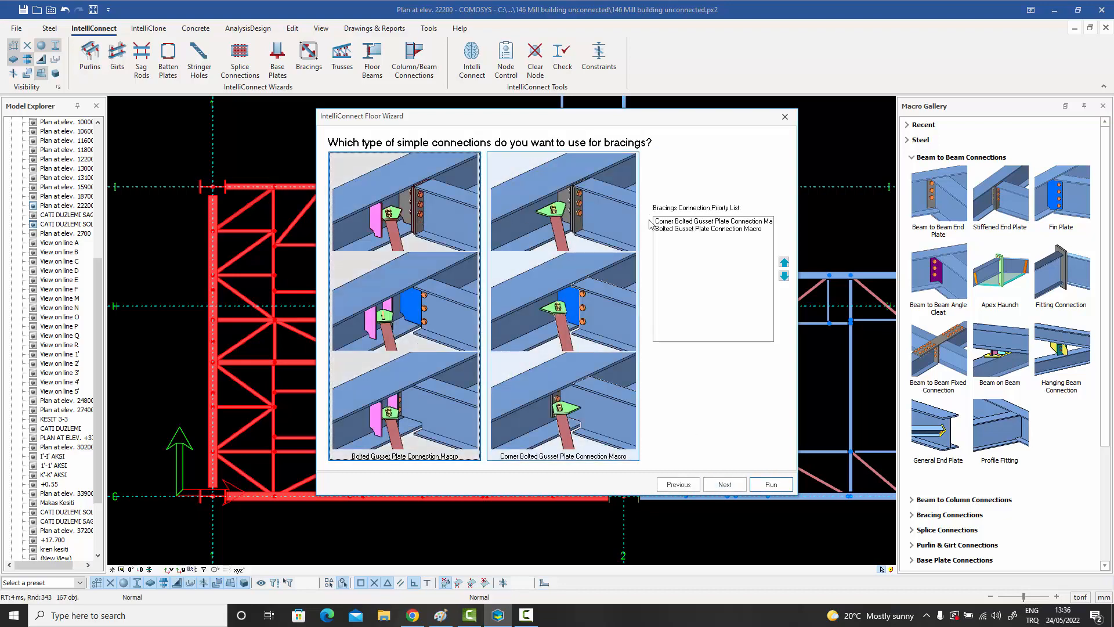
click(725, 486)
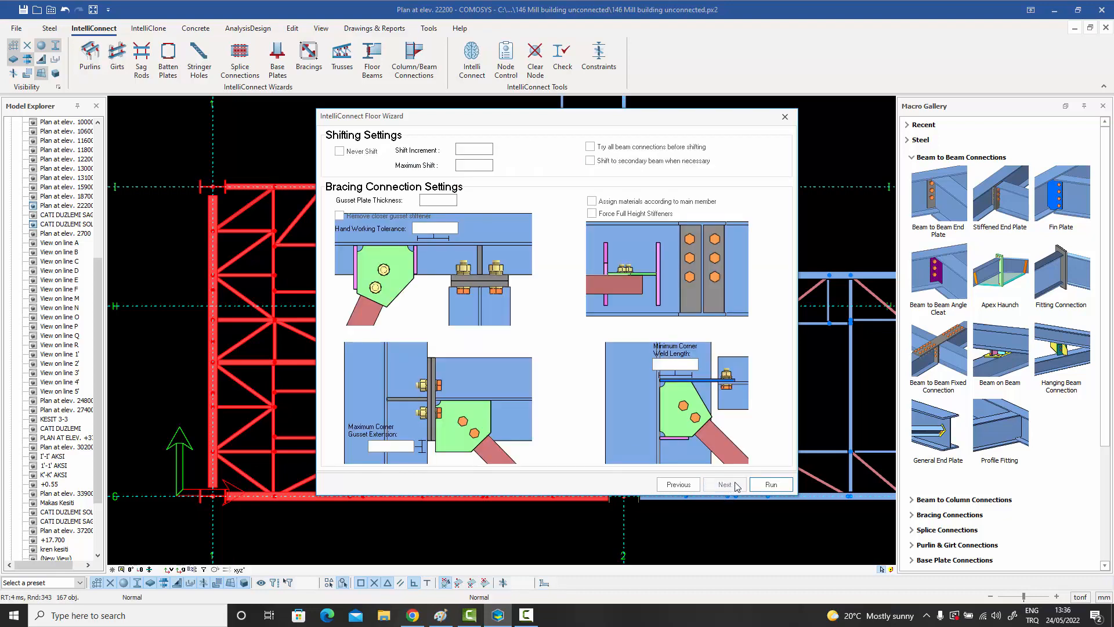
Run the floor wizard to generate the fin plate and gusset plate connections on the selected members.
click(772, 487)
drag(574, 272, 752, 146)
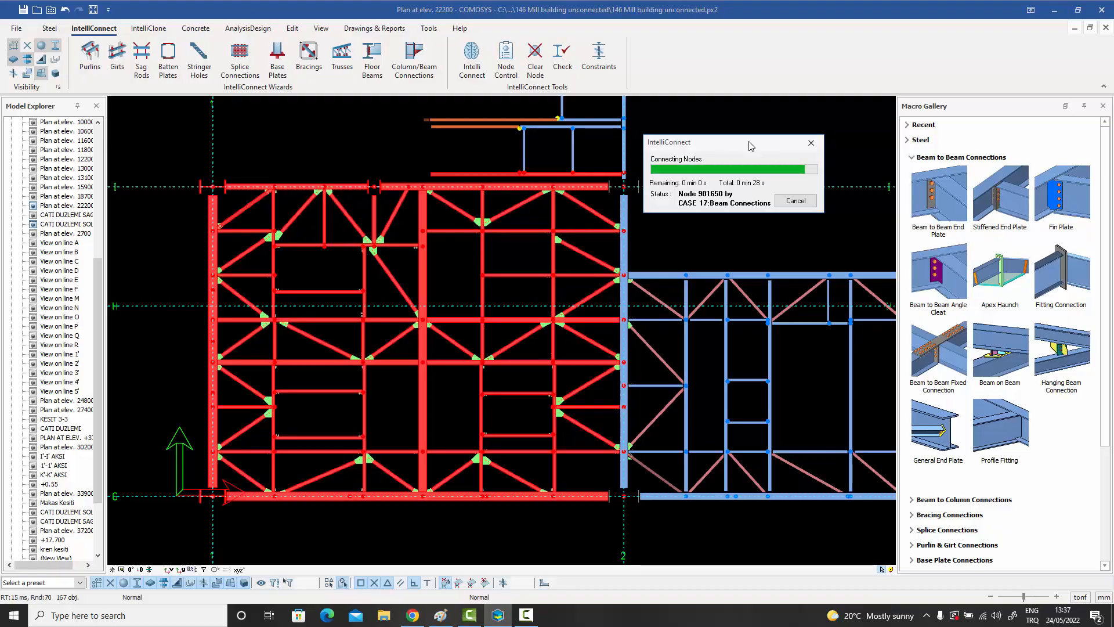
scroll(950, 183, down, 10)
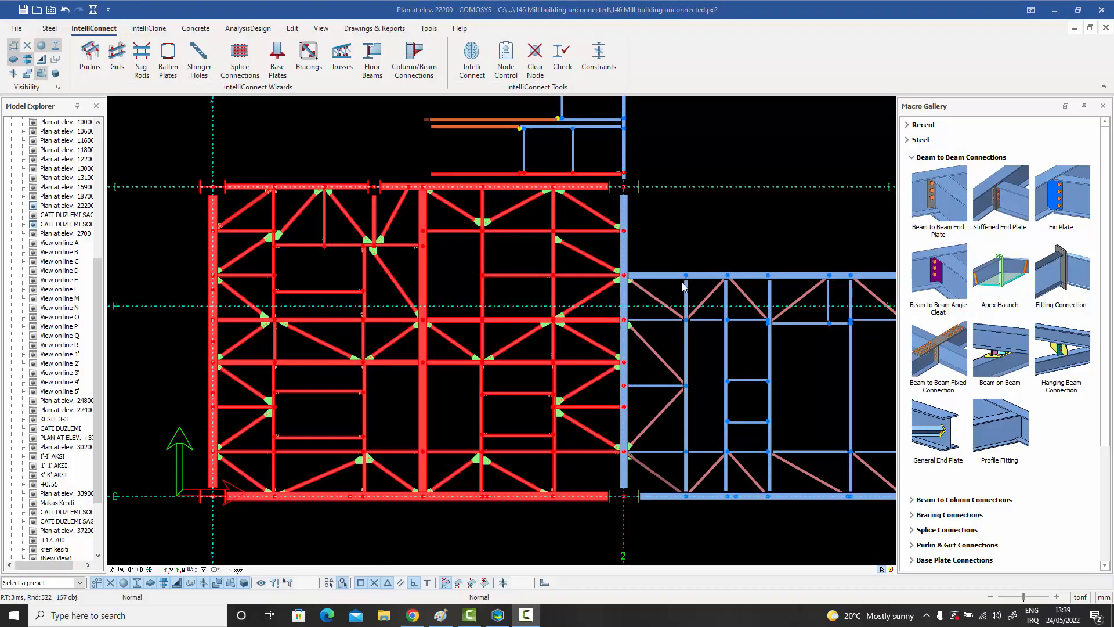
Show the connected floor in 3D with the grid lines hidden and clear the member selection.
middle_drag(657, 355, 534, 255)
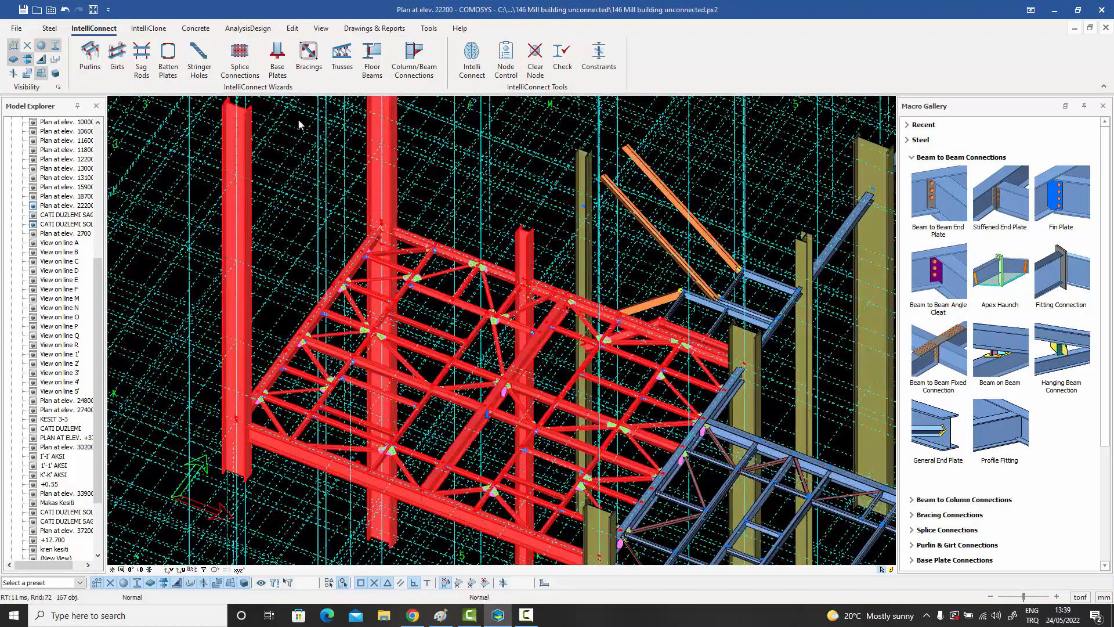
click(13, 45)
scroll(454, 321, up, 5)
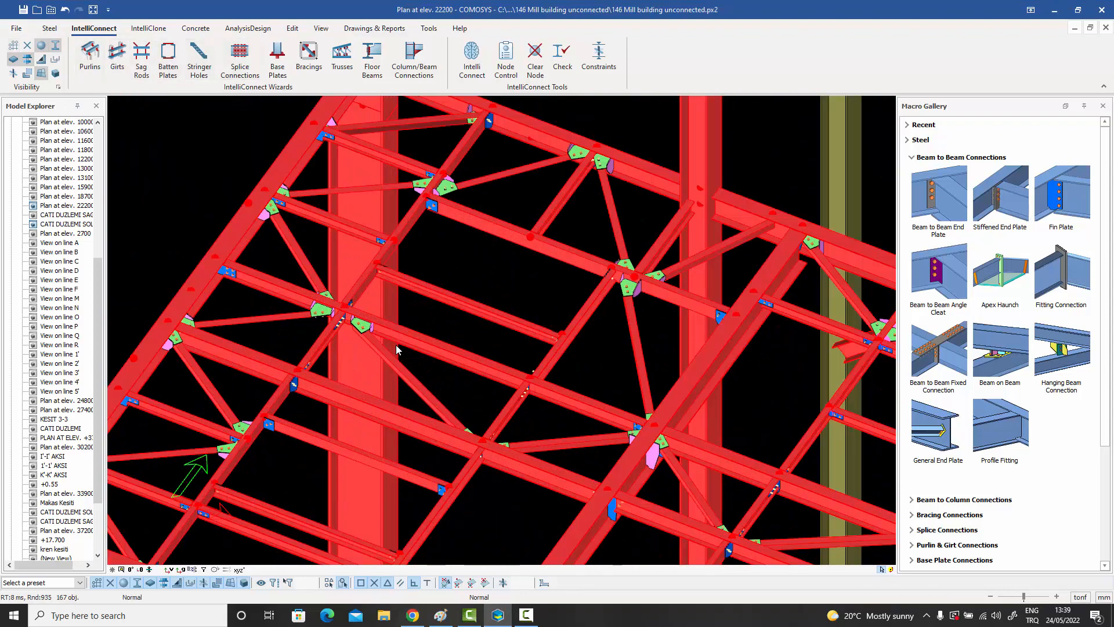
key(Escape)
Examine the fin plate beam connections and bracing gussets across the connected floor between grid lines 1 and 2.
scroll(456, 321, down, 3)
middle_drag(456, 321, 442, 239)
scroll(338, 232, up, 4)
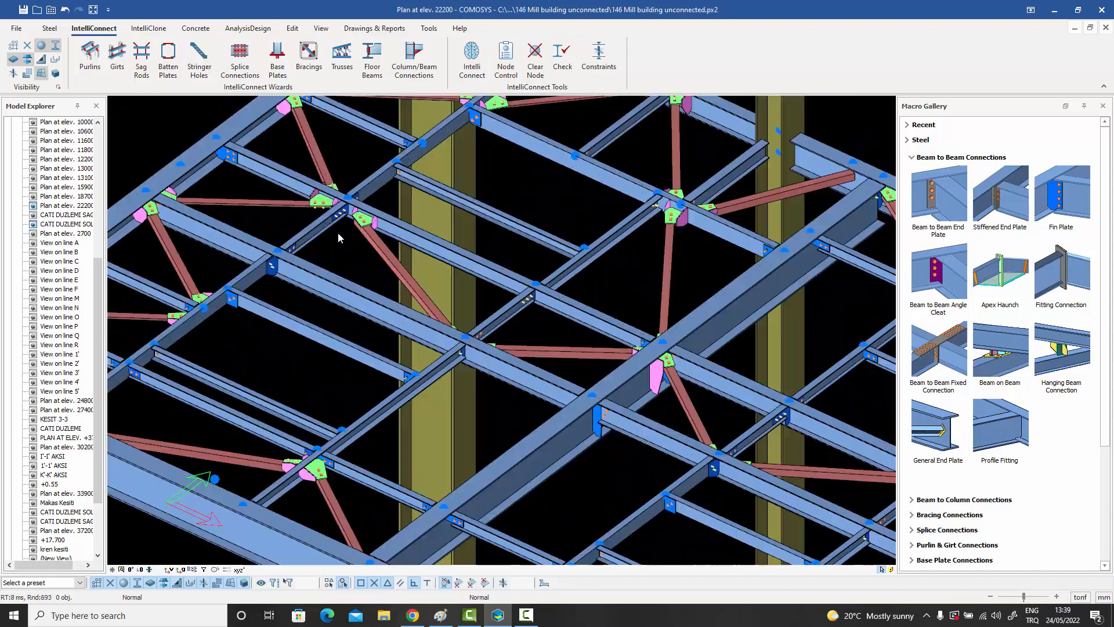
scroll(347, 224, up, 4)
scroll(347, 224, down, 3)
middle_drag(531, 304, 335, 279)
scroll(335, 280, down, 3)
scroll(335, 283, up, 4)
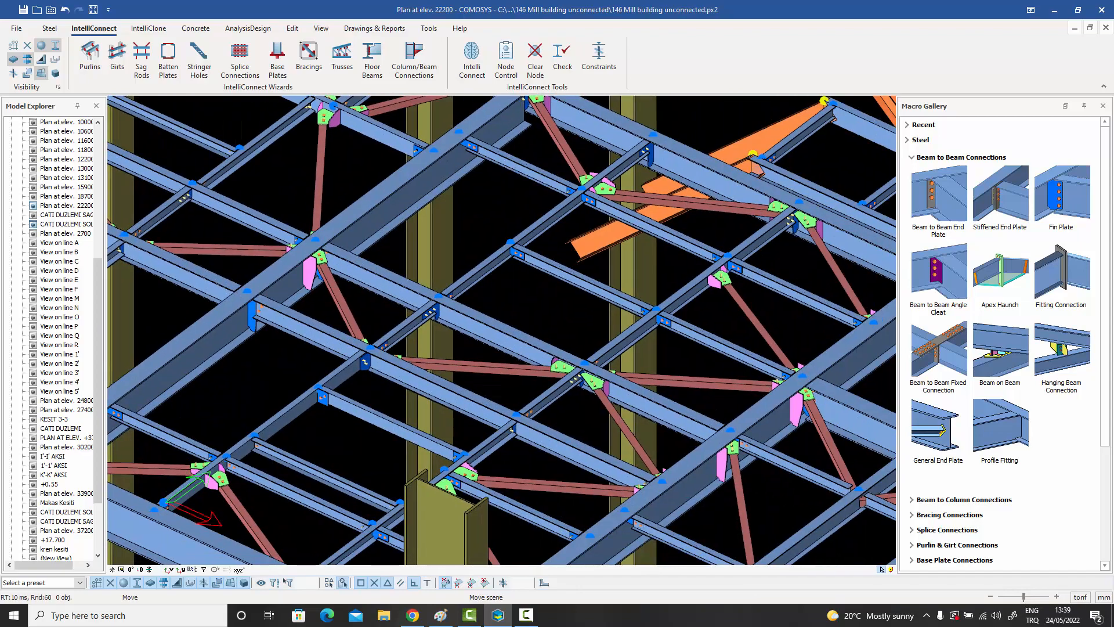
scroll(388, 307, up, 5)
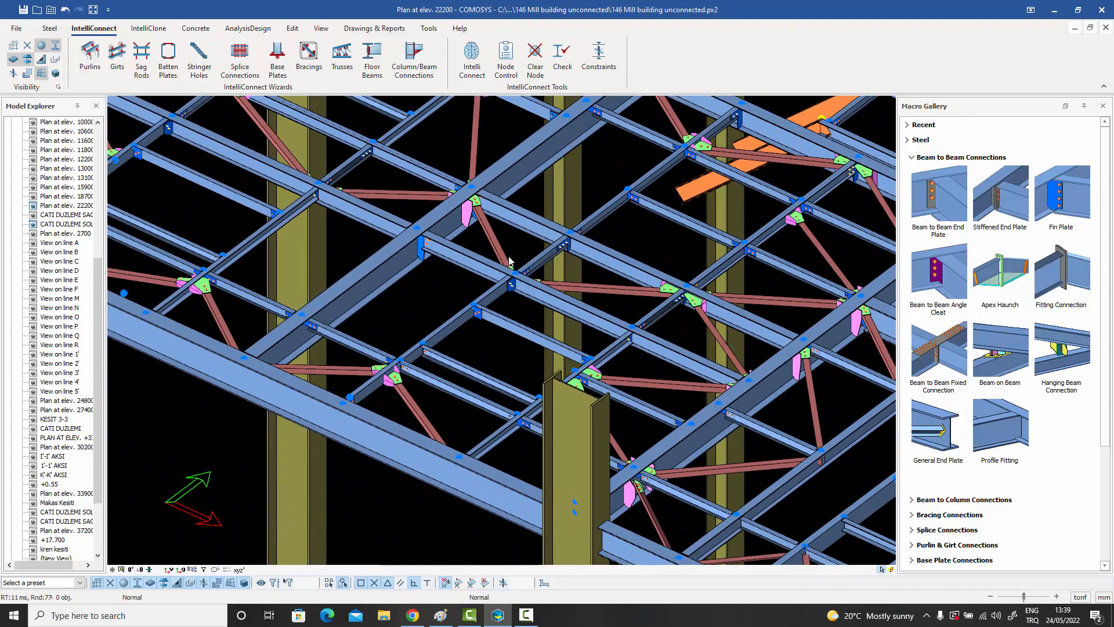
scroll(493, 275, down, 2)
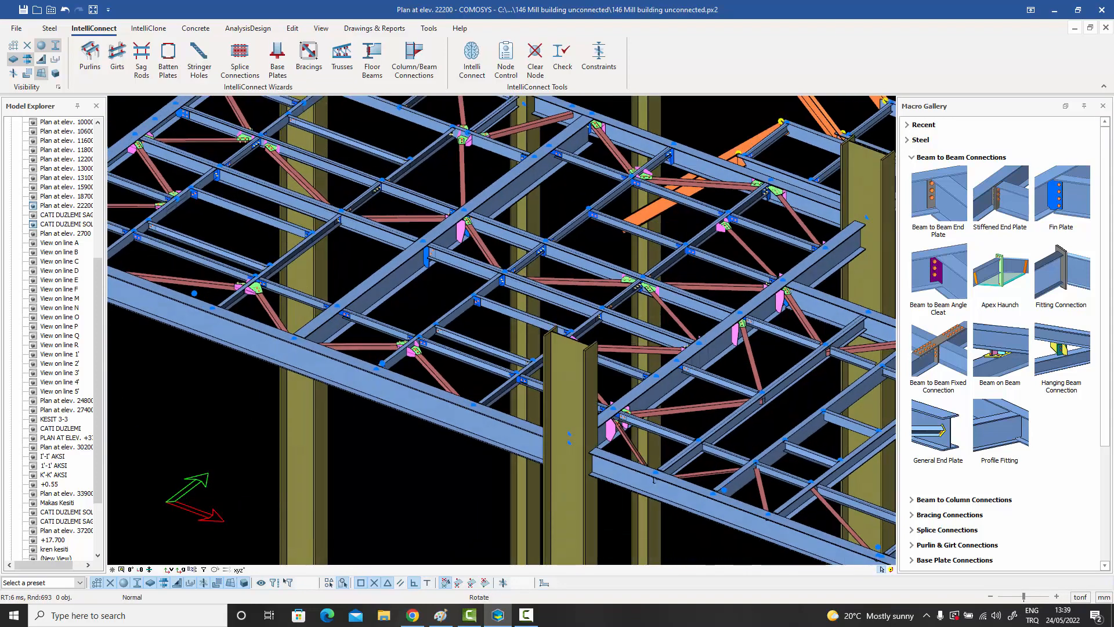
middle_drag(494, 277, 380, 318)
middle_drag(457, 374, 418, 406)
mouse_move(492, 329)
middle_down()
mouse_move(469, 321)
mouse_move(582, 384)
mouse_move(632, 345)
mouse_move(554, 328)
mouse_move(601, 318)
mouse_move(599, 279)
mouse_move(513, 325)
middle_up()
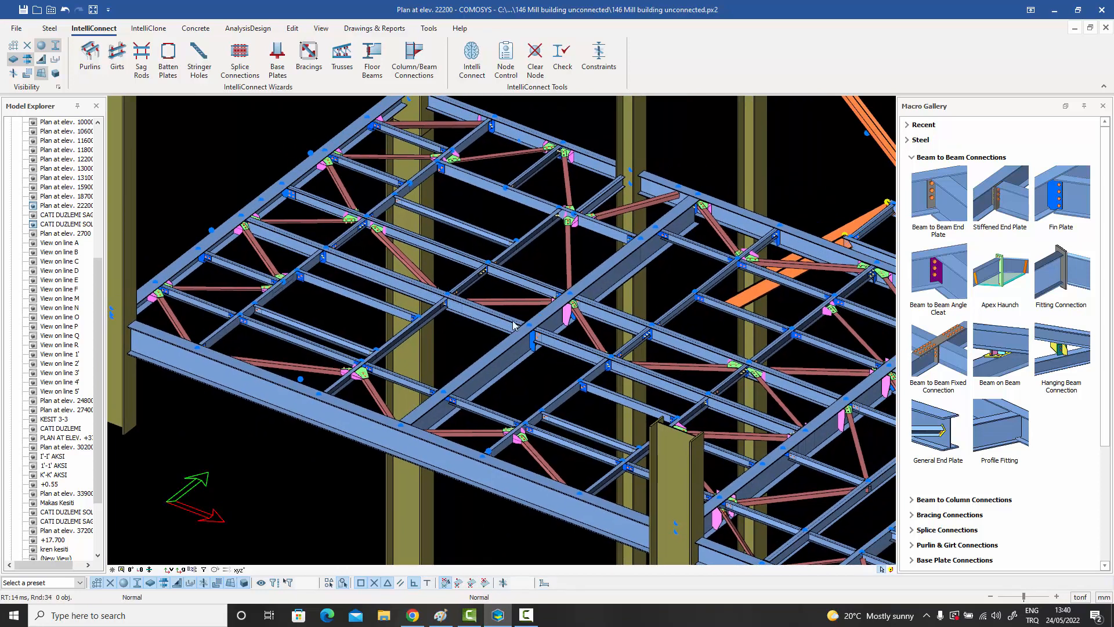
In plan view, select the adjacent bay's floor members beyond grid line 2 and choose the Stiffened End Plate Connection Macro for their floor beam connections.
click(131, 570)
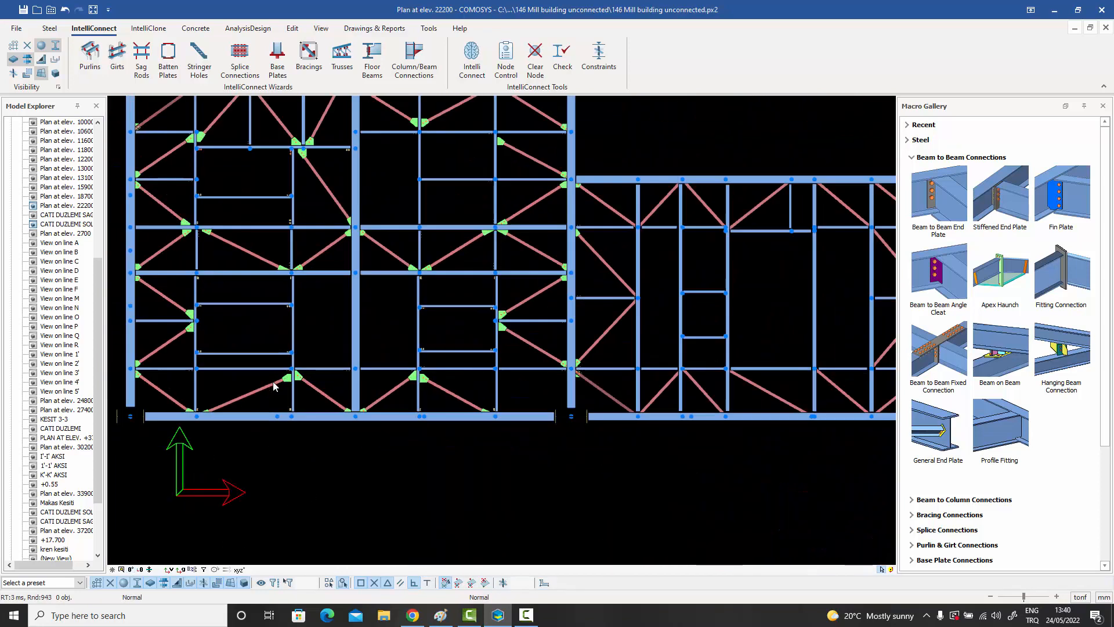
middle_drag(507, 328, 352, 398)
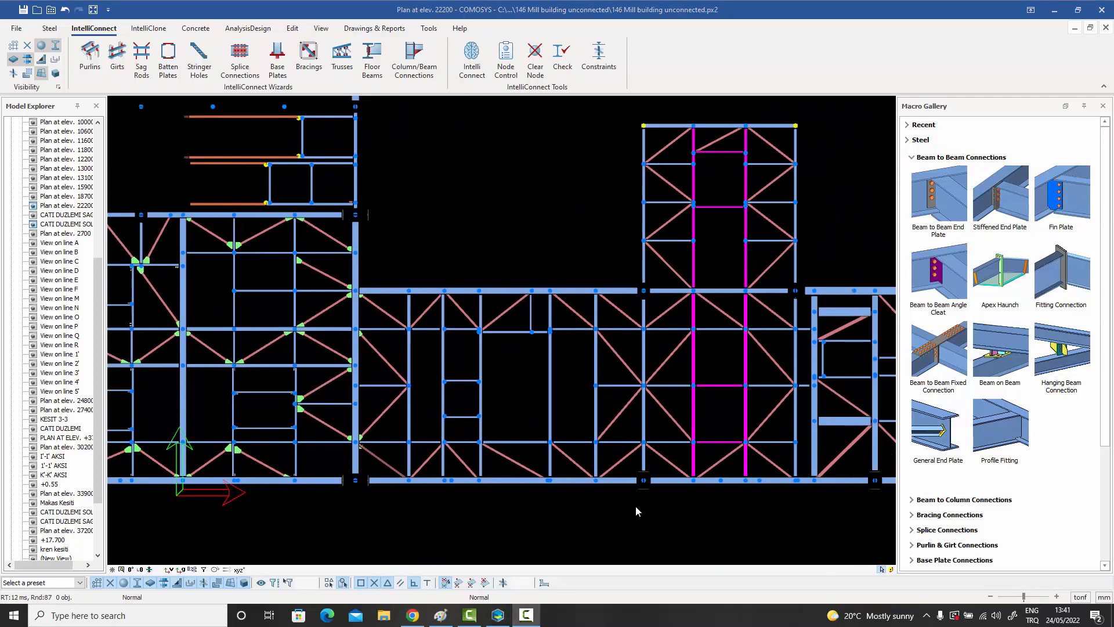
drag(639, 507, 373, 251)
right_click(420, 242)
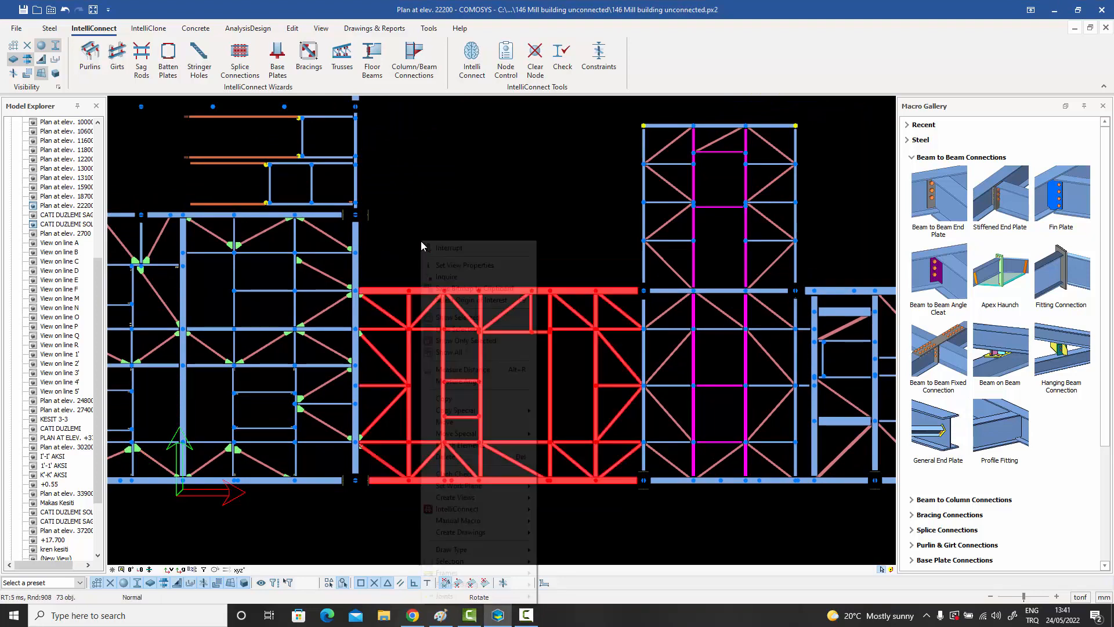
mouse_move(462, 511)
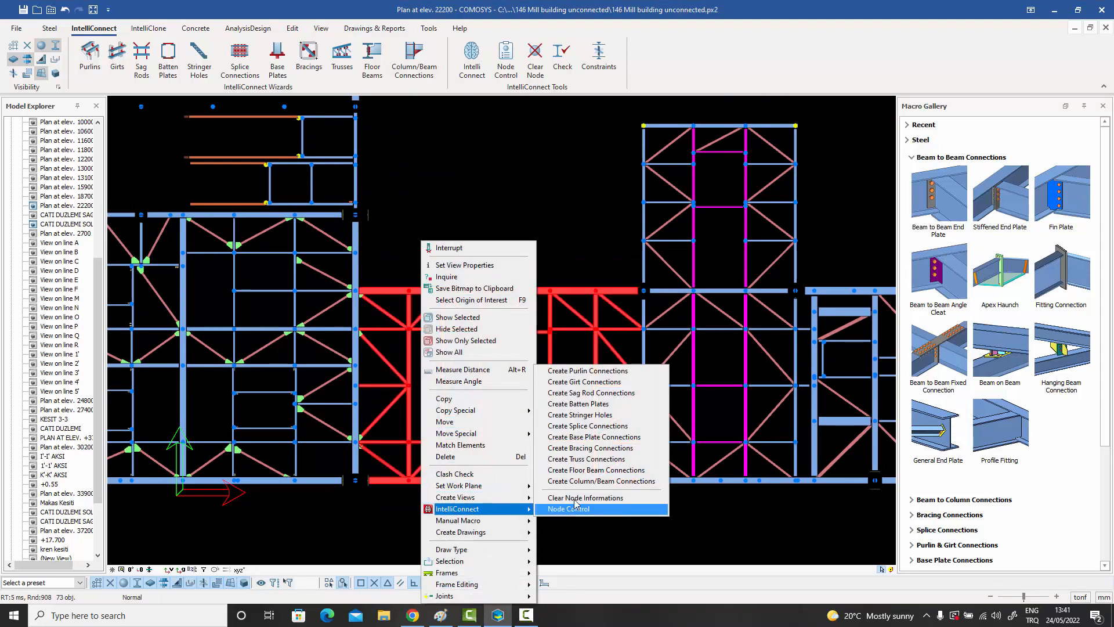
click(589, 470)
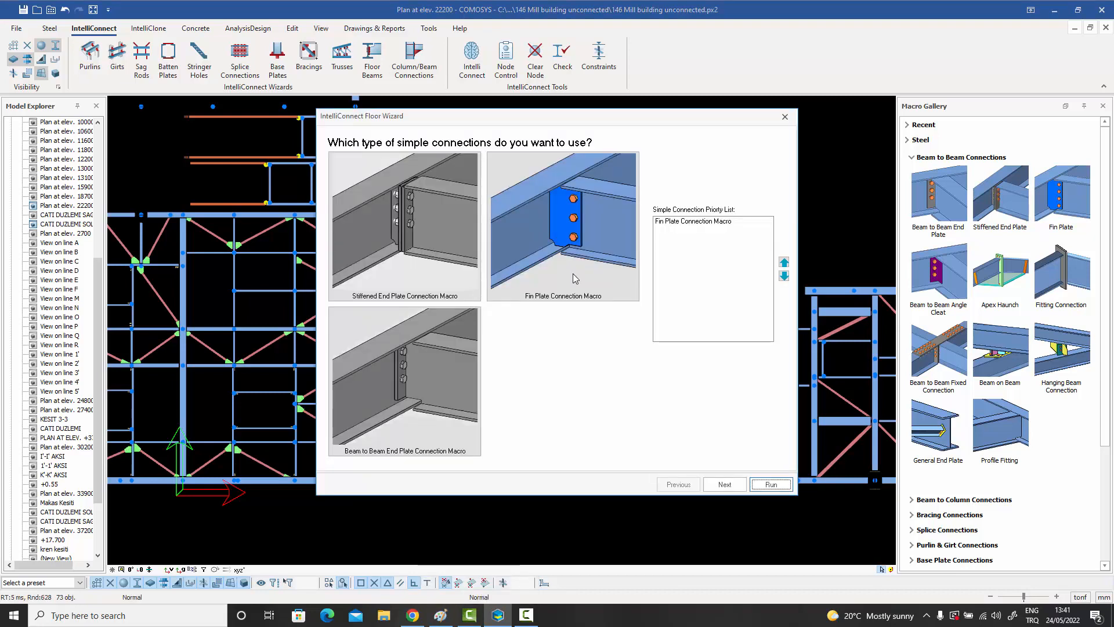
click(407, 215)
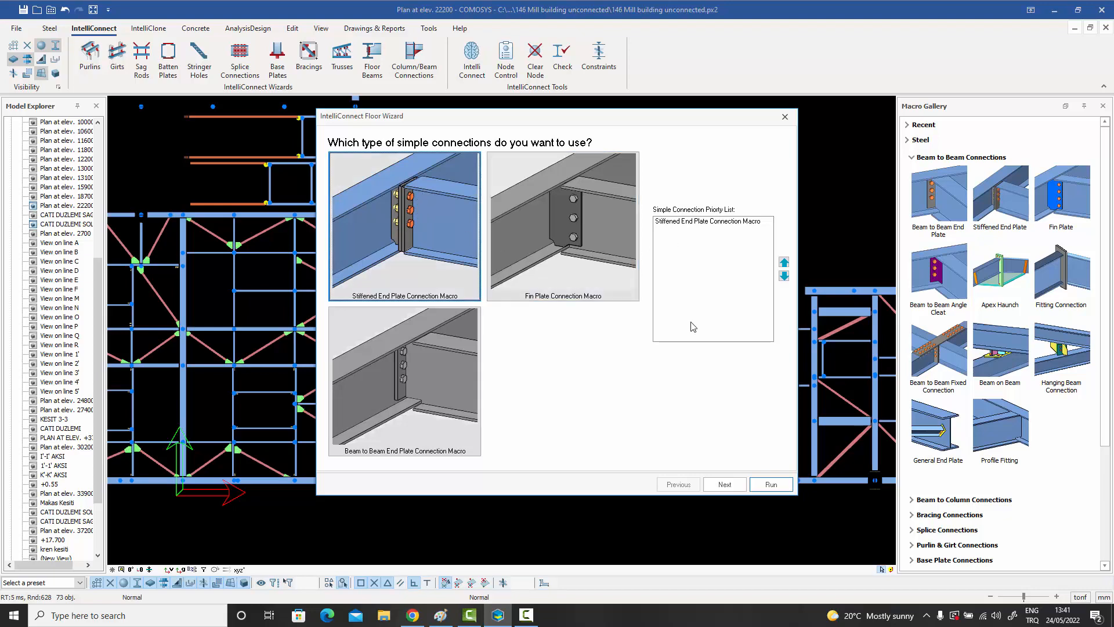
Keep only the Bolted Gusset Plate Connection Macro for the bracings and run the floor wizard on the selected members.
click(721, 485)
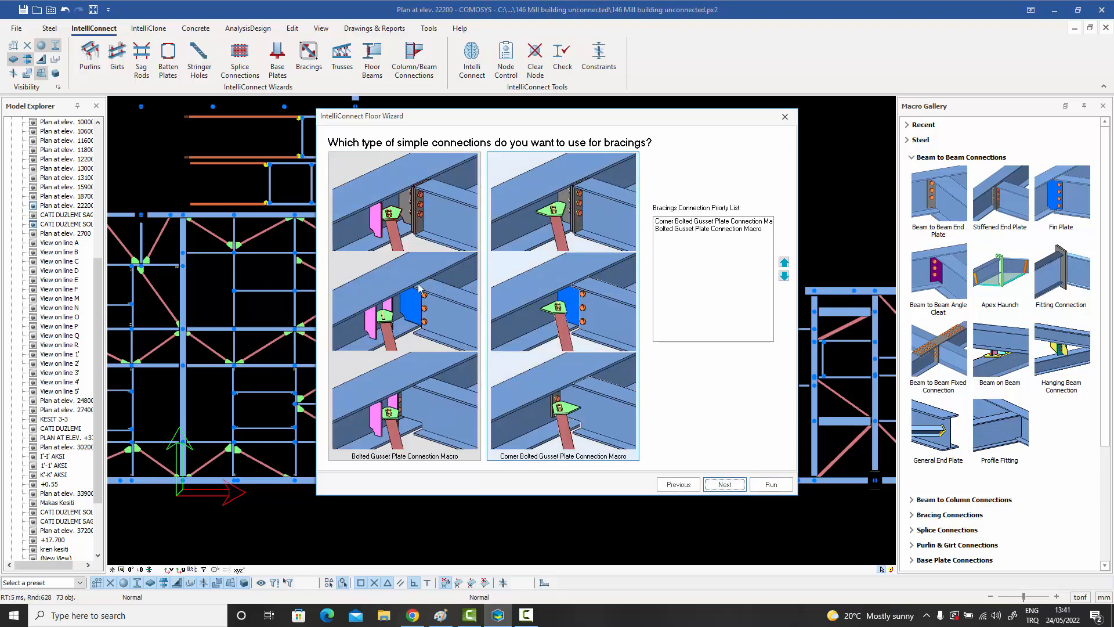
click(685, 231)
click(586, 218)
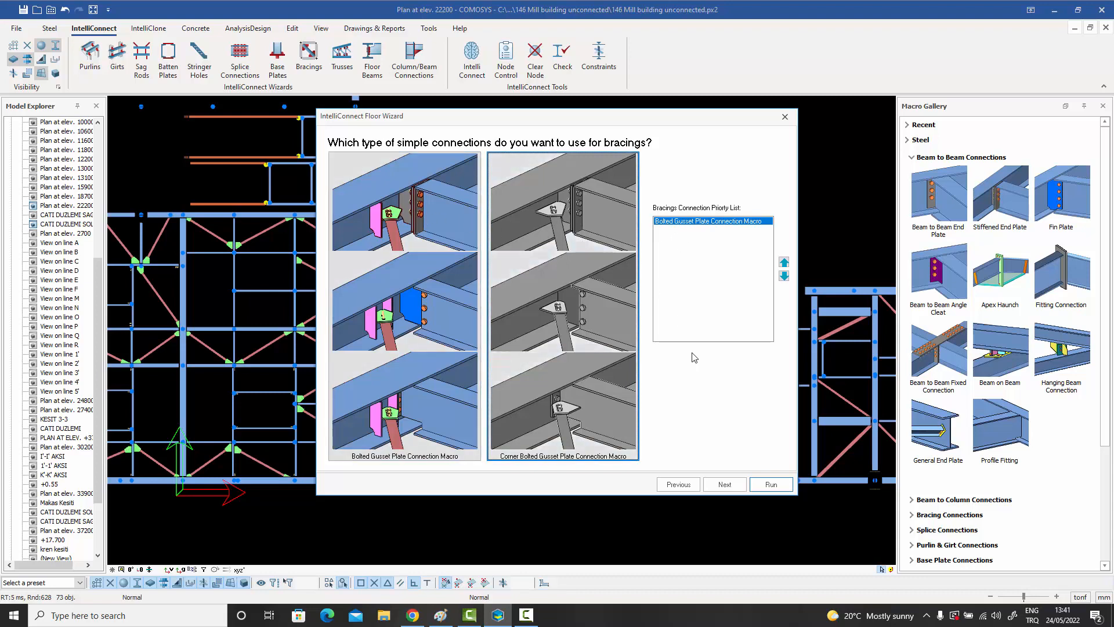
click(725, 484)
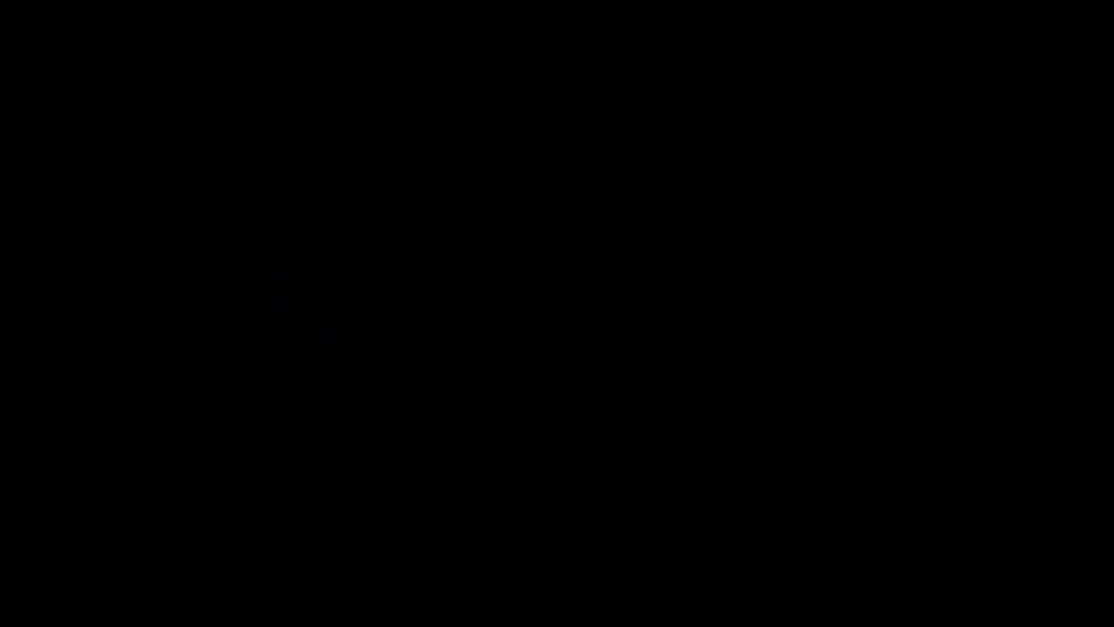
click(771, 485)
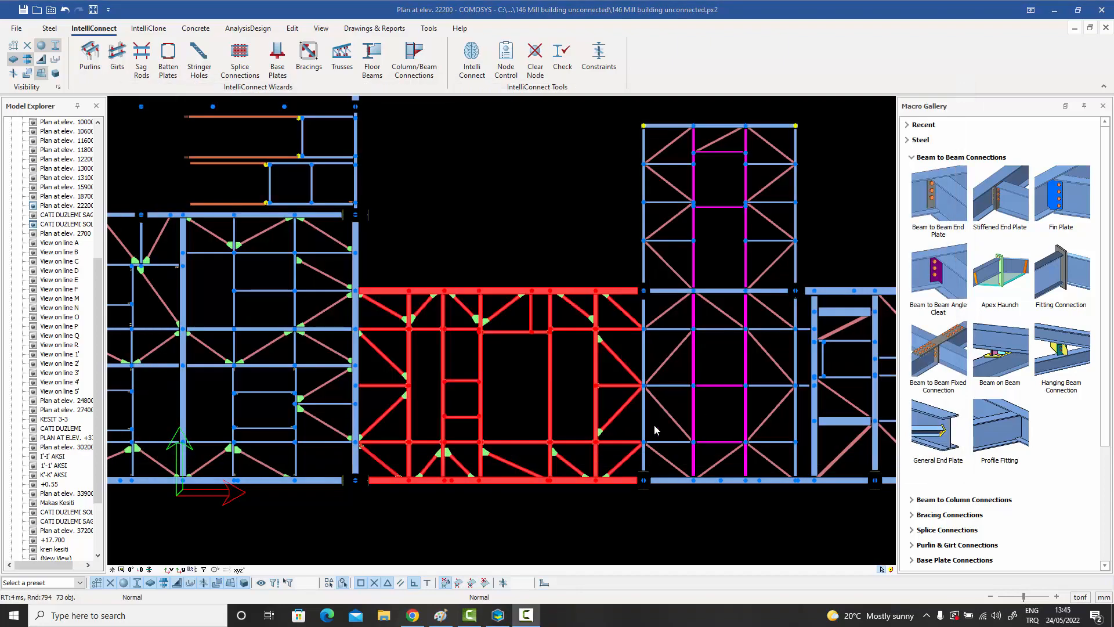
Inspect the stiffened end plates and bolted bracing gussets on the newly connected bay in 3D, especially along the outer main beam.
middle_drag(556, 439, 592, 374)
click(608, 337)
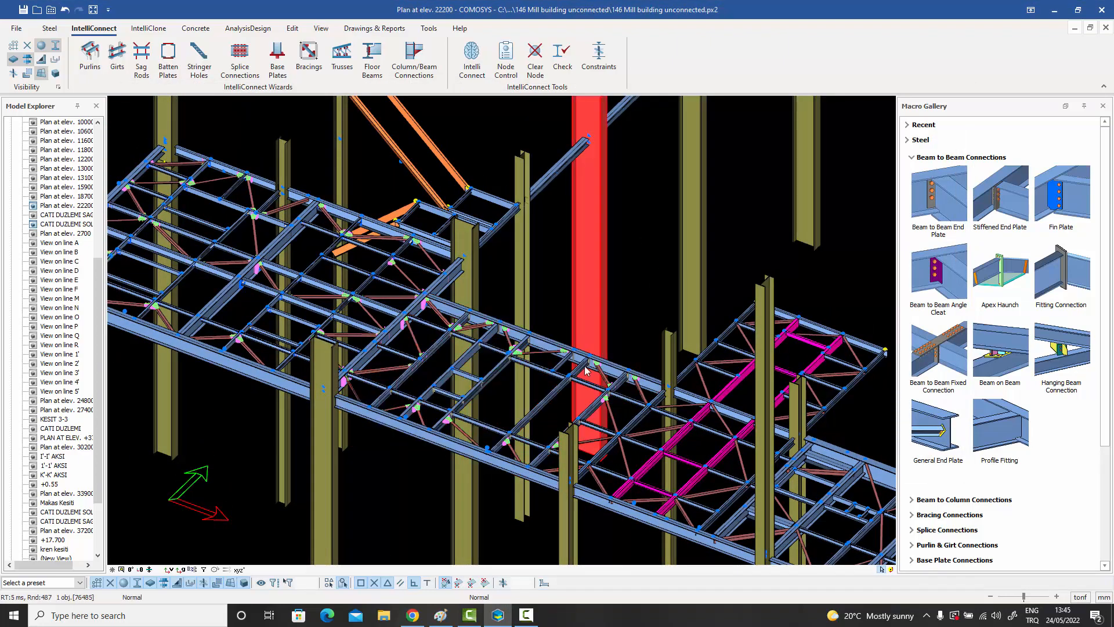
scroll(584, 371, up, 5)
middle_drag(583, 375, 732, 380)
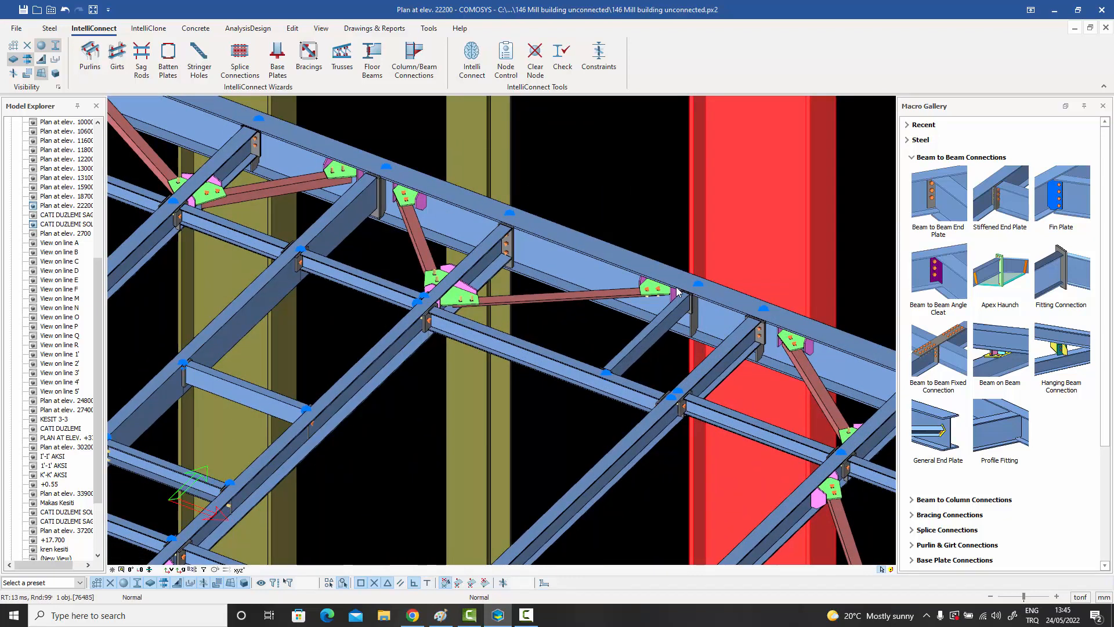
scroll(408, 193, up, 8)
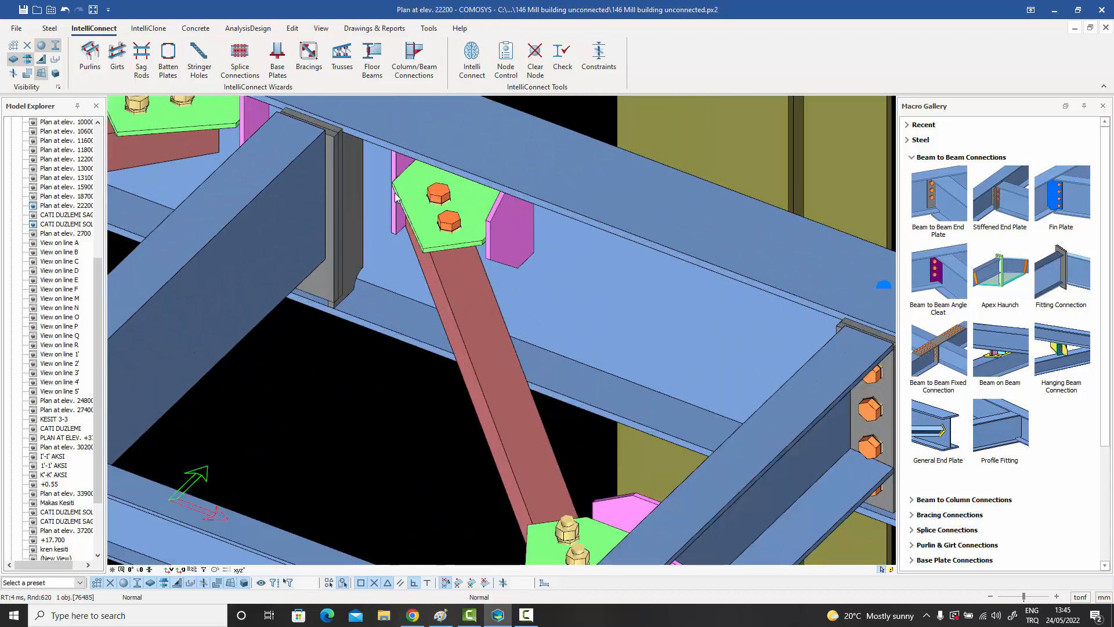
scroll(397, 193, down, 10)
scroll(462, 231, up, 3)
scroll(462, 231, up, 4)
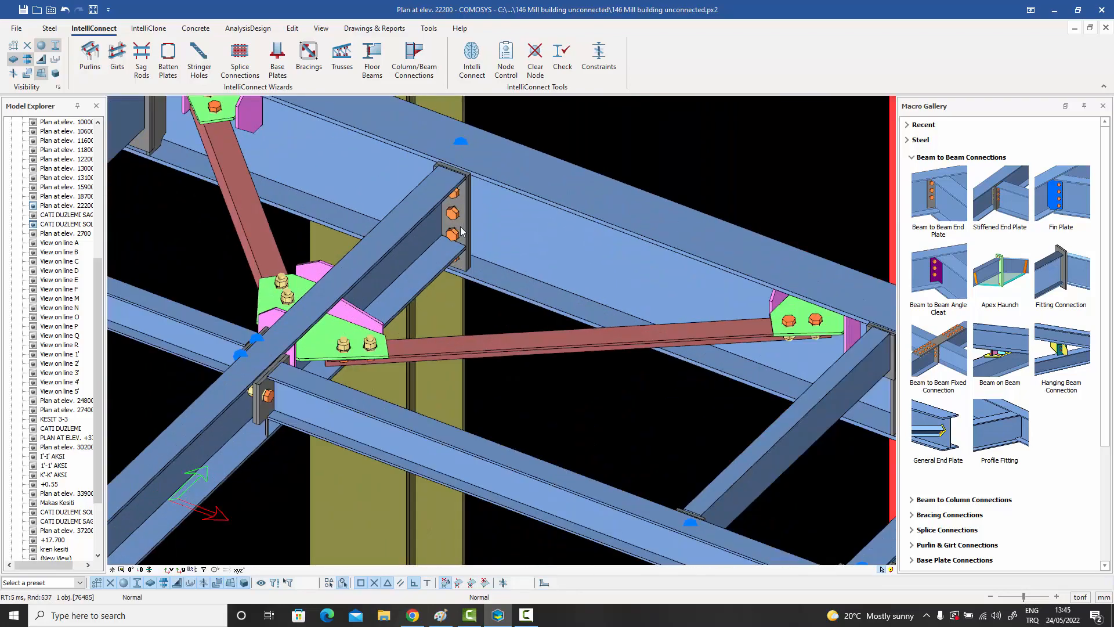
scroll(462, 231, down, 4)
middle_drag(467, 281, 539, 271)
scroll(505, 264, down, 5)
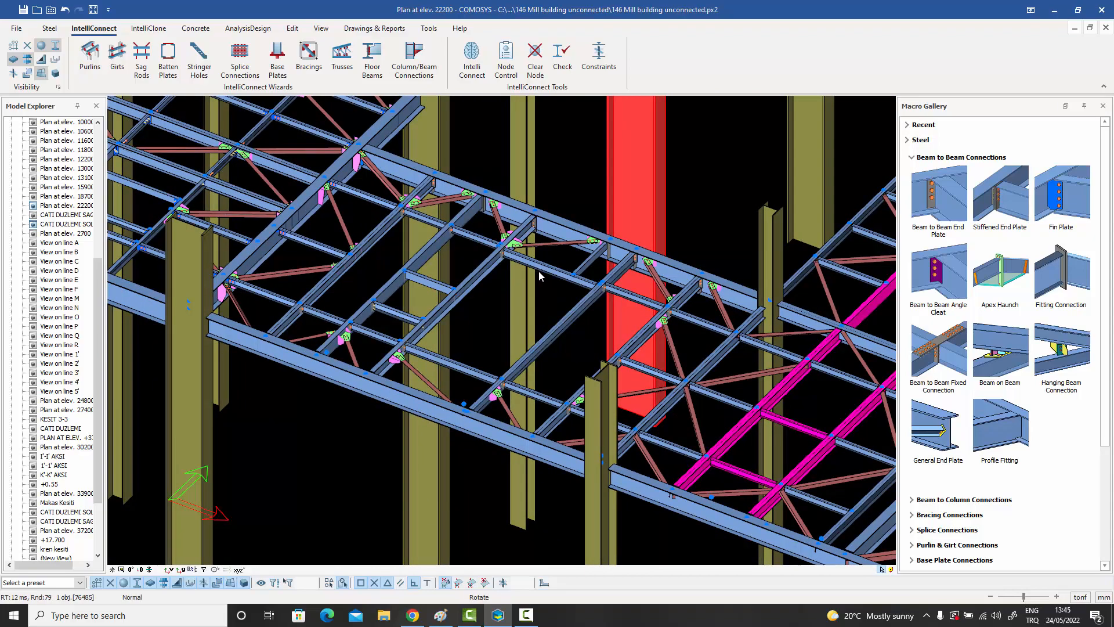
scroll(539, 275, up, 6)
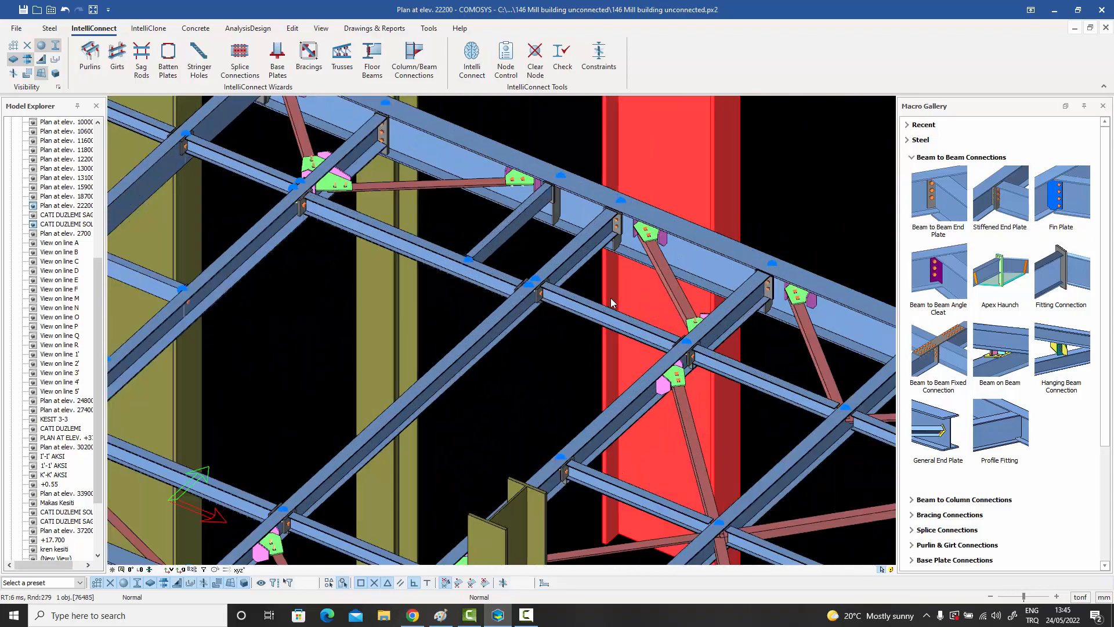
middle_drag(610, 298, 628, 310)
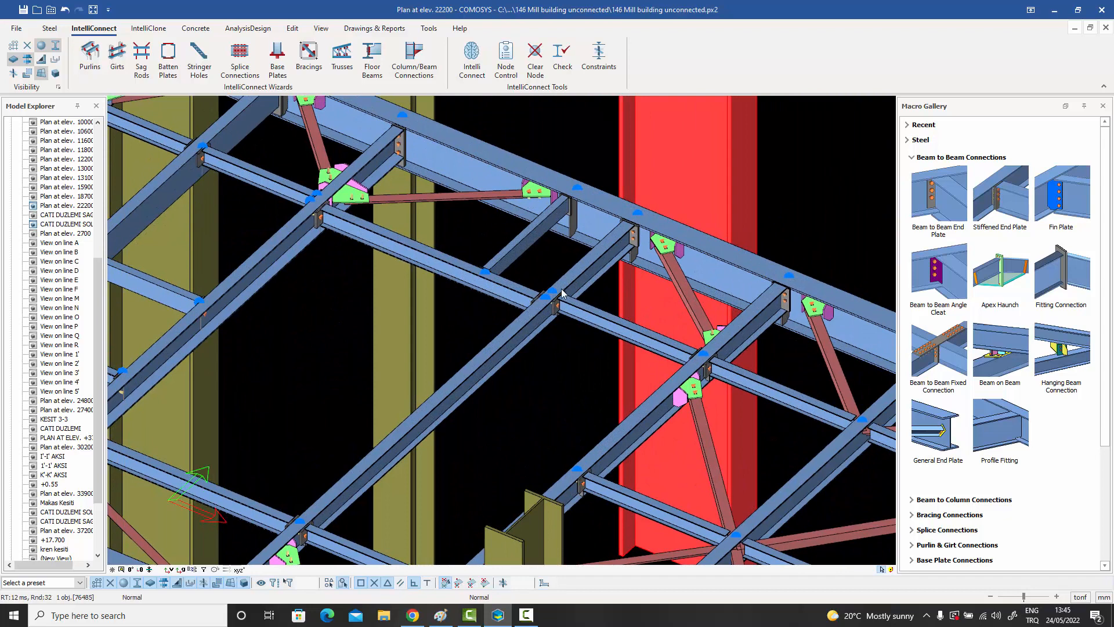
scroll(564, 293, up, 3)
middle_drag(564, 293, 529, 374)
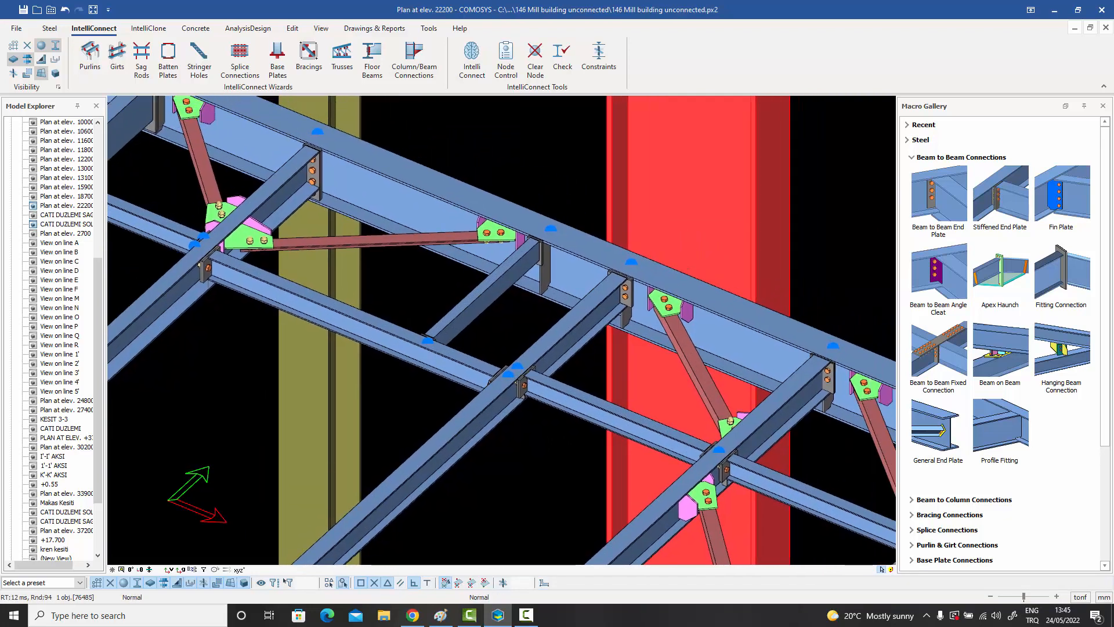
middle_drag(529, 373, 520, 375)
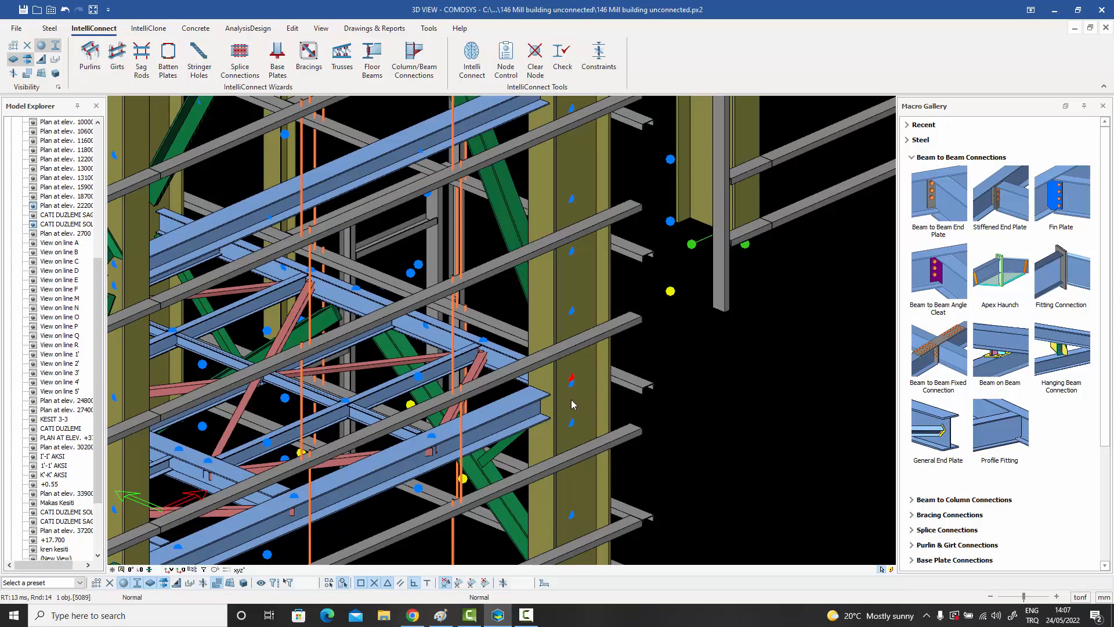
Examine the corner column's nodes in the full 3D model where floor beams, girts and vertical bracings meet.
middle_drag(576, 396, 580, 361)
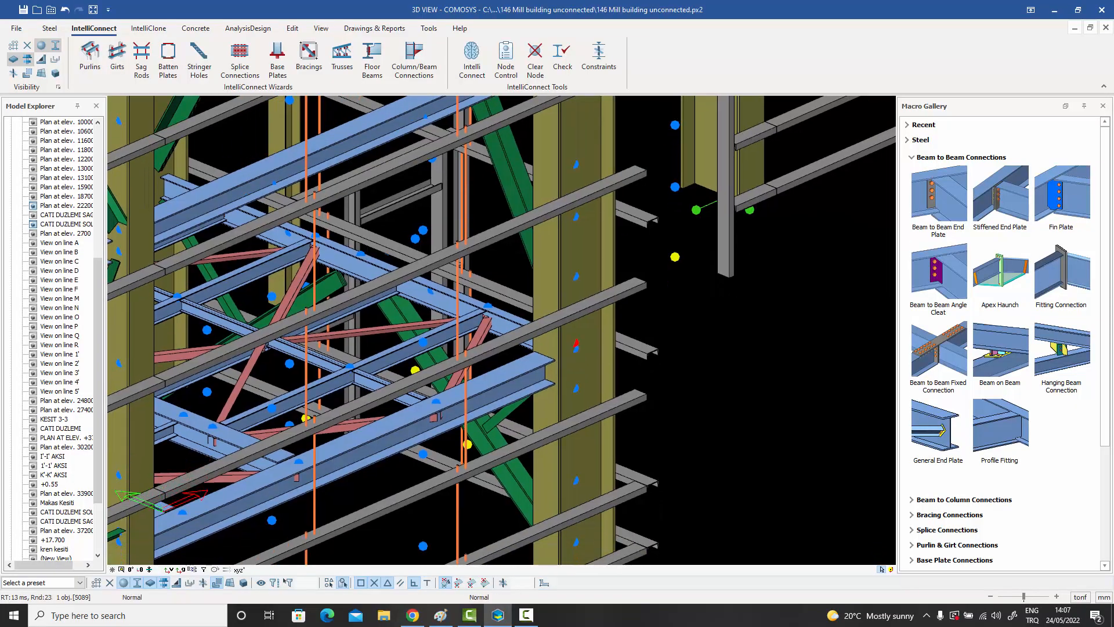
click(577, 347)
mouse_move(579, 349)
middle_down()
mouse_move(517, 350)
mouse_move(566, 325)
mouse_move(603, 356)
mouse_move(624, 353)
mouse_move(493, 357)
mouse_move(597, 383)
middle_up()
click(618, 288)
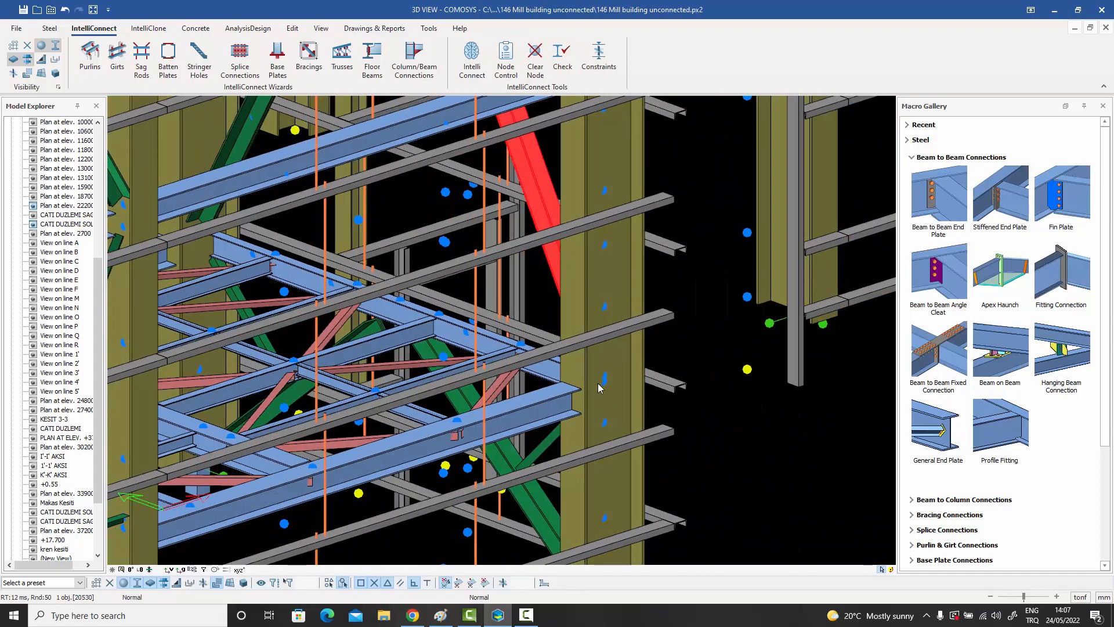
click(676, 404)
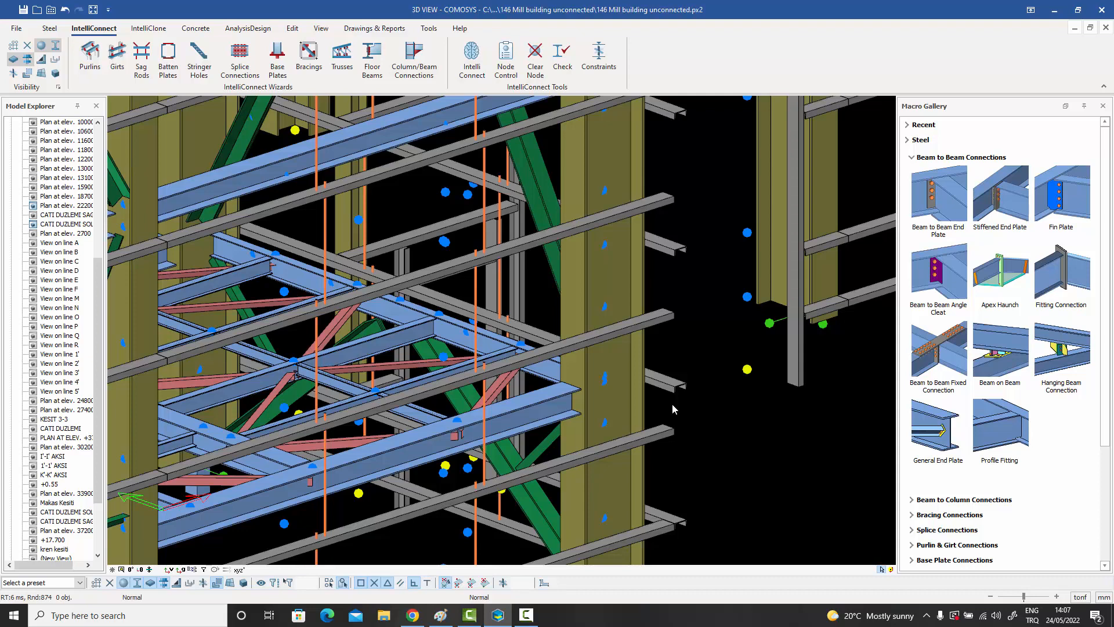
scroll(672, 403, up, 1)
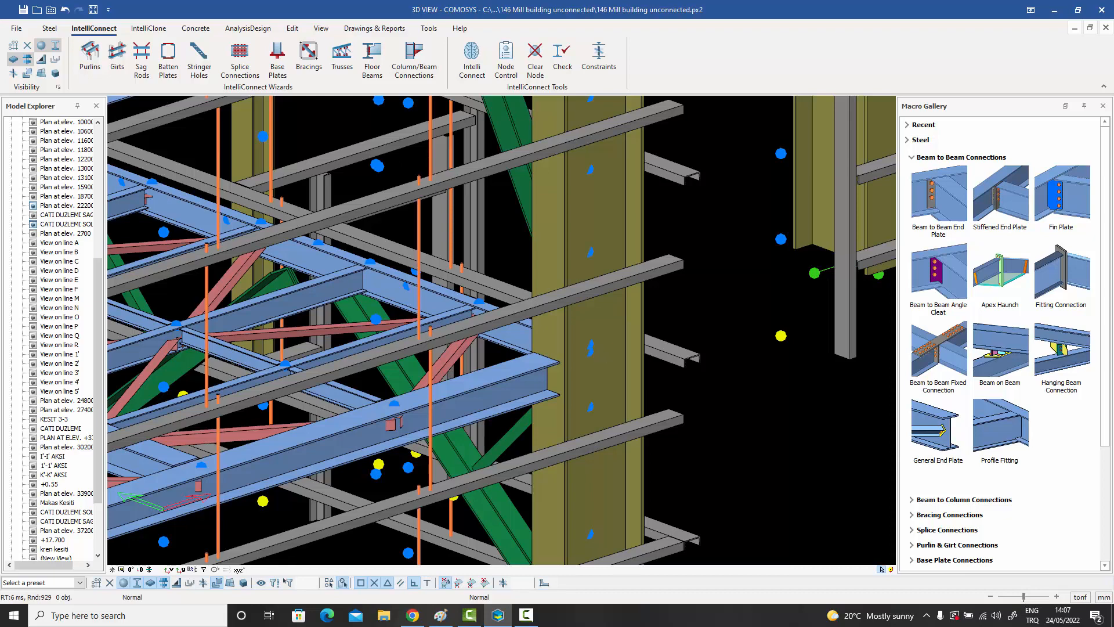
middle_drag(600, 346, 600, 302)
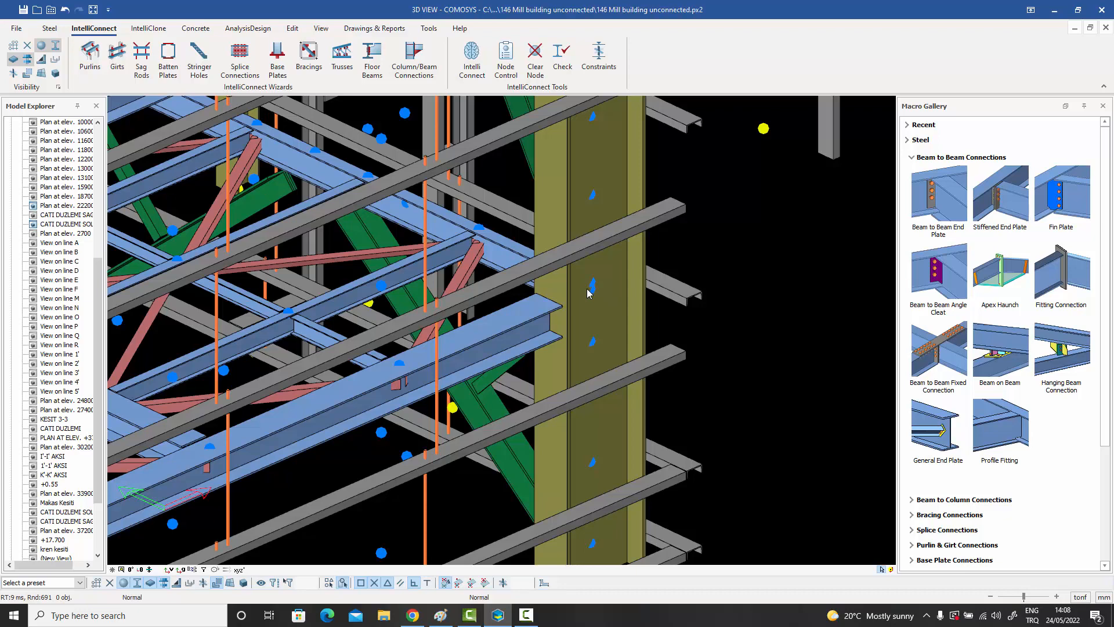
scroll(592, 292, down, 5)
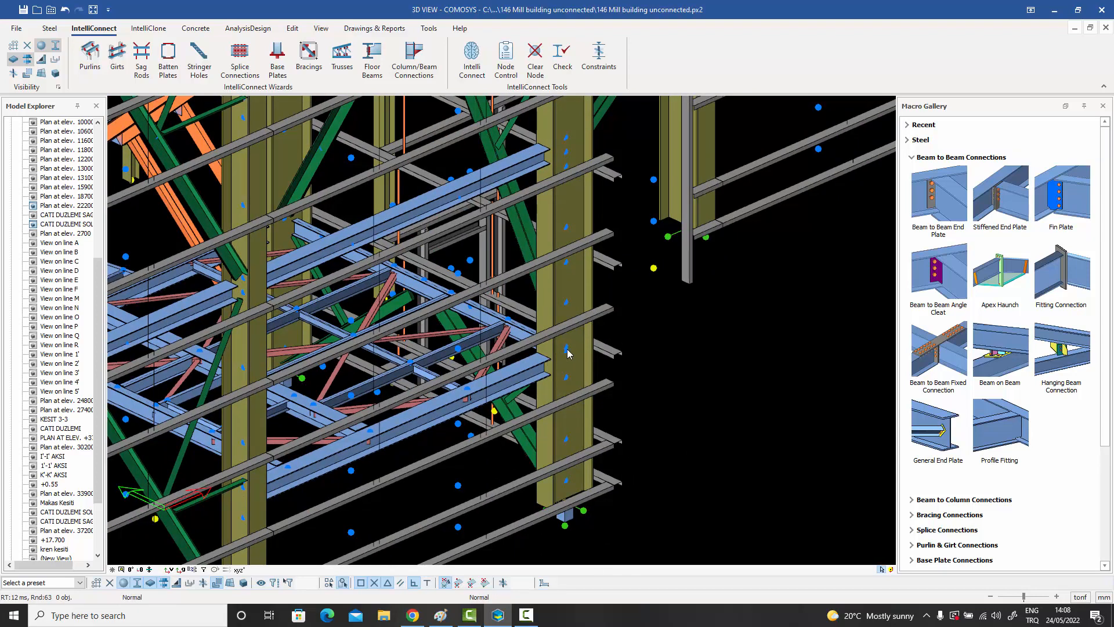
middle_drag(568, 350, 564, 357)
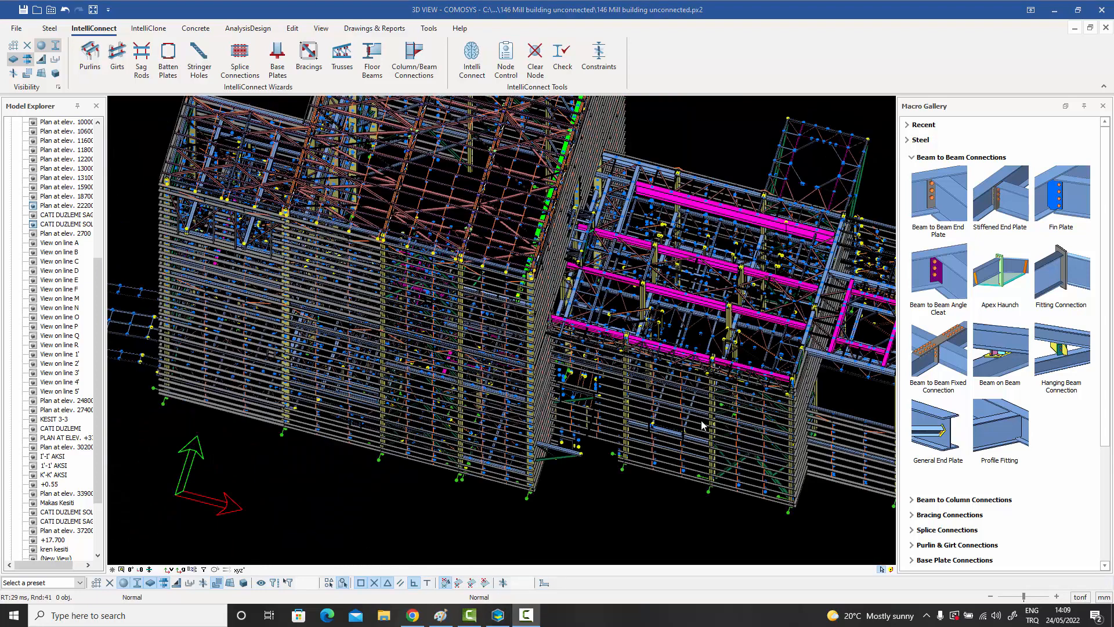
Run the Column/Beam Connections wizard on the corner column's members using the Haunch, Stiffened End Plate and Gusset Plate connection macros.
drag(544, 510, 522, 313)
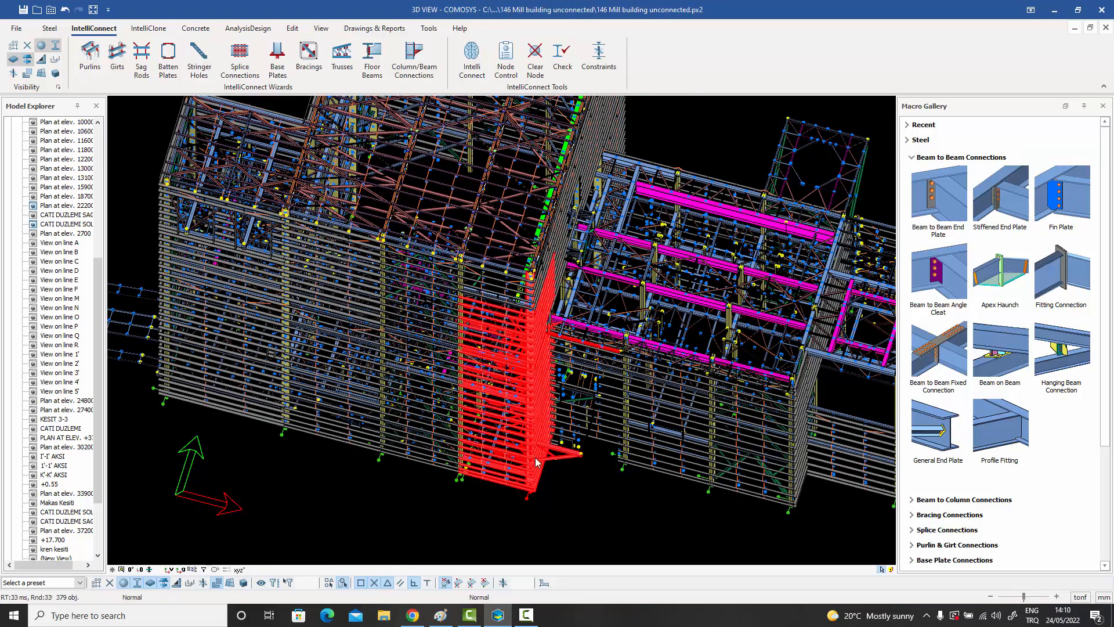
right_click(535, 295)
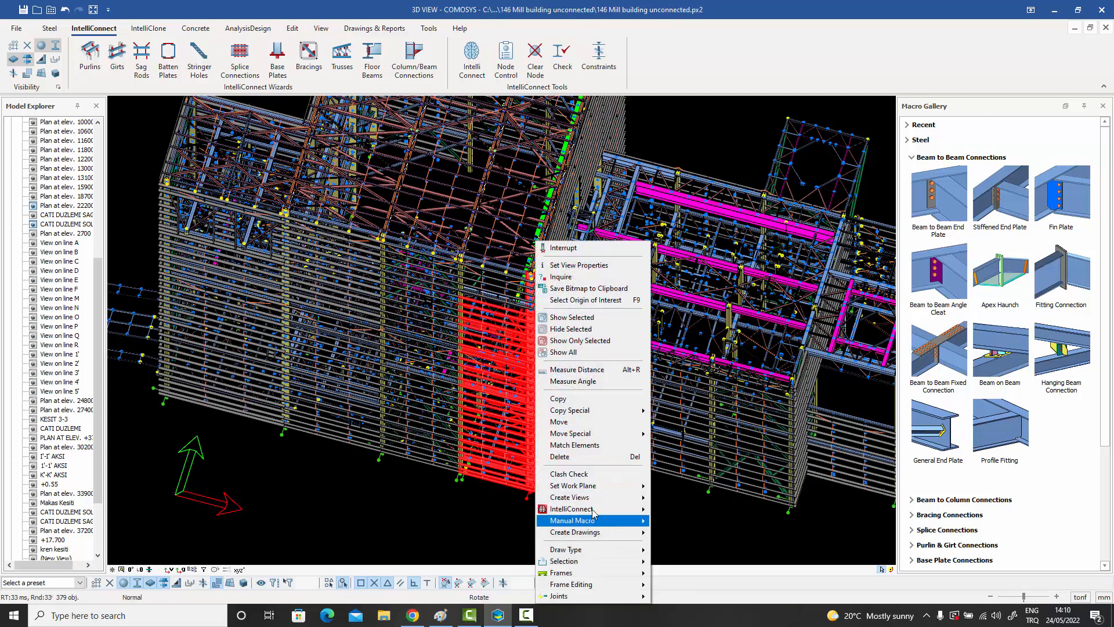
mouse_move(593, 510)
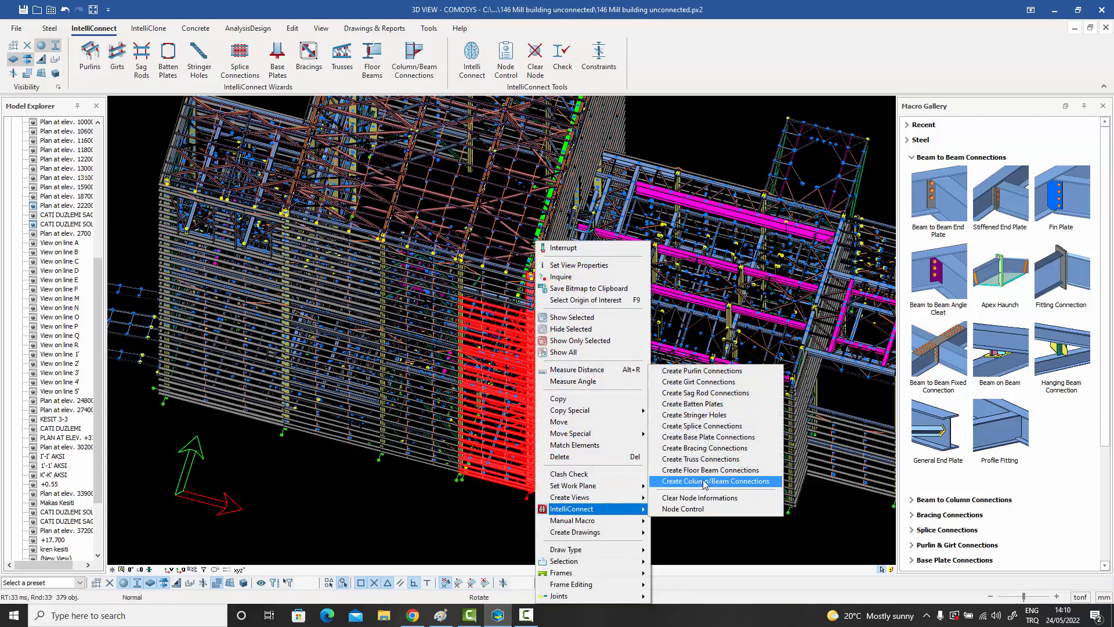
click(747, 482)
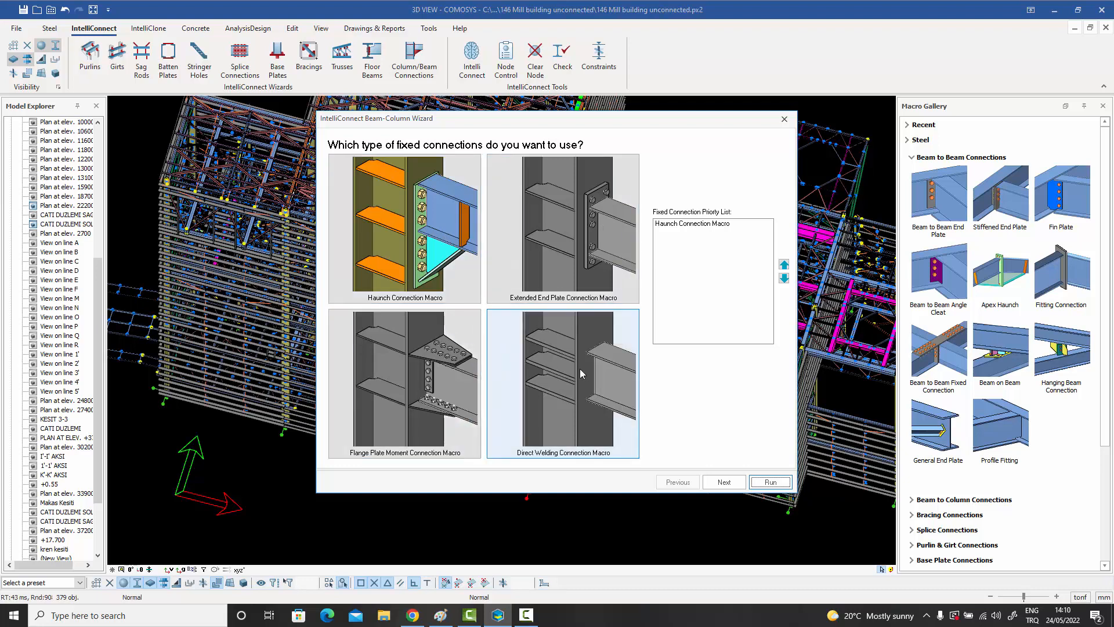
click(725, 484)
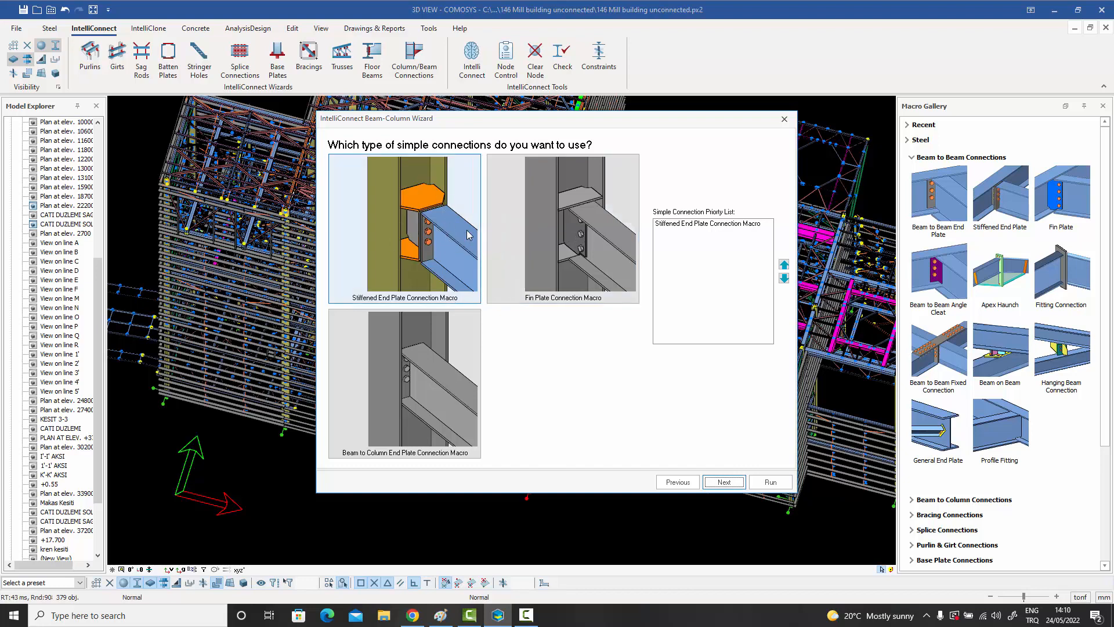
click(723, 482)
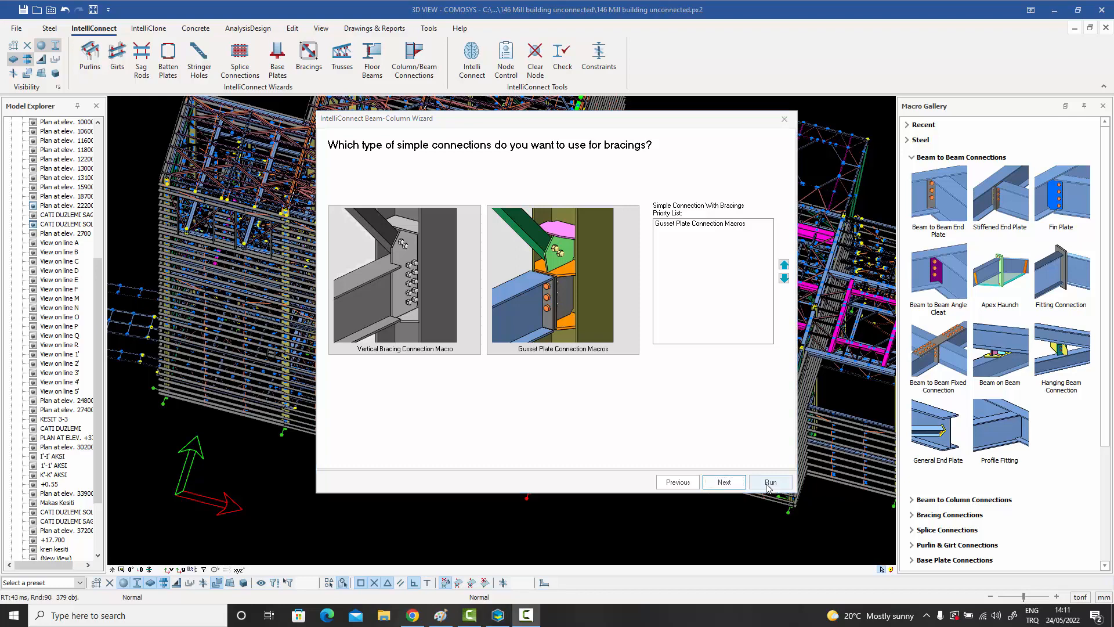
click(771, 482)
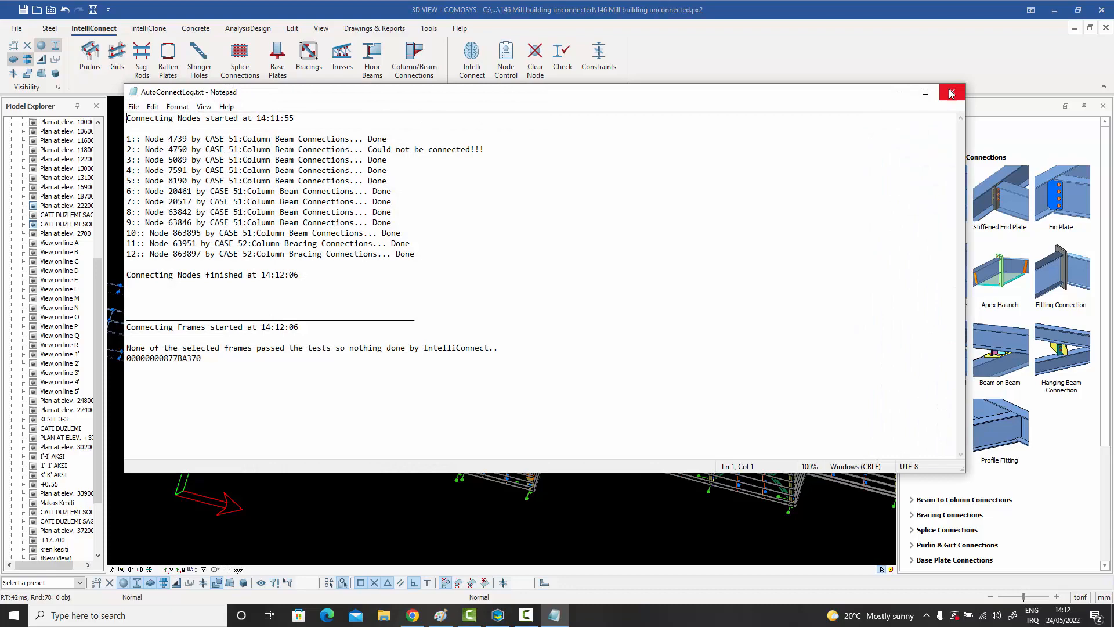
click(951, 93)
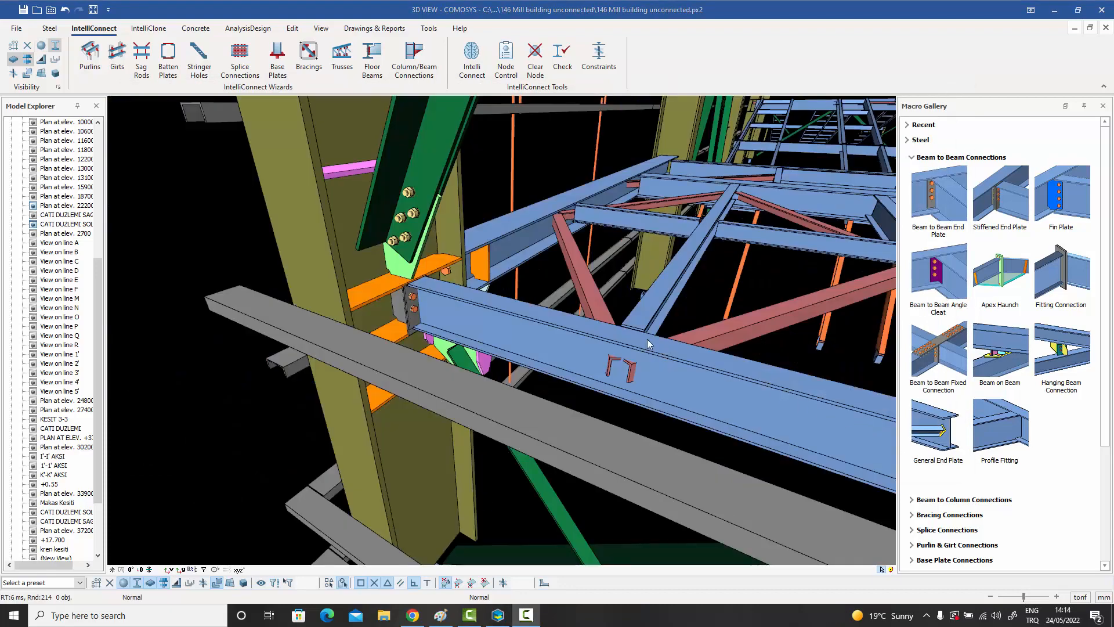
Inspect the corner column's connected nodes in 3D, checking the bolted bracing gussets, stiffened end plates, haunched beam and column stiffeners.
click(537, 324)
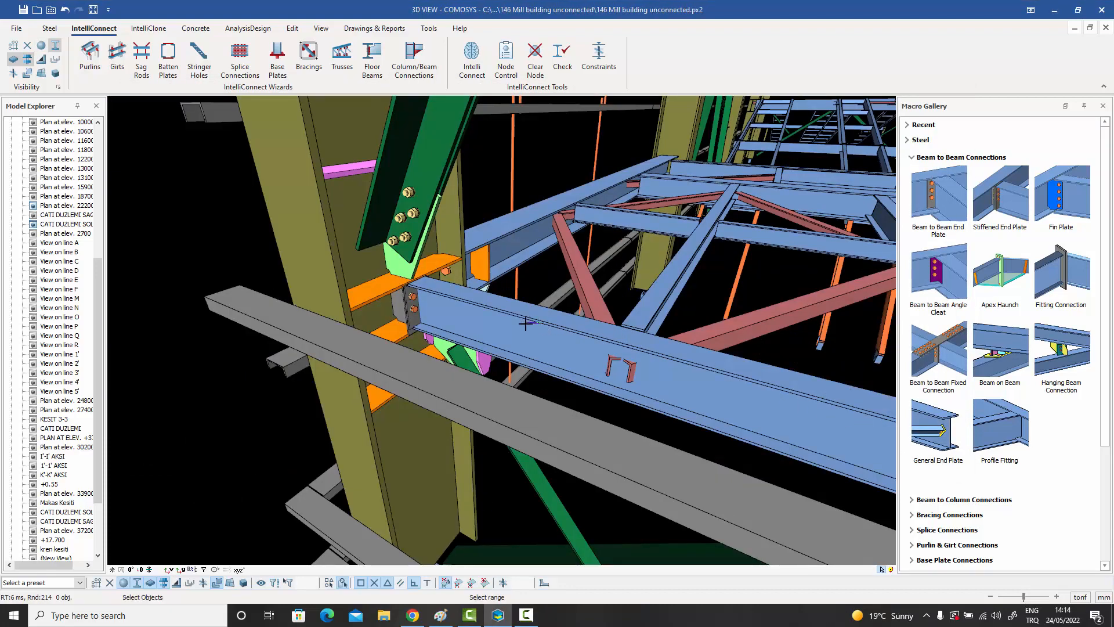
click(527, 323)
key(Escape)
click(405, 238)
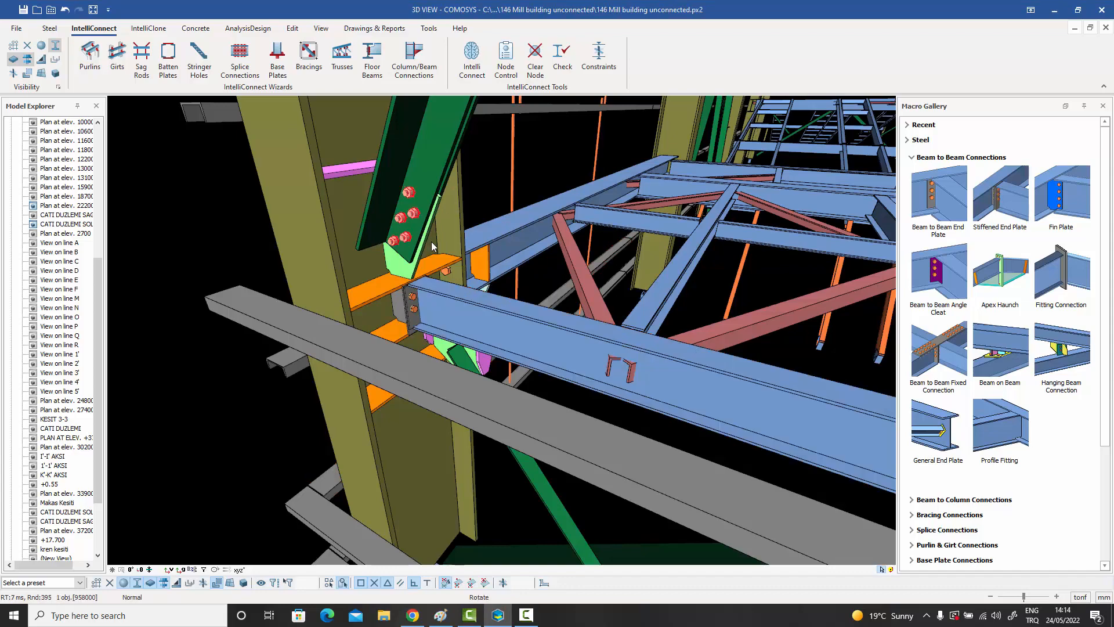
middle_drag(429, 243, 308, 245)
middle_drag(464, 244, 371, 243)
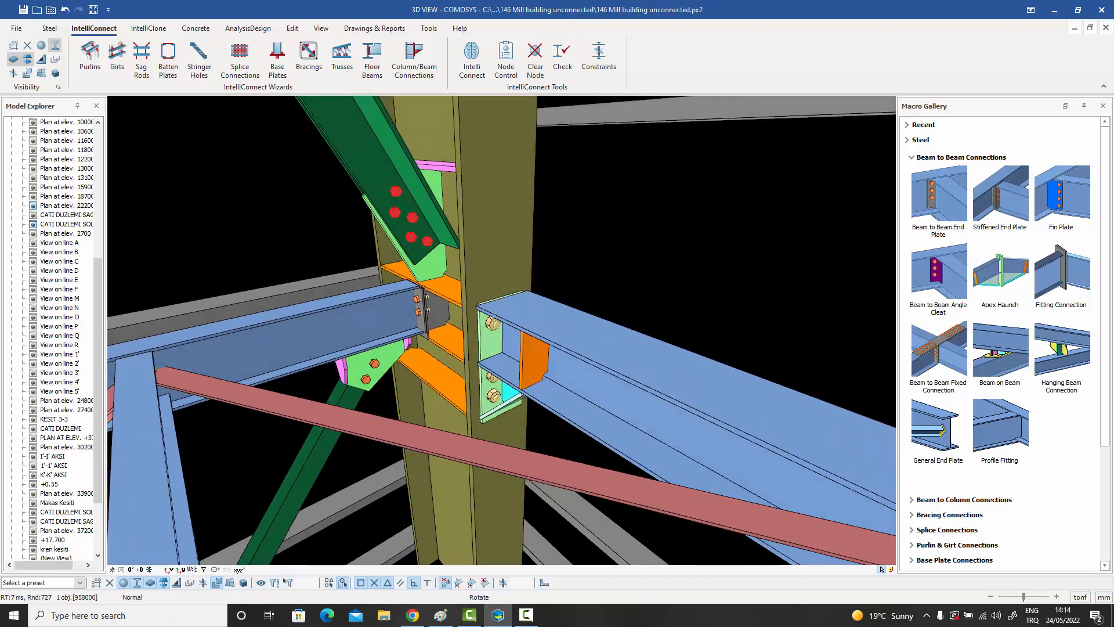
middle_drag(499, 331, 708, 336)
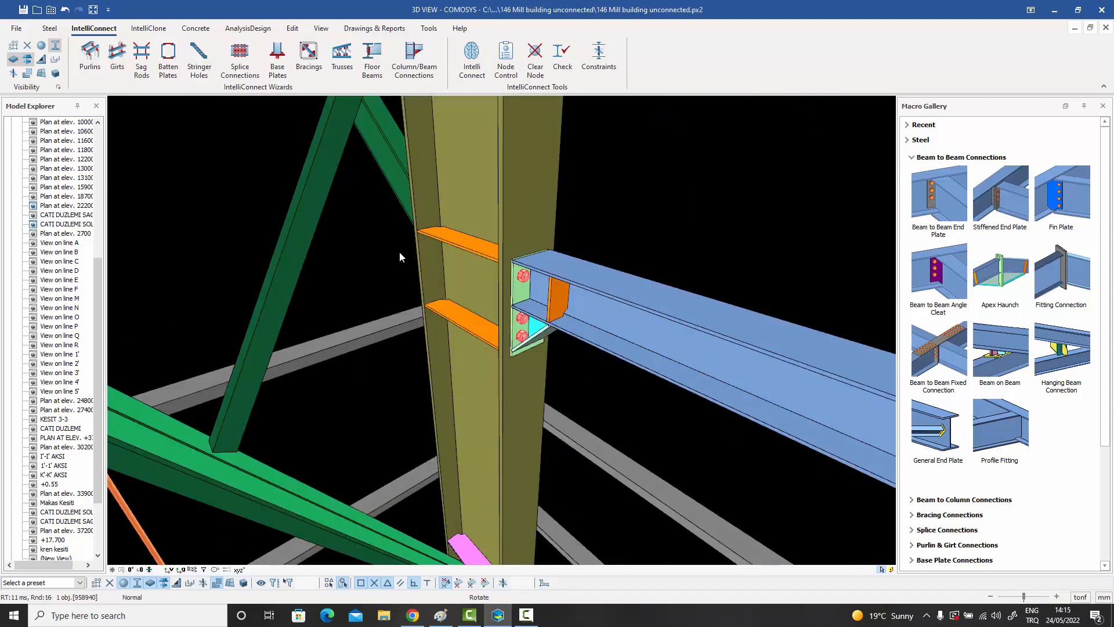
middle_drag(402, 252, 418, 344)
middle_drag(434, 273, 437, 300)
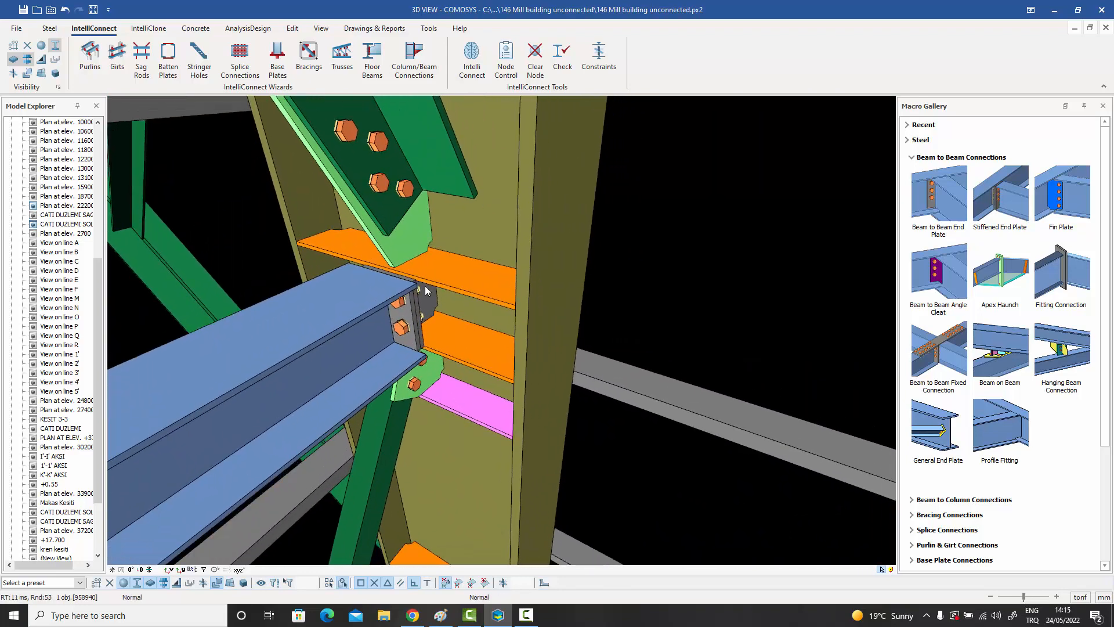
scroll(423, 287, down, 3)
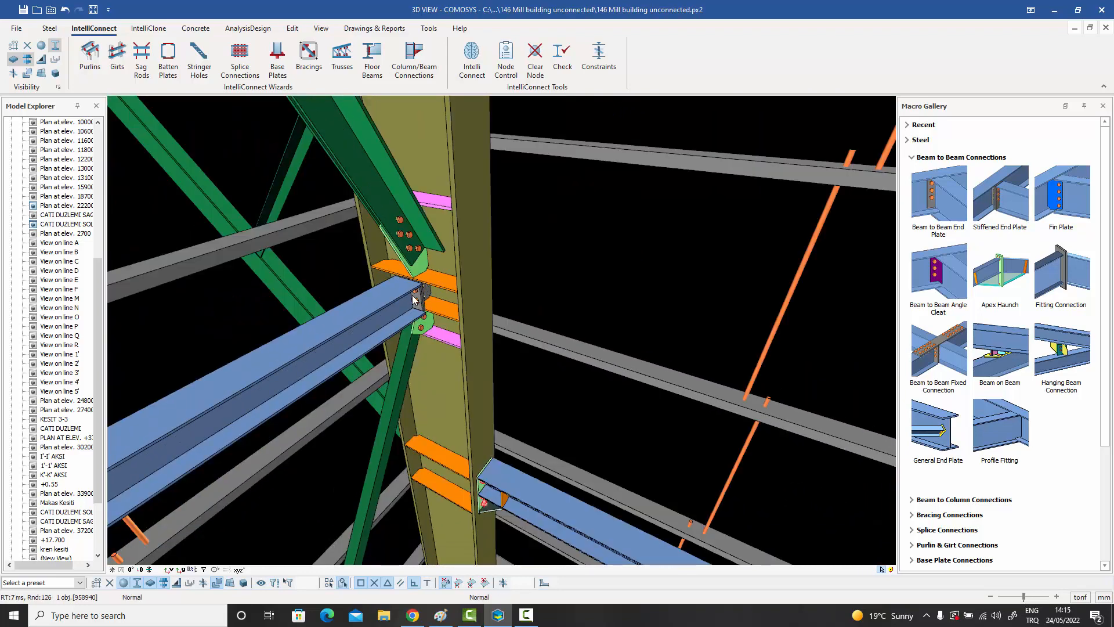
middle_drag(417, 301, 409, 235)
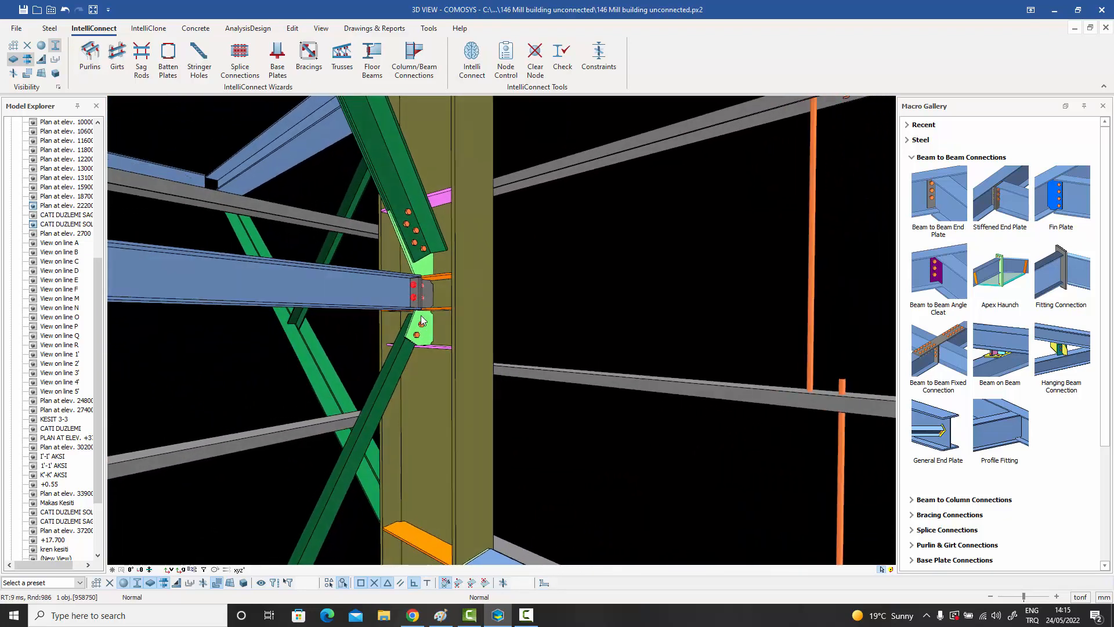
mouse_move(426, 332)
middle_down()
mouse_move(477, 164)
mouse_move(427, 319)
mouse_move(440, 345)
mouse_move(425, 343)
middle_up()
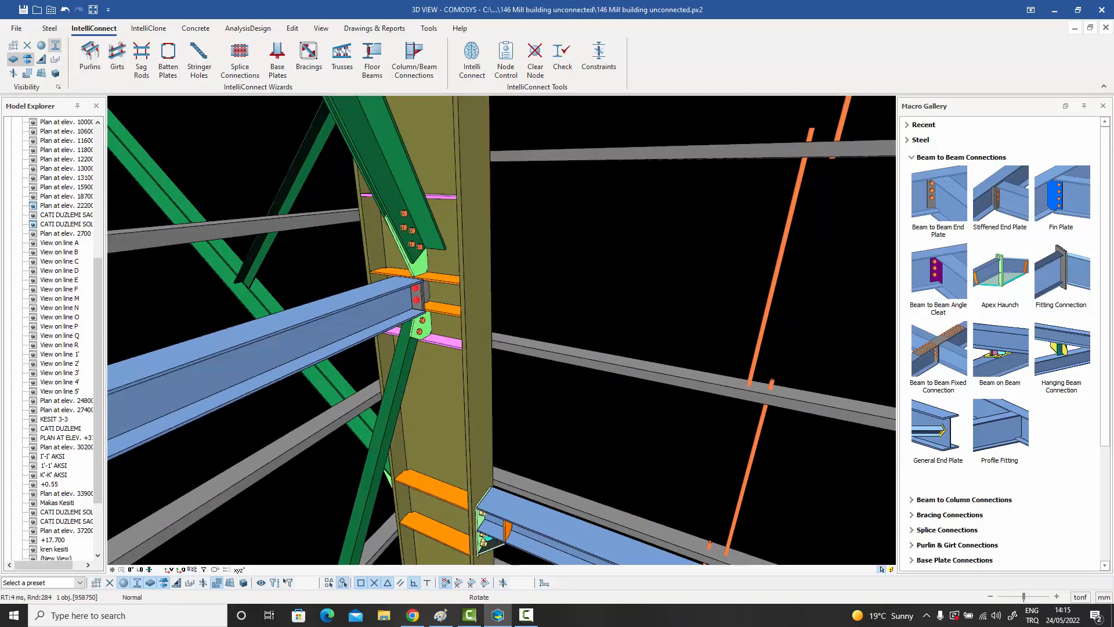
Examine the other nodes along the corner column's height, especially the haunch plate and bolts beneath the upper main beam.
middle_drag(452, 295, 444, 423)
middle_drag(444, 257, 422, 293)
scroll(416, 209, up, 2)
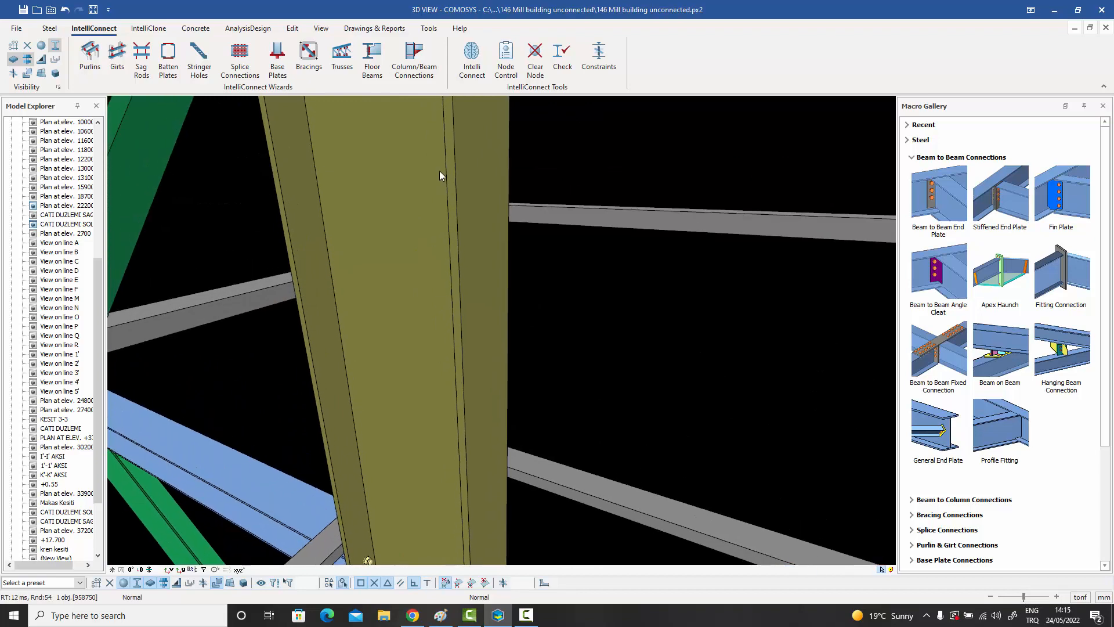
scroll(435, 314, up, 5)
middle_drag(438, 230, 435, 268)
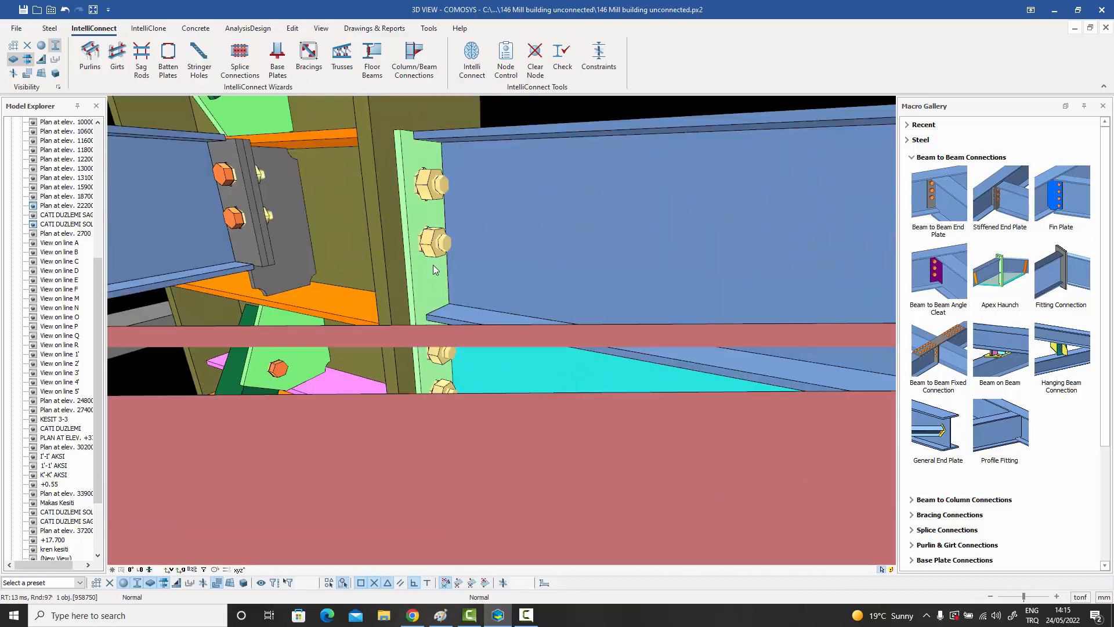
scroll(430, 309, down, 3)
scroll(436, 257, down, 6)
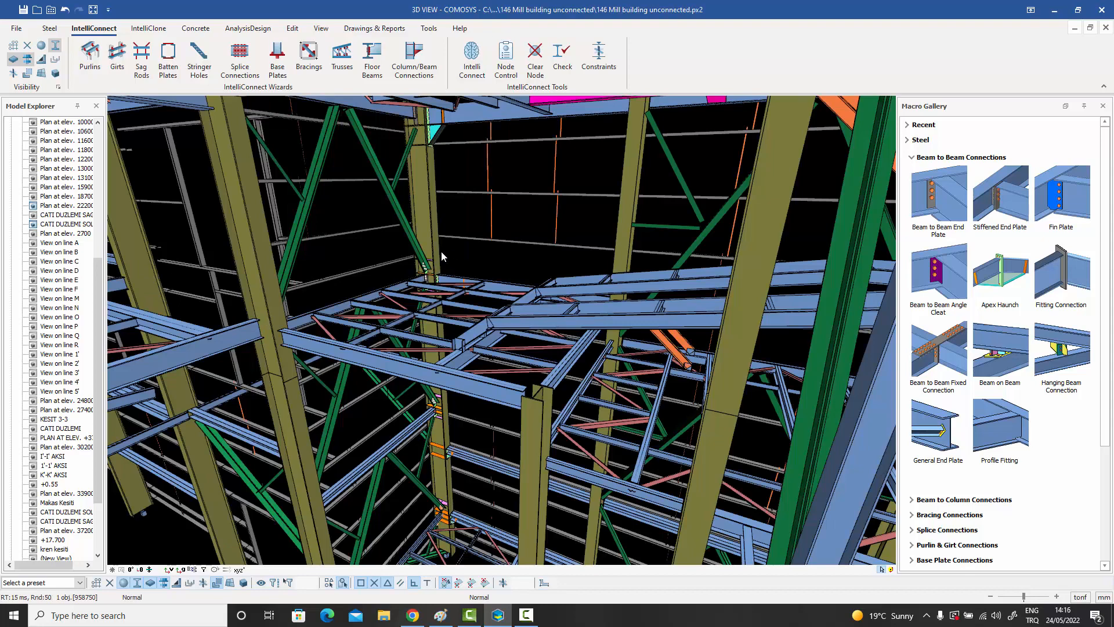
middle_drag(437, 261, 438, 283)
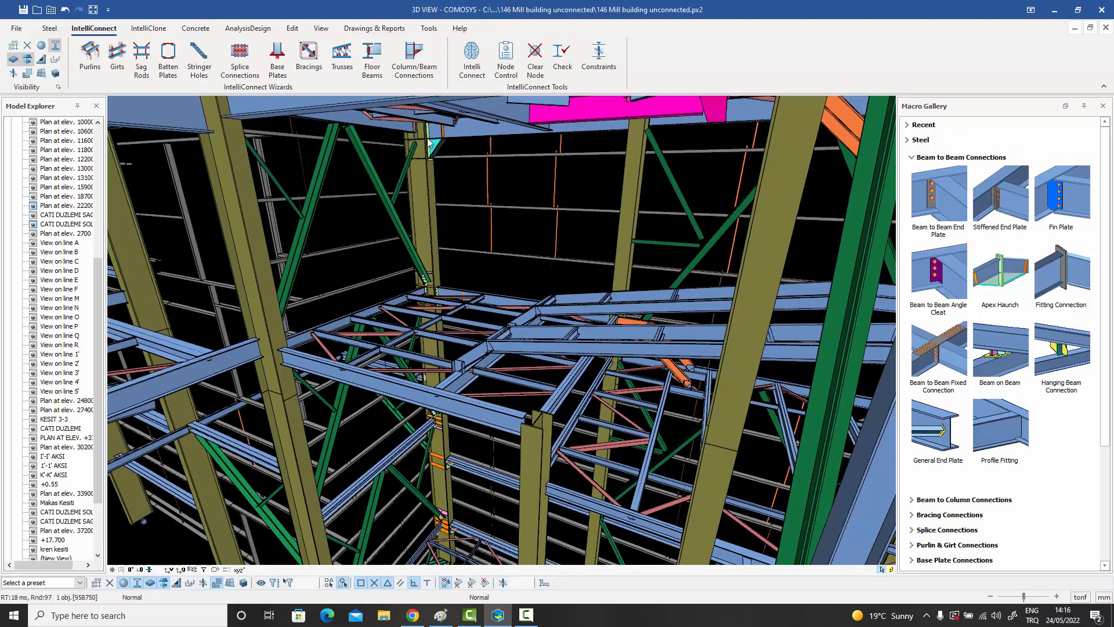
scroll(430, 145, up, 3)
scroll(430, 143, up, 3)
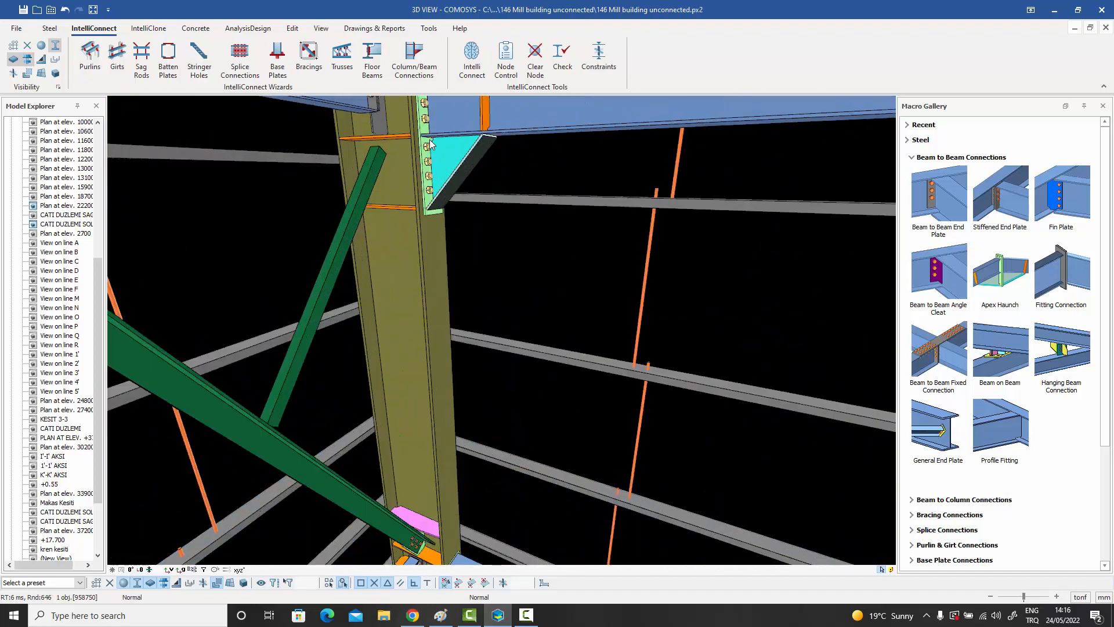
click(471, 168)
middle_drag(471, 168, 444, 188)
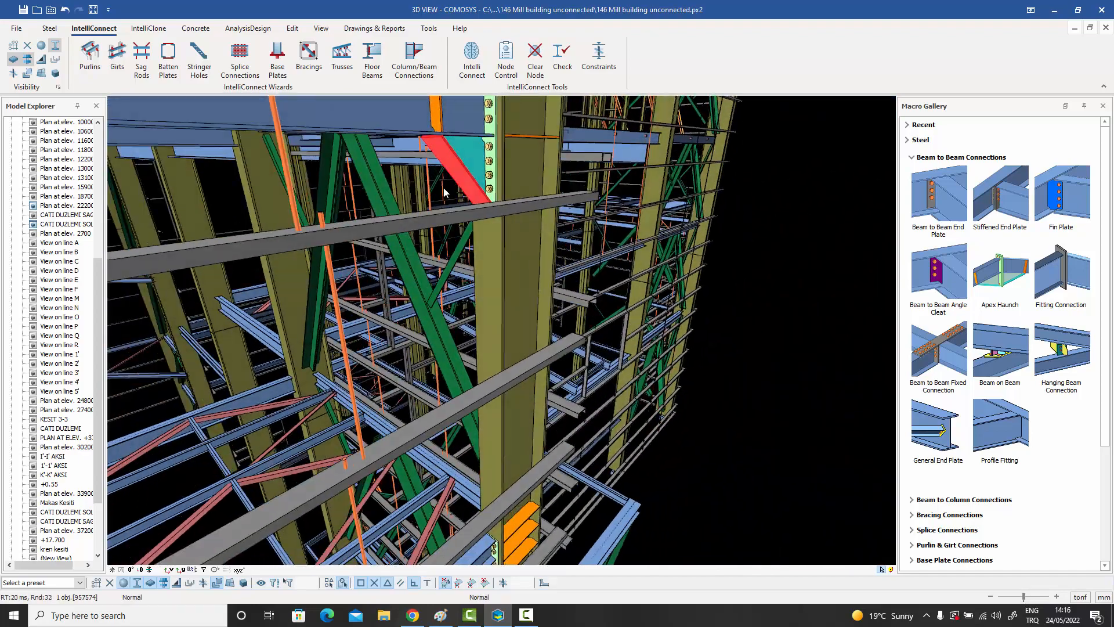
Review the connected corner column from outside over its full height and within the whole mill building.
scroll(445, 188, down, 4)
middle_drag(457, 319, 457, 308)
middle_drag(478, 377, 480, 368)
middle_drag(486, 430, 492, 405)
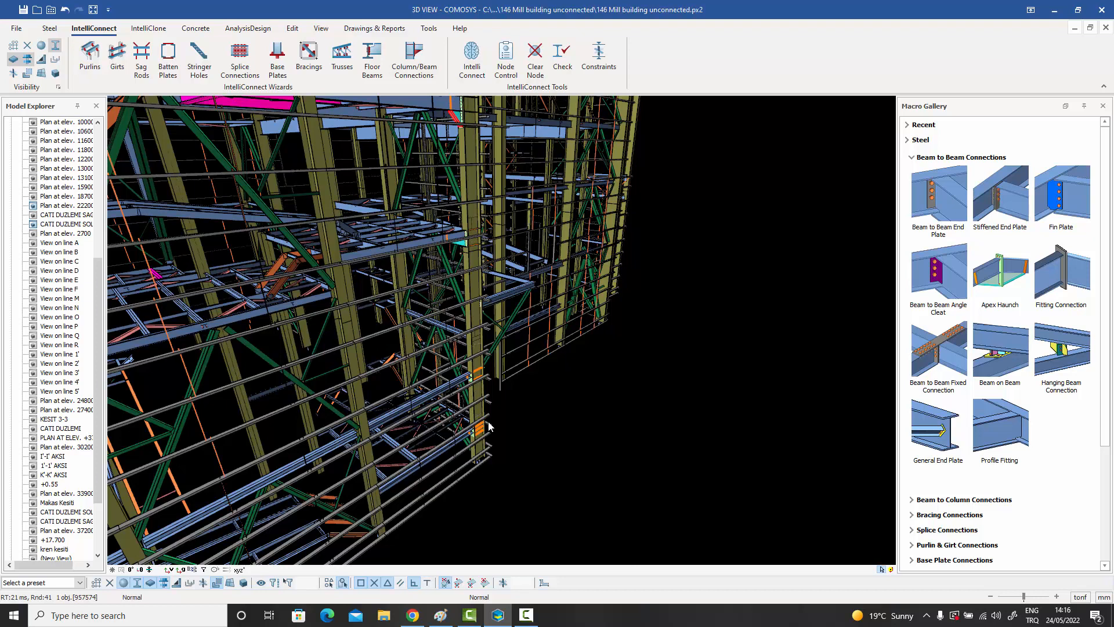
middle_drag(489, 426, 501, 430)
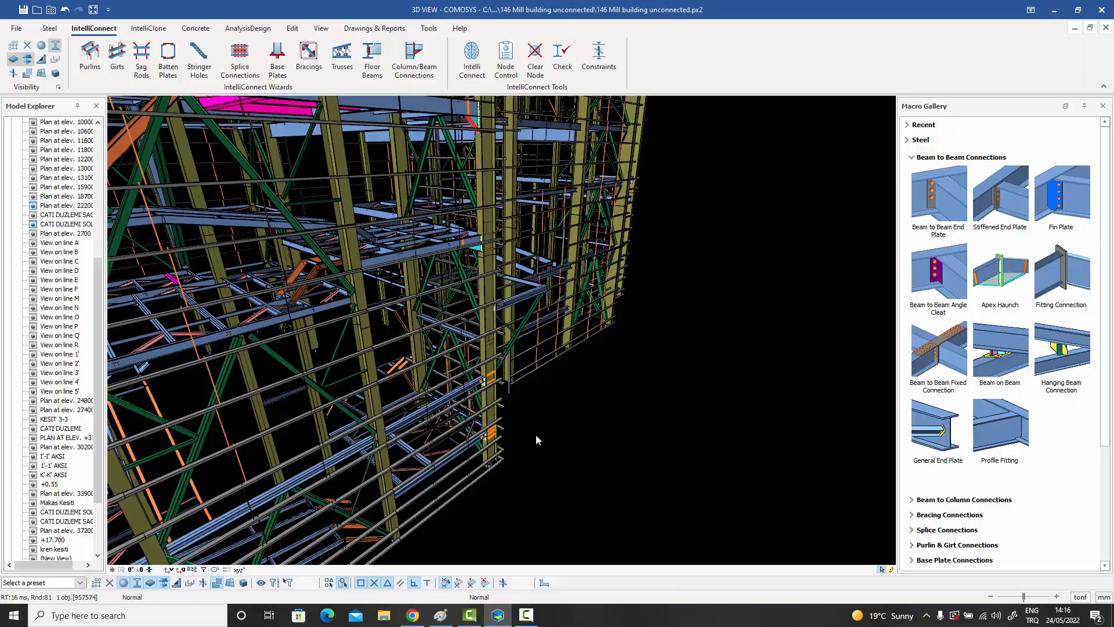
scroll(542, 363, down, 5)
middle_drag(542, 363, 518, 350)
middle_drag(570, 277, 500, 274)
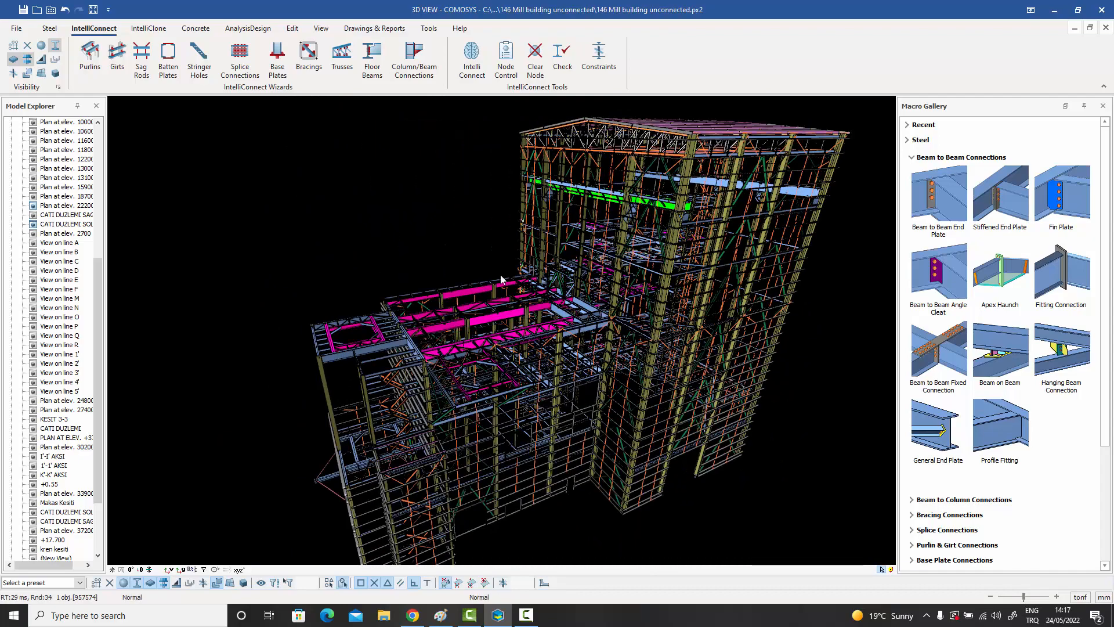
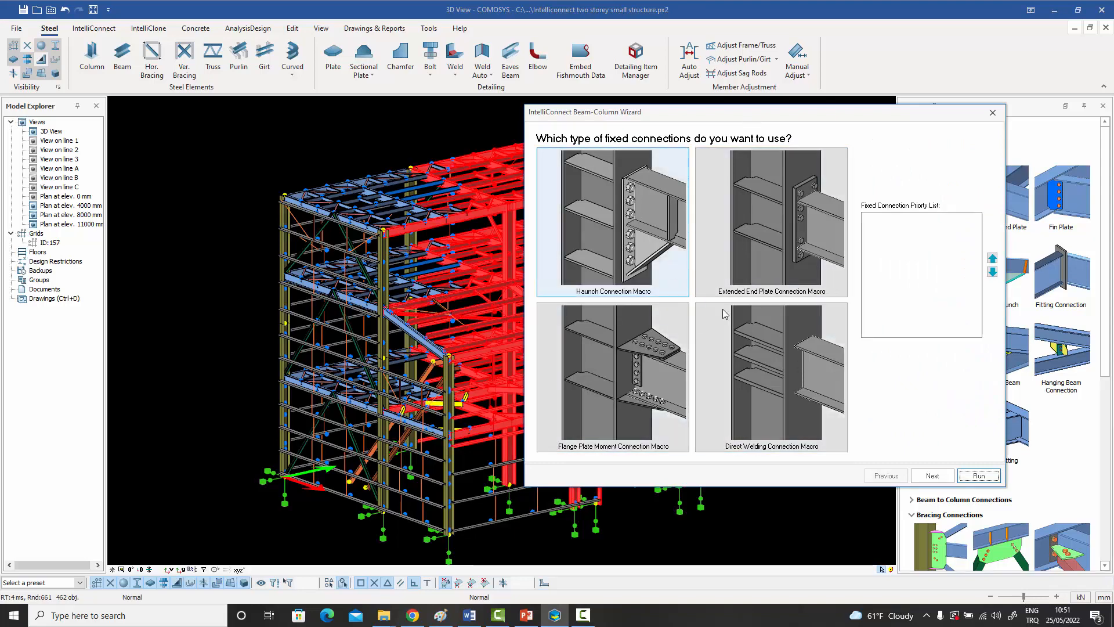
Choose the Haunch Connection Macro for fixed beam-column joints and the Stiffened End Plate Connection Macro for simple ones.
click(661, 238)
click(932, 475)
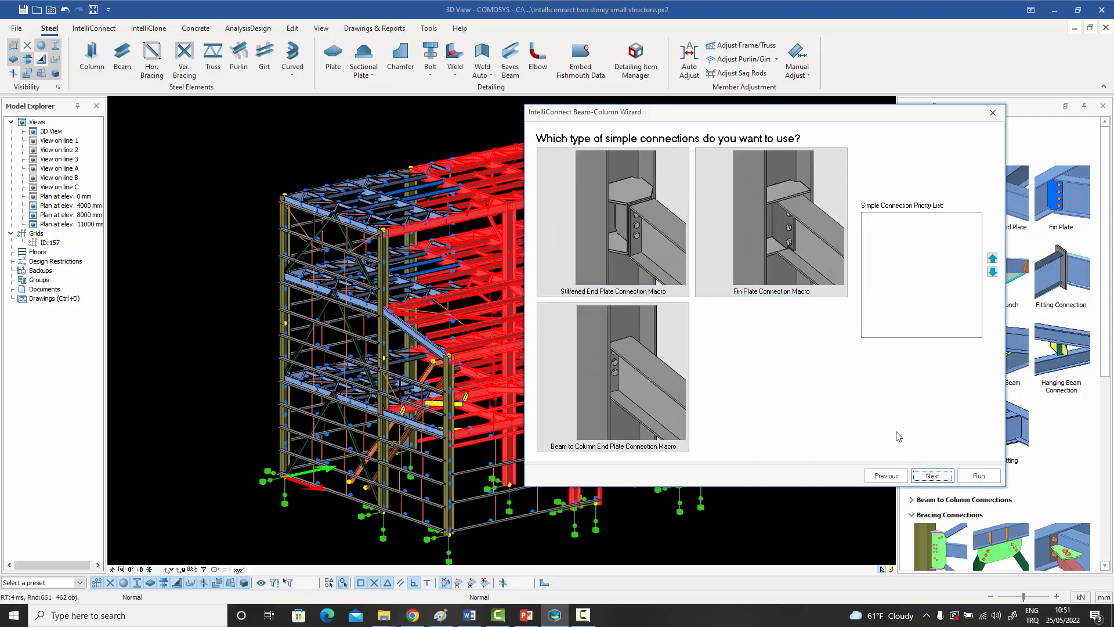
click(626, 200)
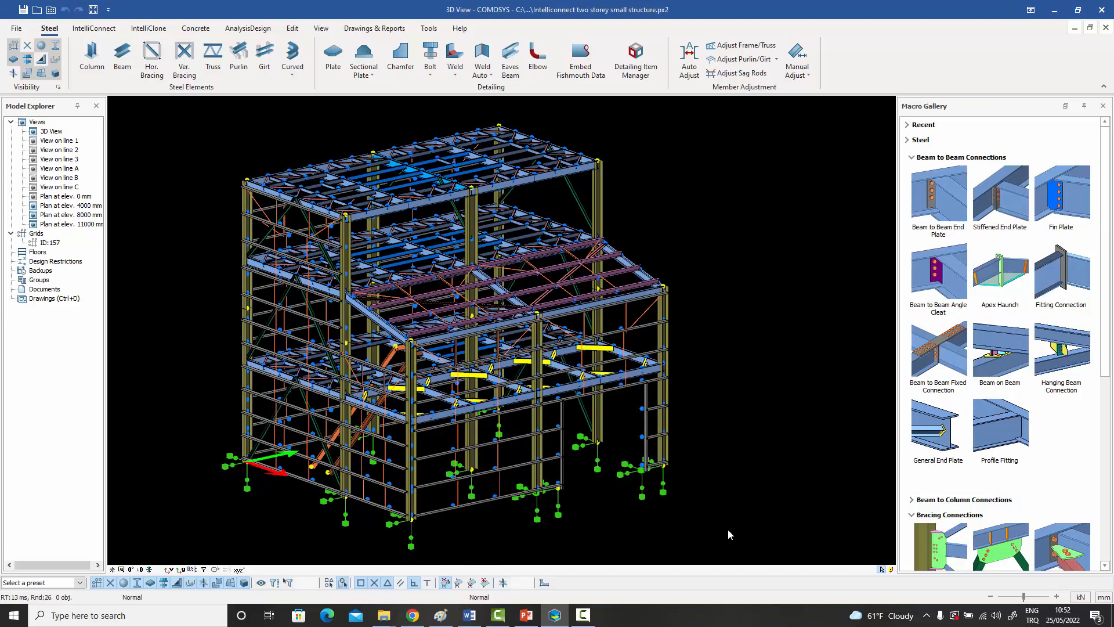
Browse the model's joints with the Joint Browser and restrict the connection types to Floor Beam only.
drag(728, 529, 189, 113)
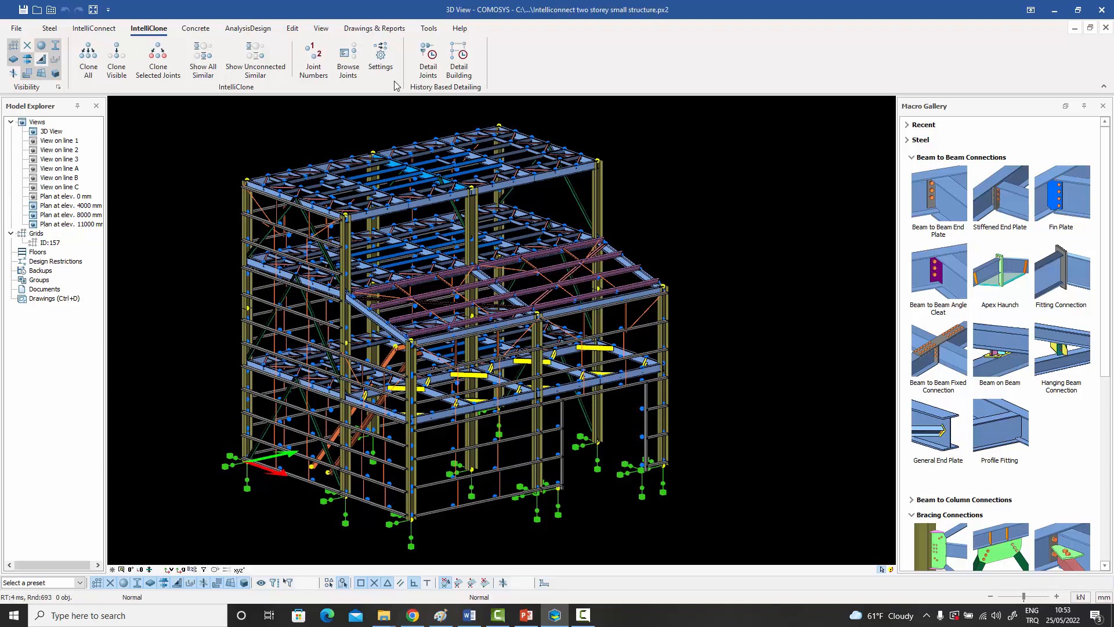
click(352, 67)
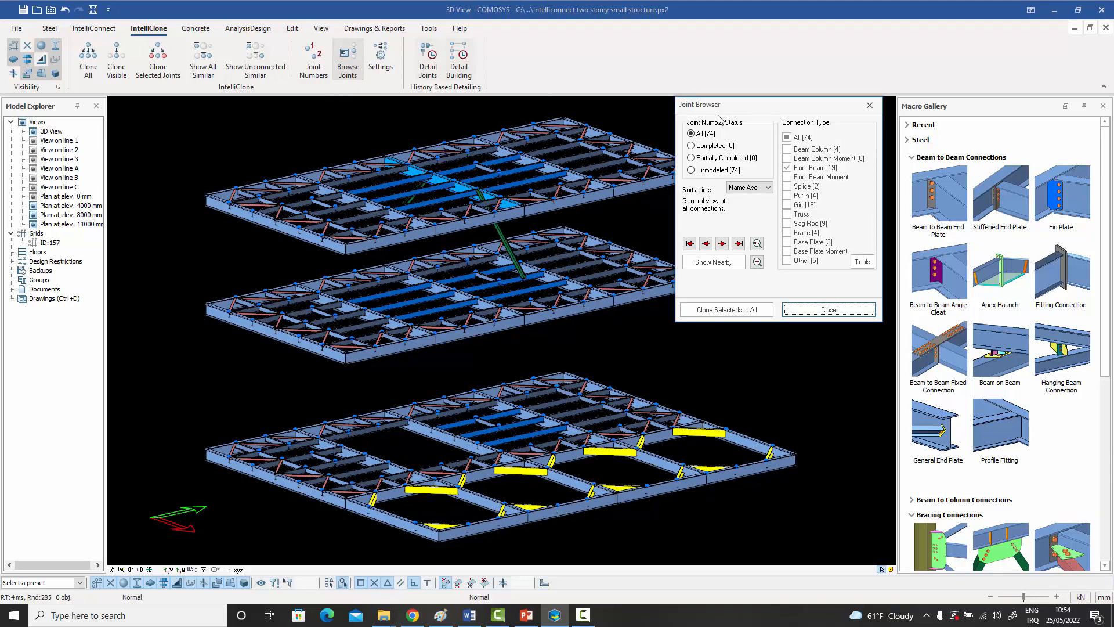
drag(798, 107, 824, 105)
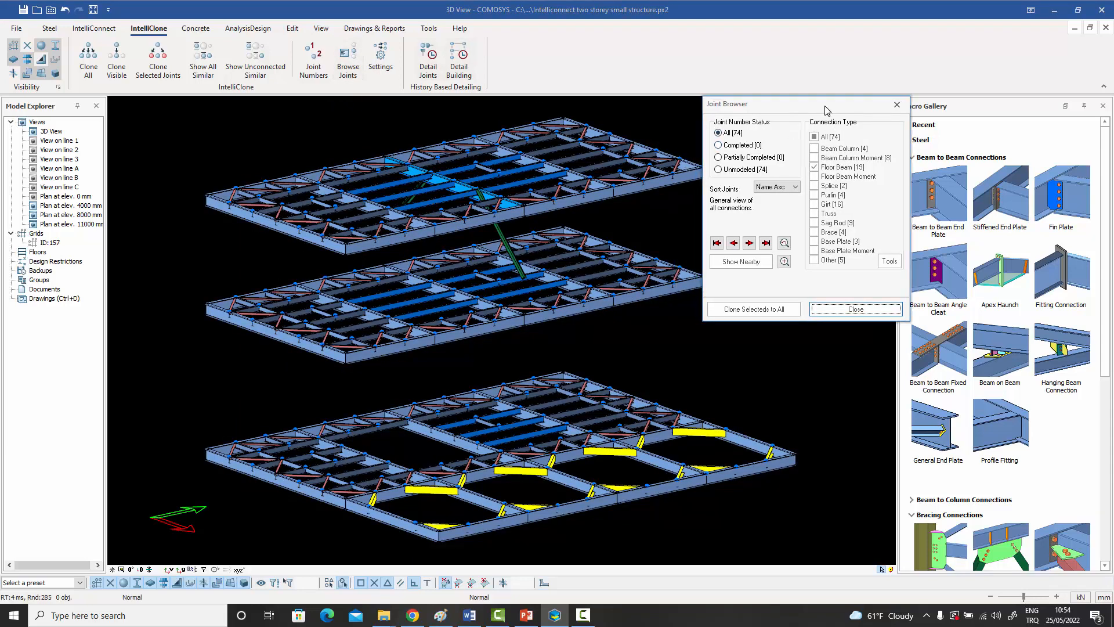
click(819, 137)
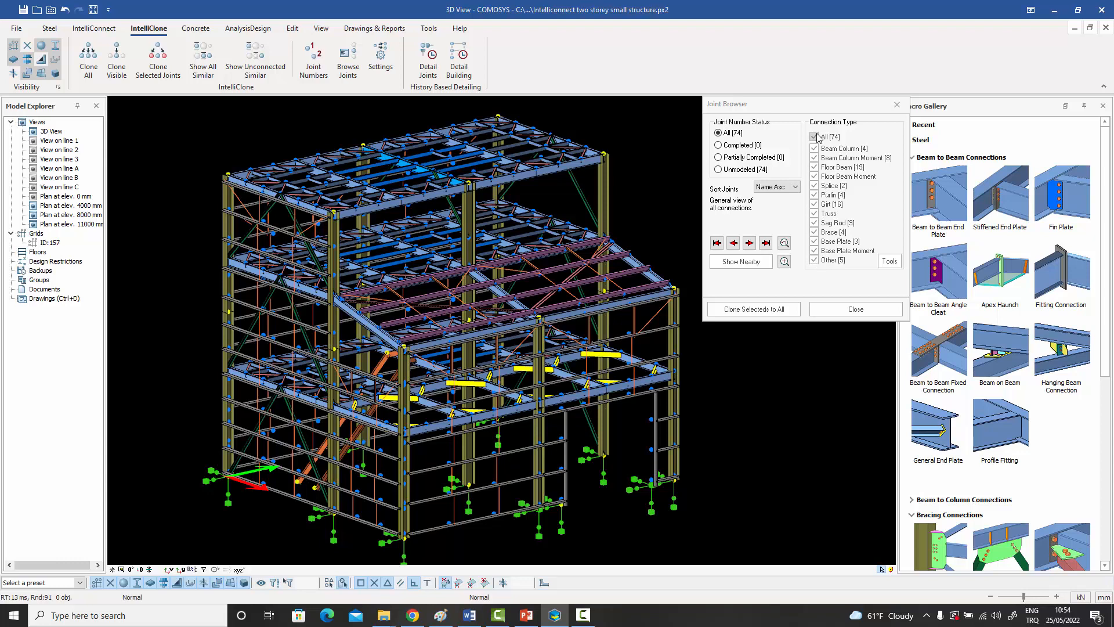
click(818, 169)
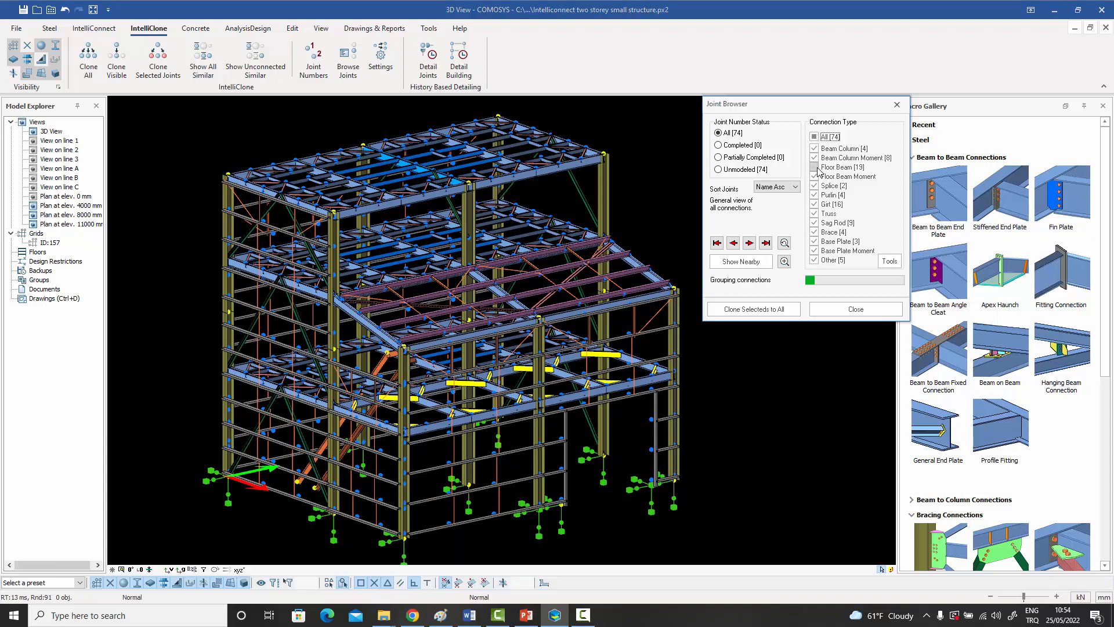
click(818, 168)
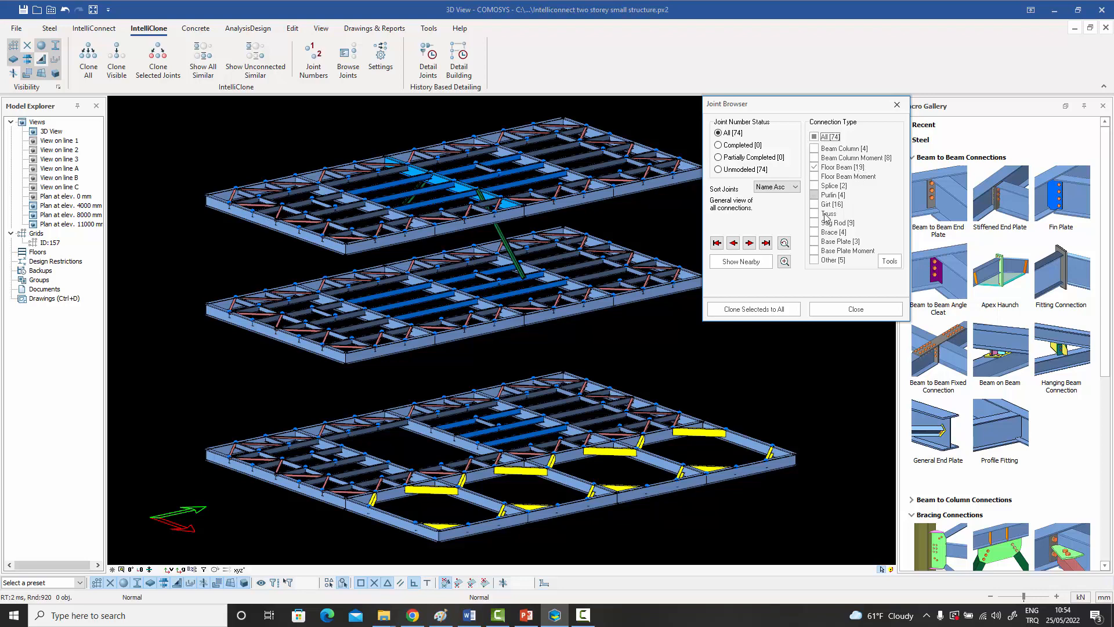
Step through the first two floor beam connections, J-18 and J-19, and inspect their joints in 3D.
click(749, 243)
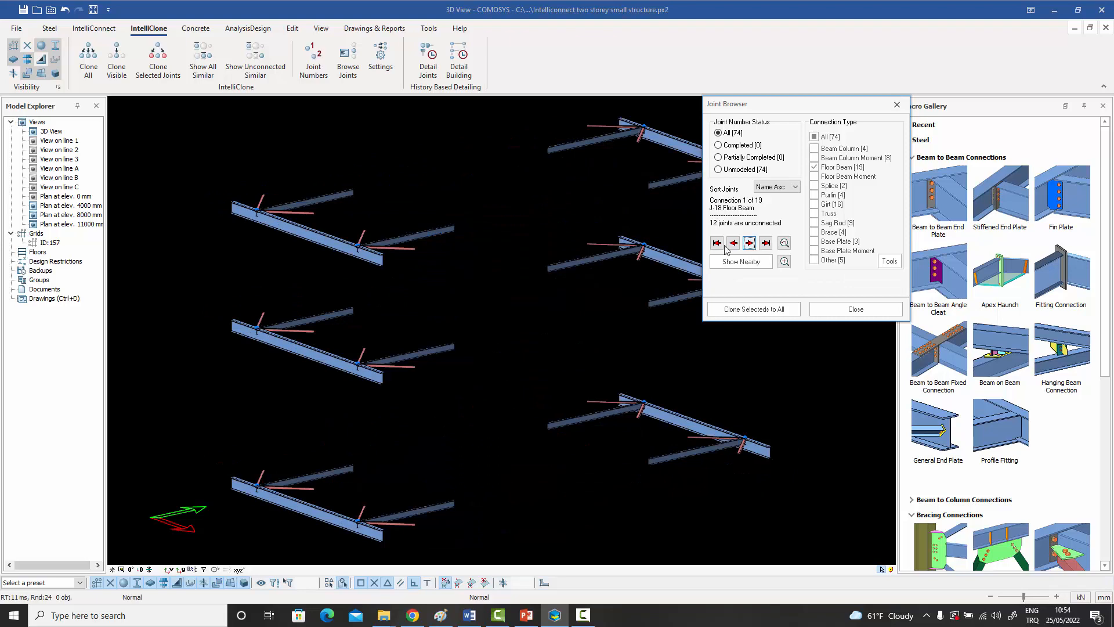
scroll(622, 260, down, 2)
middle_drag(621, 259, 548, 260)
click(750, 243)
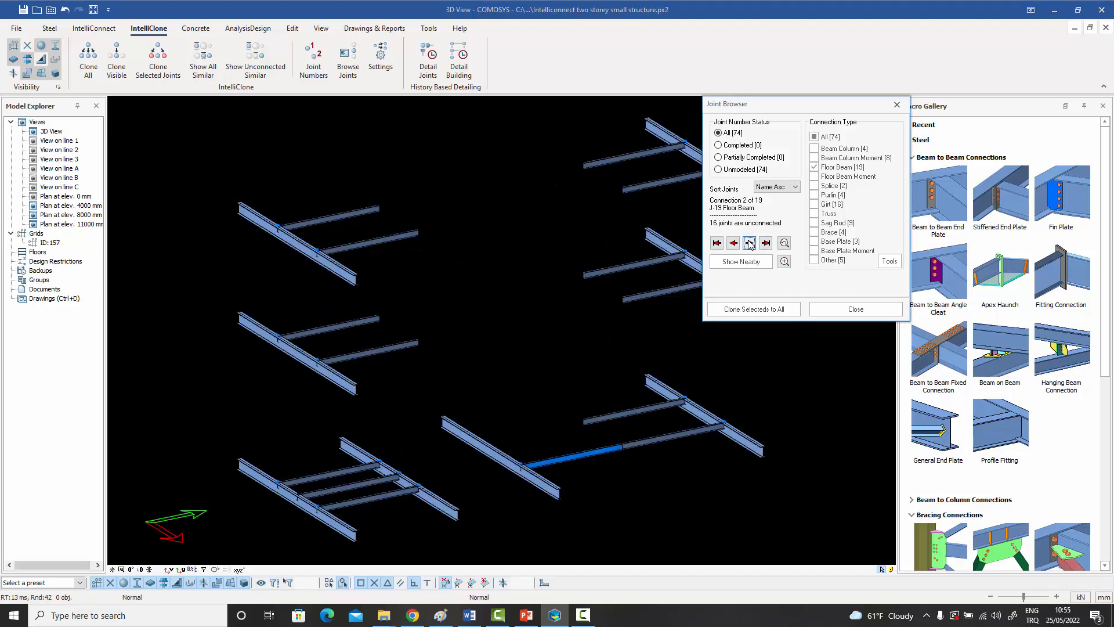
scroll(548, 264, down, 2)
middle_drag(548, 264, 398, 250)
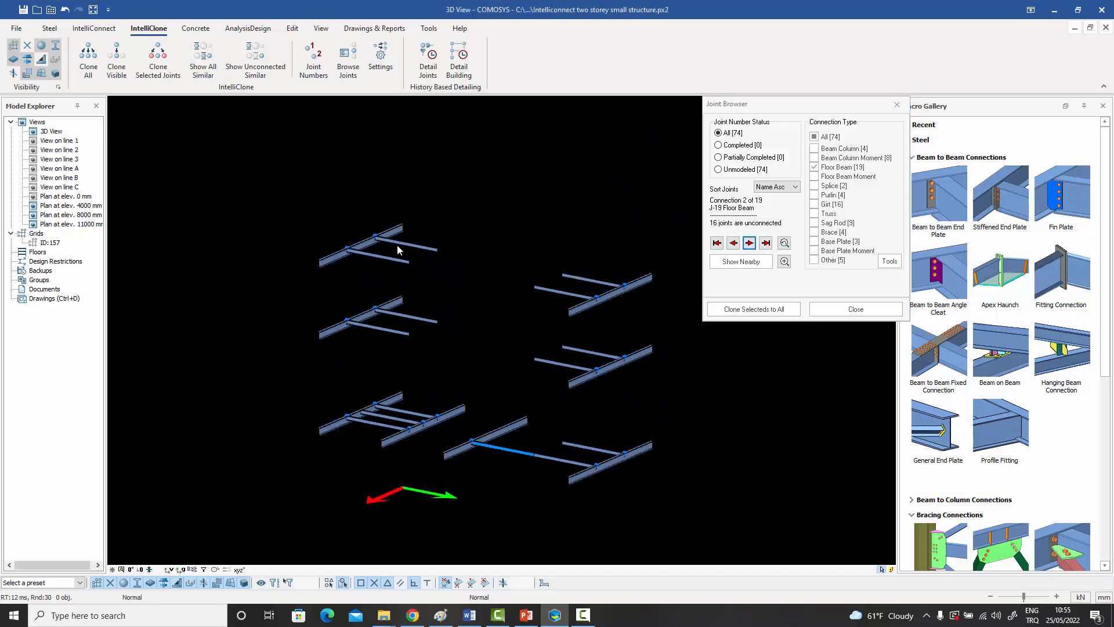
scroll(343, 249, up, 3)
scroll(361, 249, down, 1)
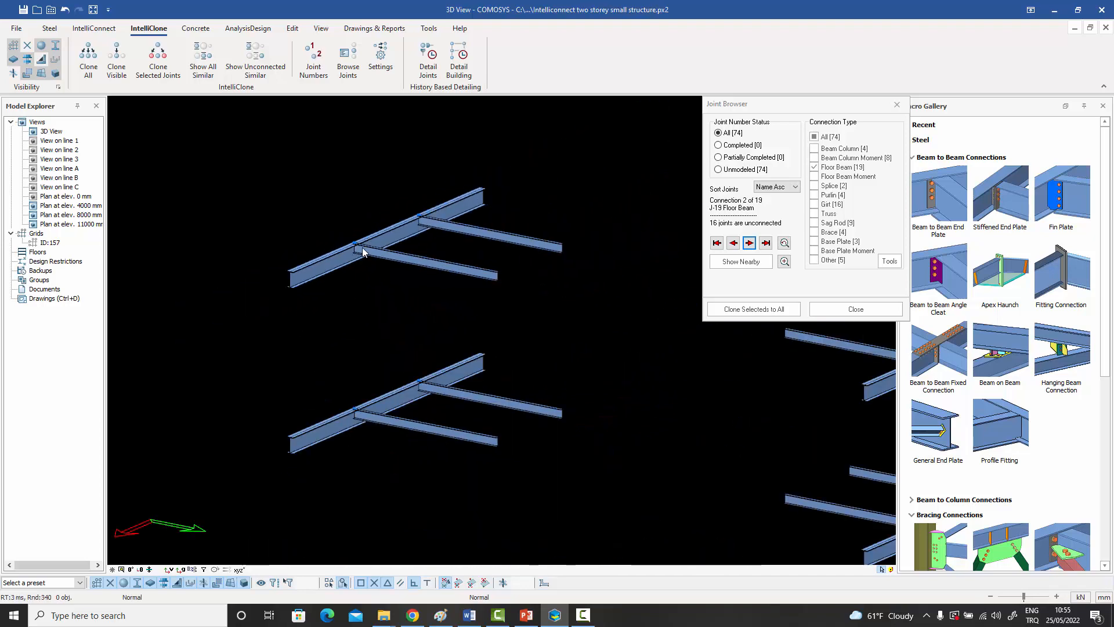
scroll(362, 247, down, 2)
middle_drag(438, 292, 345, 261)
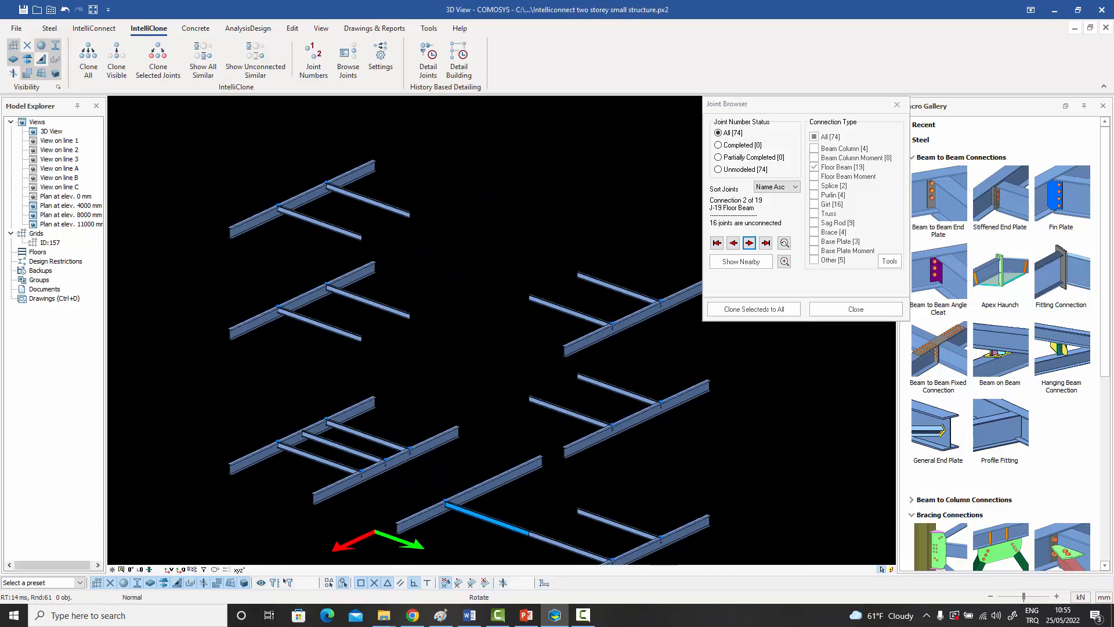
Advance to floor beam connection J-22 and examine its joints from a different angle.
click(749, 243)
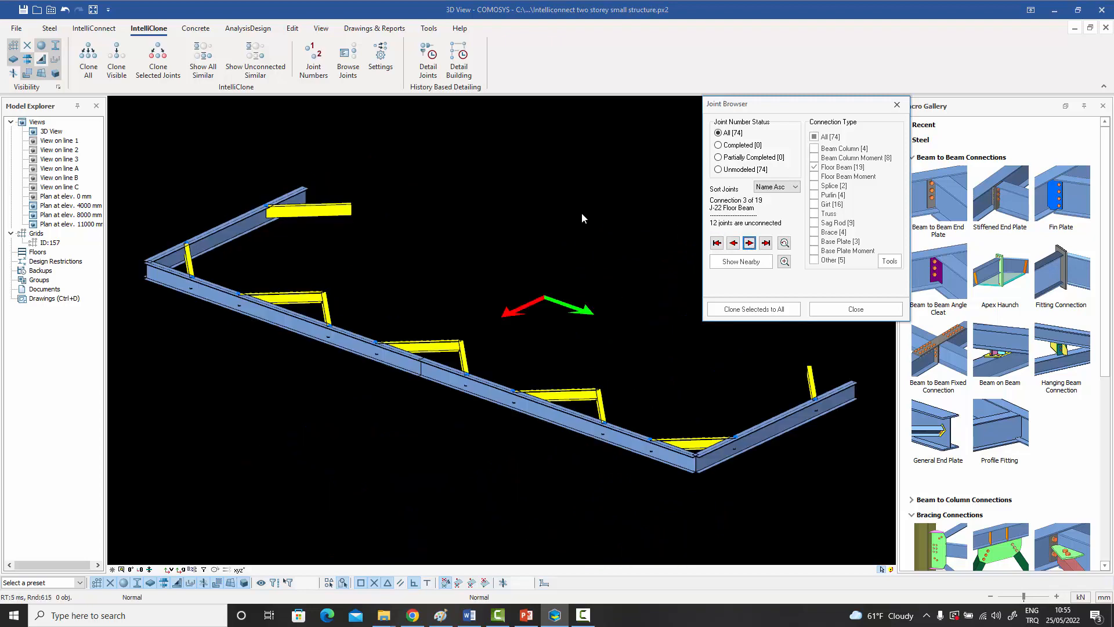
ctrl+middle_drag(563, 217, 618, 255)
ctrl+middle_drag(618, 255, 586, 248)
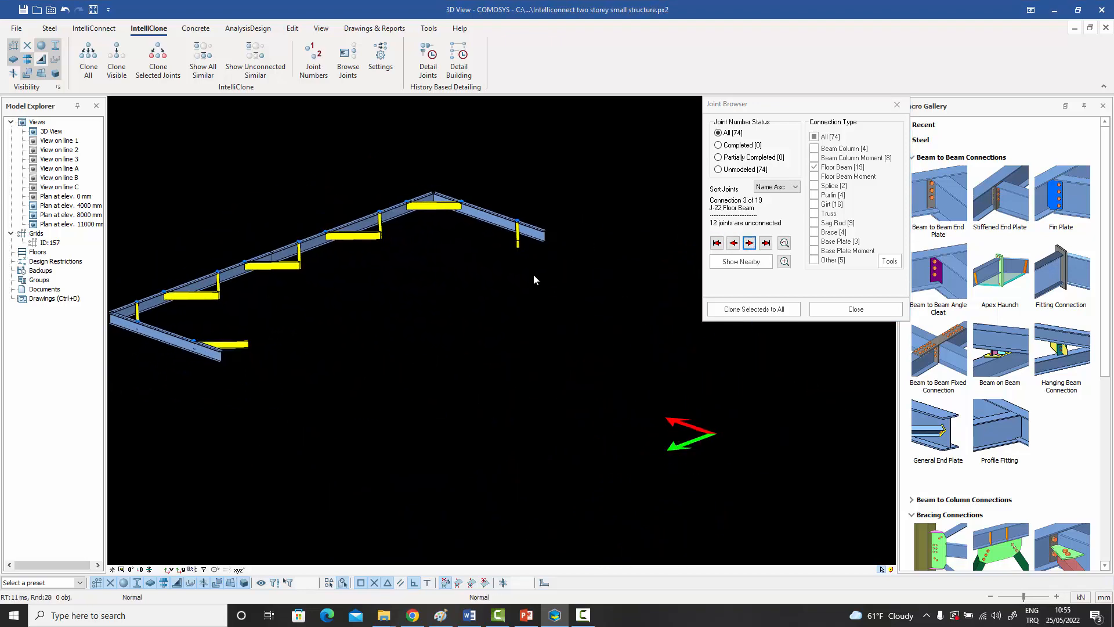
middle_drag(533, 274, 590, 283)
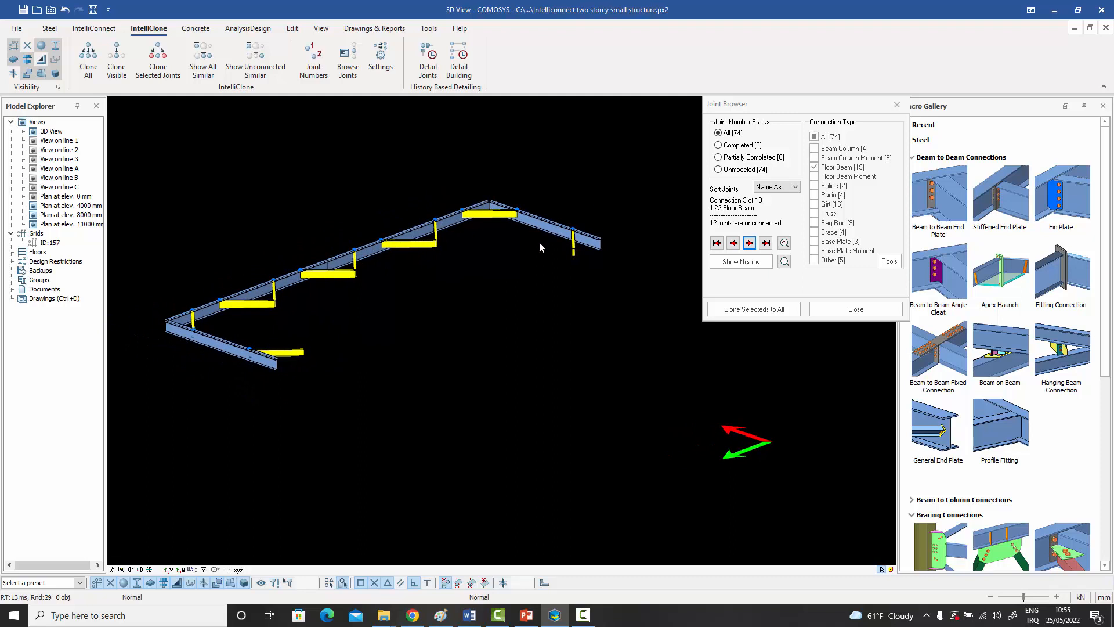
Advance to floor beam connection J-24 and examine how its beams and bracing members meet, both close up and overall.
click(749, 242)
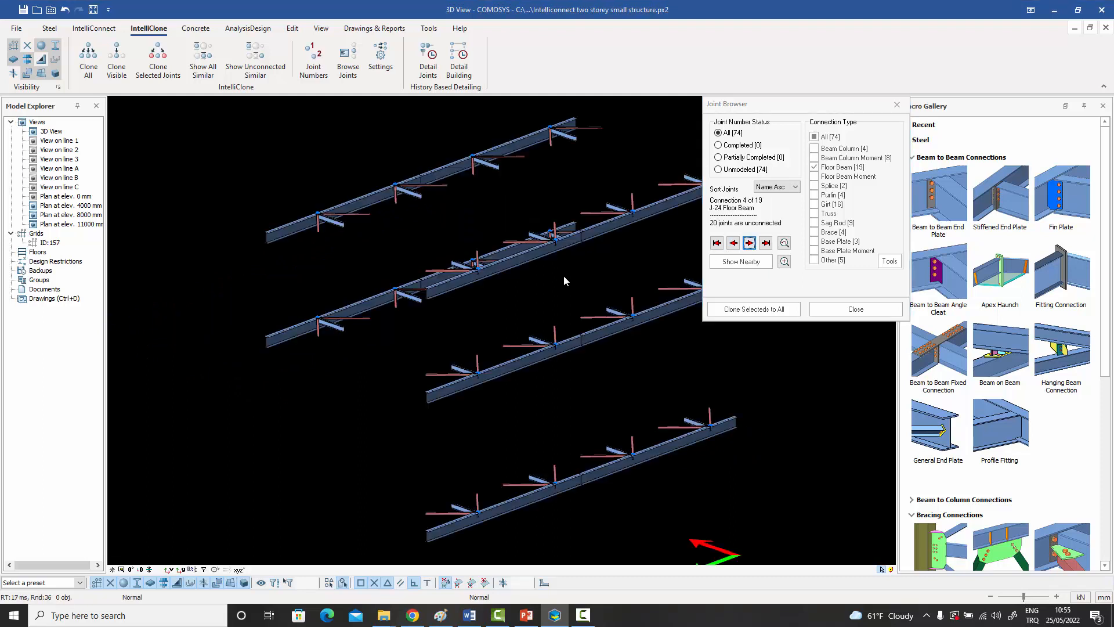
scroll(337, 250, up, 5)
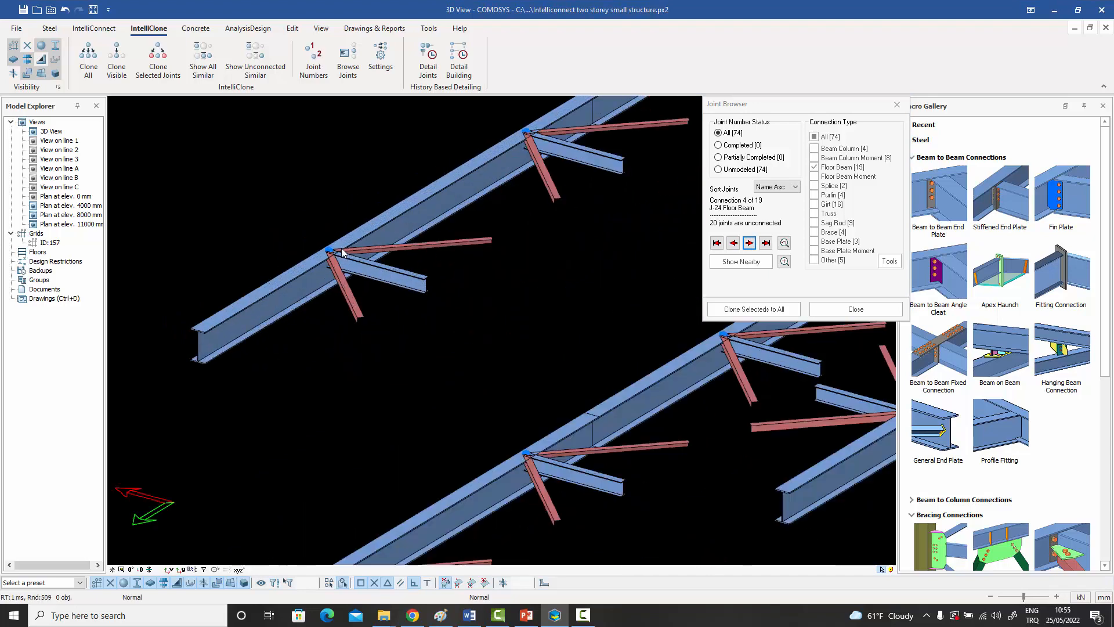
scroll(328, 255, down, 5)
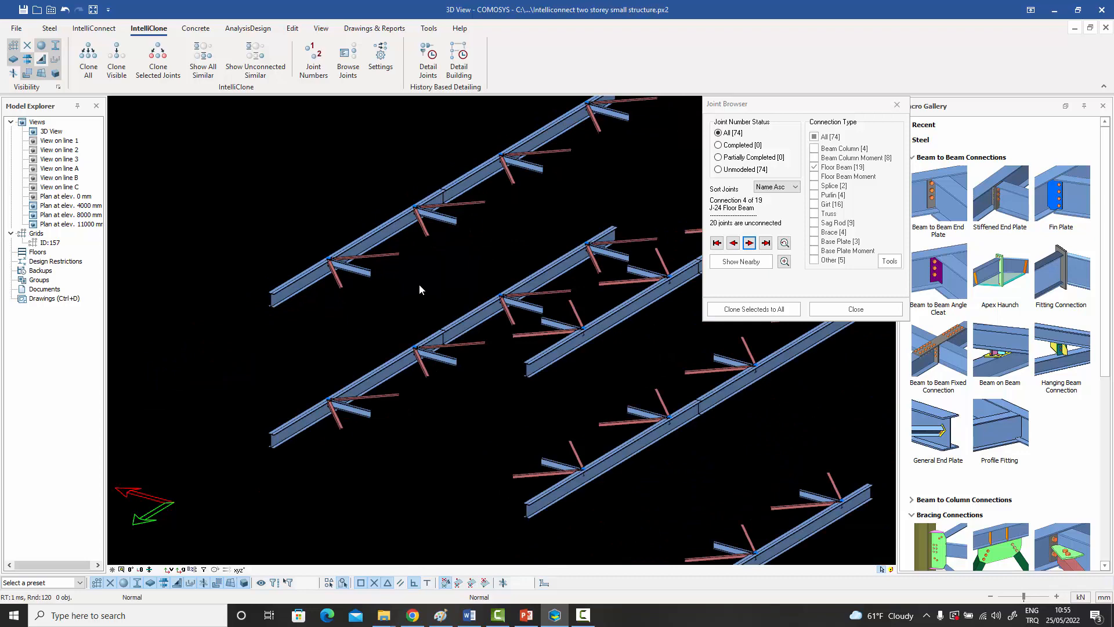
scroll(458, 294, down, 1)
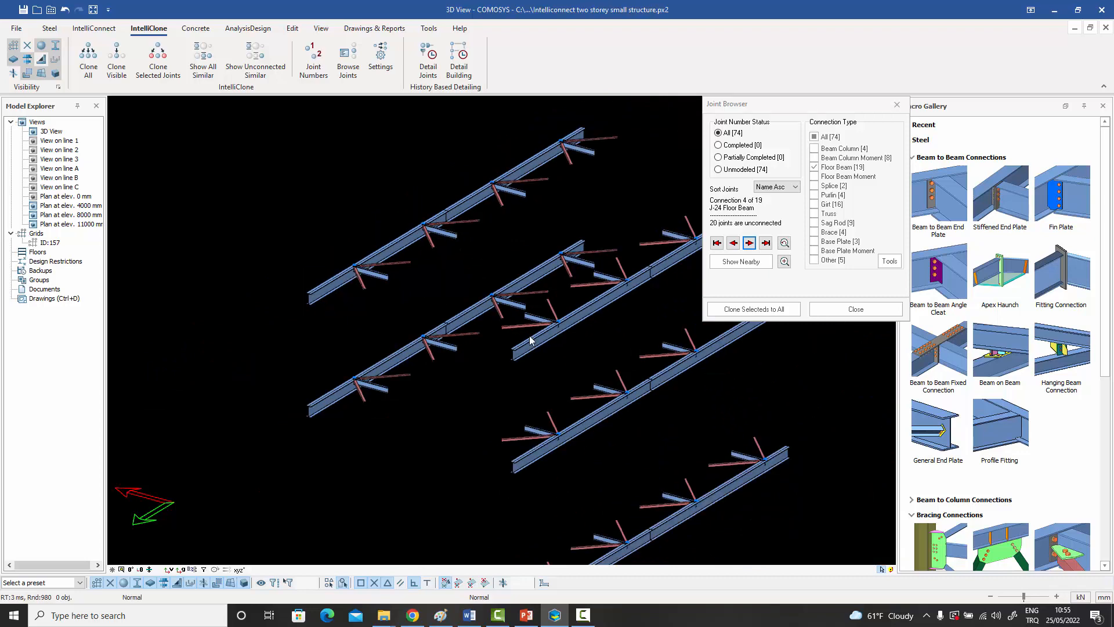
middle_drag(529, 340, 485, 329)
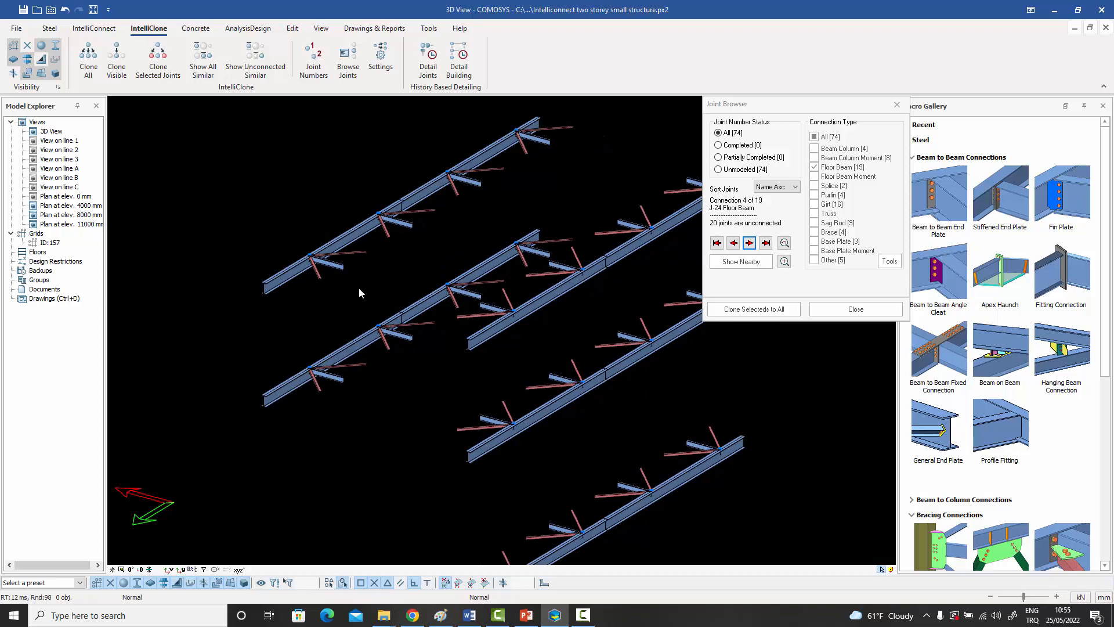
scroll(316, 264, up, 5)
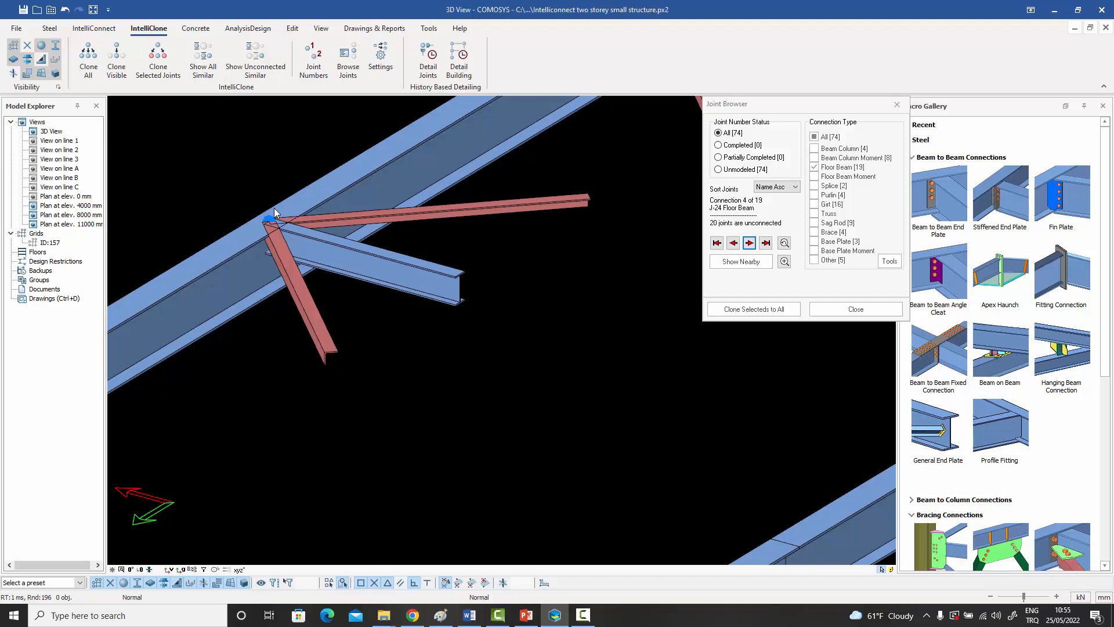
scroll(274, 212, down, 1)
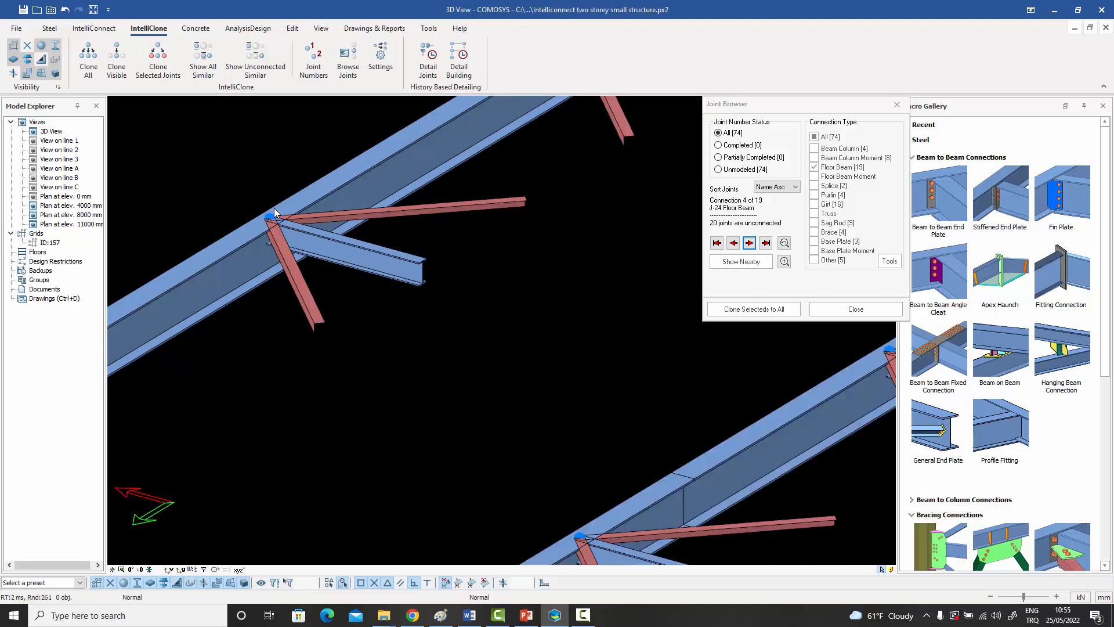
scroll(274, 212, down, 4)
middle_drag(275, 213, 273, 239)
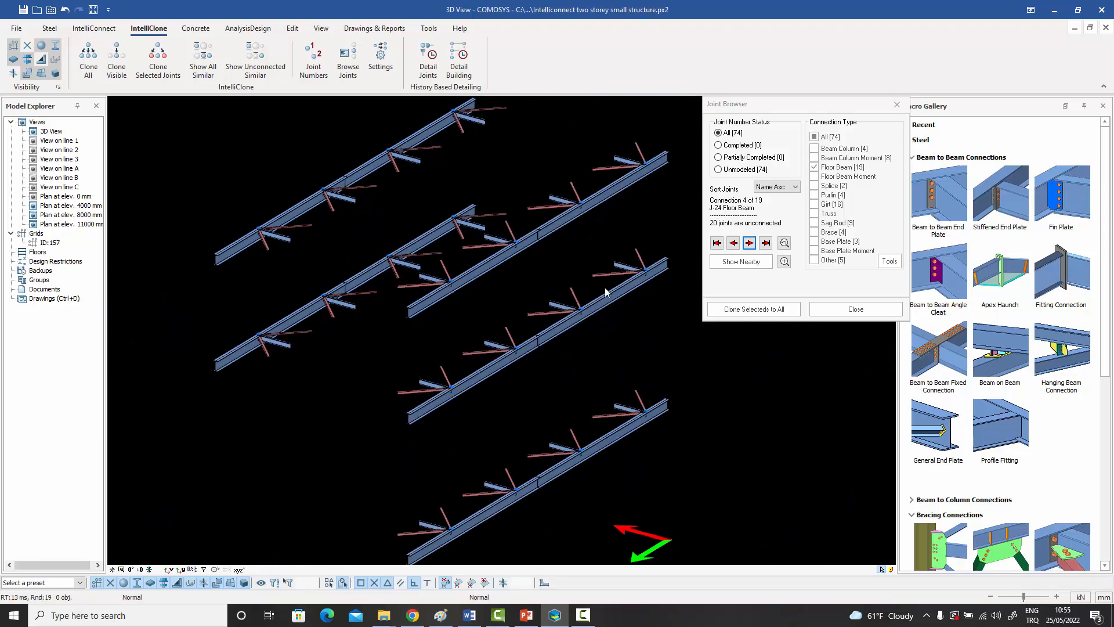
mouse_move(536, 413)
shift+middle_down()
mouse_move(513, 408)
mouse_move(538, 411)
shift+middle_up()
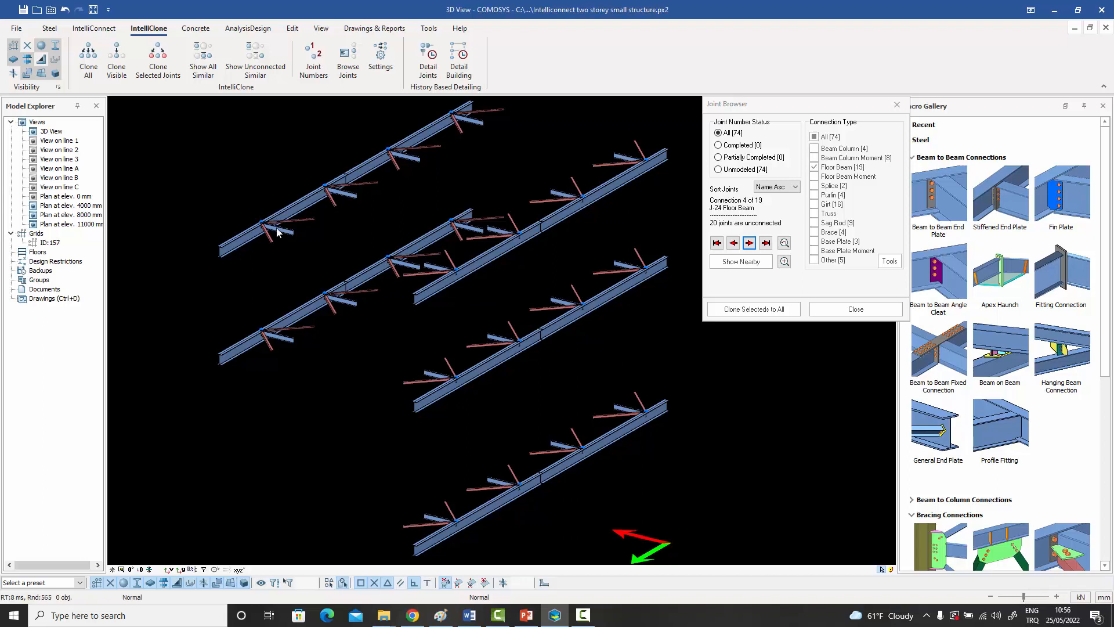
Step through the following floor beam connections from J-25 to J-29 to compare their joint groups.
click(749, 243)
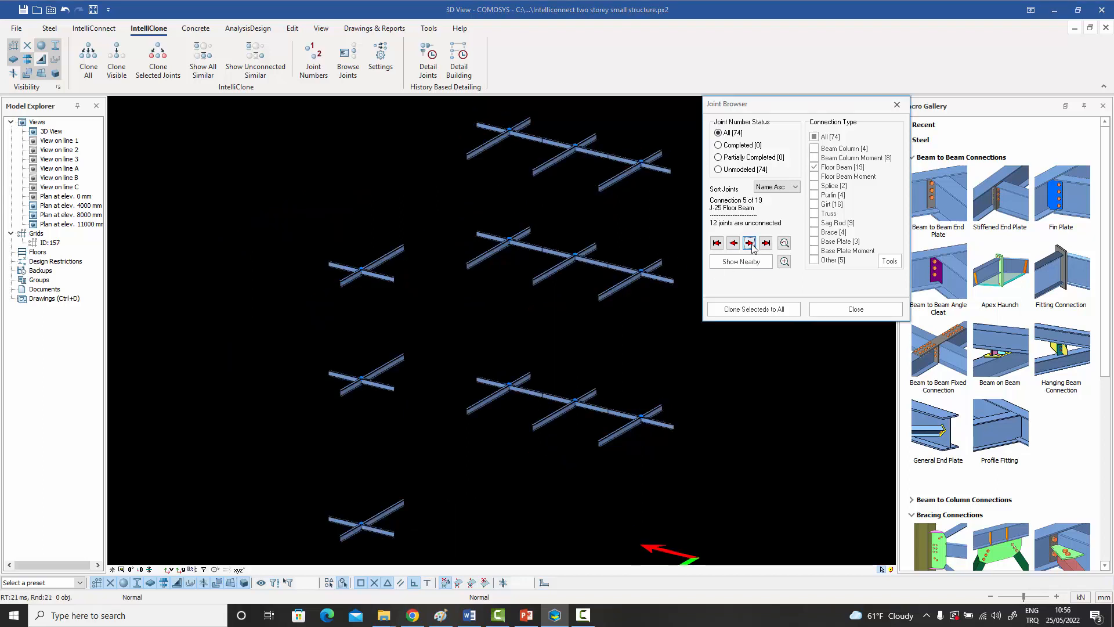
click(751, 243)
click(749, 243)
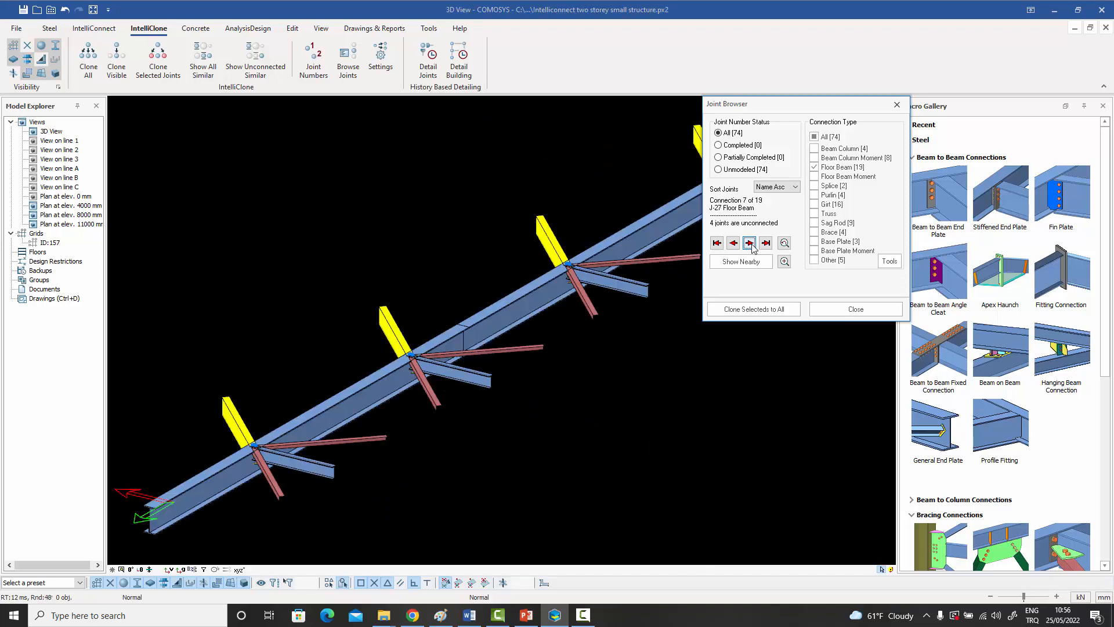
click(750, 243)
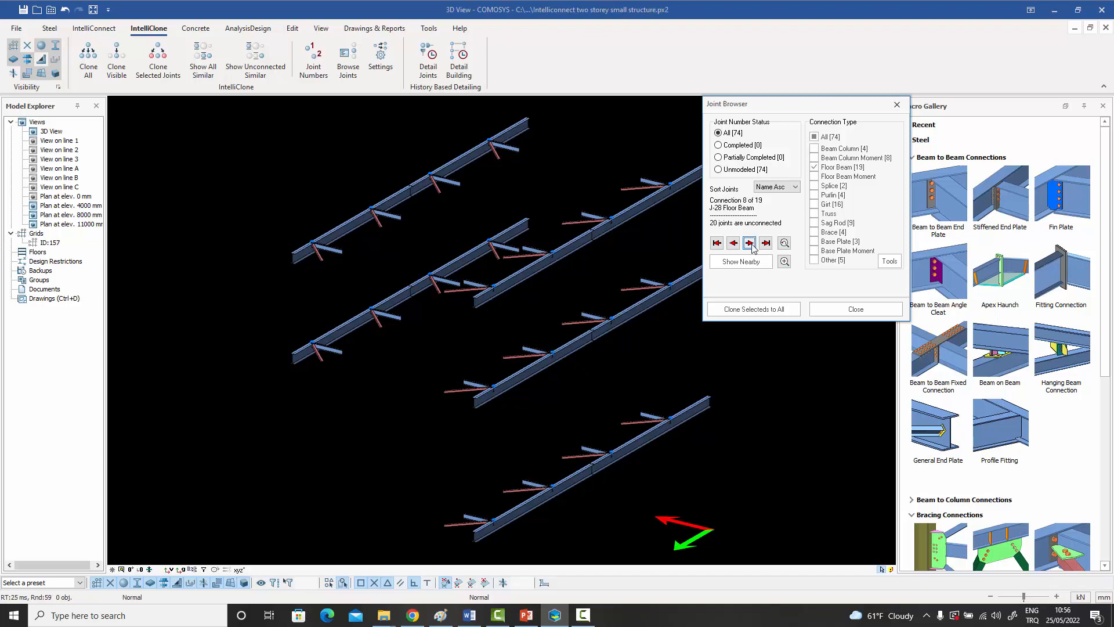
click(750, 243)
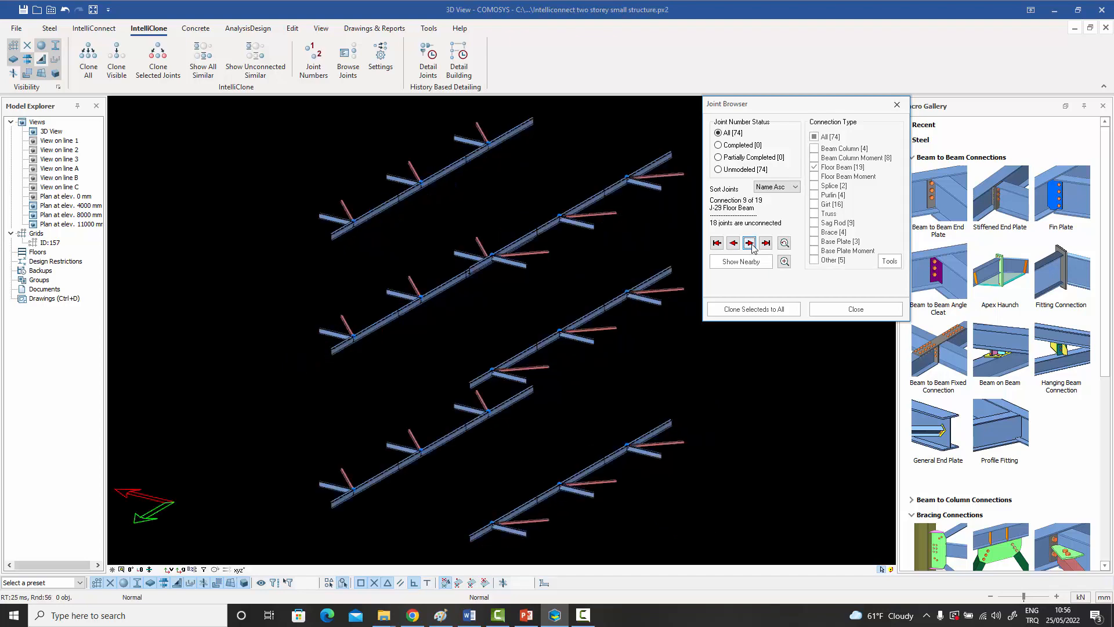
Change the connection type filter from Floor Beam to Beam Column and Beam Column Moment.
click(814, 167)
click(814, 169)
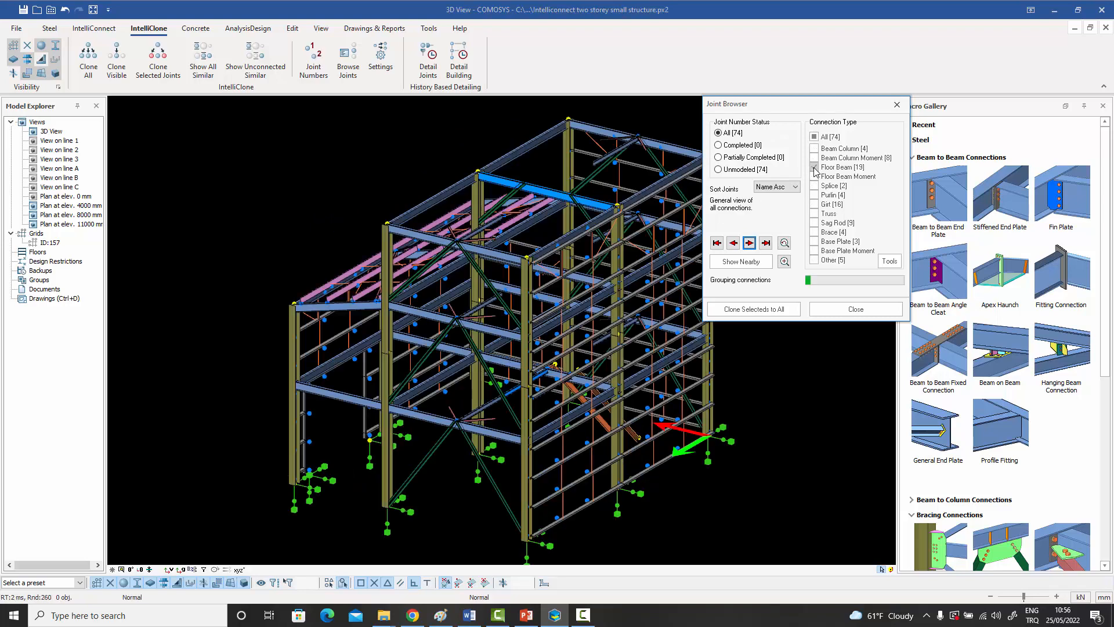
click(815, 149)
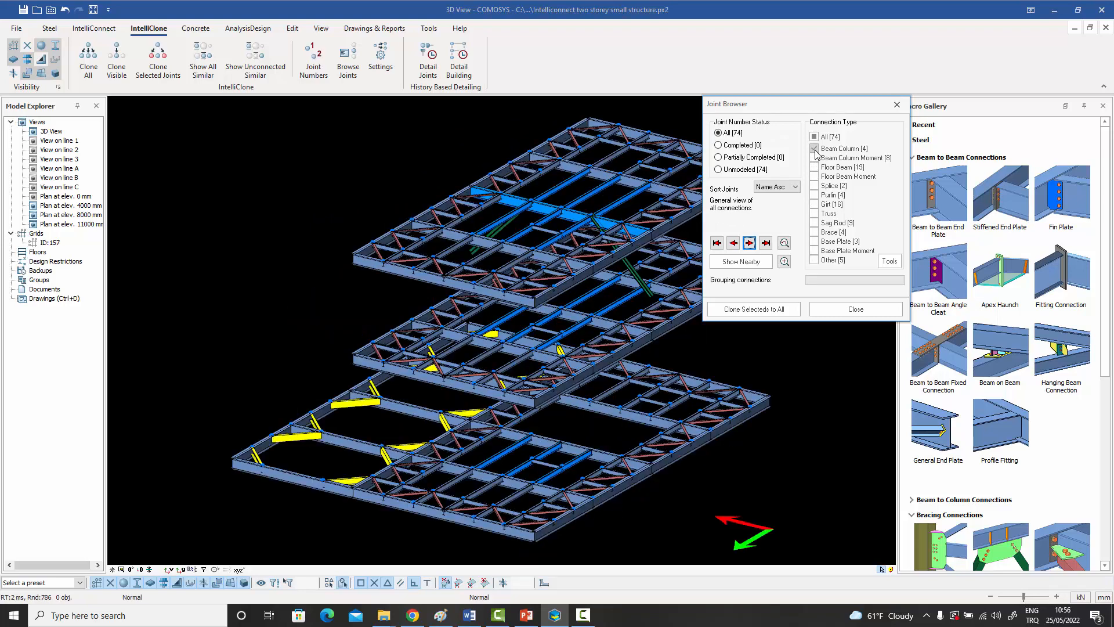
click(814, 159)
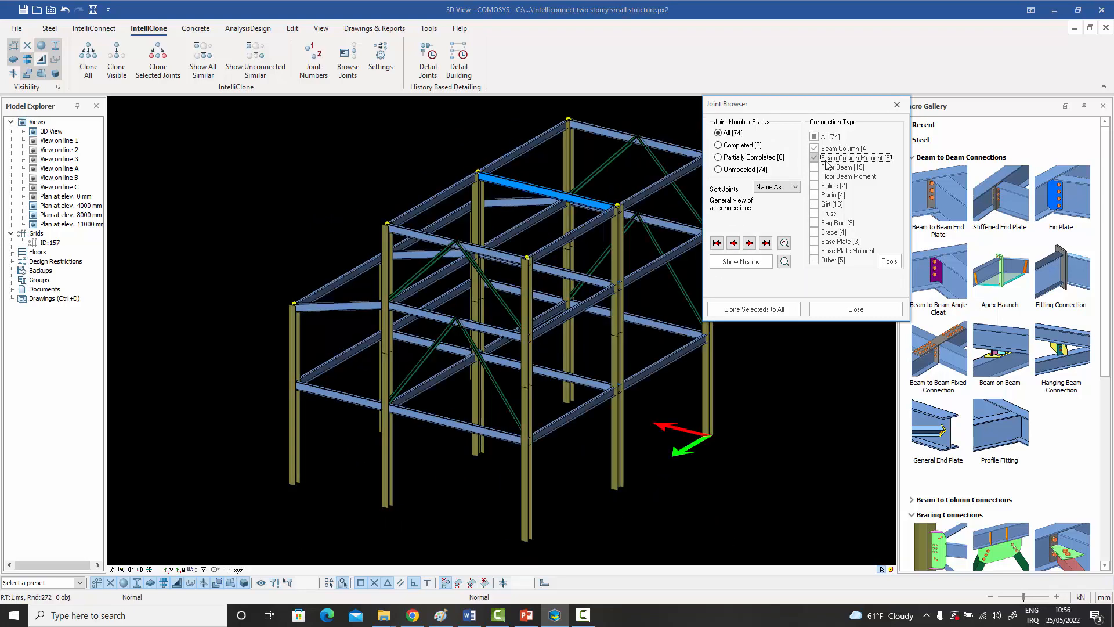
Show the first beam-column connection, J-23, and inspect its joints in 3D.
mouse_move(551, 280)
middle_down()
mouse_move(566, 278)
mouse_move(549, 279)
mouse_move(545, 297)
middle_up()
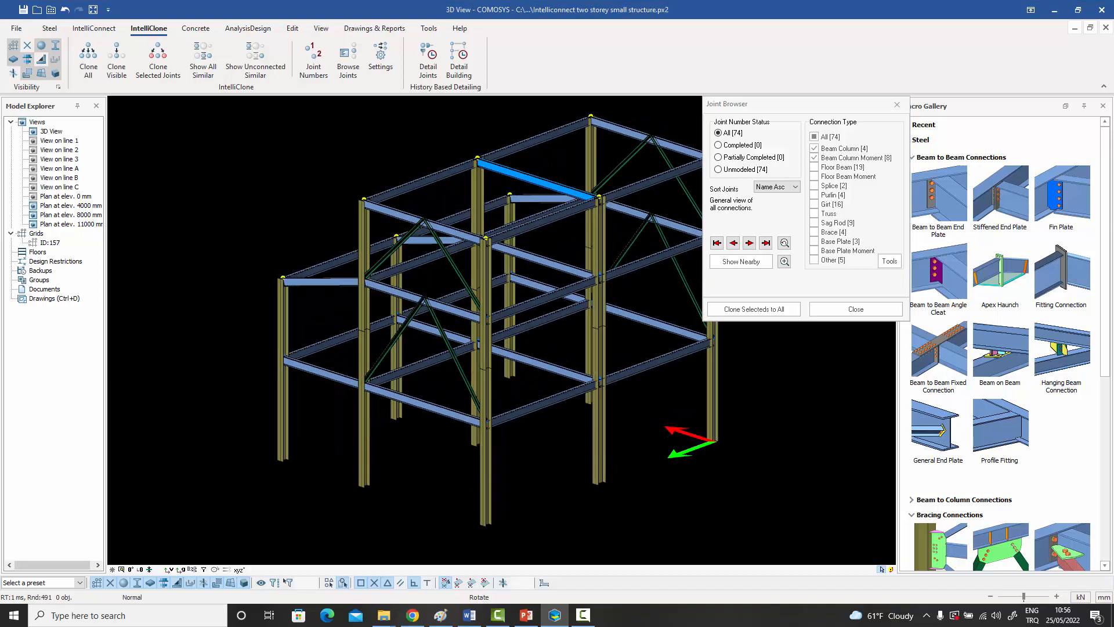
click(749, 243)
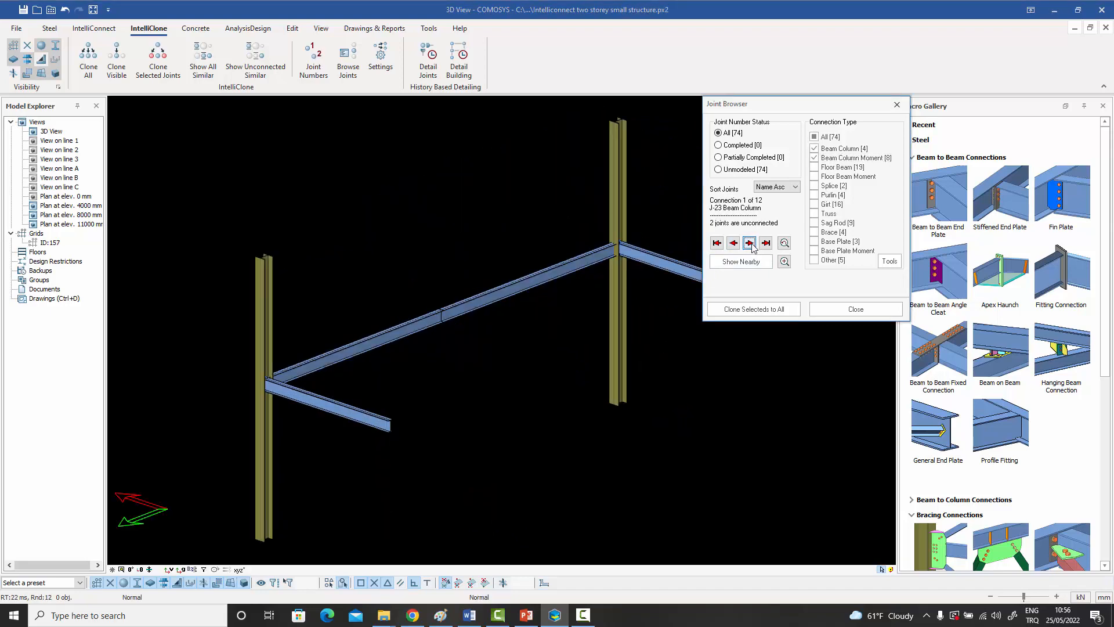
middle_drag(597, 259, 506, 242)
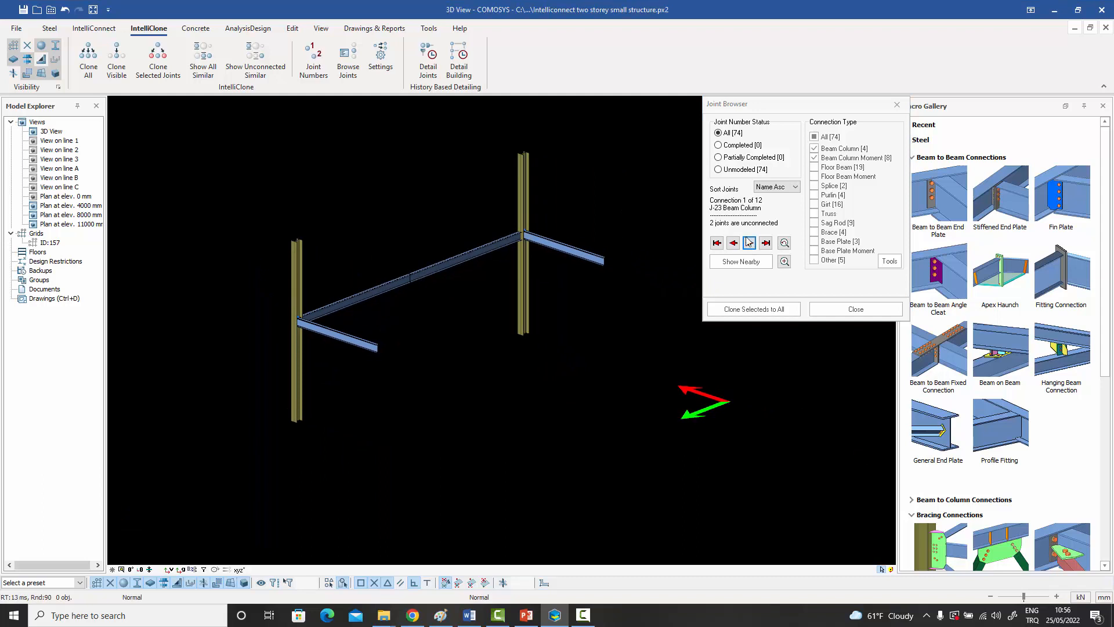
Step through the beam-column connections that follow J-23, including J-42 and J-53, to compare their joint groups.
click(750, 243)
click(750, 243)
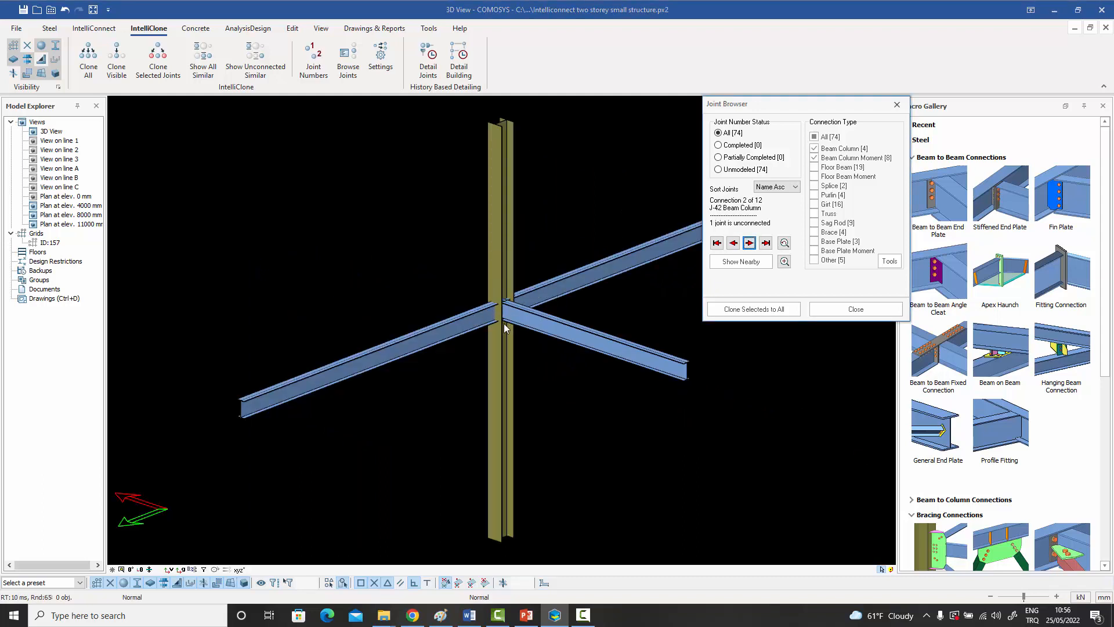
click(749, 243)
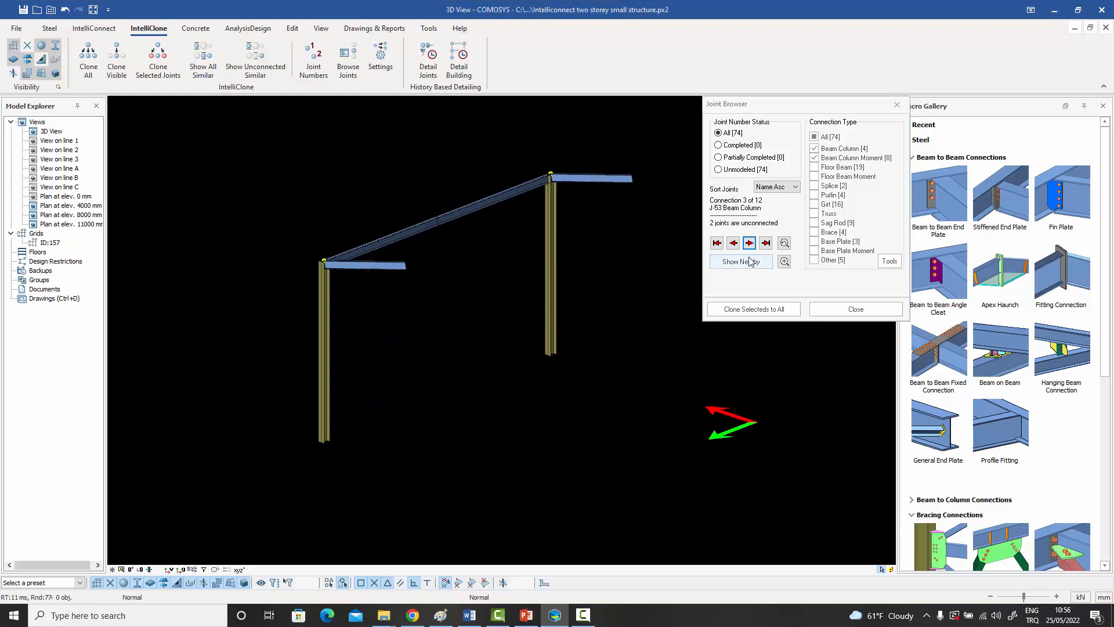
click(750, 244)
click(750, 243)
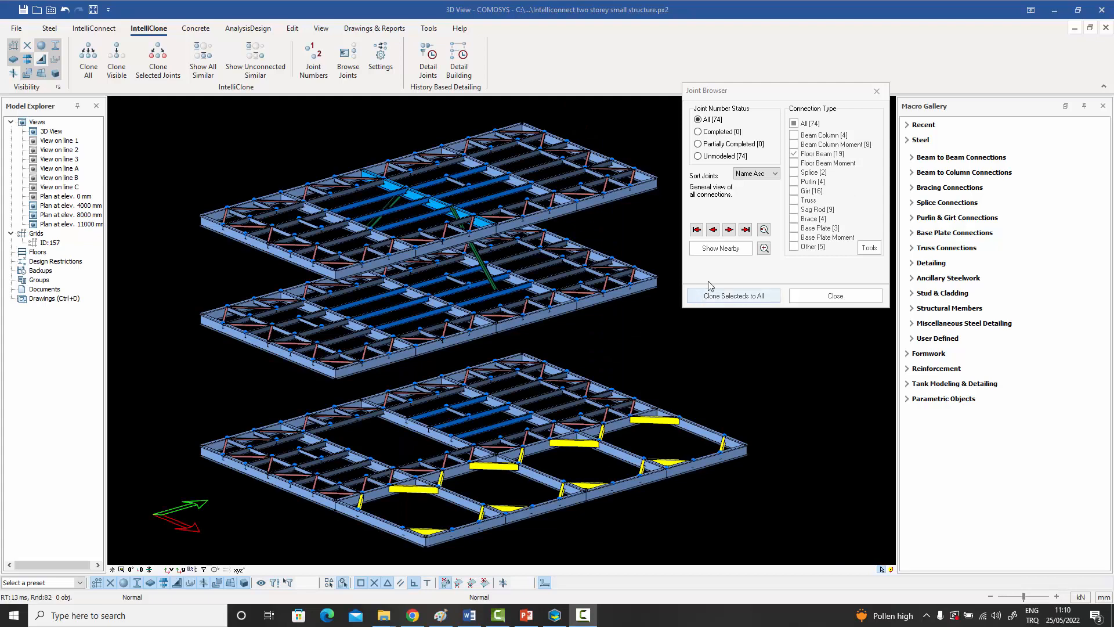
Show the first floor beam connection, J-18, and examine one of its upper joints close up.
click(730, 230)
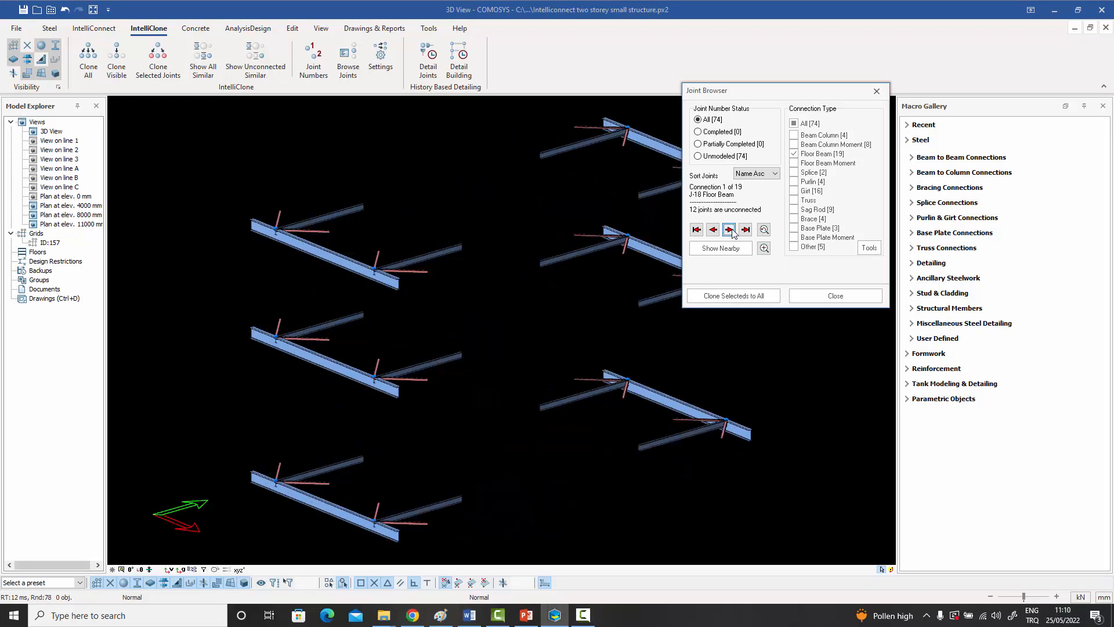
middle_drag(534, 318, 538, 261)
scroll(486, 321, down, 1)
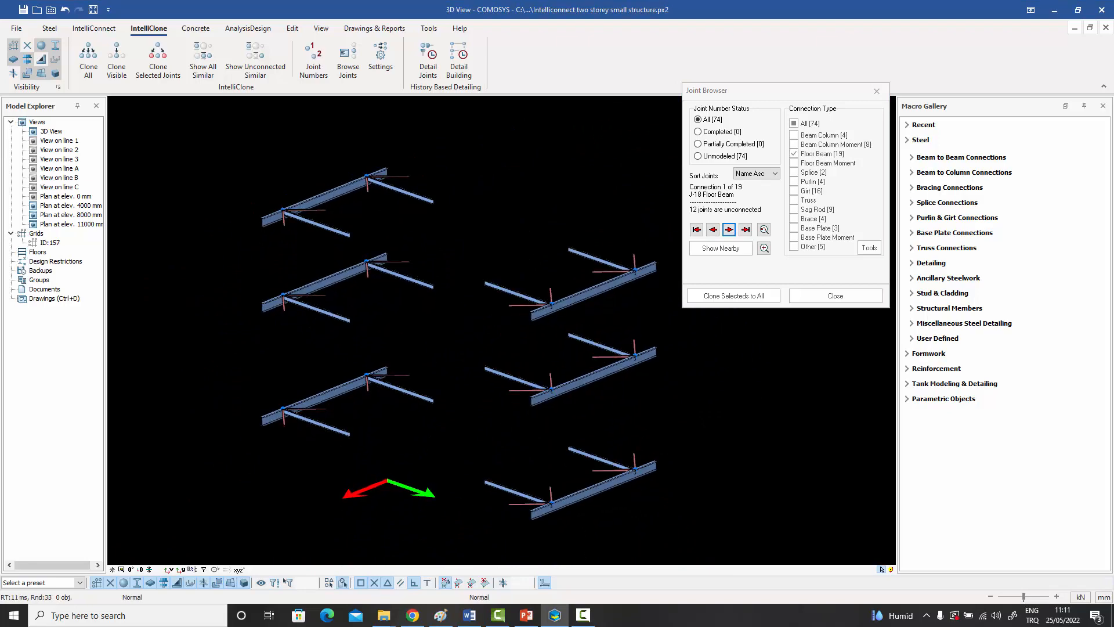
scroll(290, 217, up, 6)
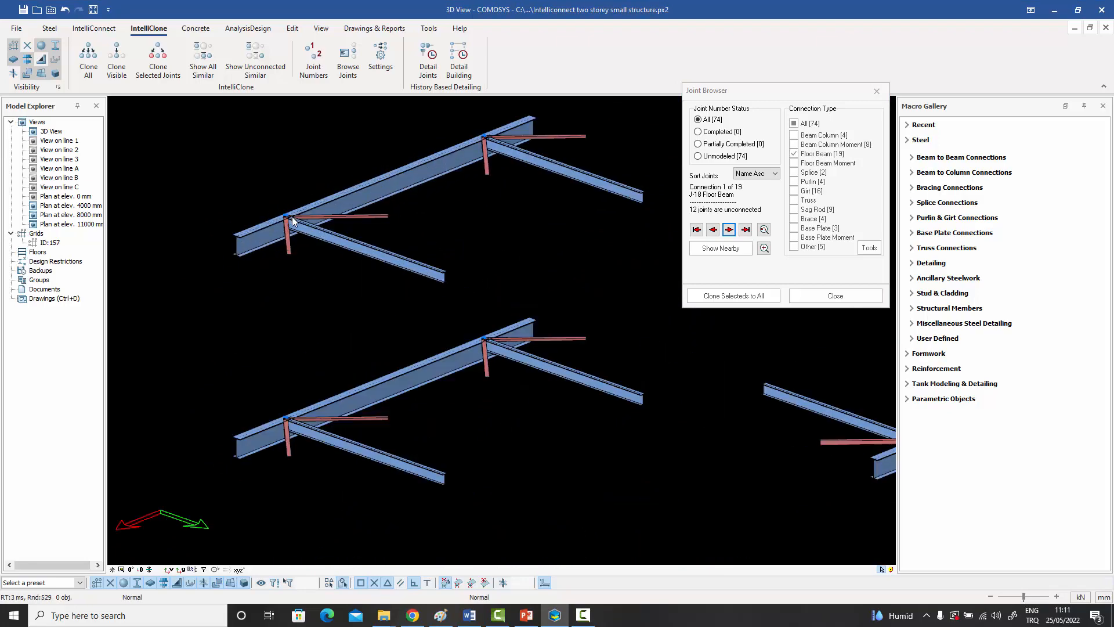
Connect the secondary beam to the web of the main beam with a Fin Plate connection.
click(985, 159)
click(1063, 203)
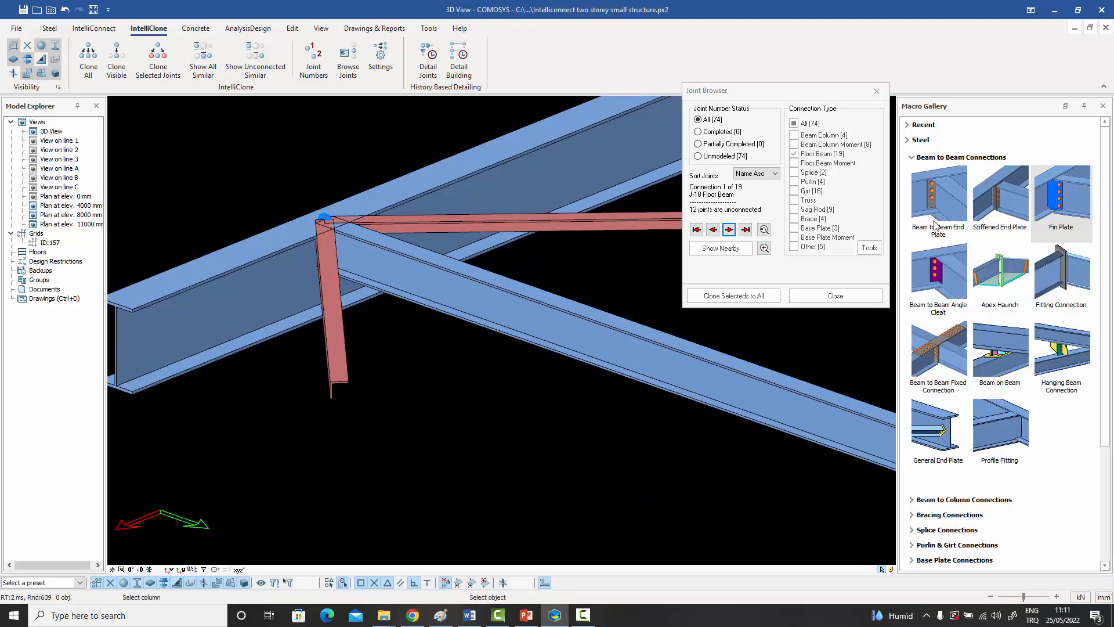
click(301, 255)
click(360, 256)
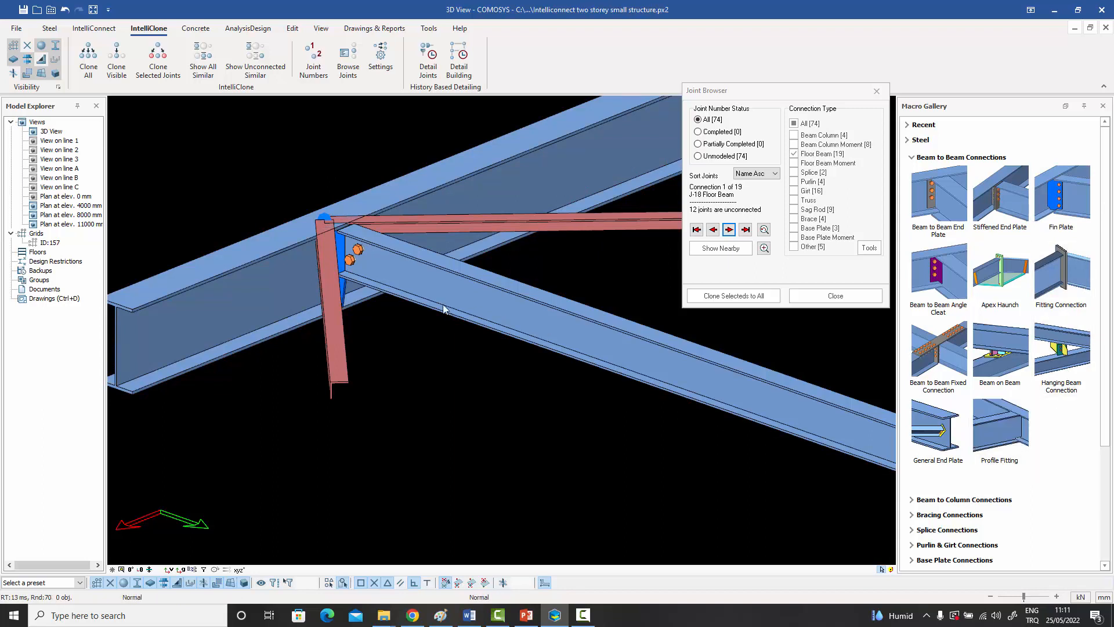
Set the out-of-plane offset of both bracing angles at the joint to 80 and apply it to both members.
click(338, 311)
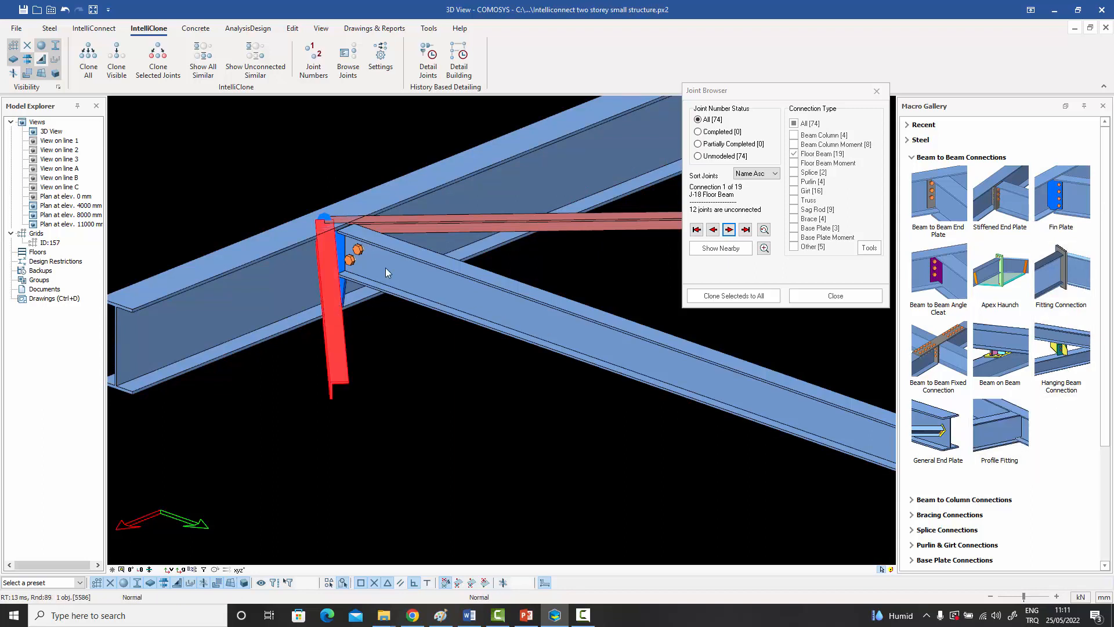
double_click(461, 221)
click(589, 269)
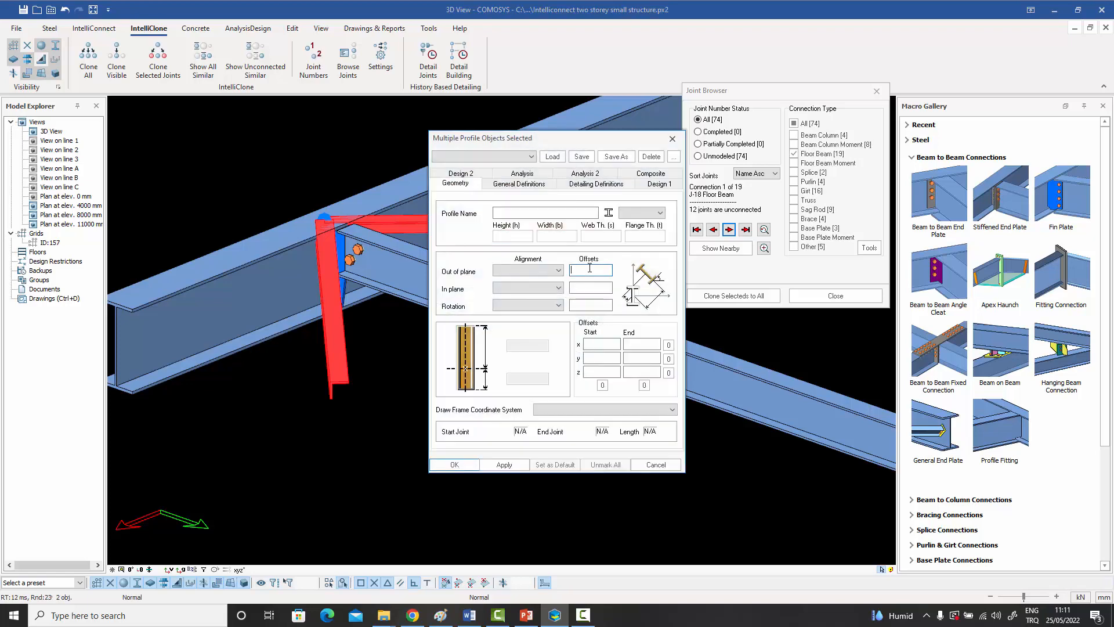
text(80)
key(Return)
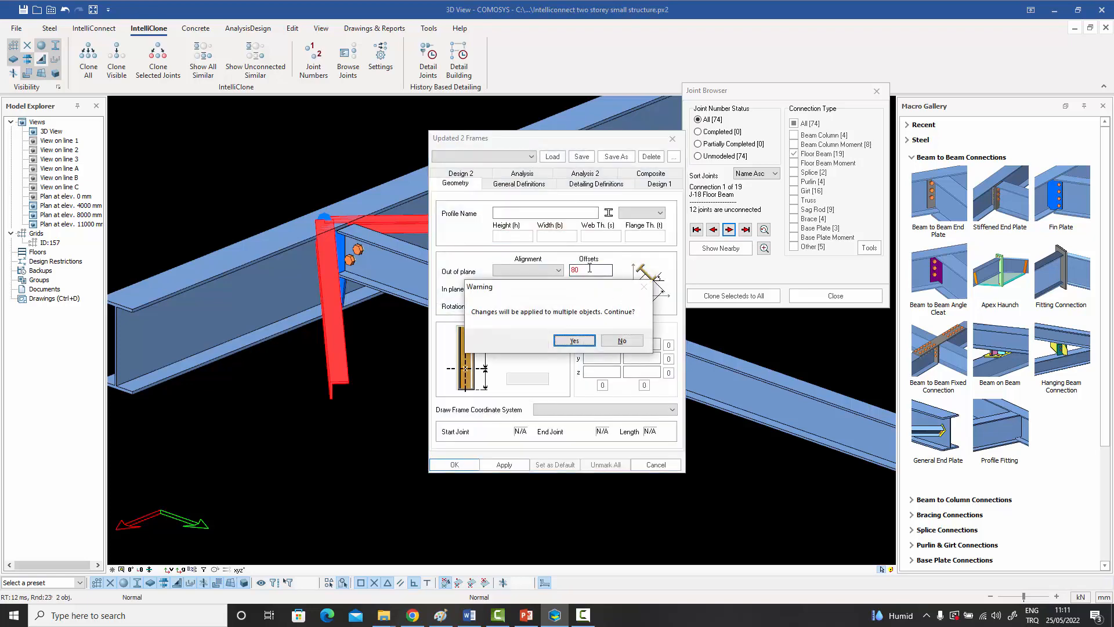
click(605, 347)
click(581, 271)
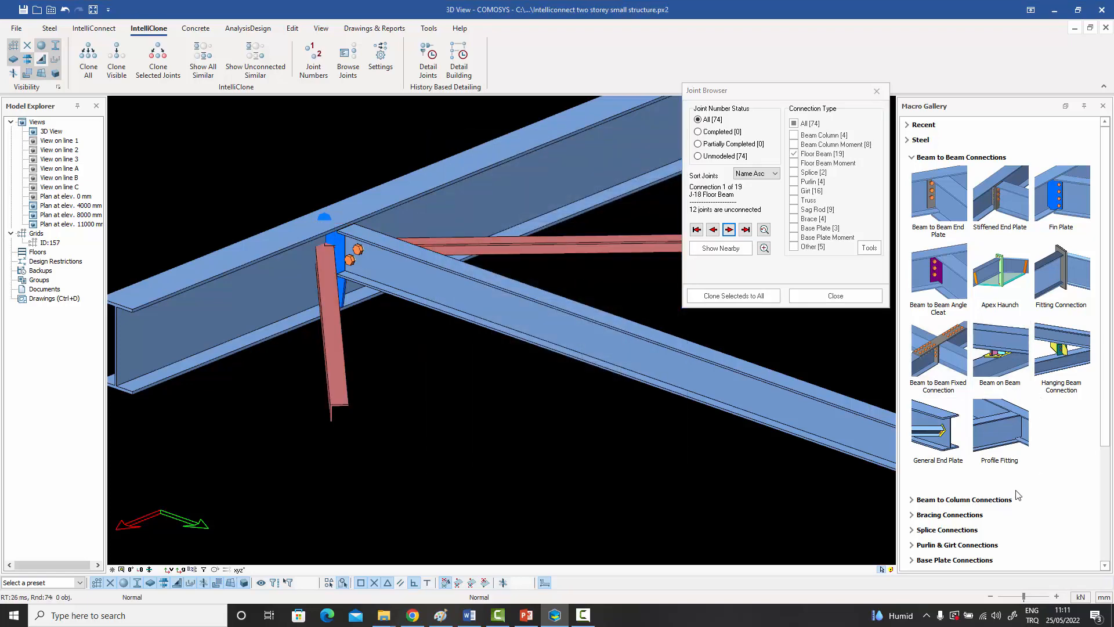
Connect both bracing angles to the main beam with a bolted gusset bracing connection, using the fin plate as the boundary member.
click(973, 516)
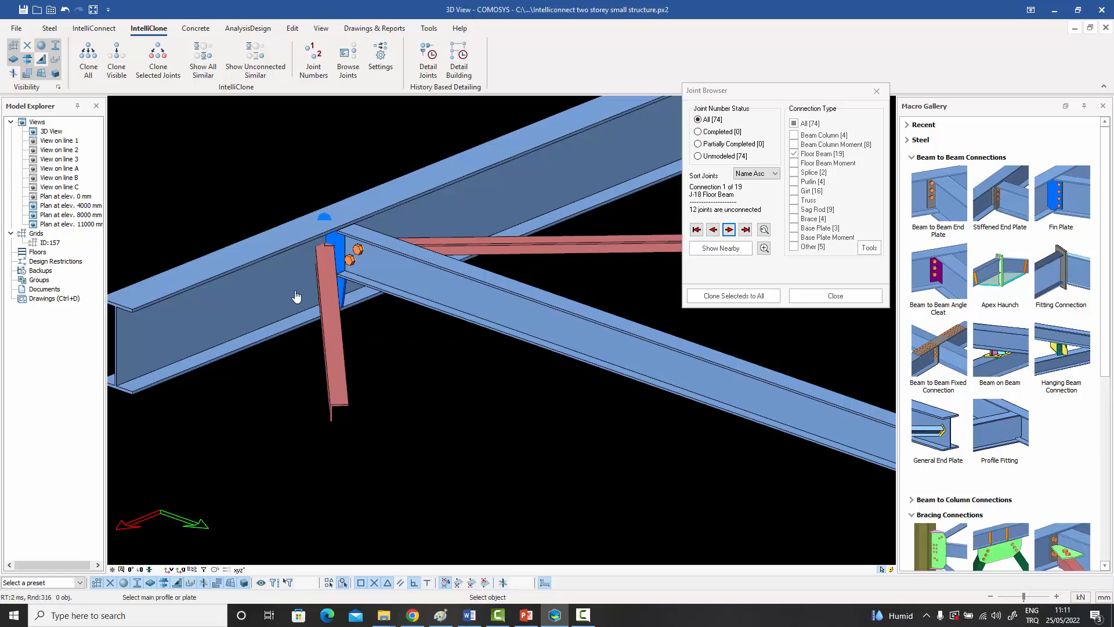
click(301, 267)
scroll(311, 273, up, 2)
click(321, 276)
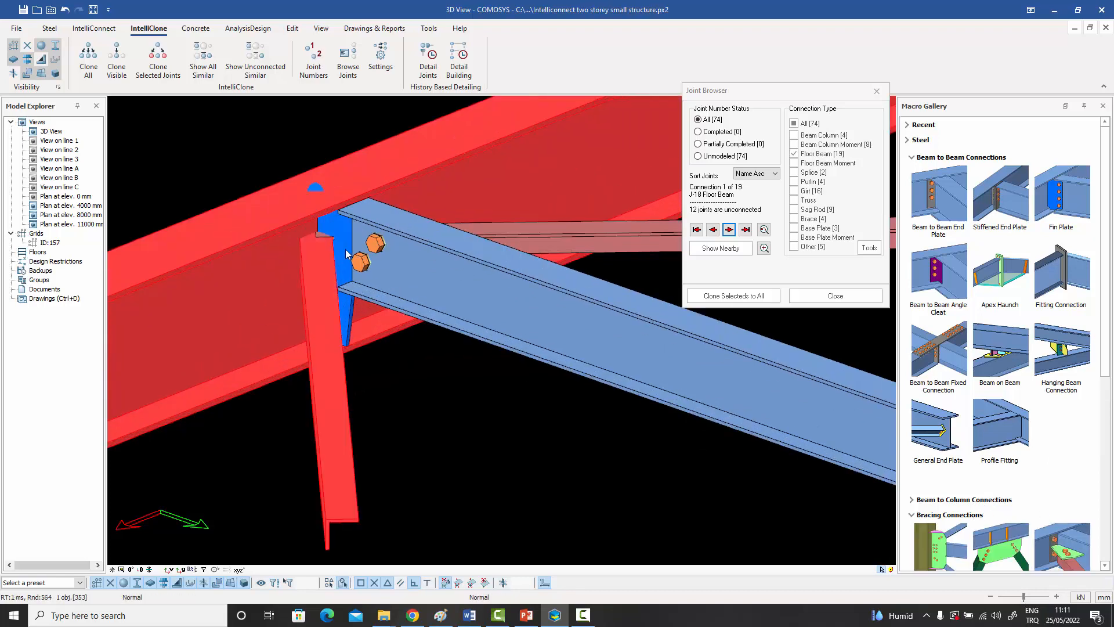
click(347, 237)
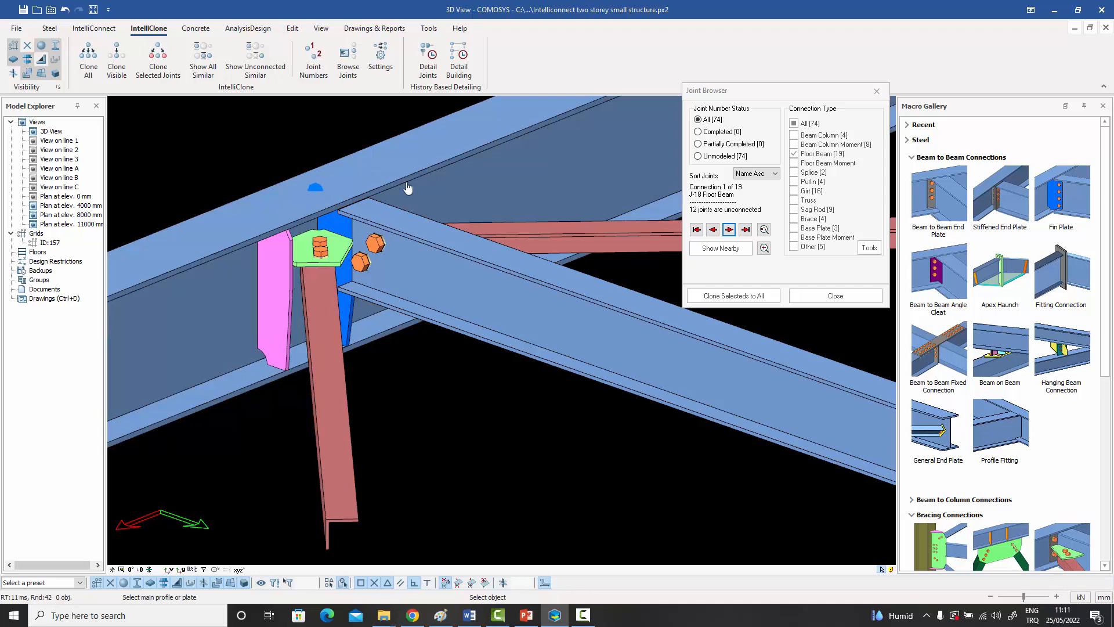
click(518, 227)
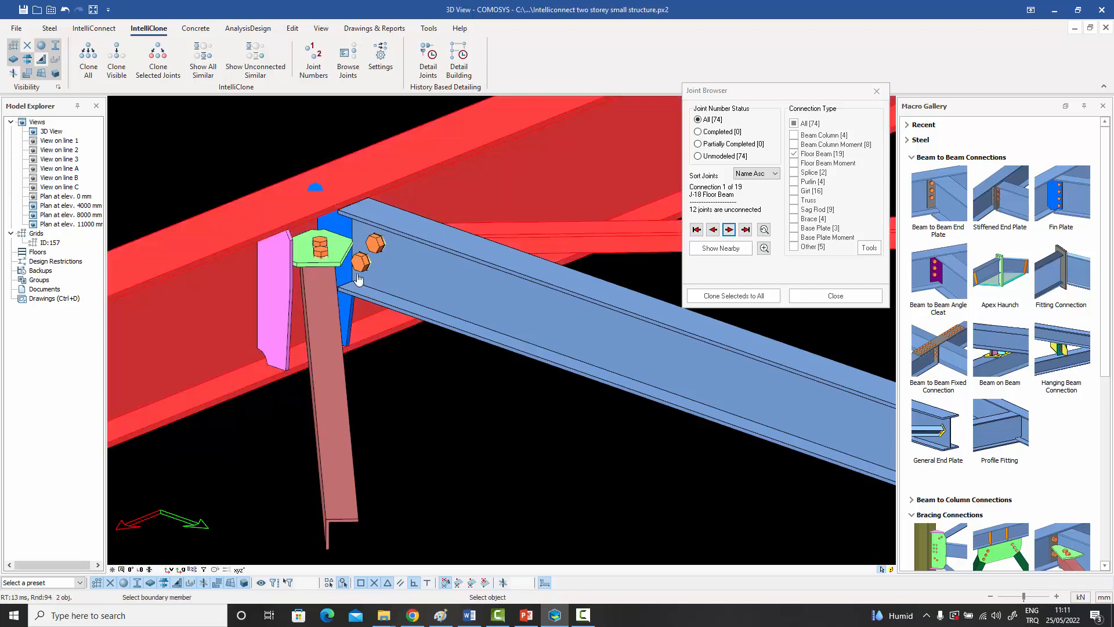
click(348, 315)
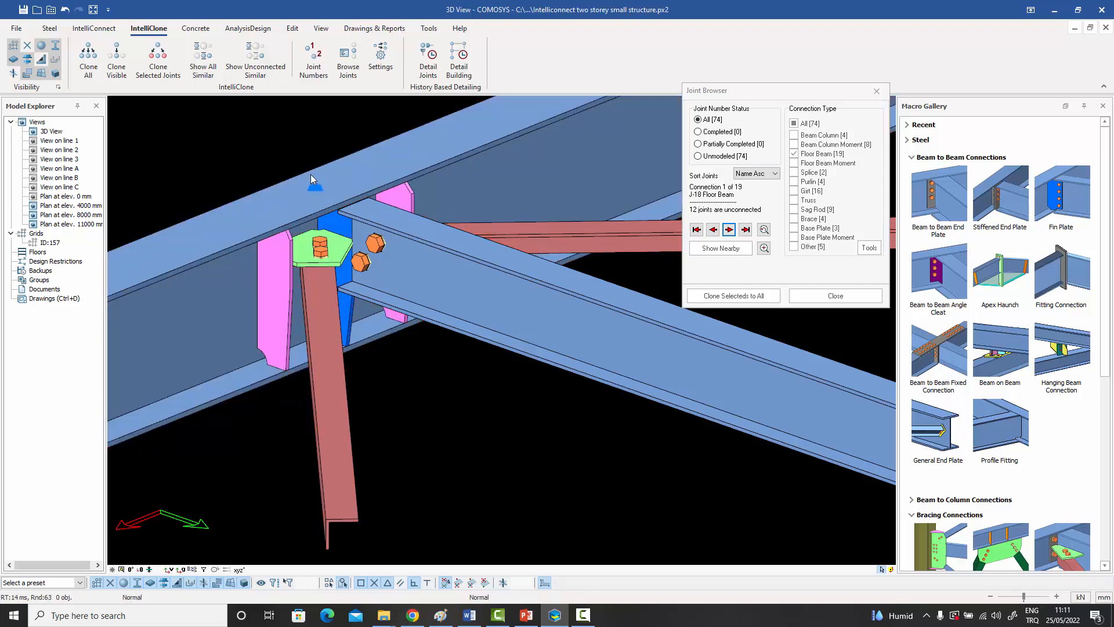
Select the joint marker of the detailed connection and compare this joint with the undetailed joints of the J-18 group.
click(317, 191)
scroll(320, 198, down, 4)
middle_drag(327, 202, 322, 207)
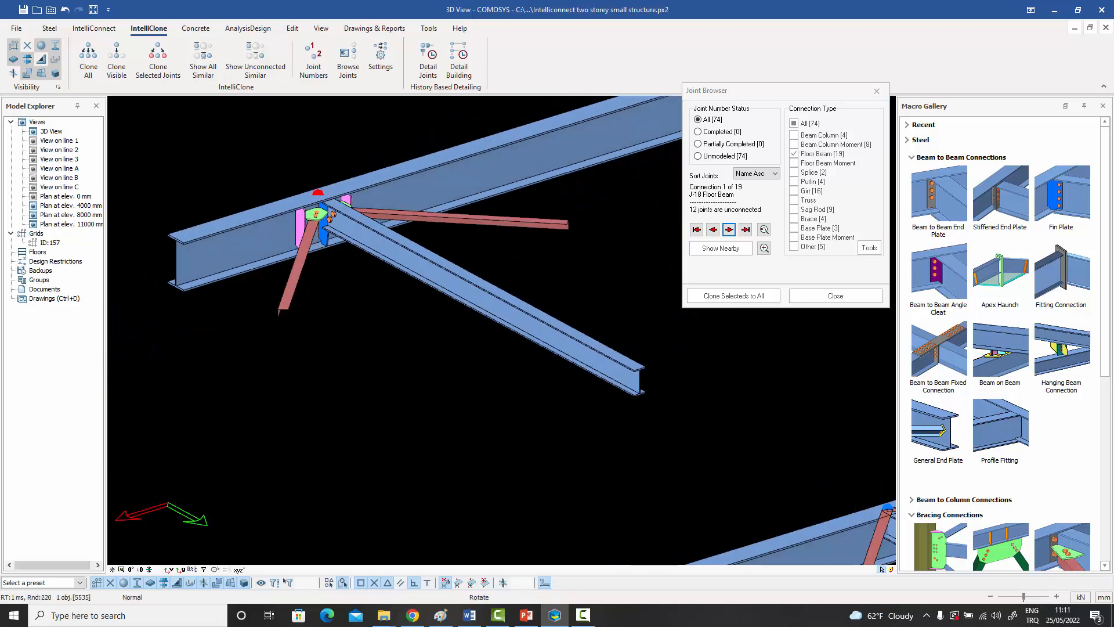
scroll(321, 207, down, 3)
scroll(321, 215, down, 3)
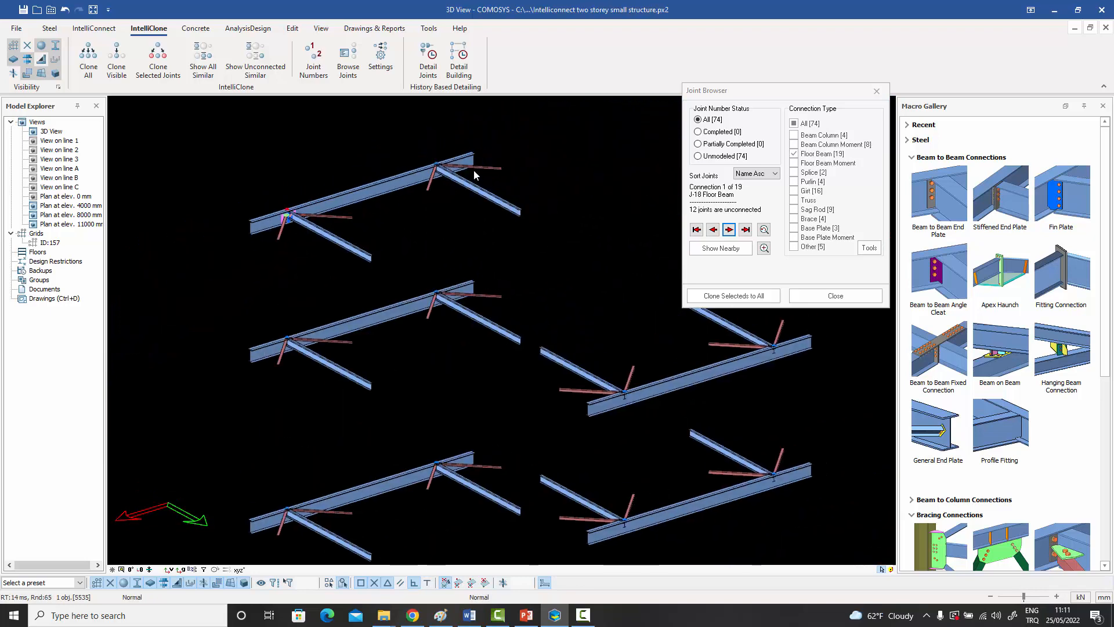
scroll(473, 170, up, 6)
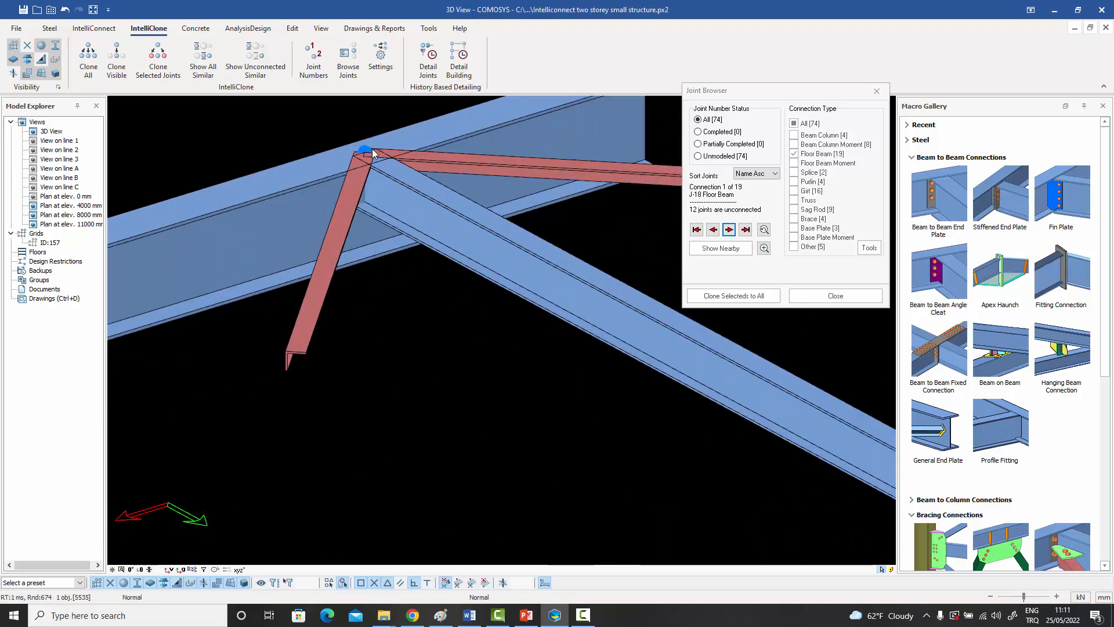
scroll(388, 165, down, 5)
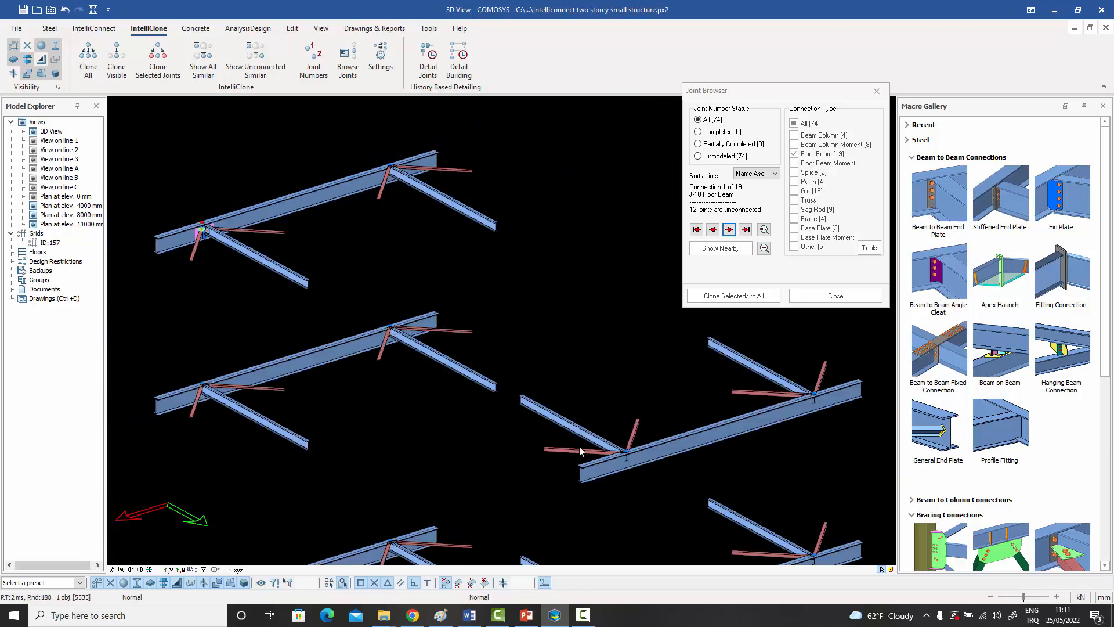
ctrl+middle_drag(604, 452, 625, 442)
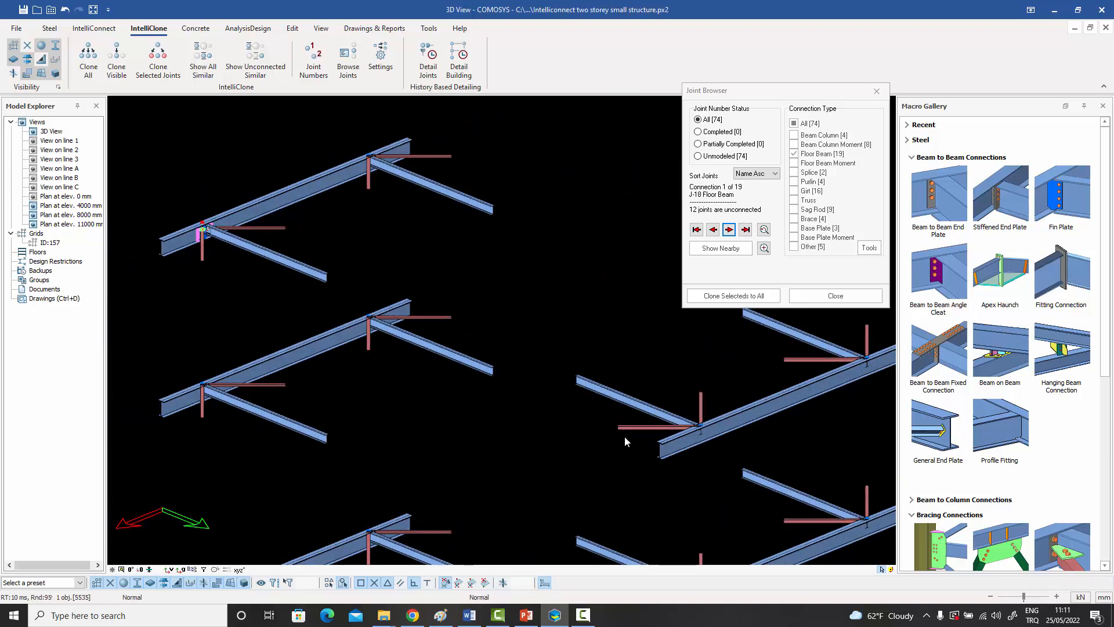
scroll(304, 251, up, 5)
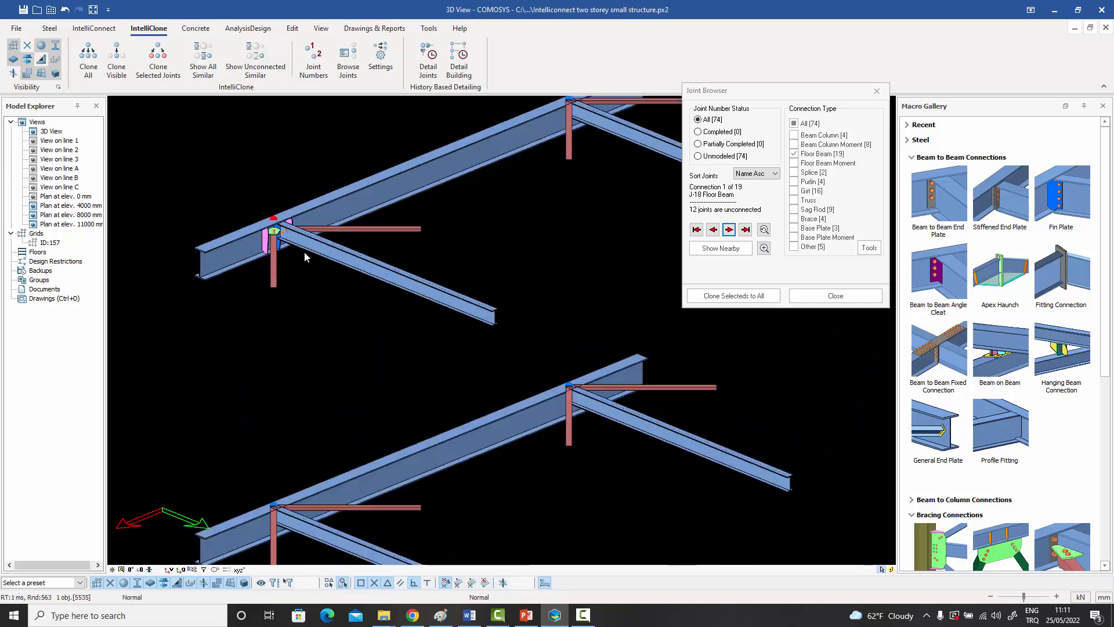
scroll(308, 249, down, 2)
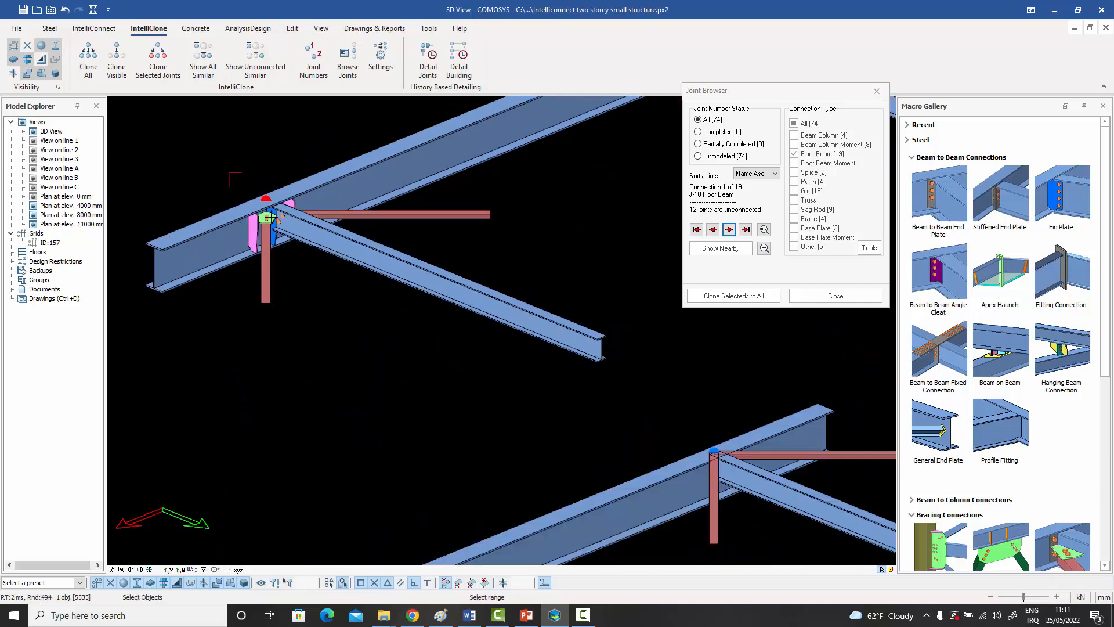
Add the joint's plates and bolts to the selection and clone them to all unconnected J-18 joints.
drag(320, 258, 318, 265)
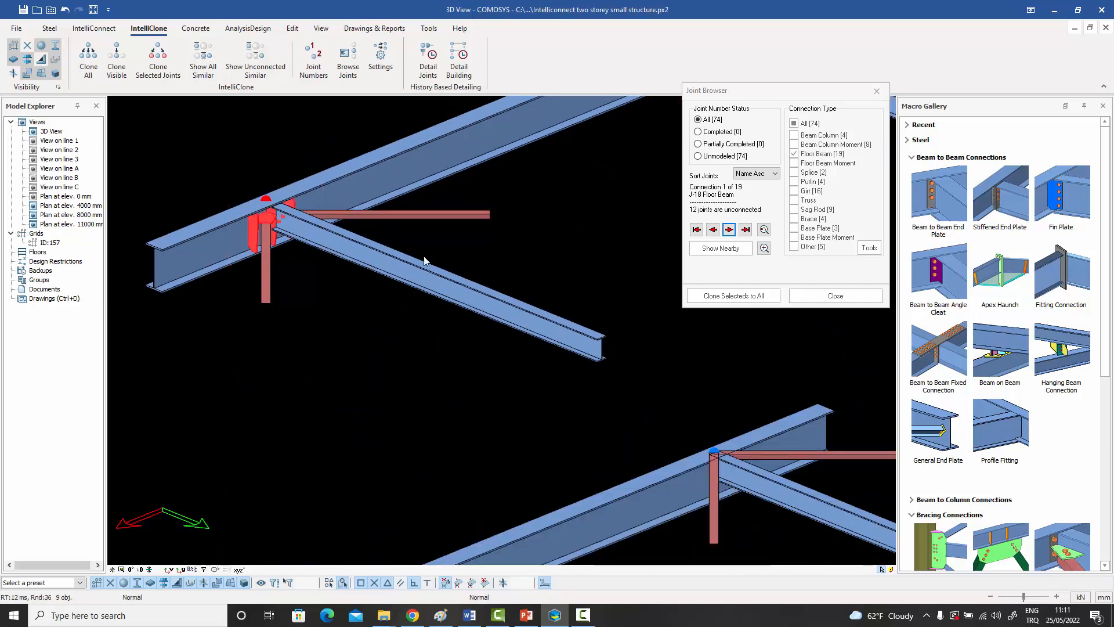
click(720, 296)
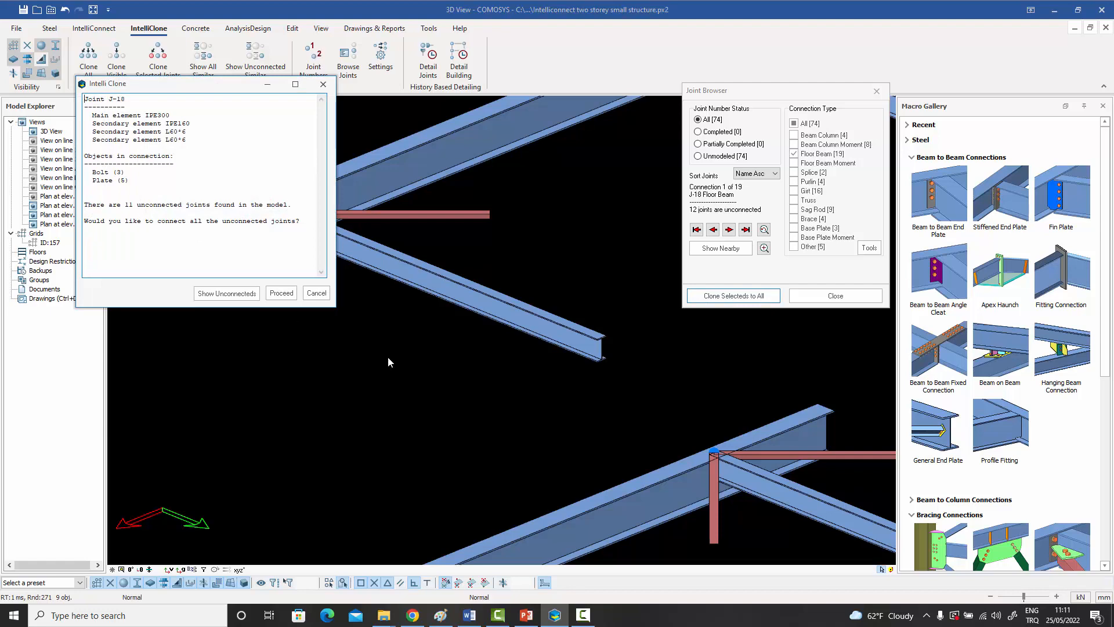
scroll(471, 370, down, 6)
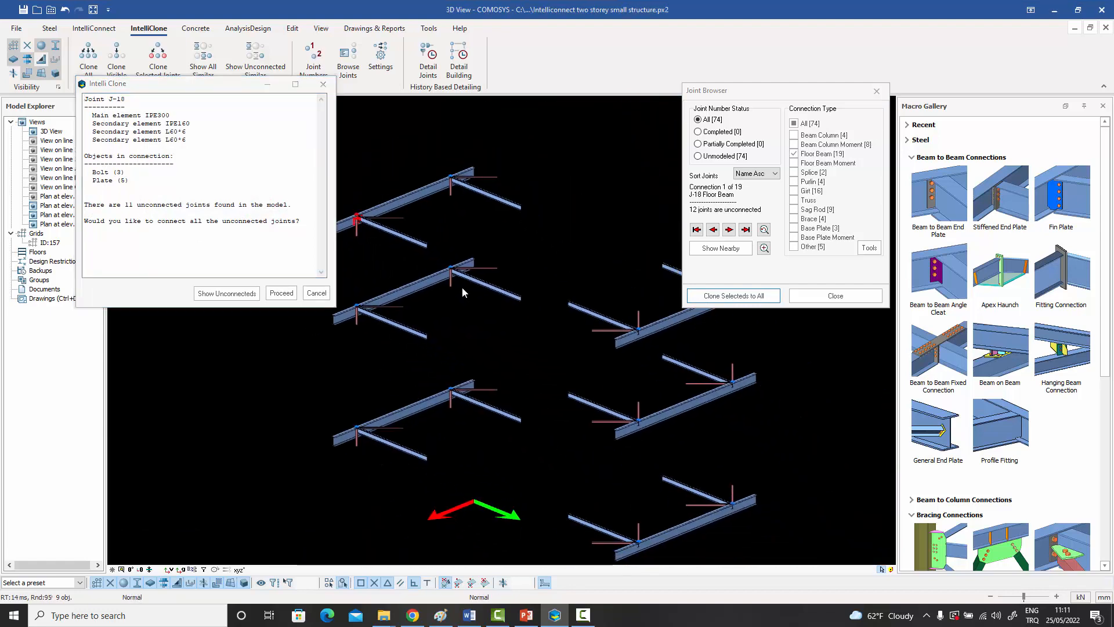
click(283, 294)
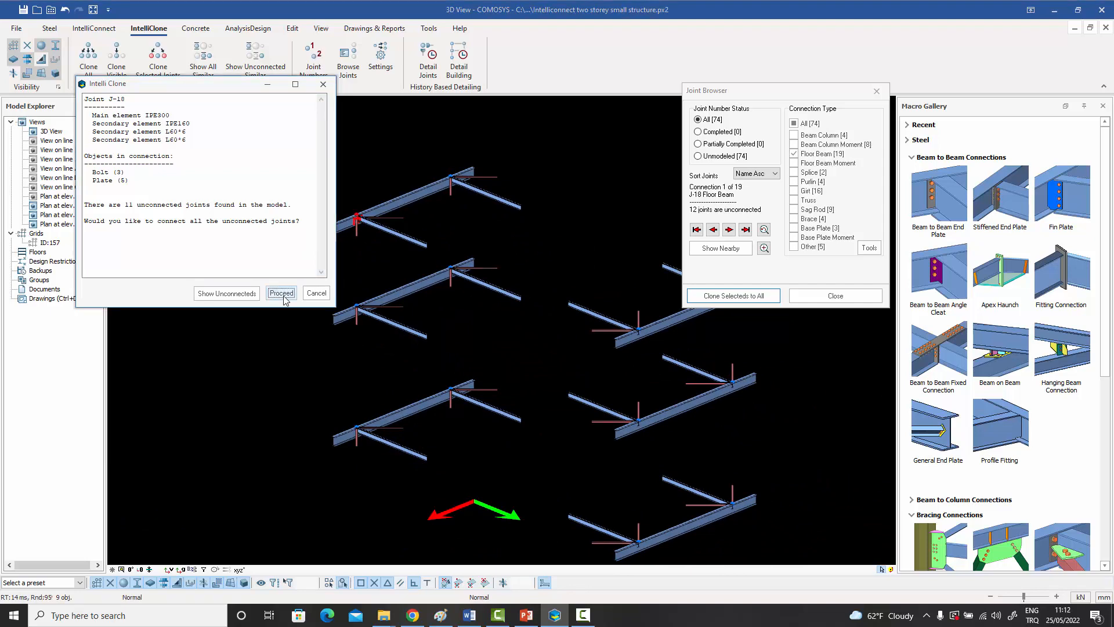
click(283, 294)
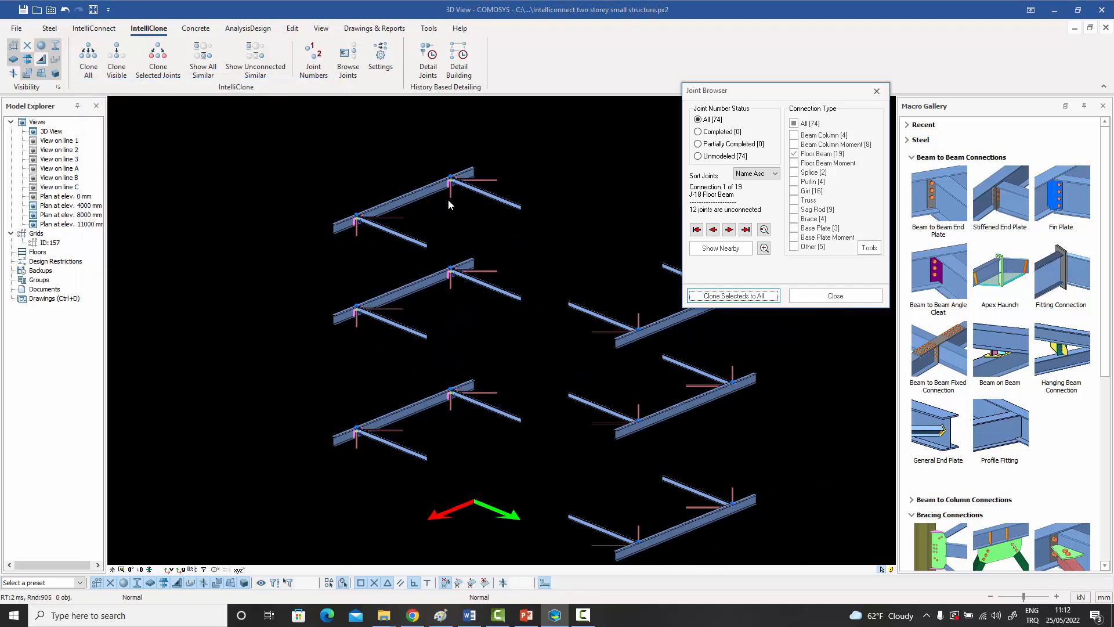
Examine the cloned fin plate and gusset connections at several J-18 joints from both sides of the structure.
scroll(449, 201, up, 8)
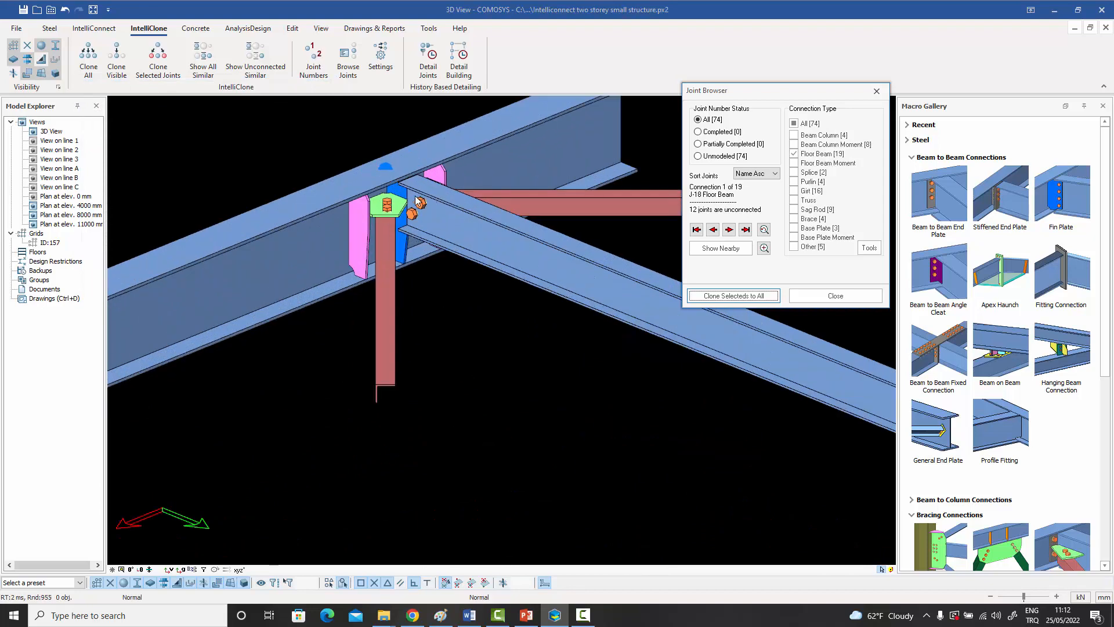
scroll(406, 209, up, 2)
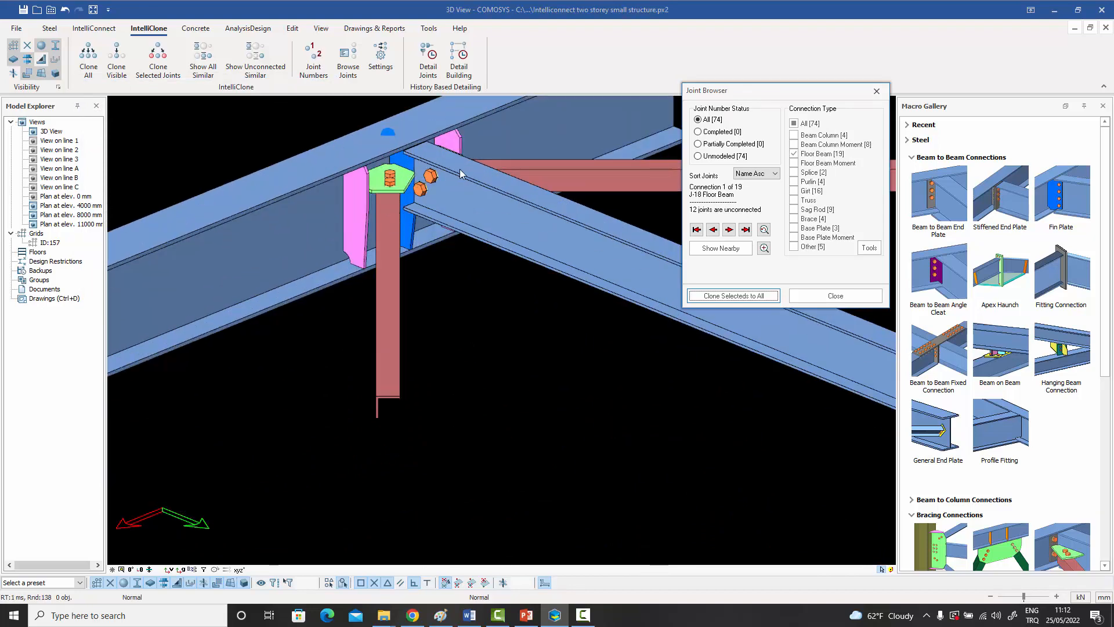
scroll(460, 169, down, 10)
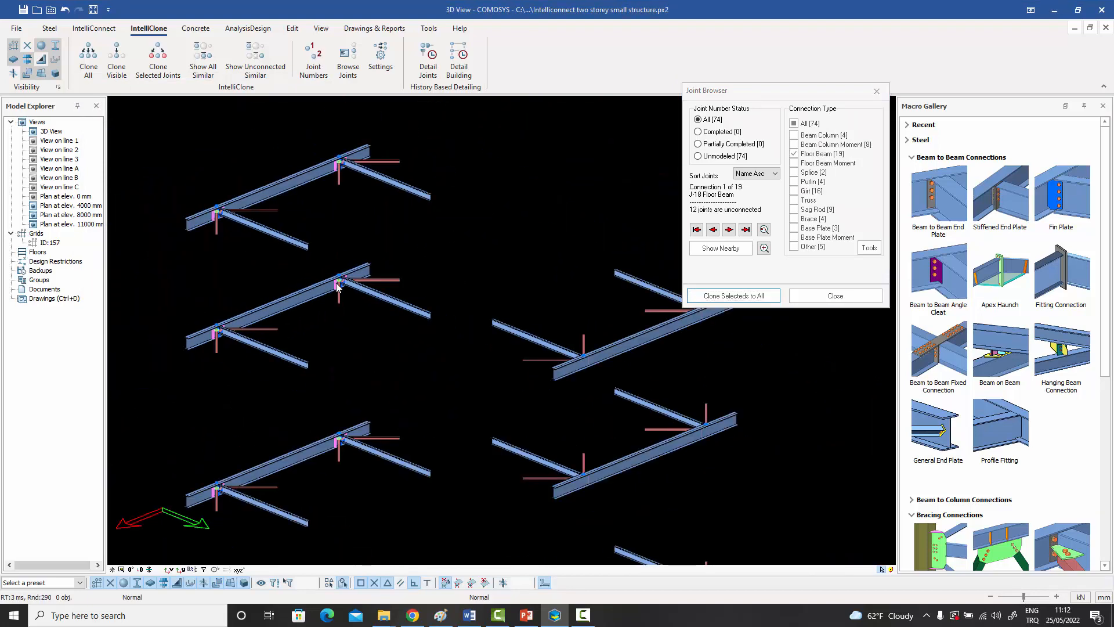
scroll(337, 285, down, 2)
middle_drag(336, 286, 434, 286)
scroll(488, 301, up, 4)
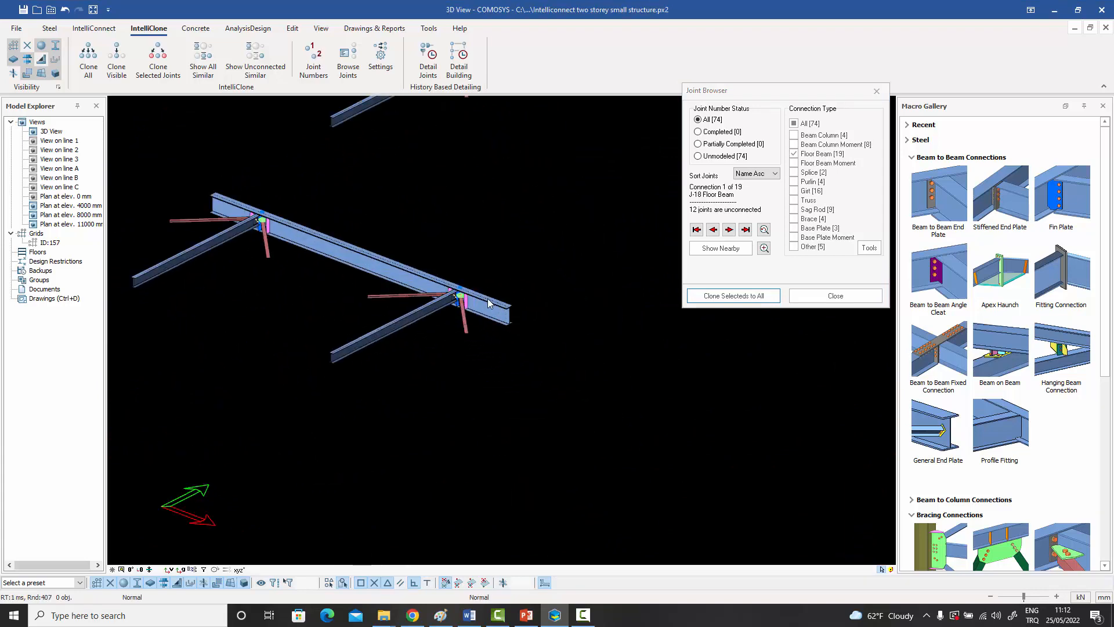
scroll(488, 302, up, 5)
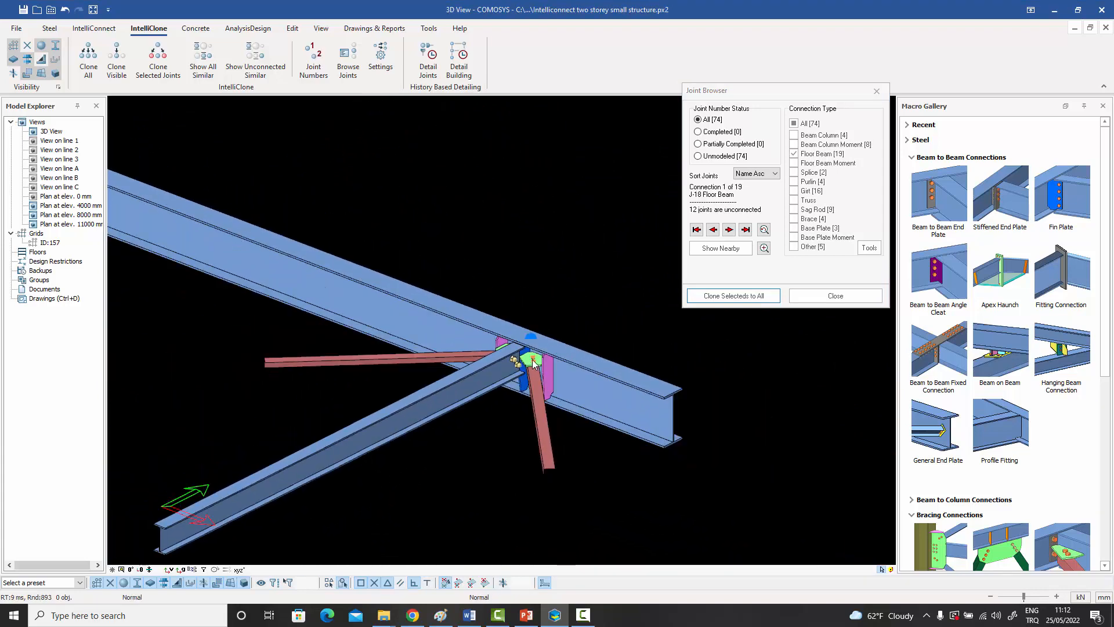
scroll(535, 363, down, 2)
middle_drag(379, 285, 546, 368)
scroll(322, 306, up, 6)
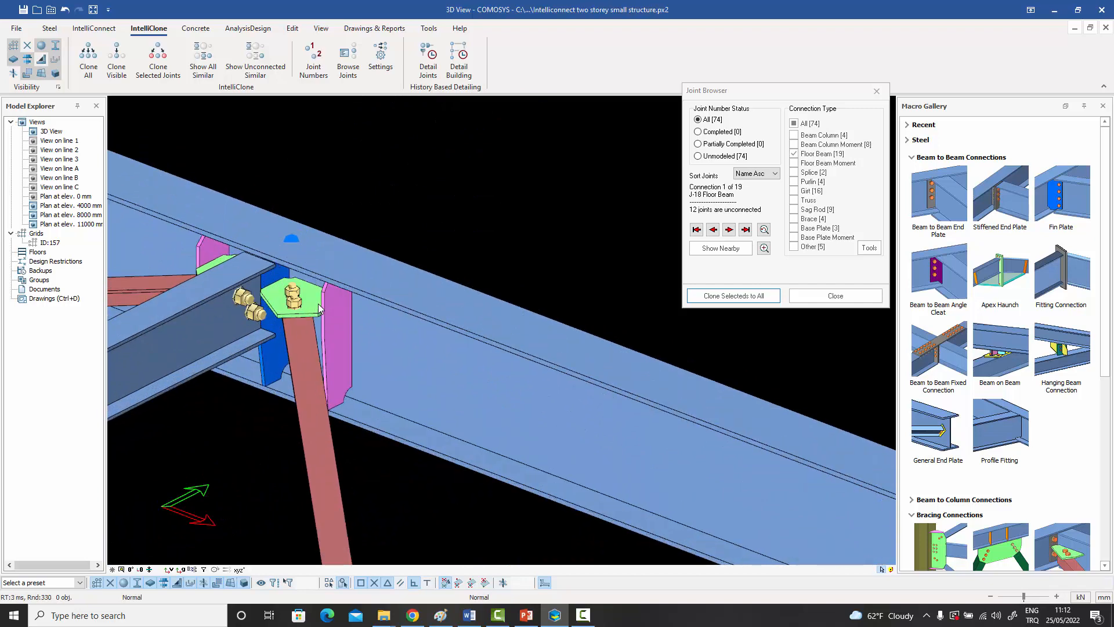
Bring up the J-19 floor beam joints and connect one secondary beam to its main beam with a stiffened end plate.
scroll(321, 308, down, 5)
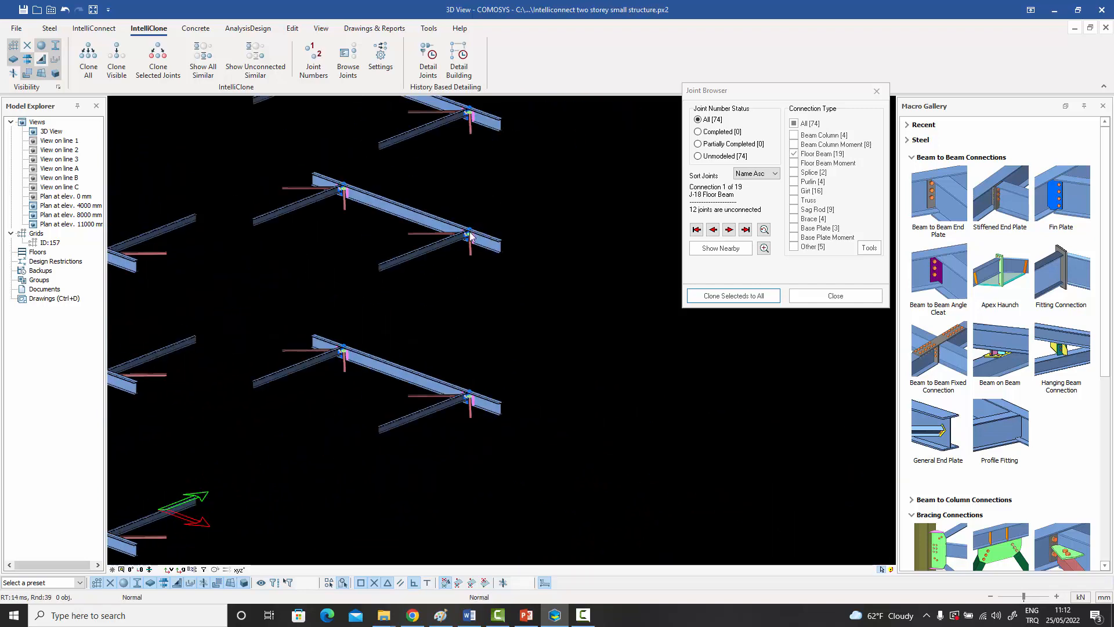
scroll(471, 234, up, 6)
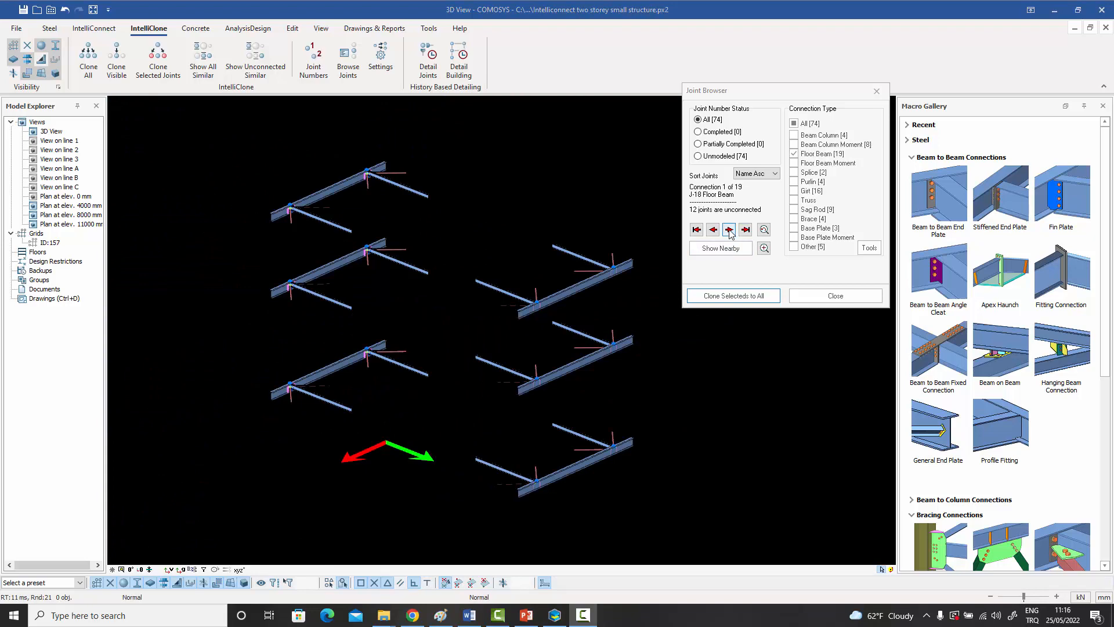
click(729, 230)
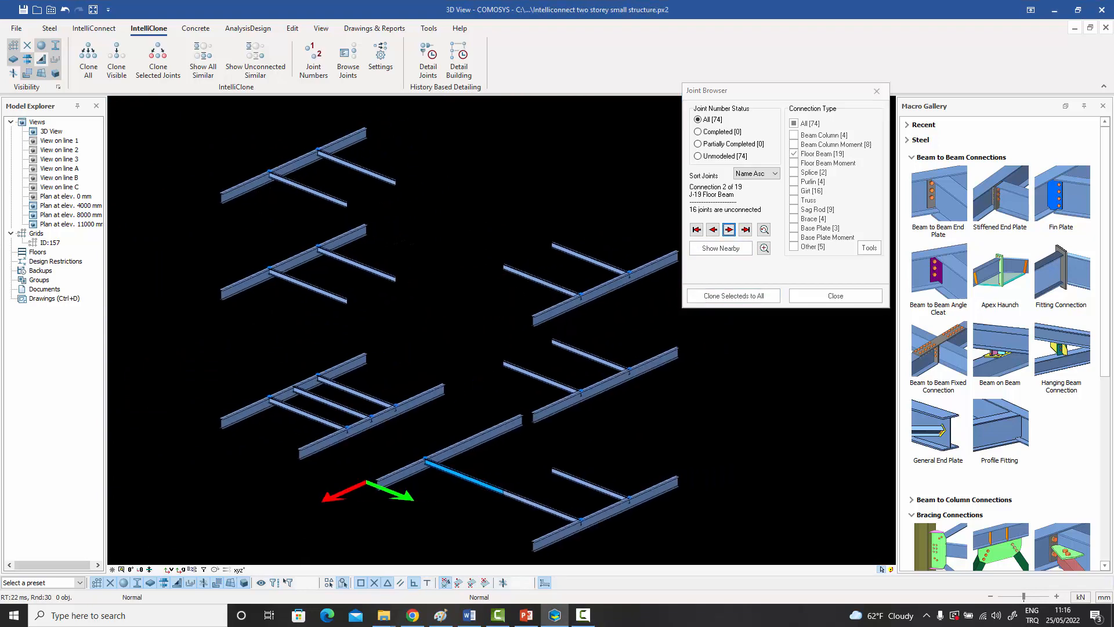
scroll(277, 182, up, 5)
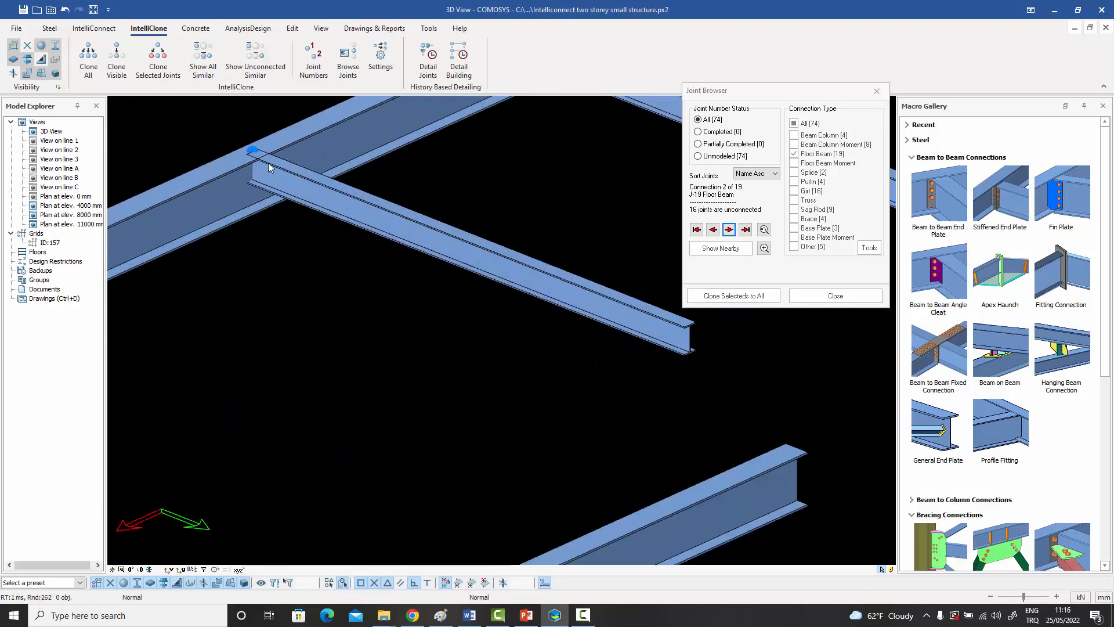
click(997, 205)
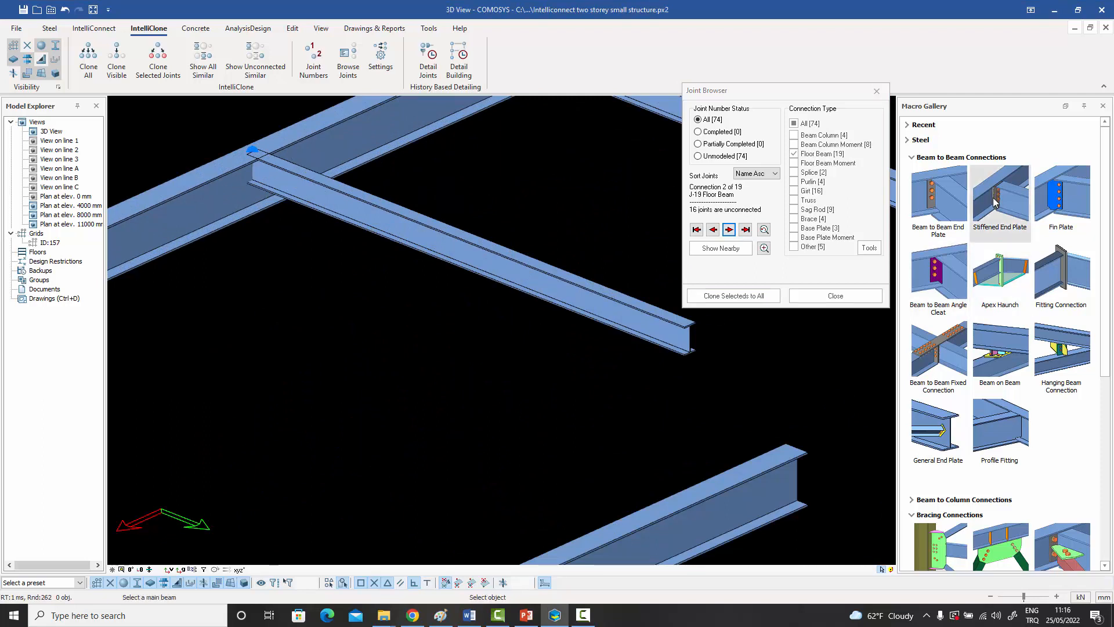
click(268, 188)
click(297, 193)
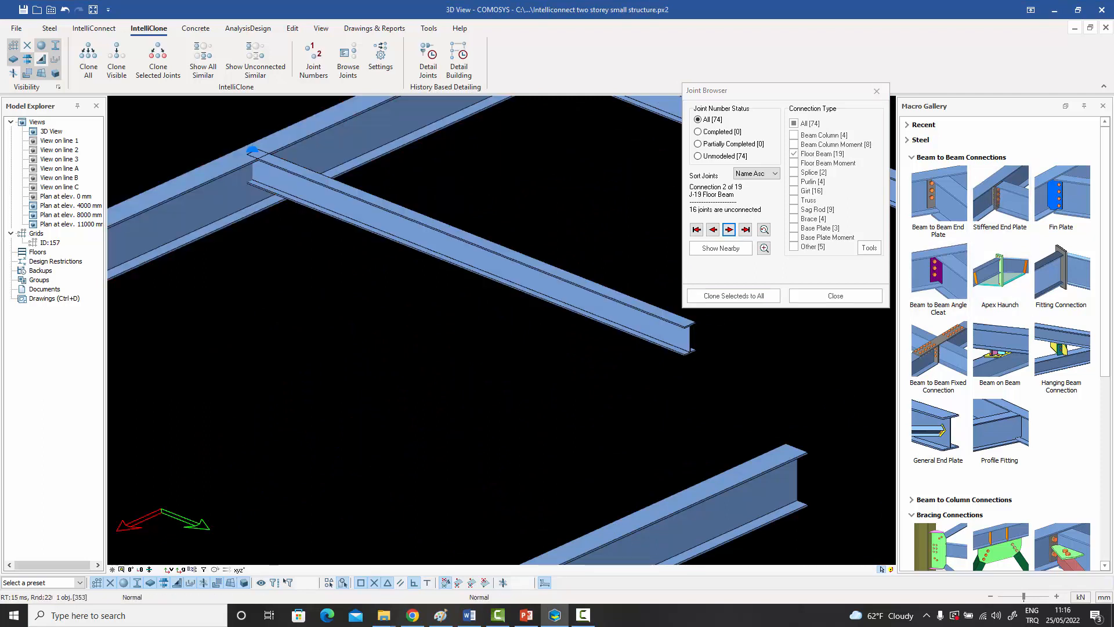
key(Escape)
click(310, 203)
middle_drag(310, 207, 348, 277)
key(Escape)
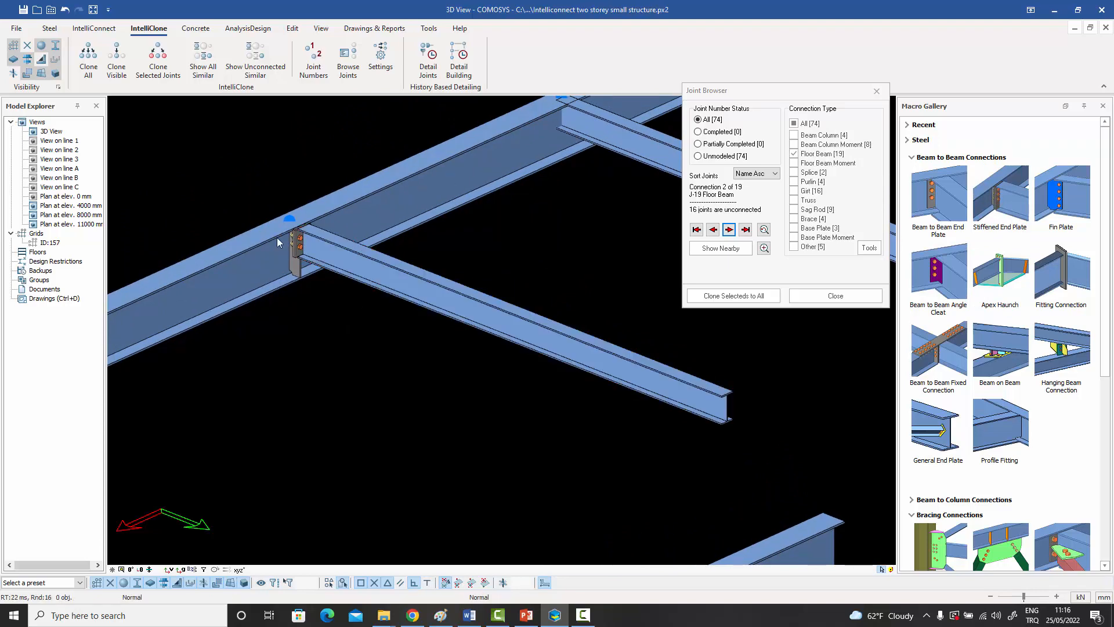
Clone the stiffened end plate connection, selected with its joint marker, to all unconnected J-19 joints and inspect the cloned joints.
drag(259, 192, 357, 309)
scroll(356, 305, down, 5)
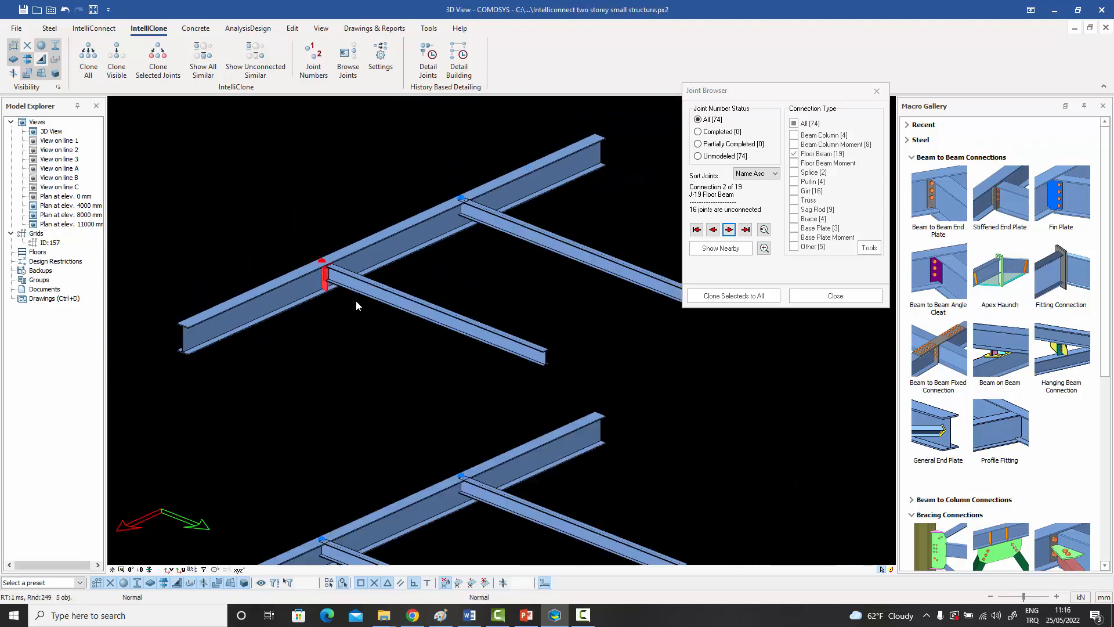
click(742, 297)
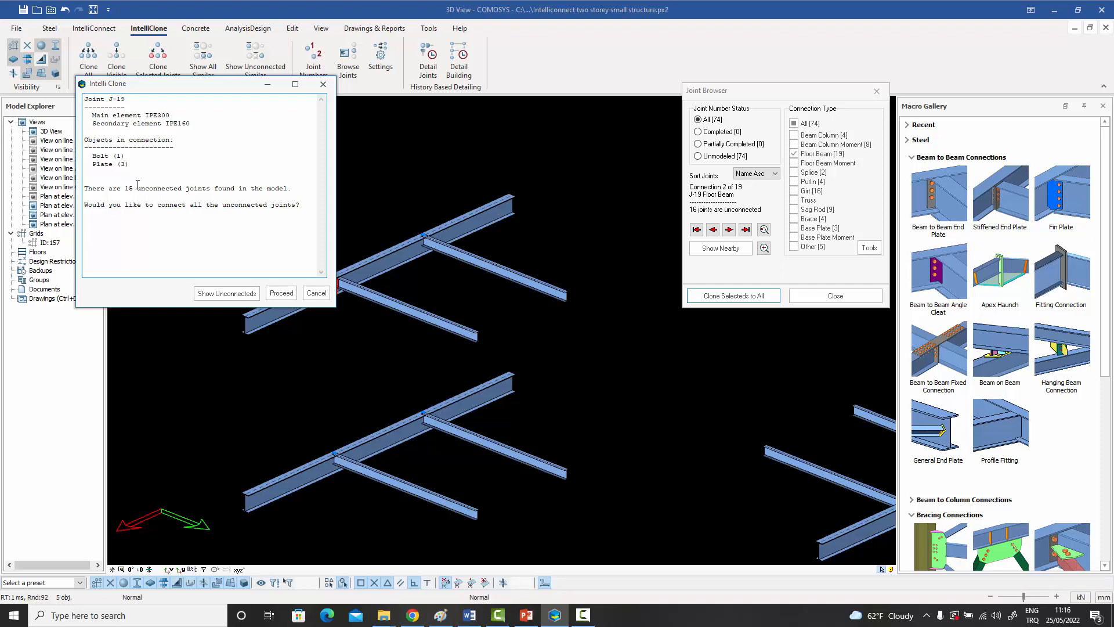
click(282, 296)
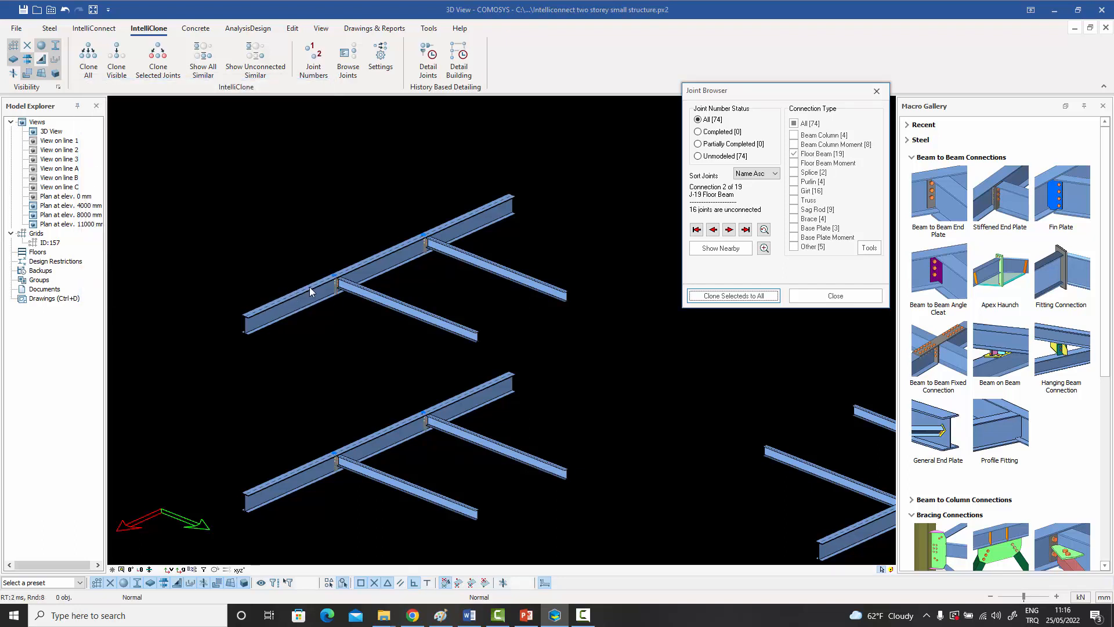
scroll(438, 251, up, 5)
scroll(427, 251, down, 5)
middle_drag(435, 463, 331, 254)
scroll(413, 313, up, 2)
scroll(404, 304, down, 5)
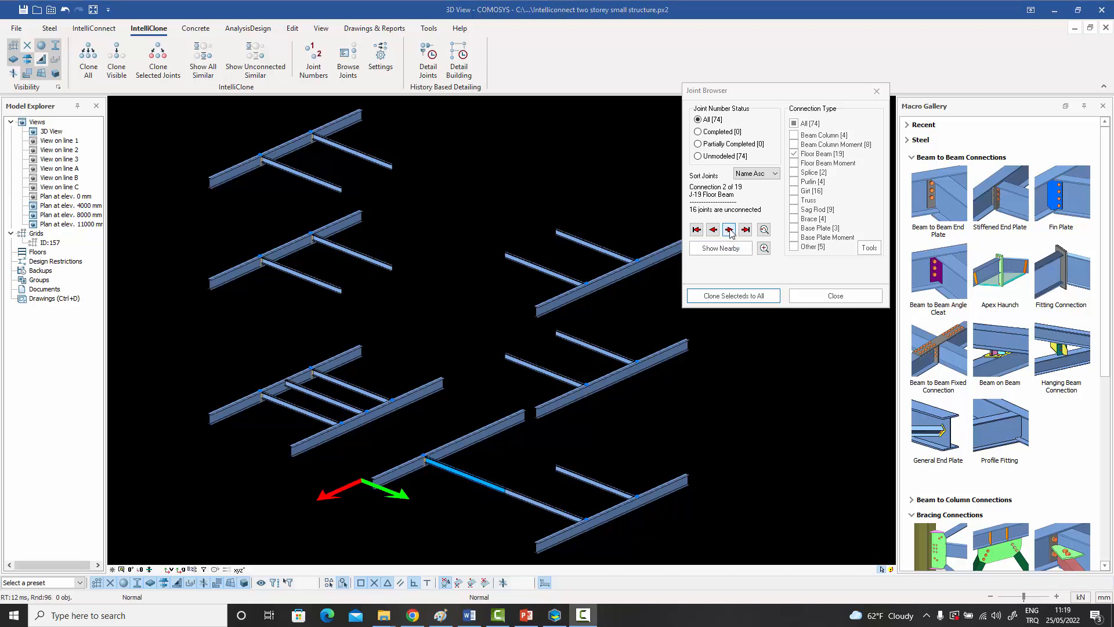
Bring up the J-22 floor beam joints and connect one skewed yellow channel to its main beam with a stiffened end plate.
click(729, 229)
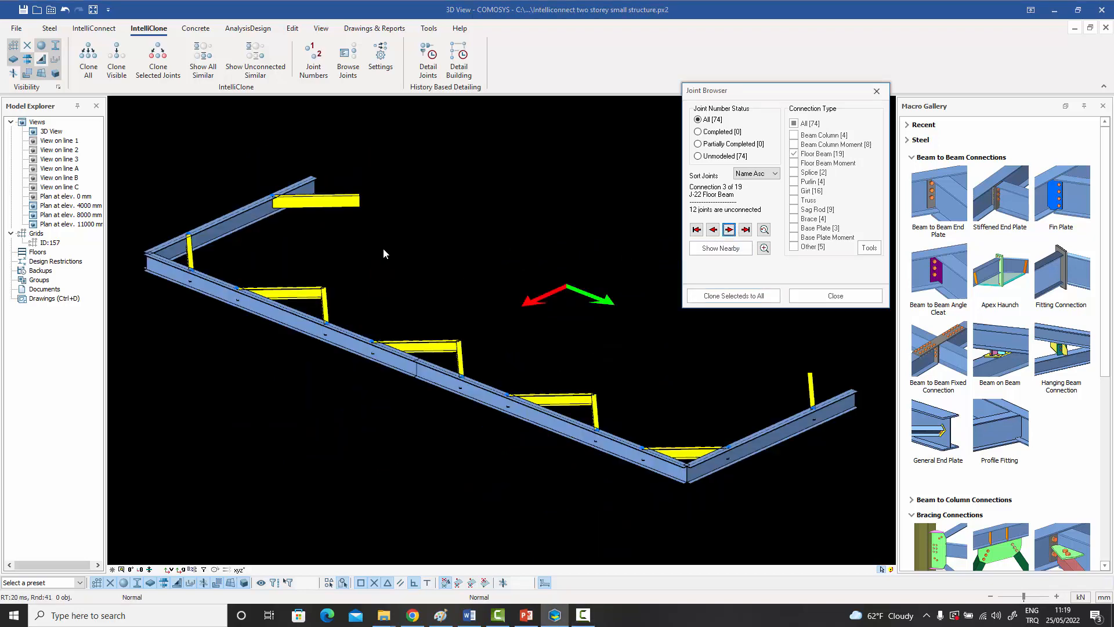
scroll(278, 197, up, 5)
click(264, 188)
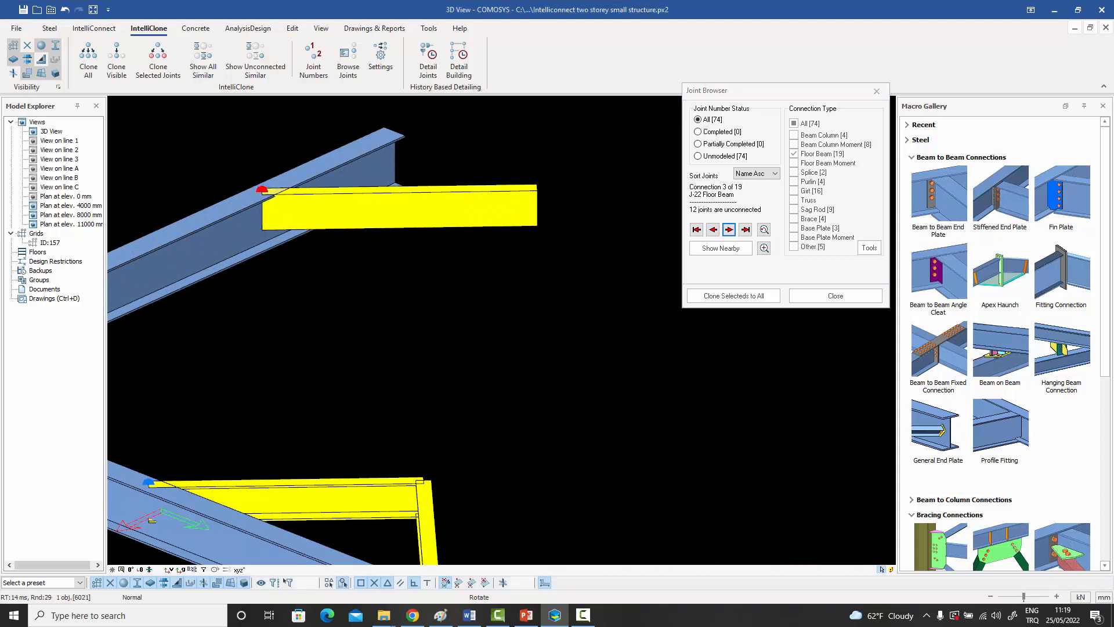
ctrl+middle_drag(270, 190, 185, 191)
ctrl+middle_drag(362, 173, 332, 175)
key(Escape)
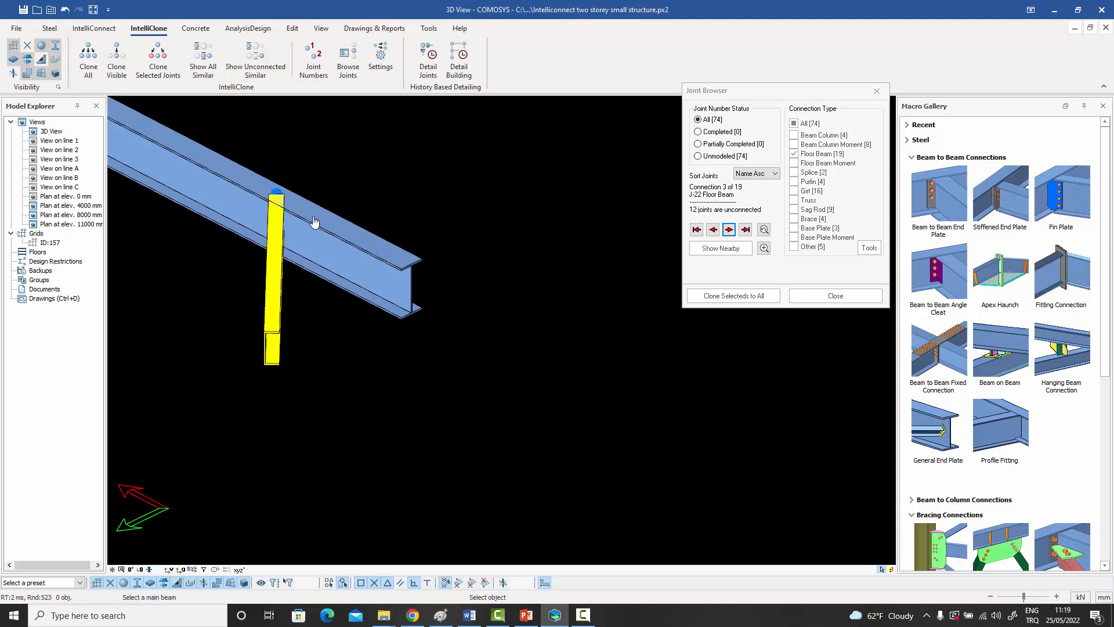
click(273, 231)
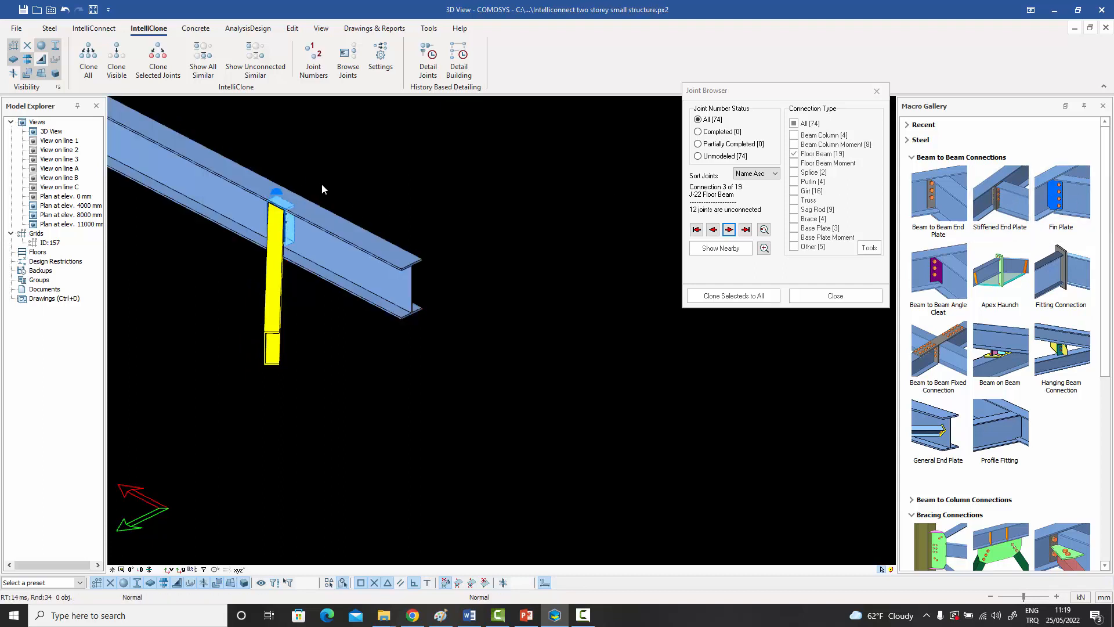
Extend the outer edge of the skewed joint's end plate by 20 mm twice, making the plate 160 mm wide.
middle_drag(322, 184, 405, 214)
scroll(378, 251, up, 3)
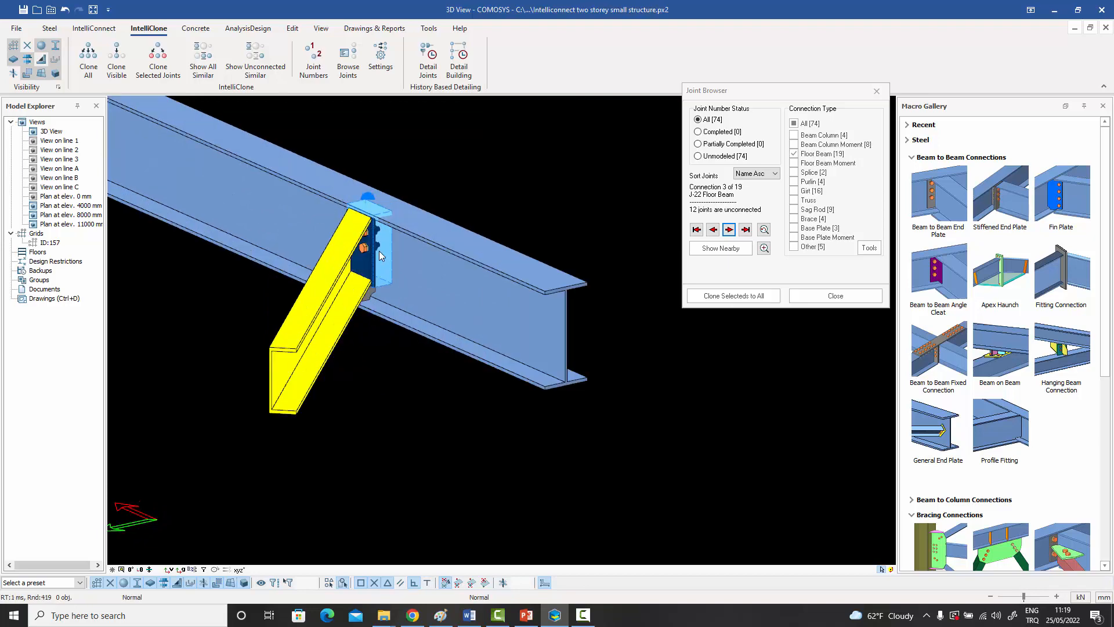
scroll(367, 262, up, 5)
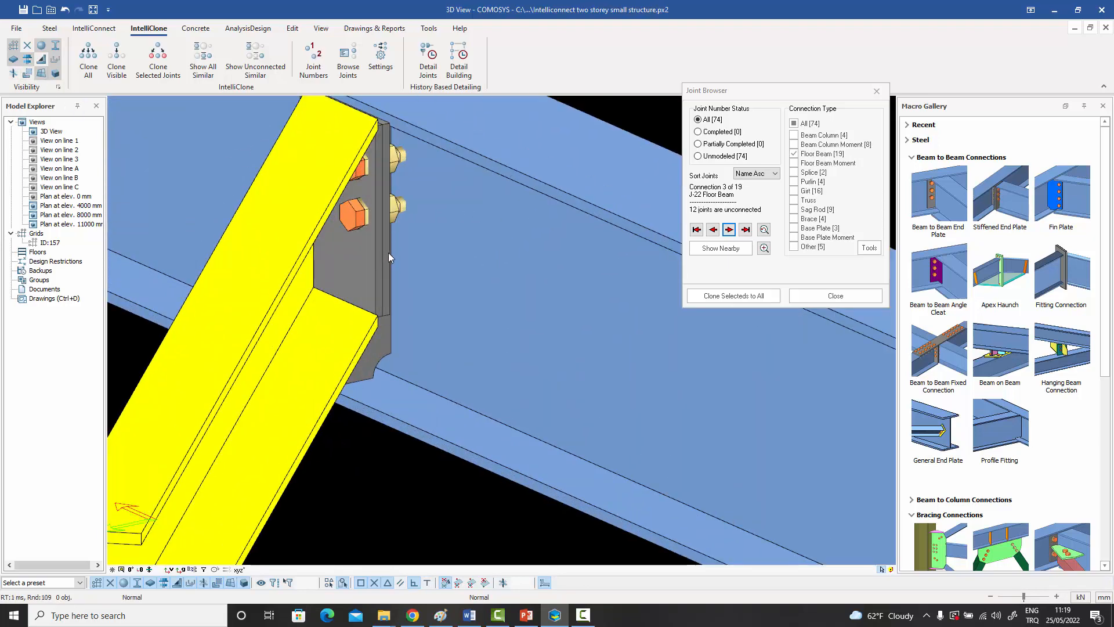
click(388, 253)
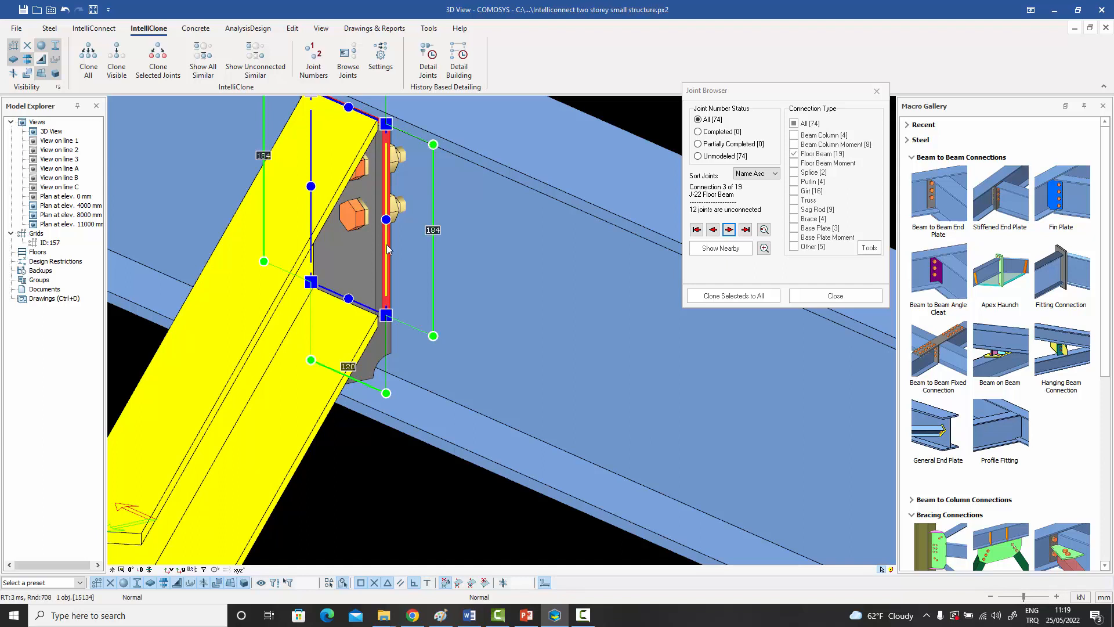
double_click(386, 245)
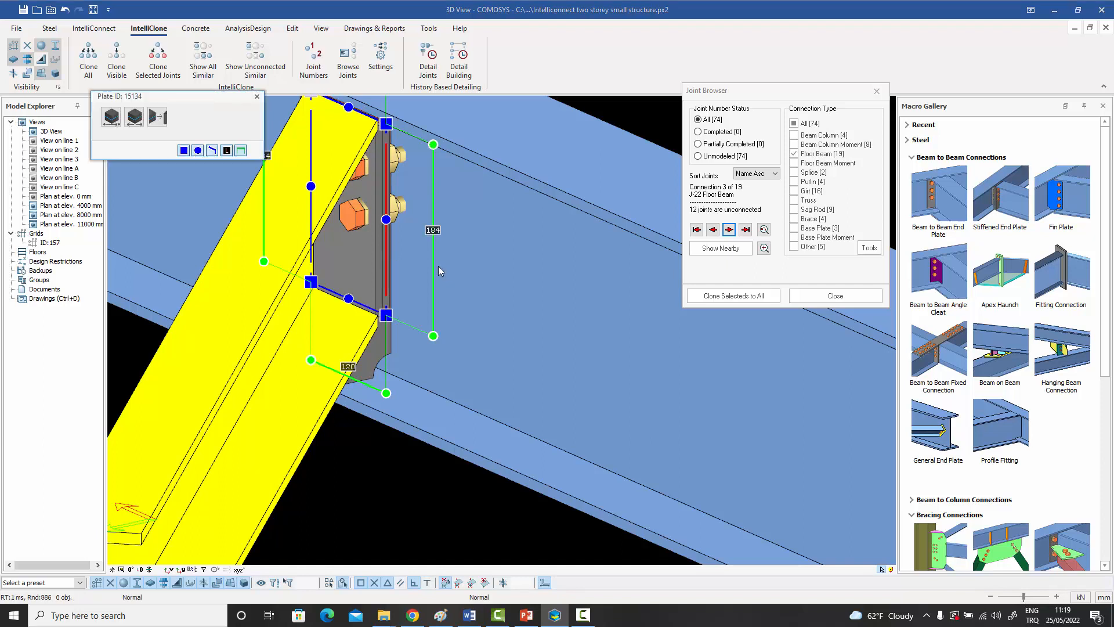
click(135, 119)
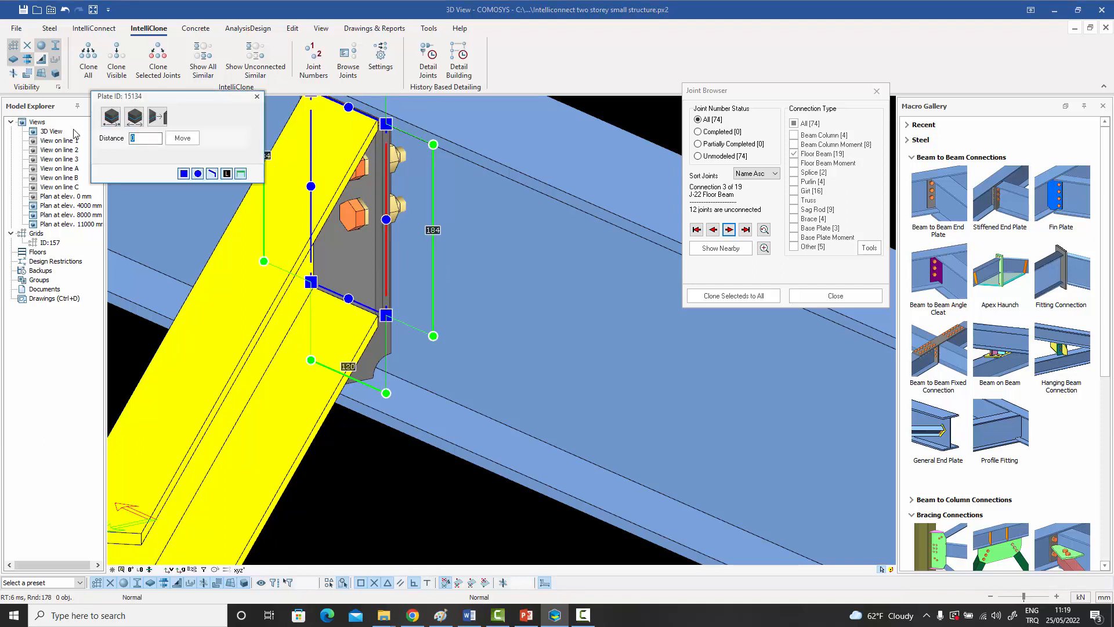
click(183, 137)
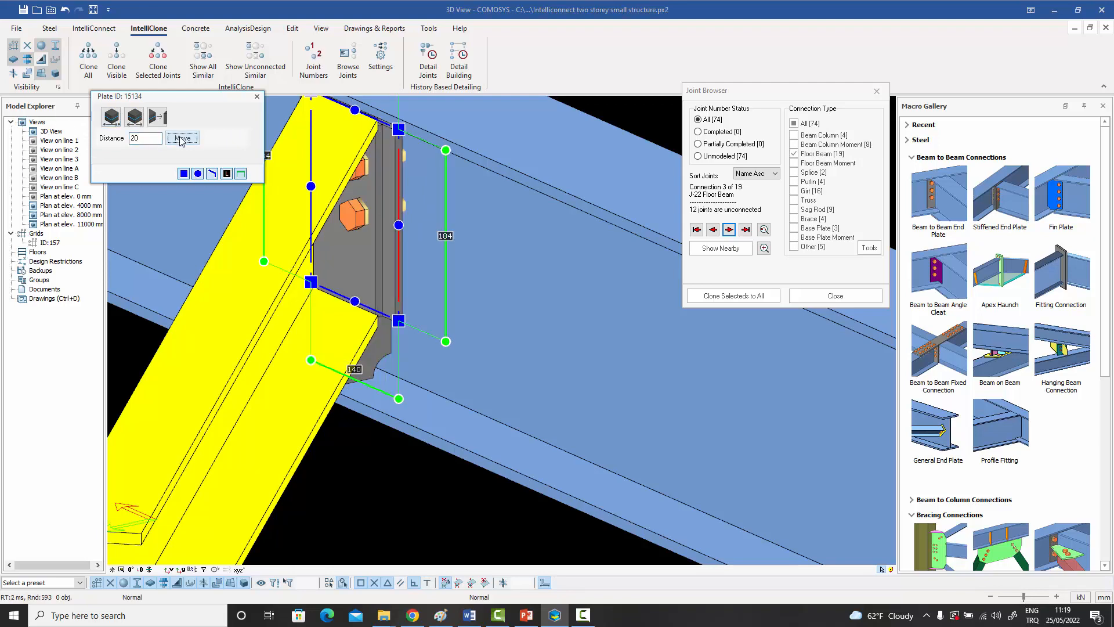
click(257, 96)
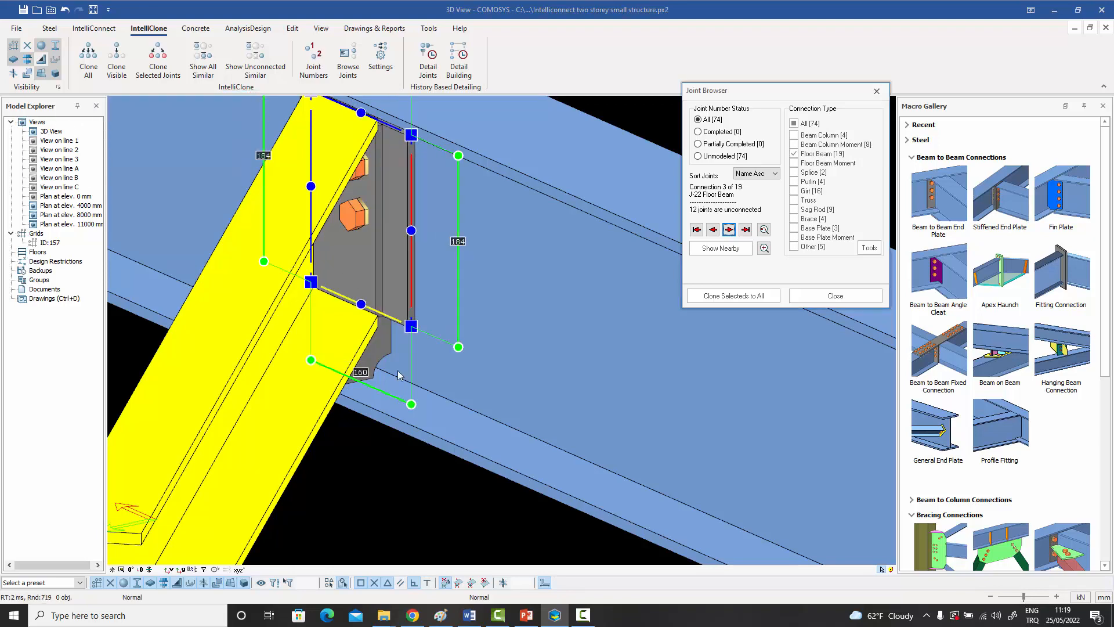
click(396, 469)
scroll(395, 468, down, 2)
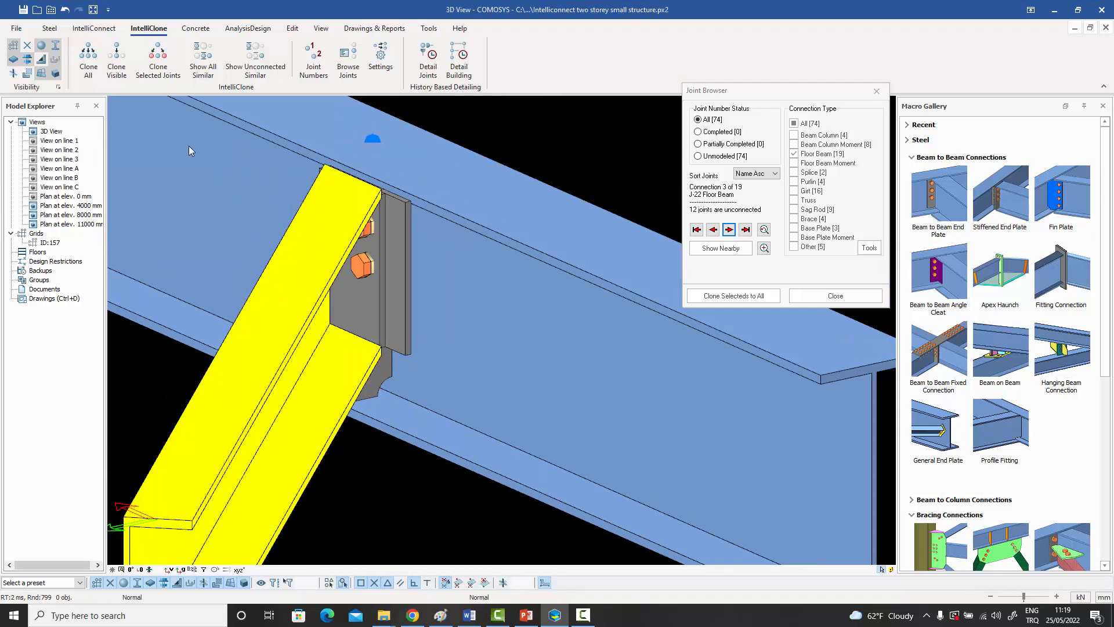
scroll(404, 280, down, 1)
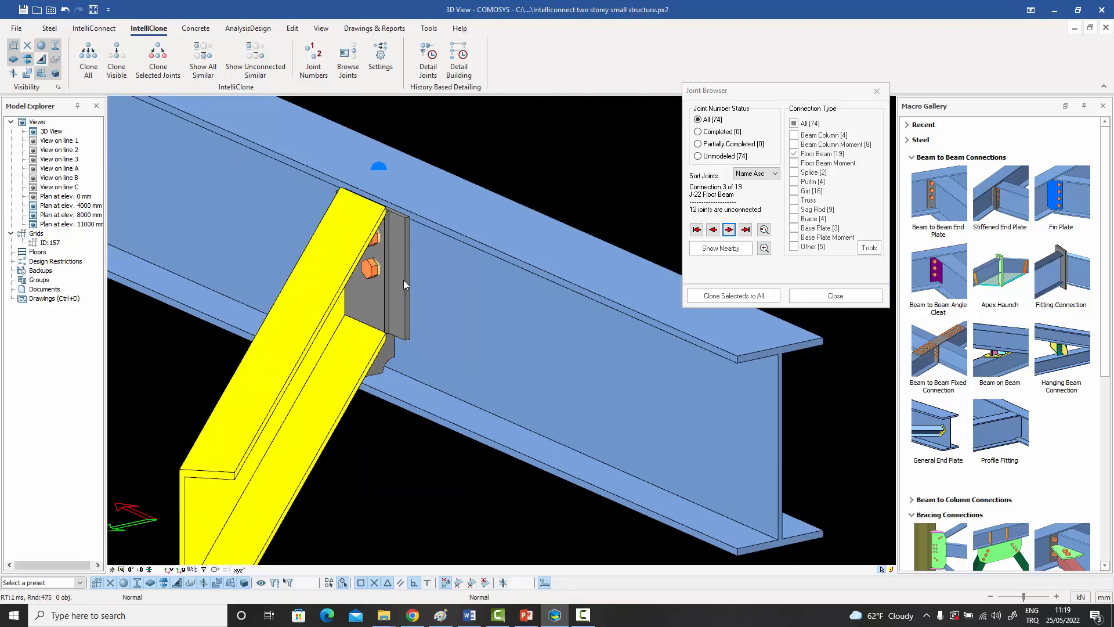
Select the widened end plate connection's plates, bolts, cut and joint marker and clone them to all unconnected J-22 joints.
click(405, 283)
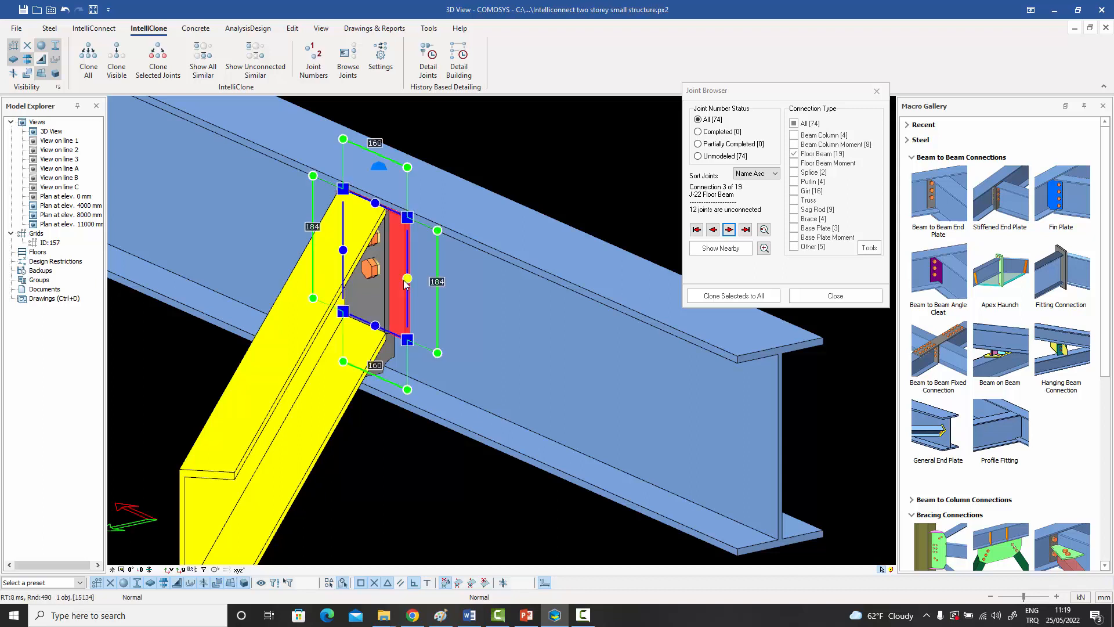
right_click(404, 284)
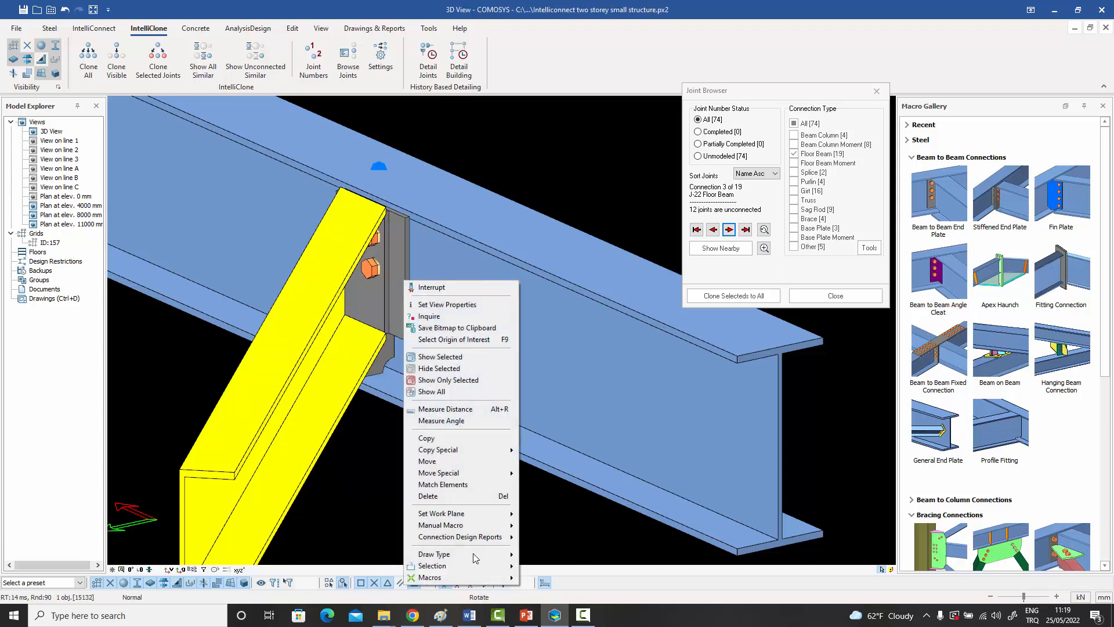
mouse_move(470, 578)
click(569, 514)
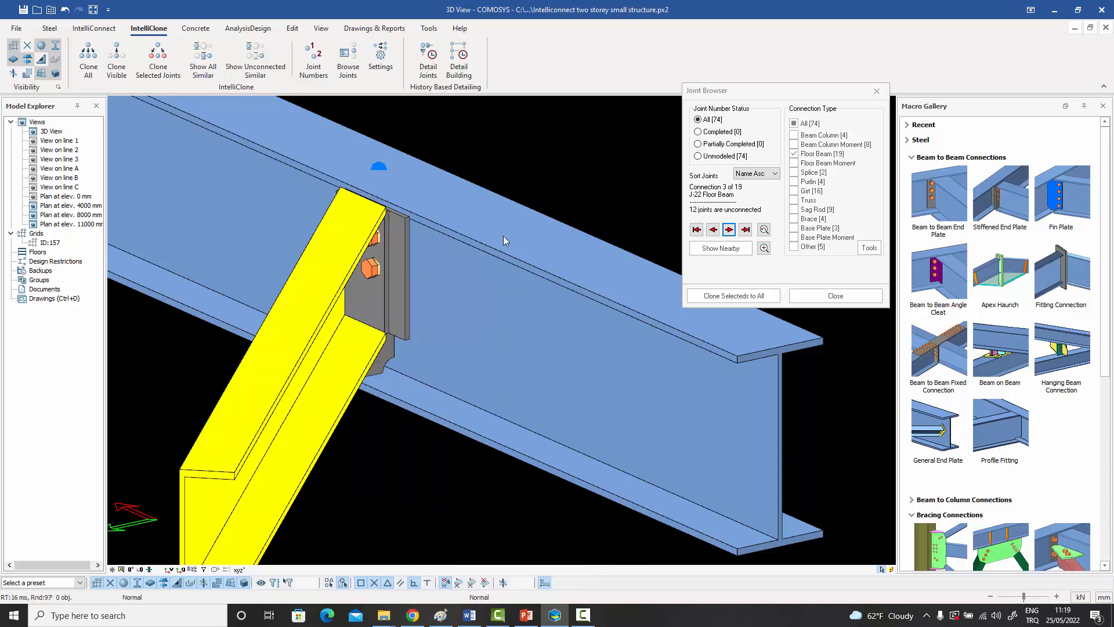
scroll(492, 273, down, 2)
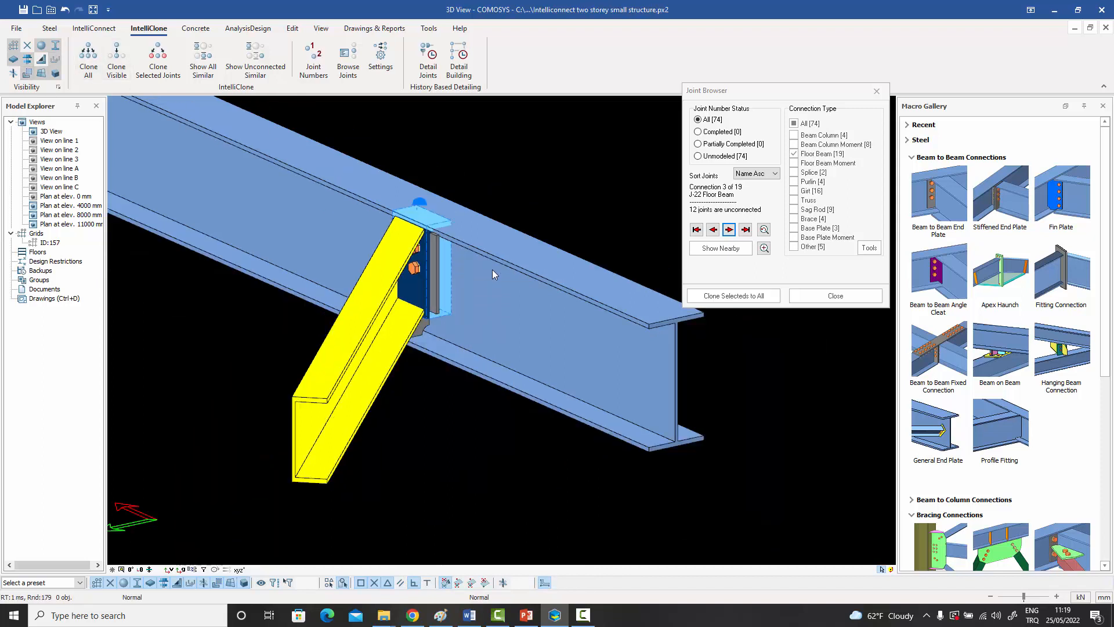
drag(360, 155, 501, 399)
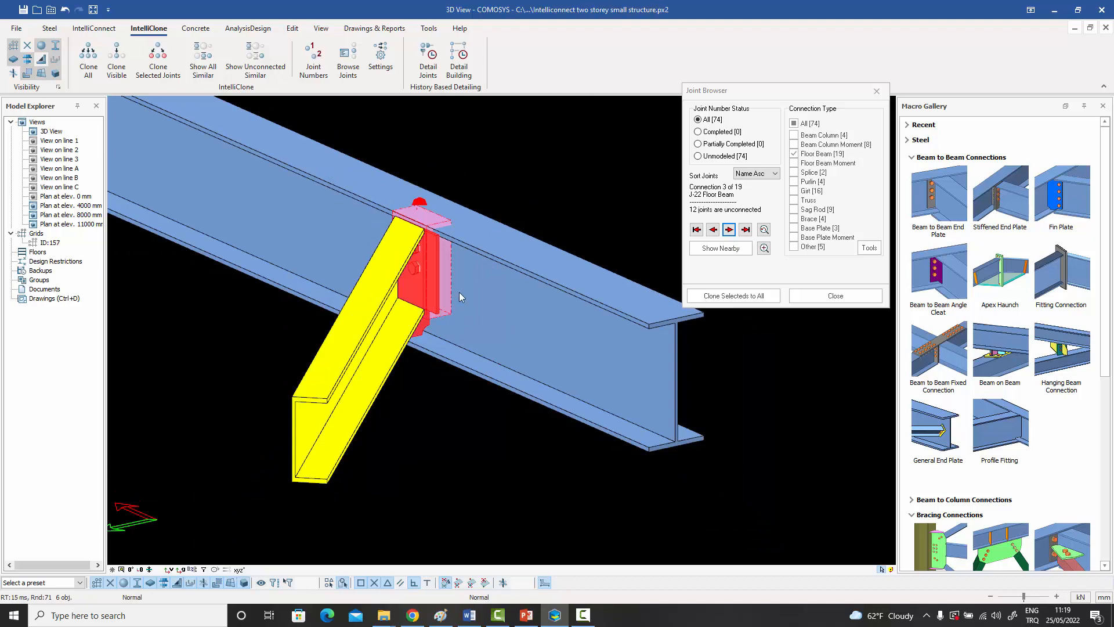
scroll(482, 291, down, 3)
scroll(480, 292, down, 4)
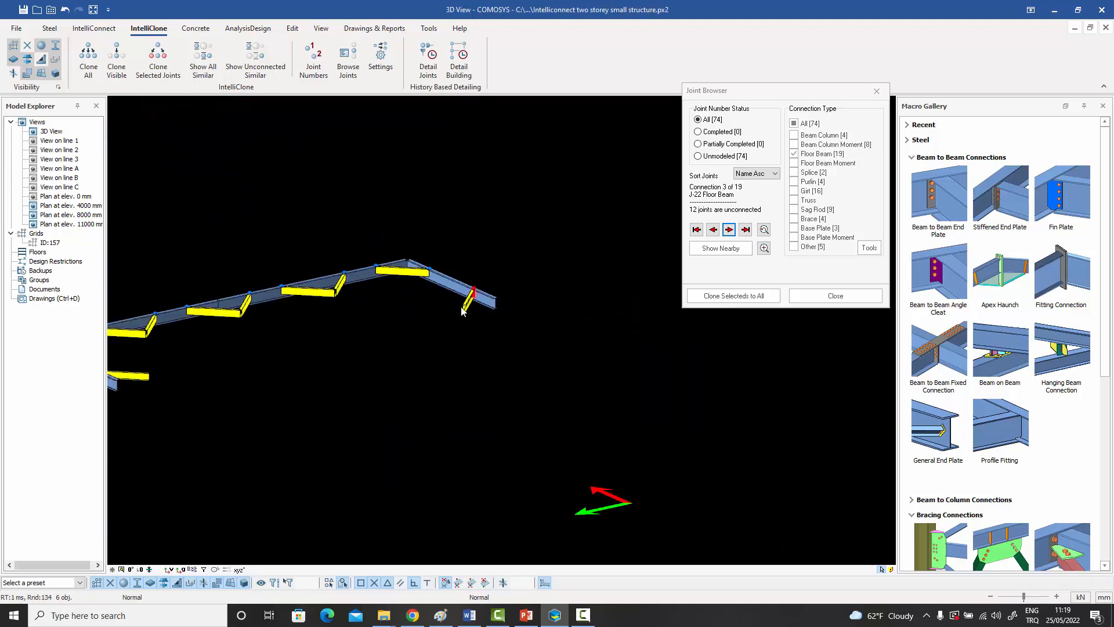
mouse_move(480, 292)
middle_down()
mouse_move(568, 288)
mouse_move(617, 266)
middle_up()
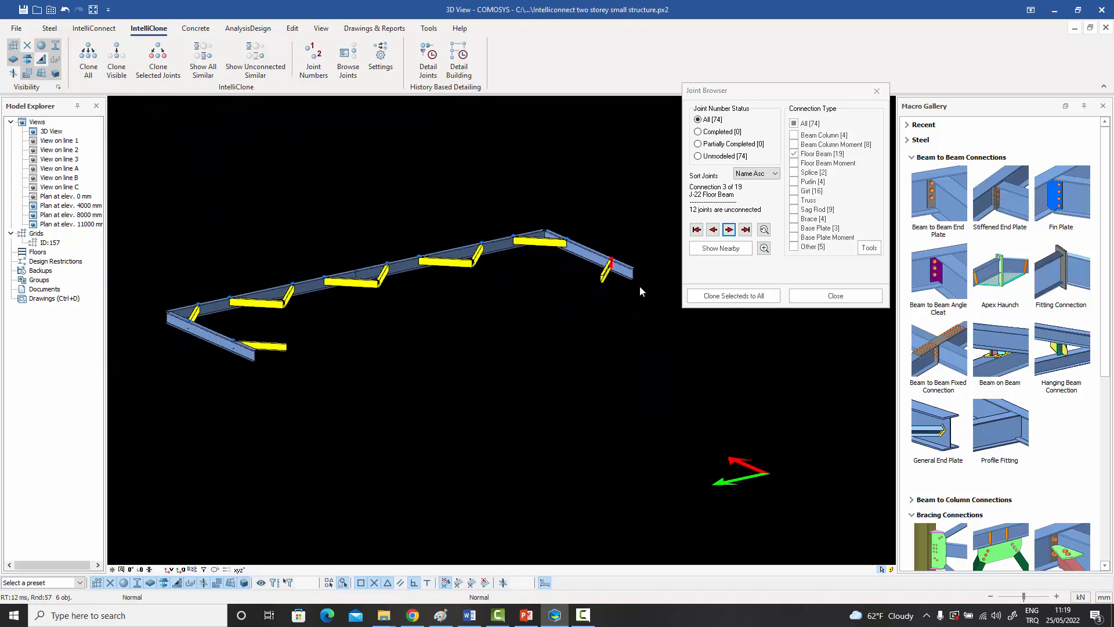
click(734, 296)
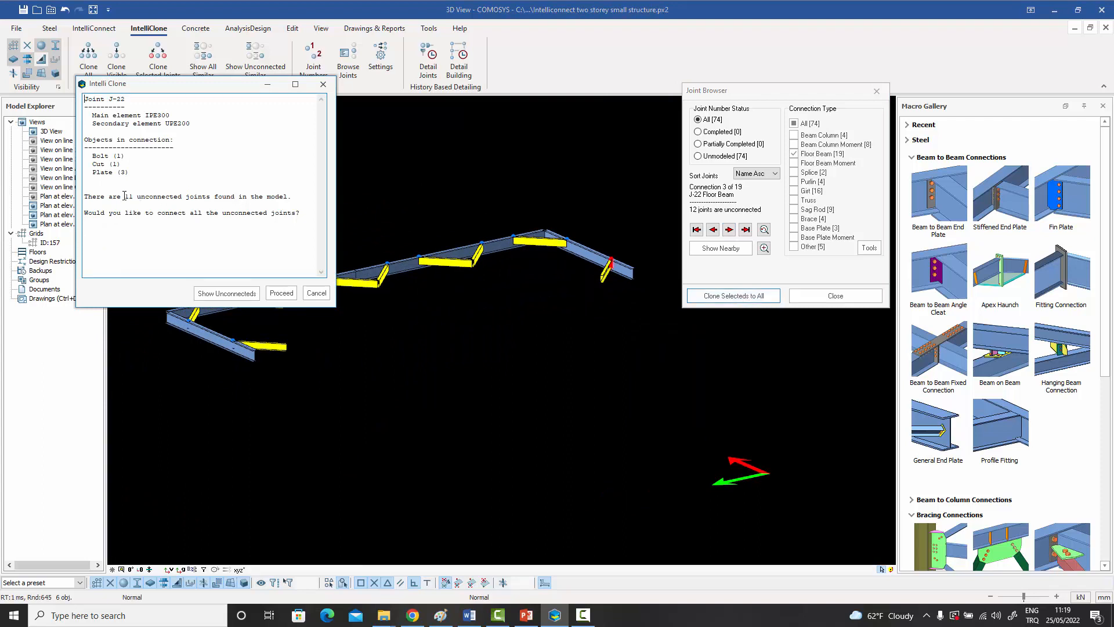
click(281, 294)
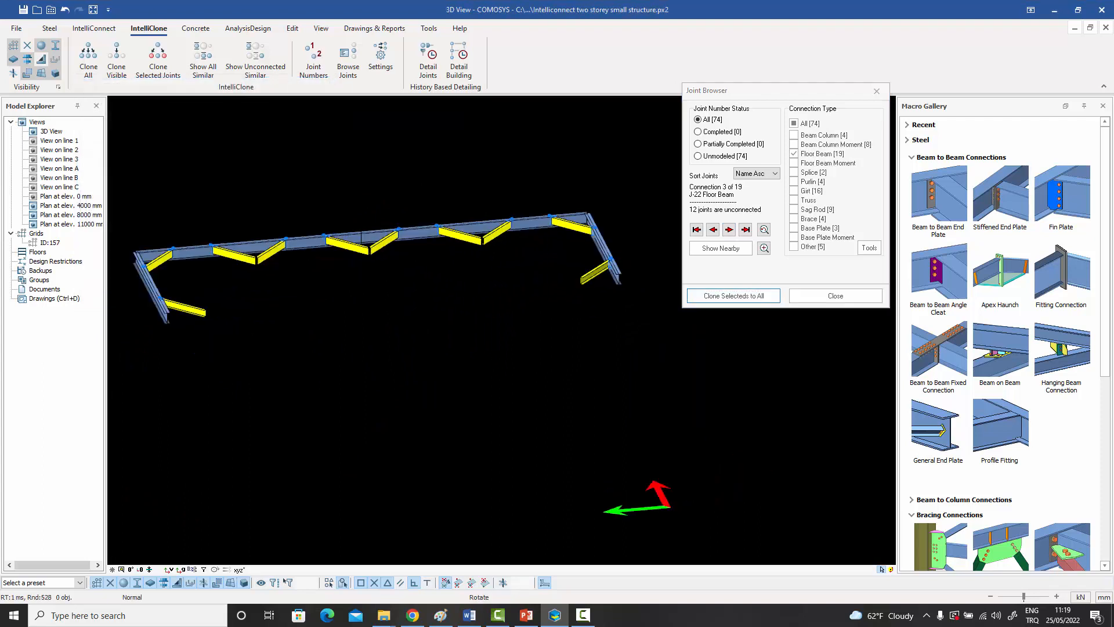
Examine the cloned end plate connections at the J-22 joints near the beam corner, selecting one joint's marker.
shift+middle_drag(499, 319, 176, 362)
scroll(430, 246, up, 5)
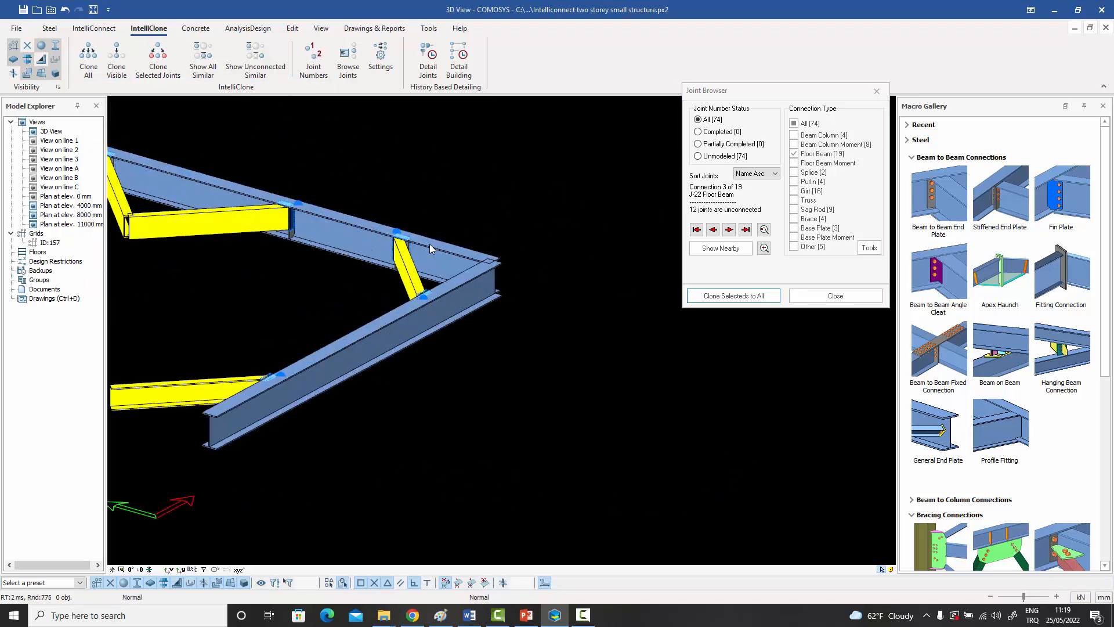
scroll(426, 243, up, 6)
click(304, 196)
shift+middle_drag(303, 196, 317, 270)
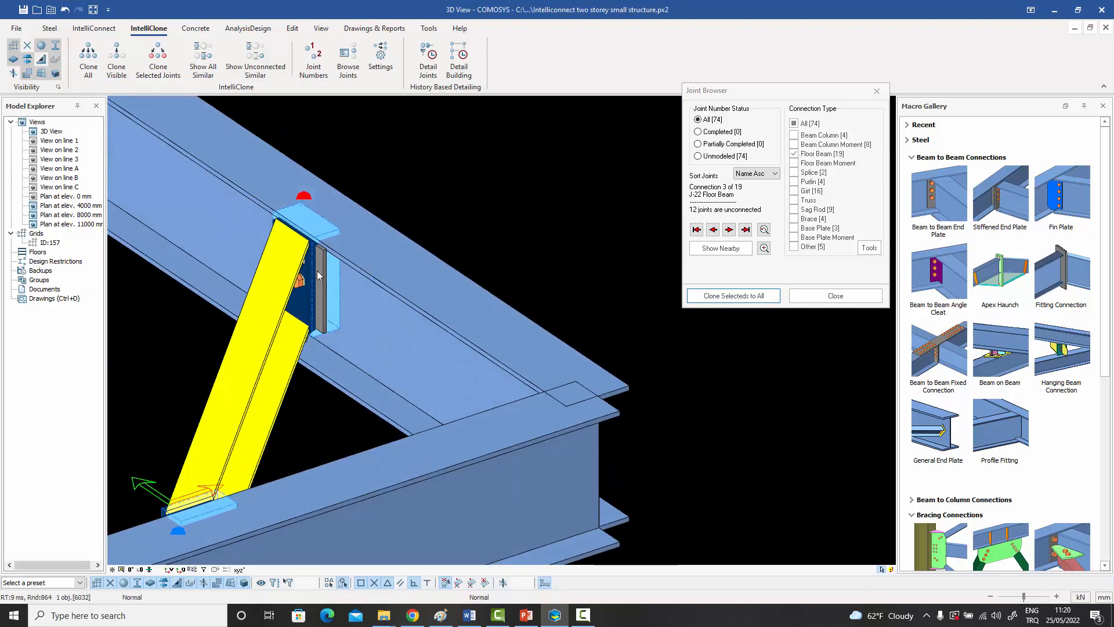
Turn off the display of cut volumes and examine the cloned end plate connections along the J-22 main beams.
scroll(319, 270, up, 4)
click(26, 74)
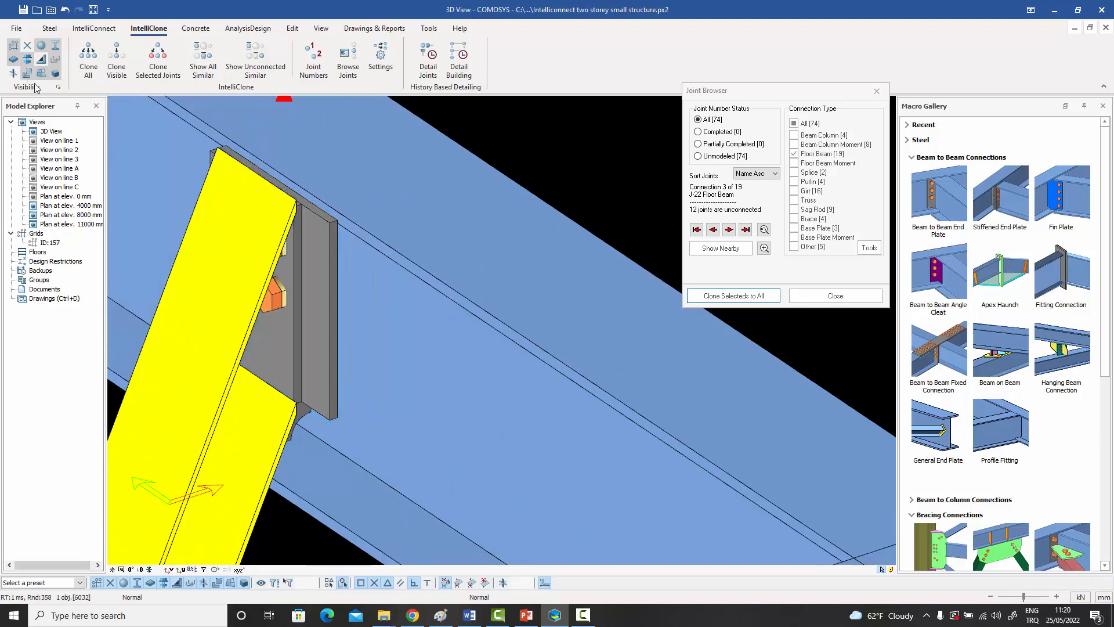
scroll(336, 296, down, 5)
scroll(340, 302, down, 3)
middle_drag(166, 222, 397, 336)
scroll(408, 301, up, 6)
scroll(408, 304, down, 7)
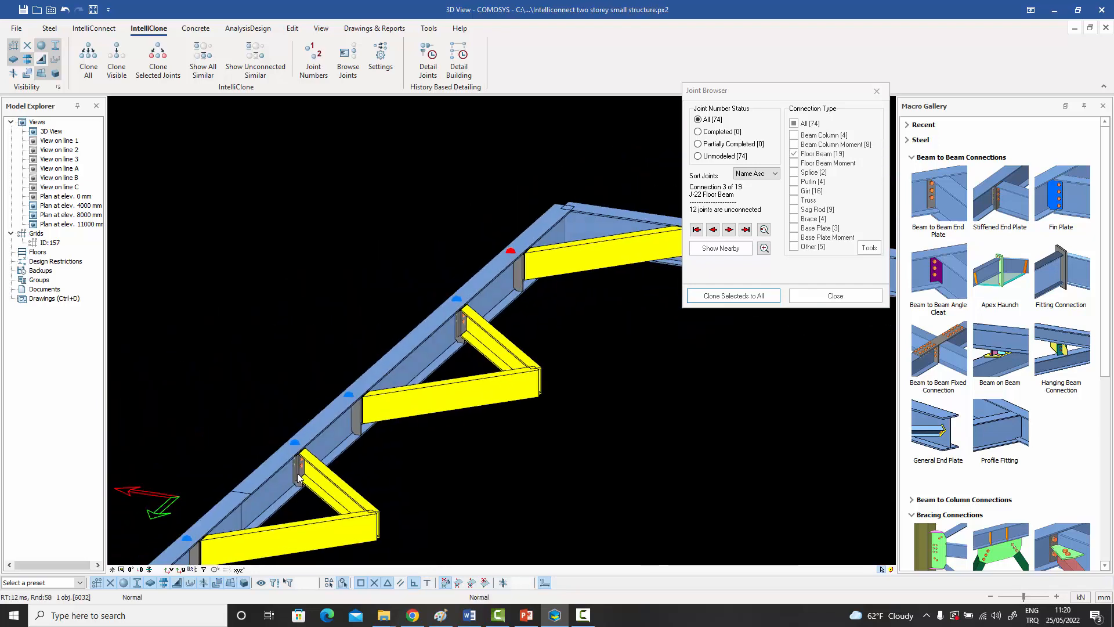
scroll(301, 470, up, 5)
scroll(305, 461, up, 3)
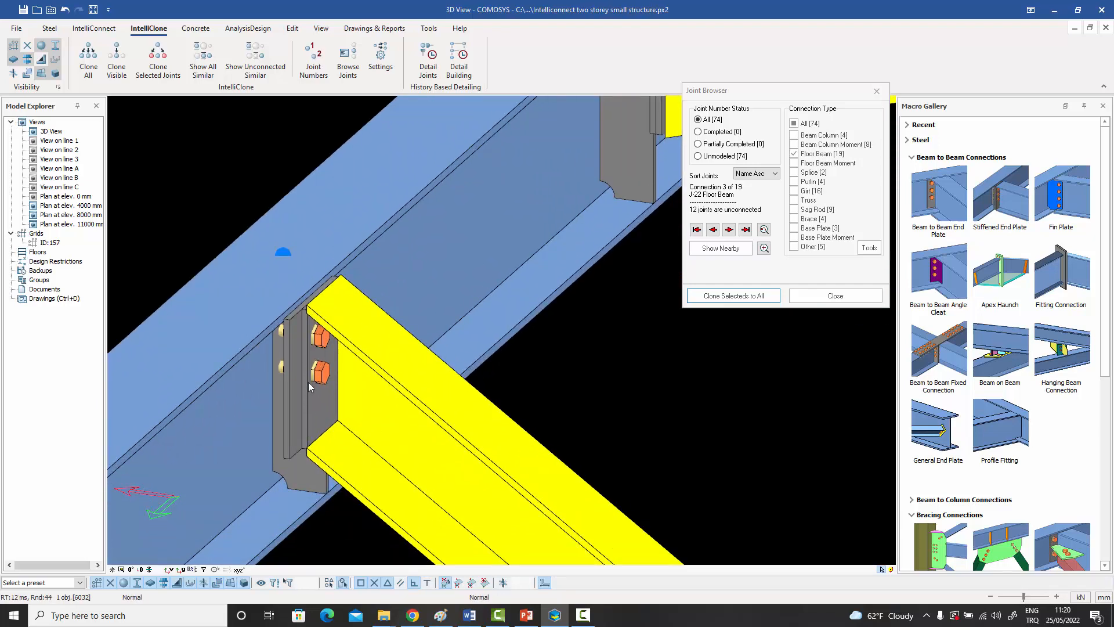
scroll(308, 382, down, 8)
middle_drag(309, 383, 491, 378)
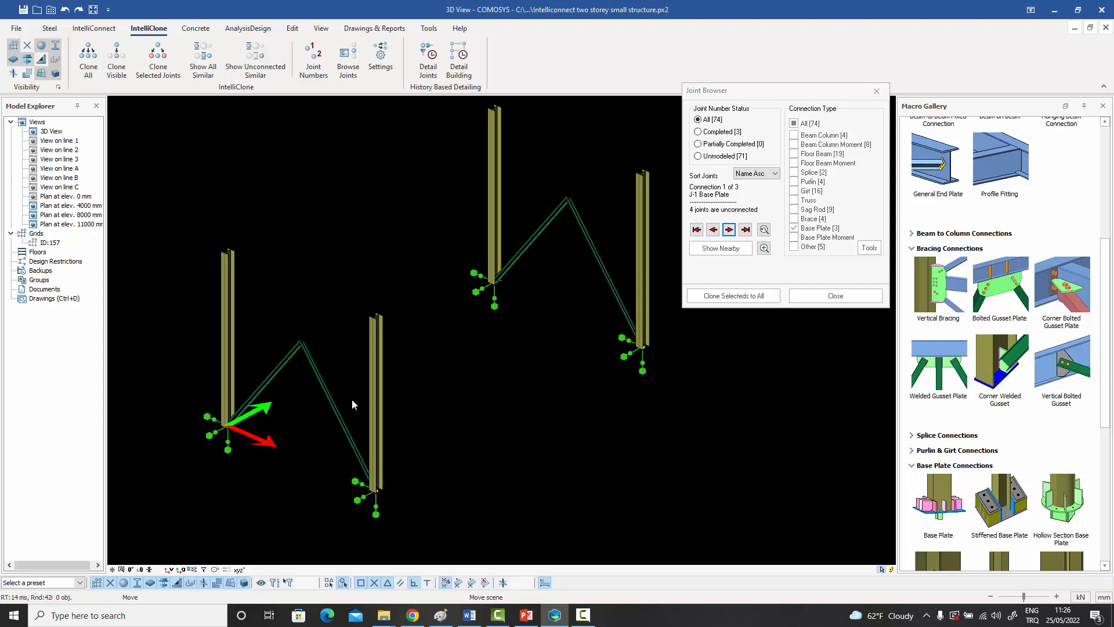
middle_drag(352, 399, 350, 402)
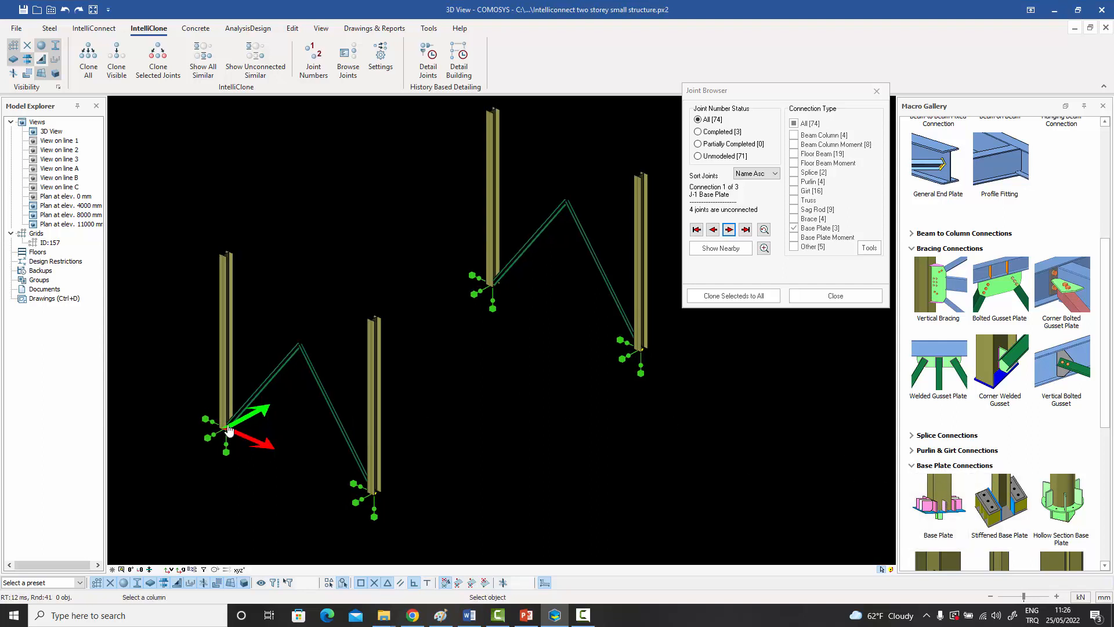
Place a base plate connection at the foot of the J-1 column.
scroll(224, 427, up, 5)
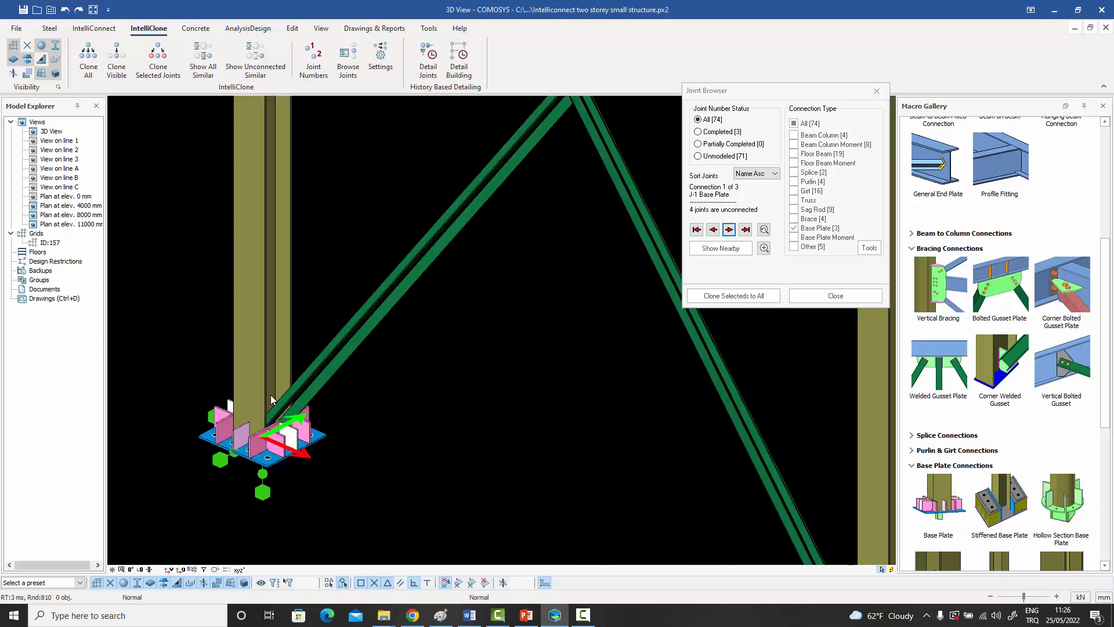
scroll(303, 445, up, 2)
middle_drag(303, 445, 429, 430)
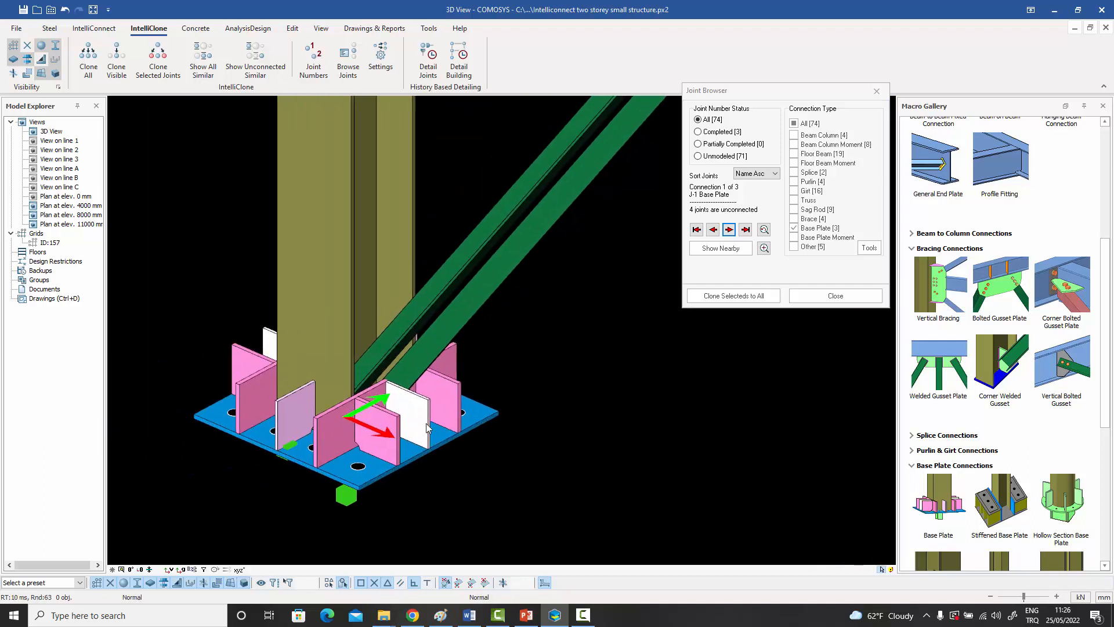
Exclude the P2 stiffeners from the J-1 base plate connection to clear room for the brace.
click(409, 413)
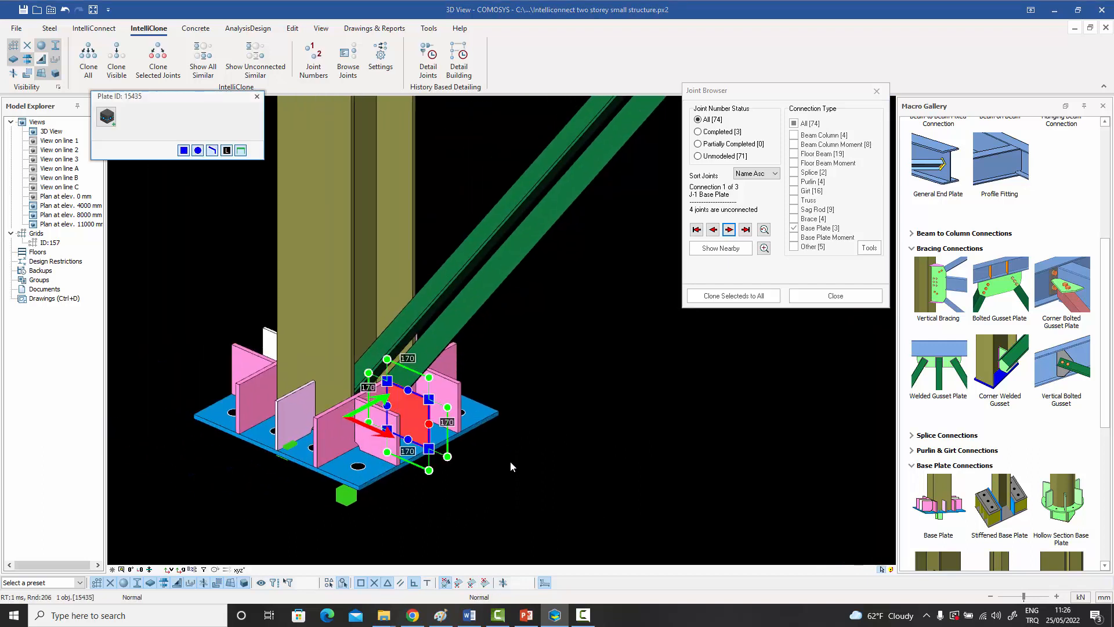
click(510, 461)
click(440, 443)
click(440, 442)
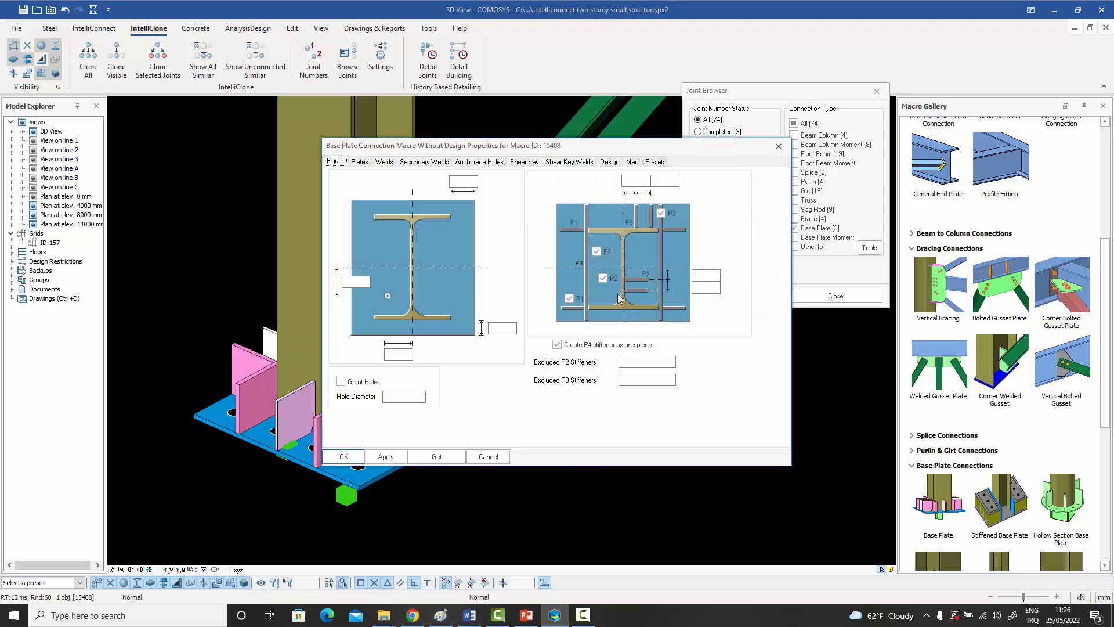
click(347, 456)
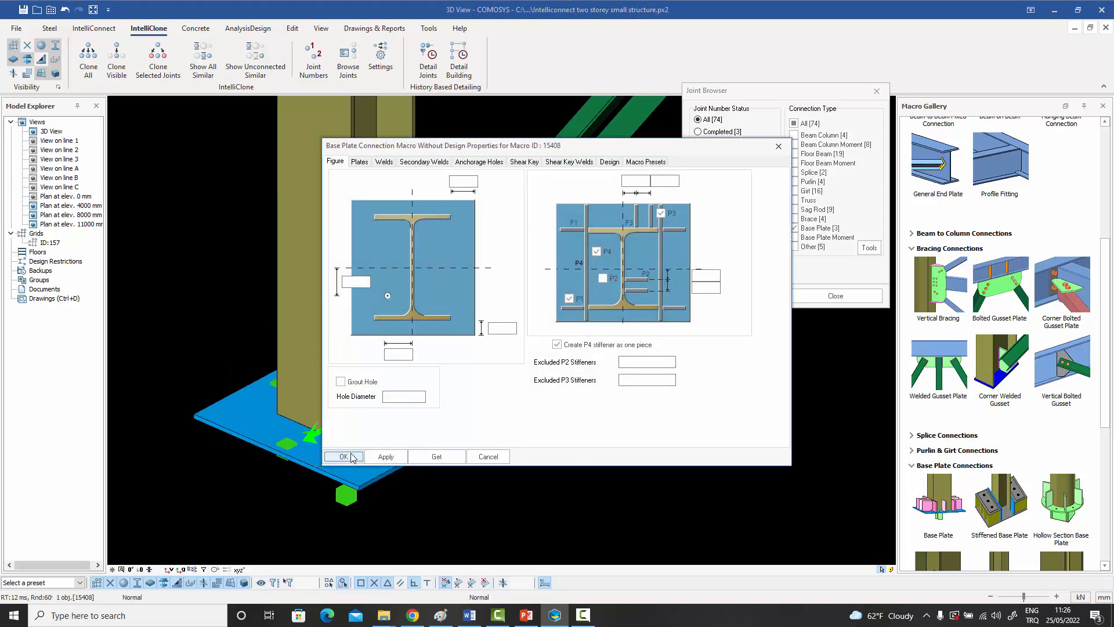
click(554, 448)
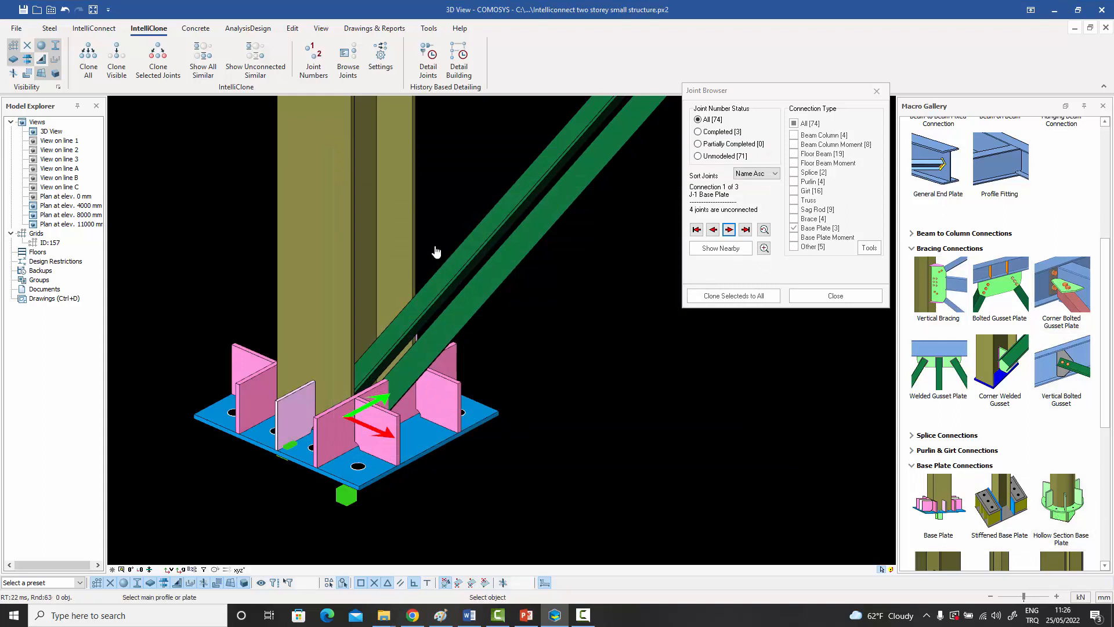
Connect the double-angle brace to the J-1 column and base plate with a corner bolted gusset plate.
click(369, 235)
click(452, 355)
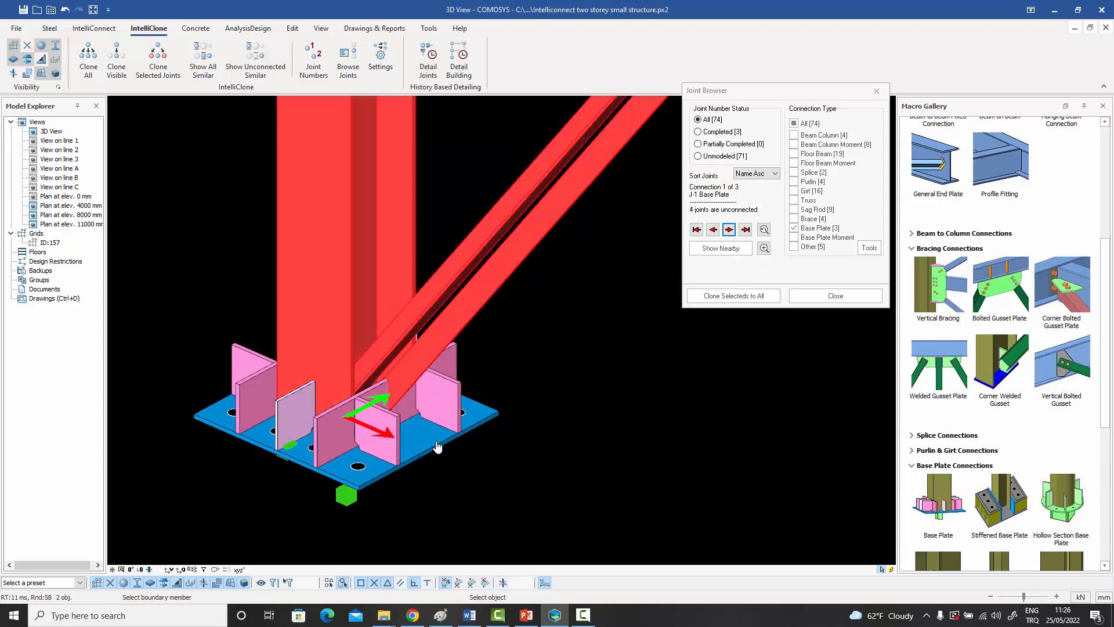
click(437, 445)
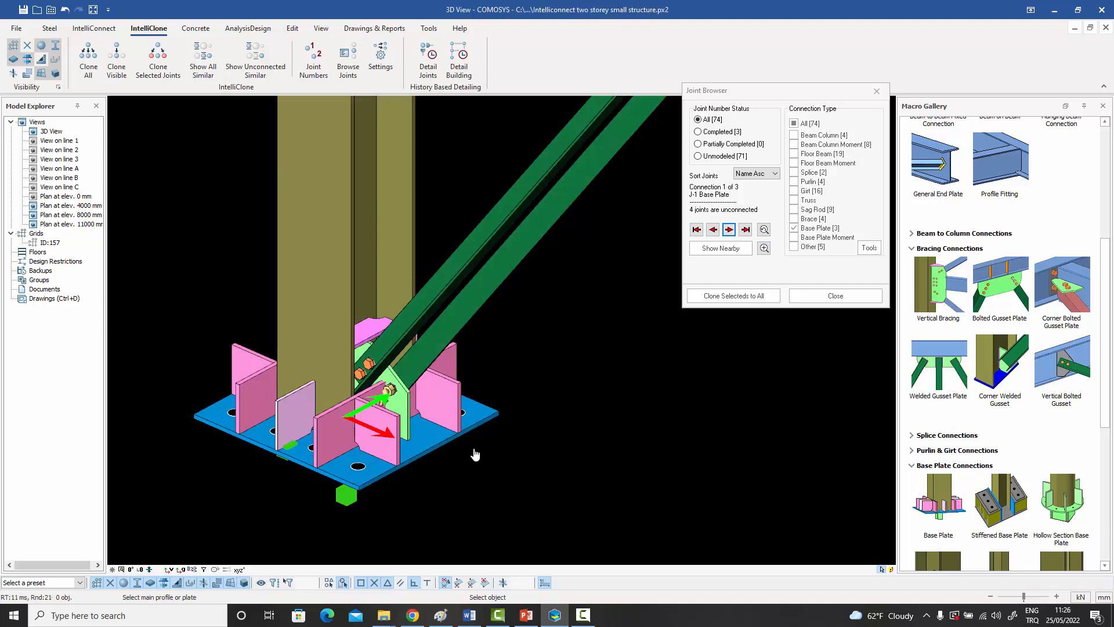
Set the first distance in the gusset connection's bolt layout figure to 100 mm.
click(406, 402)
double_click(404, 400)
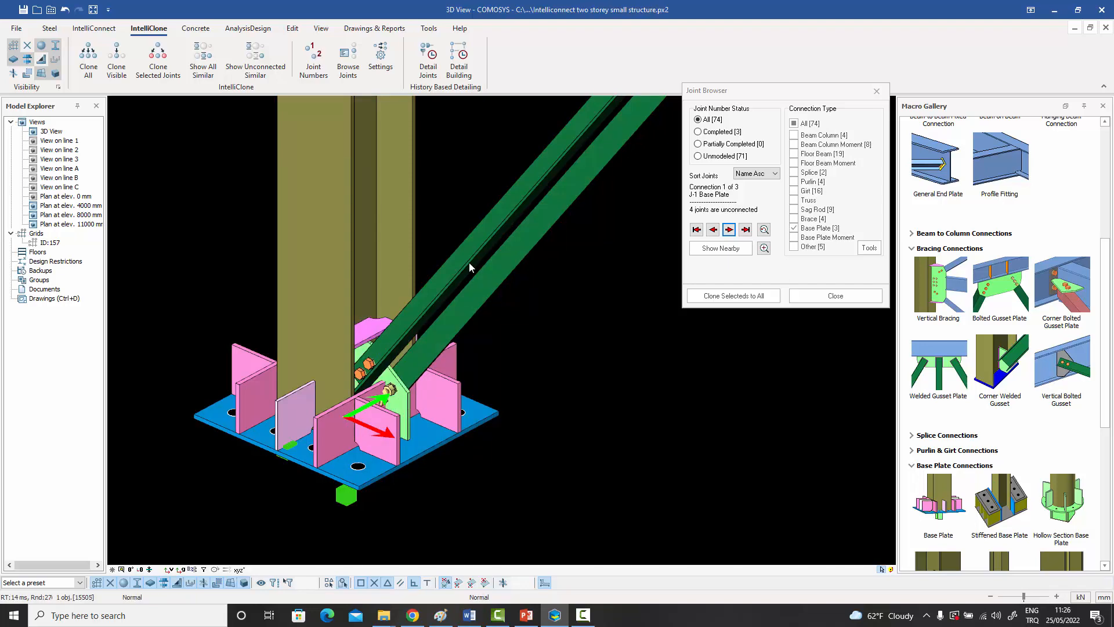
drag(402, 174, 576, 172)
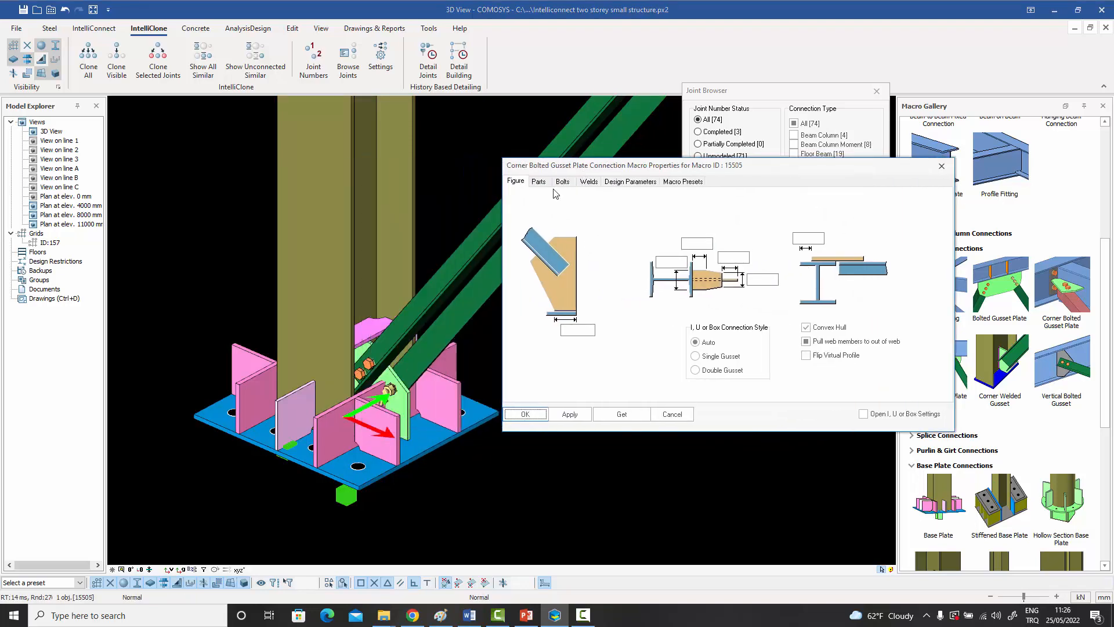
click(540, 182)
click(562, 181)
click(671, 232)
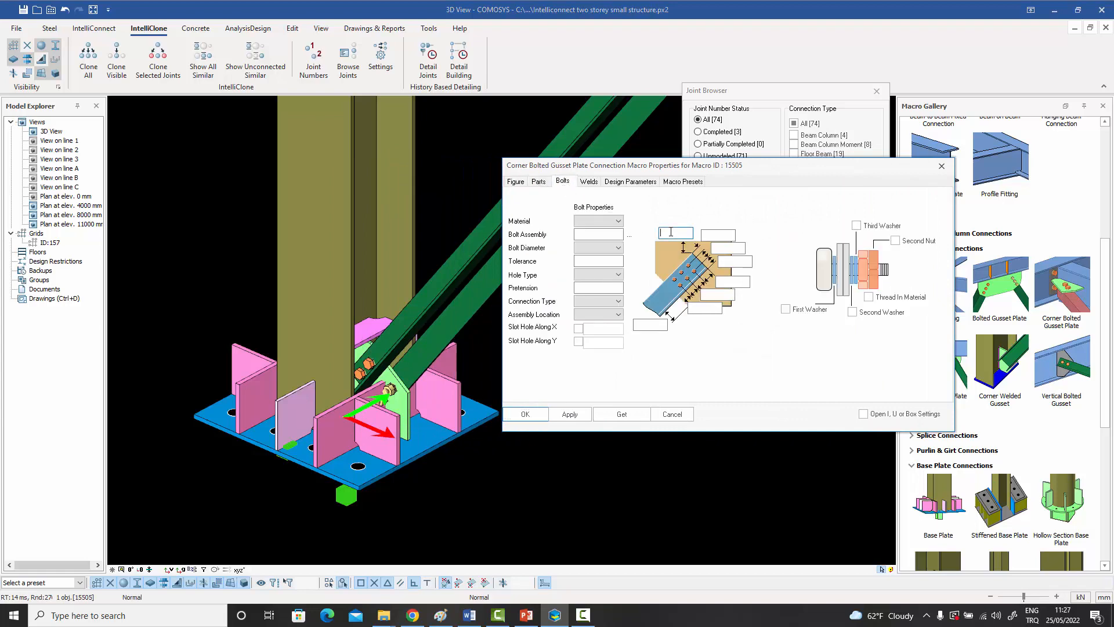
text(100)
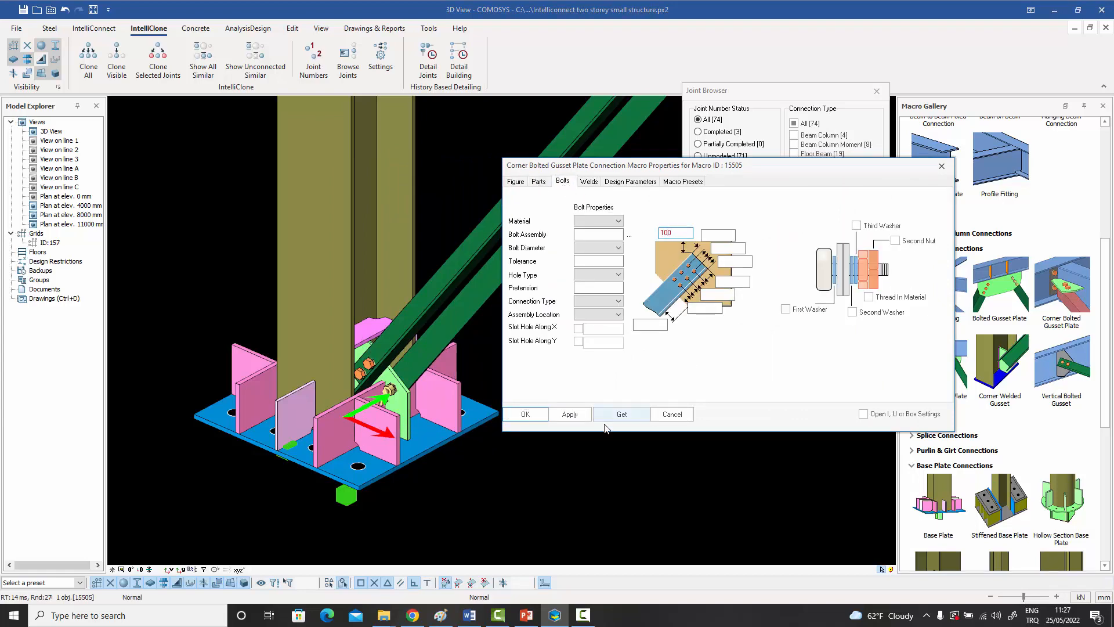
click(525, 414)
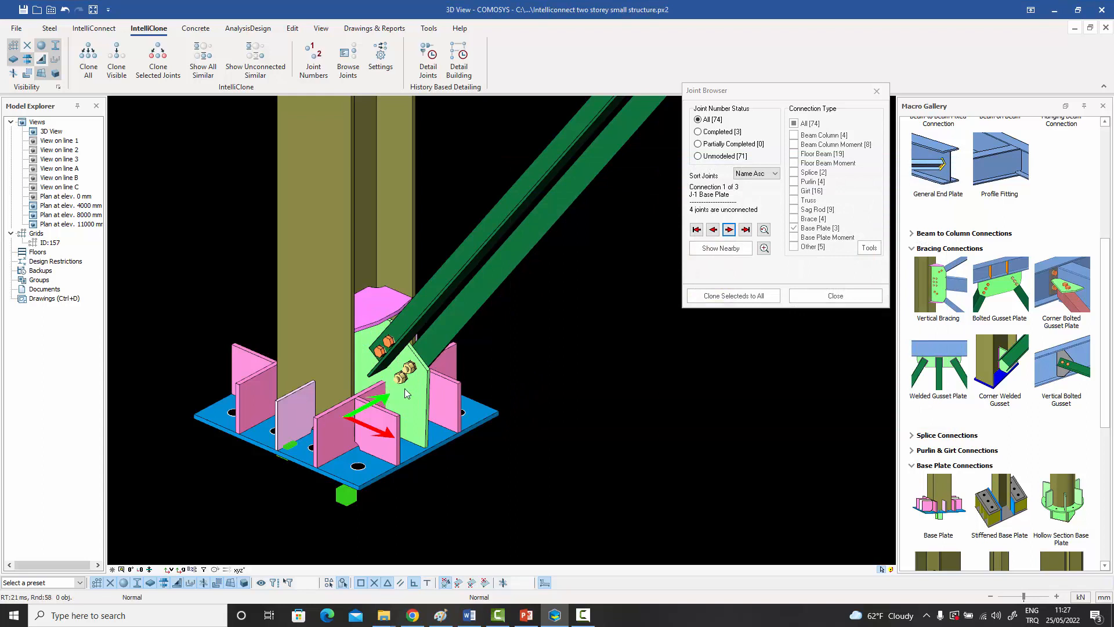
Adjust the crossing base plate stiffener against the gusset plate using Plate vs. Plate Adjustment, with the gusset as main plate.
middle_drag(405, 389, 380, 425)
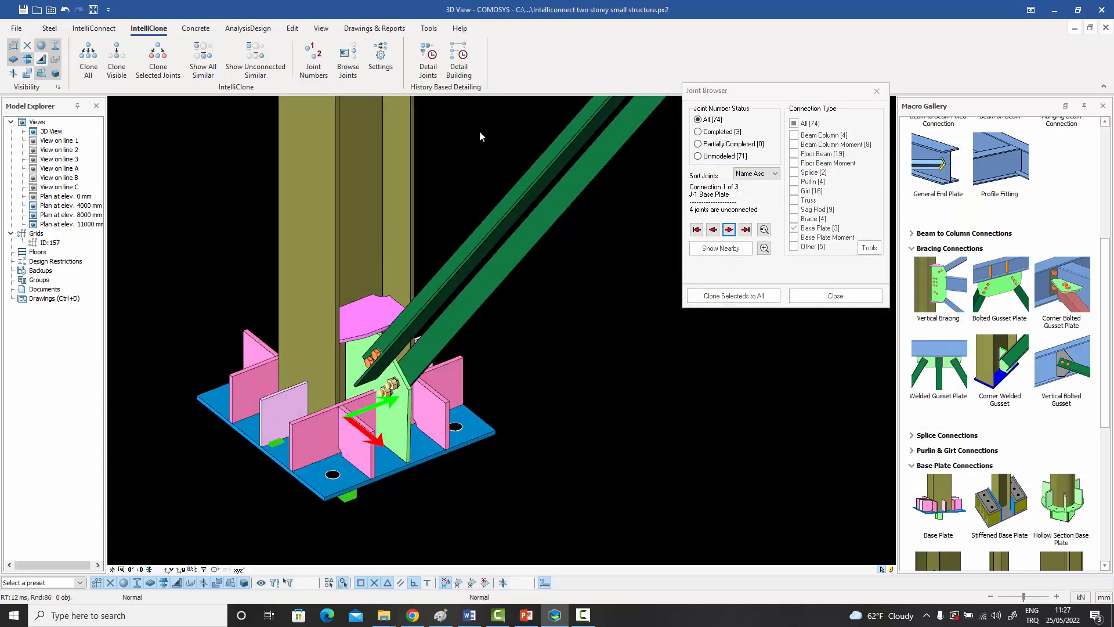
click(50, 28)
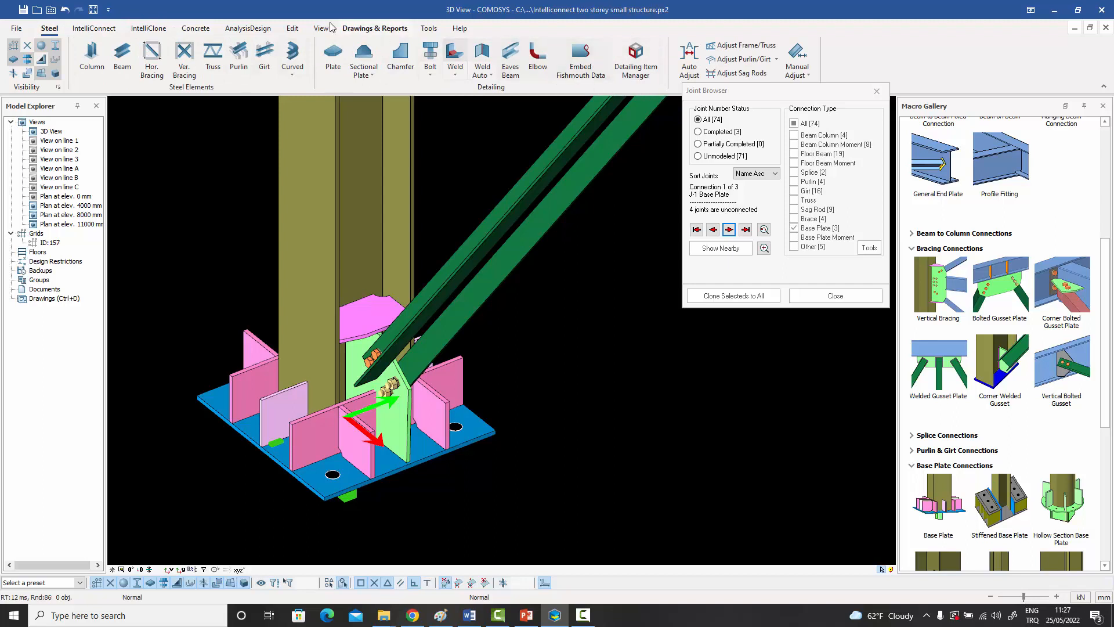
click(293, 28)
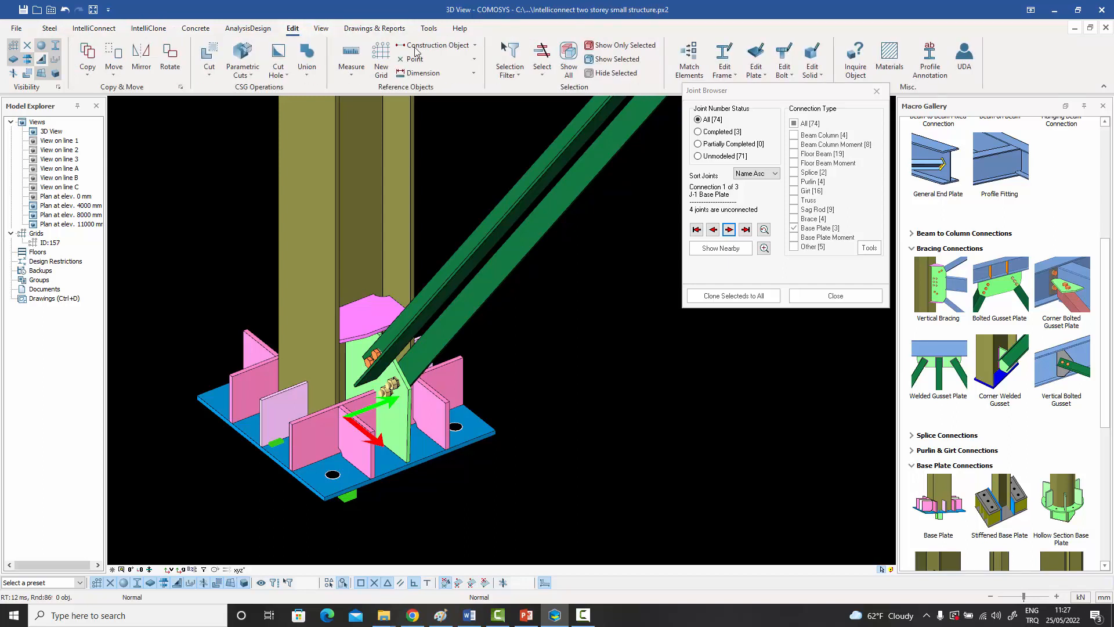
click(758, 72)
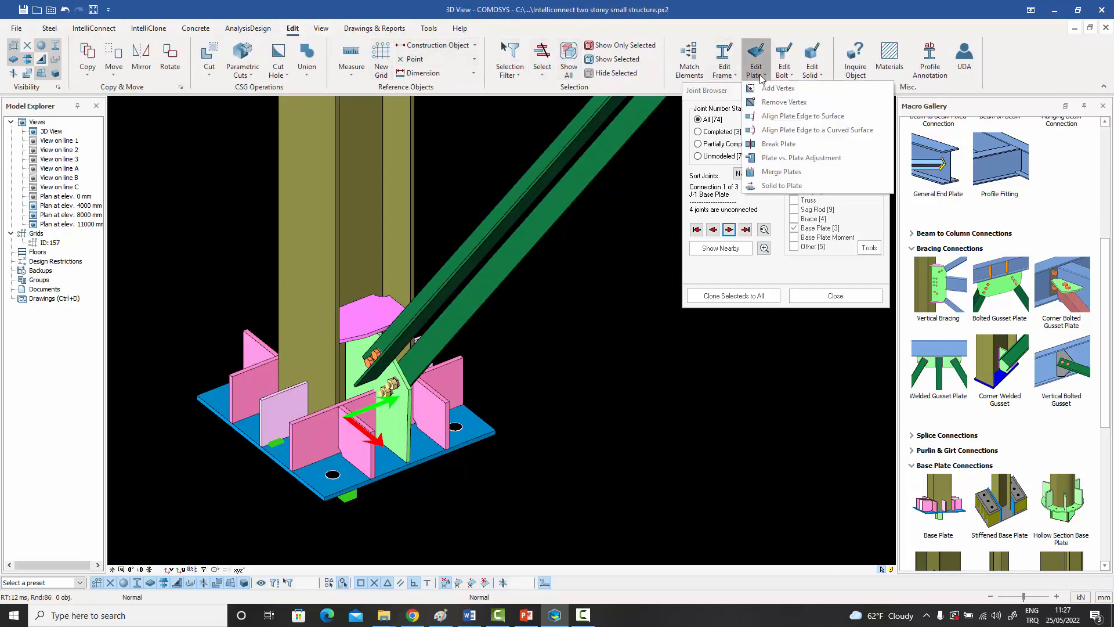
click(772, 171)
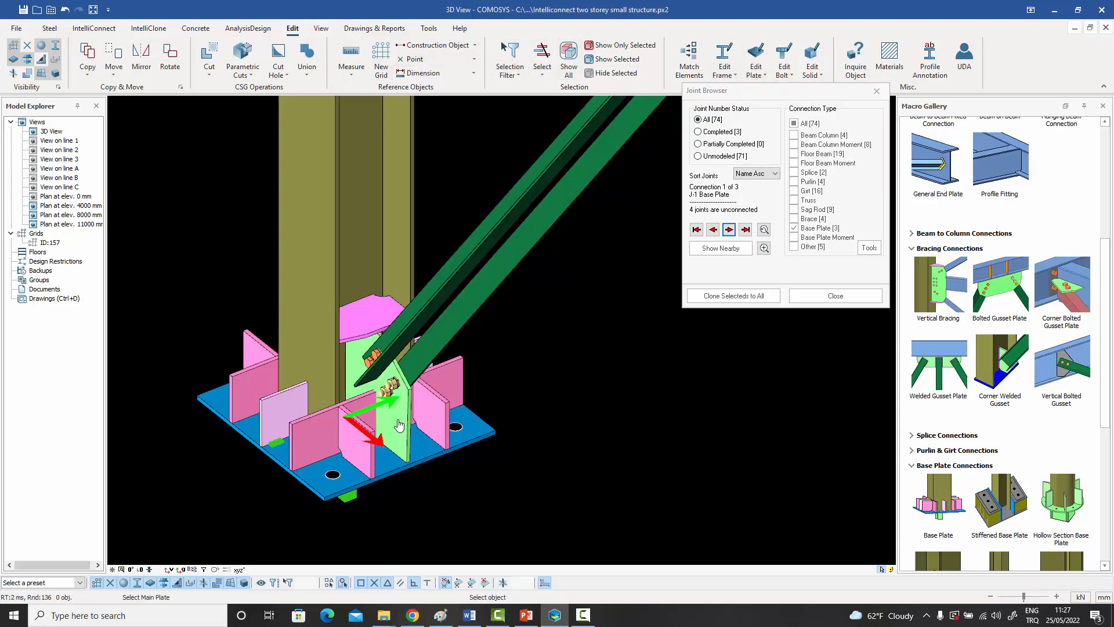
scroll(406, 433, up, 3)
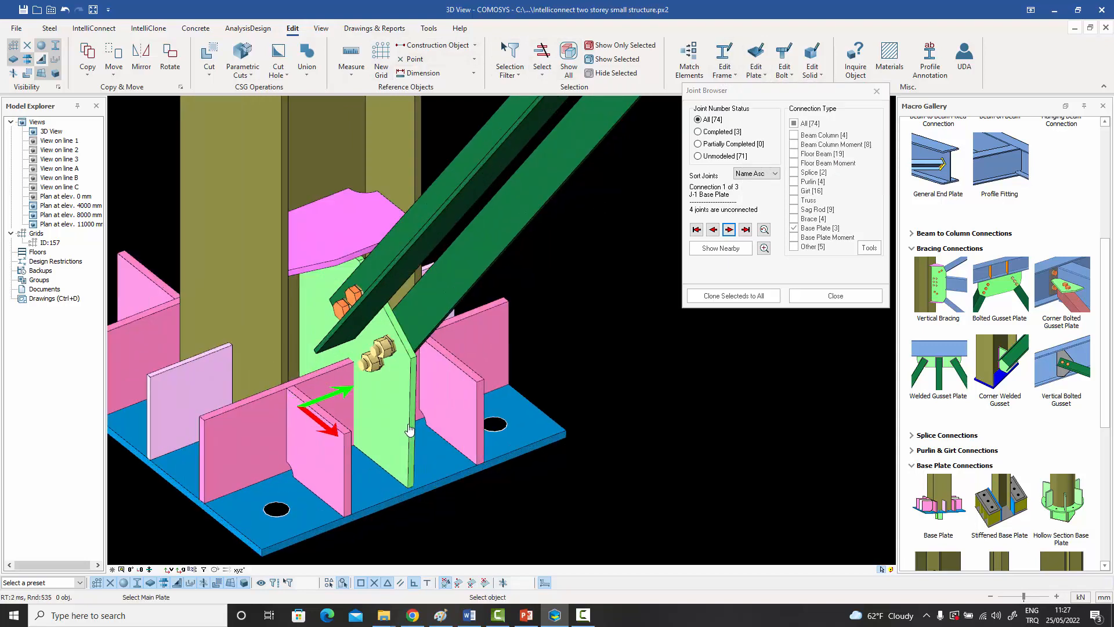
click(410, 429)
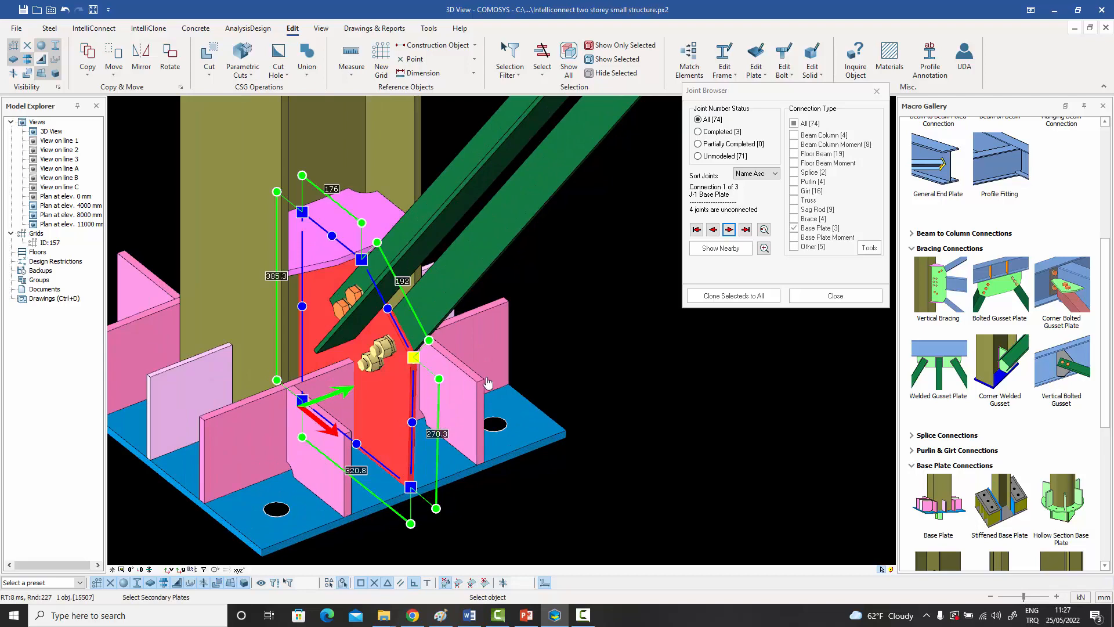
click(502, 341)
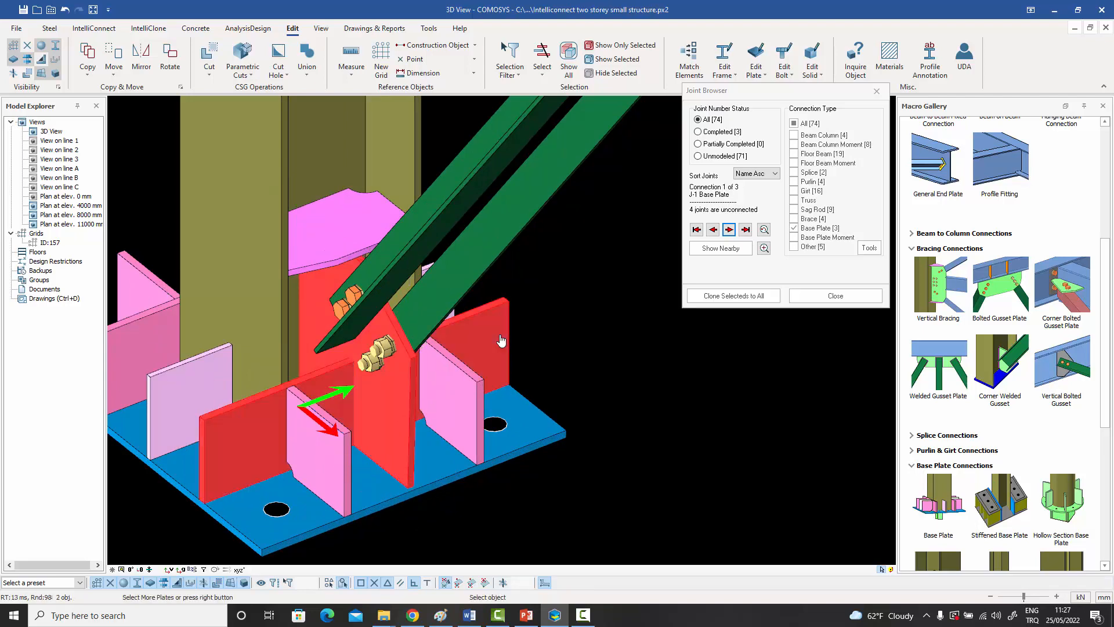
right_click(502, 342)
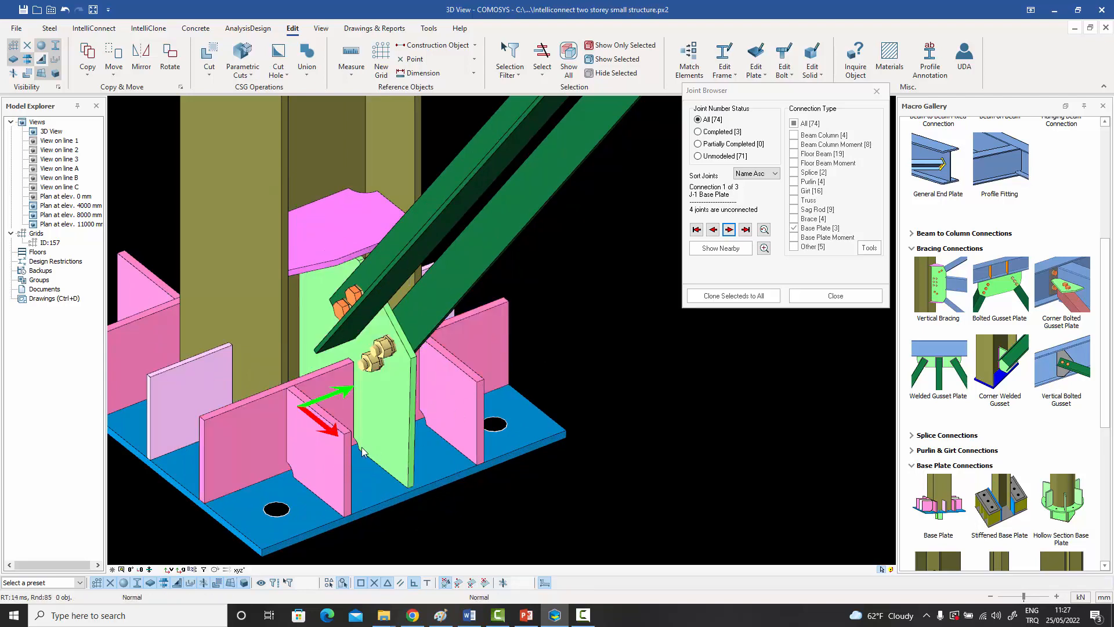
scroll(363, 451, up, 1)
scroll(377, 334, down, 3)
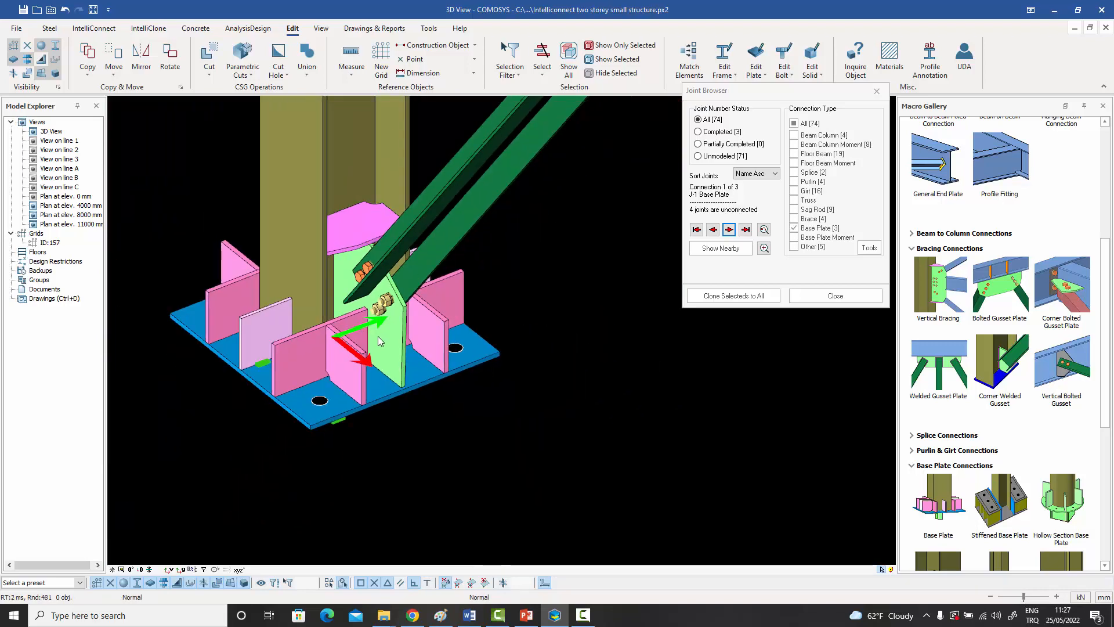
Explode the corner bolted gusset macro at the J-1 base plate joint.
scroll(379, 340, down, 3)
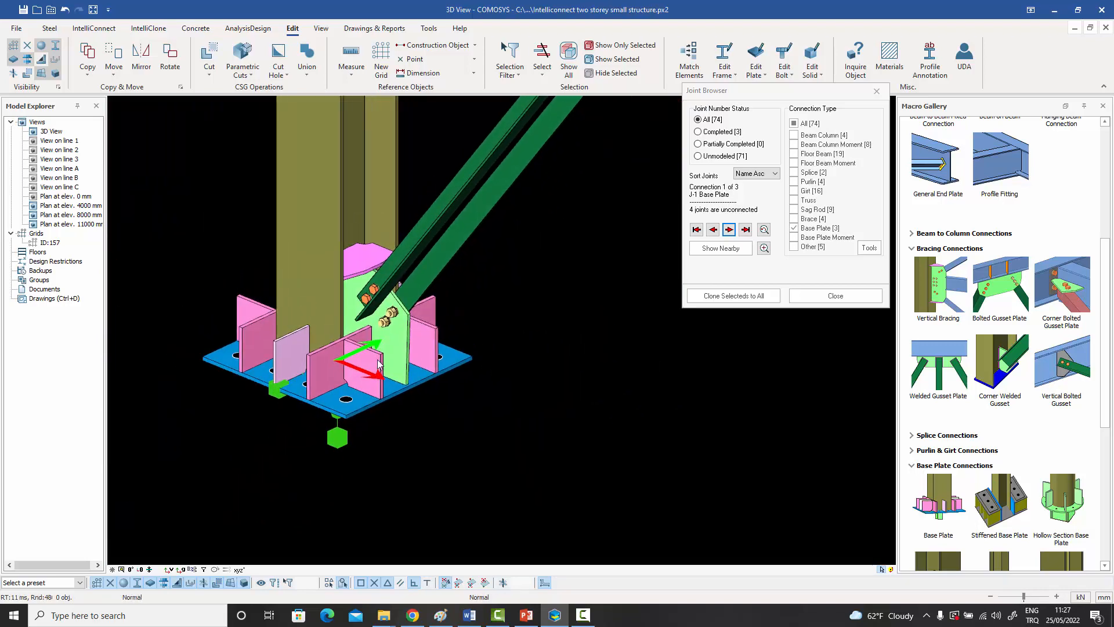
click(405, 340)
click(404, 340)
right_click(401, 339)
mouse_move(451, 329)
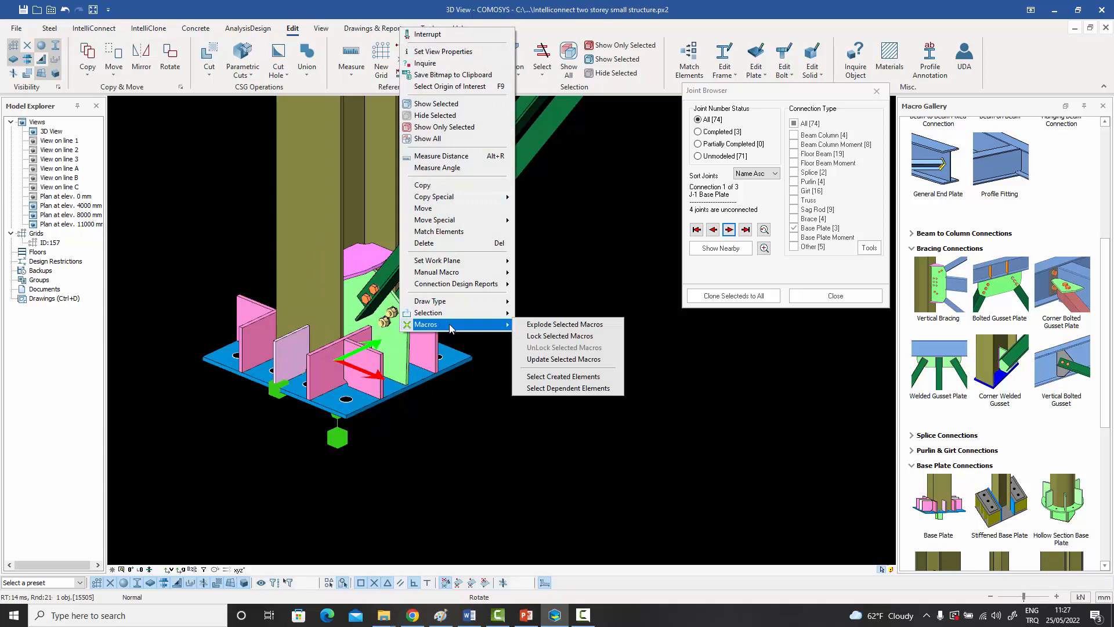
click(553, 327)
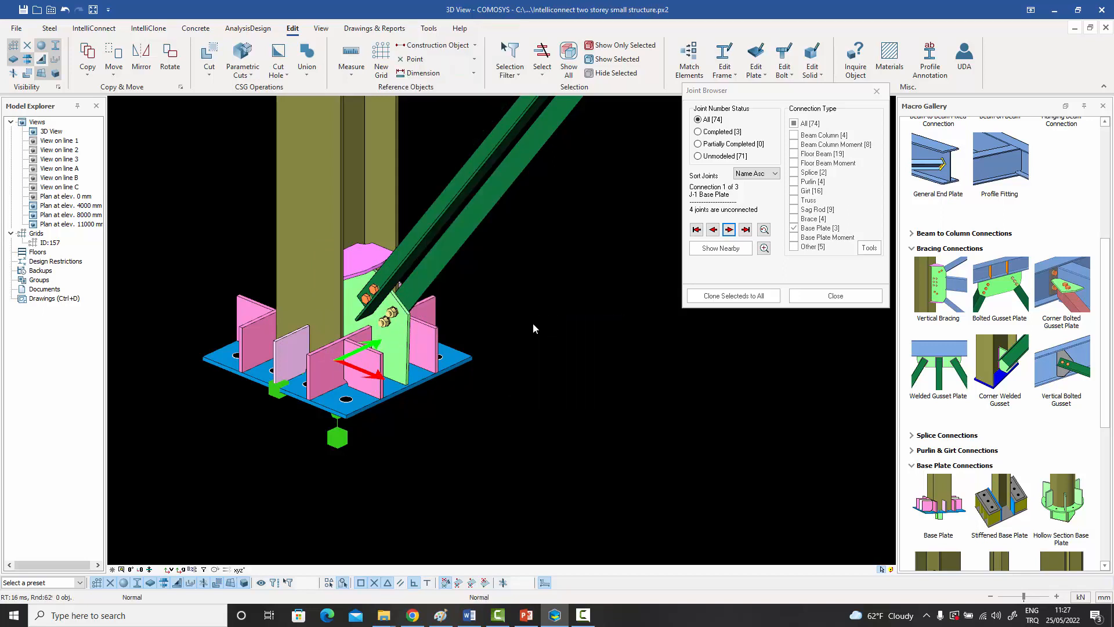
Select all the base plate and gusset connection objects at J-1 and clone them to every unconnected J-1 joint.
scroll(527, 329, down, 2)
middle_drag(523, 329, 486, 356)
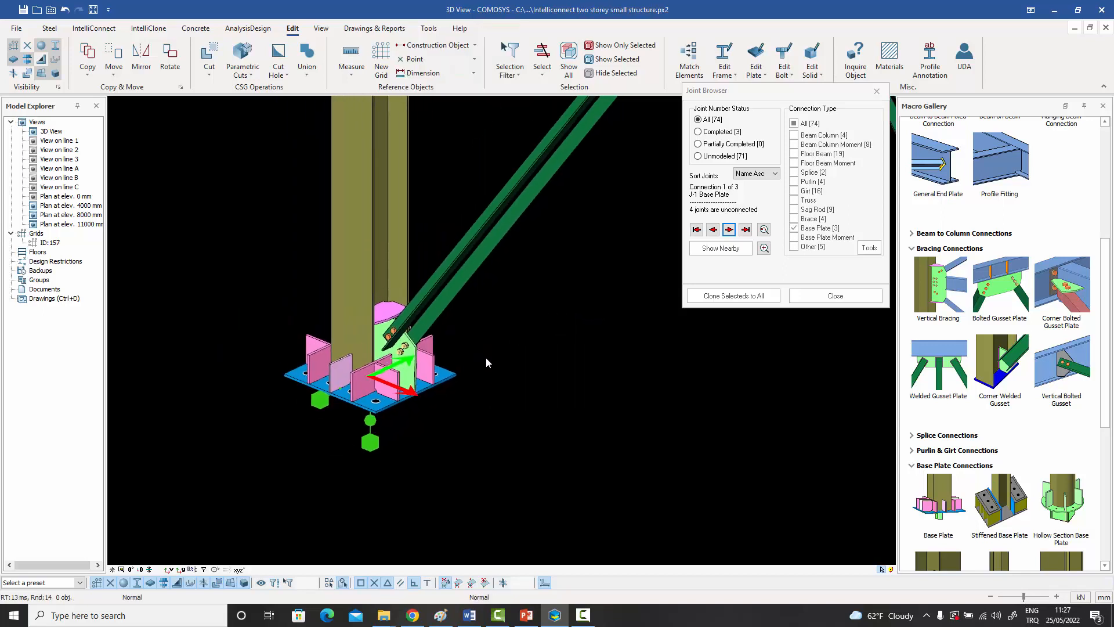
scroll(485, 357, down, 2)
drag(320, 282, 516, 441)
scroll(507, 425, down, 3)
middle_drag(501, 427, 250, 443)
scroll(267, 436, down, 2)
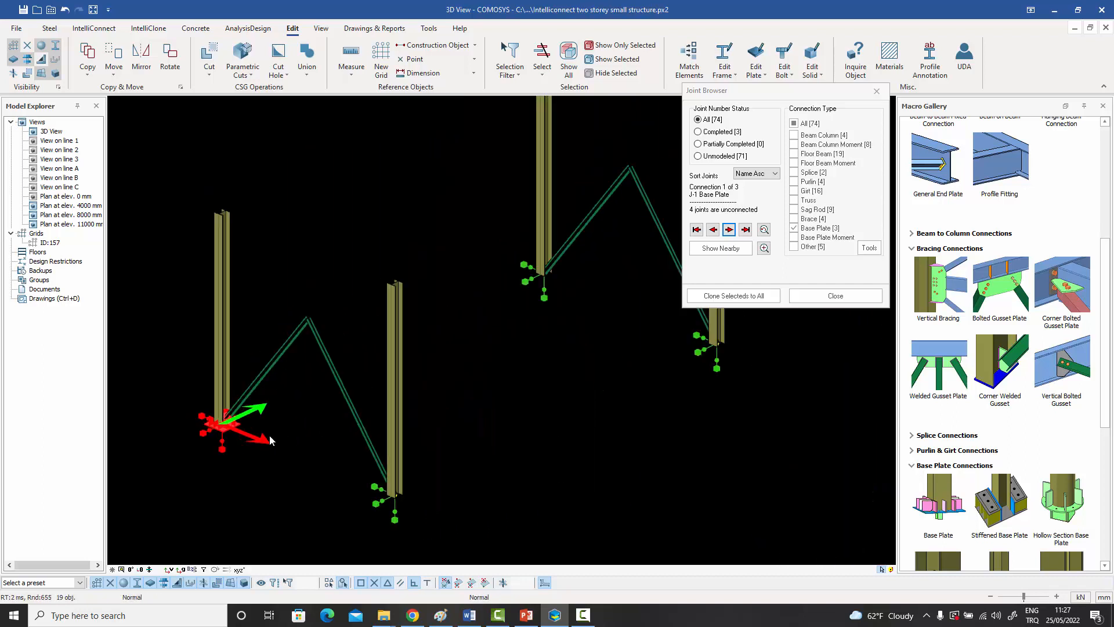
click(736, 296)
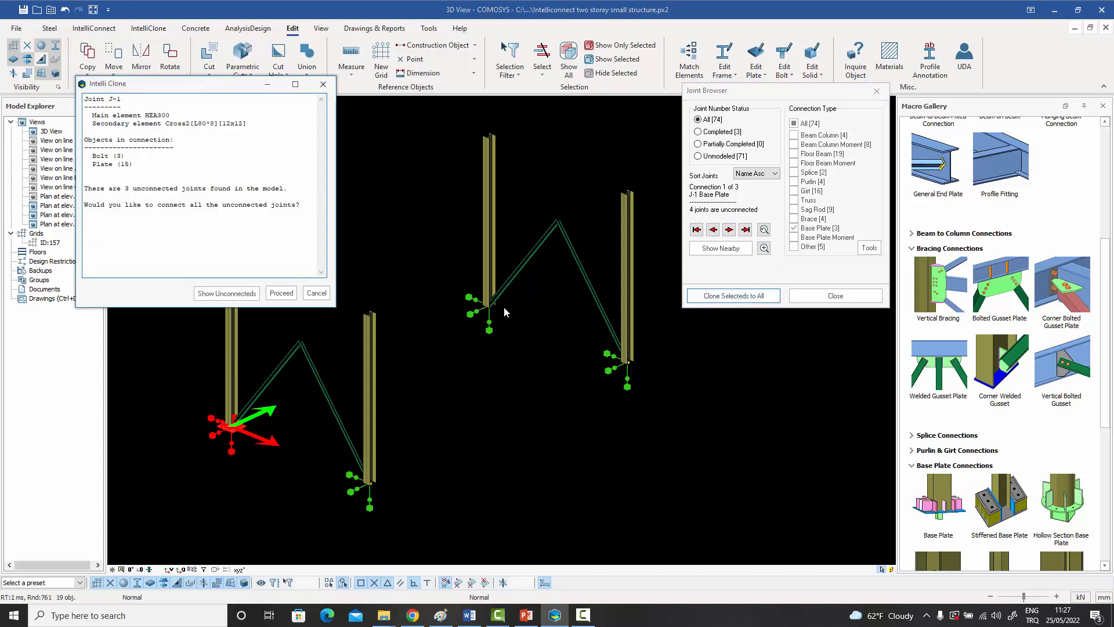
click(282, 293)
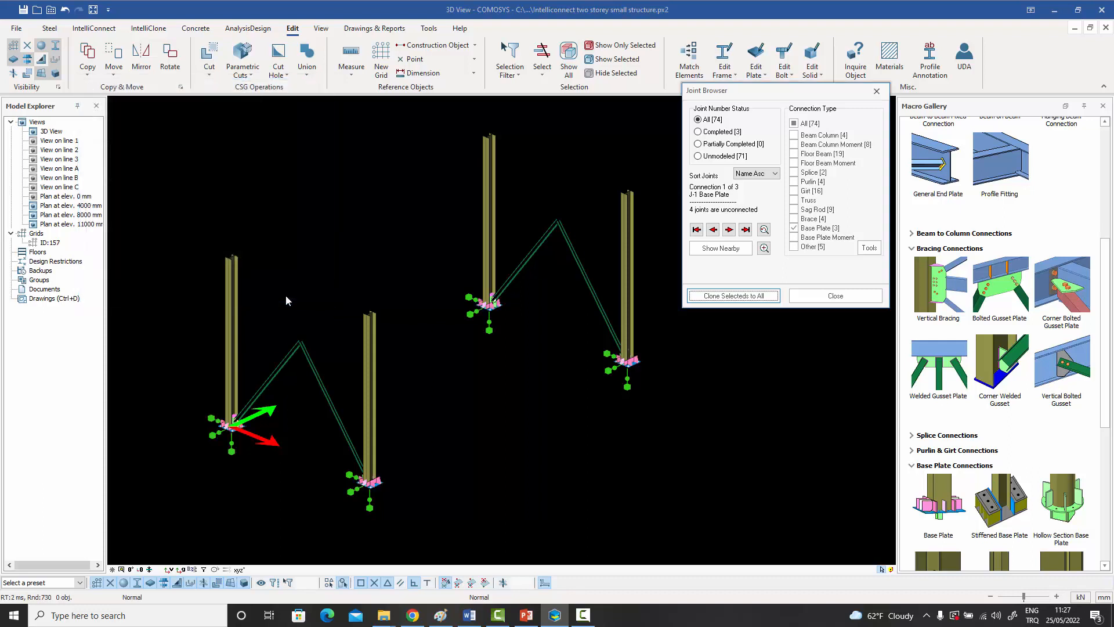
scroll(511, 300, up, 10)
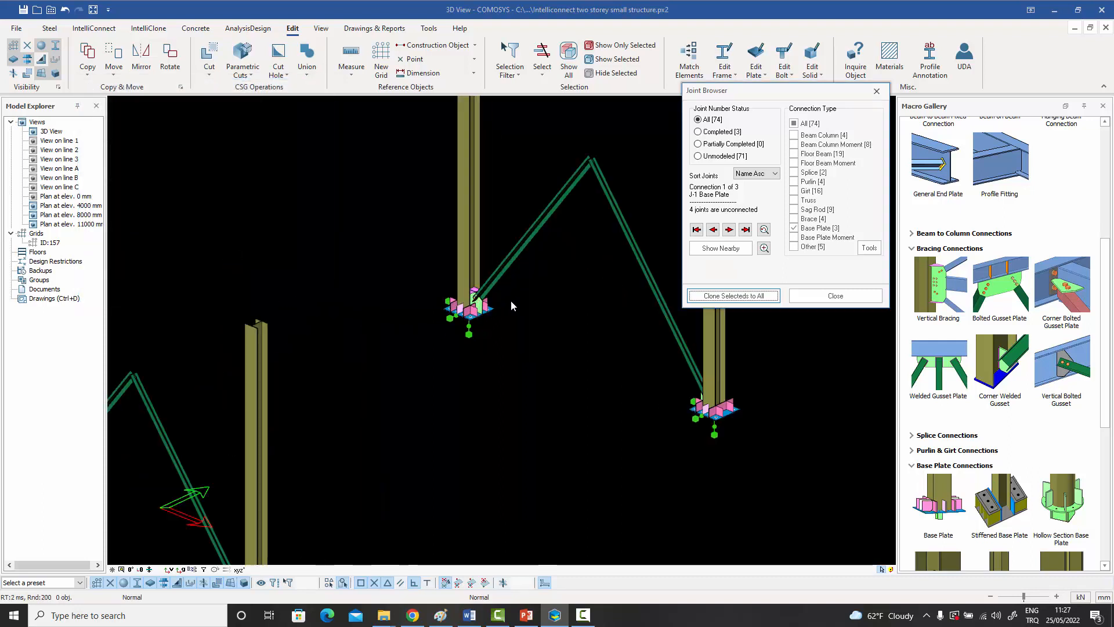
Inspect the cloned base plate and gusset connections at the braced J-1 column bases.
scroll(465, 309, up, 6)
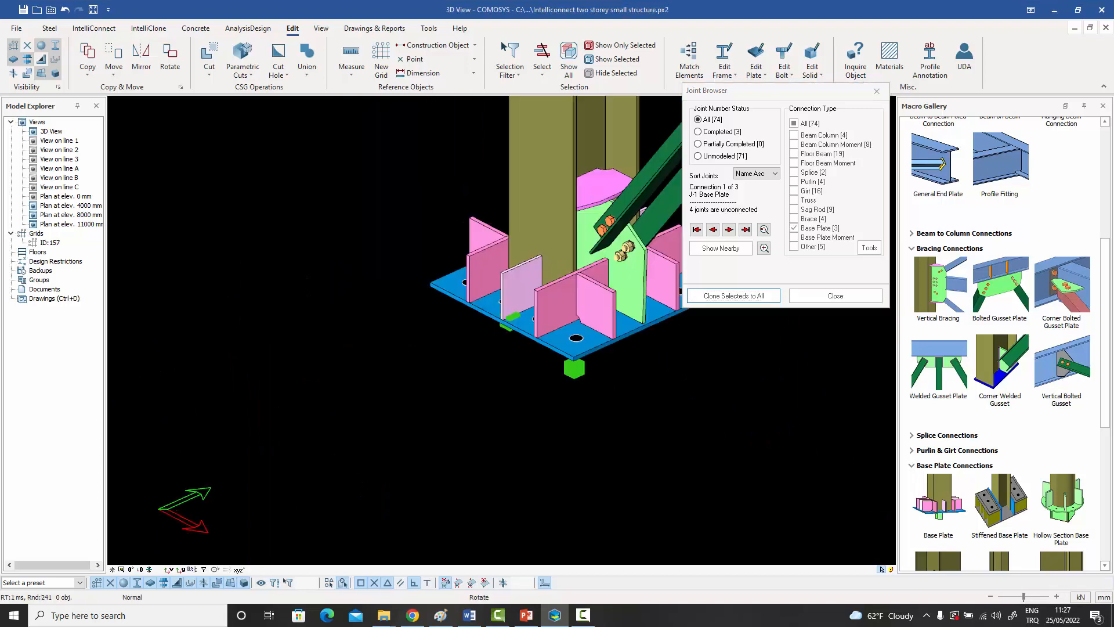
scroll(464, 309, down, 12)
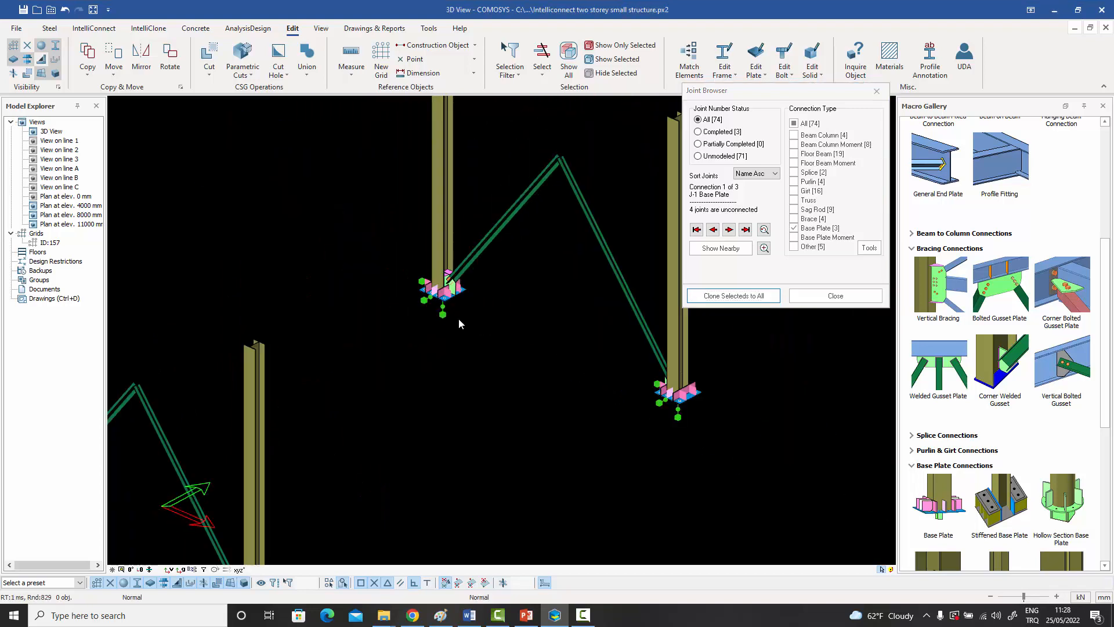
middle_drag(539, 333, 492, 313)
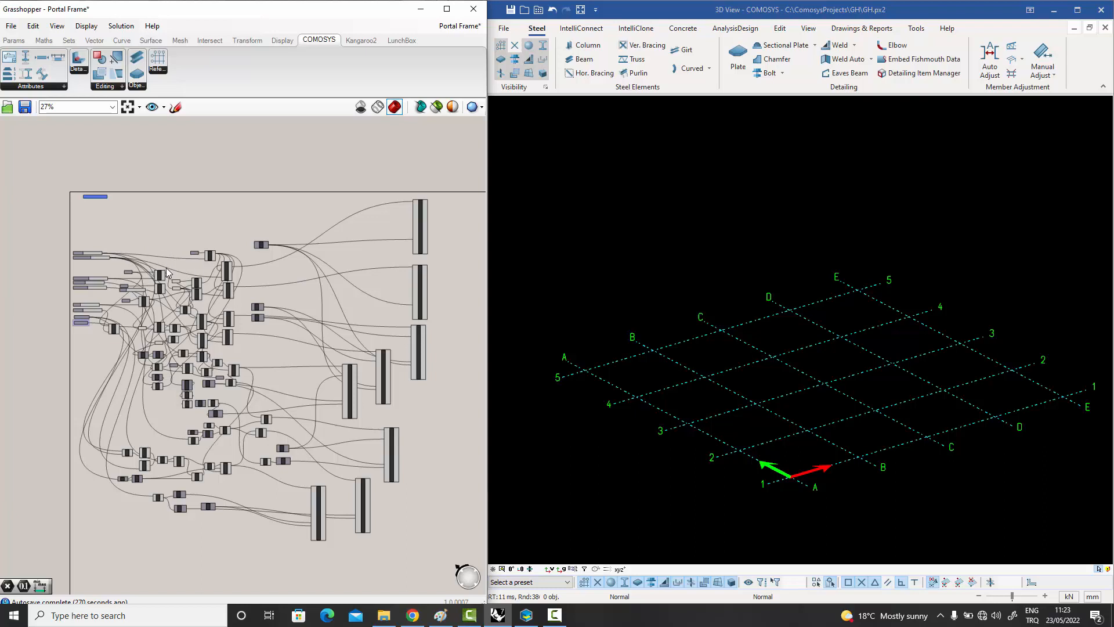
In Grasshopper, examine the Portal Frame definition and its input sliders for column spacing, column count, height, purlins, girts, span and apex level.
scroll(167, 272, up, 3)
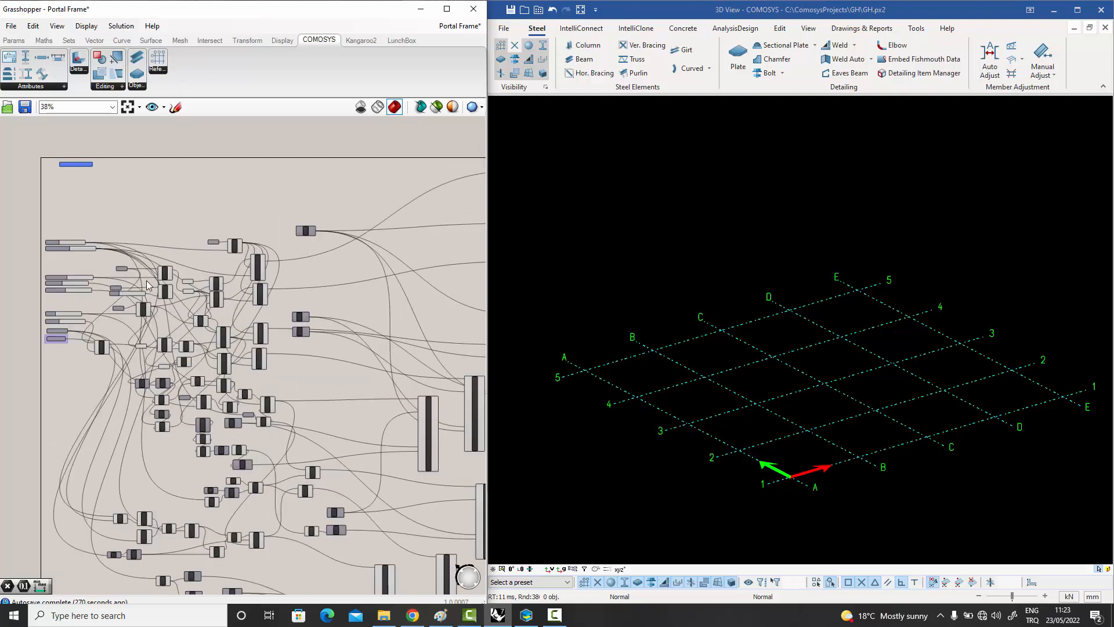
scroll(193, 304, up, 3)
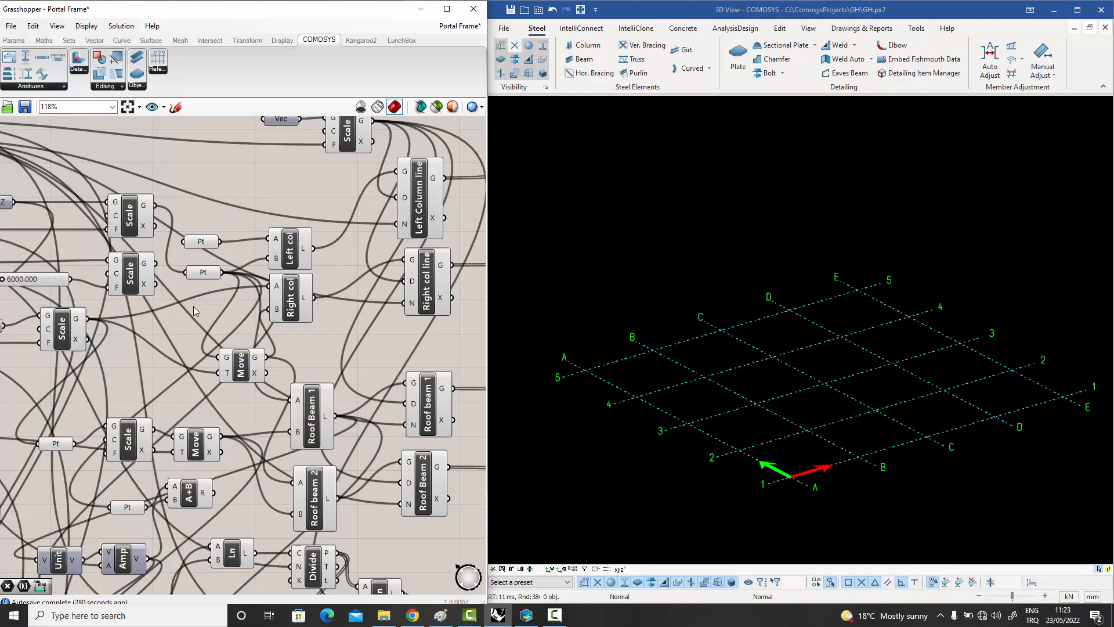
scroll(194, 308, down, 3)
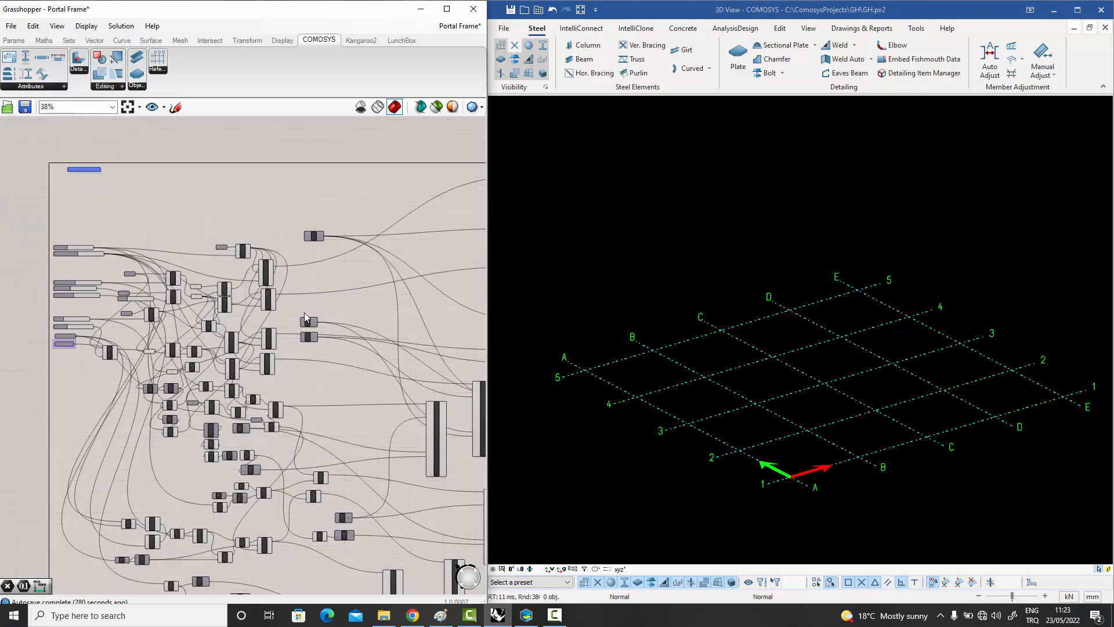
scroll(194, 282, down, 1)
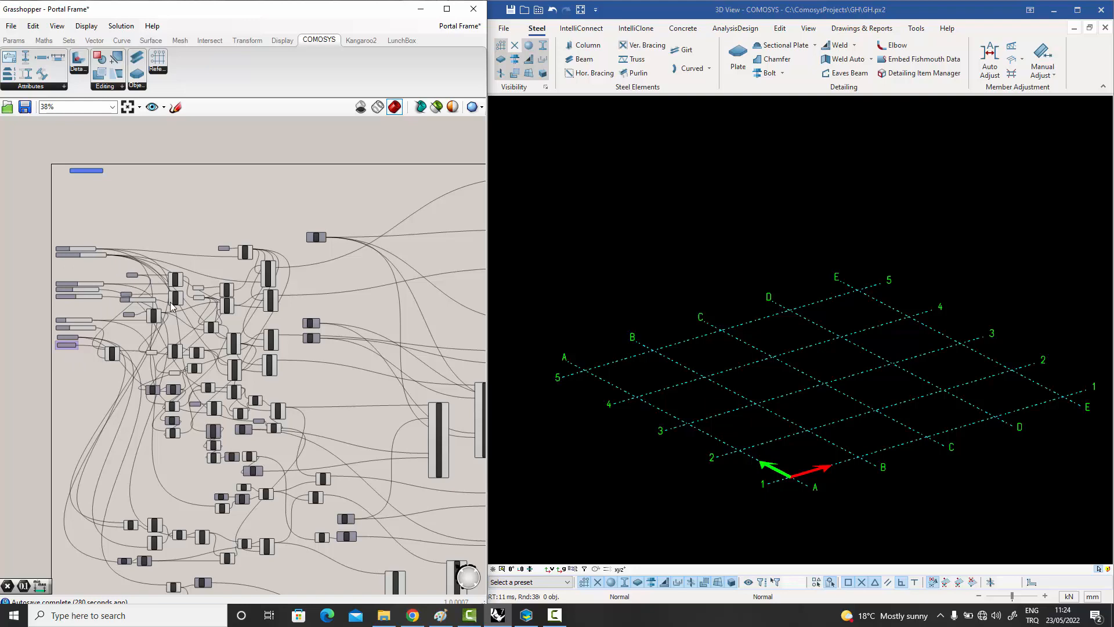
scroll(69, 250, up, 10)
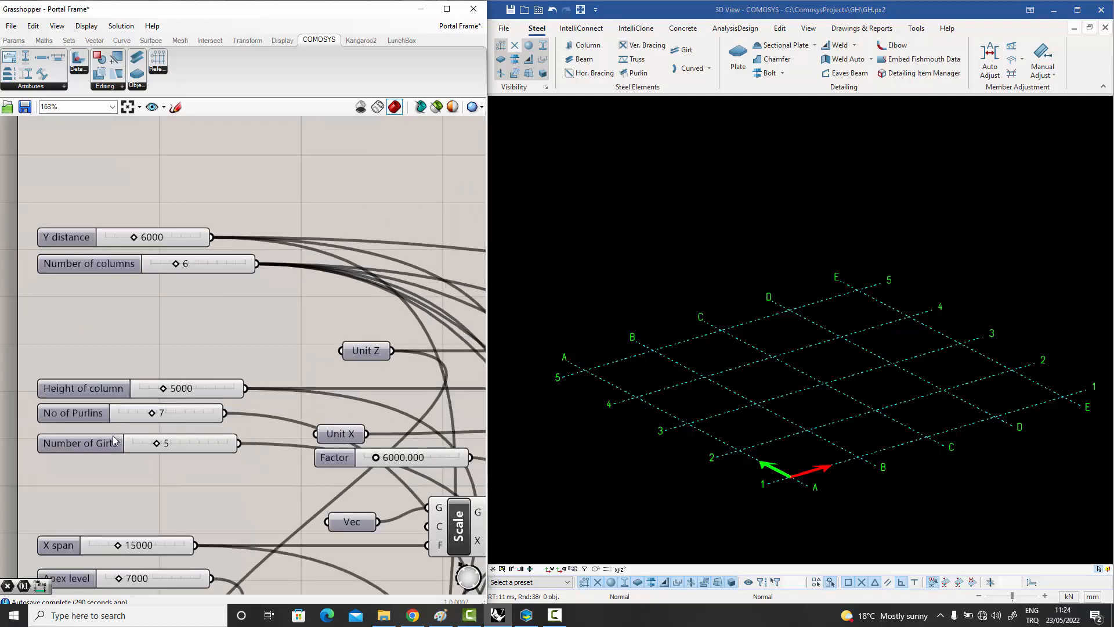
scroll(114, 439, up, 1)
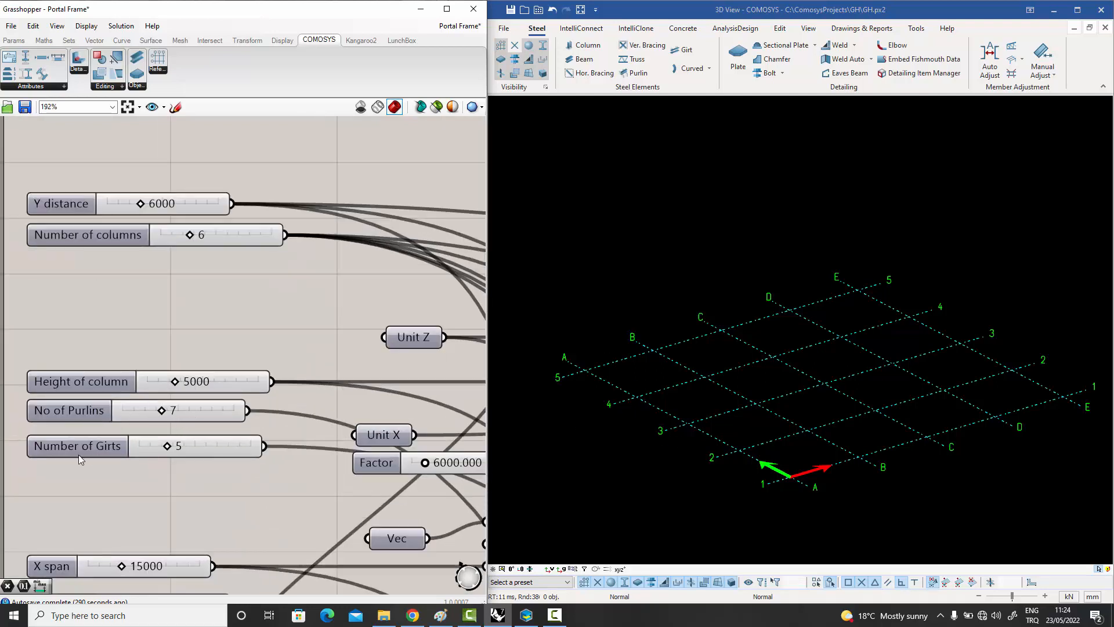
scroll(214, 429, down, 3)
scroll(181, 544, up, 4)
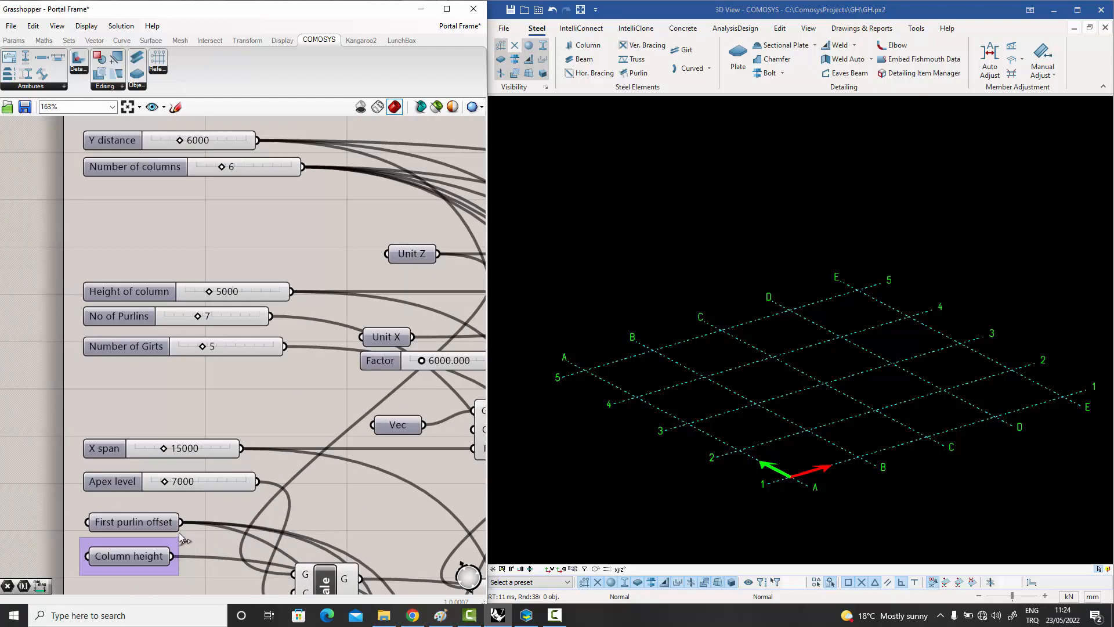
scroll(193, 481, down, 7)
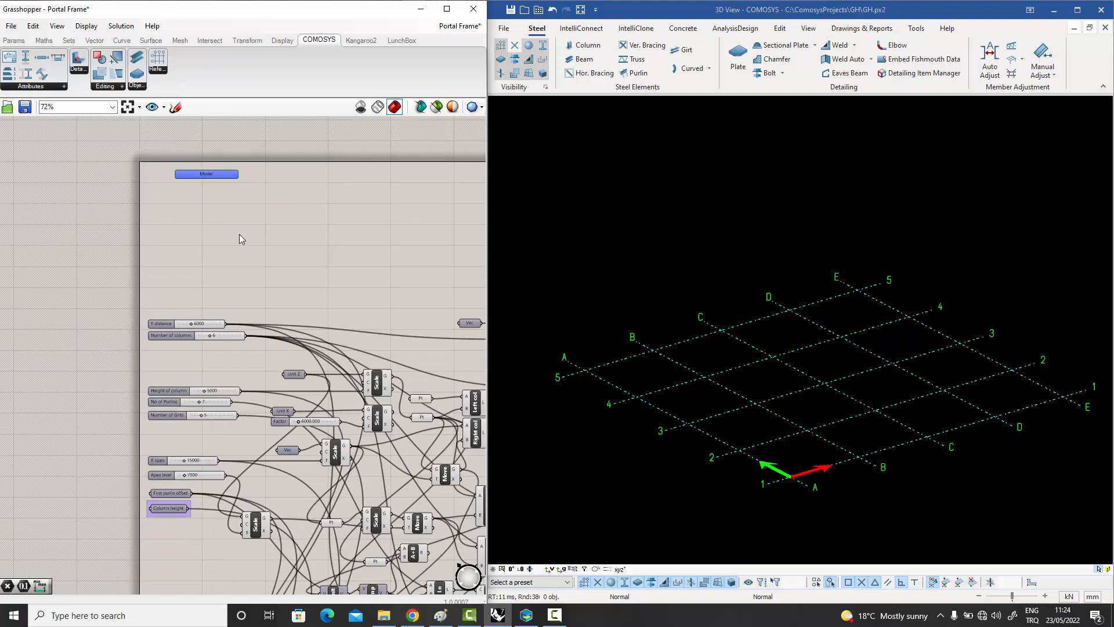
Bake the Portal Frame definition's model into the linked COMOSYS 3D view.
right_click(212, 172)
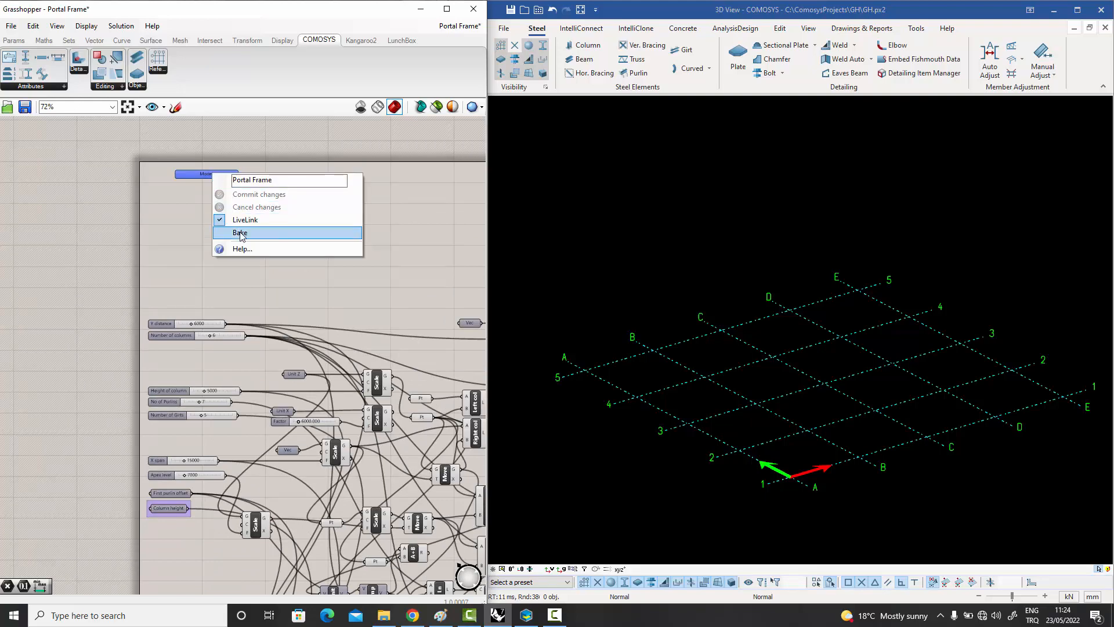
click(240, 233)
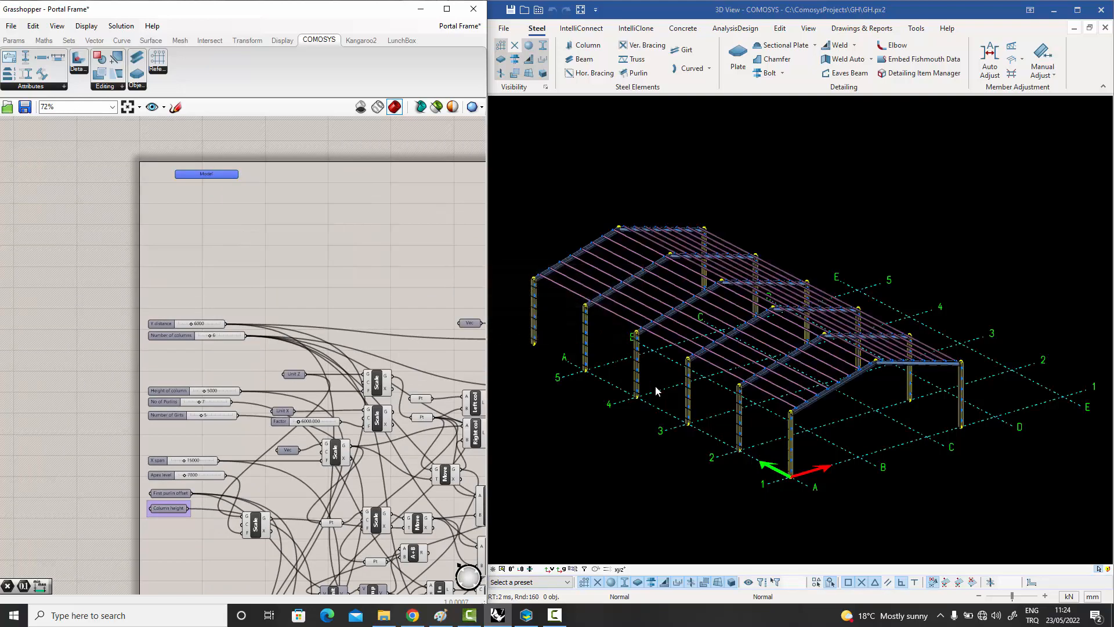
middle_drag(659, 391, 698, 398)
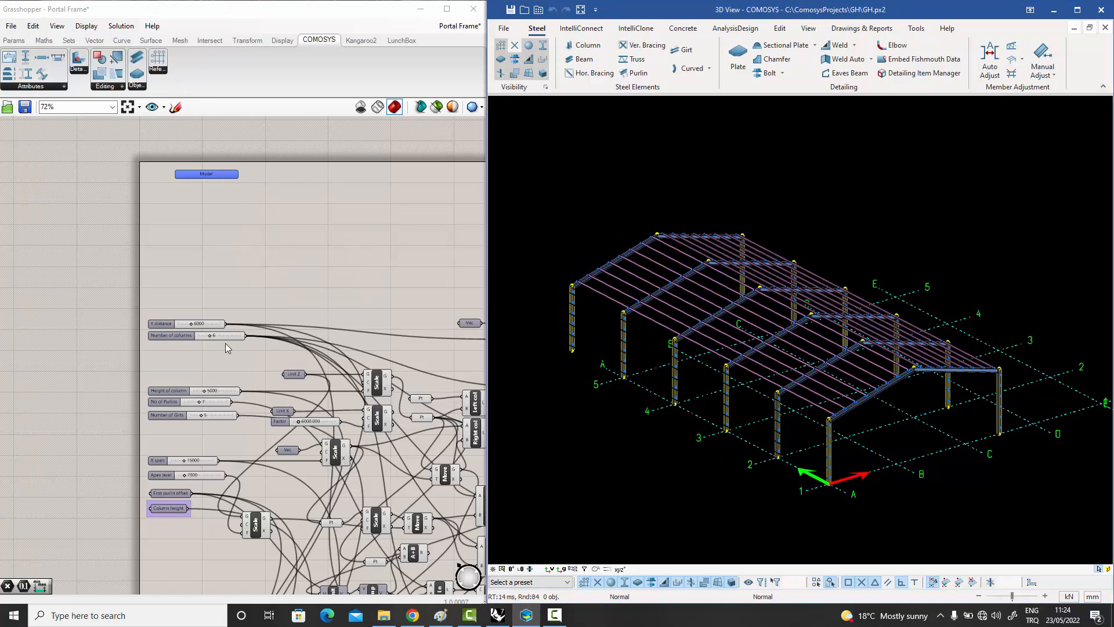
Try the portal frame with Number of columns set to 9, and return the slider to 6.
scroll(200, 331, up, 5)
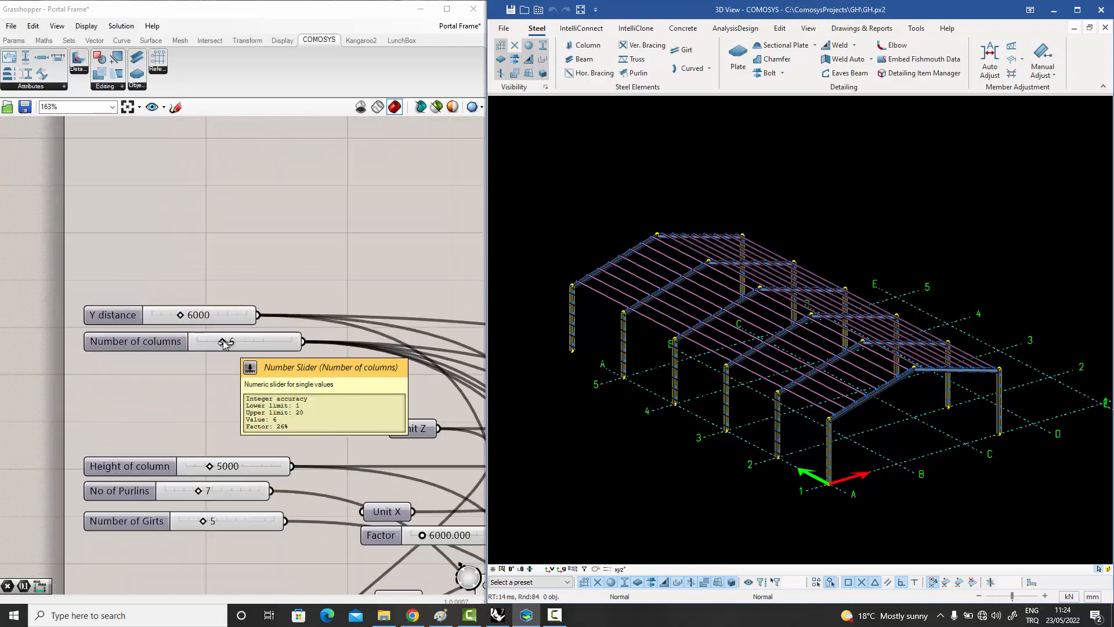
drag(224, 343, 239, 343)
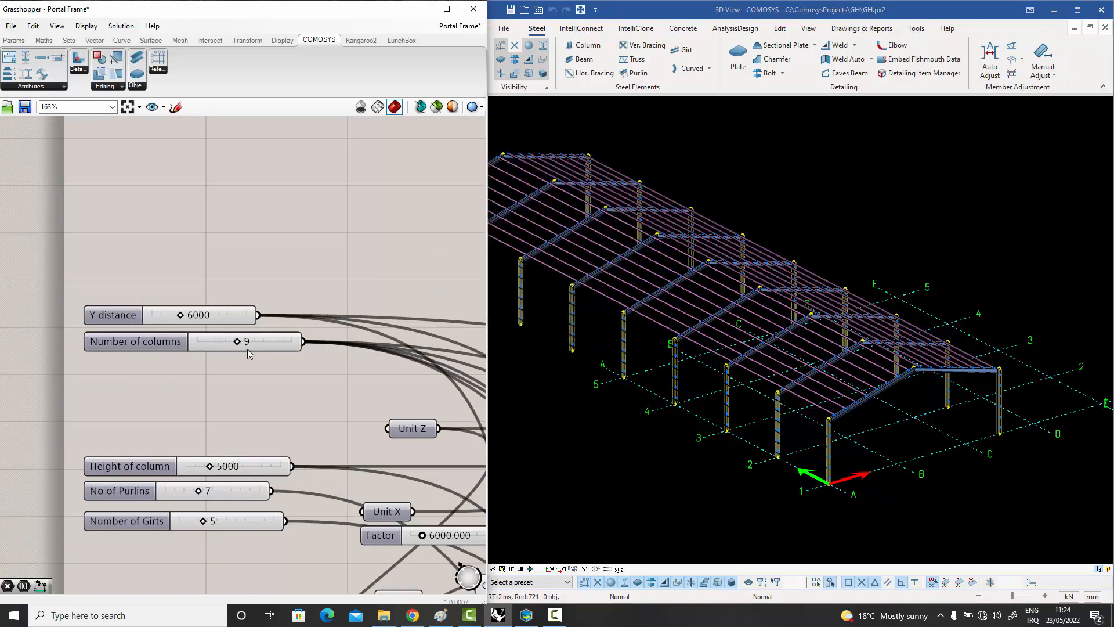
drag(238, 342, 223, 342)
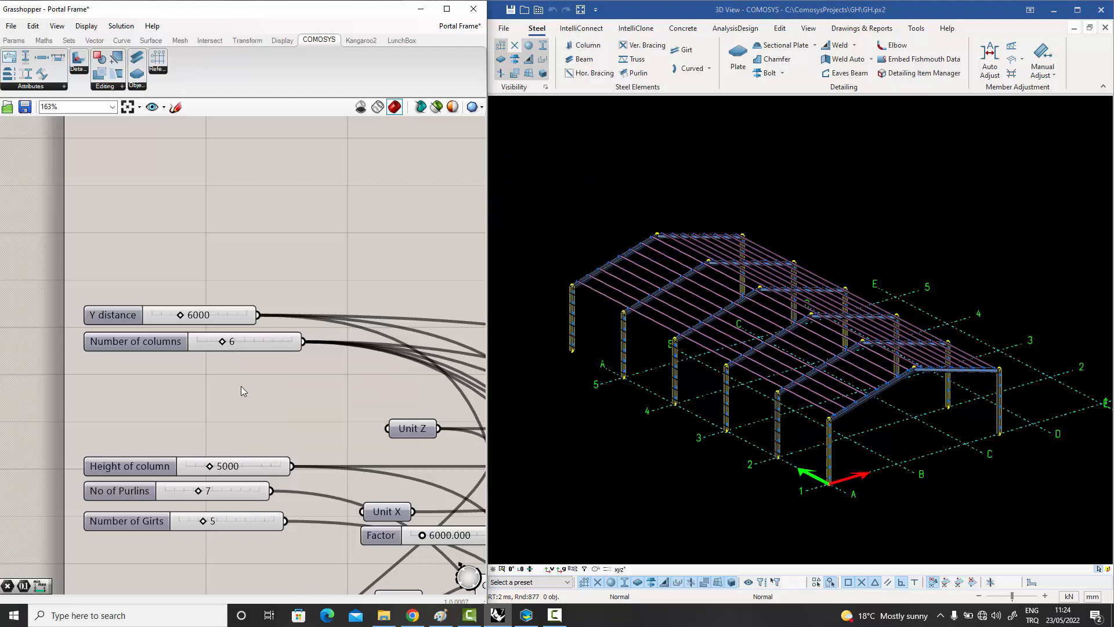
scroll(243, 396, down, 2)
scroll(243, 400, up, 2)
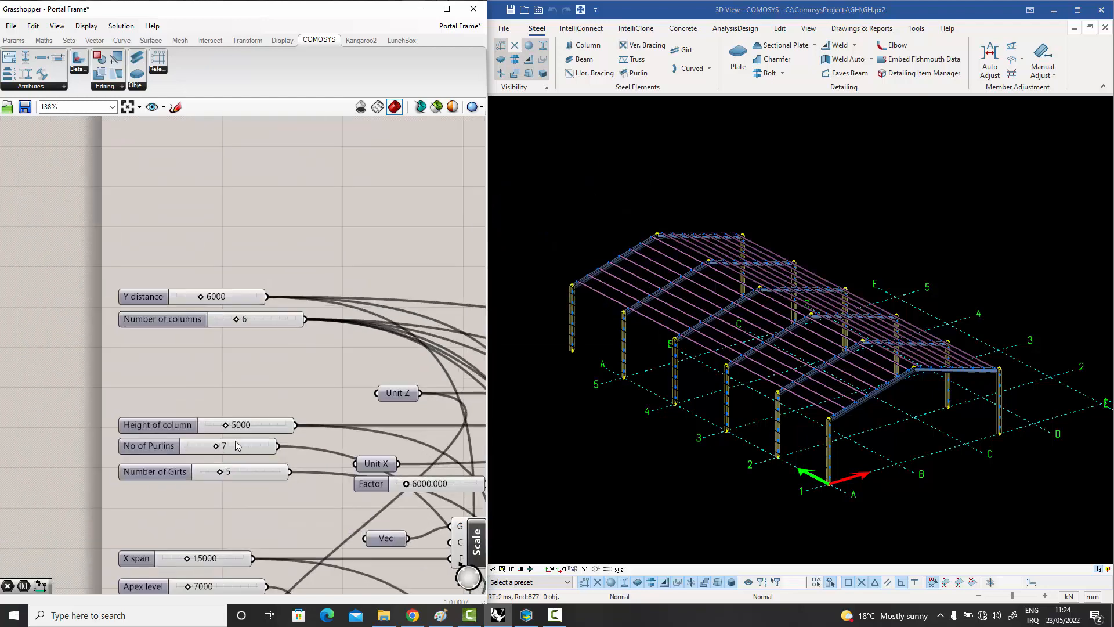
click(246, 429)
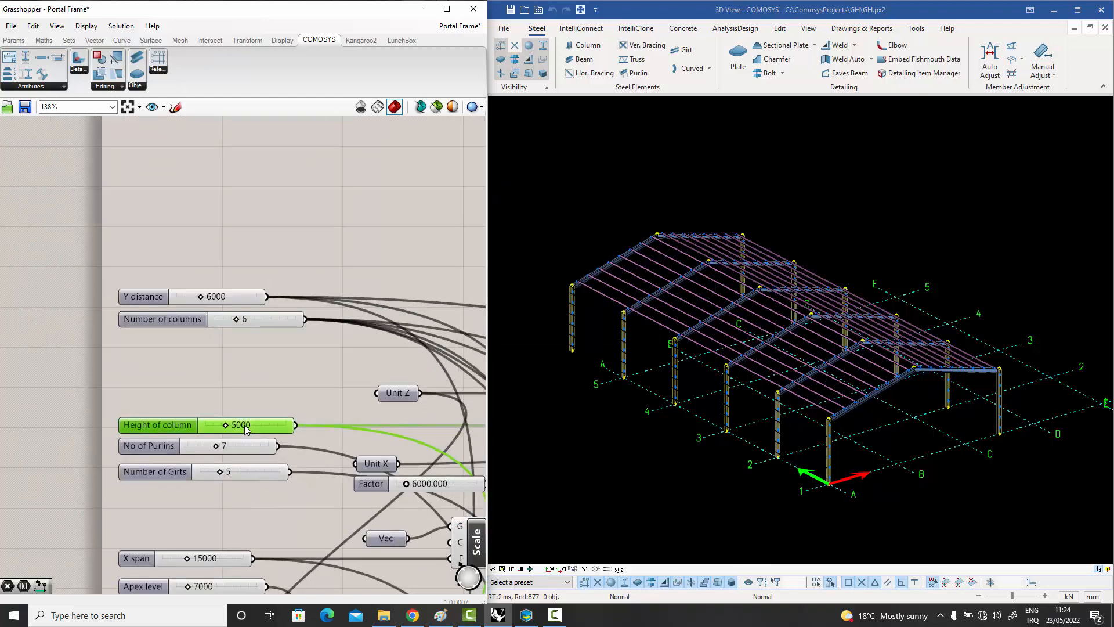
right_click(246, 430)
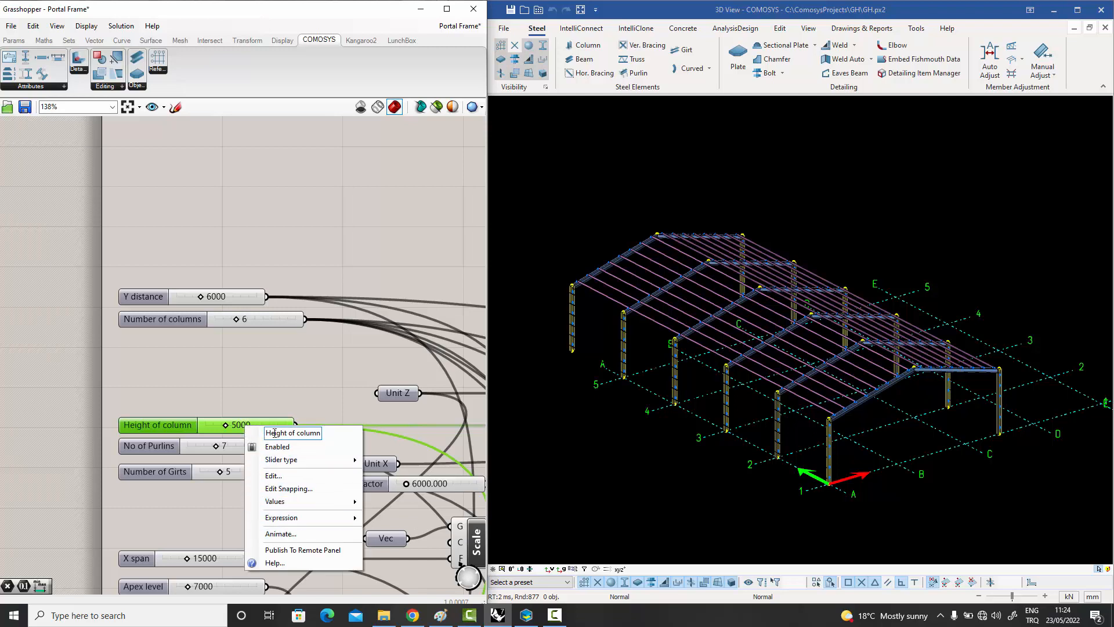
click(269, 409)
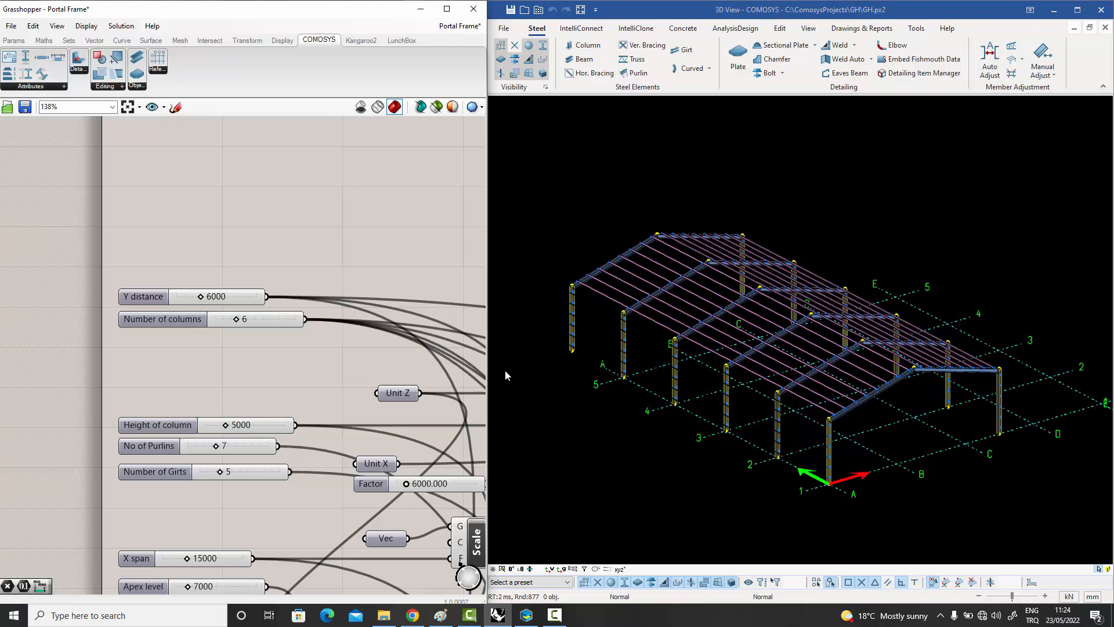
Open the recent Grasshopper file space truss 1.gh.
scroll(348, 373, down, 2)
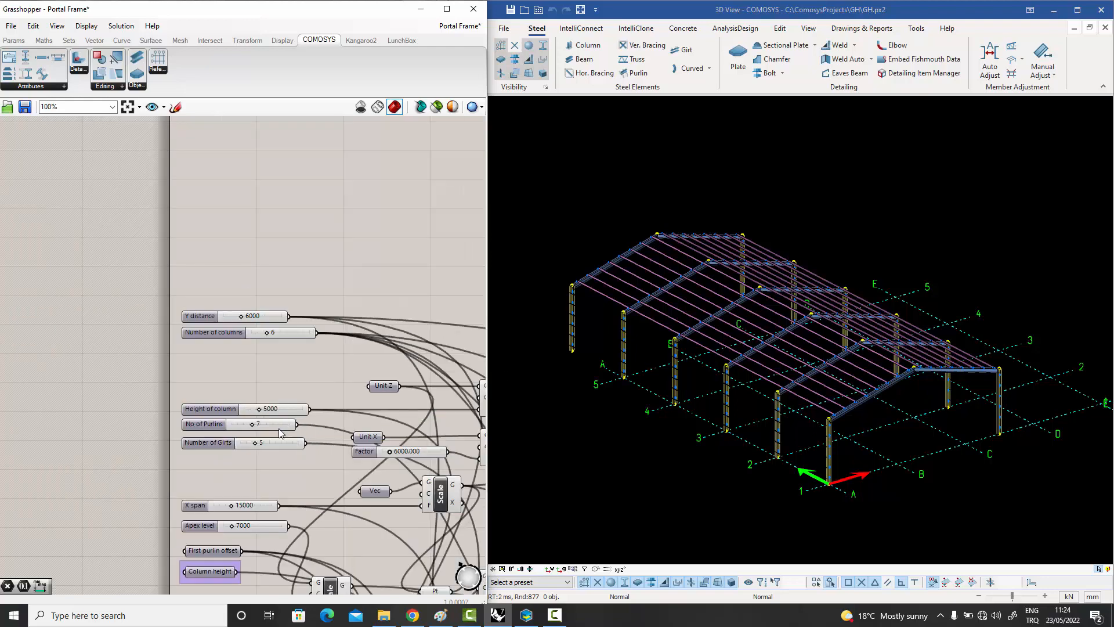
scroll(280, 414, down, 2)
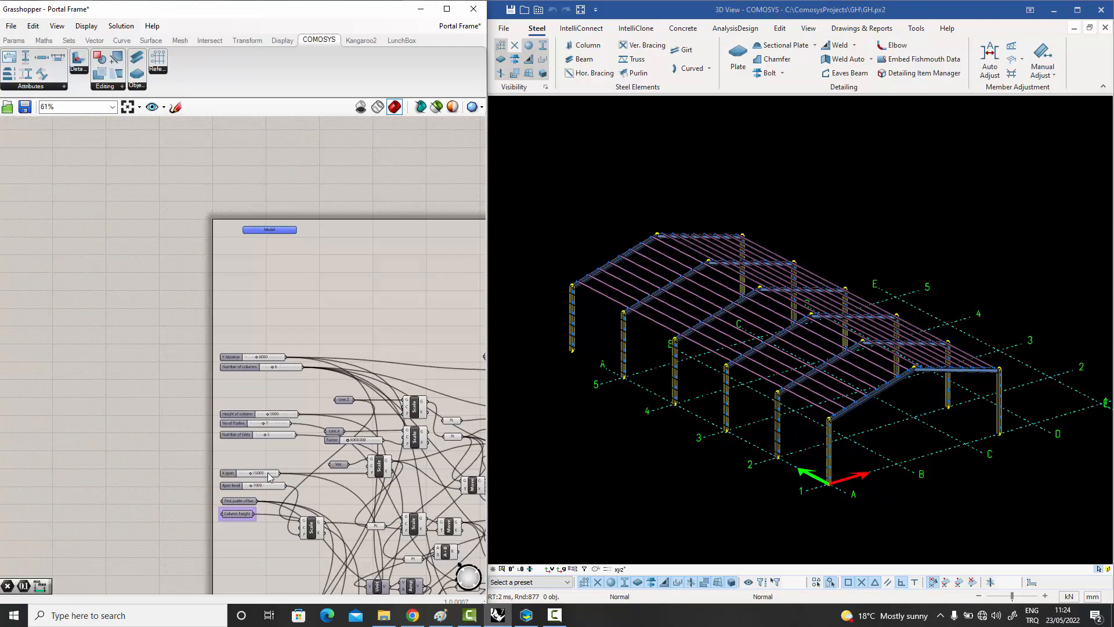
scroll(278, 415, down, 5)
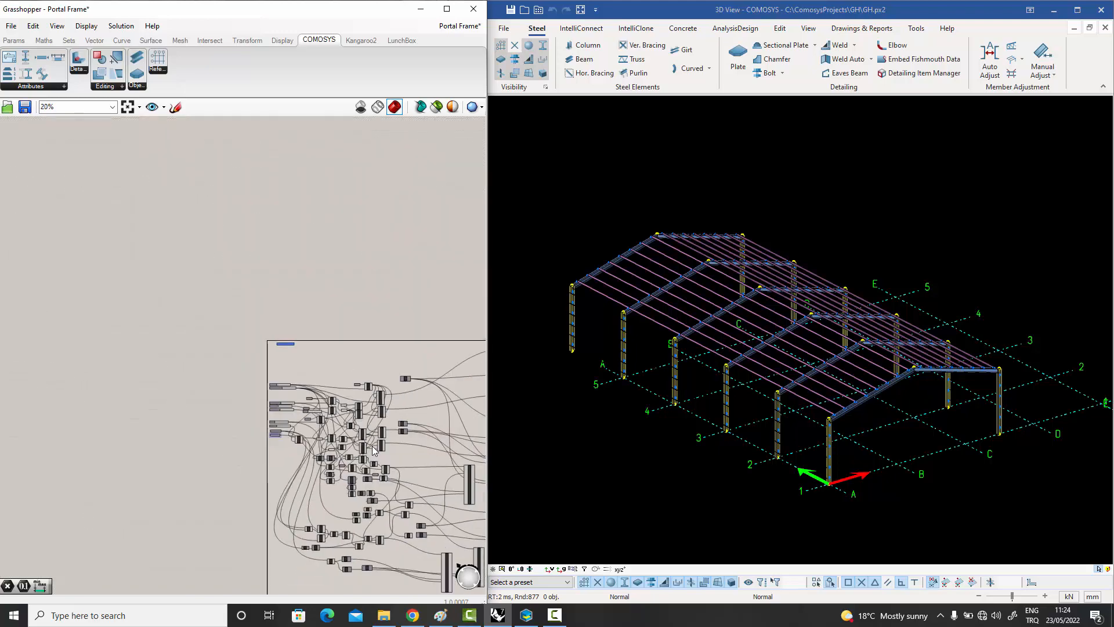
scroll(375, 448, up, 2)
scroll(375, 448, up, 1)
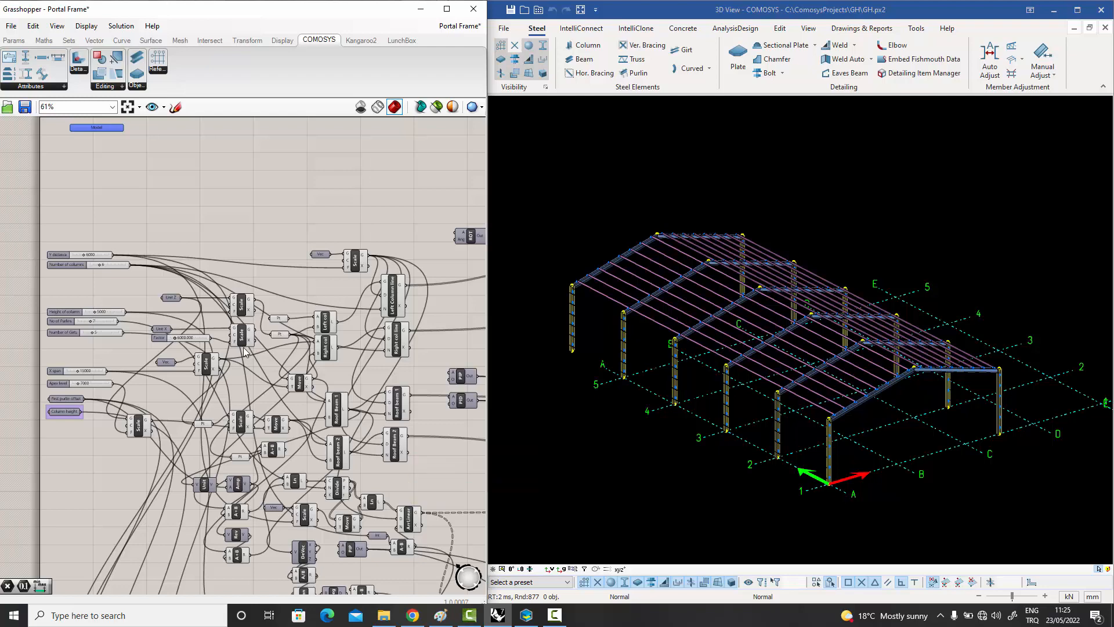
click(14, 28)
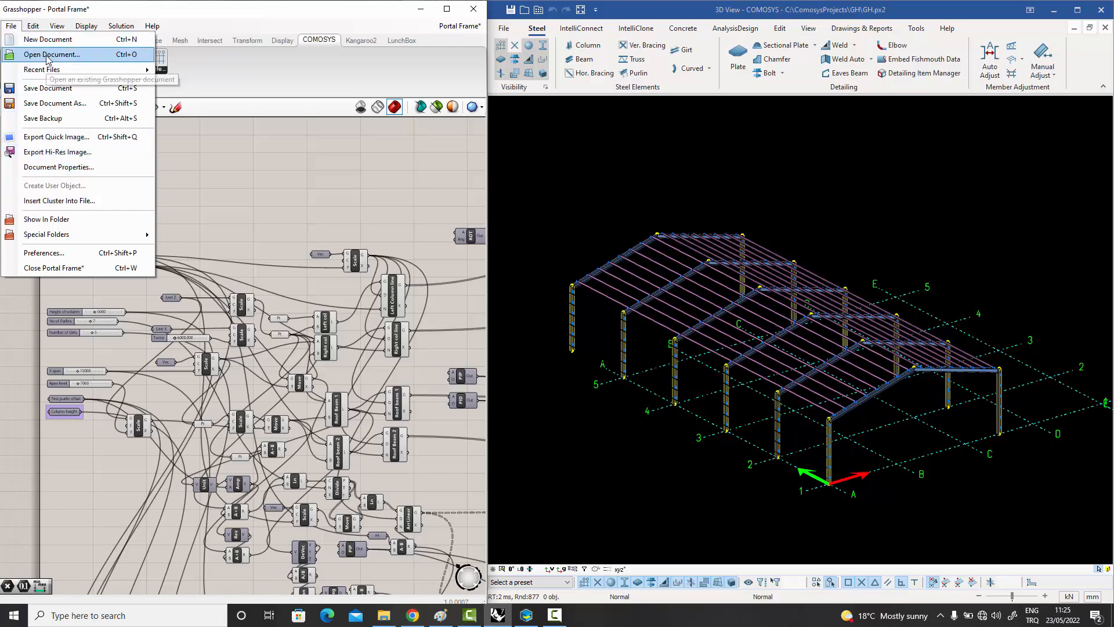
mouse_move(46, 70)
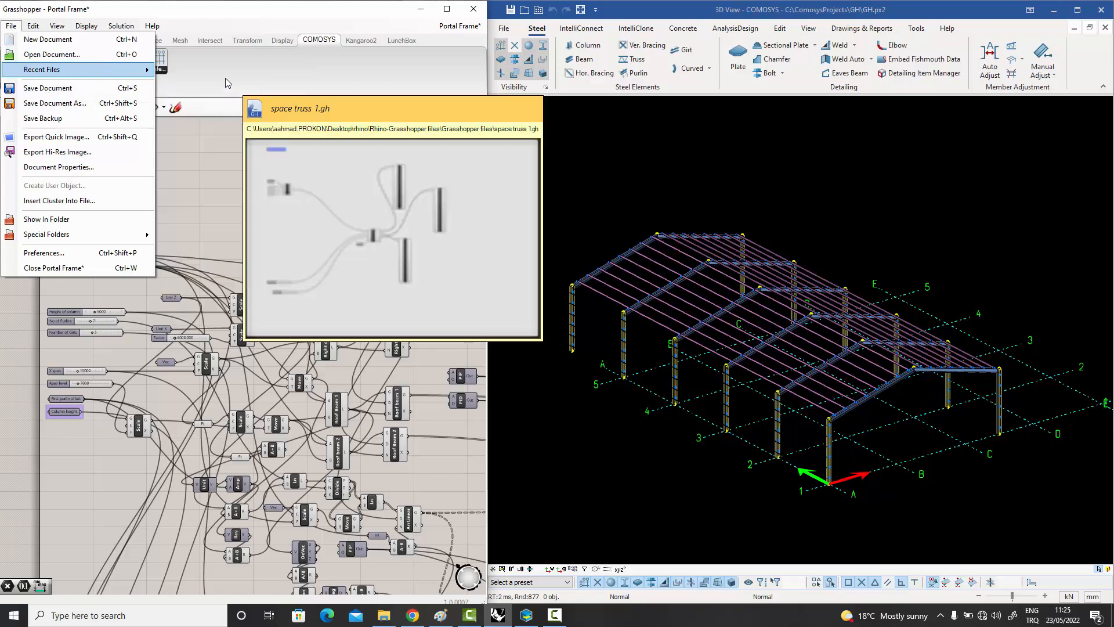
click(225, 78)
scroll(267, 256, down, 2)
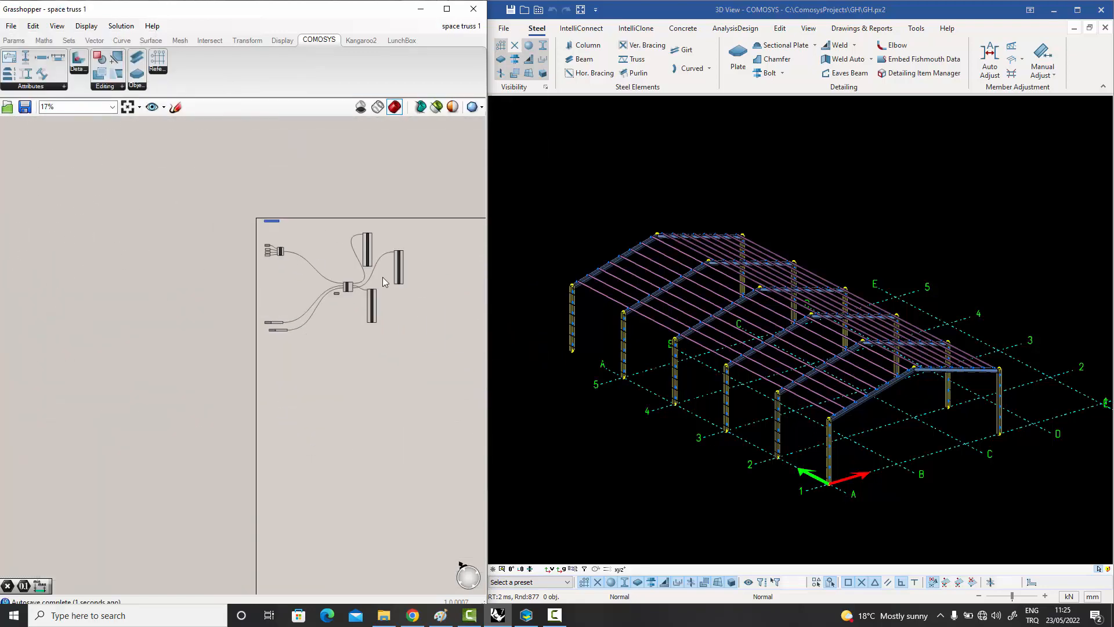
scroll(382, 281, up, 2)
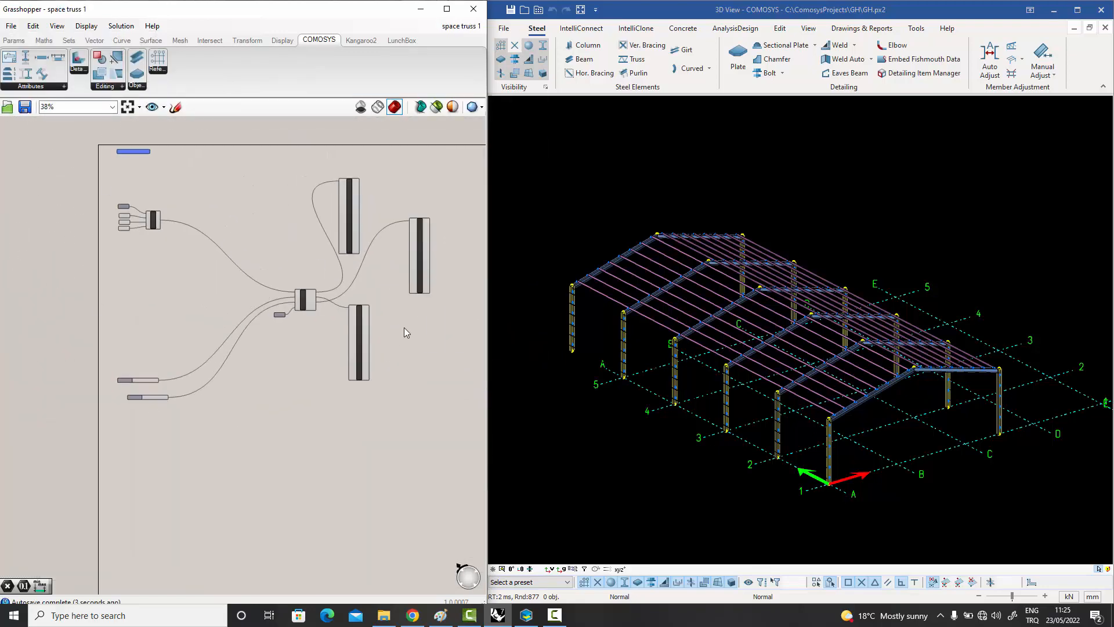
In COMOSYS, select the entire portal frame and delete all its objects, leaving the grid.
click(1031, 509)
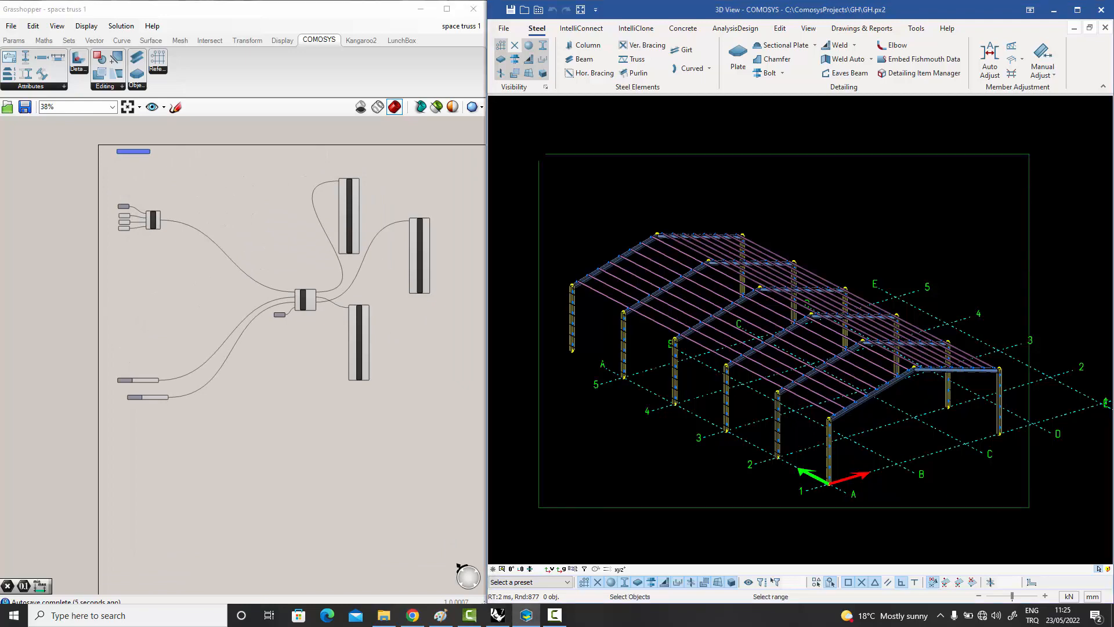
click(539, 155)
key(Delete)
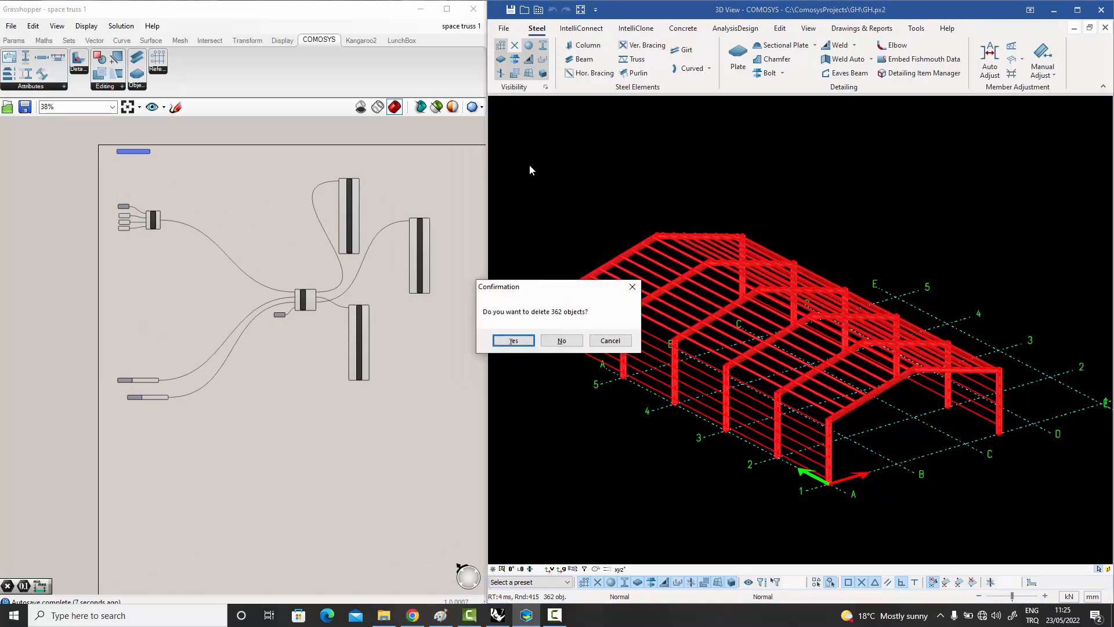
click(515, 340)
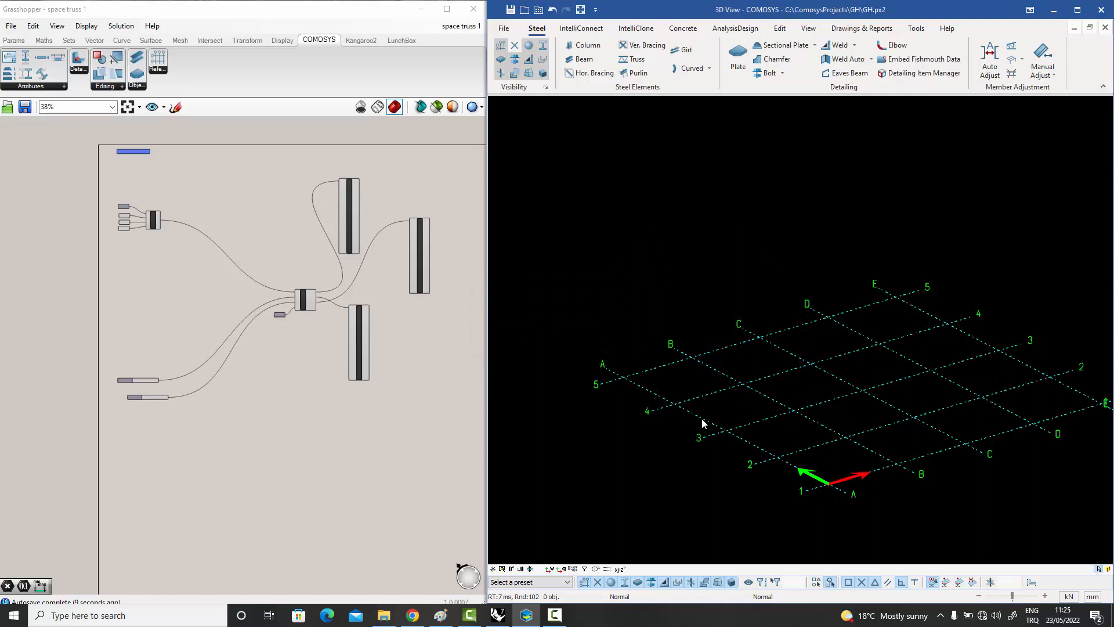
middle_drag(709, 427, 667, 406)
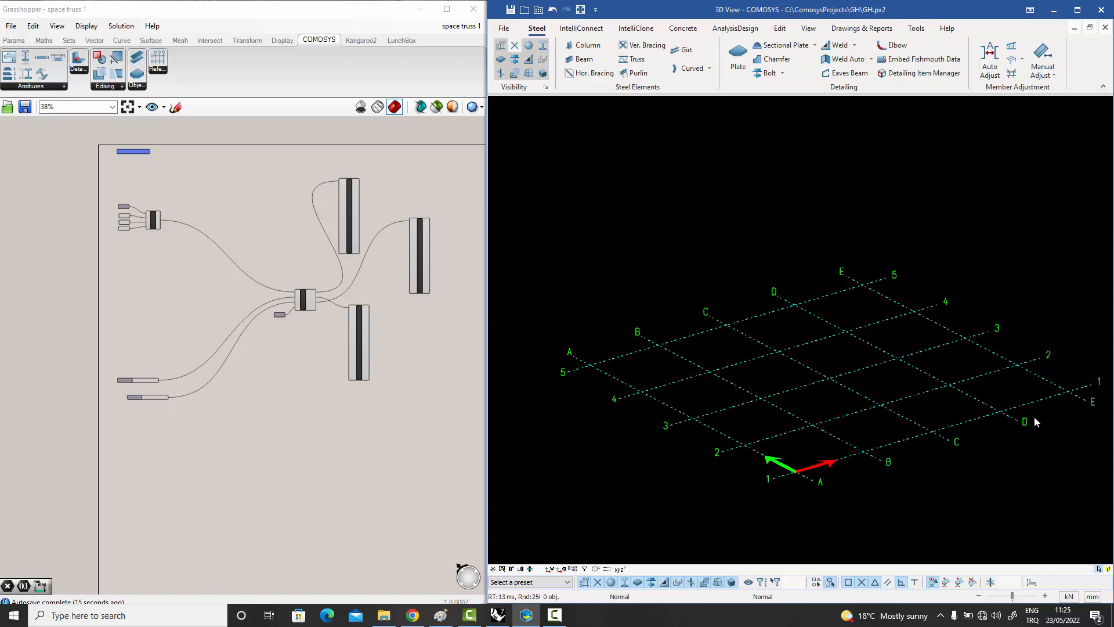
Bake the space truss definition's model from Grasshopper into the linked COMOSYS 3D view.
scroll(125, 209, up, 8)
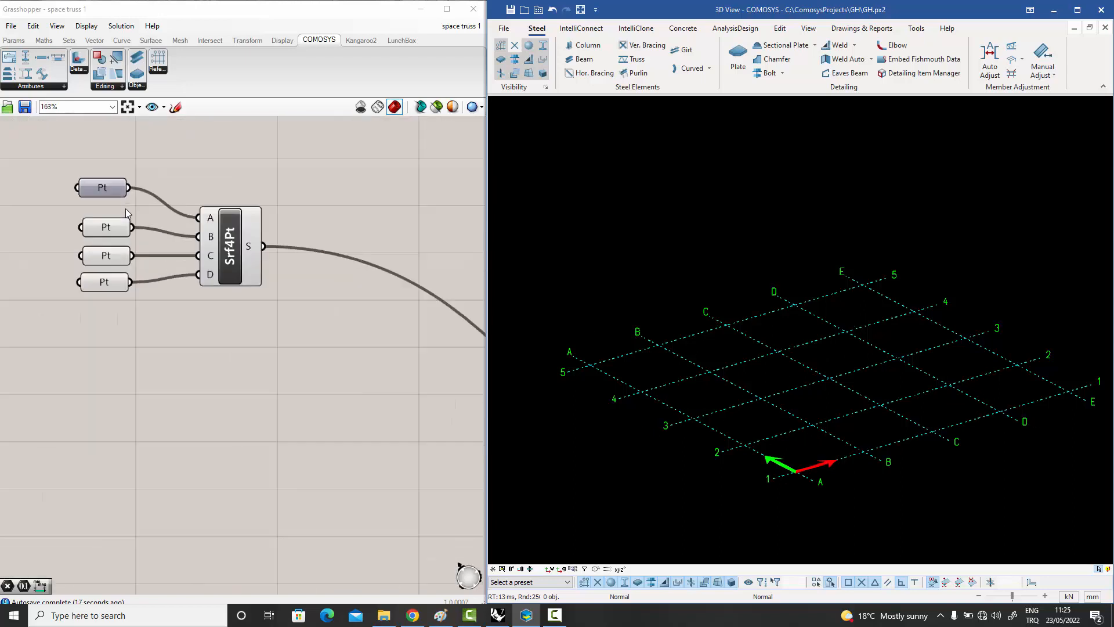
scroll(248, 236, down, 5)
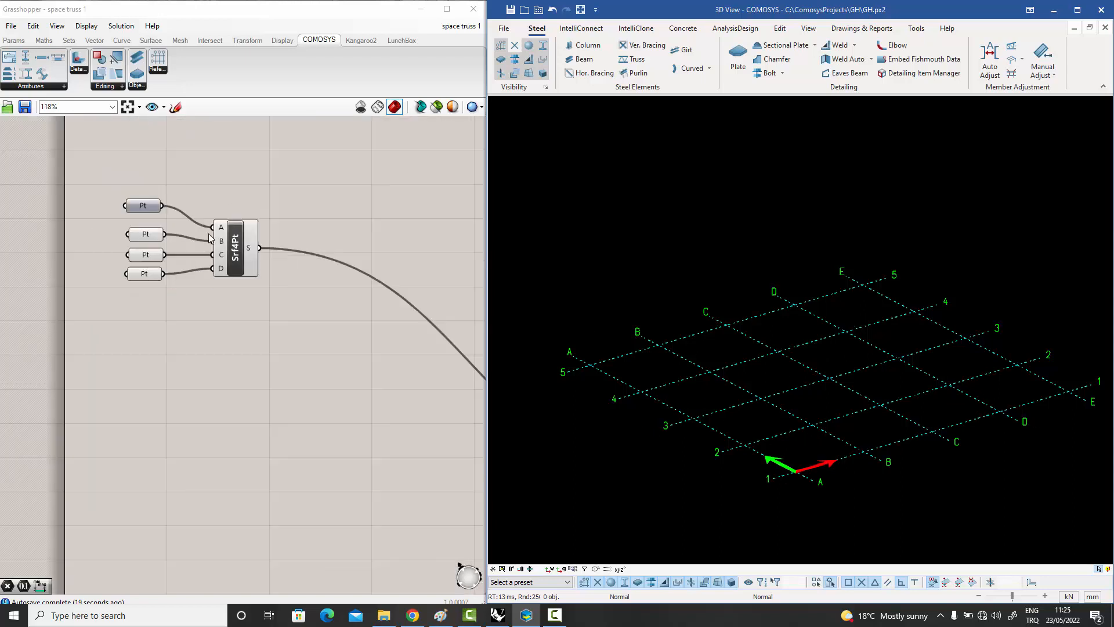
scroll(234, 246, down, 5)
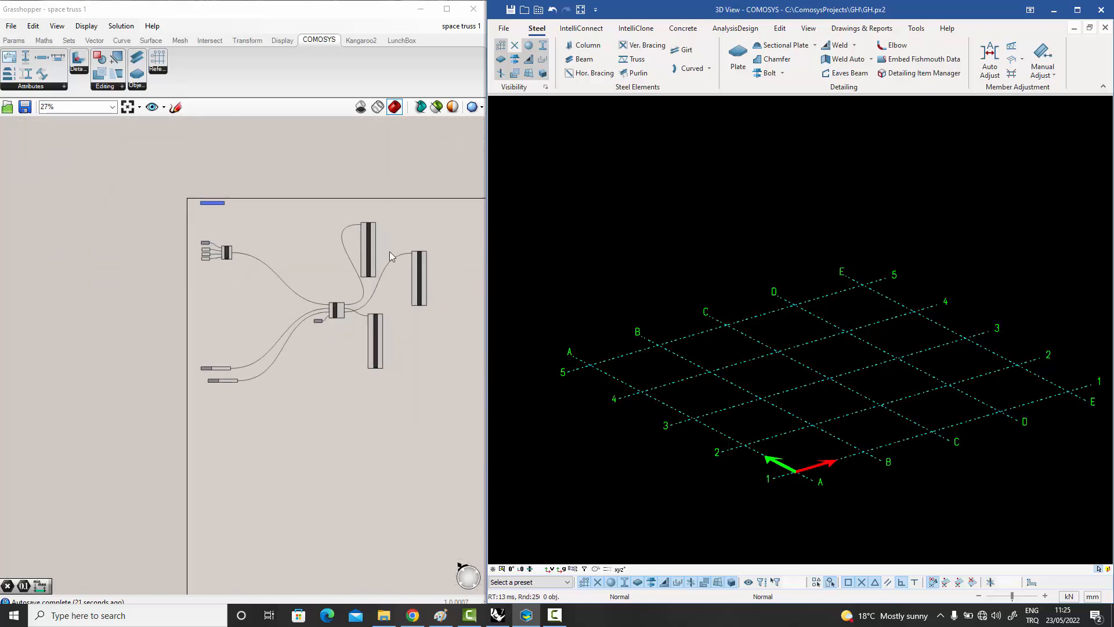
scroll(243, 225, up, 6)
right_click(177, 175)
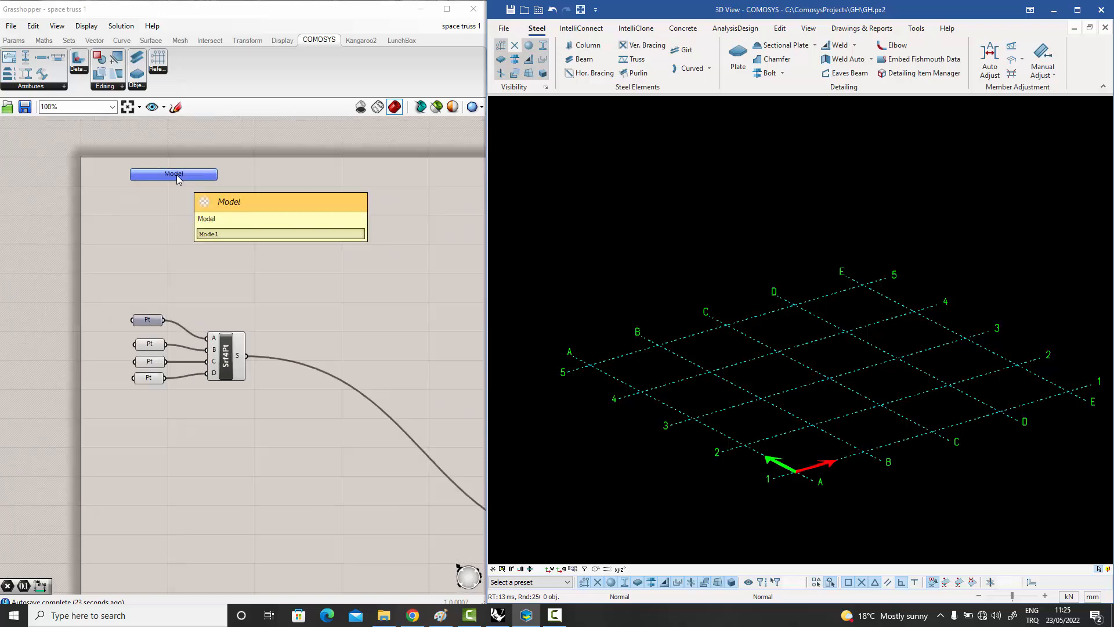
click(206, 235)
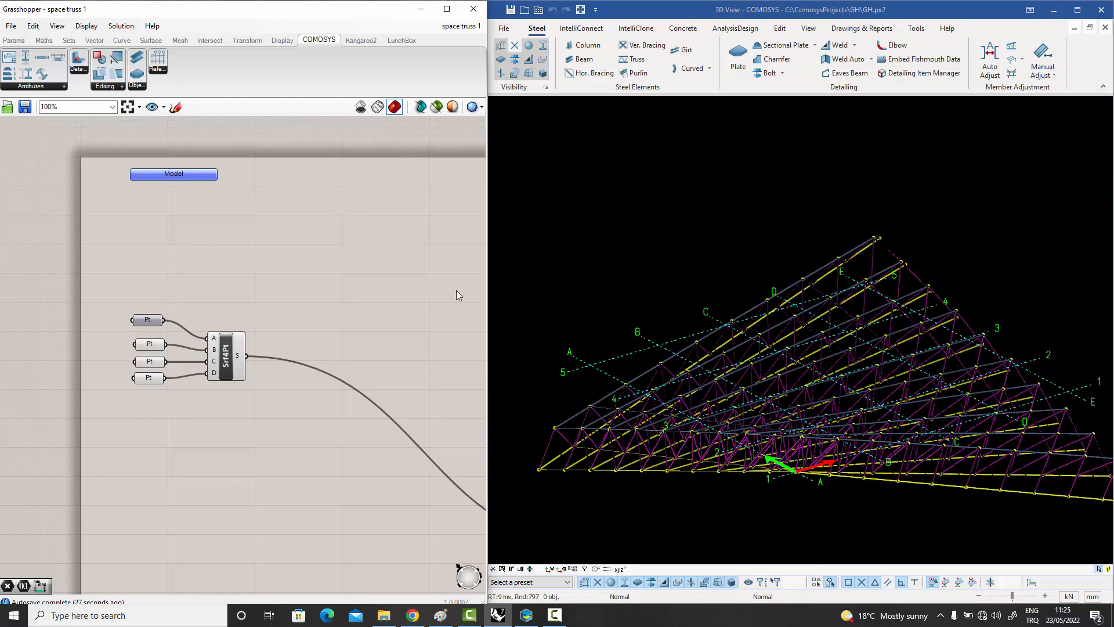
Examine the generated space truss in the 3D view from several angles, including its chord and diagonal member joints up close.
scroll(625, 295, down, 3)
middle_drag(625, 296, 648, 307)
scroll(647, 308, up, 3)
scroll(649, 311, up, 3)
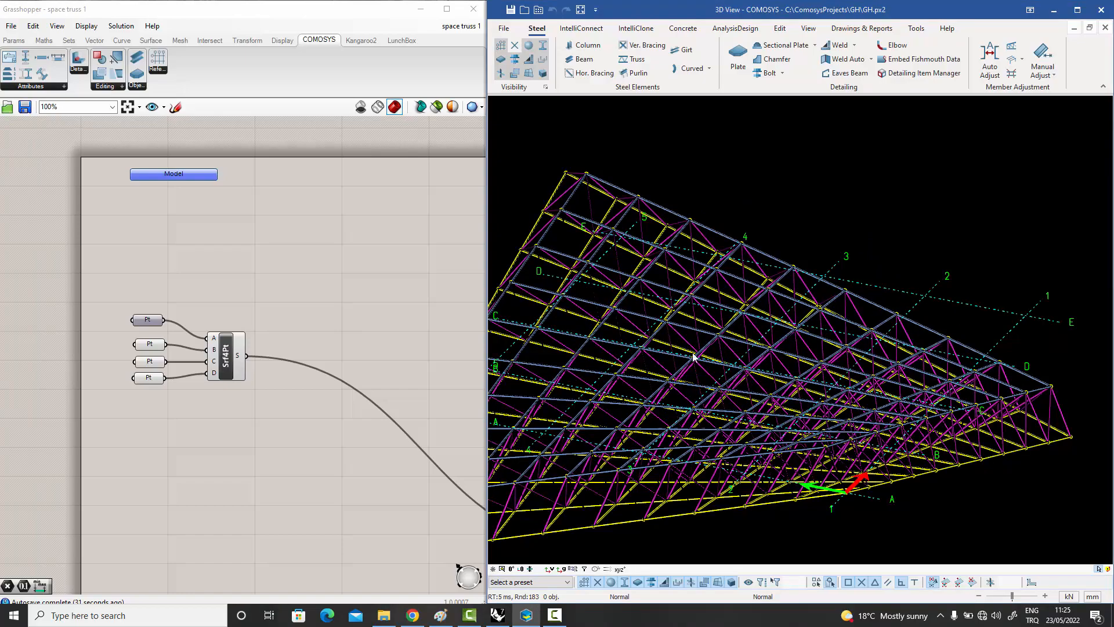
middle_drag(700, 357, 773, 297)
scroll(795, 341, up, 1)
middle_drag(795, 357, 848, 304)
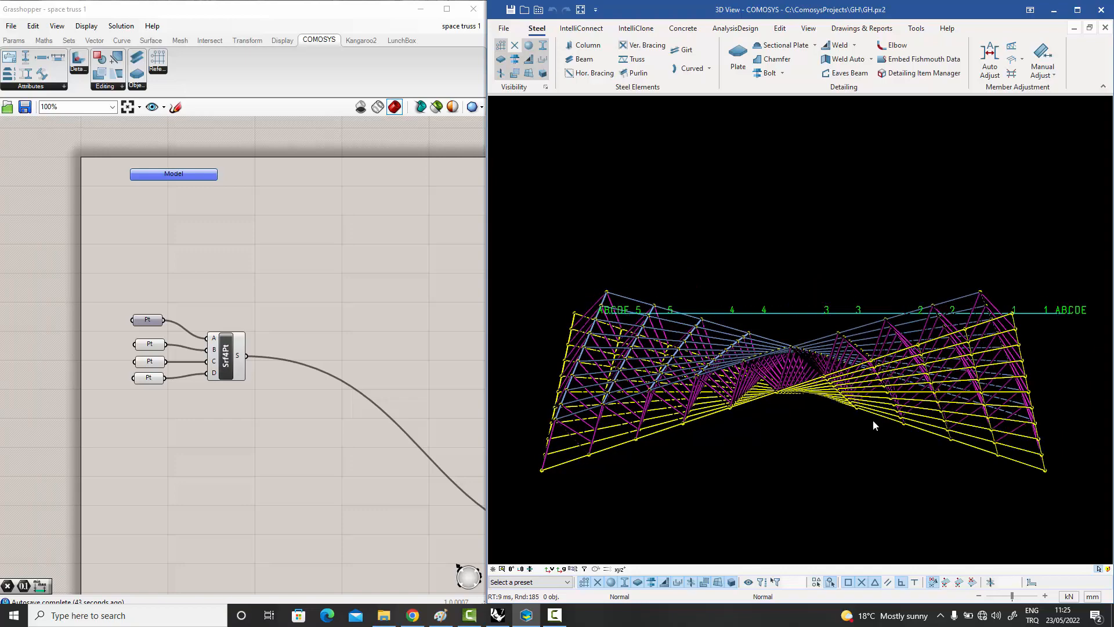
middle_drag(873, 420, 799, 349)
scroll(738, 182, up, 10)
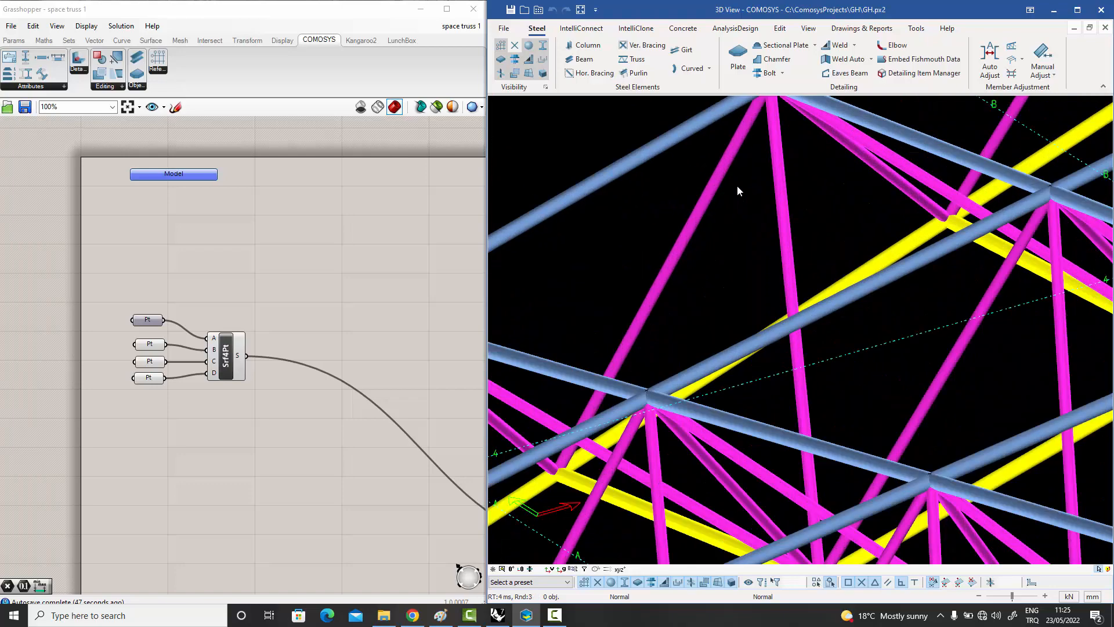
scroll(738, 183, up, 5)
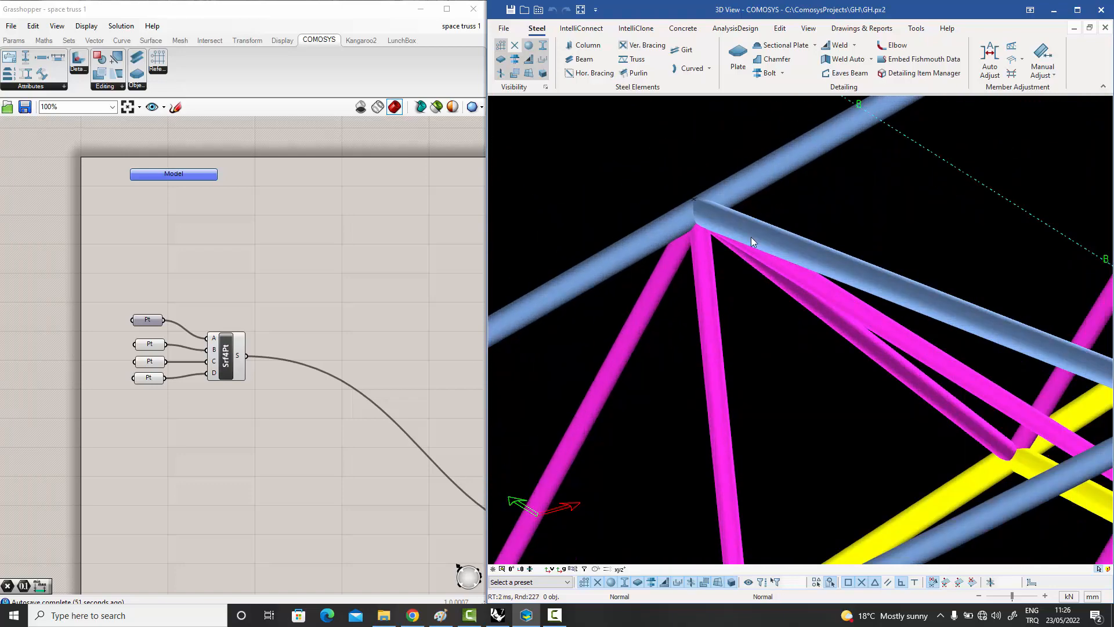
scroll(750, 238, down, 3)
scroll(750, 239, down, 5)
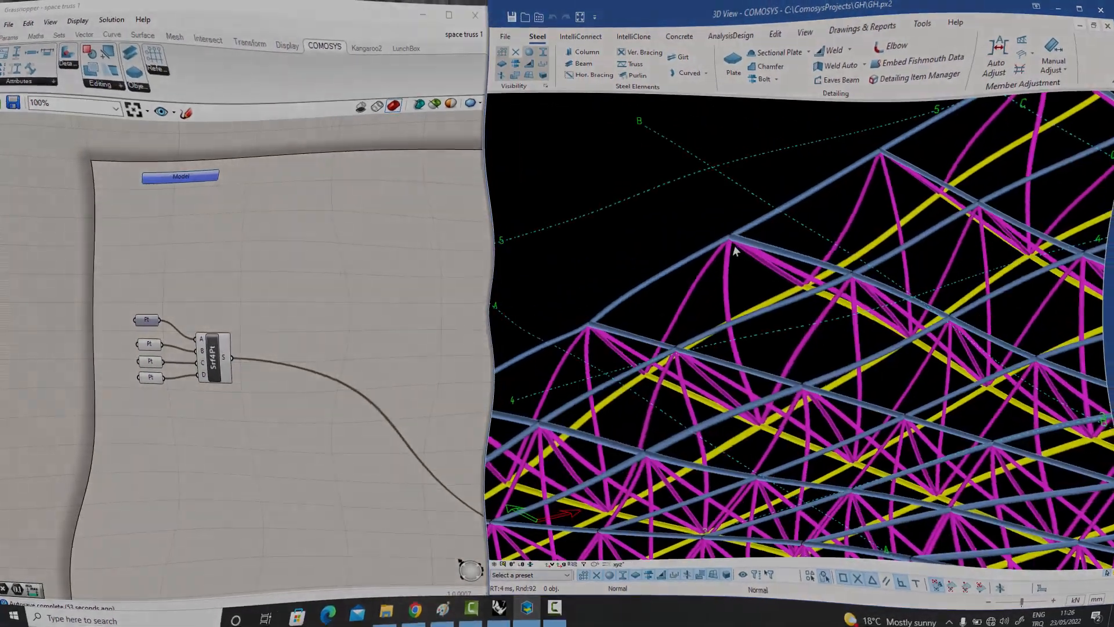
scroll(738, 278, down, 3)
middle_drag(741, 308, 584, 312)
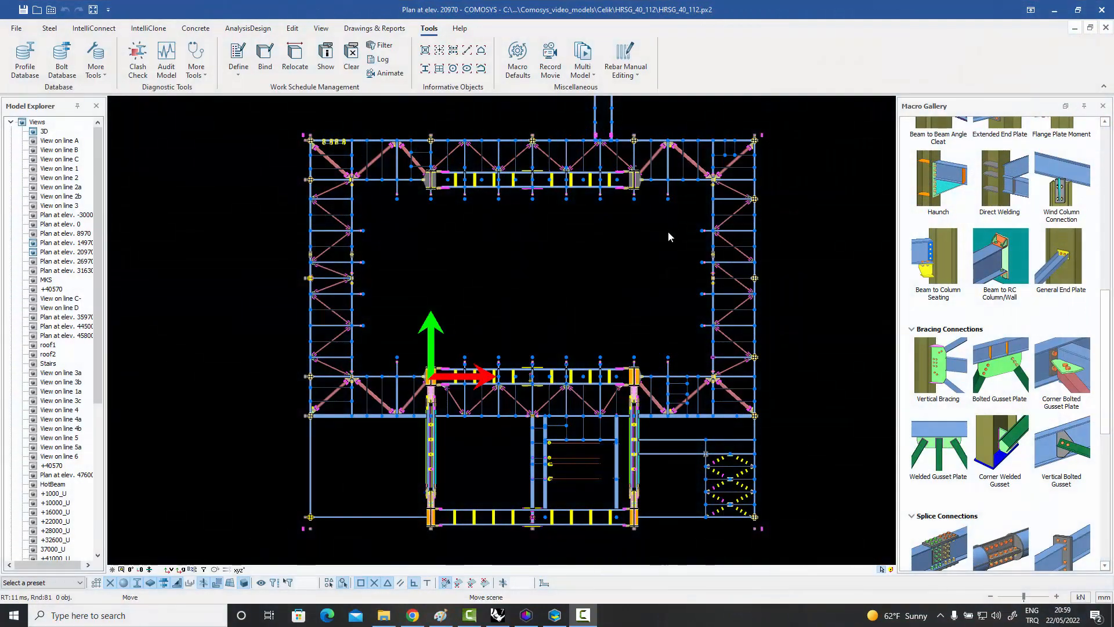
In the Plan at elev. 20970 view, select the gusset connection objects where the two diagonal braces meet the inner beam.
middle_drag(669, 237, 681, 237)
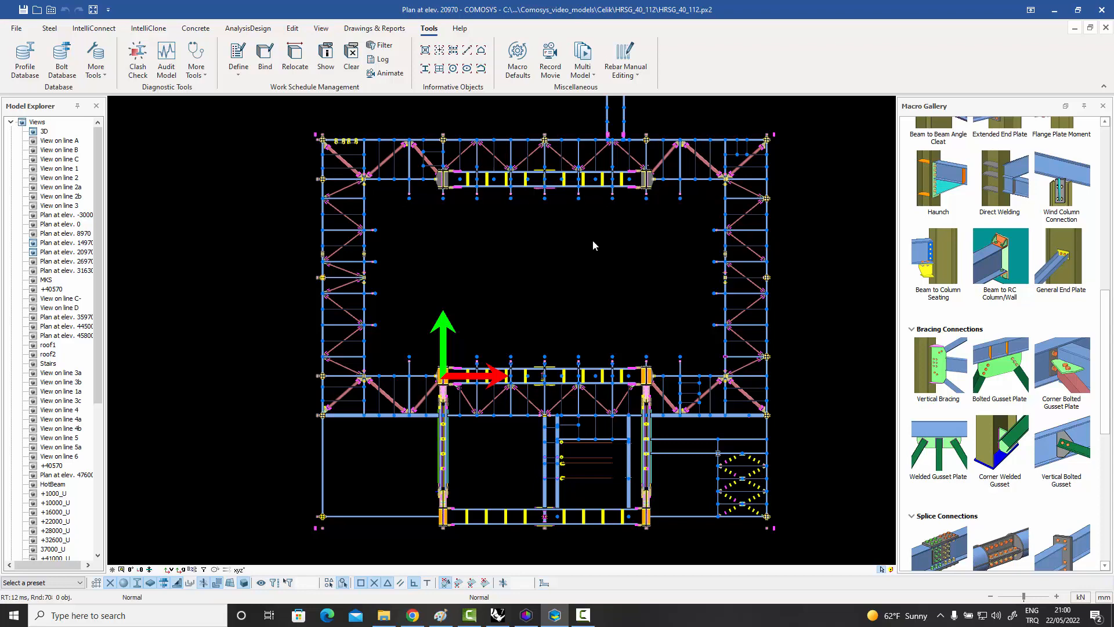
middle_drag(593, 239, 608, 229)
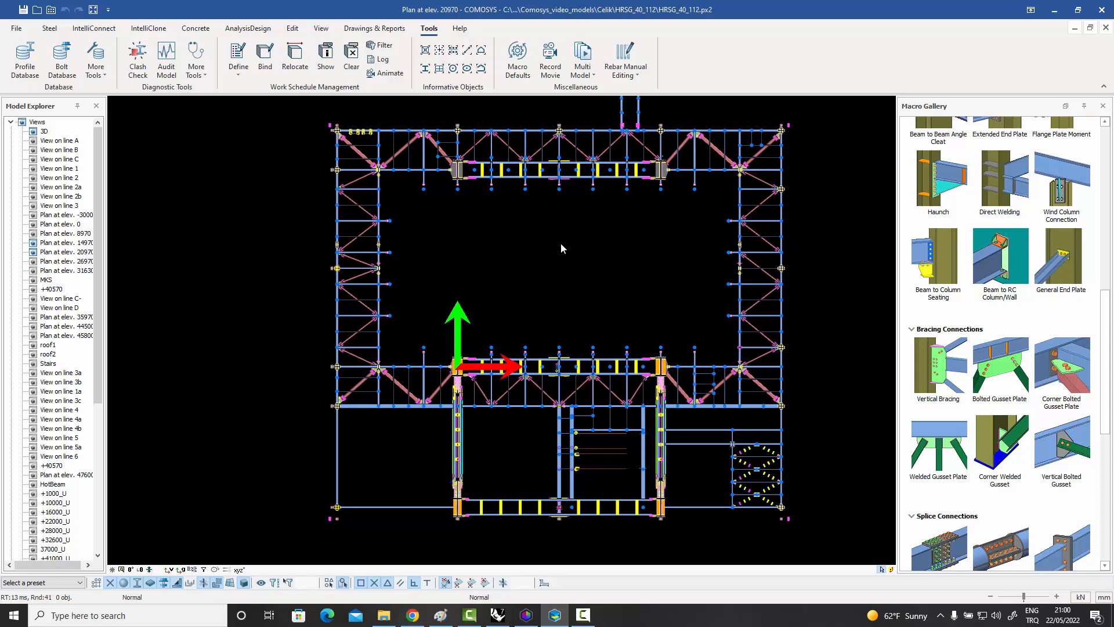
middle_drag(557, 248, 556, 256)
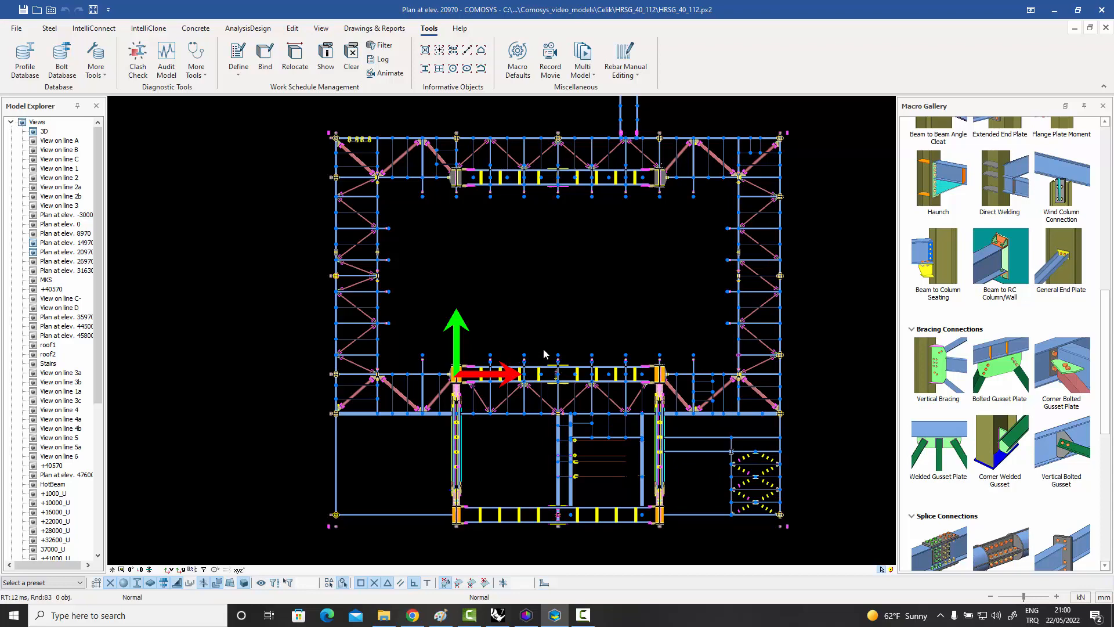
scroll(398, 318, up, 7)
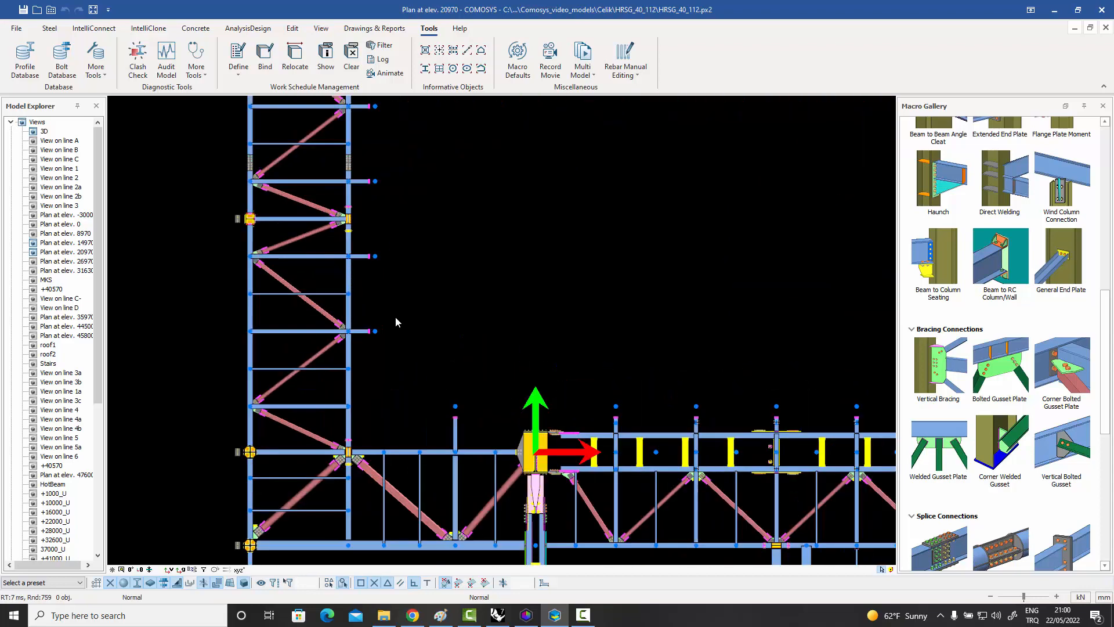
middle_drag(396, 317, 582, 269)
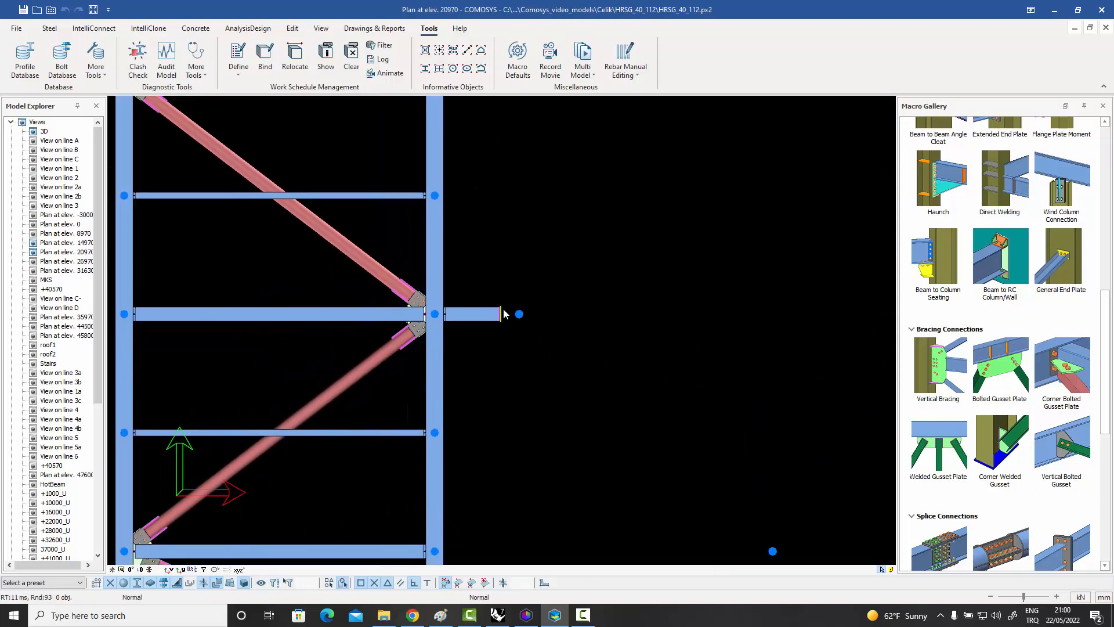
scroll(569, 264, up, 2)
scroll(533, 253, up, 1)
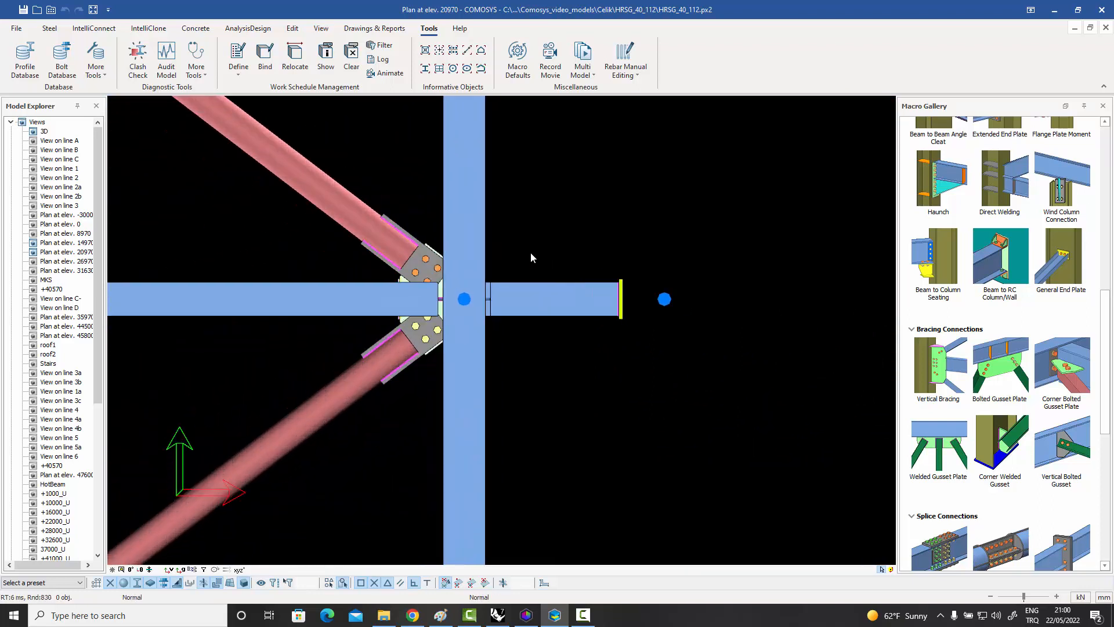
middle_drag(532, 253, 569, 244)
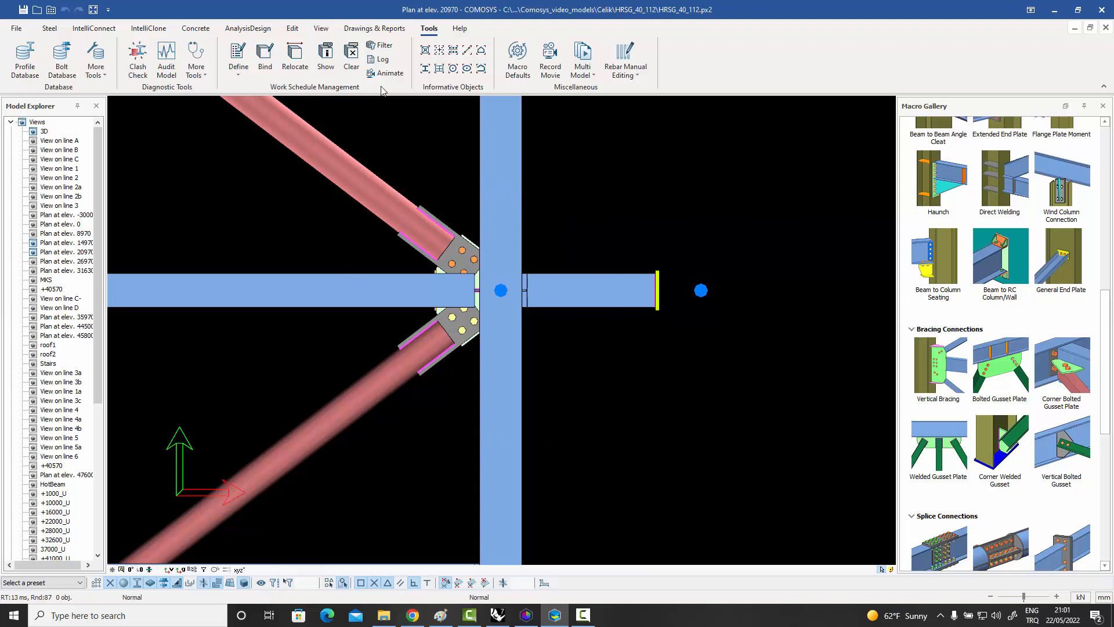
click(50, 28)
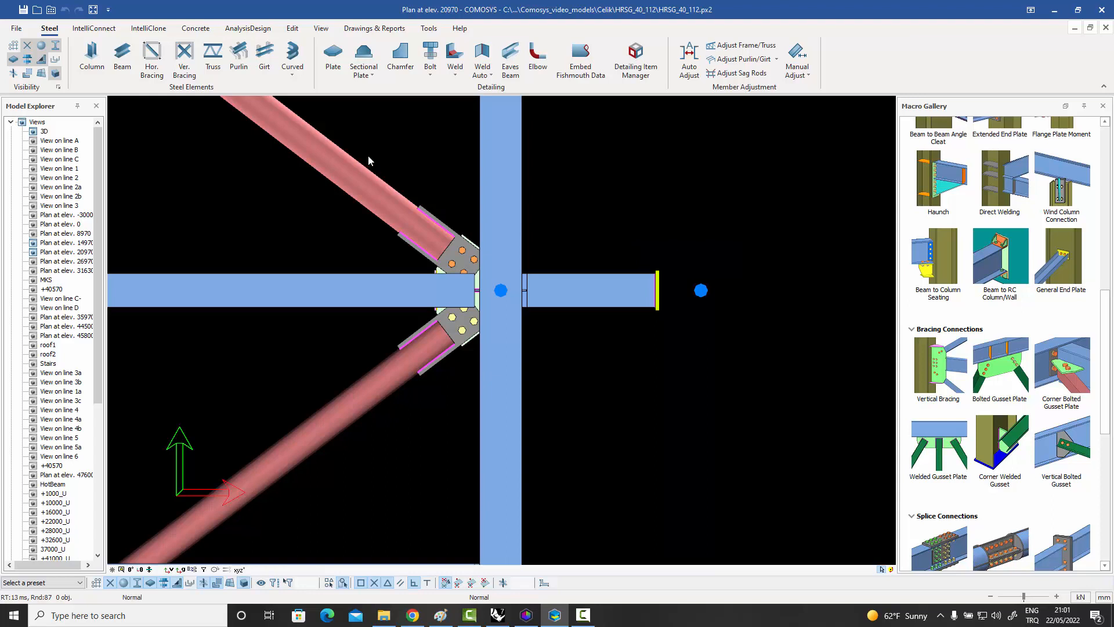
drag(369, 156, 575, 413)
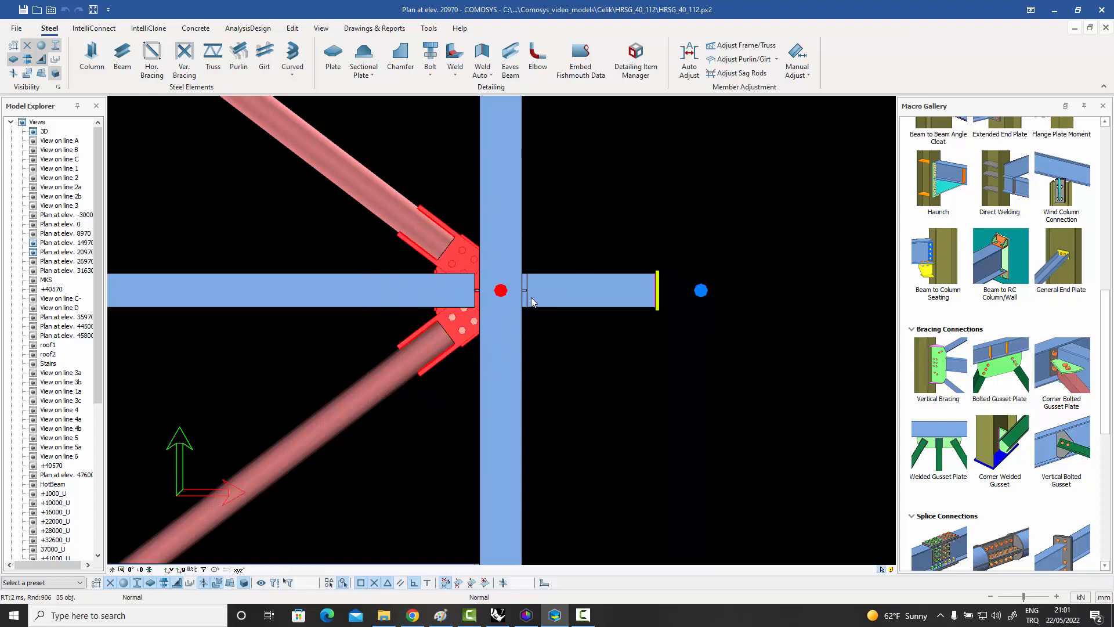
Add a detail item named C8 in the Detailing Item Manager for the selected connection.
click(639, 62)
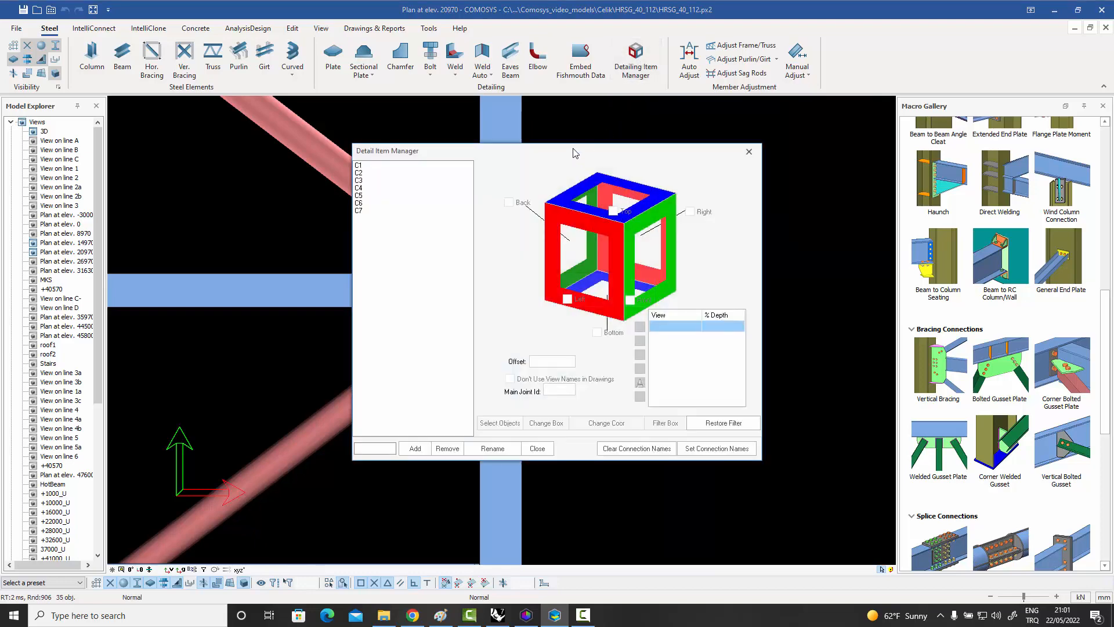
drag(635, 150, 853, 81)
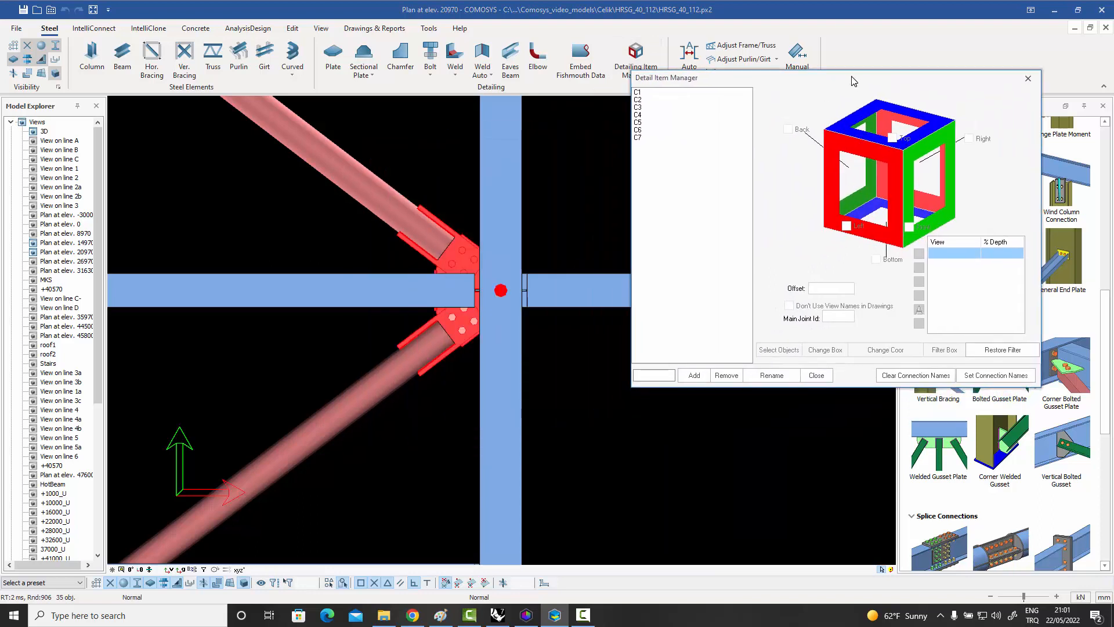
click(651, 378)
click(694, 376)
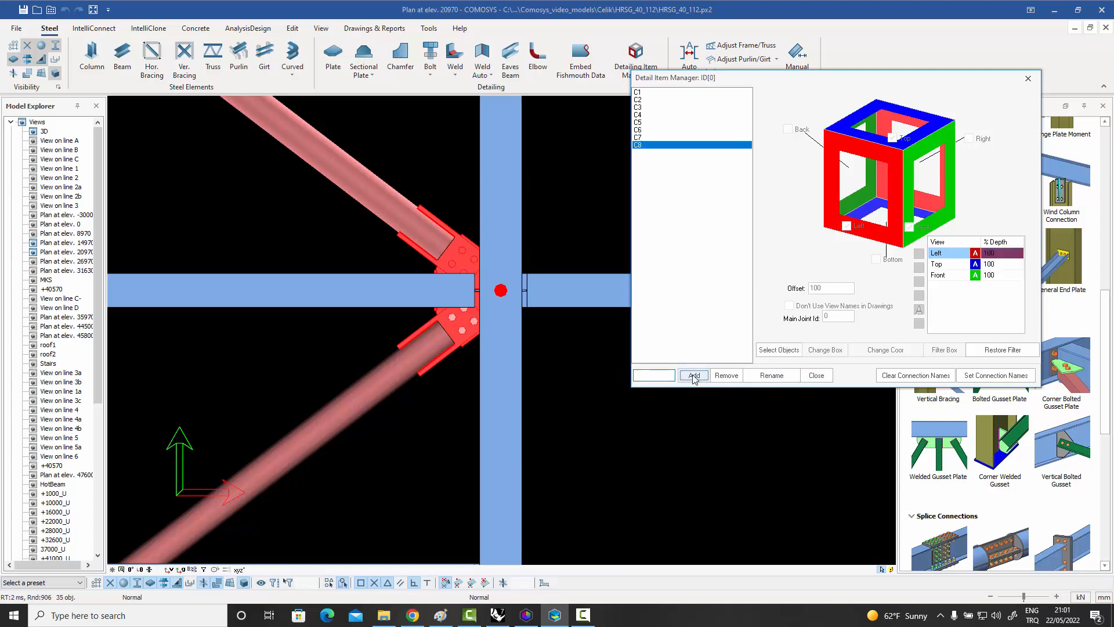
Assign the continuous beam, the perpendicular beam between the braces and both diagonal braces as C8's objects, and close the manager.
click(783, 351)
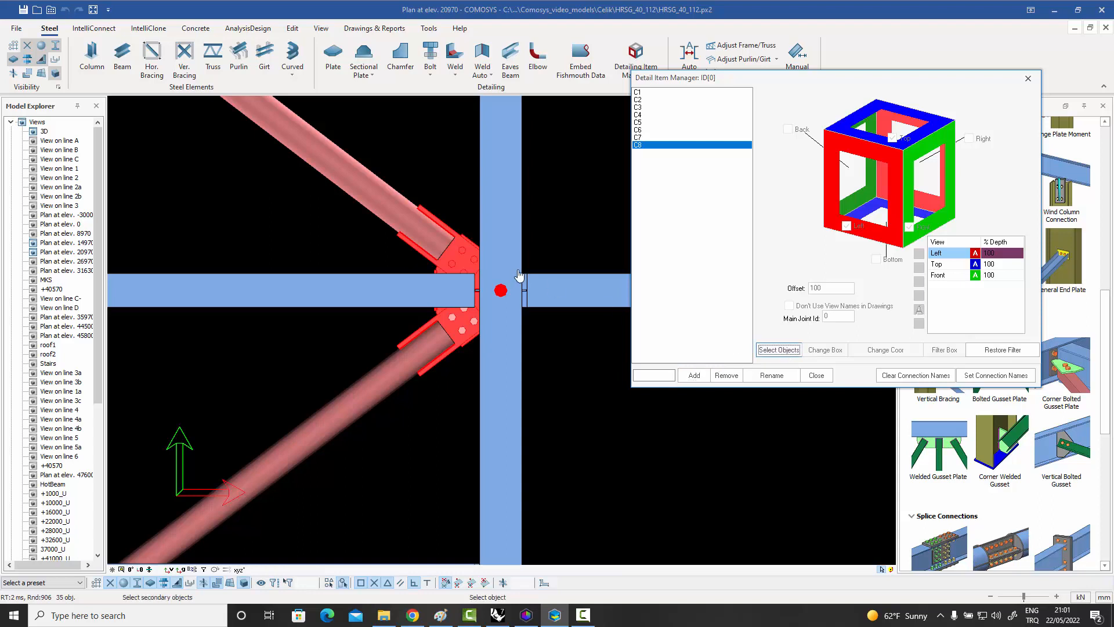
click(495, 231)
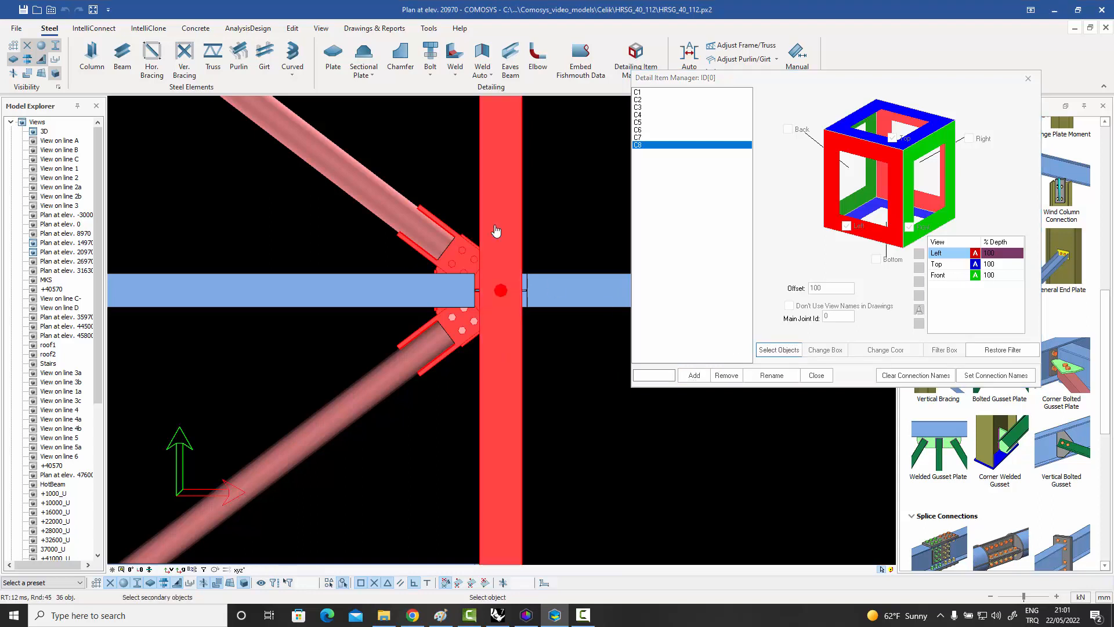
click(380, 293)
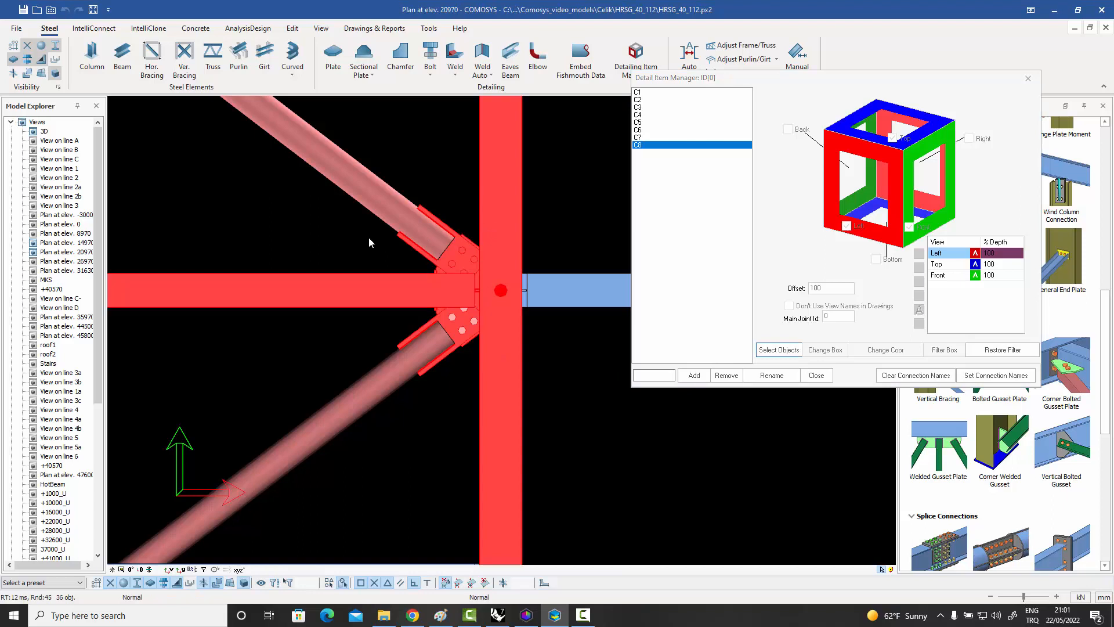
click(373, 206)
click(376, 389)
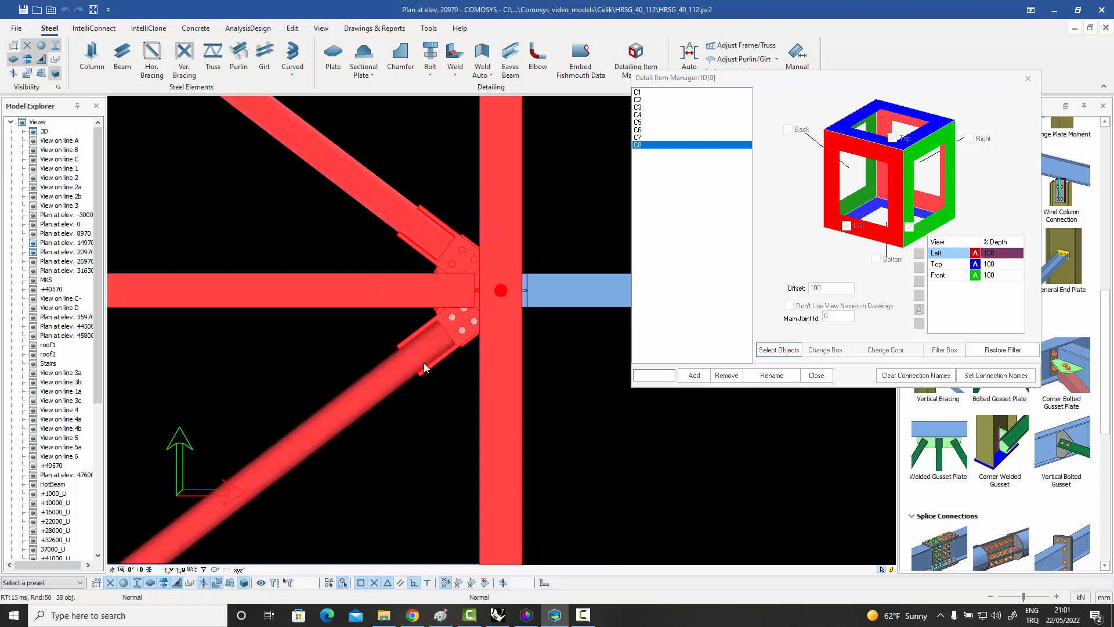
right_click(552, 231)
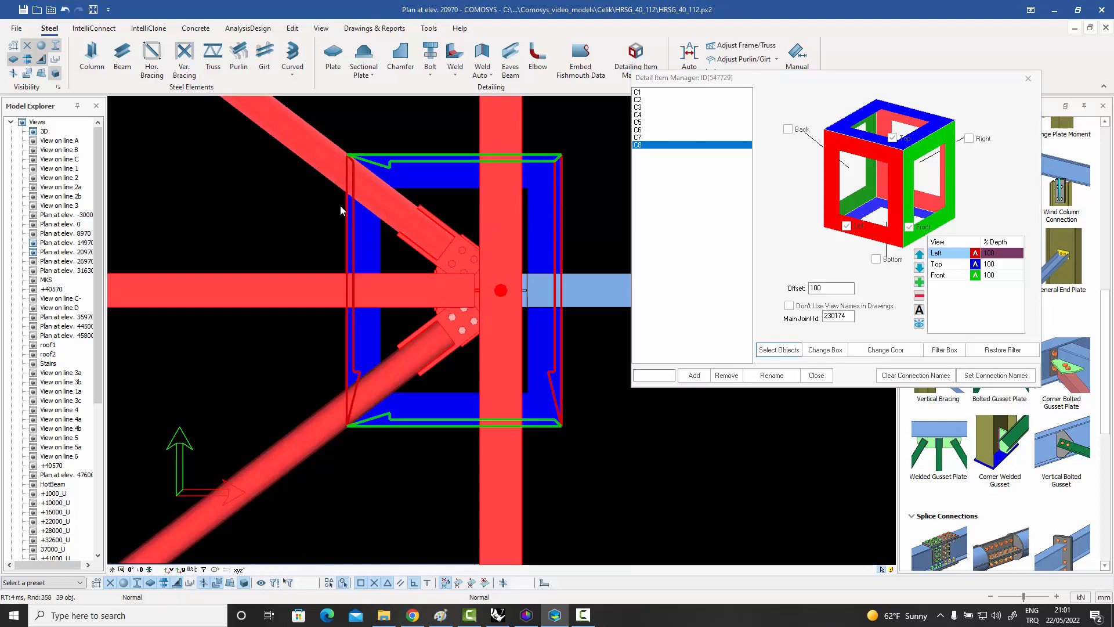
click(1028, 78)
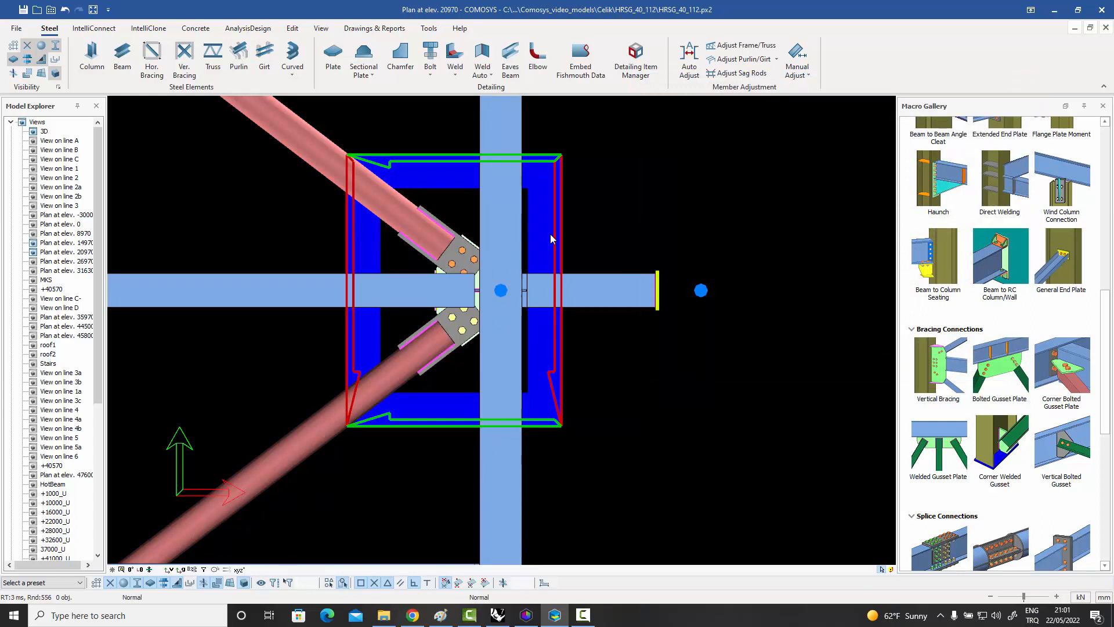
Bring up the Plan at elev. 14970 view maximized and examine the existing detail item boxes around its connections.
click(1090, 28)
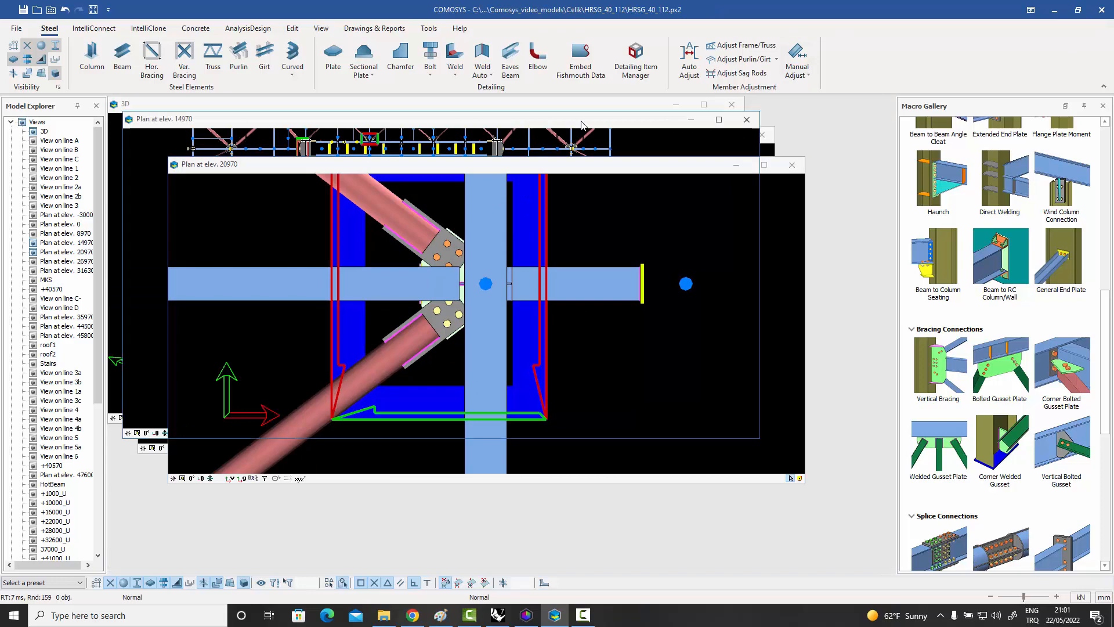
click(582, 124)
click(719, 120)
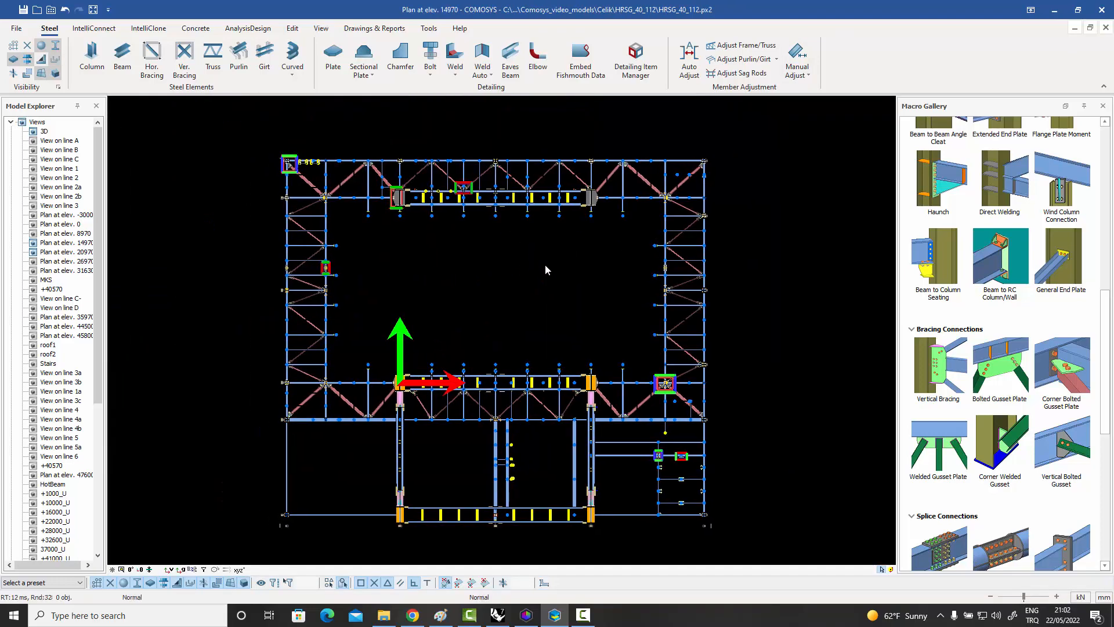
scroll(464, 188, up, 8)
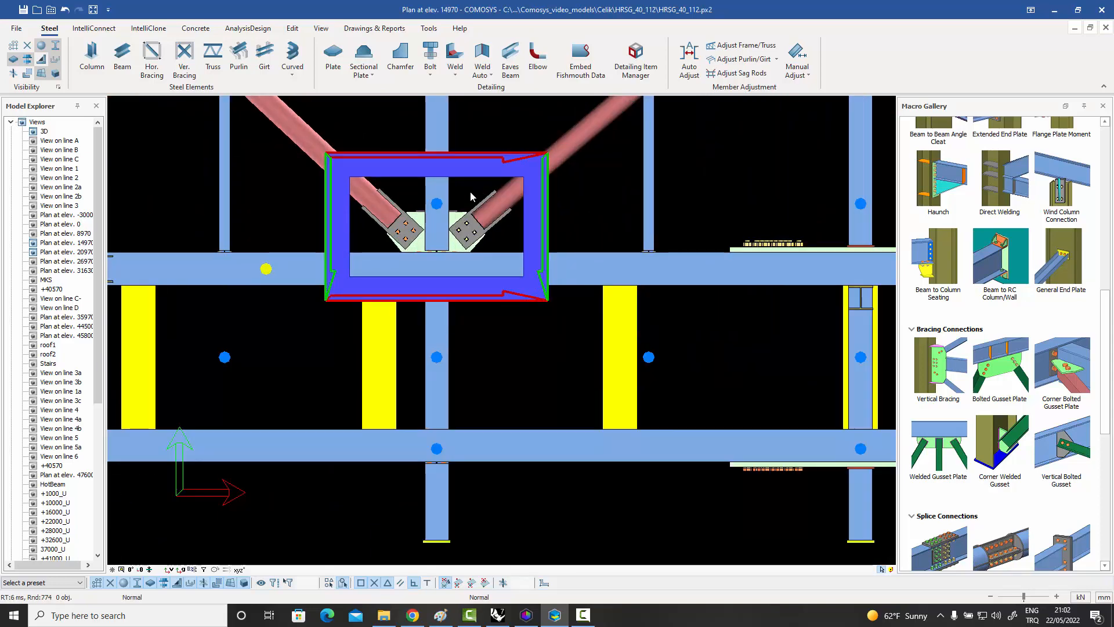
scroll(499, 225, down, 5)
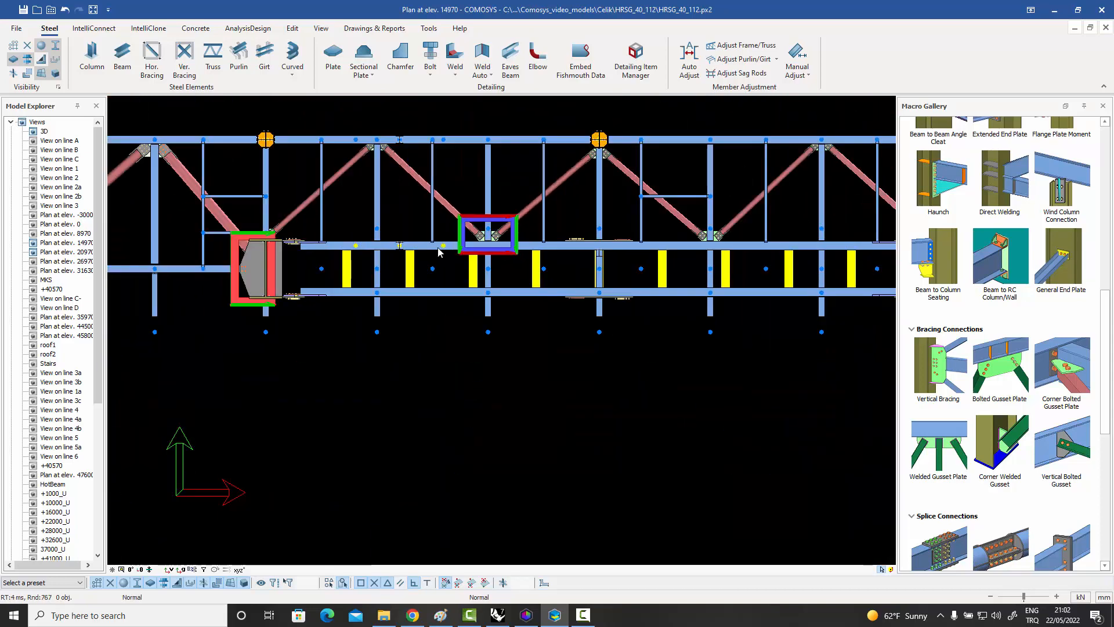
scroll(381, 253, up, 5)
scroll(381, 253, up, 1)
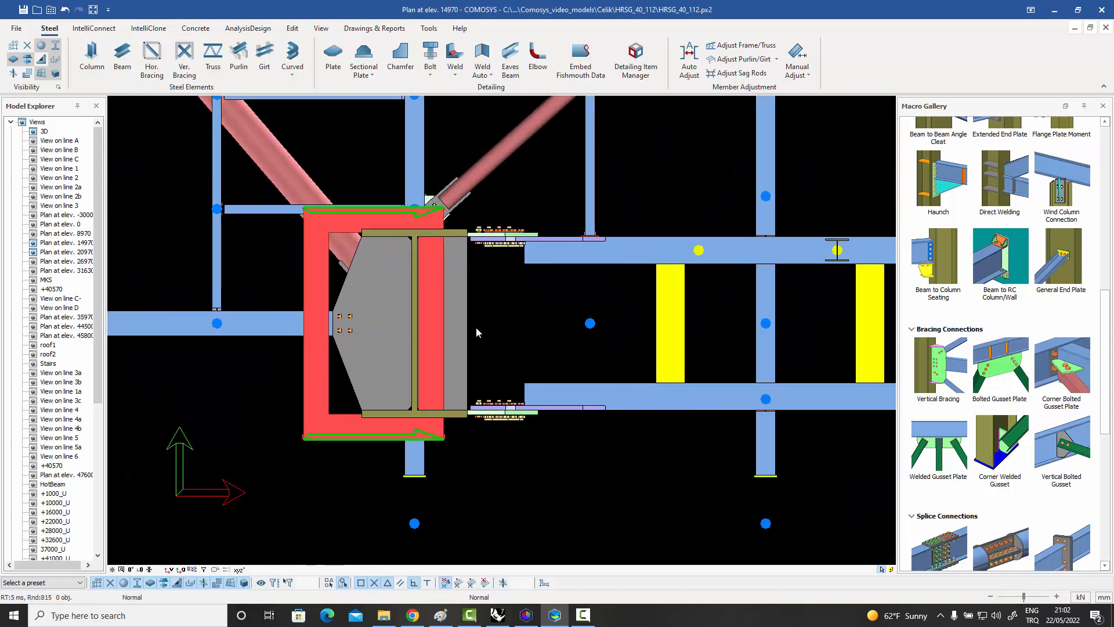
Inspect the detail item boxes around the column, gusset and stair bracing connections across the whole Plan at elev. 14970.
scroll(490, 304, down, 5)
scroll(216, 231, up, 6)
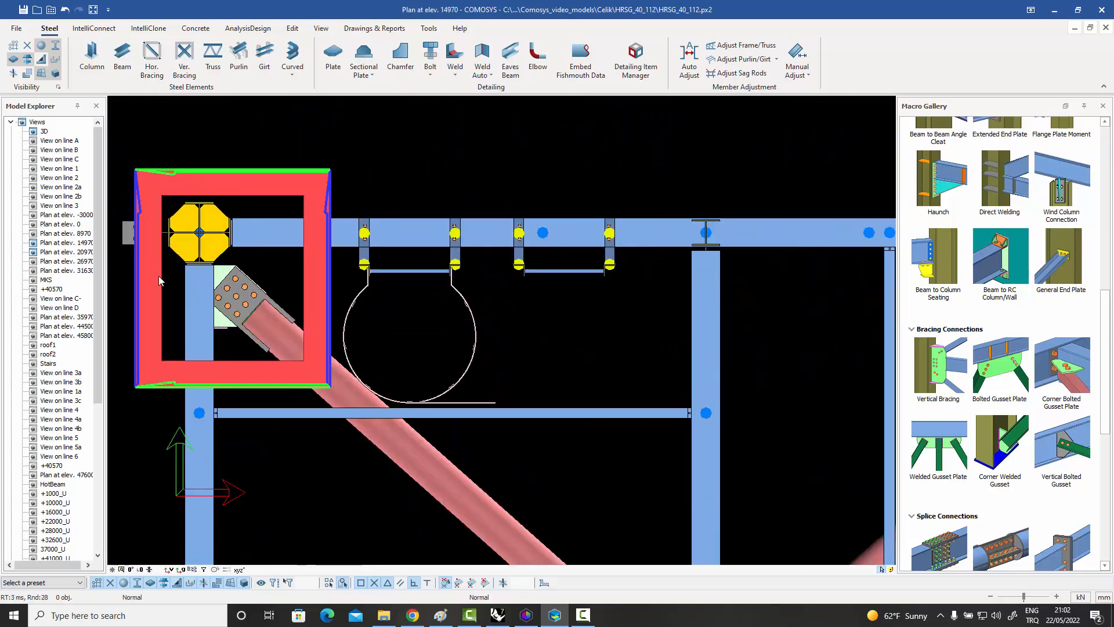
scroll(231, 266, down, 6)
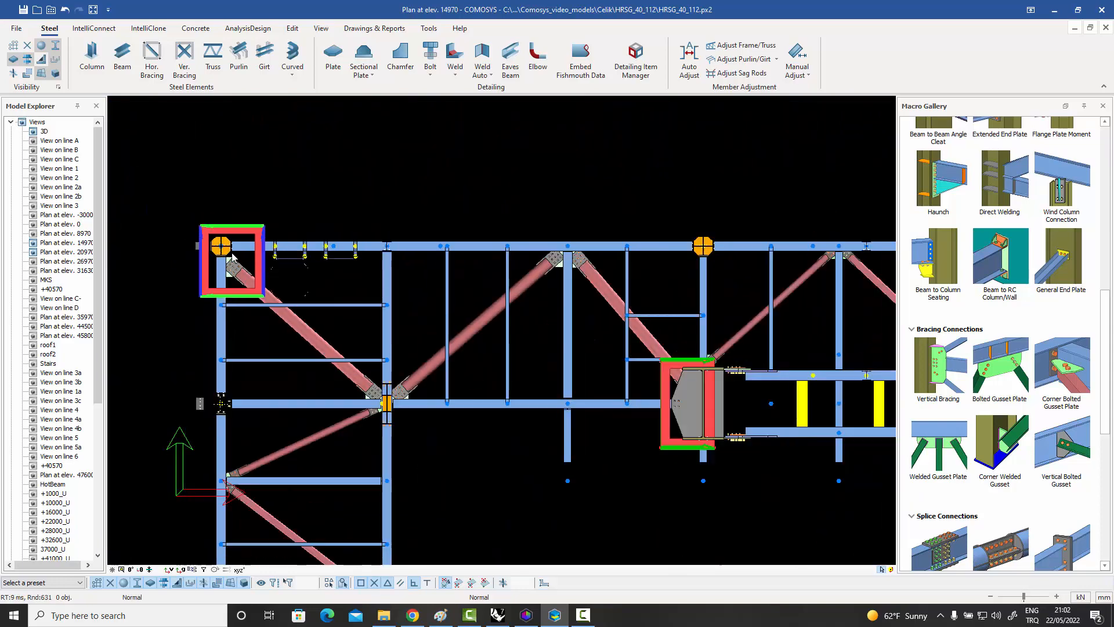
scroll(453, 418, up, 6)
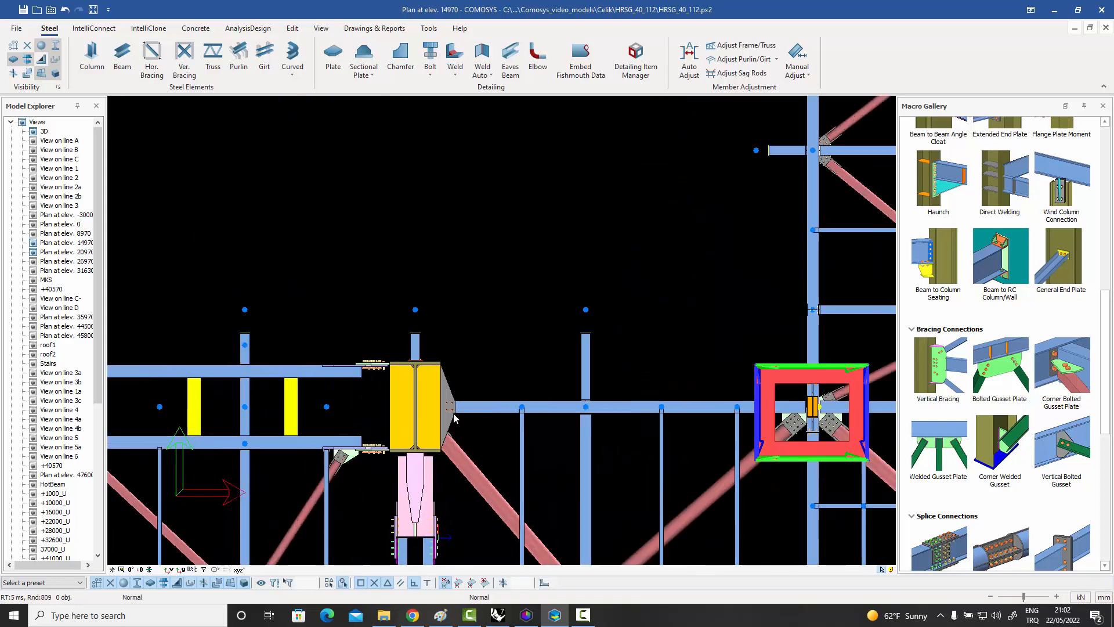
middle_drag(852, 420, 683, 300)
scroll(683, 299, down, 4)
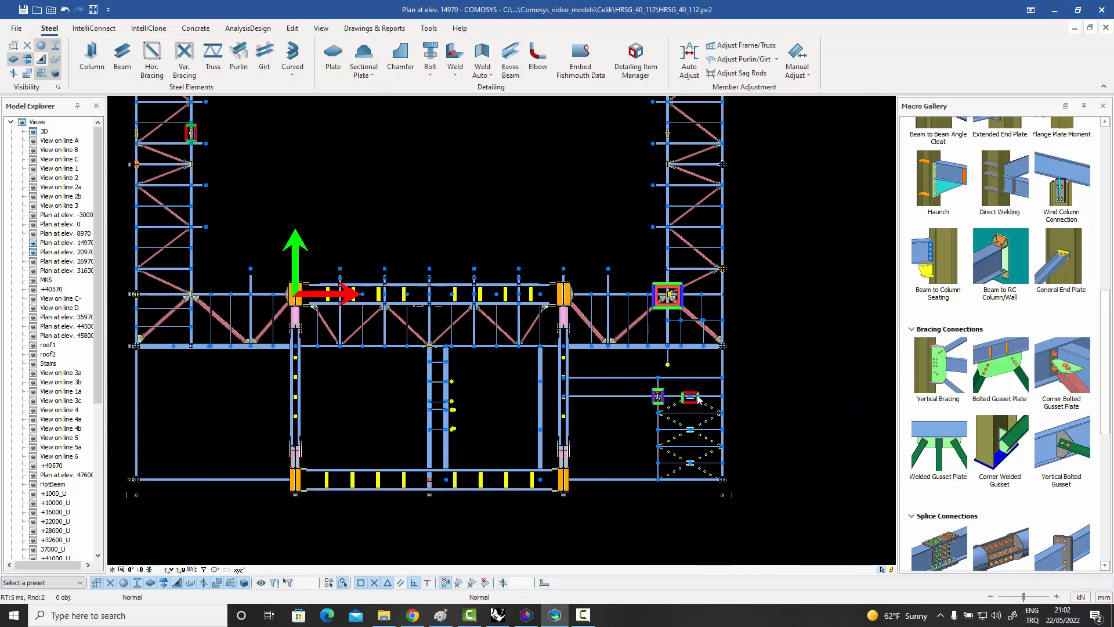
scroll(694, 395, up, 6)
scroll(694, 396, down, 9)
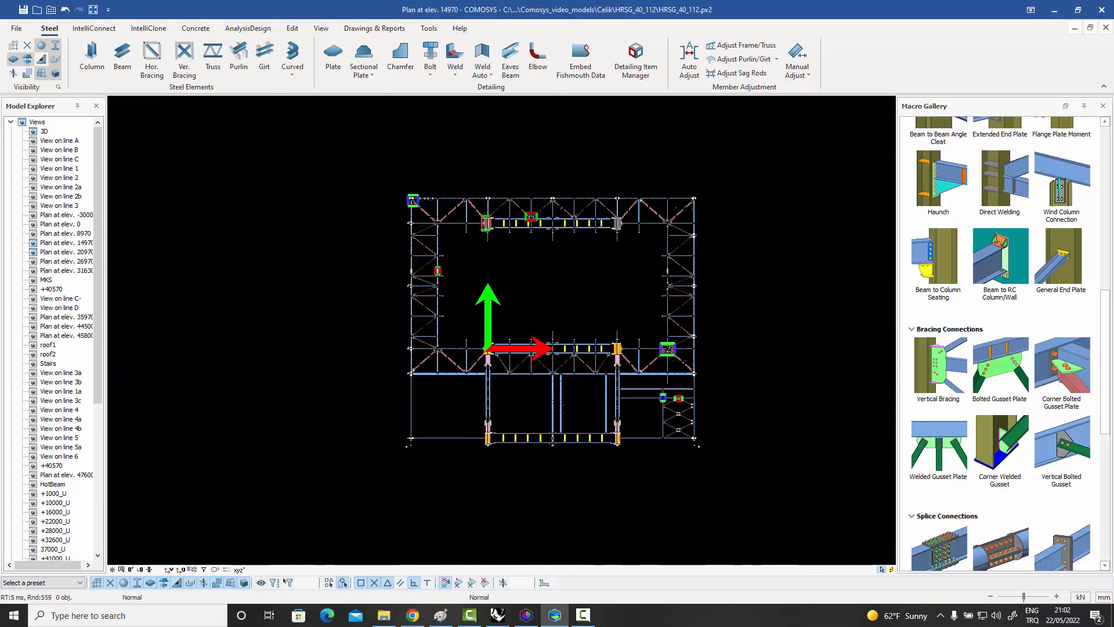
middle_drag(601, 323, 562, 333)
mouse_move(100, 161)
mouse_down()
mouse_move(102, 243)
mouse_move(108, 147)
mouse_up()
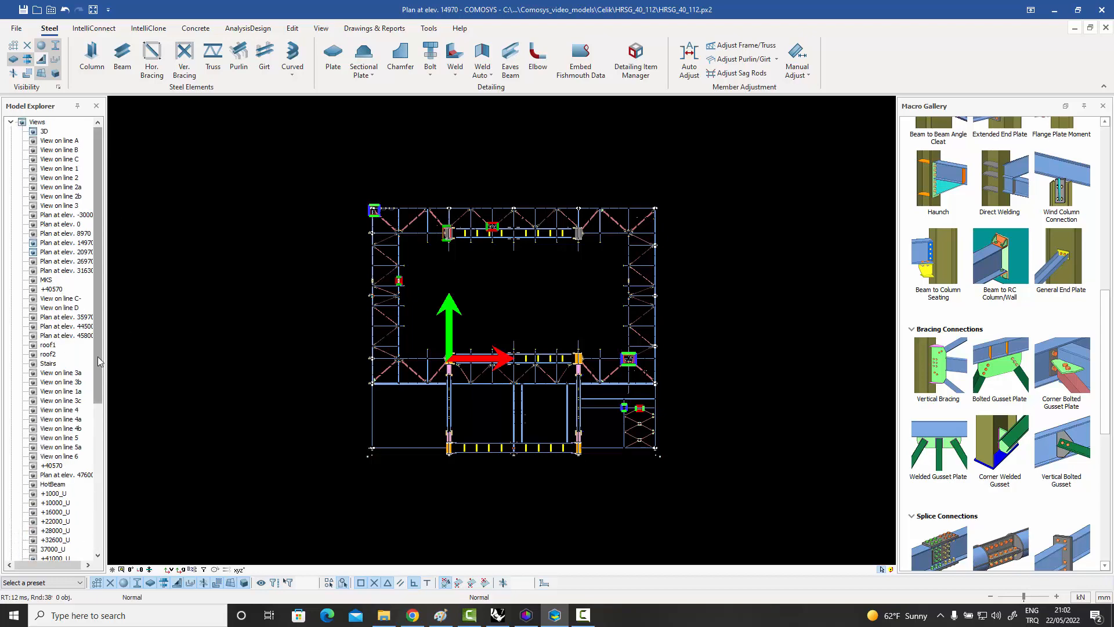
Switch to the Drawings environment, open the steel general arrangement drawing CK-001 from the Drawings Manager, and close the manager.
drag(100, 361, 100, 506)
click(56, 549)
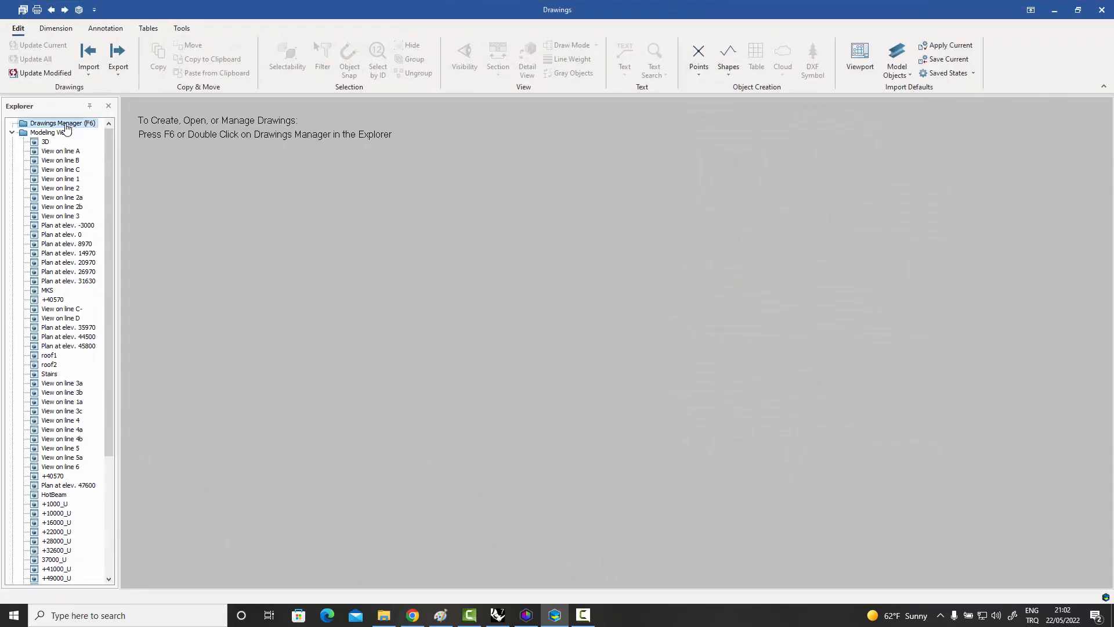
double_click(64, 123)
double_click(184, 167)
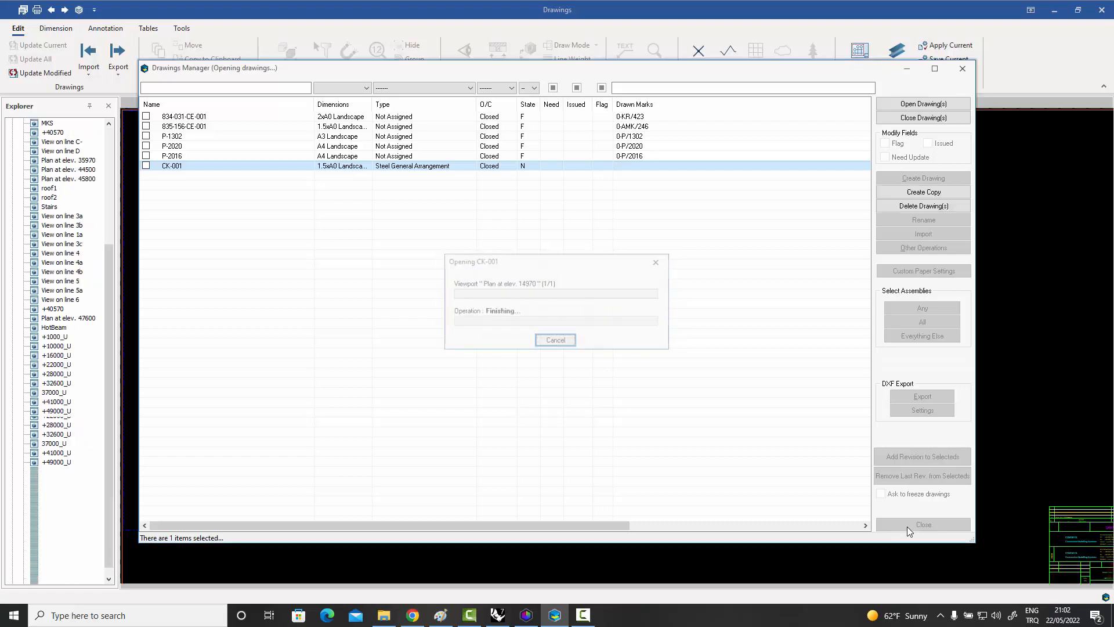
click(908, 525)
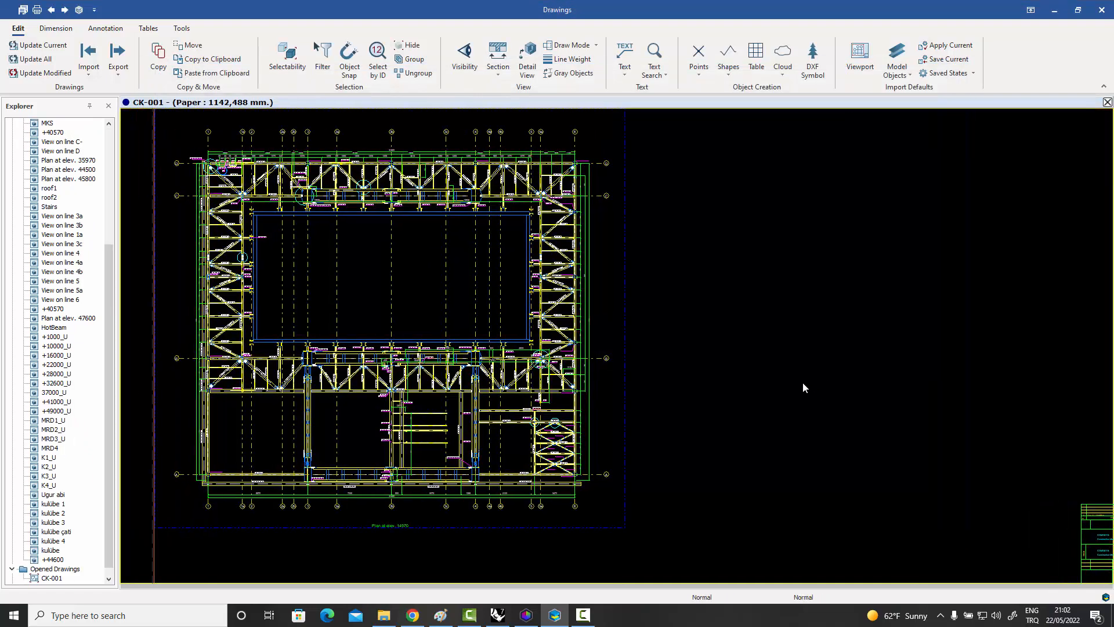
Examine the circled connection details on the CK-001 plan, along the trusses, at the corner column and in the stair bracing area.
scroll(389, 185, up, 5)
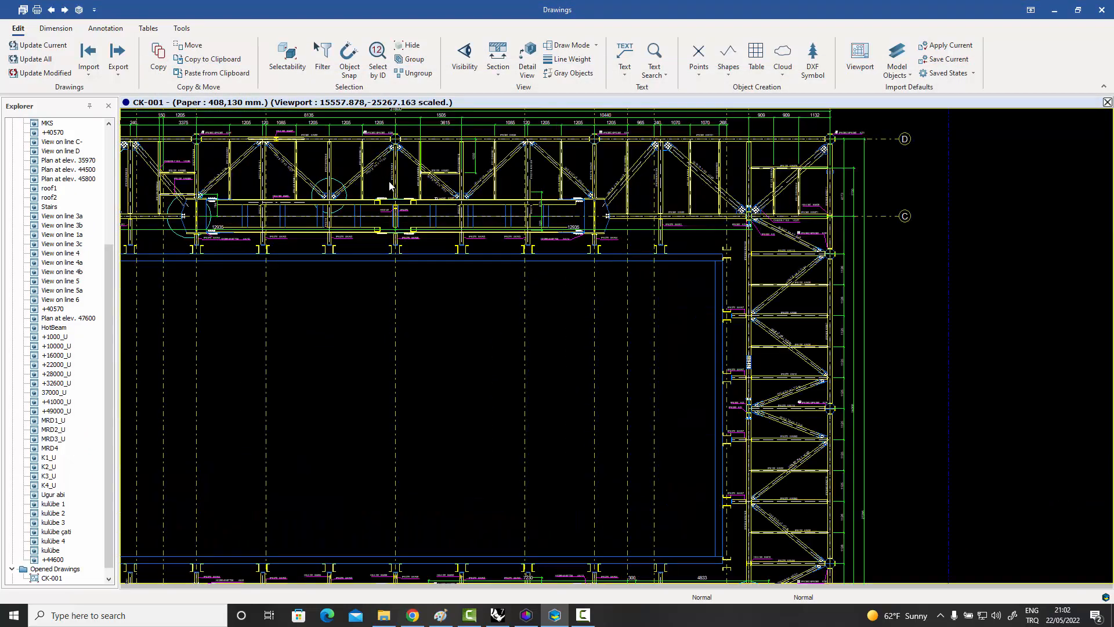
scroll(513, 259, up, 3)
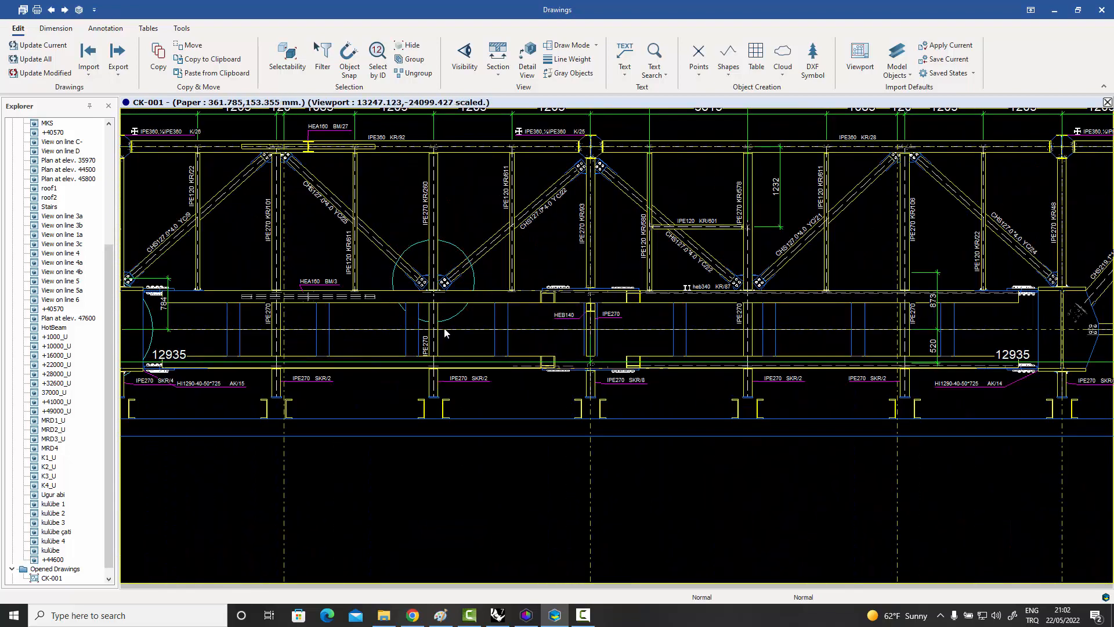
click(457, 251)
scroll(455, 290, up, 3)
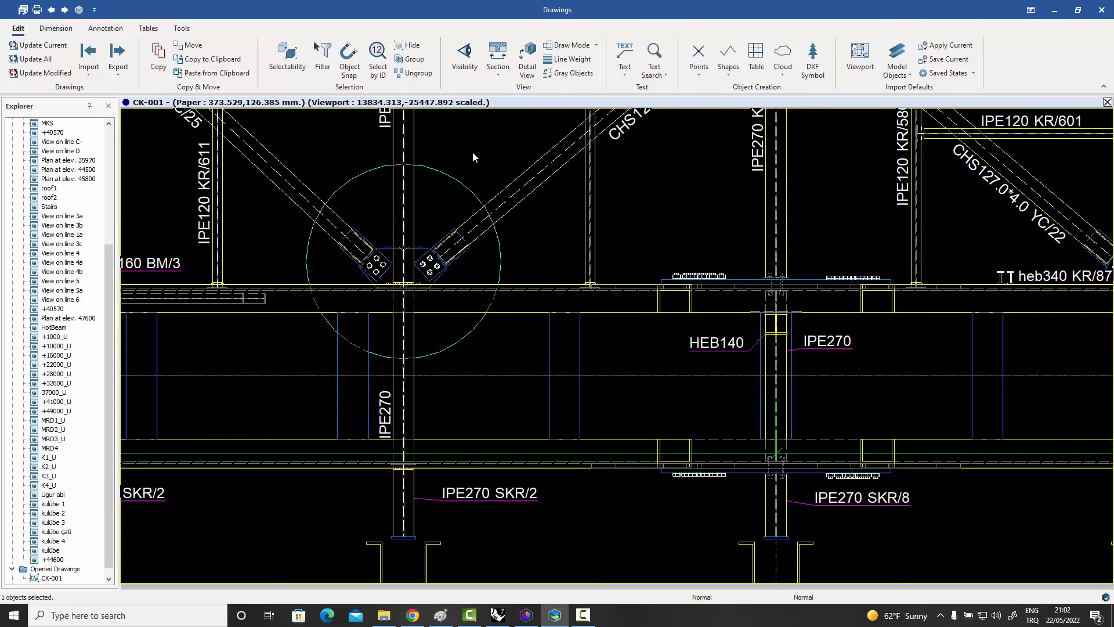
scroll(509, 239, down, 3)
scroll(508, 238, down, 2)
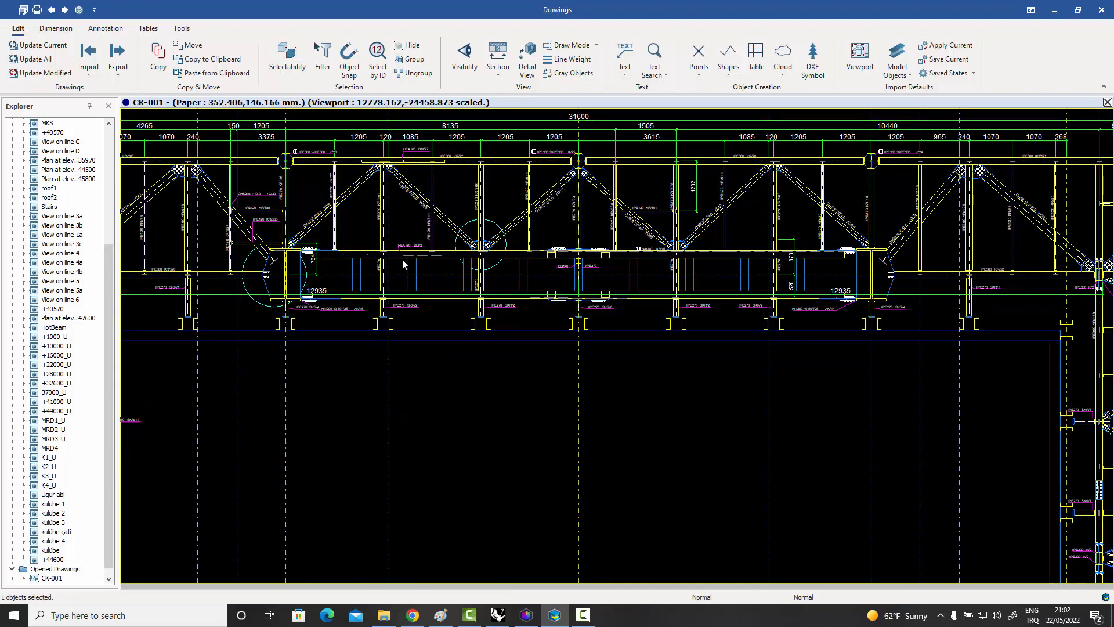
scroll(306, 258, down, 4)
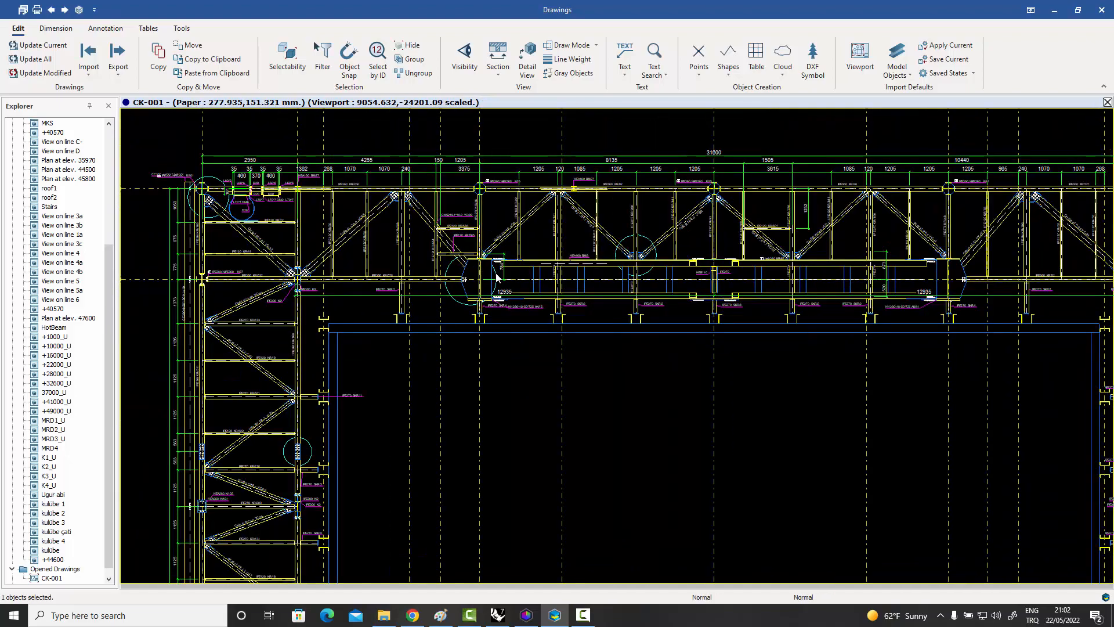
scroll(325, 217, up, 9)
scroll(325, 217, down, 8)
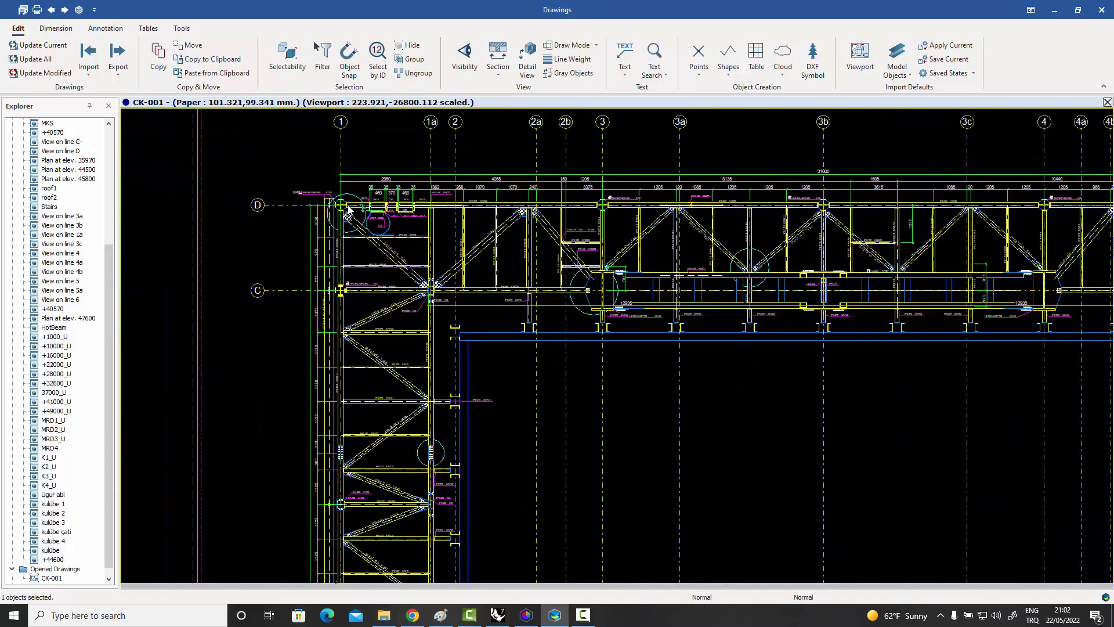
scroll(582, 424, up, 4)
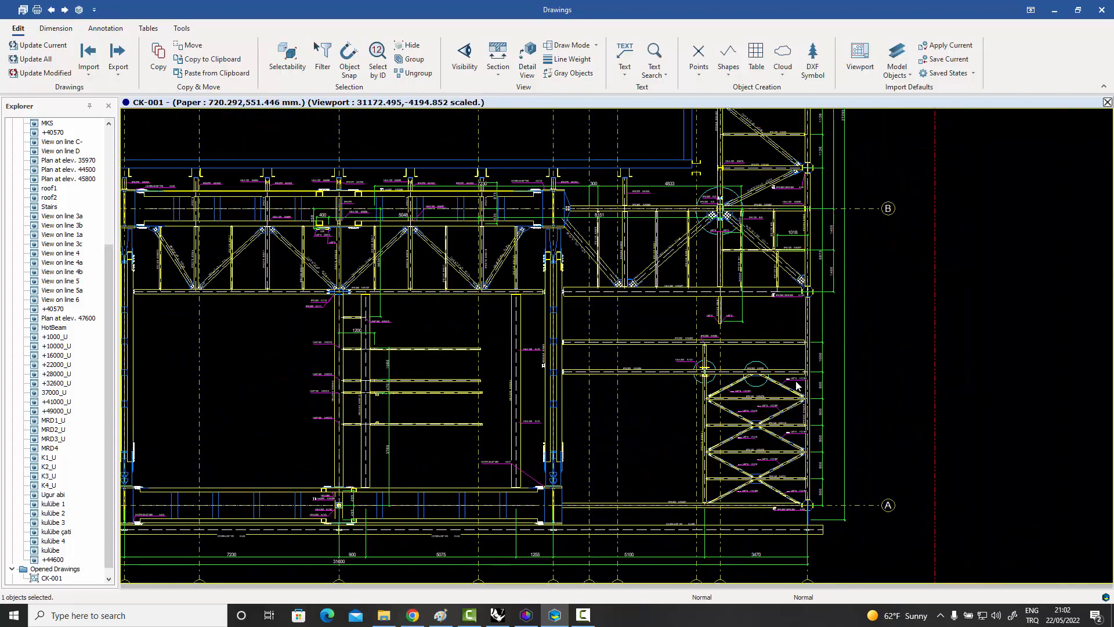
scroll(725, 336, down, 8)
middle_drag(725, 336, 390, 325)
scroll(387, 318, up, 1)
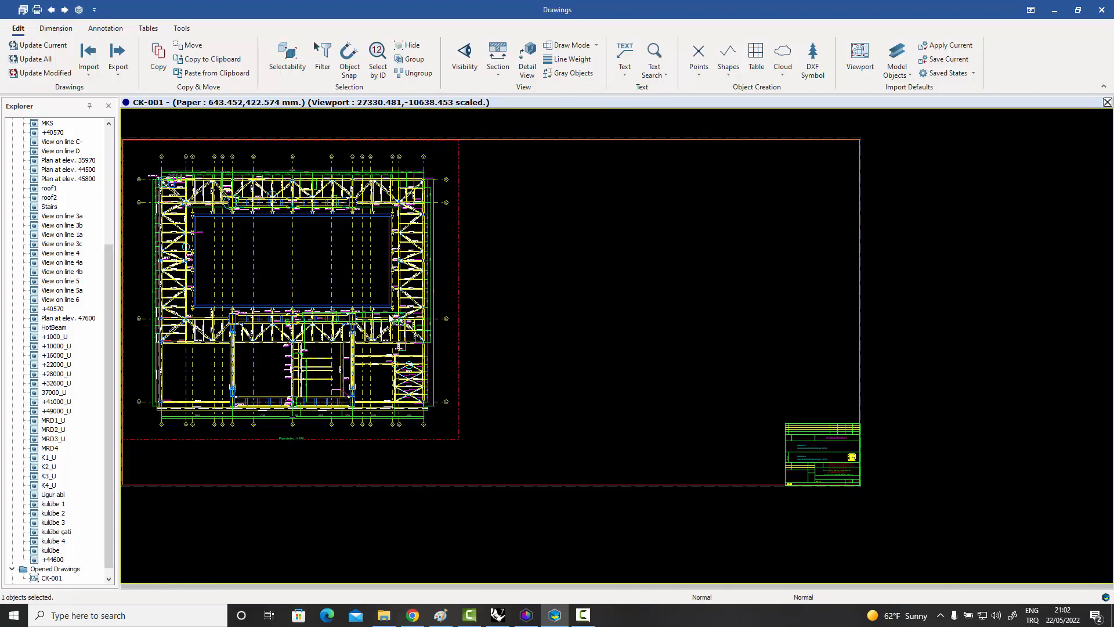
middle_drag(406, 288, 477, 305)
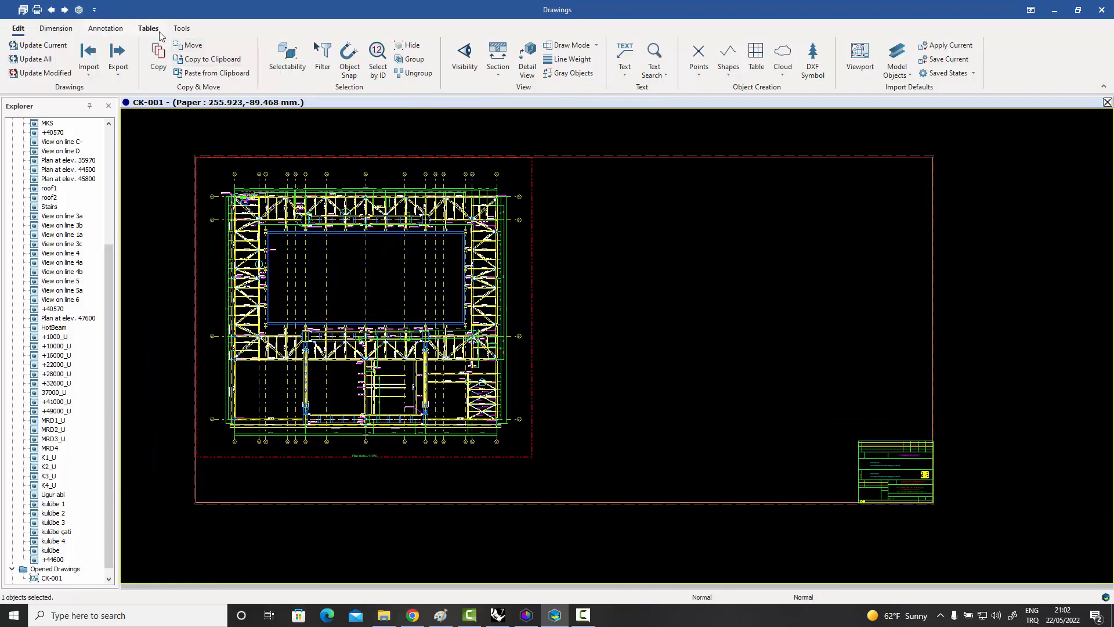
Load and apply the Default preset in the Connection Detail Drawing Macro, and generate the connection detail drawings on sheet CK-001.
click(183, 29)
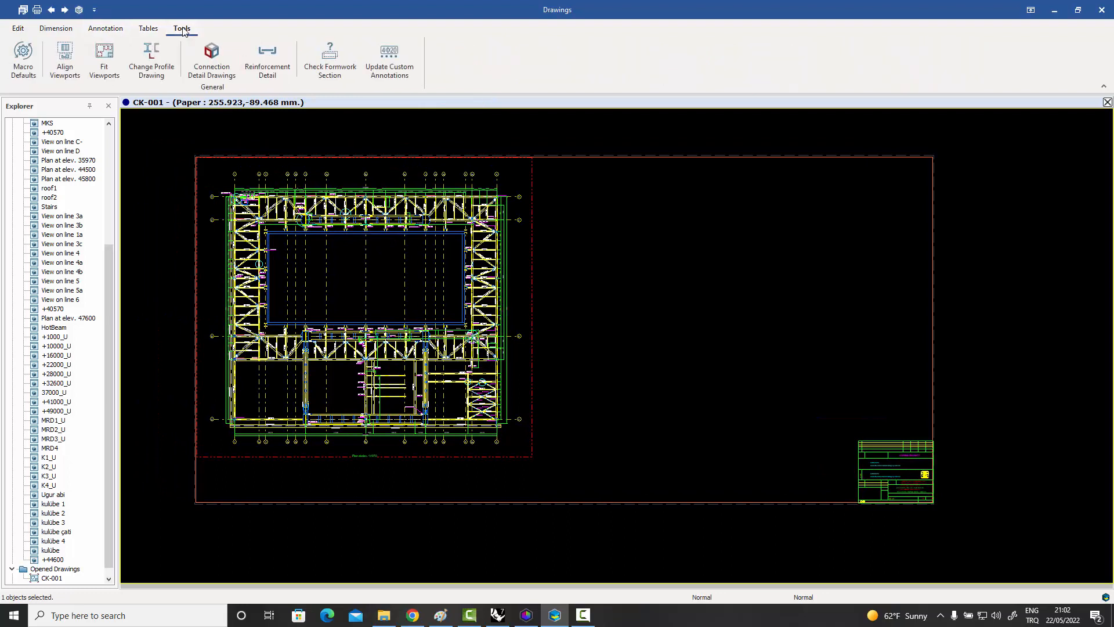
click(212, 65)
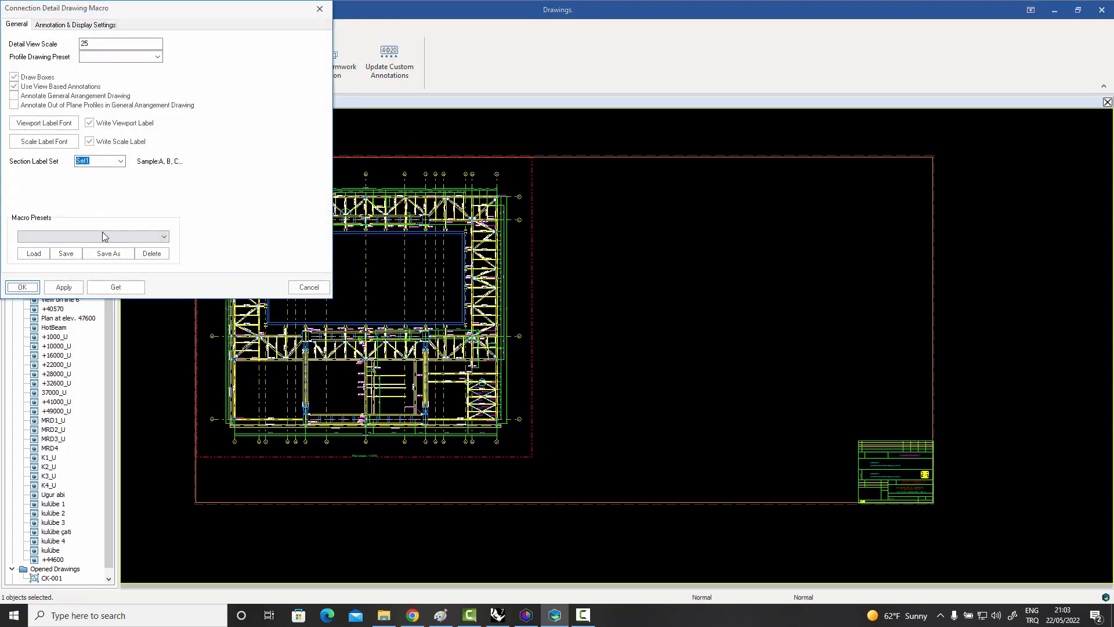
click(102, 236)
click(93, 246)
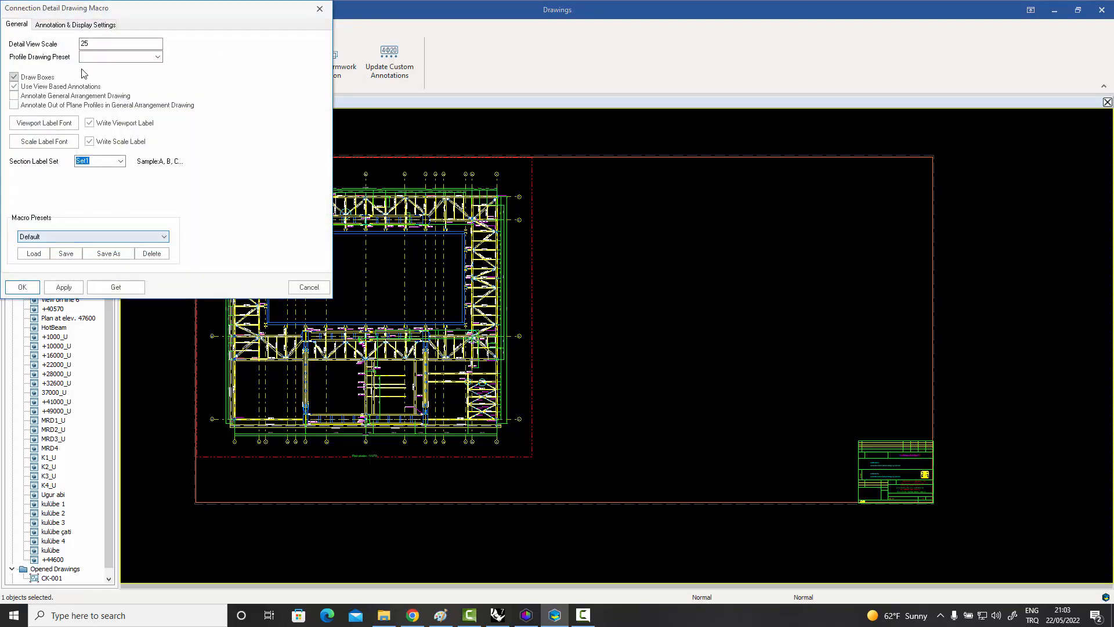
click(33, 254)
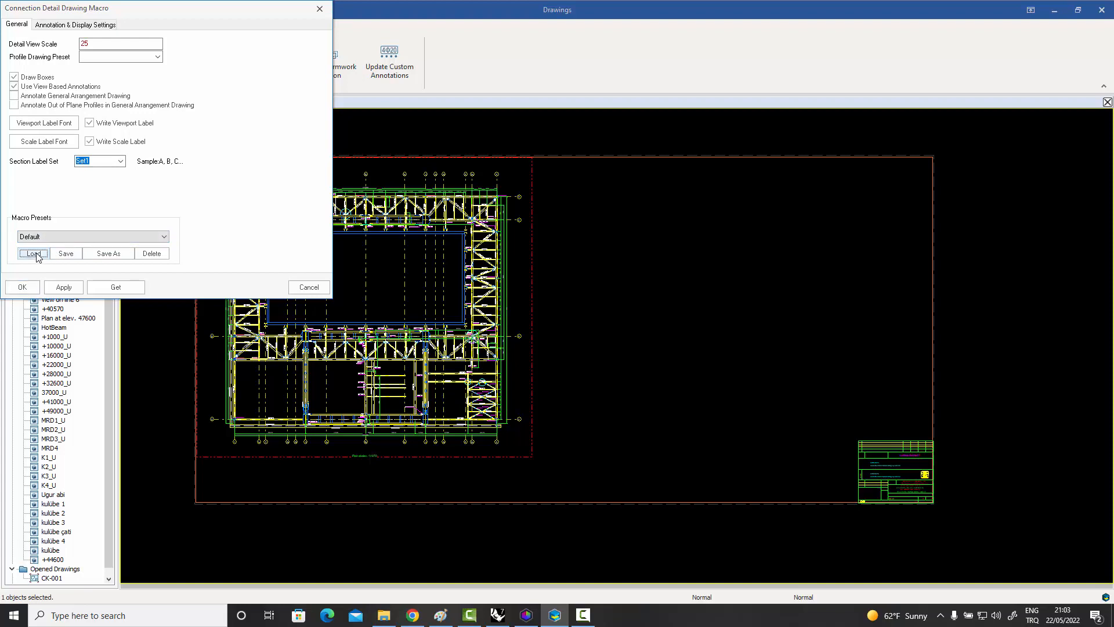
click(64, 287)
click(22, 287)
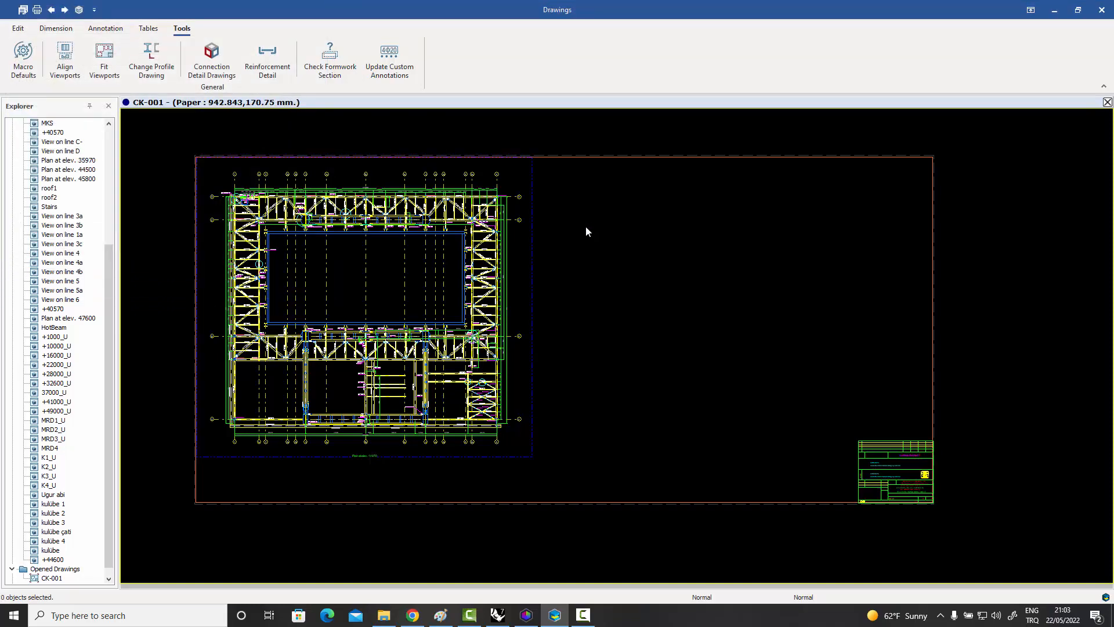
click(212, 55)
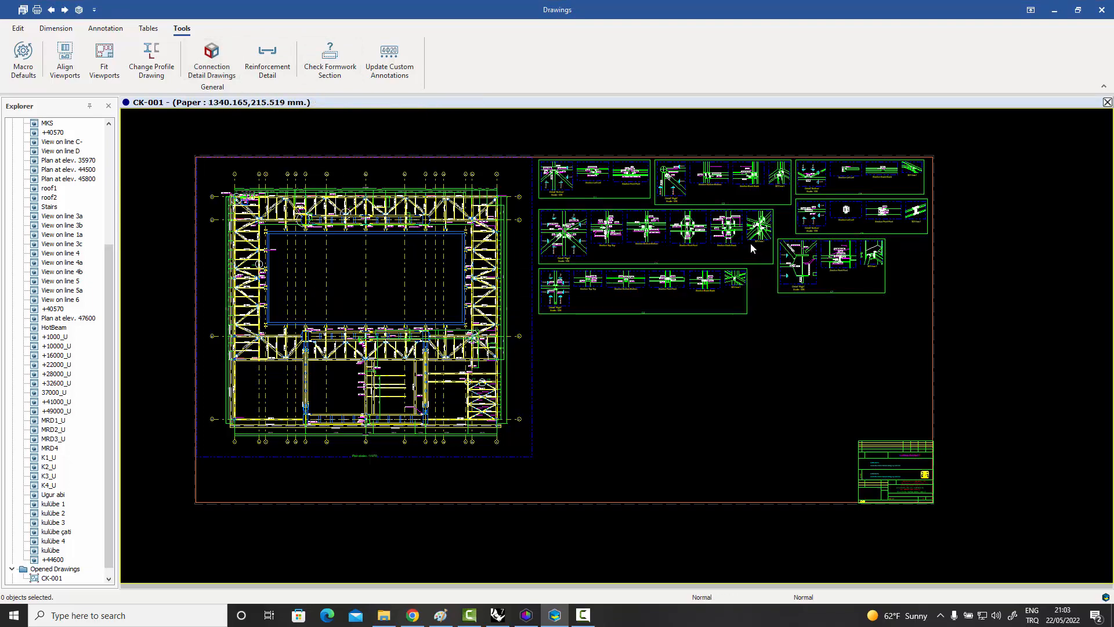
Examine the generated C3 detail, covering its main view, its top, bottom, front and back sections, and its 3D view.
scroll(750, 243, up, 6)
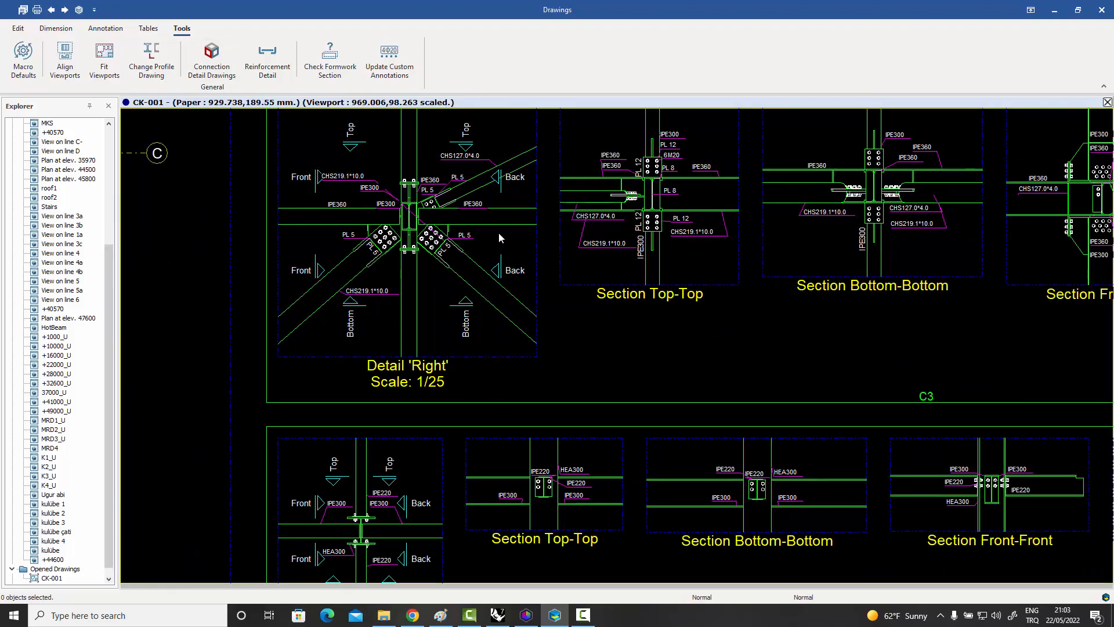
middle_drag(648, 238, 523, 294)
middle_drag(591, 299, 362, 303)
middle_drag(636, 308, 449, 300)
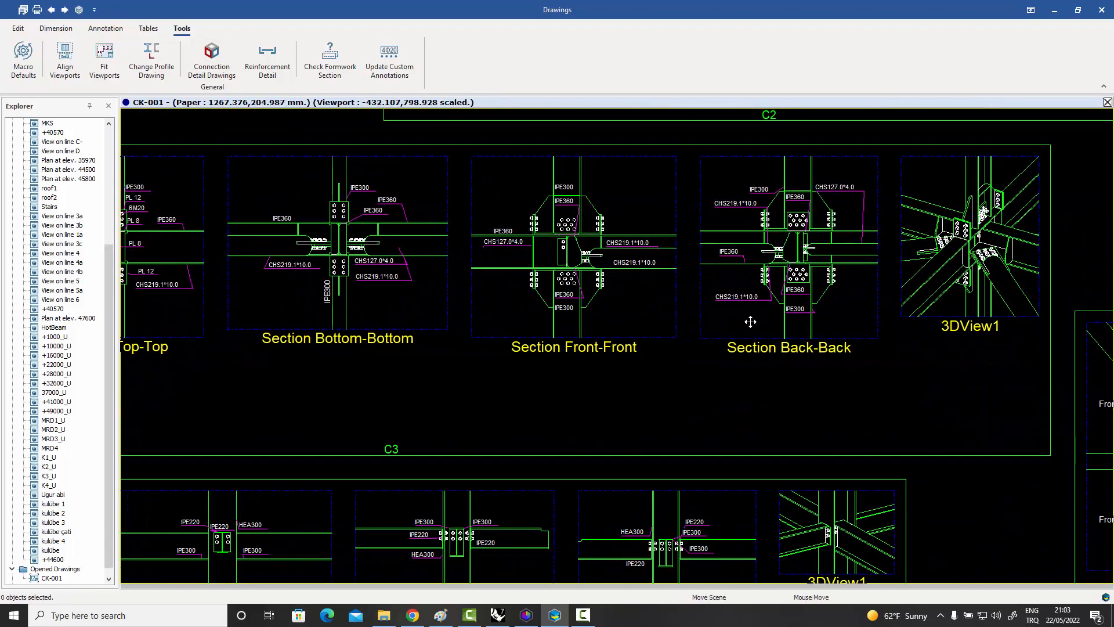
middle_drag(750, 321, 674, 325)
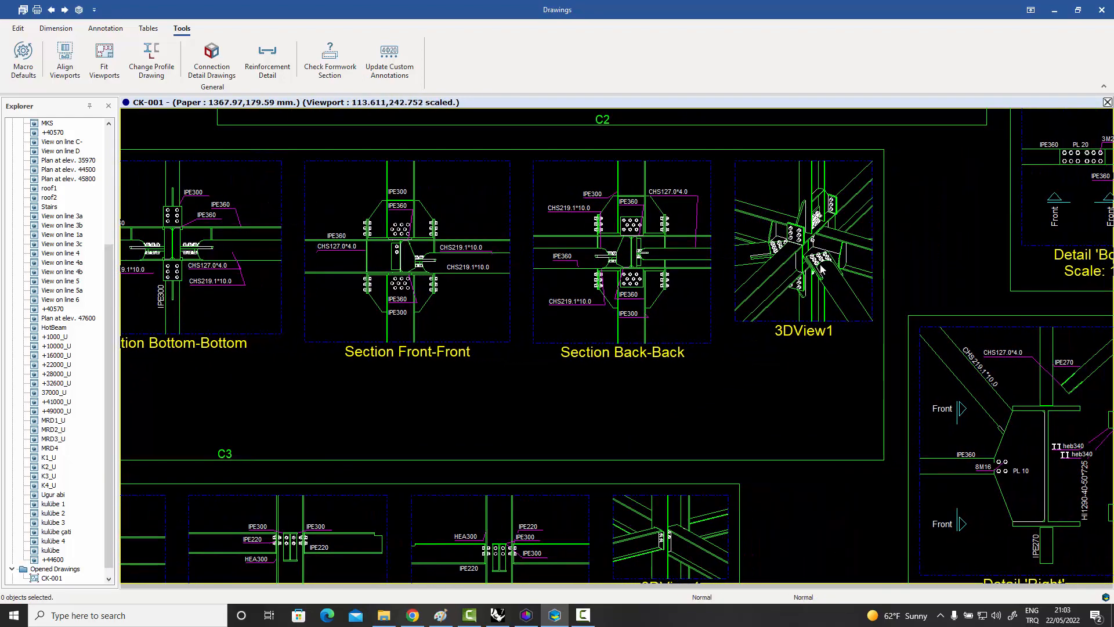
scroll(820, 268, up, 3)
scroll(821, 272, down, 5)
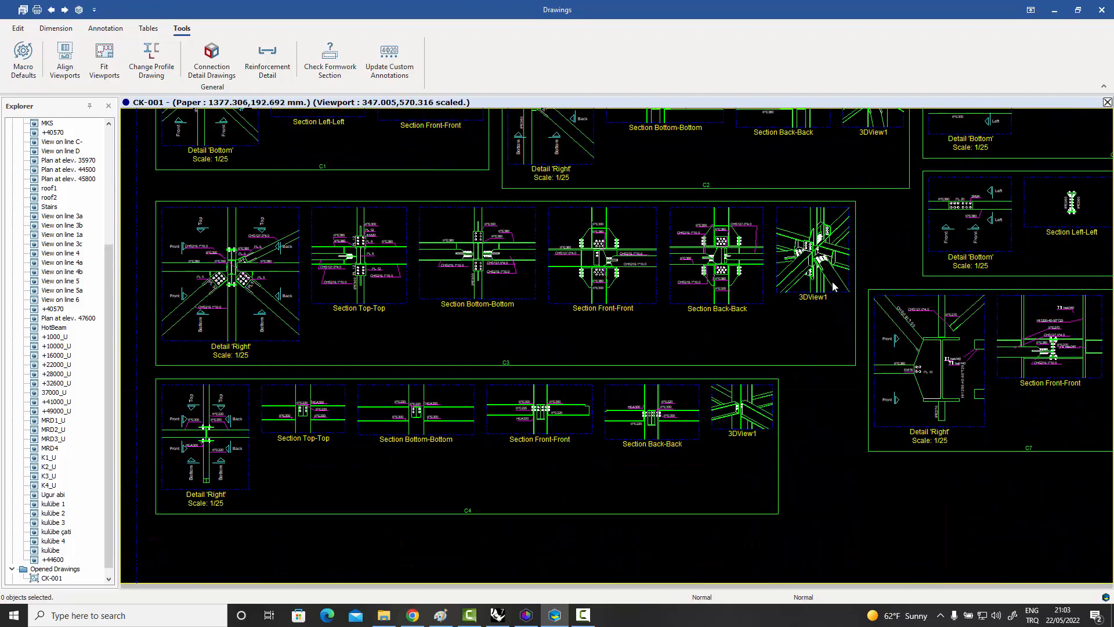
Examine the generated C7 and C2 connection details with their sections, profile labels and 3D views.
middle_drag(834, 287, 705, 341)
scroll(834, 430, up, 2)
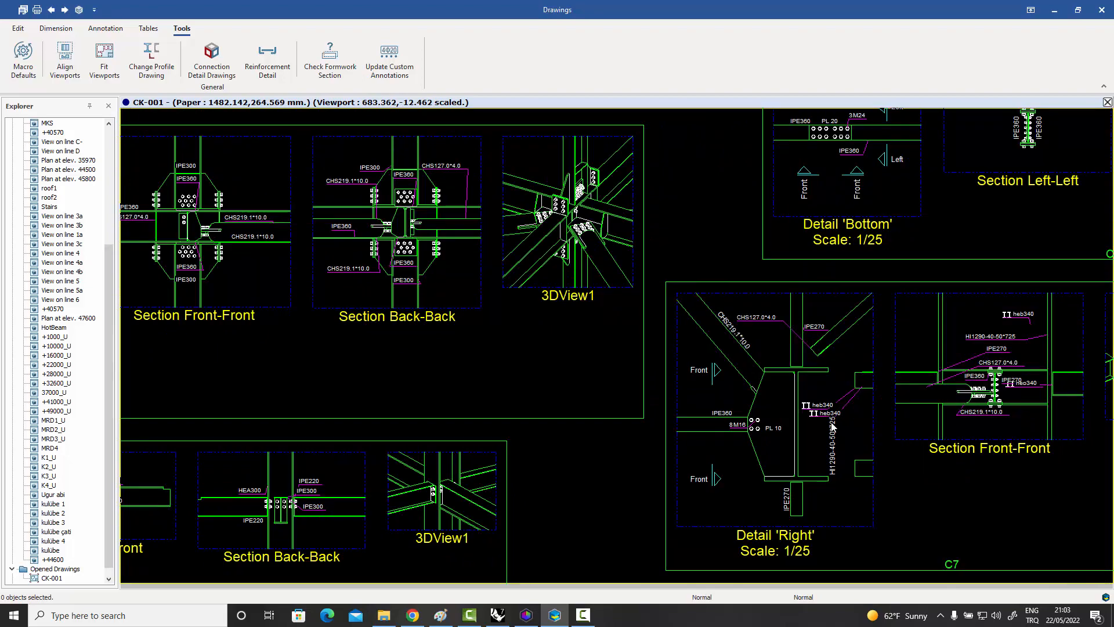
scroll(830, 419, down, 5)
scroll(740, 289, up, 6)
middle_drag(725, 272, 758, 325)
scroll(759, 325, up, 3)
scroll(758, 325, down, 7)
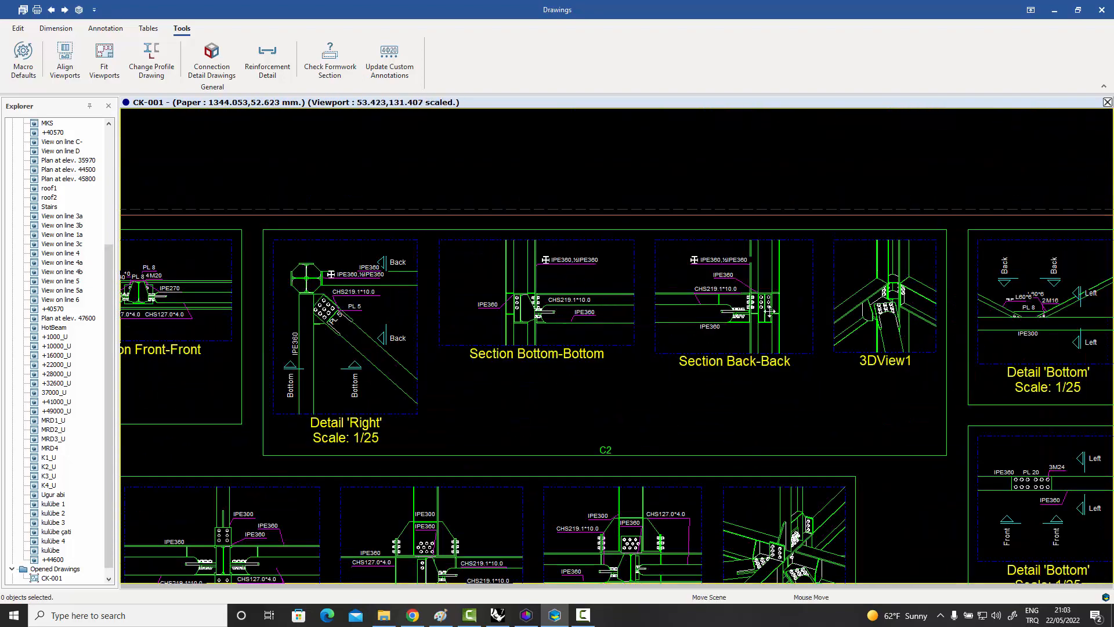
scroll(768, 311, down, 1)
middle_drag(746, 316, 797, 273)
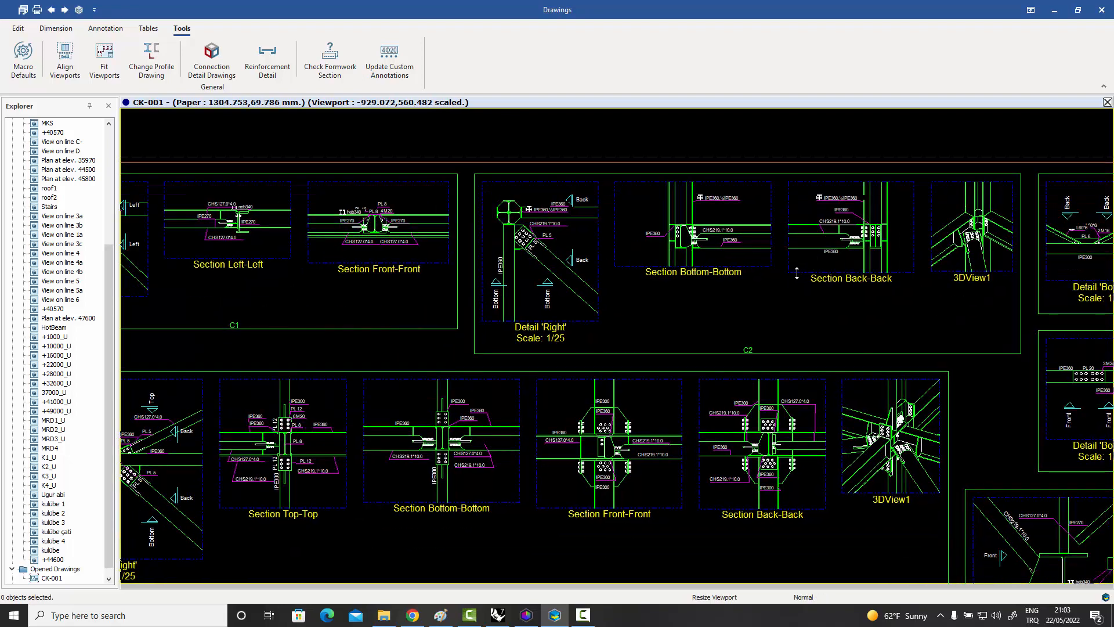
Review the C4 detail's sections and the arrangement of the generated detail boxes beside the general arrangement plan.
scroll(797, 273, down, 2)
middle_drag(696, 321, 764, 185)
middle_drag(658, 366, 722, 320)
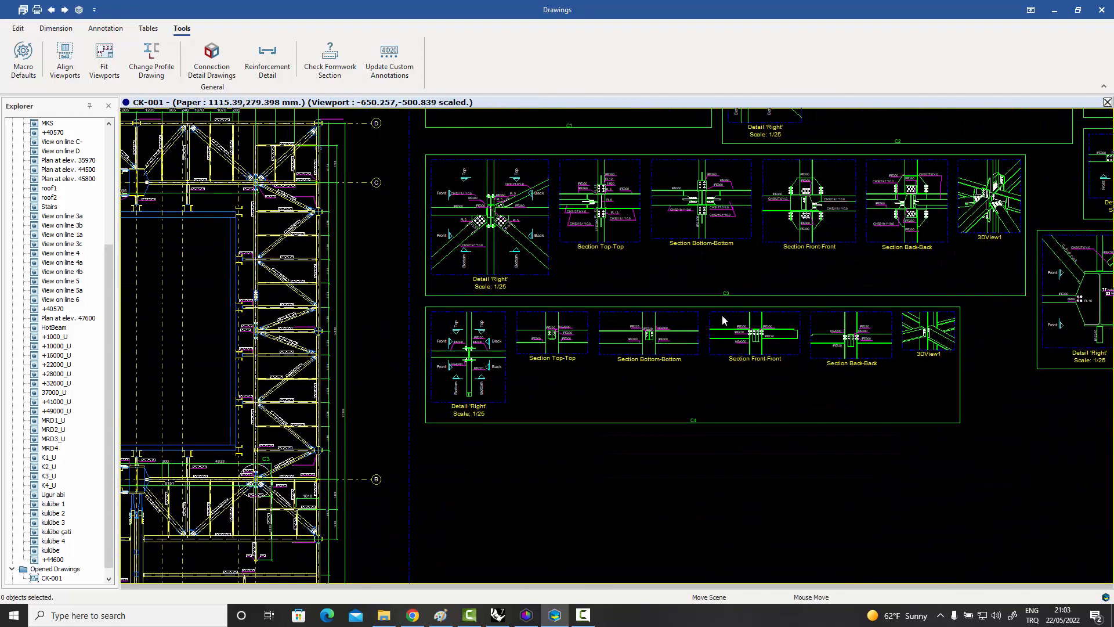
middle_drag(623, 338, 760, 340)
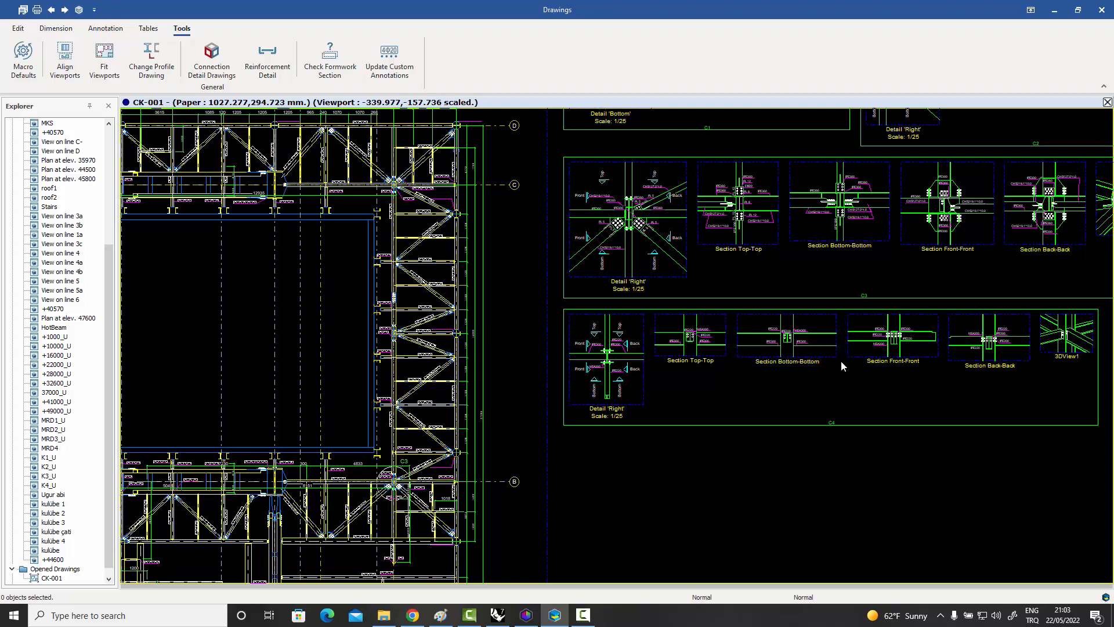
mouse_move(787, 363)
middle_down()
mouse_move(748, 377)
mouse_move(659, 378)
middle_up()
scroll(893, 364, up, 1)
scroll(892, 364, down, 3)
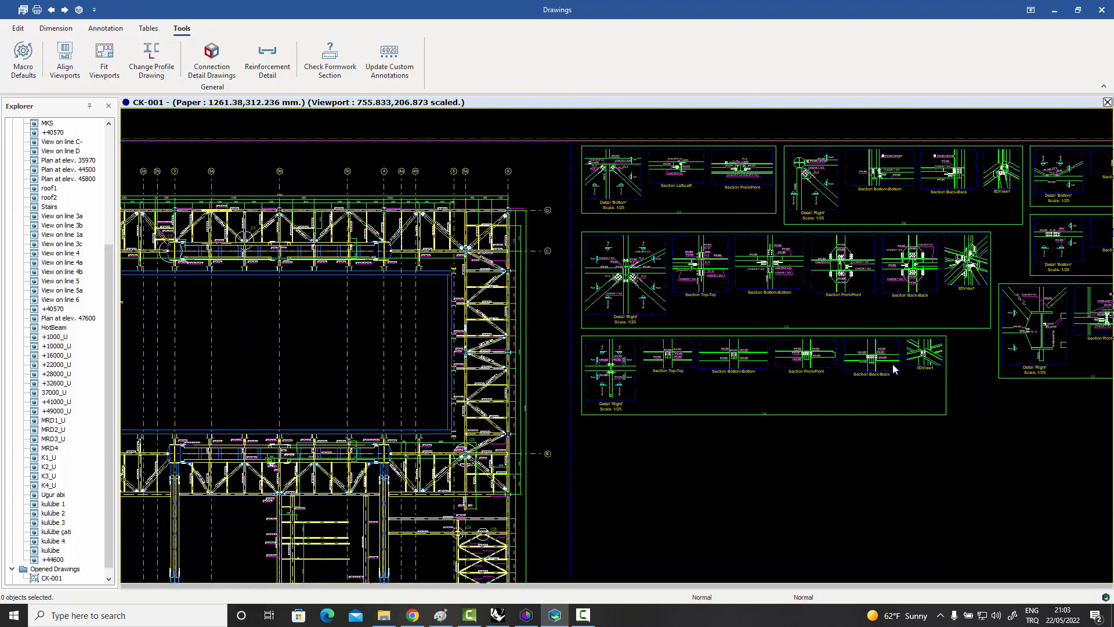
Examine the C1 connection detail mark and the surrounding truss members in the general arrangement plan on sheet CK-001.
scroll(893, 363, down, 2)
middle_drag(687, 316, 771, 326)
scroll(570, 300, up, 3)
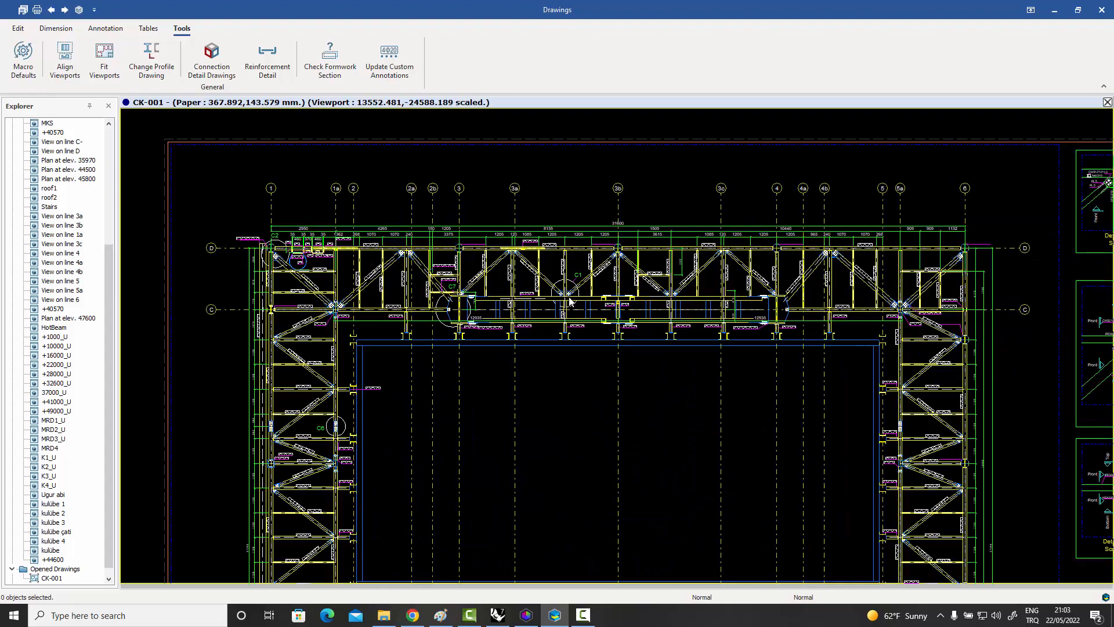
scroll(569, 300, up, 5)
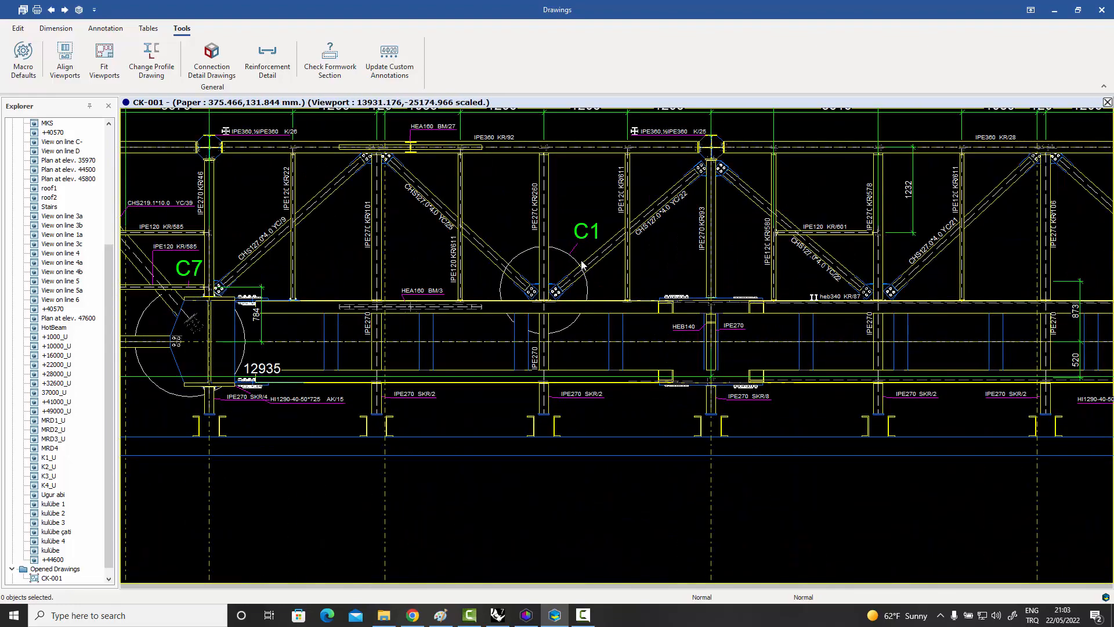
scroll(582, 265, down, 1)
scroll(586, 228, up, 2)
scroll(557, 235, down, 4)
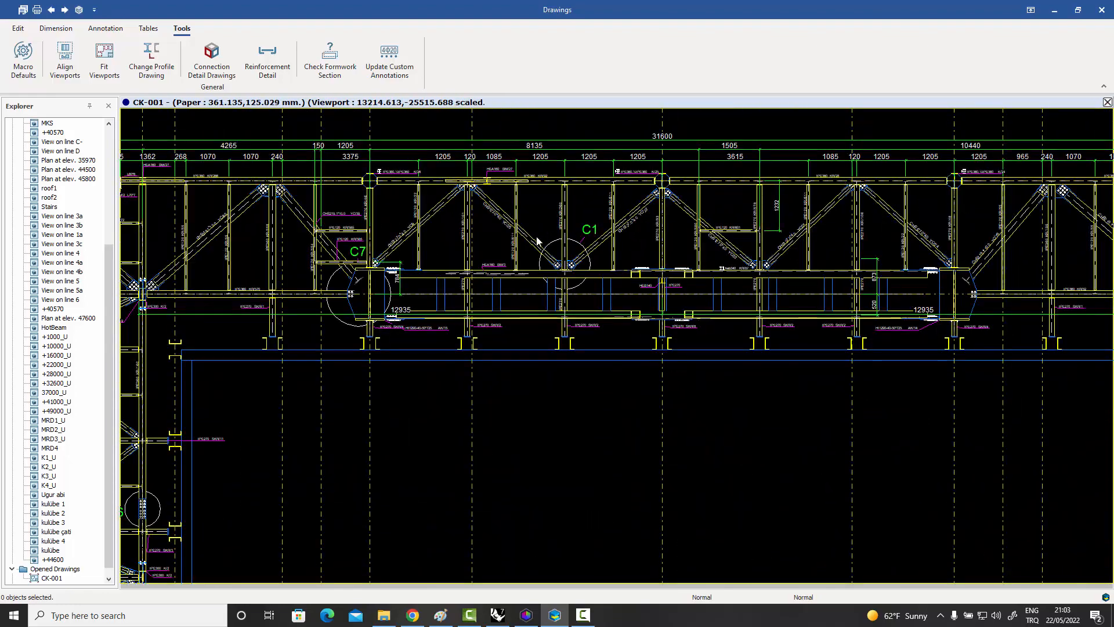
Examine the C7, C2 and C6 detail marks around the plan's trusses near grid lines C and D.
scroll(464, 246, down, 1)
scroll(406, 249, up, 3)
scroll(403, 249, down, 4)
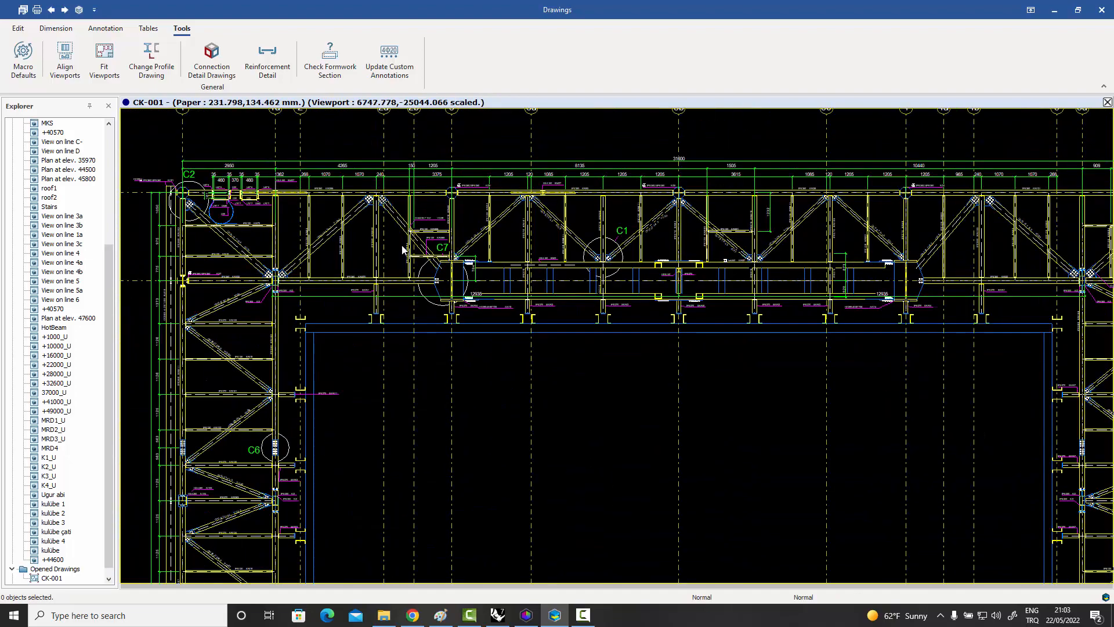
scroll(402, 250, down, 4)
scroll(315, 204, up, 6)
scroll(316, 205, down, 5)
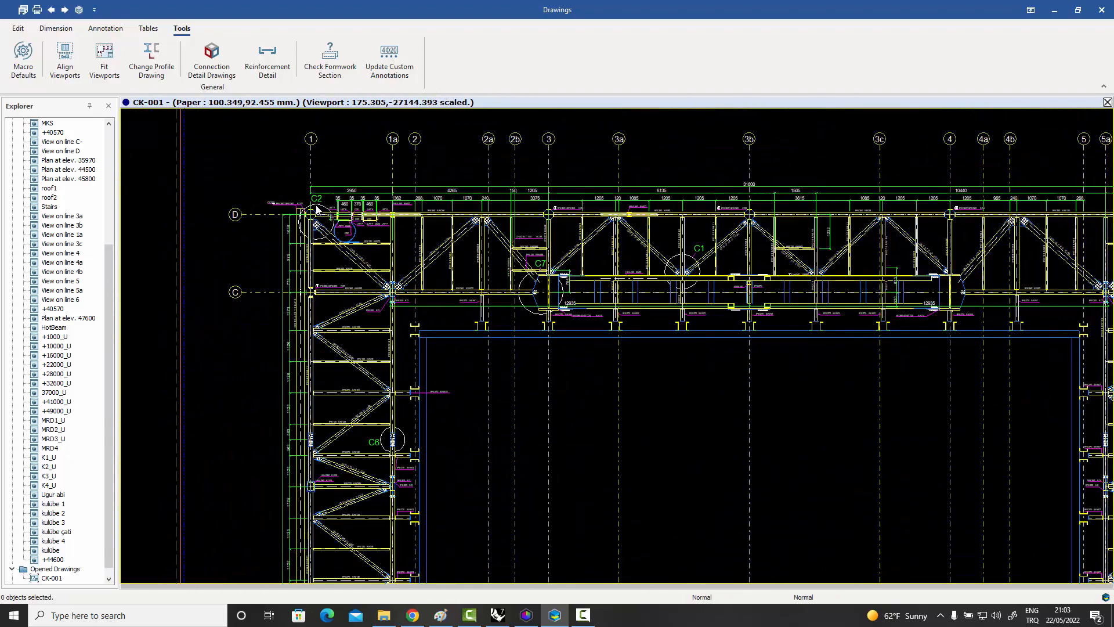
scroll(316, 209, down, 3)
scroll(369, 351, up, 5)
scroll(369, 351, down, 1)
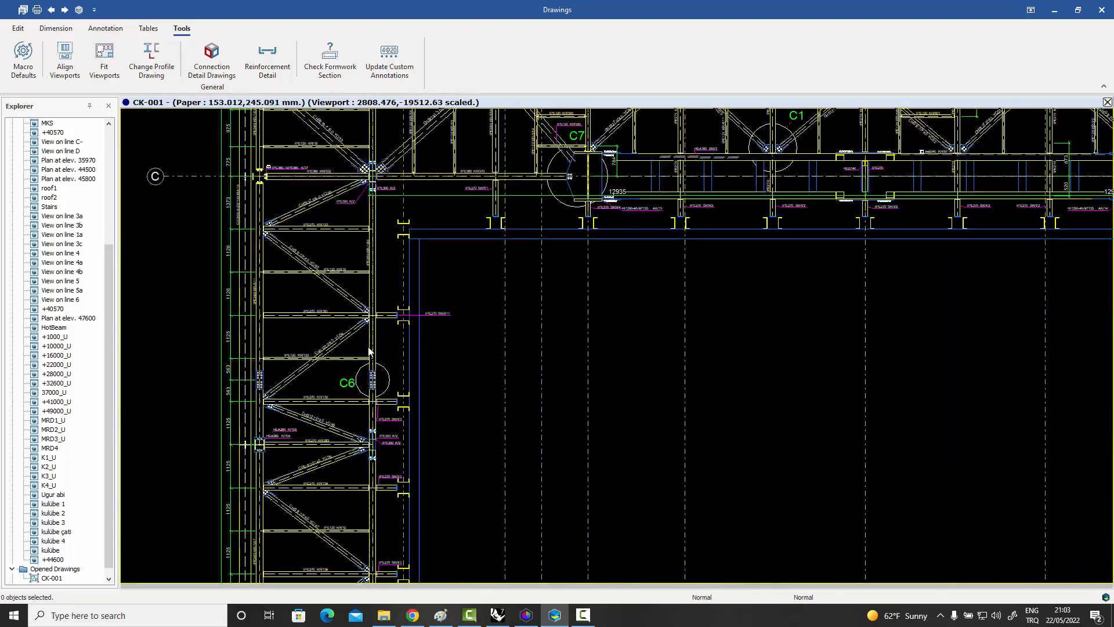
Check the titles of the C1, C2 and C3 detail boxes against the plan marks, and review the whole sheet layout.
scroll(563, 359, down, 4)
scroll(604, 253, up, 6)
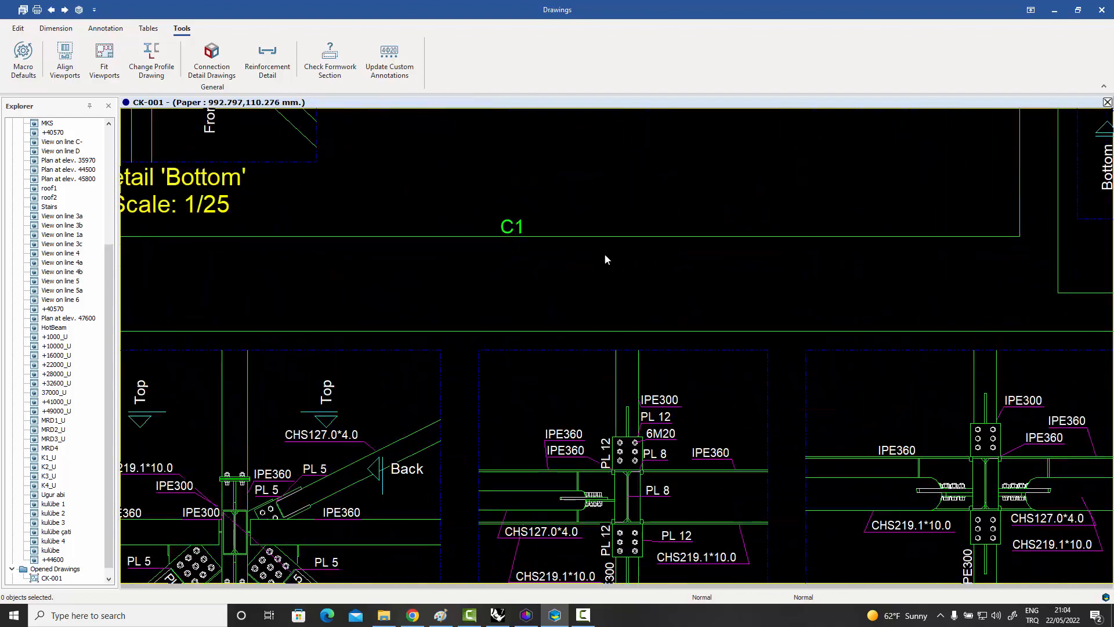
scroll(531, 232, down, 5)
scroll(843, 259, up, 2)
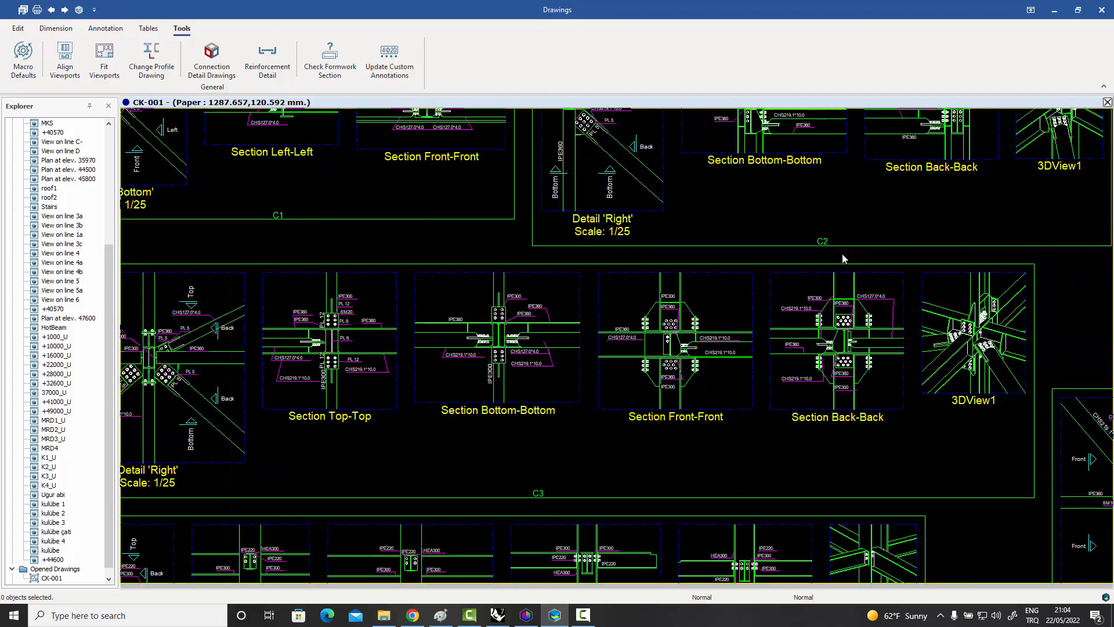
scroll(843, 259, down, 5)
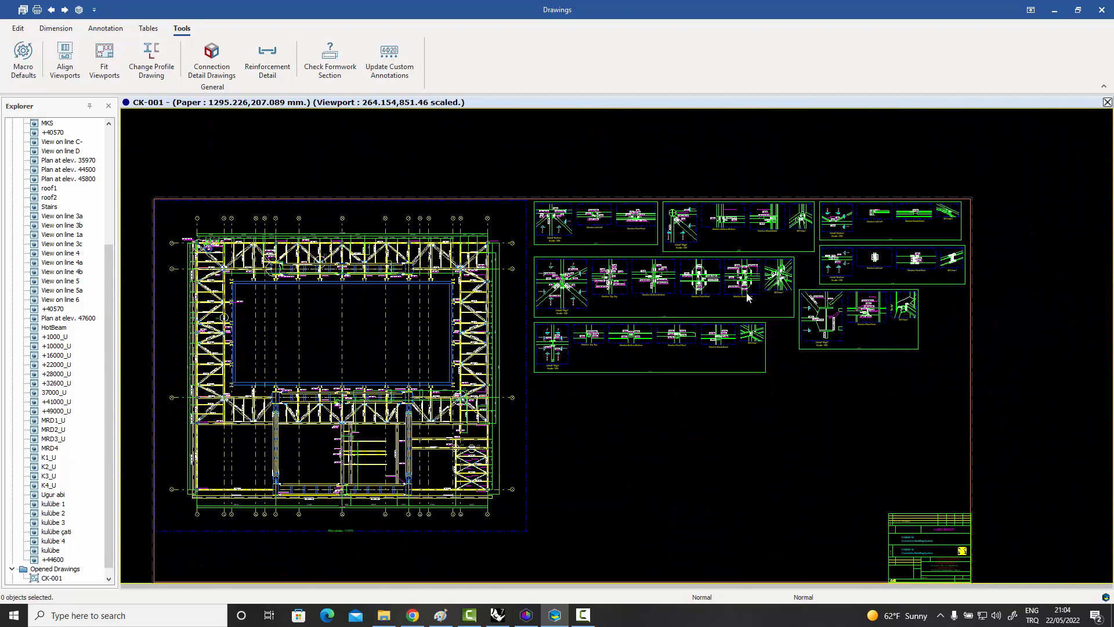
middle_drag(747, 297, 798, 250)
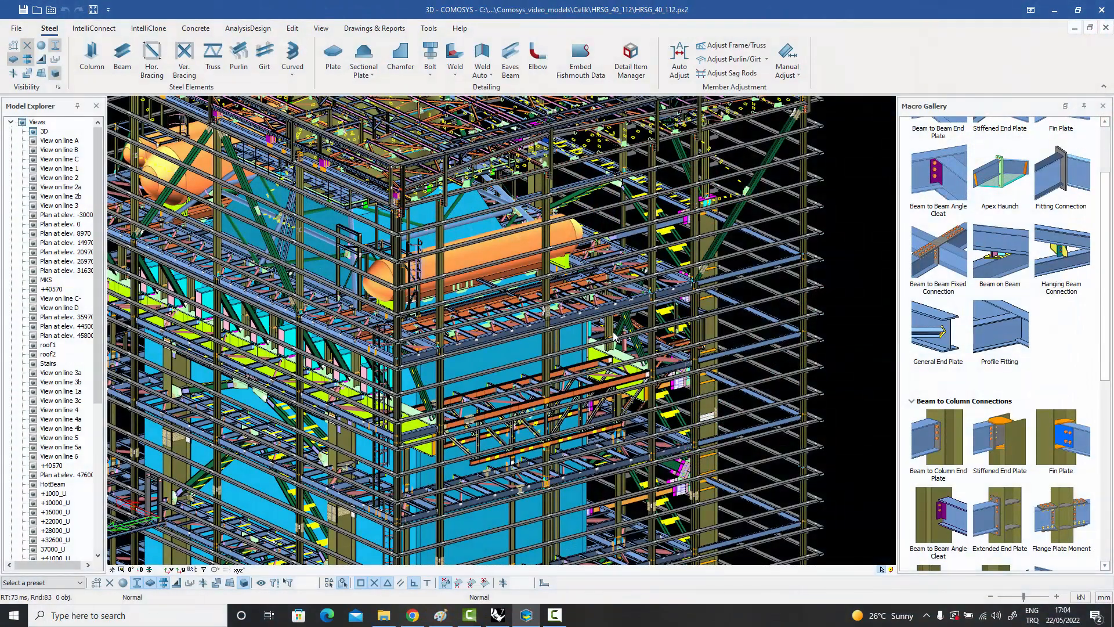
Examine the steel tower in the 3D model, focusing on the orange-chorded truss below the orange vessel.
scroll(614, 336, down, 5)
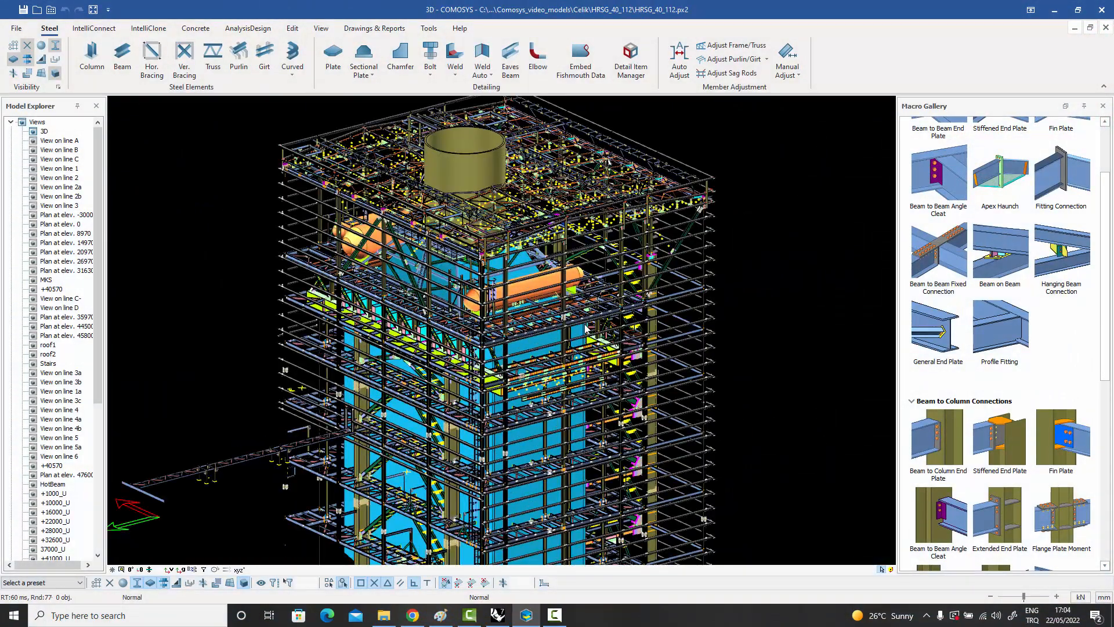
scroll(586, 329, down, 5)
scroll(586, 329, up, 7)
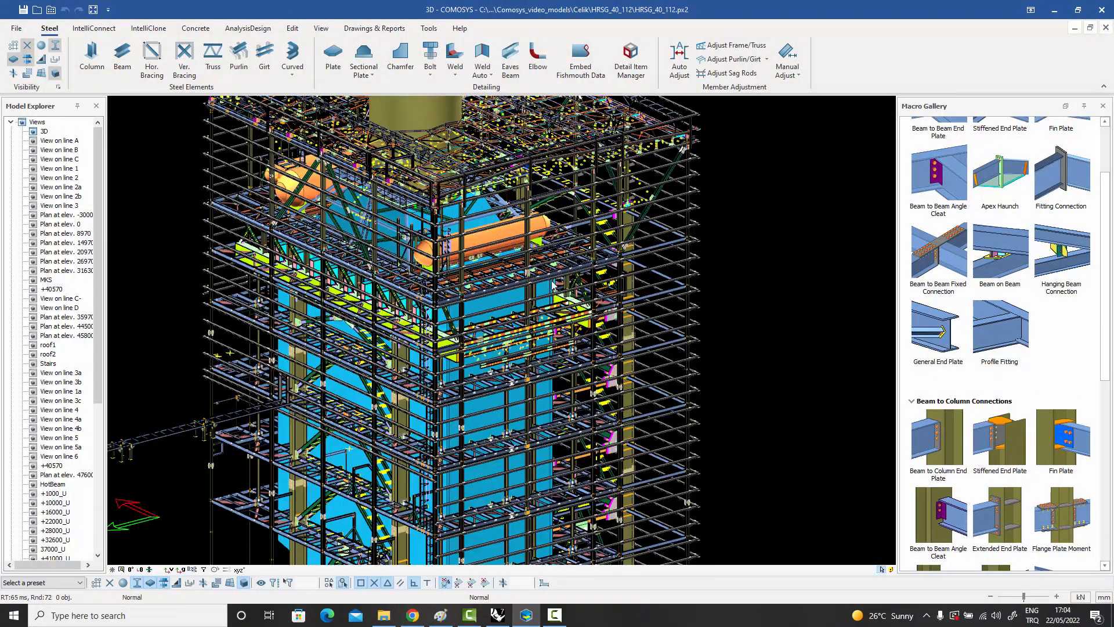
scroll(552, 285, up, 2)
scroll(553, 284, up, 2)
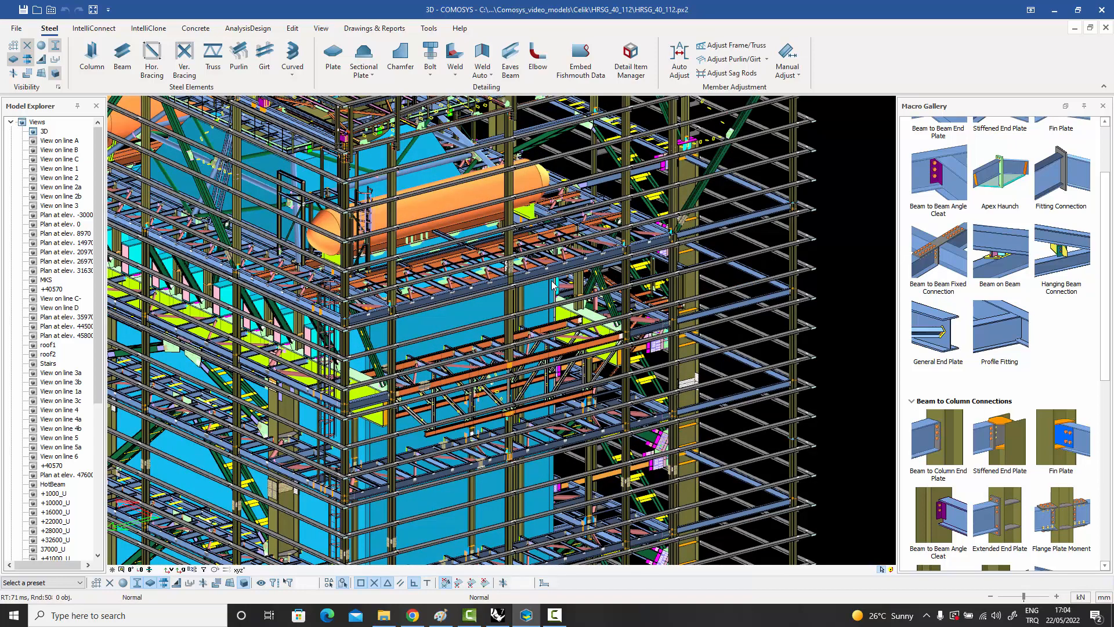
scroll(554, 284, up, 2)
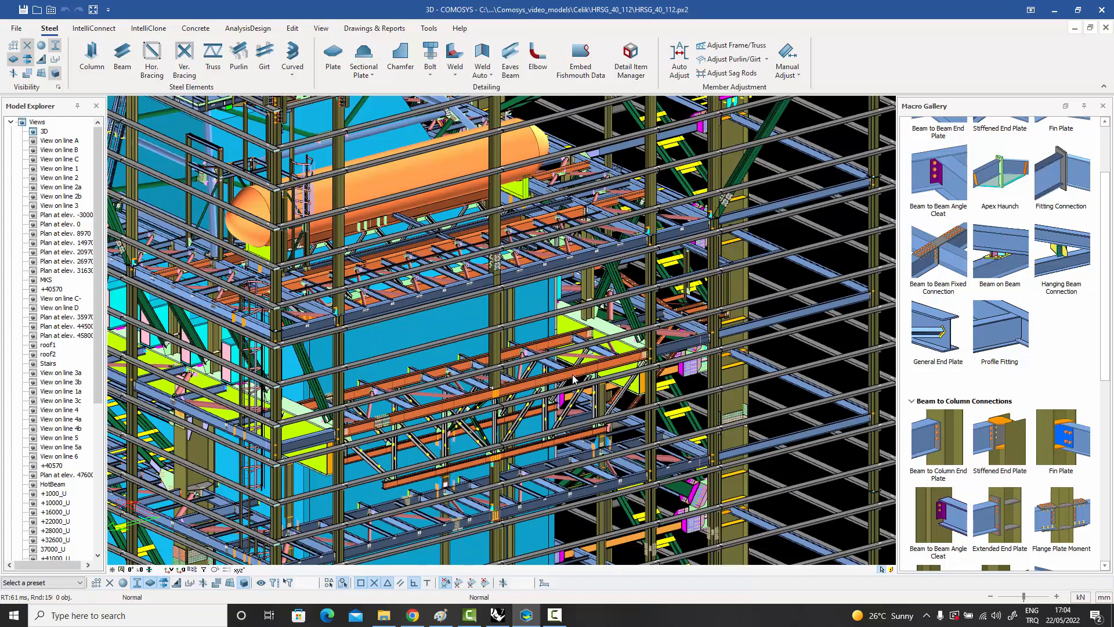
click(556, 346)
middle_drag(526, 361, 521, 277)
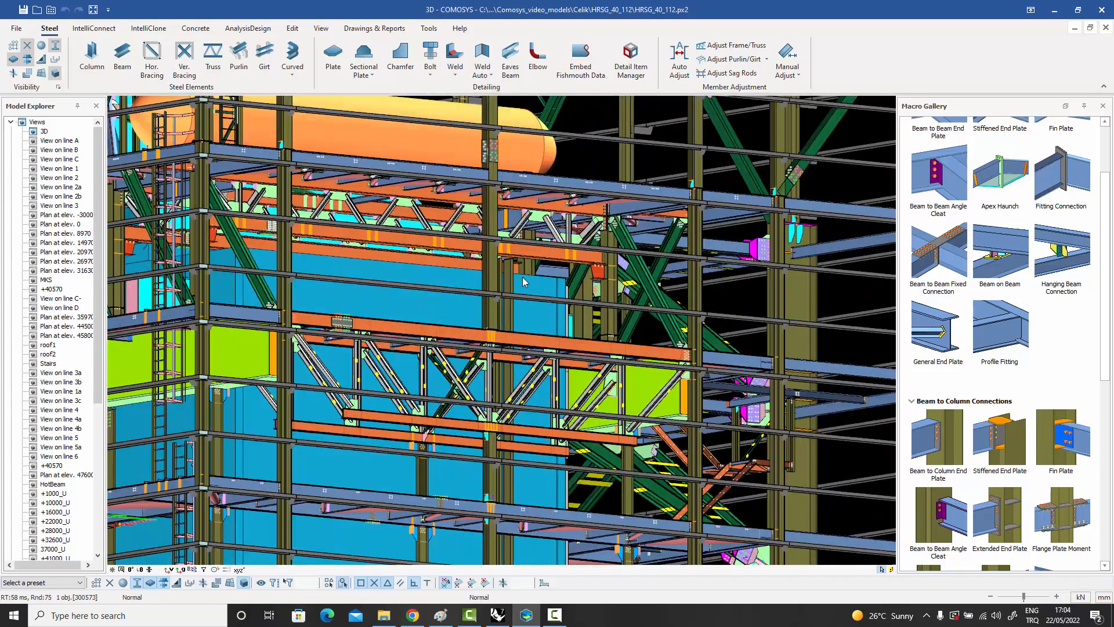
scroll(520, 281, up, 2)
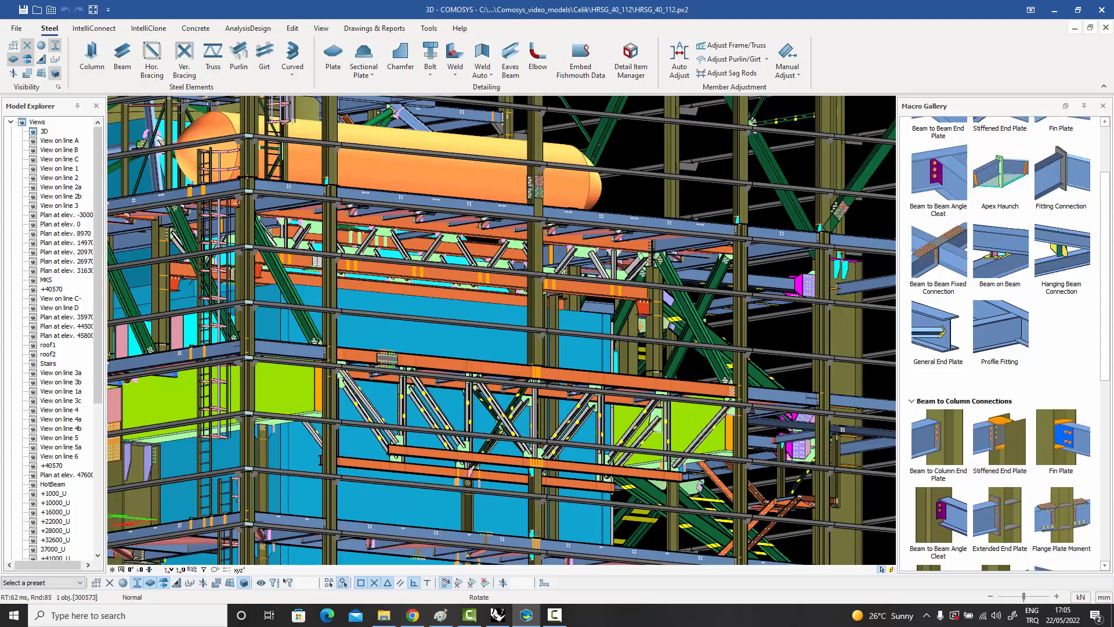
Select the whole assembly of the upper orange-chorded truss below the vessel from its top chord and show only that assembly.
middle_drag(501, 330, 517, 310)
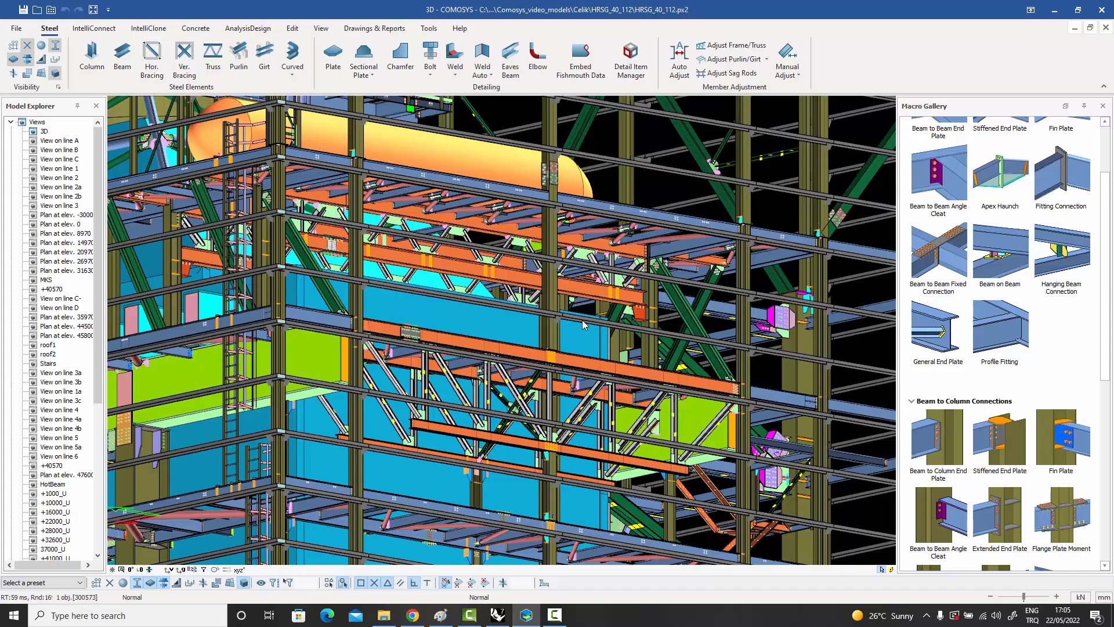
scroll(597, 318, up, 5)
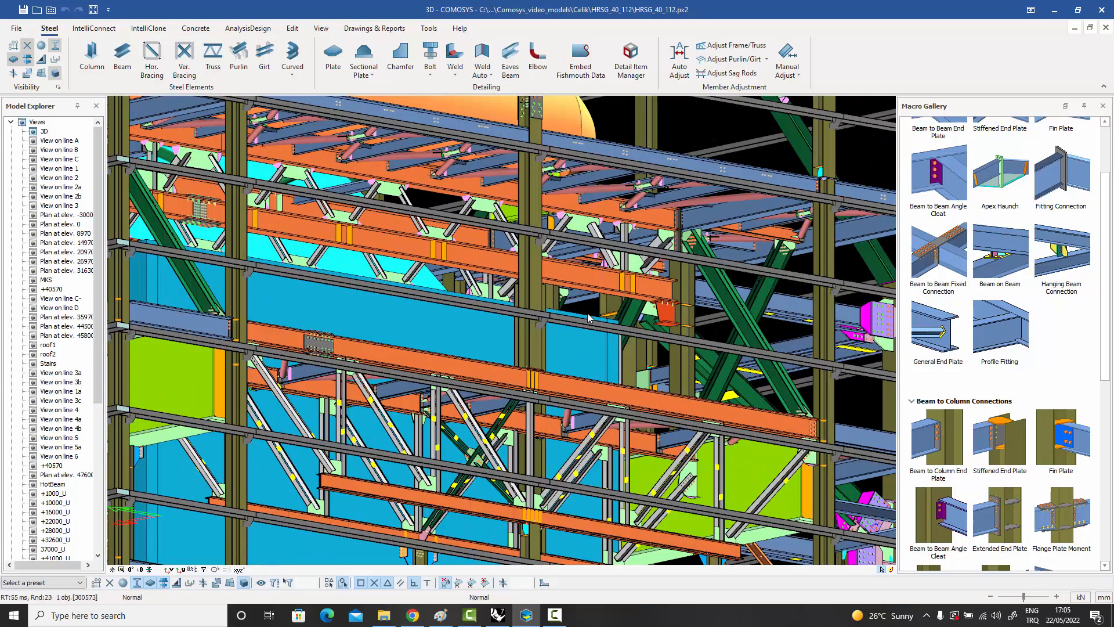
scroll(597, 318, down, 3)
scroll(588, 311, up, 2)
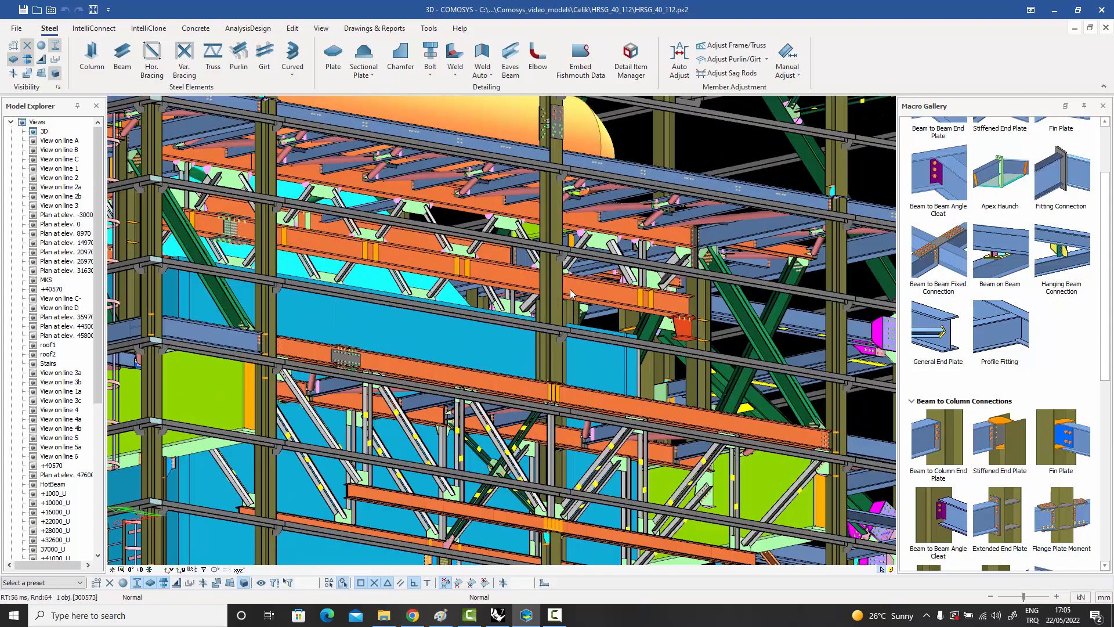
middle_drag(567, 288, 619, 315)
scroll(584, 287, up, 1)
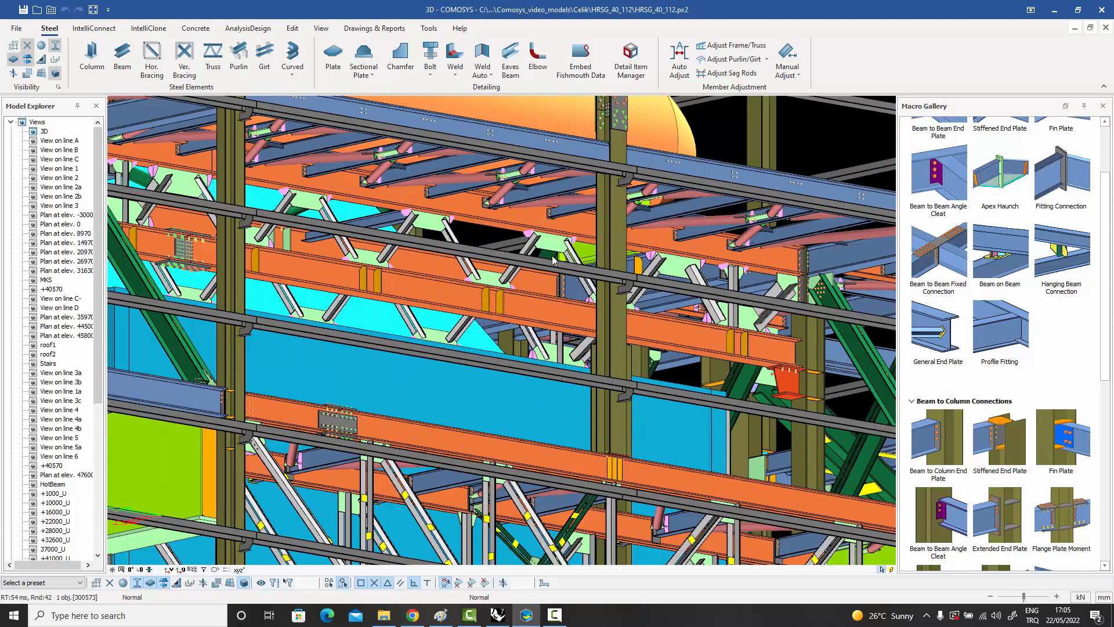
click(534, 217)
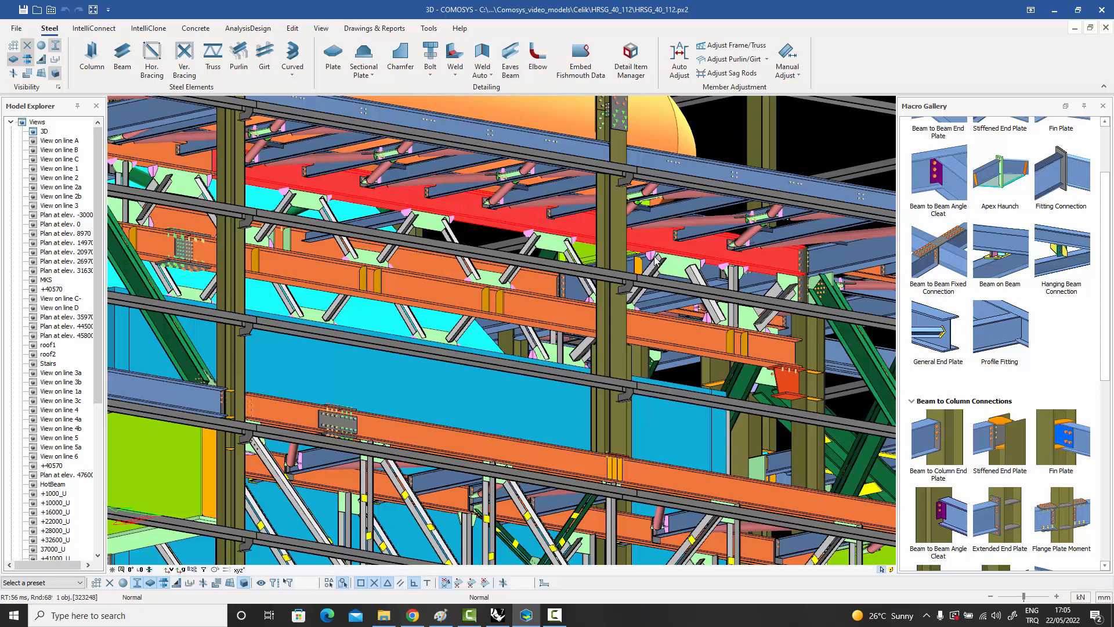
scroll(534, 210, up, 1)
right_click(524, 207)
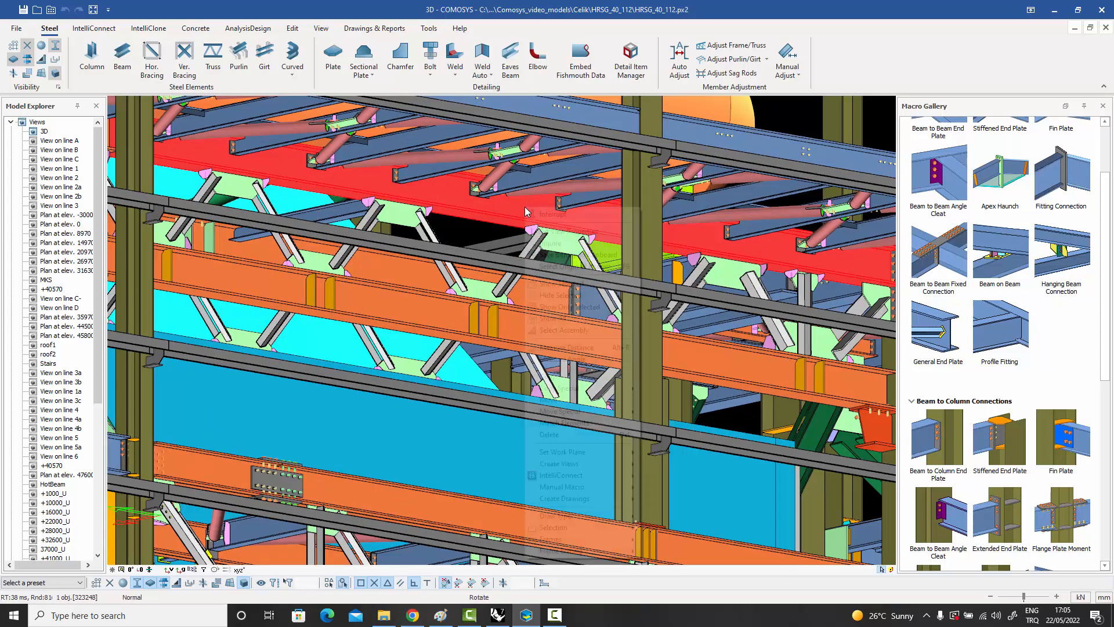
click(568, 330)
scroll(569, 331, down, 1)
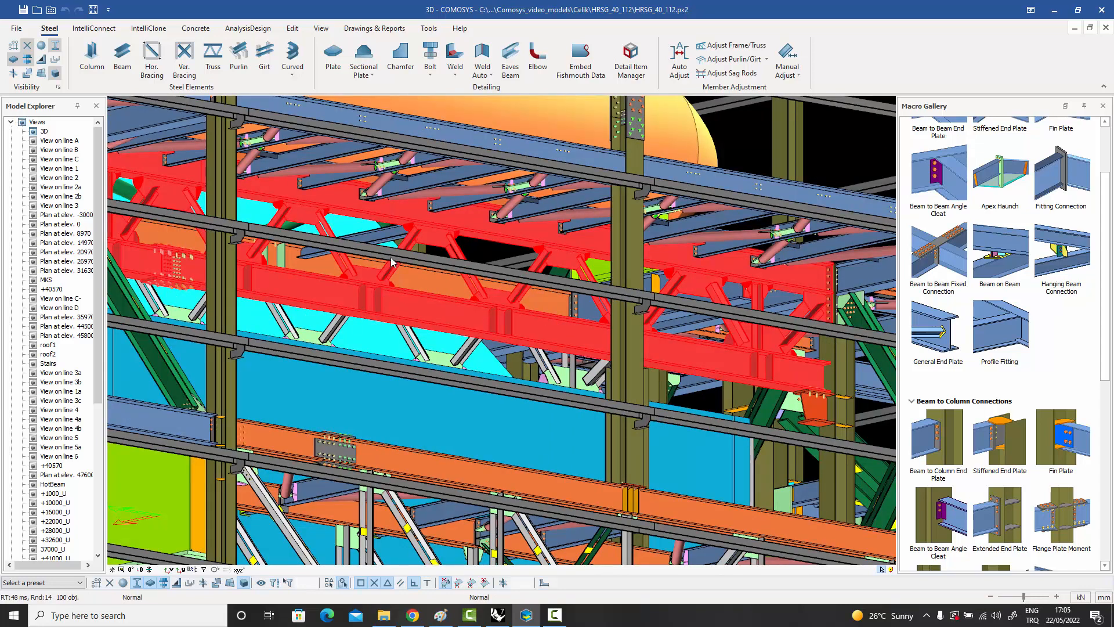
right_click(596, 243)
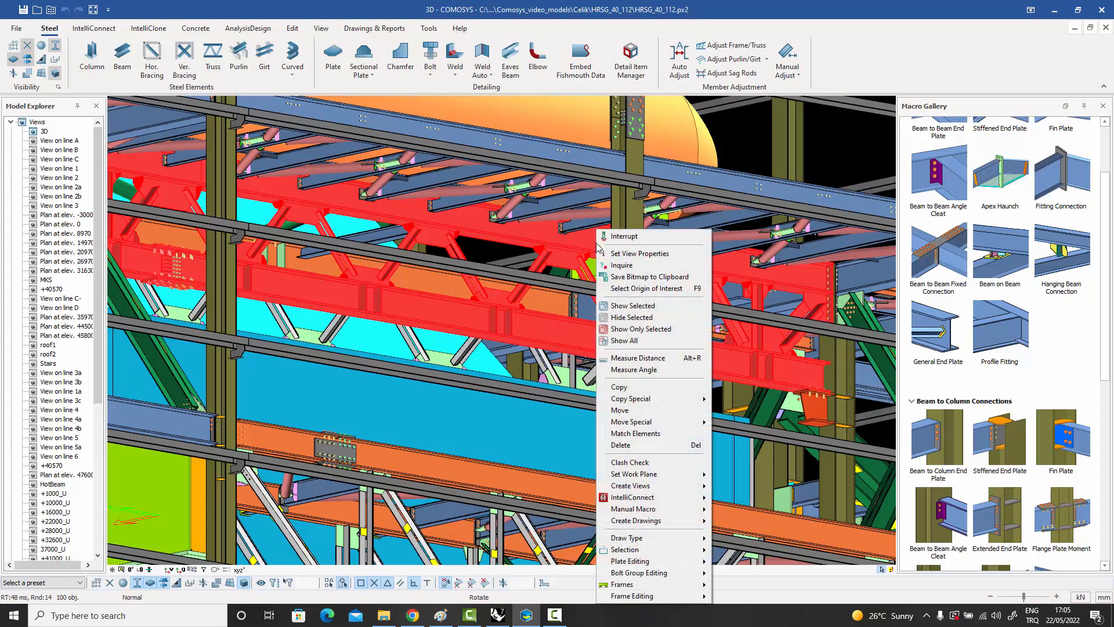
click(641, 329)
click(663, 281)
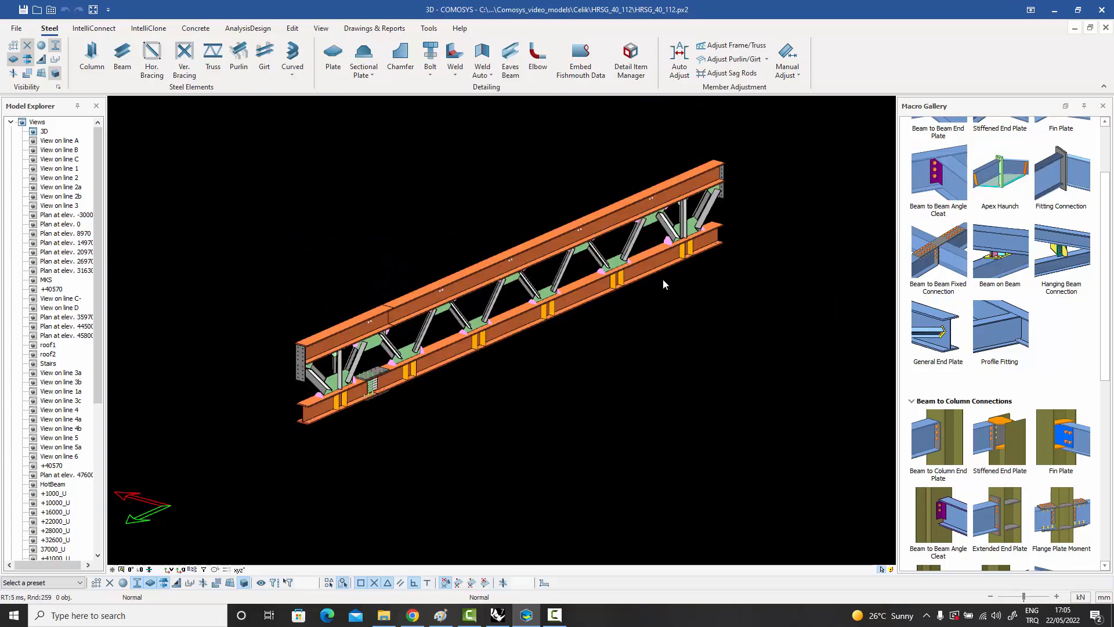
Examine the isolated truss along its length, including the diagonals, gusset plates, stiffeners, bolted bottom-chord splice and end plates.
scroll(663, 278, up, 5)
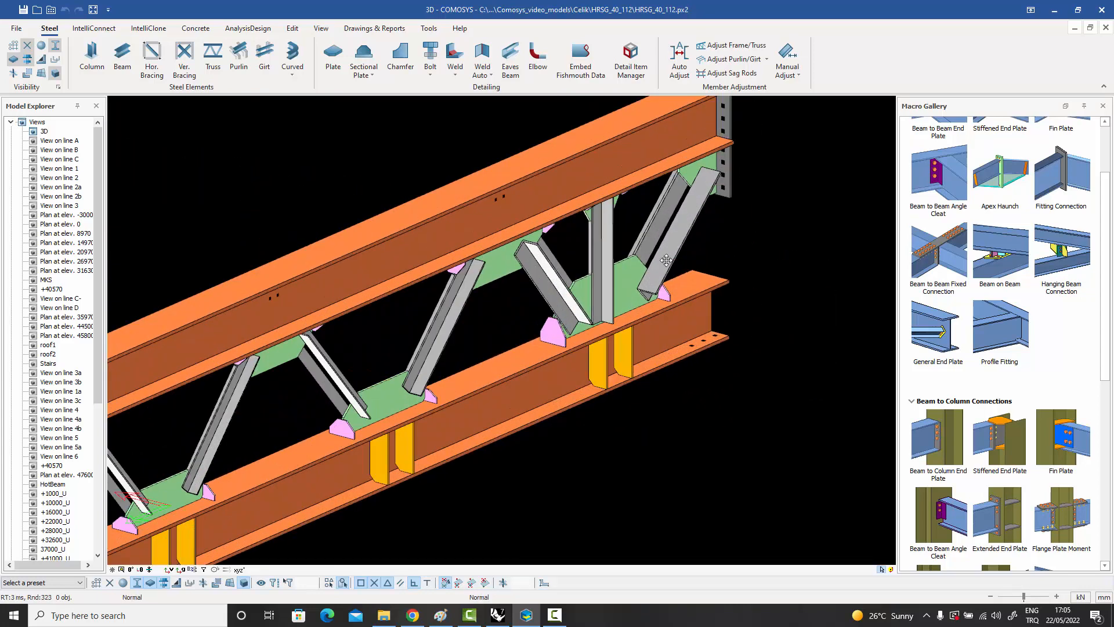
scroll(644, 232, up, 2)
scroll(644, 234, down, 4)
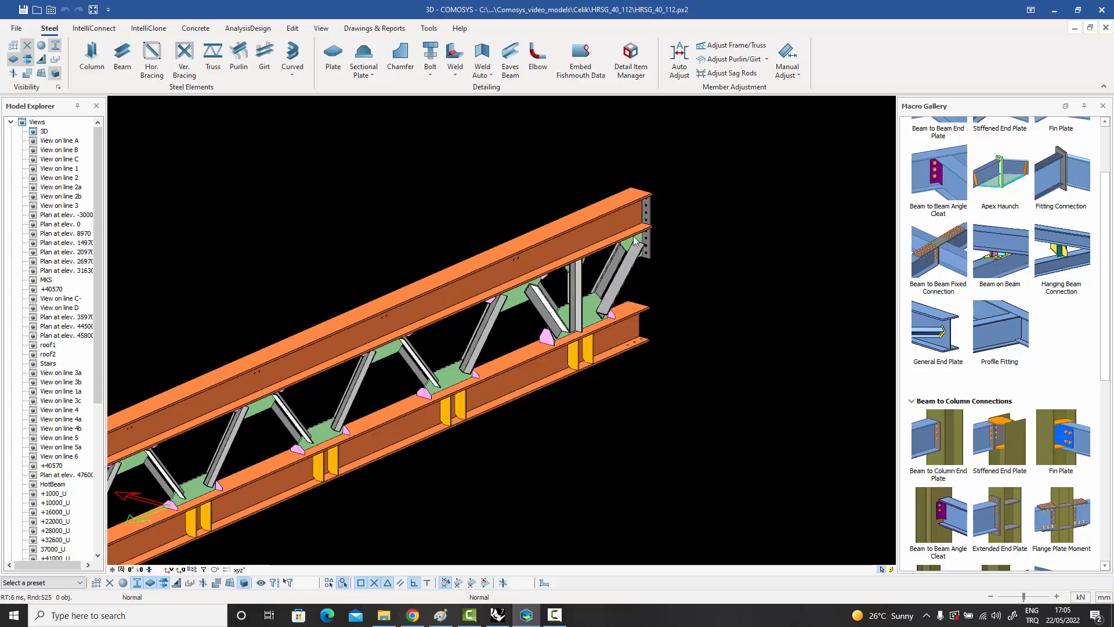
scroll(638, 261, up, 3)
scroll(638, 262, down, 5)
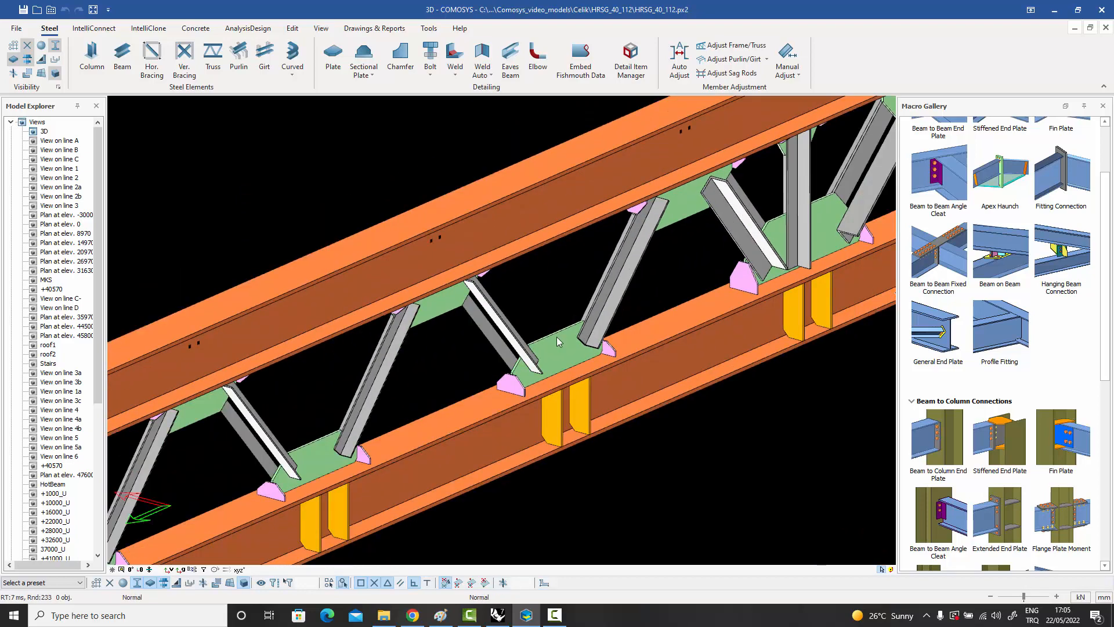
middle_drag(579, 331, 692, 267)
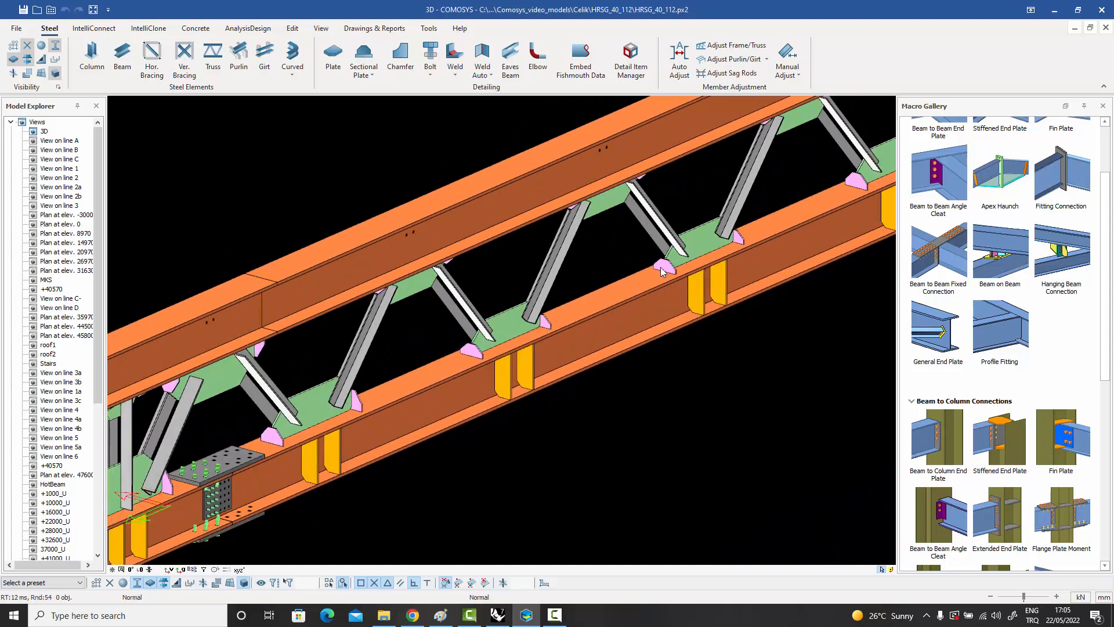
scroll(685, 255, down, 2)
scroll(396, 417, up, 4)
scroll(389, 411, down, 3)
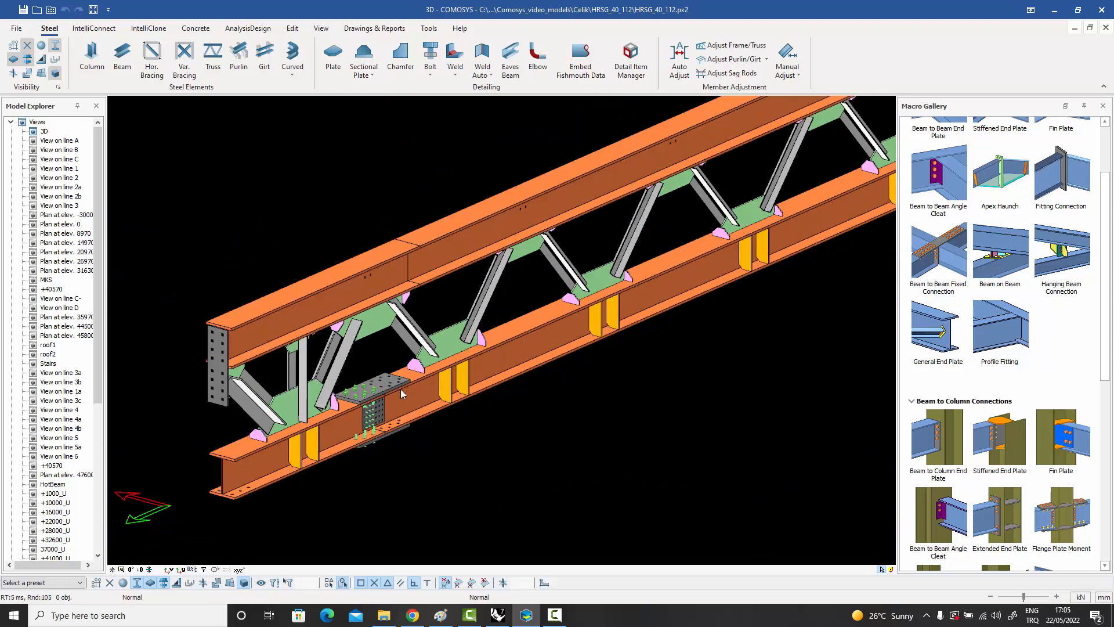
scroll(402, 393, down, 3)
scroll(565, 381, up, 3)
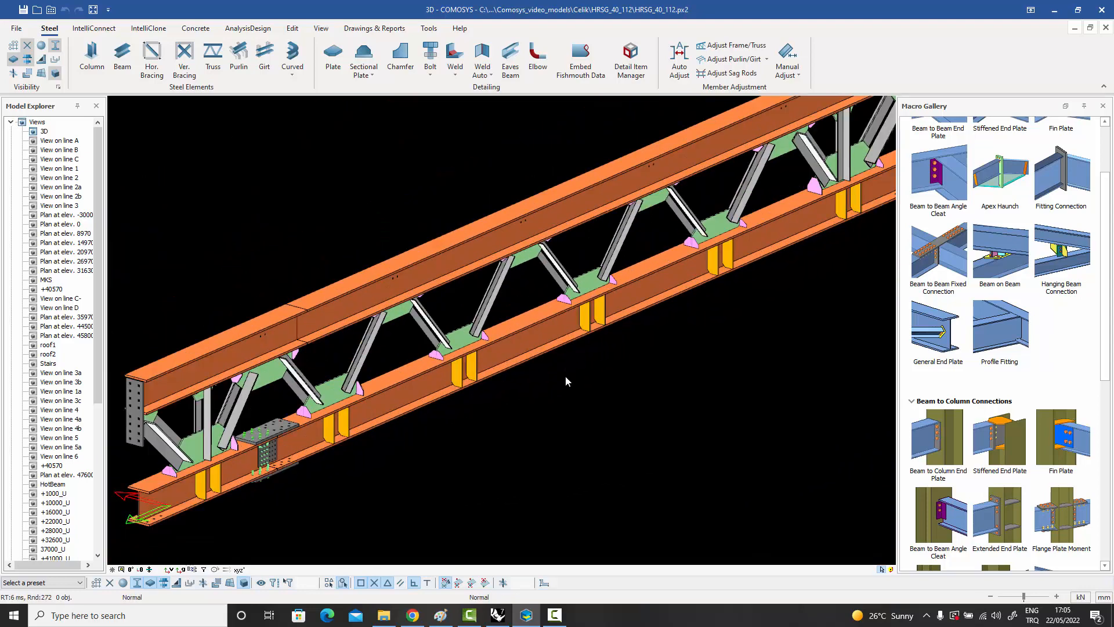
scroll(565, 381, down, 1)
Select the truss's top chord and start an assembly drawing for it.
scroll(578, 254, up, 4)
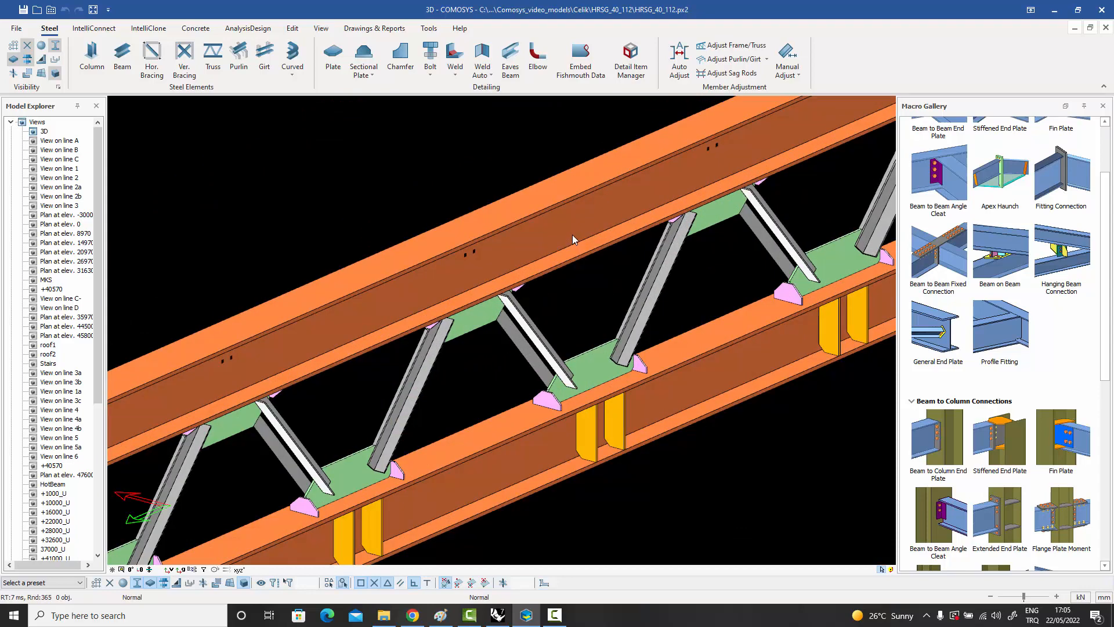
click(573, 234)
right_click(572, 235)
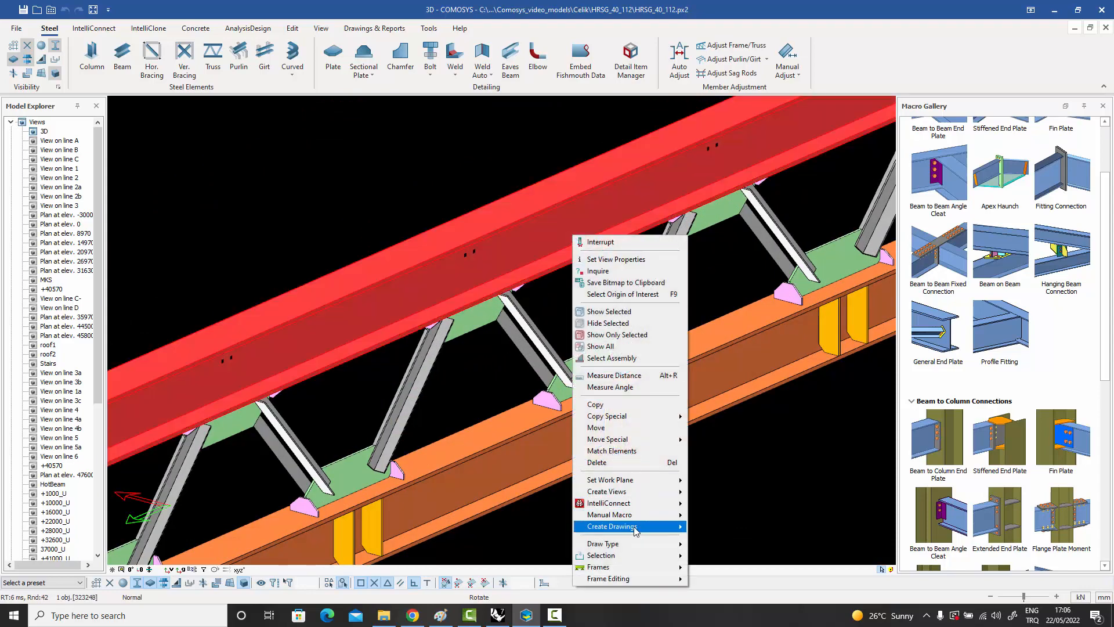
mouse_move(637, 528)
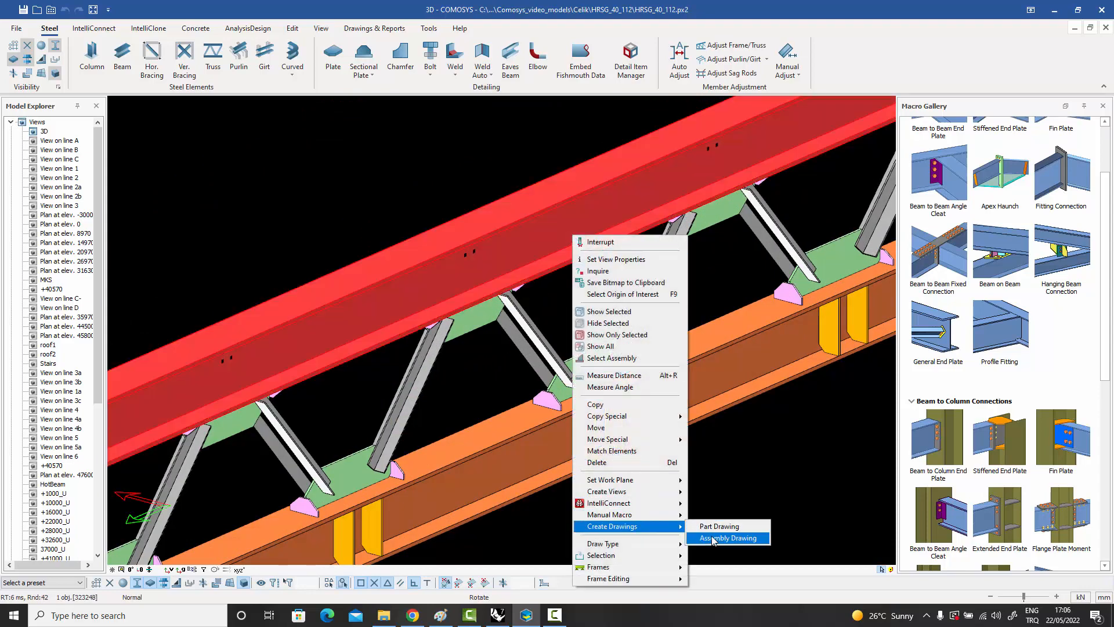
click(713, 539)
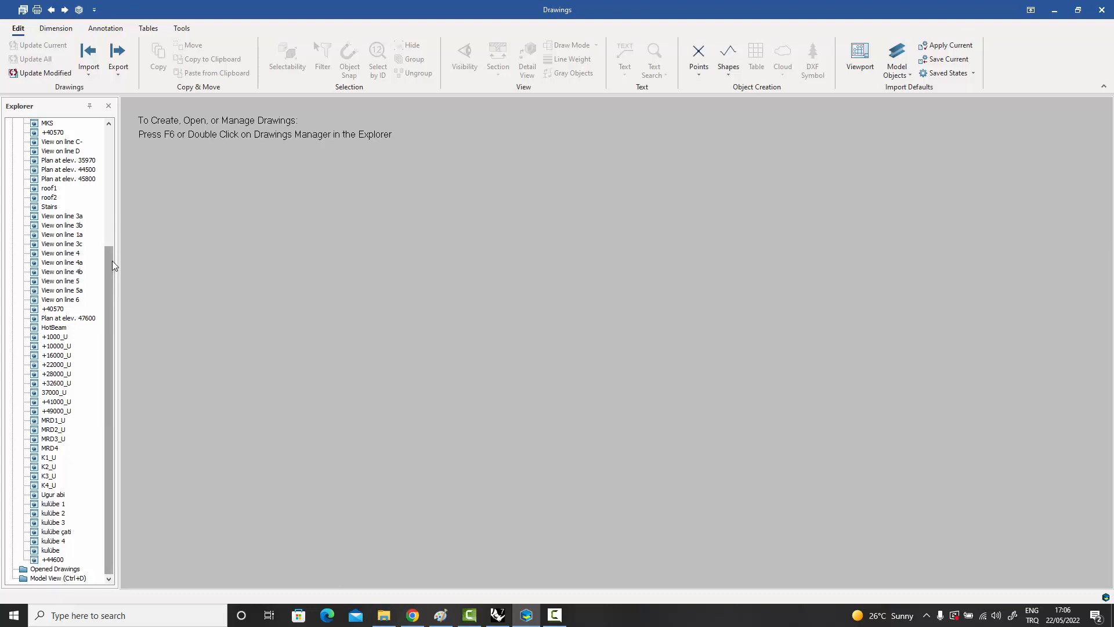
Open drawing 835-156-CE-001 from the Drawings Manager and close the manager.
drag(113, 260, 130, 136)
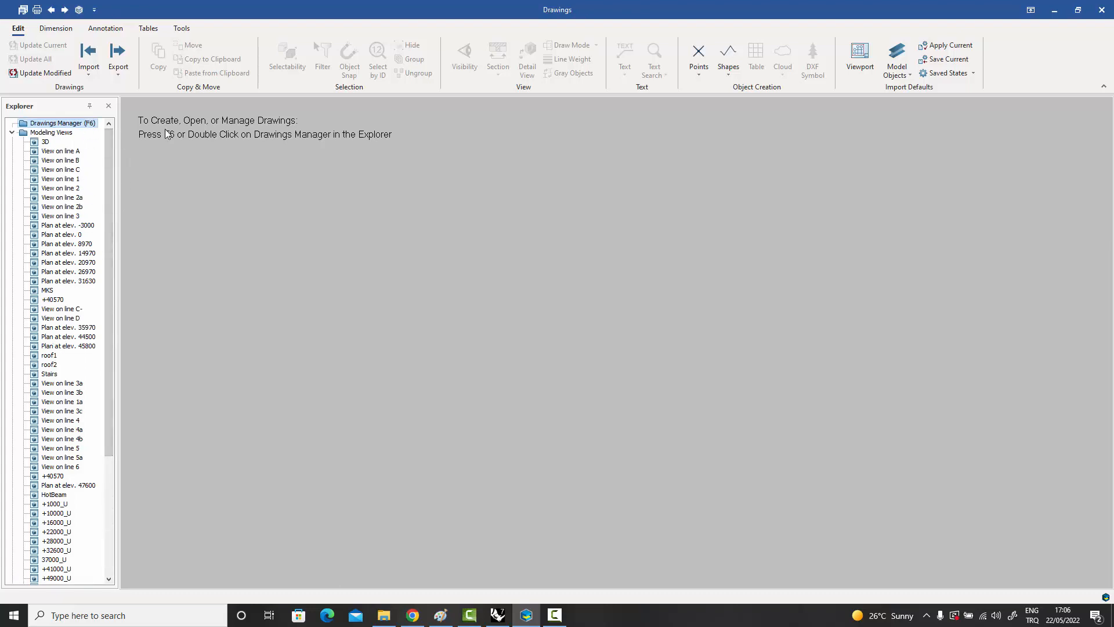
double_click(65, 124)
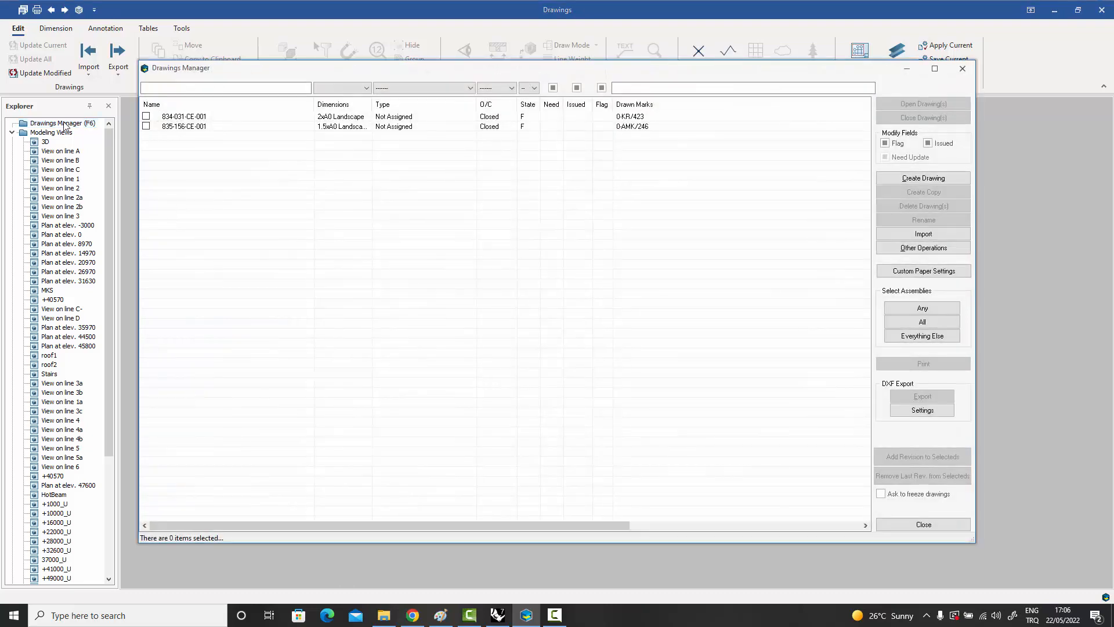
double_click(180, 126)
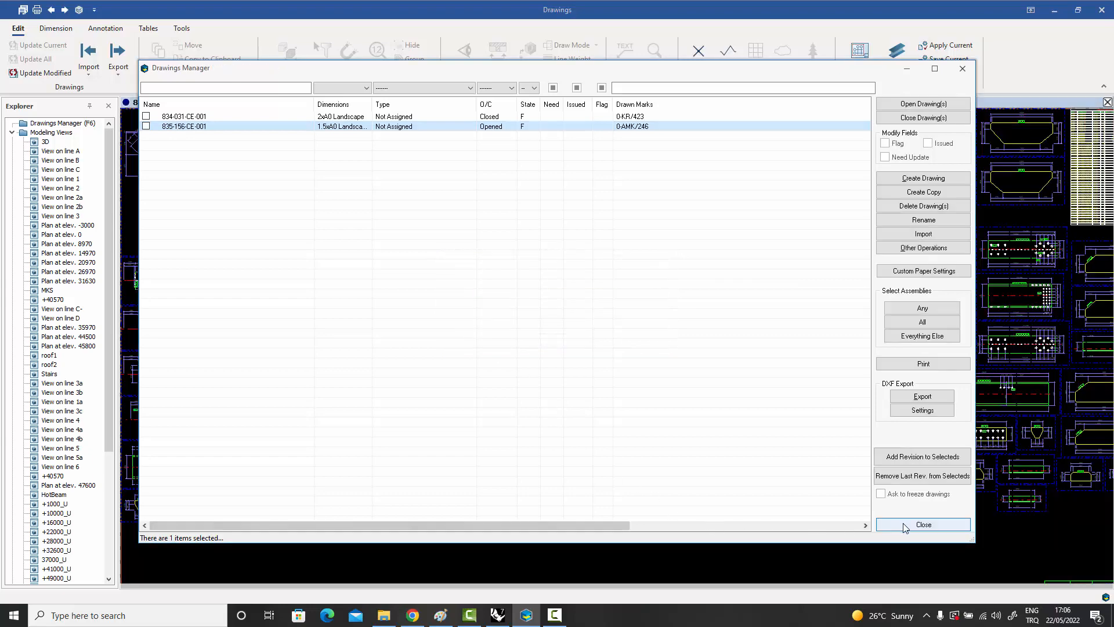
click(904, 527)
Examine the part list on the sheet, with its positions, profiles, materials, lengths and weights.
mouse_move(756, 391)
middle_down()
mouse_move(758, 428)
mouse_move(726, 402)
mouse_move(699, 400)
mouse_move(483, 414)
middle_up()
scroll(758, 427, down, 2)
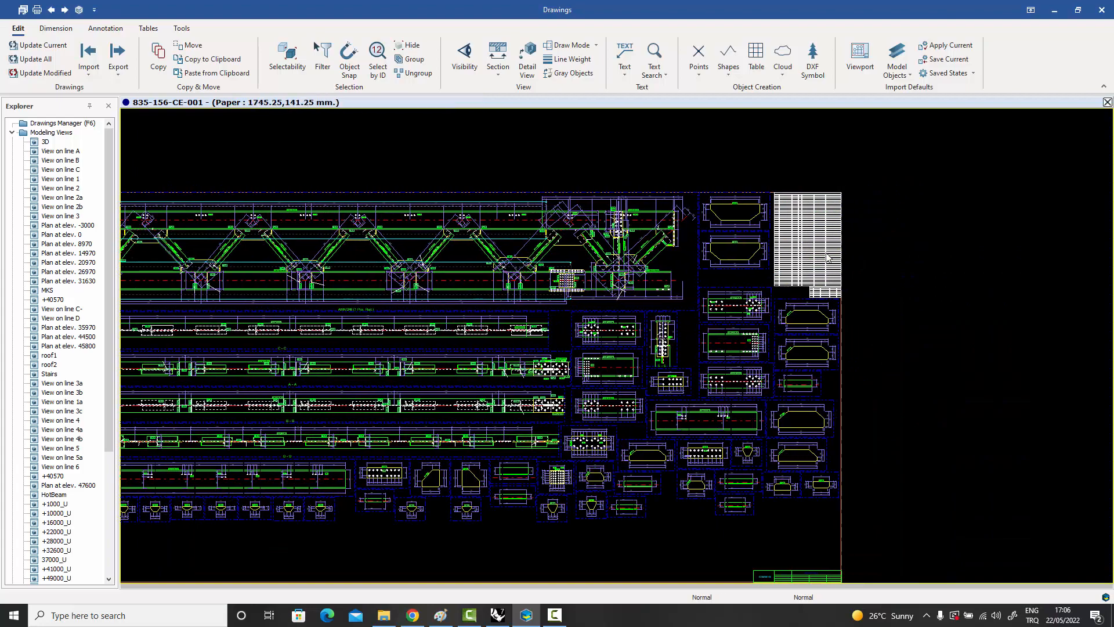
scroll(826, 257, up, 3)
scroll(830, 232, up, 6)
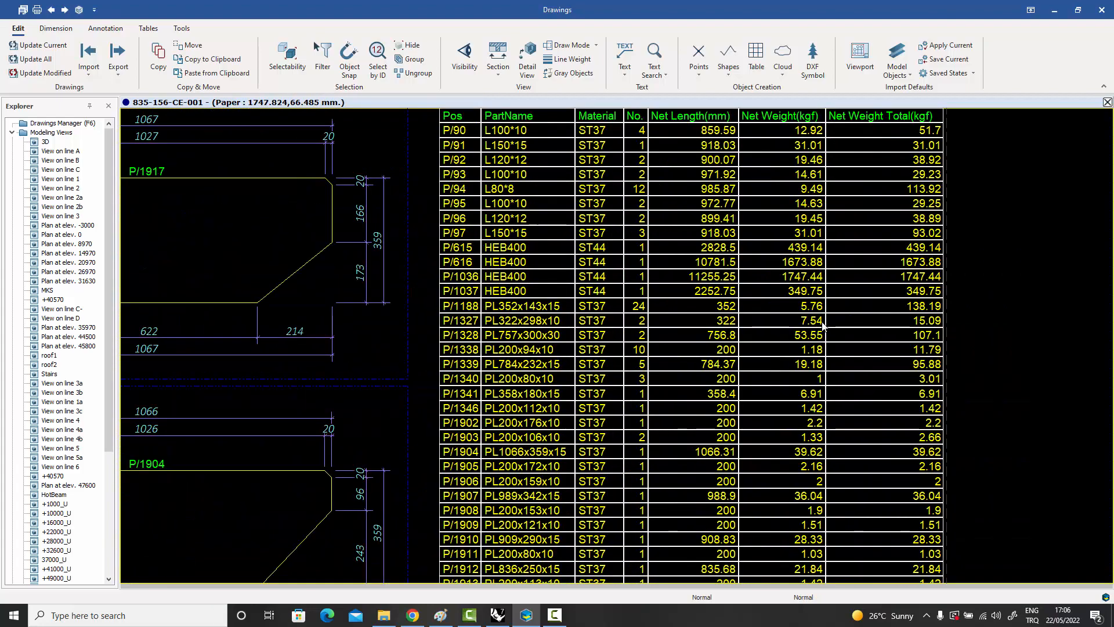
middle_drag(803, 406, 800, 419)
scroll(755, 406, down, 6)
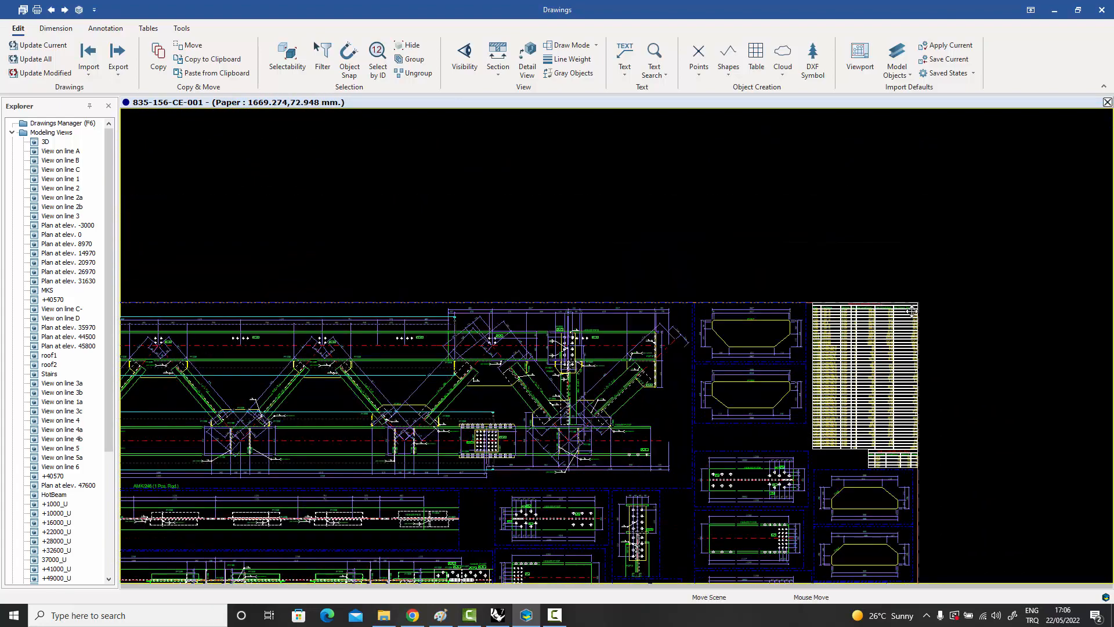
scroll(727, 358, up, 3)
Examine the AMK/246 truss elevation from end to end, checking the dimensions, part marks, weld symbols, gussets and bottom-chord splice.
middle_drag(728, 350, 808, 330)
middle_drag(590, 344, 729, 321)
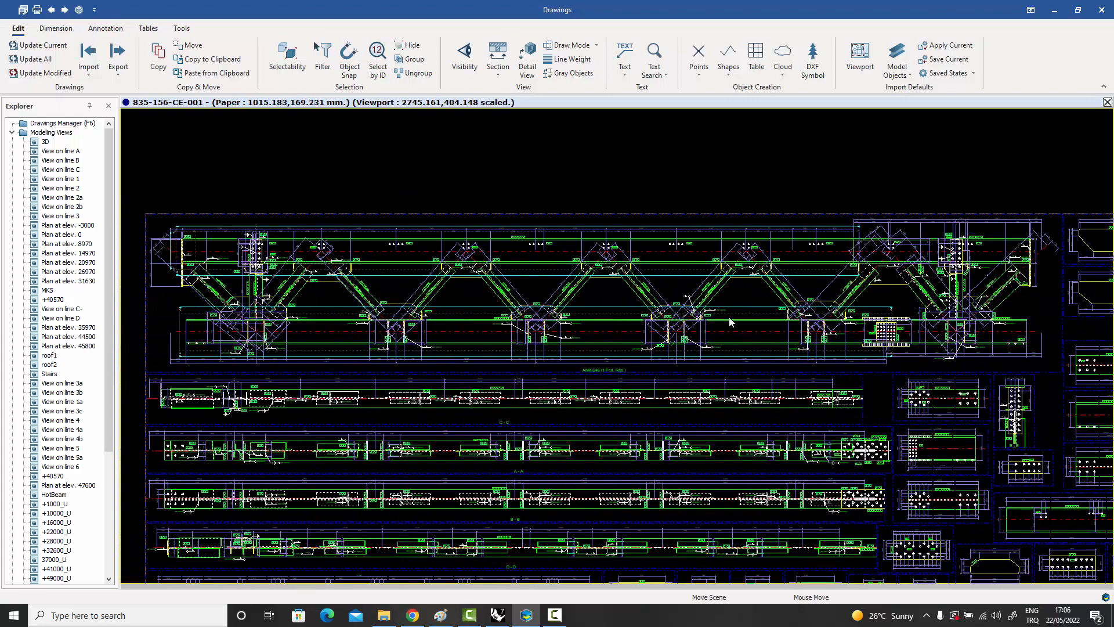
scroll(289, 293, up, 5)
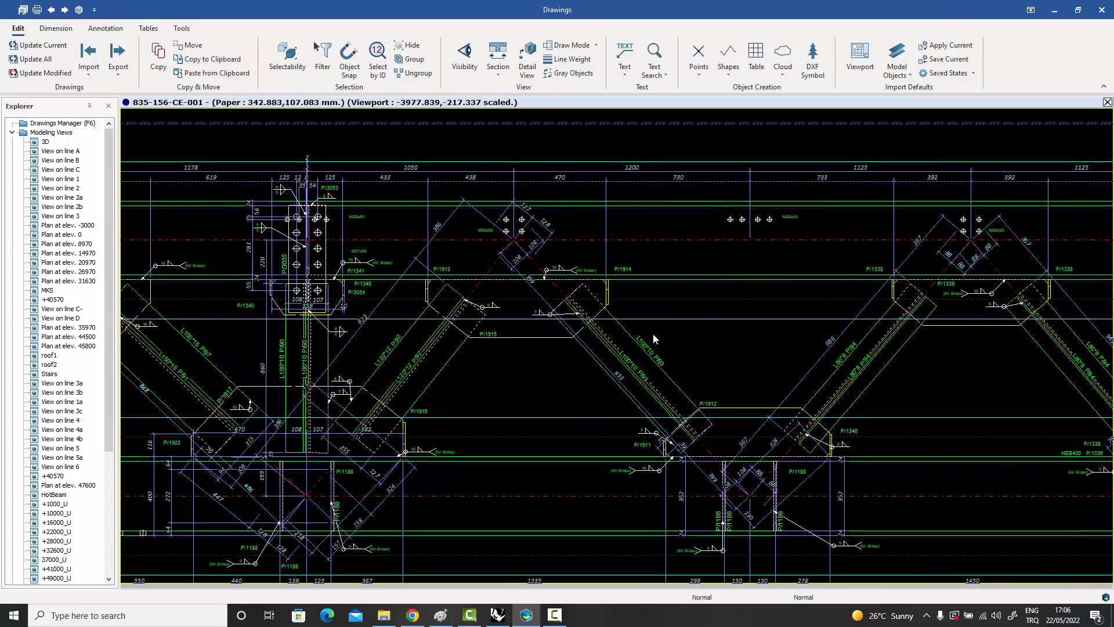
middle_drag(723, 363, 348, 325)
middle_drag(840, 343, 530, 340)
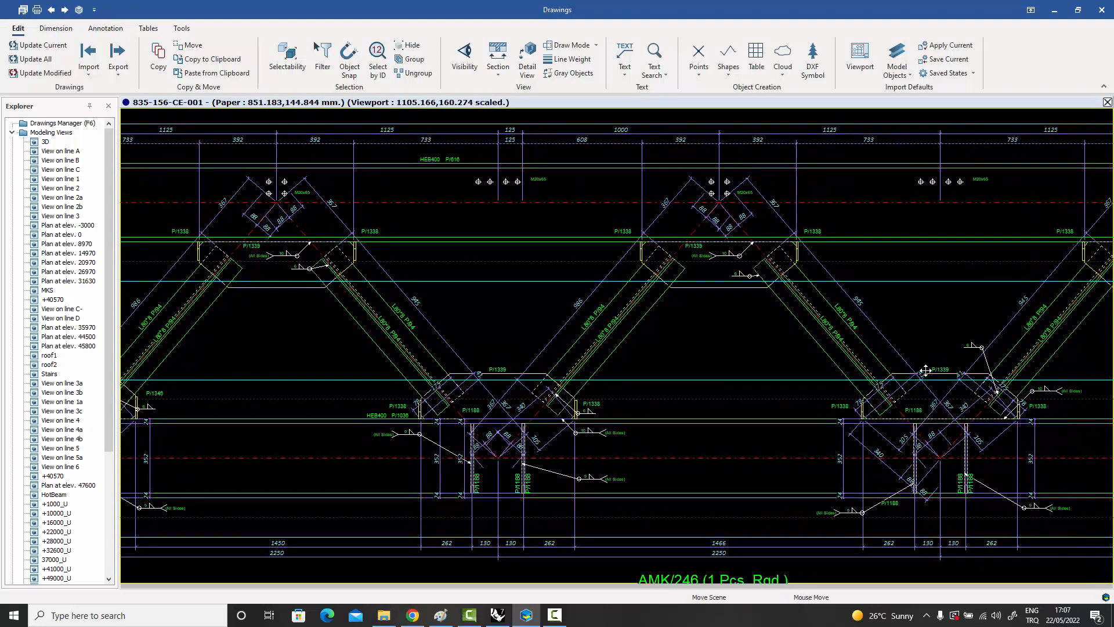
middle_drag(841, 368, 642, 368)
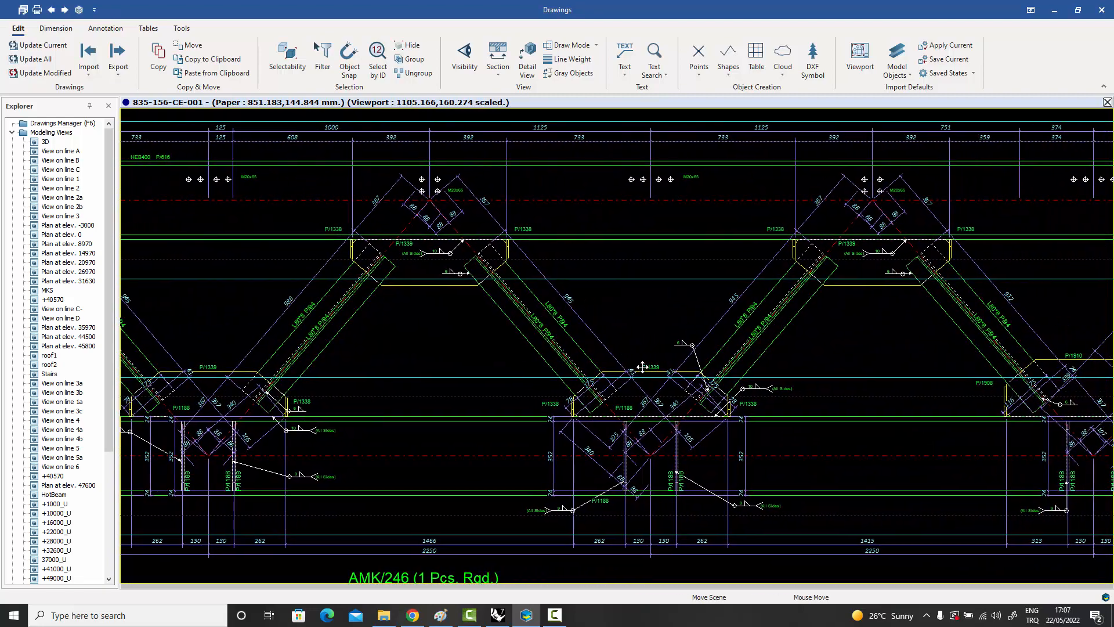
scroll(645, 369, down, 2)
middle_drag(788, 385, 689, 378)
middle_drag(759, 378, 720, 383)
scroll(720, 383, down, 3)
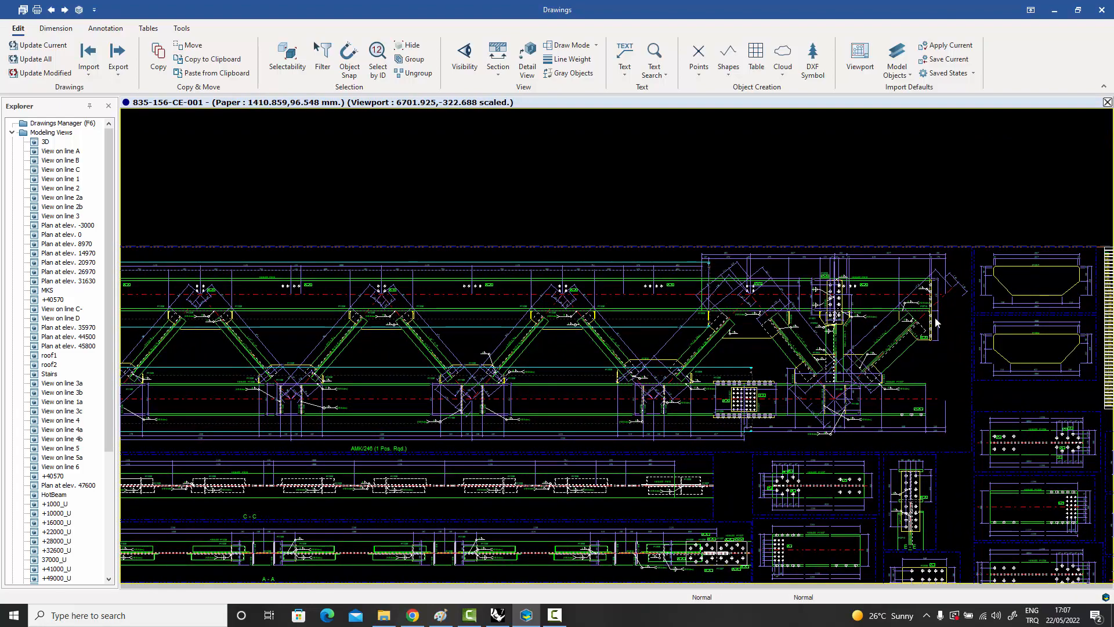
scroll(938, 320, up, 3)
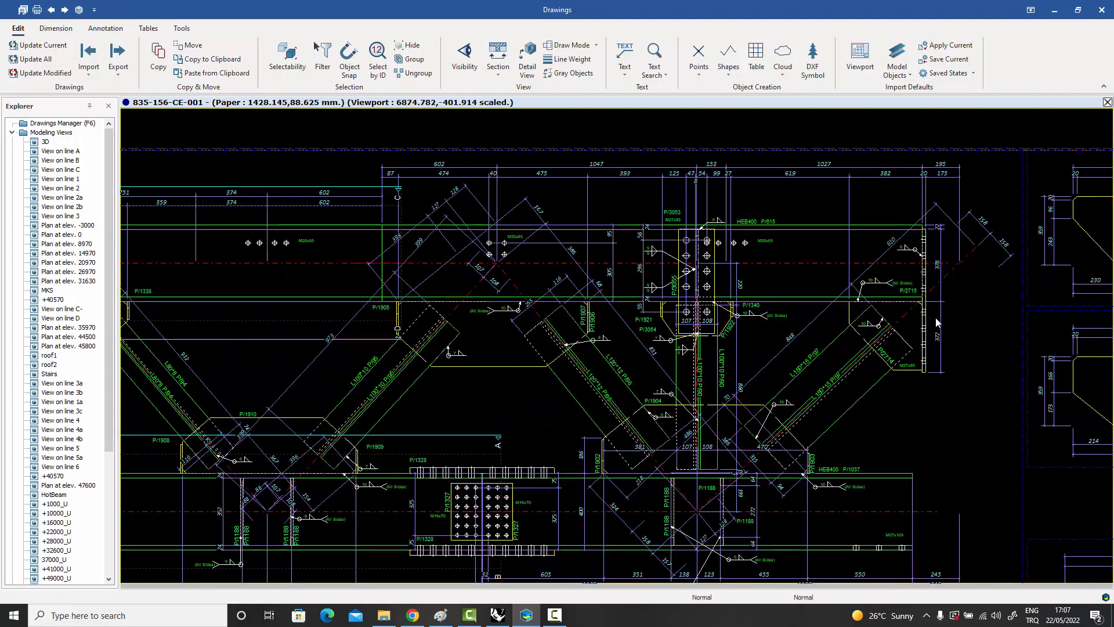
scroll(936, 322, down, 5)
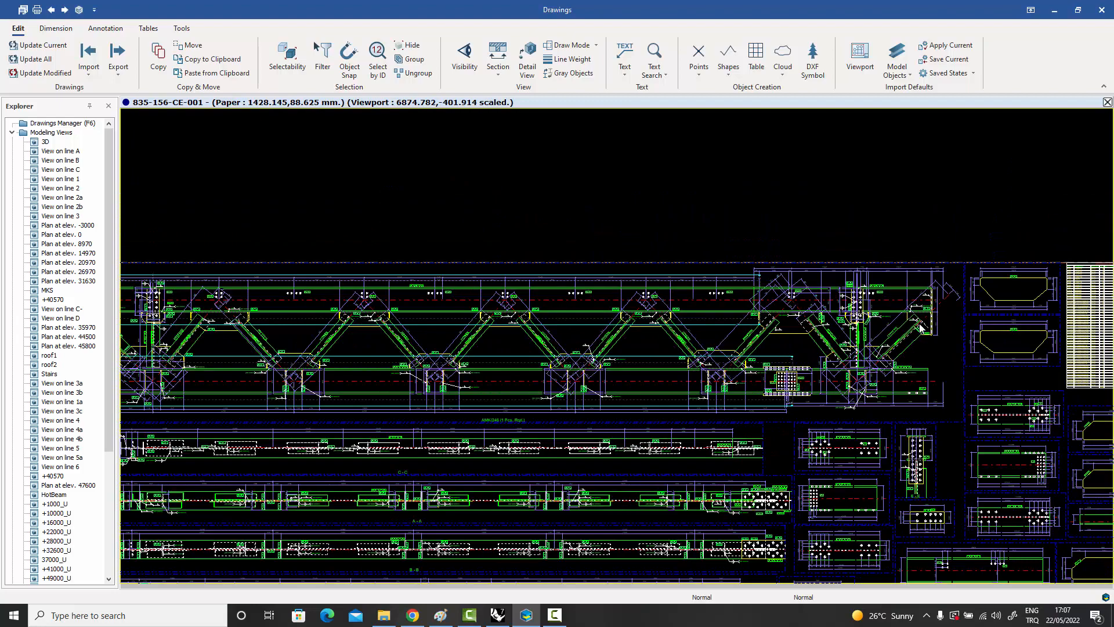
Examine the section views and single-part details below the truss elevation, focusing on beam P/615 and plate P/2713.
middle_drag(893, 372, 882, 321)
middle_drag(859, 380, 853, 287)
scroll(725, 441, up, 1)
middle_drag(1016, 455, 844, 385)
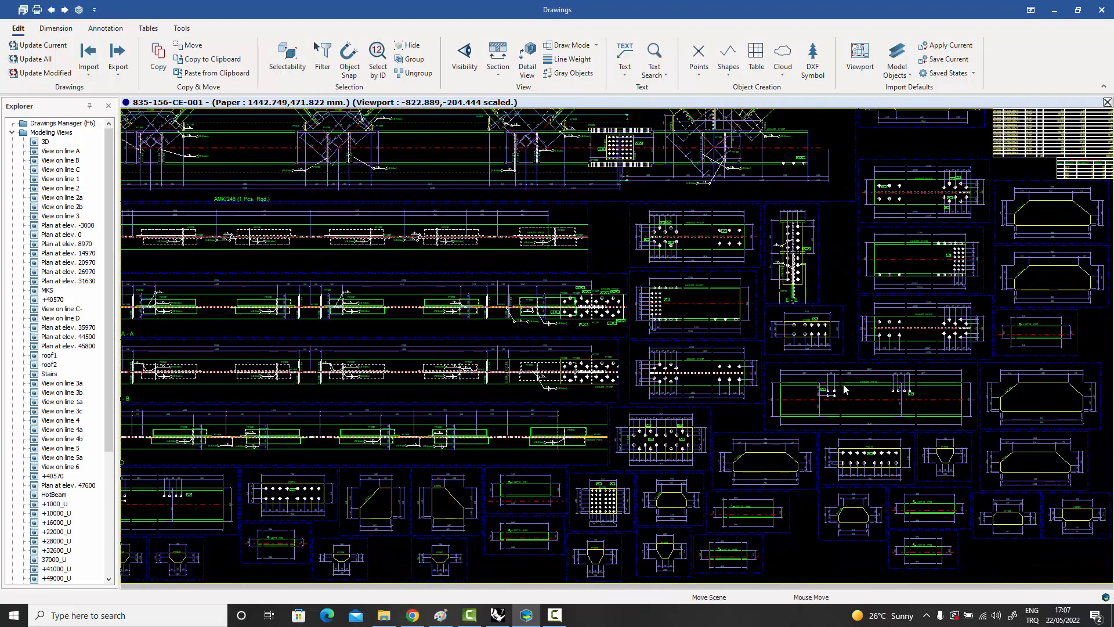
scroll(845, 389, up, 4)
mouse_move(856, 343)
middle_down()
mouse_move(799, 403)
mouse_move(773, 396)
middle_up()
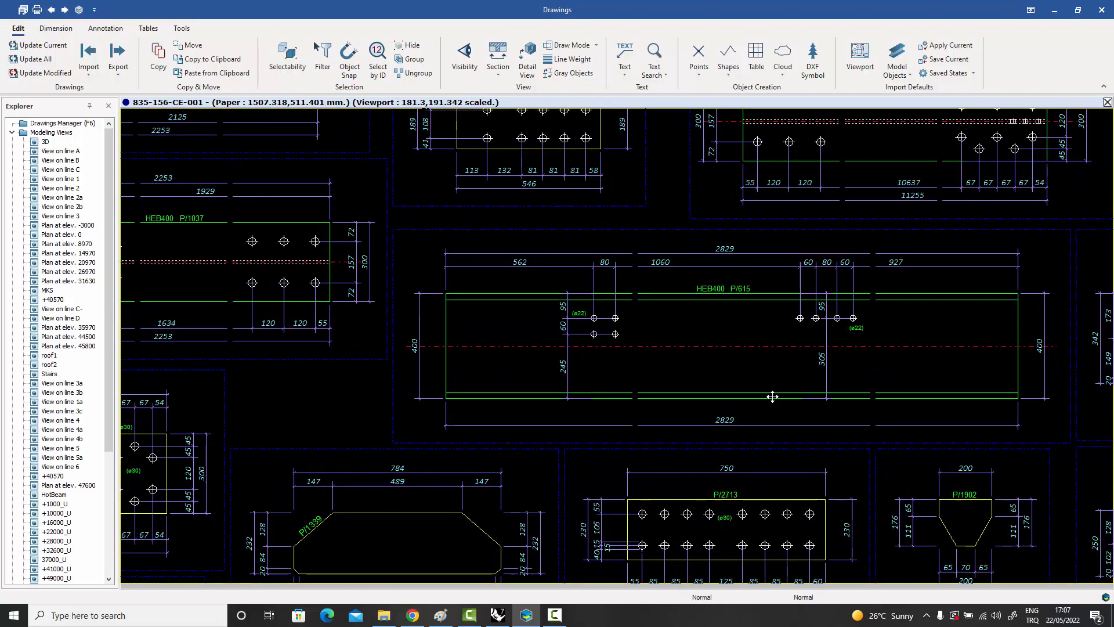
scroll(760, 481, down, 1)
middle_drag(760, 480, 783, 329)
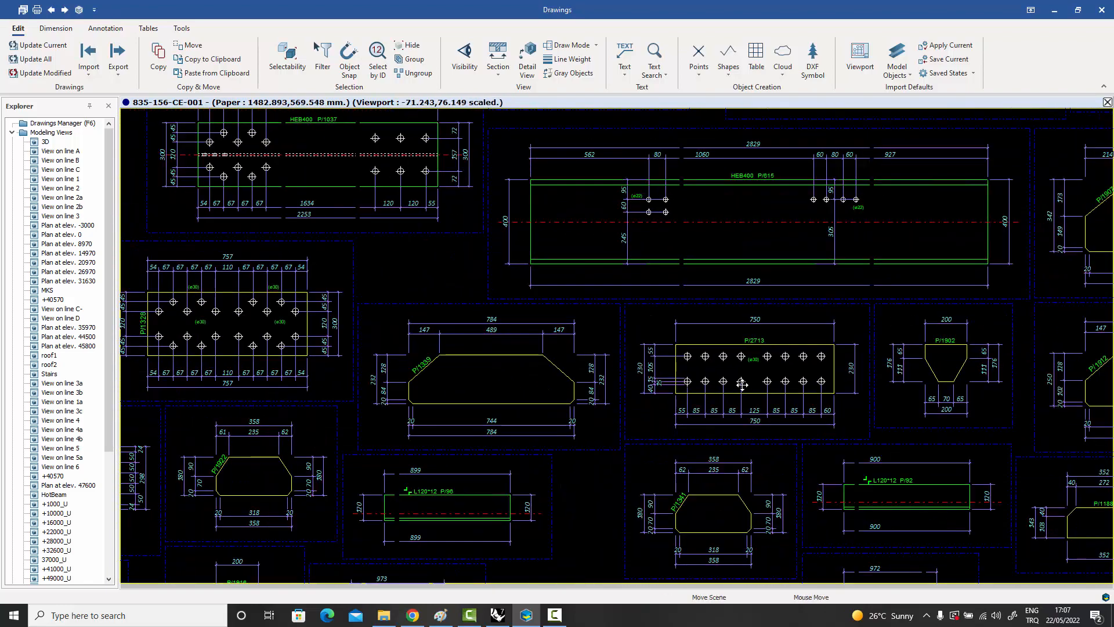
Examine the single-part plate and angle details along the lower part of the sheet, below the section views.
middle_drag(742, 384, 813, 316)
scroll(757, 342, down, 3)
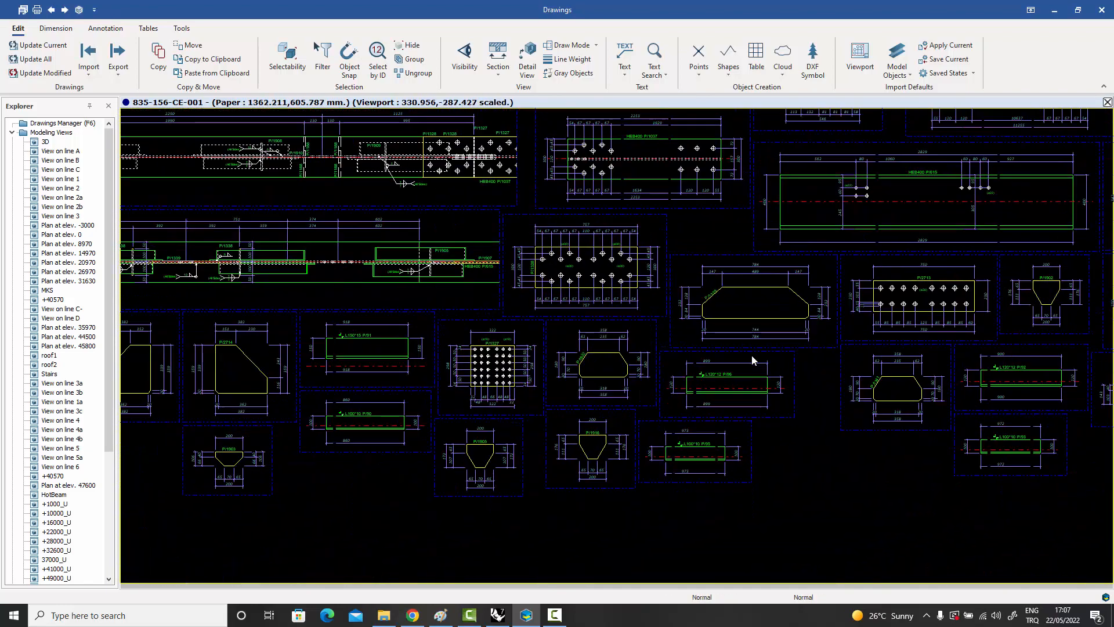
scroll(752, 355, down, 2)
middle_drag(696, 365, 857, 366)
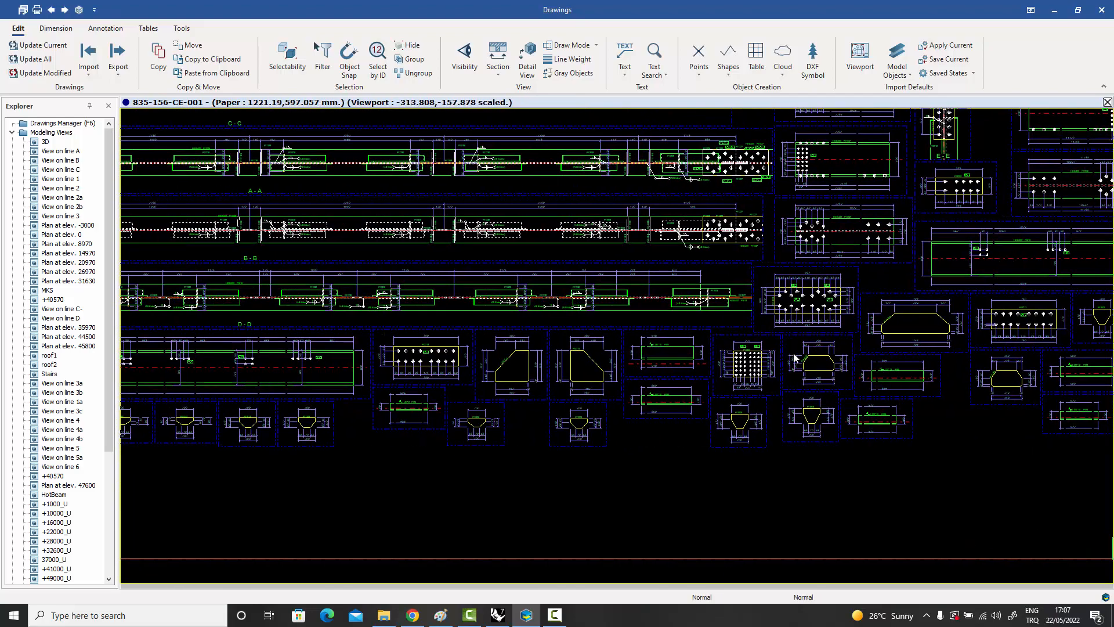
middle_drag(794, 353, 779, 435)
scroll(715, 508, down, 1)
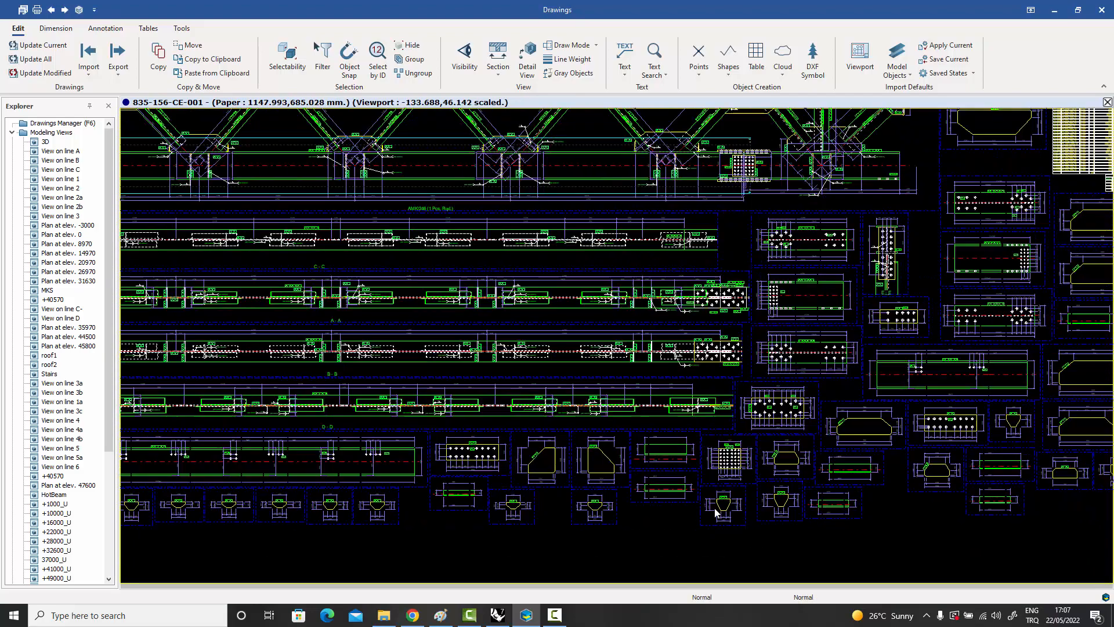
scroll(715, 507, down, 1)
Open the settings of the Assembly Macro attached to drawing 835-156-CE-001 through its drawing properties.
double_click(677, 545)
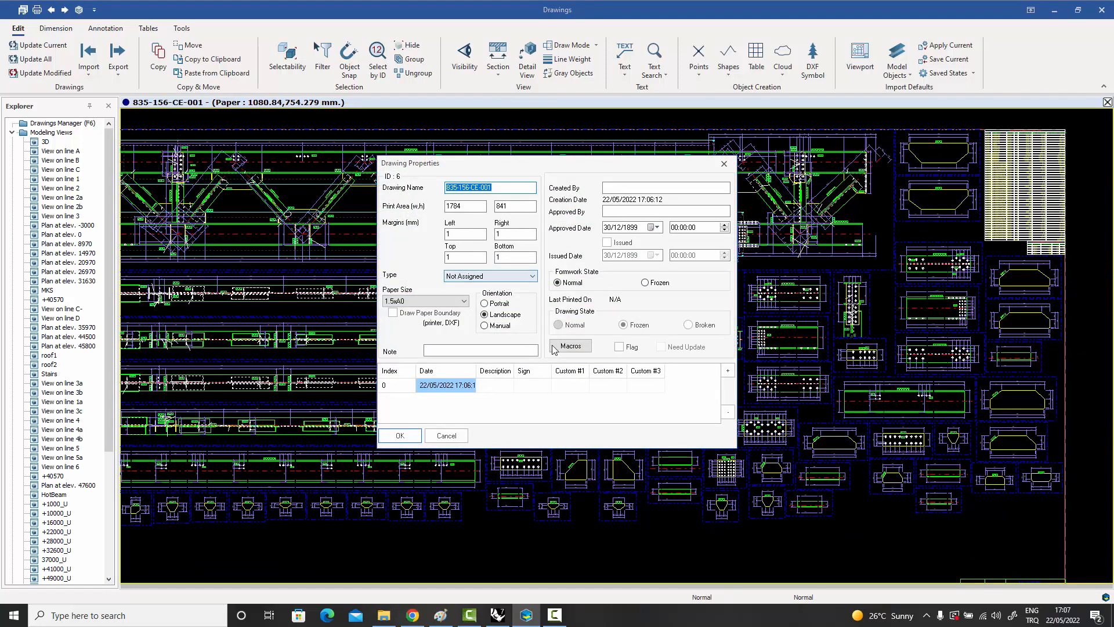
click(570, 346)
click(458, 218)
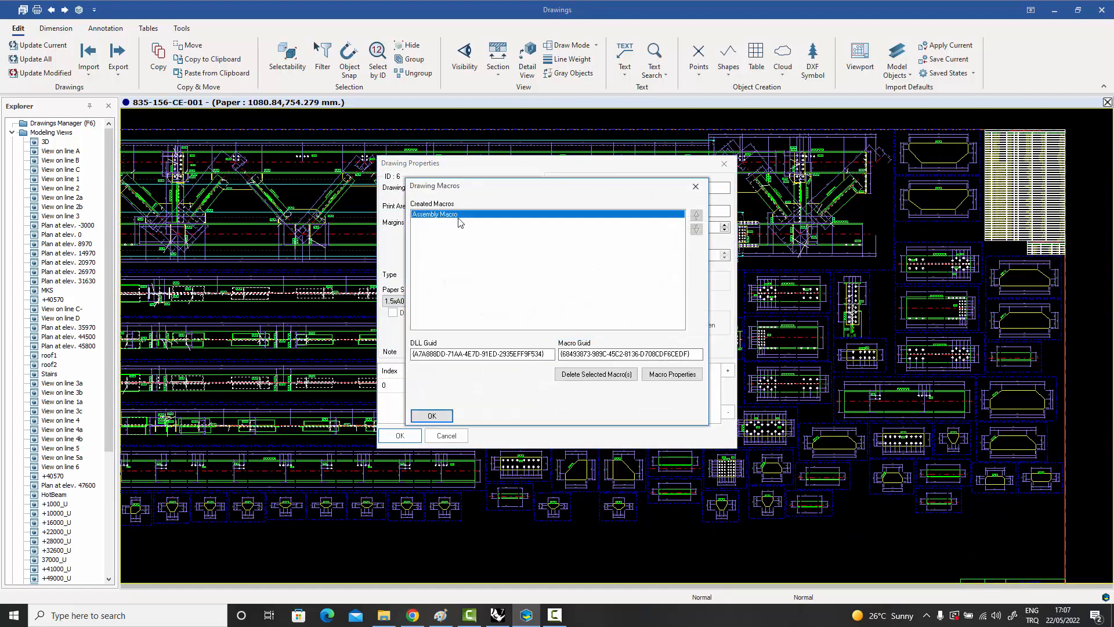
double_click(458, 216)
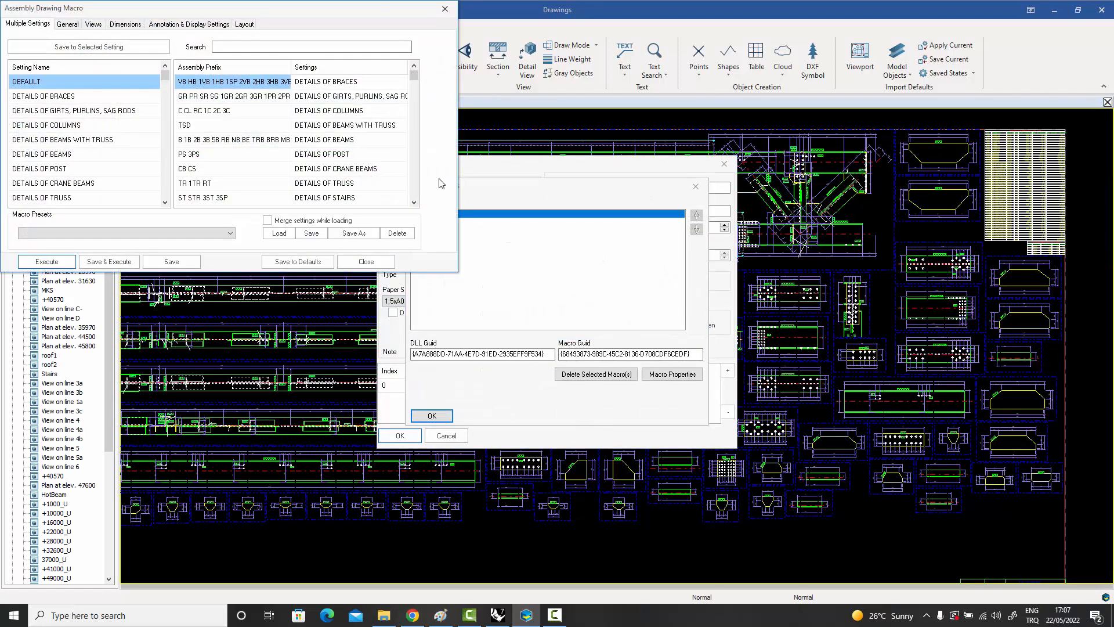
Review the macro's General, Views, Dimensions, Annotation & Display and Layout settings, and leave the drawing properties without changes.
click(69, 26)
click(94, 24)
click(126, 24)
click(179, 25)
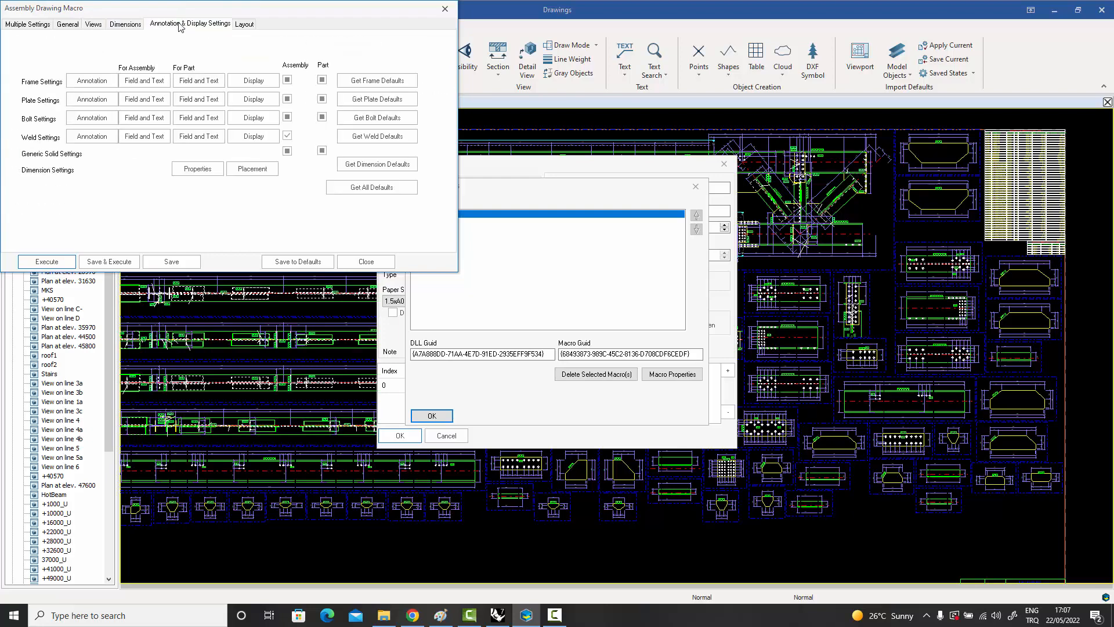
click(244, 25)
click(445, 8)
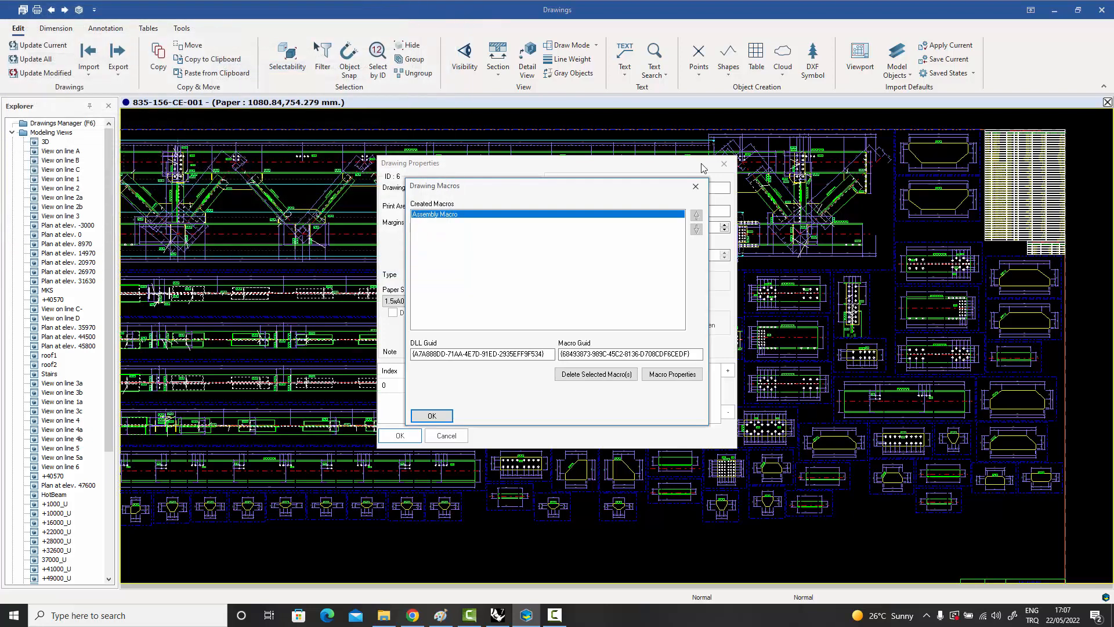
click(431, 416)
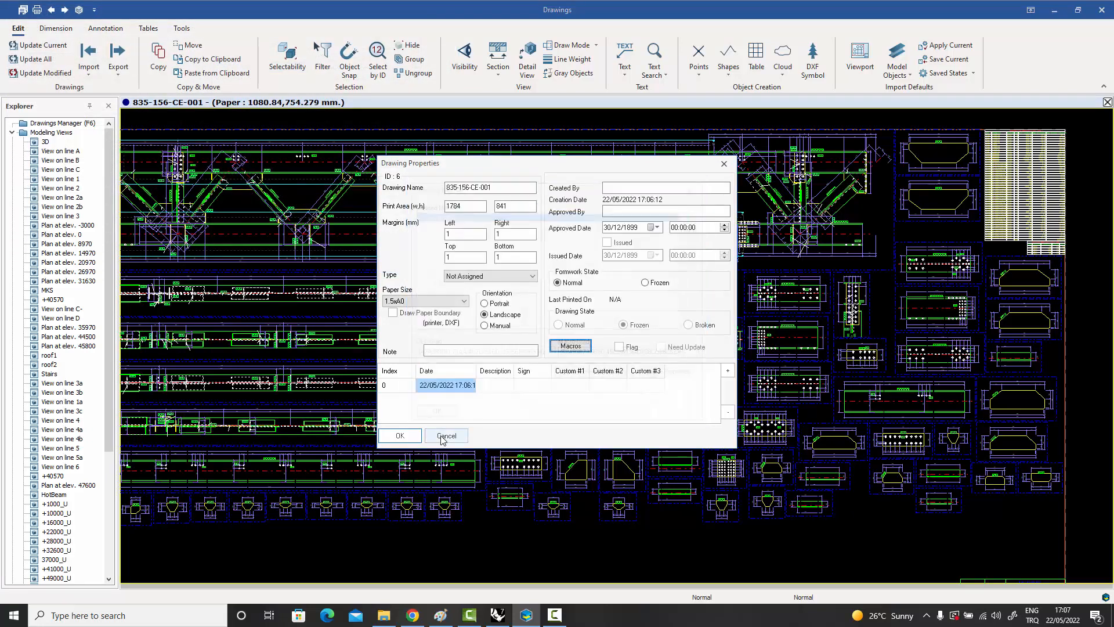
click(446, 435)
Examine the web members, gussets and weld symbols in the middle of the AMK/246 truss elevation.
scroll(604, 174, up, 1)
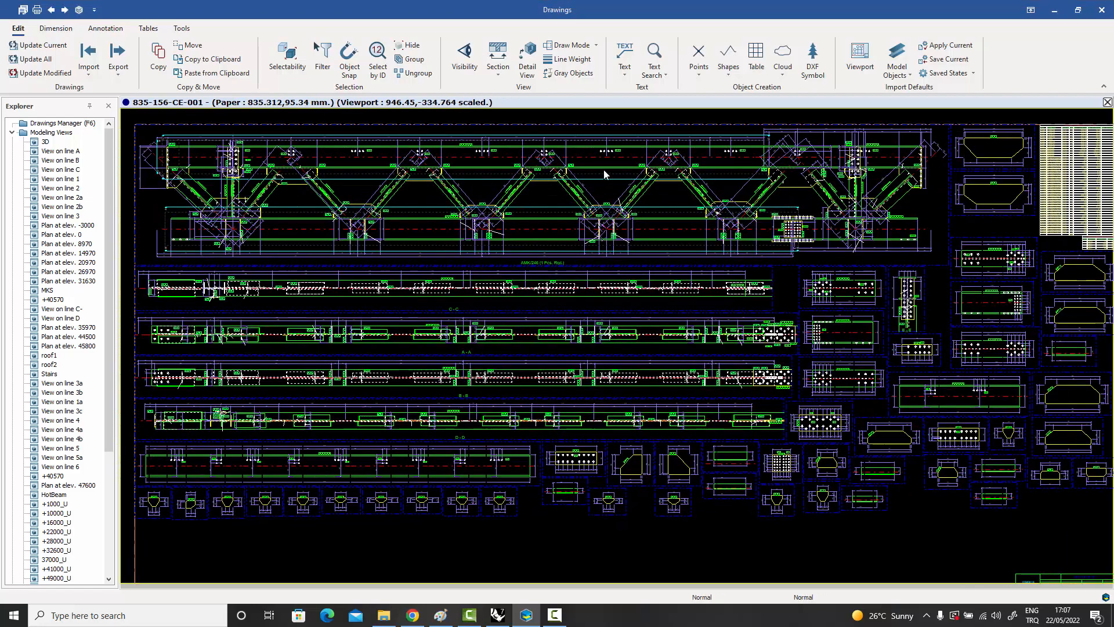
scroll(604, 174, up, 5)
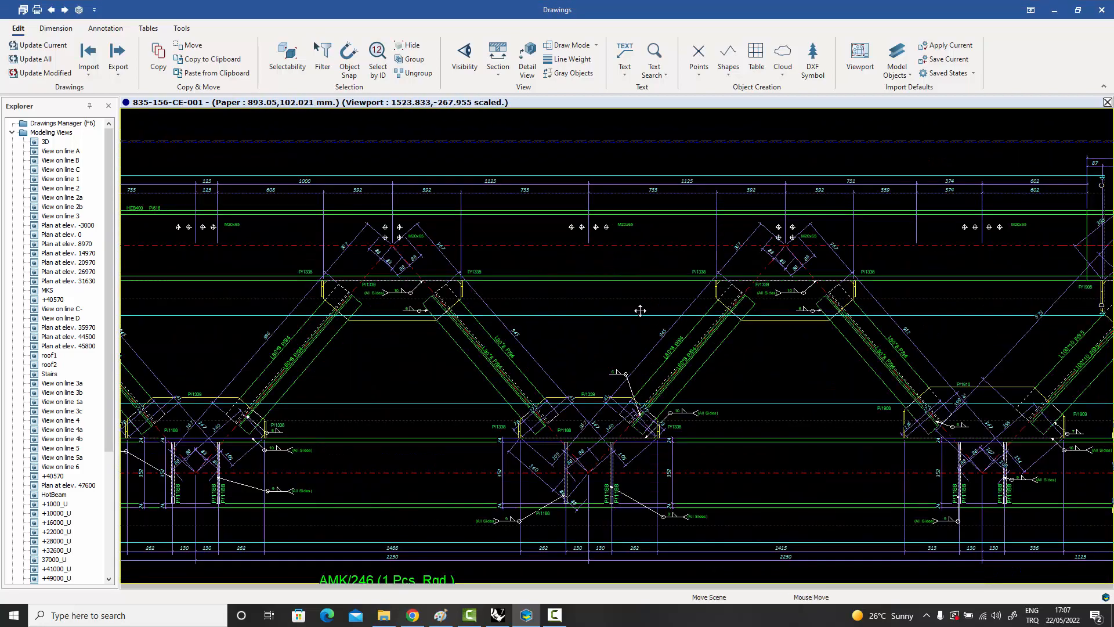
middle_drag(640, 311, 588, 289)
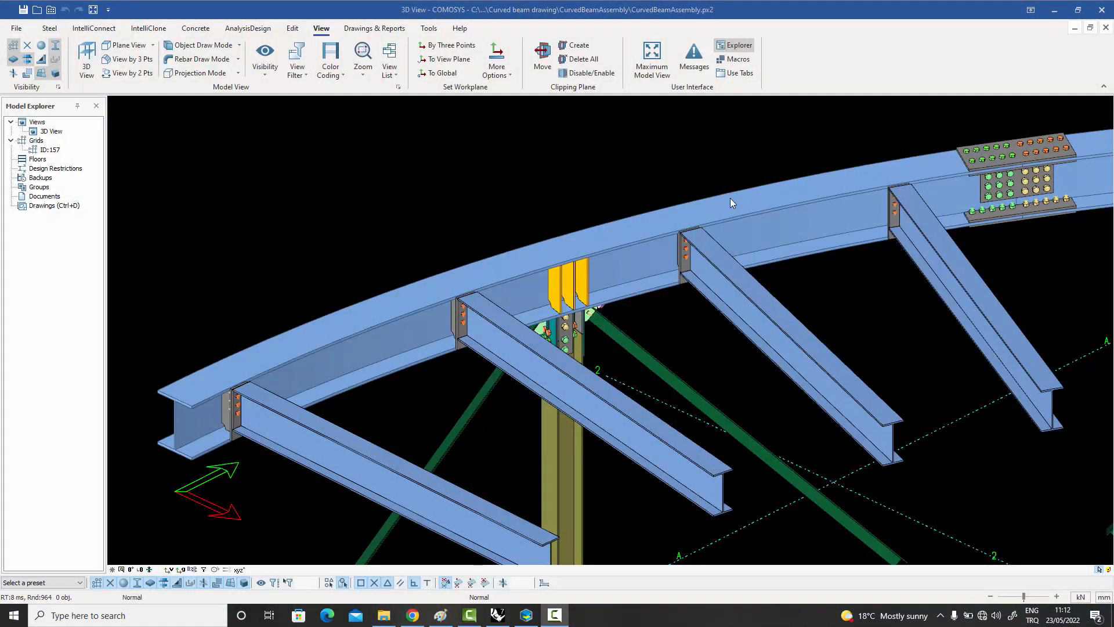
Show only the curved beam's whole assembly in the 3D view, and restore the display of all objects.
click(637, 218)
right_click(637, 218)
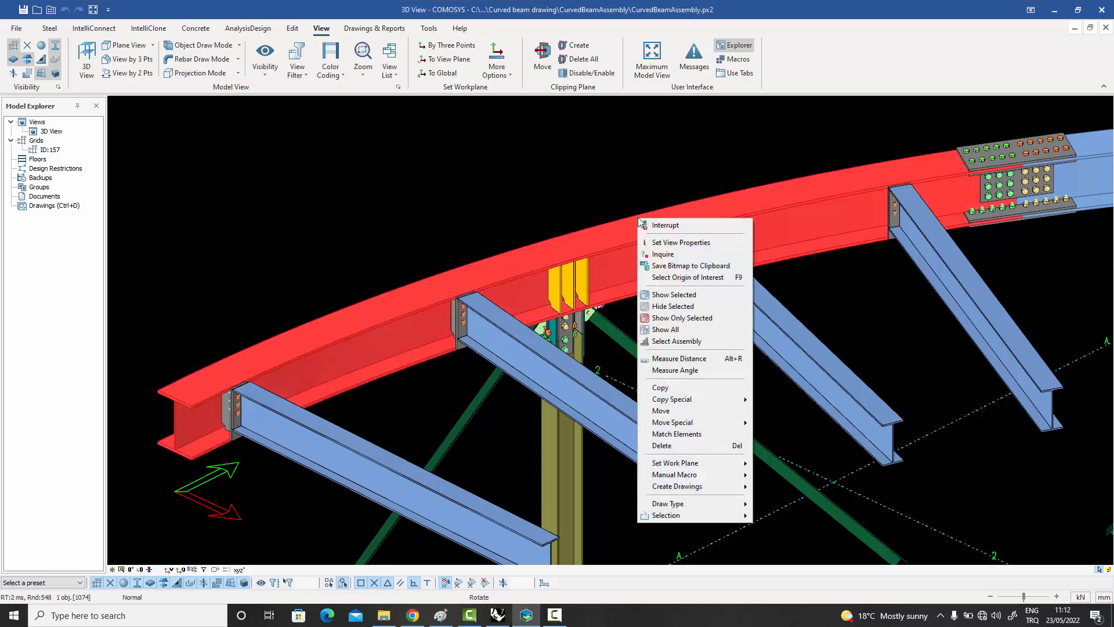
click(680, 344)
right_click(671, 223)
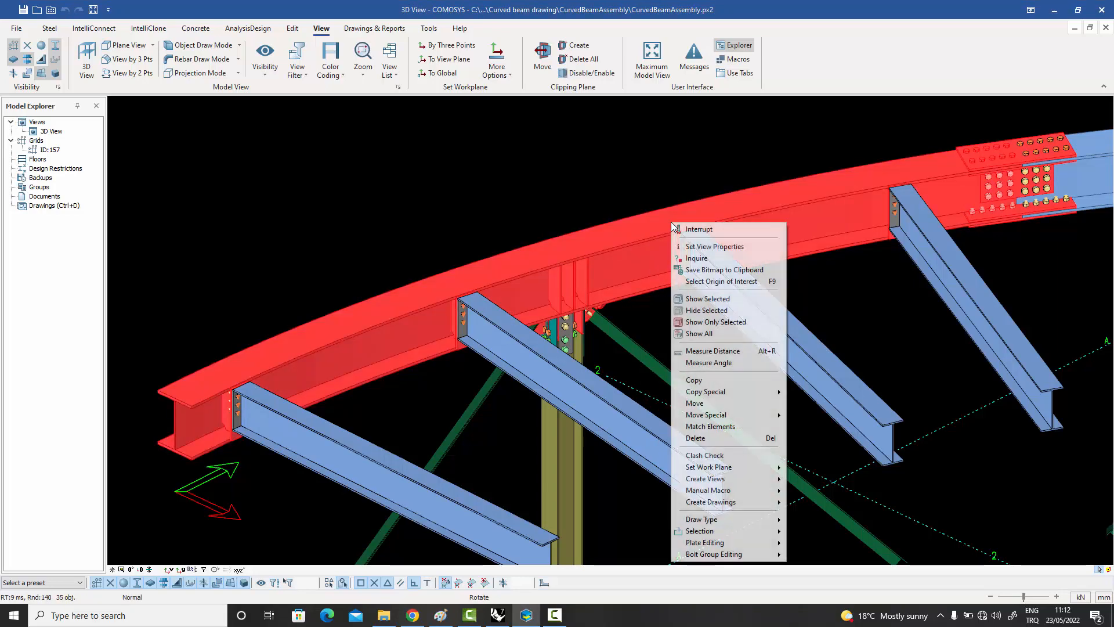
click(717, 324)
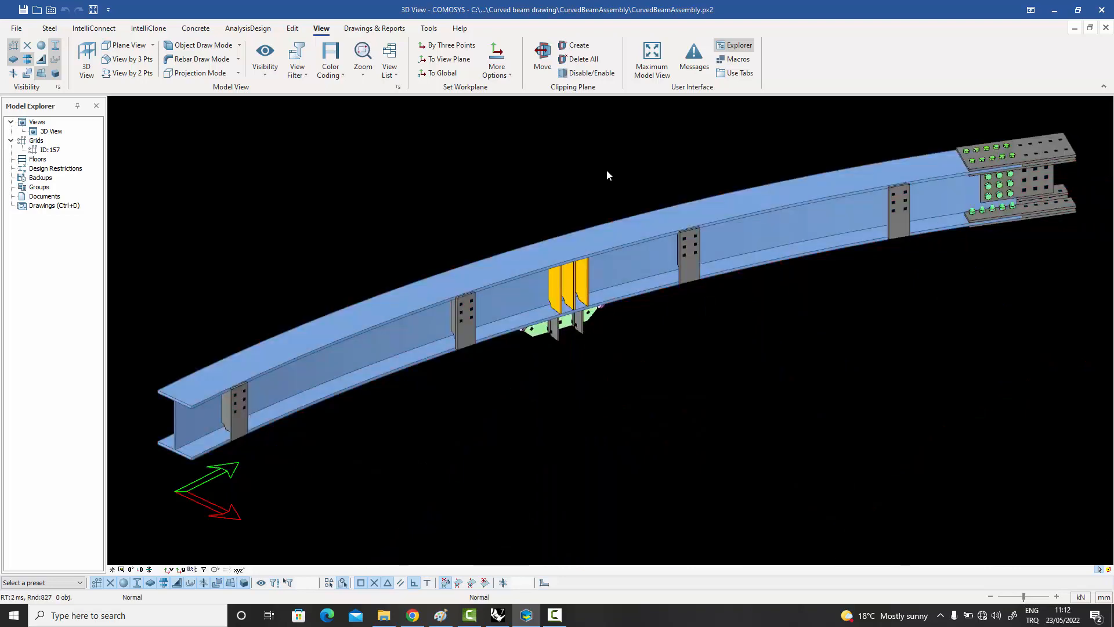
right_click(607, 169)
click(650, 247)
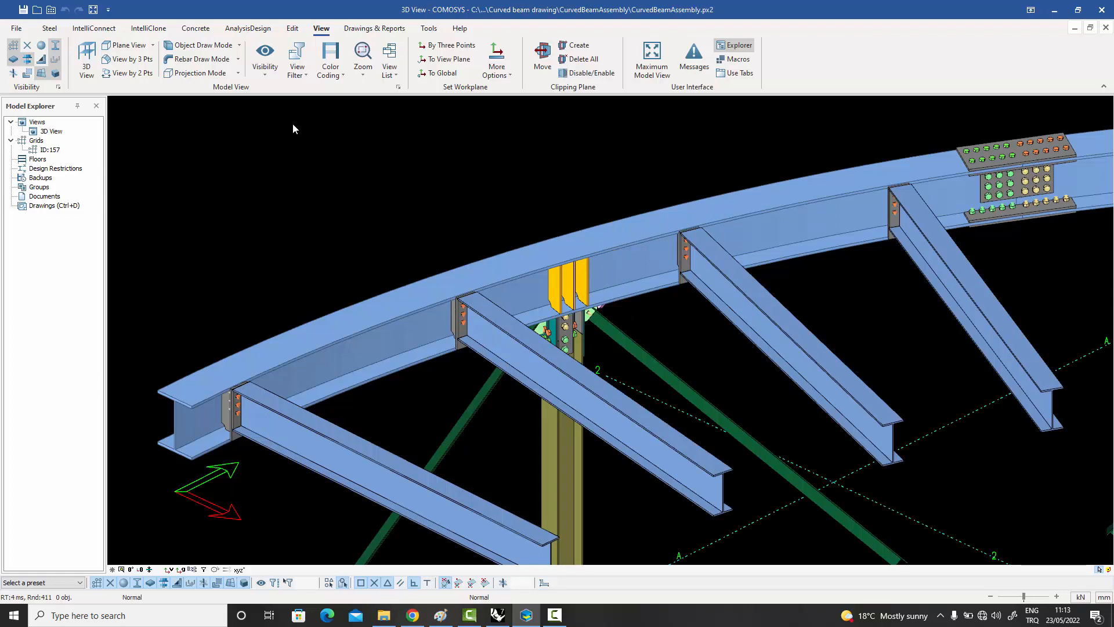
Open drawing 835-156-CE-001 of the curved beam model from the Drawings Manager and close the manager.
double_click(55, 206)
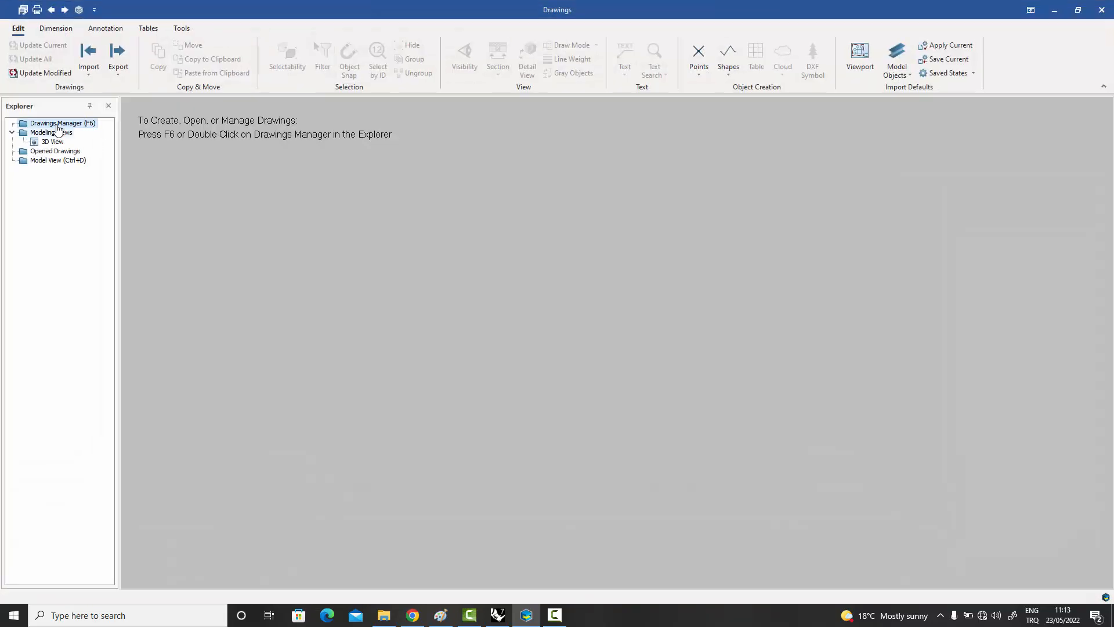
double_click(58, 124)
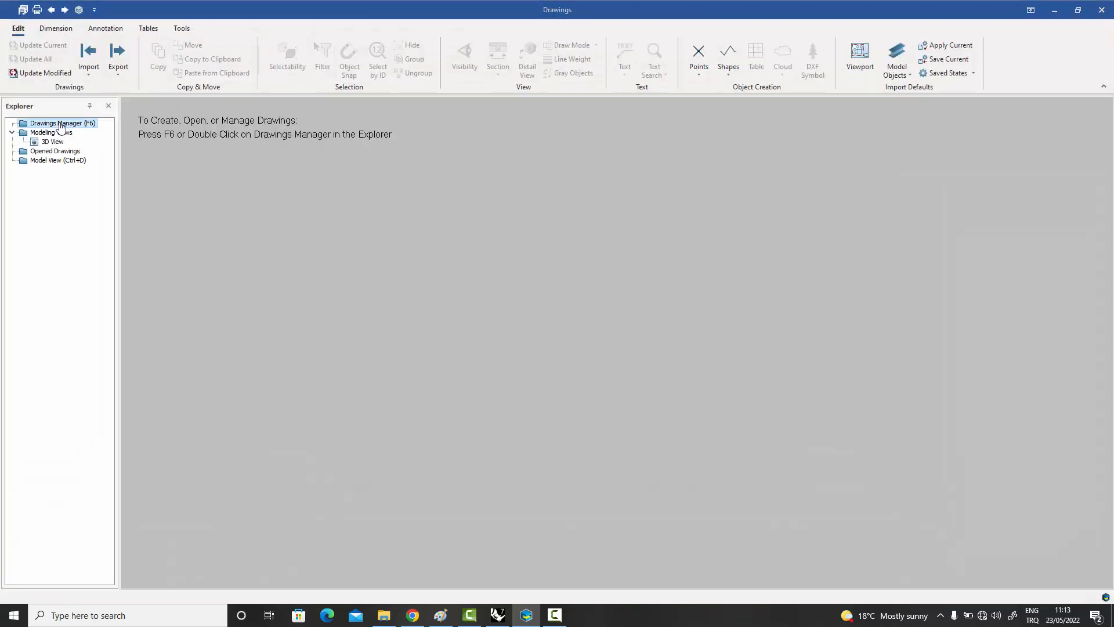
click(189, 128)
double_click(190, 127)
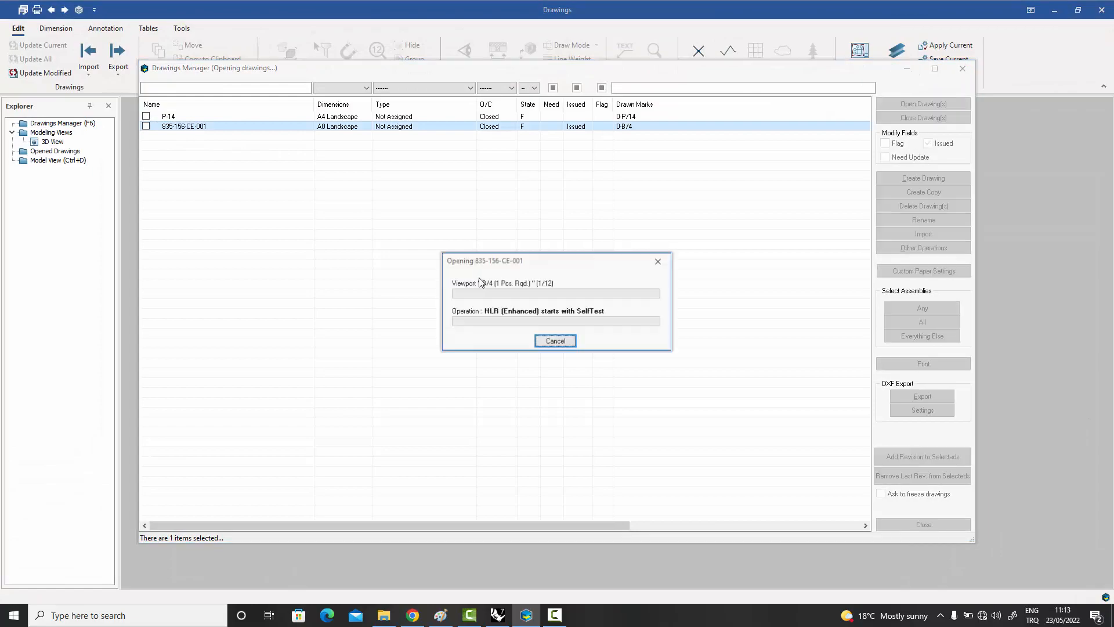
click(919, 524)
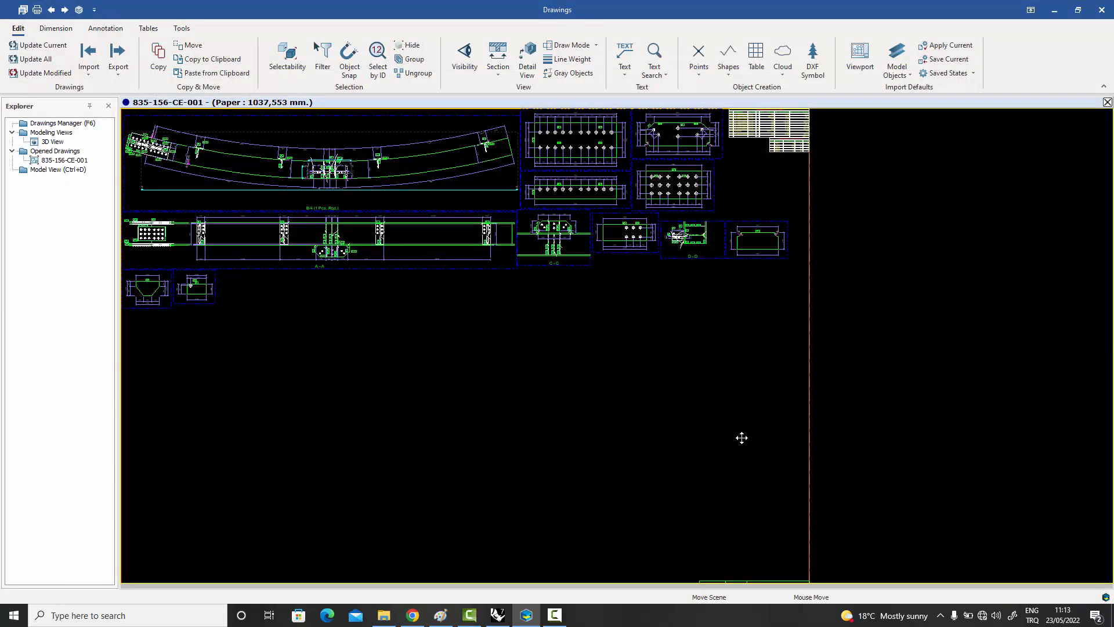
Examine the plate details and sections C-C and D-D beside the curved beam elevation.
middle_drag(741, 438, 882, 490)
scroll(821, 243, up, 3)
scroll(821, 243, up, 1)
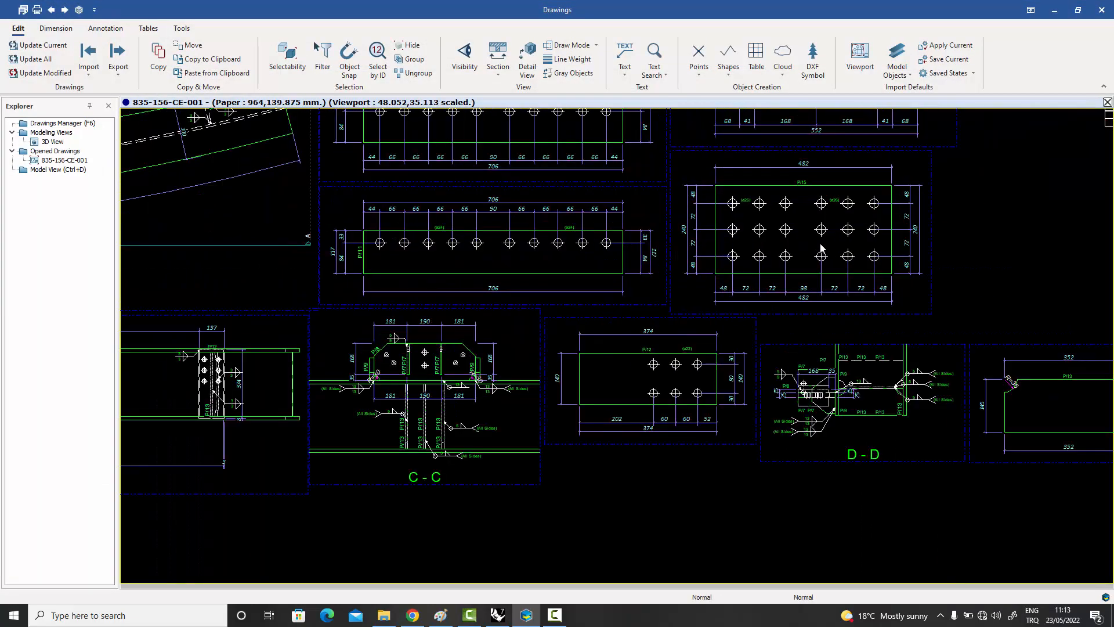
middle_drag(844, 320, 895, 443)
middle_drag(544, 293, 806, 361)
Examine the B/4 curved beam elevation from its right end to the middle connection, checking dimensions, part marks and weld symbols.
scroll(555, 314, up, 2)
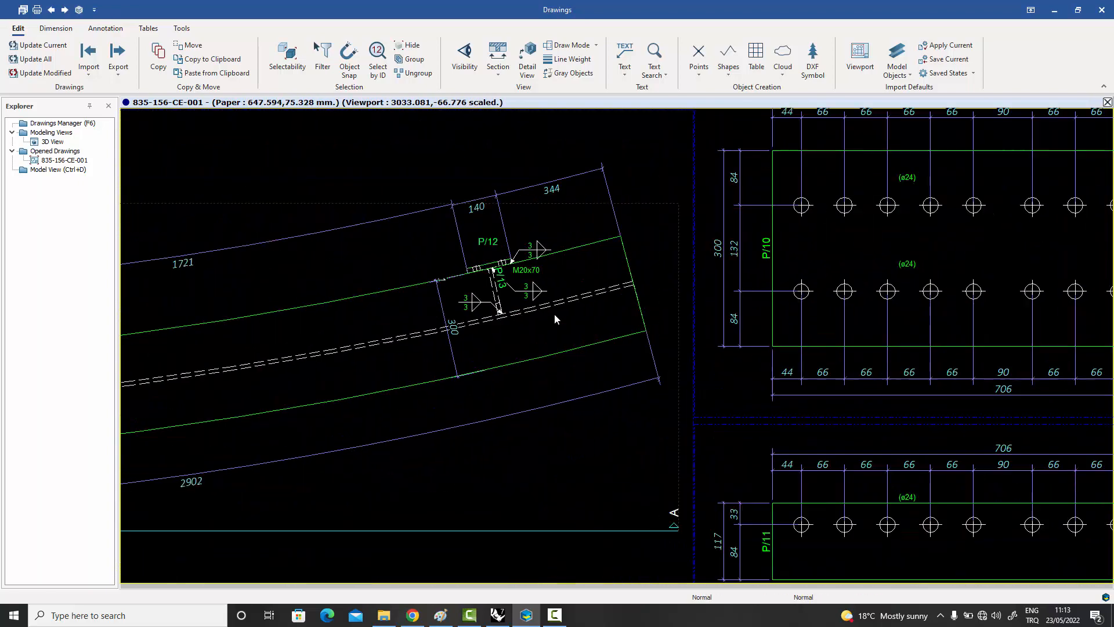
middle_drag(558, 312, 672, 317)
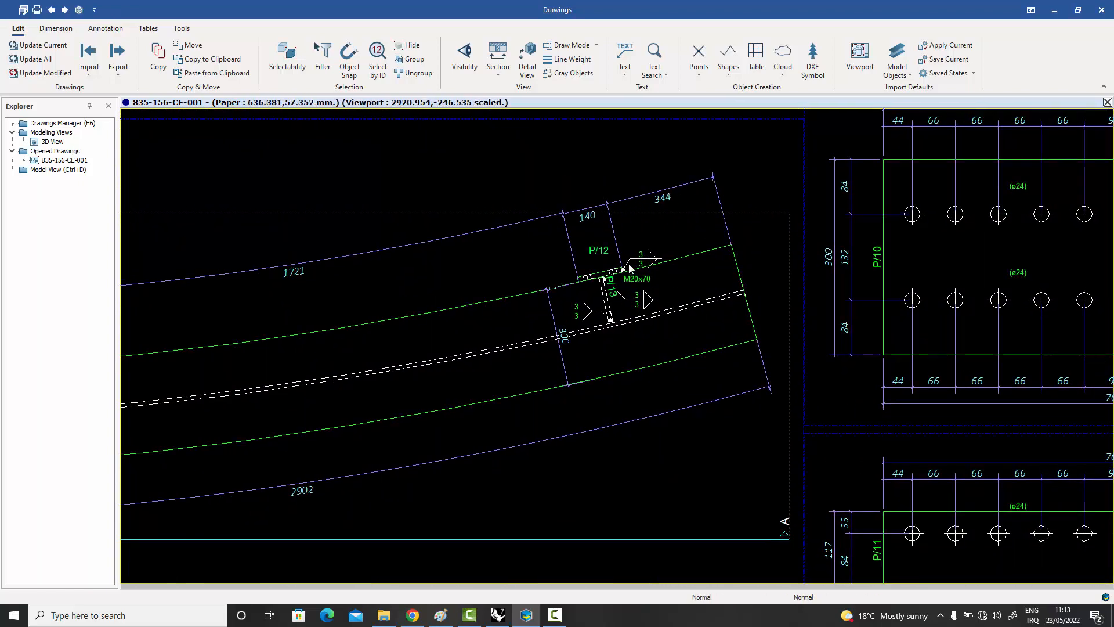
scroll(609, 311, down, 2)
middle_drag(578, 292, 716, 295)
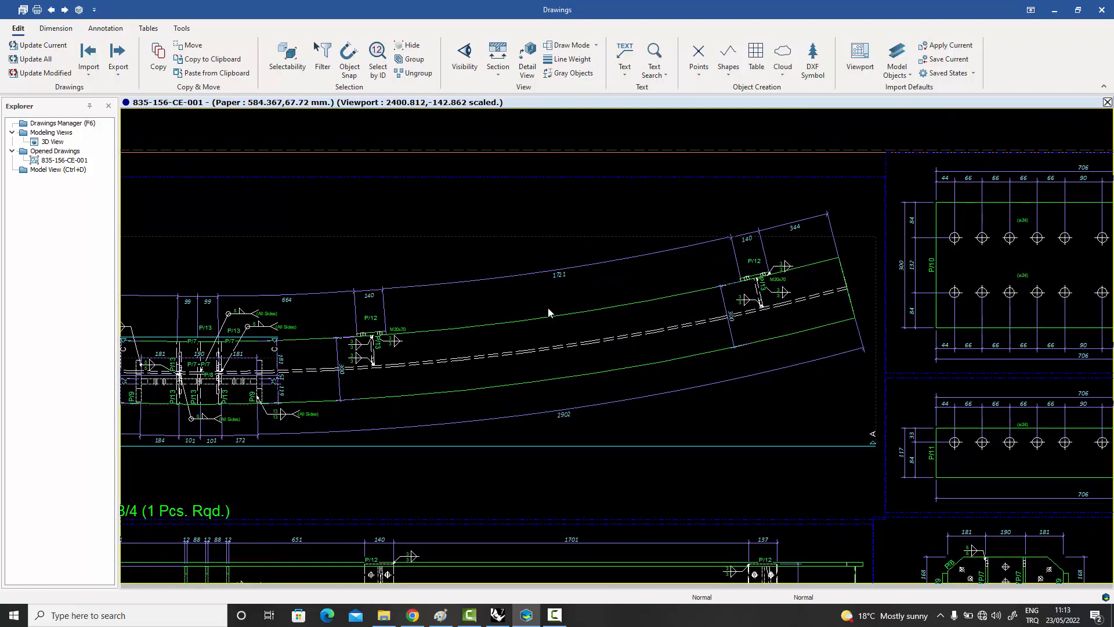
middle_drag(496, 315, 692, 319)
middle_drag(610, 332, 683, 328)
middle_drag(575, 339, 670, 337)
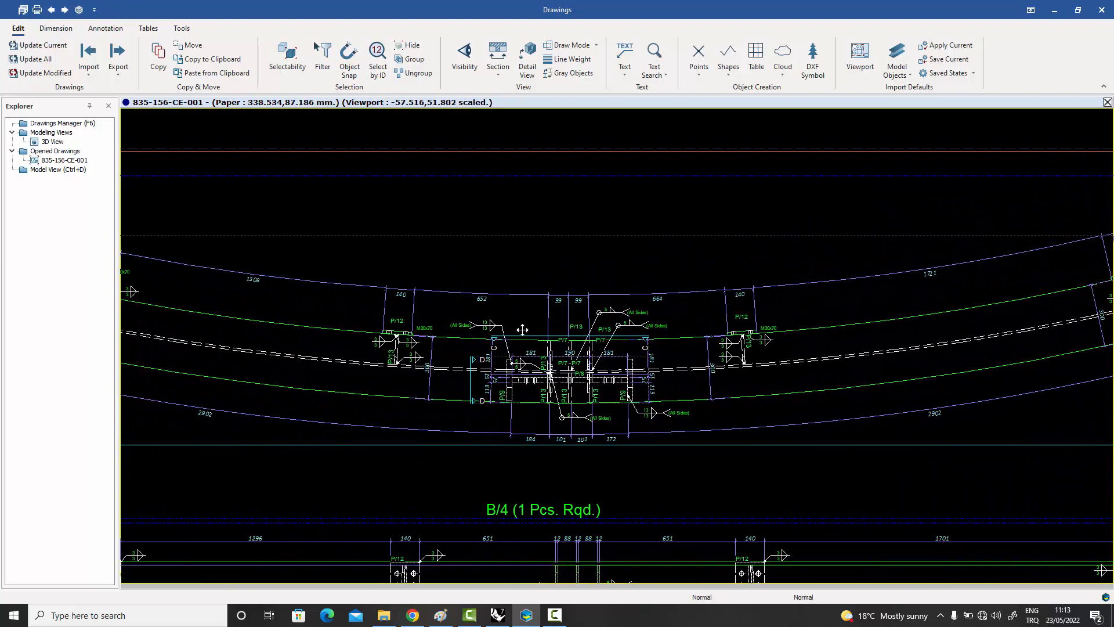
Examine the rest of the B/4 elevation up to the bolted splice at its left end, together with section A-A.
middle_drag(523, 329, 681, 345)
mouse_move(458, 316)
middle_down()
mouse_move(589, 336)
mouse_move(432, 303)
middle_up()
scroll(464, 307, down, 2)
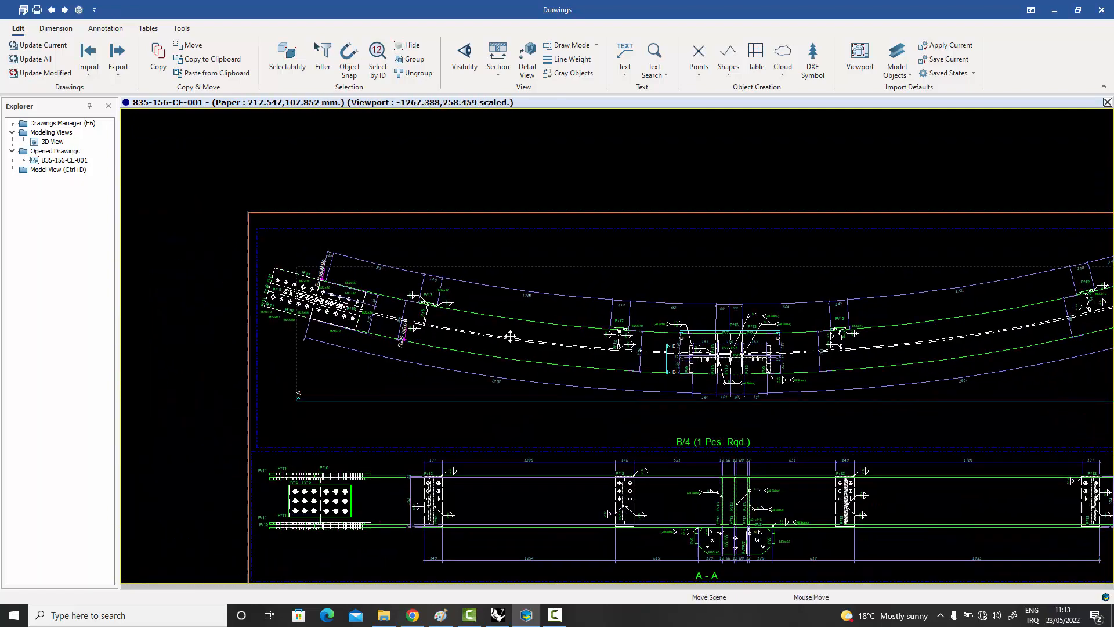
middle_drag(529, 339, 378, 295)
mouse_move(612, 344)
middle_down()
mouse_move(475, 308)
mouse_move(355, 299)
middle_up()
middle_drag(539, 319, 432, 328)
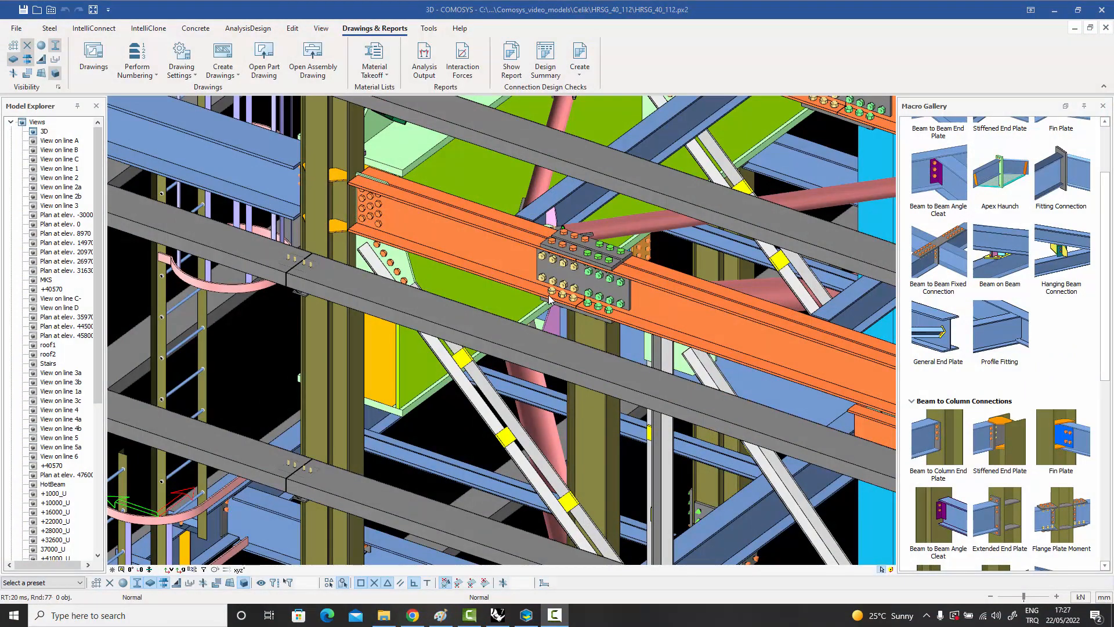
Select the bolted gusset plate, the beam splice's web plate and the lower column stiffener in the HRSG_40_112 model.
click(405, 264)
mouse_move(405, 265)
middle_down()
mouse_move(407, 220)
mouse_move(396, 252)
middle_up()
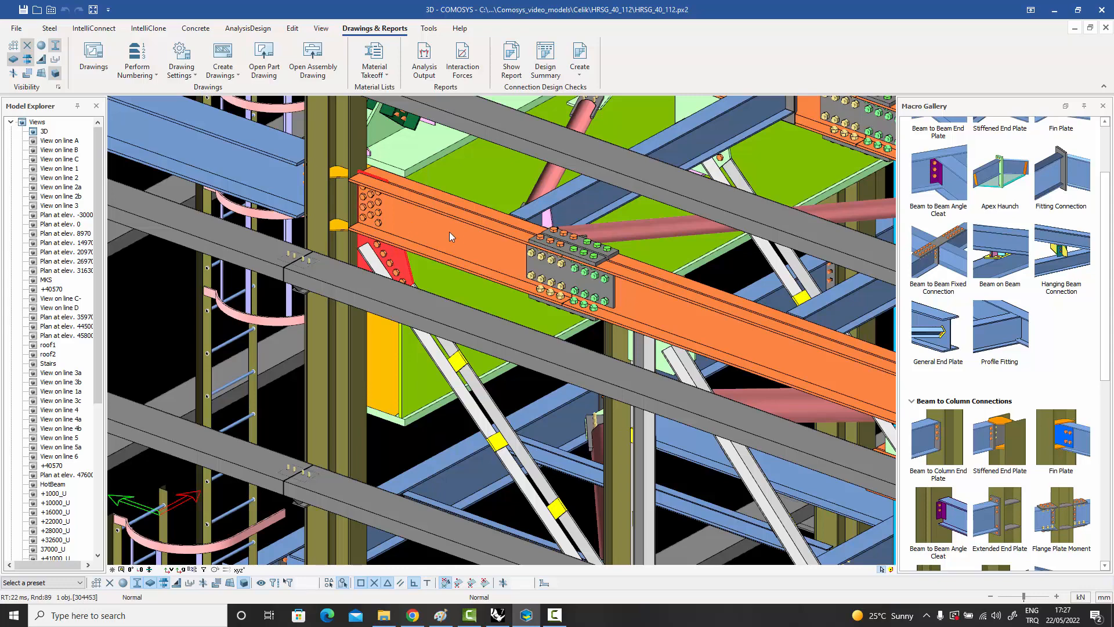
scroll(591, 288, up, 4)
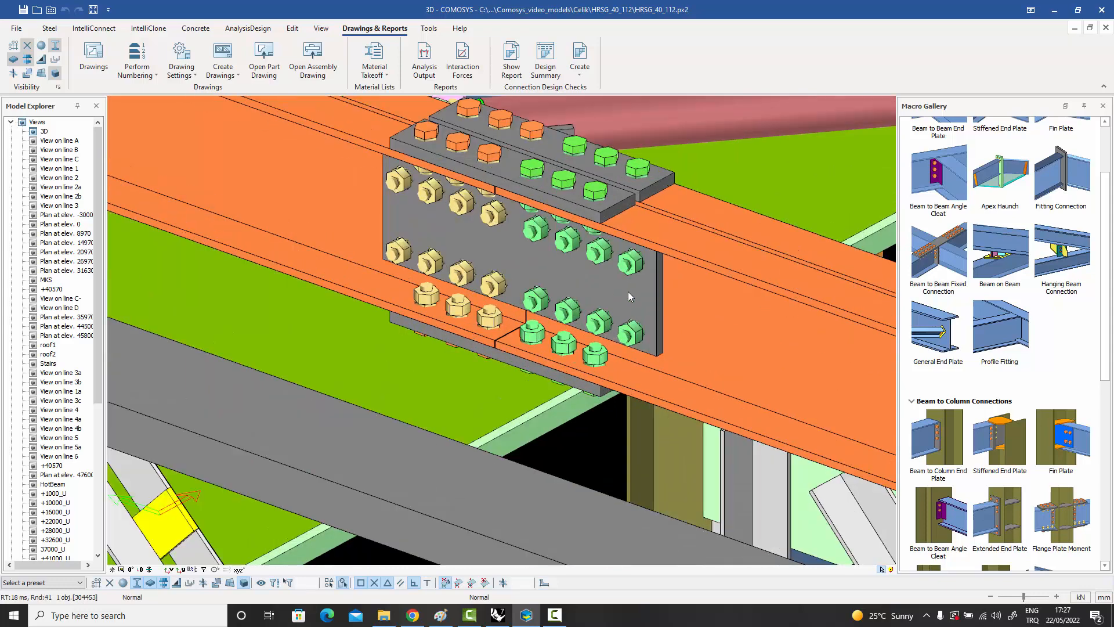
click(642, 293)
scroll(642, 294, down, 6)
scroll(483, 255, up, 5)
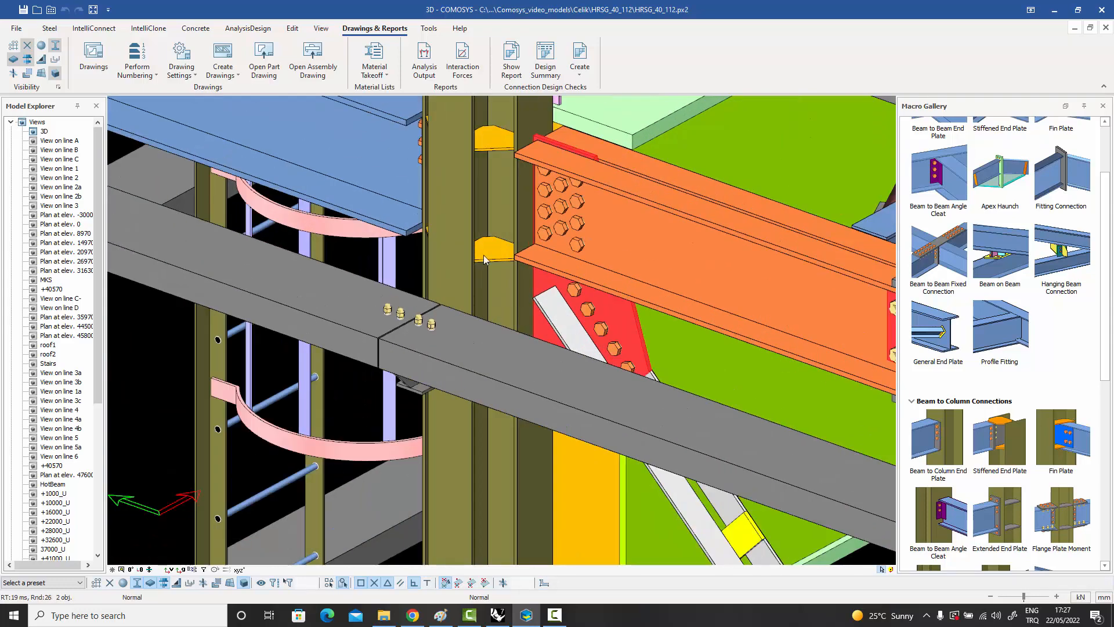
click(519, 267)
Create part drawings for the three selected plates.
scroll(520, 269, down, 1)
scroll(522, 269, down, 3)
middle_drag(613, 293, 434, 242)
right_click(434, 243)
mouse_move(503, 523)
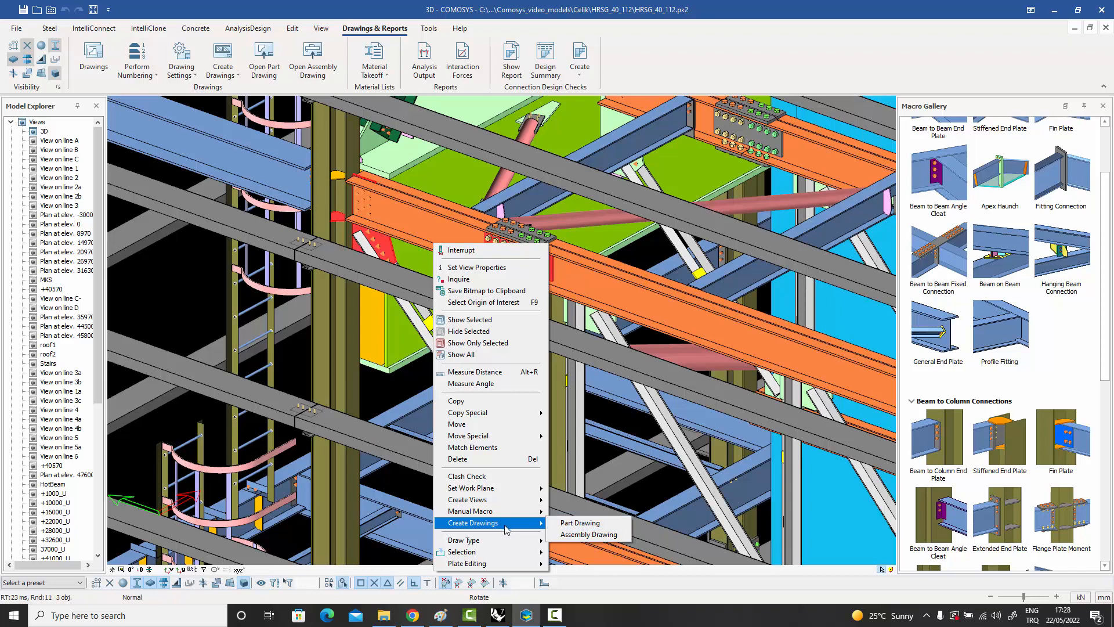
click(597, 525)
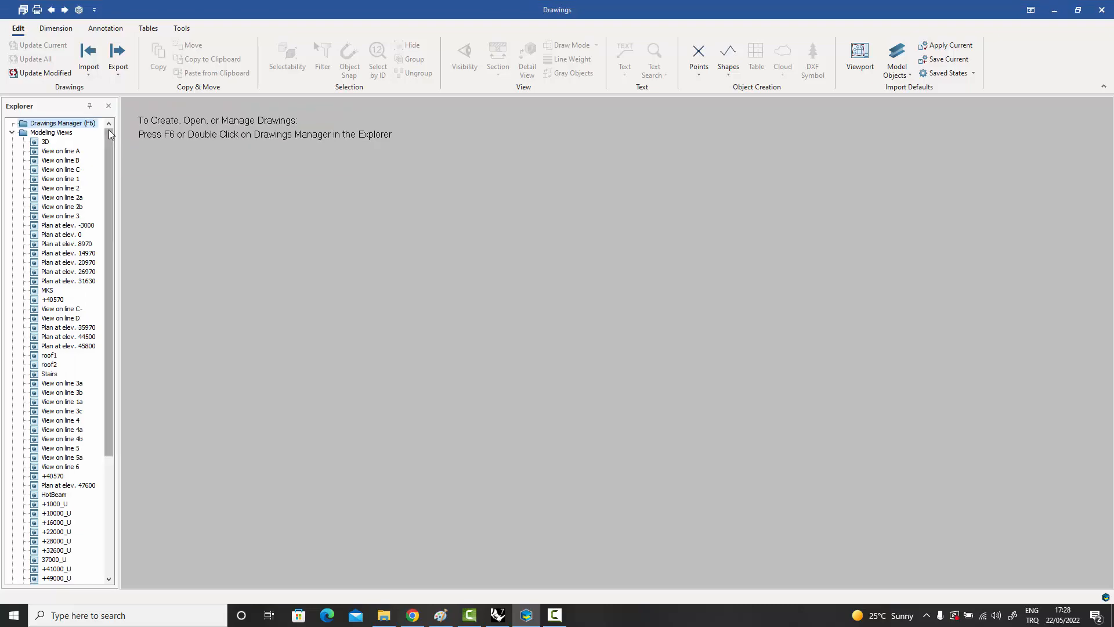
Open part drawing P-1302 from the Drawings Manager, close the manager and inspect the dimensioned view of plate P/1302.
double_click(87, 124)
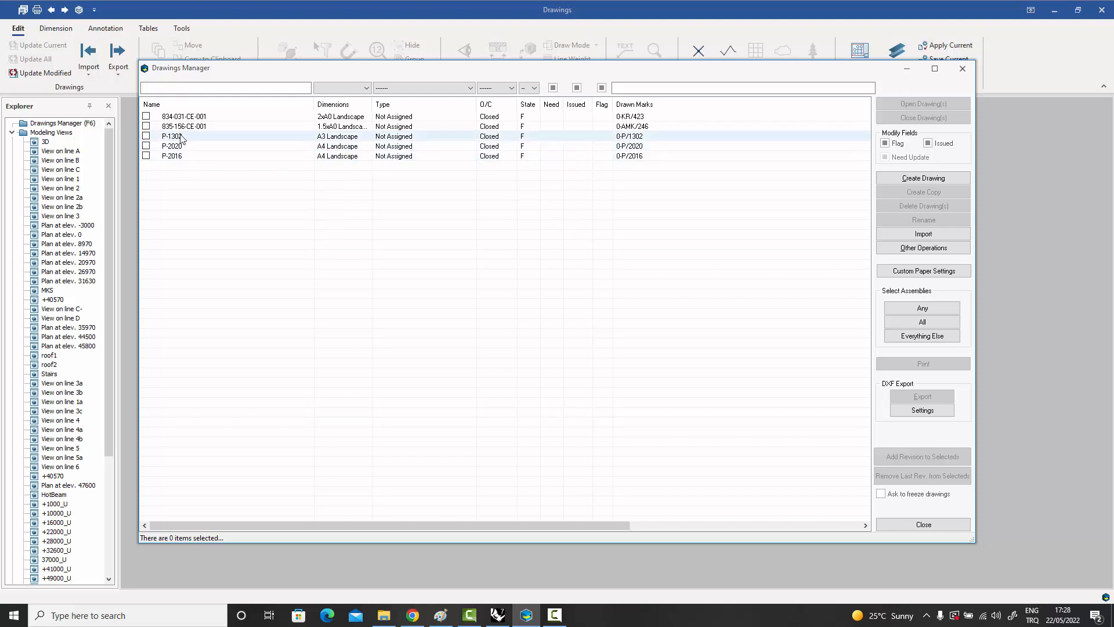
double_click(174, 136)
click(924, 524)
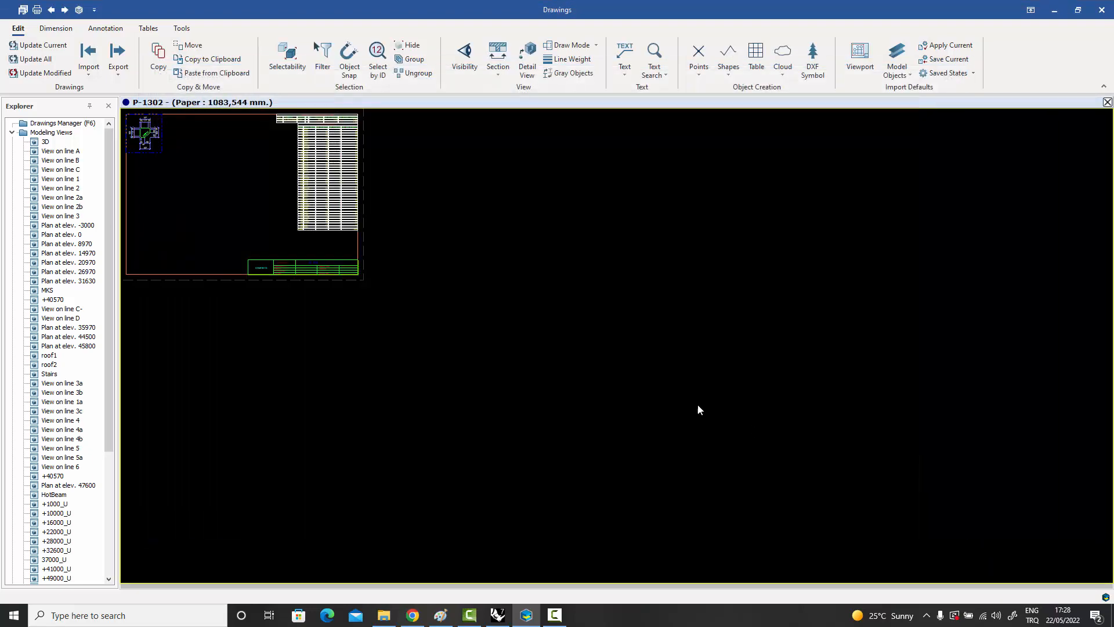
middle_drag(697, 409, 820, 468)
scroll(293, 200, up, 6)
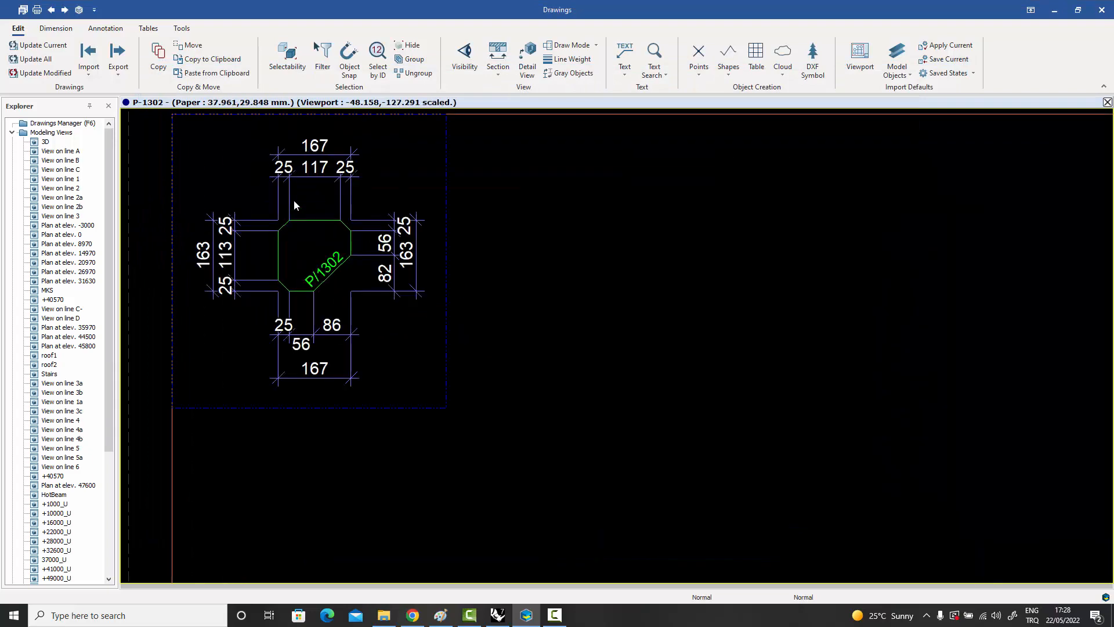
Examine the material list and the Part in Assemblies table on part drawing P-1302.
scroll(293, 200, down, 6)
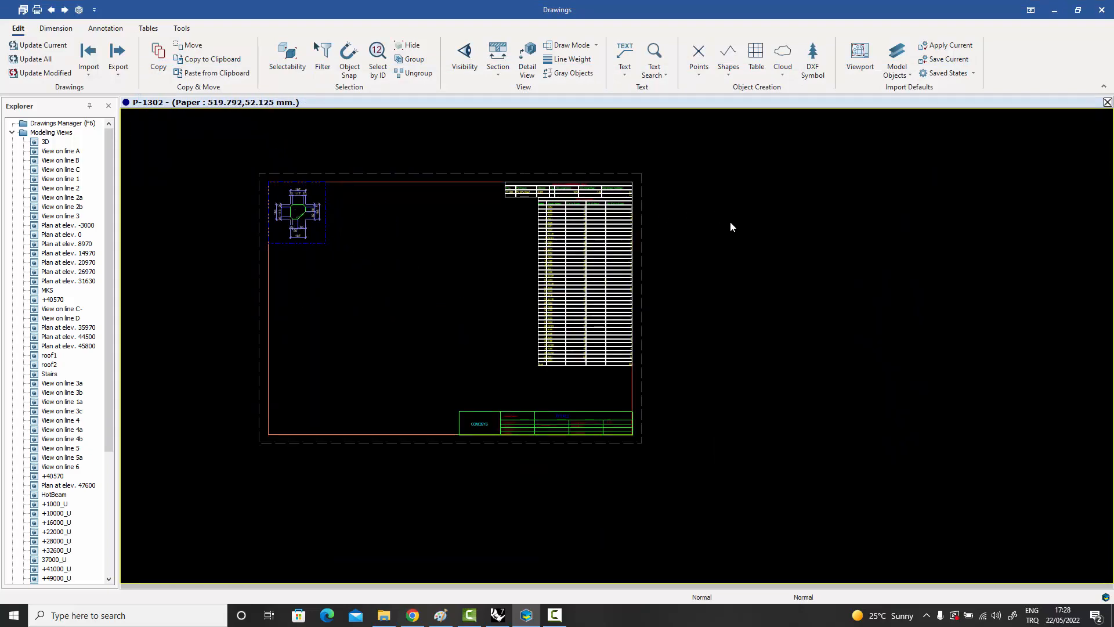
scroll(613, 208, up, 6)
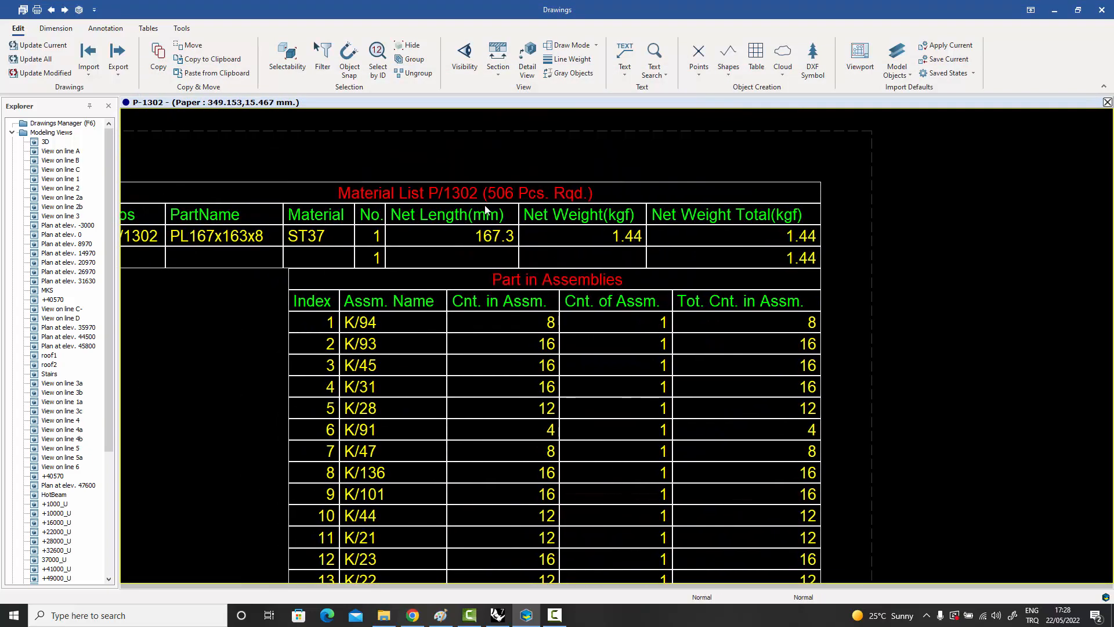
middle_drag(447, 202, 513, 201)
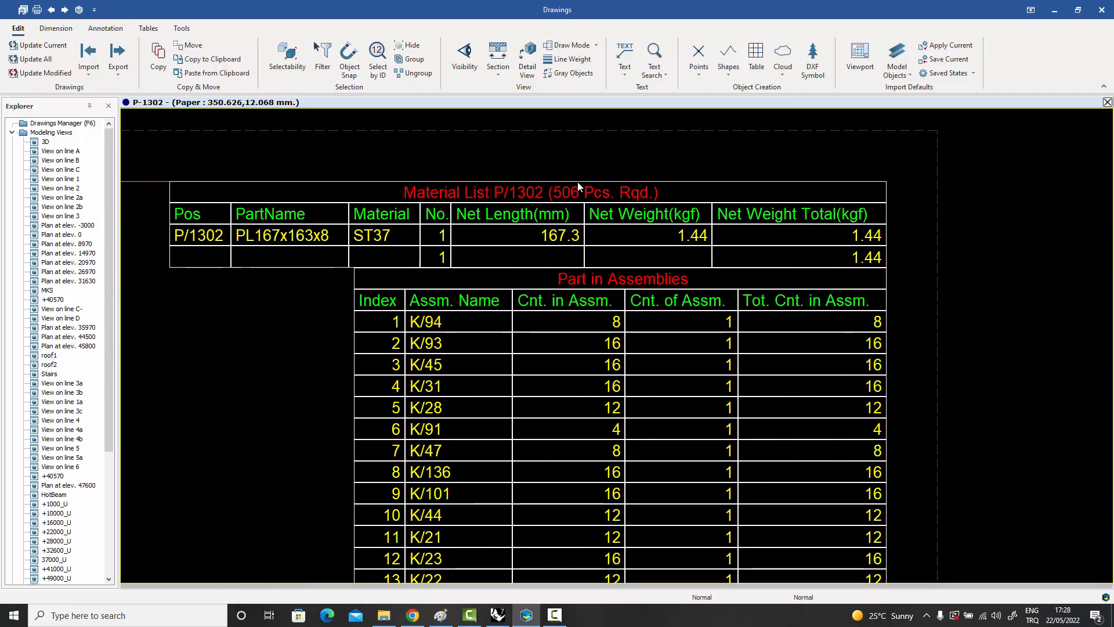
middle_drag(599, 272, 600, 190)
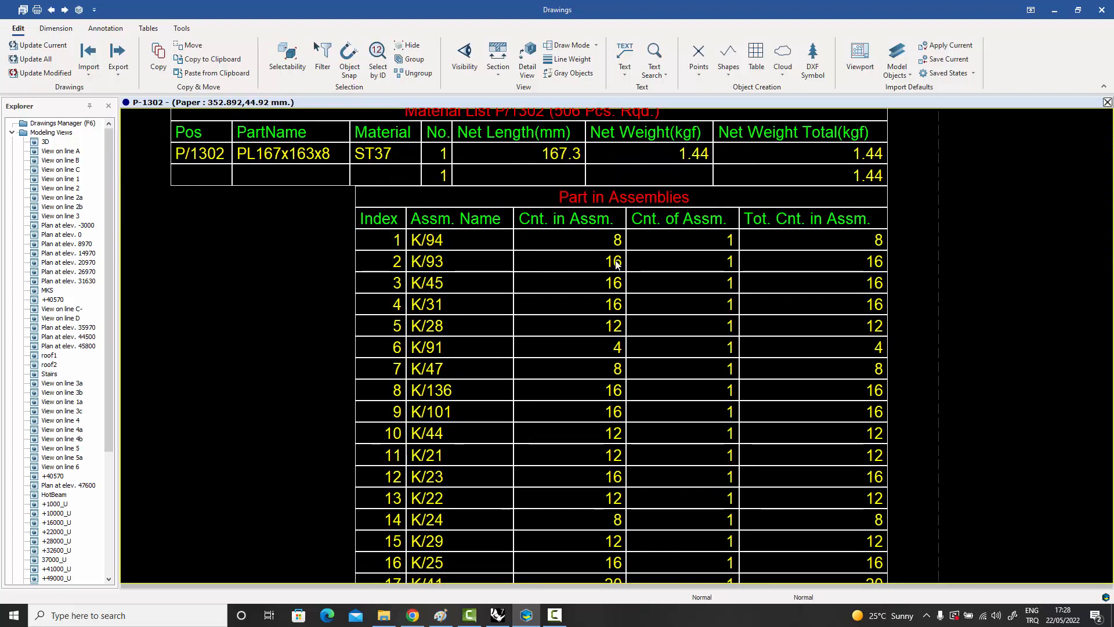
scroll(644, 294, down, 5)
middle_drag(637, 294, 654, 275)
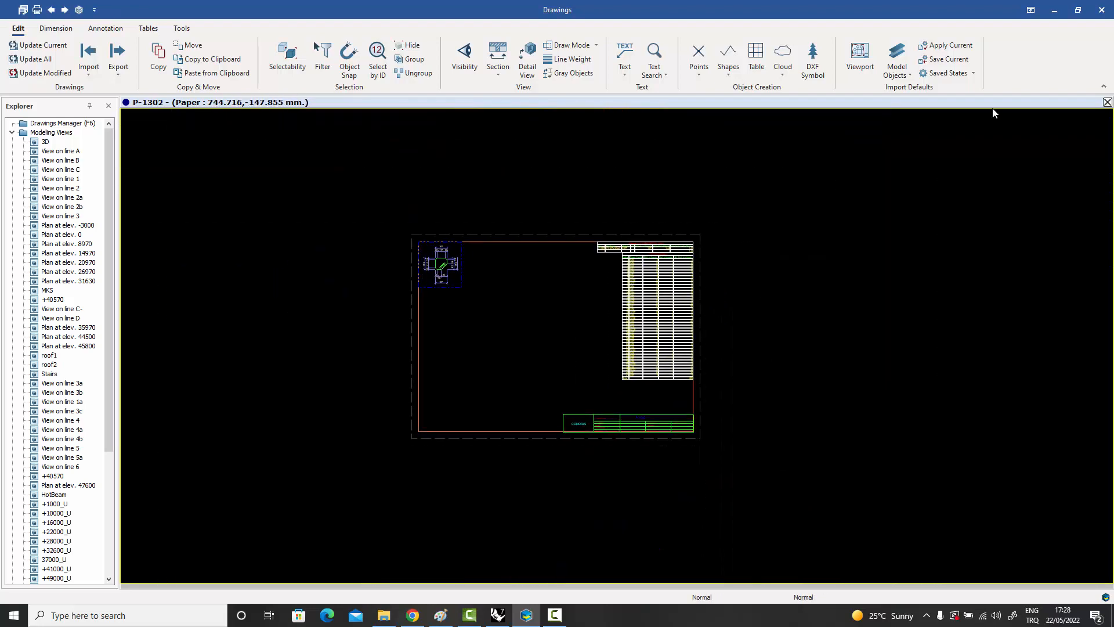
Close drawing P-1302 without saving it and open part drawing P-2020 from the Drawings Manager.
click(1107, 102)
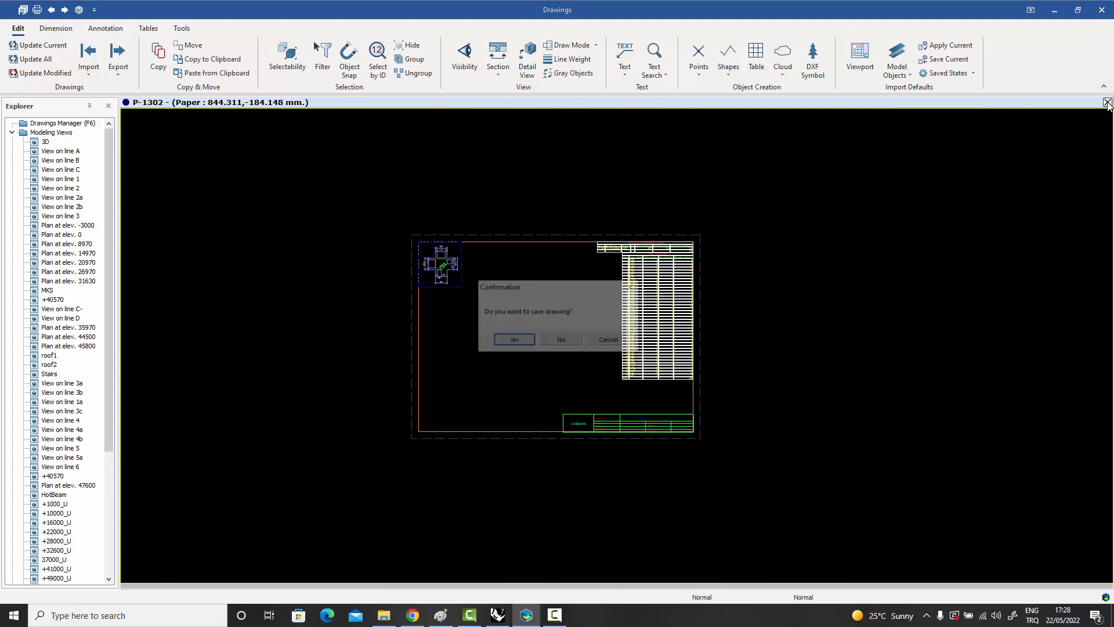
click(562, 345)
key(F6)
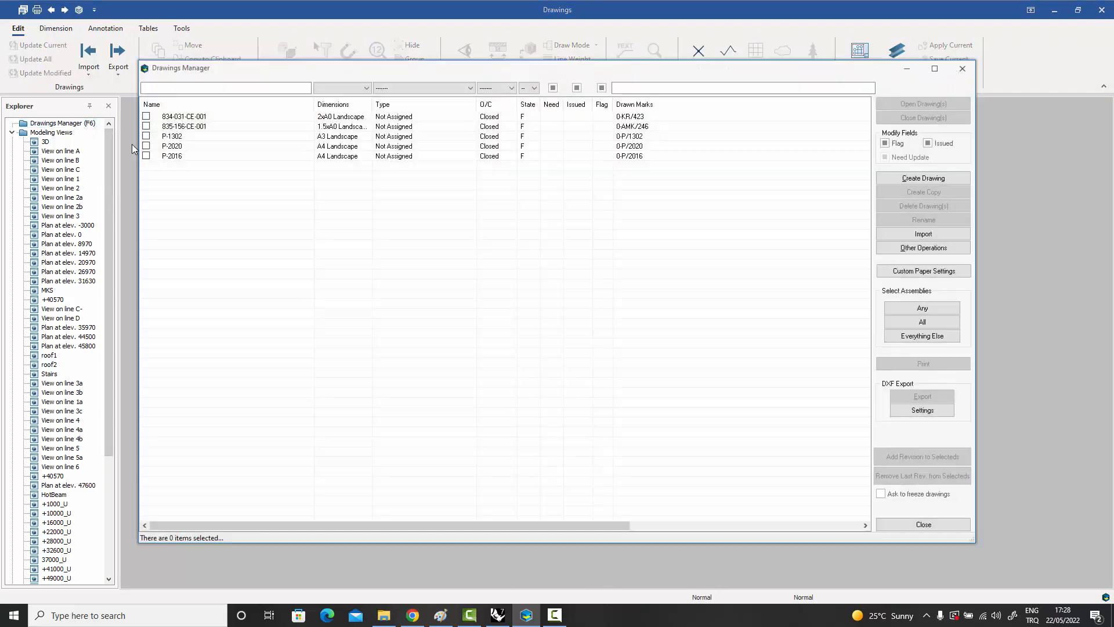
double_click(177, 146)
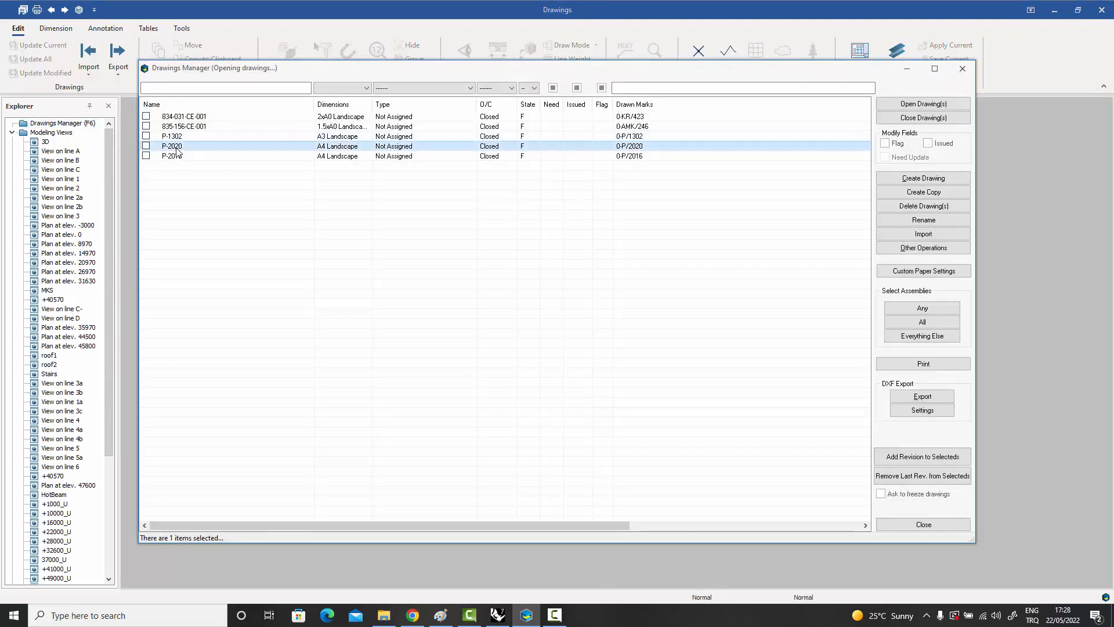
click(900, 525)
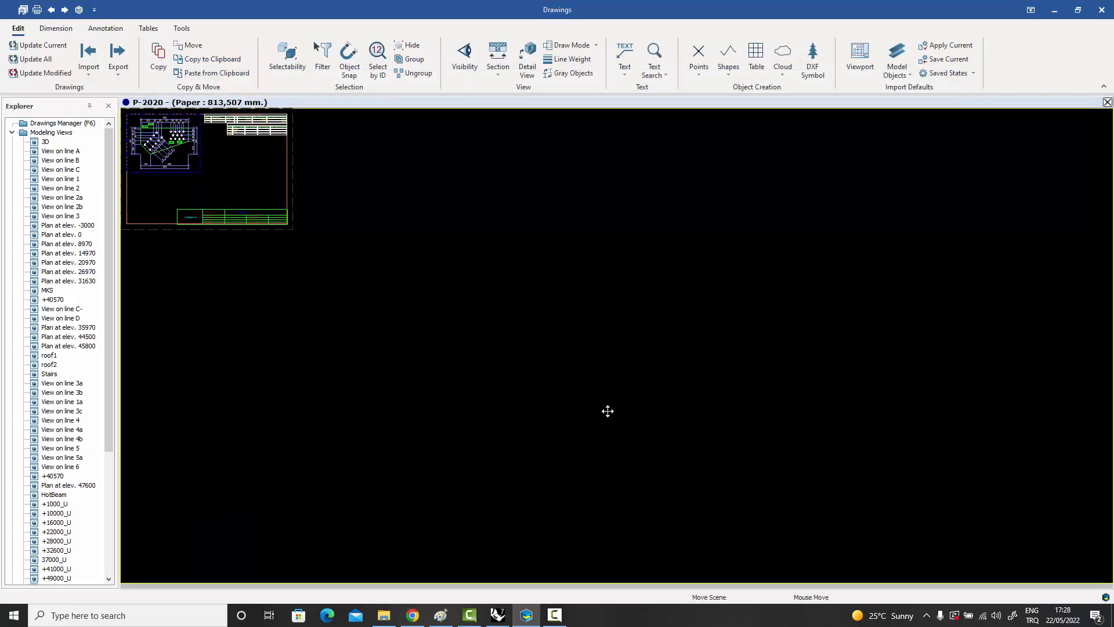
Inspect the dimensioned view of plate P/2020 with its bolt holes, together with its material list and title block.
scroll(372, 211, up, 3)
scroll(371, 212, up, 3)
middle_drag(371, 212, 452, 289)
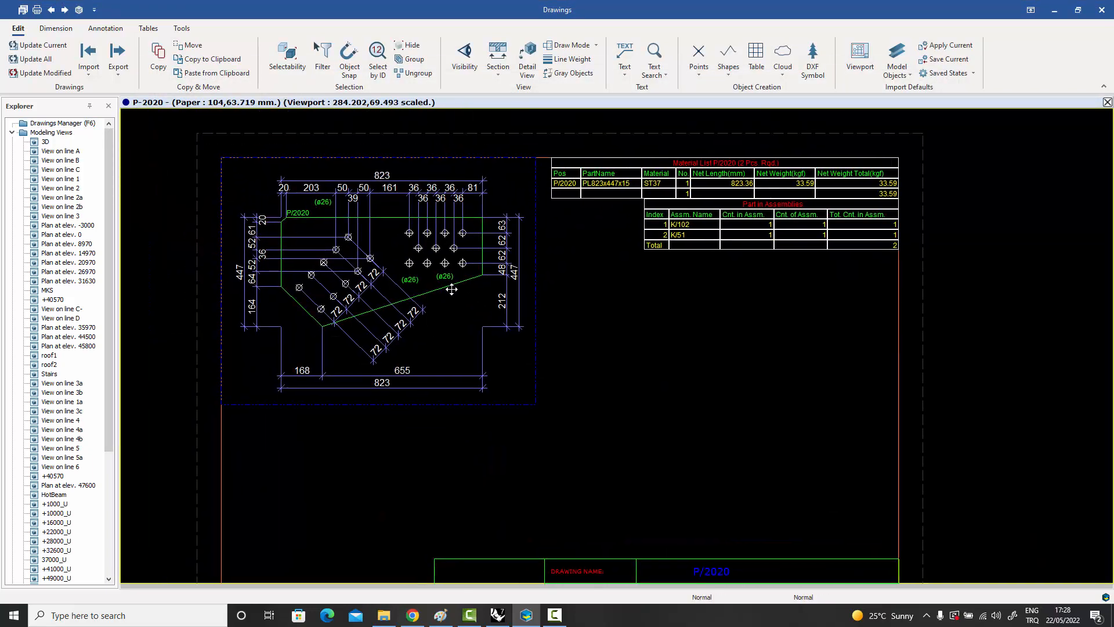
scroll(863, 186, up, 3)
scroll(863, 187, down, 3)
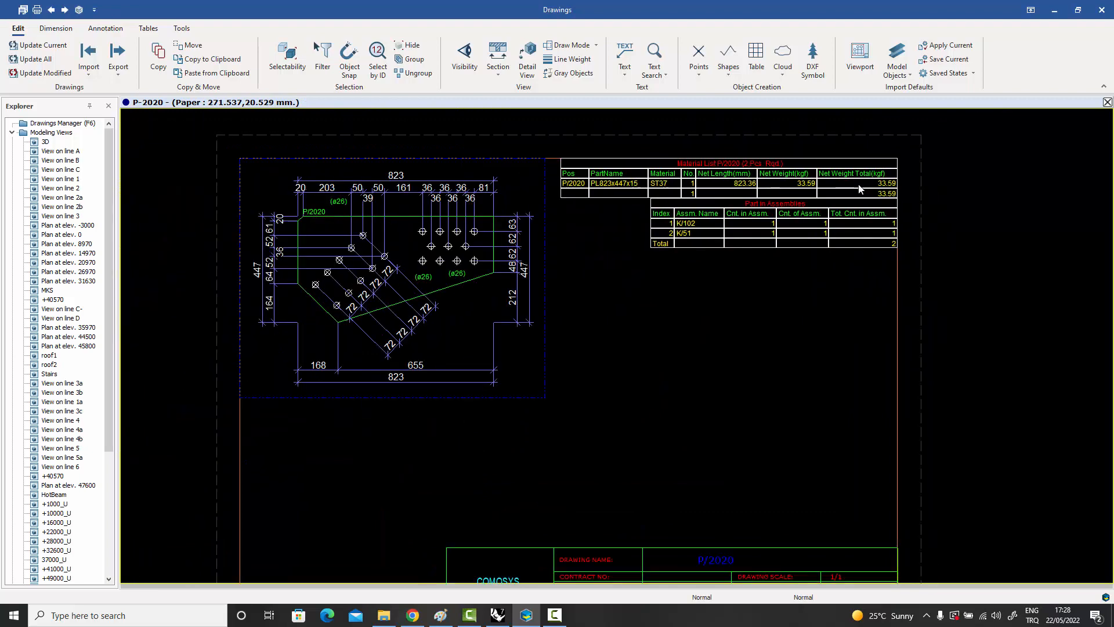
middle_drag(764, 243, 807, 252)
scroll(564, 277, up, 2)
scroll(564, 272, down, 3)
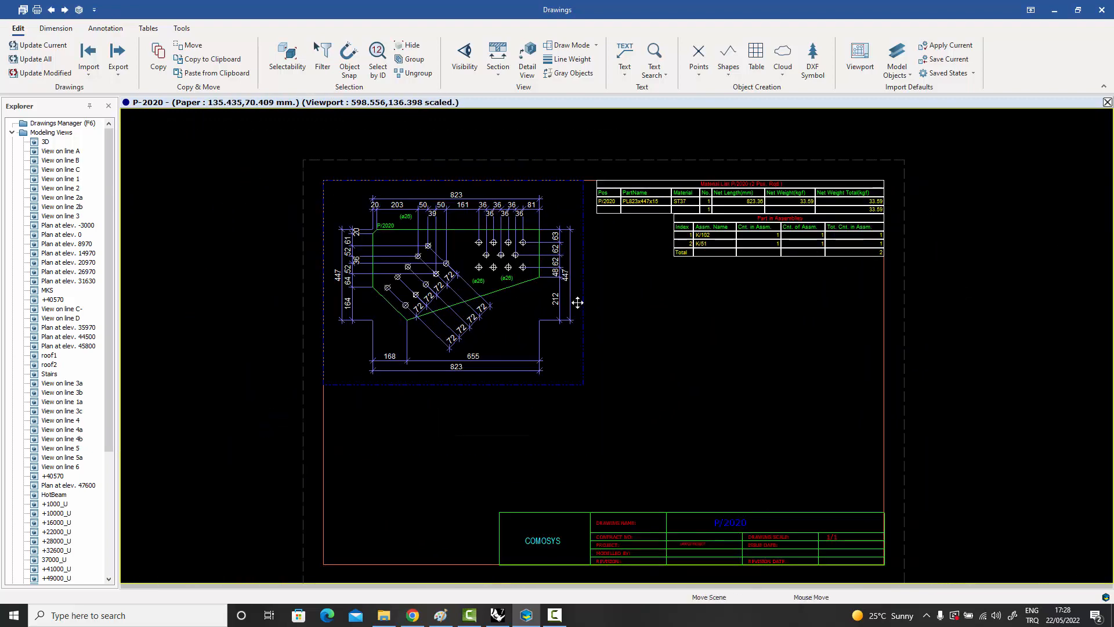
middle_drag(577, 303, 574, 283)
Open part drawing P-2016 from the Drawings Manager and close the manager.
double_click(62, 123)
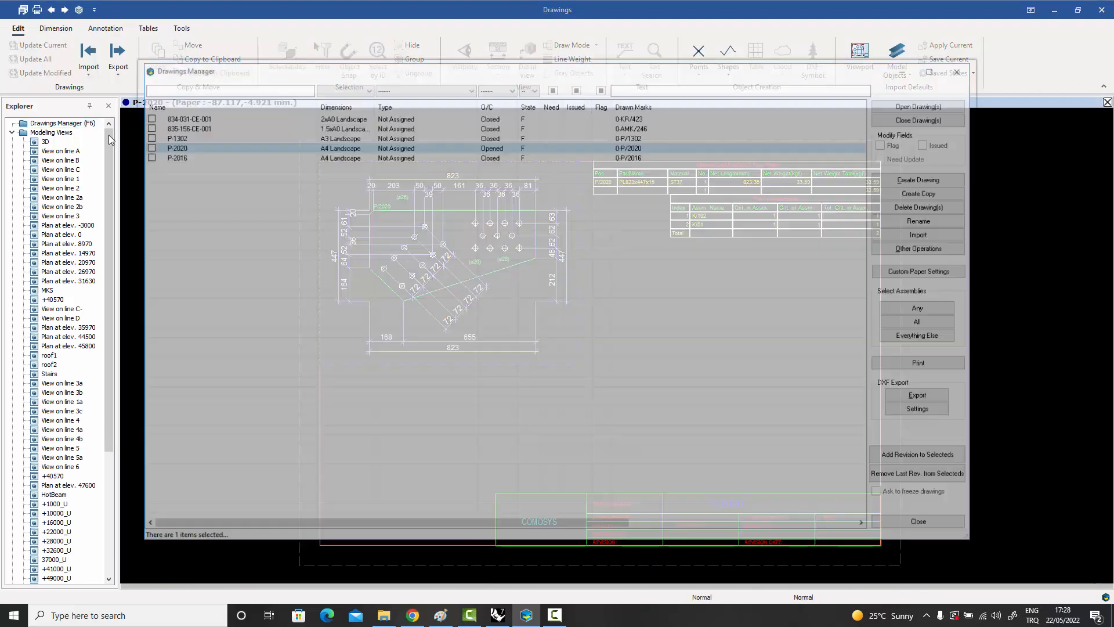
double_click(172, 157)
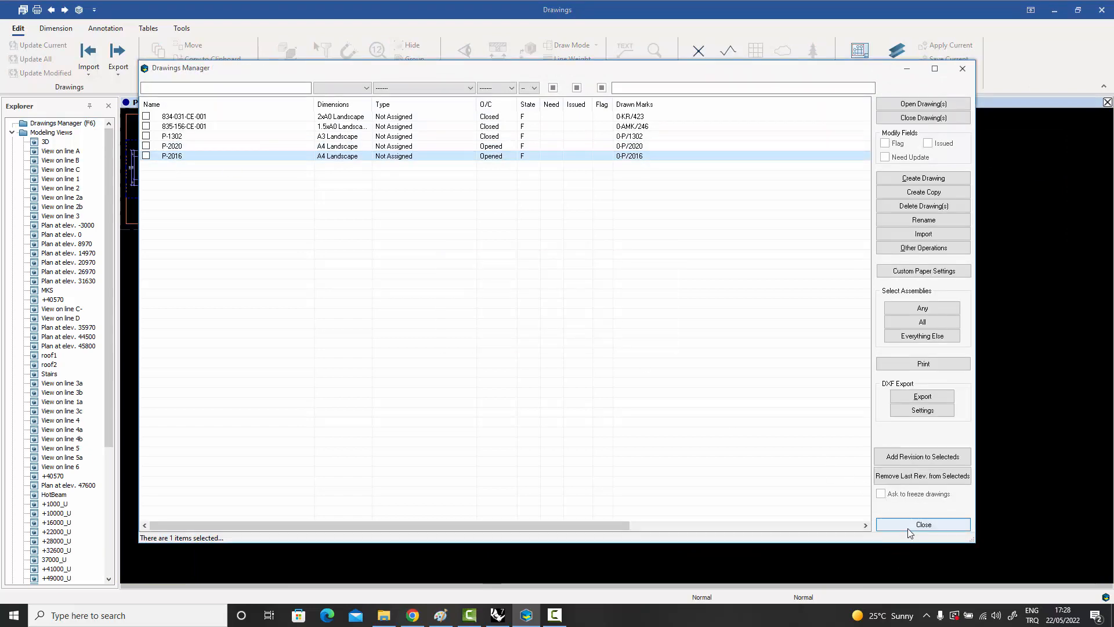
click(923, 524)
Inspect the hole layout of plate P/2016 and its material and assembly tables.
scroll(440, 258, up, 4)
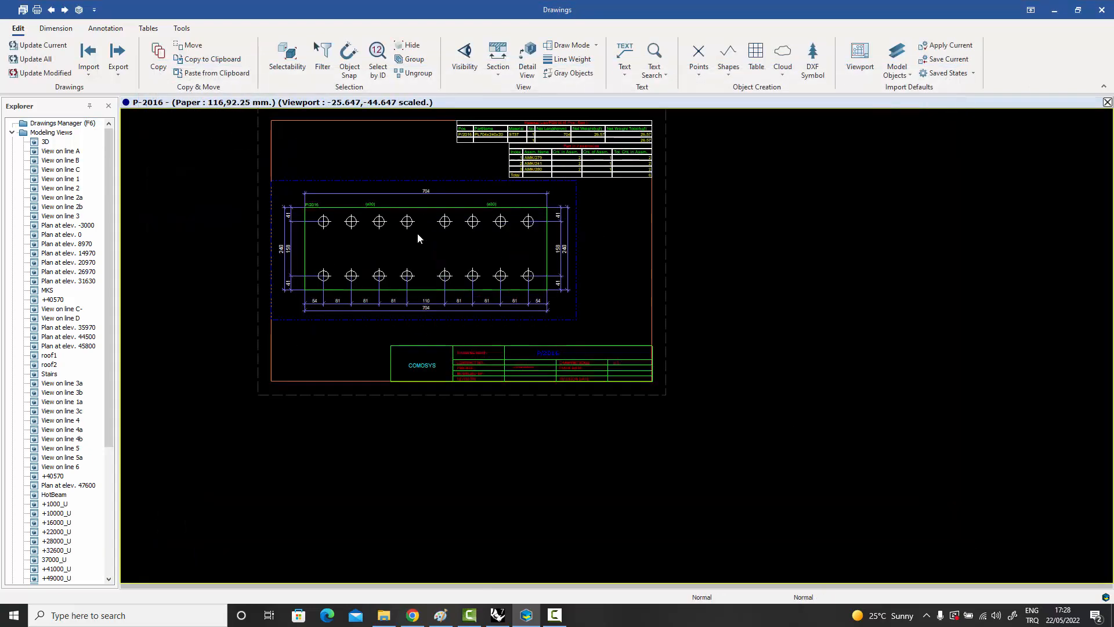
mouse_move(416, 232)
middle_down()
mouse_move(435, 263)
mouse_move(383, 349)
middle_up()
scroll(435, 262, up, 1)
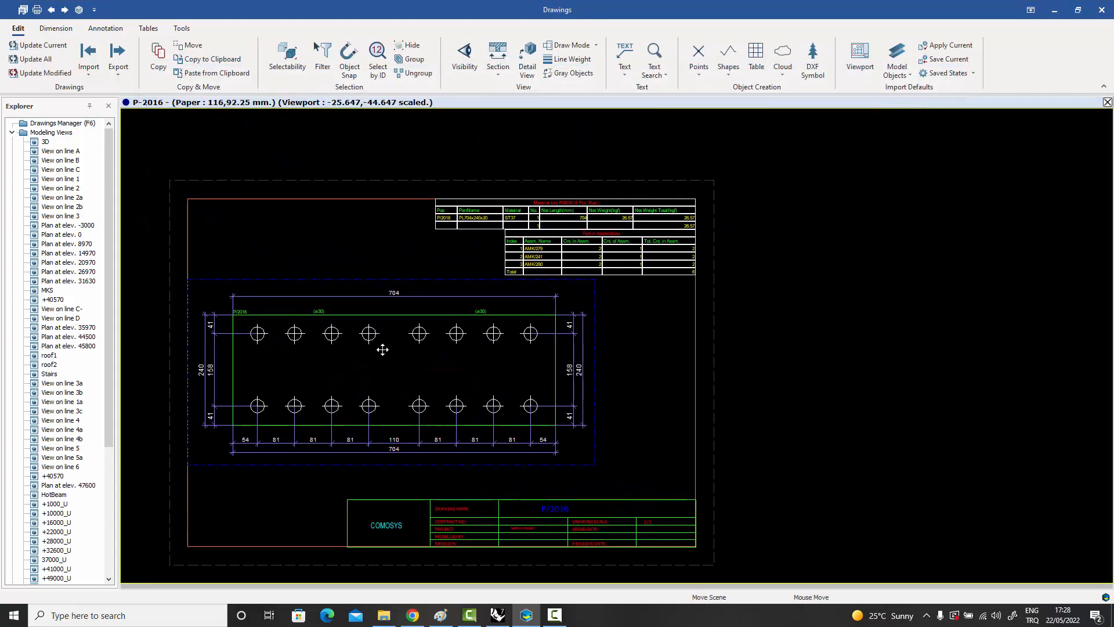
scroll(631, 211, up, 3)
scroll(632, 215, up, 1)
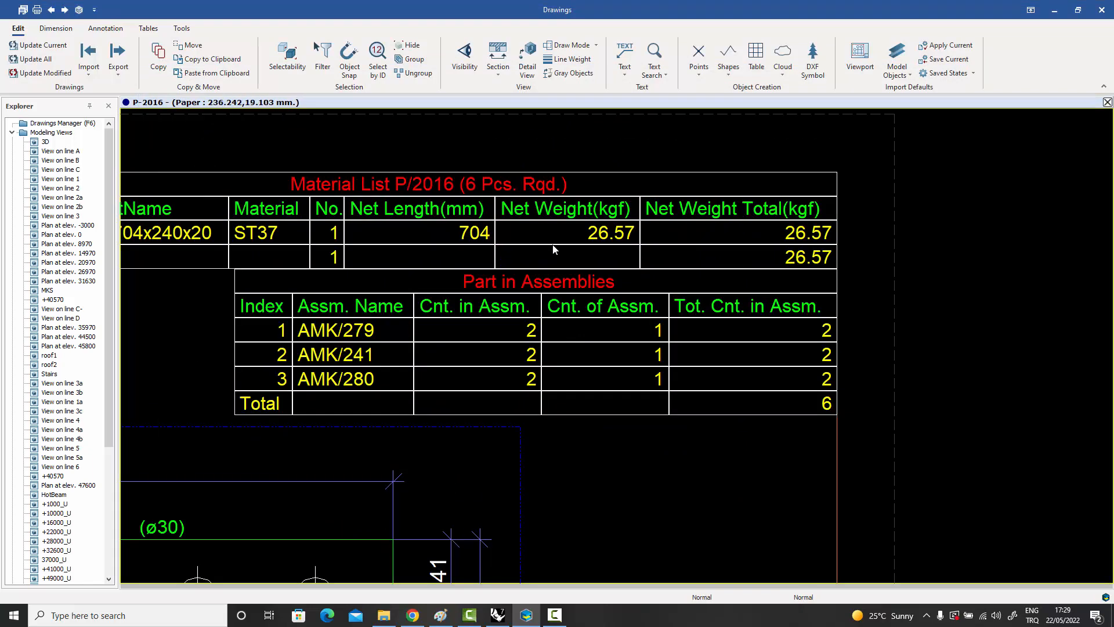
scroll(664, 259, down, 1)
scroll(664, 259, down, 2)
scroll(647, 250, down, 1)
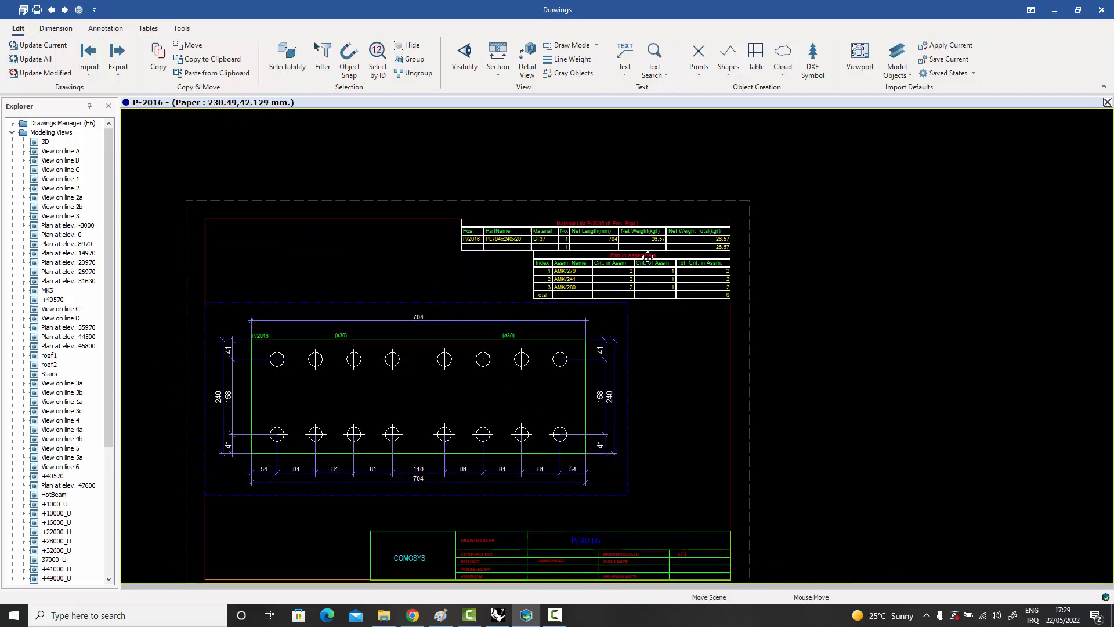
mouse_move(642, 257)
middle_down()
mouse_move(670, 214)
mouse_move(698, 207)
middle_up()
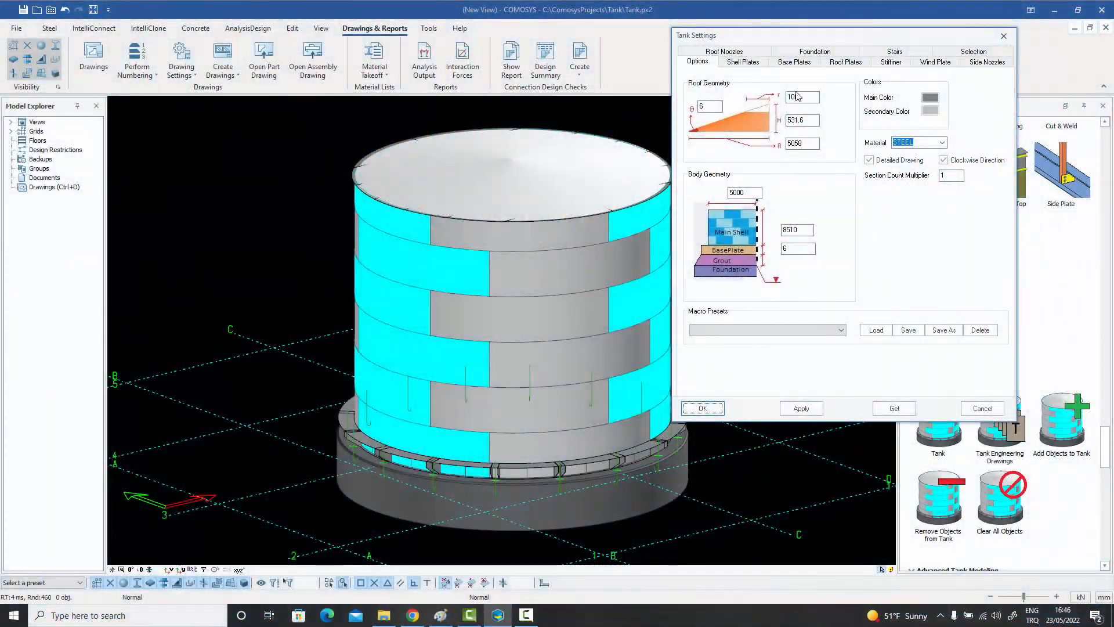
Review the tank's shell plate, base plate, roof plate, roof nozzle and side nozzle settings, then close Tank Settings.
click(744, 62)
click(804, 63)
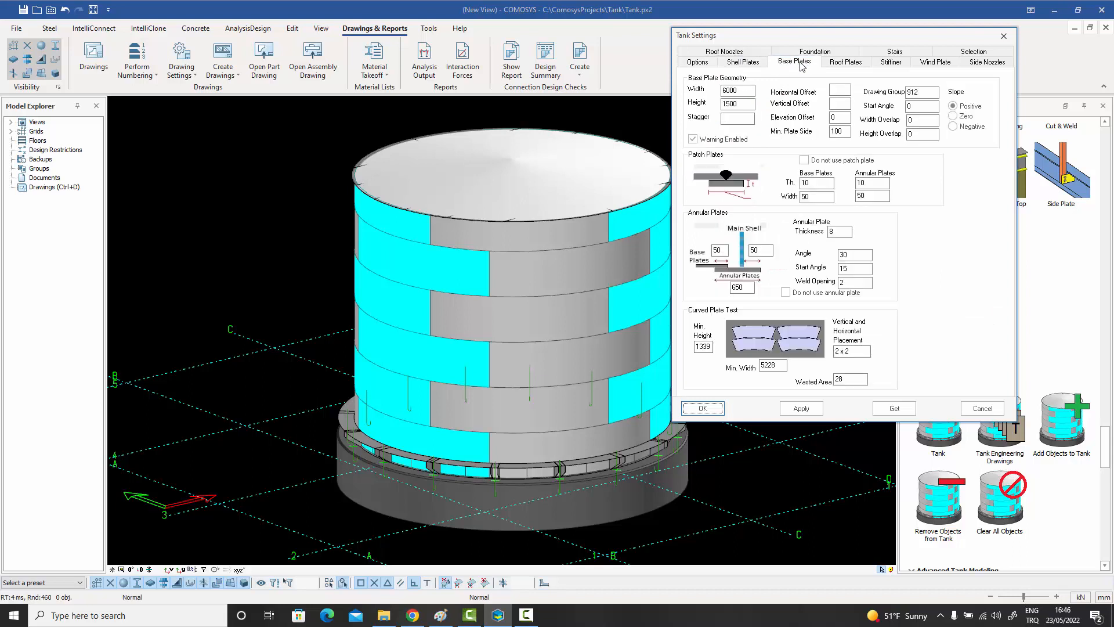
click(848, 64)
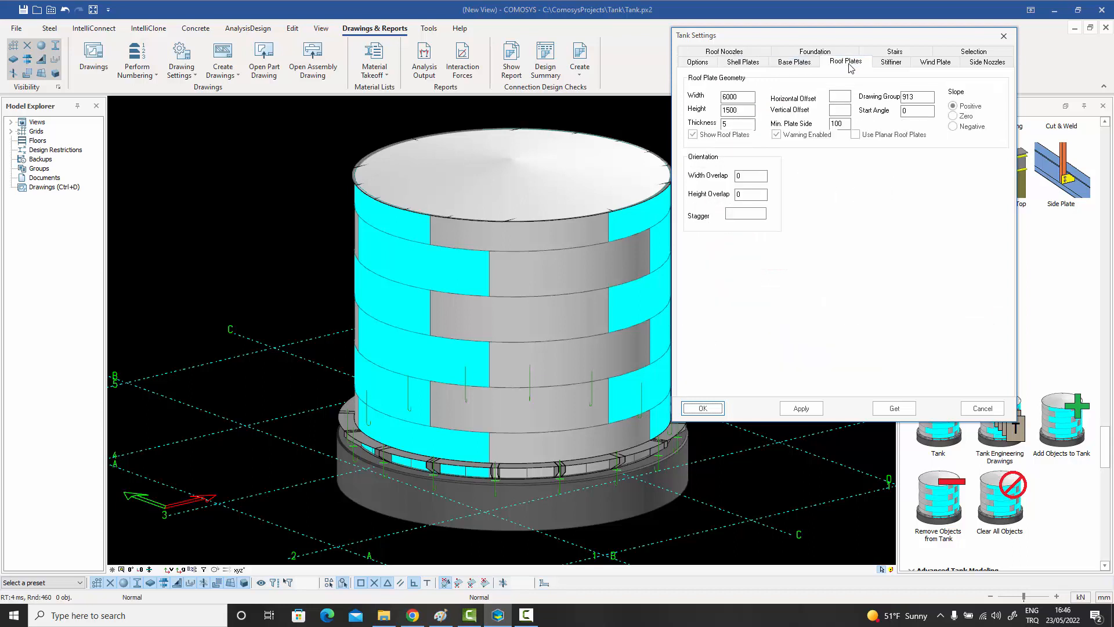
click(740, 52)
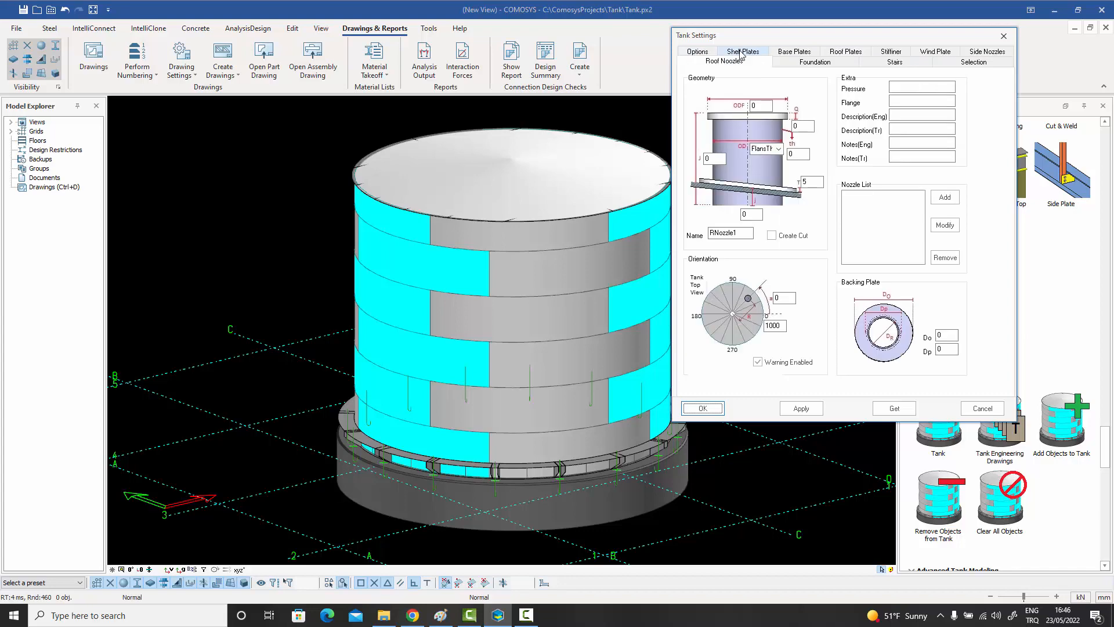
click(982, 53)
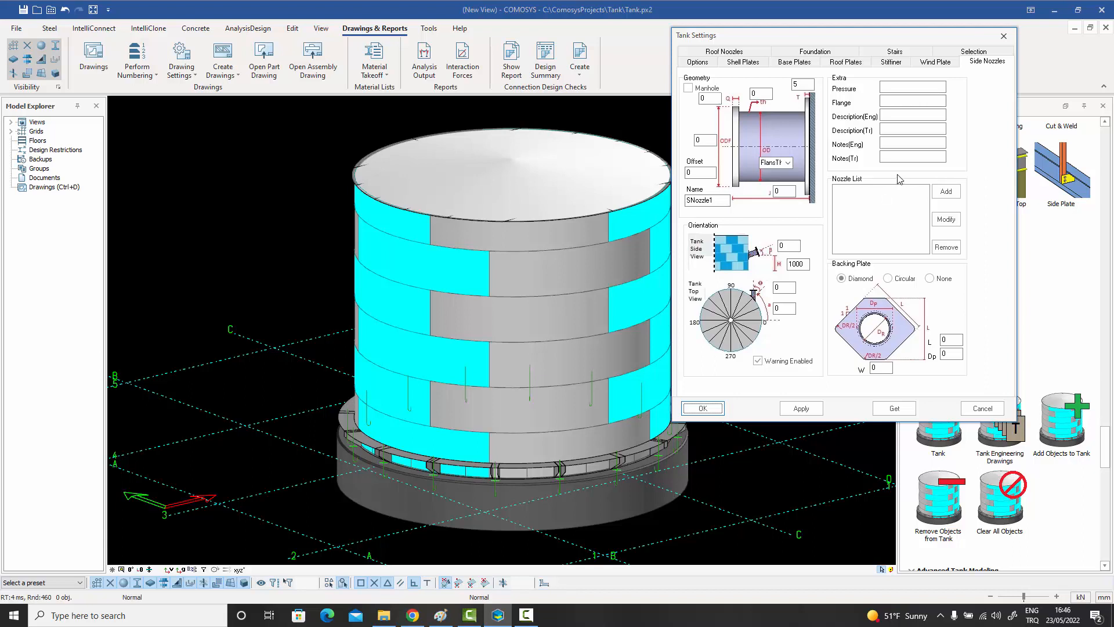
click(1004, 39)
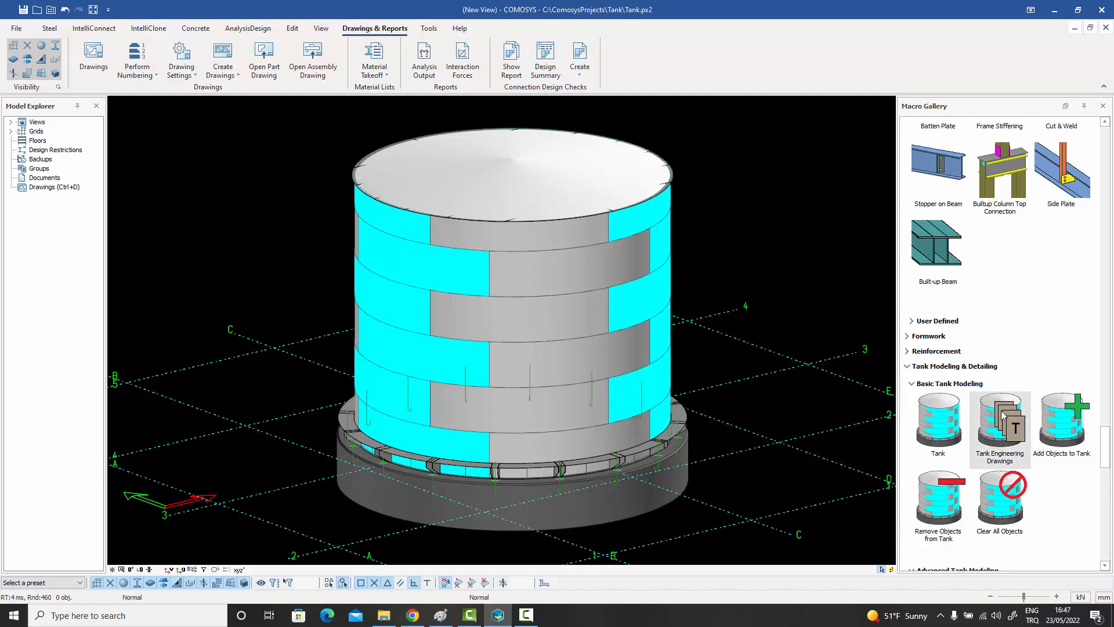
Open the tank project's drawings and examine the unrolled plate layout on the Shell Plates drawing up to its 360° end.
double_click(43, 190)
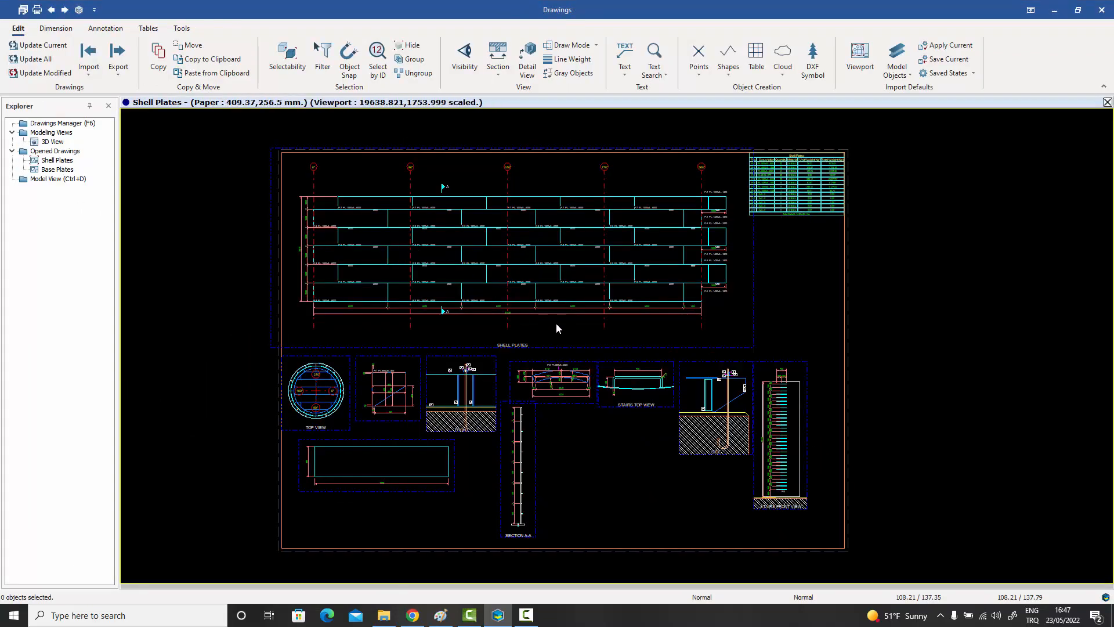
scroll(509, 272, up, 3)
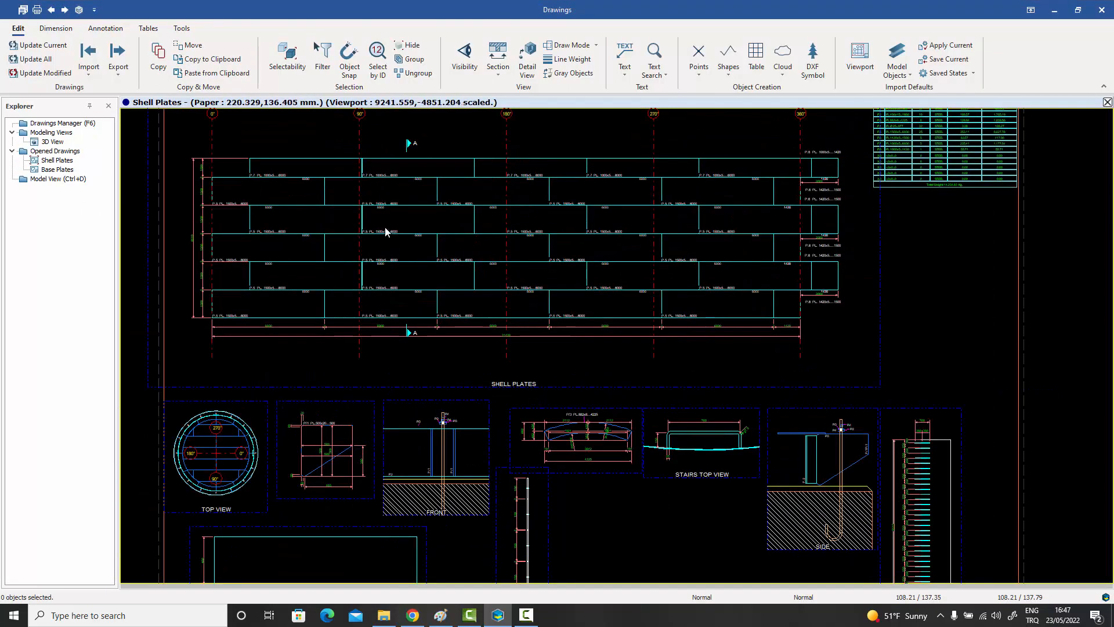
scroll(296, 165, up, 4)
scroll(398, 241, down, 4)
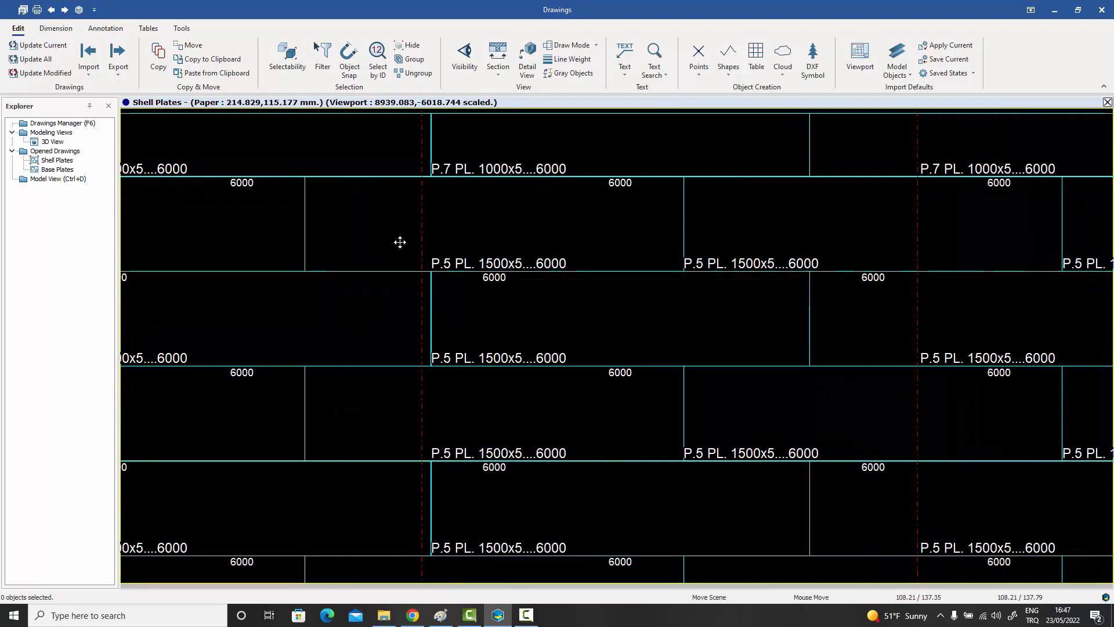
middle_drag(759, 325, 538, 330)
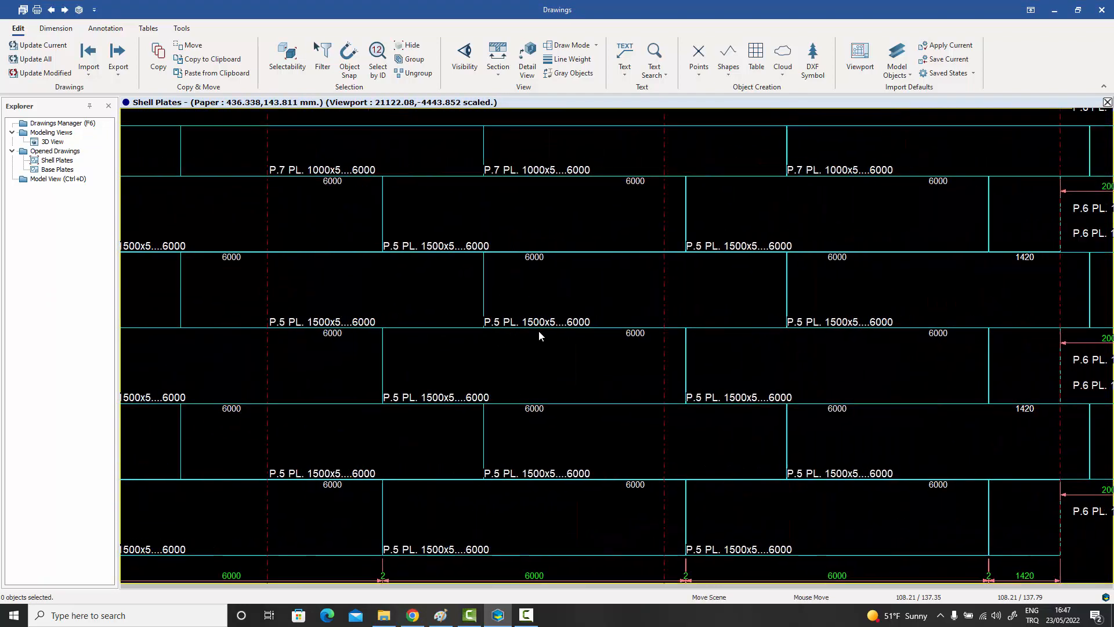
middle_drag(780, 348, 604, 347)
middle_drag(724, 349, 511, 360)
scroll(673, 344, down, 2)
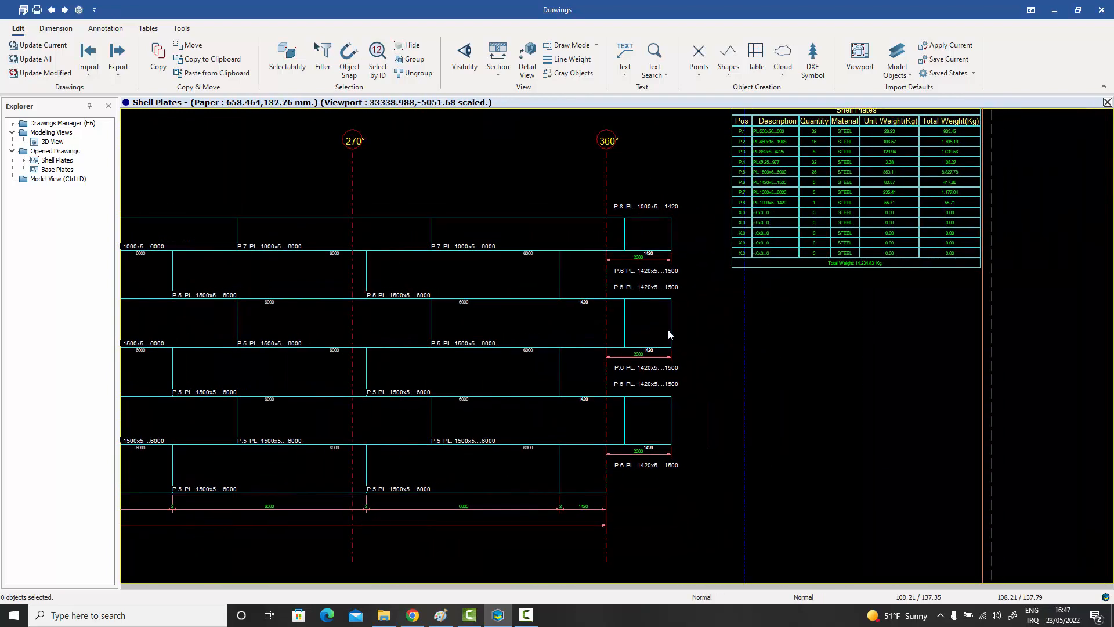
Examine the Shell Plates material table with its positions, quantities and weights.
middle_drag(668, 335, 576, 390)
scroll(788, 250, up, 3)
middle_drag(789, 251, 753, 335)
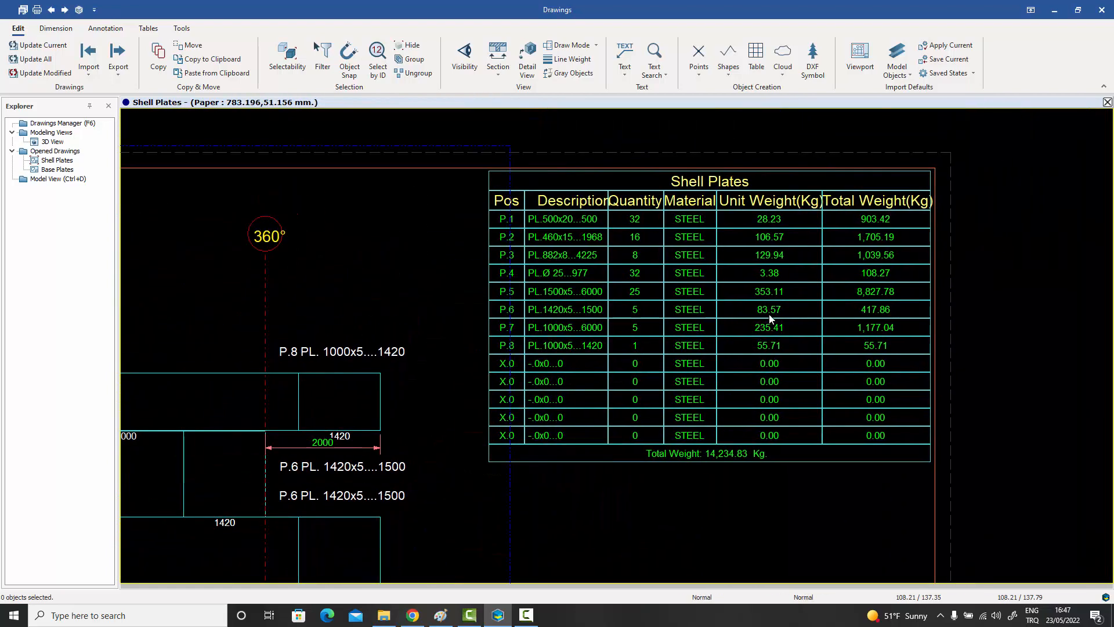
scroll(769, 315, down, 6)
middle_drag(633, 450, 753, 293)
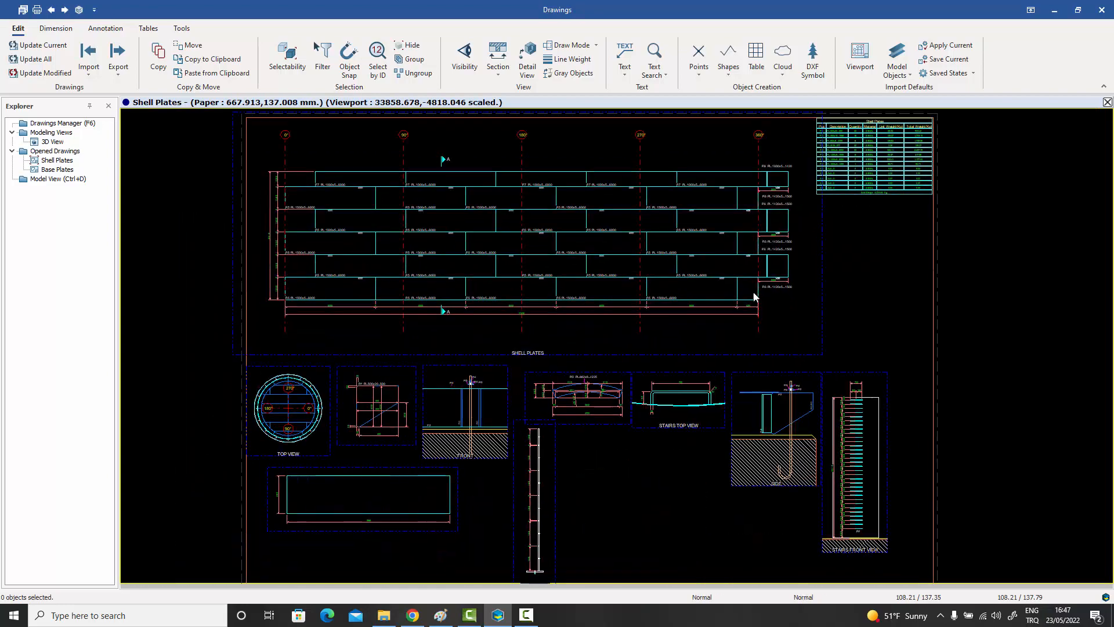
Inspect the tank's top view, the P/1 plate detail and the front anchorage view on the Shell Plates drawing.
middle_drag(703, 385, 749, 323)
scroll(349, 334, up, 5)
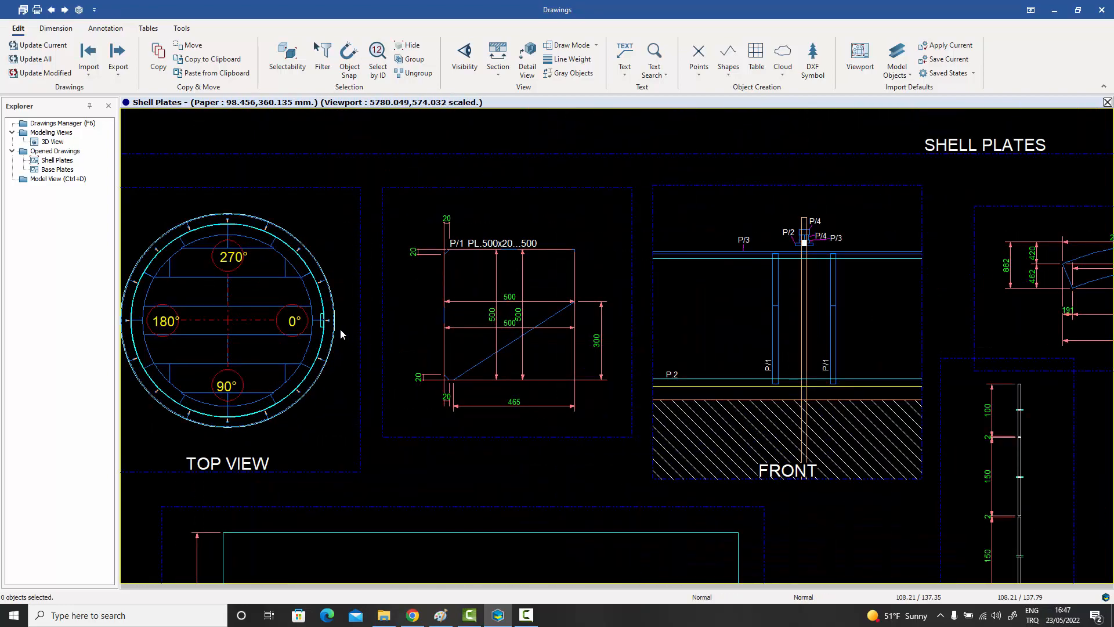
middle_drag(340, 329, 357, 268)
scroll(489, 268, down, 5)
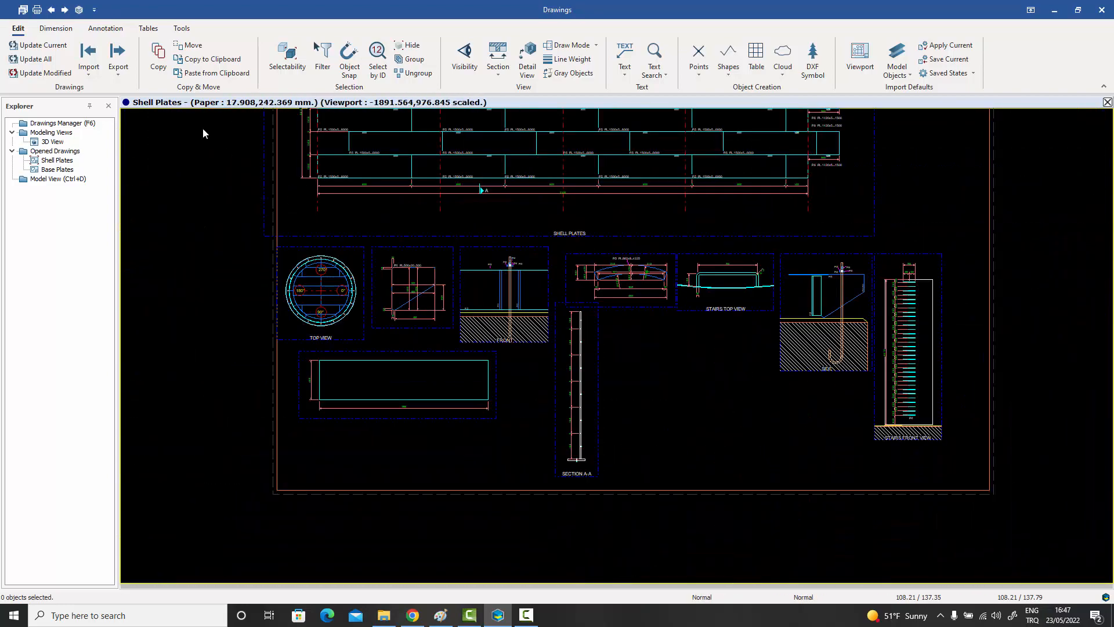
Switch to the Base Plates drawing and examine its plate layout and material table.
click(65, 11)
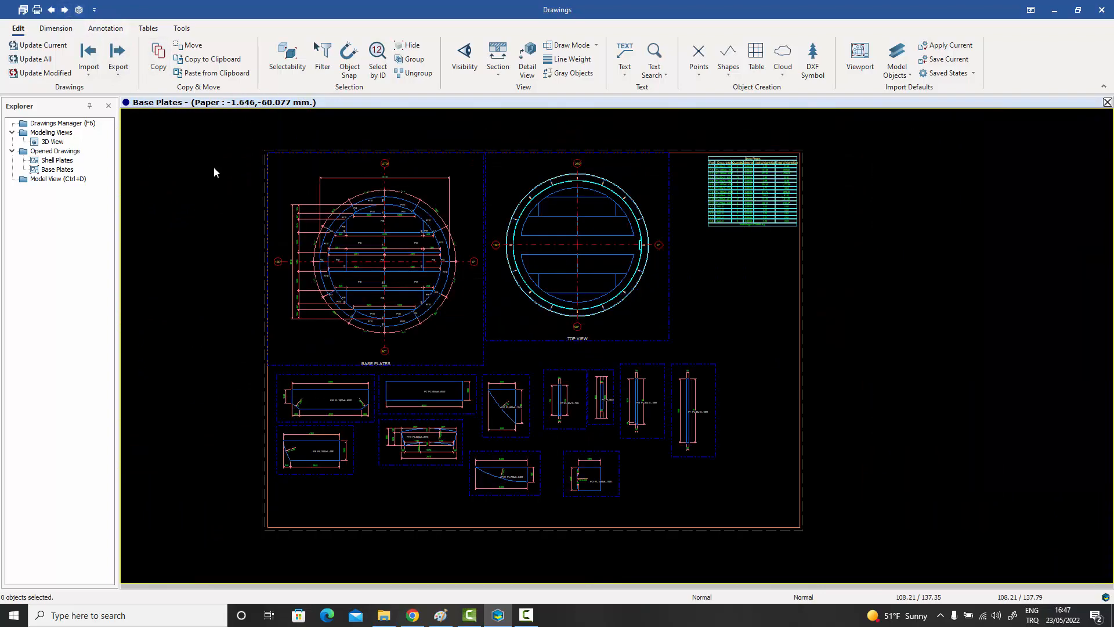
scroll(372, 239, up, 4)
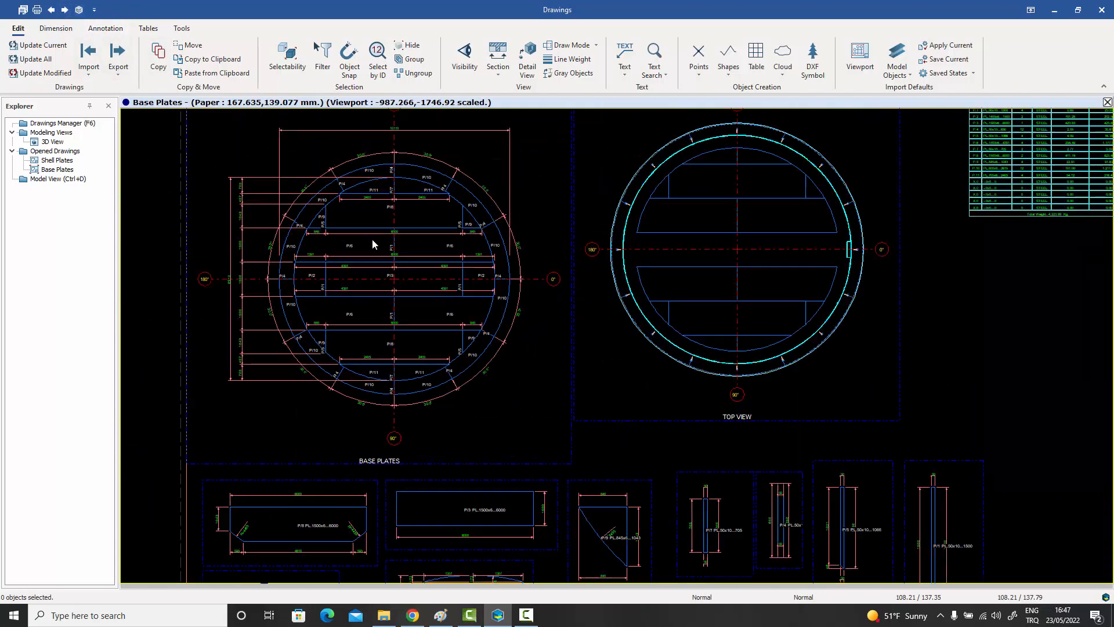
scroll(372, 243, up, 2)
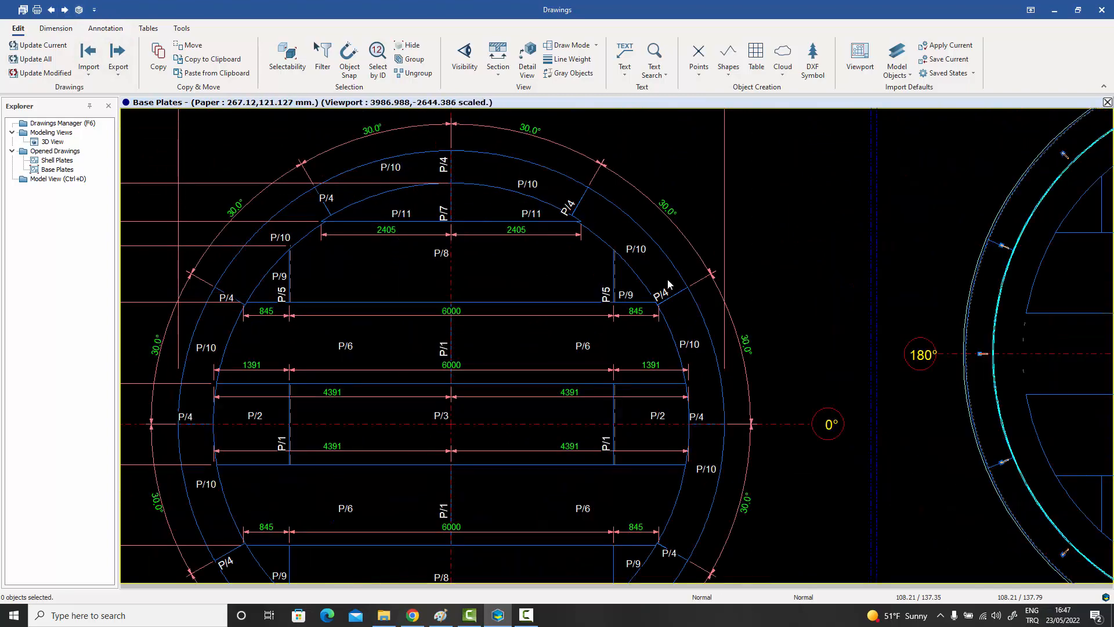
scroll(424, 225, down, 2)
scroll(527, 268, down, 3)
middle_drag(860, 299, 574, 371)
scroll(736, 269, up, 4)
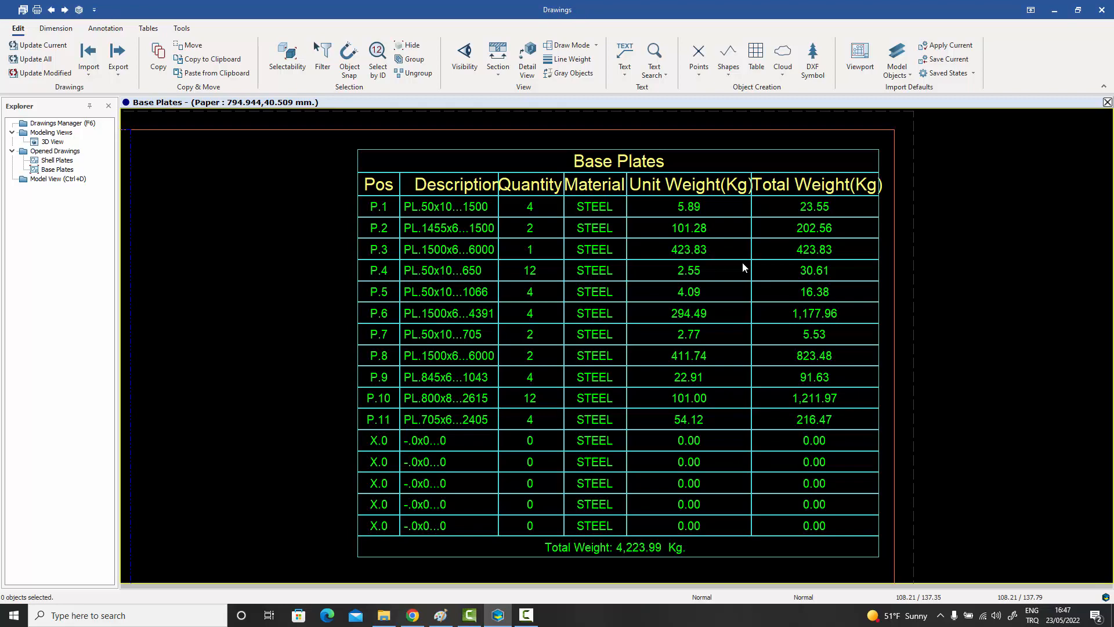
Inspect the individual plate details below the main views on the Base Plates drawing.
scroll(742, 264, down, 8)
middle_drag(701, 347, 826, 228)
scroll(631, 399, up, 1)
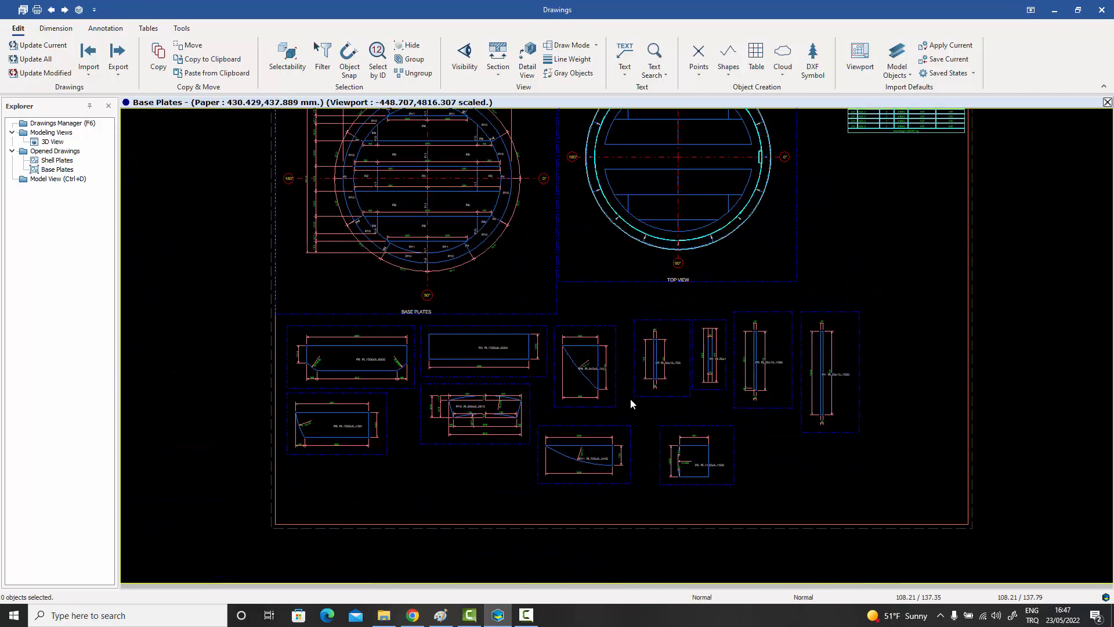
scroll(632, 398, up, 2)
scroll(634, 395, down, 3)
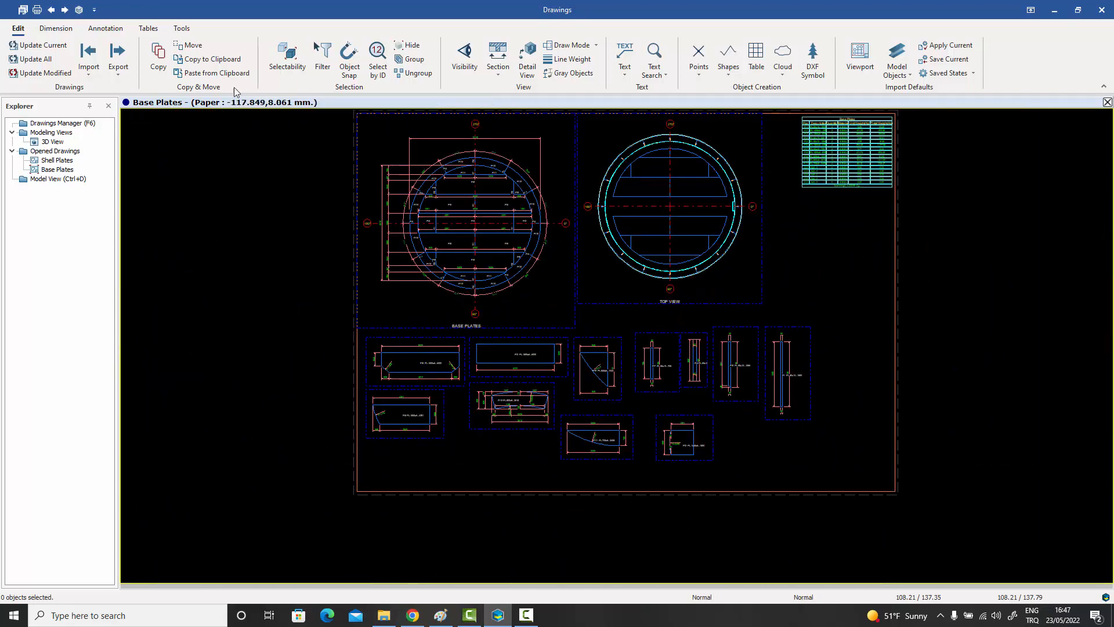
Cycle between the open Shell Plates and Base Plates drawings, ending on Shell Plates.
click(66, 11)
mouse_move(465, 281)
middle_down()
mouse_move(469, 322)
mouse_move(448, 349)
middle_up()
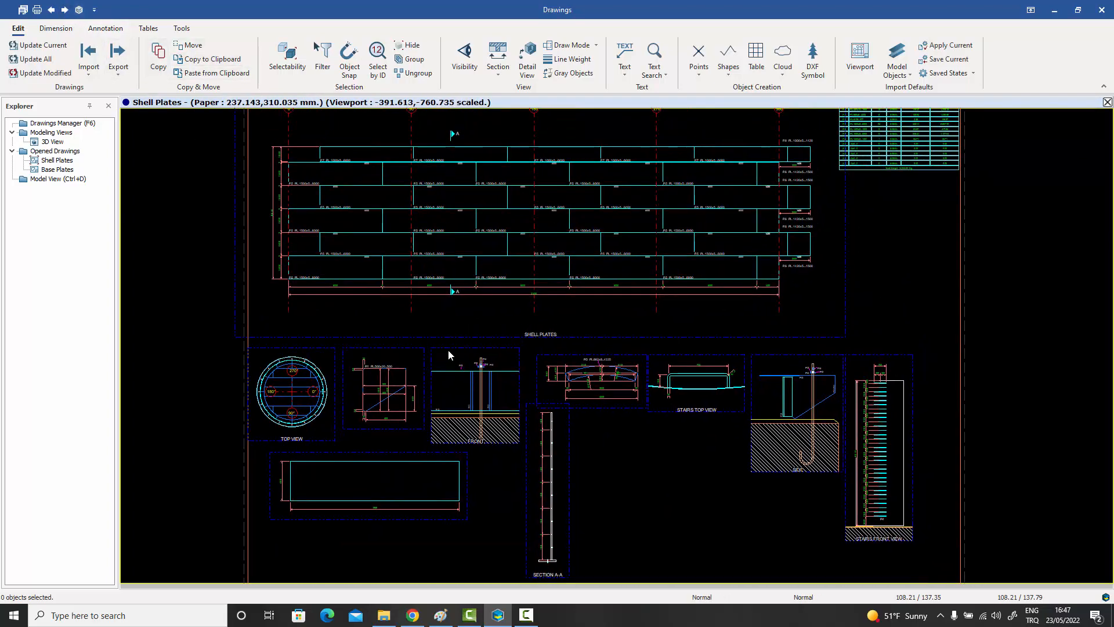
click(66, 11)
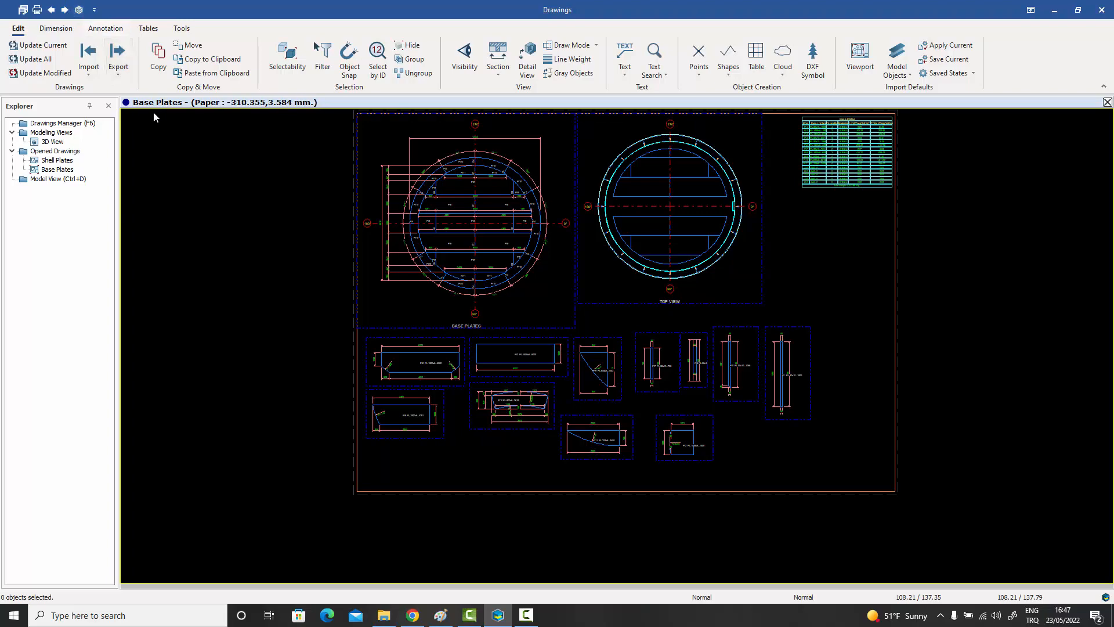
click(65, 10)
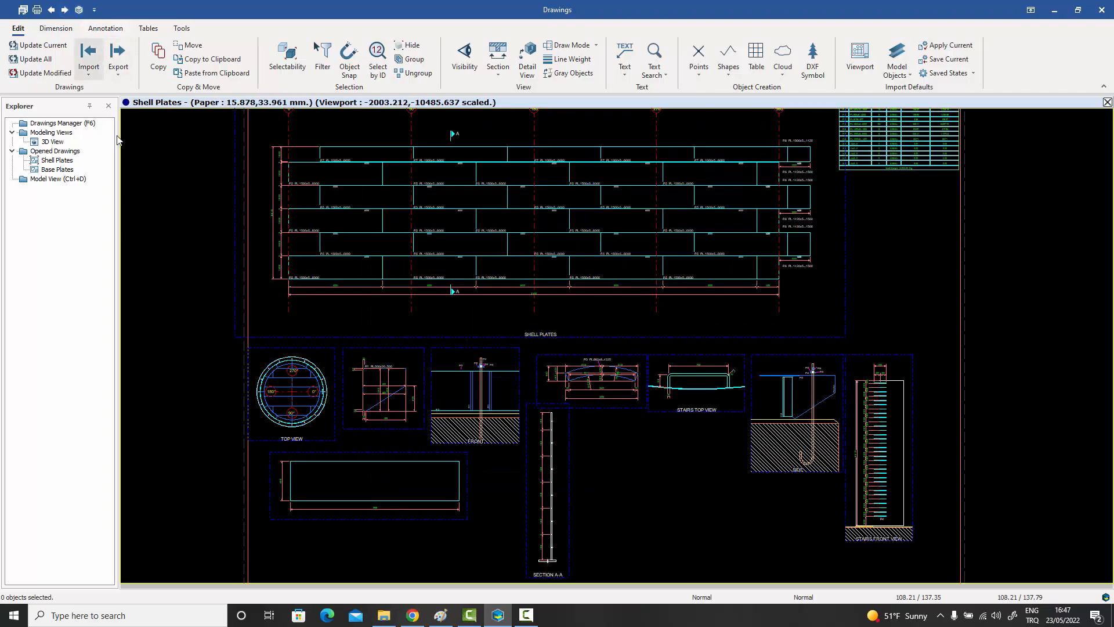
Open the Roof Plates drawing from the Drawings Manager and close the manager.
double_click(58, 123)
click(184, 137)
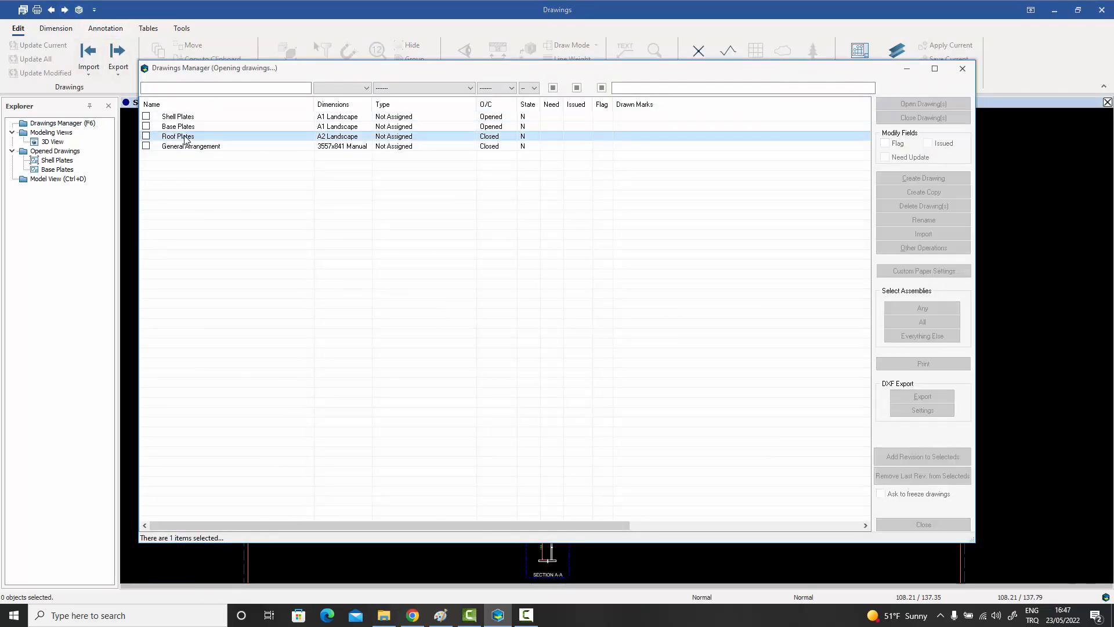
click(923, 524)
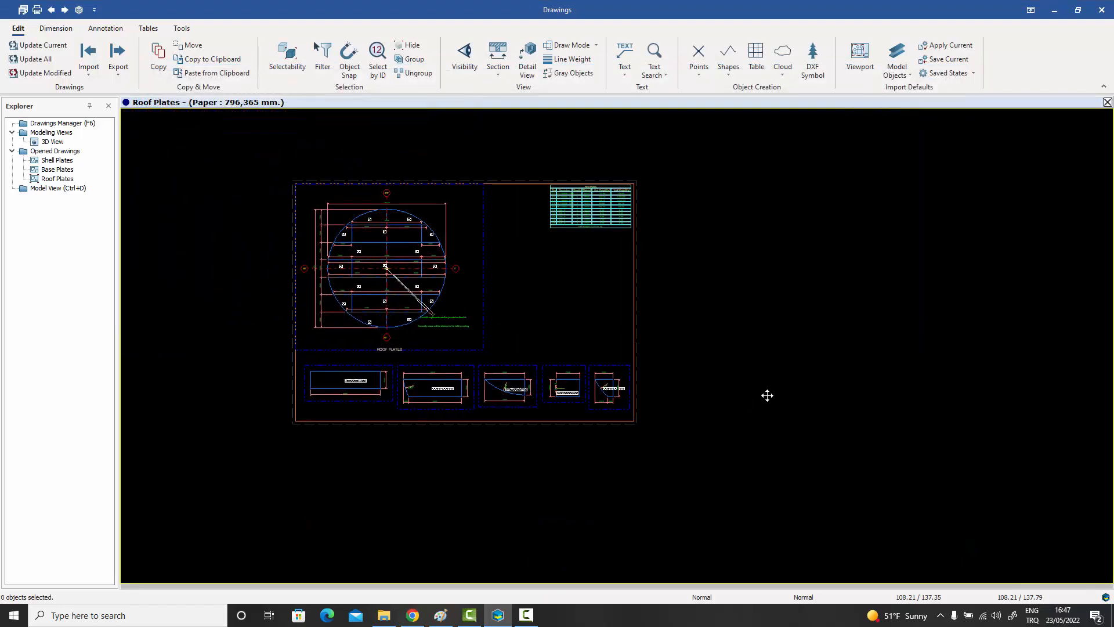
Examine the circular roof plate layout and the material table on the Roof Plates drawing.
scroll(409, 265, up, 8)
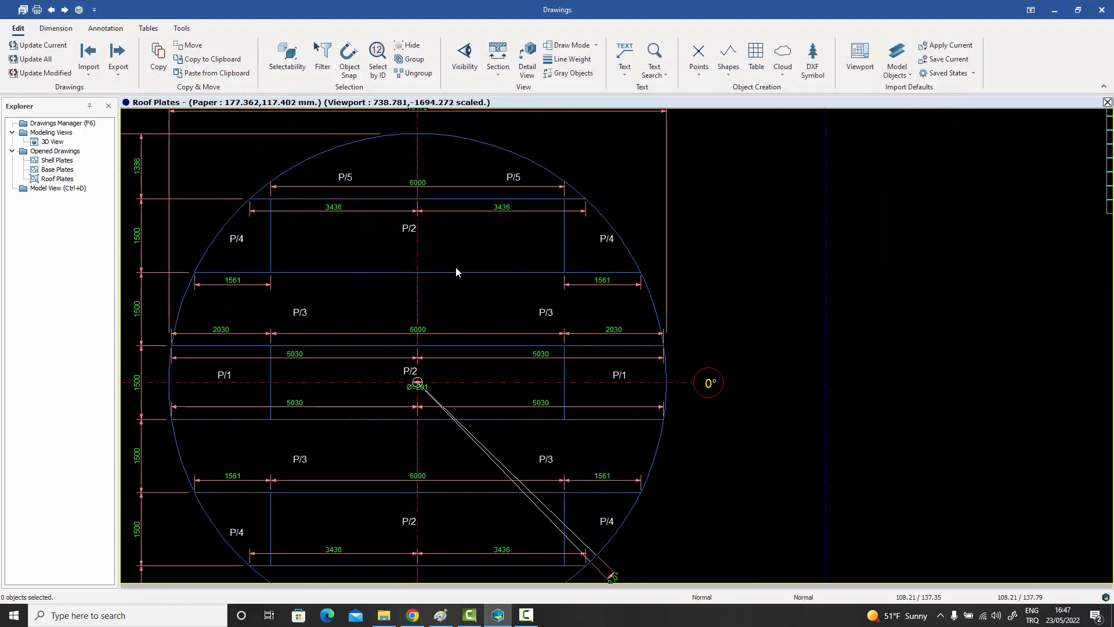
scroll(433, 186, up, 3)
scroll(433, 186, down, 8)
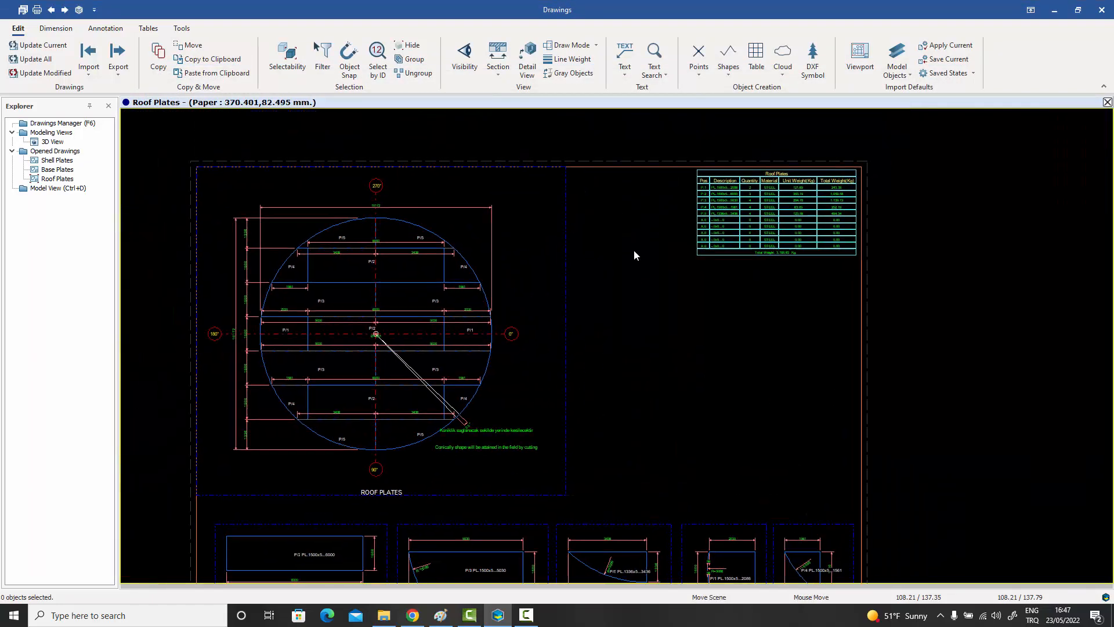
scroll(754, 211, up, 3)
scroll(754, 214, down, 3)
Inspect the individual roof plate details and the conical-shape cutting note on the Roof Plates drawing.
middle_drag(690, 362, 723, 243)
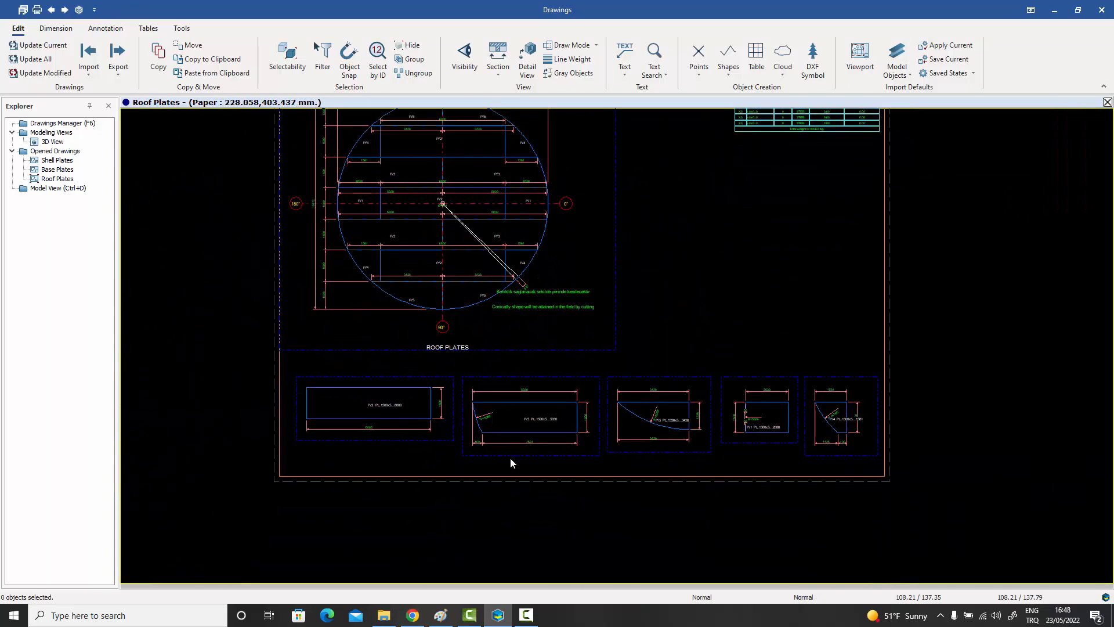
scroll(511, 457, up, 4)
scroll(521, 424, down, 2)
middle_drag(673, 405, 511, 473)
middle_drag(568, 345, 632, 430)
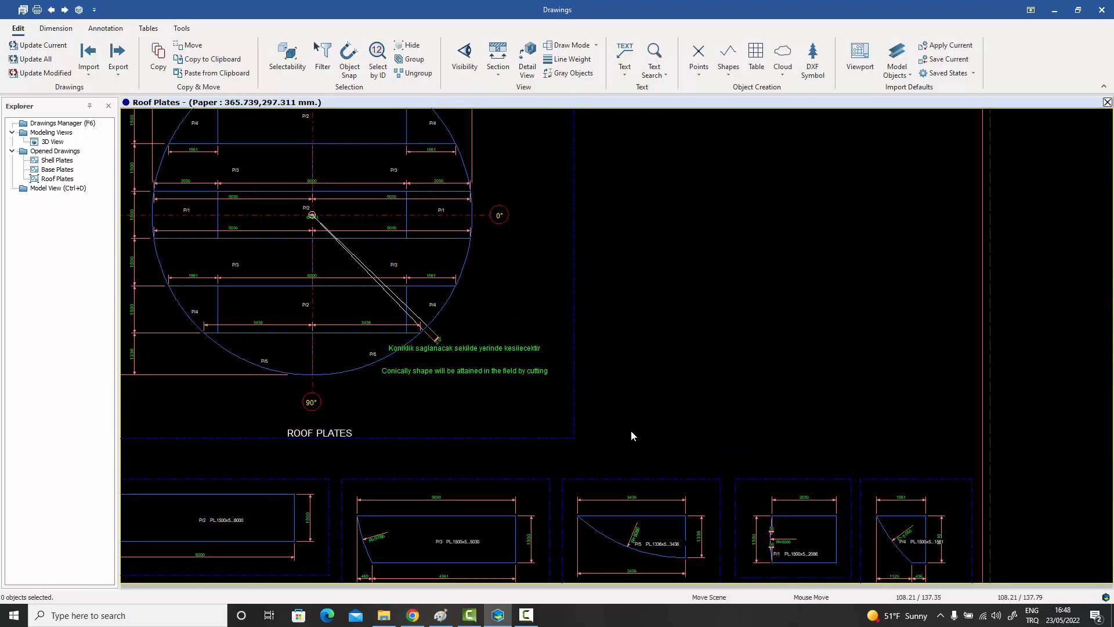
scroll(654, 390, down, 4)
middle_drag(660, 378, 637, 374)
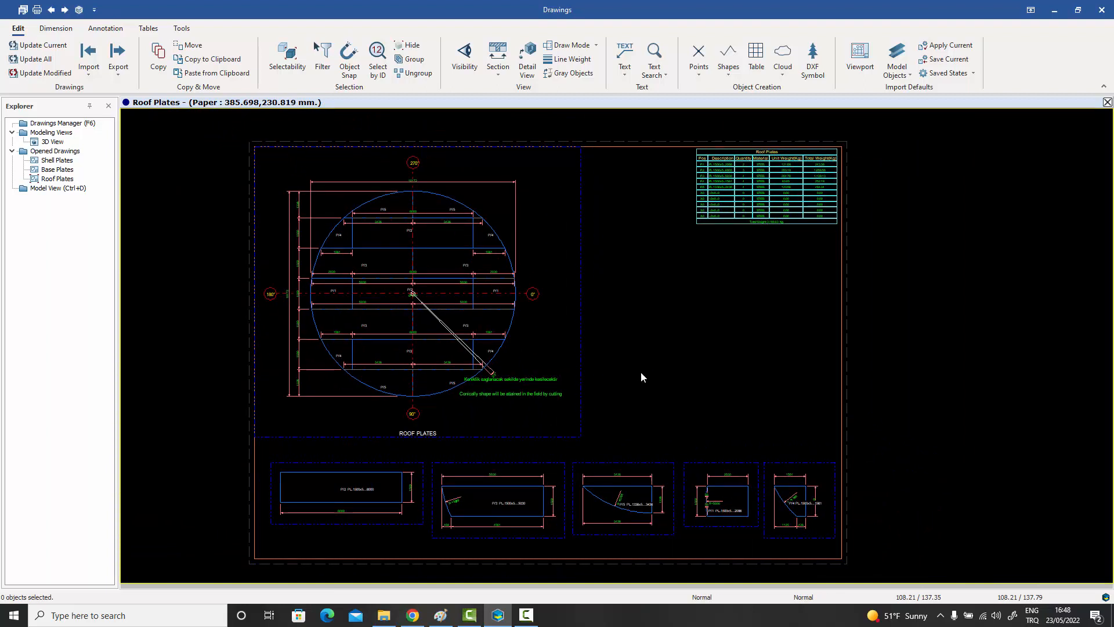
middle_drag(641, 378, 644, 368)
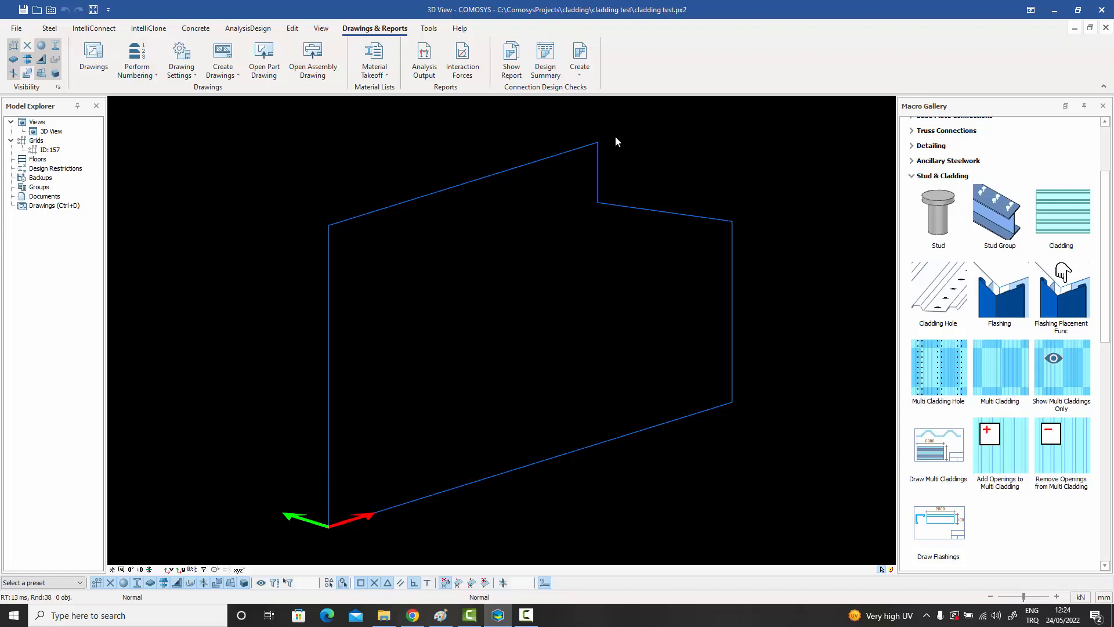
Show all objects in the 3D view of the cladding test project.
right_click(557, 234)
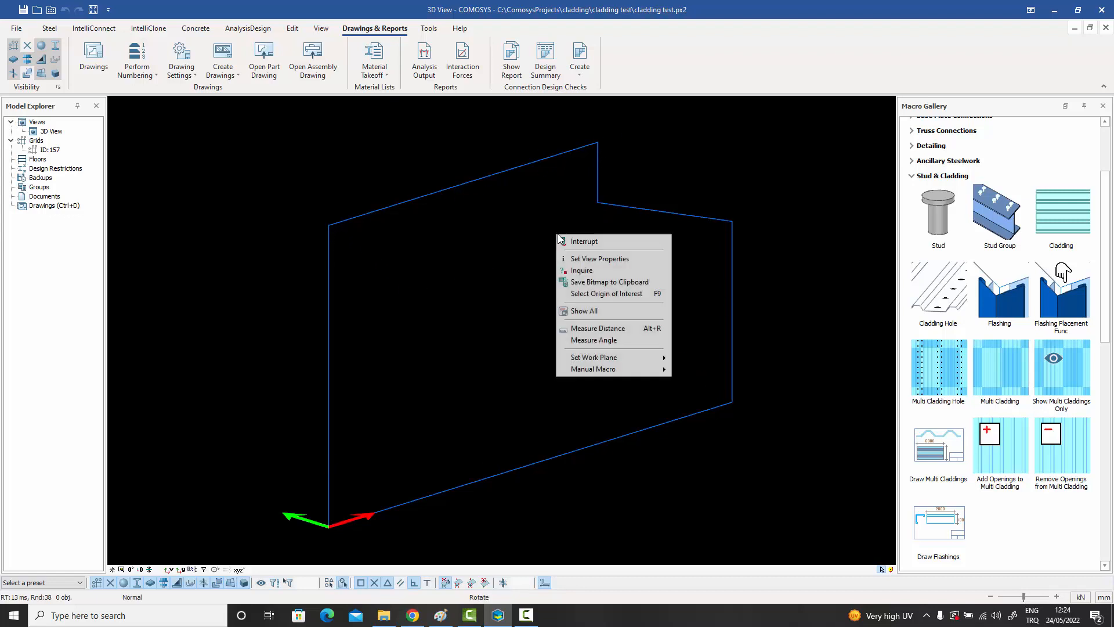
click(597, 312)
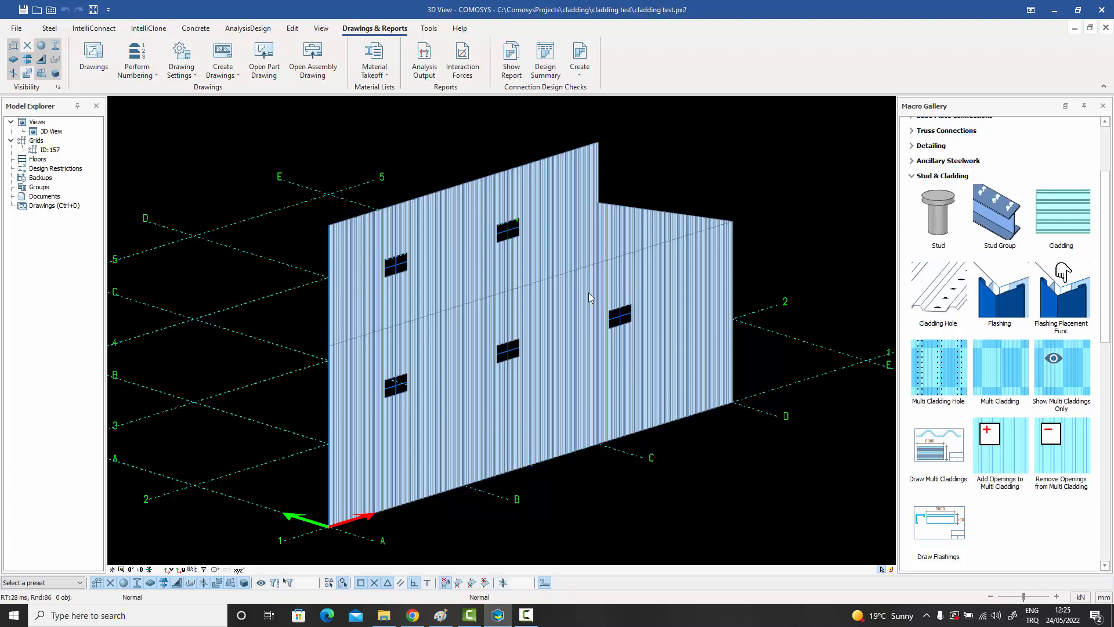
Open the Cladding Details drawing of the cladding test project.
double_click(36, 207)
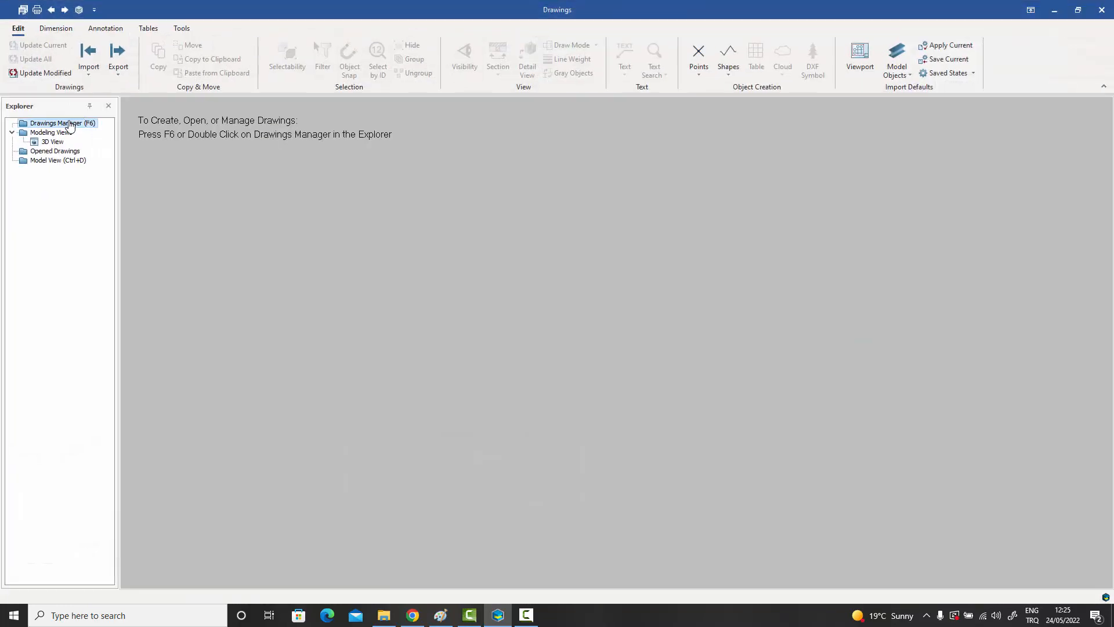
double_click(70, 125)
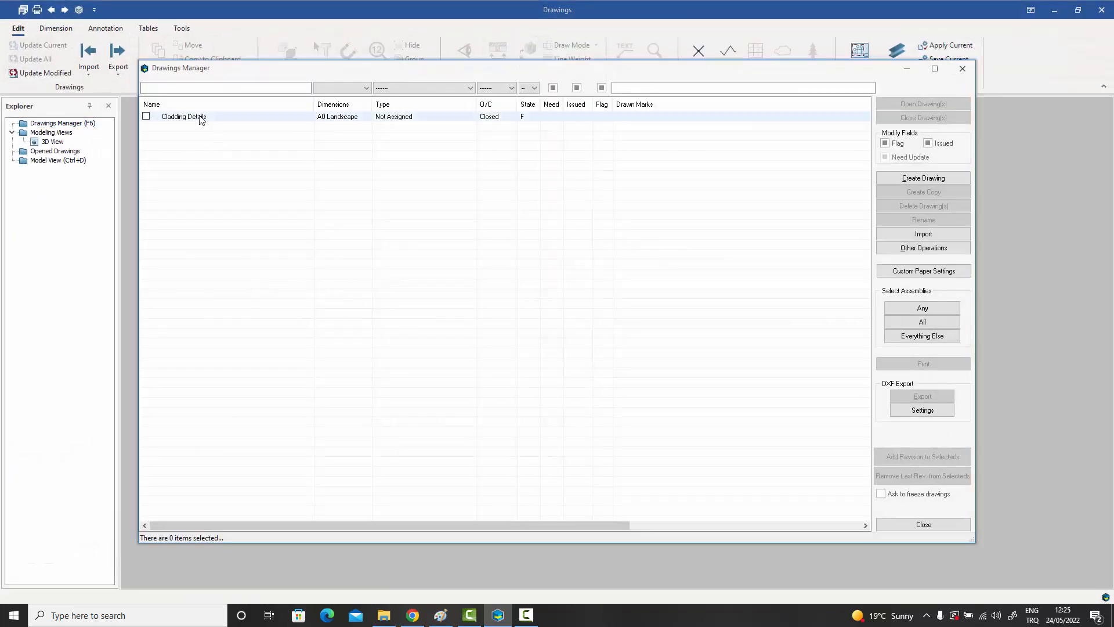
double_click(199, 117)
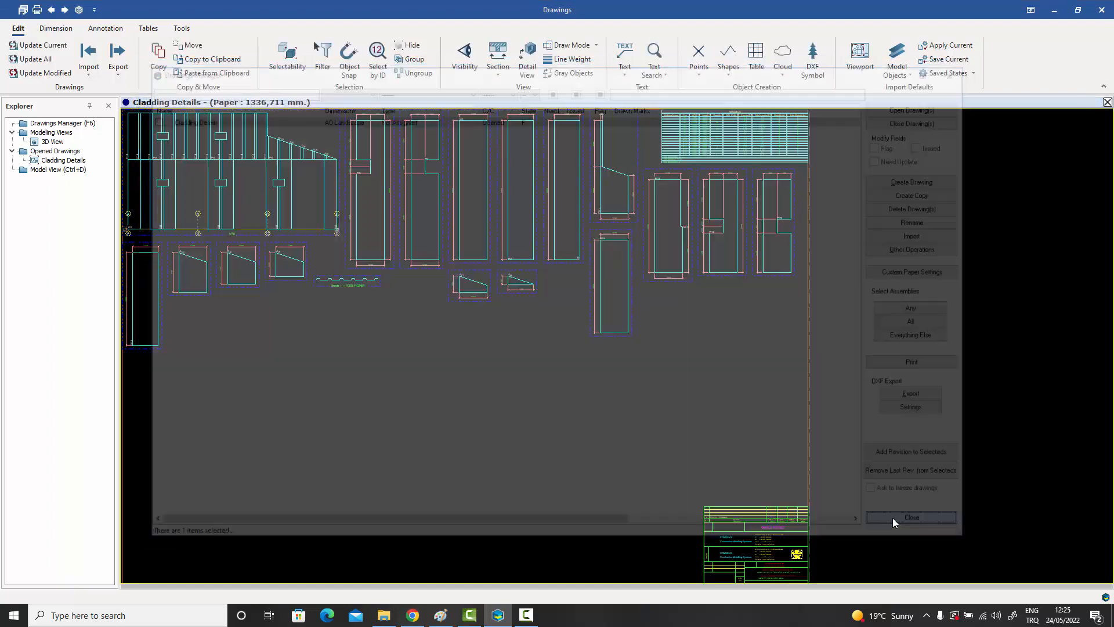
Examine the 1/50 cladding elevation with its openings and part marks, and select the P/10 mark.
scroll(444, 223, up, 1)
scroll(447, 231, up, 1)
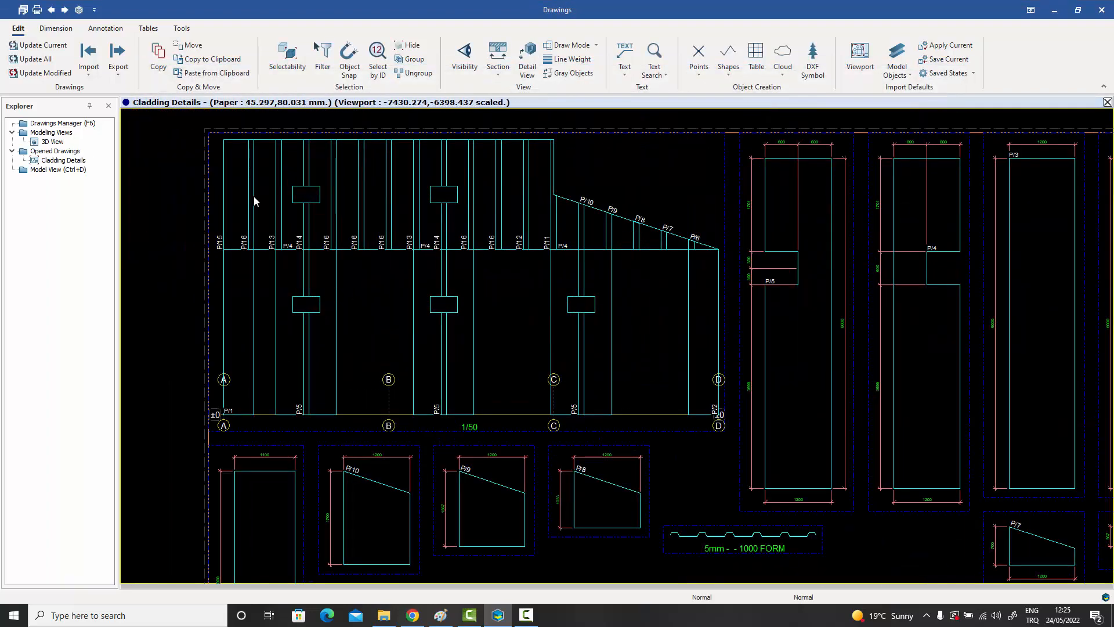
scroll(232, 250, up, 1)
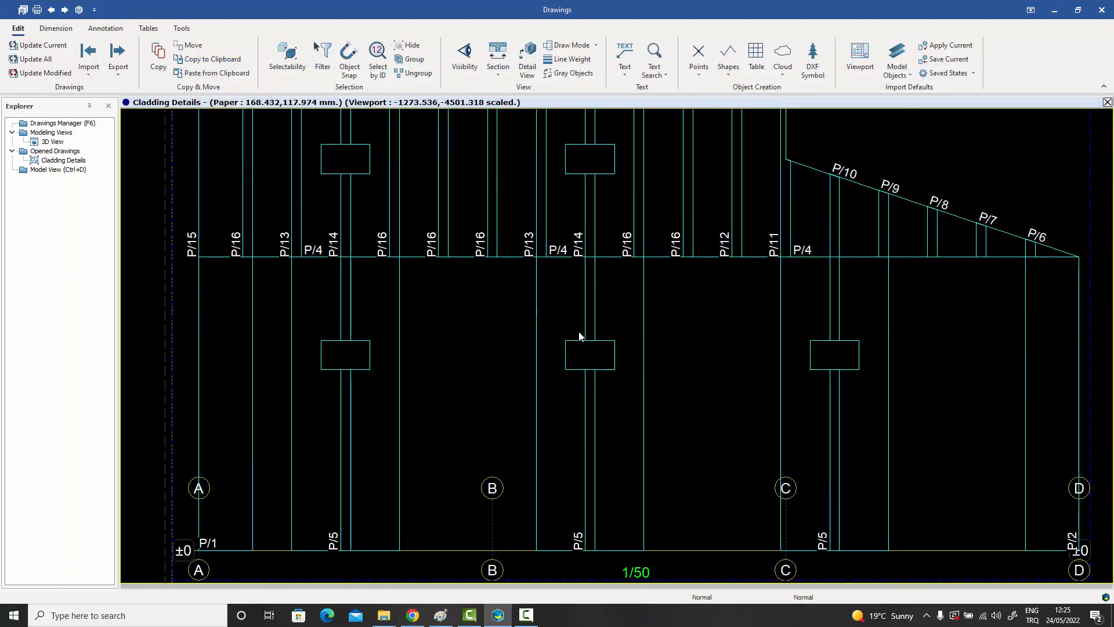
middle_drag(550, 336, 524, 331)
click(818, 168)
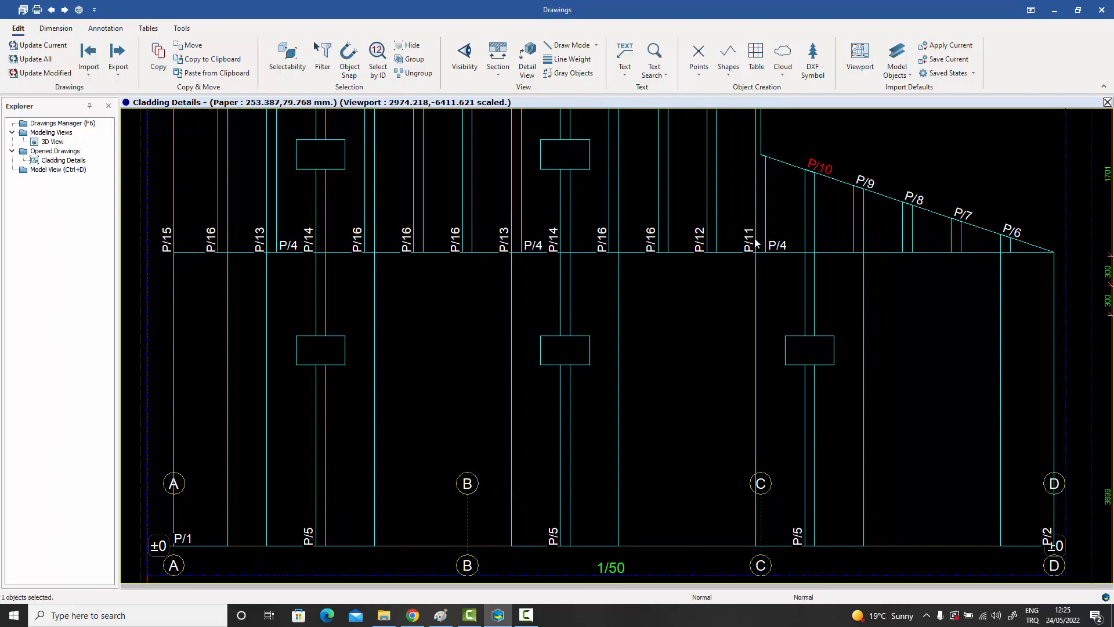
Inspect the sheet details below the elevation, from P/15 to P/8, and the 5mm - - 1000 FORM profile section.
scroll(701, 319, down, 3)
scroll(488, 416, up, 2)
scroll(489, 412, up, 1)
middle_drag(487, 411, 480, 241)
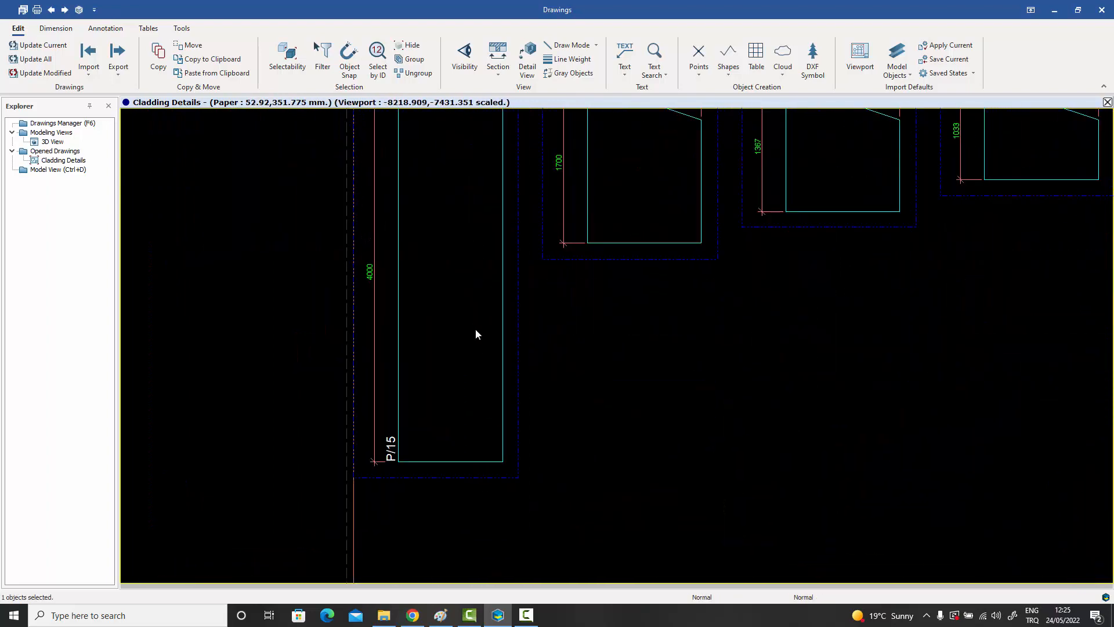
middle_drag(478, 326, 387, 451)
mouse_move(569, 353)
middle_down()
mouse_move(519, 382)
mouse_move(430, 394)
middle_up()
middle_drag(773, 360, 492, 405)
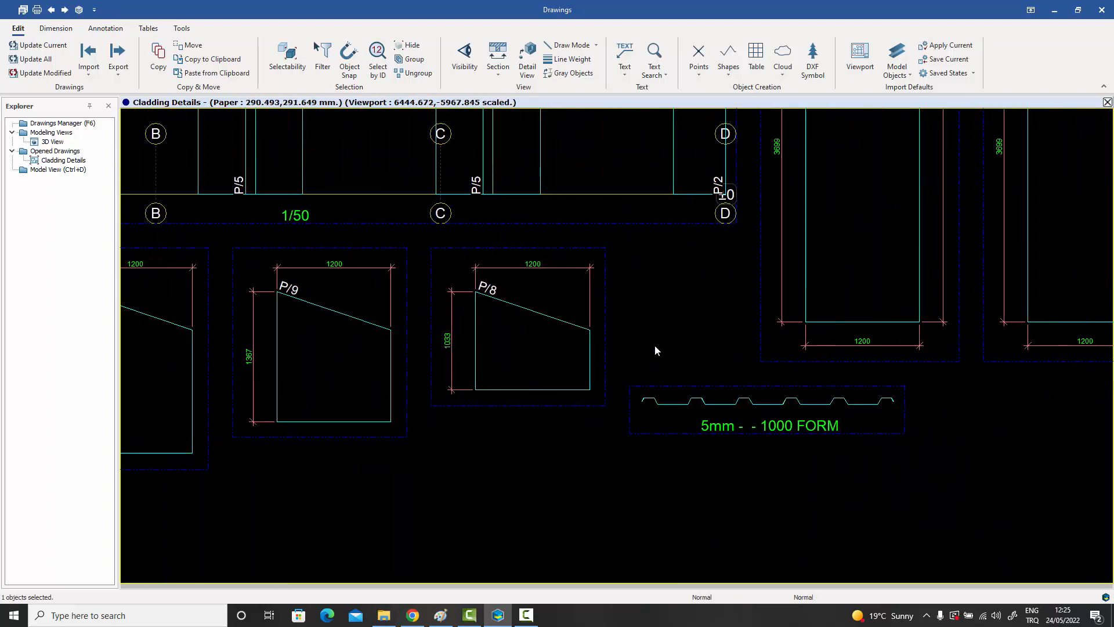
middle_drag(657, 345, 471, 392)
scroll(593, 470, up, 3)
scroll(605, 479, down, 5)
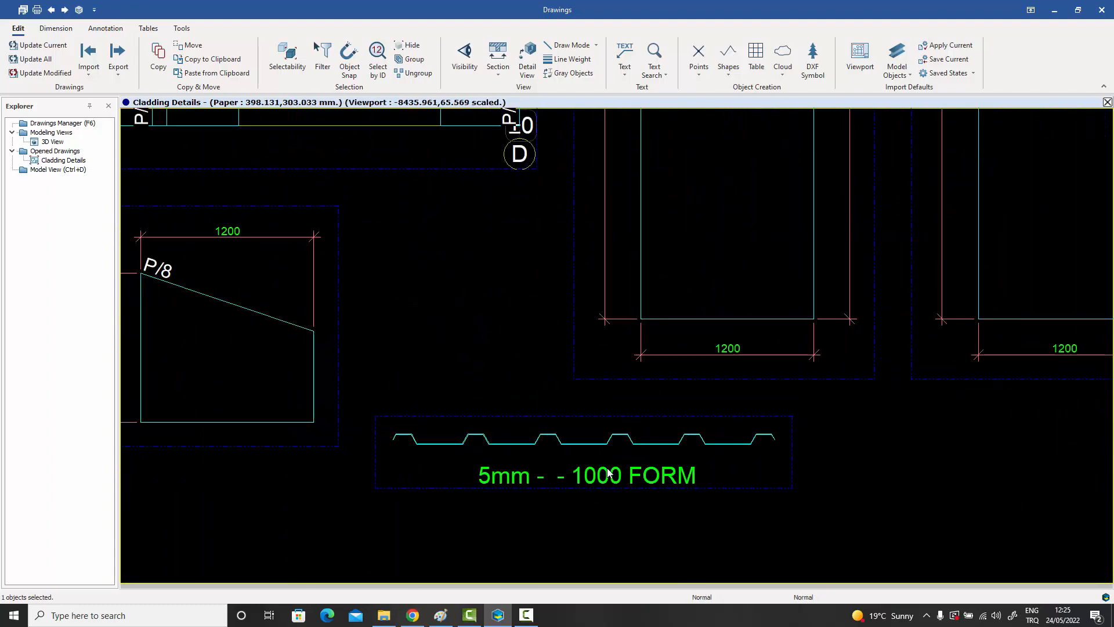
Review the full-height cladding sheet details and the Material List with its positions, lengths and quantities.
middle_drag(700, 401, 304, 386)
scroll(489, 375, down, 1)
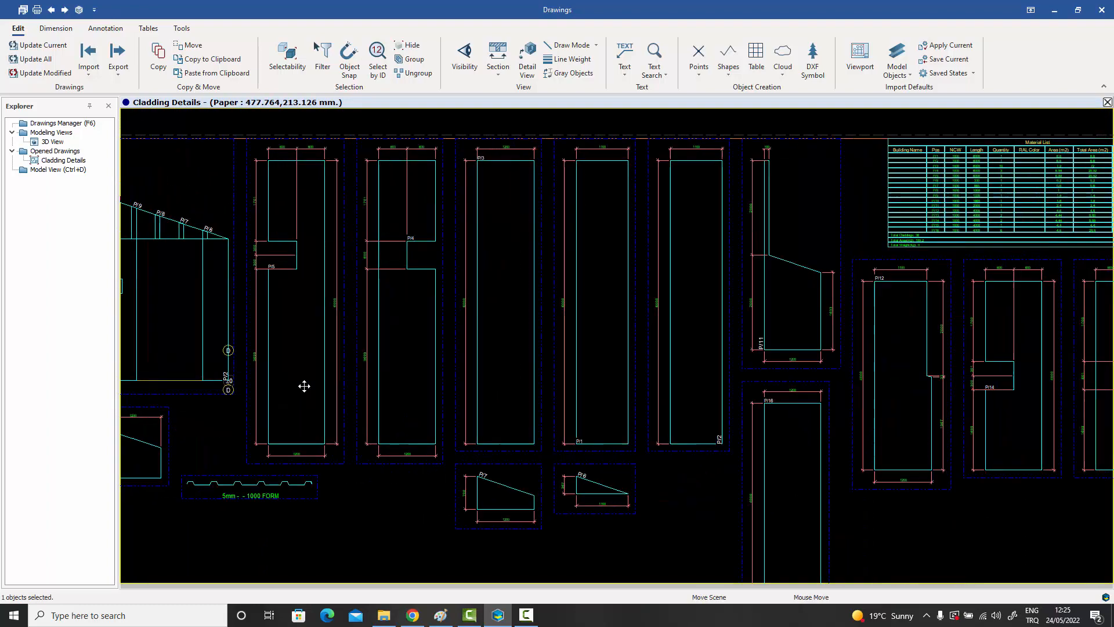
mouse_move(650, 341)
middle_down()
mouse_move(535, 375)
mouse_move(568, 374)
middle_up()
middle_drag(784, 253, 873, 280)
scroll(881, 274, up, 1)
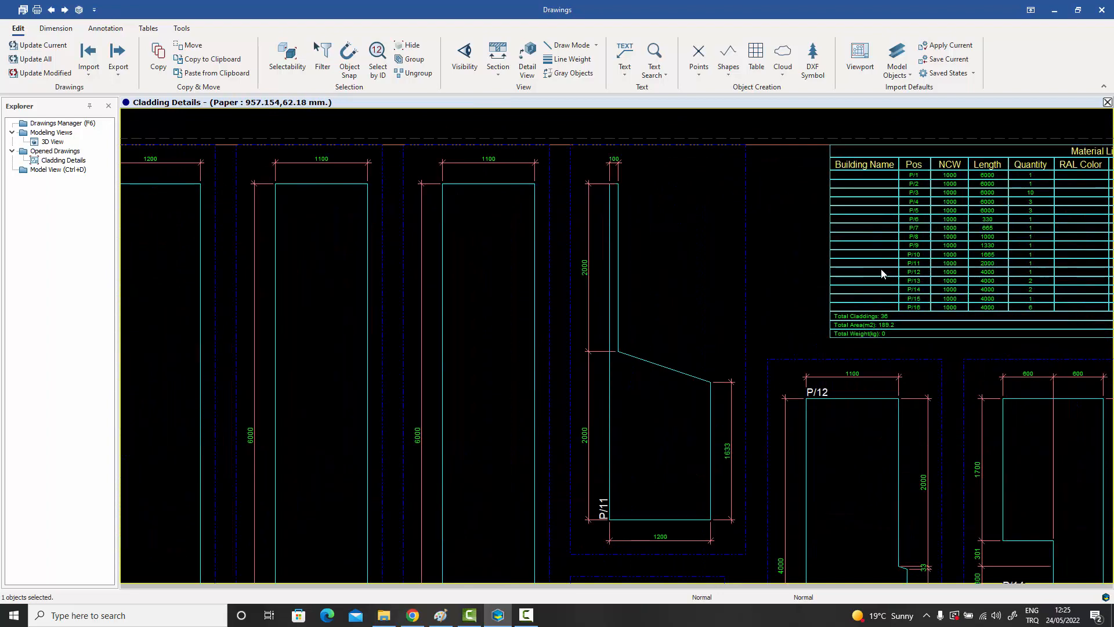
scroll(803, 299, up, 2)
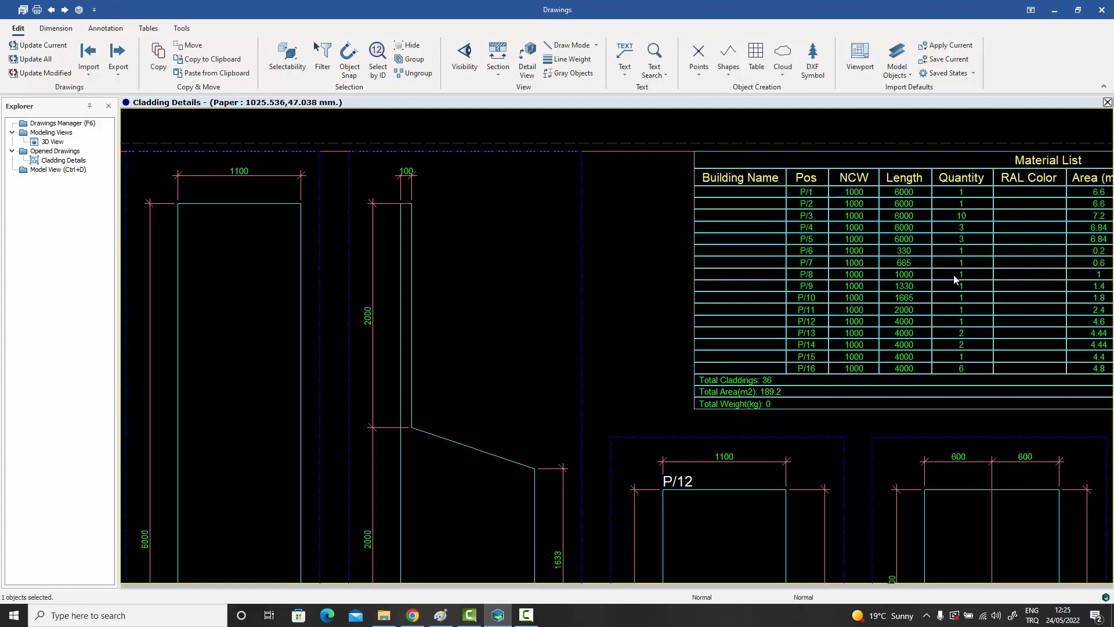
Look over the whole Cladding Details sheet and its individual sheet details once more.
scroll(954, 280, down, 5)
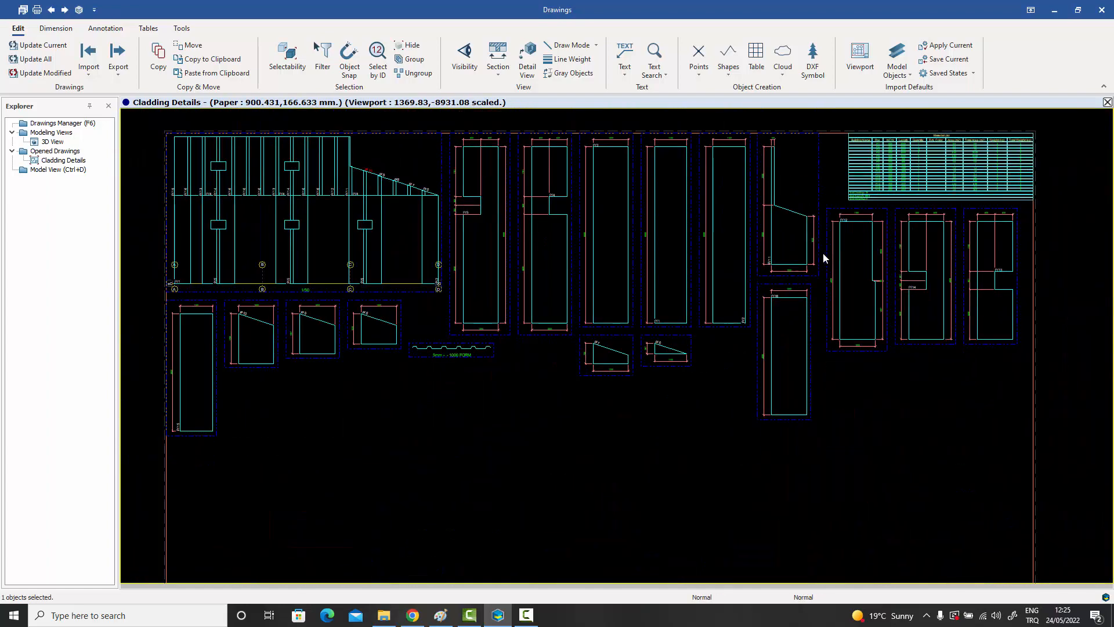
middle_drag(759, 257, 853, 286)
mouse_move(760, 275)
middle_down()
mouse_move(746, 273)
mouse_move(820, 287)
middle_up()
scroll(750, 275, up, 1)
mouse_move(619, 261)
middle_down()
mouse_move(739, 286)
mouse_move(726, 323)
middle_up()
scroll(552, 256, up, 2)
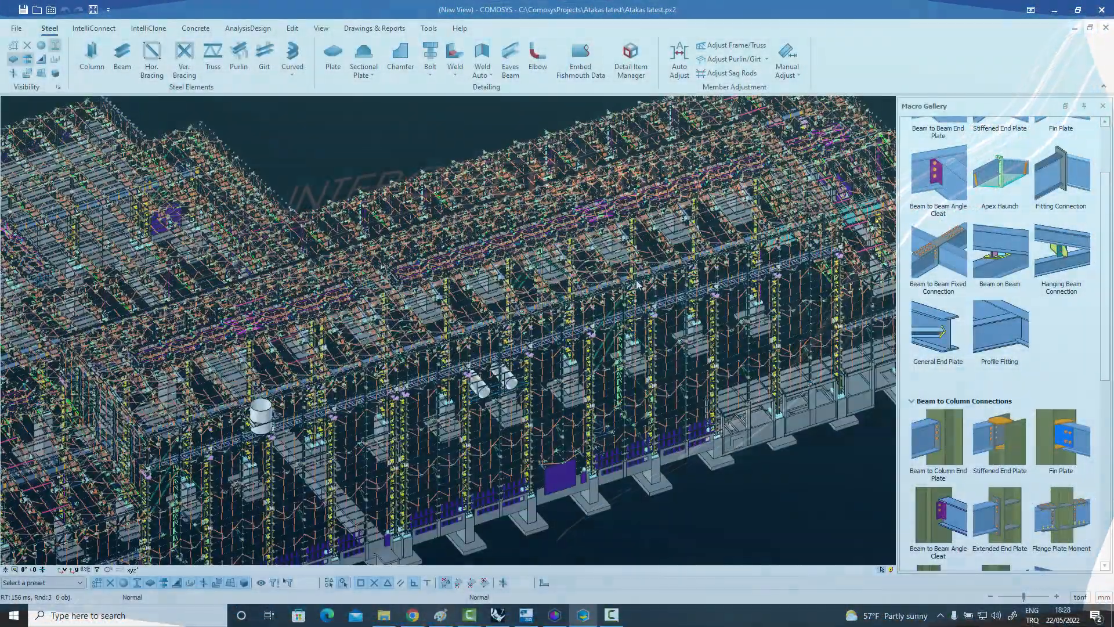
Examine the roof trusses, purlins and overall layout of the large steel building model.
scroll(636, 284, up, 10)
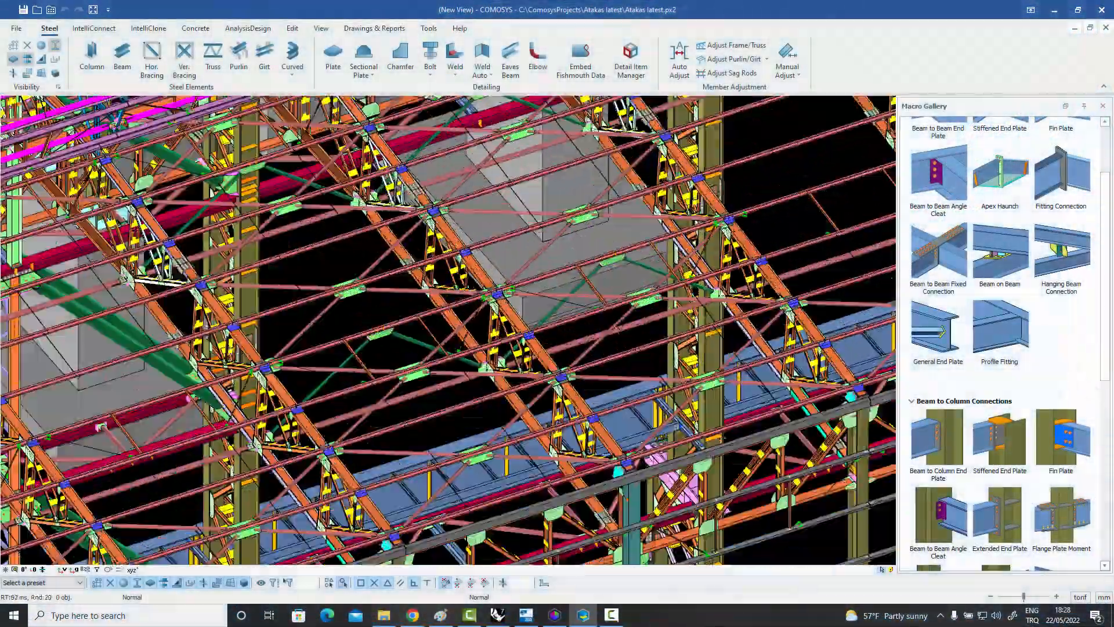
scroll(614, 242, down, 10)
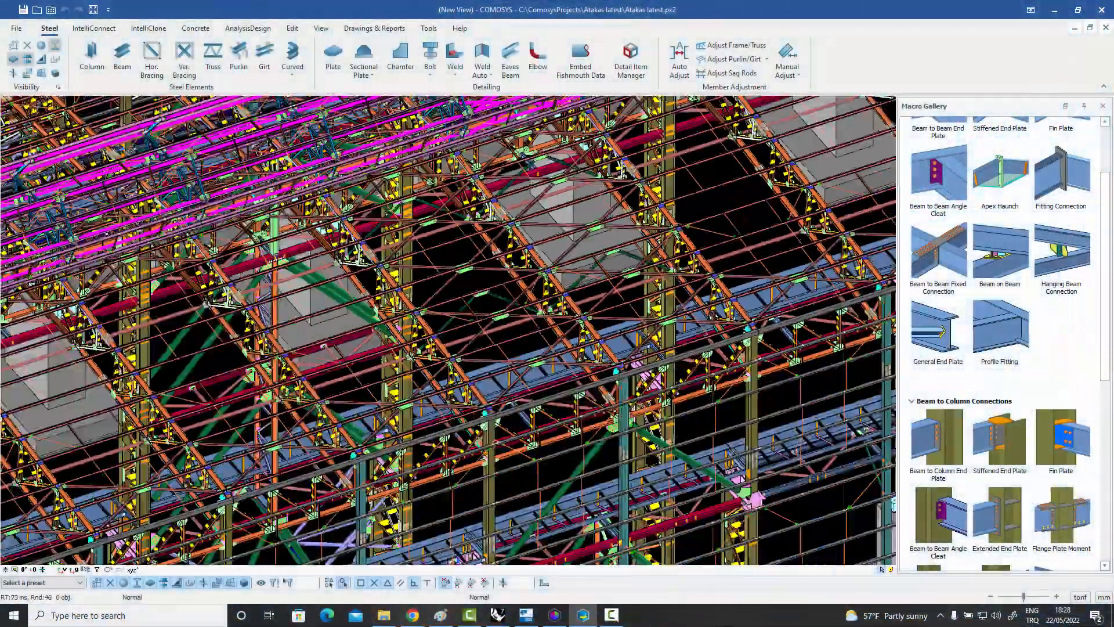
scroll(613, 249, down, 10)
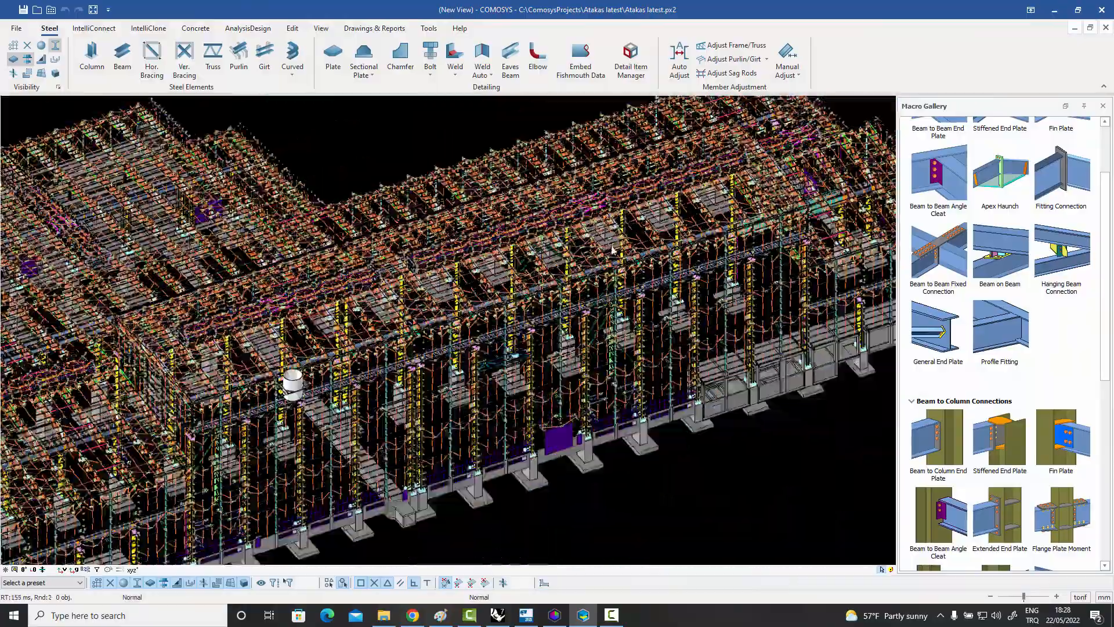
scroll(655, 291, up, 10)
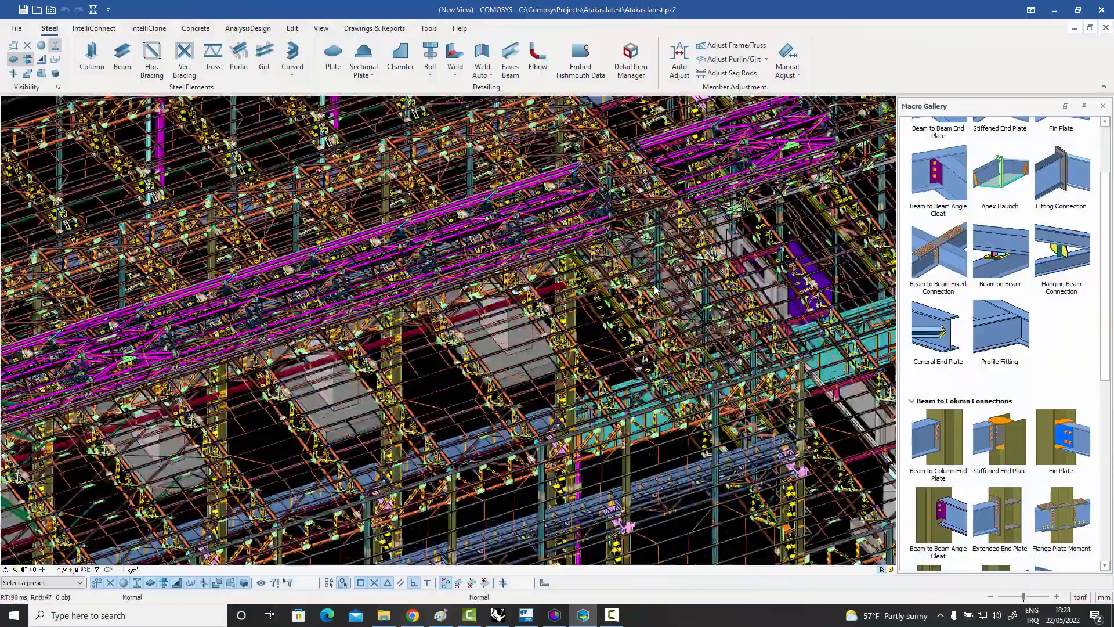
scroll(666, 287, down, 8)
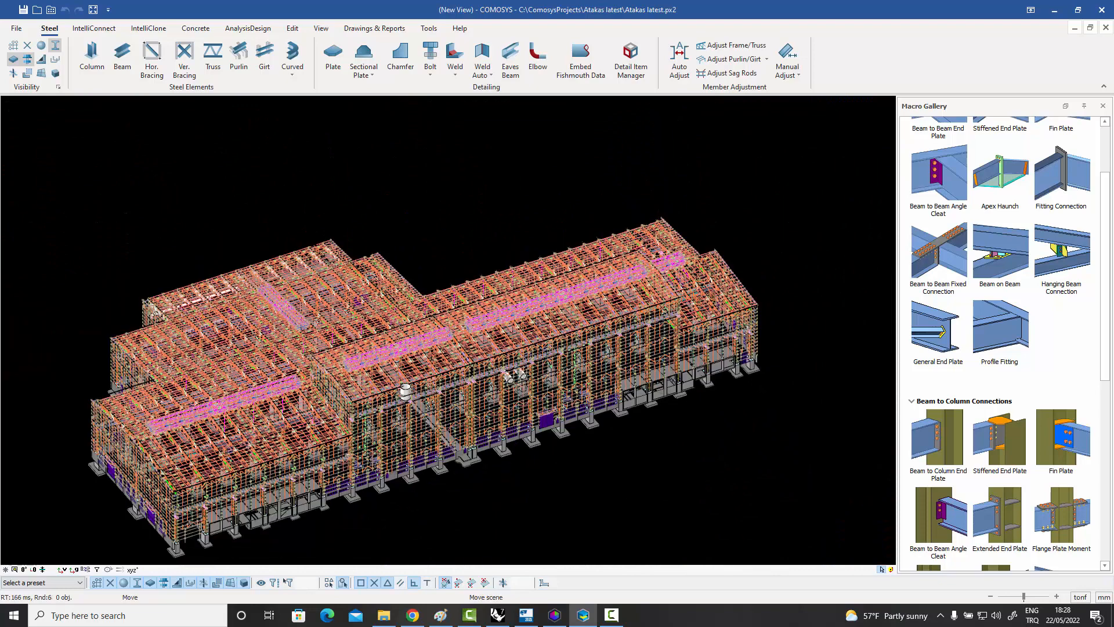
middle_drag(666, 287, 703, 264)
scroll(713, 264, up, 5)
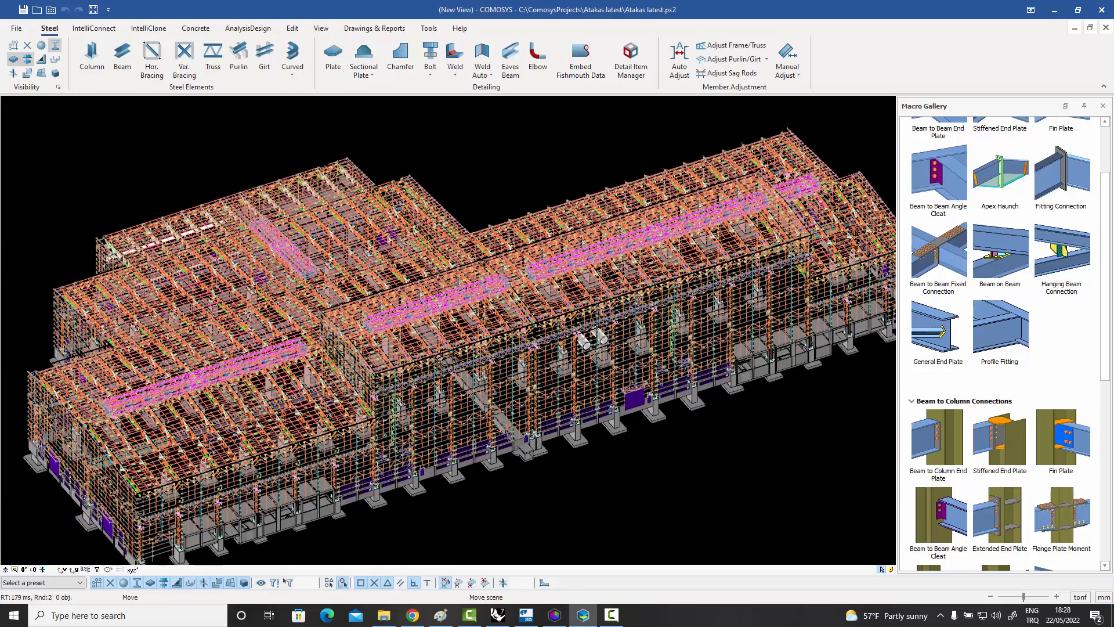
middle_drag(700, 273, 686, 263)
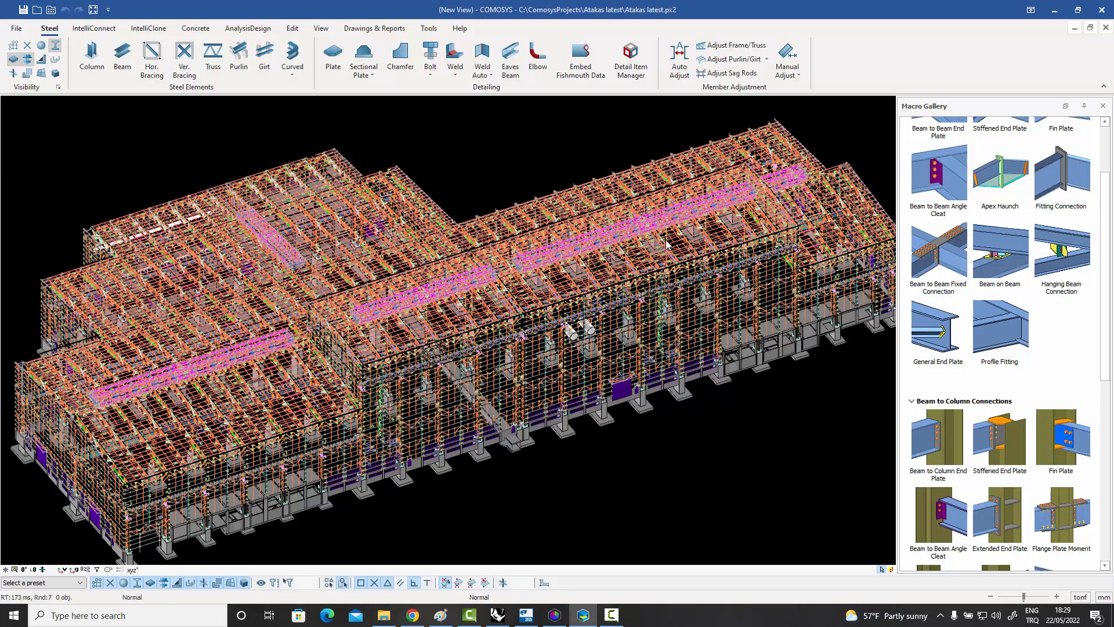
Inspect the gable-end bays of the long hall, including the columns, runway beams, roof framing and concrete foundations.
scroll(693, 285, up, 8)
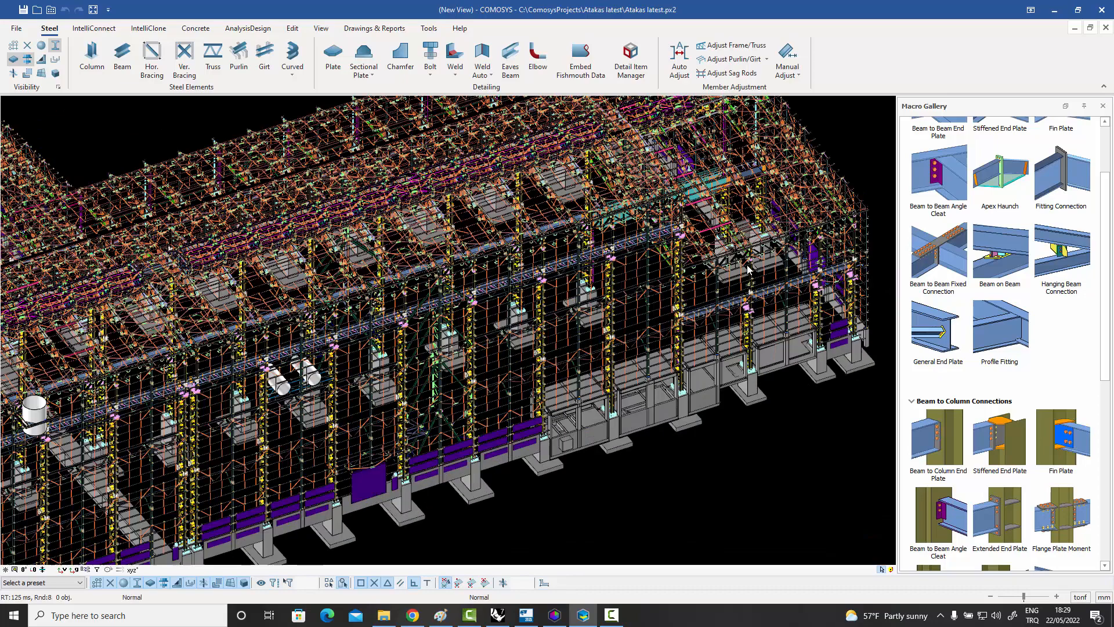
middle_drag(774, 265, 721, 360)
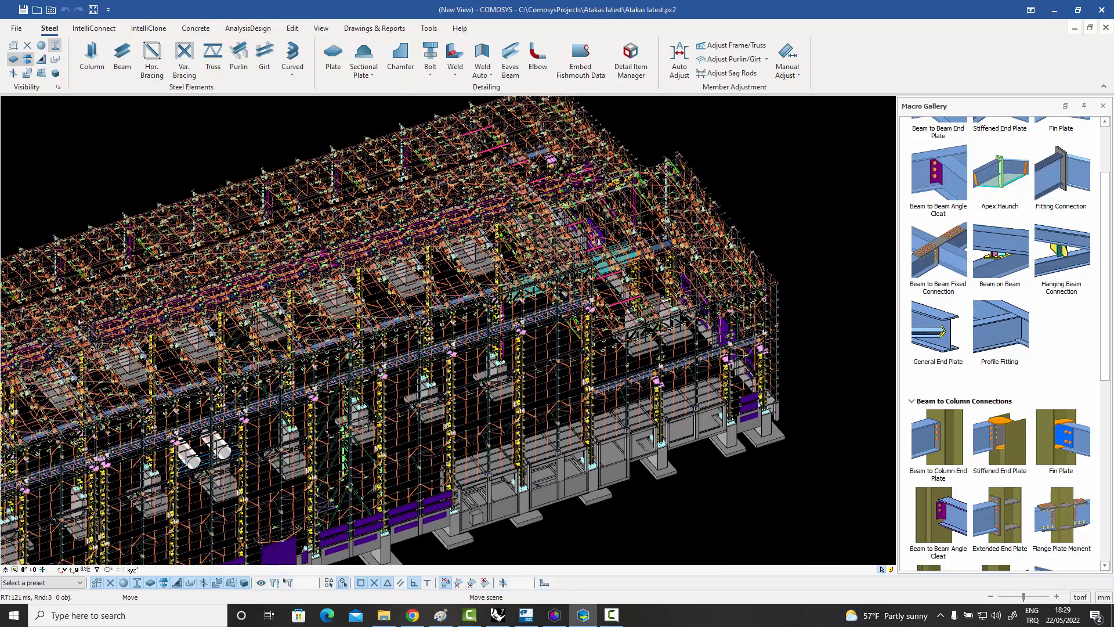
scroll(725, 359, up, 2)
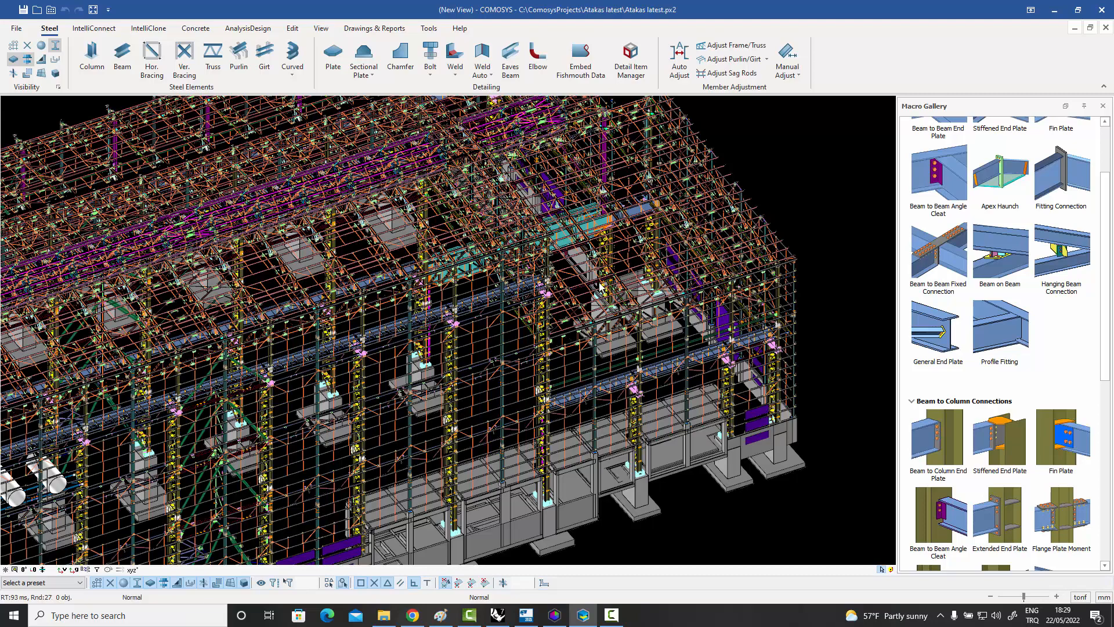
middle_drag(600, 285, 652, 285)
scroll(652, 285, up, 5)
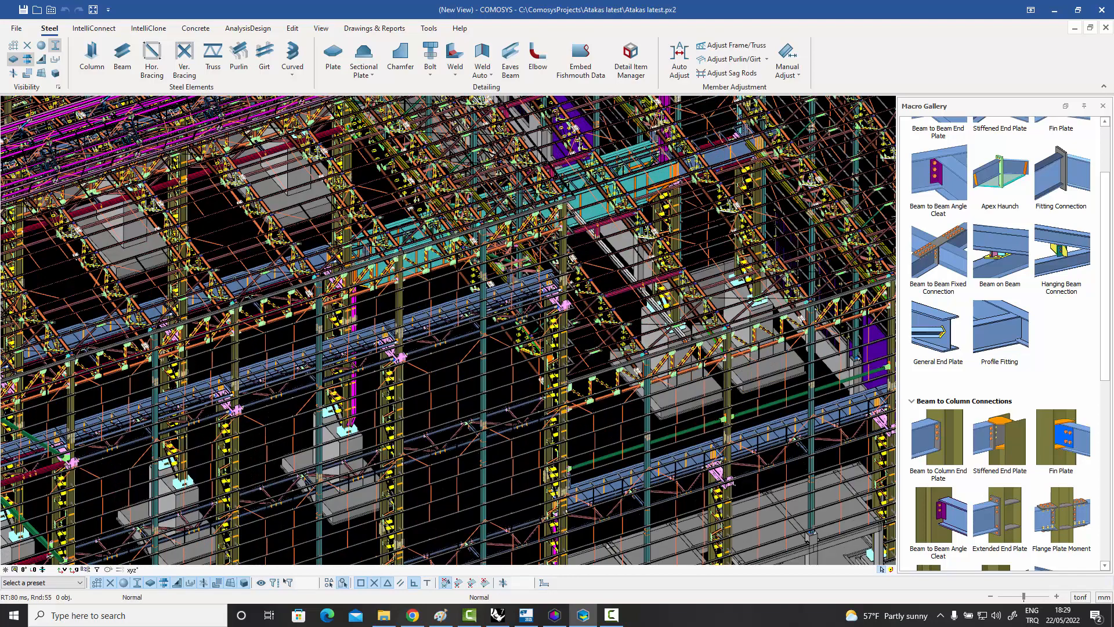
scroll(557, 251, down, 6)
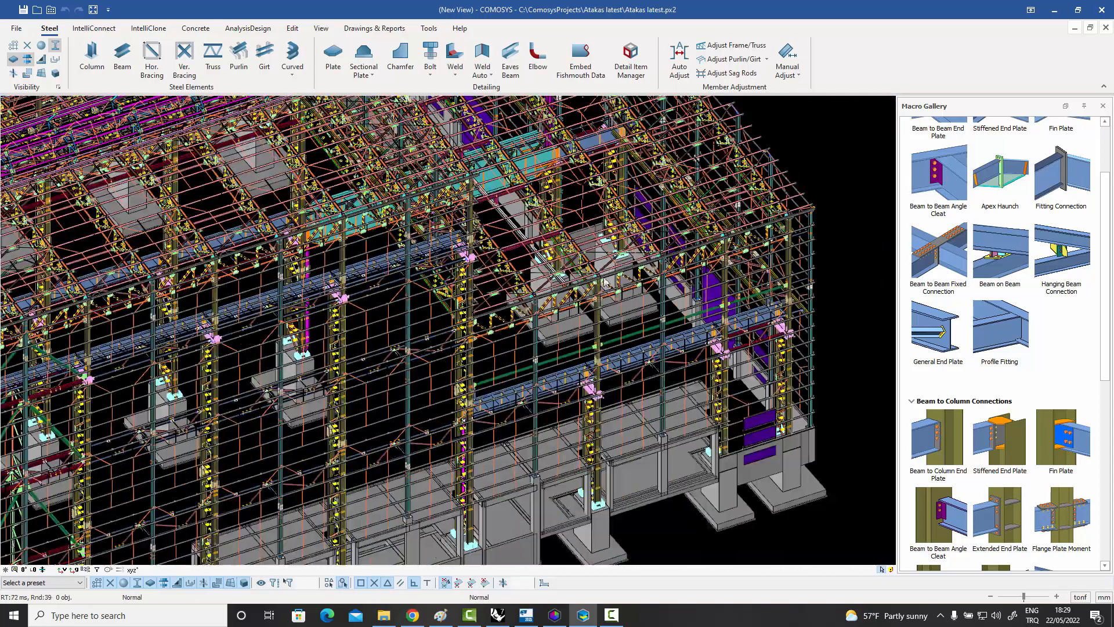
mouse_move(606, 284)
middle_down()
mouse_move(560, 261)
mouse_move(611, 270)
middle_up()
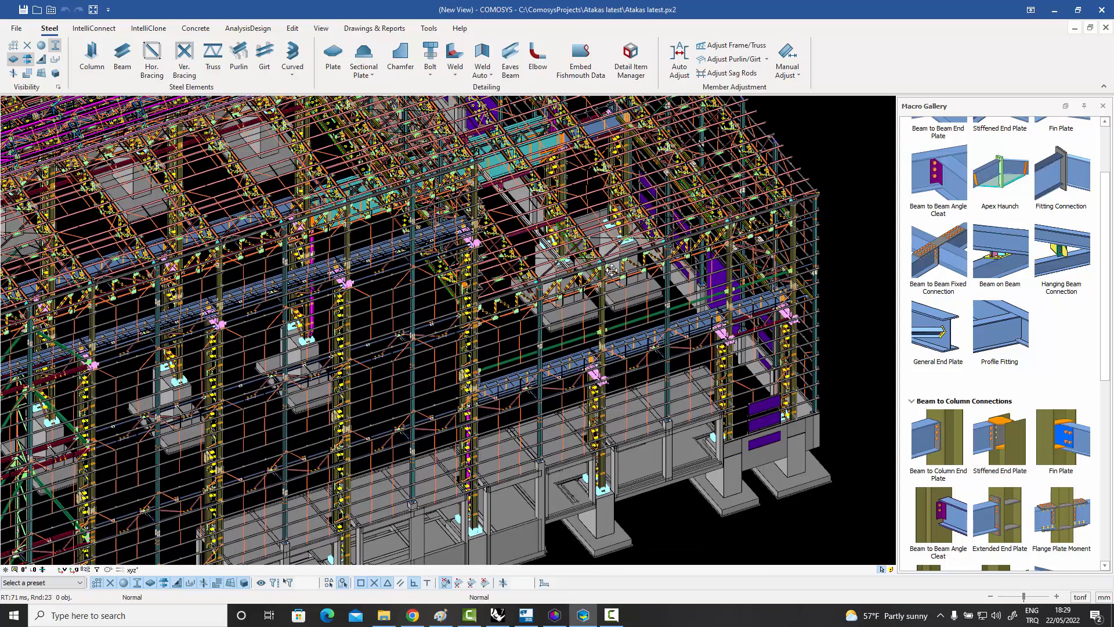
scroll(611, 270, up, 2)
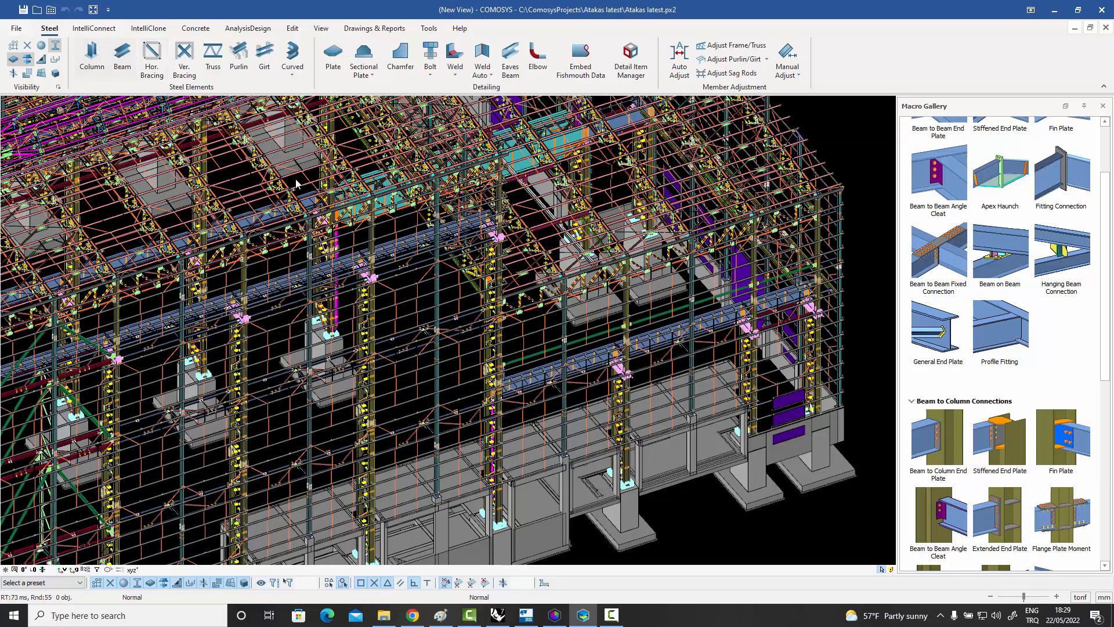
Review the export formats for 3D model, analysis and VIMASYS data, and look over the whole building.
click(17, 27)
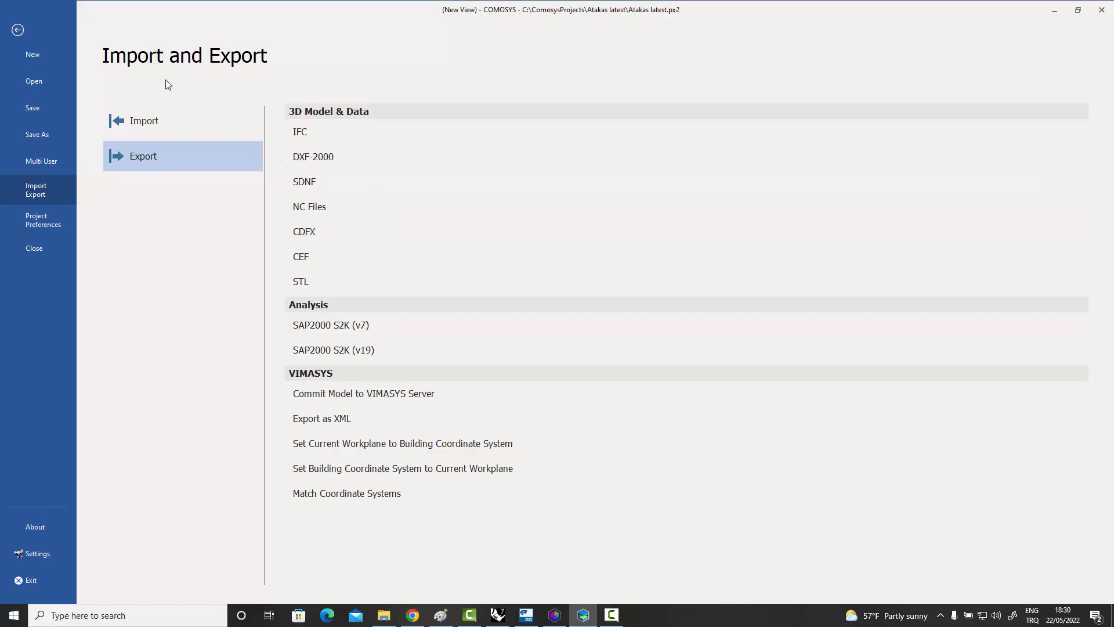
click(18, 30)
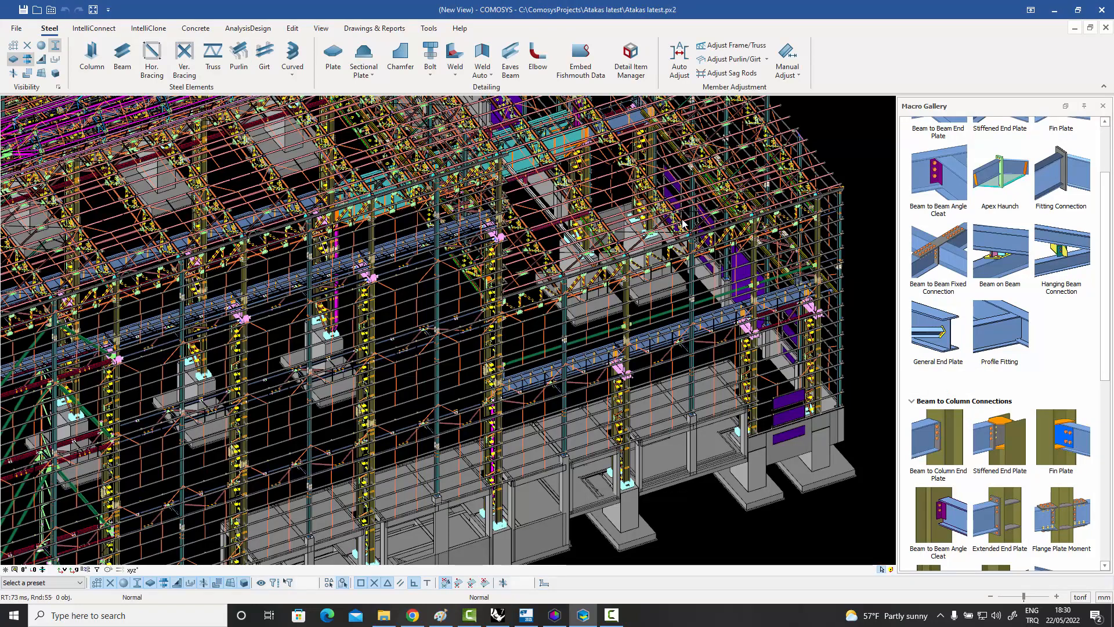
scroll(693, 262, down, 5)
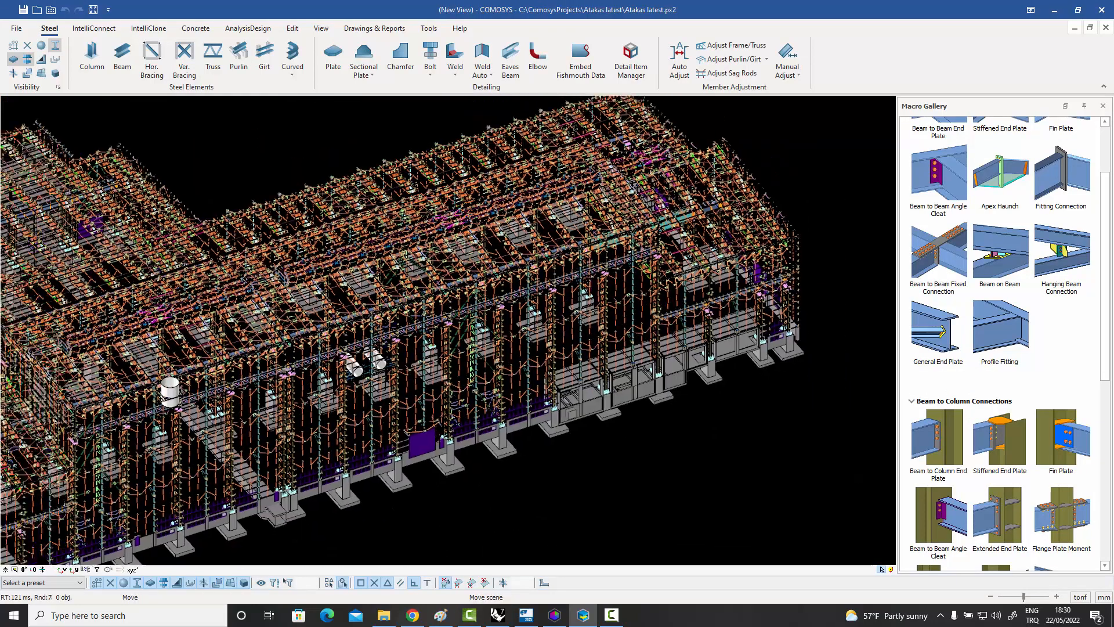
scroll(693, 262, down, 5)
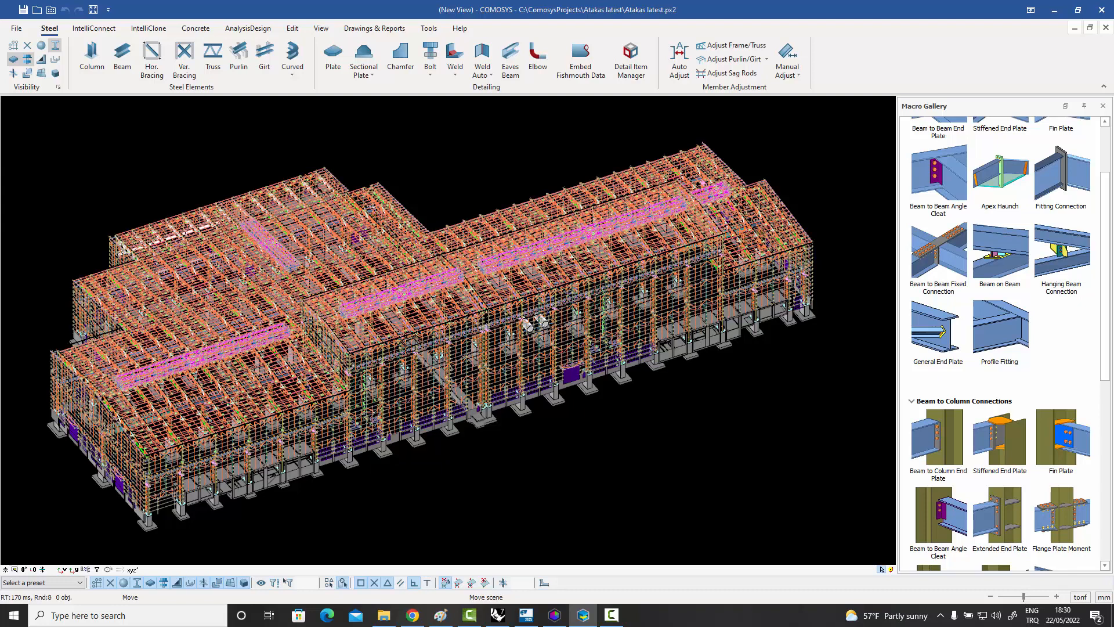
middle_drag(632, 285, 642, 280)
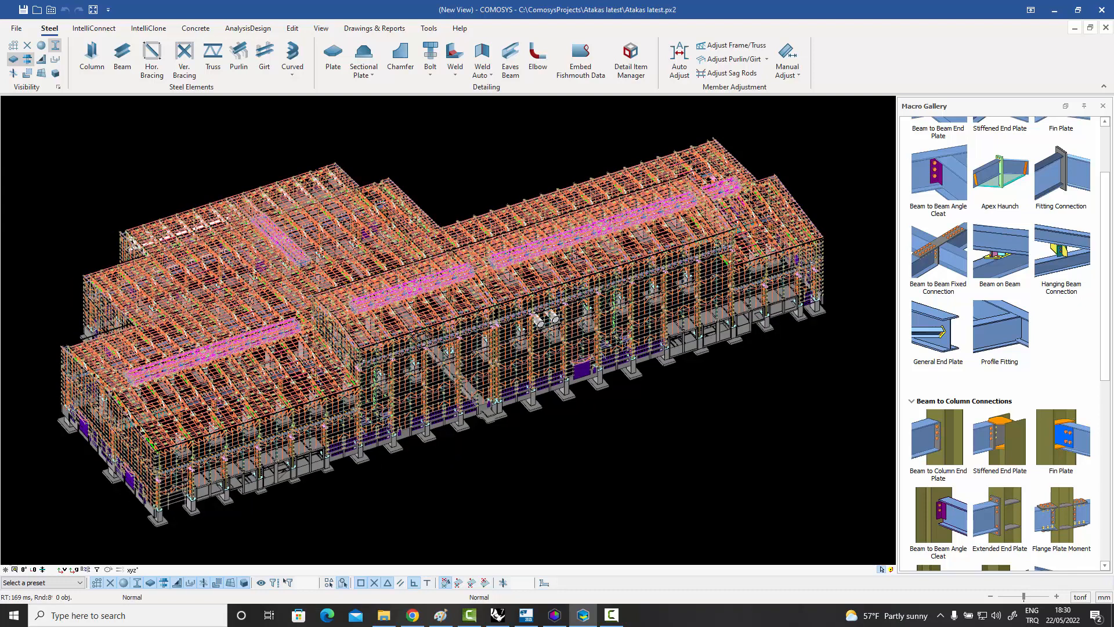
Examine the bolted gusset plates, tubular bracing ends, sag rods and beam splices in the gable-end bay.
scroll(807, 264, up, 5)
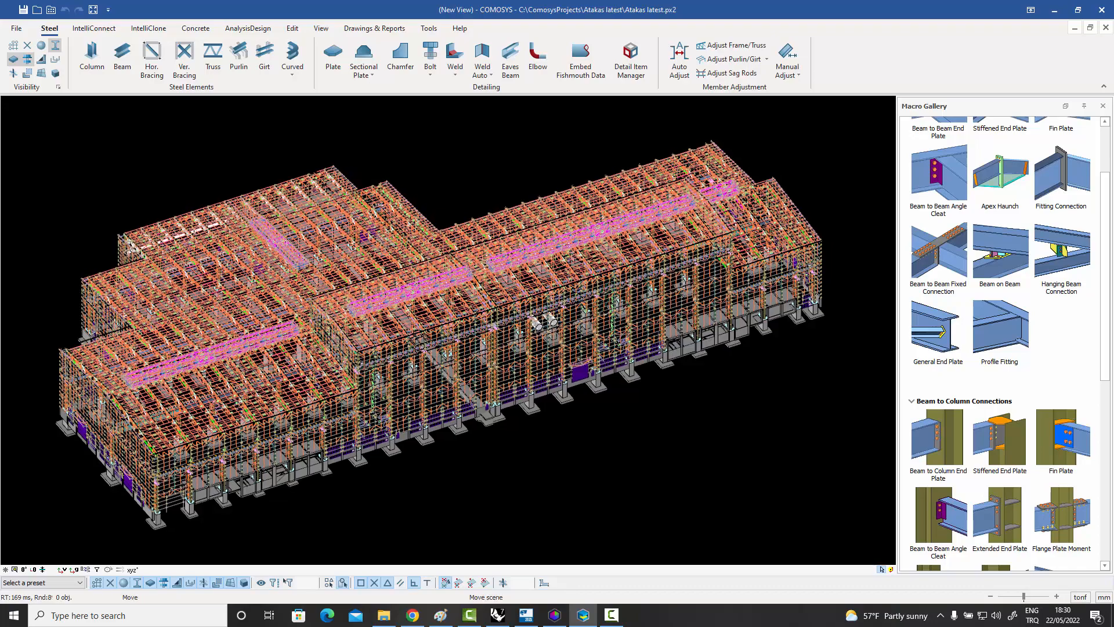
scroll(762, 249, up, 8)
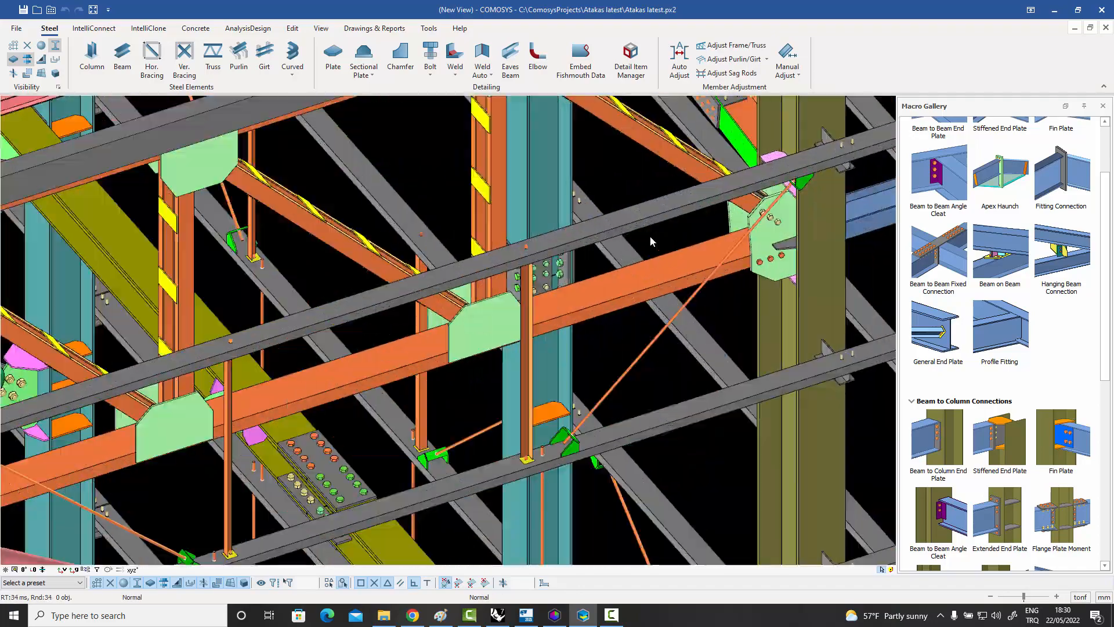
middle_drag(603, 283, 660, 181)
scroll(660, 181, up, 3)
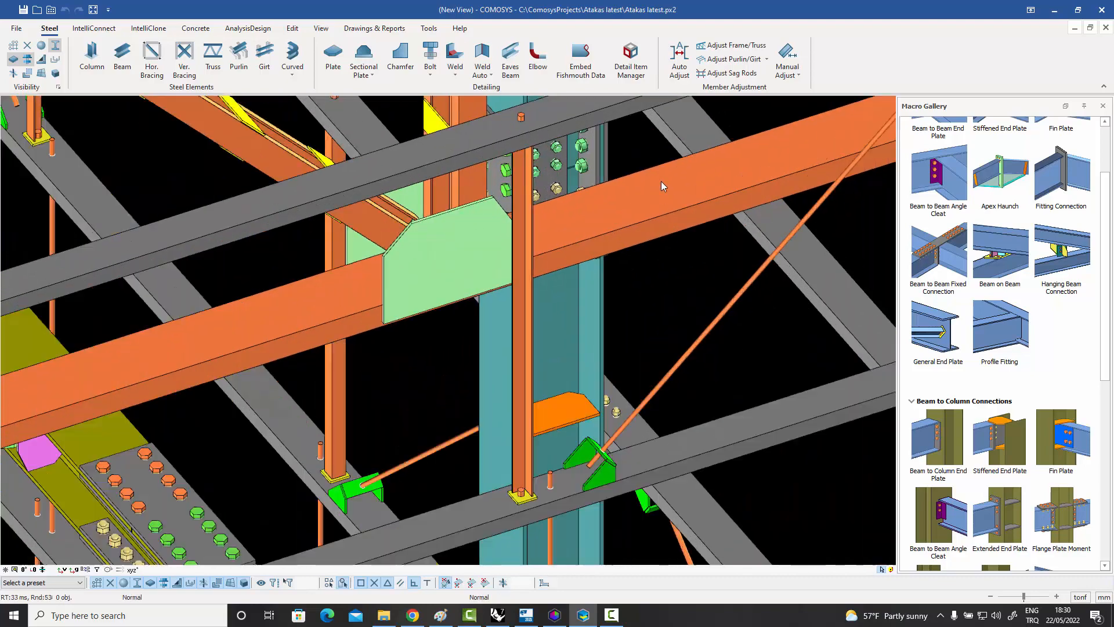
scroll(660, 181, down, 3)
middle_drag(527, 503, 573, 399)
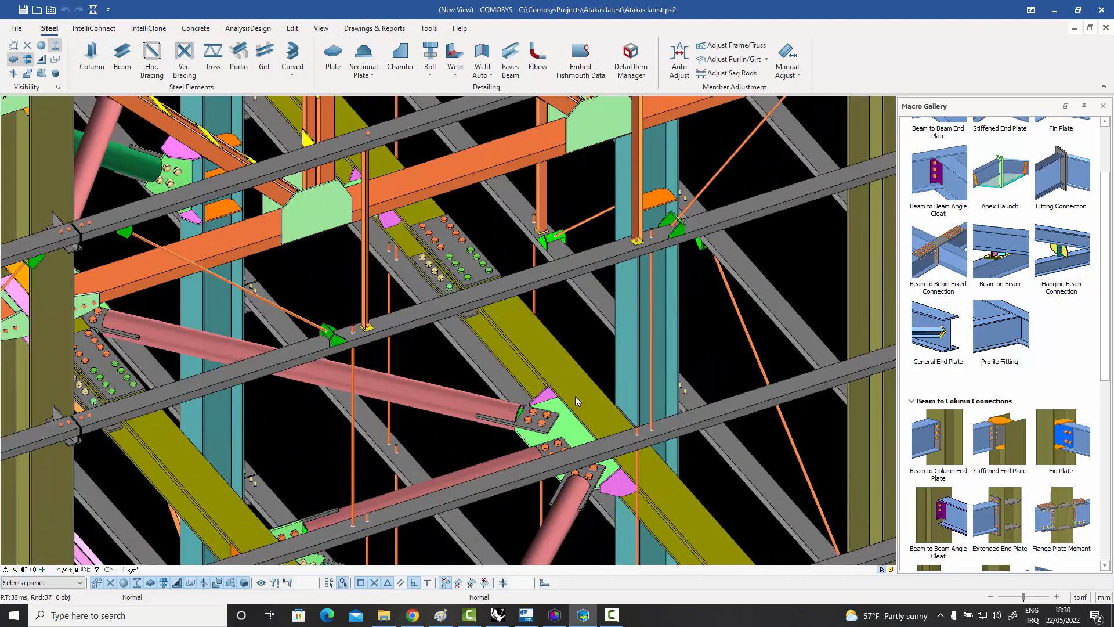
scroll(565, 405, up, 5)
scroll(564, 403, down, 4)
scroll(564, 405, down, 6)
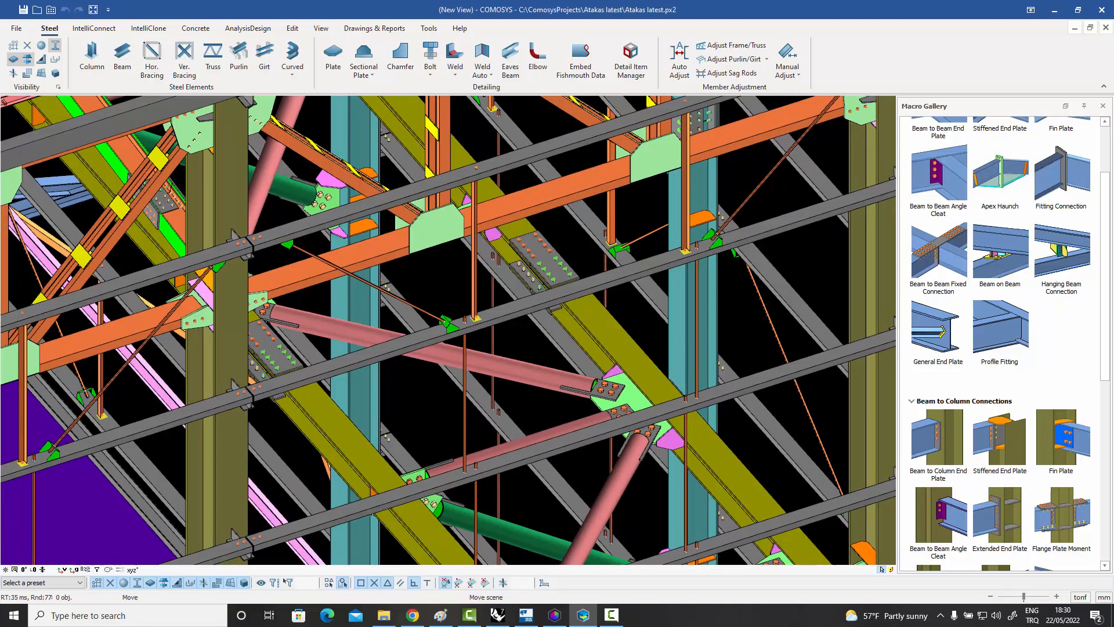
scroll(674, 341, up, 6)
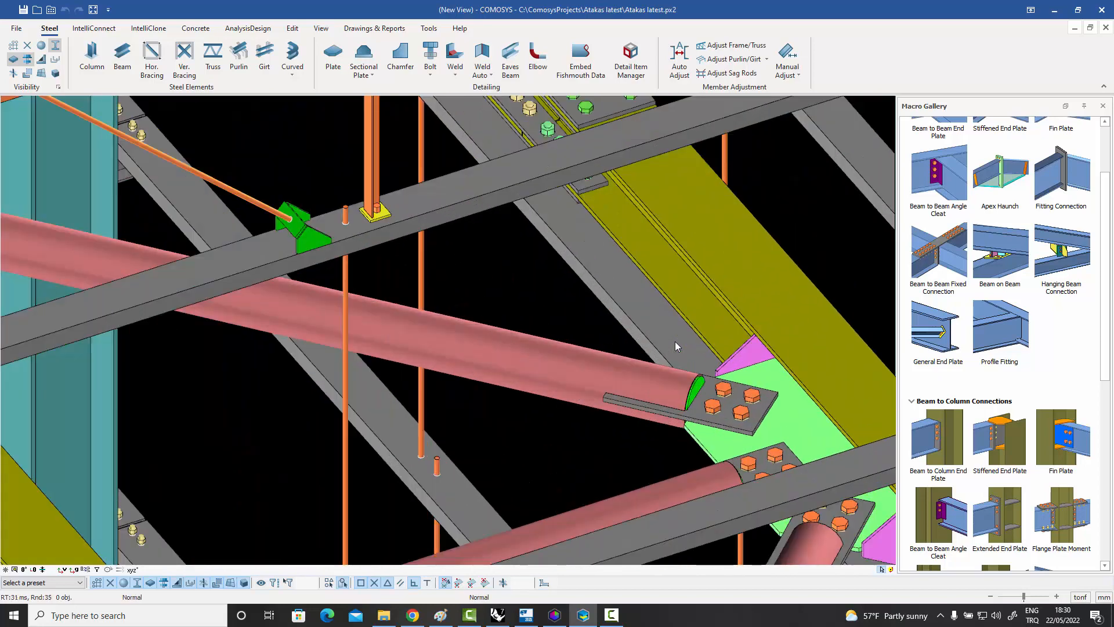
scroll(656, 328, down, 8)
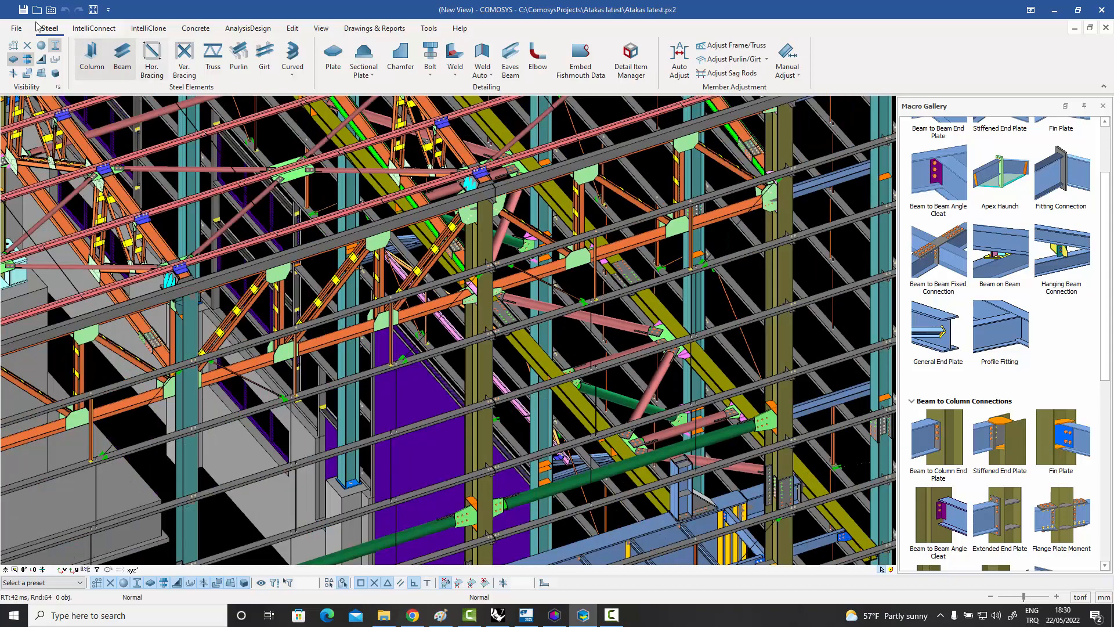
Check the export format list again, and show the TeklaIO import/export tool before minimizing it.
click(15, 28)
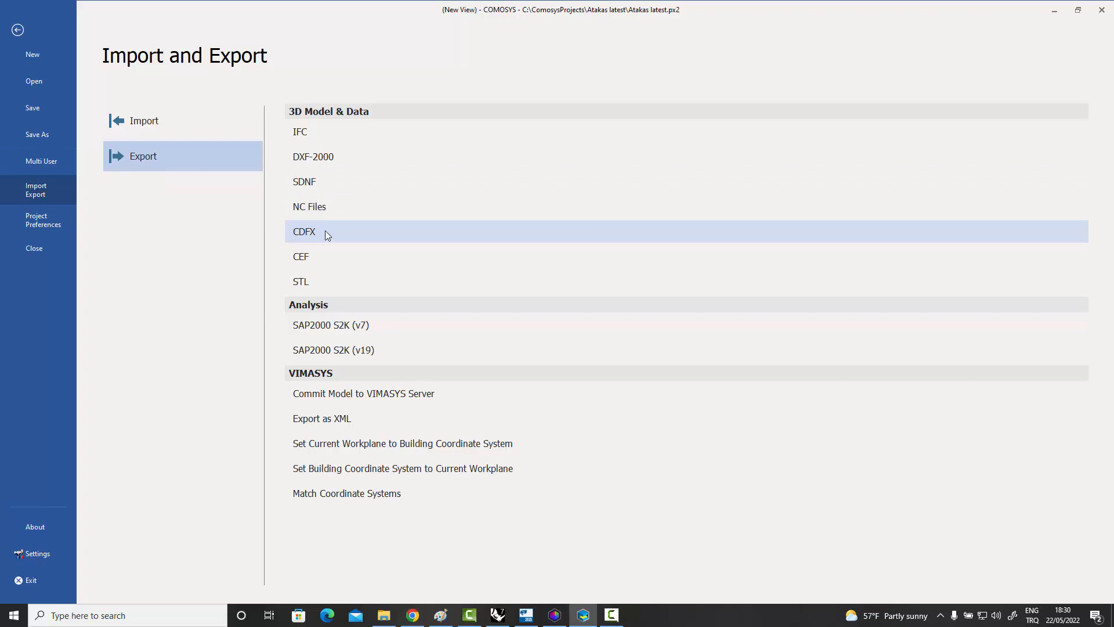
click(18, 31)
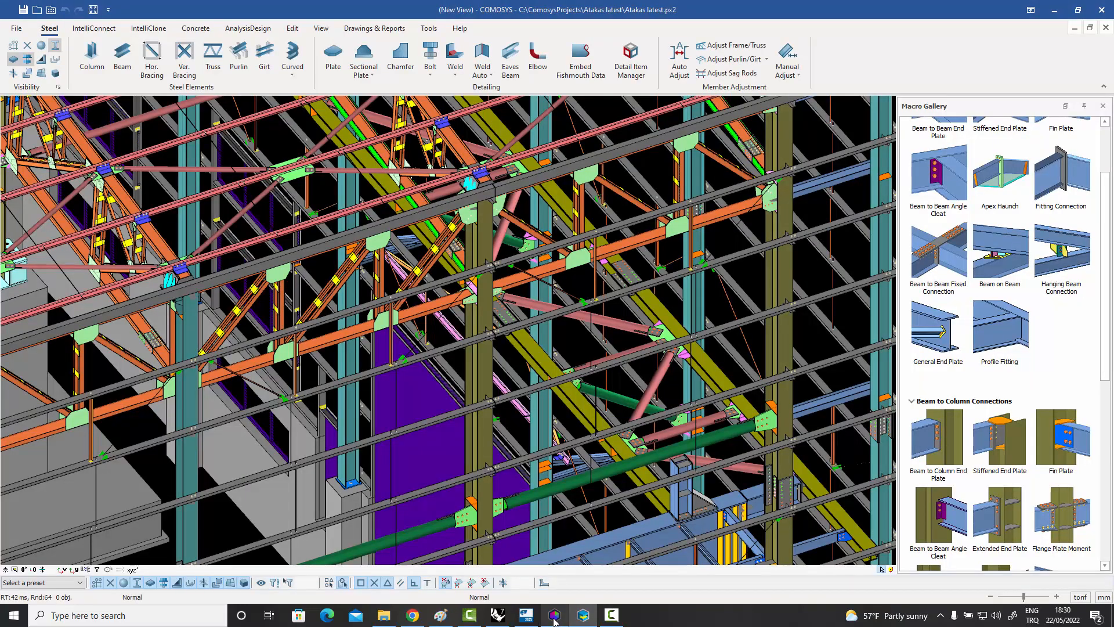
click(554, 617)
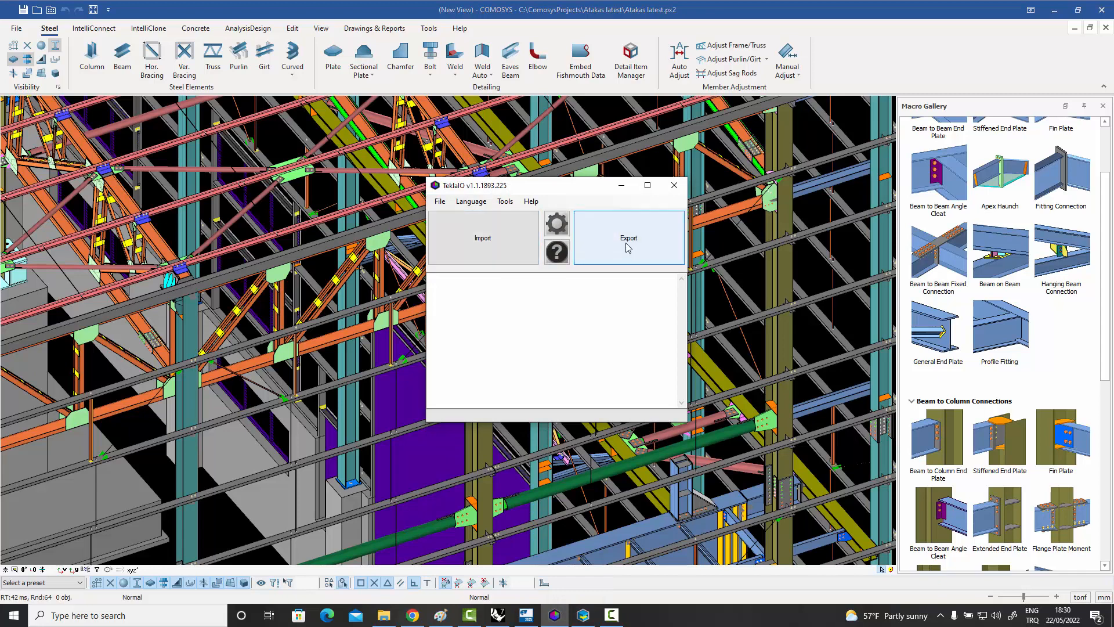
click(622, 188)
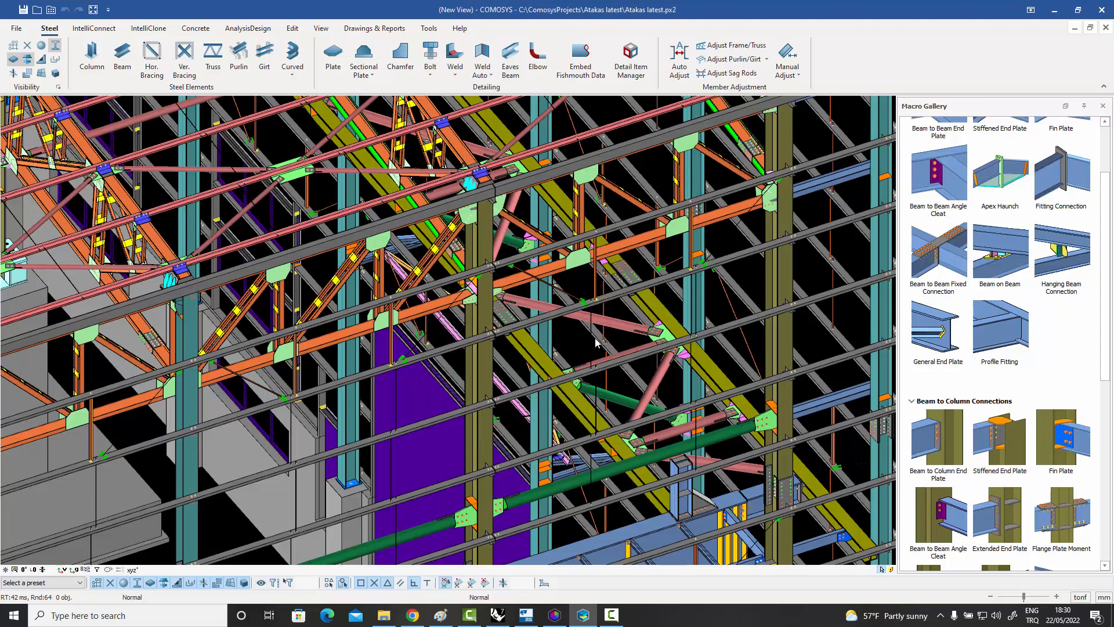
Look over the corner framing at the hall's gable end and the surrounding building model.
scroll(596, 342, down, 3)
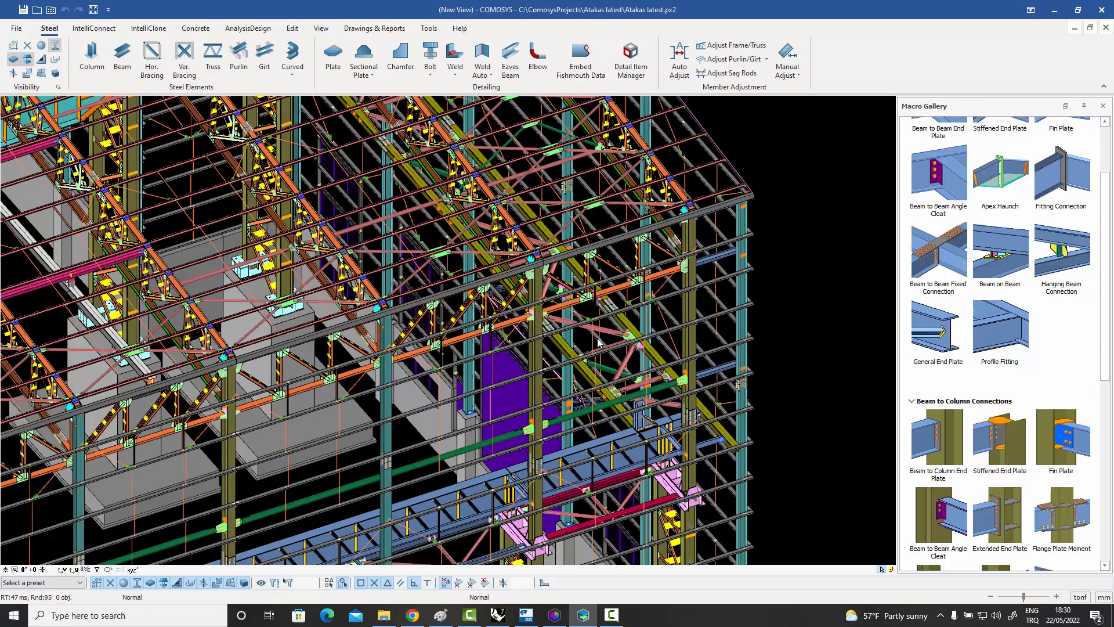
scroll(598, 342, up, 1)
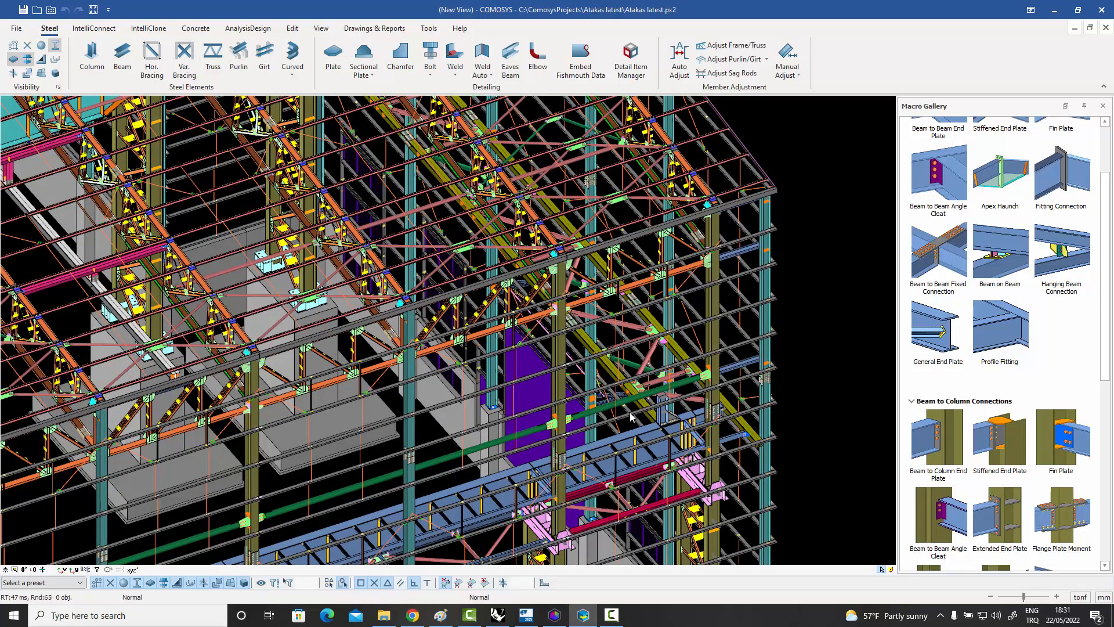
scroll(631, 416, up, 2)
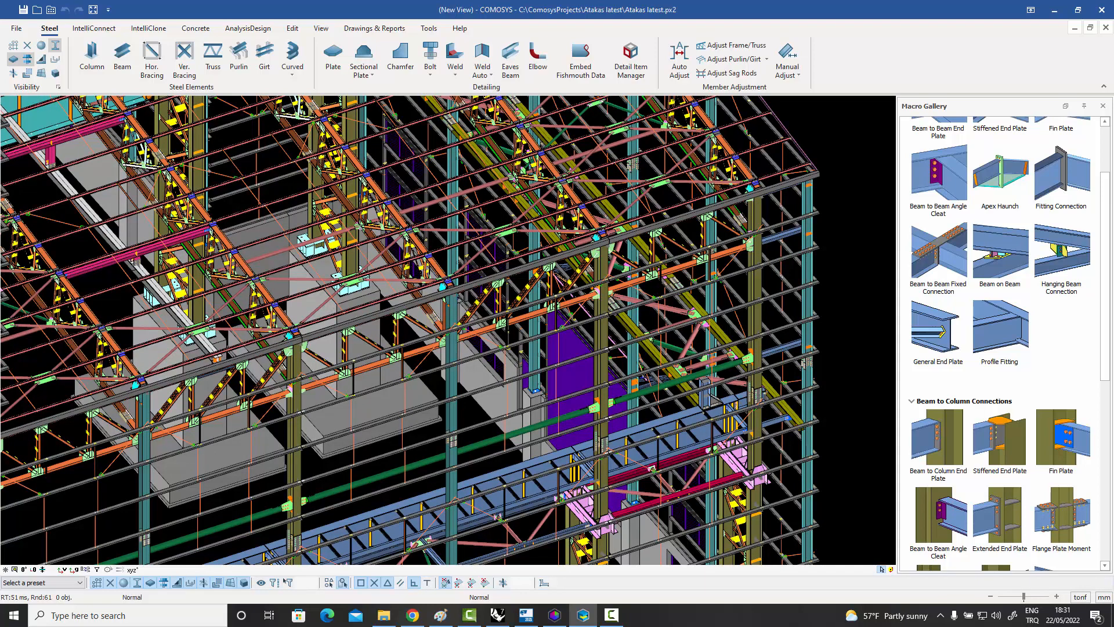
scroll(689, 399, down, 6)
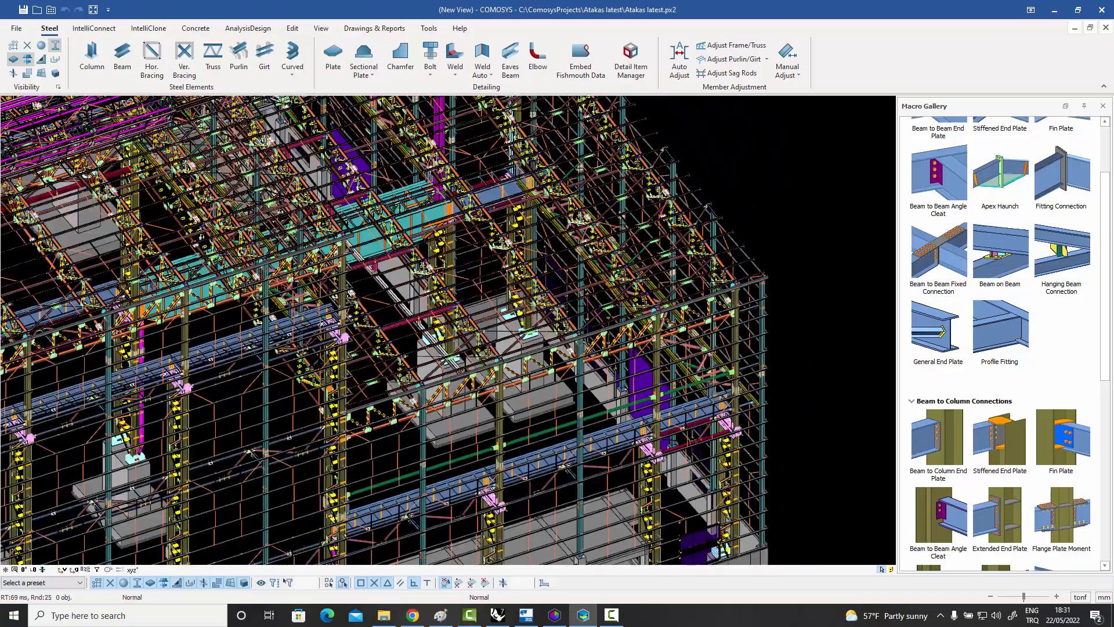
scroll(447, 331, down, 4)
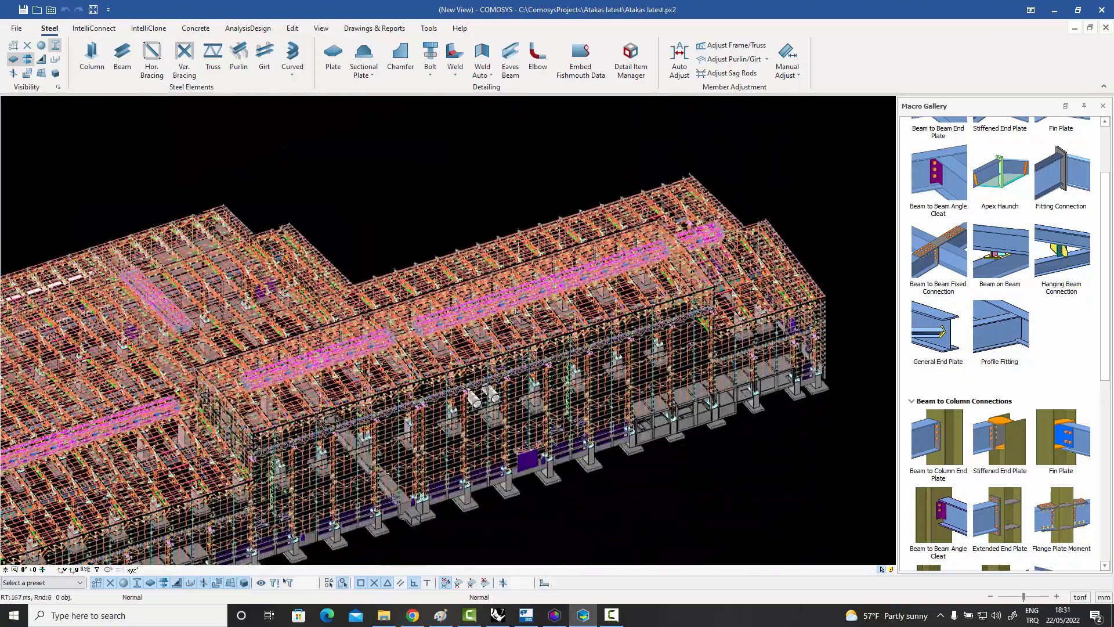
Frame the whole building model in COMOSYS, and switch to Tekla Structures to compare the same building there.
scroll(663, 332, up, 4)
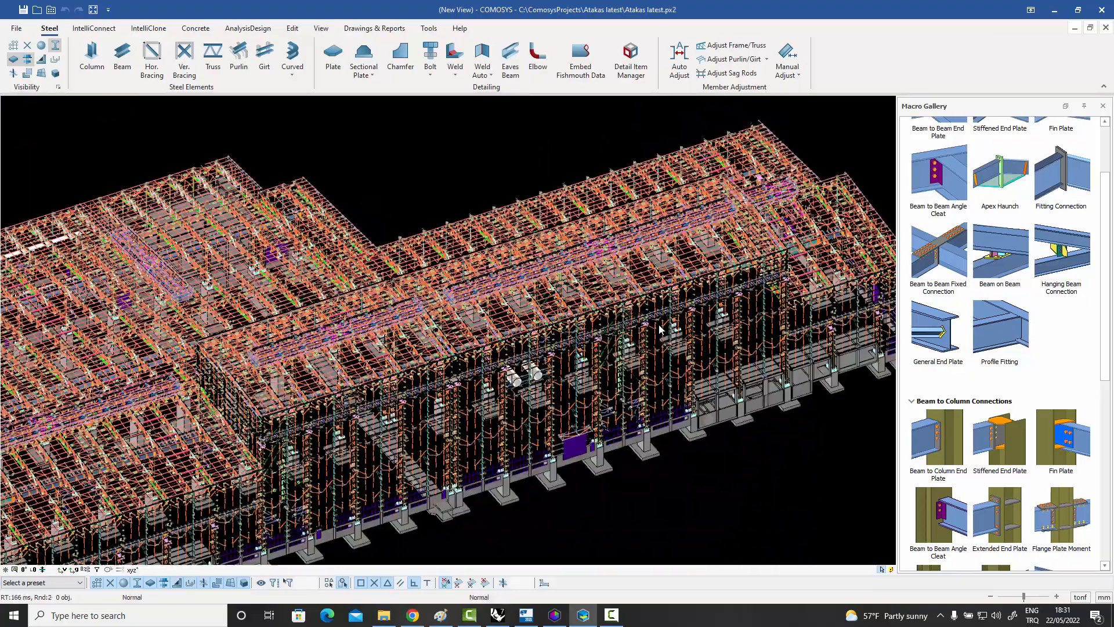
scroll(661, 331, down, 3)
middle_drag(662, 332, 686, 316)
middle_drag(325, 399, 322, 399)
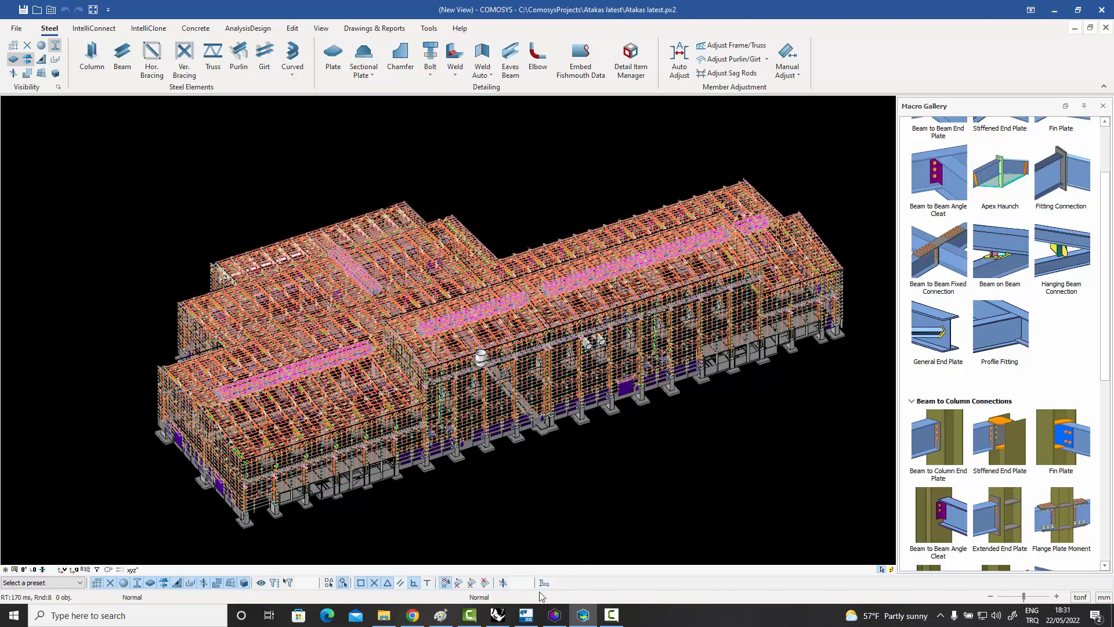
click(526, 615)
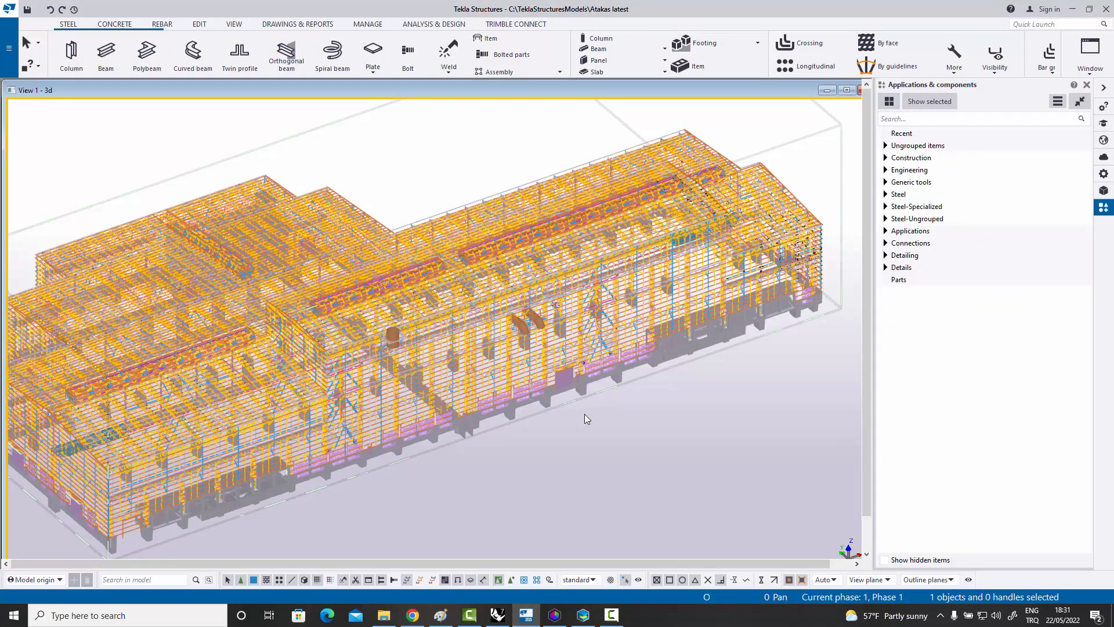
middle_drag(580, 412, 583, 395)
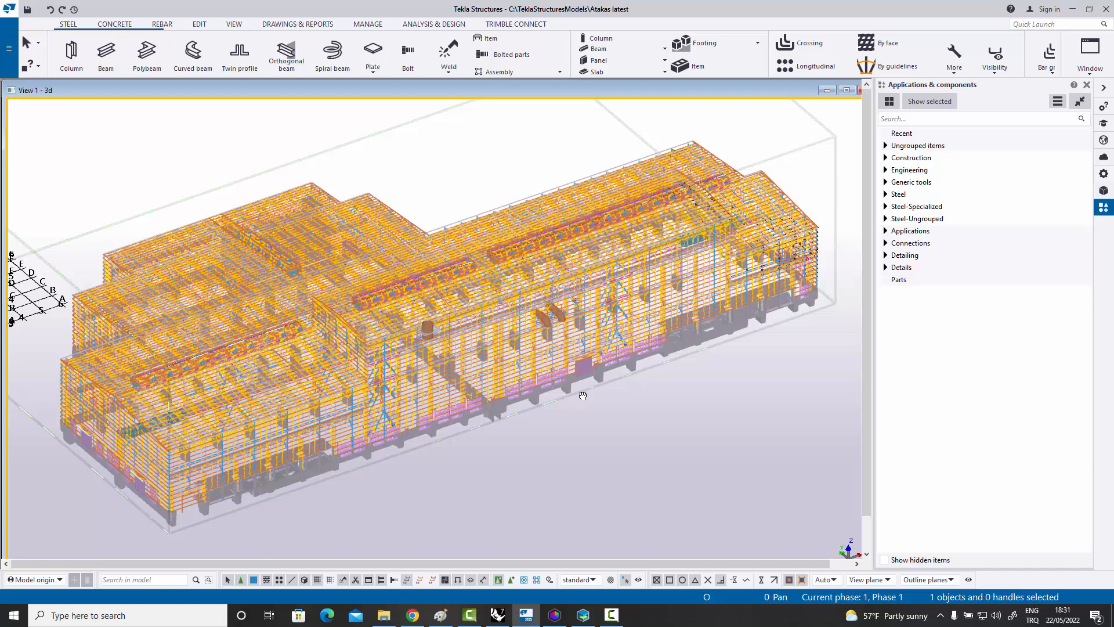
middle_drag(568, 395, 570, 394)
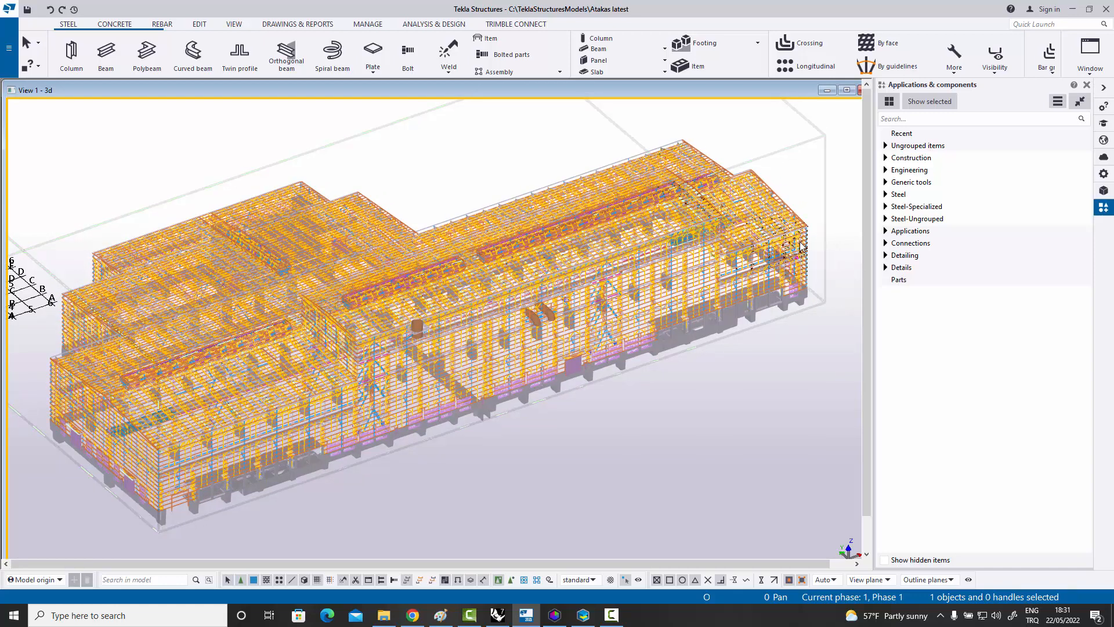
Switch back to COMOSYS and examine the bolted column splice and adjoining stiffened girder near the hall's gable end.
click(584, 615)
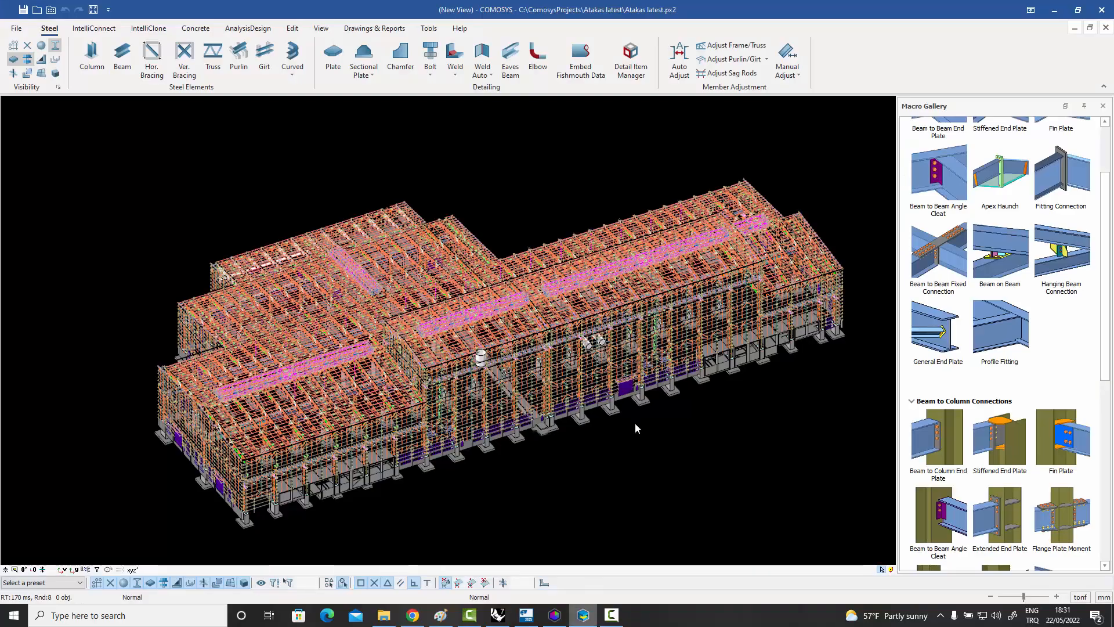
scroll(418, 366, up, 10)
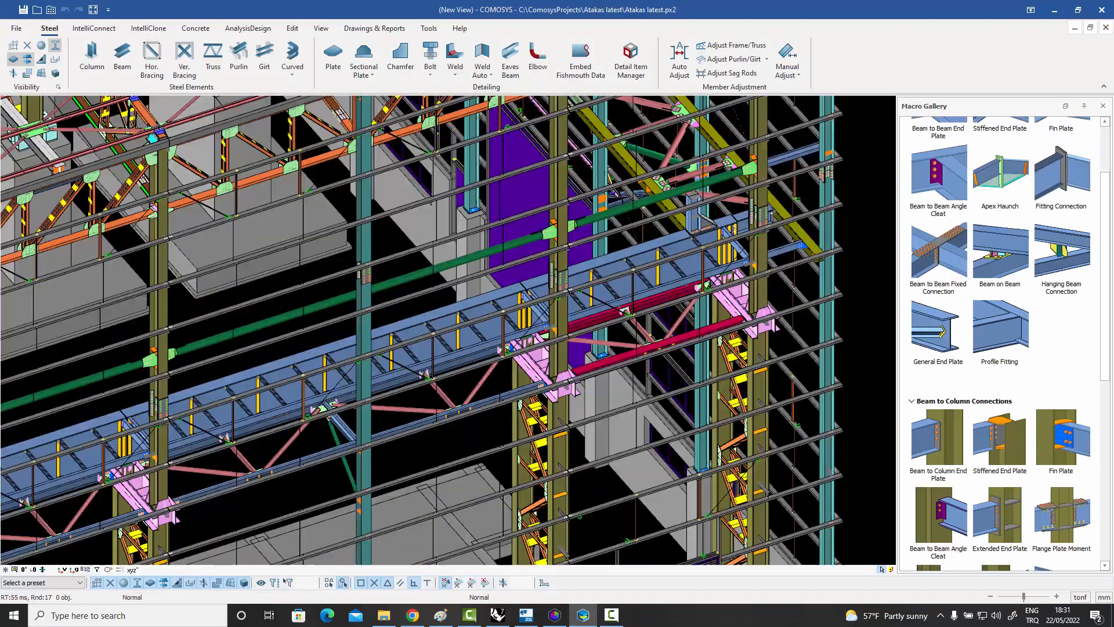
scroll(758, 294, up, 5)
middle_drag(758, 294, 677, 384)
scroll(643, 228, up, 3)
middle_drag(714, 106, 686, 296)
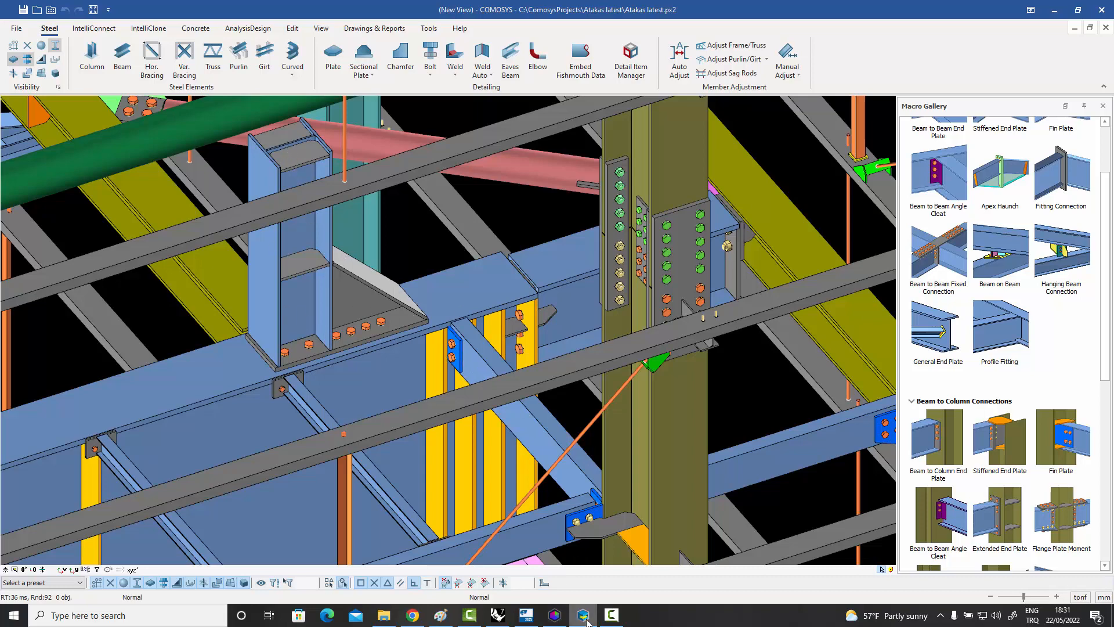
Switch to Tekla Structures and locate the same bolted column splice and stiffened girder joint for comparison.
click(527, 618)
scroll(719, 278, up, 4)
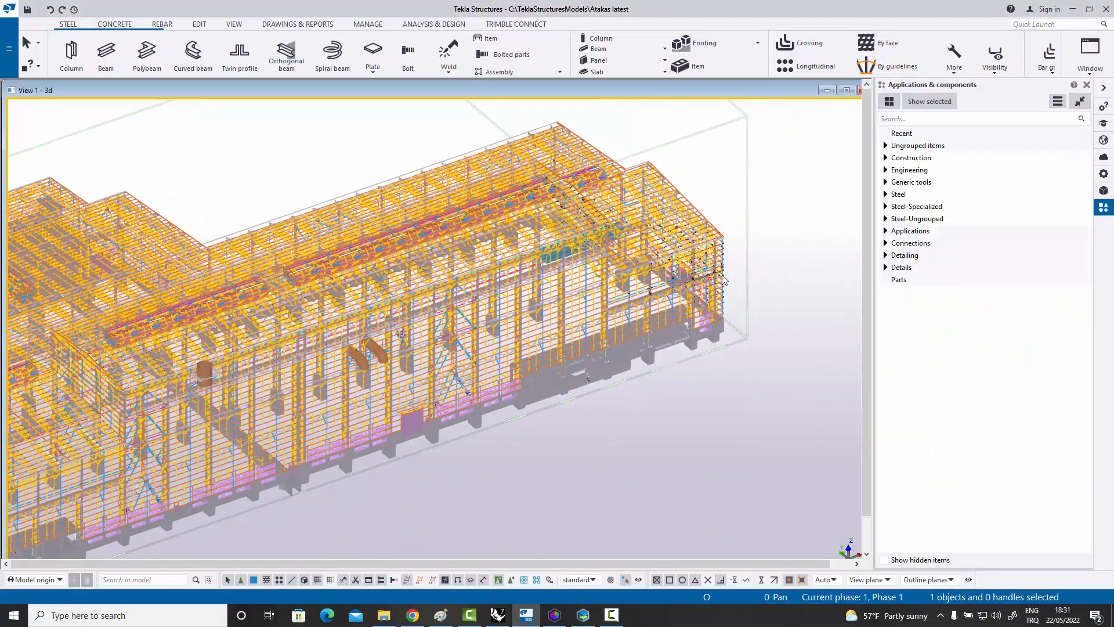
scroll(715, 277, up, 8)
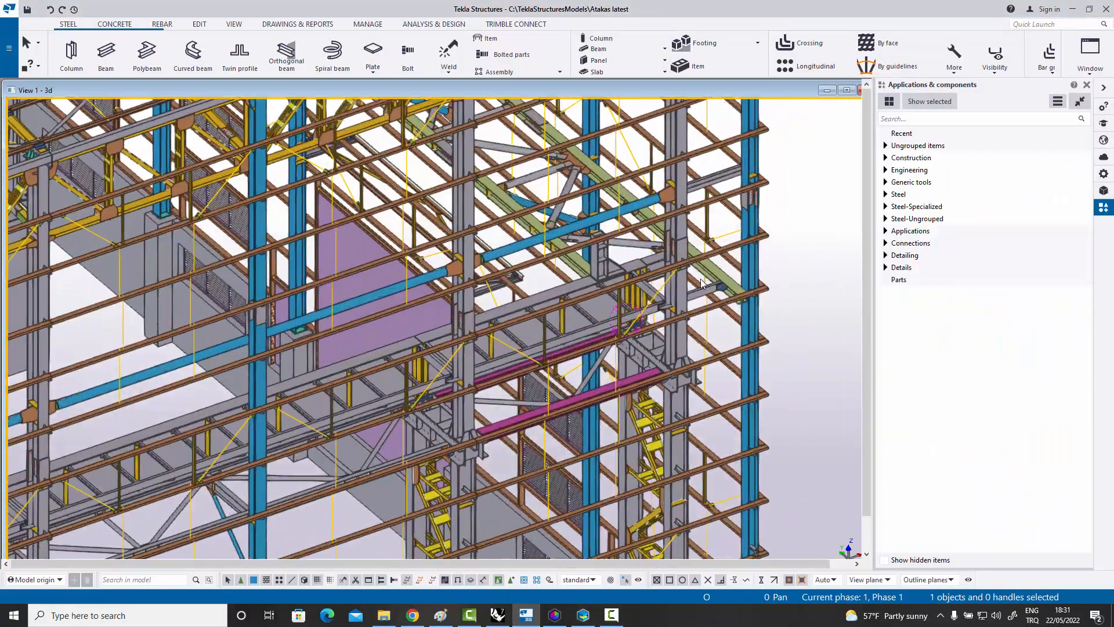
scroll(696, 277, up, 5)
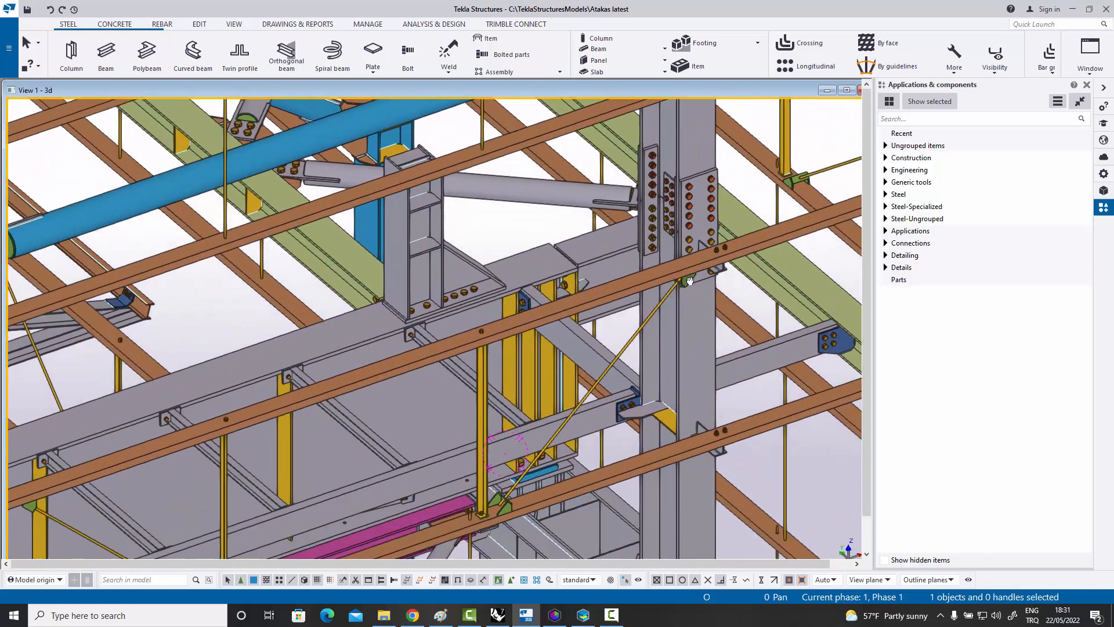
middle_drag(690, 281, 688, 269)
scroll(688, 269, up, 1)
scroll(377, 194, up, 1)
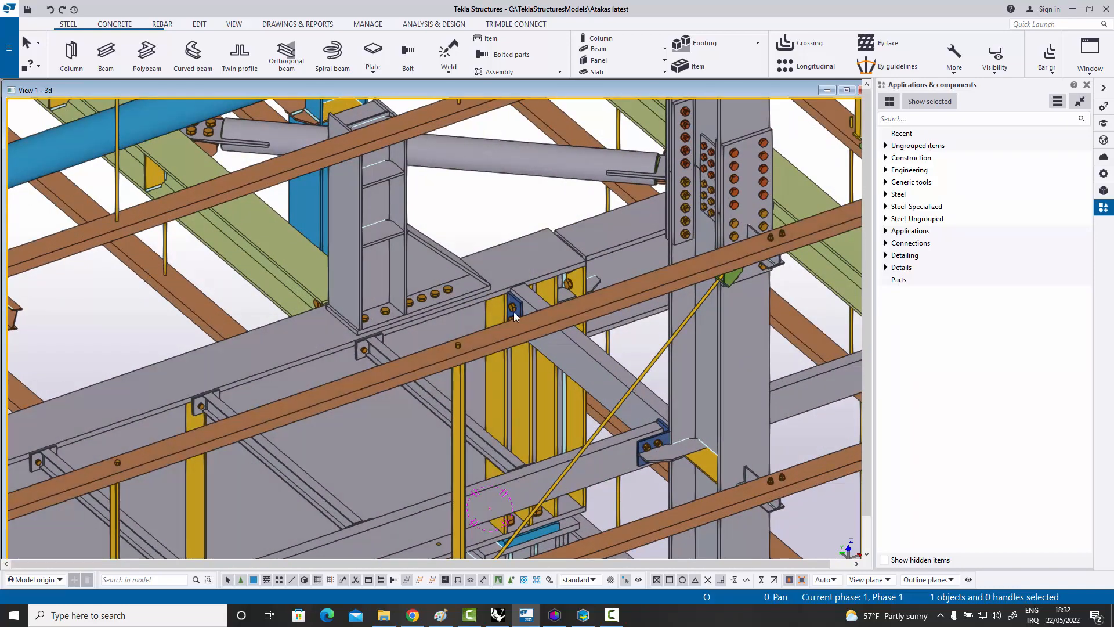
Inspect the joint's bolts, sag rod bracket, blue end plate, and the stiffener welds on the short post above the girder.
scroll(792, 239, up, 5)
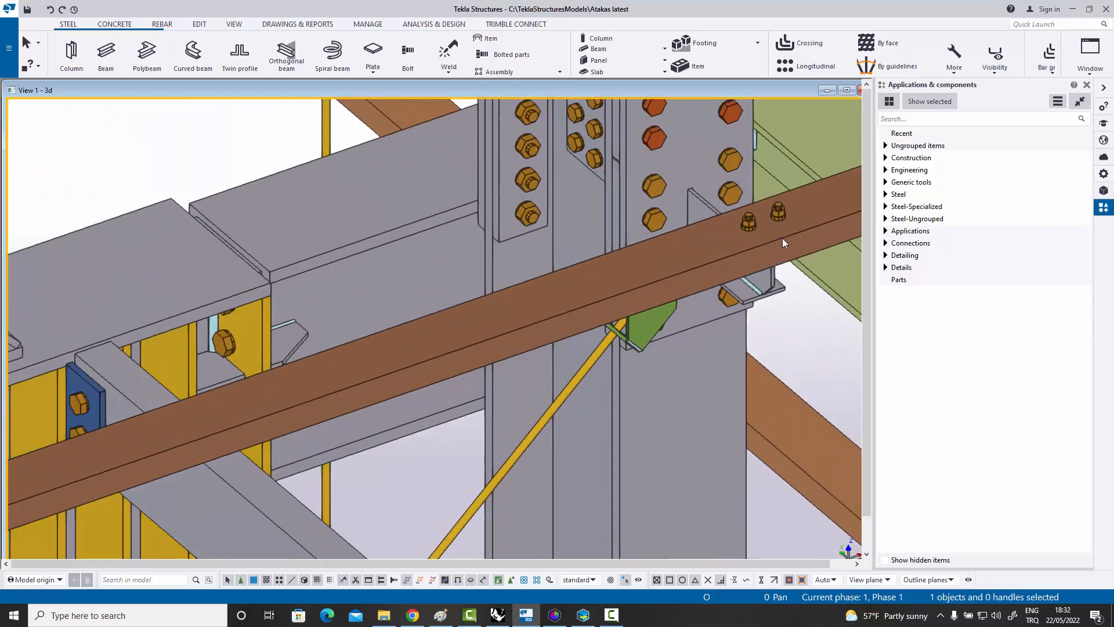
scroll(639, 336, down, 6)
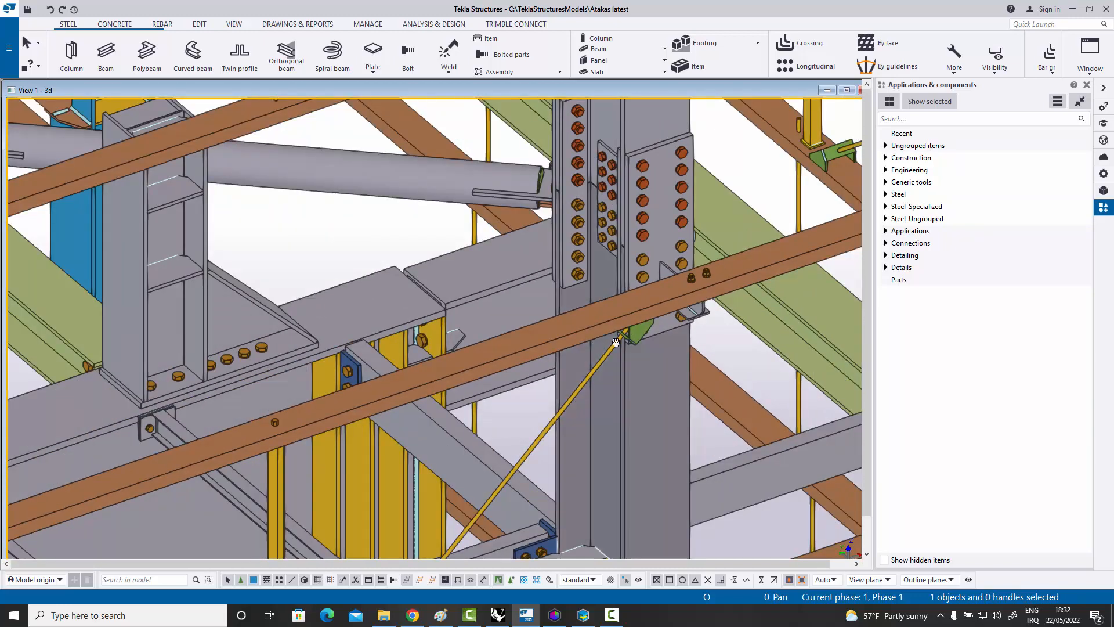
scroll(338, 353, up, 4)
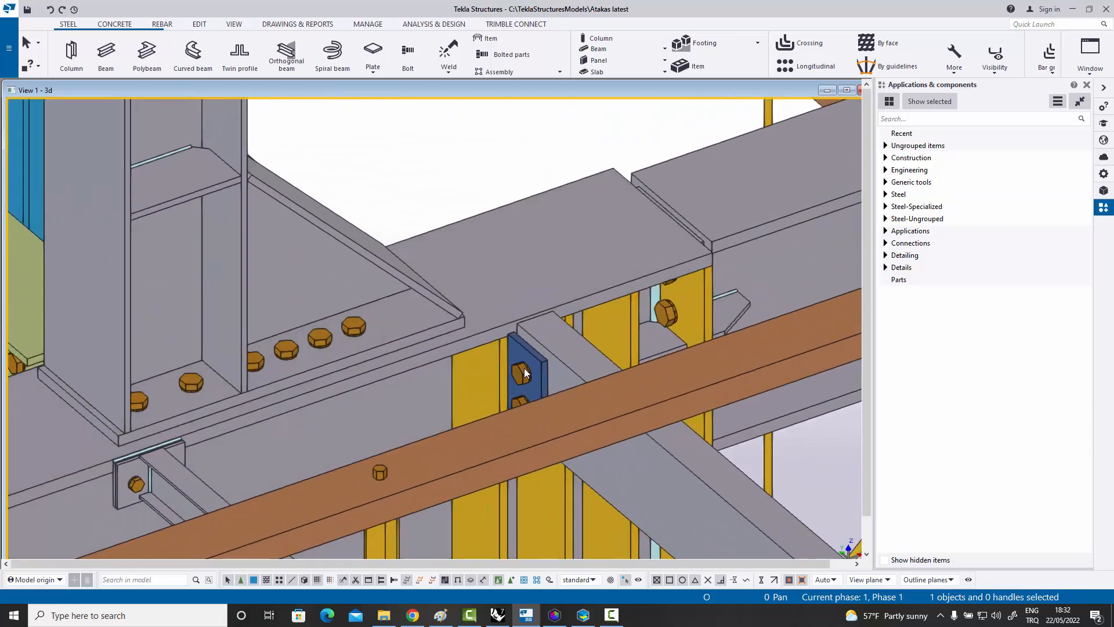
scroll(525, 364, down, 4)
scroll(343, 255, up, 7)
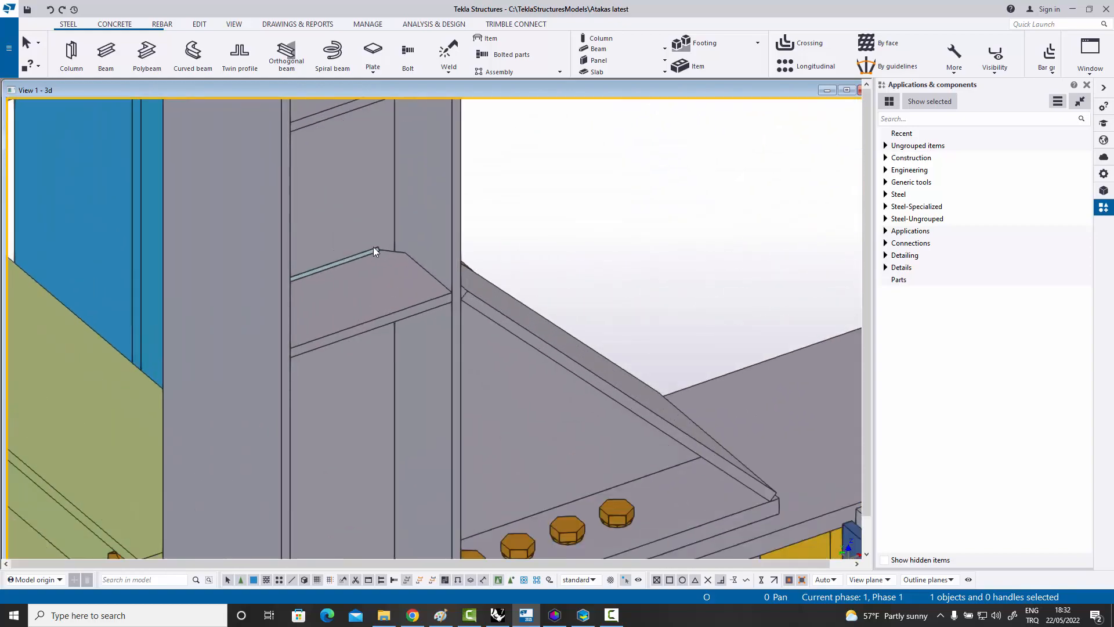
scroll(381, 245, down, 5)
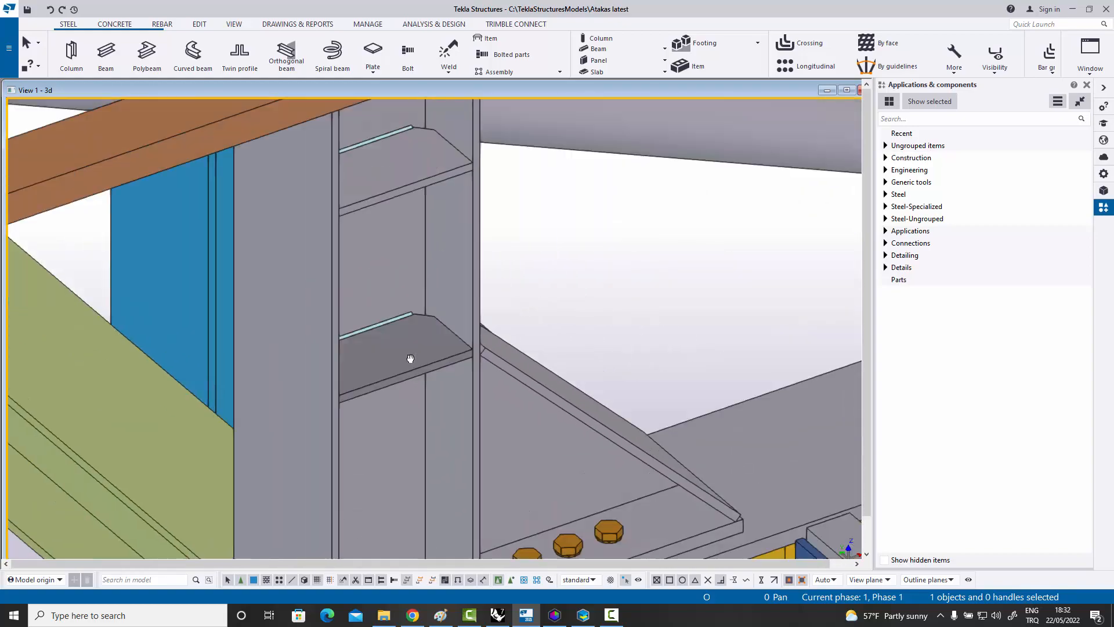
scroll(392, 231, down, 7)
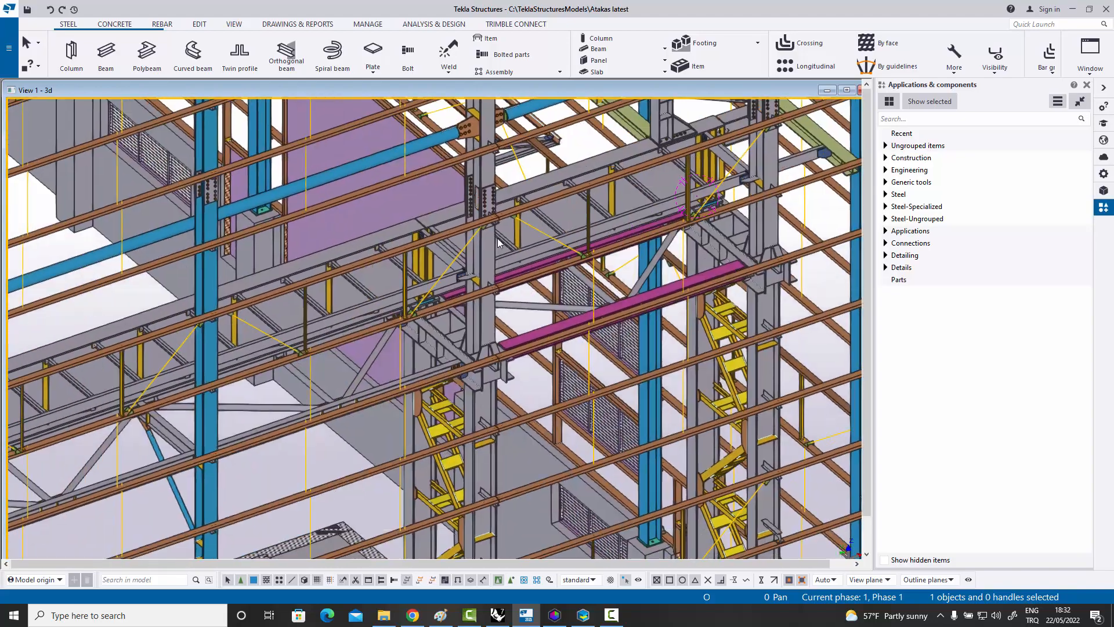
Examine the long girder between the side-wall columns with its stiffeners, lateral bracing and girt connections.
middle_drag(368, 321, 593, 197)
scroll(593, 197, down, 3)
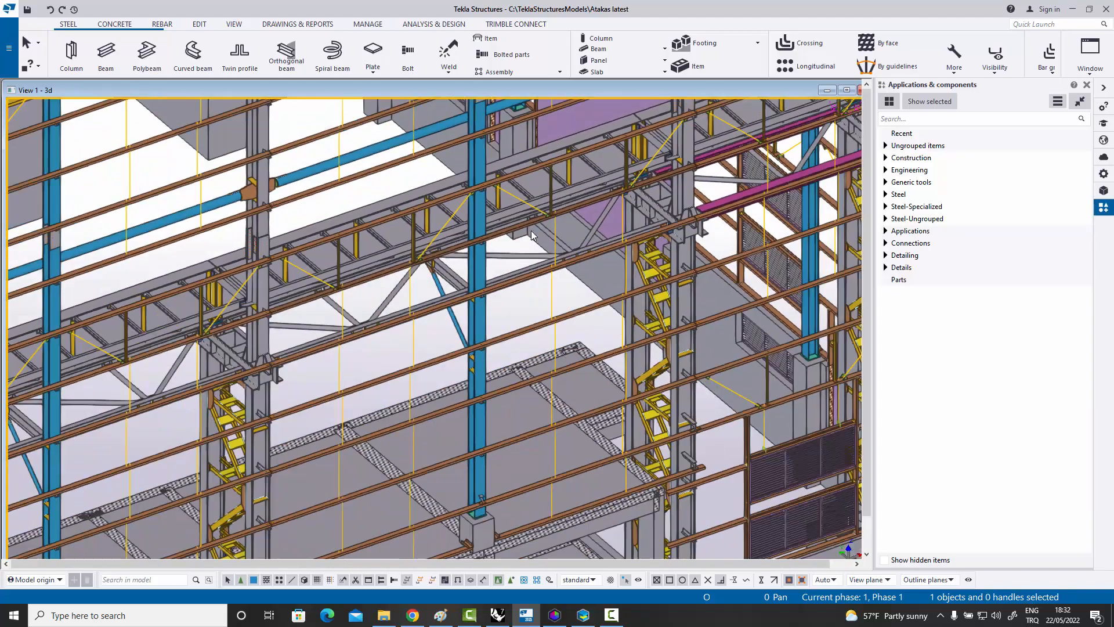
scroll(385, 255, up, 10)
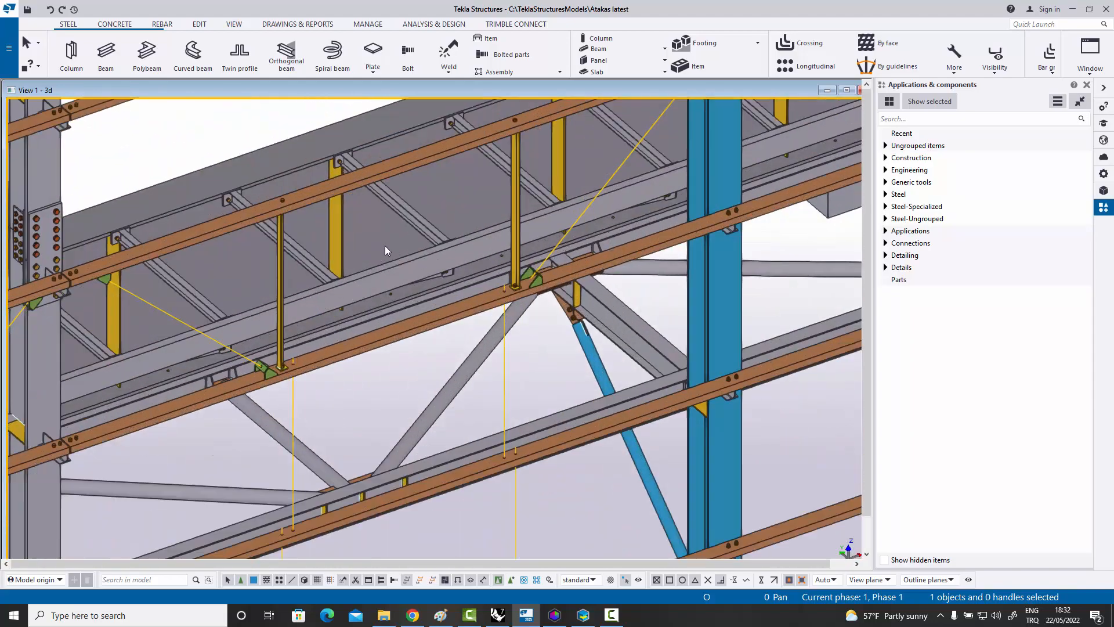
scroll(438, 239, down, 10)
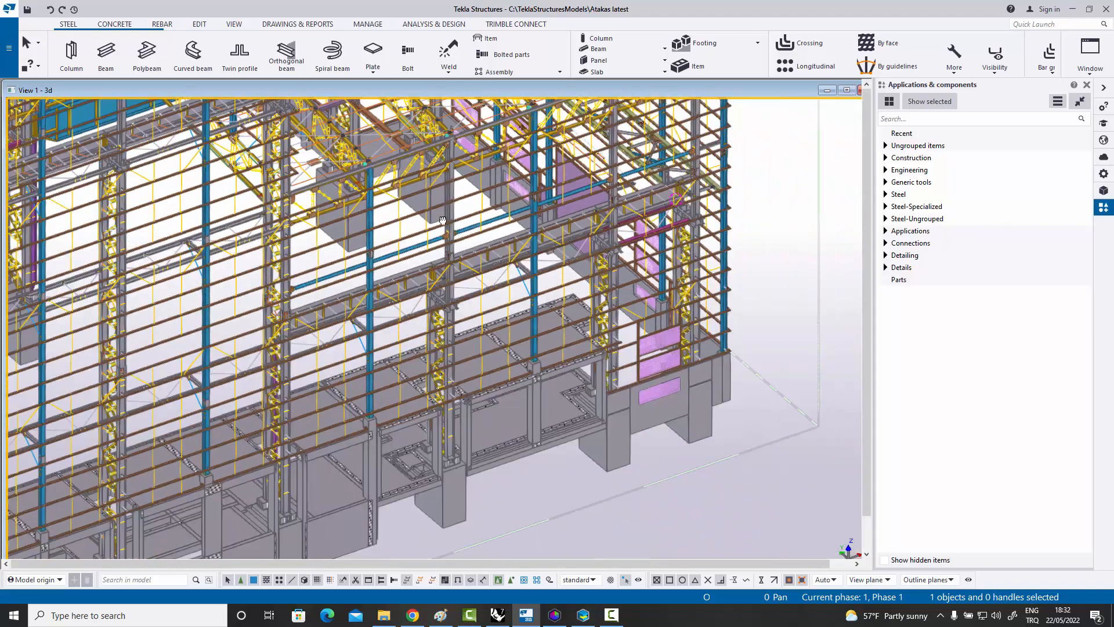
Examine the yellow trusses' gusset plates and battened diagonals, and look over the surrounding roof and gable-end framing.
scroll(399, 242, up, 3)
scroll(420, 232, up, 6)
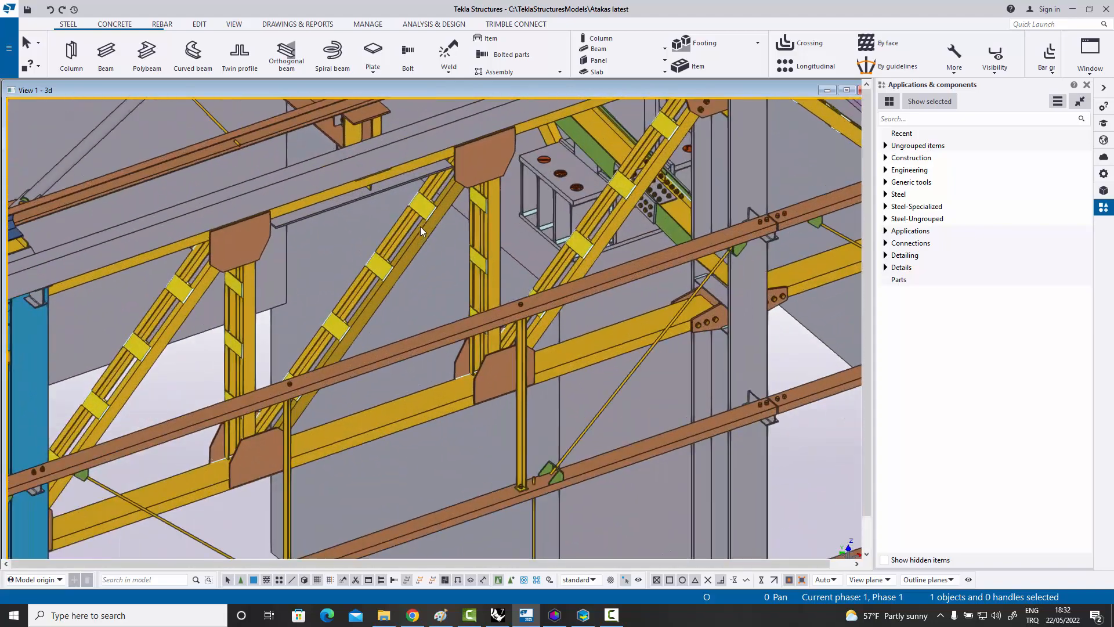
scroll(504, 342, down, 5)
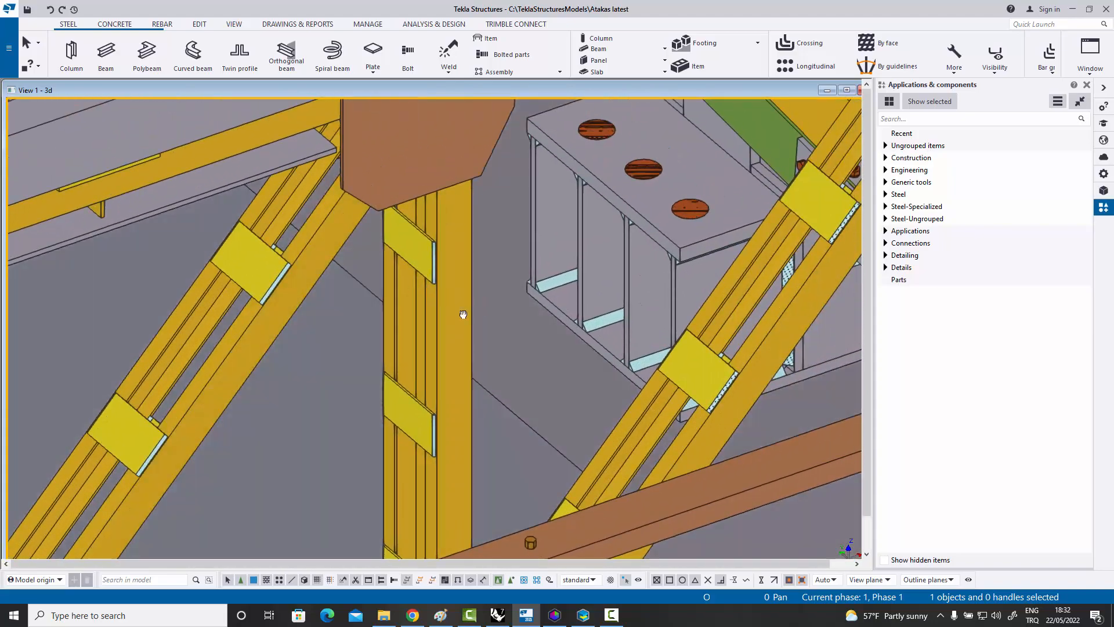
scroll(405, 339, down, 6)
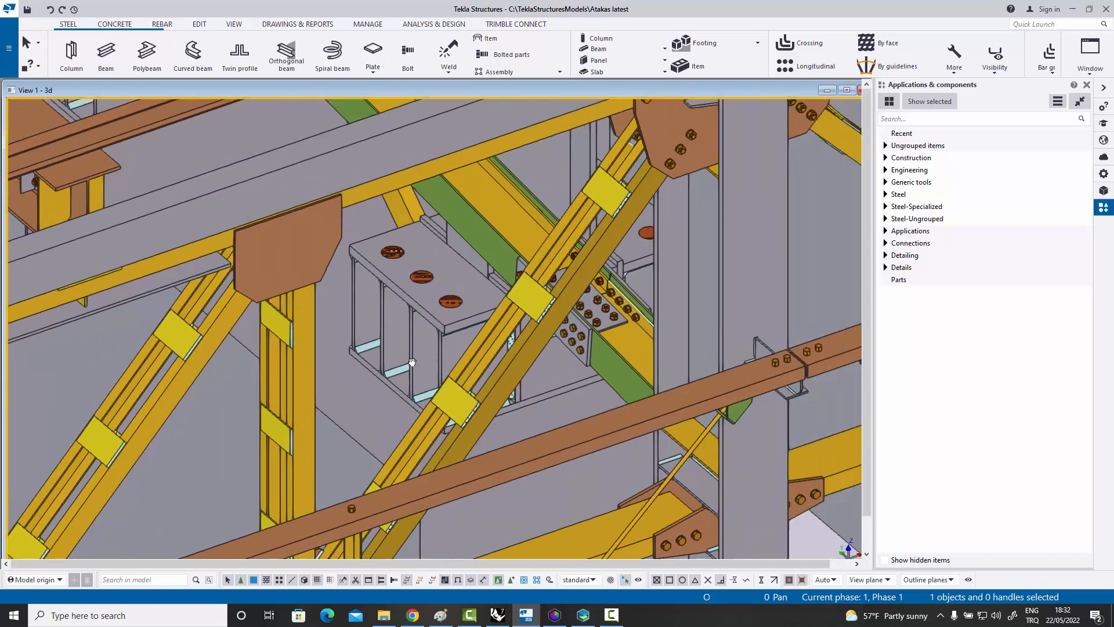
scroll(406, 333, down, 8)
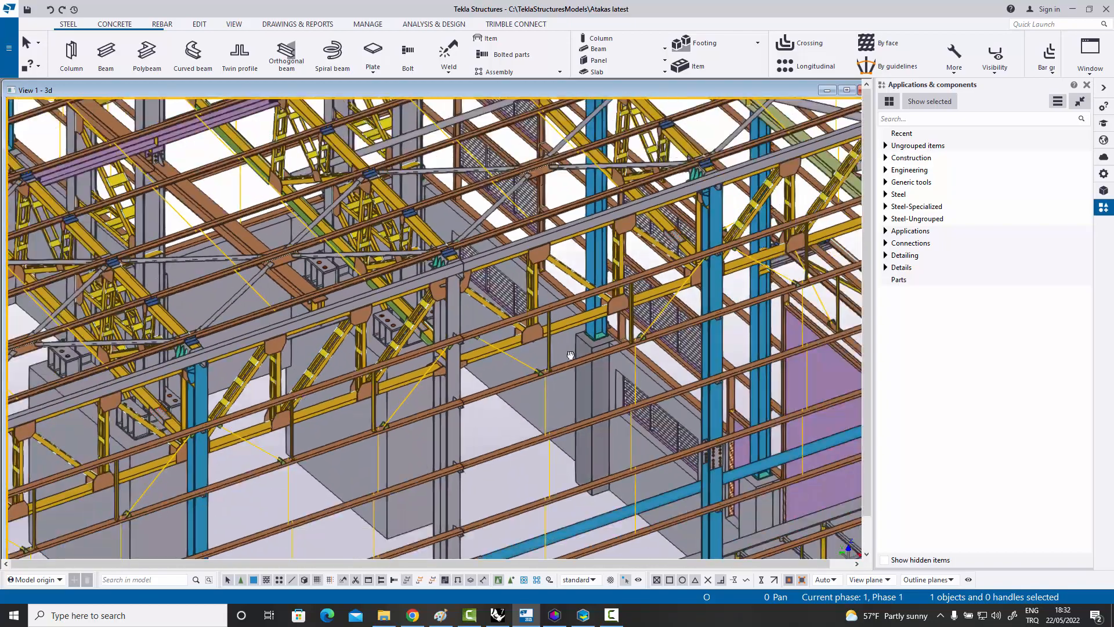
scroll(396, 360, down, 1)
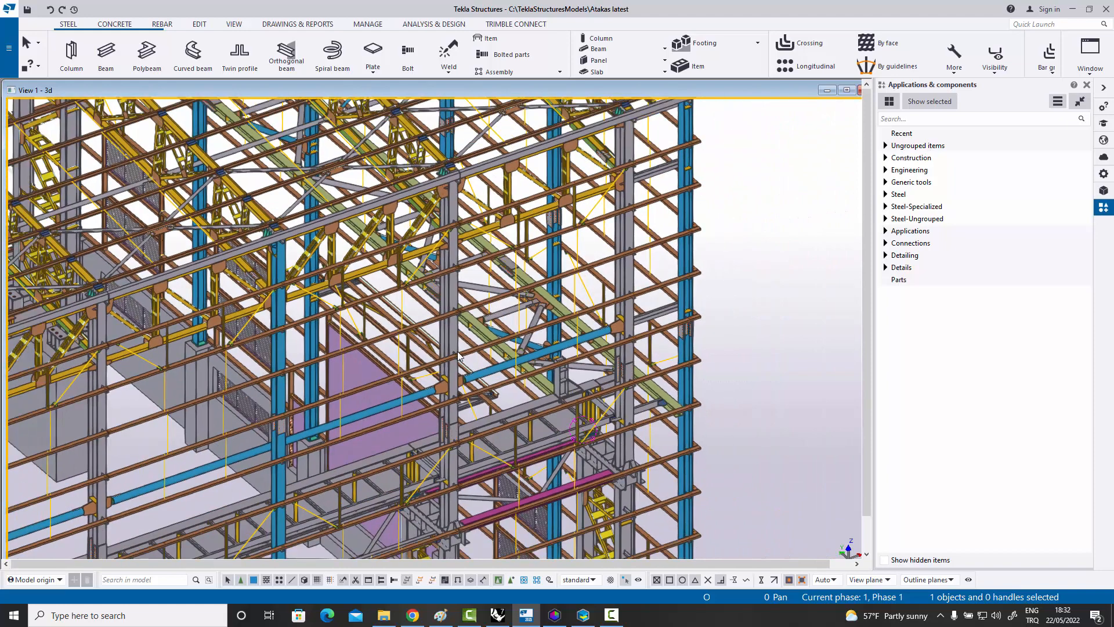
middle_drag(516, 280, 638, 331)
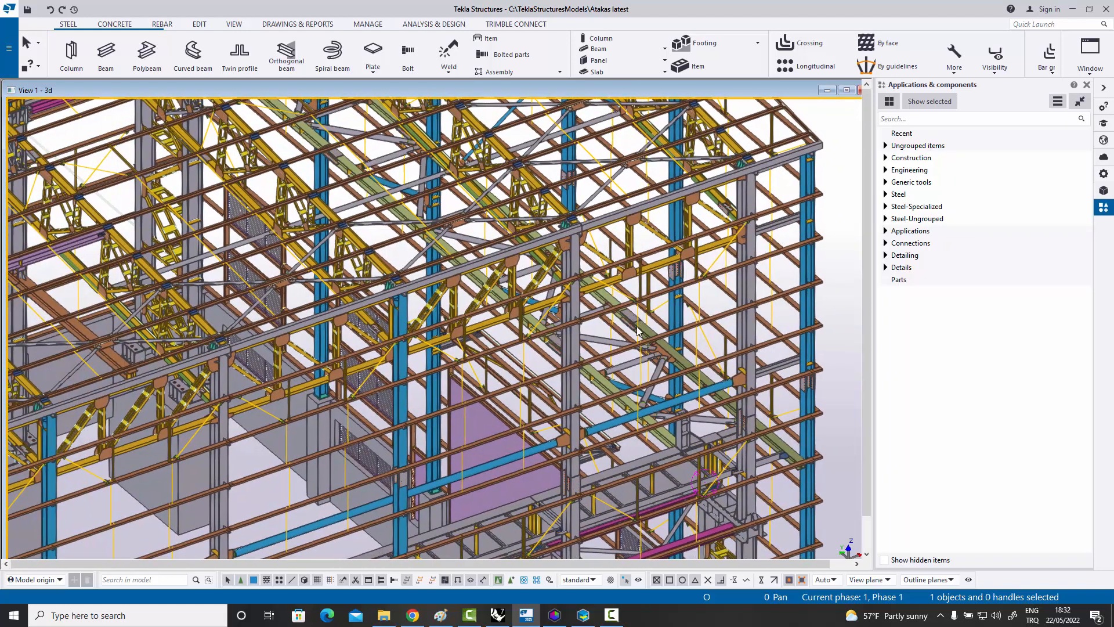